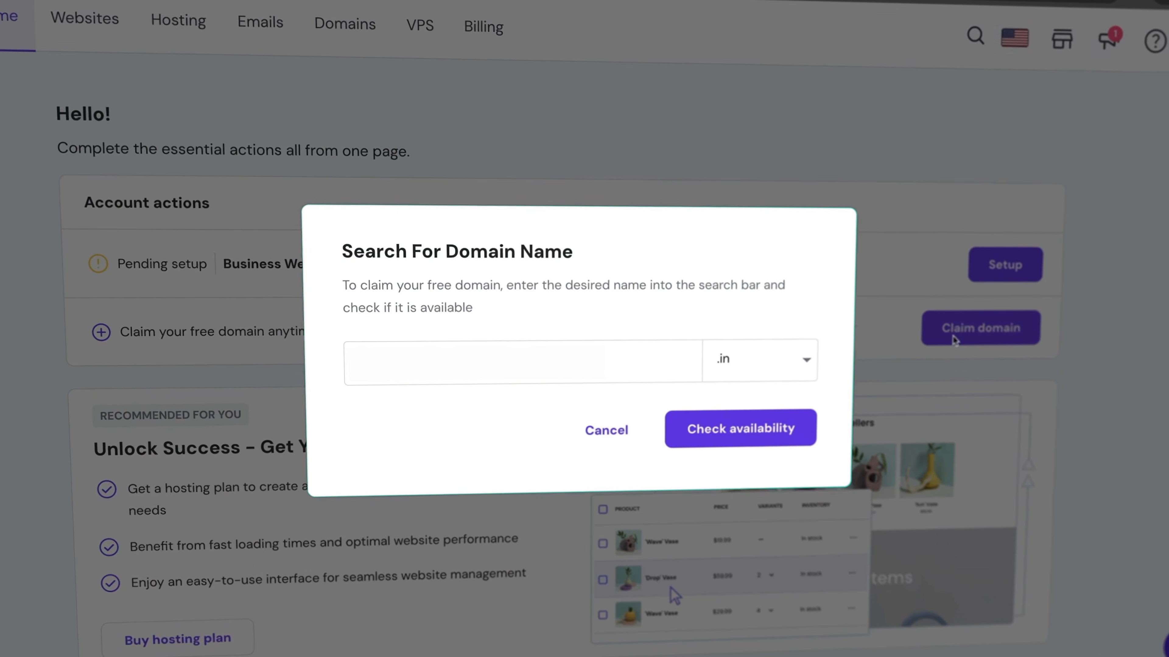
# - Enter 'meticsmedia' and reach the Hostinger deal page at $2.99/mo with 3 months free
pyautogui.write('simon')
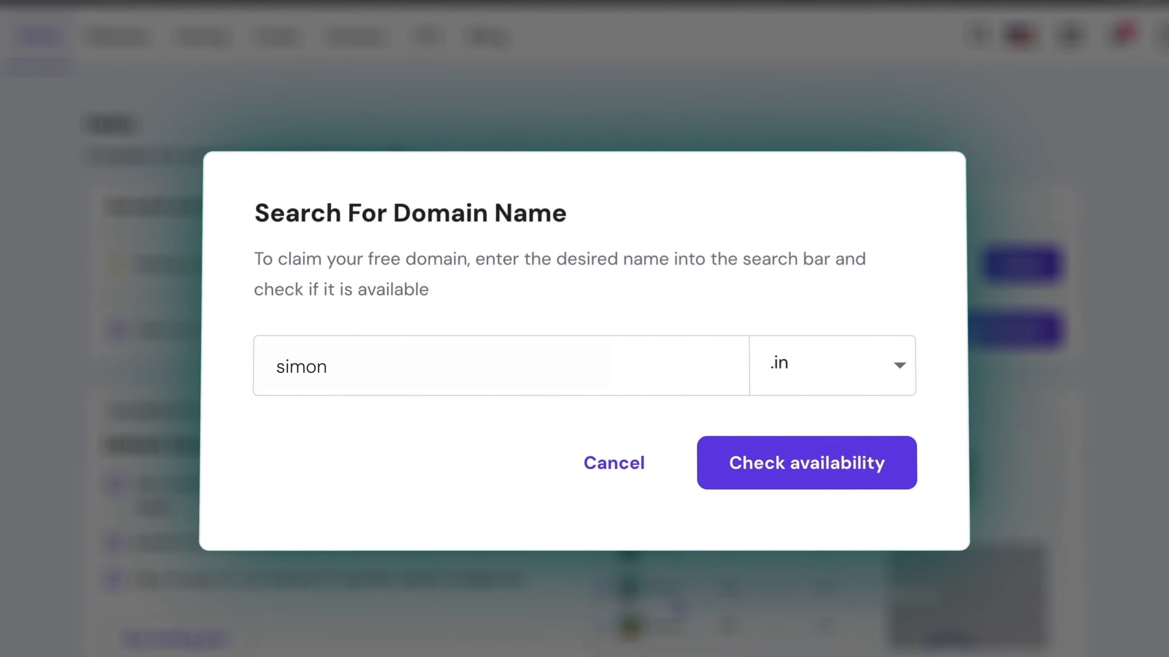
pyautogui.hotkey('ctrl', 'a')
pyautogui.write('meticsmedia')
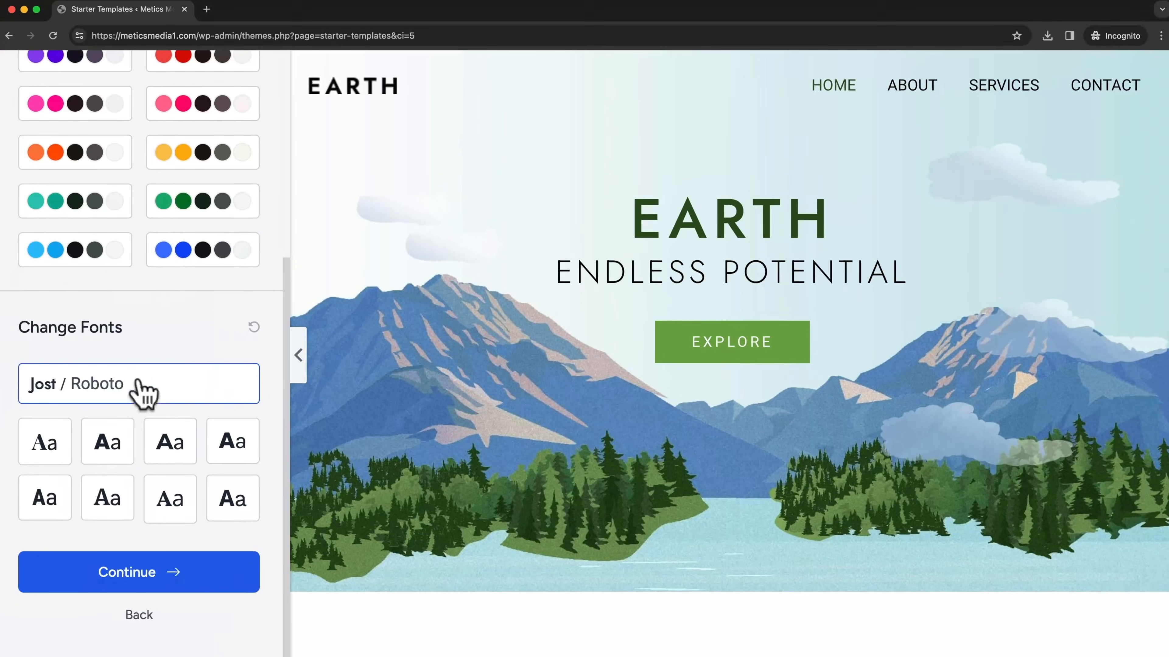
pyautogui.click(115, 453)
pyautogui.click(234, 442)
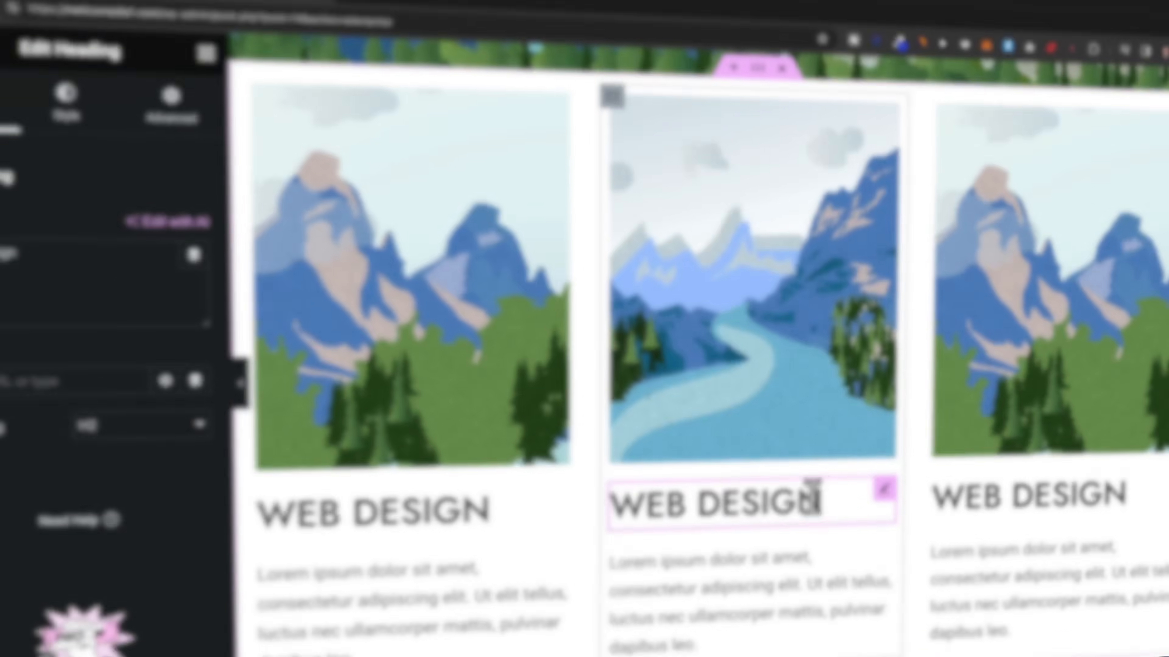
pyautogui.moveTo(811, 495); pyautogui.dragTo(626, 478)
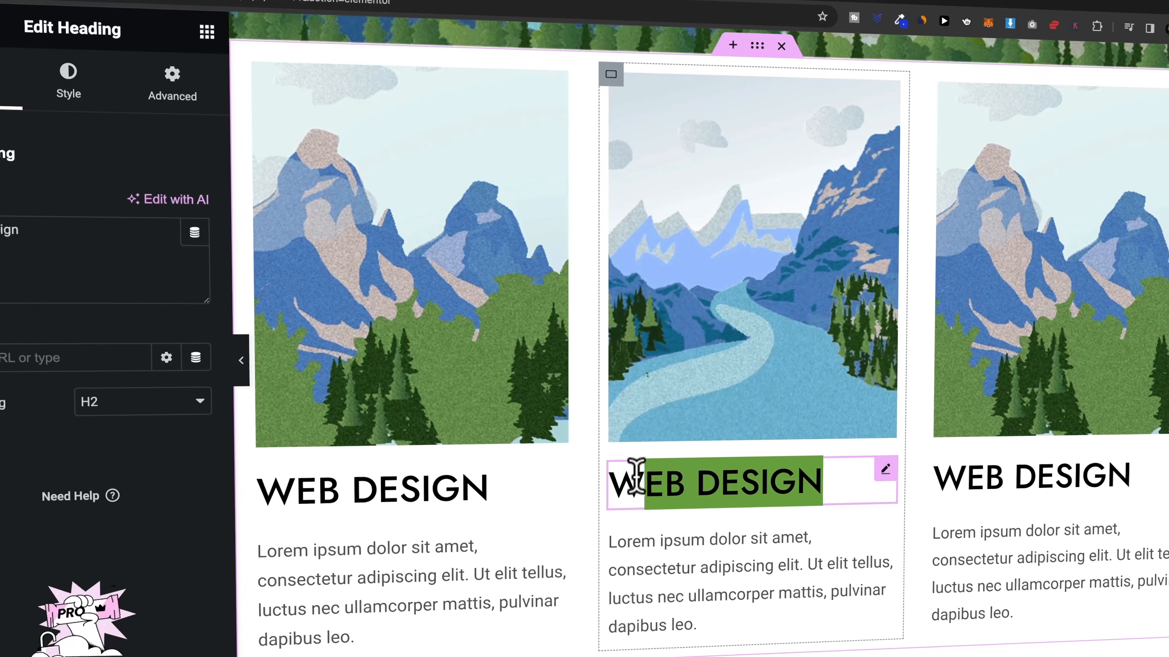
pyautogui.write('CONTA')
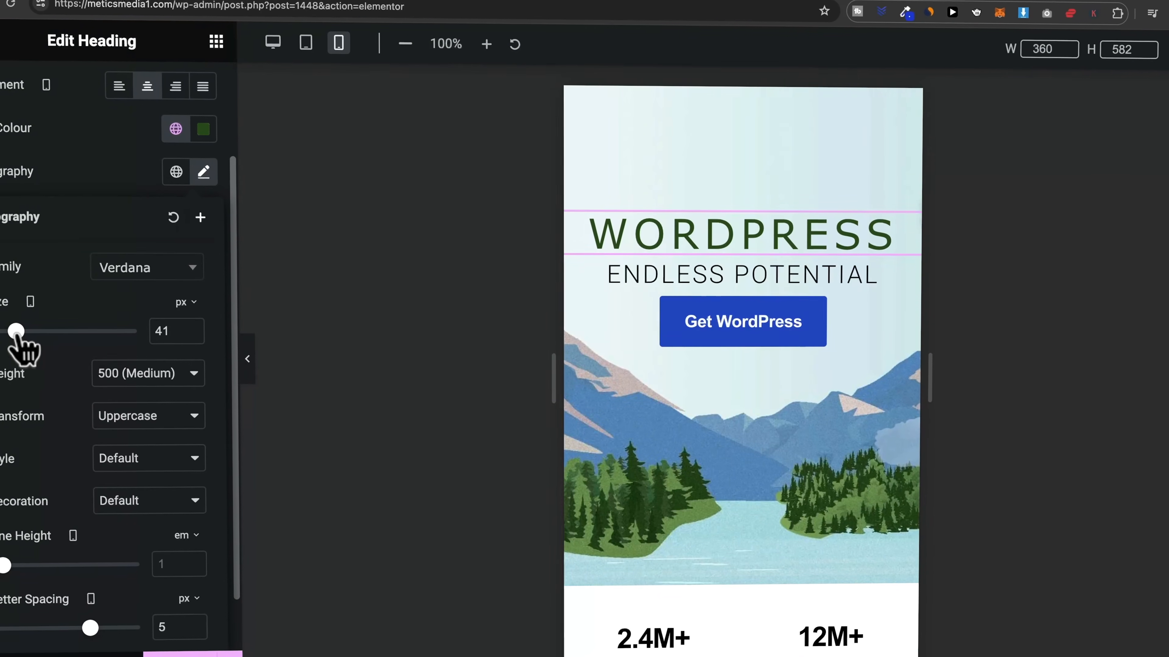
pyautogui.moveTo(16, 330); pyautogui.dragTo(19, 331)
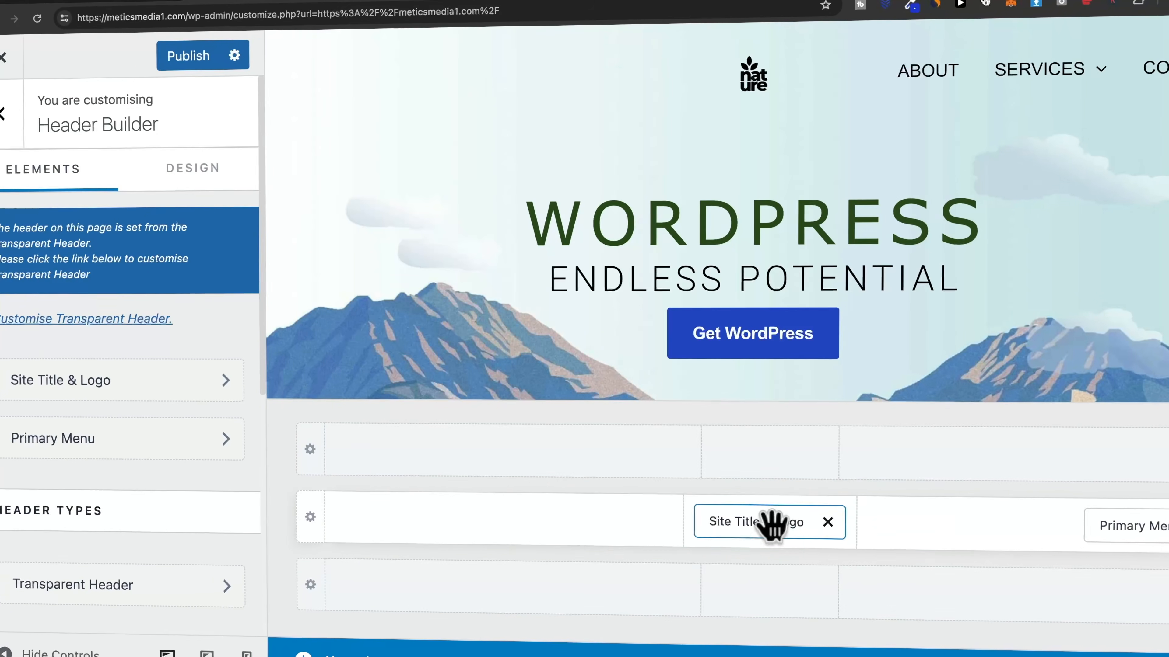
pyautogui.moveTo(775, 522); pyautogui.dragTo(455, 543)
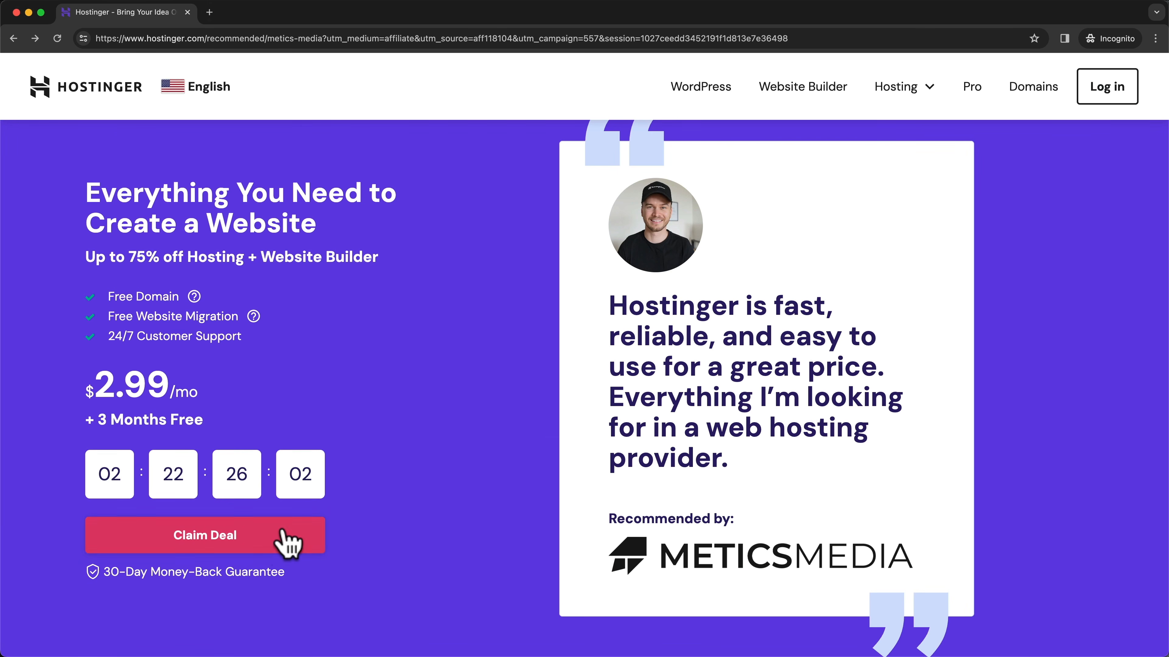
# - Compare the Hostinger pricing plans and add the Business plan to the cart
pyautogui.click(278, 545)
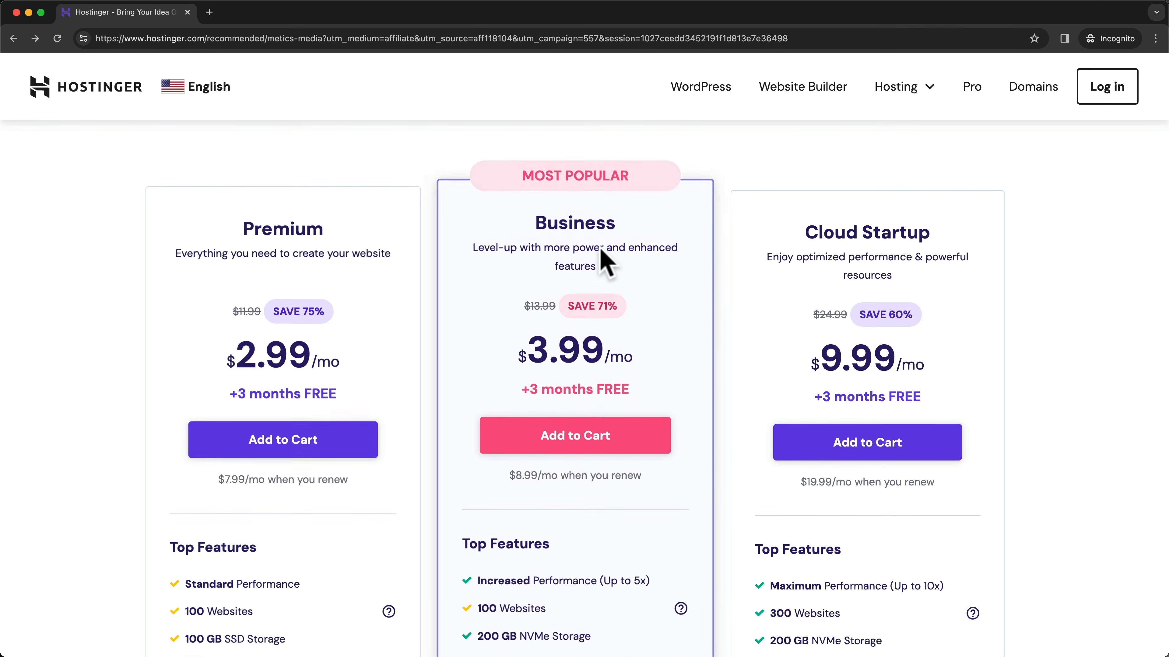
pyautogui.scroll(-10, 655, 341)
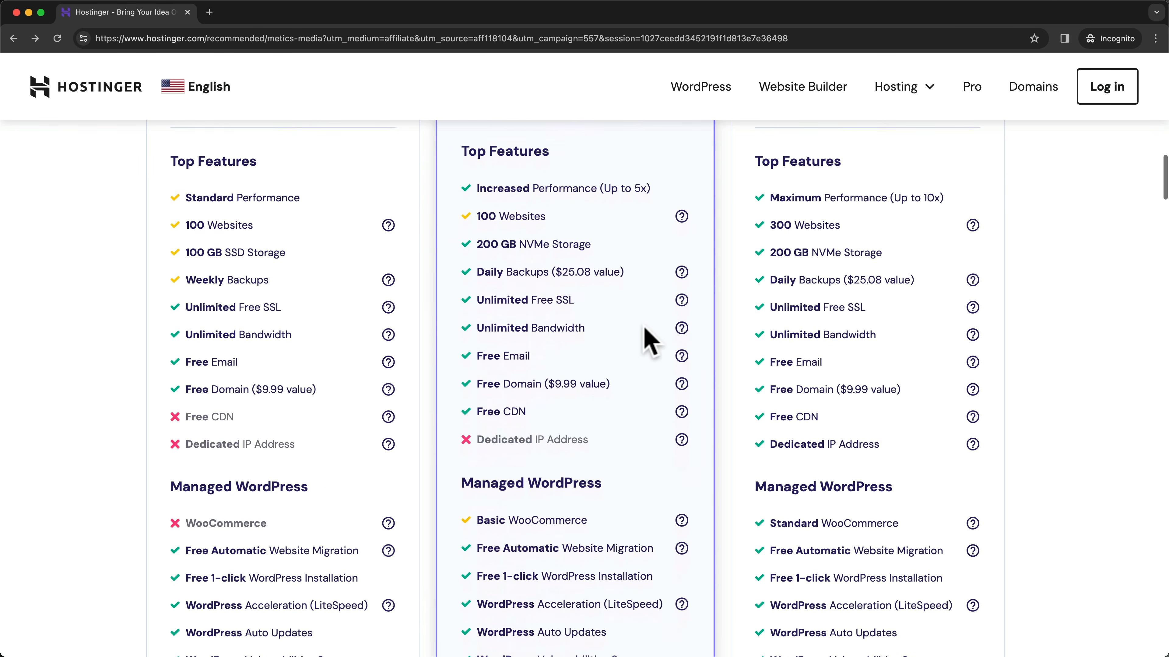
pyautogui.moveTo(504, 348); pyautogui.dragTo(534, 357)
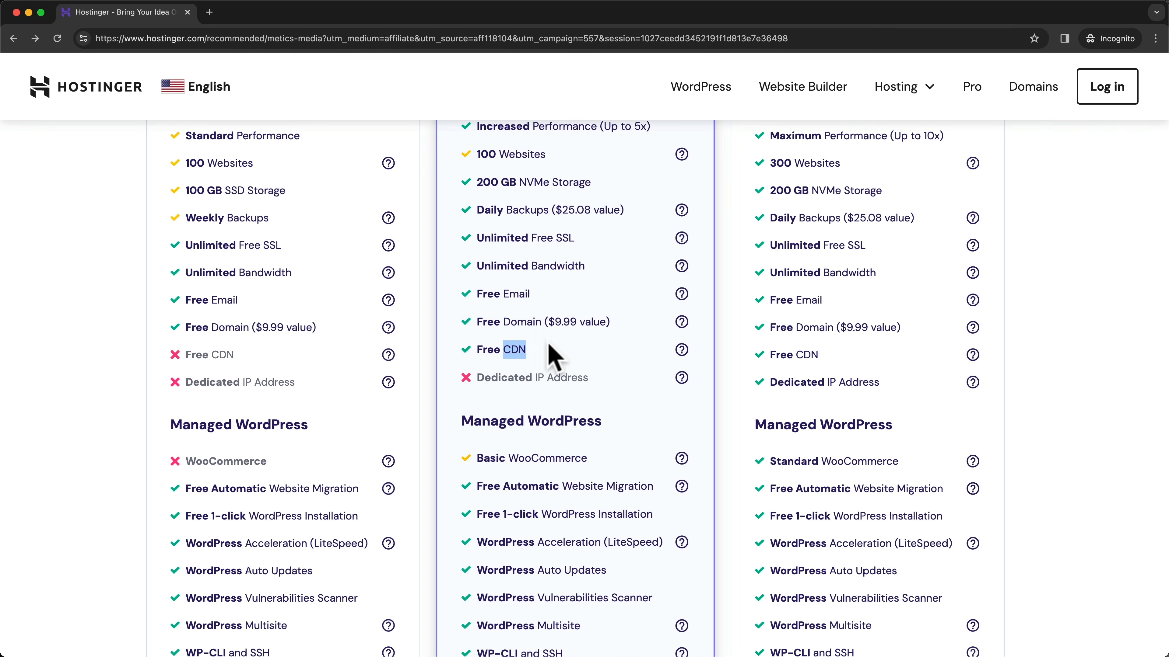
pyautogui.click(580, 350)
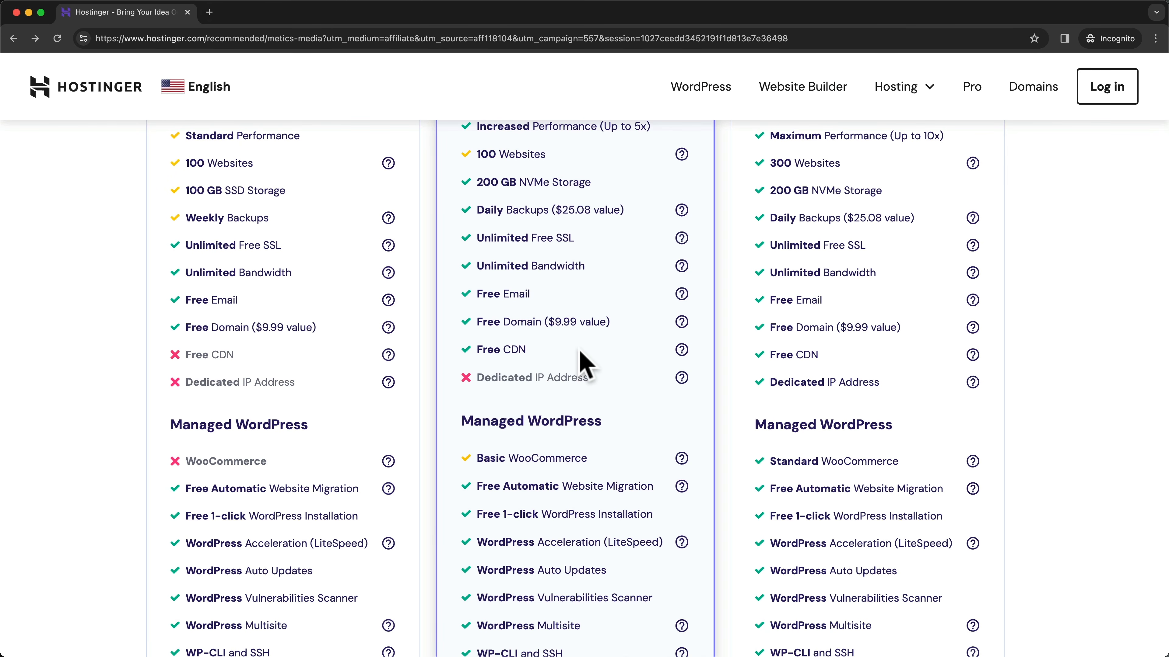
pyautogui.scroll(3, 584, 364)
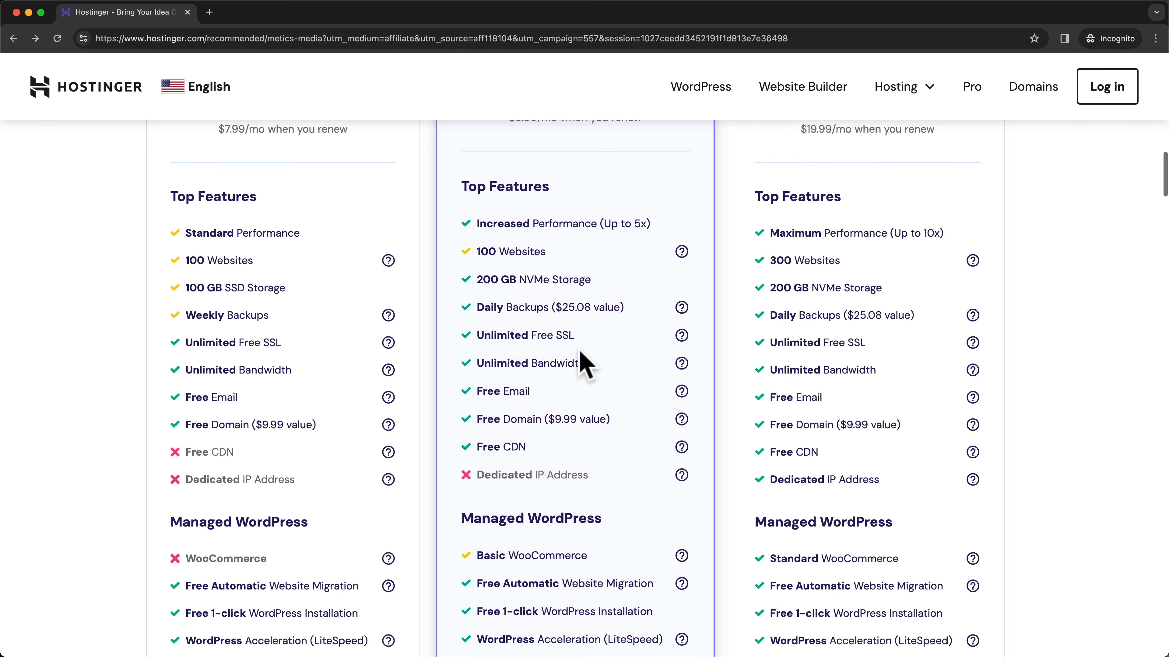
pyautogui.scroll(8, 584, 363)
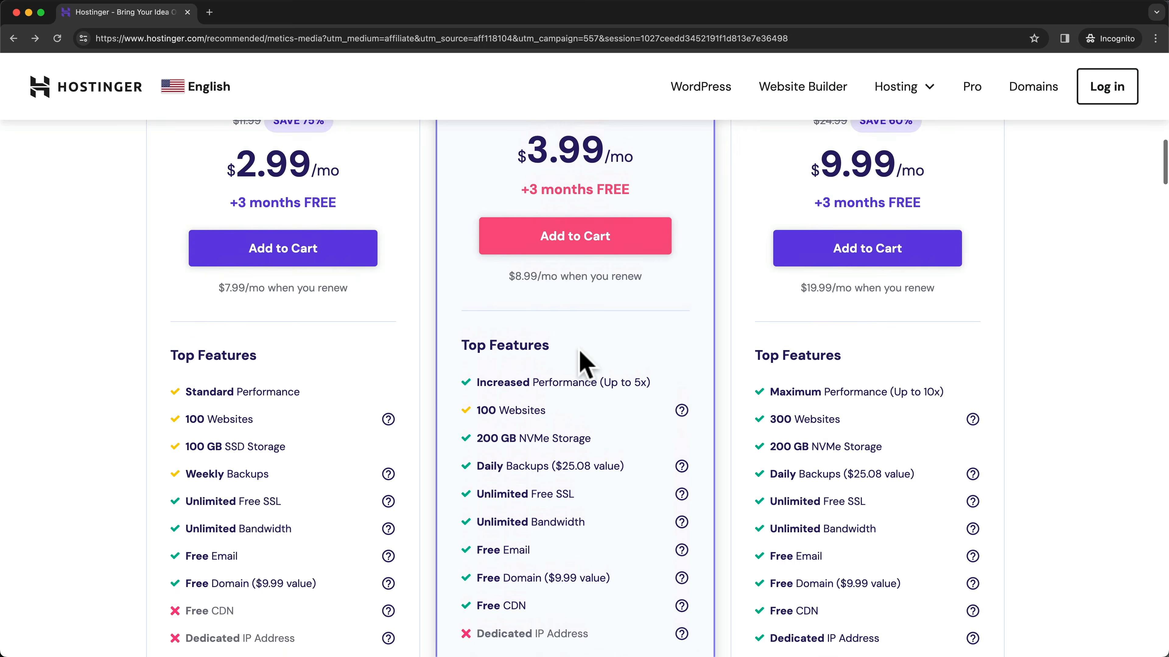
pyautogui.scroll(2, 618, 410)
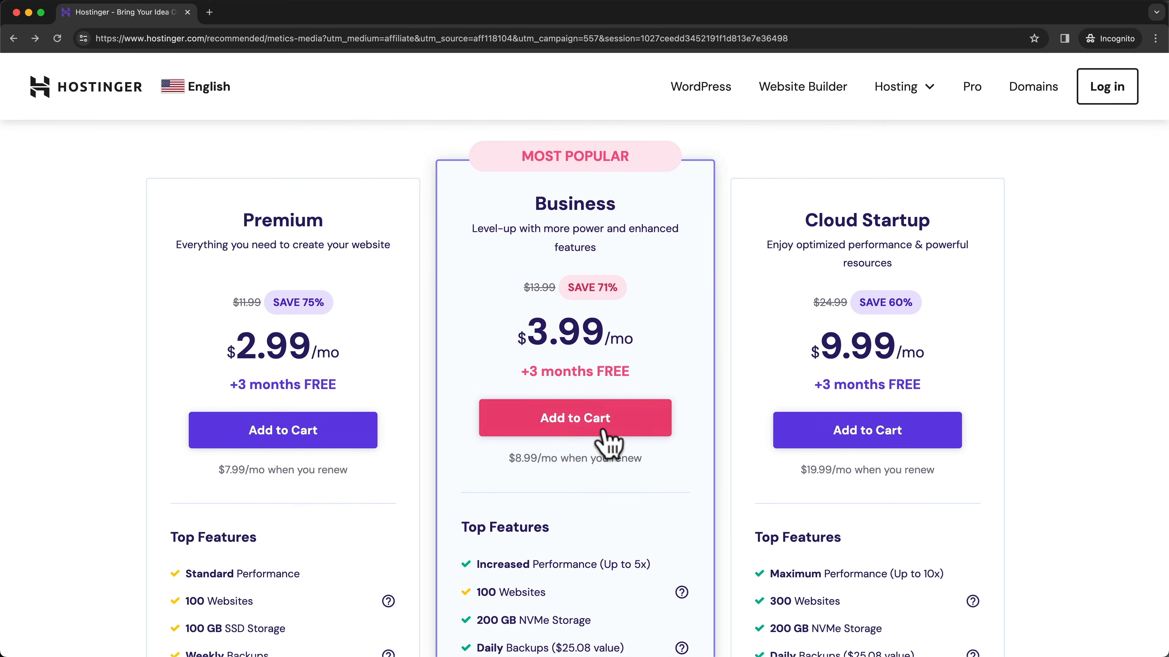
pyautogui.click(597, 438)
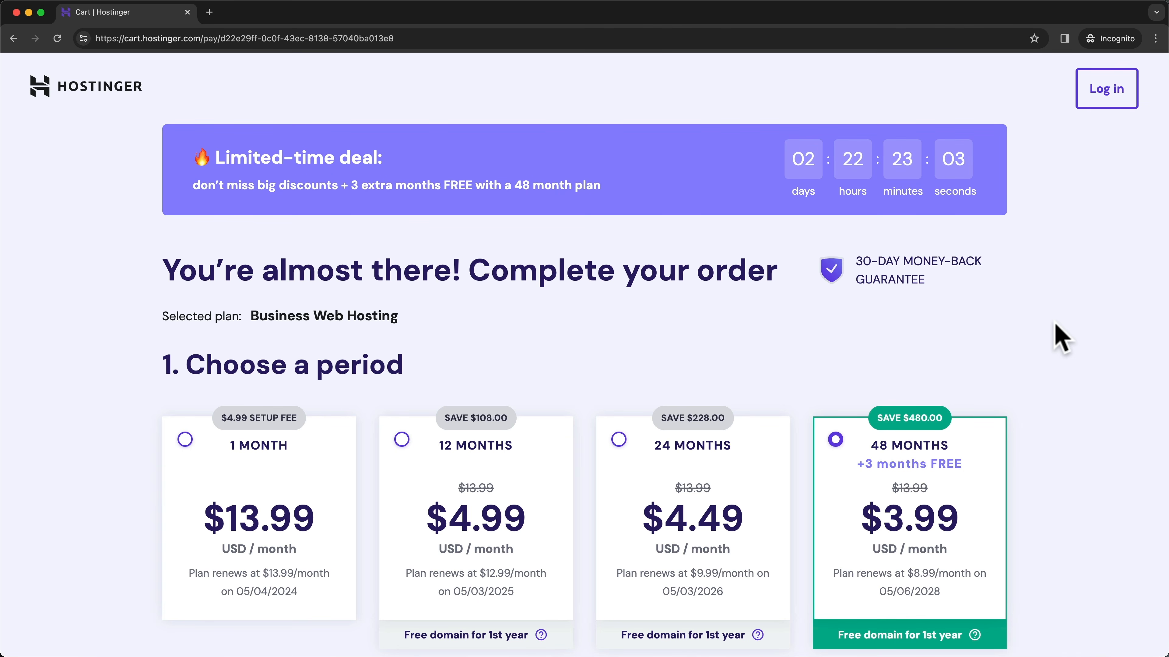
pyautogui.scroll(-5, 1061, 338)
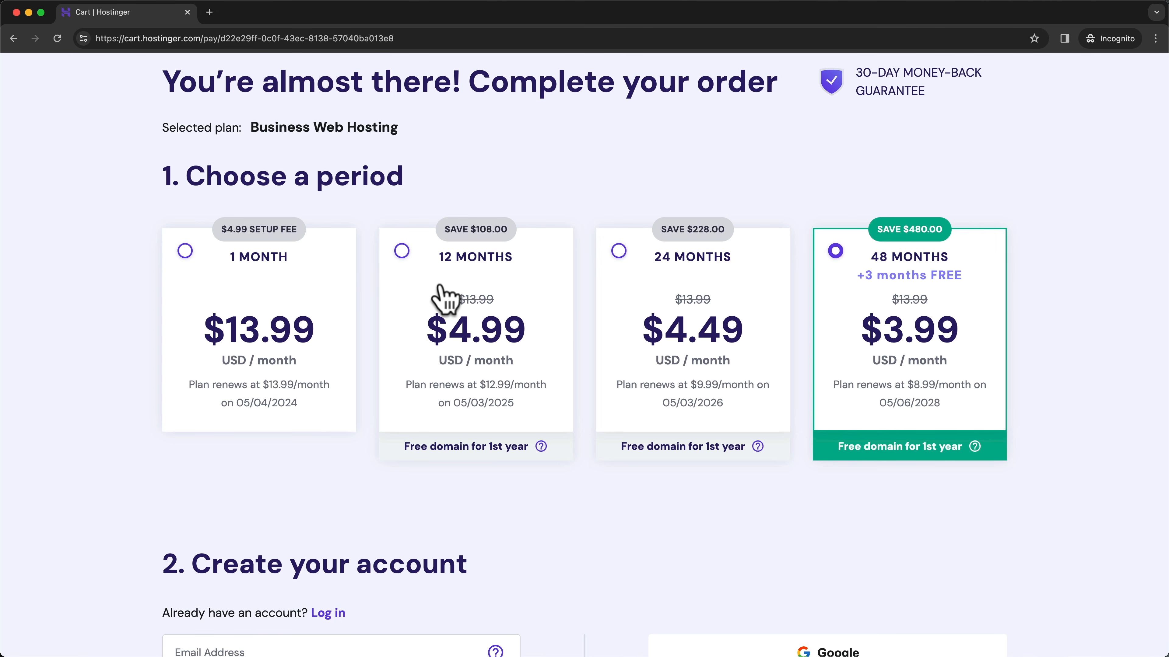
pyautogui.scroll(1, 477, 177)
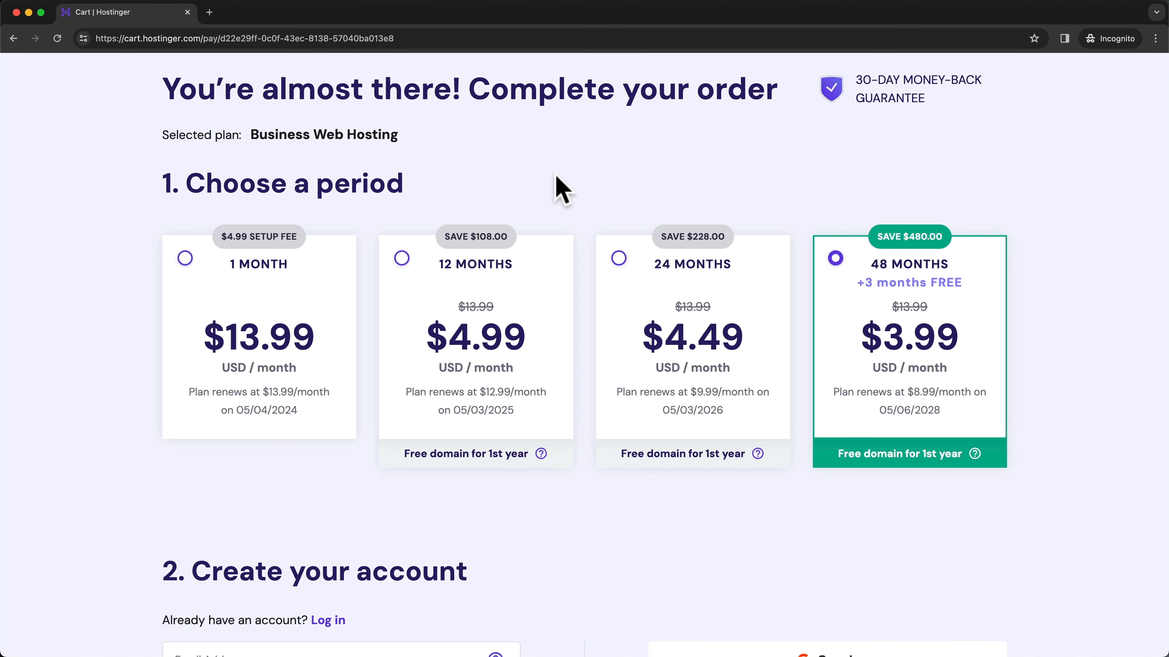
# - Switch the Business Web Hosting billing period to 12 months
pyautogui.click(402, 258)
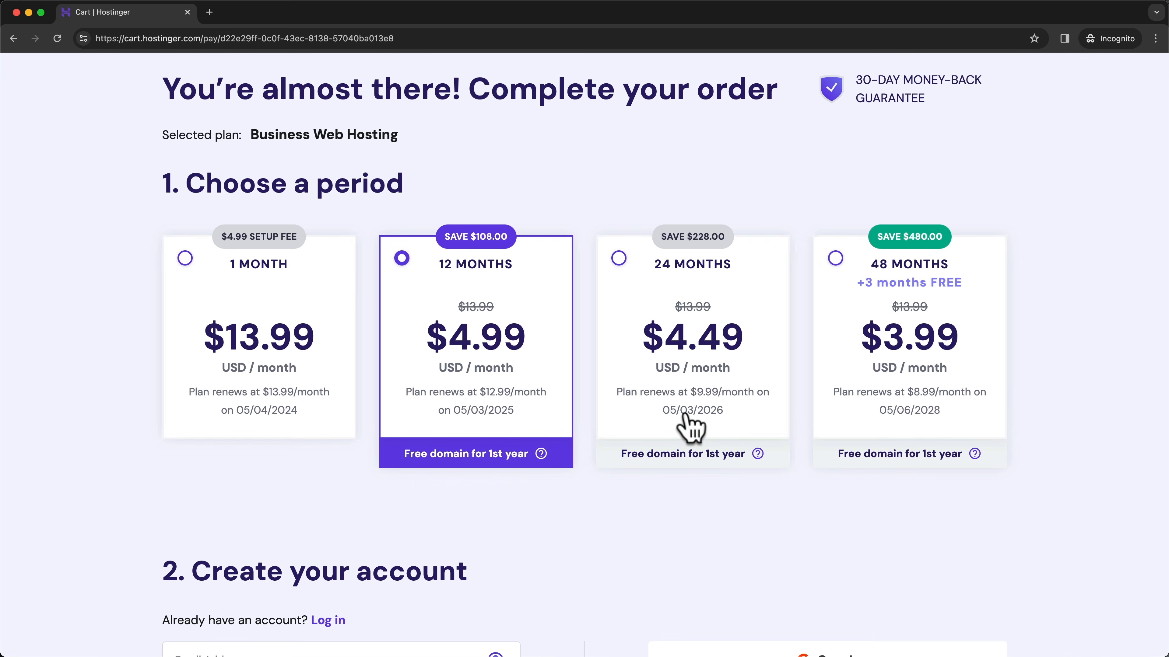
pyautogui.scroll(-5, 757, 511)
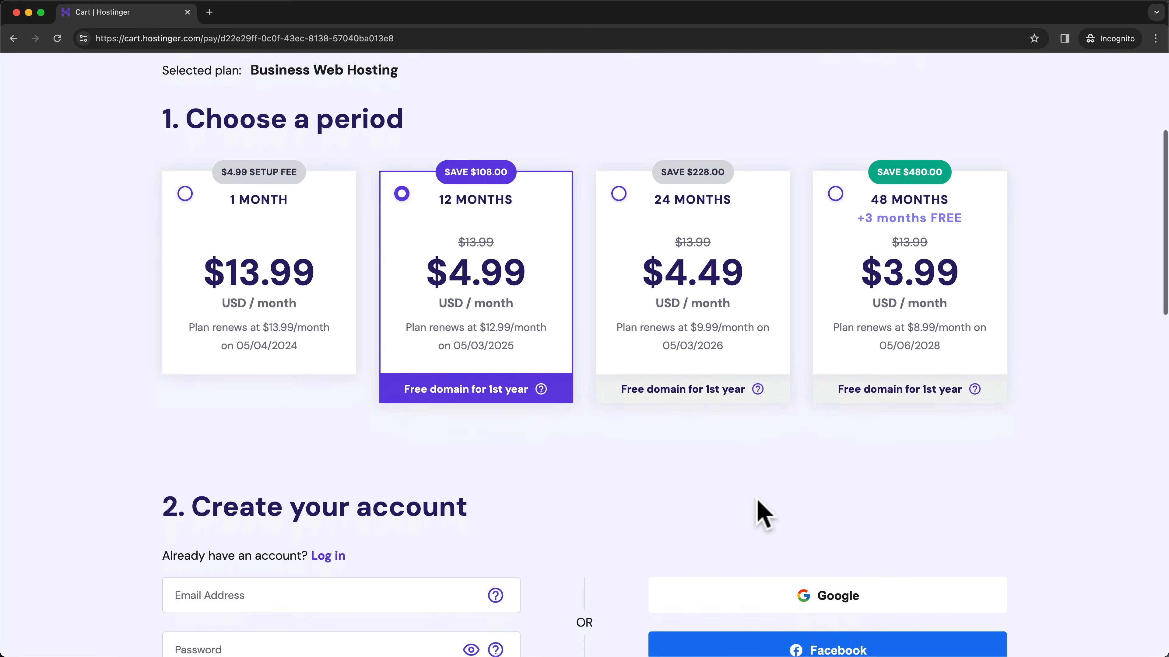
pyautogui.scroll(-2, 724, 426)
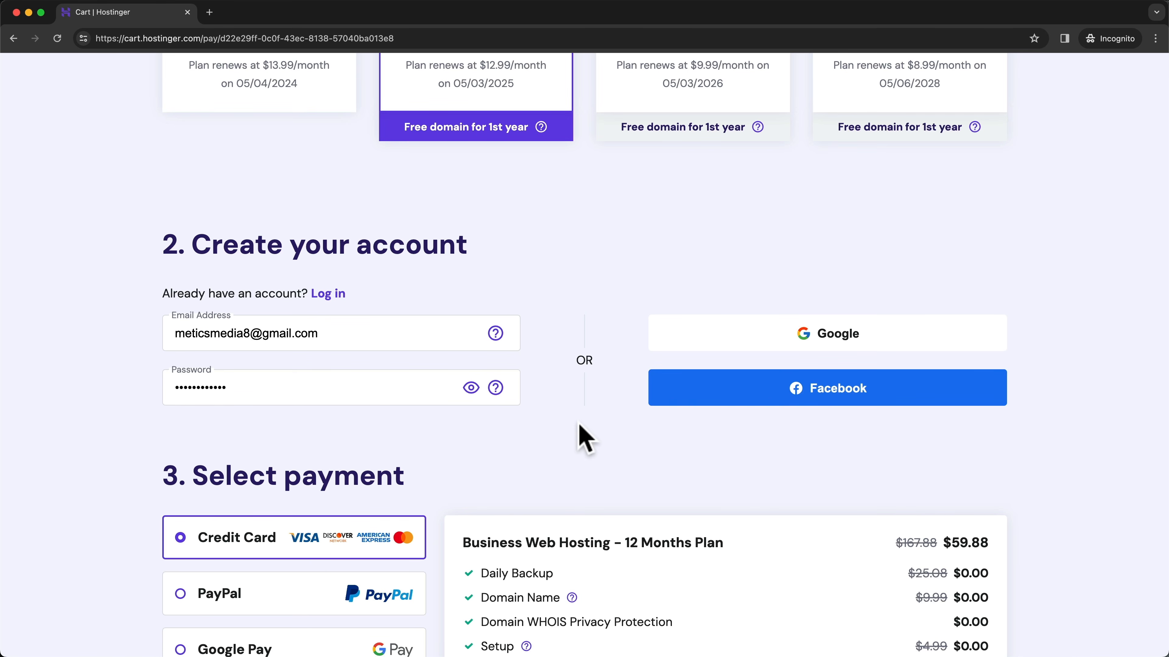
pyautogui.scroll(-6, 586, 440)
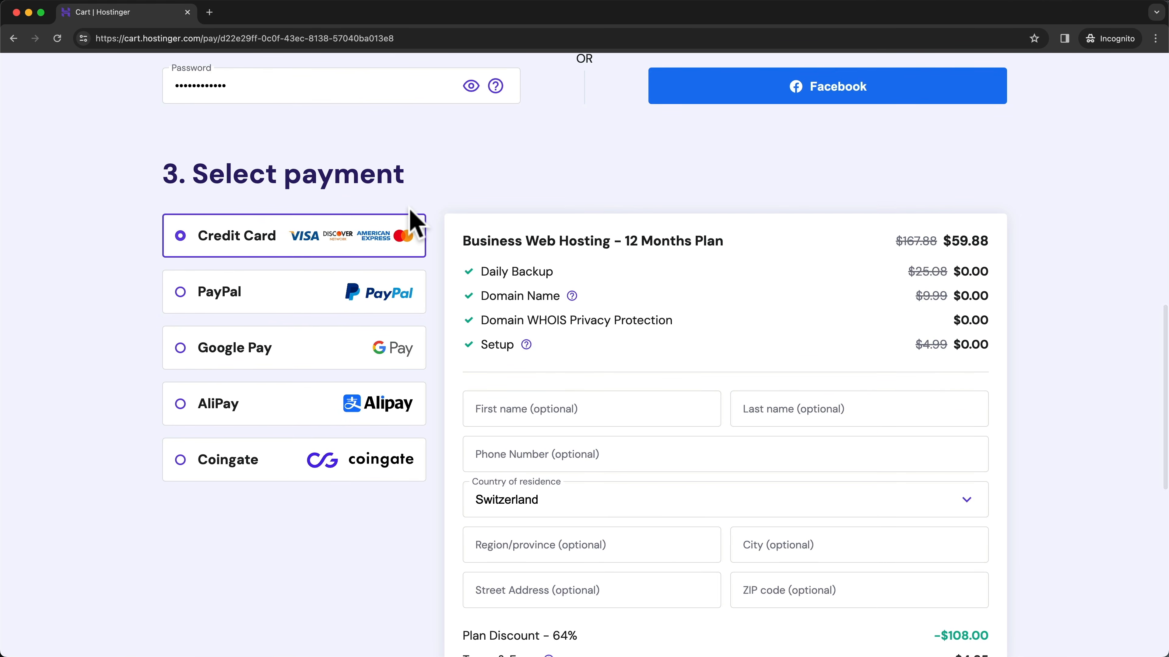
pyautogui.scroll(-6, 443, 228)
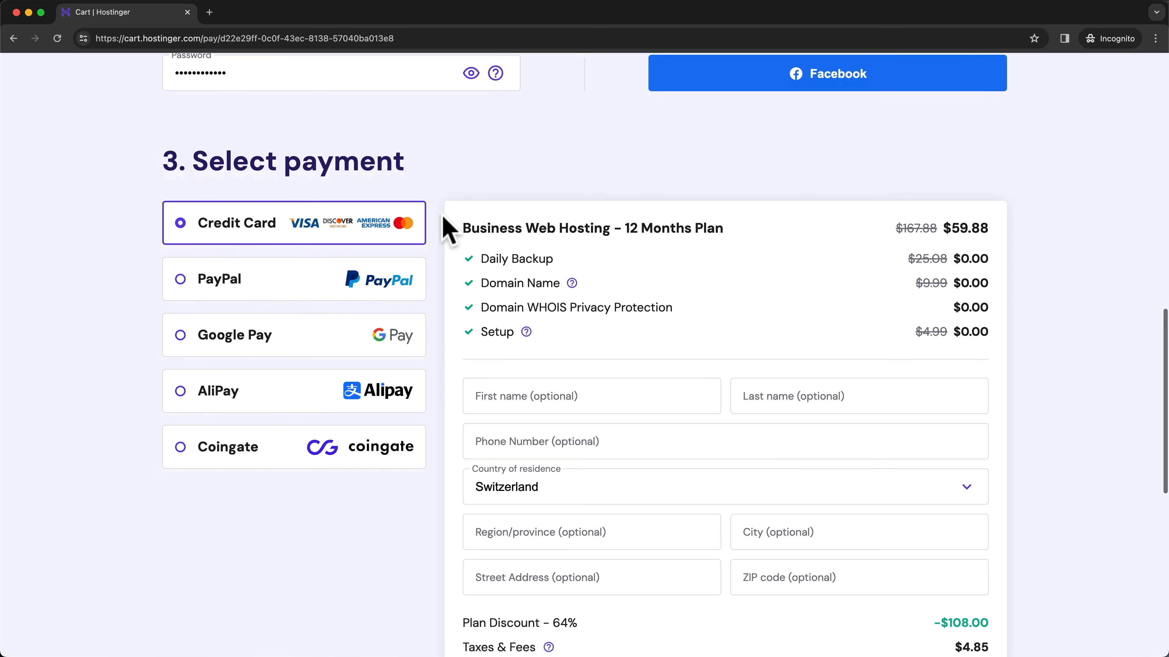
pyautogui.scroll(-5, 443, 227)
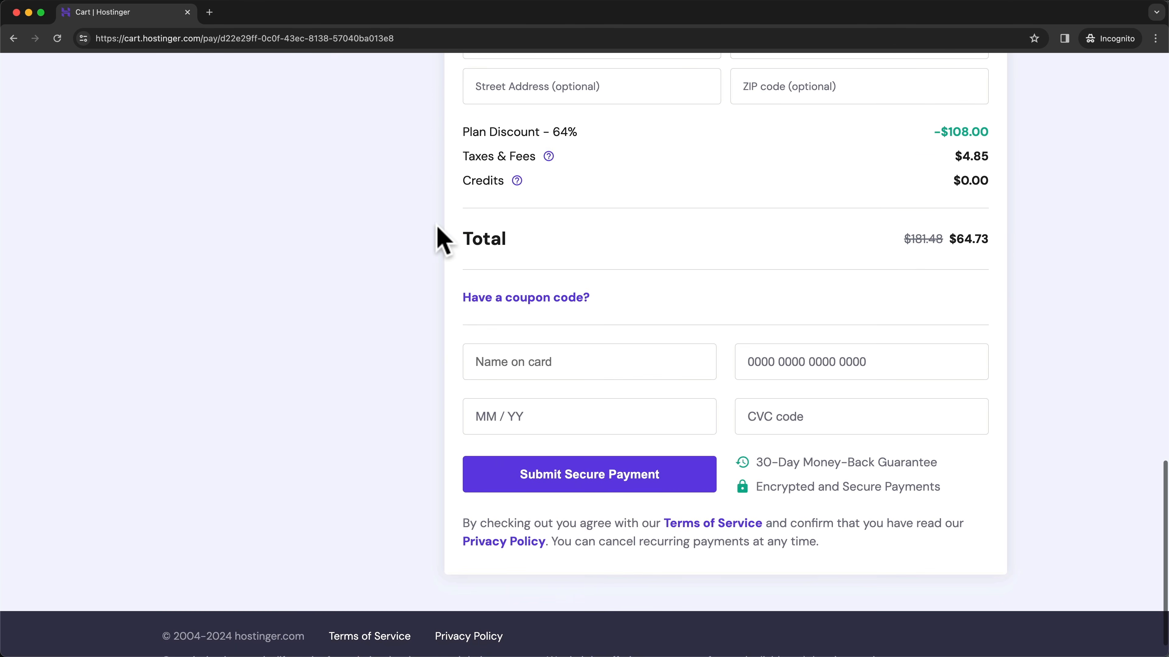
# - Apply coupon code METICSMEDIA so the order total drops to $58.26
pyautogui.click(530, 297)
pyautogui.click(579, 342)
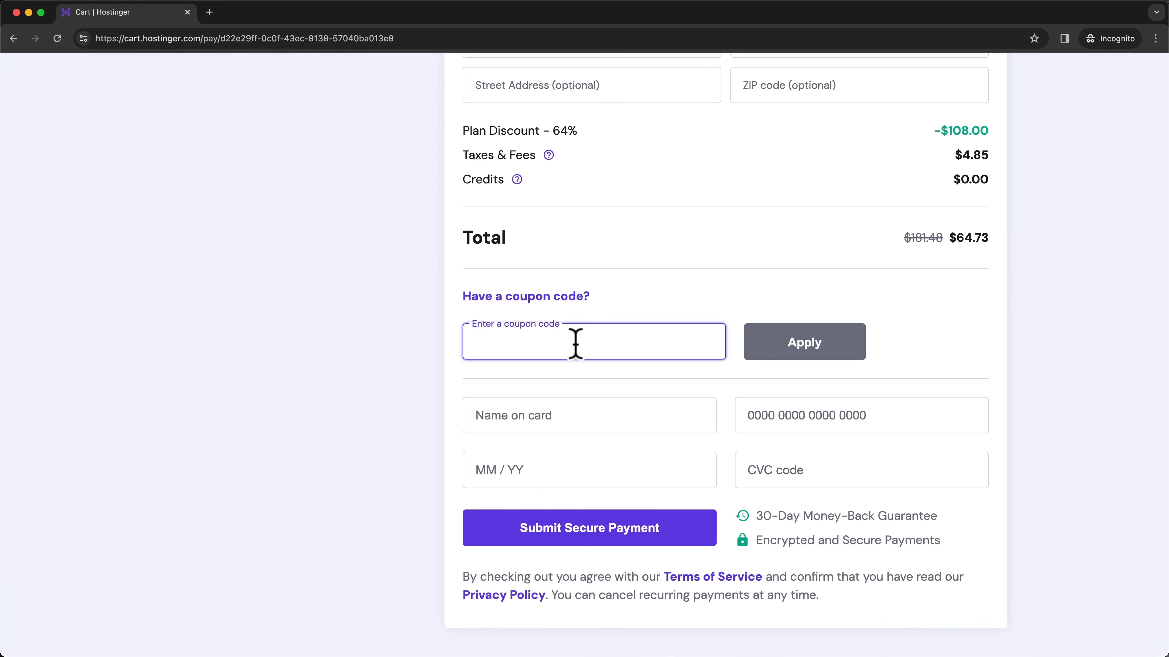
pyautogui.write('METICSMEDIA')
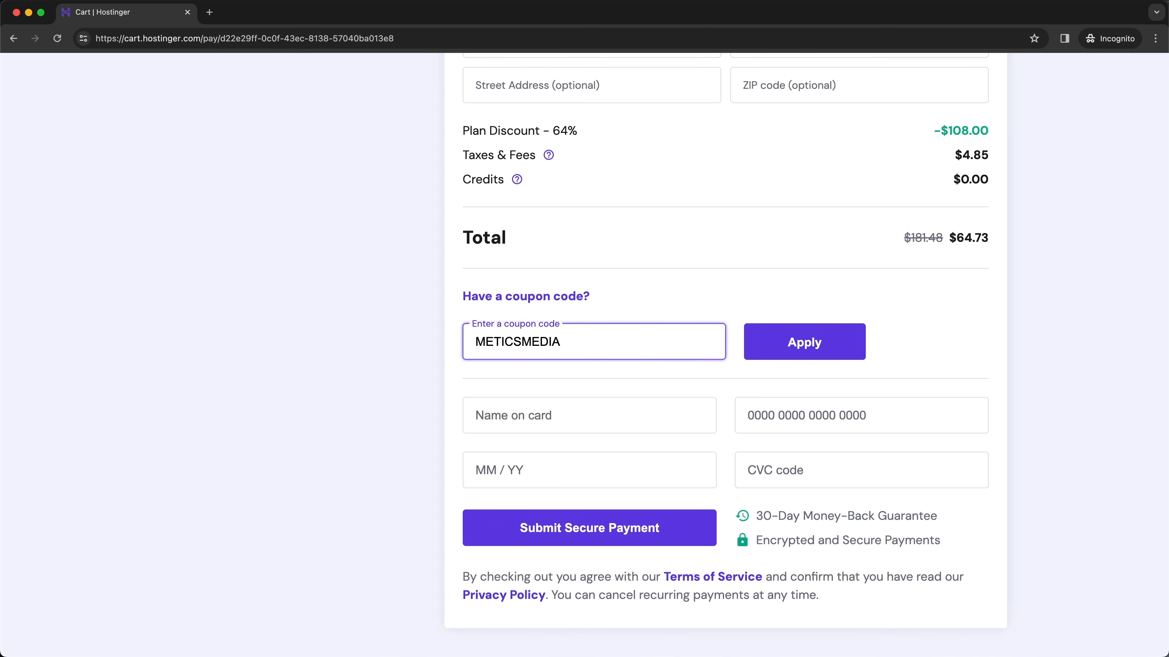
pyautogui.click(783, 351)
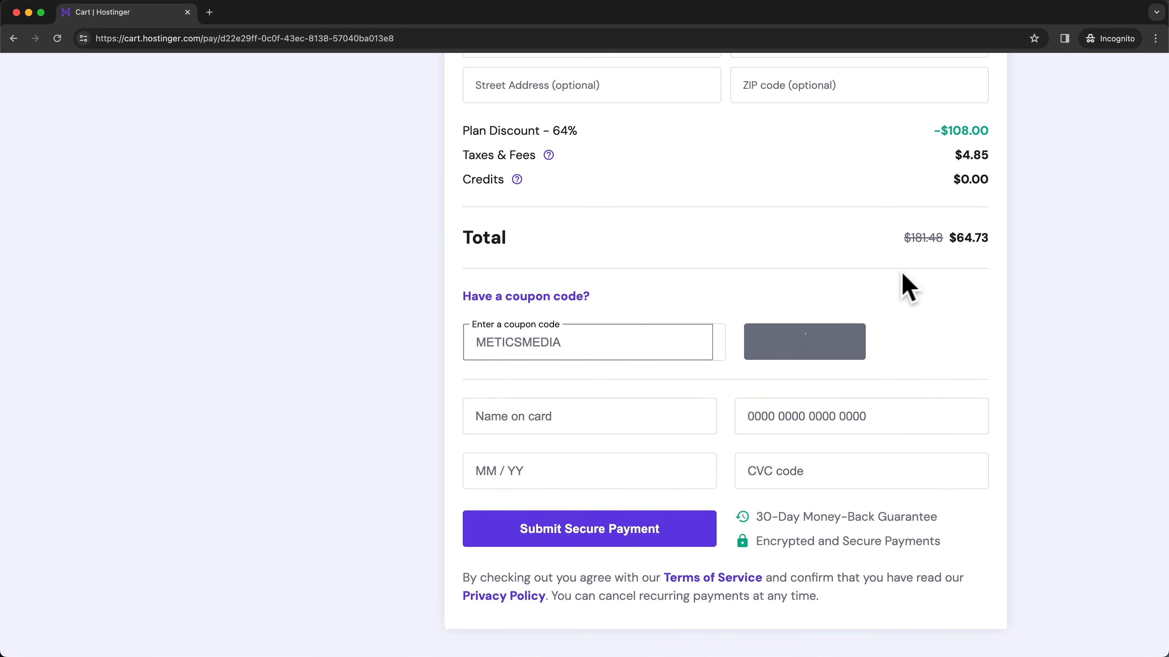
pyautogui.scroll(4, 967, 272)
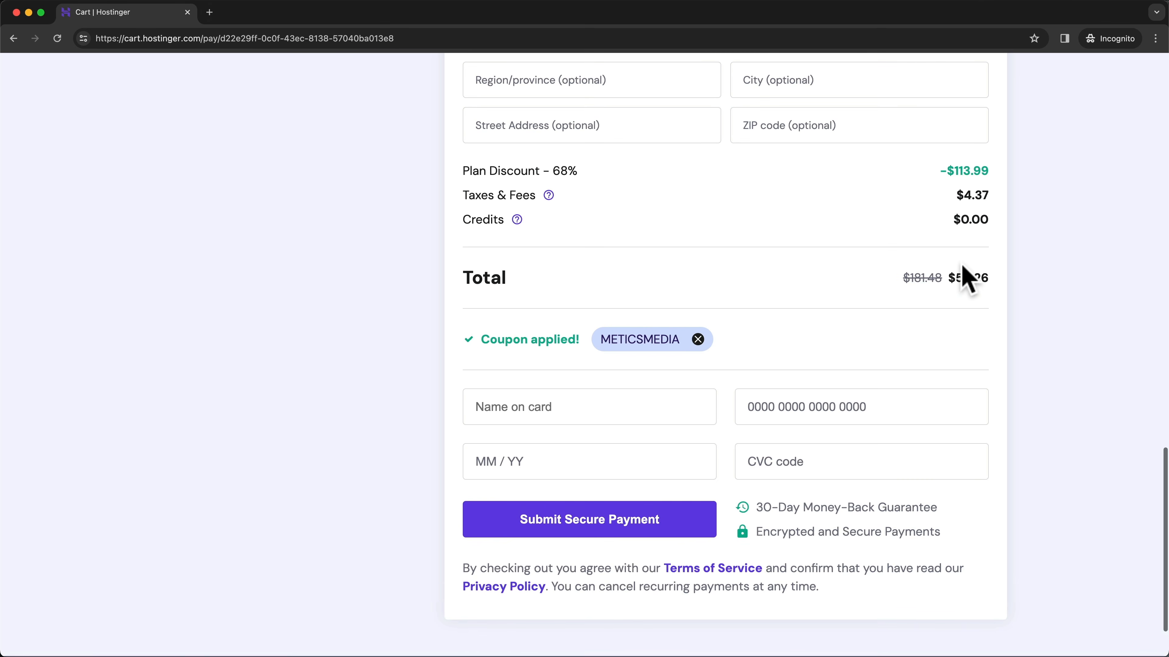
pyautogui.scroll(10, 969, 304)
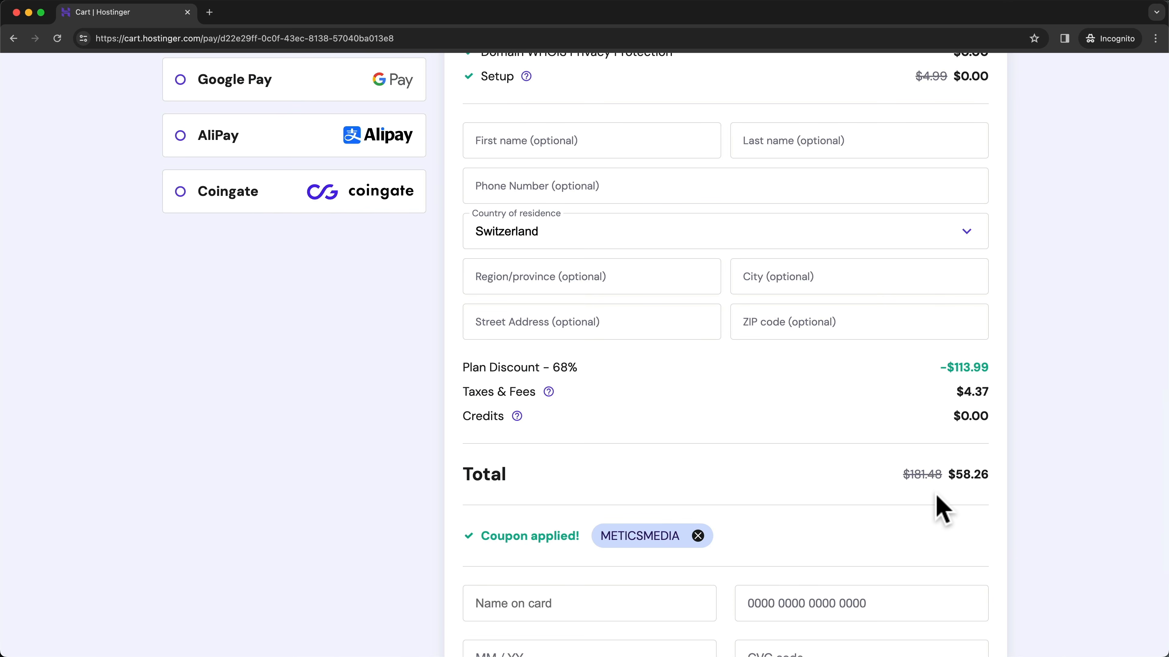
pyautogui.scroll(2, 916, 466)
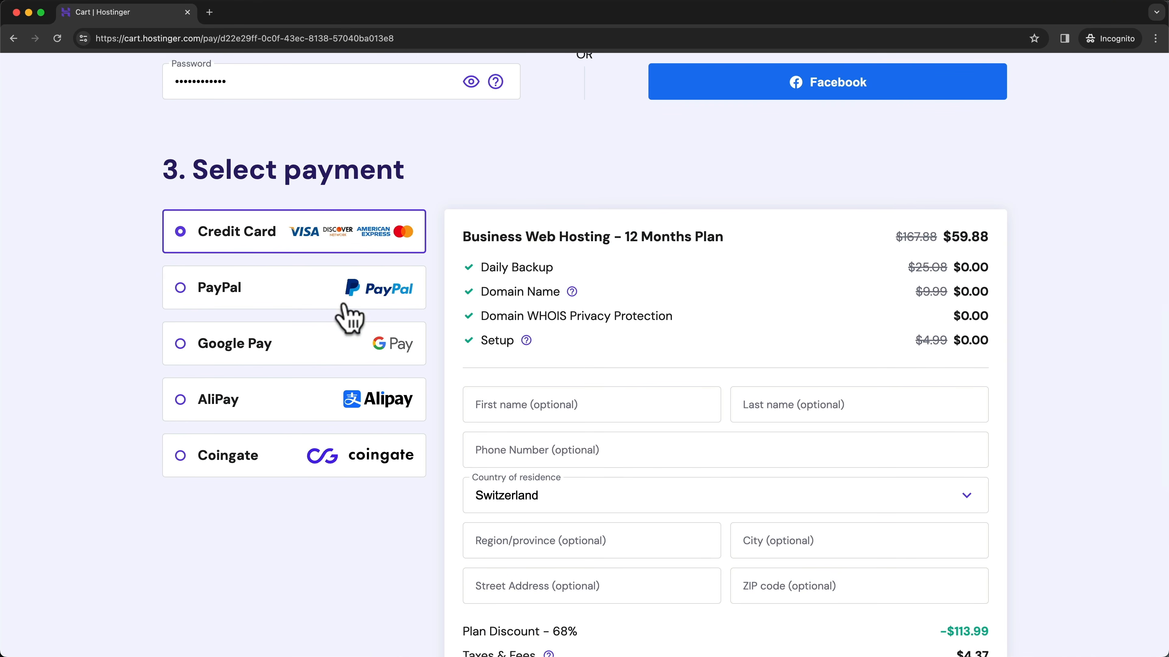
pyautogui.scroll(-3, 852, 394)
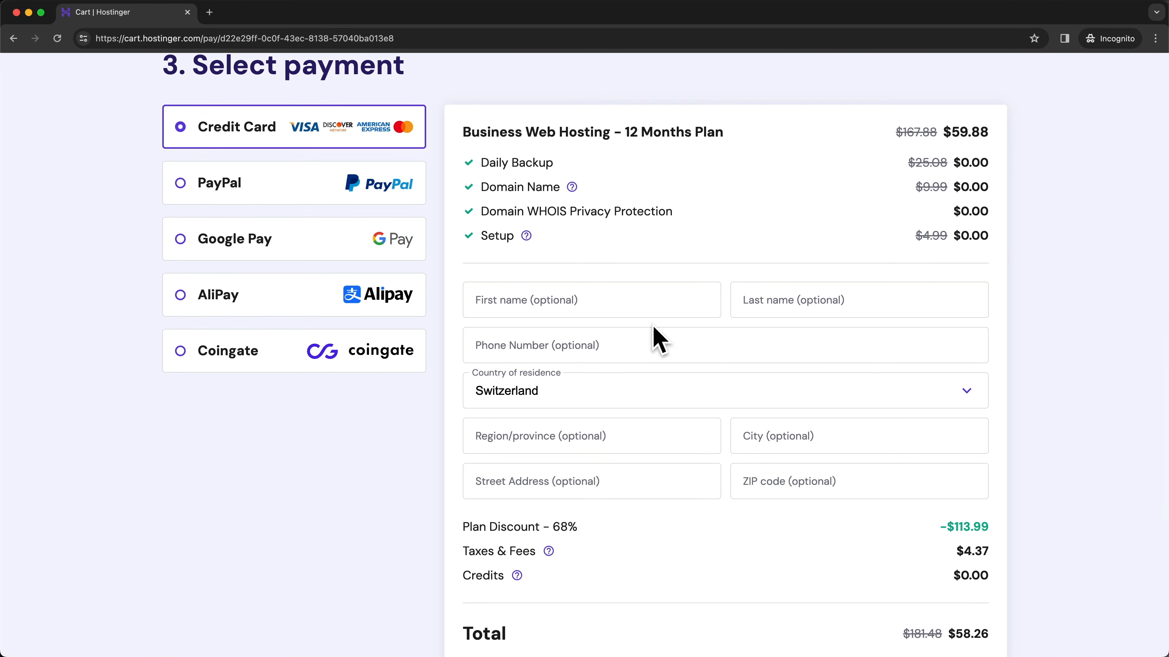
pyautogui.scroll(-10, 691, 391)
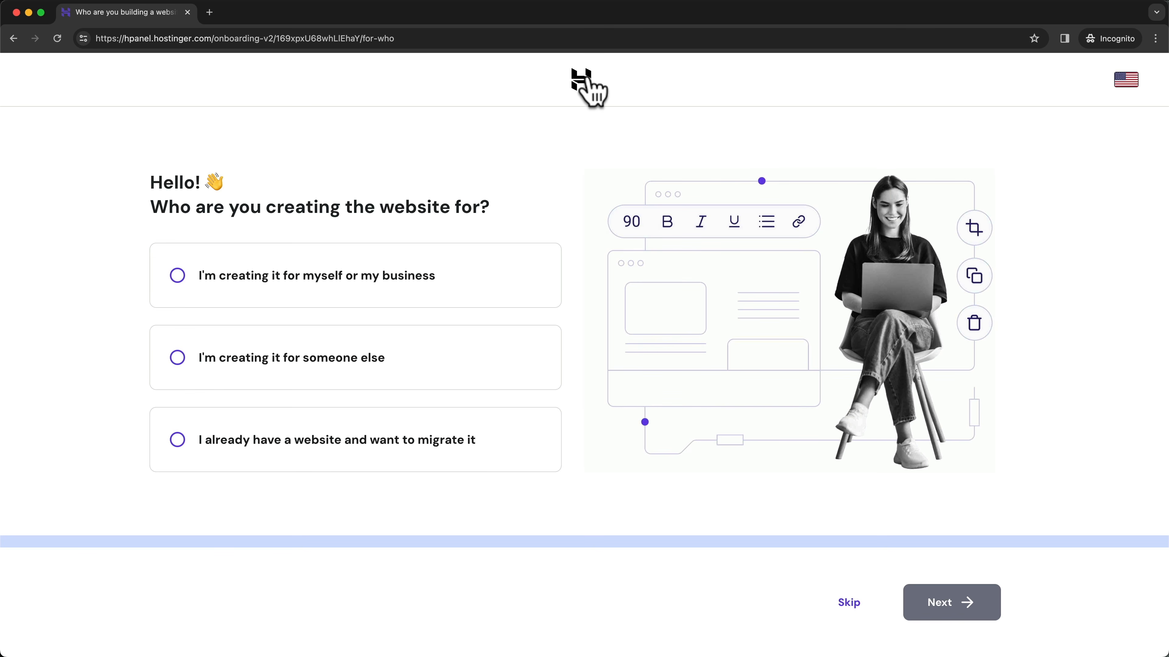
# - Leave Hostinger onboarding and return to the hPanel home dashboard
pyautogui.click(581, 87)
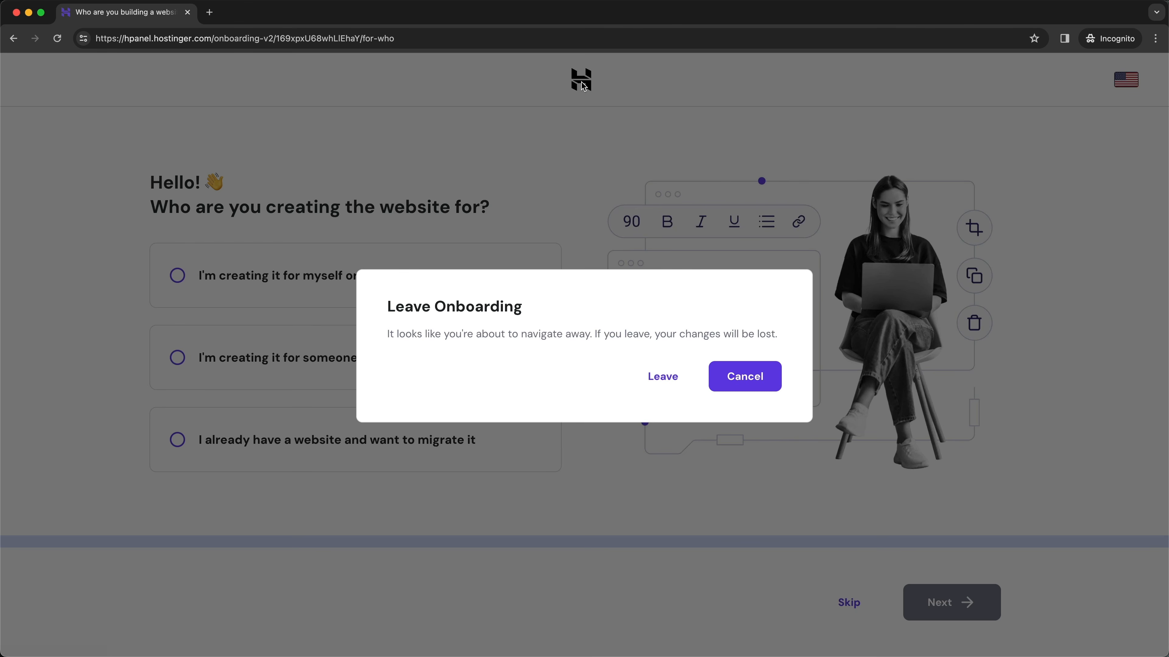
pyautogui.click(665, 378)
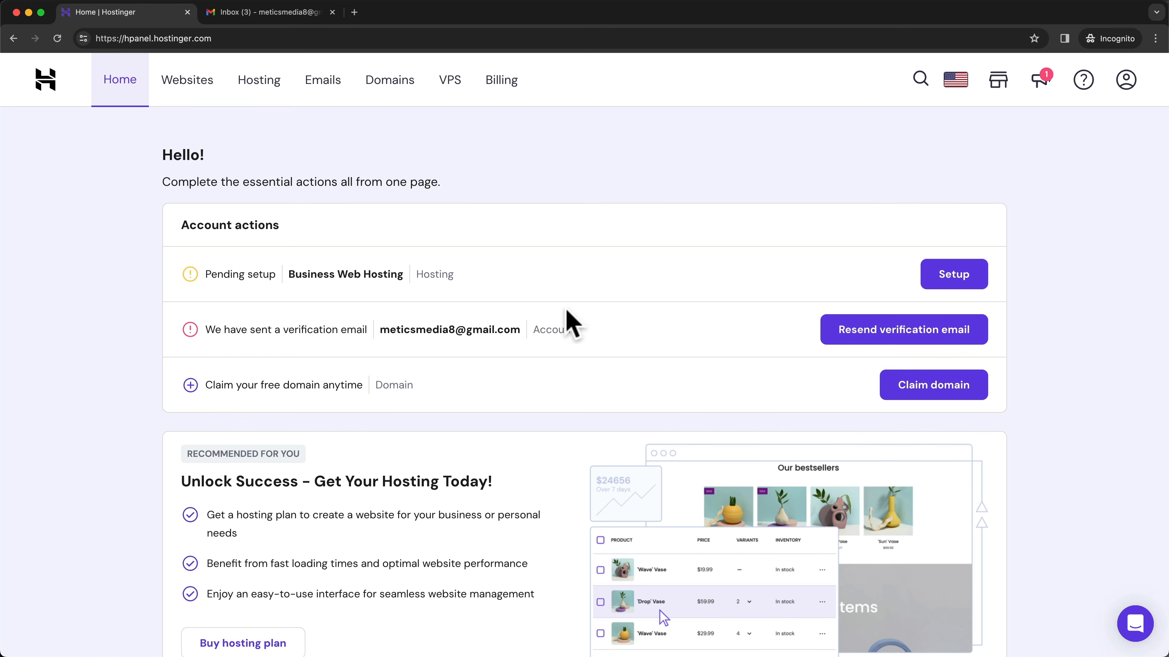
# - Open the 'Verify your email address' message in Gmail and confirm the Hostinger account email
pyautogui.moveTo(208, 329); pyautogui.dragTo(538, 330)
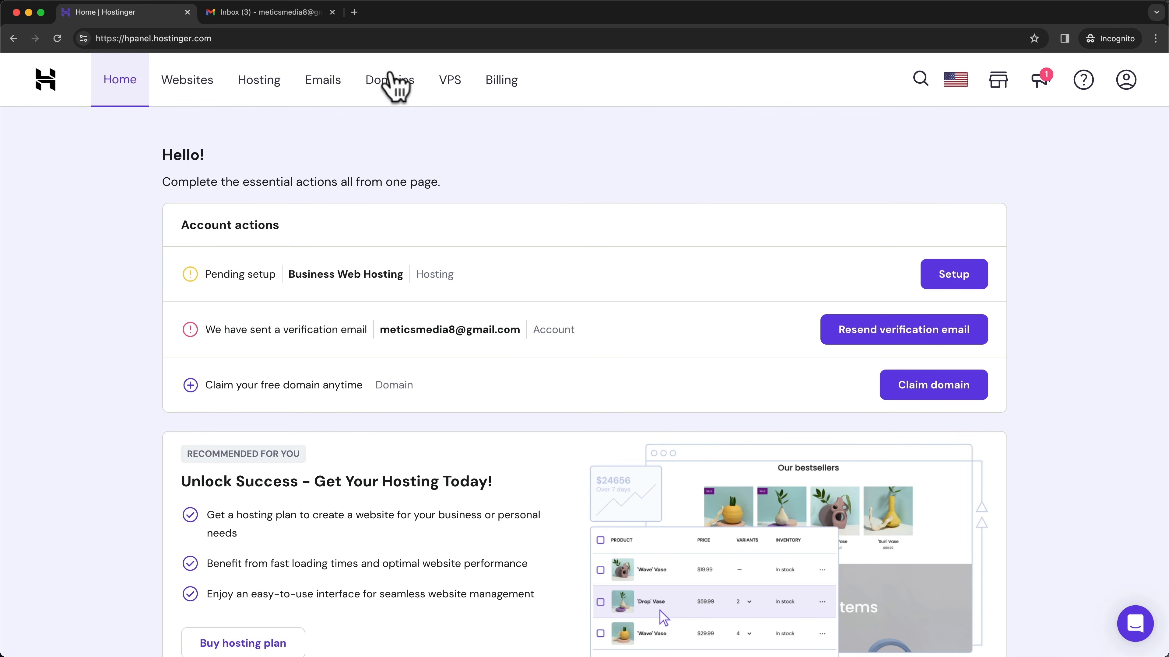
pyautogui.click(295, 14)
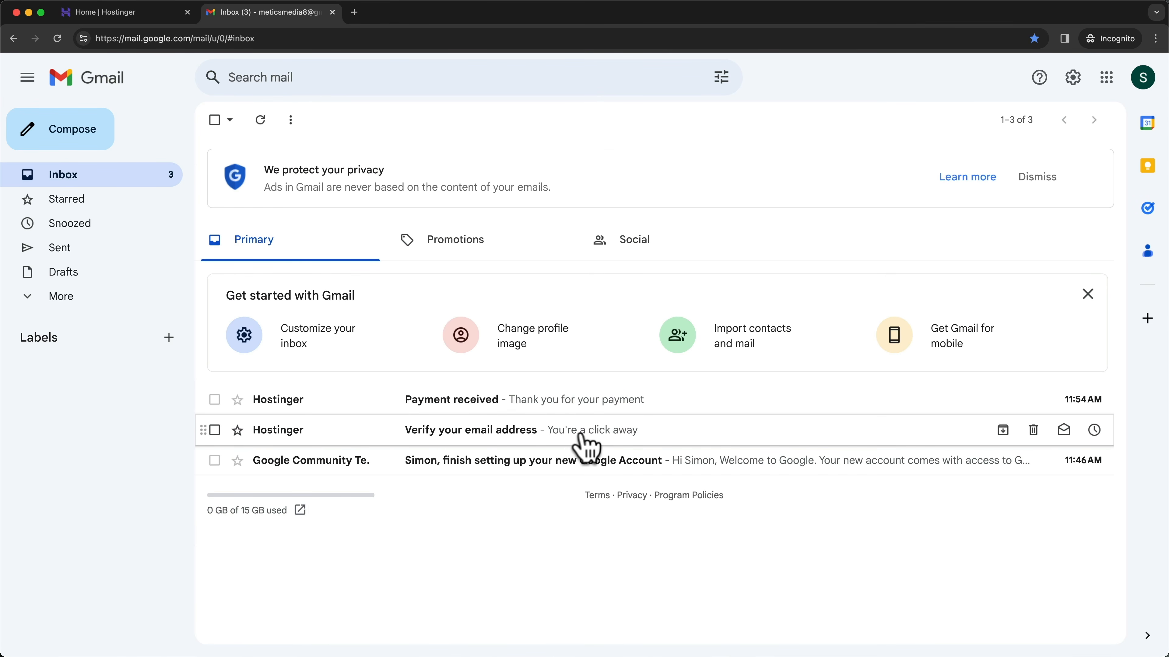
pyautogui.click(562, 431)
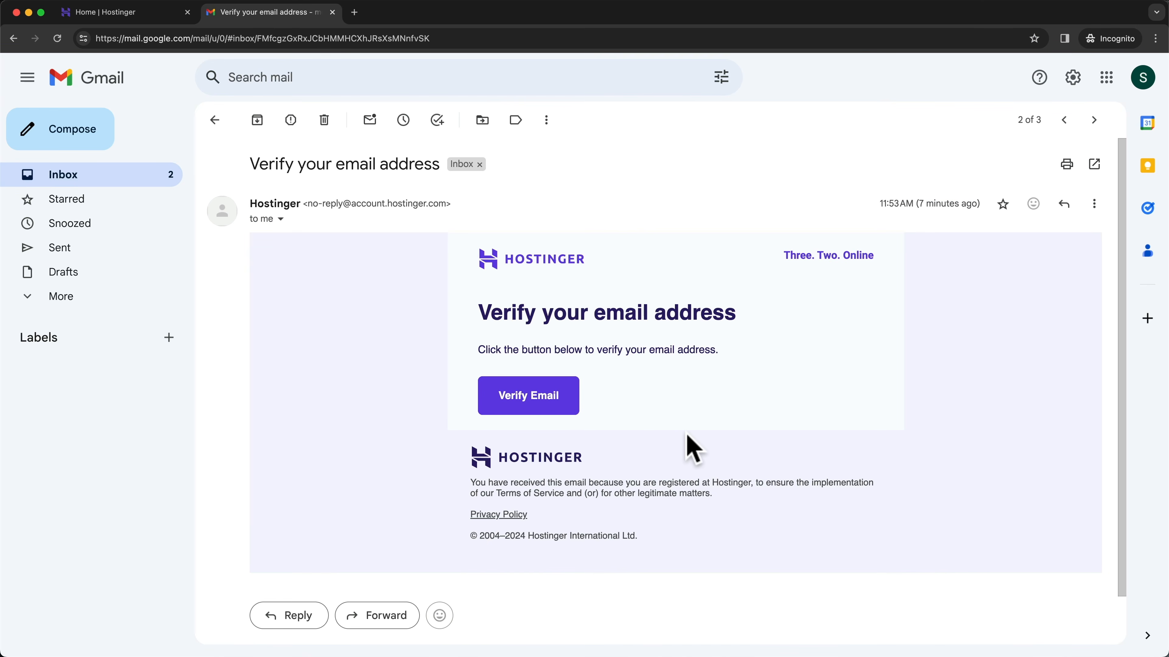
pyautogui.click(535, 409)
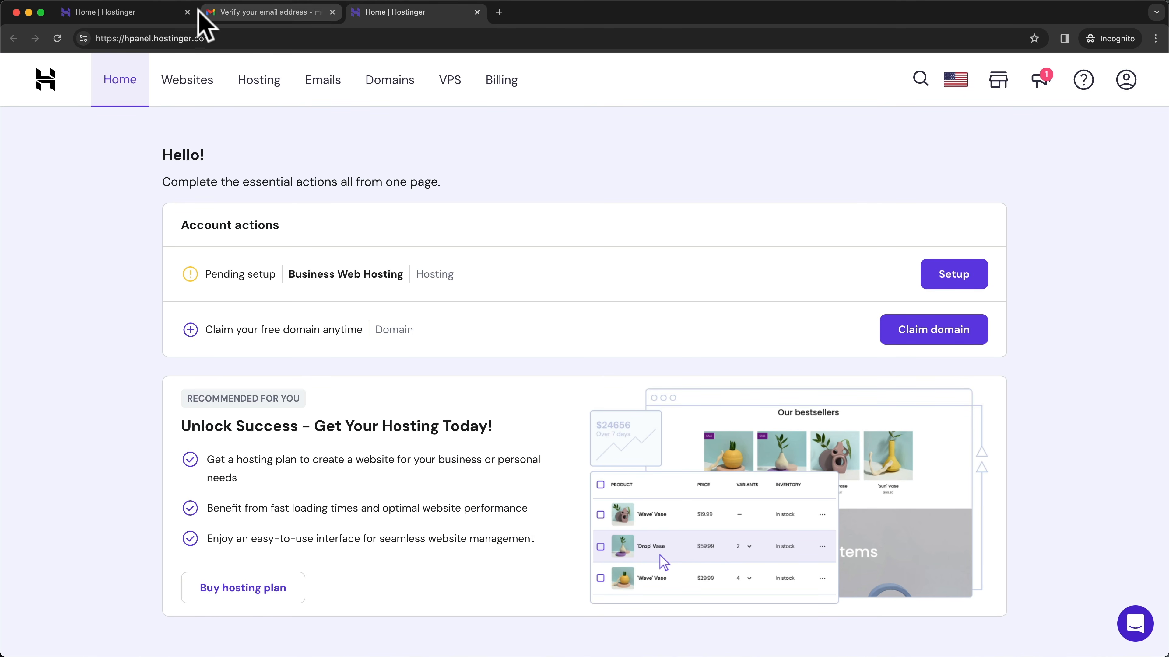
# - Close the extra dashboard and email tabs, then start claiming the free domain
pyautogui.click(187, 12)
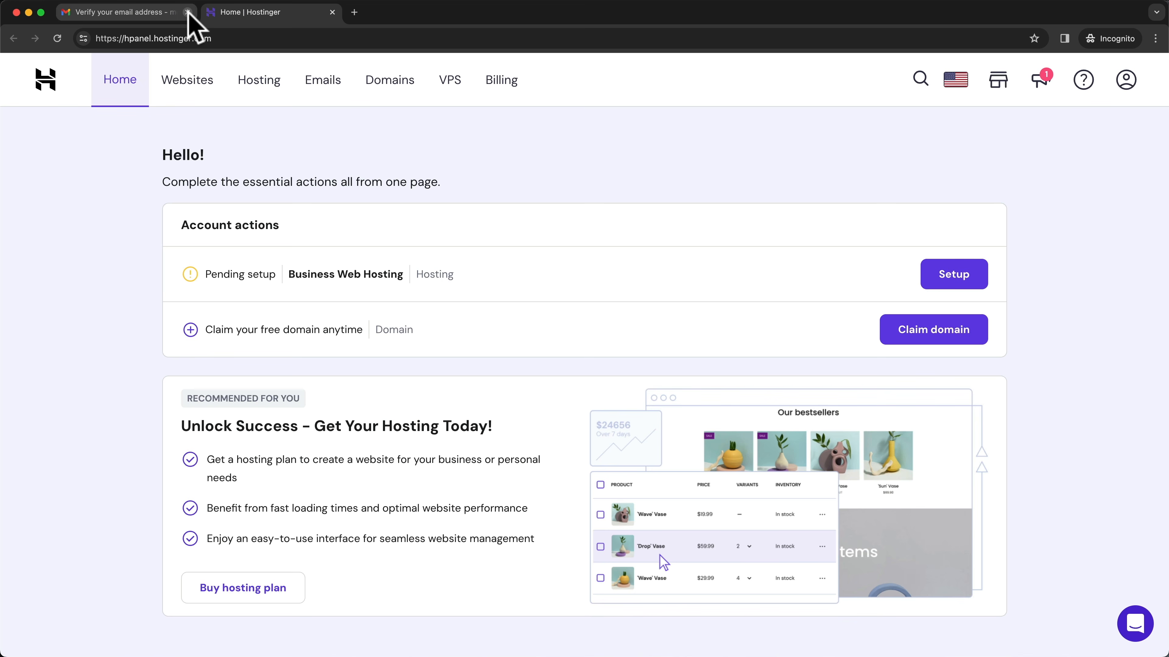
pyautogui.click(187, 12)
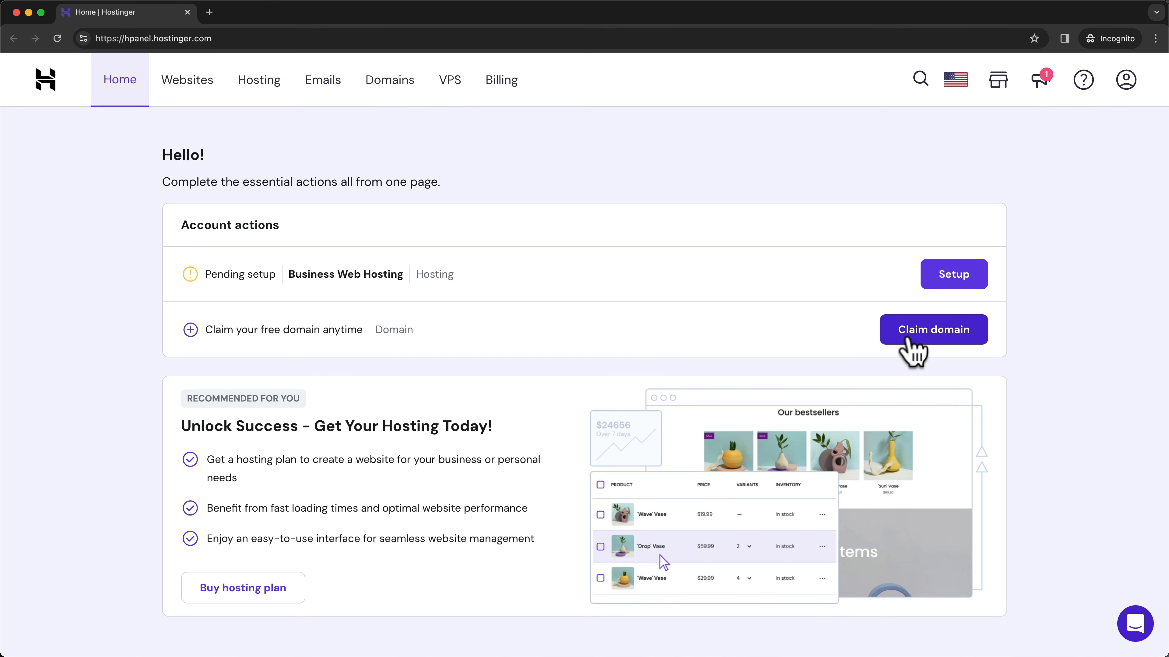
pyautogui.click(909, 340)
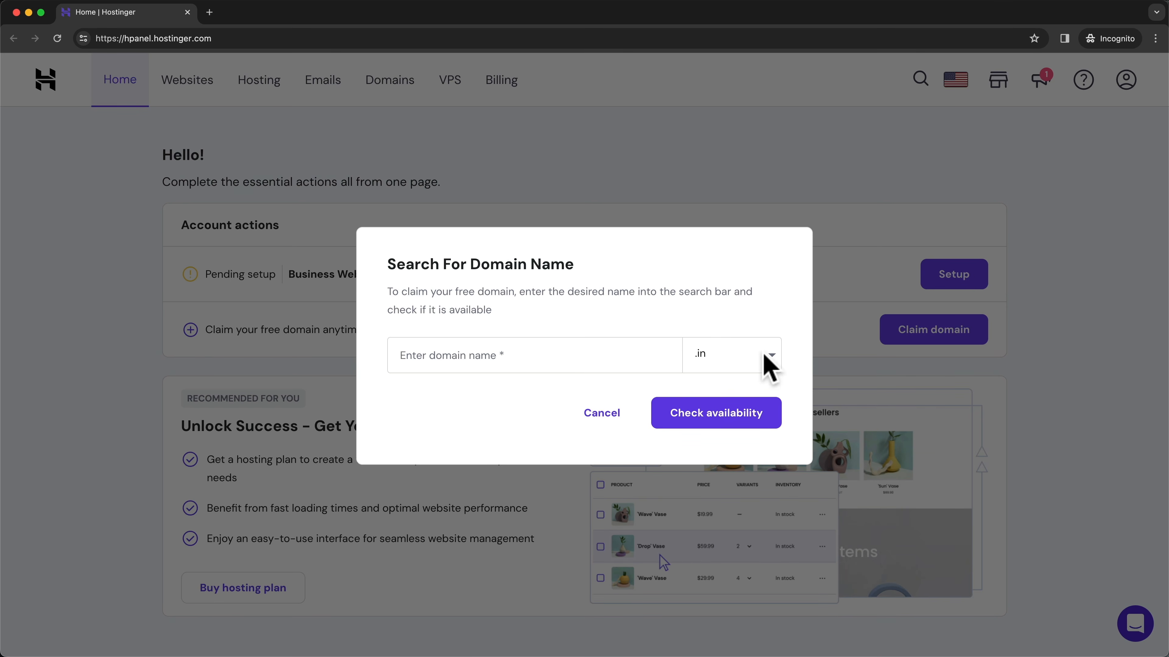
# - Select the .com extension, enter meticsmedia1 and check that meticsmedia1.com is available
pyautogui.click(772, 359)
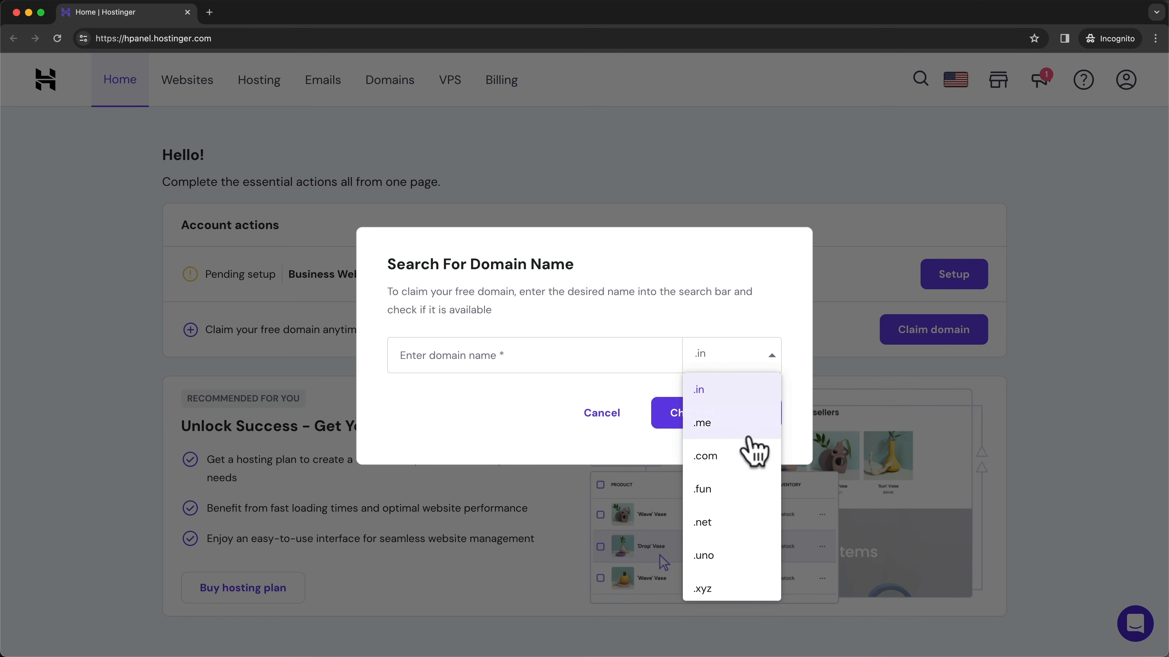
pyautogui.click(708, 457)
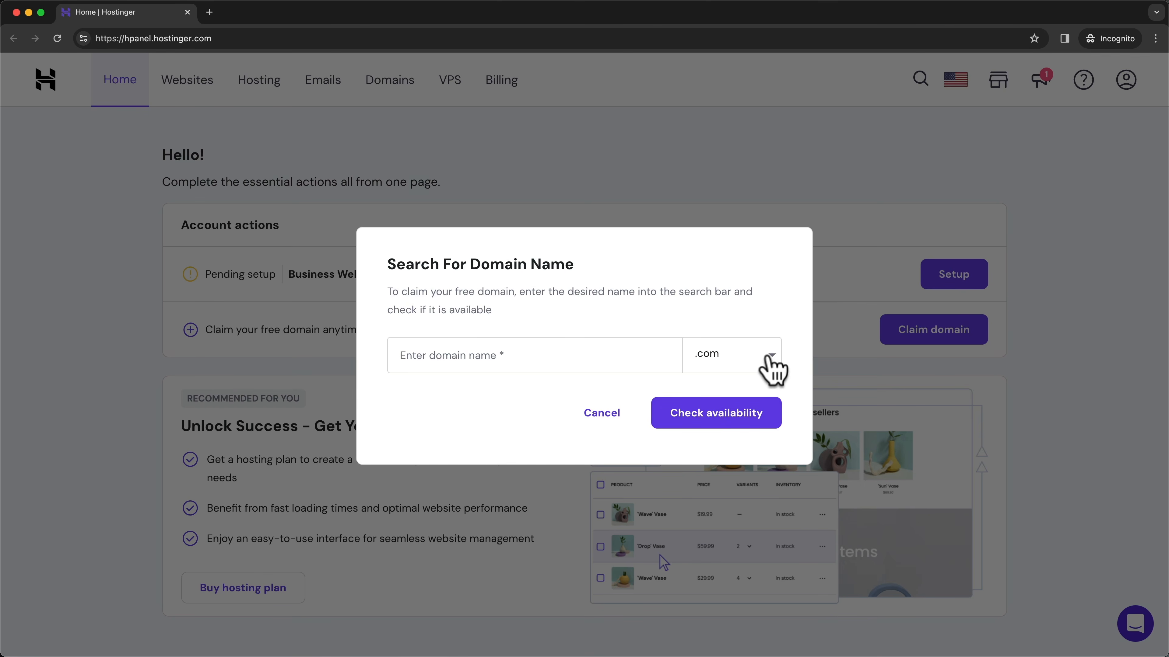
pyautogui.click(773, 364)
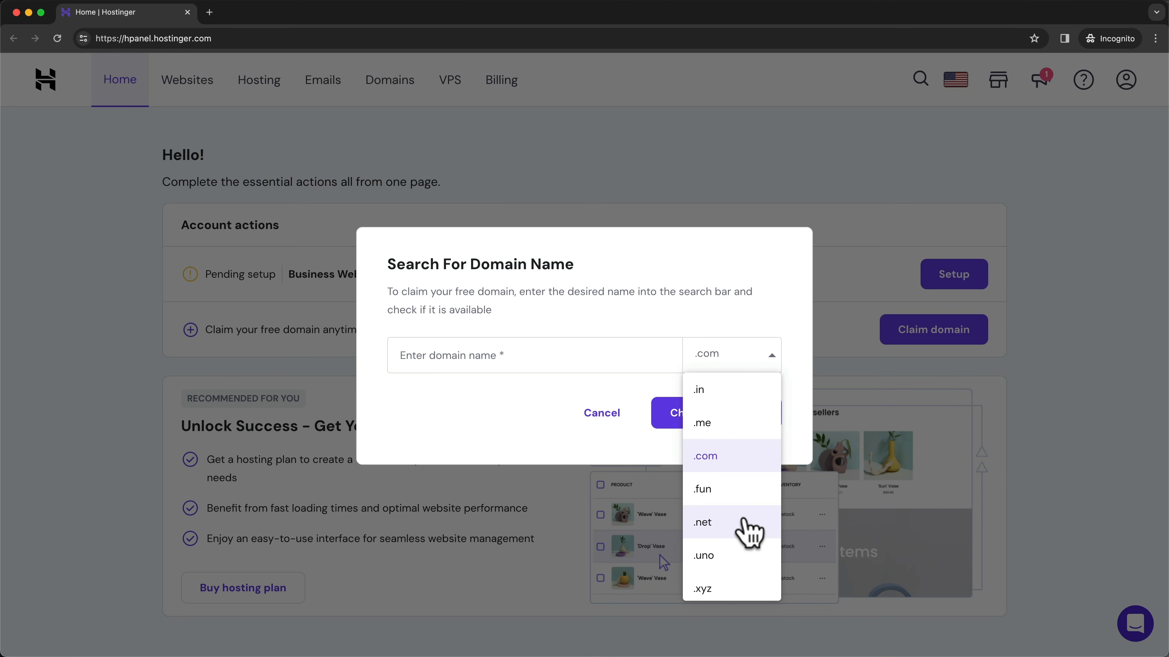
pyautogui.click(732, 460)
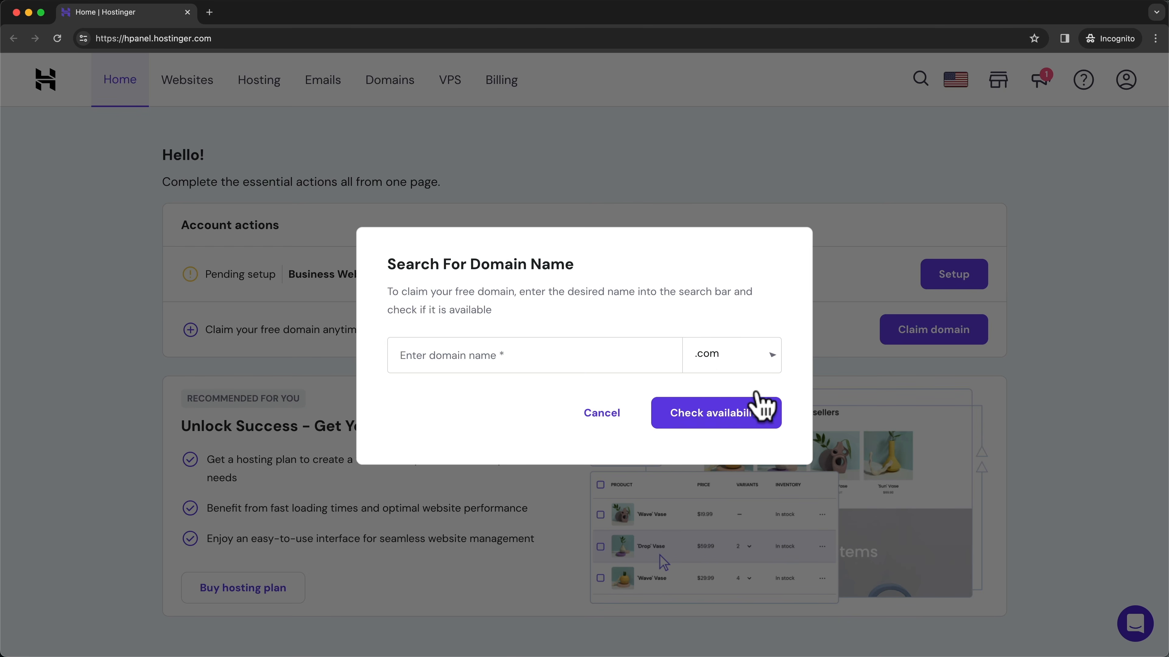
pyautogui.click(487, 355)
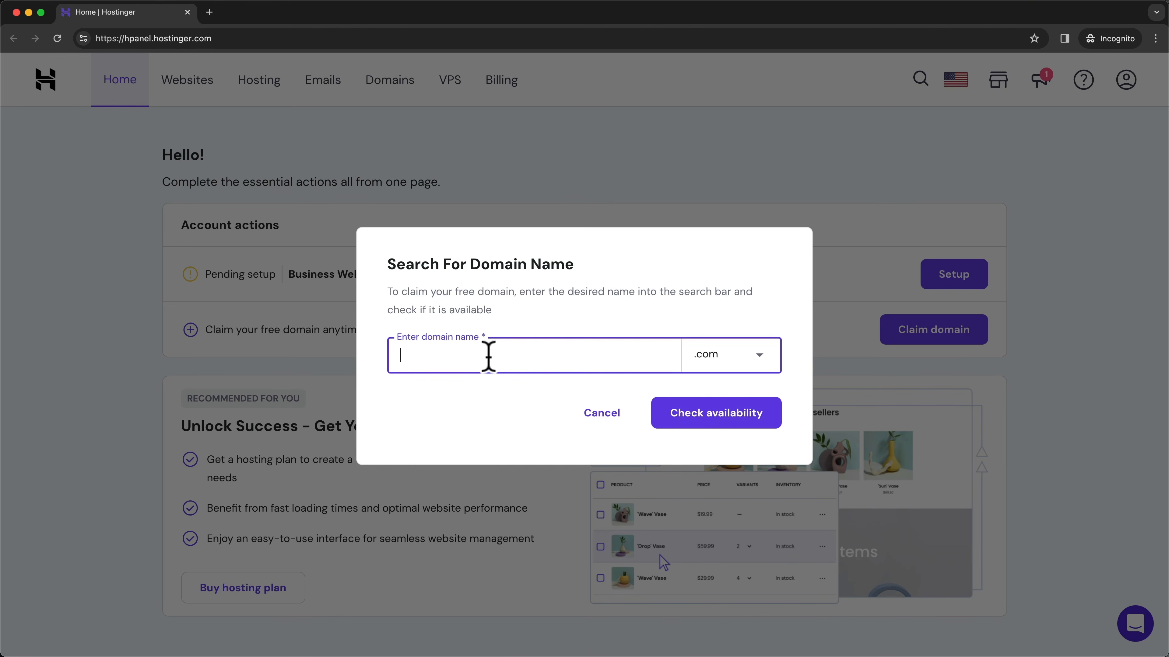
pyautogui.write('meticsmedai')
pyautogui.press('BackSpace')
pyautogui.press('BackSpace')
pyautogui.write('ia')
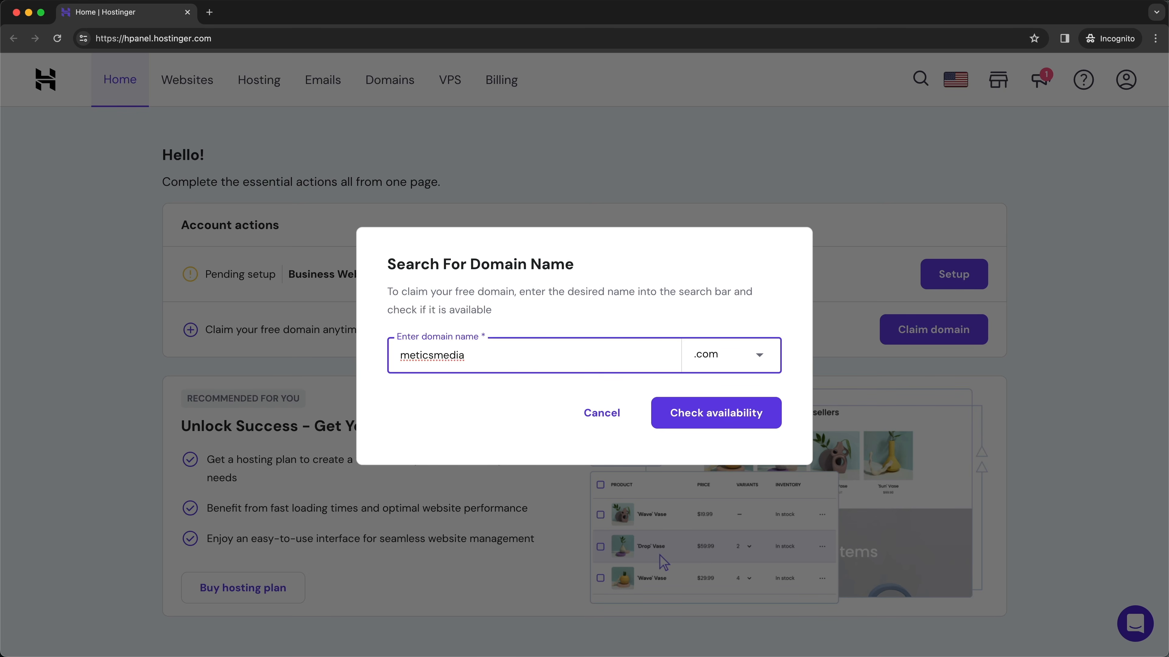
pyautogui.write('1')
pyautogui.click(452, 396)
pyautogui.click(720, 425)
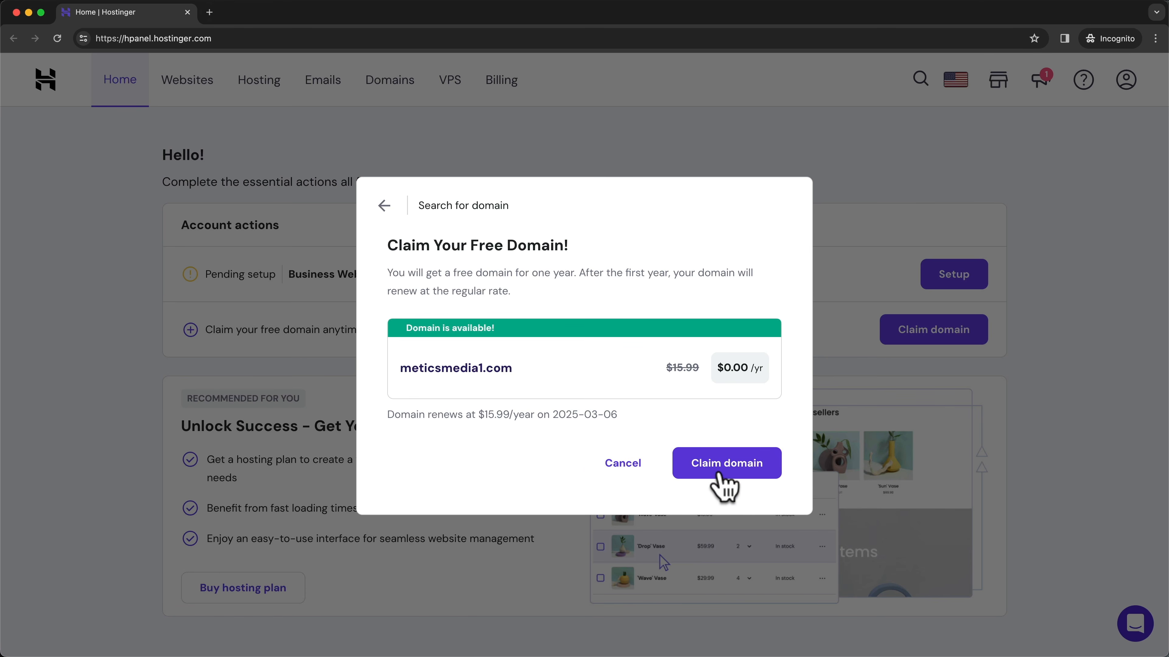
# - Claim meticsmedia1.com for free and view its domain overview showing pending verification
pyautogui.click(720, 474)
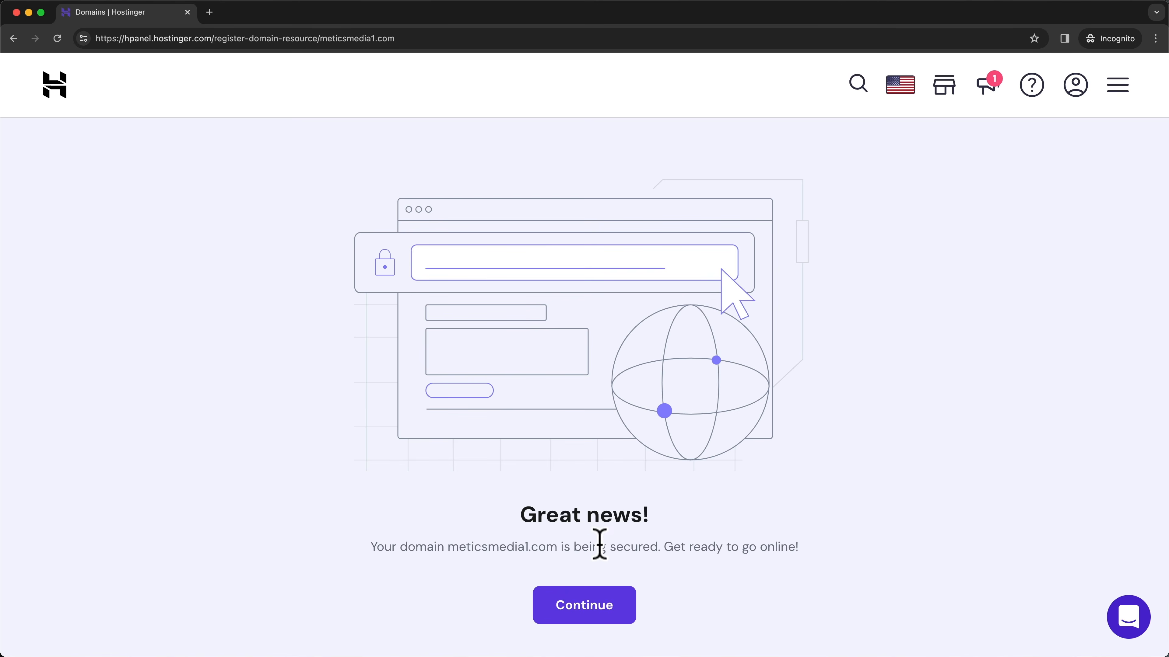
pyautogui.click(606, 621)
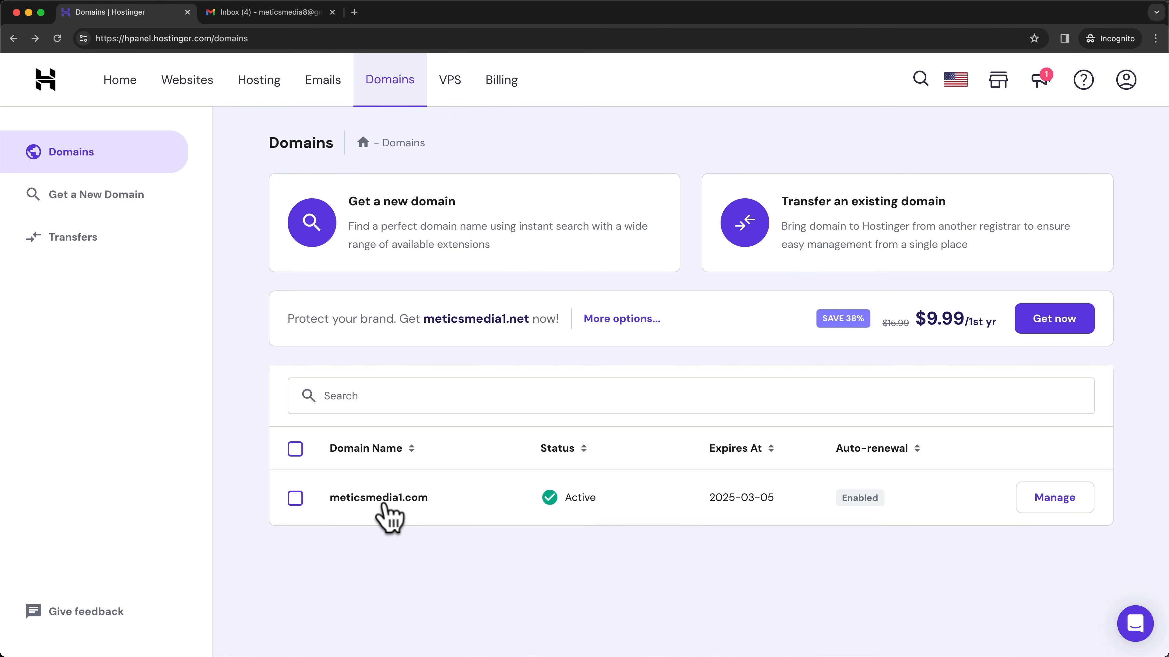
pyautogui.click(398, 500)
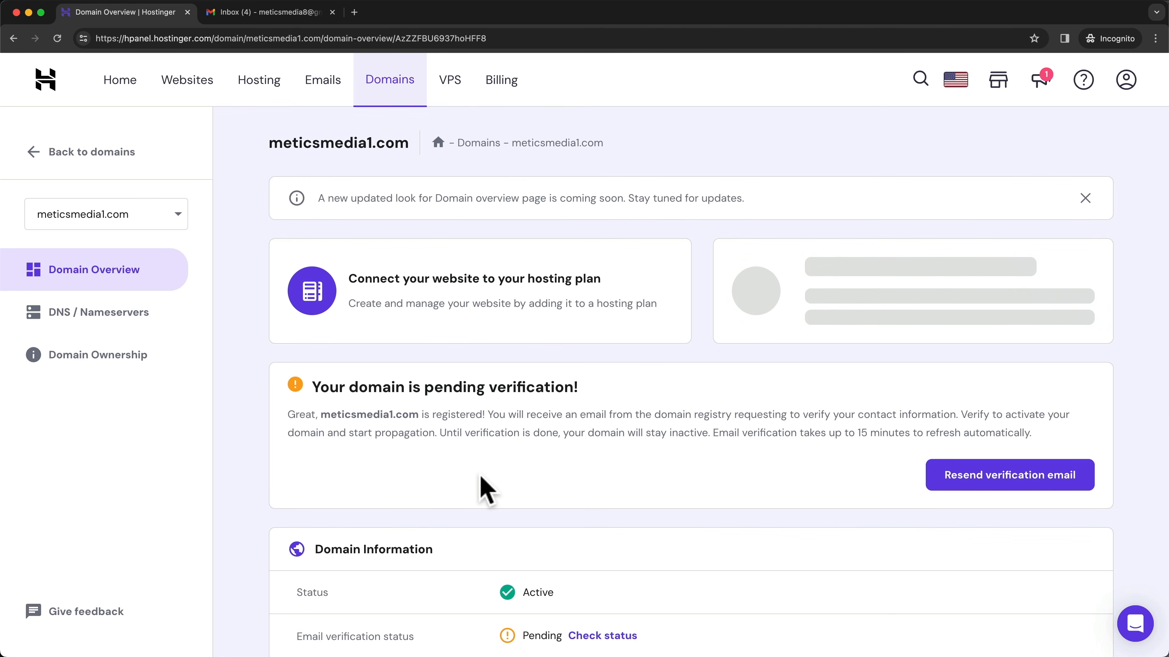
pyautogui.scroll(-2, 504, 412)
pyautogui.moveTo(421, 305); pyautogui.dragTo(589, 323)
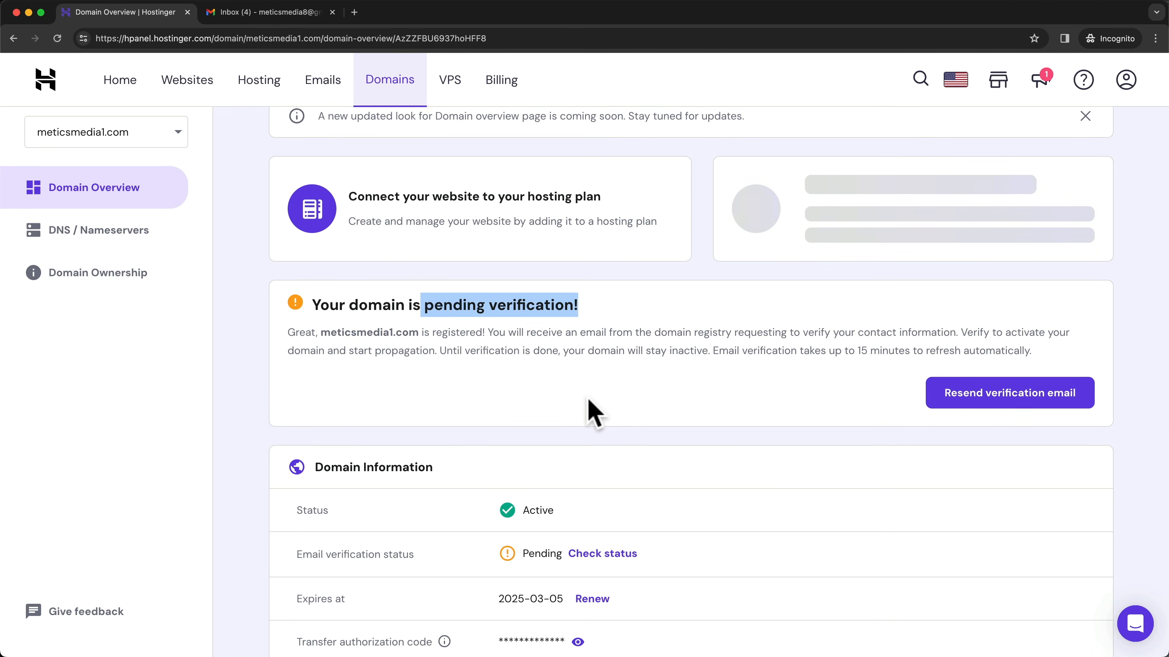
pyautogui.scroll(-2, 593, 412)
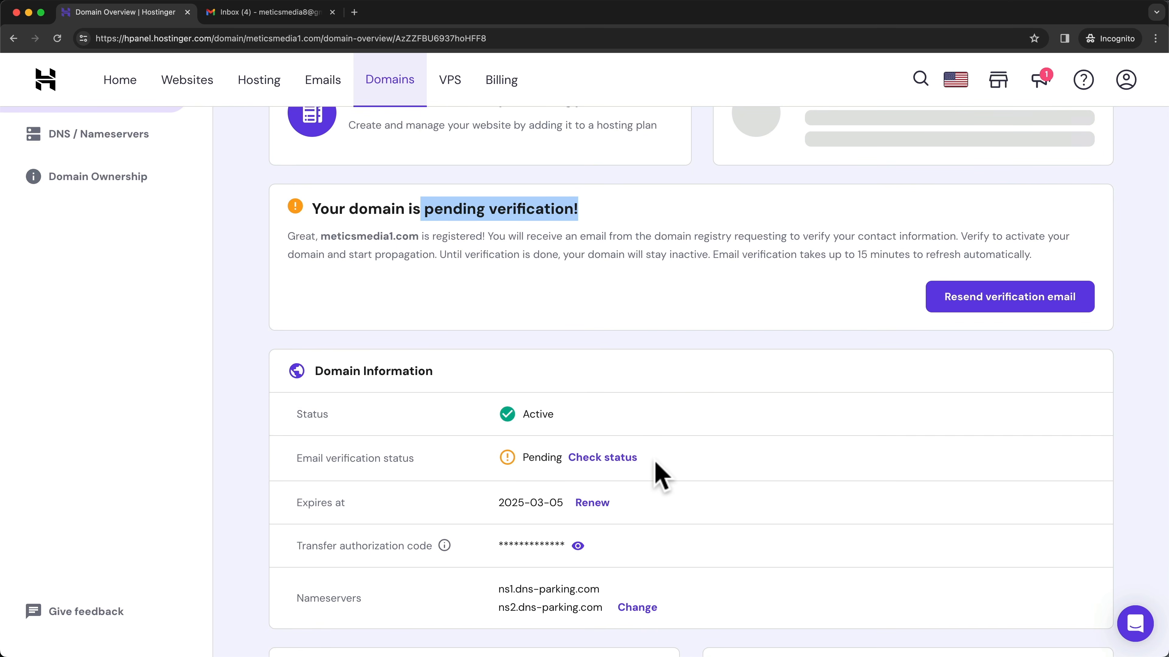
# - Open the contact-details confirmation email in Gmail and its confirmation form
pyautogui.click(297, 15)
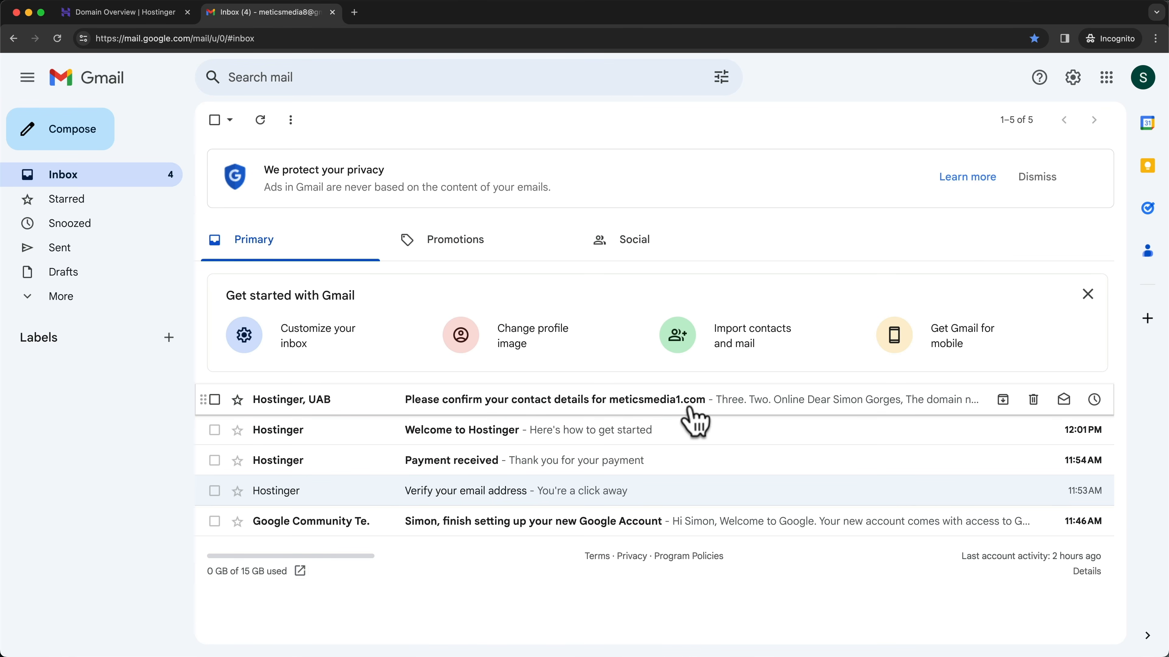
pyautogui.click(594, 398)
pyautogui.scroll(-3, 653, 467)
pyautogui.scroll(2, 652, 470)
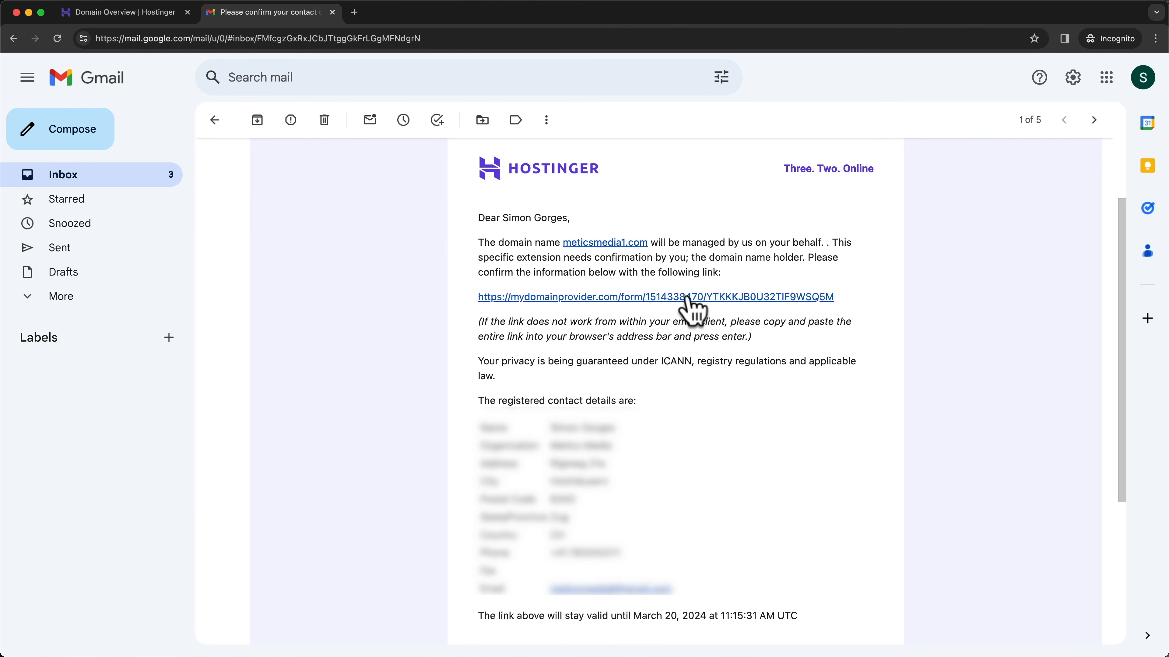
pyautogui.click(667, 299)
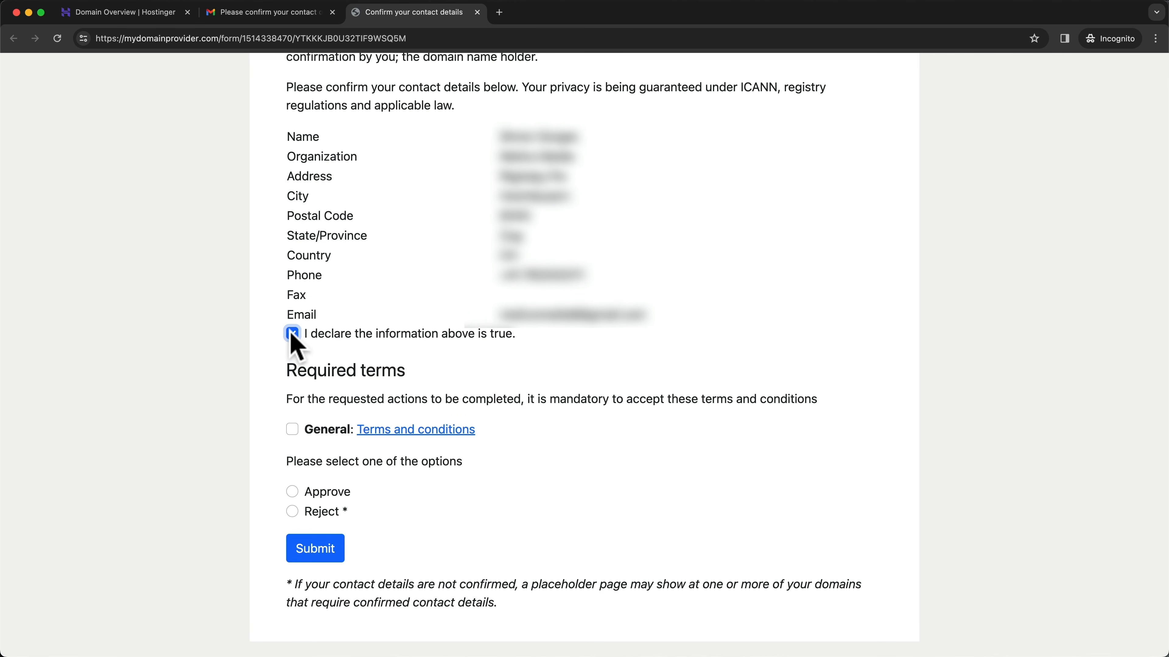
# - Accept the terms, approve and submit the meticsmedia1.com contact details, then close the thank-you tab
pyautogui.click(292, 429)
pyautogui.click(292, 491)
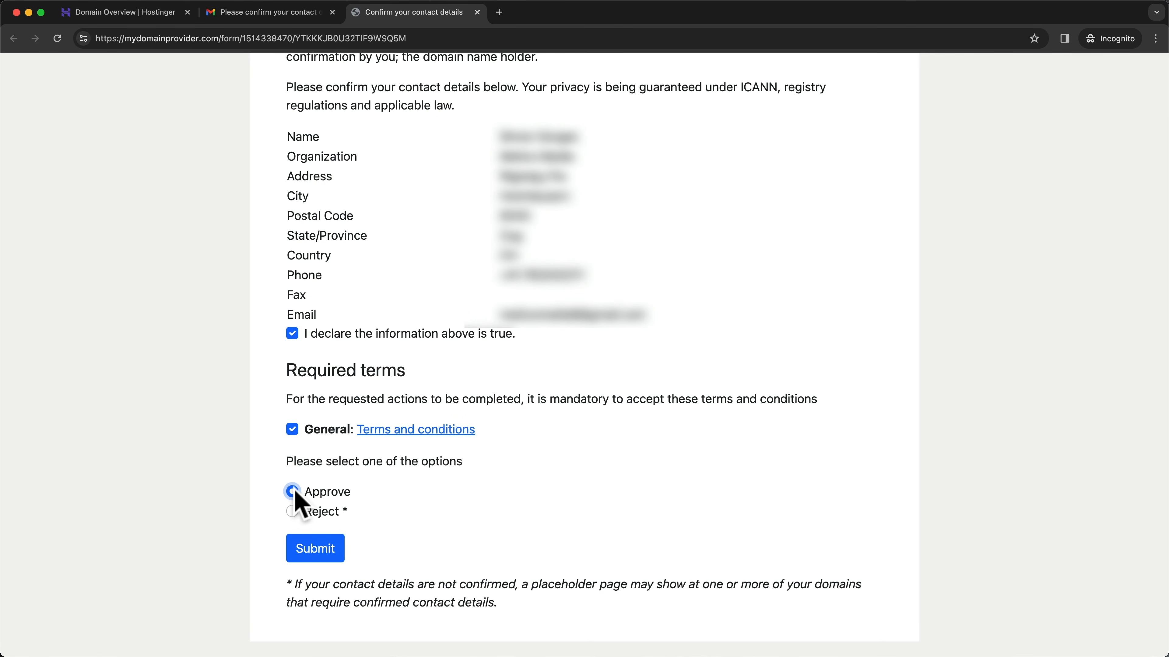
pyautogui.click(323, 554)
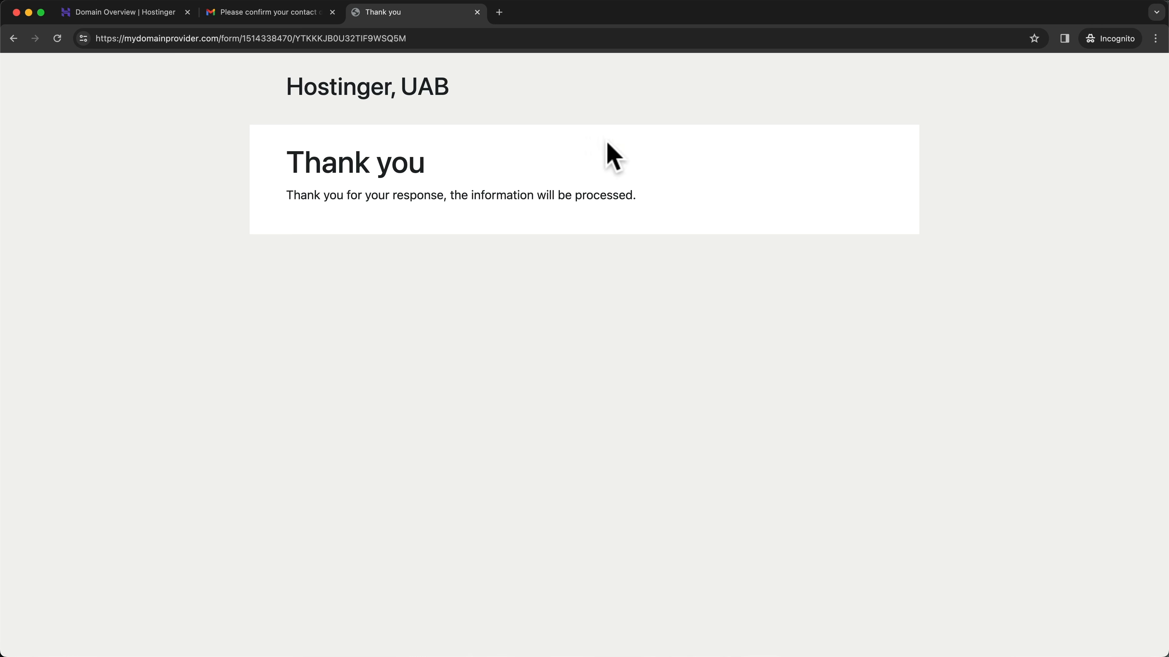
pyautogui.click(476, 11)
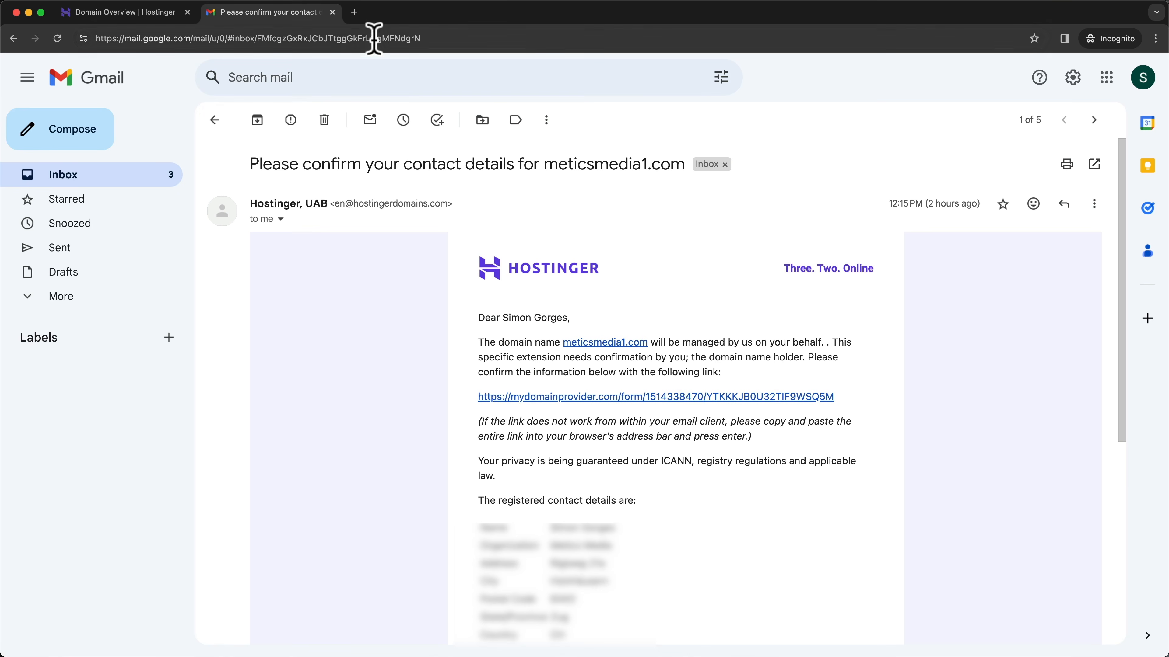
# - Refresh the domain overview to confirm email verification shows Verified, then go to Hosting
pyautogui.click(332, 12)
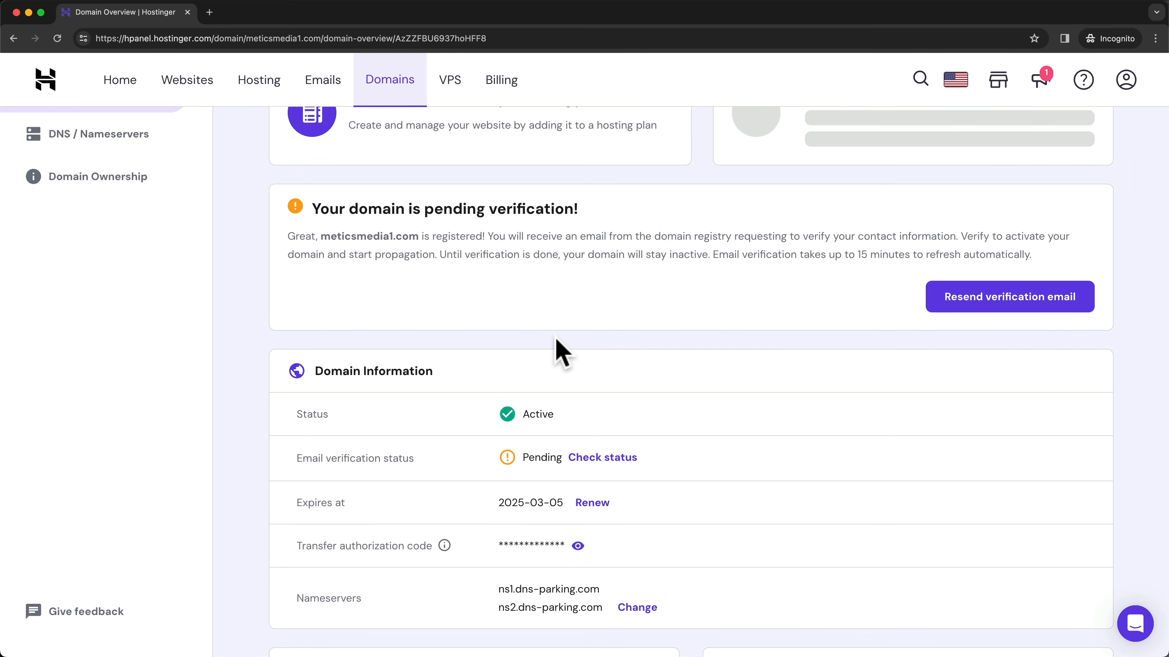
pyautogui.click(57, 38)
pyautogui.scroll(-3, 593, 286)
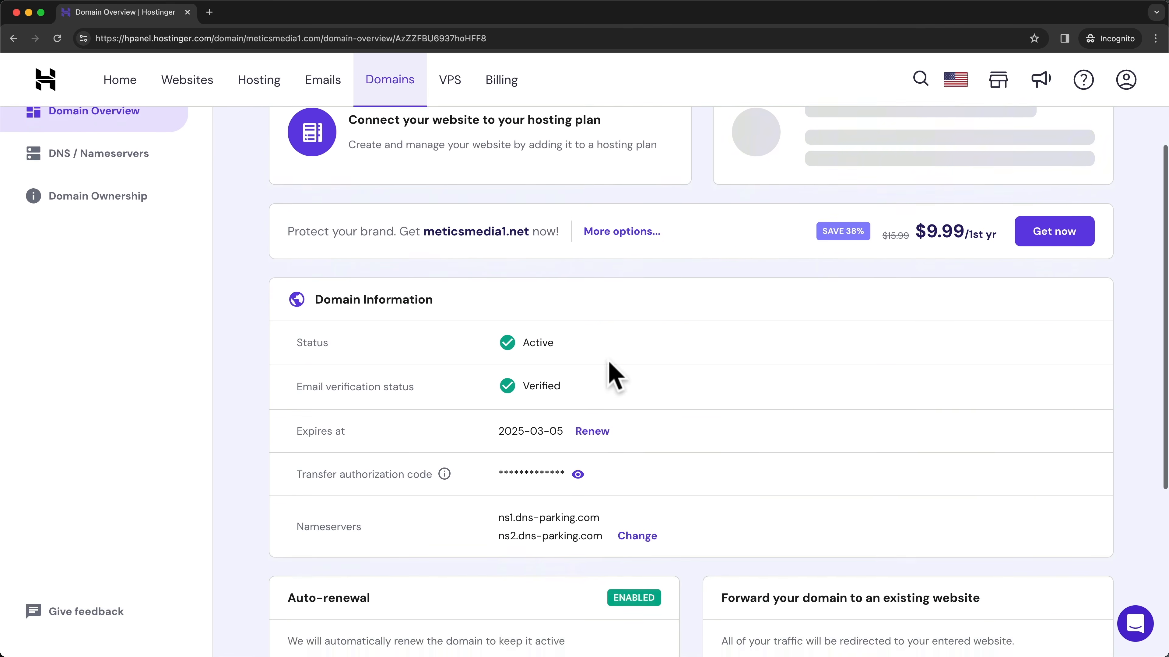
pyautogui.moveTo(299, 382); pyautogui.dragTo(417, 385)
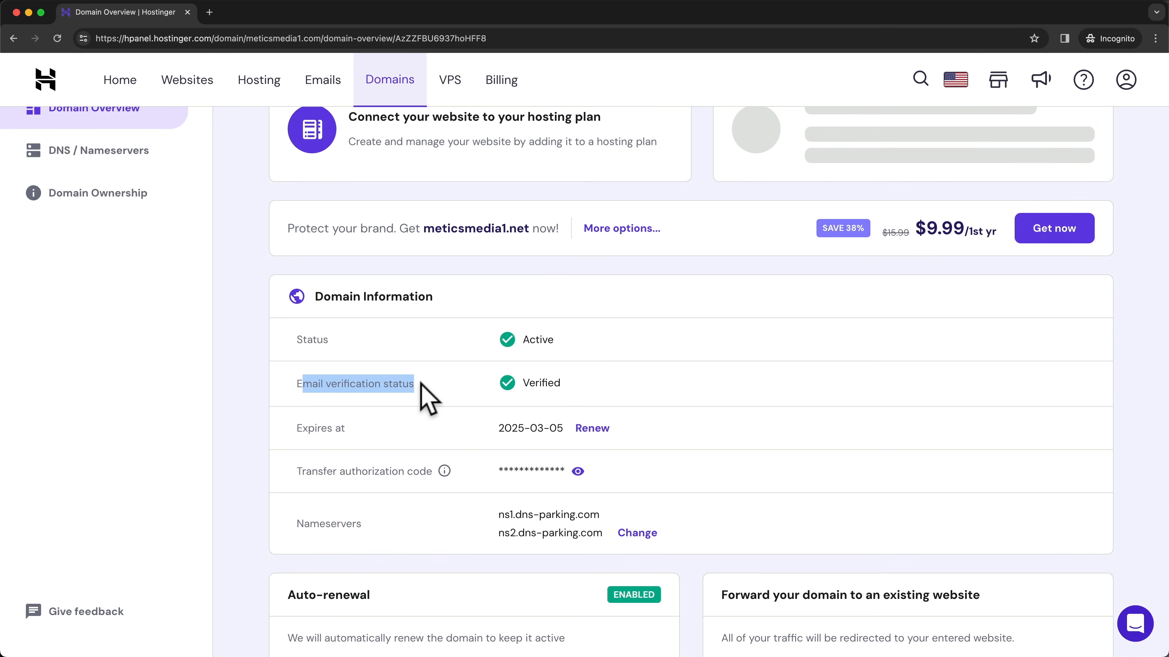
pyautogui.moveTo(512, 382); pyautogui.dragTo(587, 383)
pyautogui.click(747, 364)
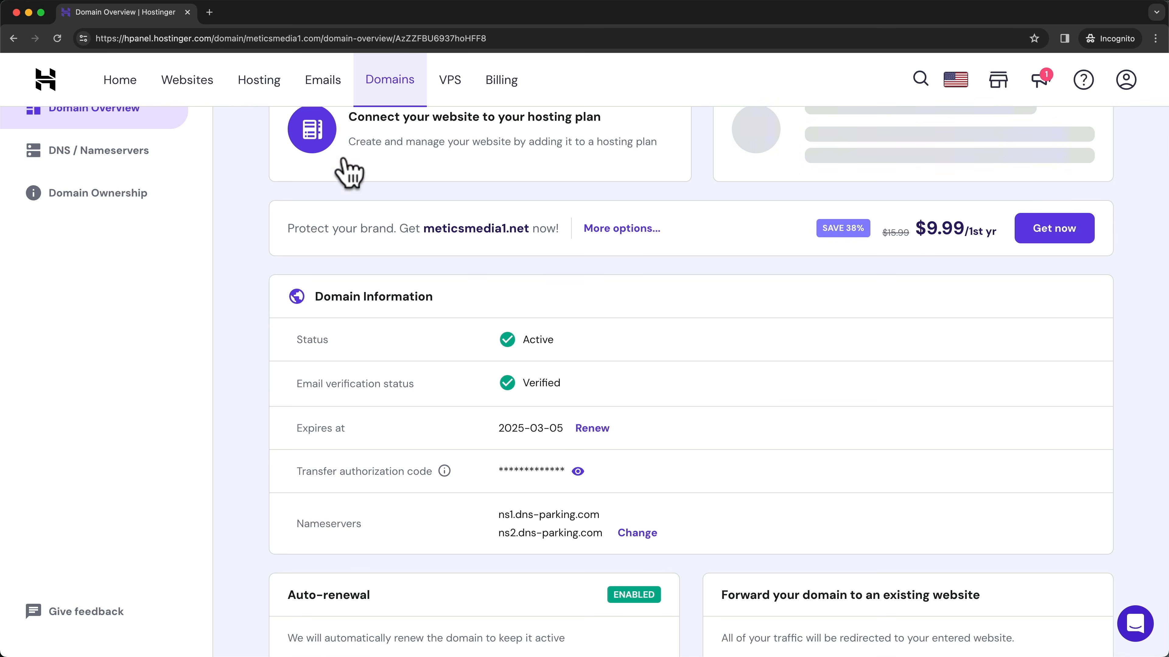
pyautogui.click(269, 90)
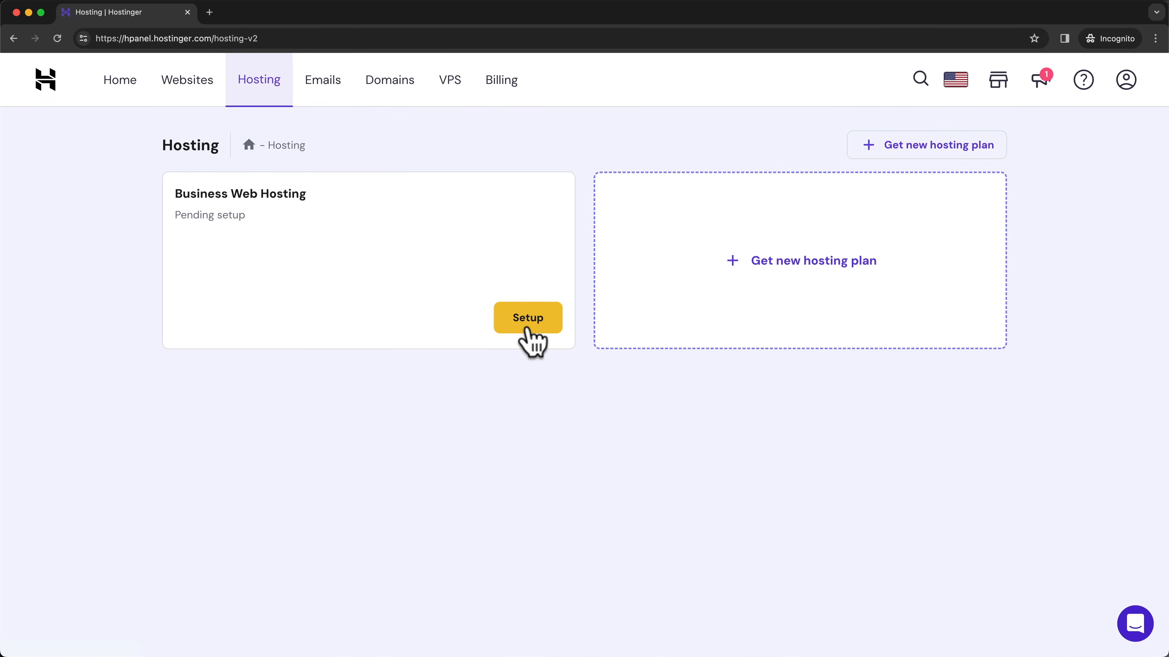
# - Start setting up the Business Web Hosting plan, skip the audience question, and keep WordPress with AI selected
pyautogui.click(524, 337)
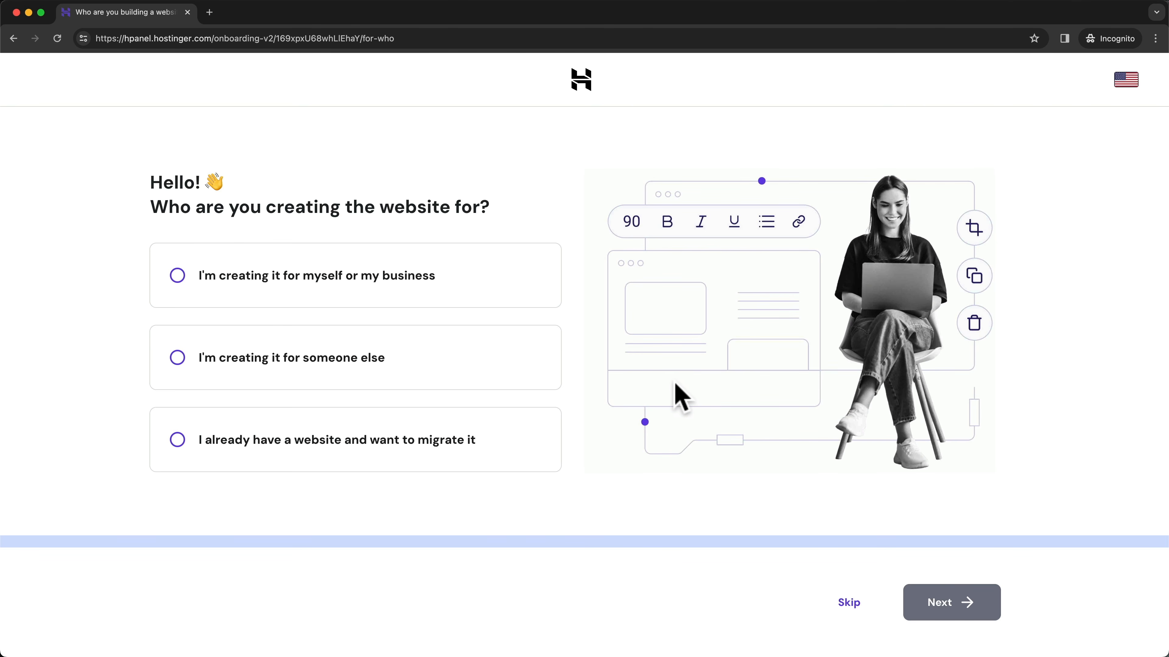
pyautogui.click(849, 604)
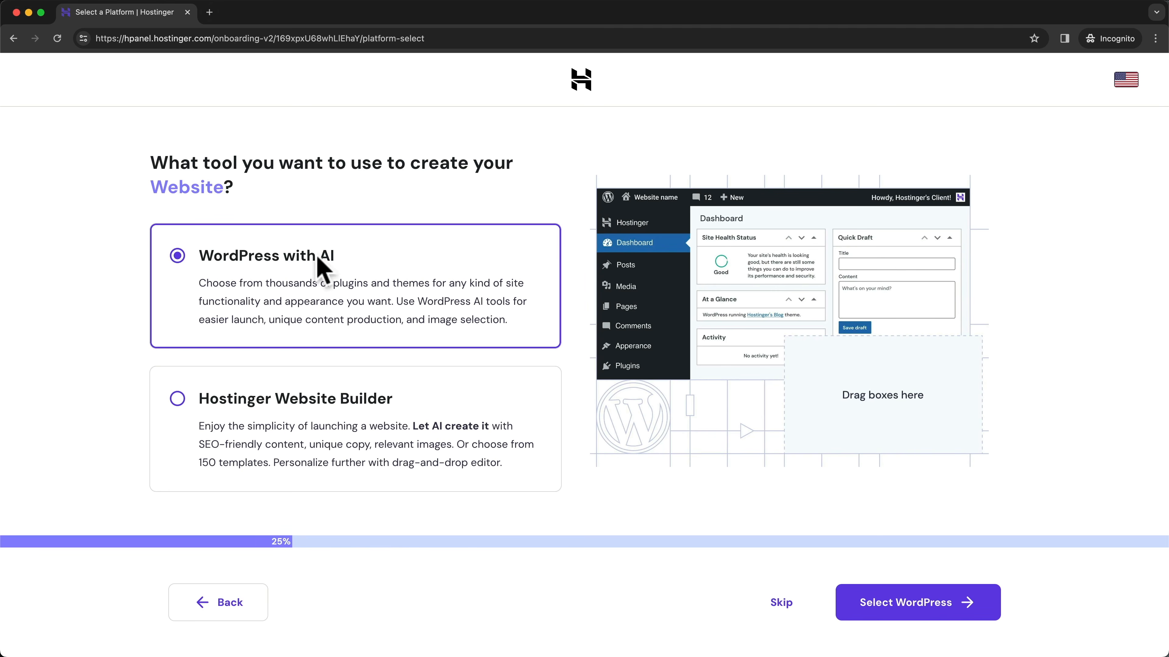
pyautogui.moveTo(203, 257); pyautogui.dragTo(343, 259)
pyautogui.click(460, 268)
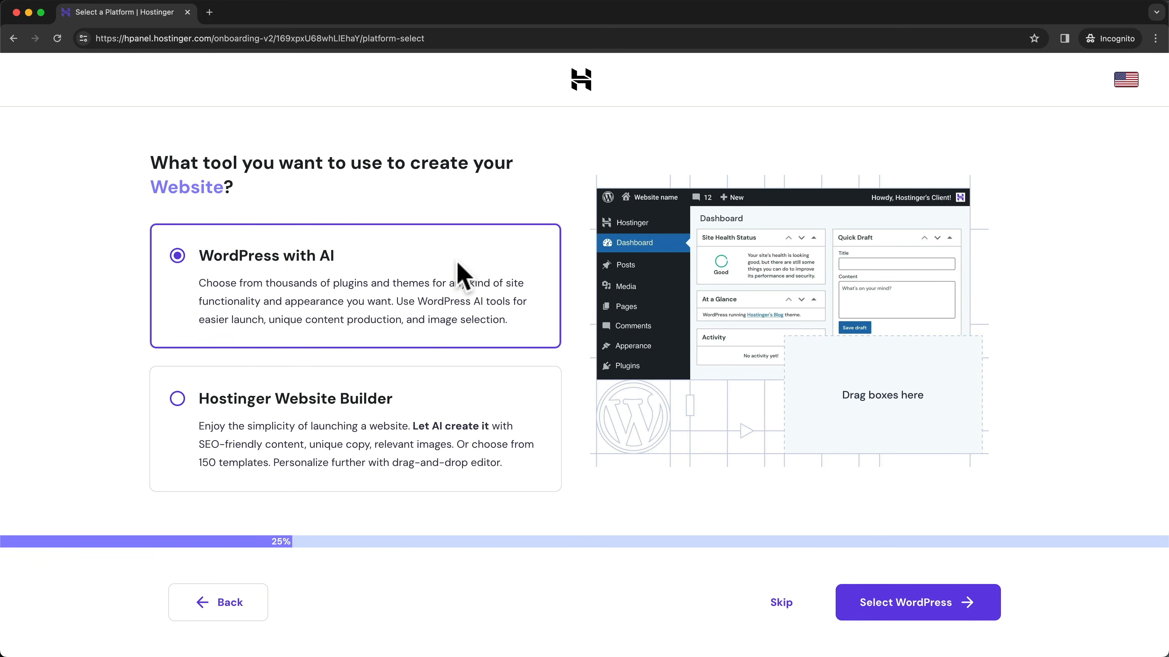
# - Choose WordPress as the site-building tool and submit the WordPress admin login details
pyautogui.click(905, 608)
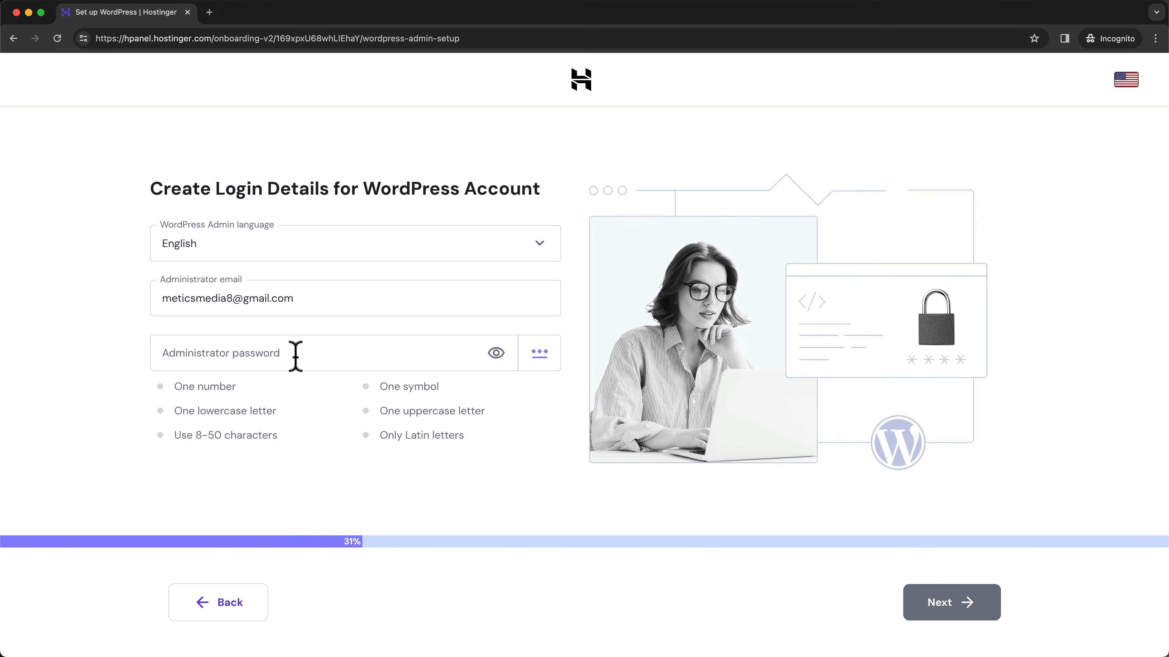
pyautogui.click(970, 615)
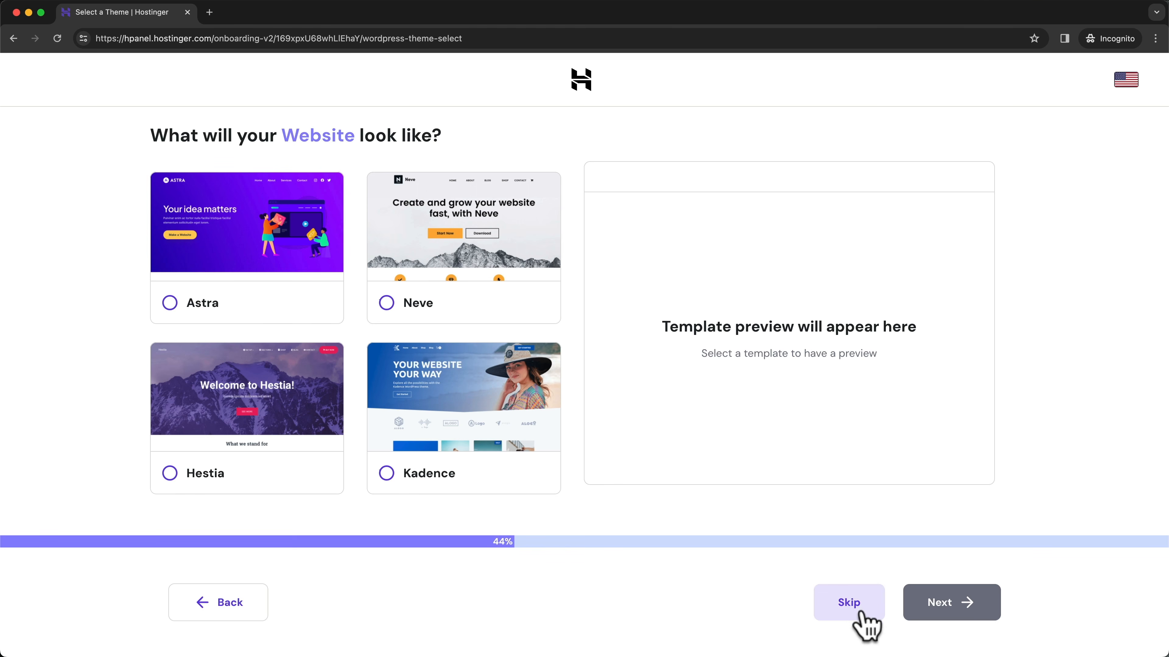
# - Skip the theme choice and opt to select plugins manually
pyautogui.click(849, 603)
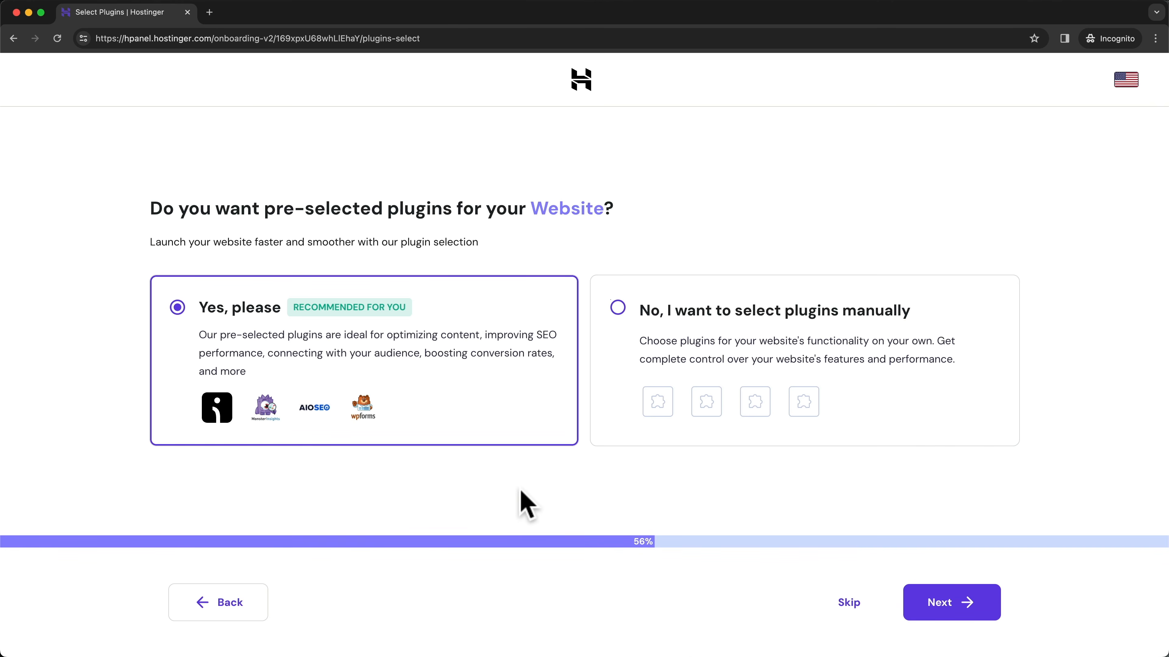
pyautogui.click(623, 308)
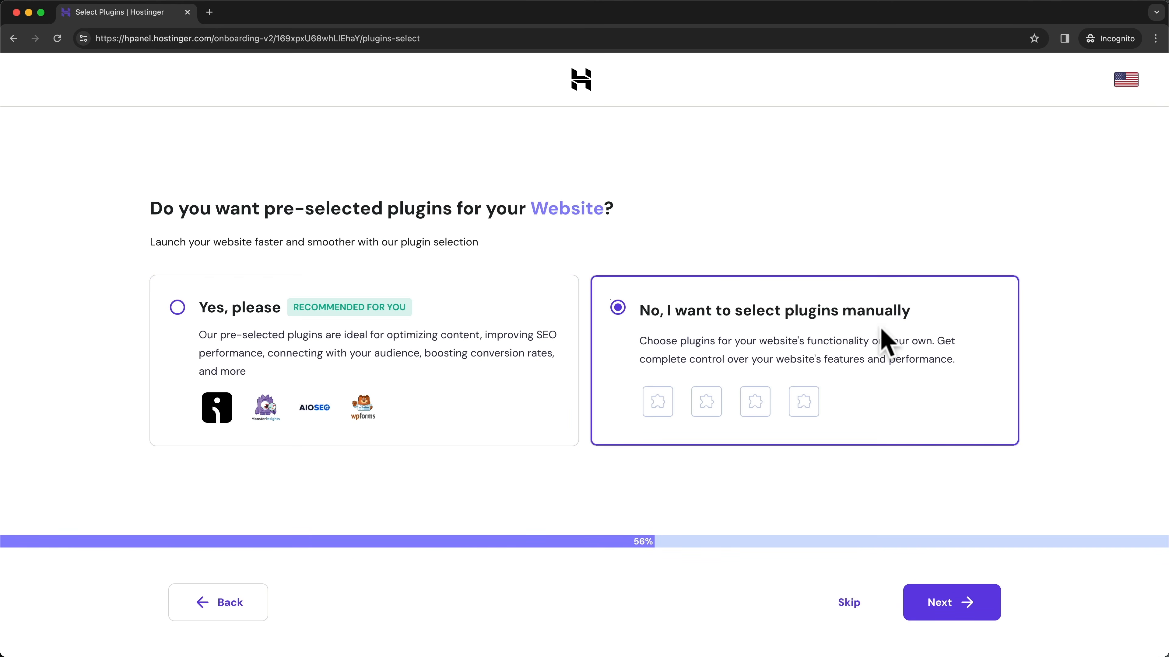
pyautogui.click(943, 604)
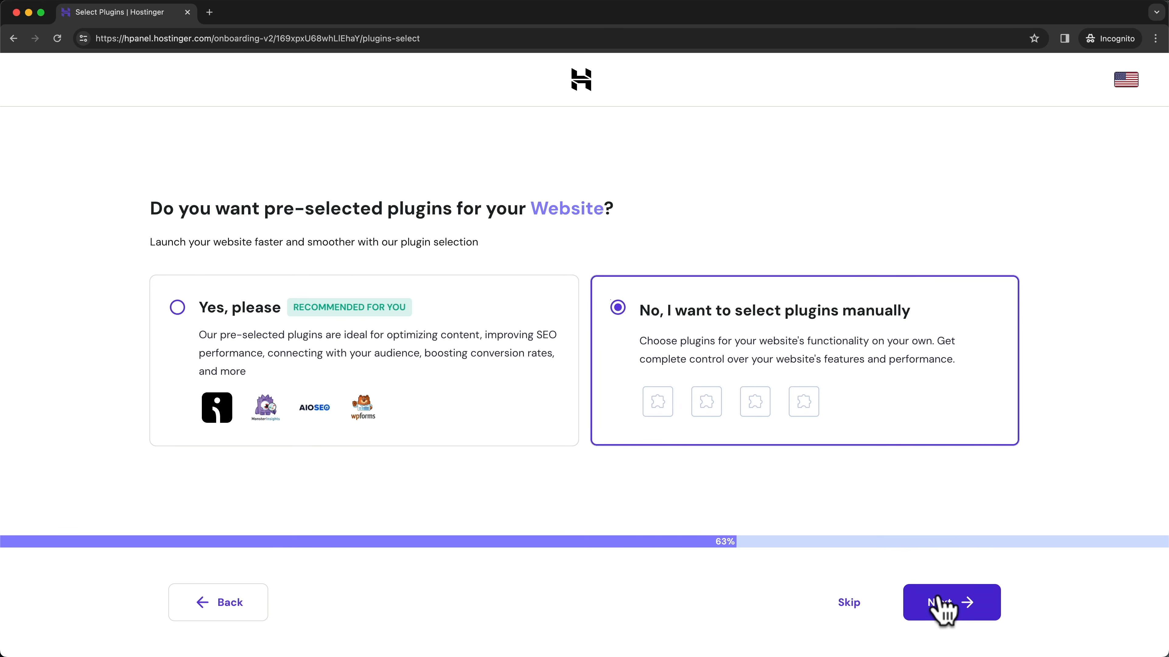
# - Remove Omnisend, MonsterInsights, All in One SEO and WPForms, then skip the plugin step
pyautogui.scroll(-1, 619, 373)
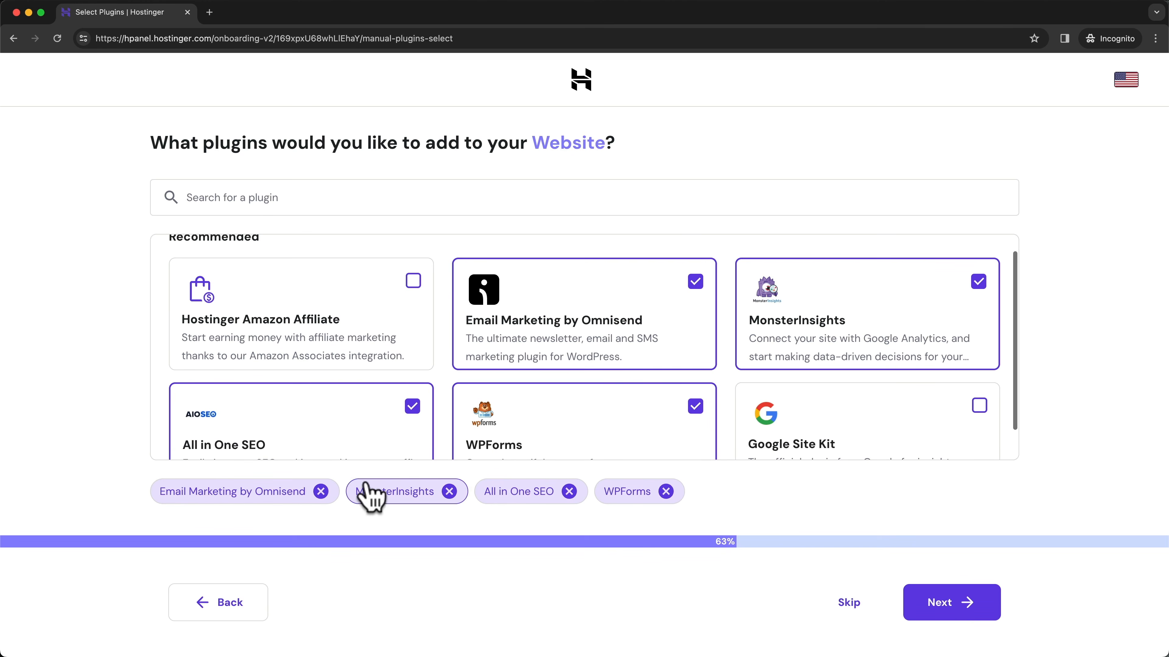
pyautogui.click(321, 491)
pyautogui.click(253, 492)
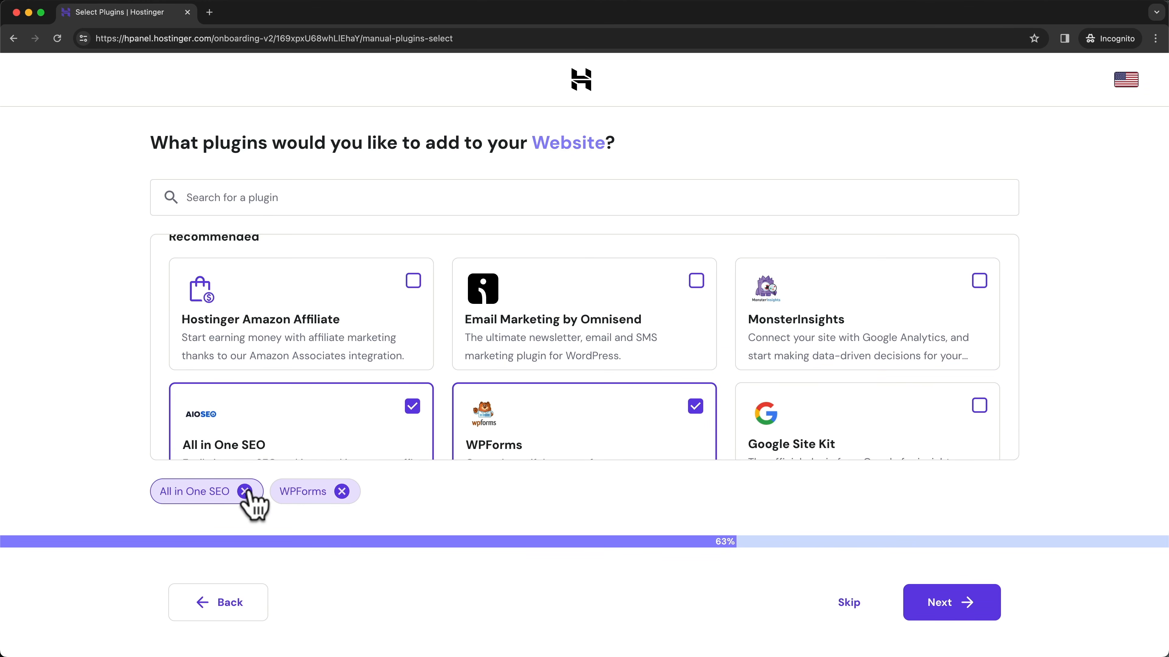
pyautogui.click(244, 491)
pyautogui.click(221, 491)
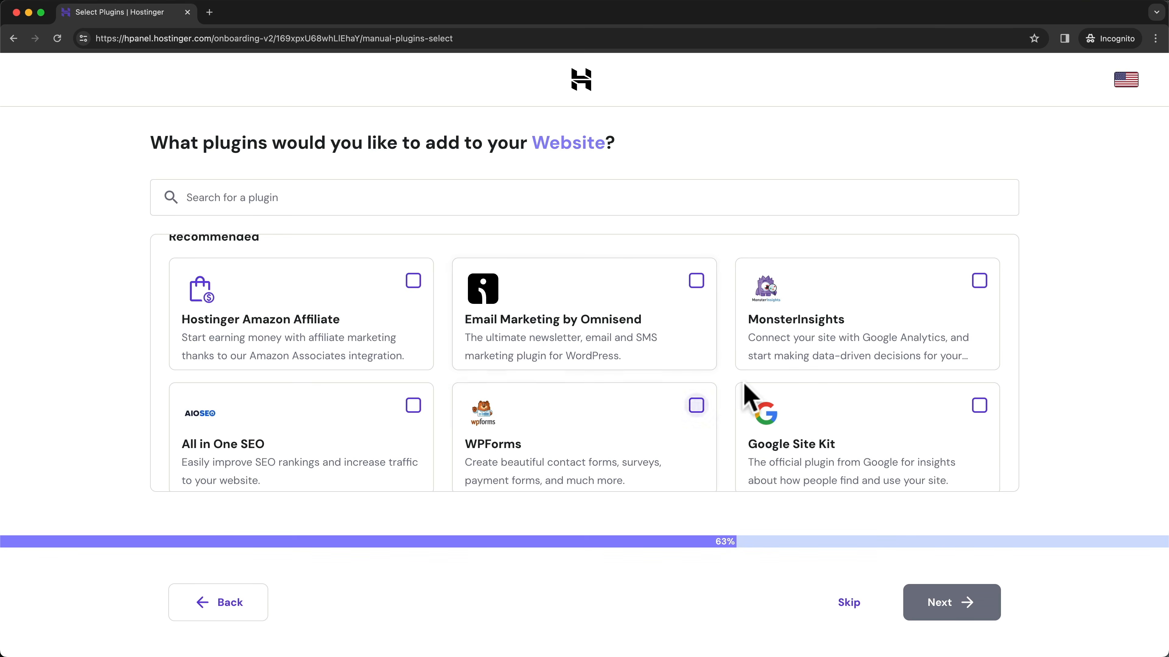
pyautogui.click(837, 607)
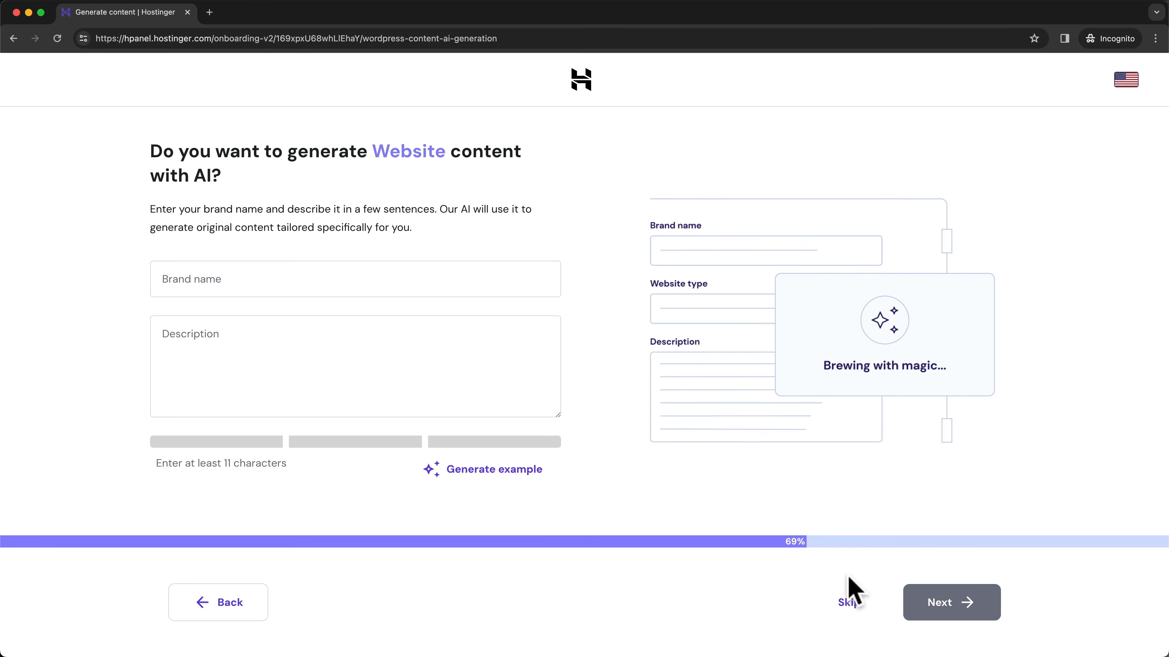
# - Skip AI content generation and use meticsmedia1.com as the website name
pyautogui.click(846, 613)
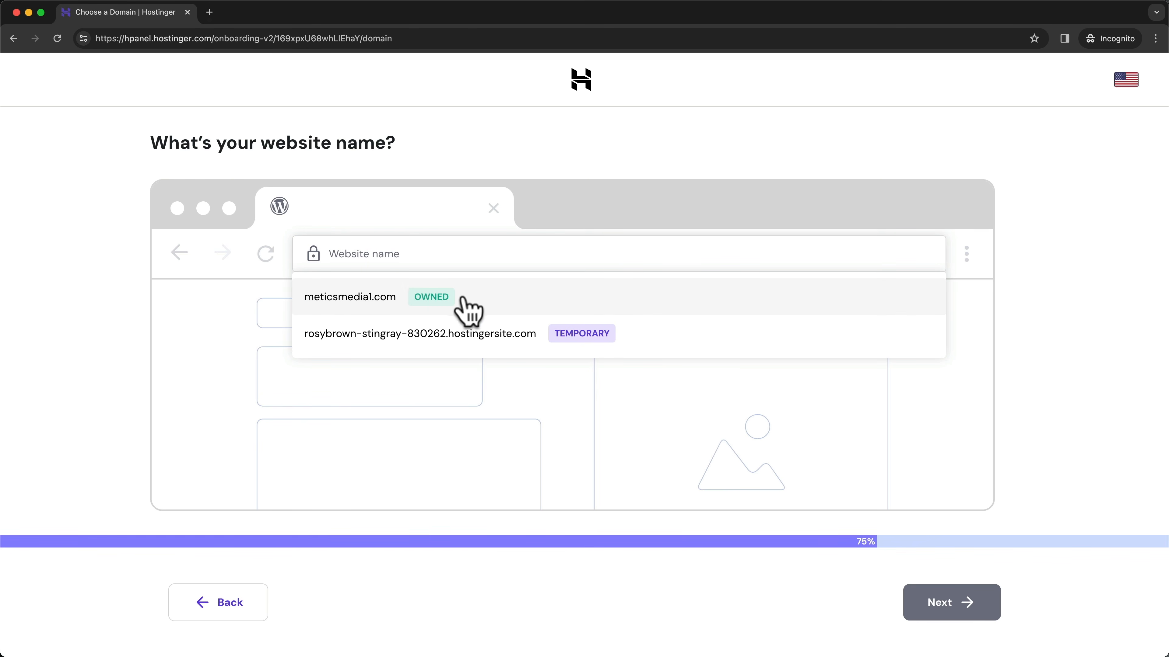
pyautogui.click(438, 301)
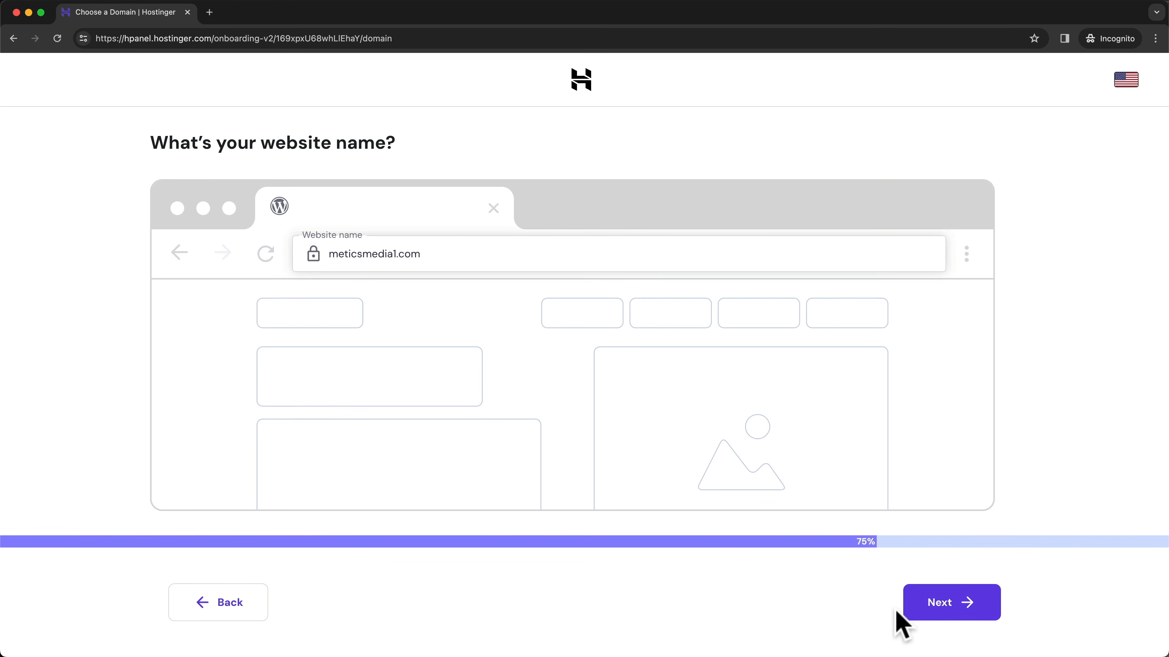
pyautogui.click(925, 619)
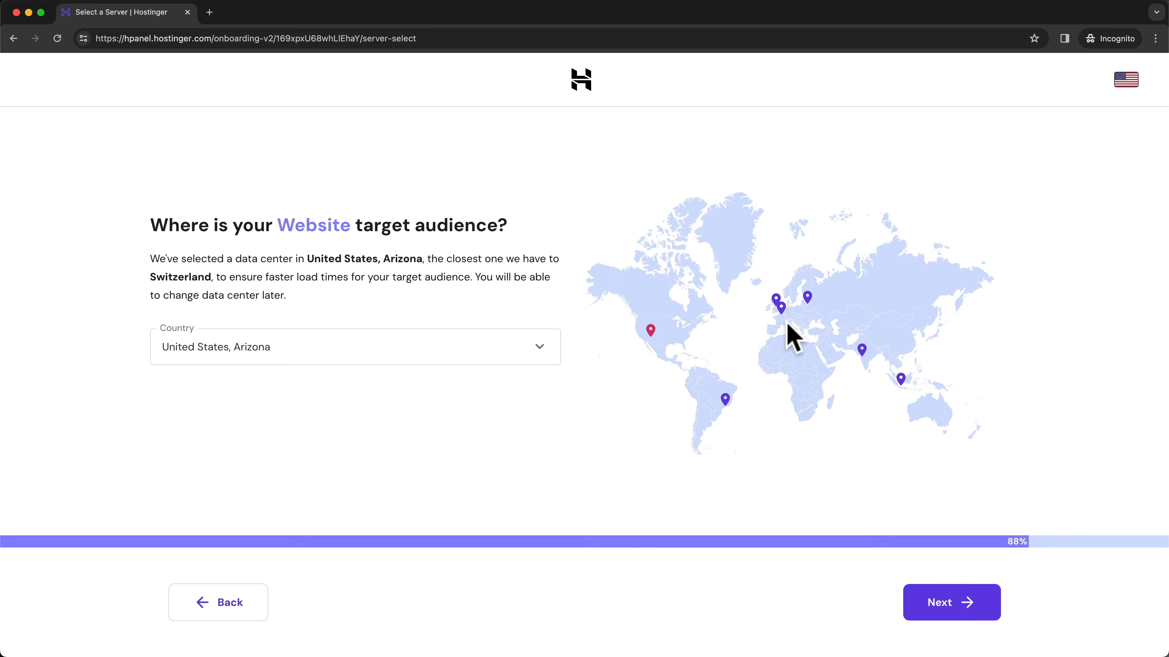
# - Pick the France data center and let Hostinger build the meticsmedia1.com site
pyautogui.click(781, 312)
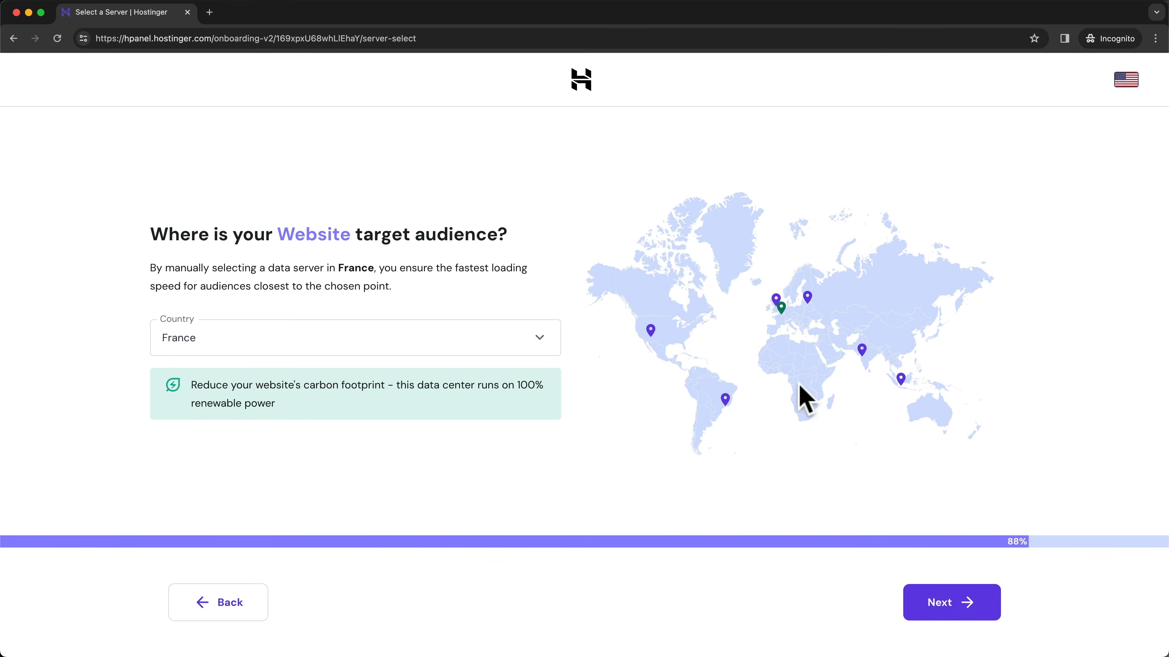
pyautogui.click(935, 604)
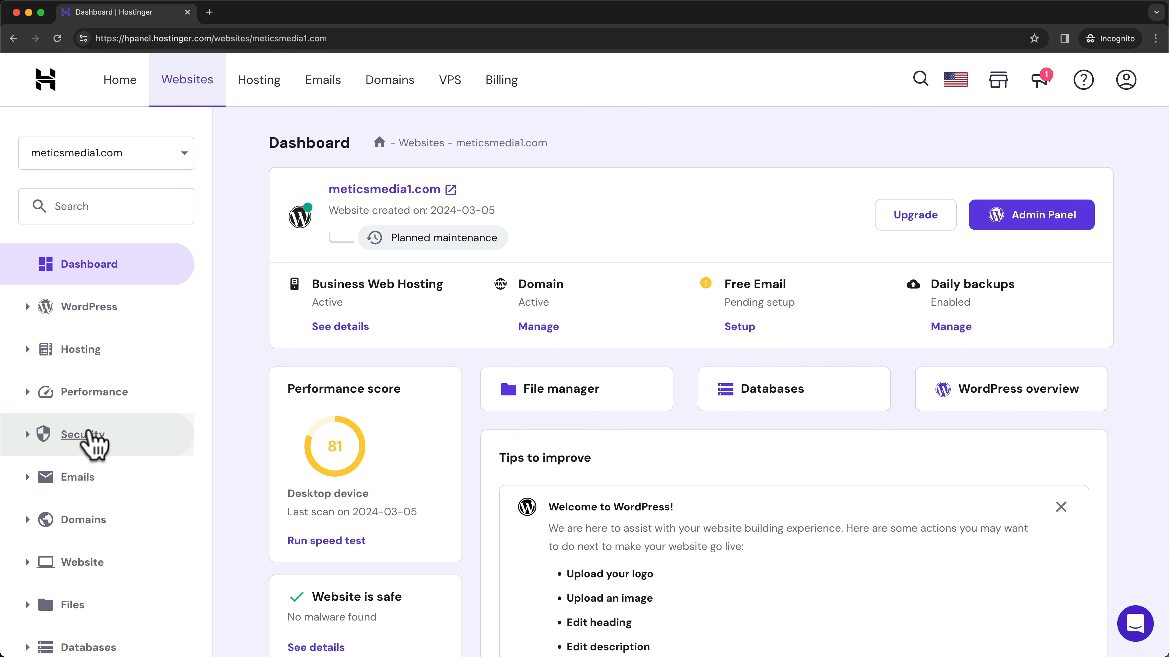
pyautogui.scroll(-3, 33, 440)
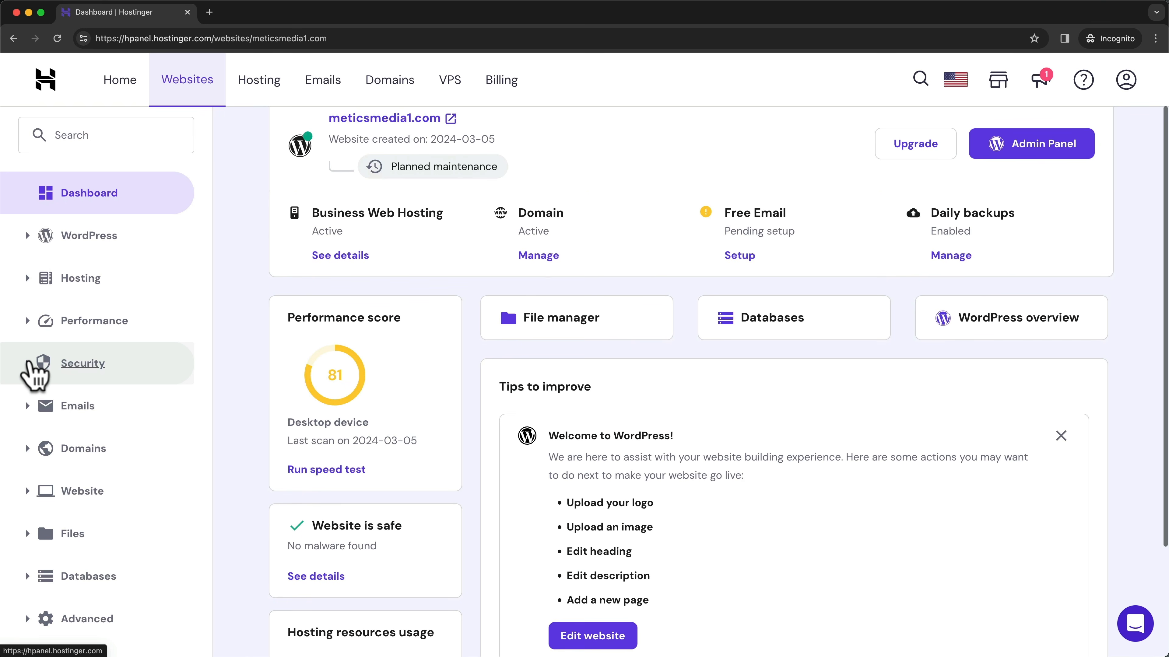
pyautogui.click(35, 366)
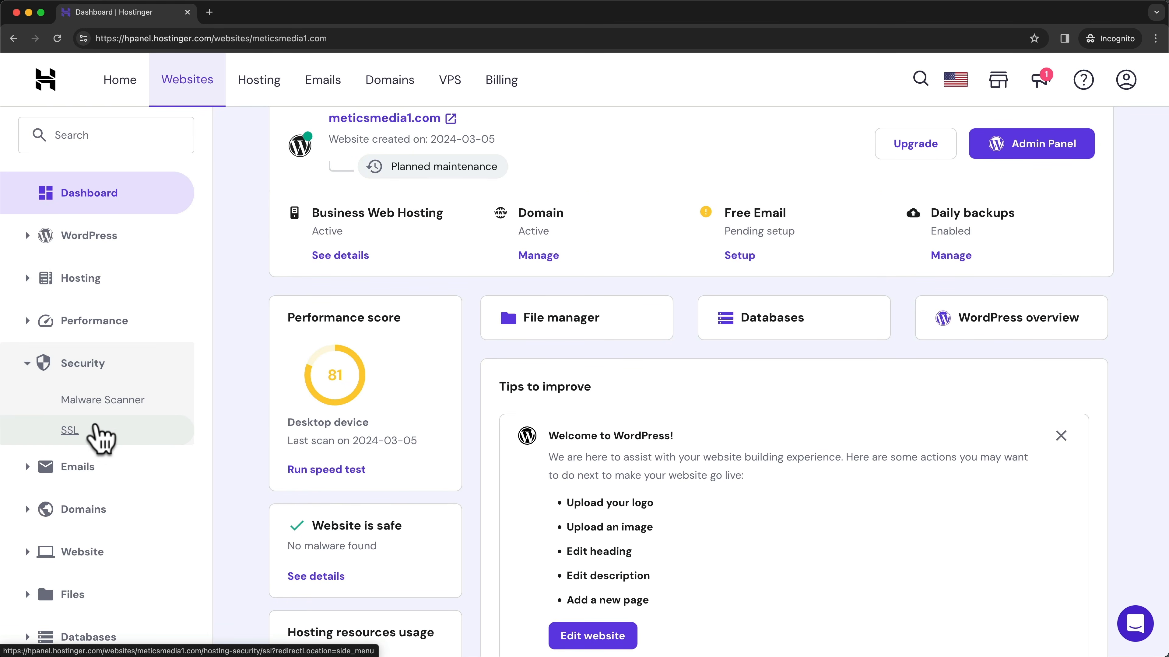
pyautogui.click(70, 430)
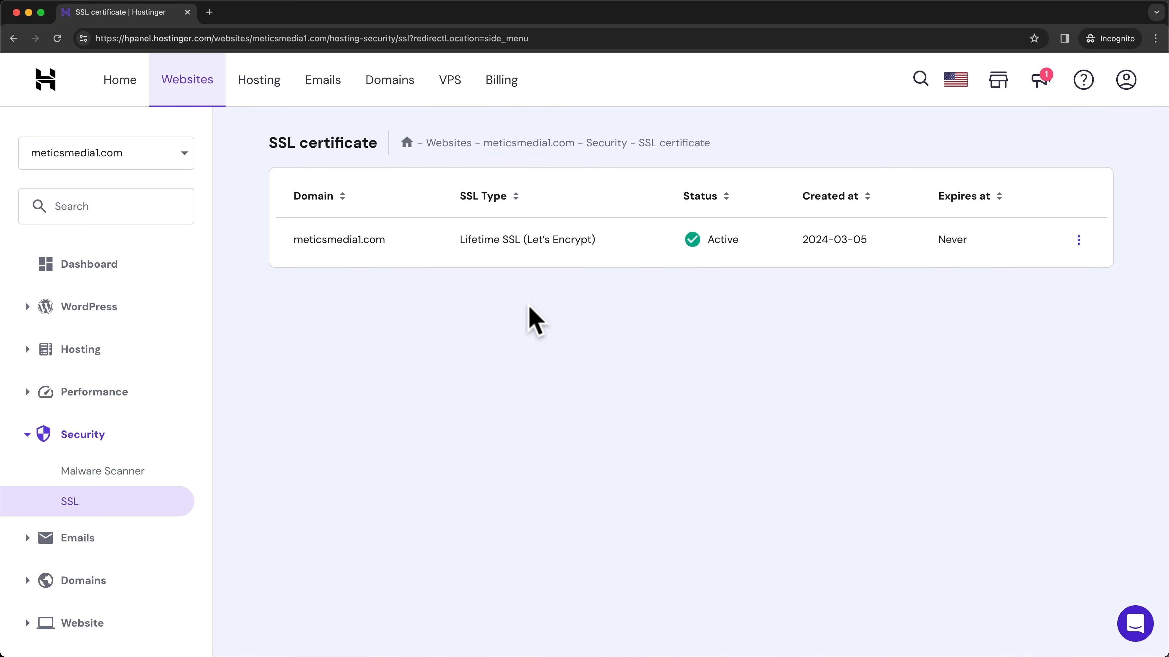
pyautogui.click(123, 271)
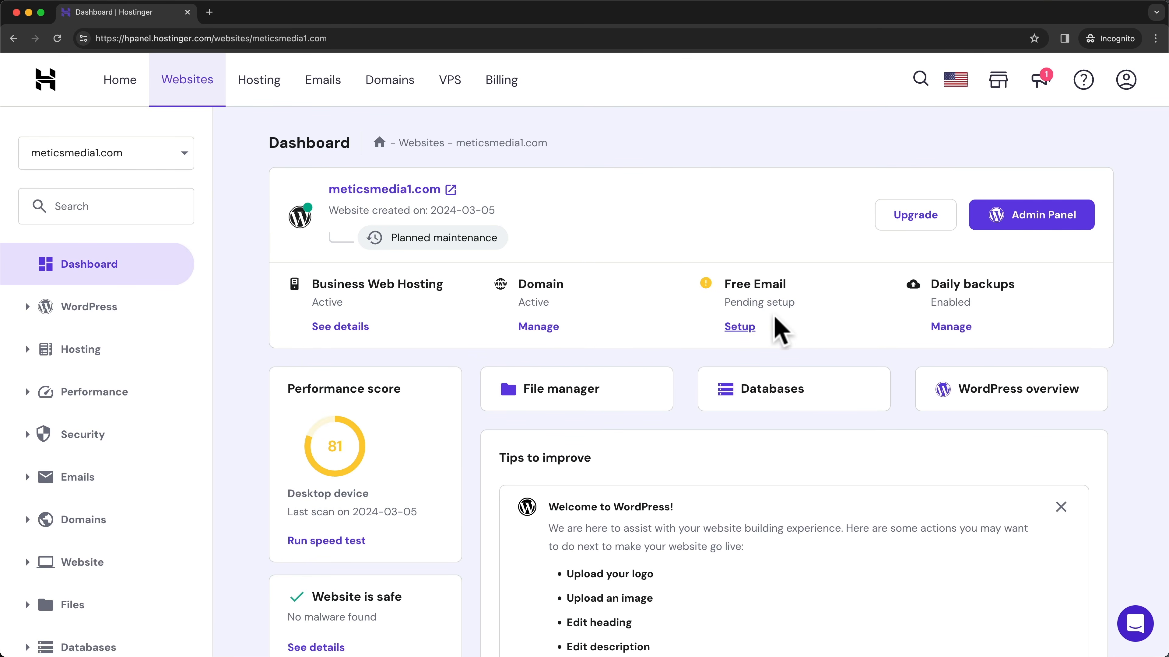
# - Open the meticsmedia1.com WordPress admin, show Hostinger's Websites list, and open a new tab
pyautogui.click(1053, 224)
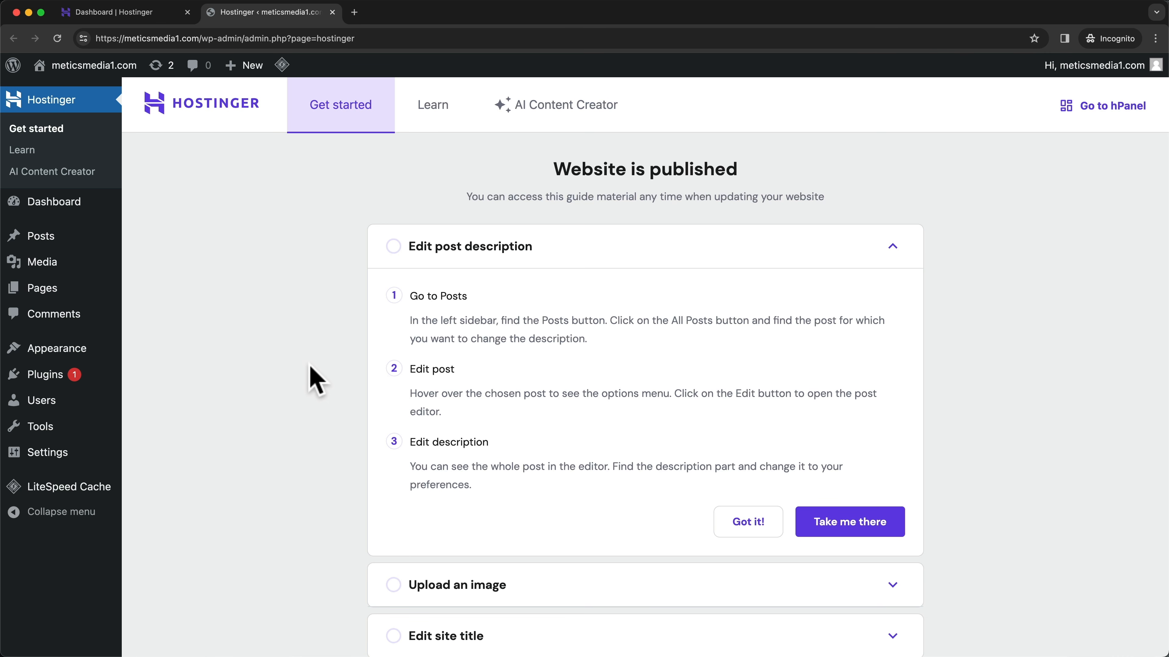
pyautogui.scroll(-1, 342, 342)
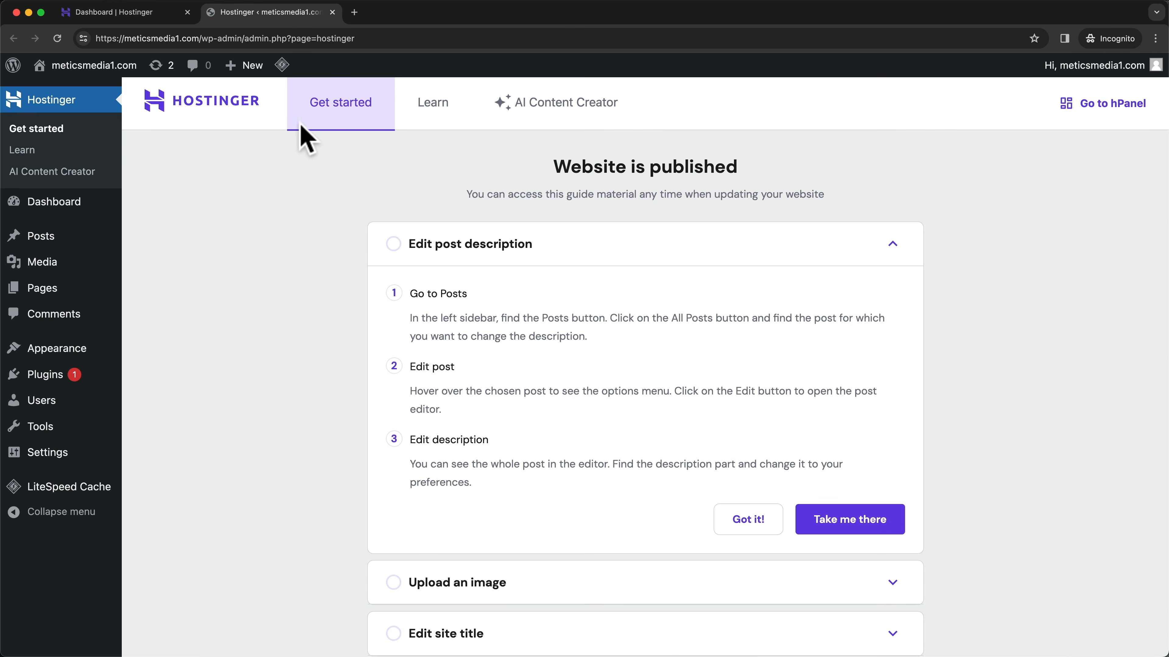
pyautogui.click(141, 14)
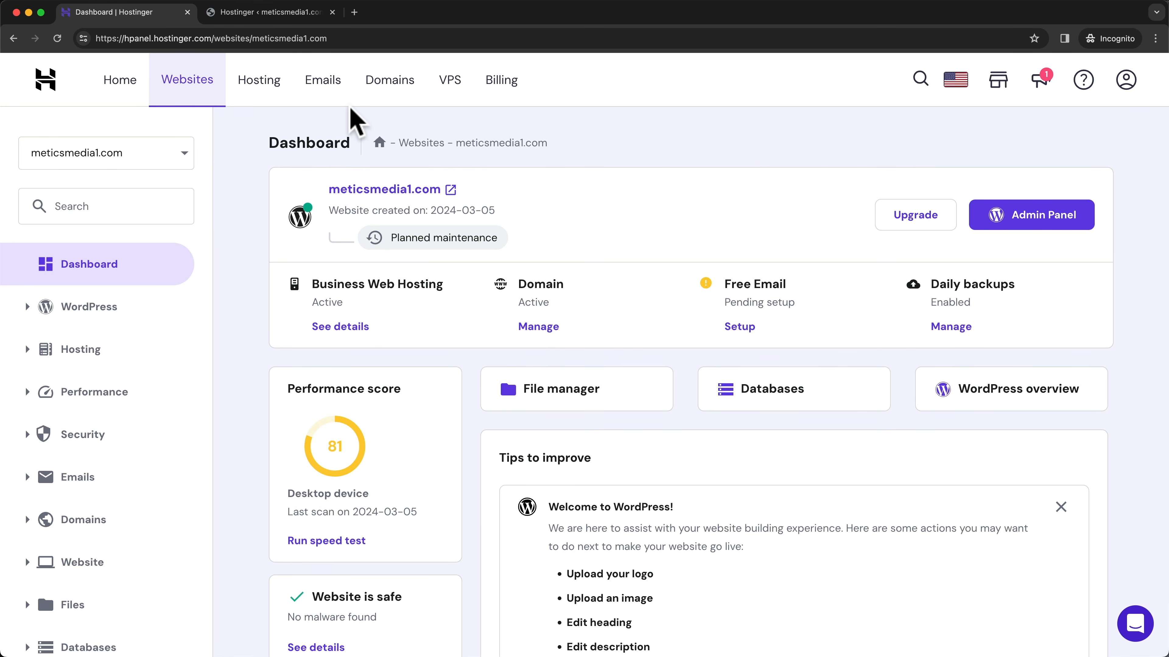
pyautogui.click(190, 90)
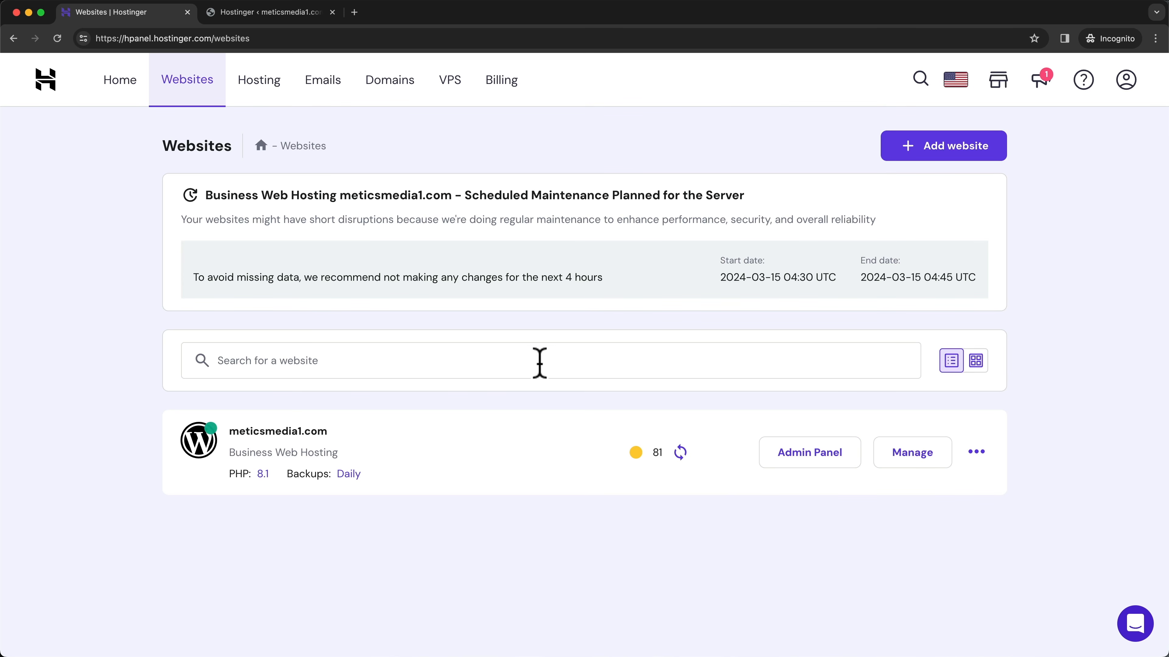
pyautogui.click(354, 12)
# - Load the meticsmedia1.com /wp-admin address in the incognito tab
pyautogui.write('https://meticsmedia1.com/')
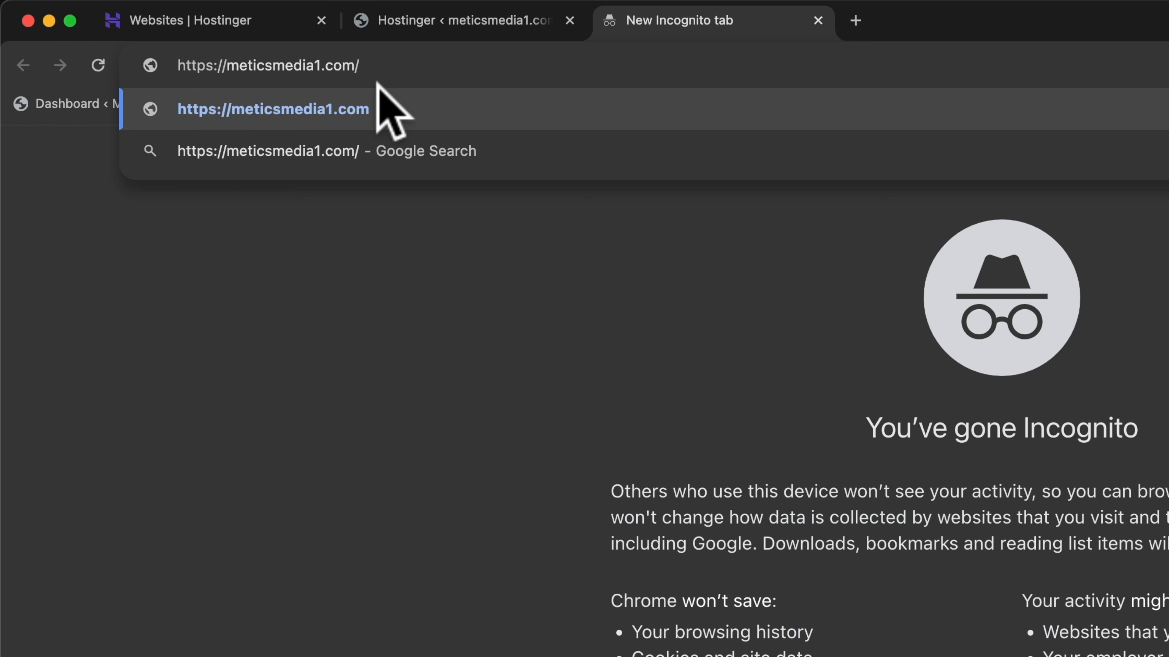
pyautogui.write('wp-admon')
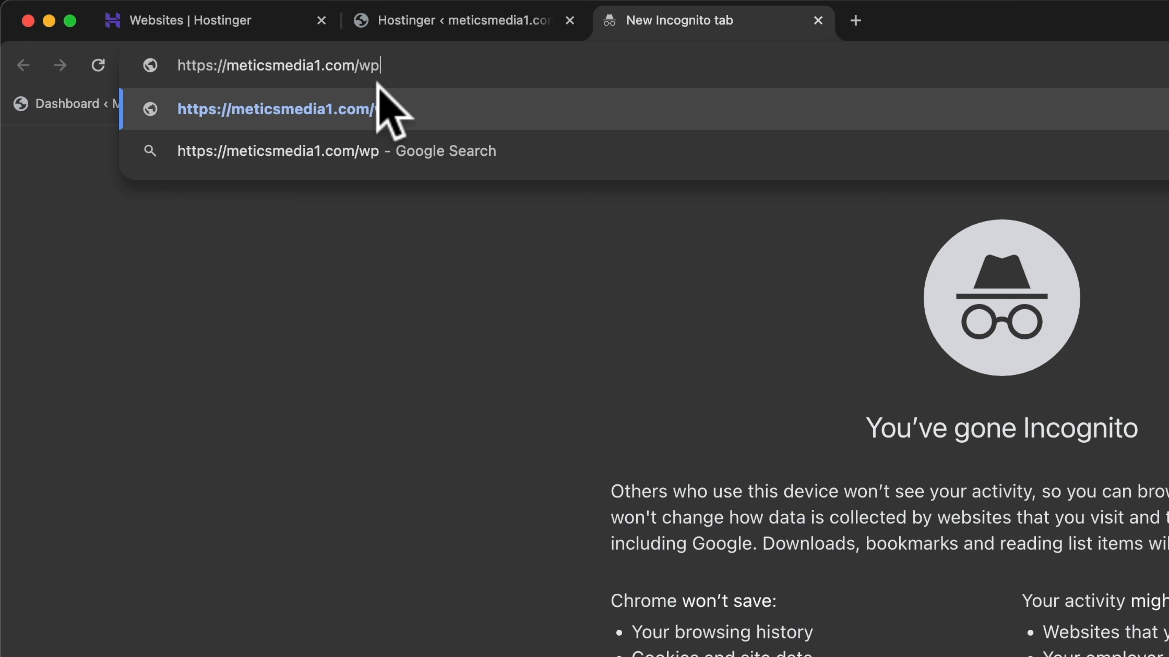
pyautogui.press('BackSpace')
pyautogui.press('BackSpace')
pyautogui.write('in')
pyautogui.press('Return')
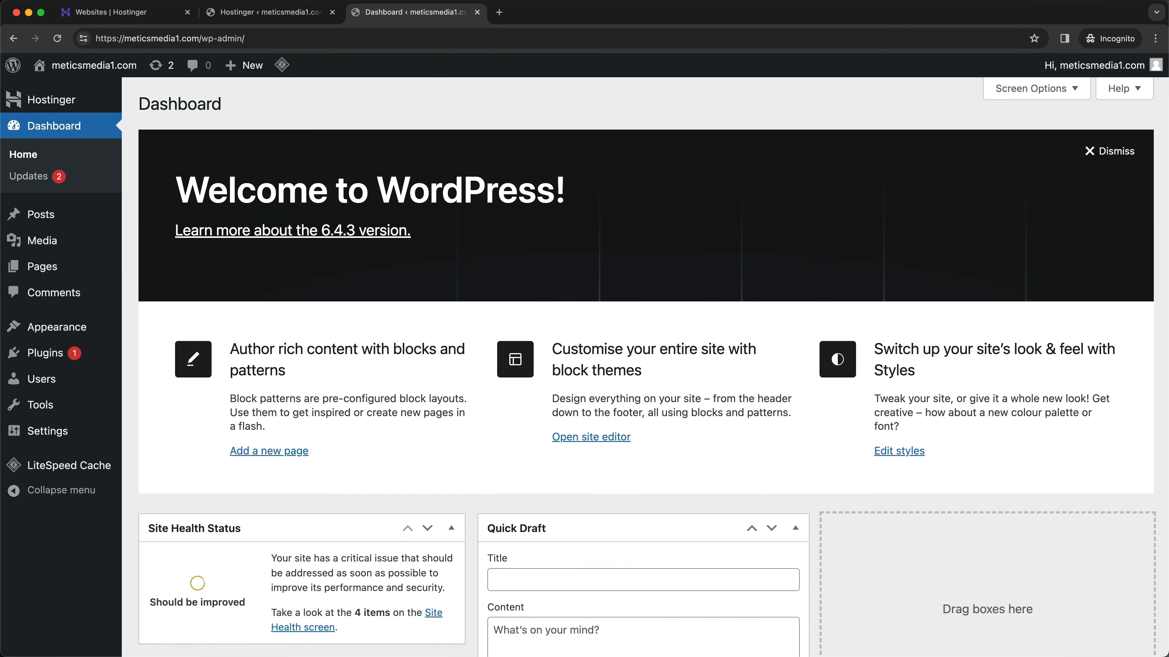
# - Keep the bookmarks bar always visible and bookmark the admin dashboard on it
pyautogui.click(138, 0)
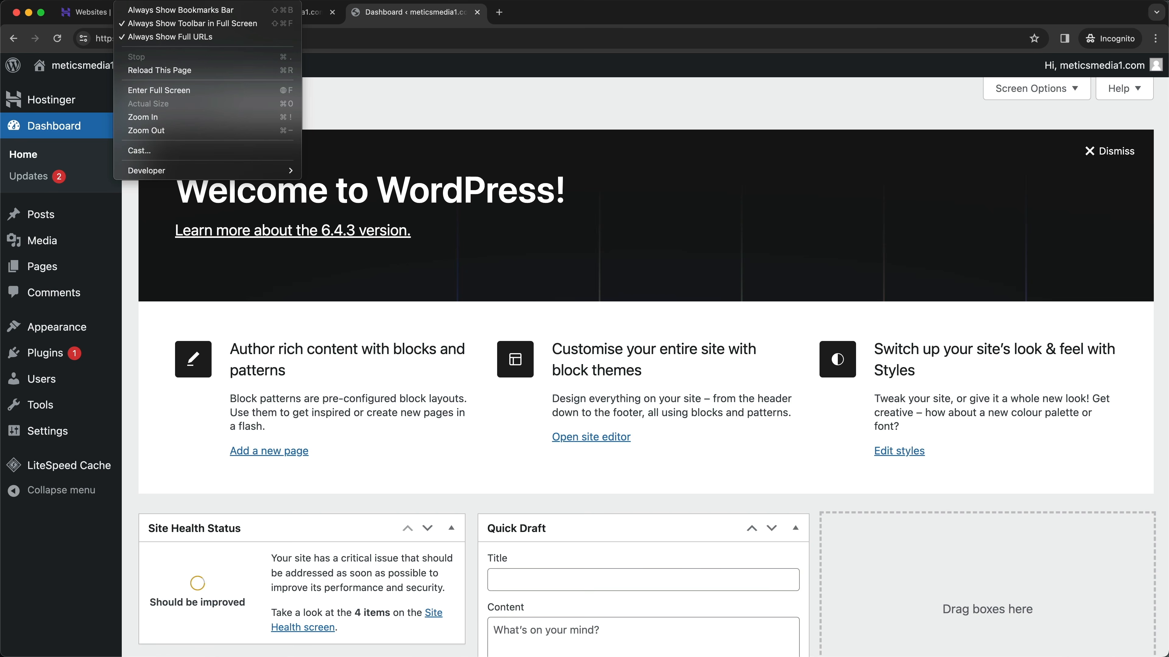
pyautogui.click(143, 12)
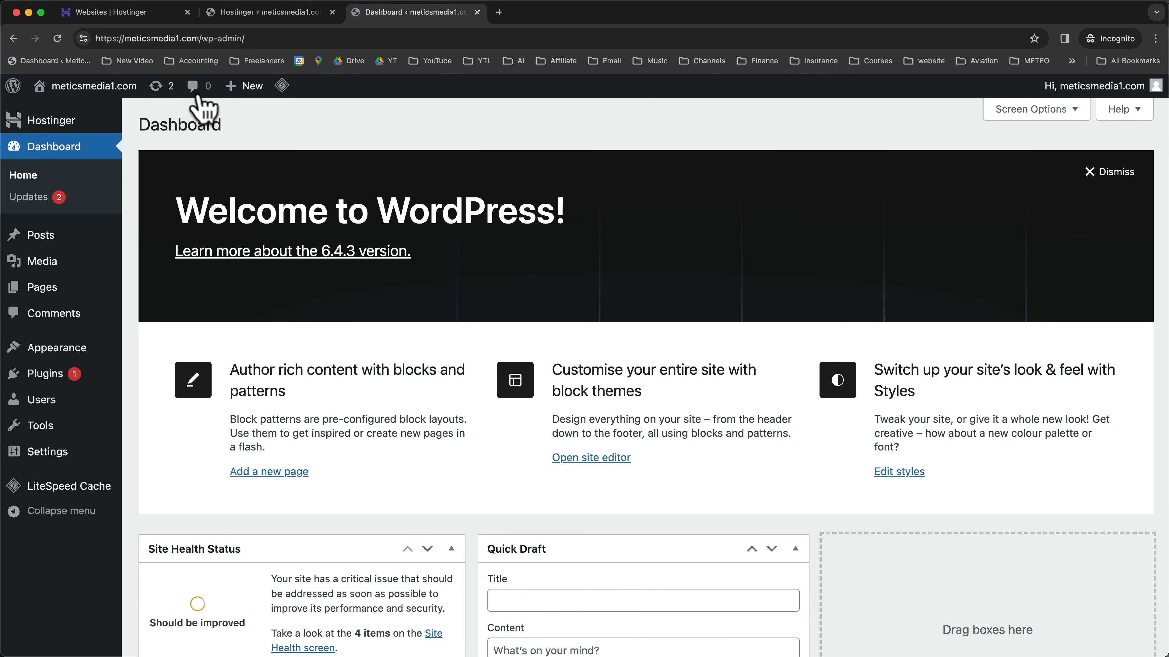
pyautogui.moveTo(86, 37); pyautogui.dragTo(98, 63)
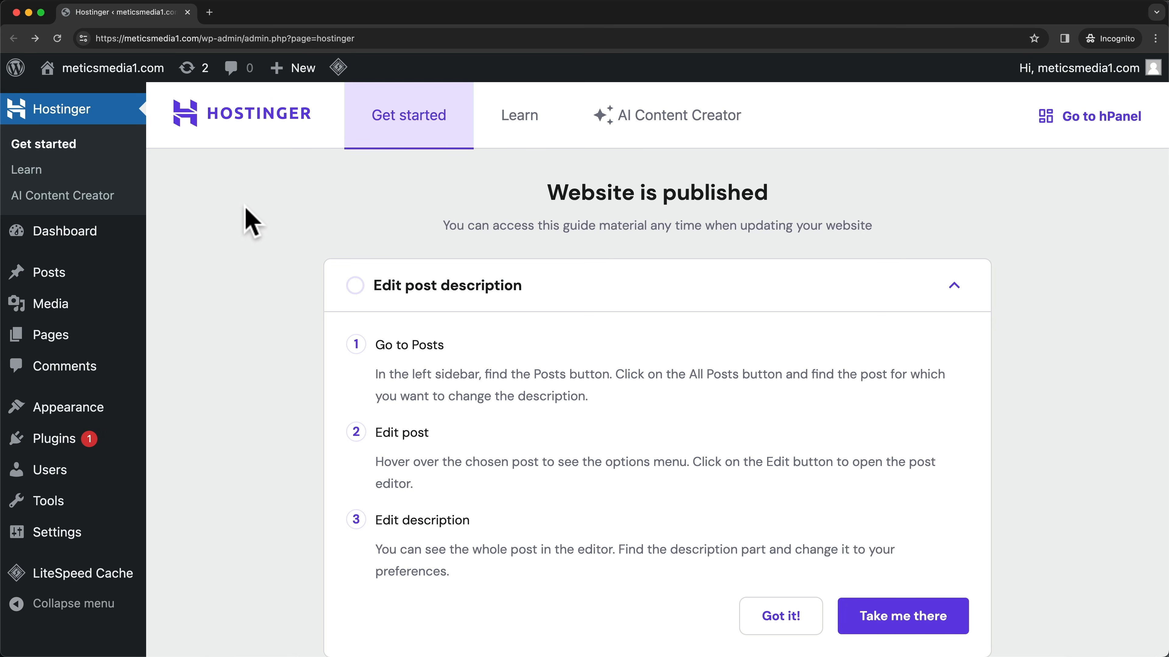
# - Visit the site's public front page and scroll down through it and back up
pyautogui.moveTo(148, 71)
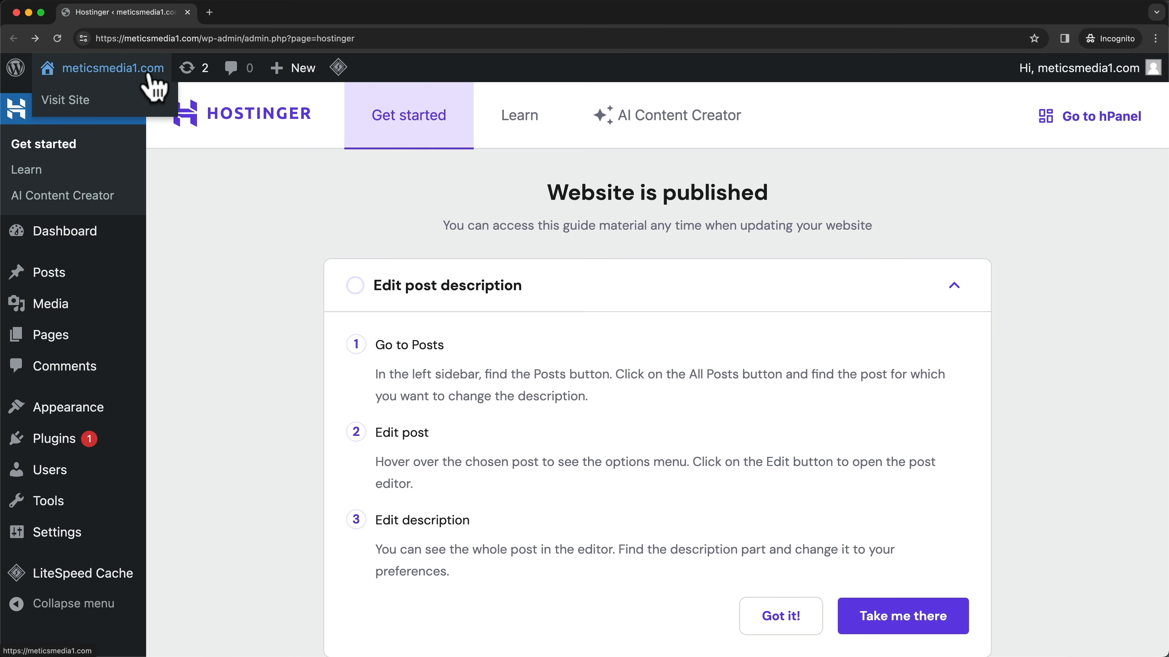
pyautogui.click(87, 106)
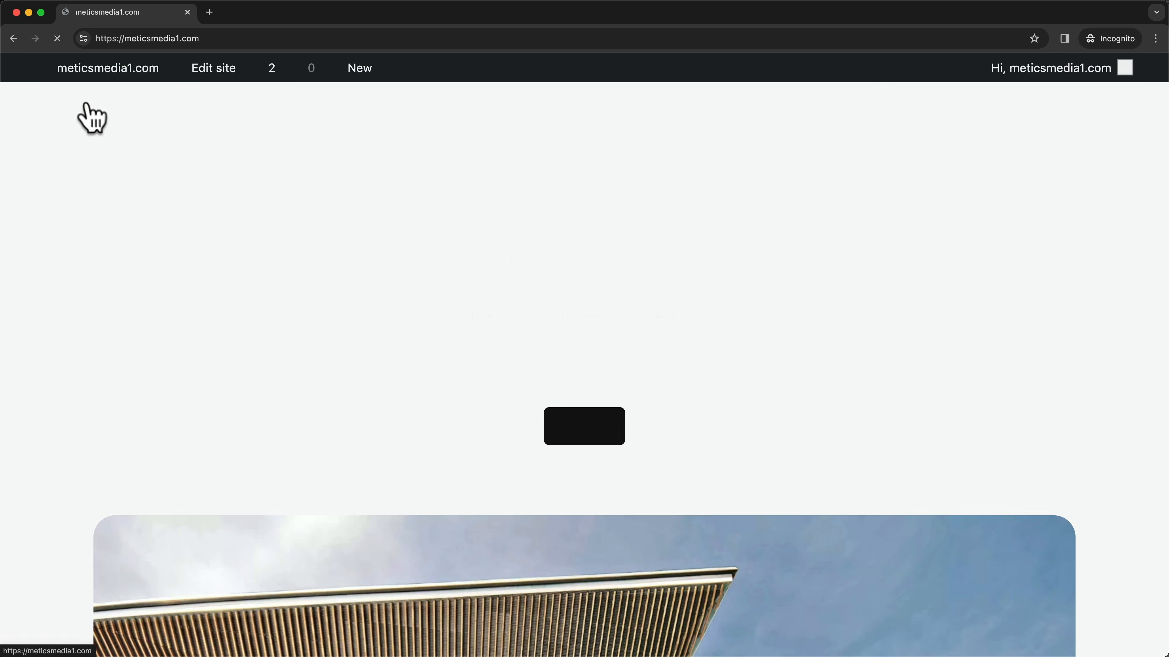
pyautogui.scroll(-5, 891, 322)
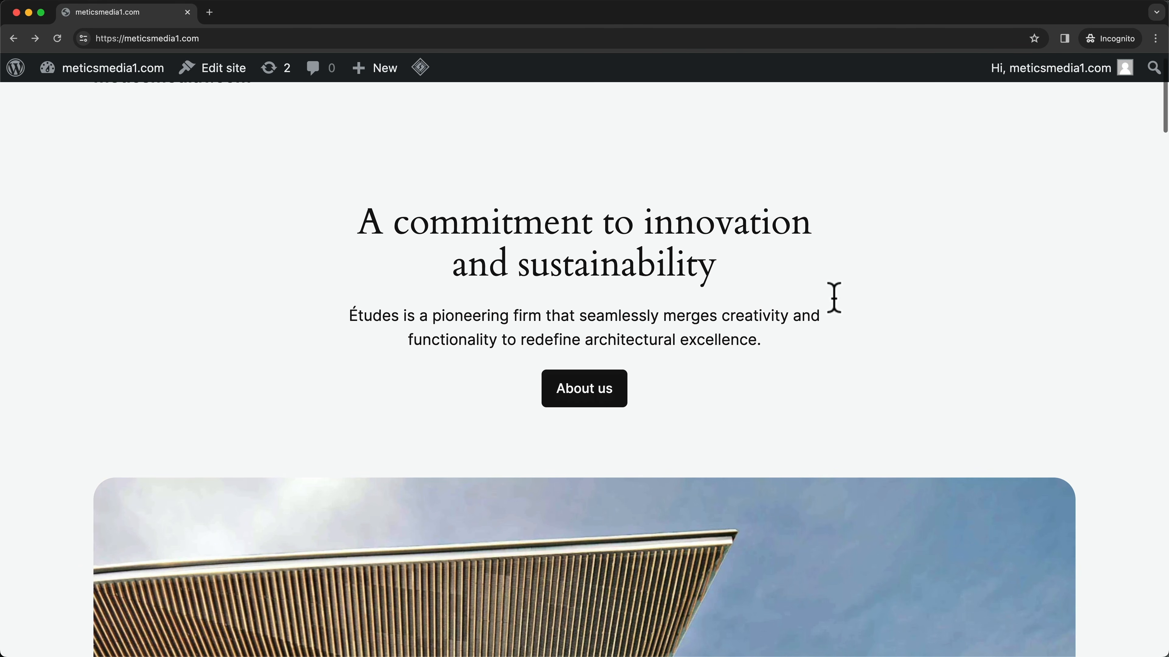
pyautogui.scroll(-10, 856, 368)
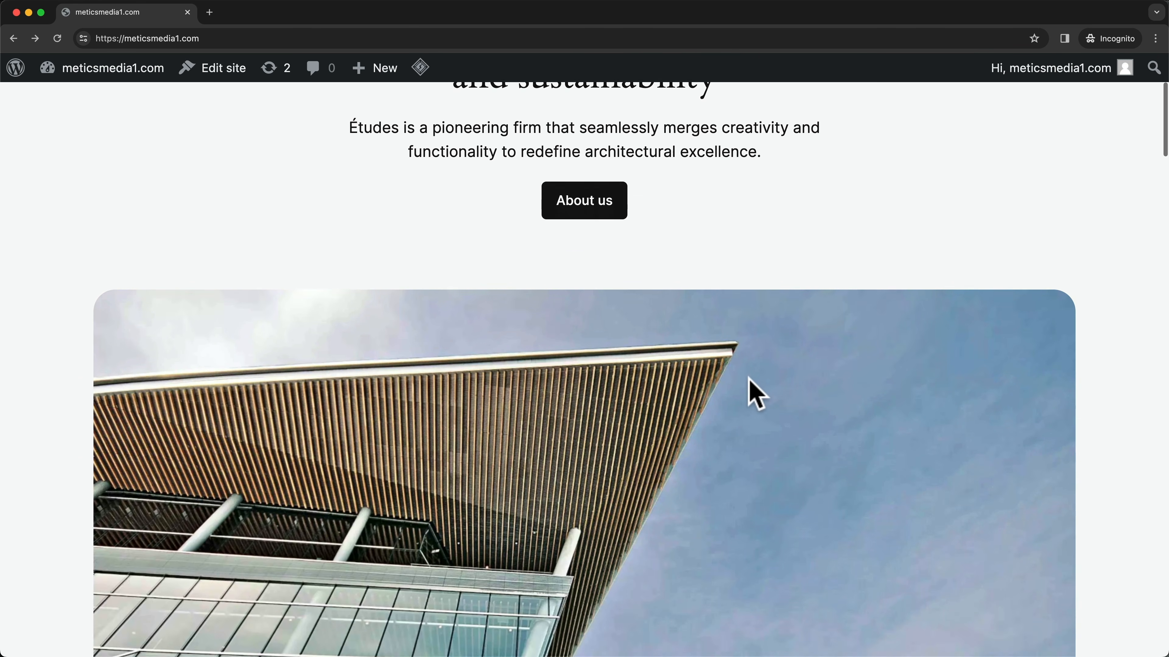
pyautogui.scroll(-10, 724, 389)
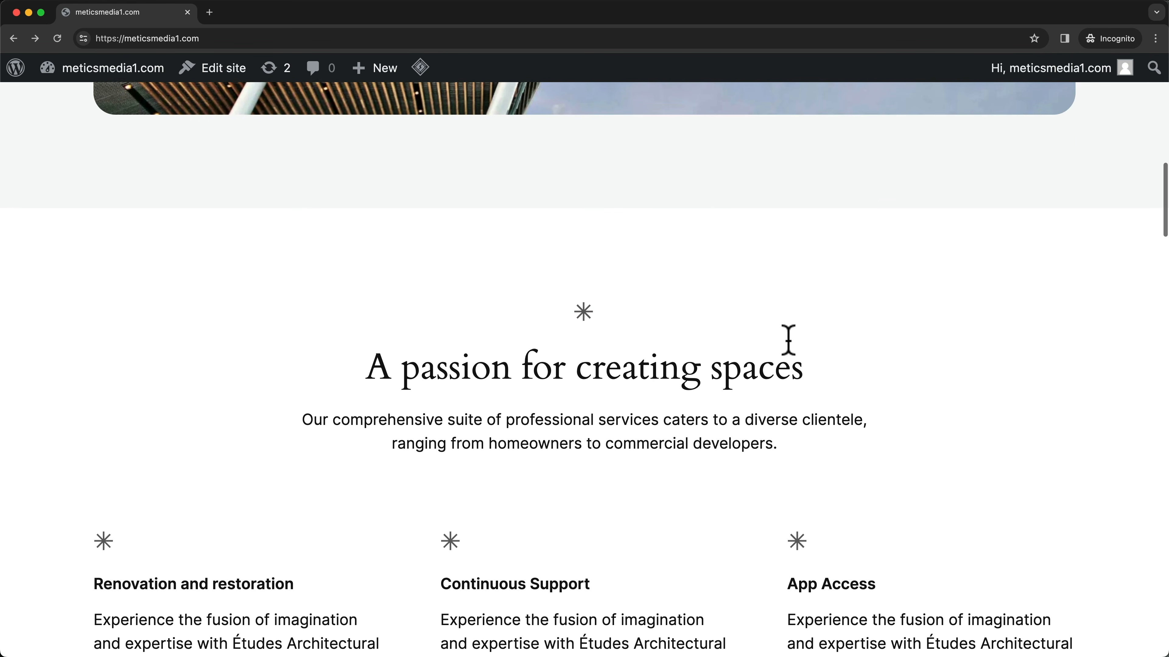
pyautogui.scroll(-10, 635, 375)
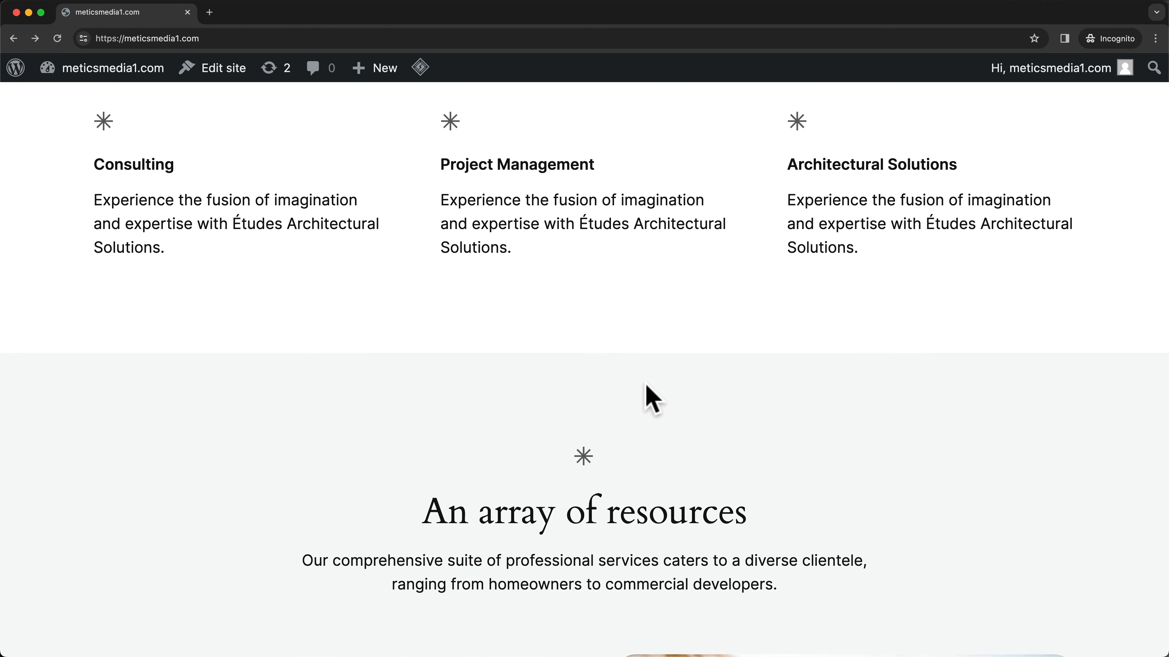
pyautogui.scroll(4, 646, 394)
pyautogui.scroll(14, 649, 396)
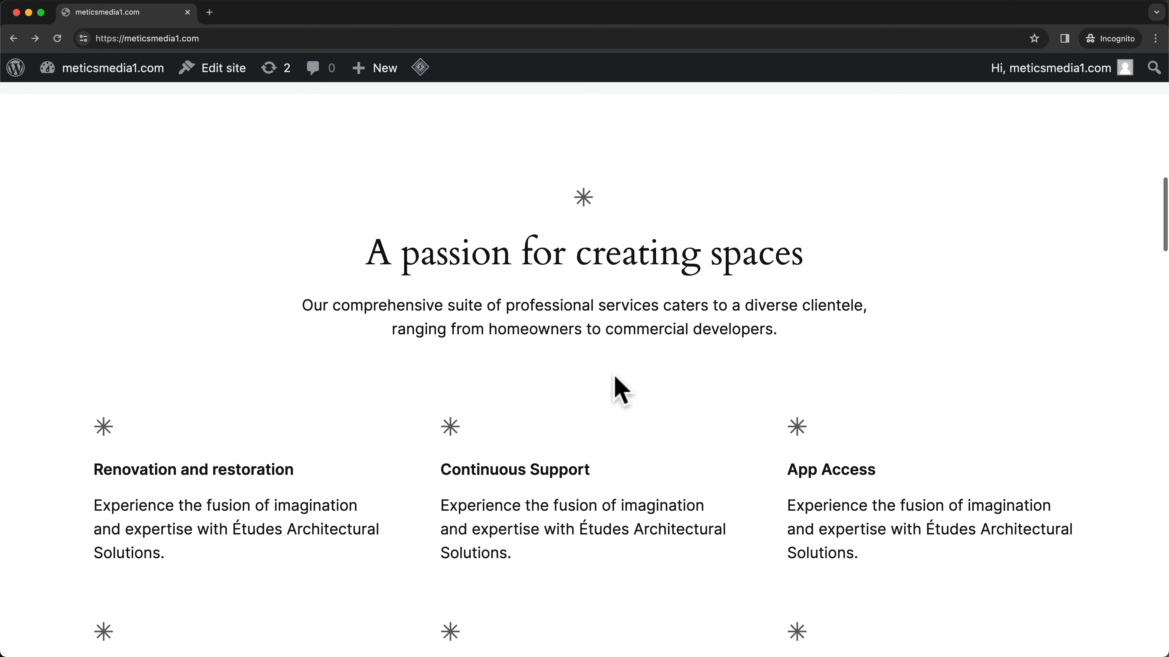
pyautogui.scroll(10, 681, 381)
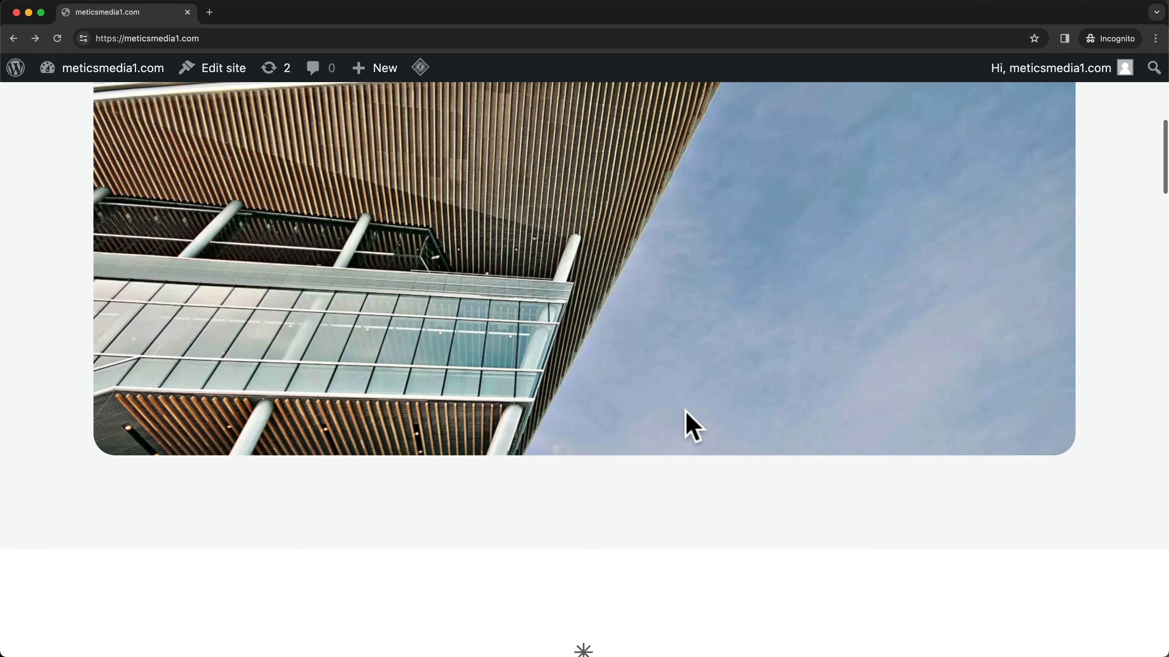
pyautogui.scroll(6, 686, 412)
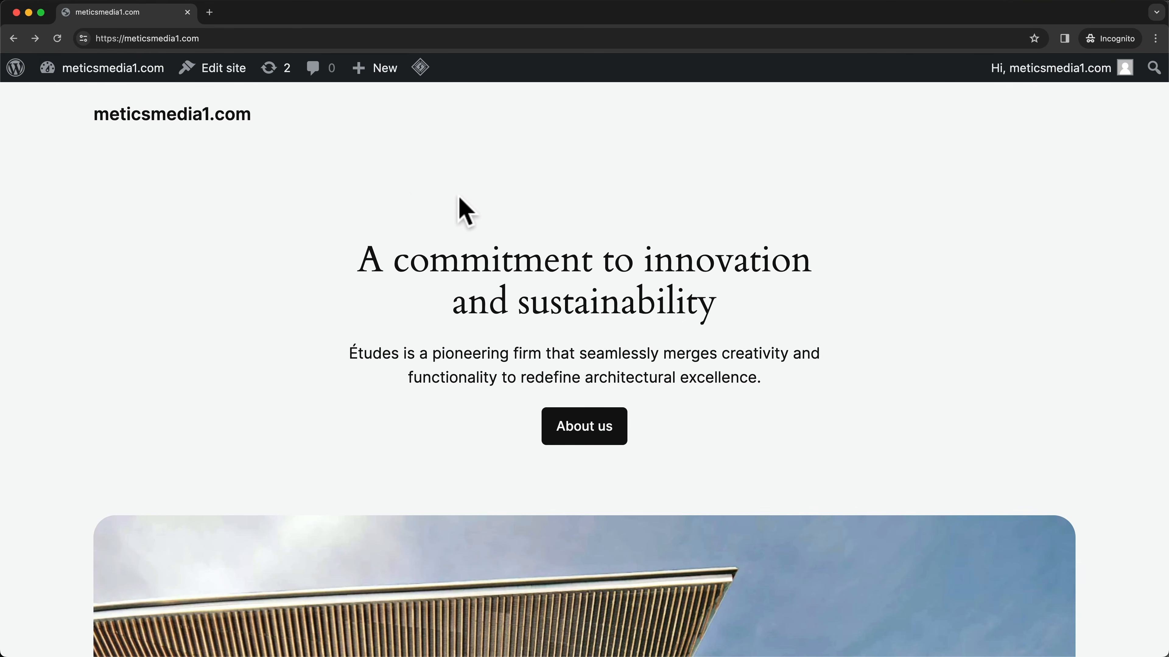
pyautogui.moveTo(14, 73)
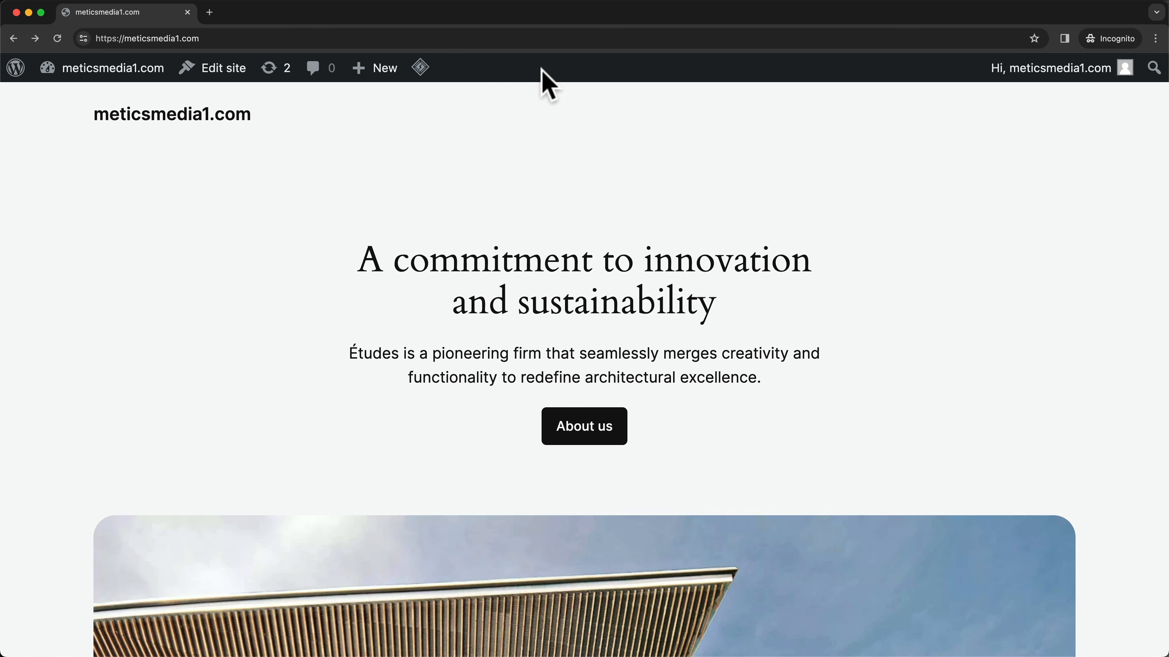
pyautogui.moveTo(1008, 77)
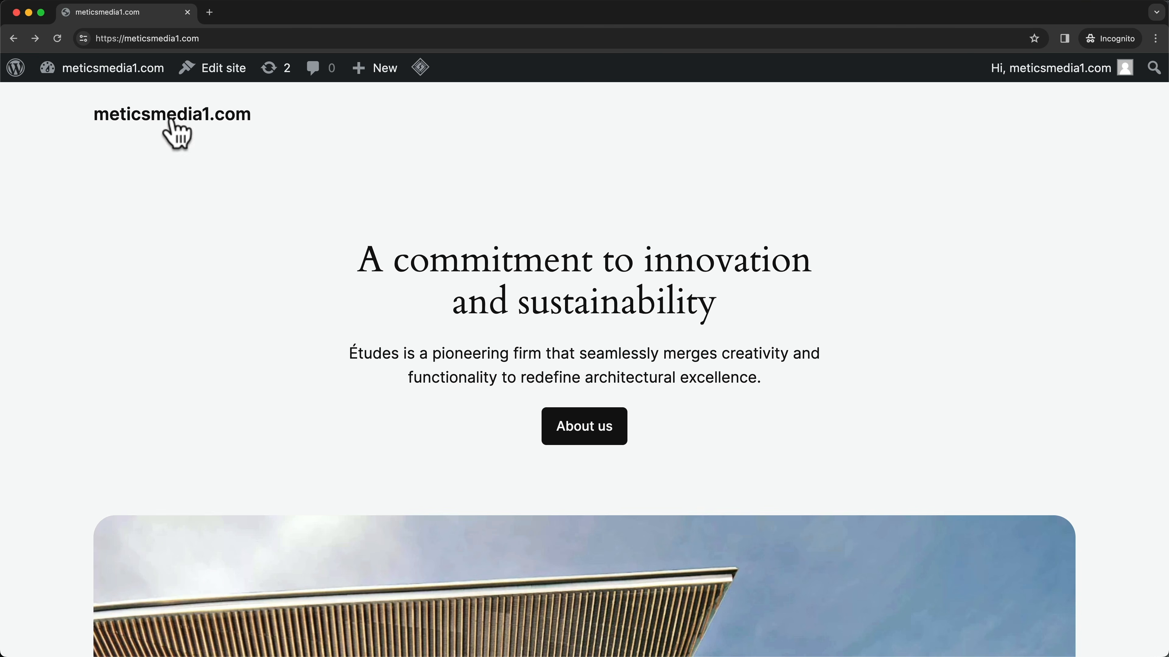
pyautogui.moveTo(96, 73)
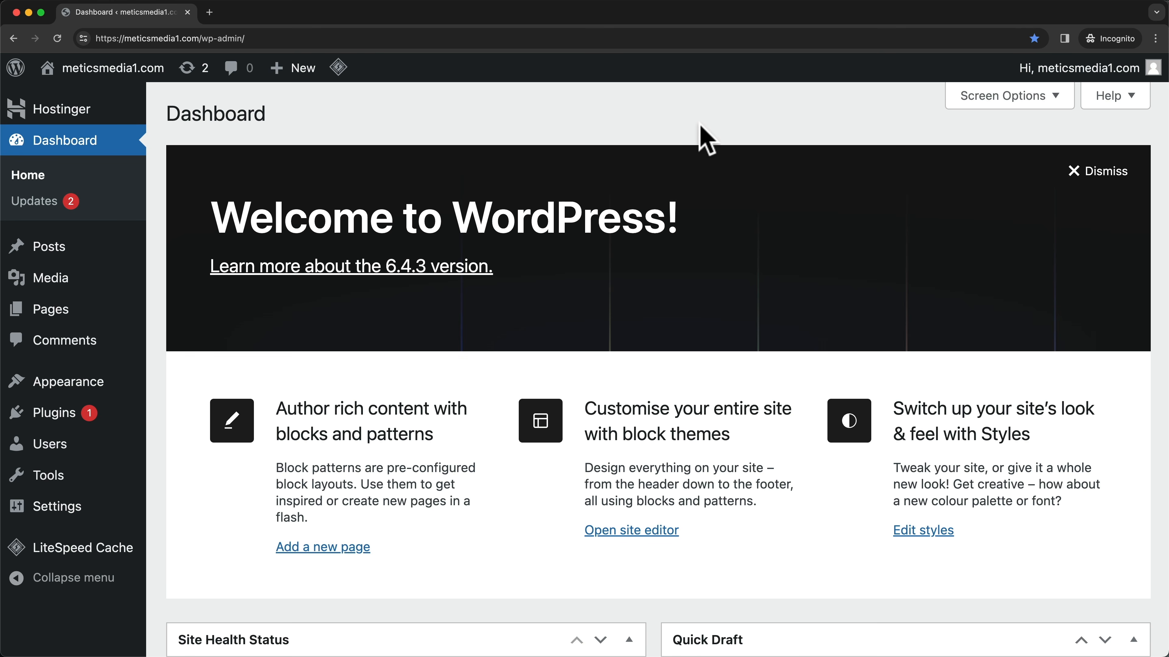
# - Return to the Dashboard home
pyautogui.click(60, 146)
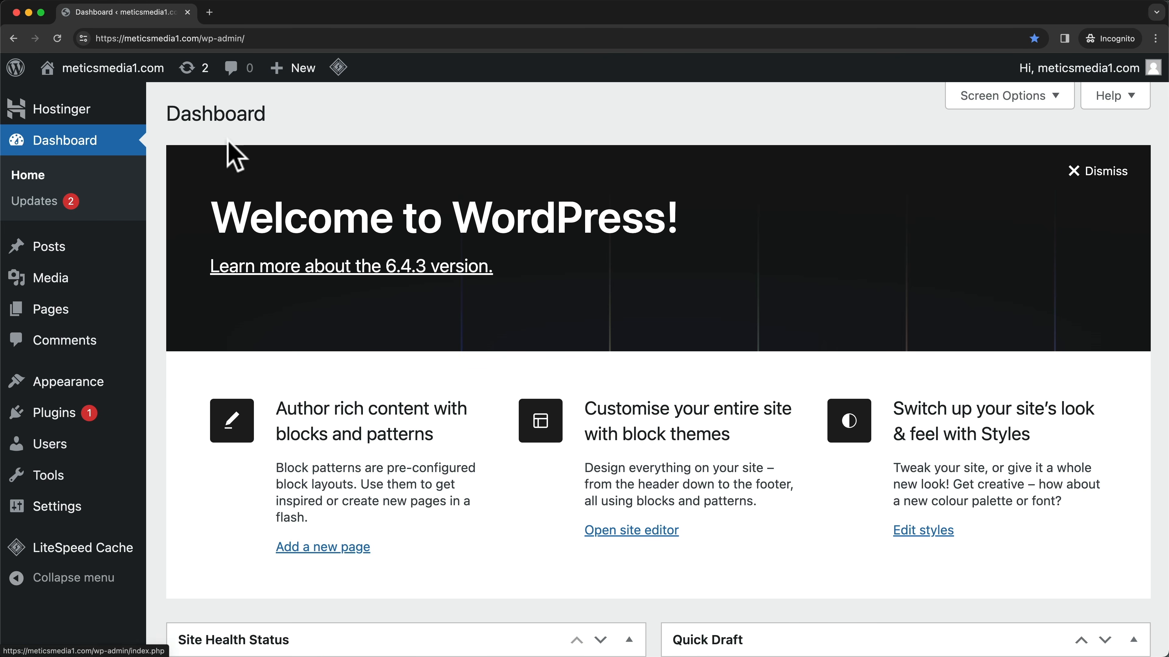
pyautogui.scroll(-1, 811, 350)
pyautogui.scroll(-3, 811, 322)
pyautogui.scroll(5, 760, 302)
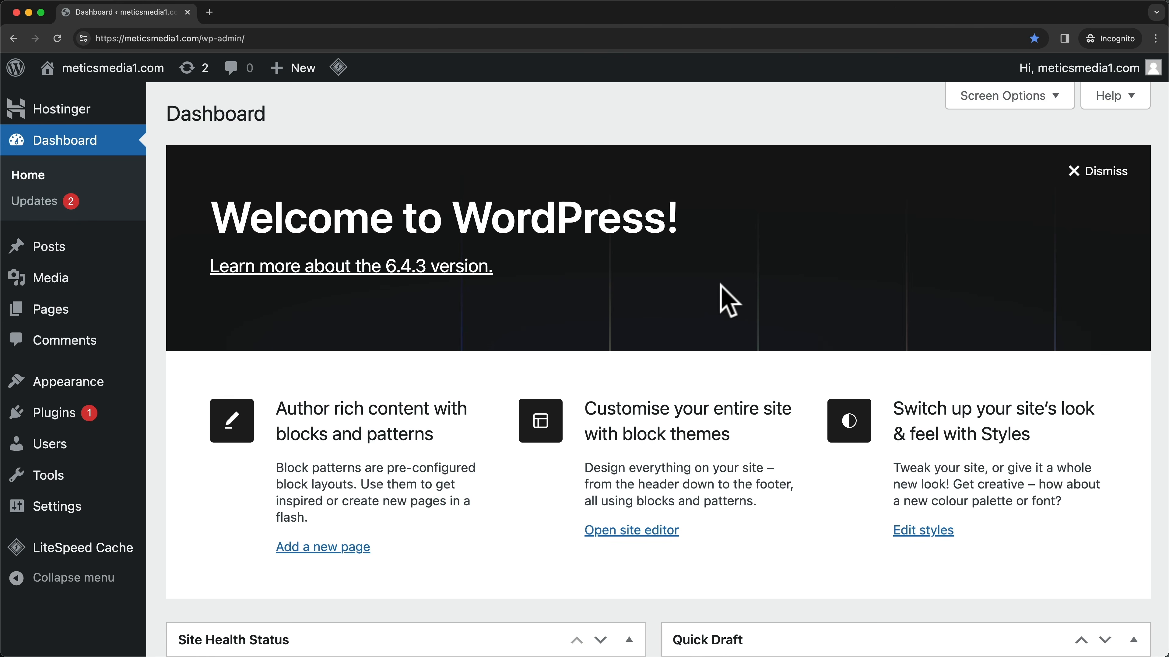
# - Hide Site Health, At a Glance, Activity, Quick Draft, Events and News, and Welcome boxes
pyautogui.click(1041, 115)
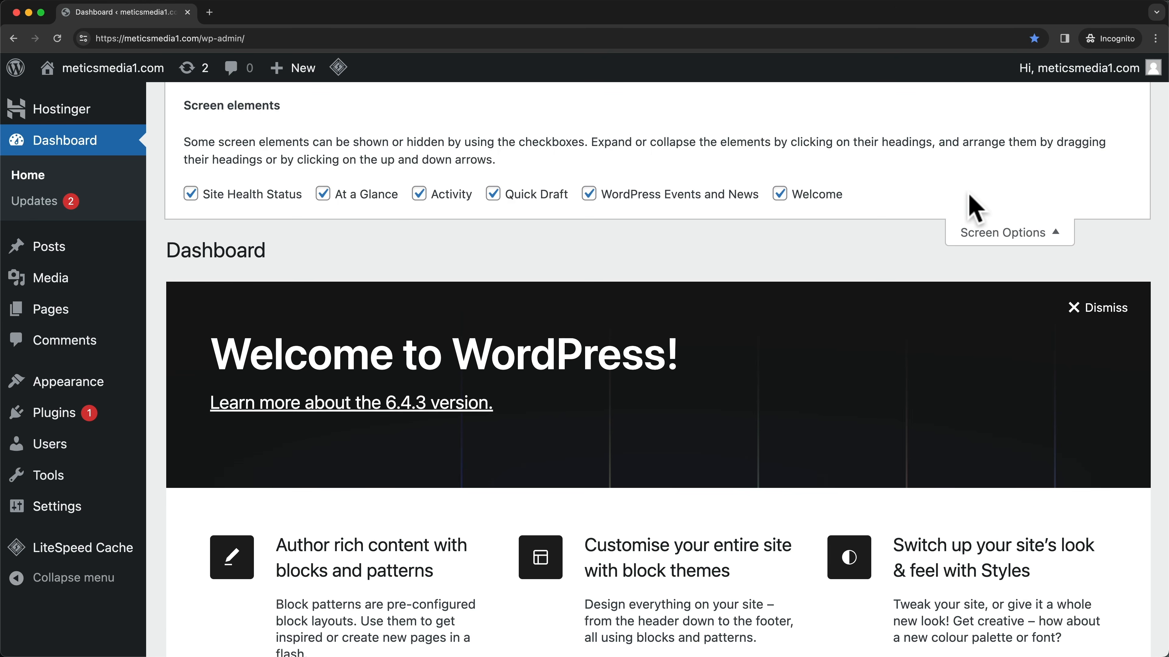
pyautogui.click(190, 194)
pyautogui.click(323, 194)
pyautogui.click(419, 194)
pyautogui.click(493, 194)
pyautogui.click(589, 194)
pyautogui.click(779, 194)
pyautogui.click(968, 234)
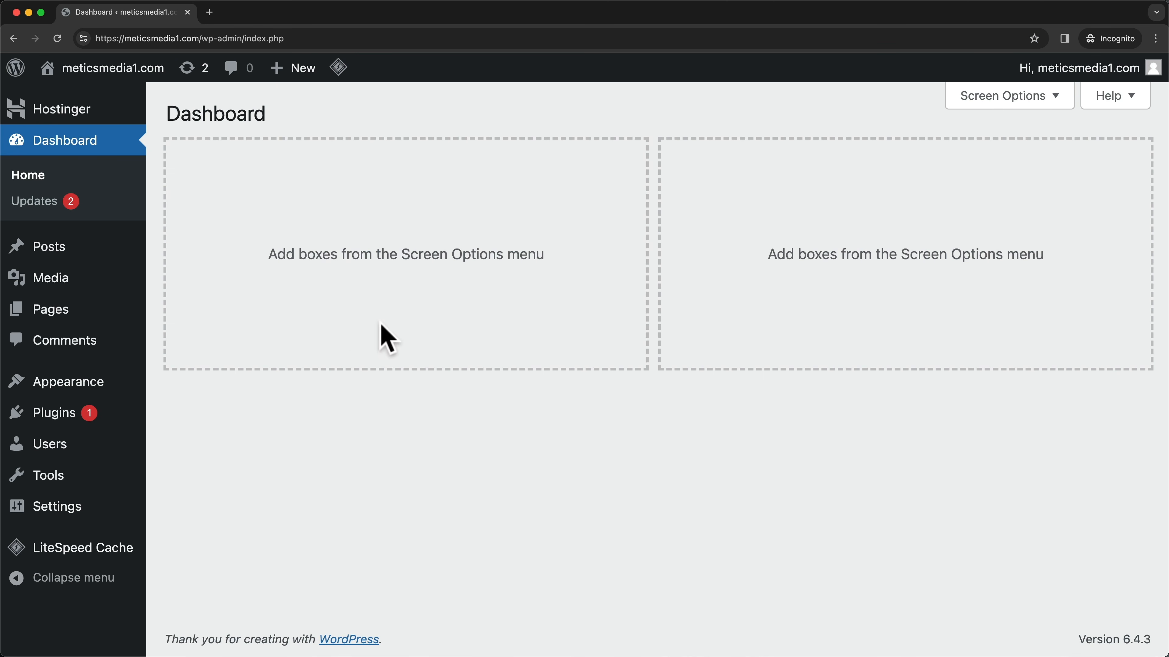
pyautogui.click(103, 252)
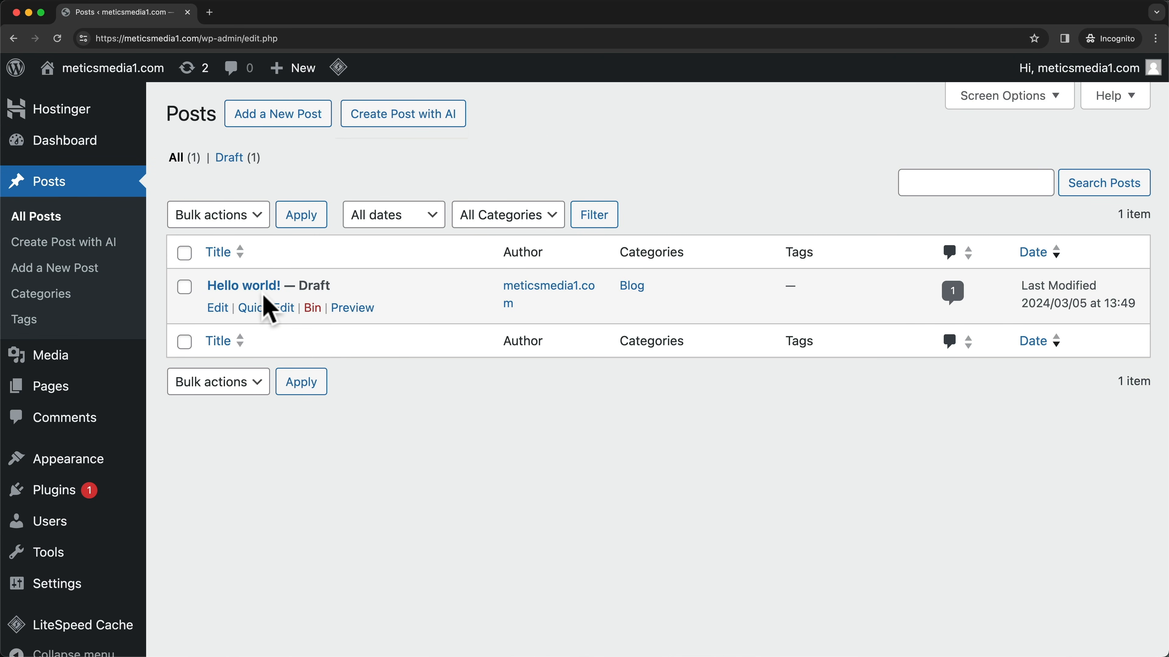
# - Bin the Hello world! post and permanently delete it from the bin
pyautogui.click(312, 308)
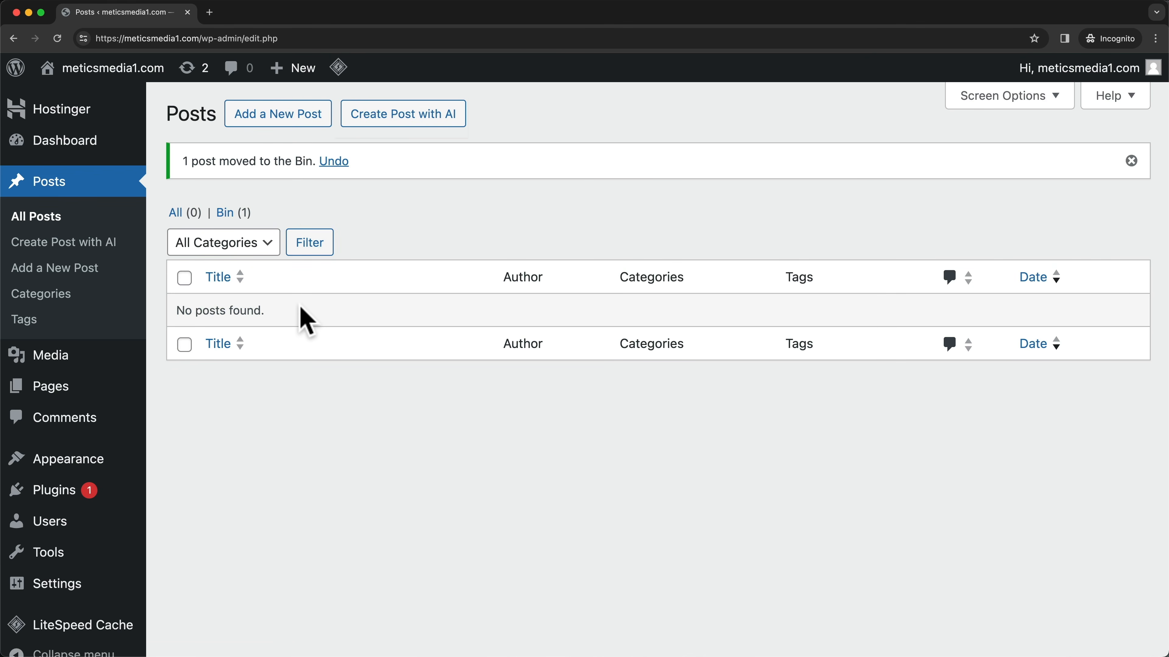
pyautogui.click(227, 213)
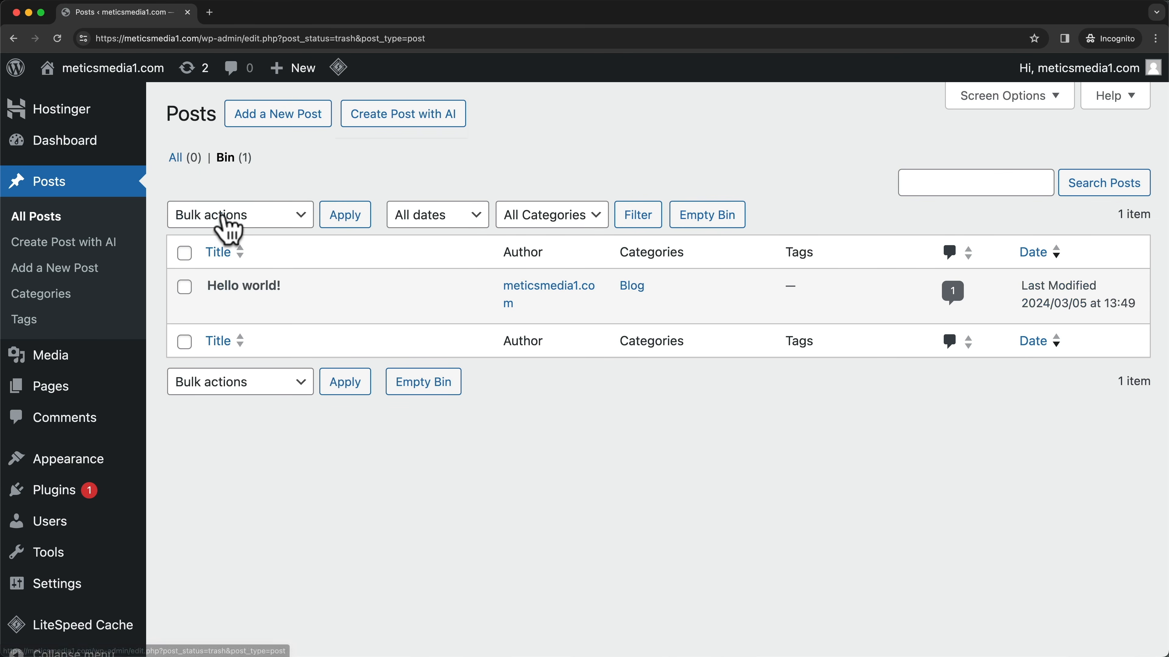
pyautogui.click(704, 215)
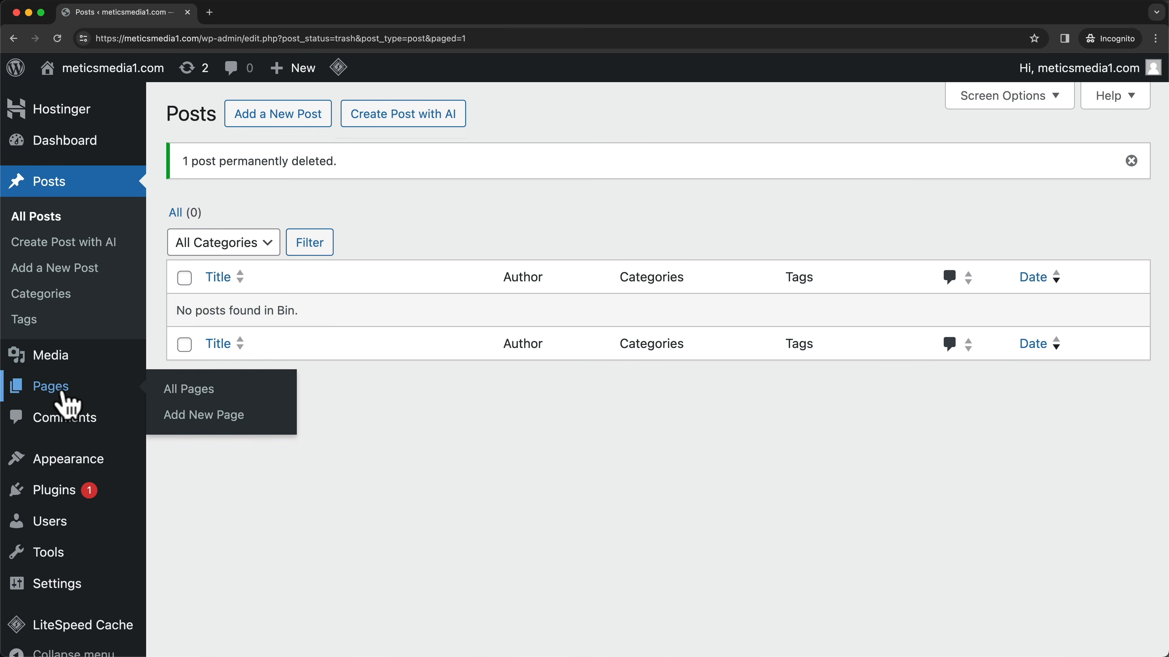
# - Bin the Privacy Policy page and permanently delete it from the bin
pyautogui.click(63, 393)
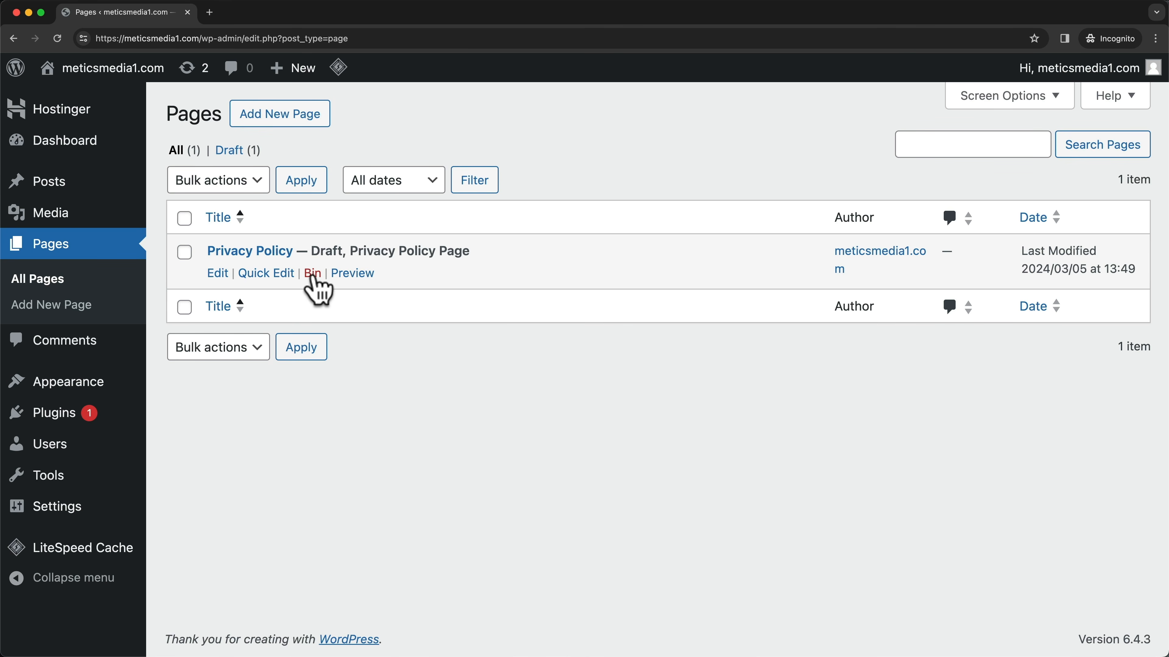
pyautogui.click(313, 274)
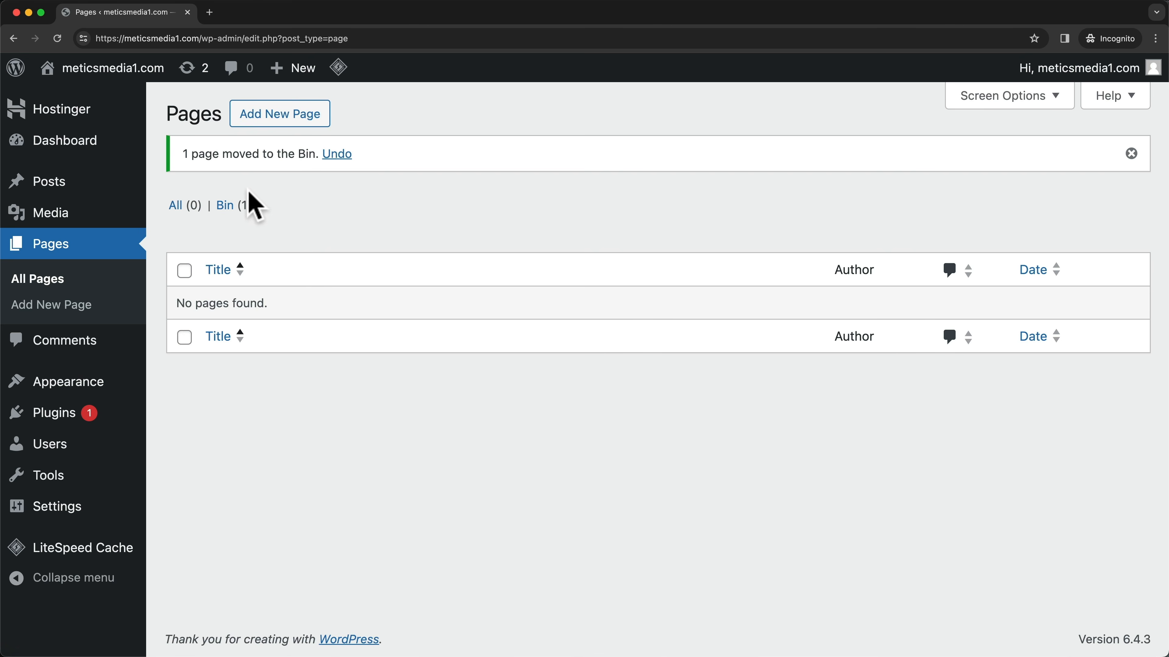
pyautogui.click(225, 208)
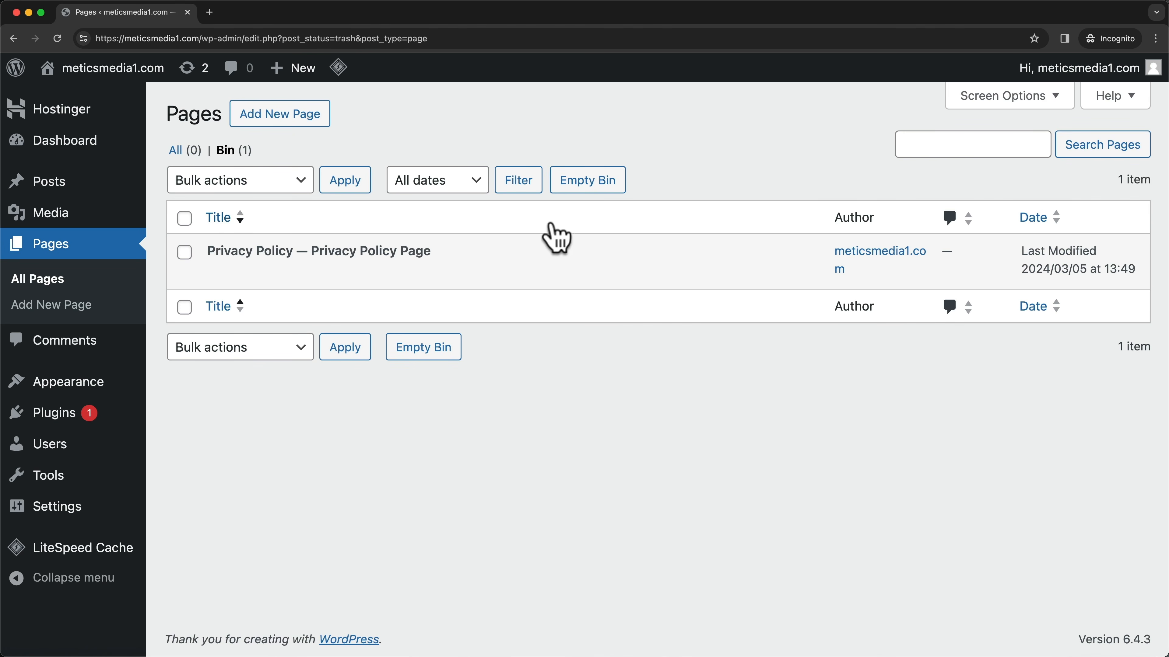
pyautogui.click(598, 187)
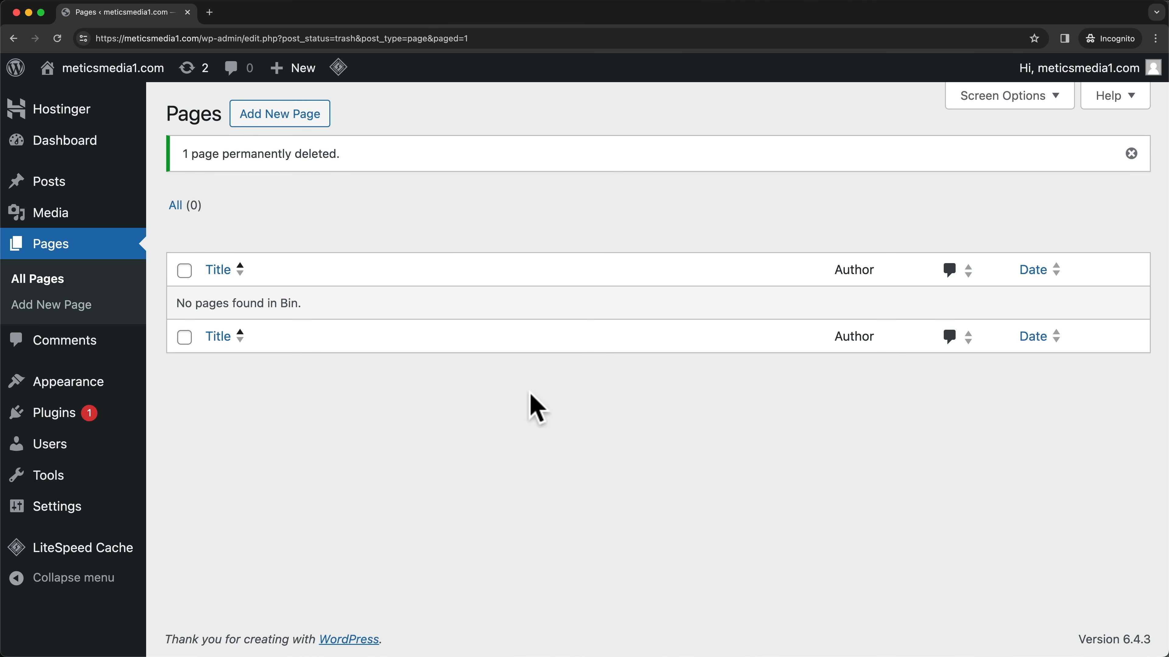
# - Deactivate the Hostinger and Hostinger AI Assistant plugins with a bulk action
pyautogui.click(74, 414)
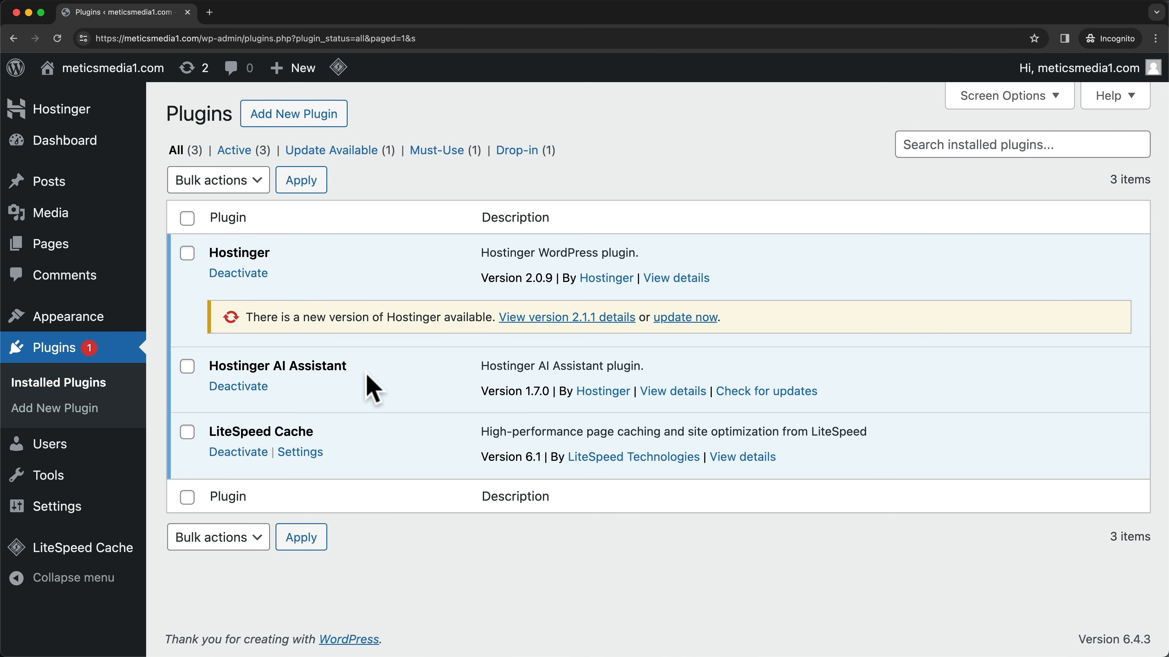
pyautogui.moveTo(209, 432); pyautogui.dragTo(358, 423)
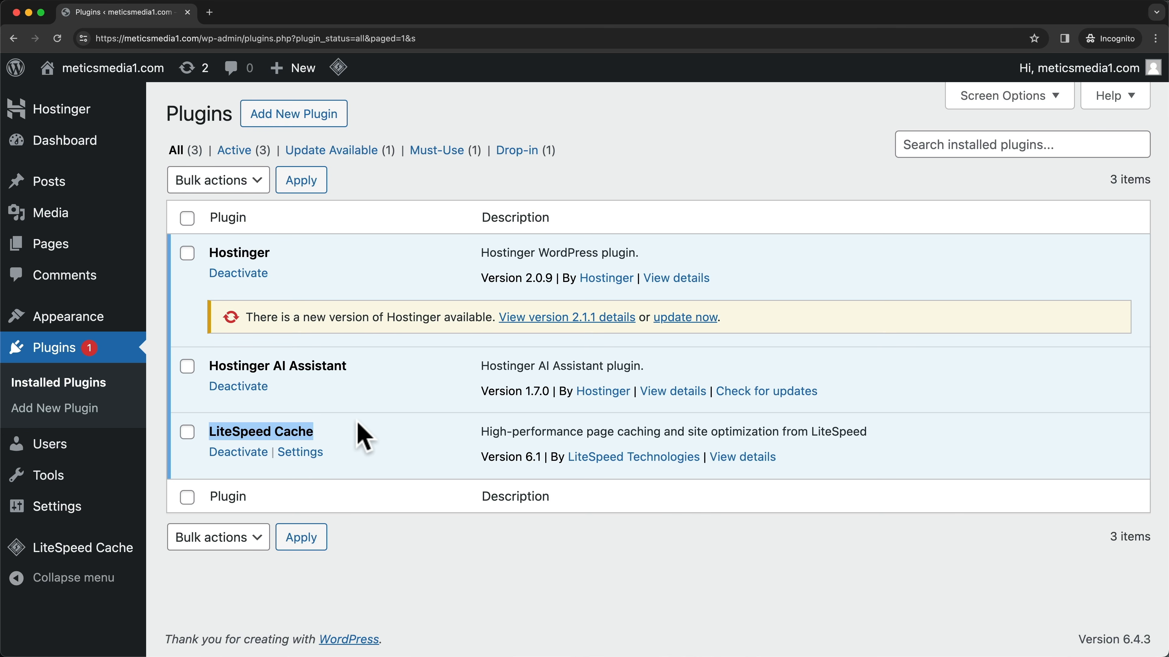
pyautogui.click(373, 430)
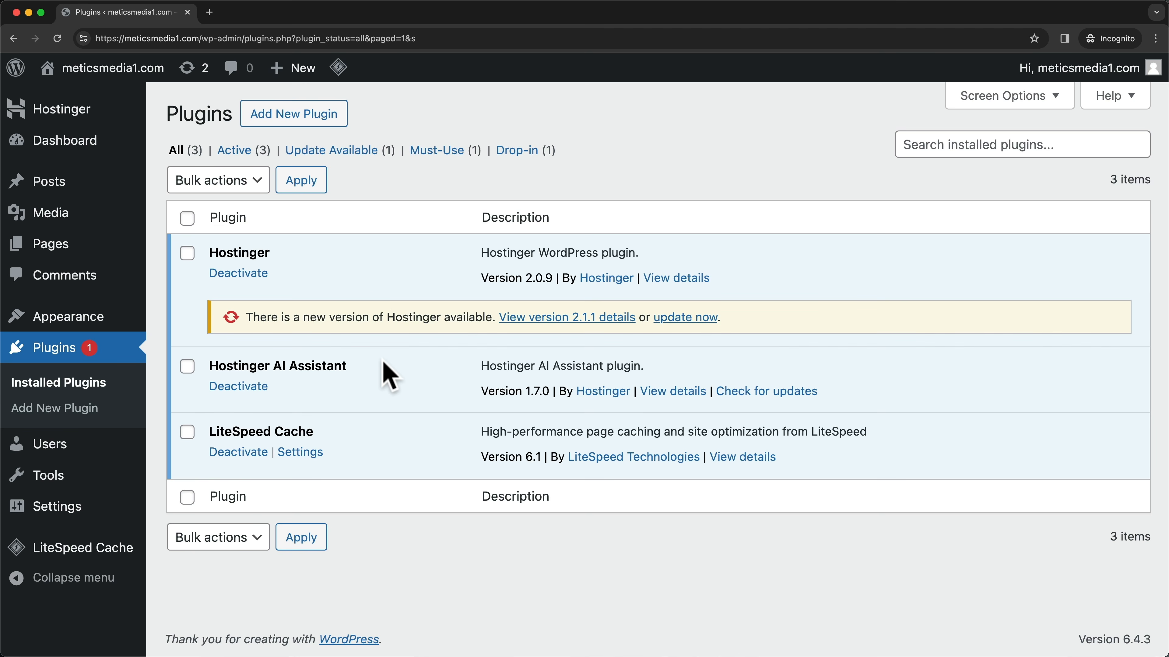
pyautogui.click(187, 253)
pyautogui.click(187, 367)
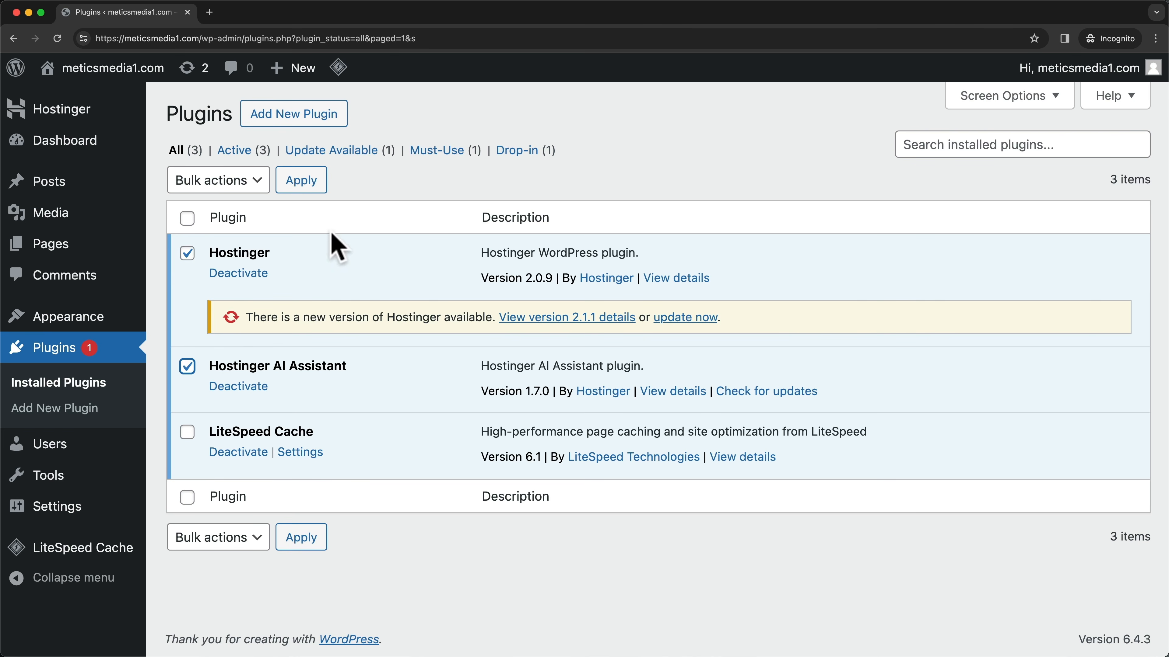
pyautogui.click(239, 182)
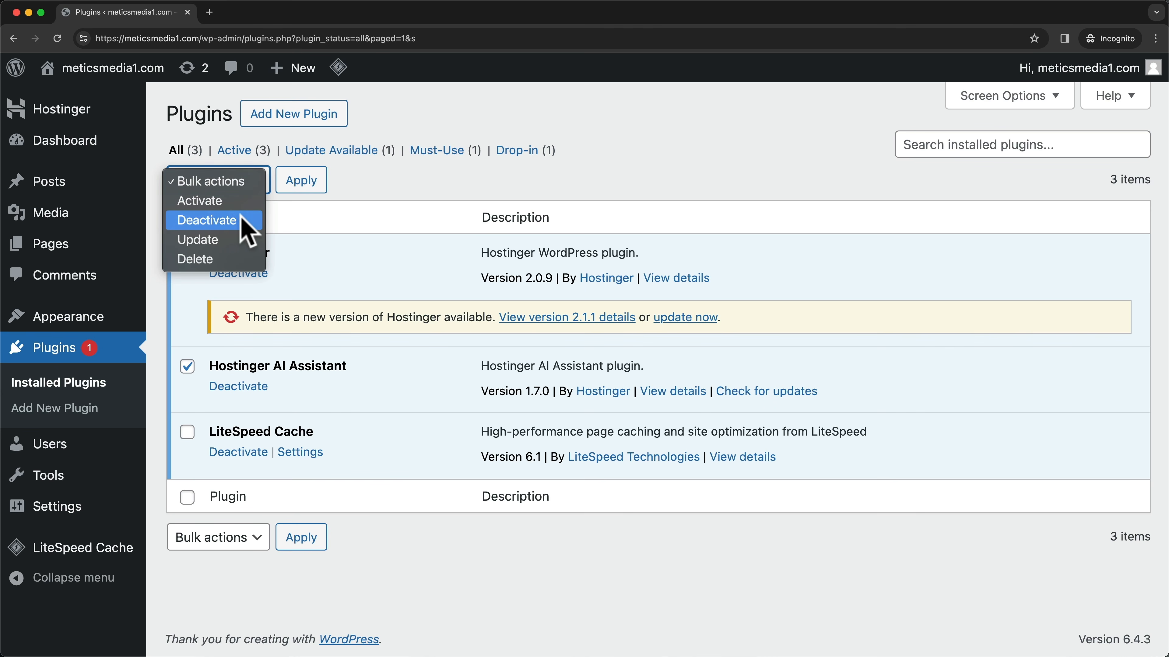
pyautogui.click(231, 219)
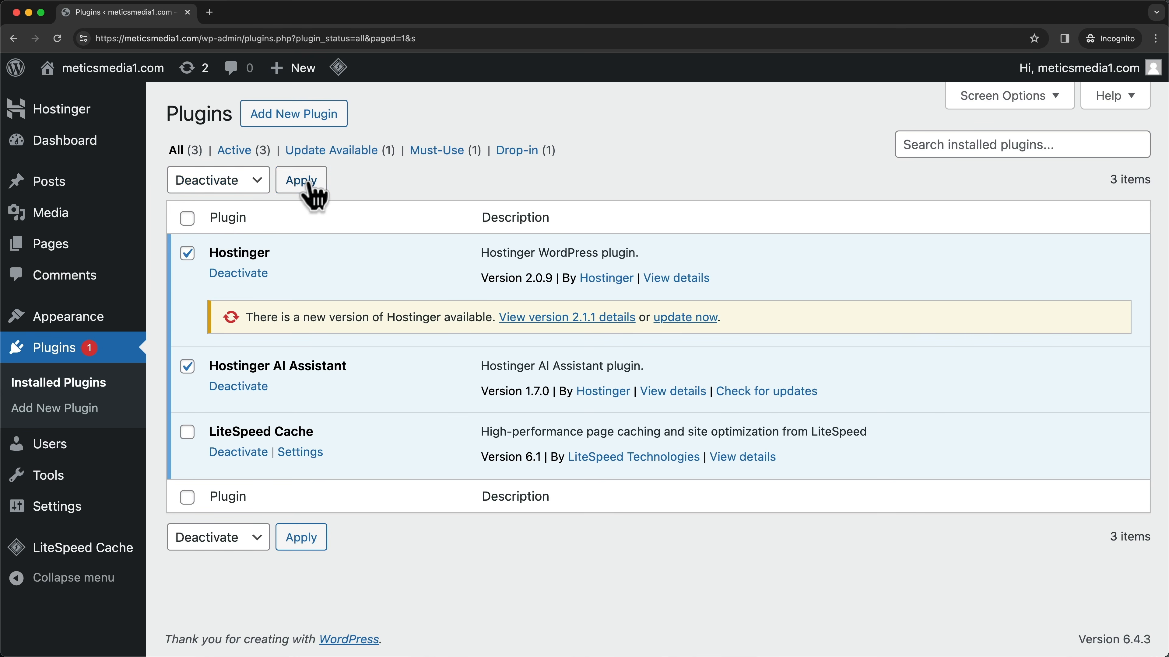
pyautogui.click(305, 180)
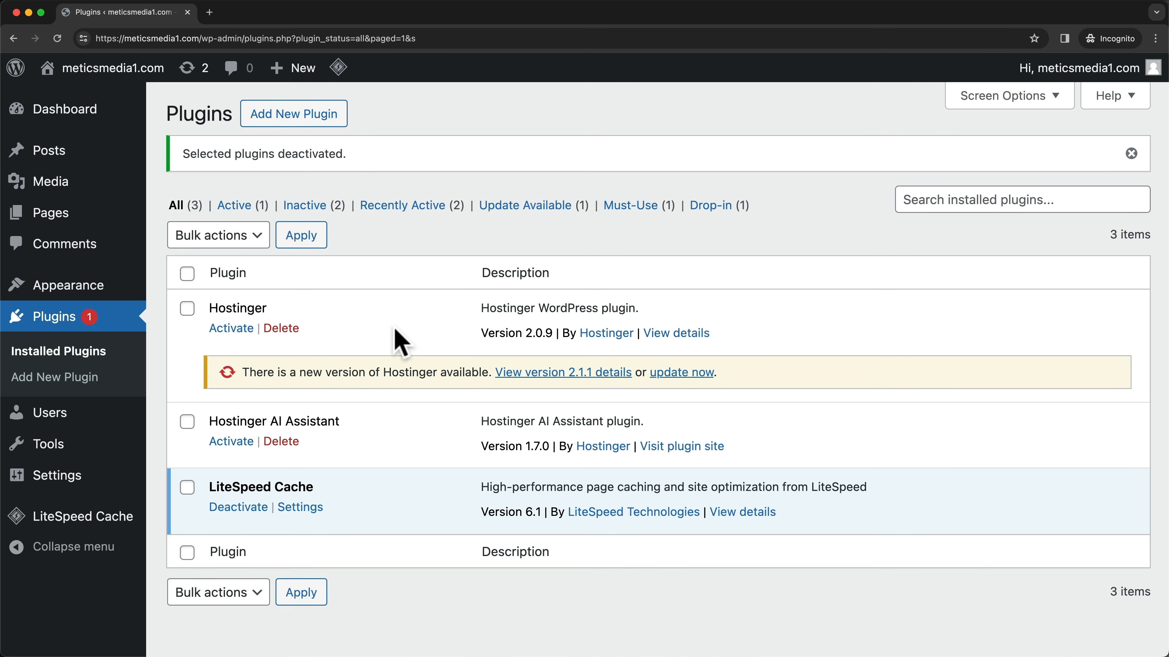
# - Bulk-delete both Hostinger plugins and confirm the deletion
pyautogui.click(187, 308)
pyautogui.click(186, 422)
pyautogui.click(252, 237)
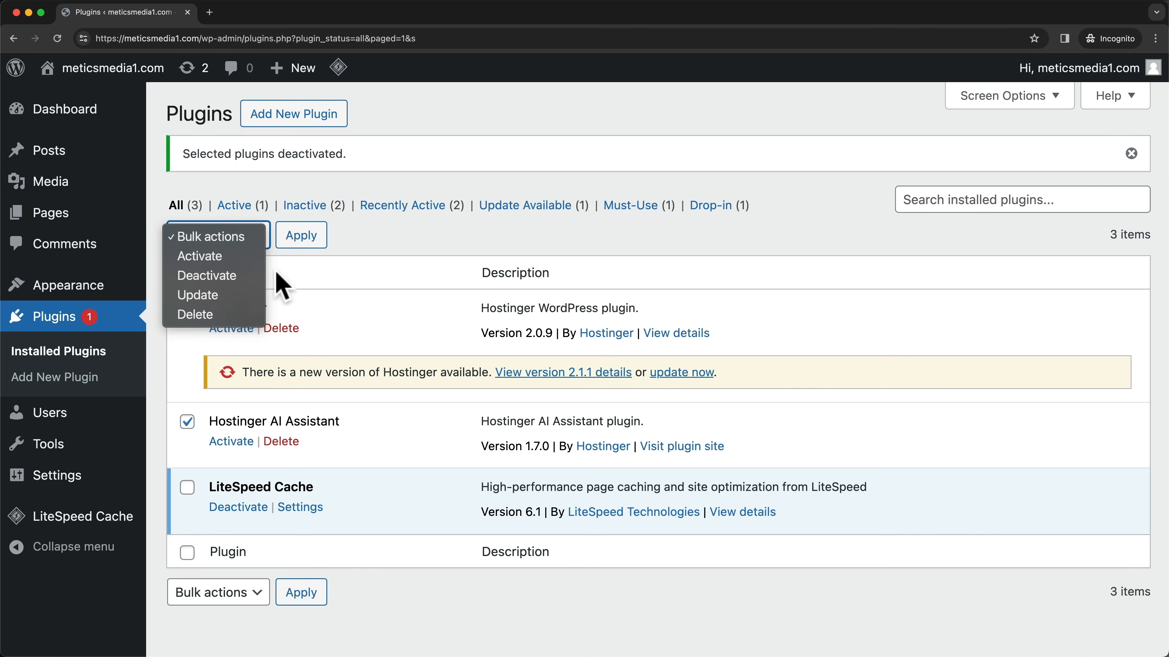
pyautogui.click(245, 315)
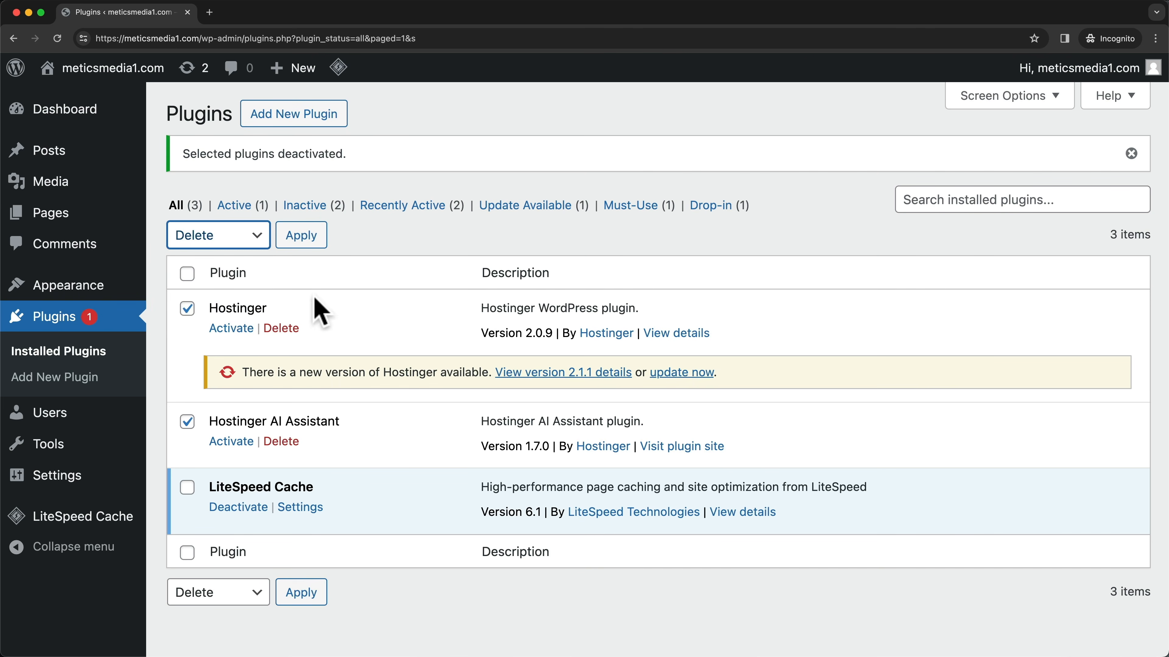
pyautogui.click(309, 240)
pyautogui.click(685, 127)
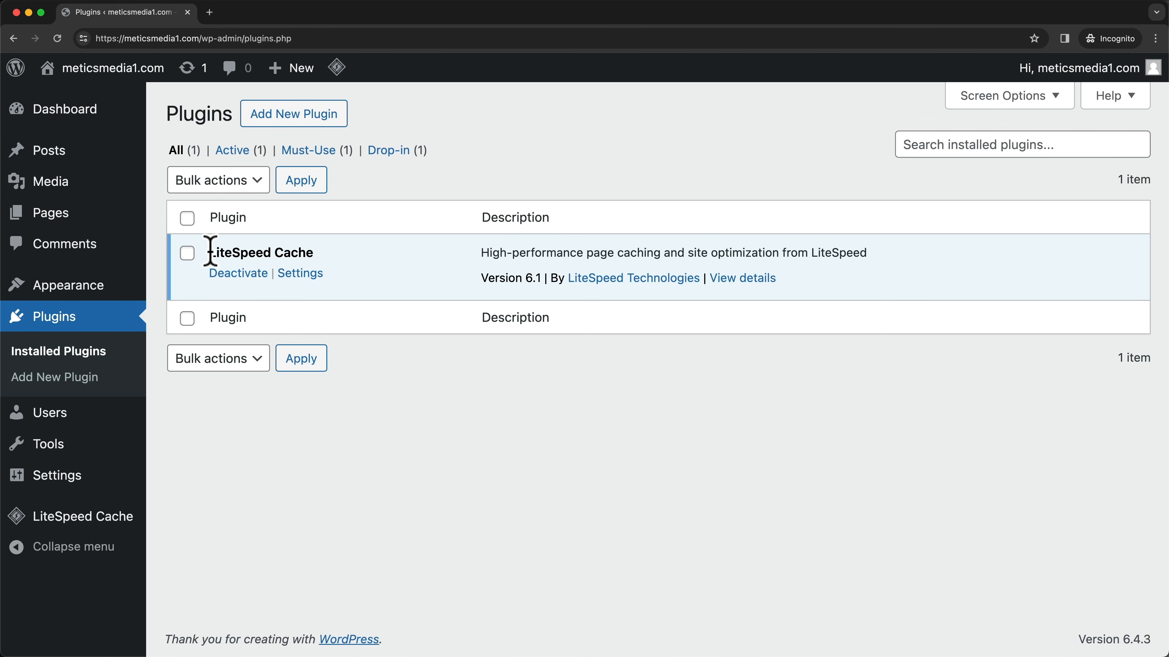
# - Deactivate the LiteSpeed Cache plugin and go to the General Settings page
pyautogui.moveTo(210, 252); pyautogui.dragTo(334, 261)
pyautogui.click(407, 326)
pyautogui.click(244, 274)
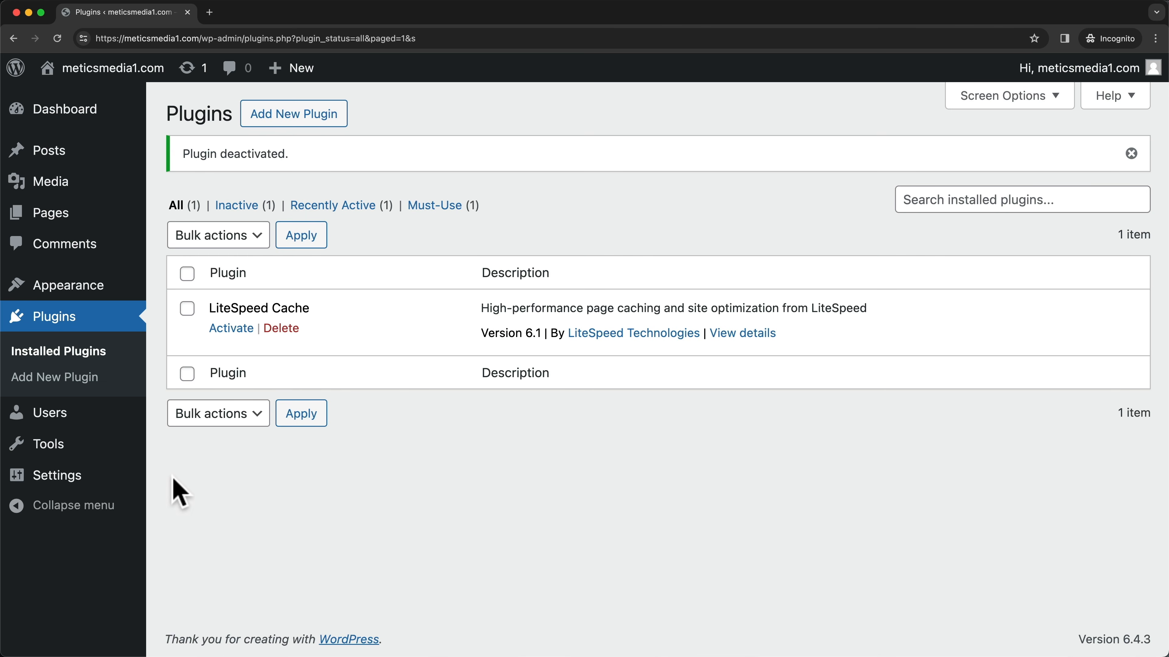
pyautogui.click(88, 481)
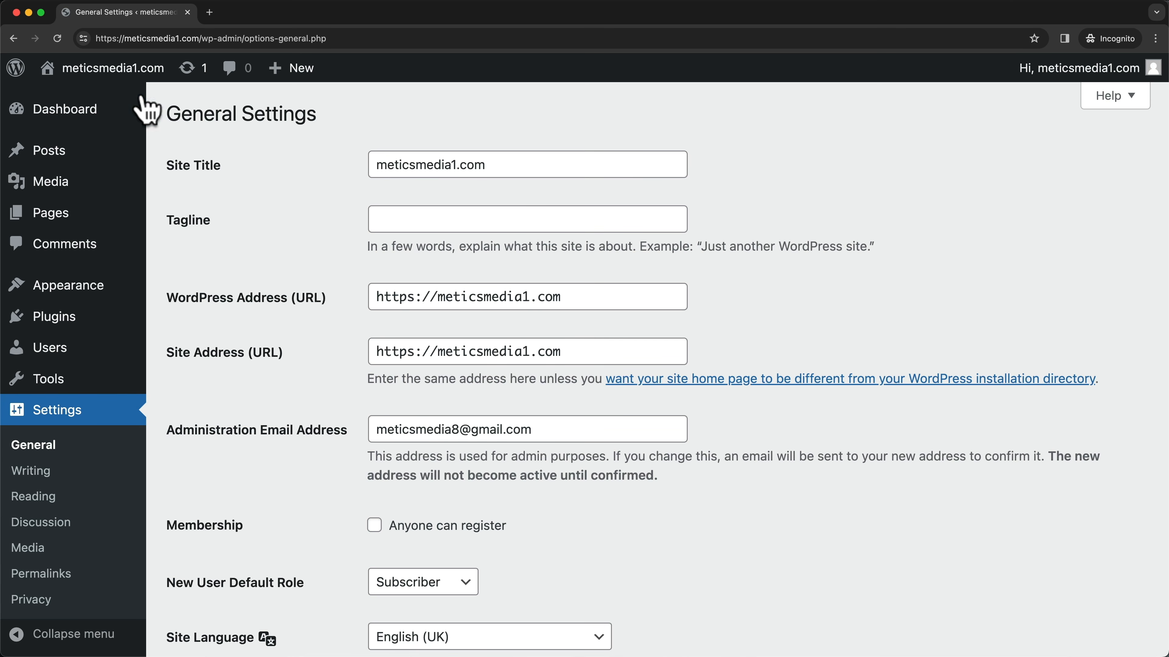
# - Open the live site in a new browser tab to view its front page
pyautogui.moveTo(57, 76)
pyautogui.rightClick(99, 100)
pyautogui.click(138, 106)
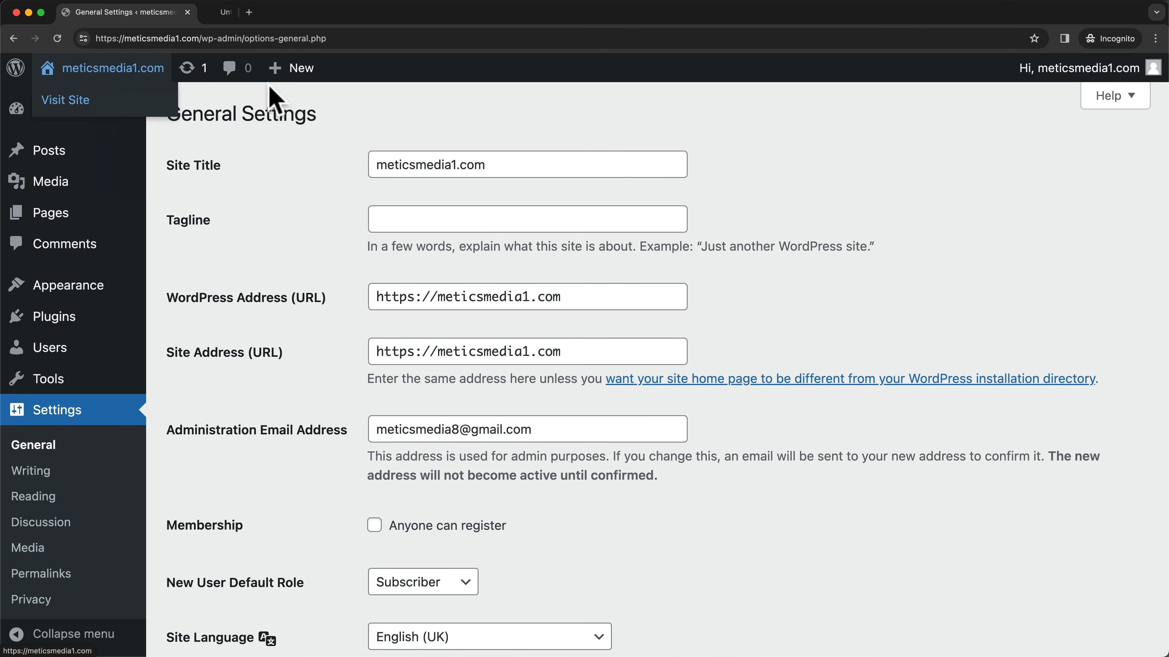
pyautogui.click(289, 17)
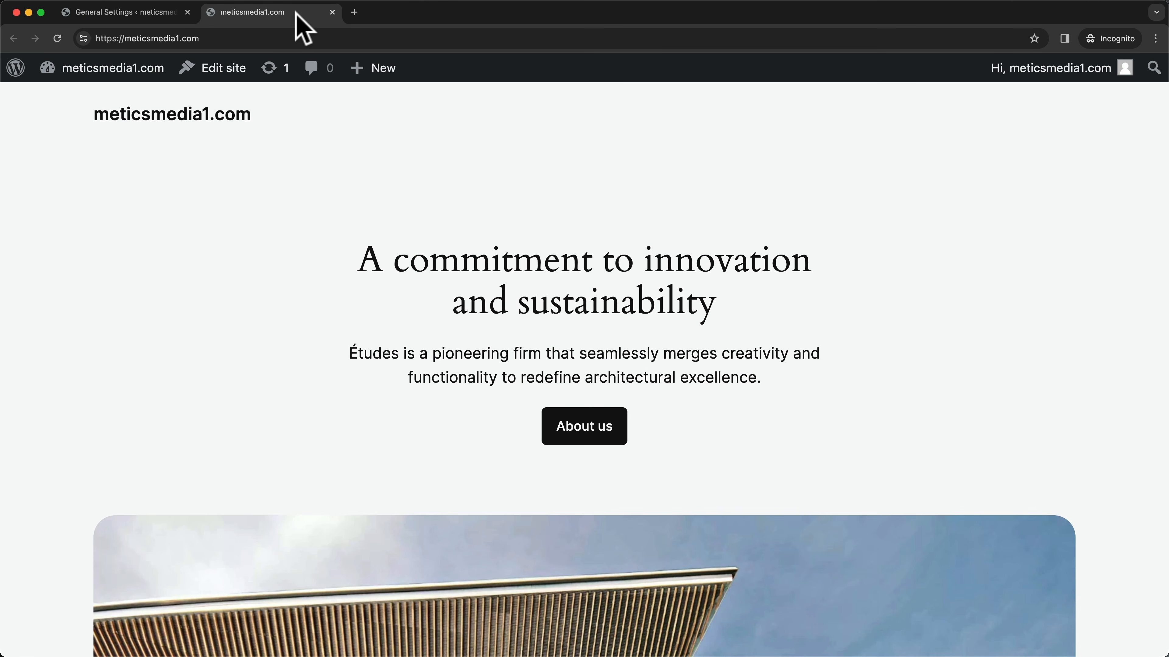
pyautogui.click(151, 14)
# - Set the site title to 'Metics Media' and tagline 'This is a wordpress website', then save
pyautogui.moveTo(493, 164); pyautogui.dragTo(362, 159)
pyautogui.write('Metics Media')
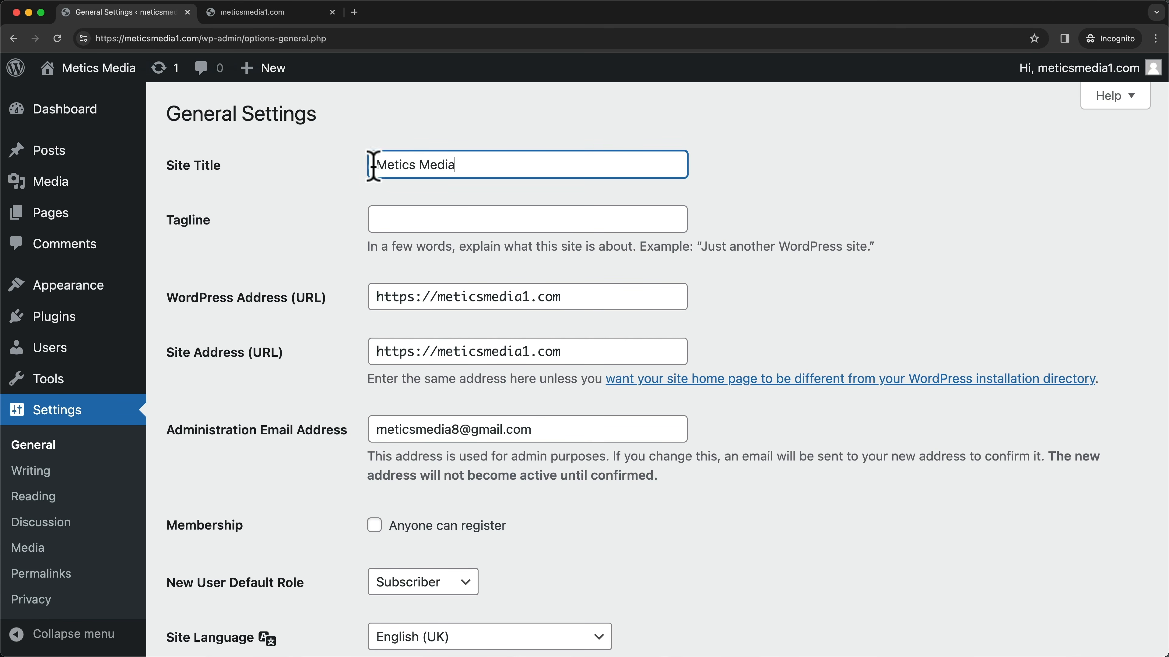
pyautogui.click(420, 217)
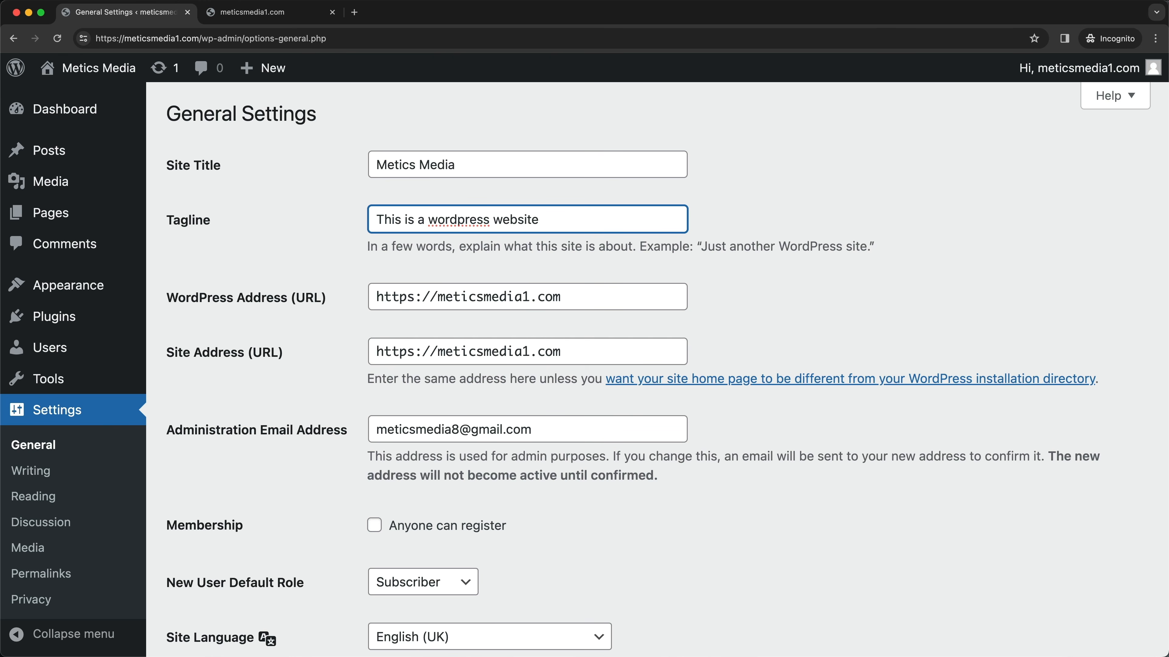
pyautogui.scroll(-15, 295, 293)
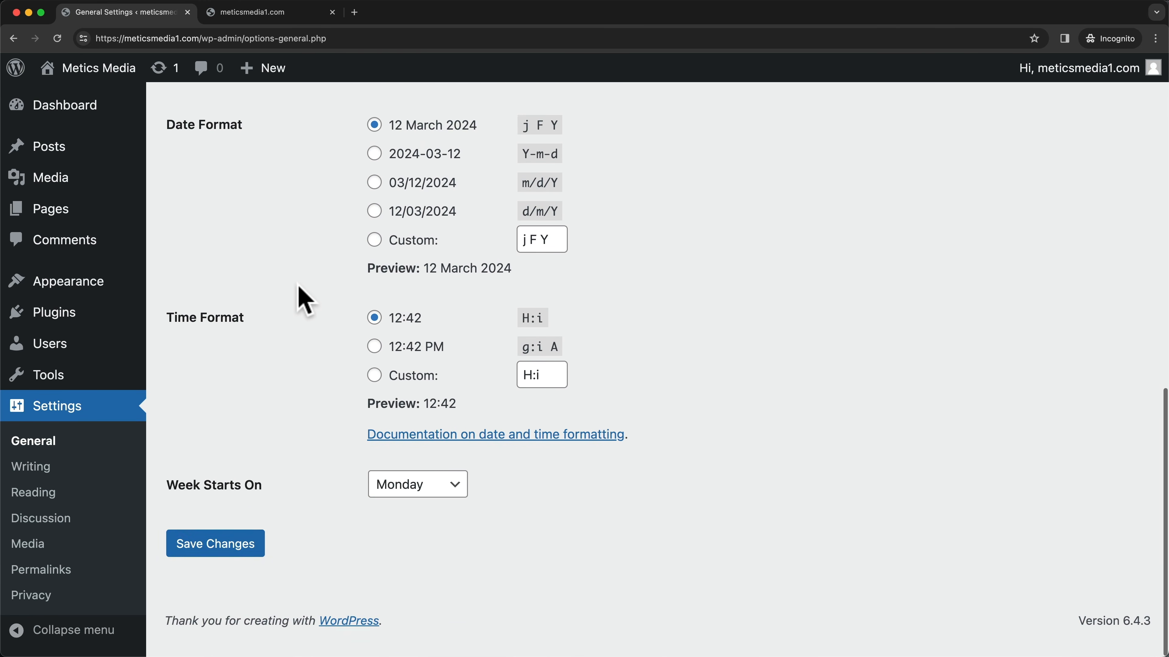
pyautogui.click(218, 563)
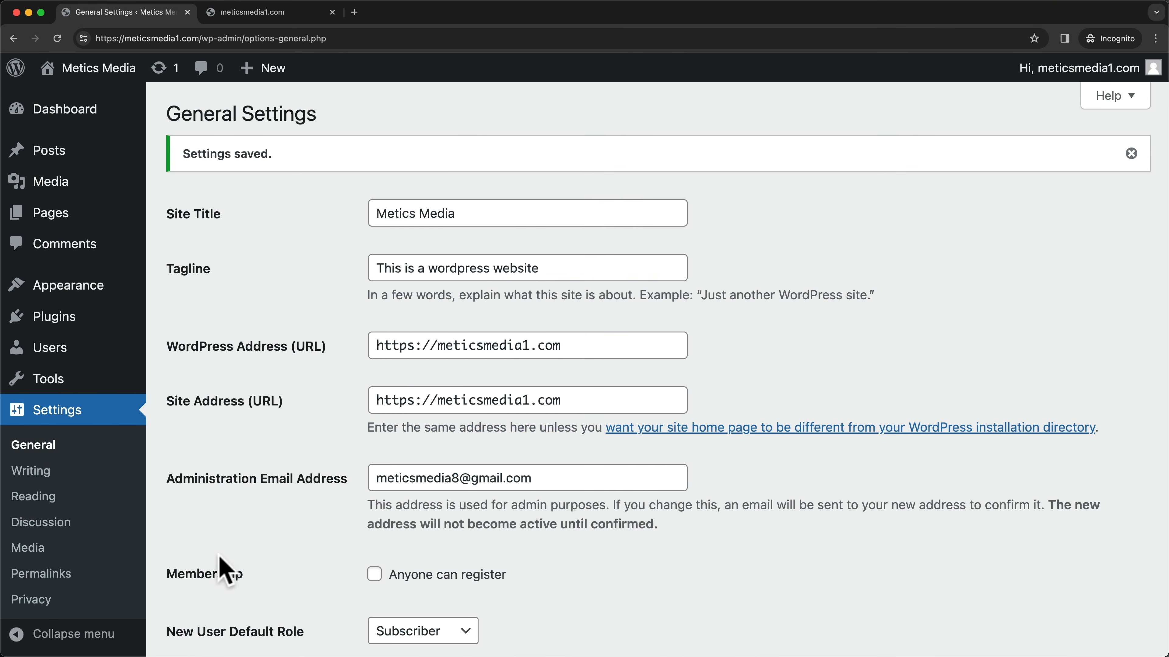
# - Reload the front-page tab to check the new title, then close it
pyautogui.click(283, 17)
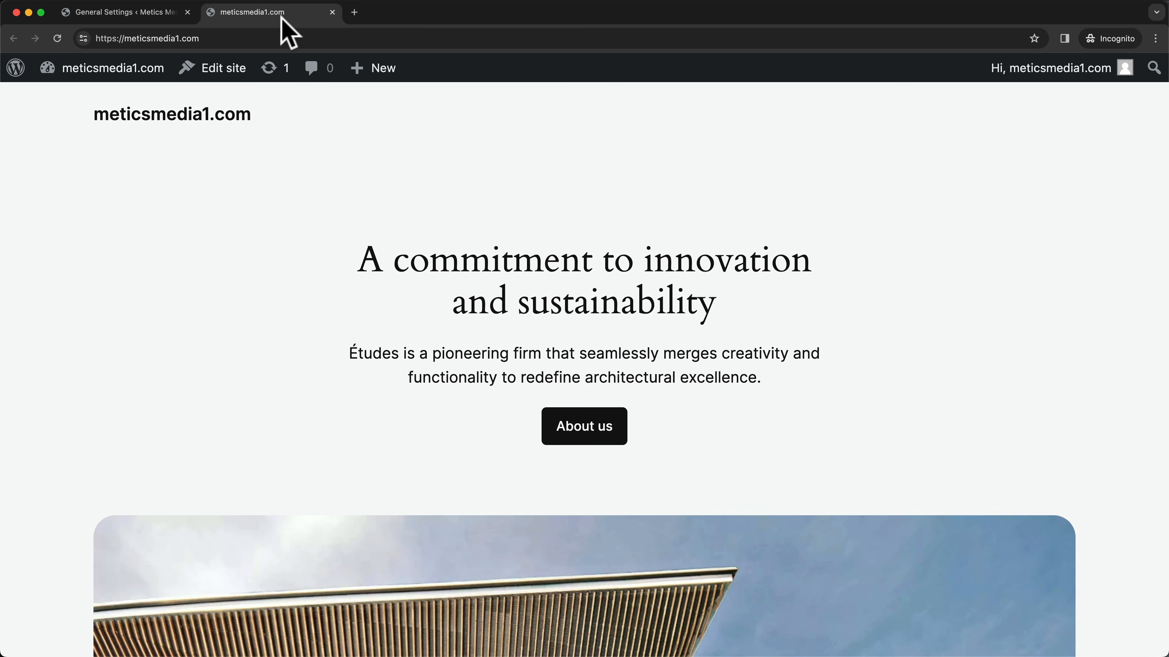
pyautogui.click(56, 39)
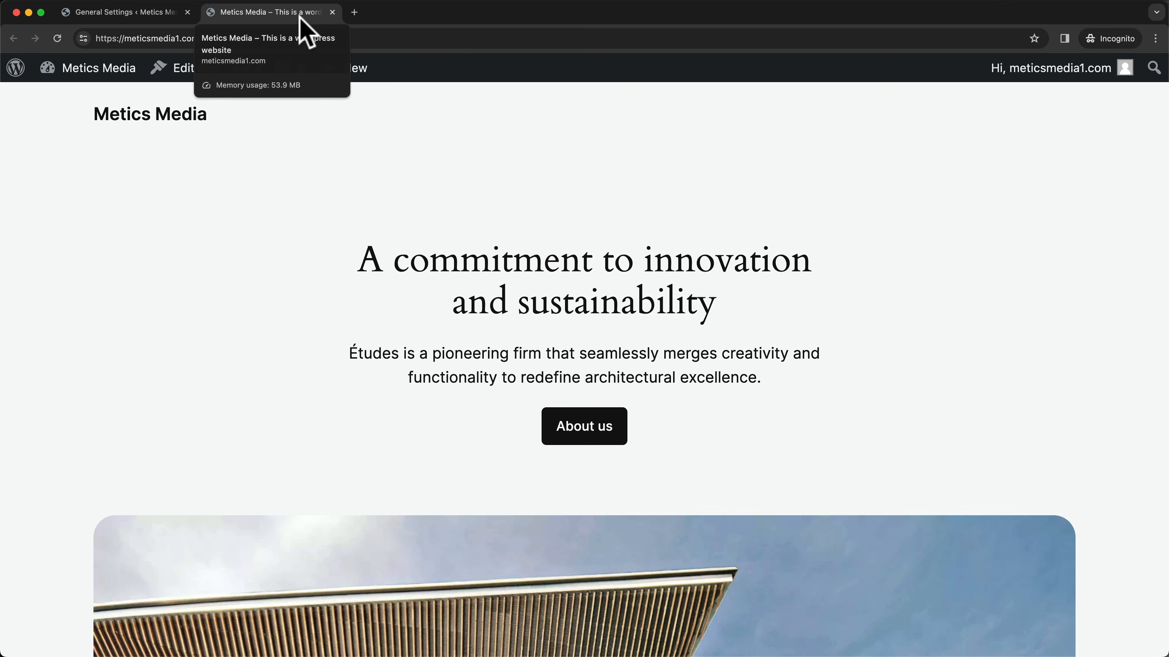
pyautogui.click(332, 12)
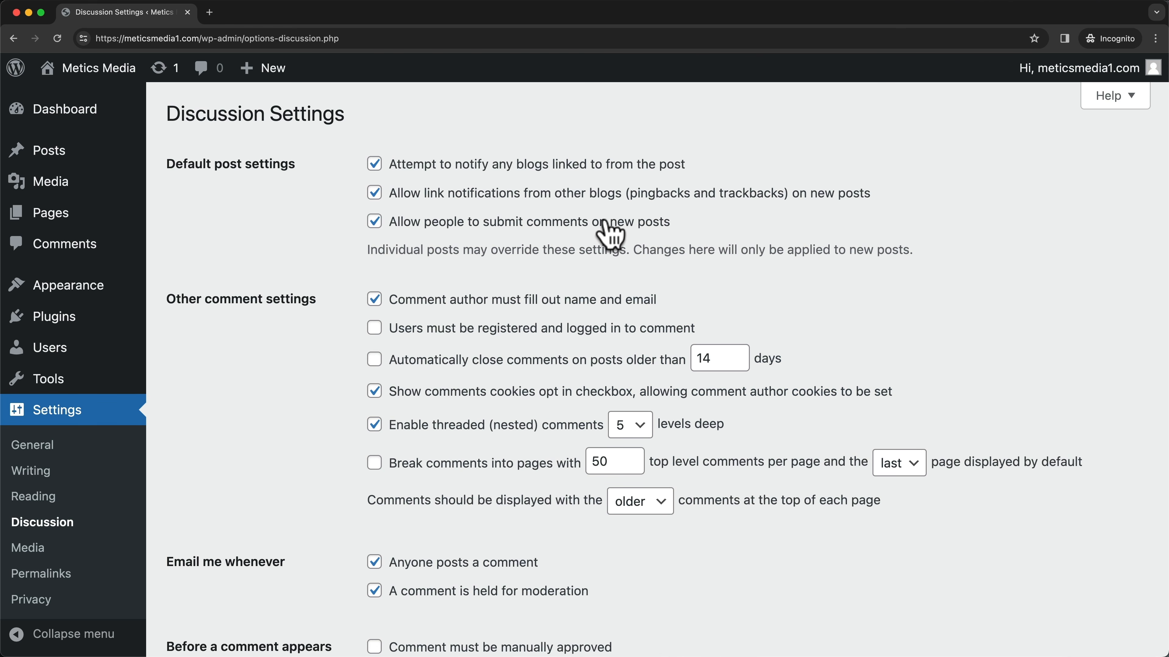
# - Untick 'Allow people to submit comments on new posts' and save the Discussion settings
pyautogui.click(373, 225)
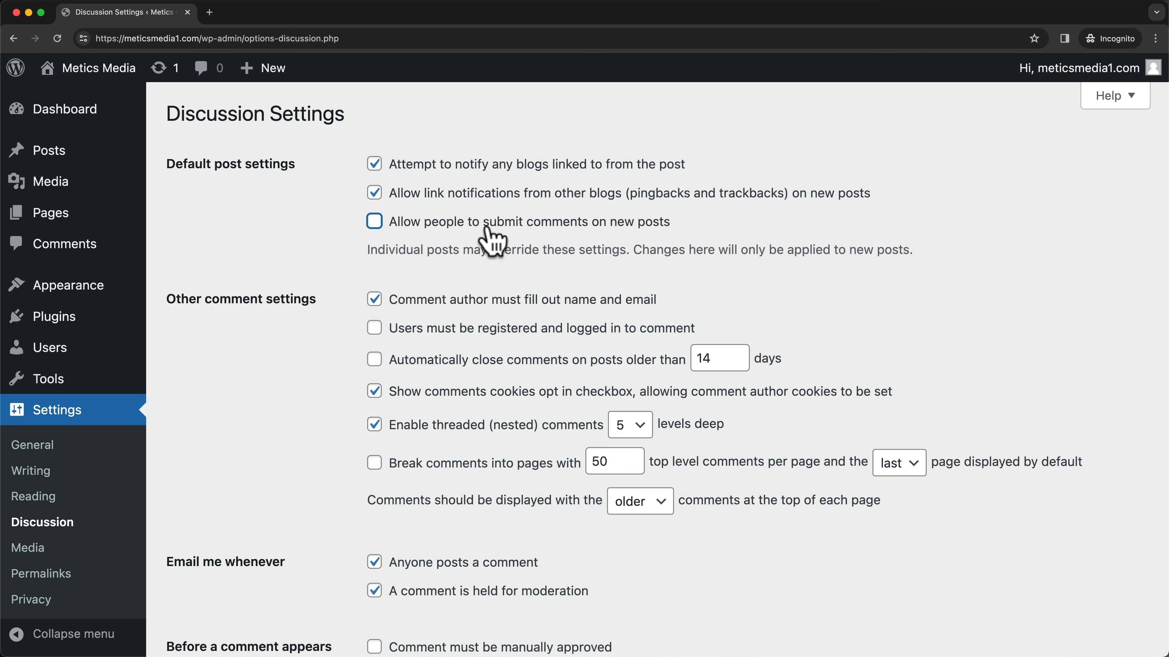
pyautogui.click(296, 222)
pyautogui.scroll(-20, 327, 267)
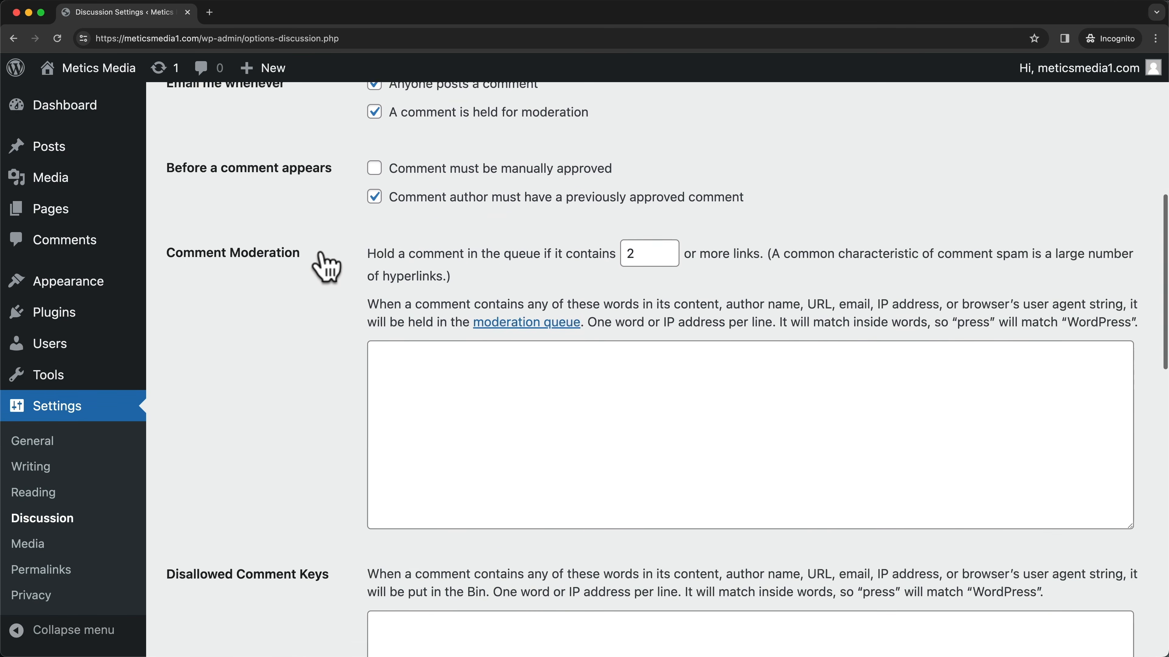
pyautogui.scroll(-10, 327, 267)
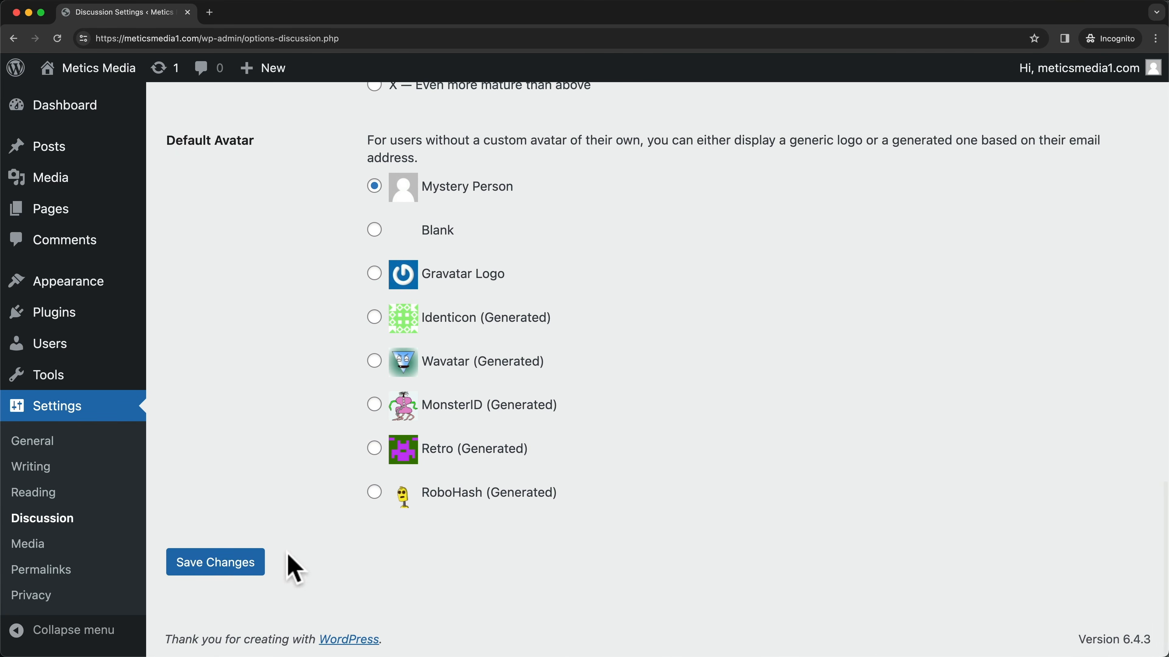
pyautogui.click(213, 566)
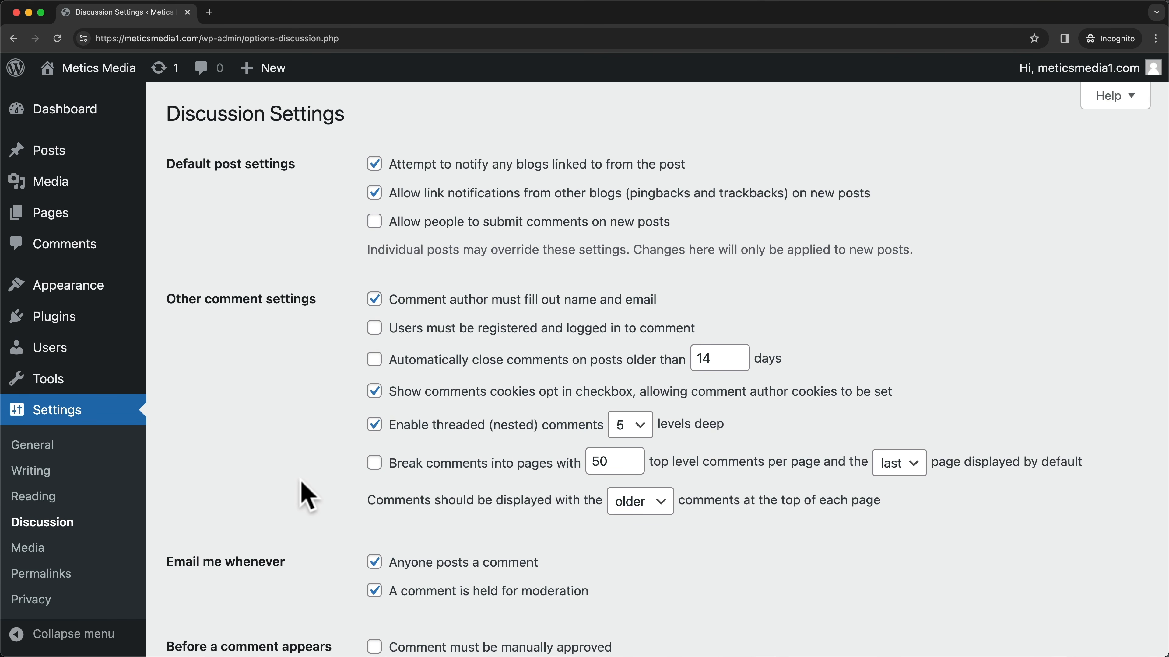
# - Set permalinks to the Post name /%postname% structure, save, and return to the Dashboard
pyautogui.click(42, 574)
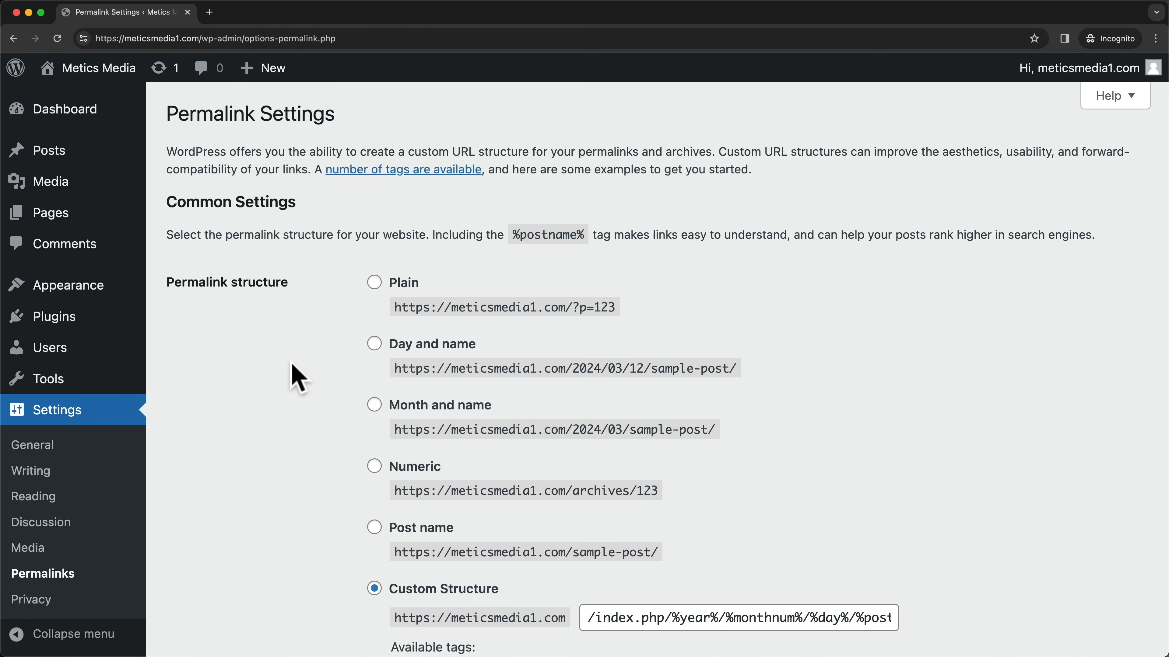
pyautogui.scroll(-4, 292, 373)
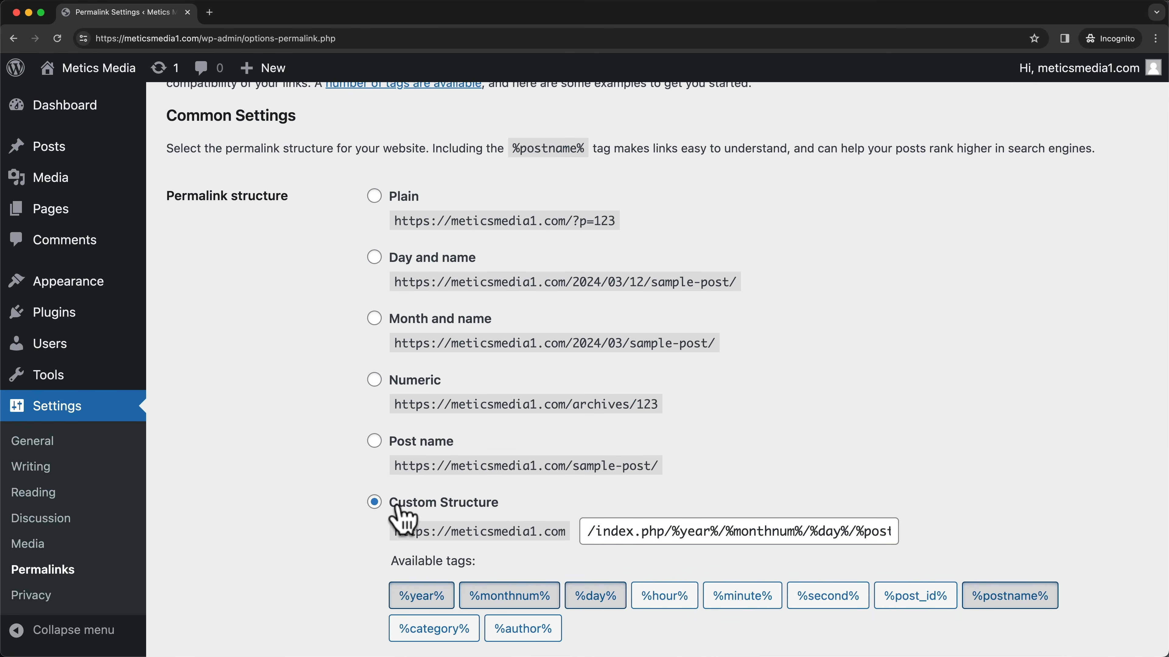
pyautogui.moveTo(589, 531); pyautogui.dragTo(853, 553)
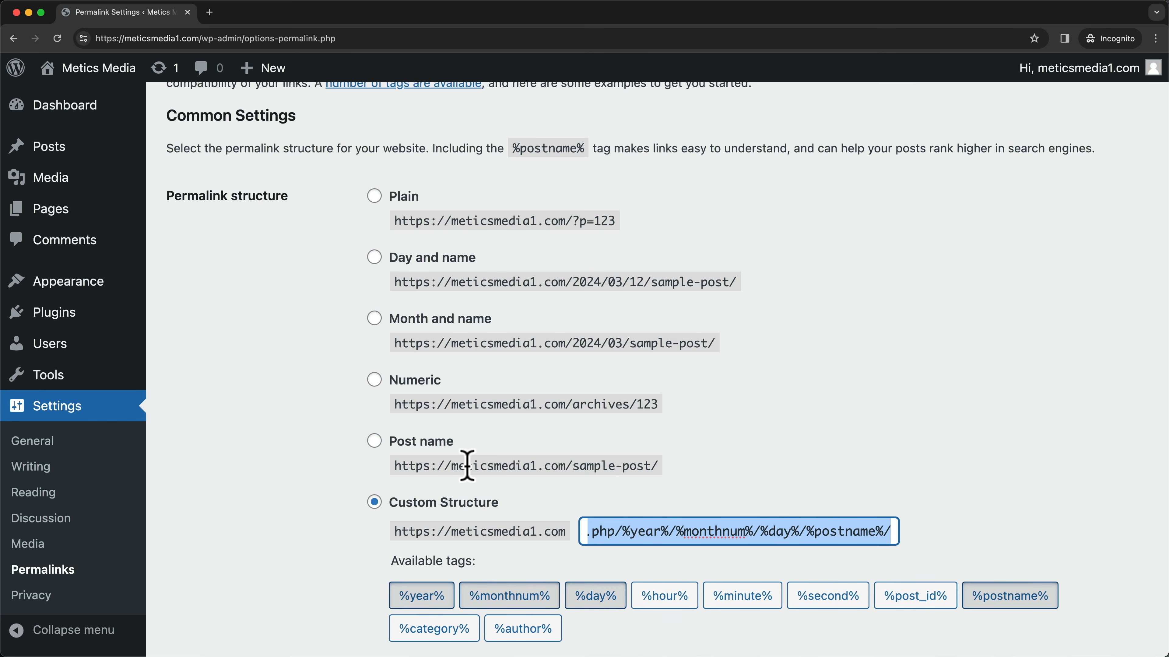
pyautogui.moveTo(454, 466); pyautogui.dragTo(651, 465)
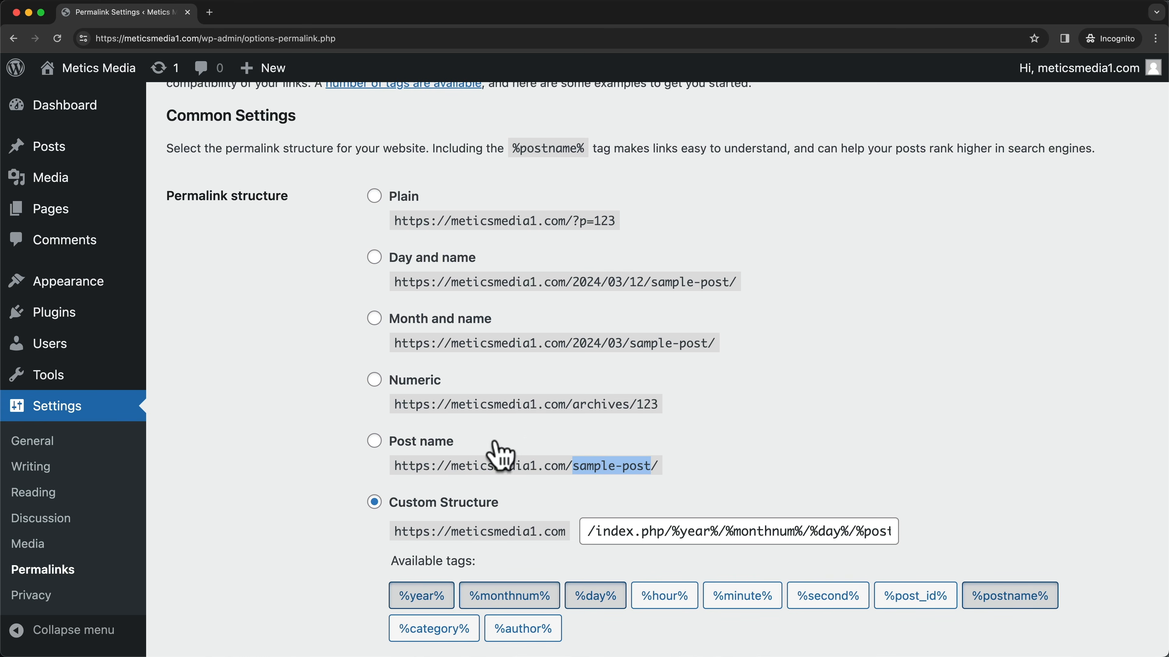
pyautogui.click(373, 442)
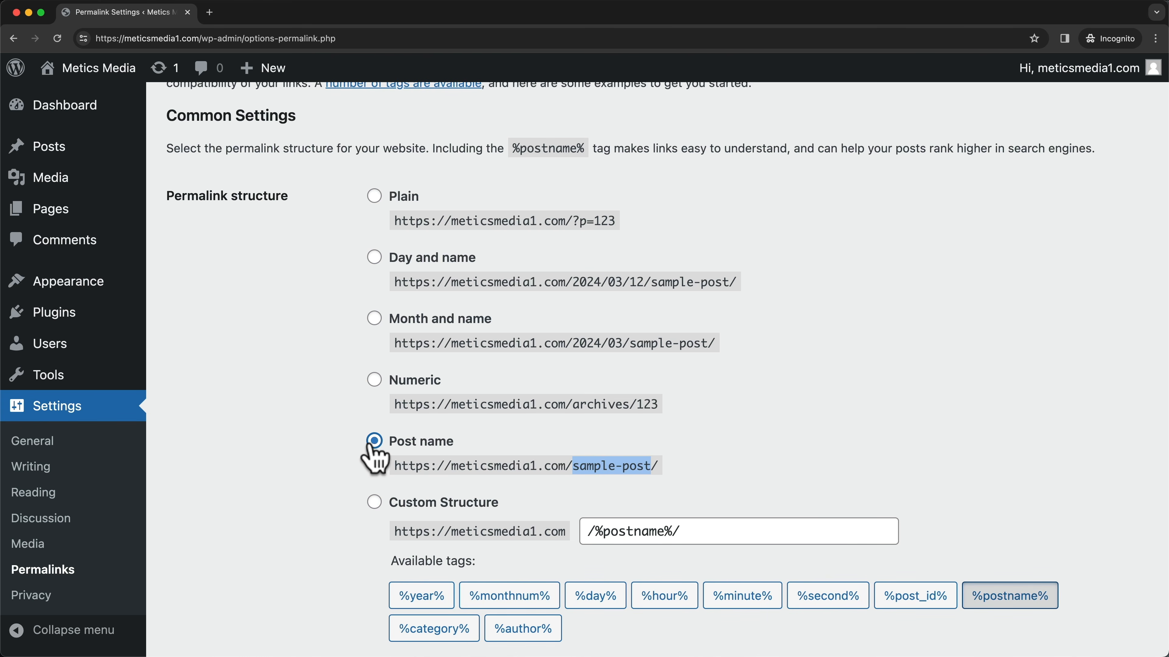
pyautogui.click(678, 530)
pyautogui.moveTo(676, 530); pyautogui.dragTo(699, 530)
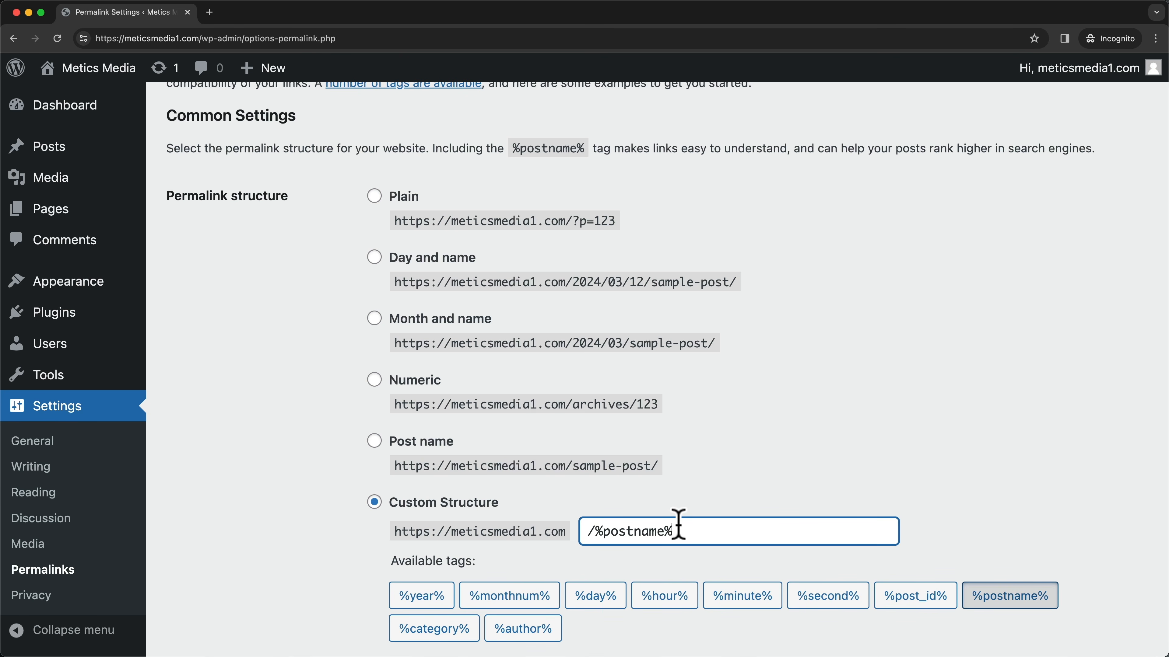
pyautogui.scroll(-7, 332, 481)
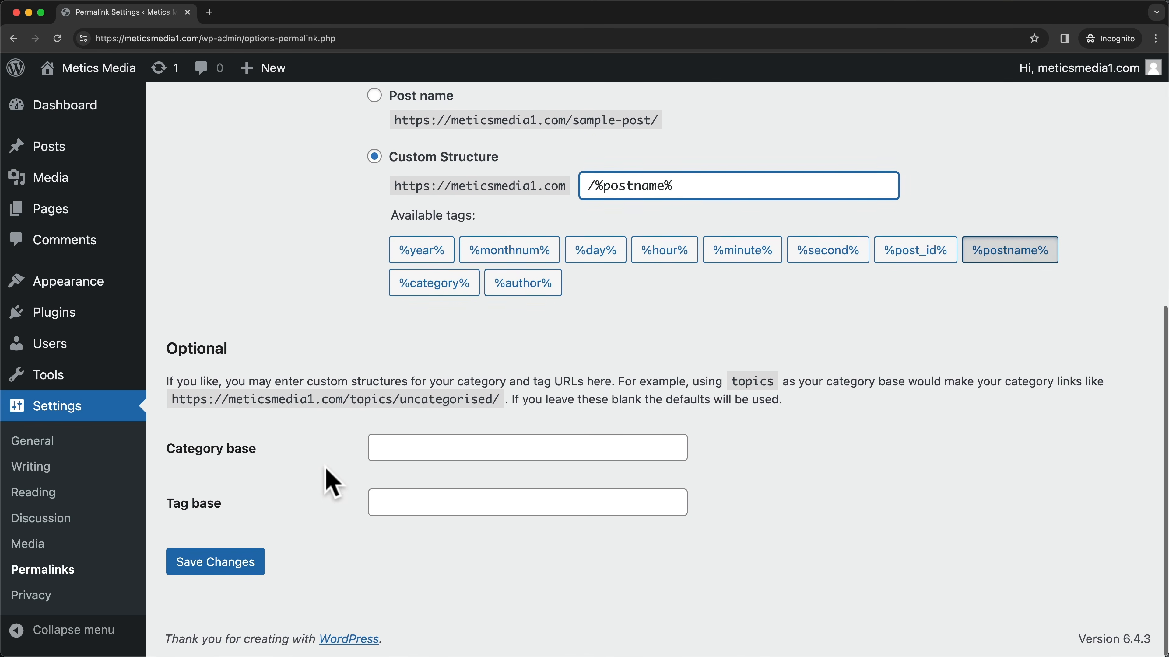
pyautogui.click(232, 573)
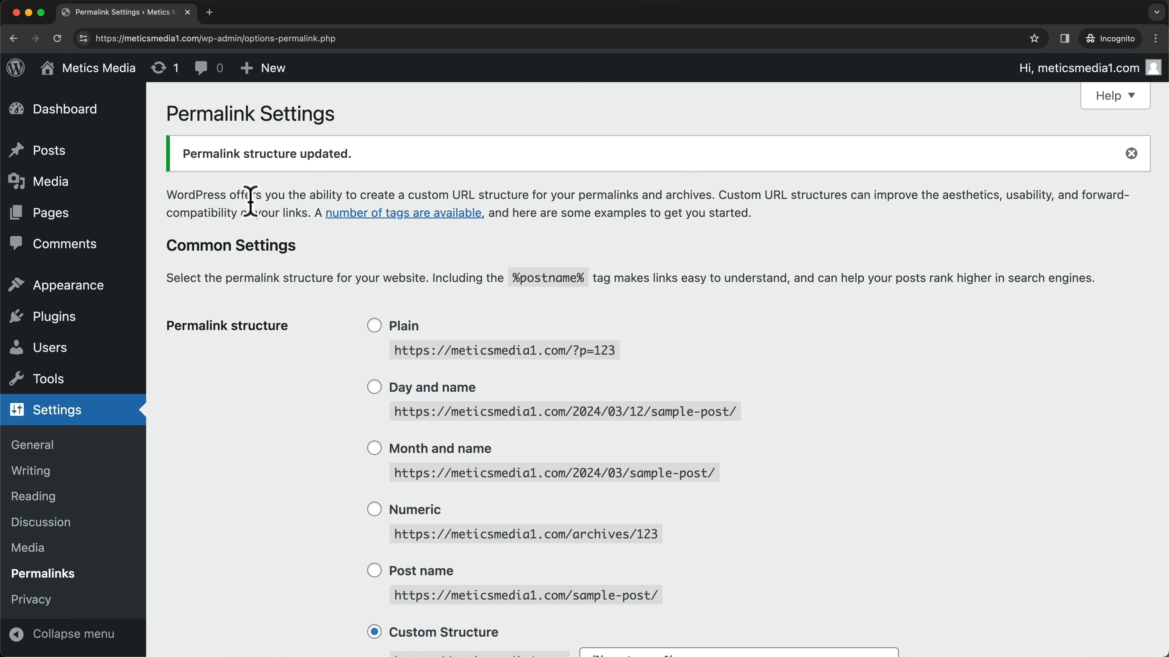
pyautogui.click(105, 120)
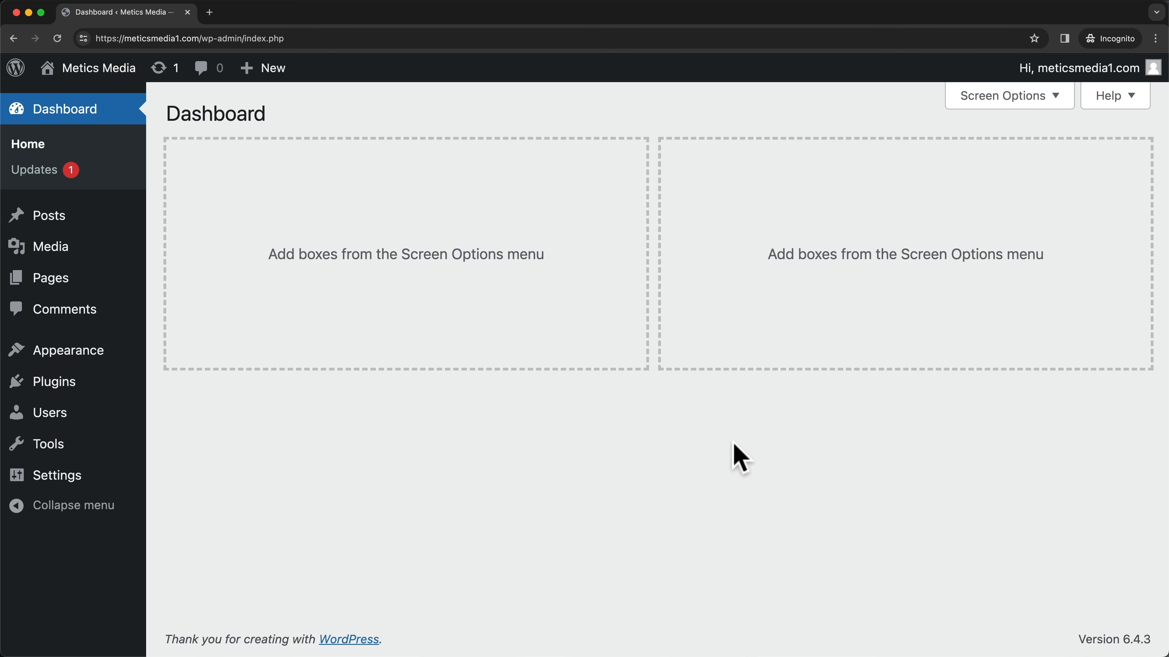
# - Find Astra in the theme directory, install and activate it, and dismiss its welcome banner
pyautogui.click(99, 361)
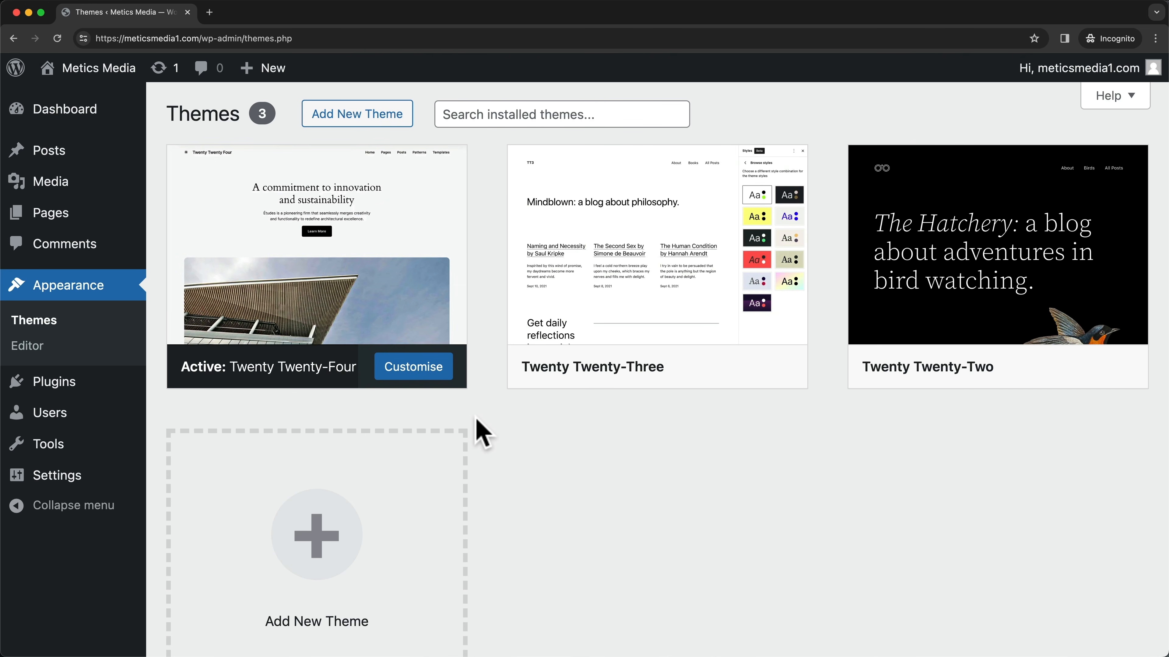
pyautogui.click(370, 122)
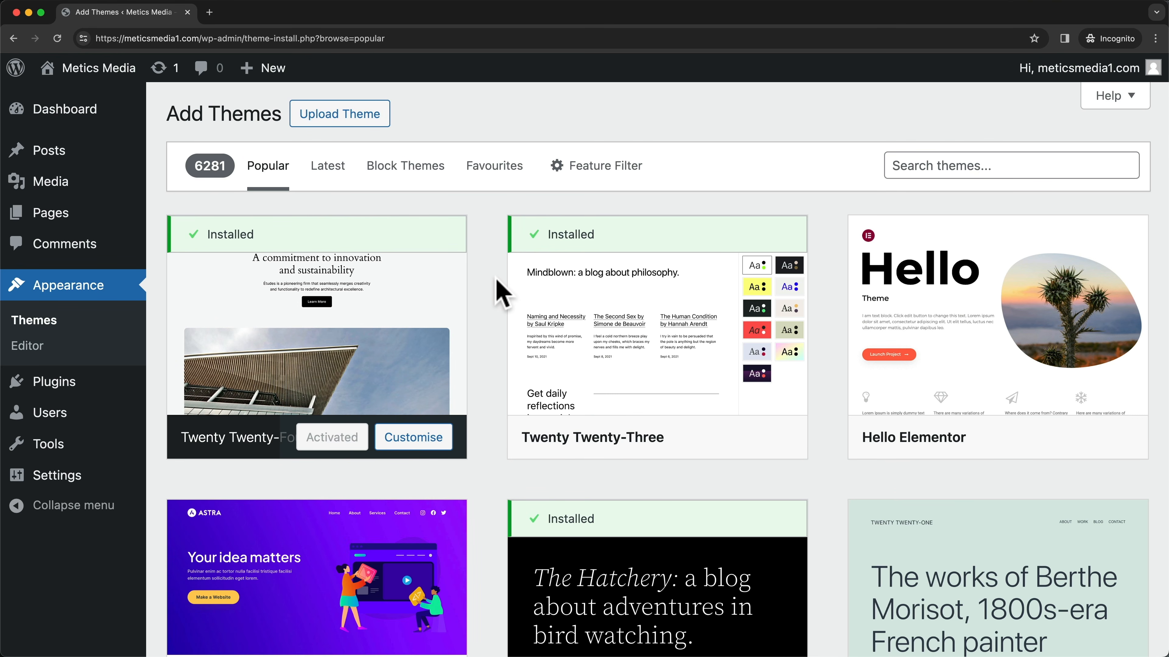
pyautogui.scroll(-5, 502, 292)
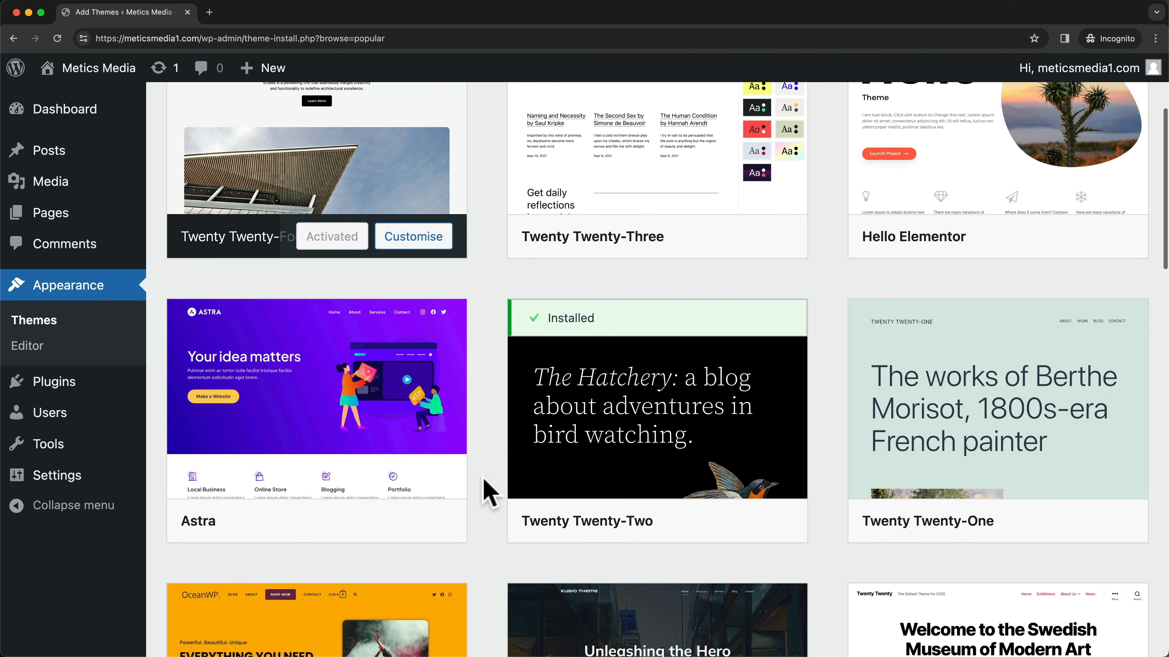
pyautogui.scroll(5, 485, 483)
pyautogui.click(920, 171)
pyautogui.write('astra')
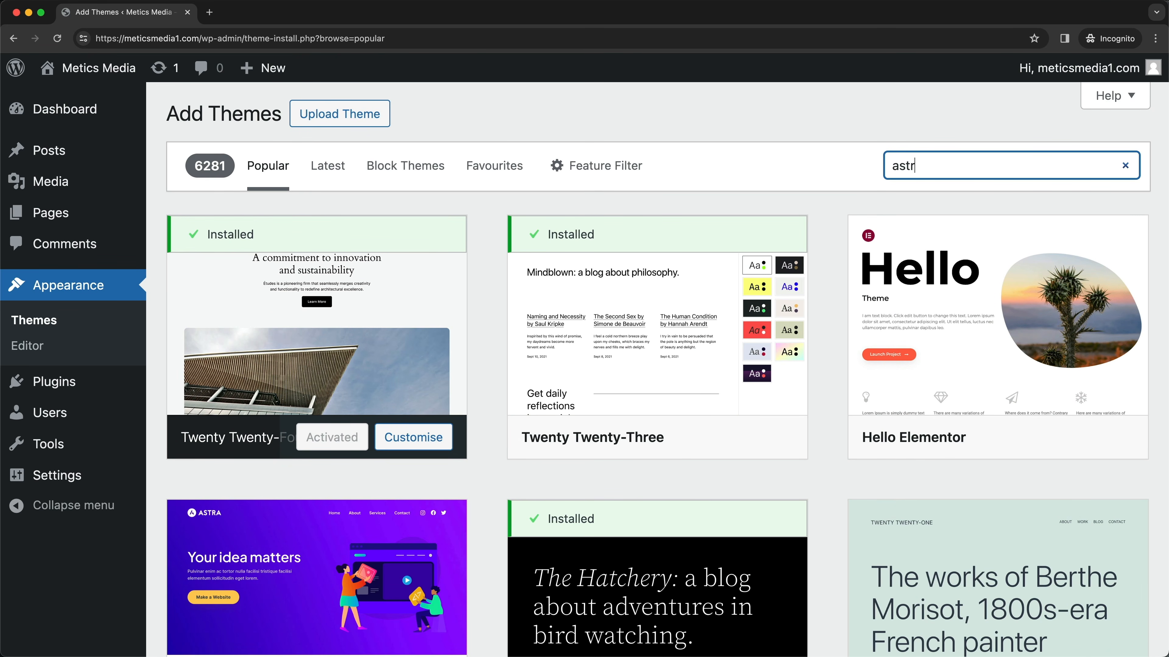
pyautogui.scroll(-1, 814, 287)
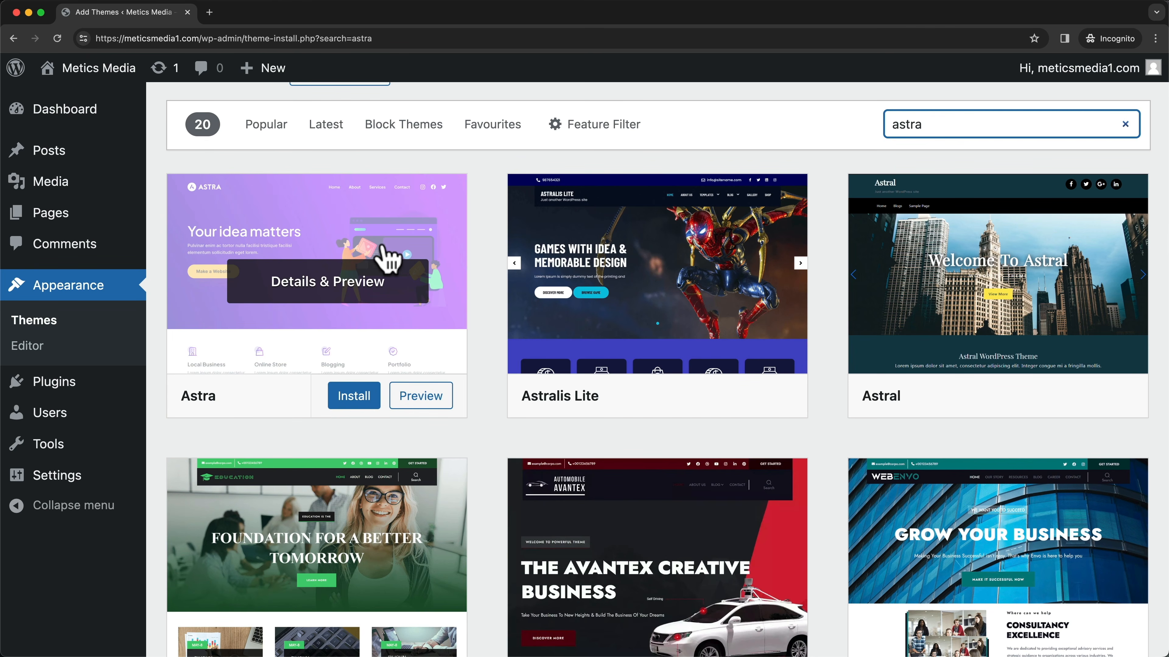
pyautogui.click(357, 398)
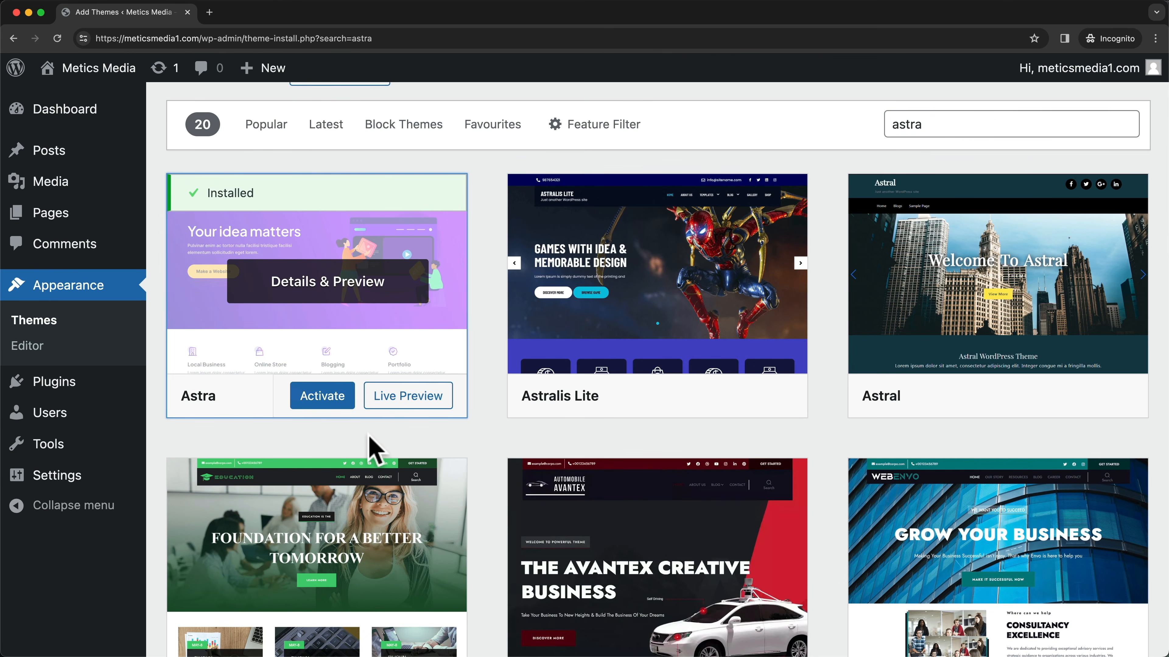
pyautogui.click(330, 398)
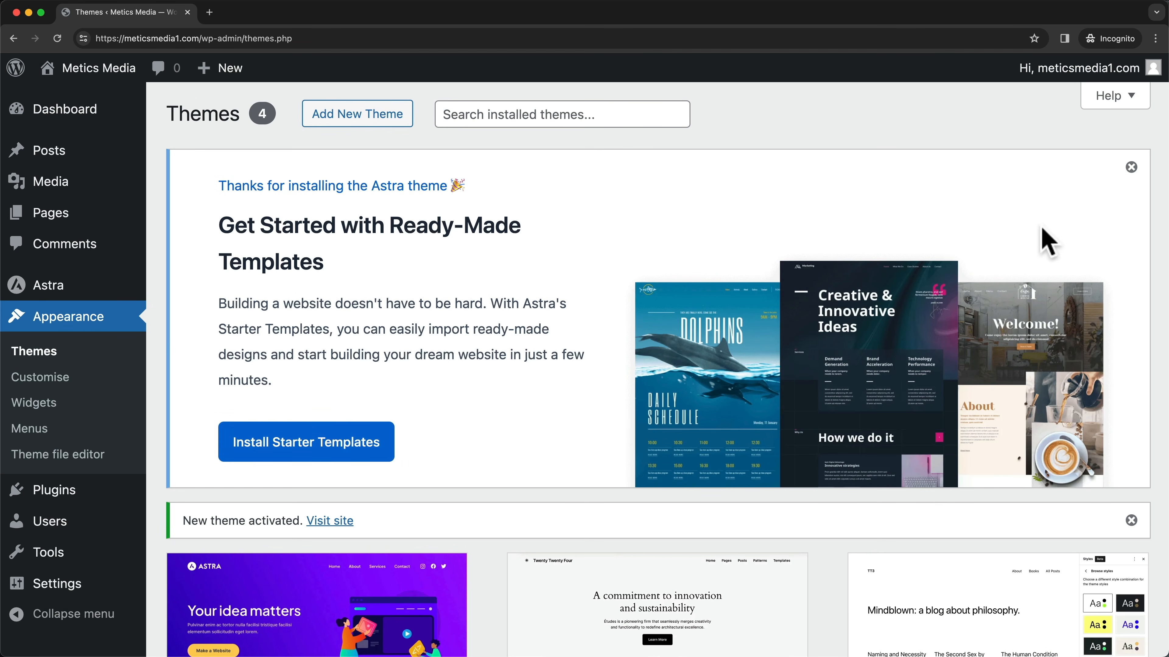
pyautogui.click(1131, 168)
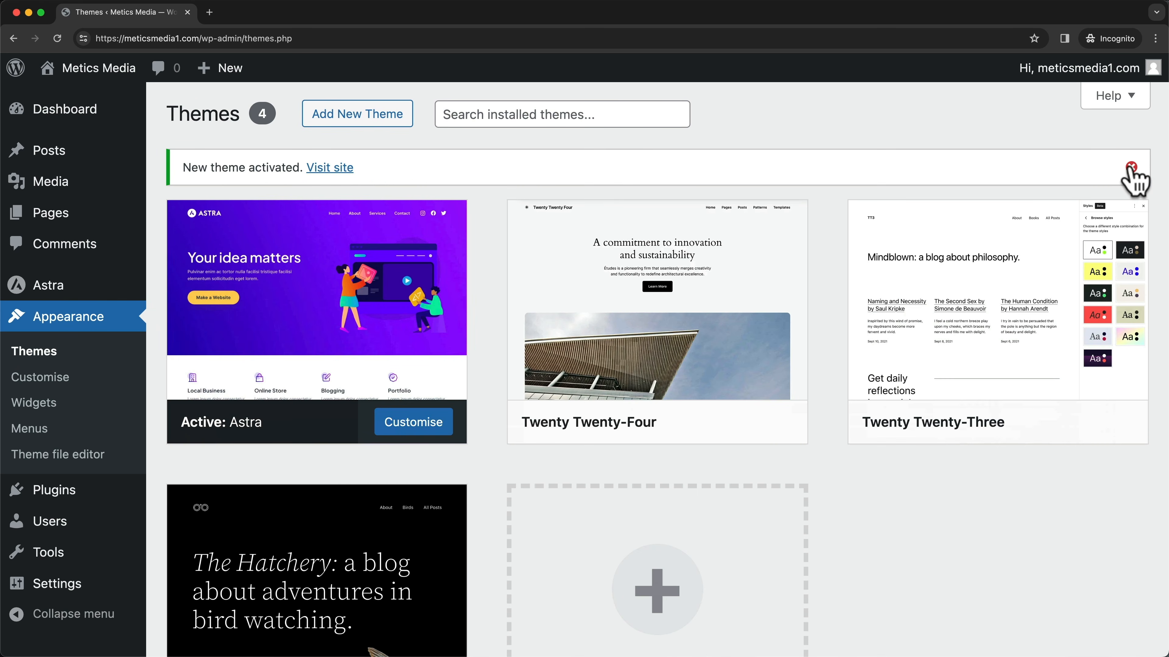
# - Delete the Twenty Twenty-Four and Twenty Twenty-Three themes from their theme details
pyautogui.click(1131, 168)
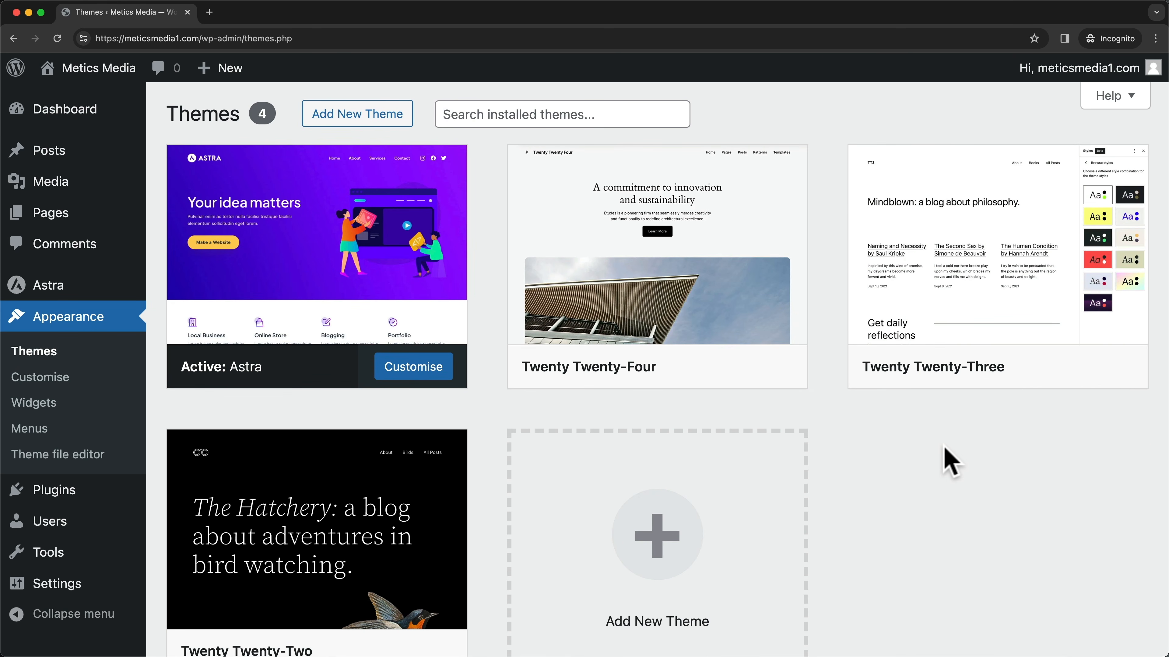
pyautogui.scroll(-1, 916, 437)
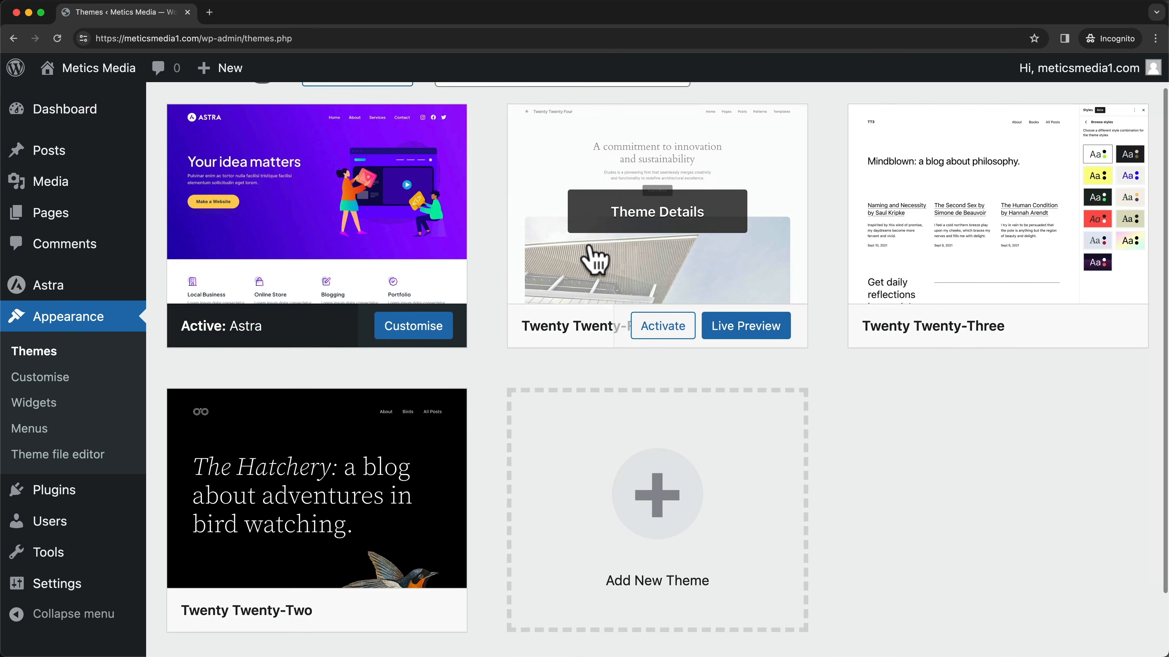
pyautogui.scroll(1, 619, 250)
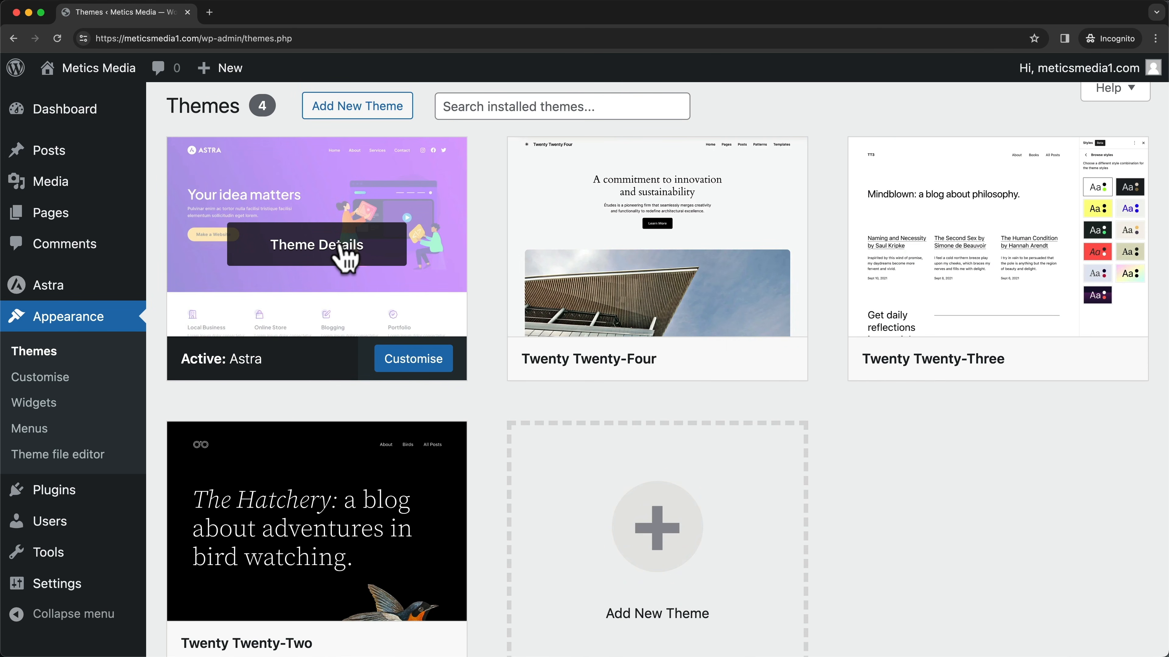
pyautogui.moveTo(644, 345)
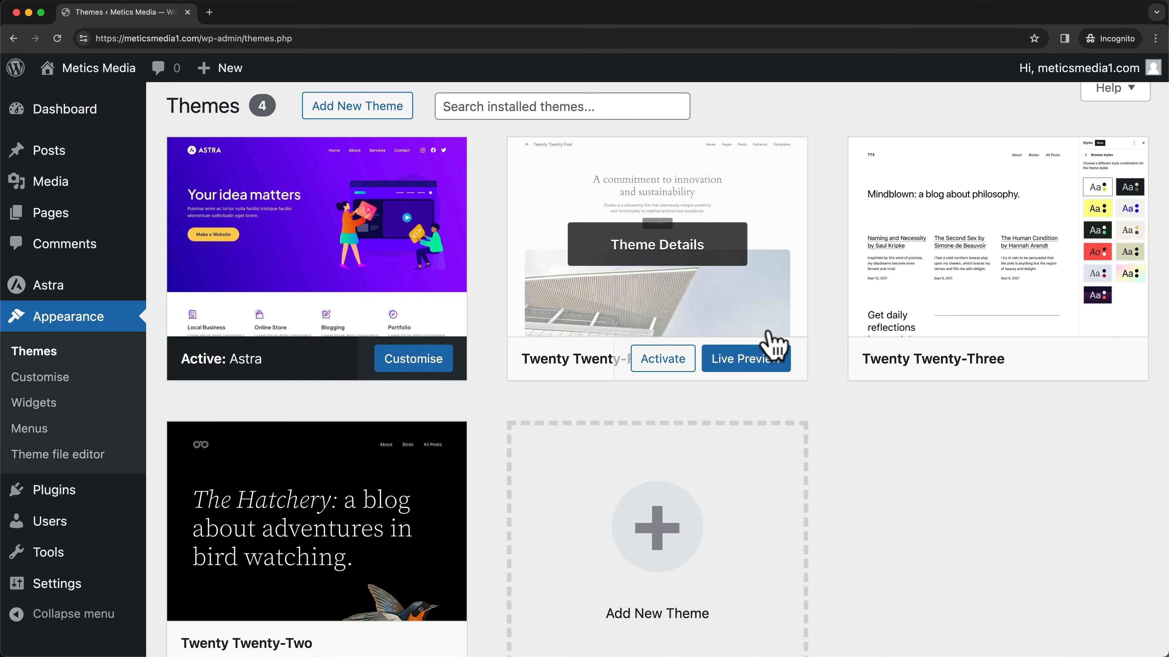
pyautogui.click(702, 256)
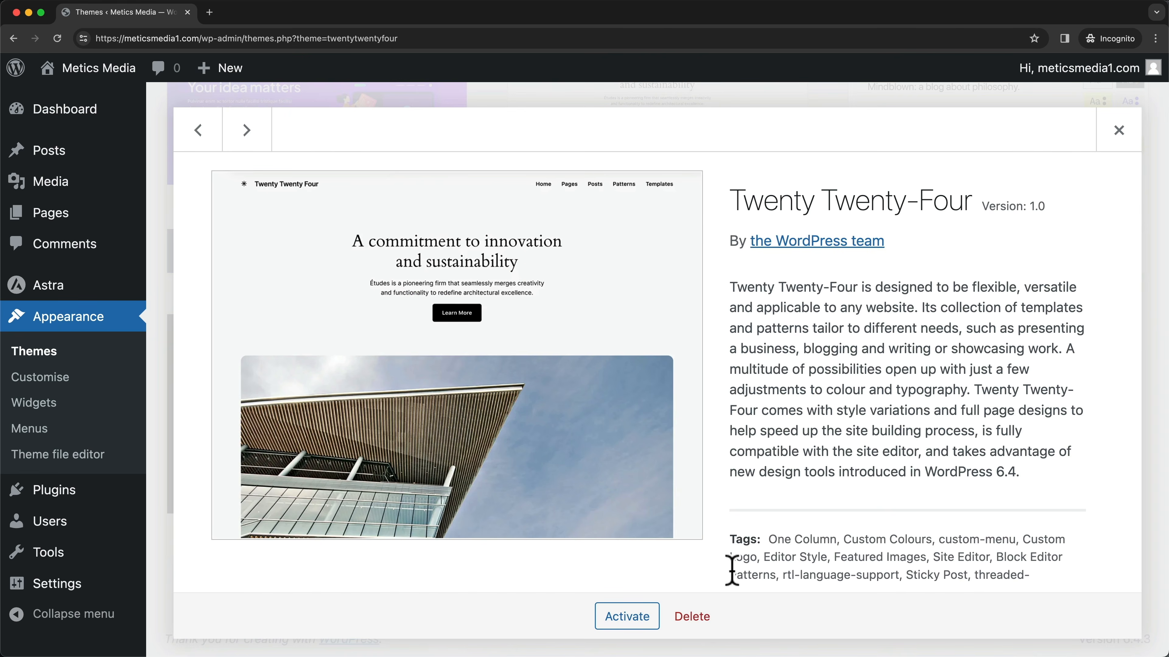
pyautogui.click(704, 618)
pyautogui.click(689, 137)
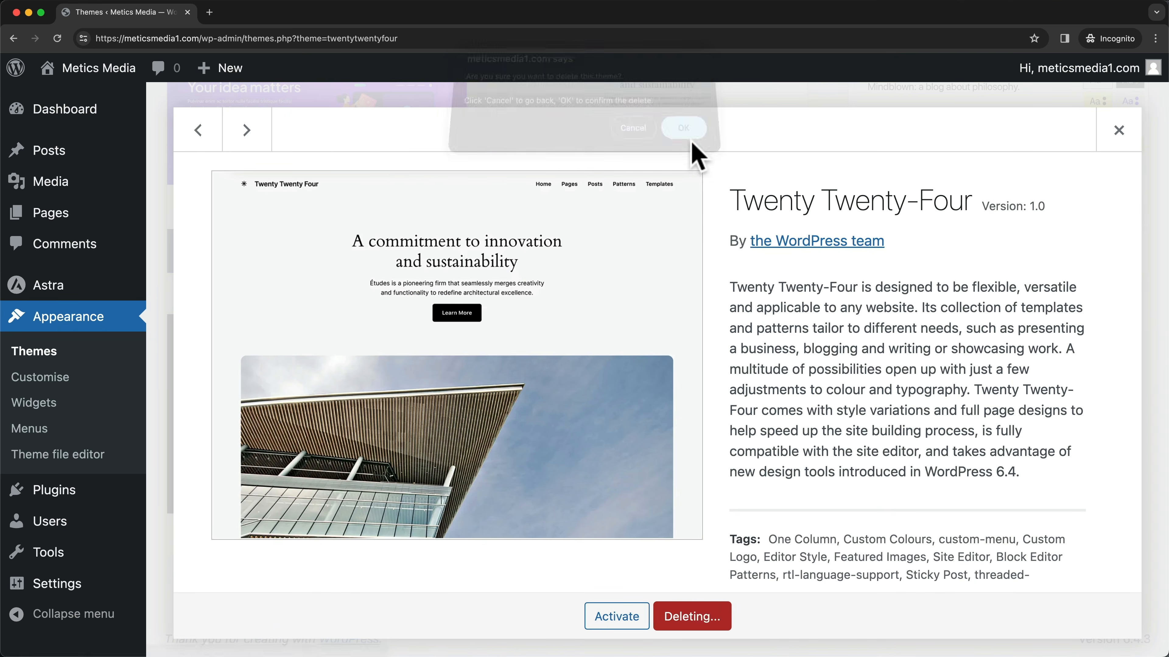
pyautogui.click(736, 196)
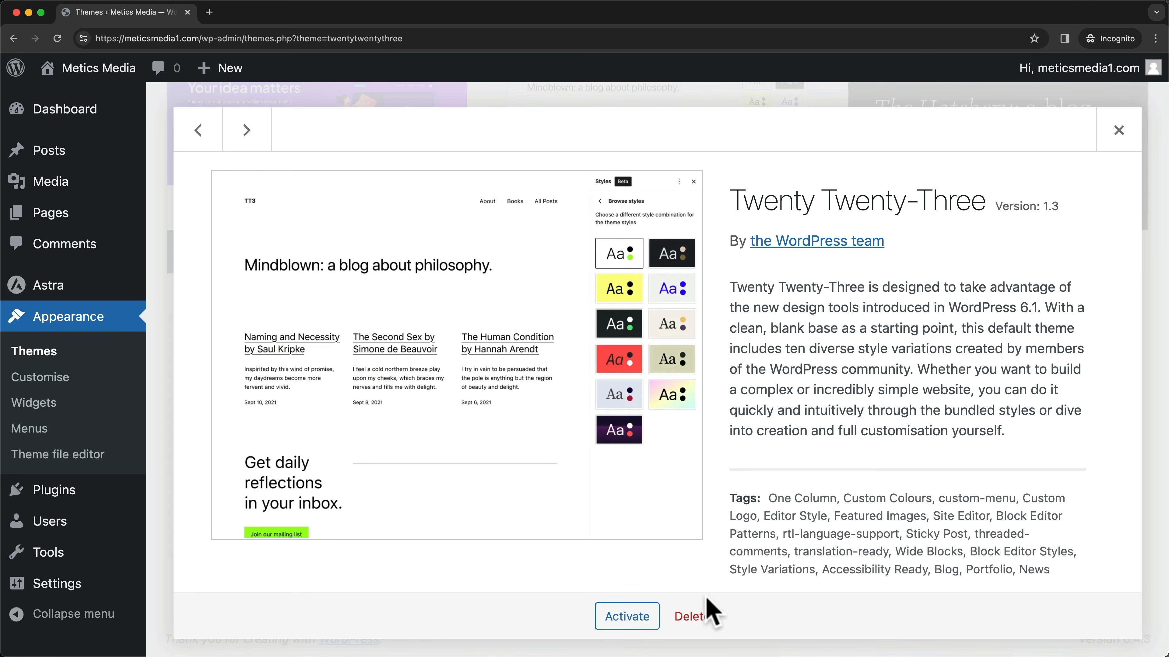
pyautogui.click(702, 617)
pyautogui.click(688, 139)
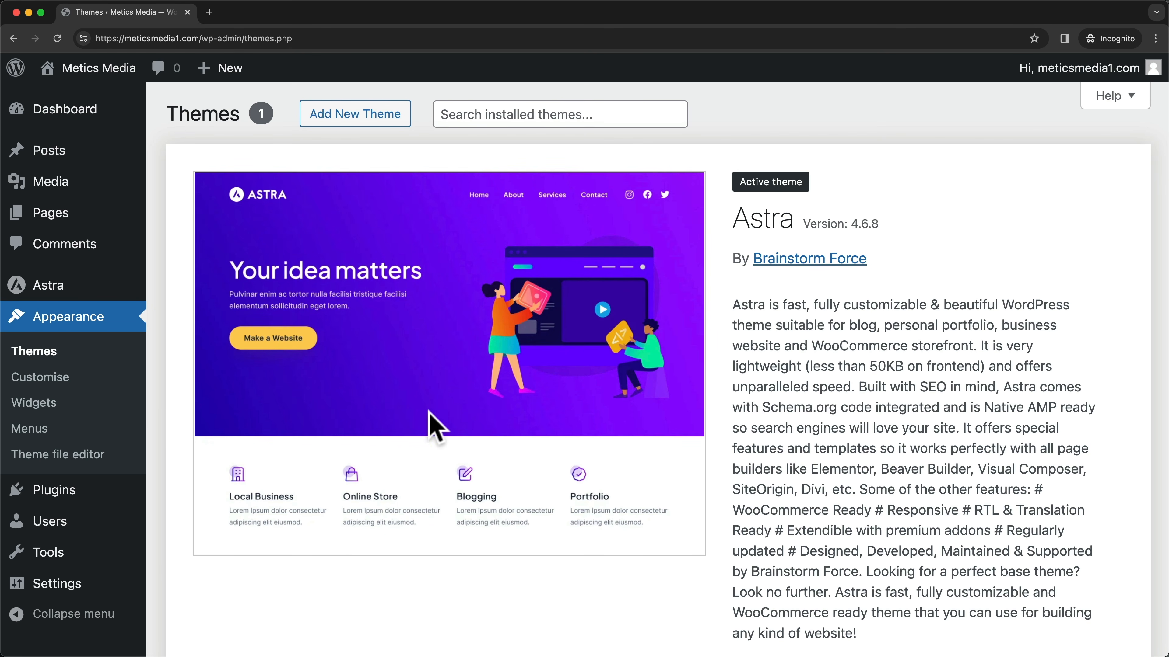
# - Search the plugin directory for Starter Templates, then install and activate it
pyautogui.click(75, 494)
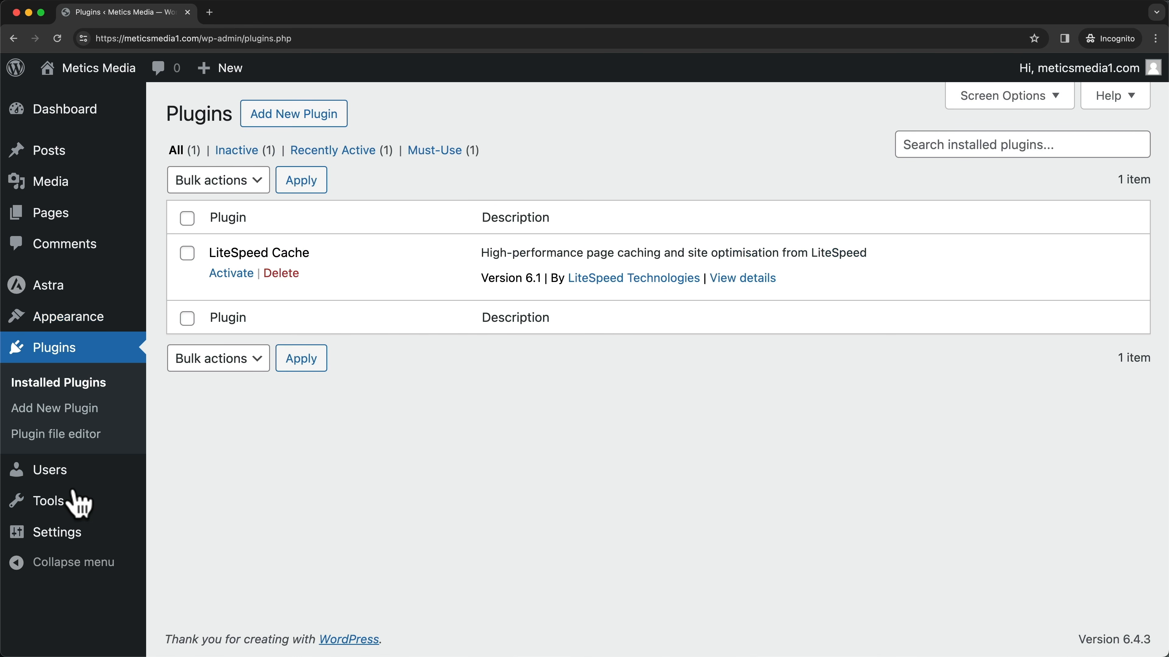
pyautogui.click(317, 115)
pyautogui.click(908, 178)
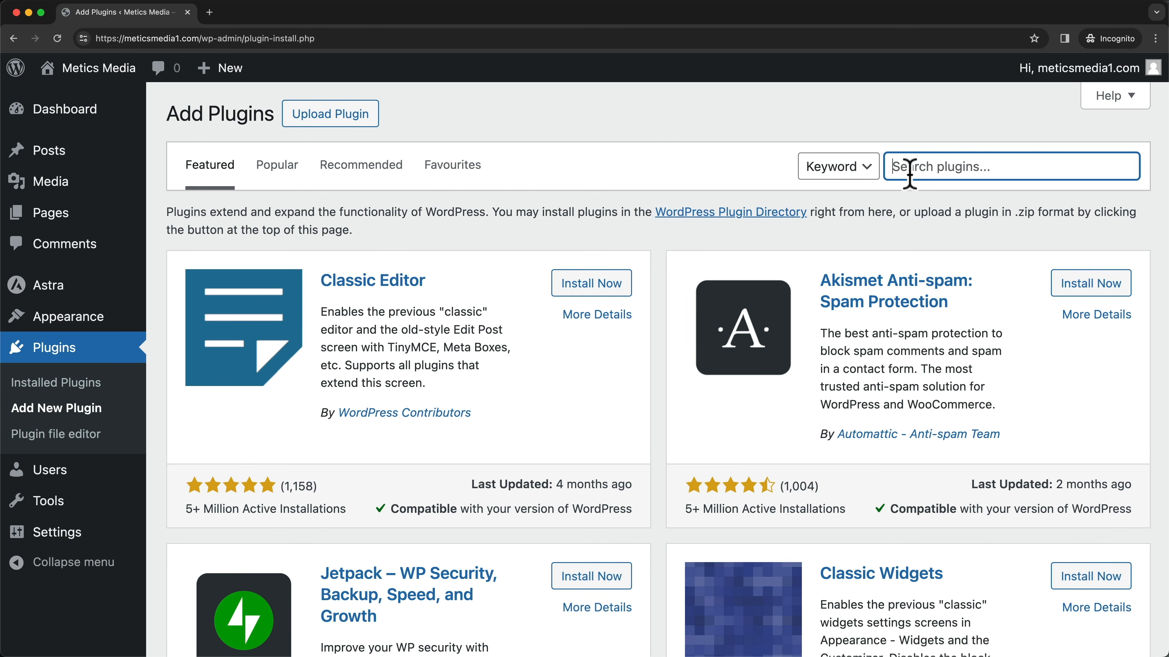
pyautogui.write('starter templates')
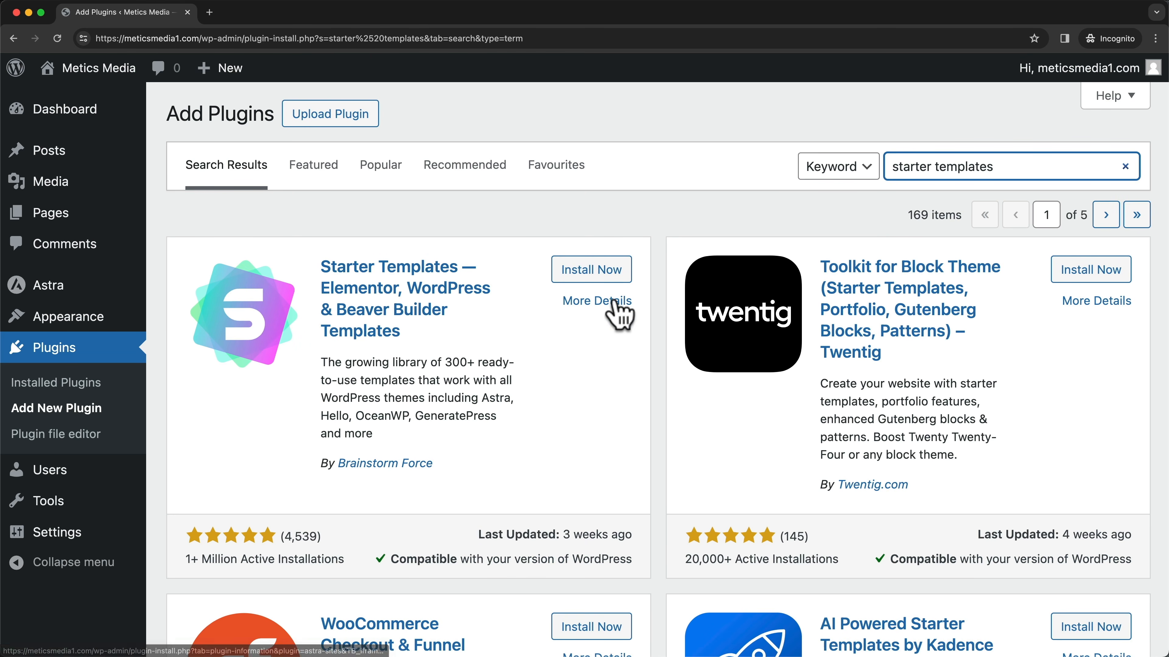
pyautogui.click(602, 275)
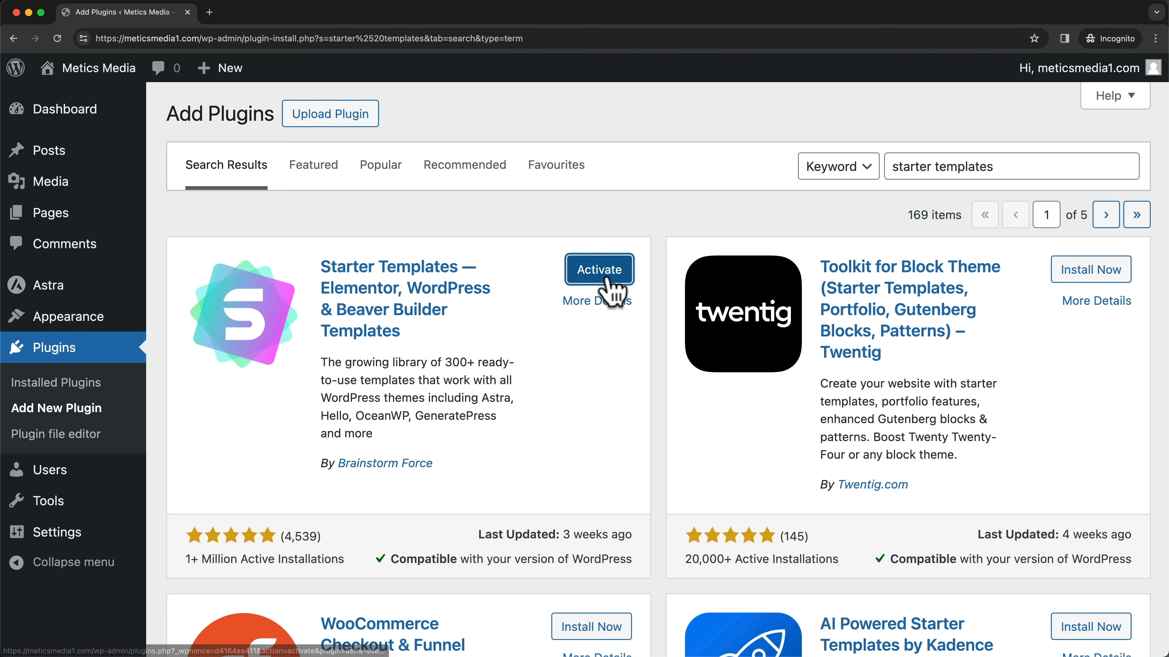
pyautogui.click(607, 279)
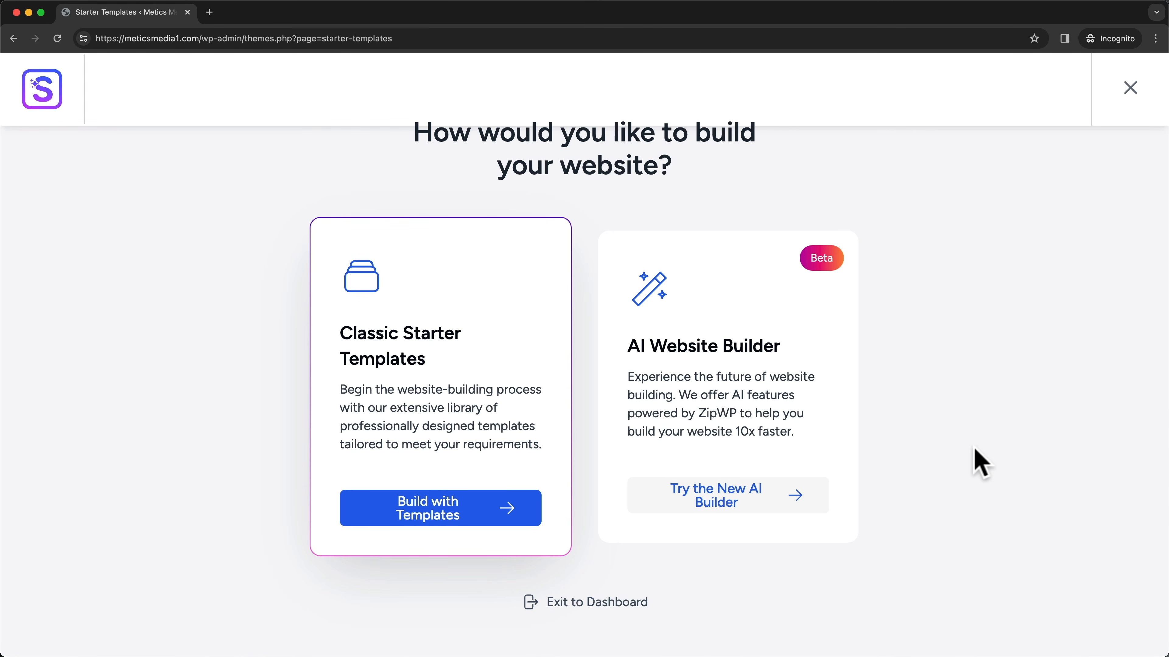
# - Exit to the Dashboard, open the Starter Templates library from Plugins, and choose Build with Templates
pyautogui.click(1127, 89)
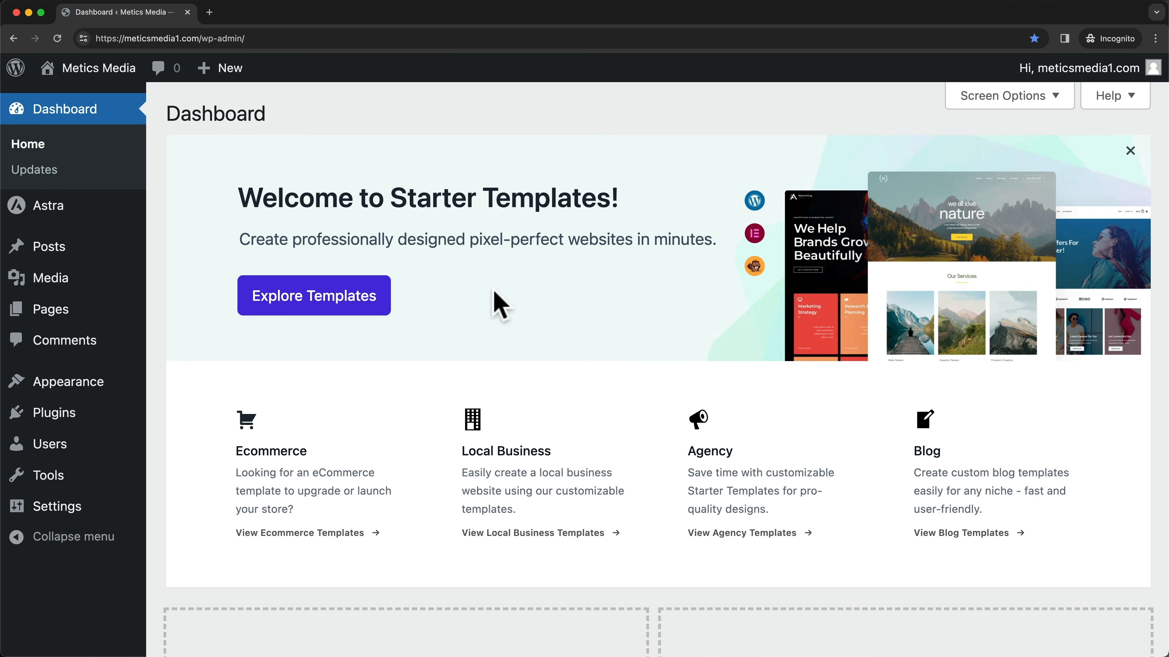
pyautogui.click(65, 419)
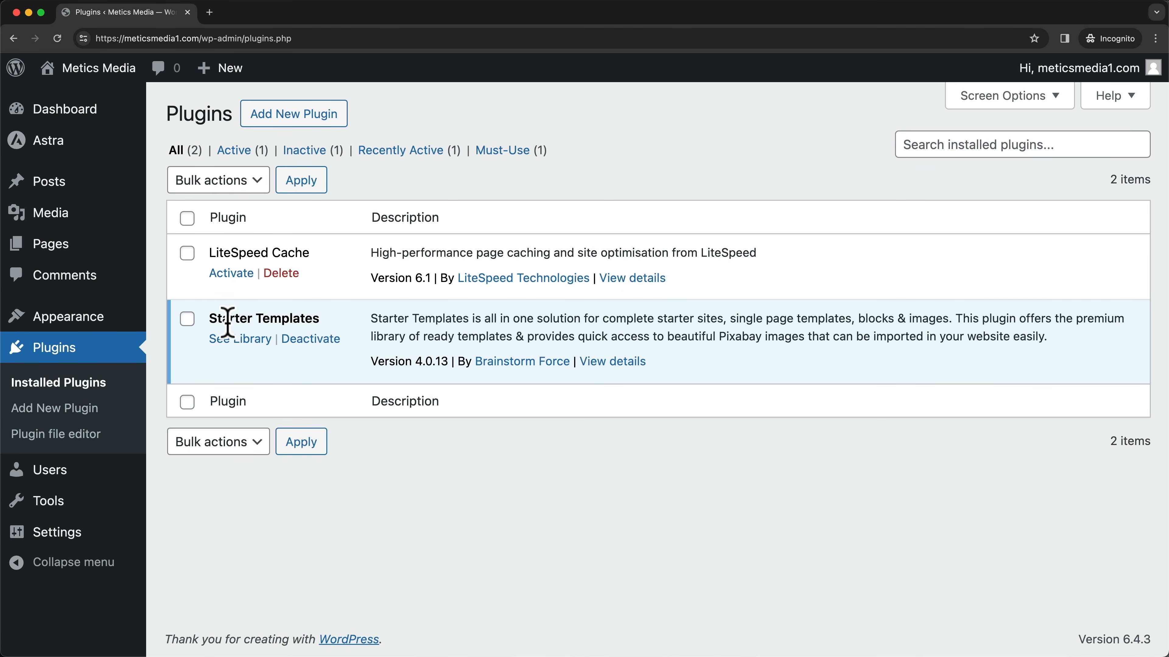
pyautogui.moveTo(210, 320); pyautogui.dragTo(321, 315)
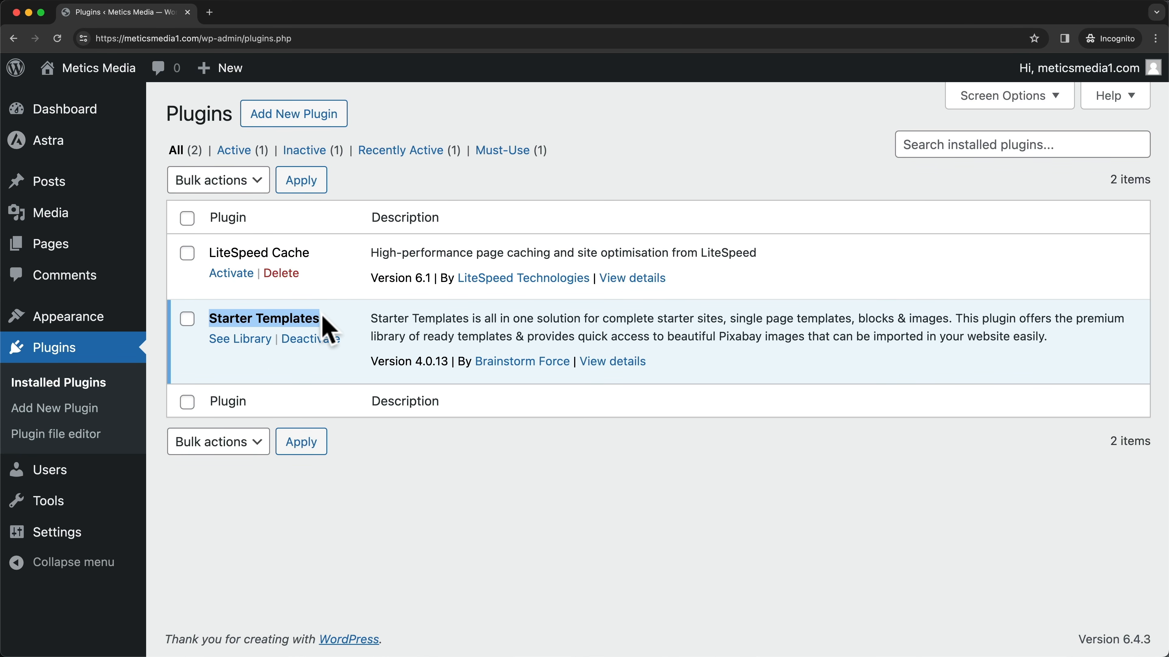
pyautogui.click(243, 341)
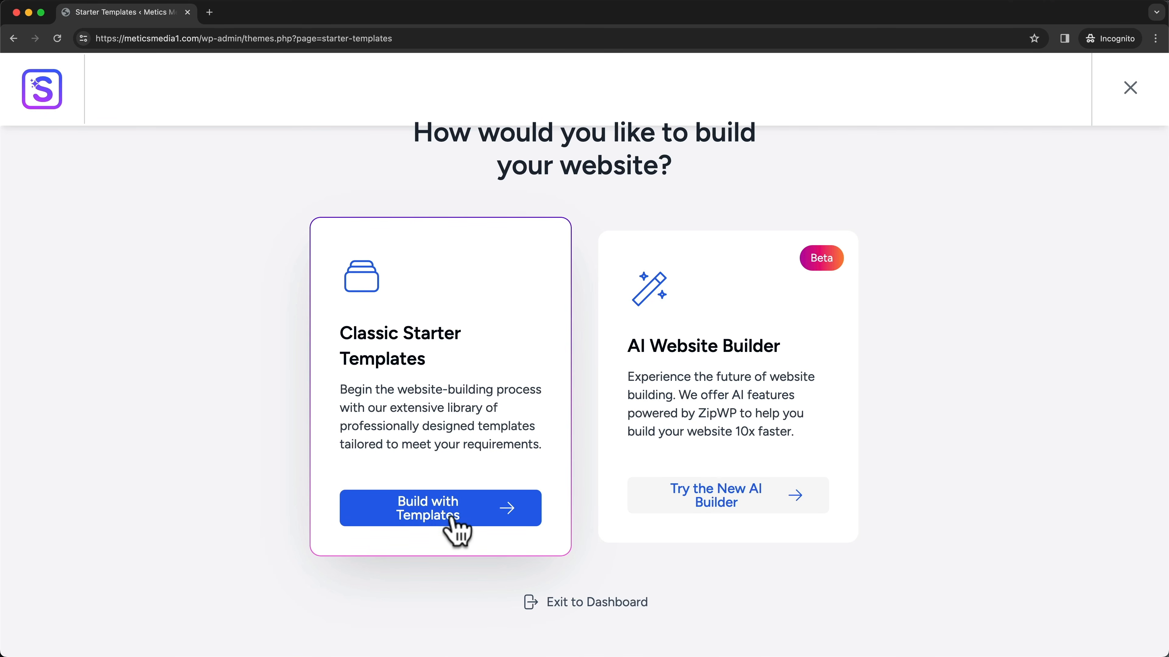
pyautogui.click(441, 525)
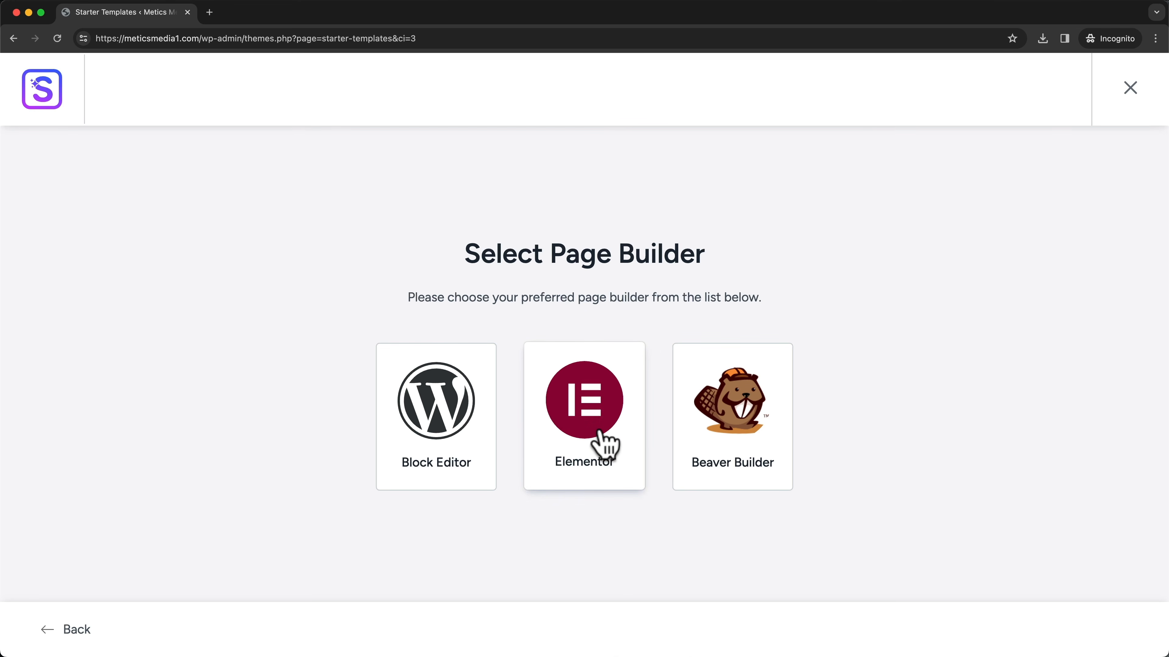
pyautogui.click(605, 464)
pyautogui.scroll(-4, 969, 305)
pyautogui.scroll(-4, 571, 392)
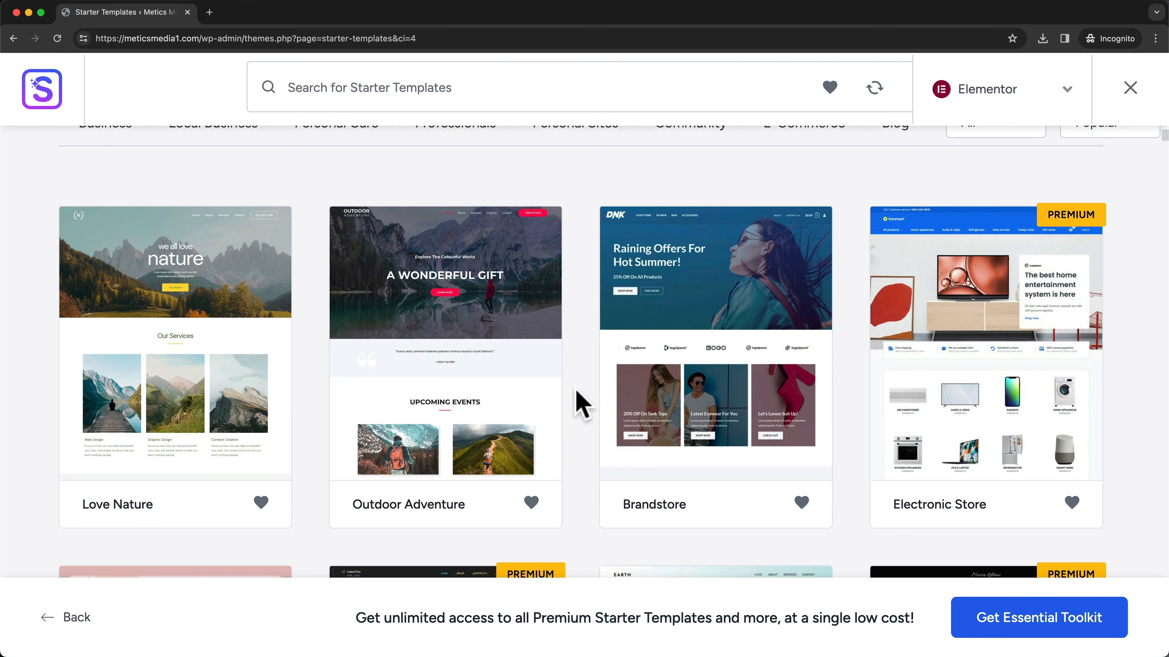
pyautogui.scroll(-1, 582, 405)
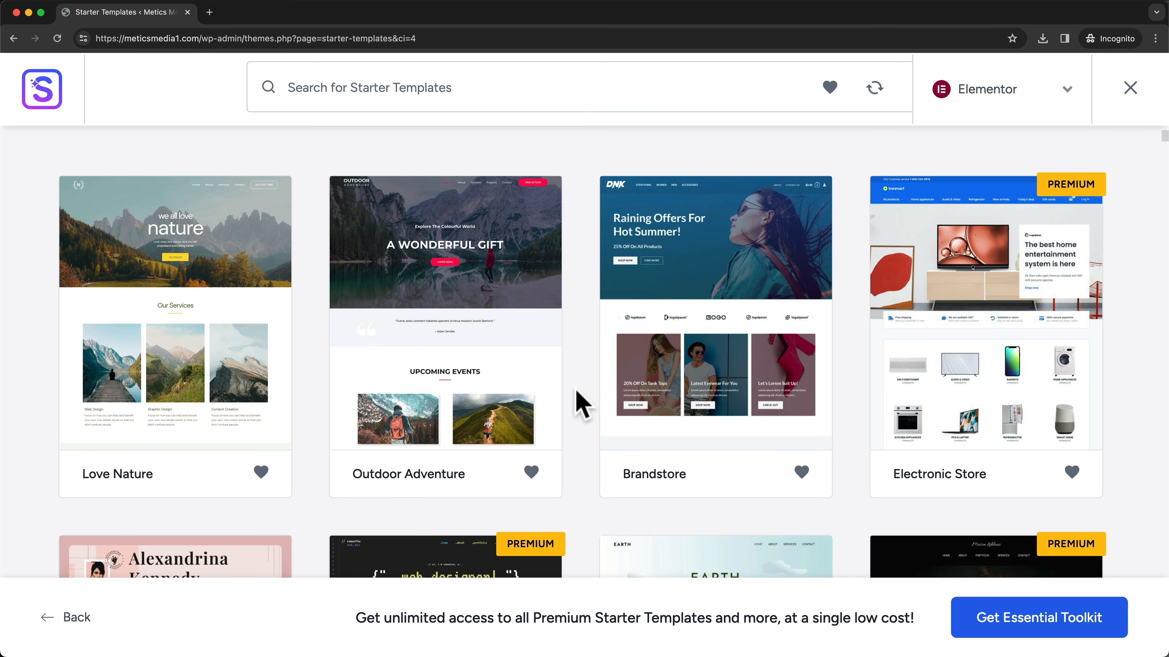
pyautogui.scroll(-2, 582, 405)
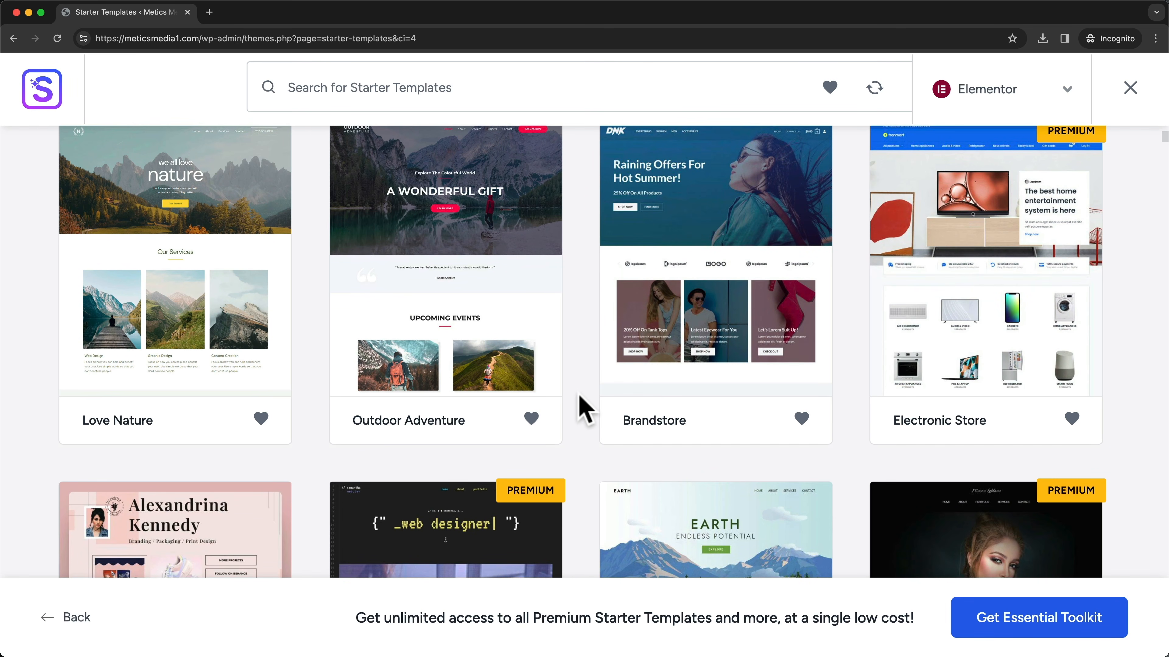
pyautogui.scroll(-1, 584, 407)
pyautogui.scroll(-5, 582, 405)
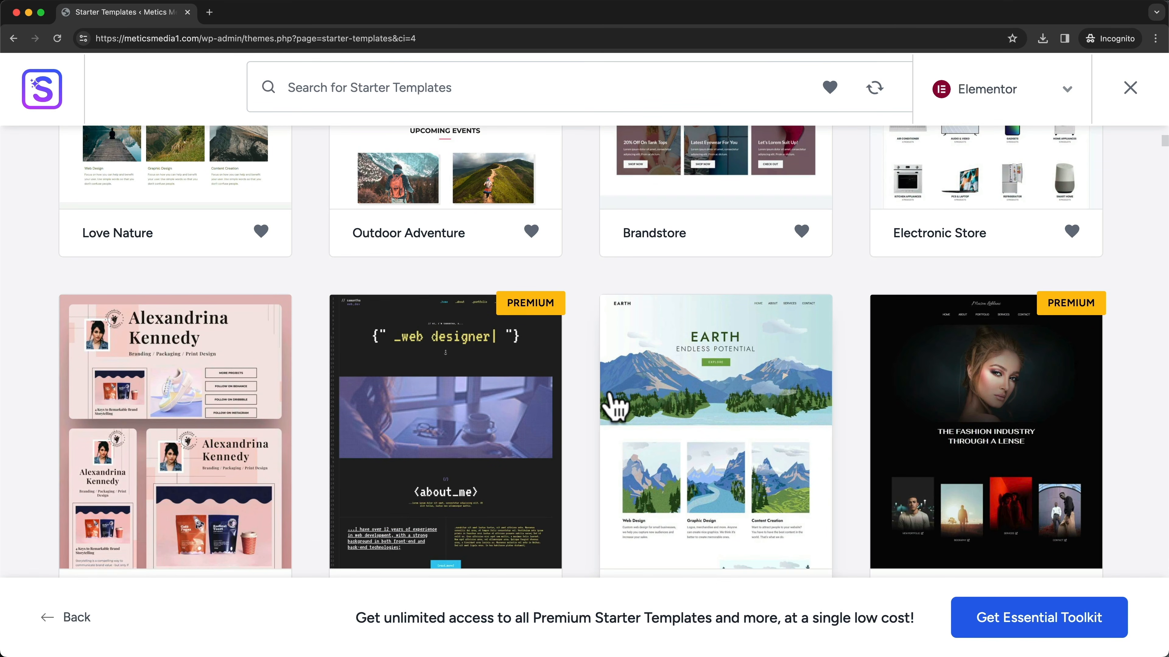
pyautogui.scroll(-2, 595, 410)
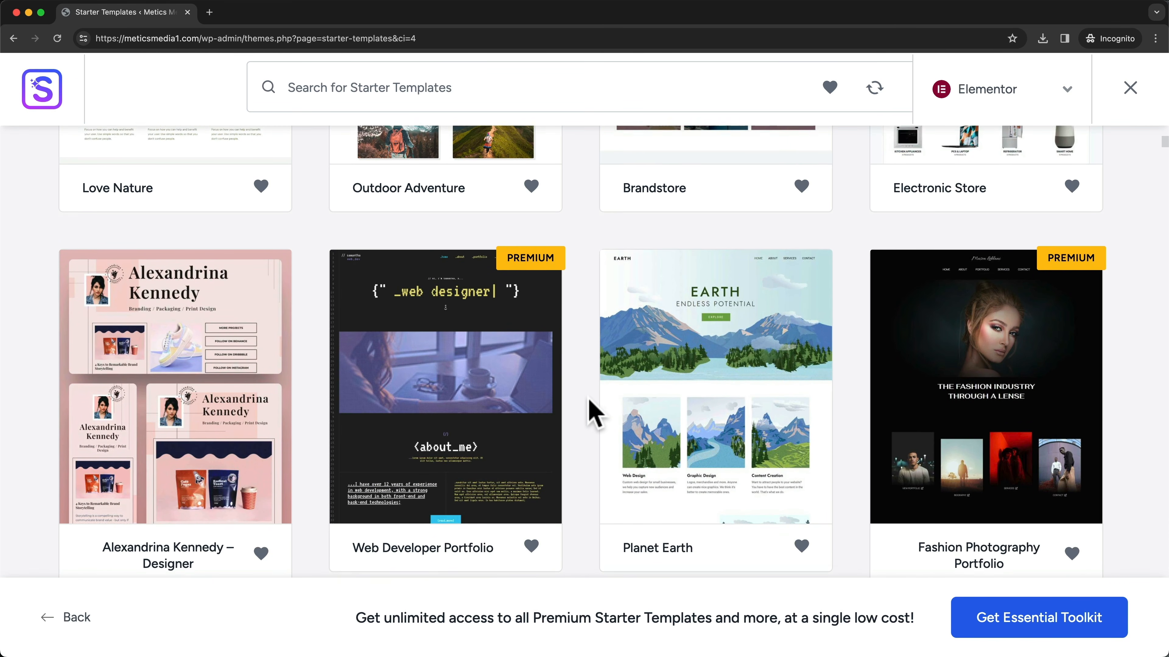
pyautogui.scroll(-2, 594, 412)
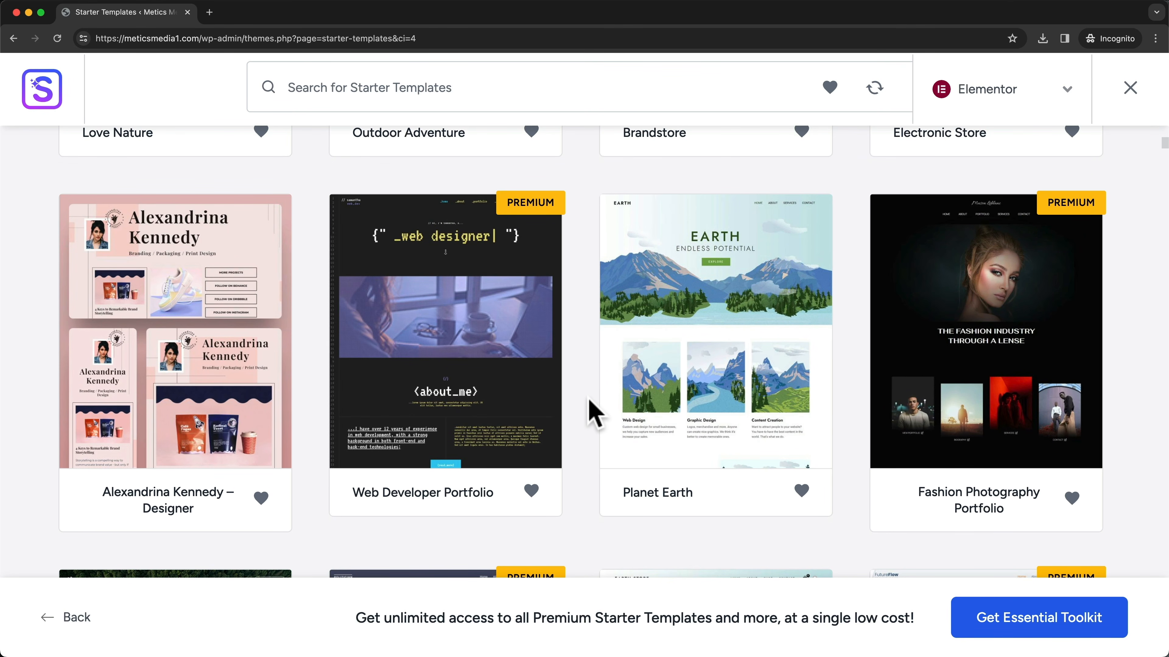
pyautogui.scroll(-10, 594, 412)
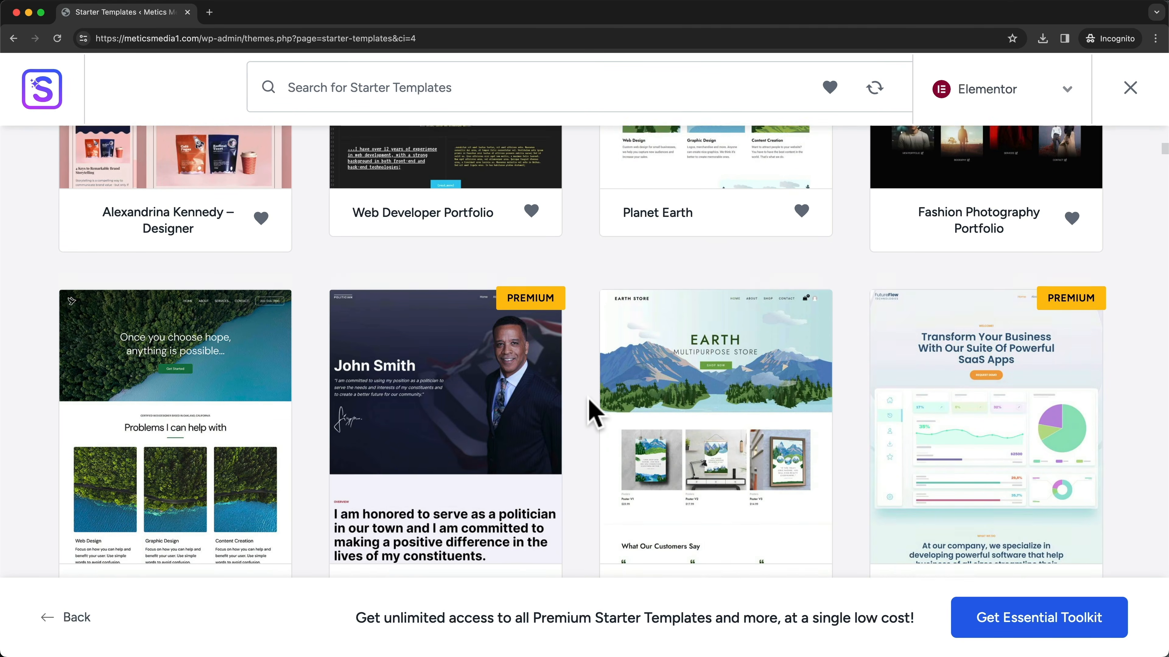
pyautogui.scroll(20, 593, 412)
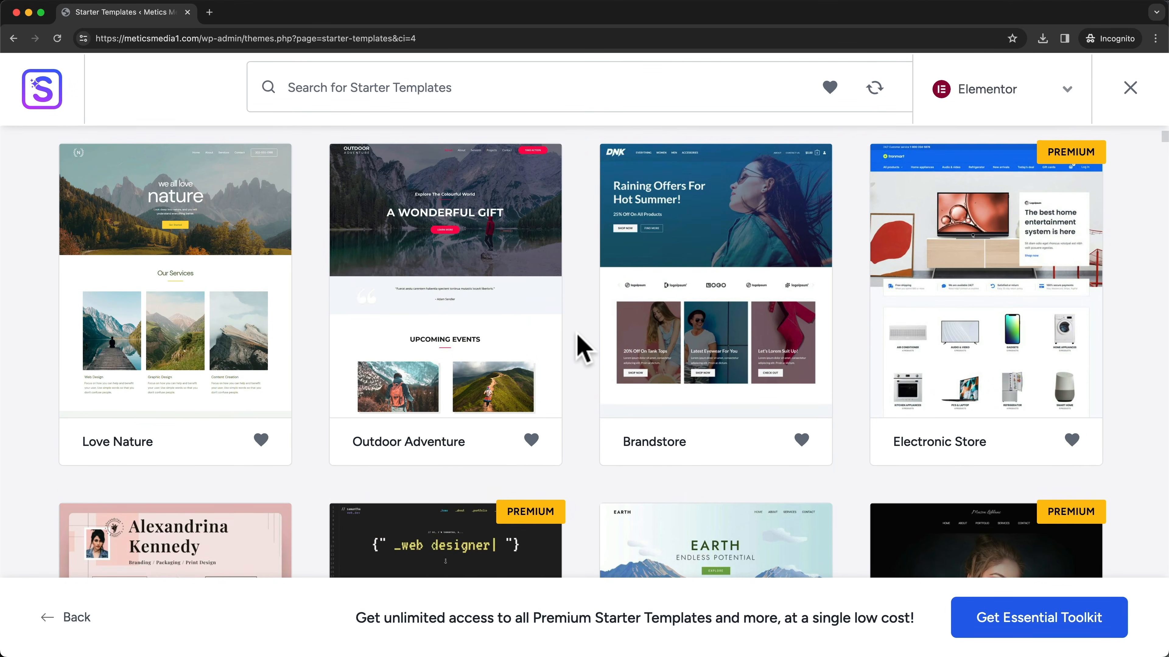
pyautogui.scroll(-6, 583, 348)
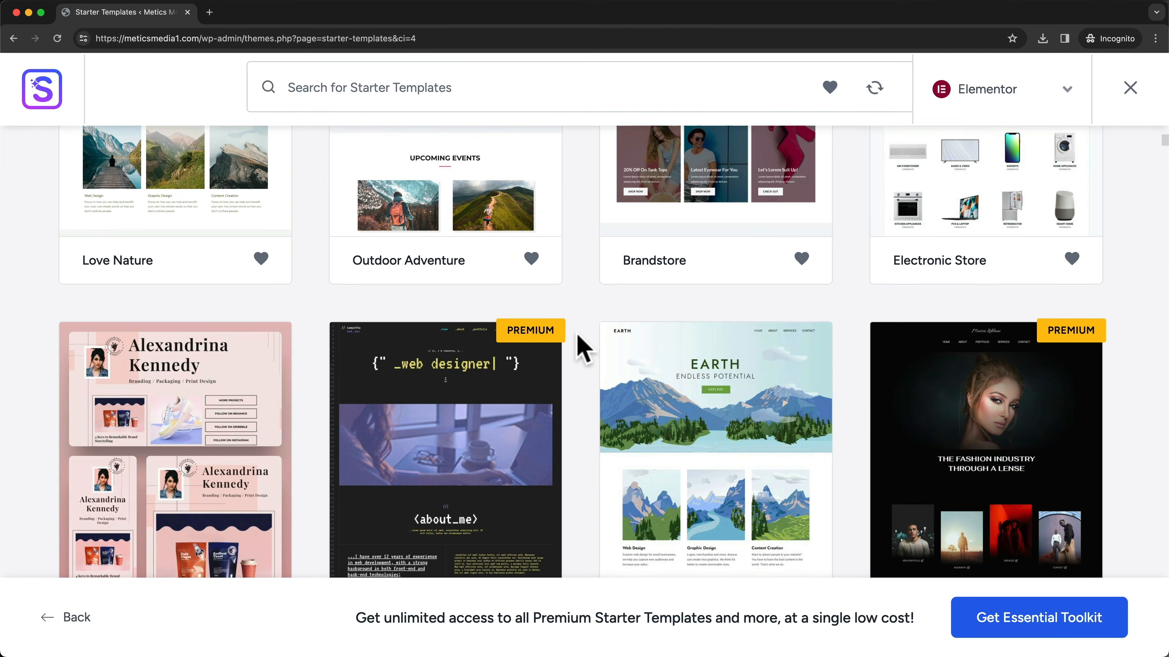
pyautogui.scroll(4, 584, 348)
pyautogui.scroll(10, 583, 349)
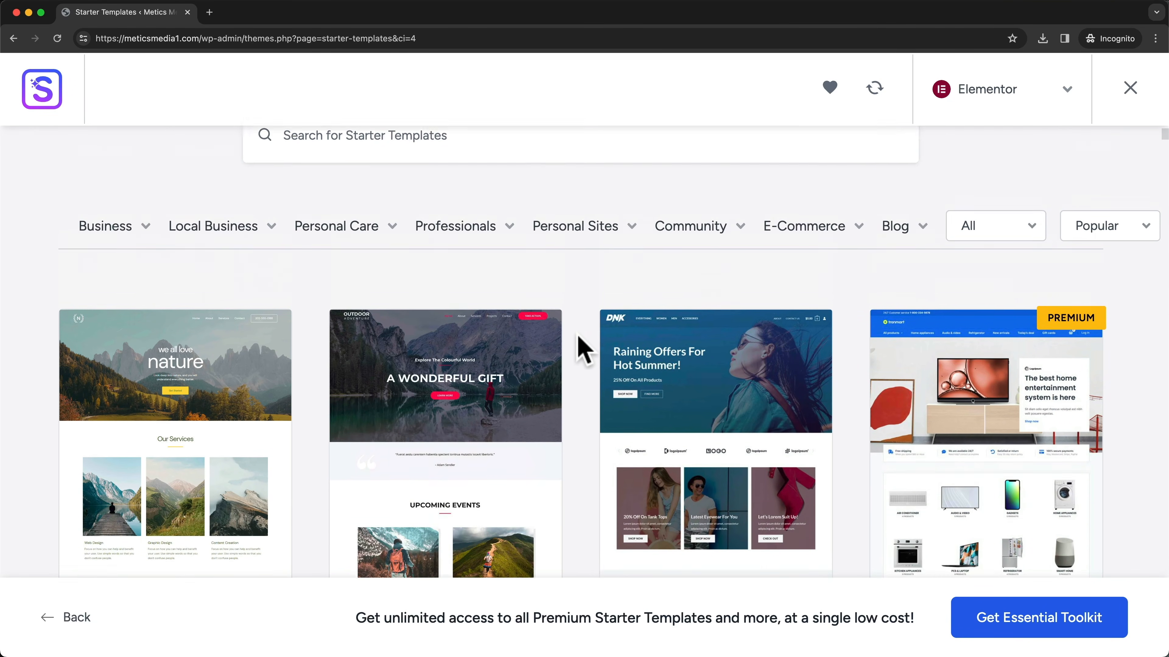
pyautogui.scroll(-1, 584, 348)
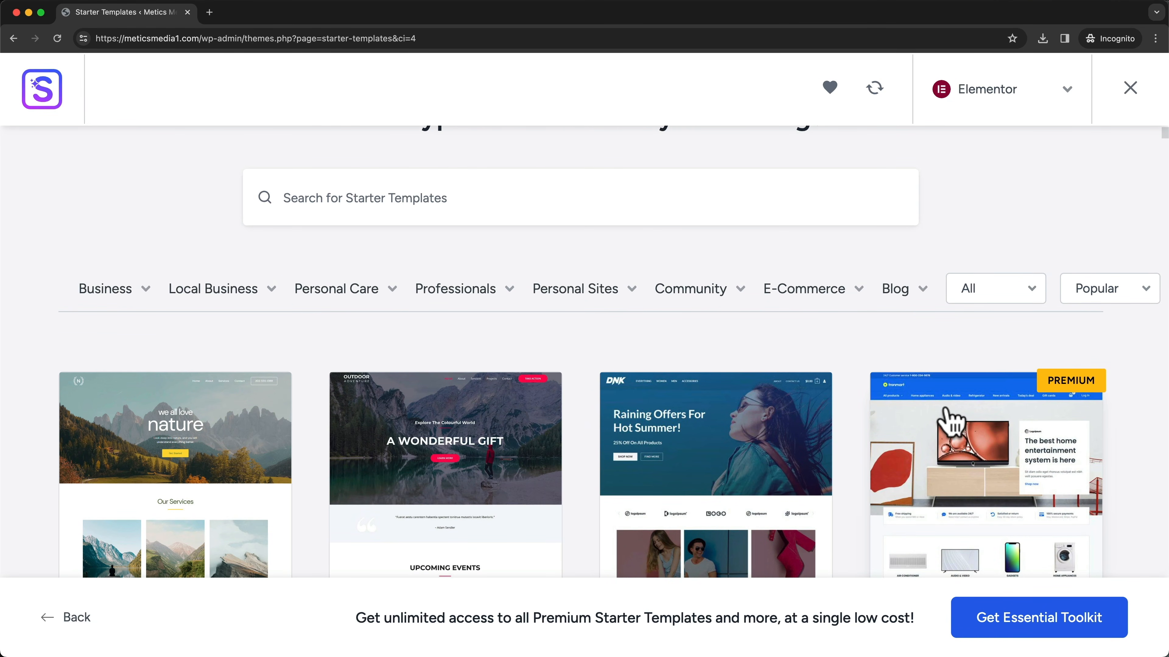
pyautogui.scroll(3, 764, 378)
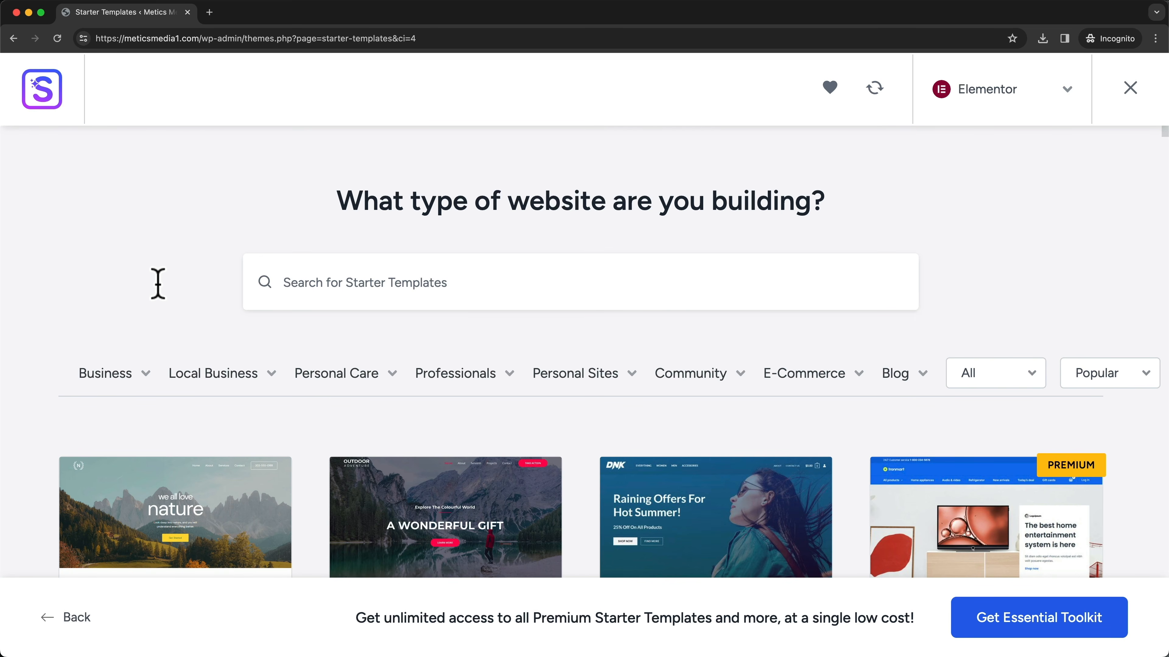
pyautogui.moveTo(312, 381)
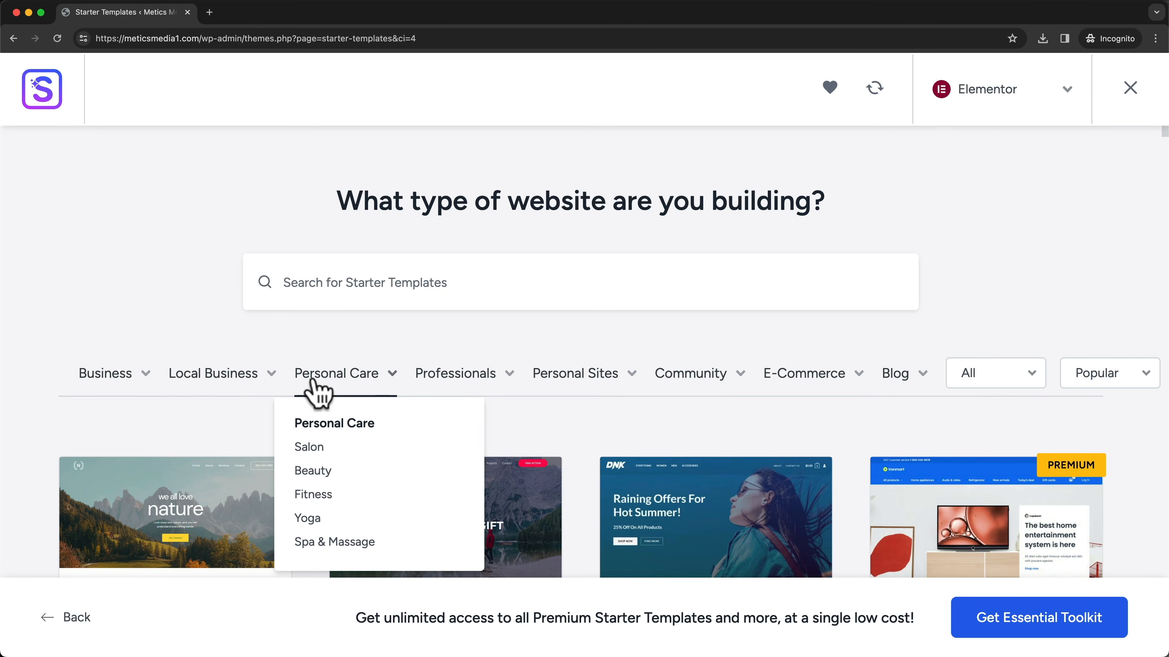
pyautogui.moveTo(473, 390)
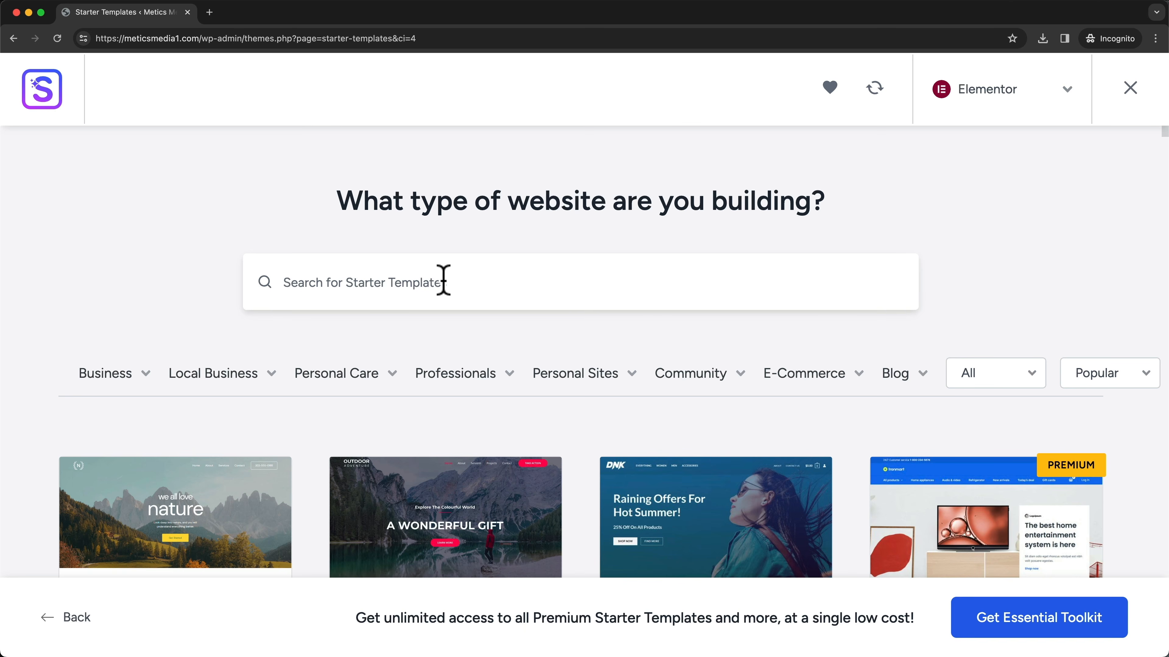
# - Search the starter templates for restaurant ('resta') and scroll through the results
pyautogui.click(443, 280)
pyautogui.write('restaurant')
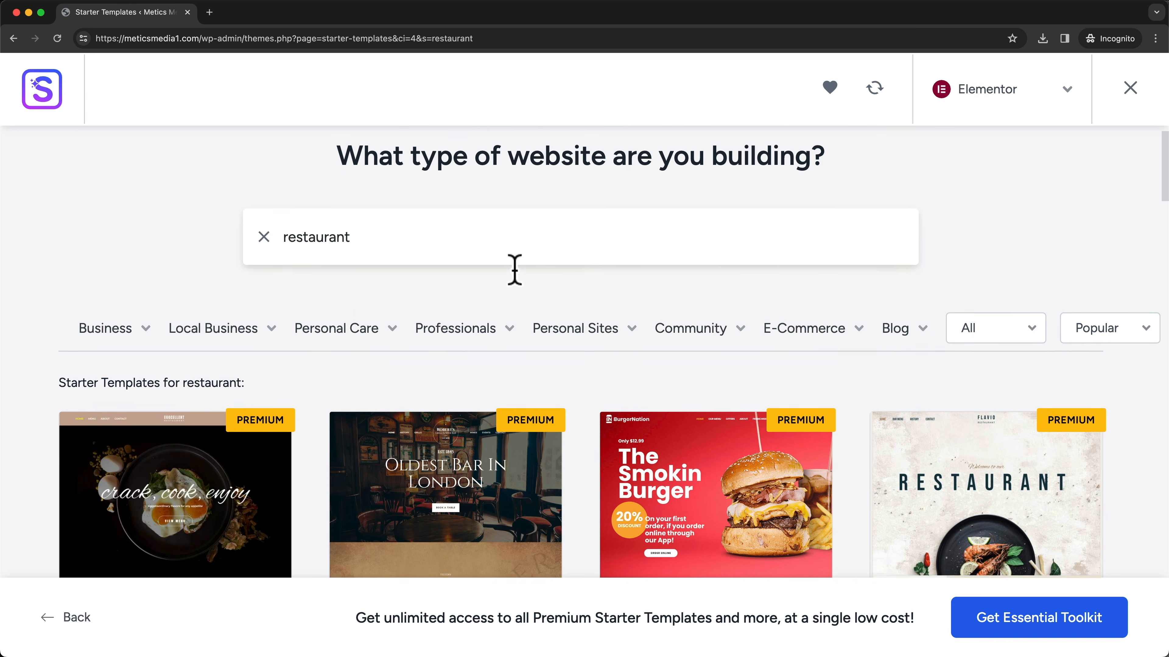
pyautogui.scroll(-5, 514, 271)
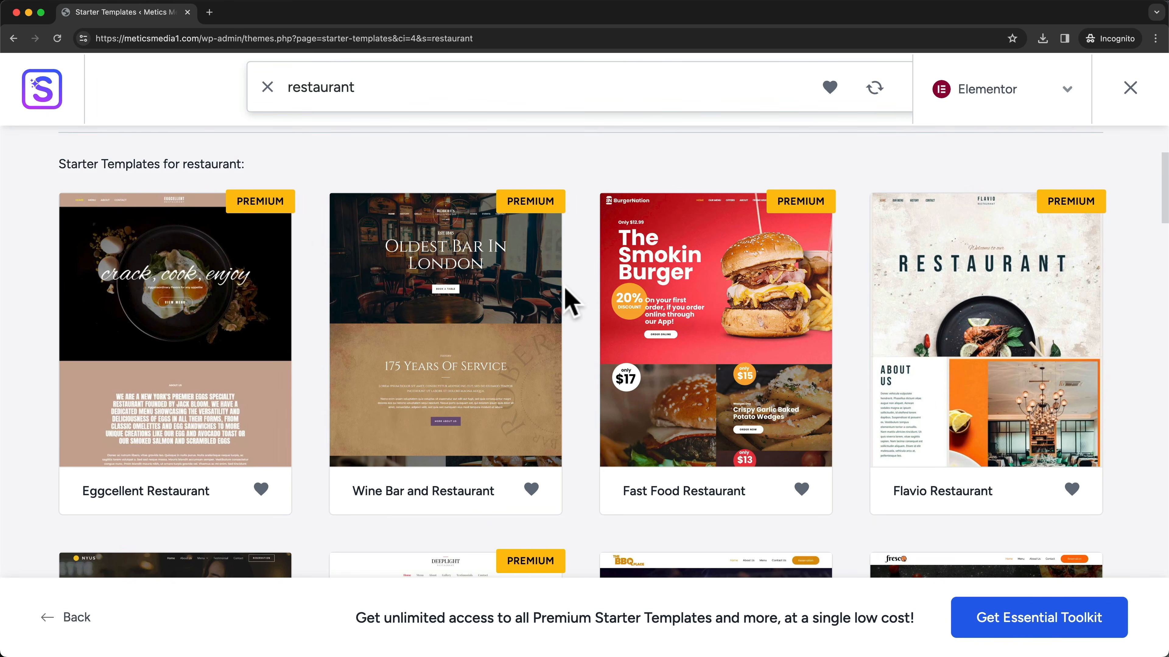
pyautogui.scroll(-3, 202, 249)
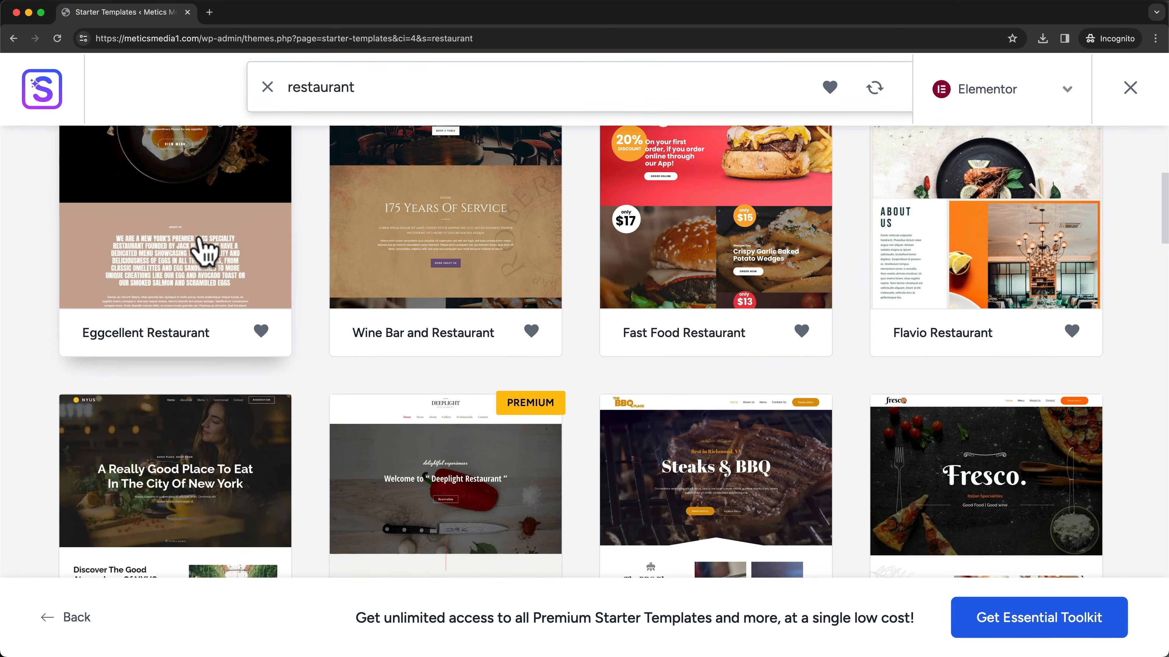
pyautogui.scroll(-4, 207, 252)
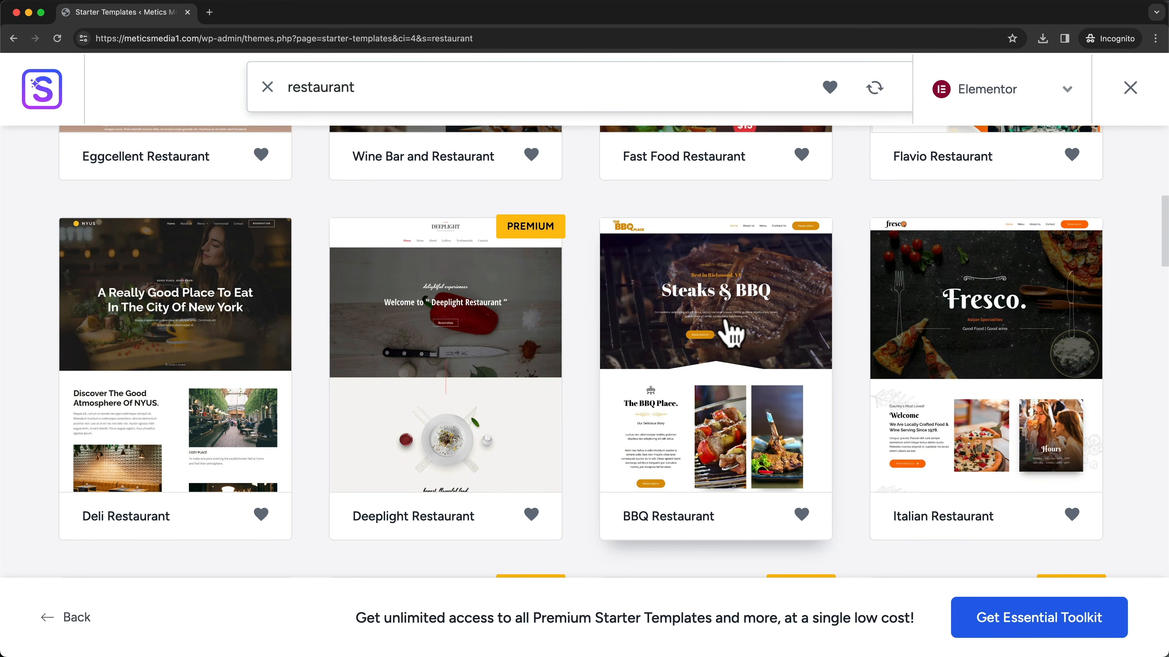
pyautogui.scroll(-1, 976, 350)
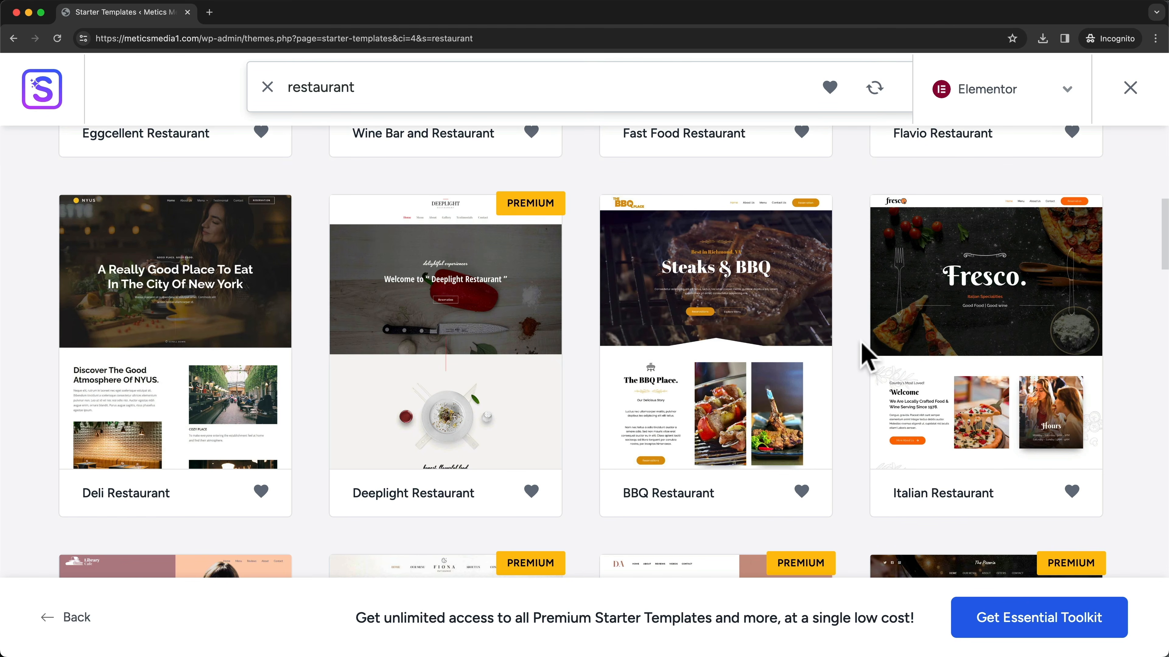
pyautogui.scroll(-1, 1005, 351)
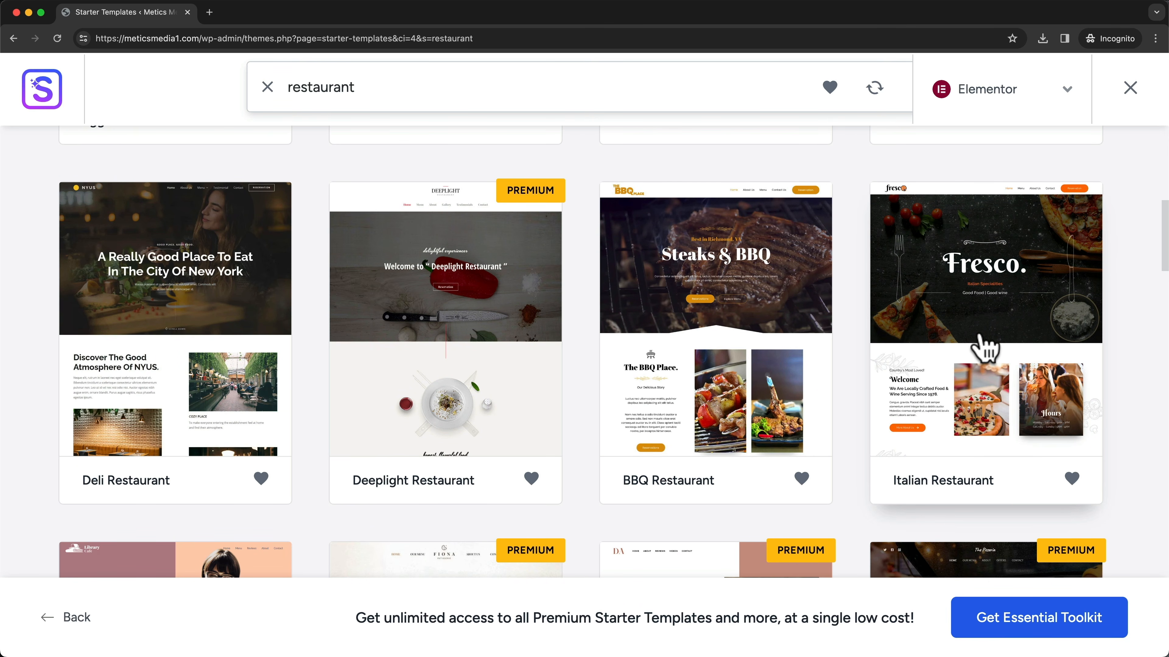
# - Pick the Italian Restaurant template and browse its preview, including the Menu page
pyautogui.click(994, 333)
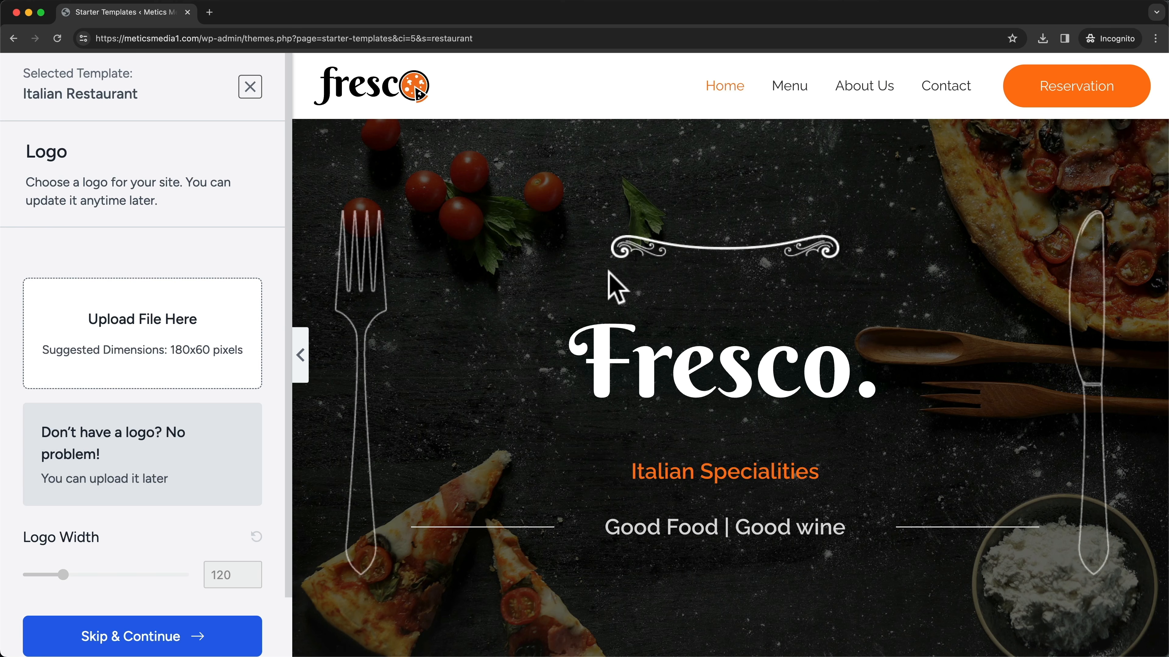
pyautogui.scroll(-8, 764, 331)
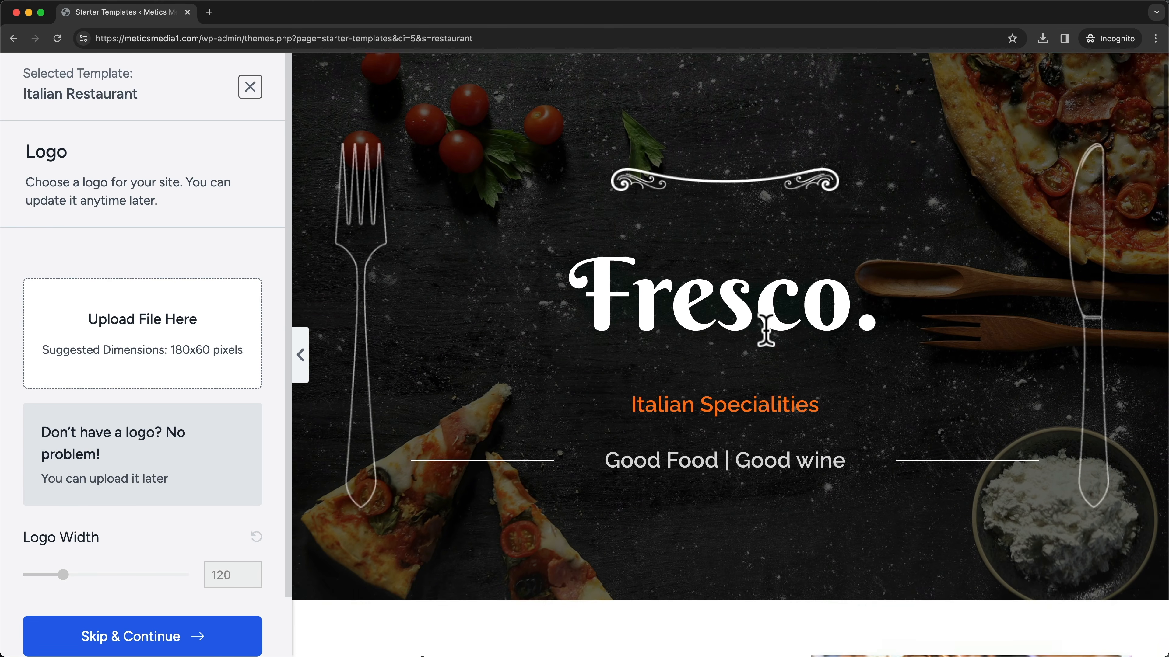
pyautogui.scroll(-15, 773, 345)
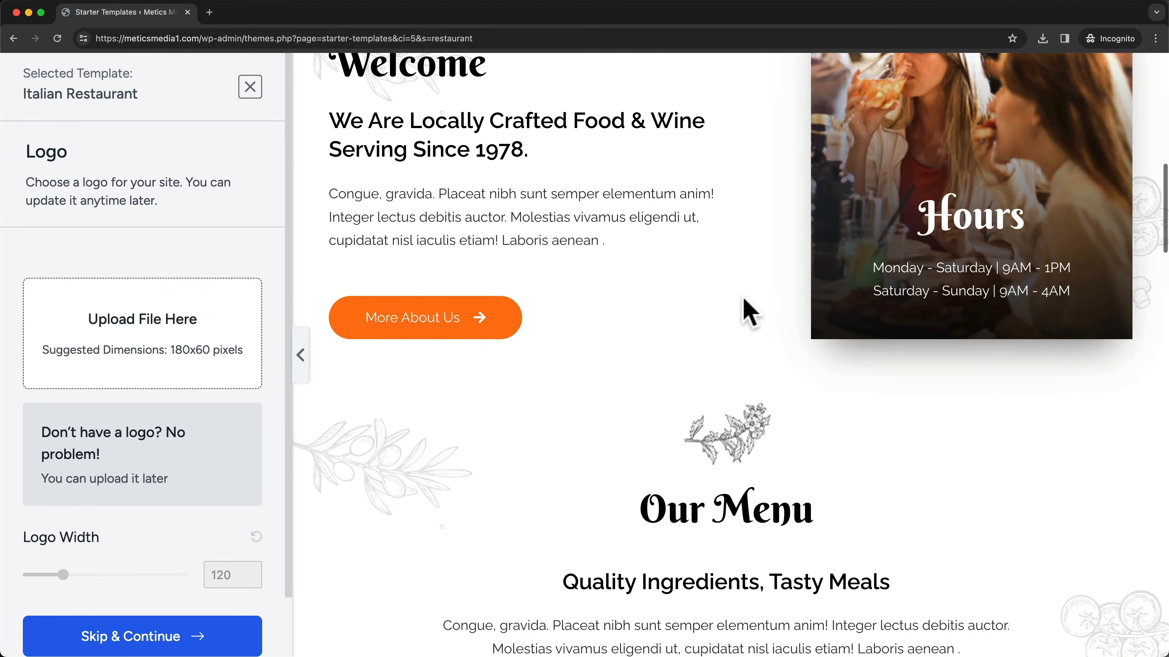
pyautogui.scroll(-11, 724, 263)
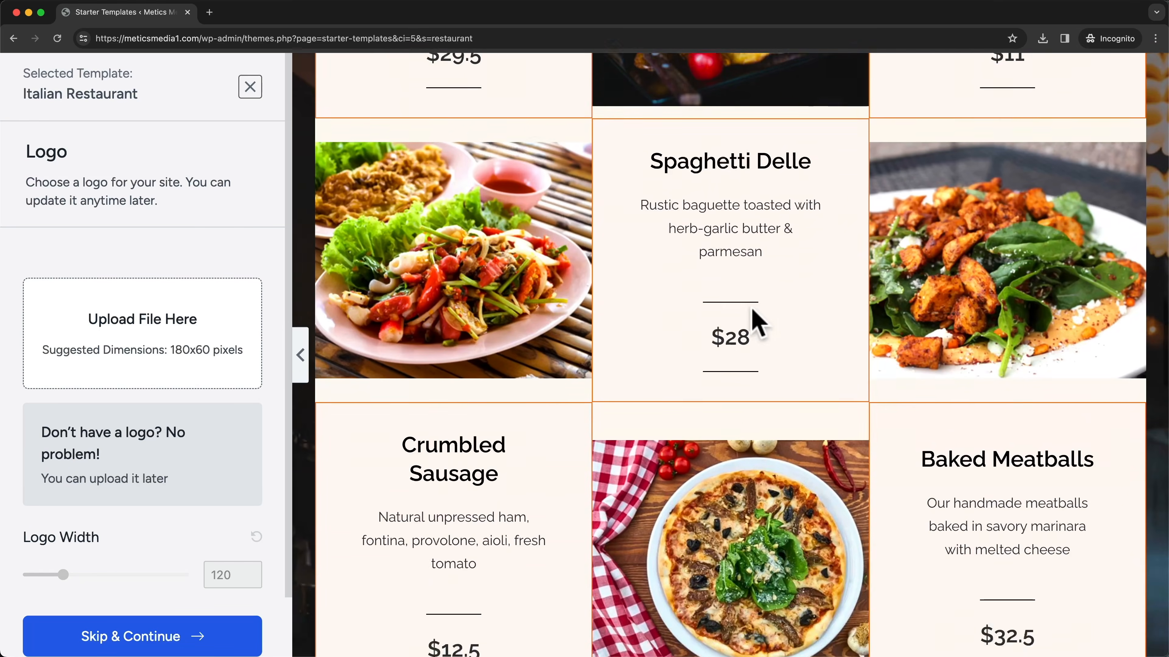
pyautogui.scroll(20, 754, 368)
pyautogui.scroll(13, 759, 382)
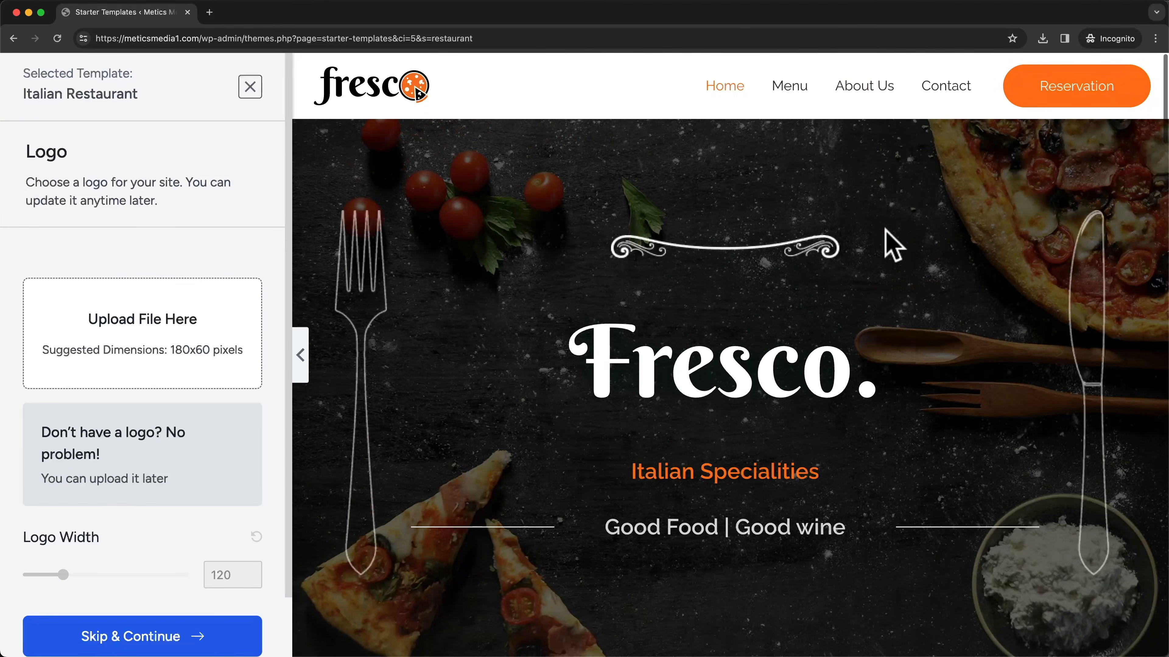
pyautogui.click(799, 88)
pyautogui.scroll(-4, 709, 308)
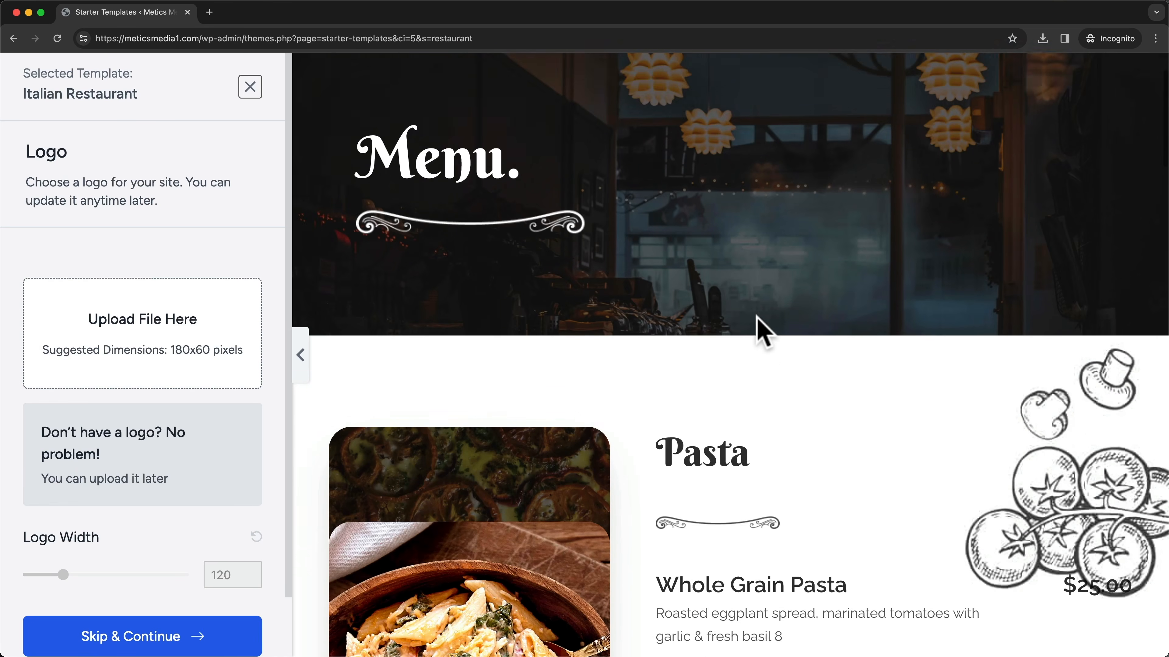
pyautogui.scroll(-3, 782, 359)
pyautogui.scroll(-1, 834, 401)
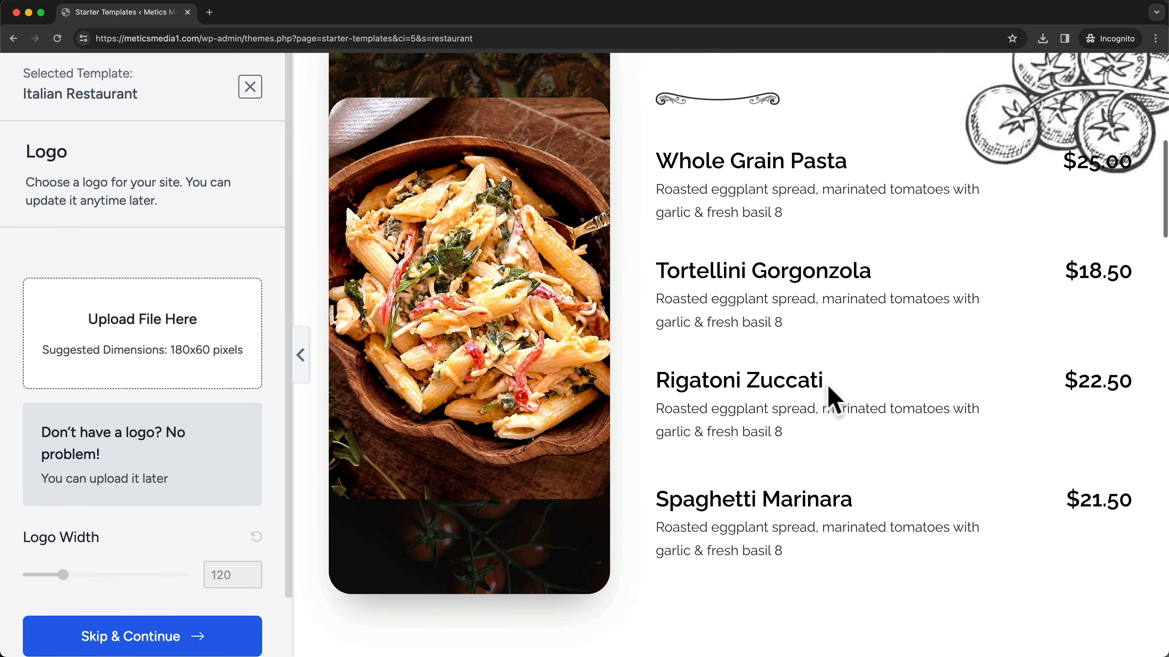
pyautogui.scroll(5, 678, 293)
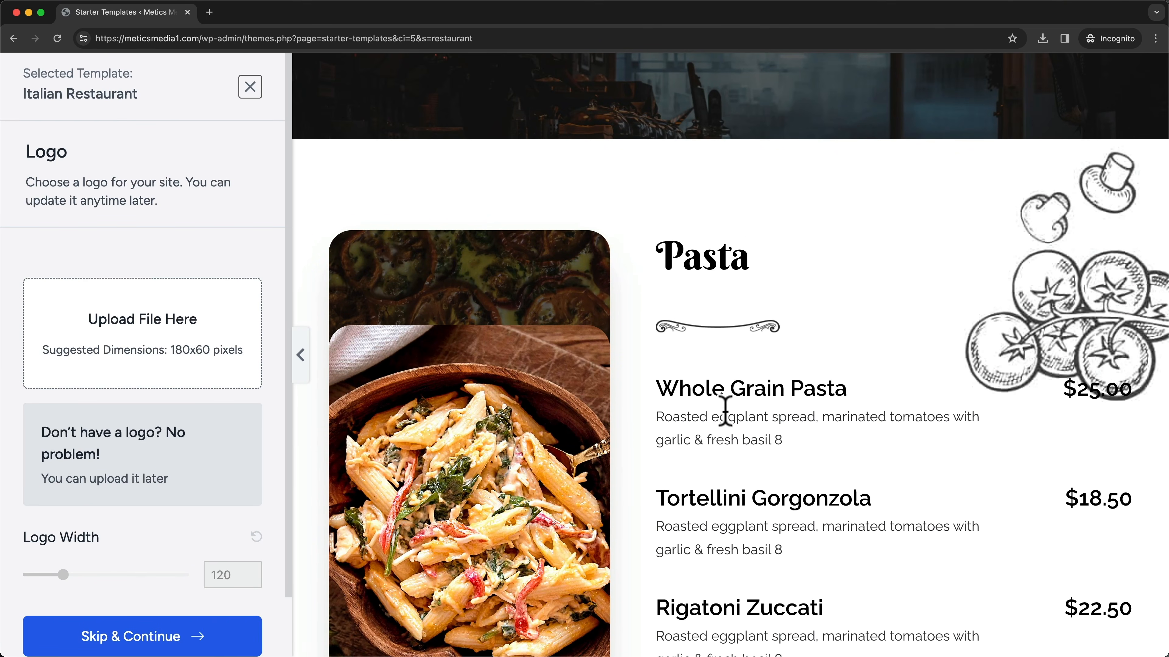
pyautogui.scroll(6, 816, 308)
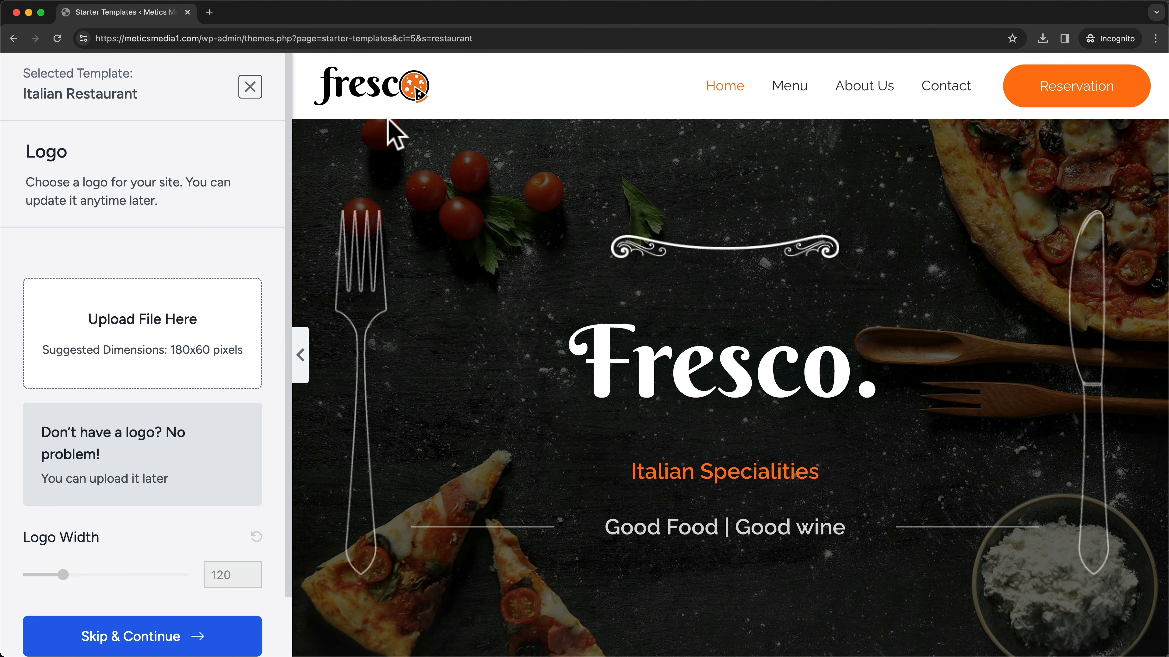
# - Leave the restaurant template, clear the search, and scroll the full grid to Planet Earth
pyautogui.click(250, 86)
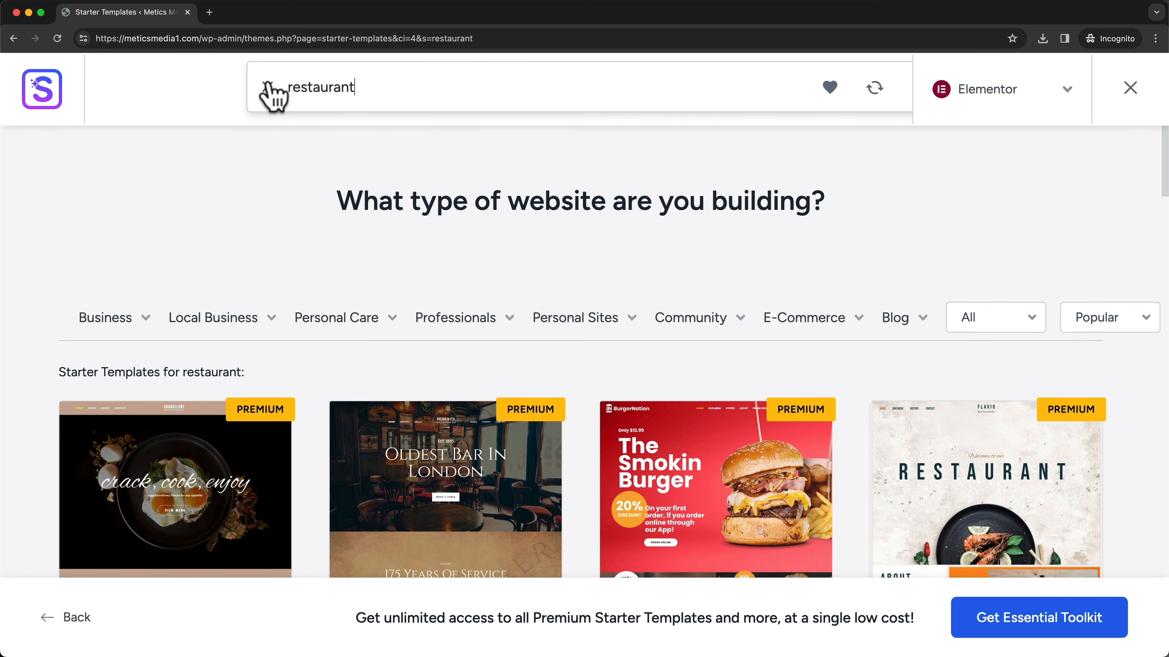
pyautogui.click(267, 87)
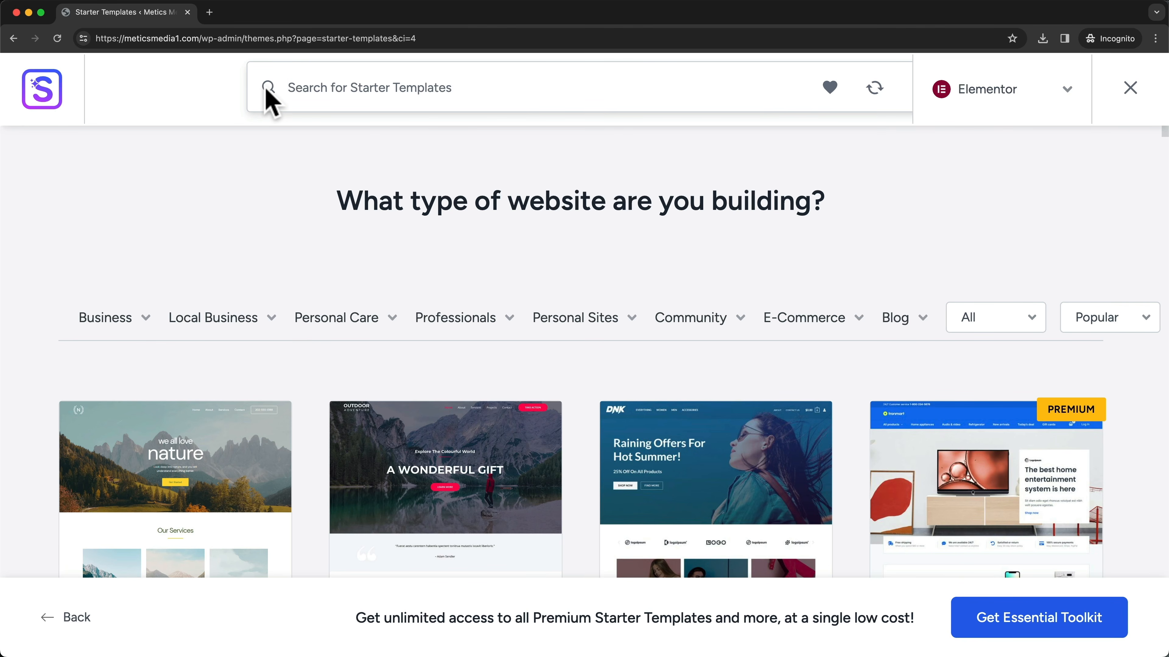
pyautogui.scroll(-10, 540, 187)
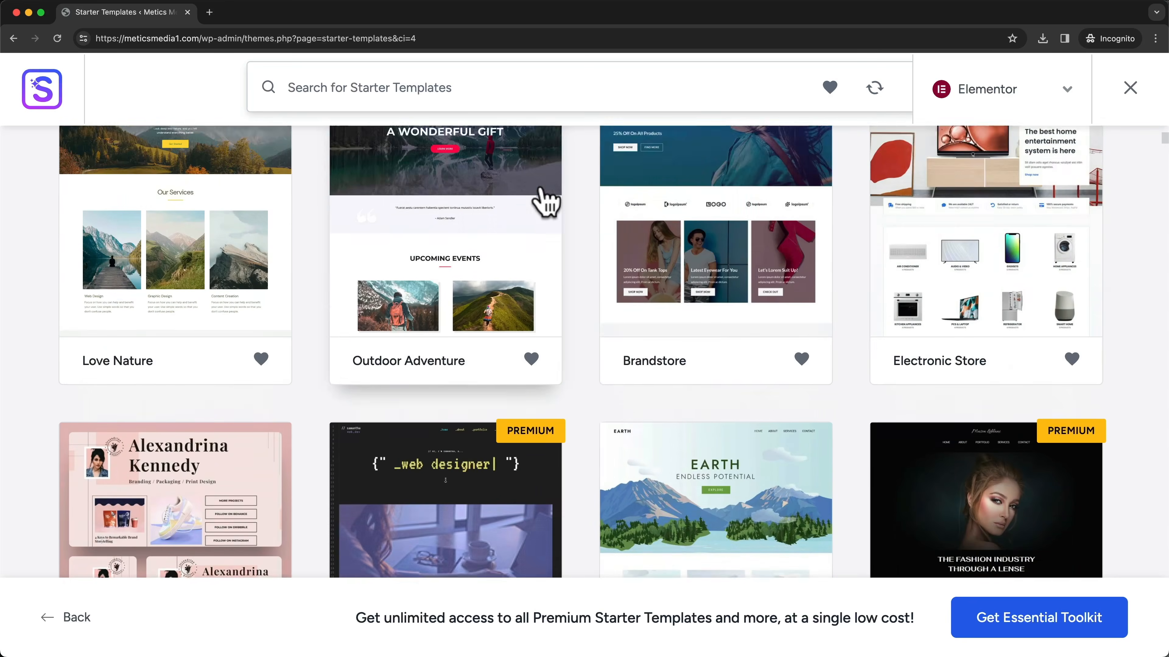
pyautogui.scroll(-2, 704, 299)
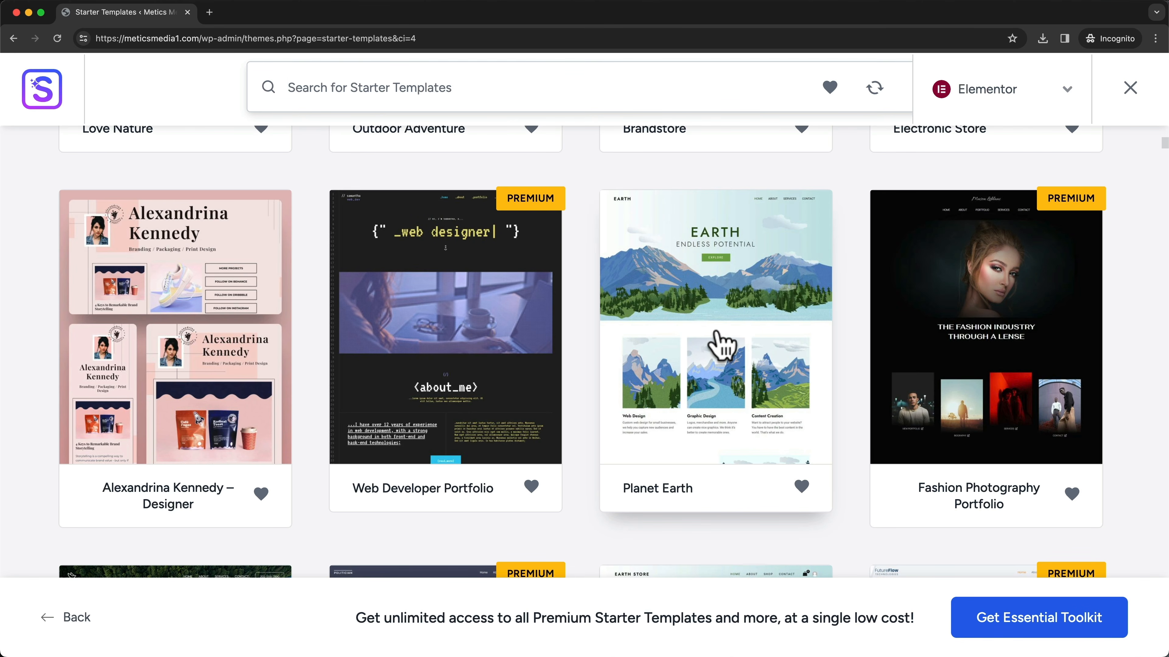
# - Choose the Planet Earth template and skip adding a logo
pyautogui.click(713, 343)
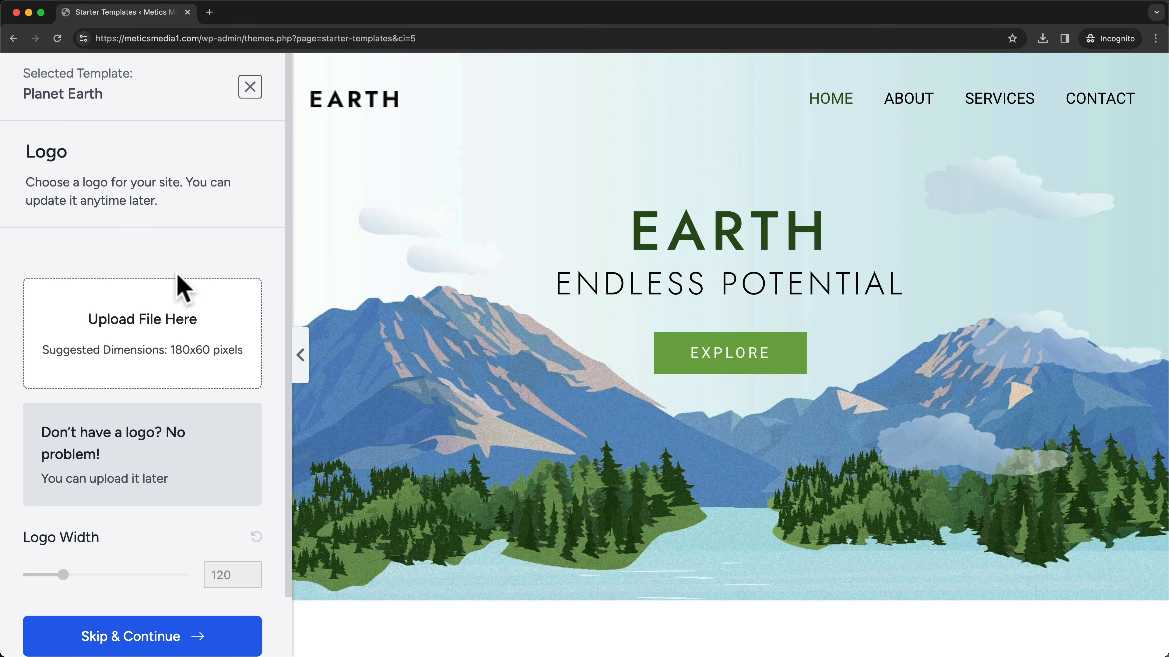
pyautogui.scroll(-2, 216, 478)
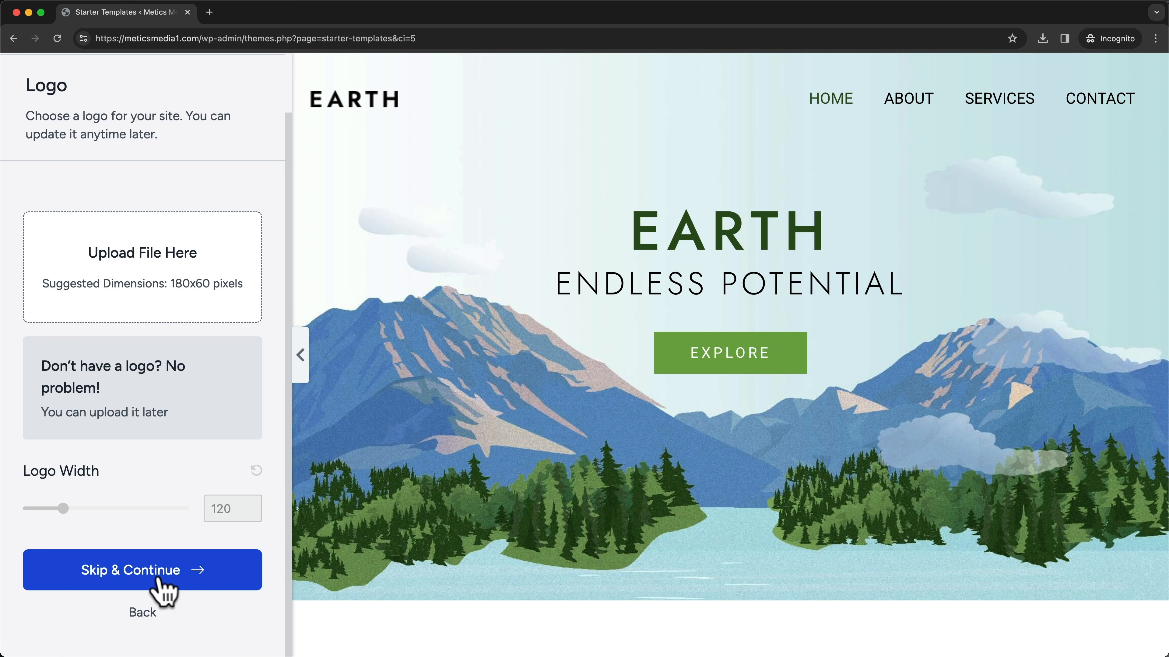
pyautogui.click(214, 585)
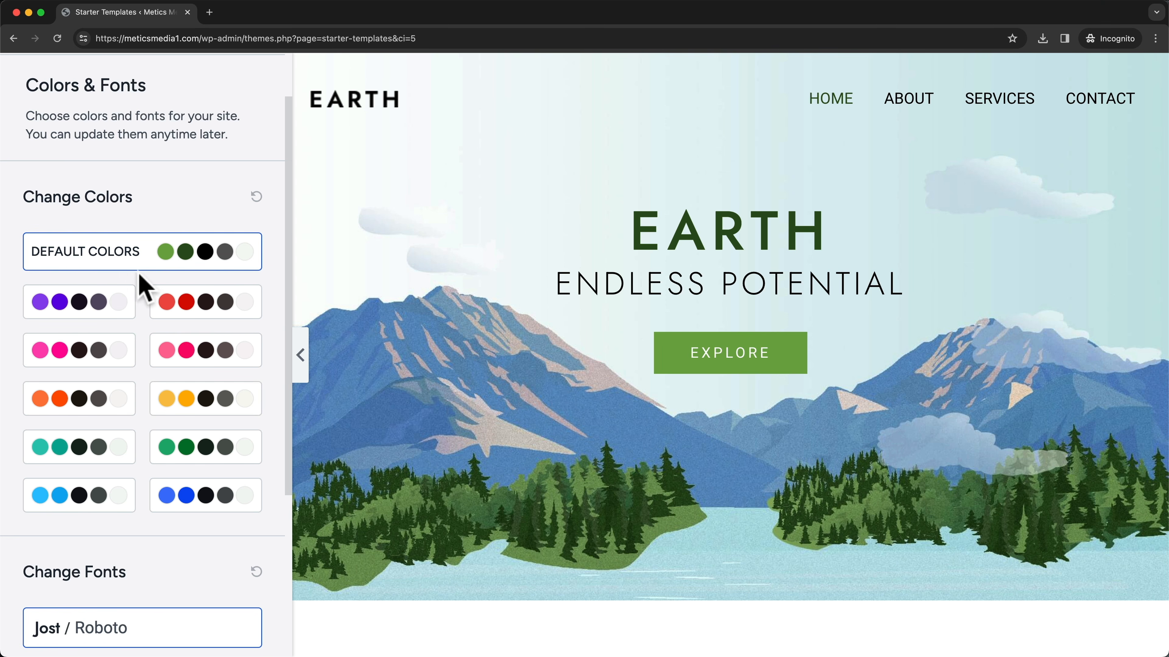
# - Preview purple, pink and yellow palettes, then return to the default green colours
pyautogui.click(103, 305)
pyautogui.click(235, 366)
pyautogui.scroll(-2, 556, 365)
pyautogui.click(201, 402)
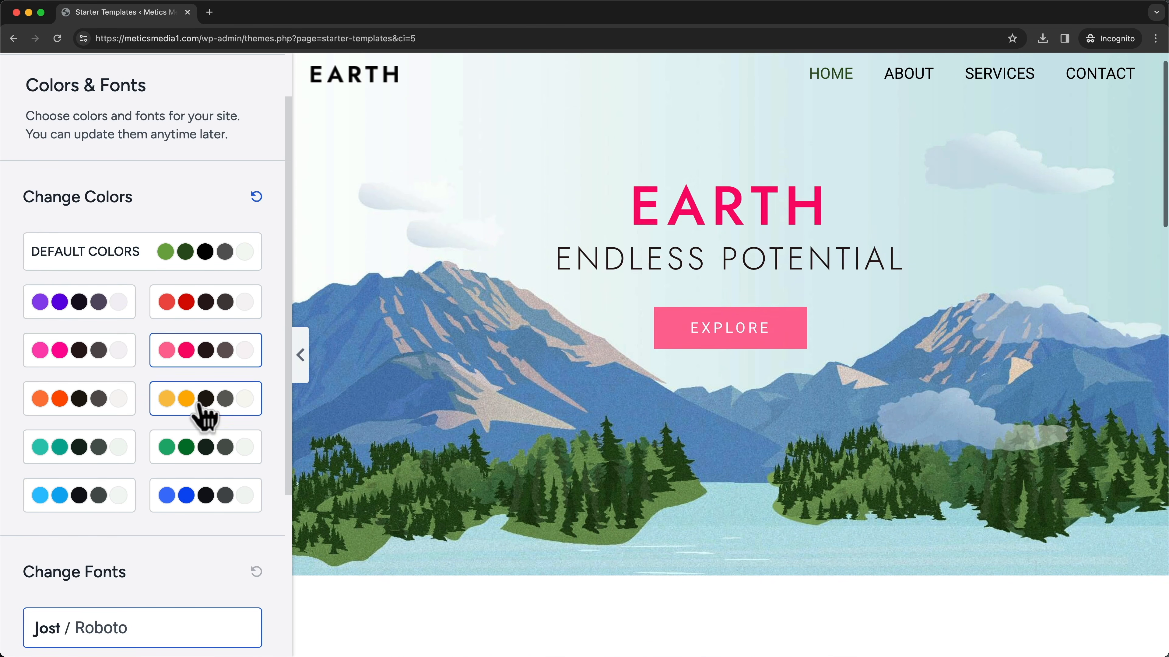
pyautogui.scroll(1, 460, 414)
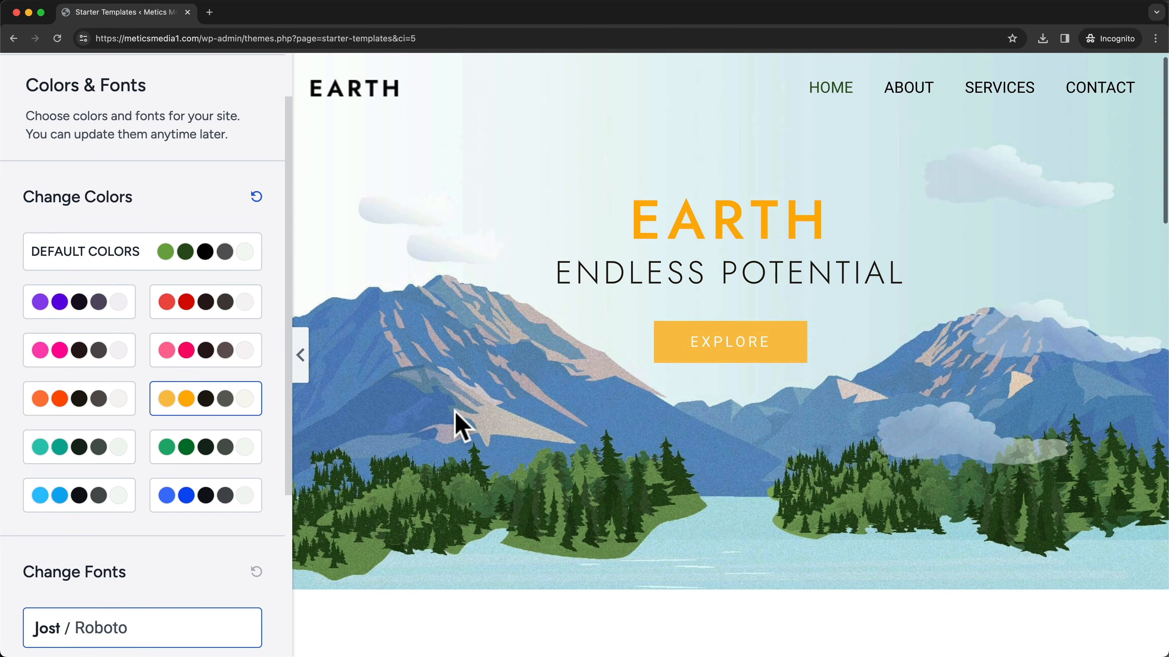
pyautogui.click(143, 251)
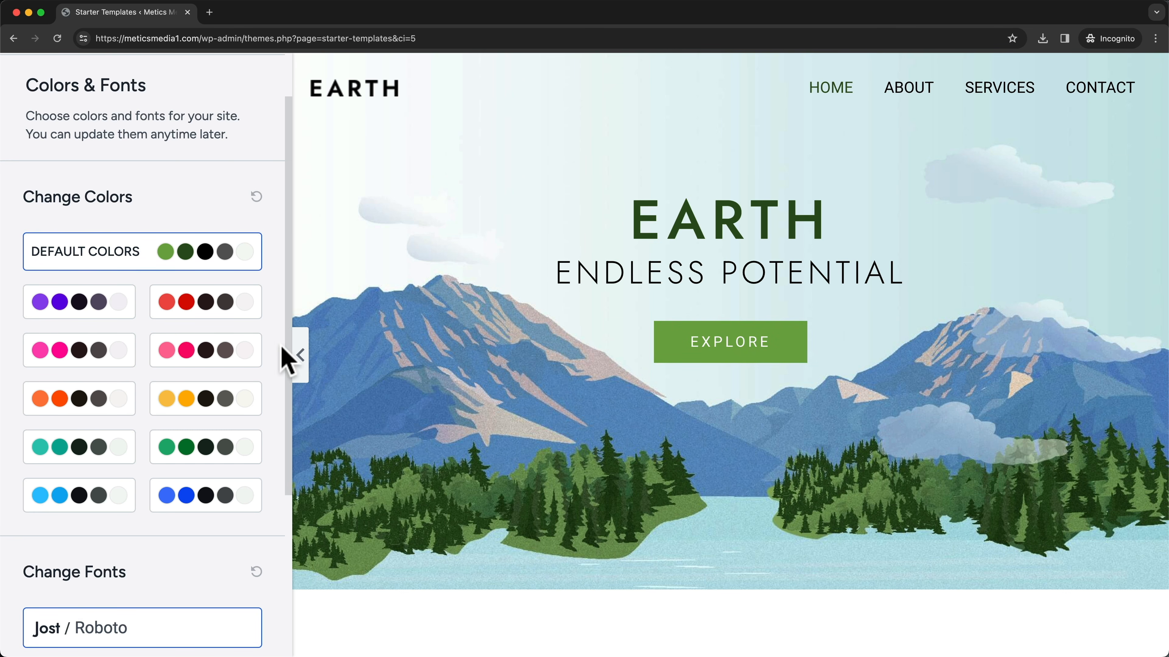
# - Try other font pairings such as Rubik / Karla, keep Jost / Roboto, and continue
pyautogui.scroll(-5, 275, 374)
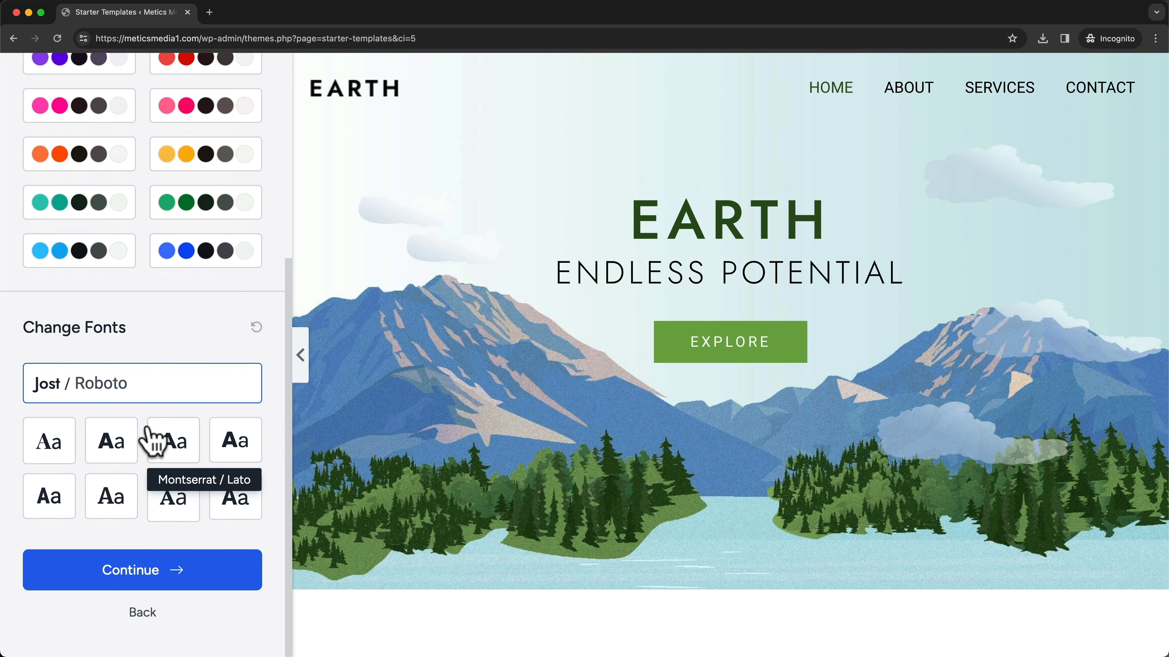
pyautogui.click(112, 443)
pyautogui.click(234, 442)
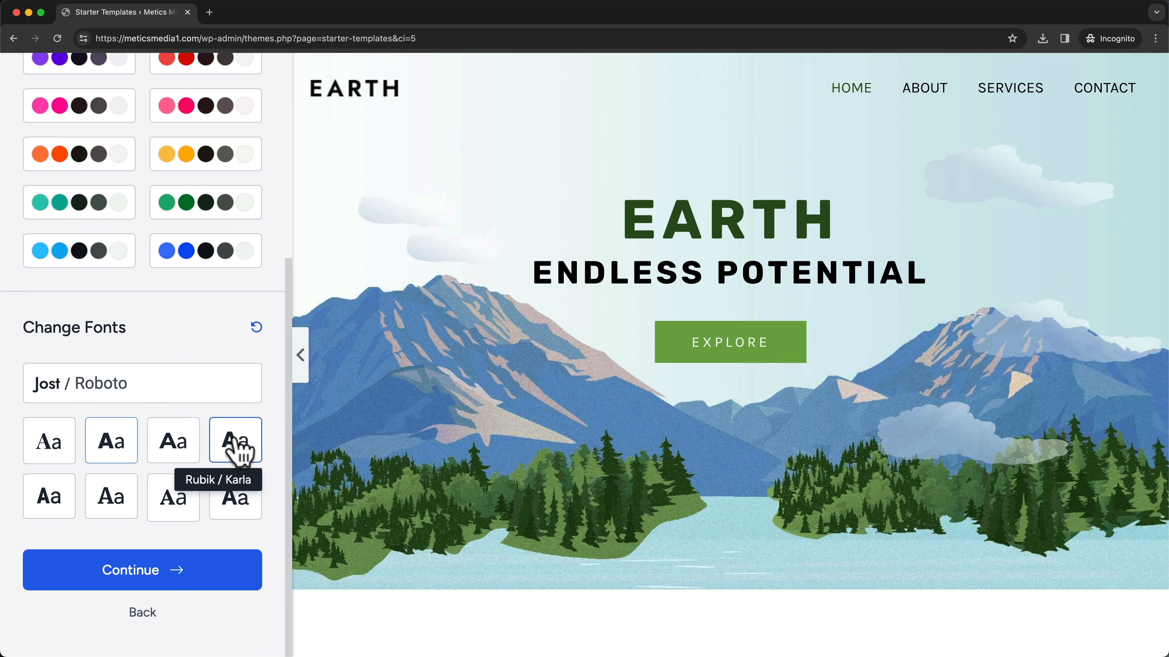
pyautogui.click(49, 497)
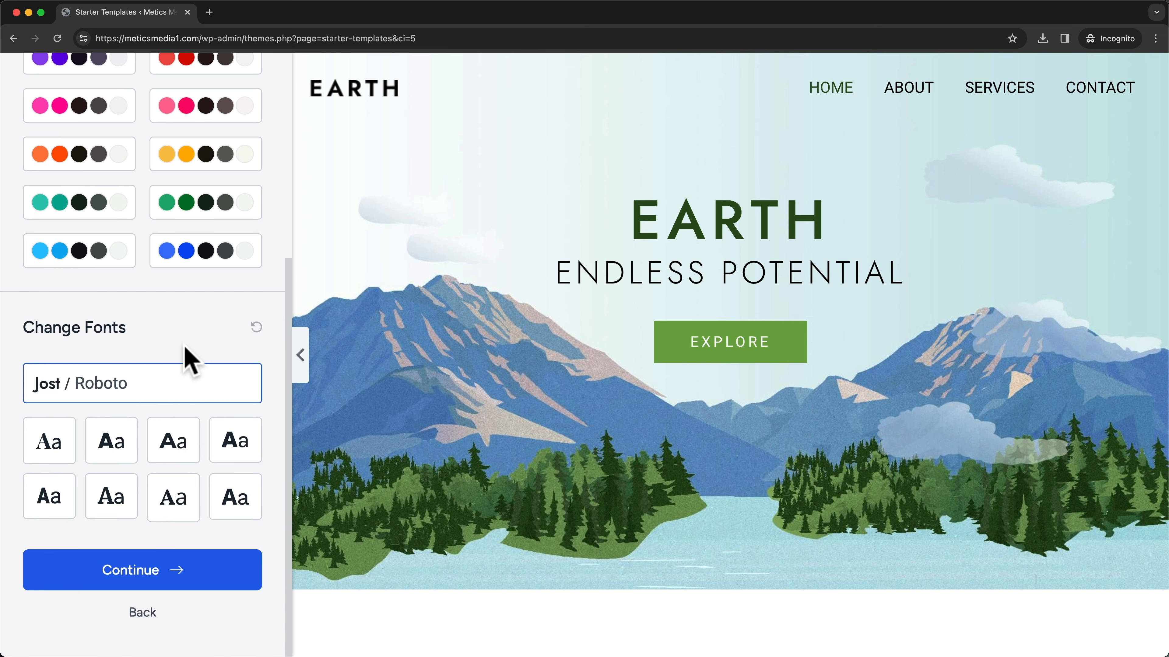
pyautogui.click(157, 572)
# - Submit the final form to import Planet Earth and build the website
pyautogui.scroll(-5, 890, 375)
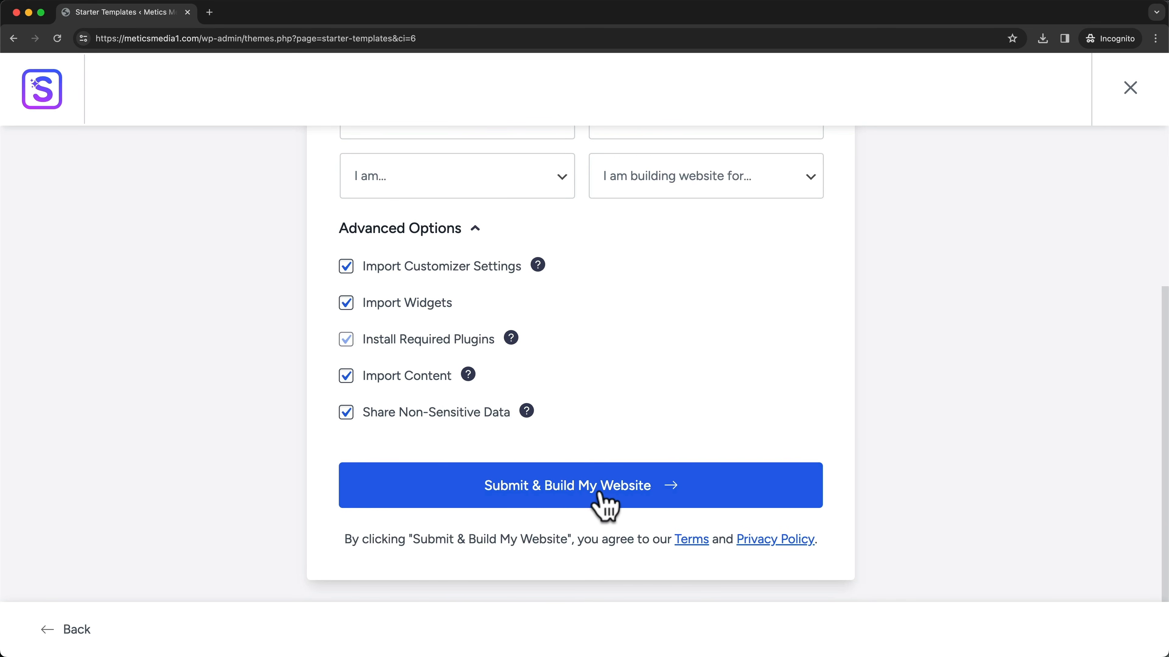
pyautogui.click(703, 490)
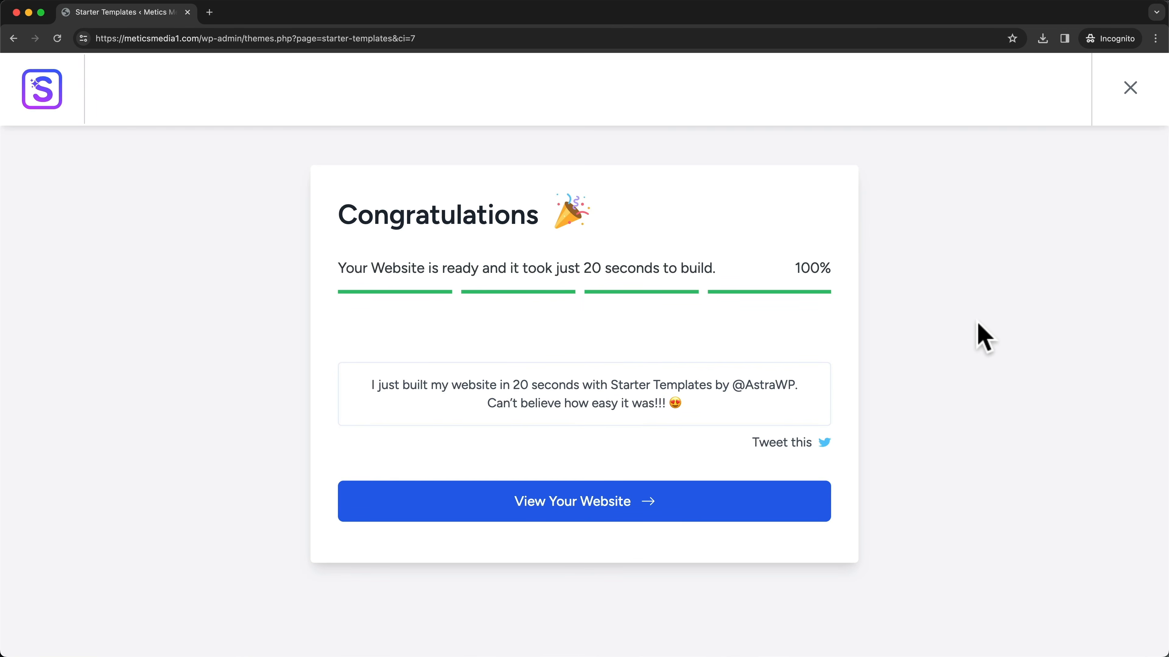
# - Open the finished website and scroll through its homepage
pyautogui.click(627, 517)
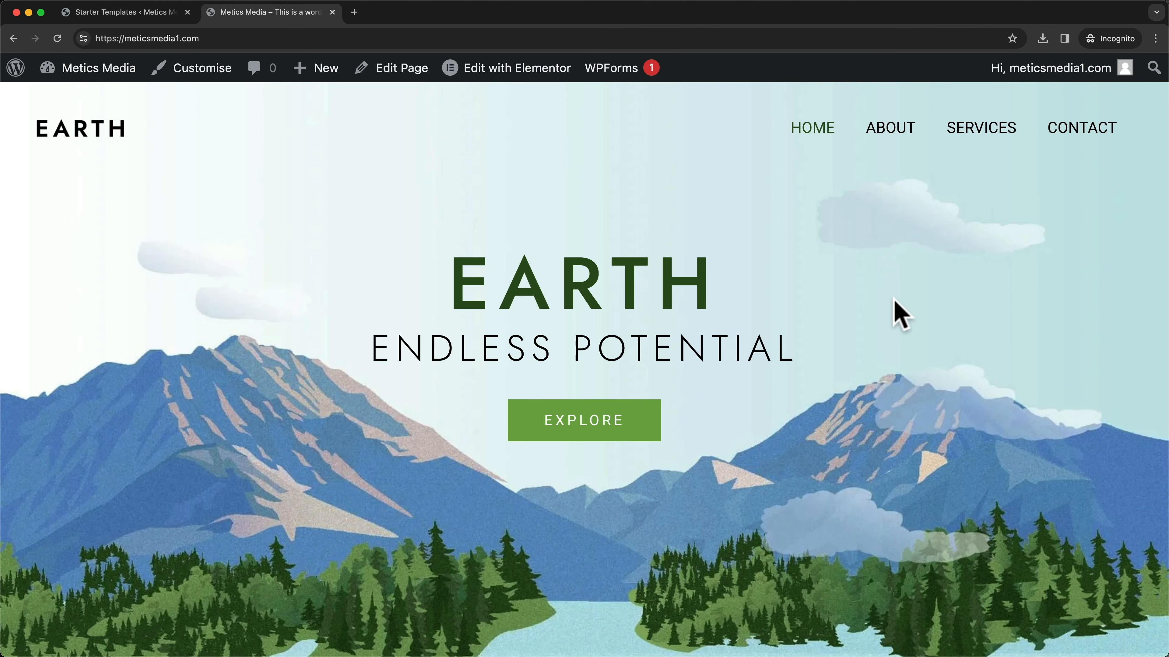
pyautogui.scroll(-1, 900, 315)
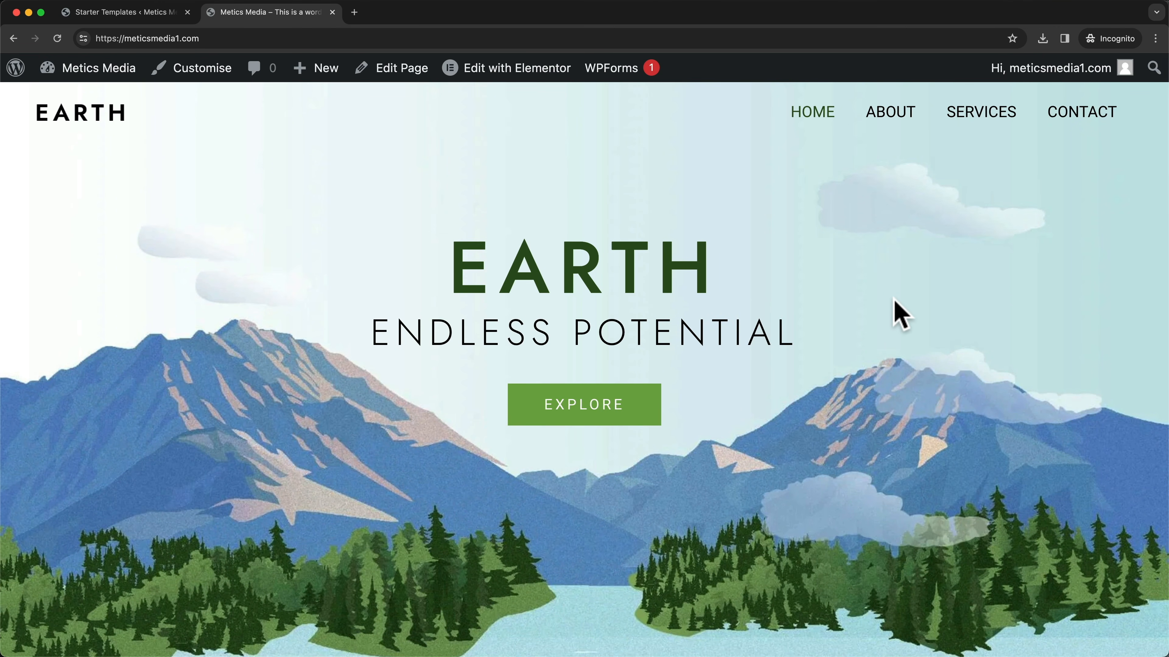
pyautogui.scroll(-10, 900, 316)
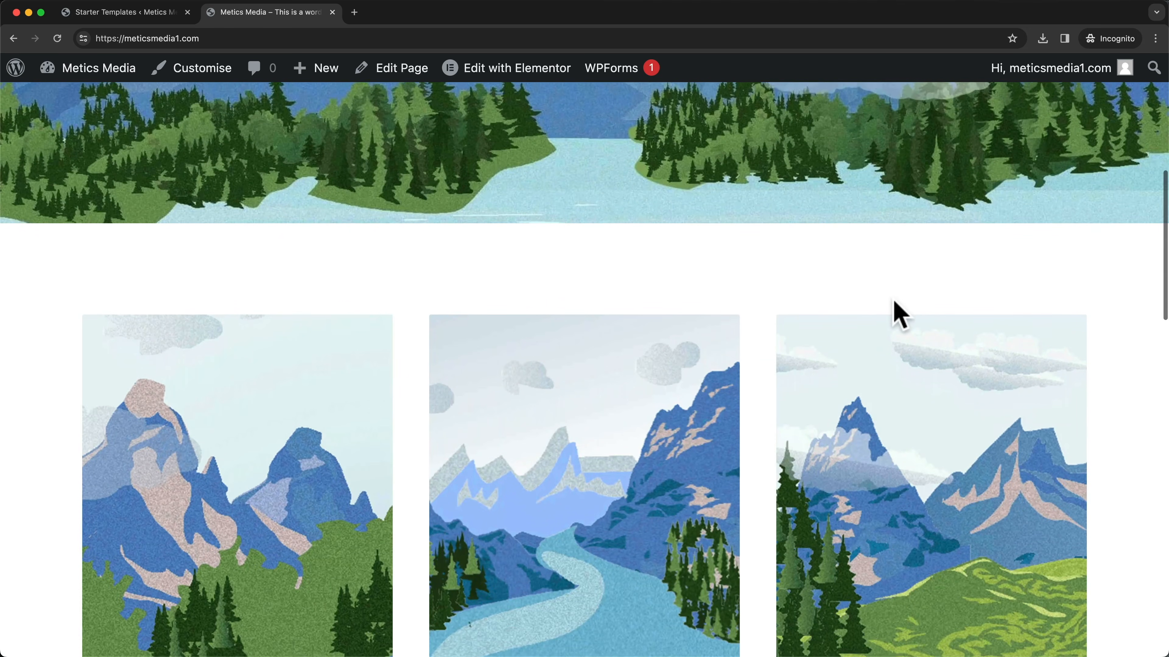
pyautogui.scroll(-10, 900, 316)
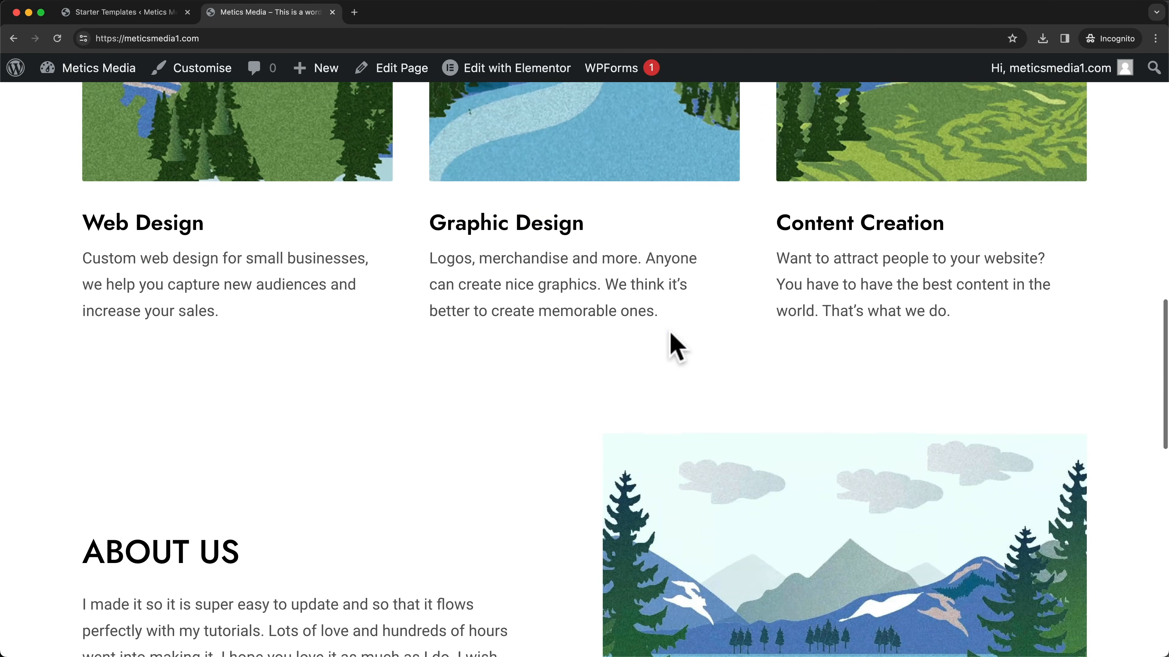
pyautogui.scroll(-15, 676, 347)
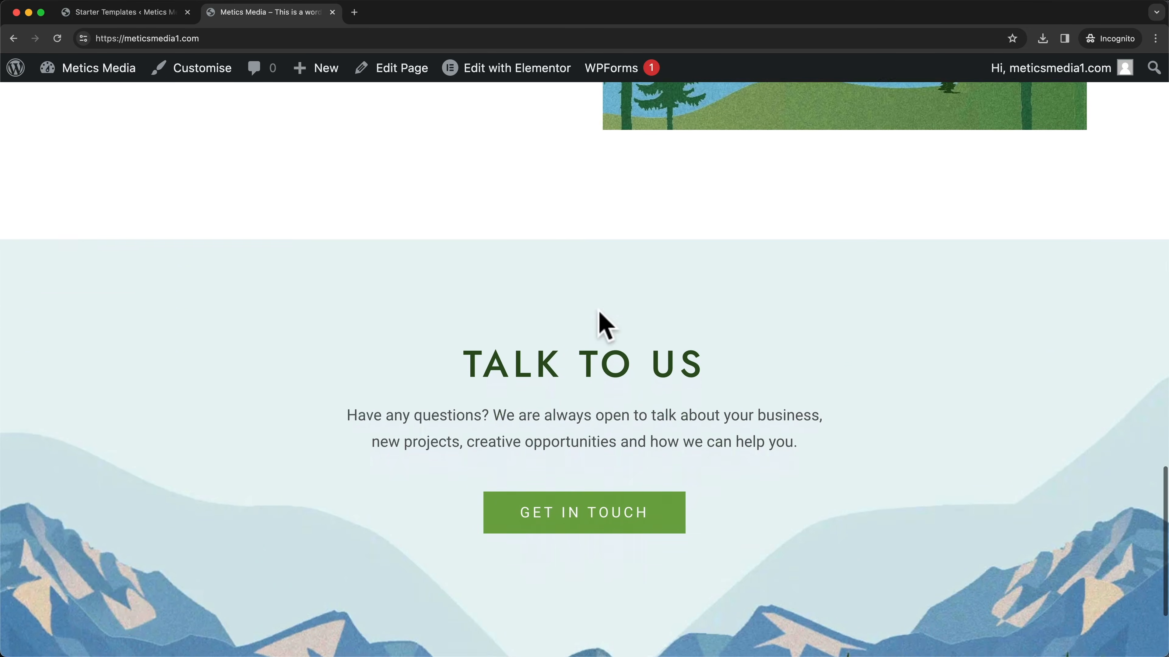
pyautogui.scroll(-3, 603, 373)
pyautogui.scroll(15, 659, 425)
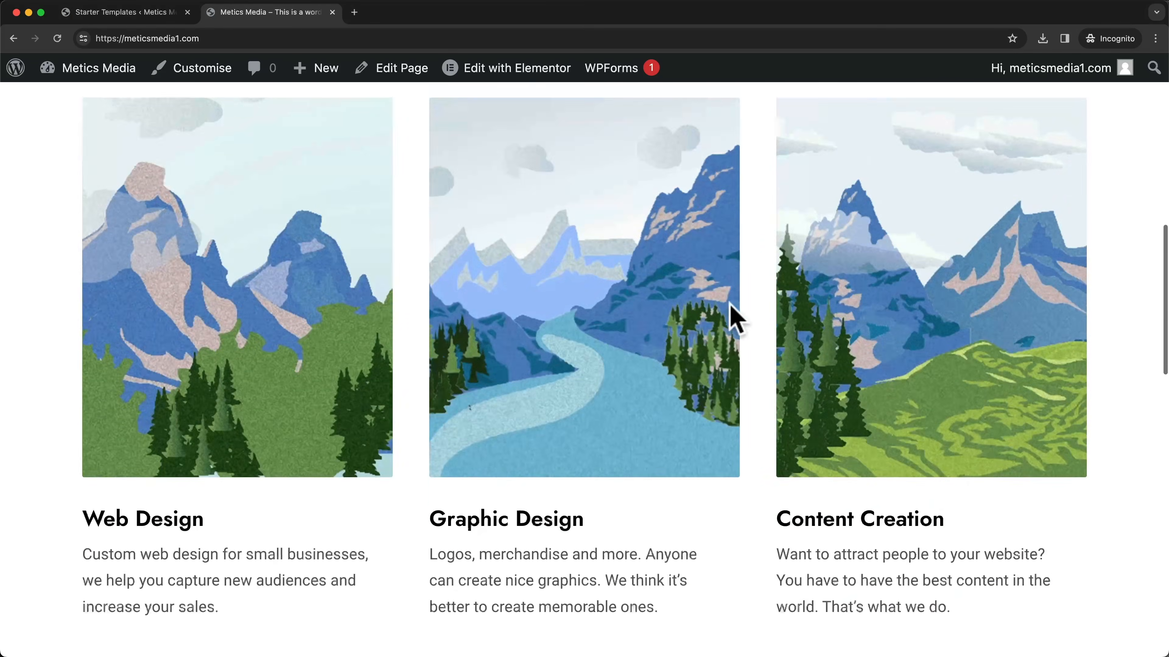
pyautogui.scroll(12, 736, 317)
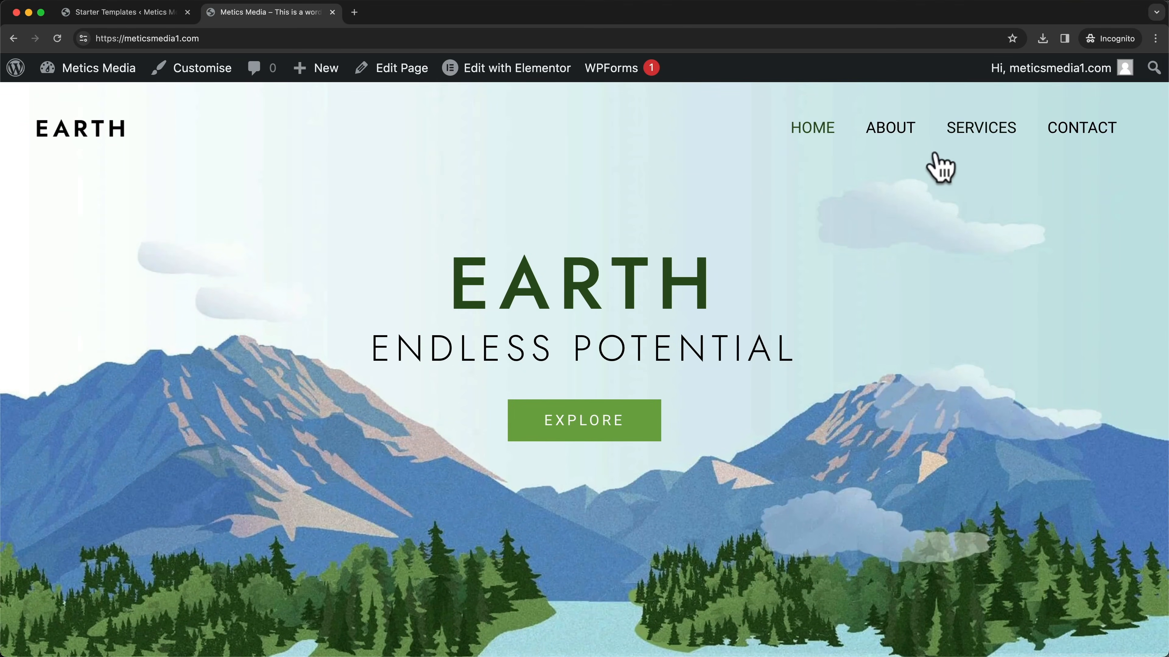
# - View the About page headed 'Who are we?' and bring up the Dashboard link's options
pyautogui.click(893, 136)
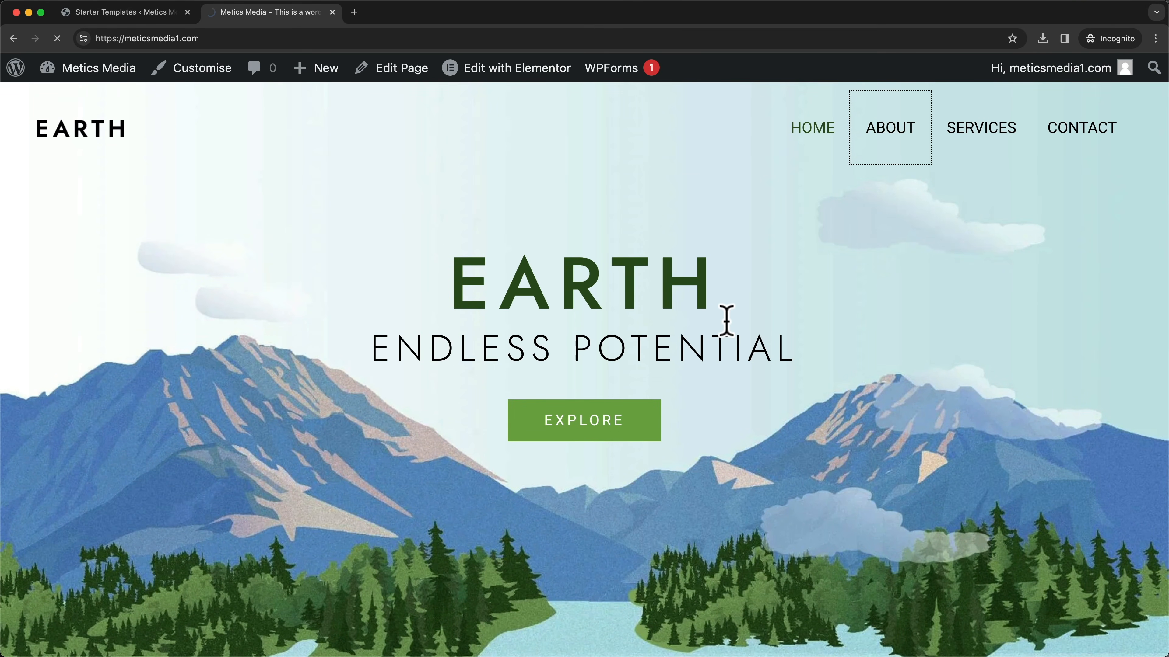
pyautogui.scroll(-15, 727, 322)
pyautogui.scroll(-5, 731, 332)
pyautogui.scroll(20, 732, 332)
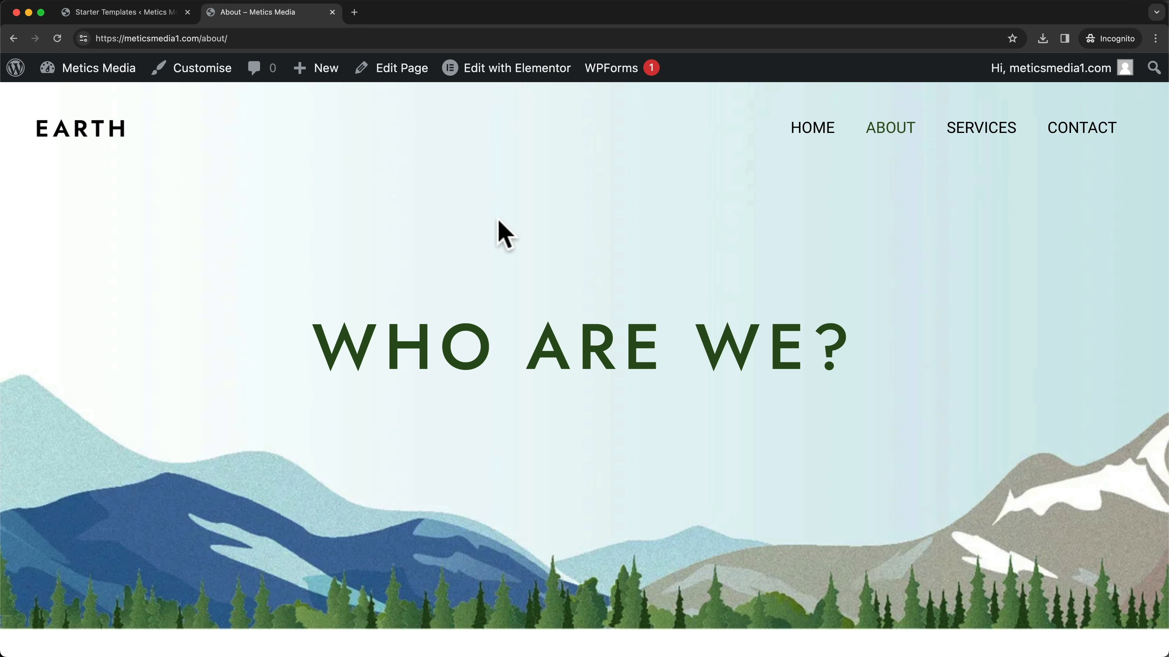
pyautogui.moveTo(125, 70)
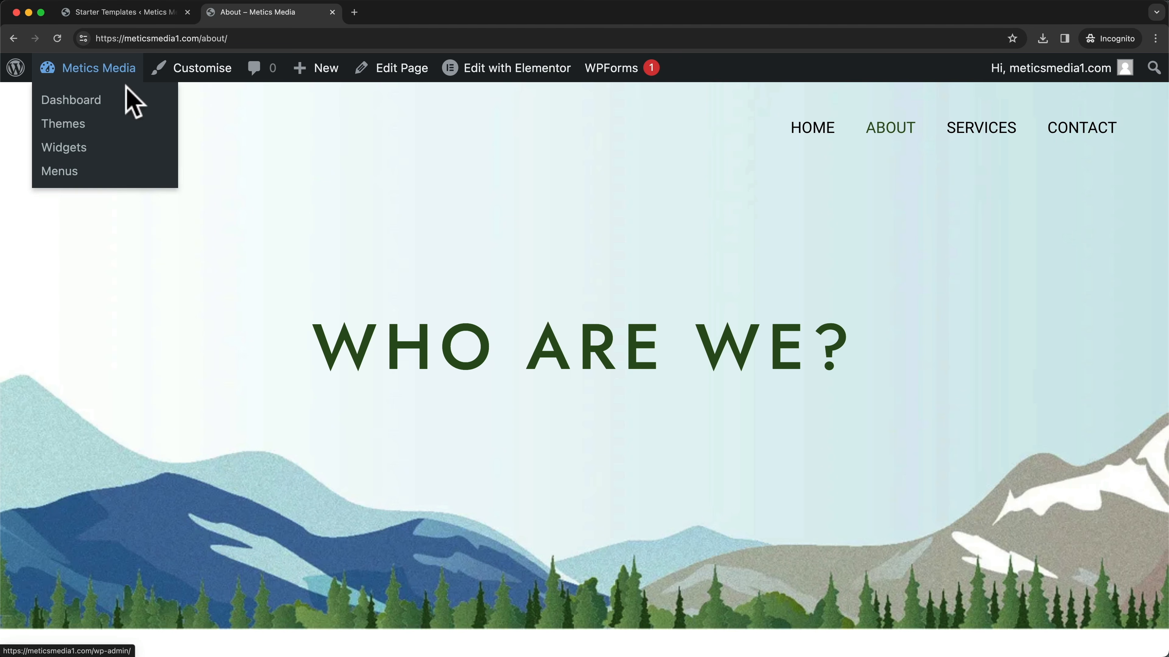
pyautogui.rightClick(89, 102)
# - Open the Dashboard in a new tab and review the four imported pages
pyautogui.click(123, 110)
pyautogui.click(388, 14)
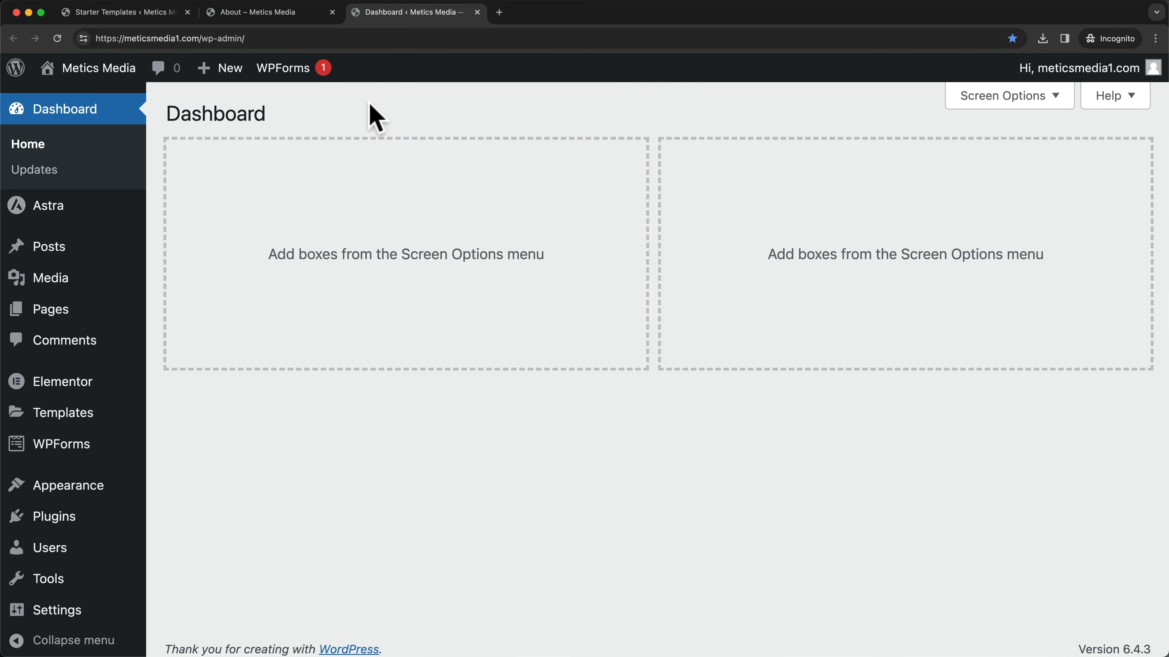
pyautogui.click(65, 322)
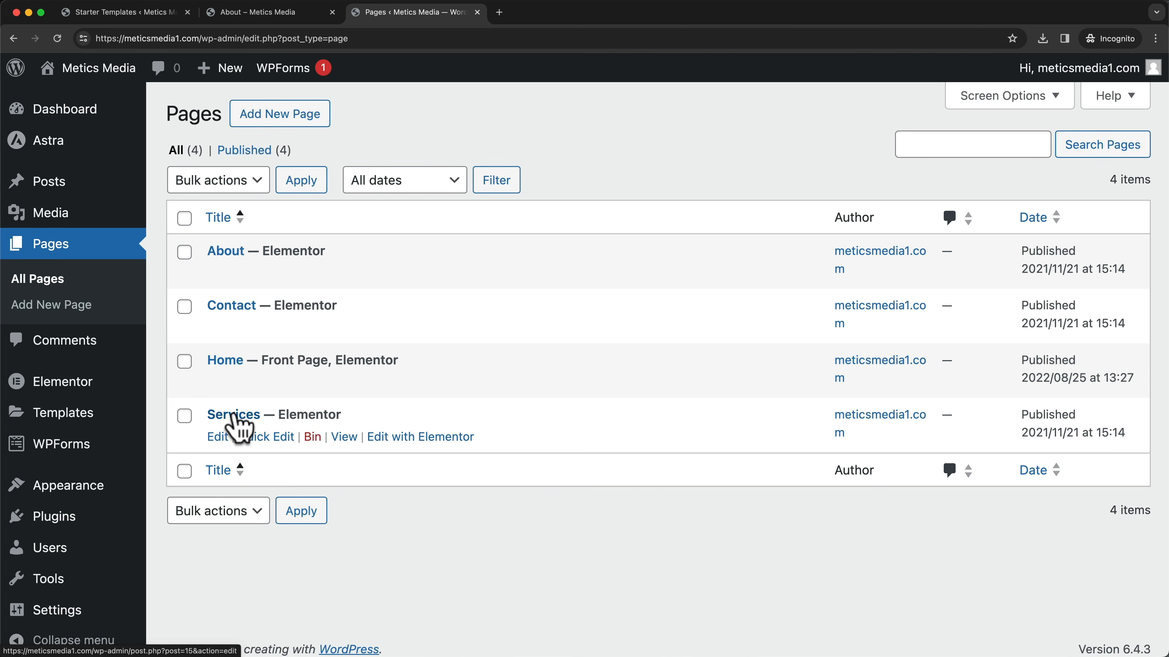
# - Review the Installed Plugins list, including Elementor and WPForms Lite
pyautogui.click(84, 529)
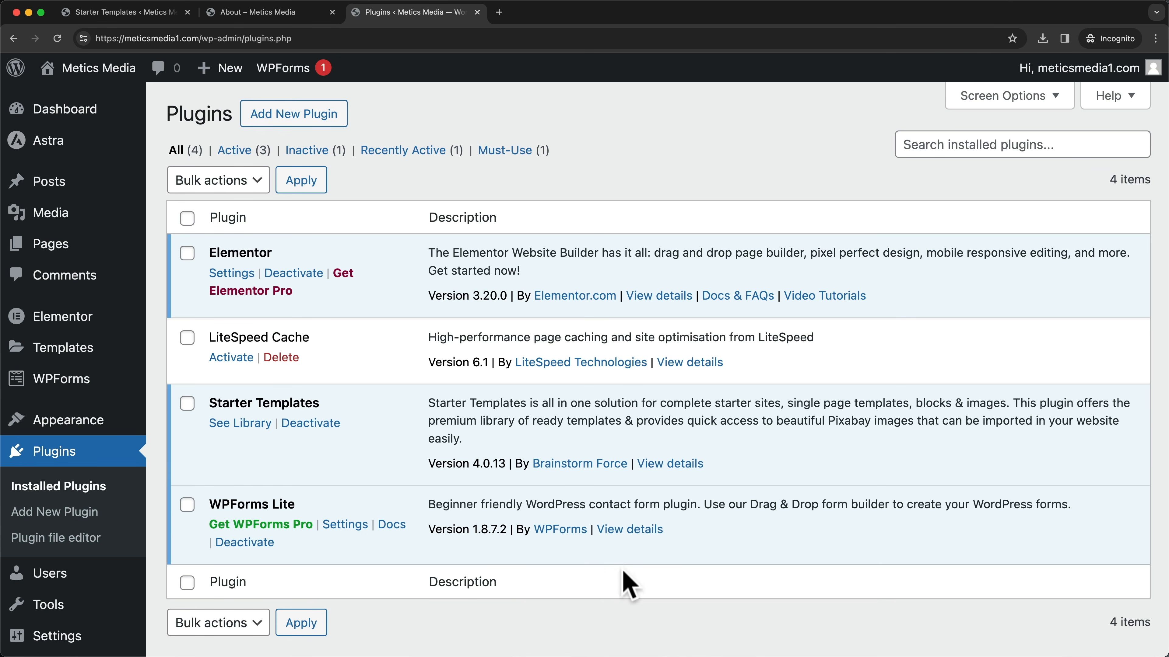
pyautogui.scroll(-2, 621, 568)
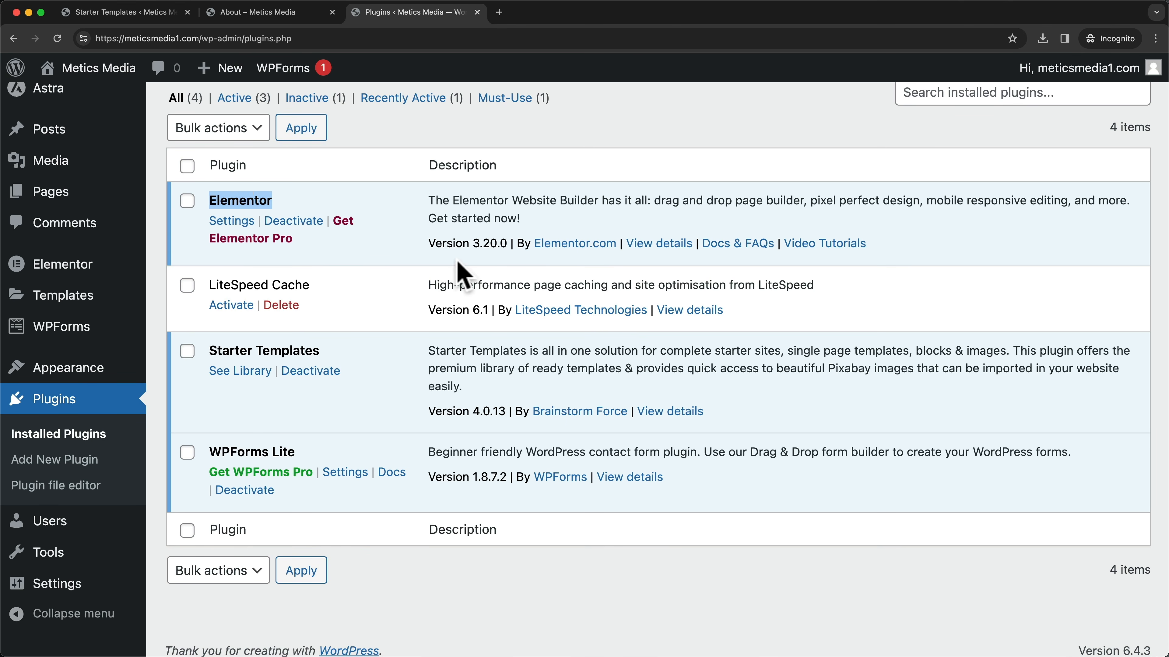
pyautogui.click(435, 617)
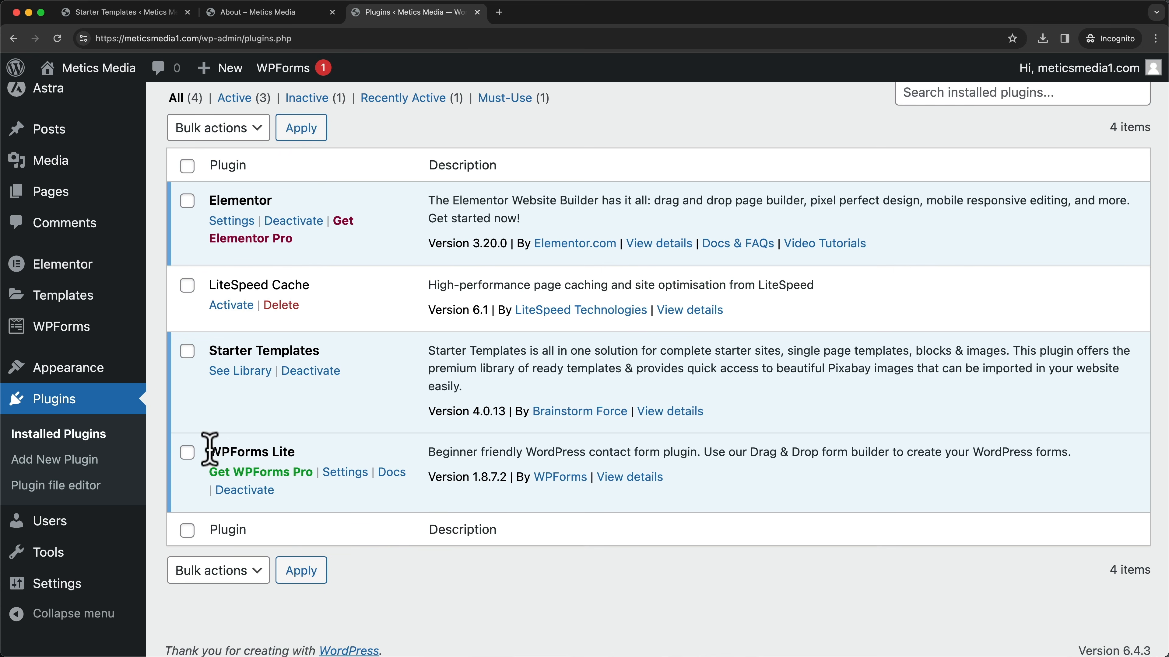
pyautogui.moveTo(210, 449); pyautogui.dragTo(295, 451)
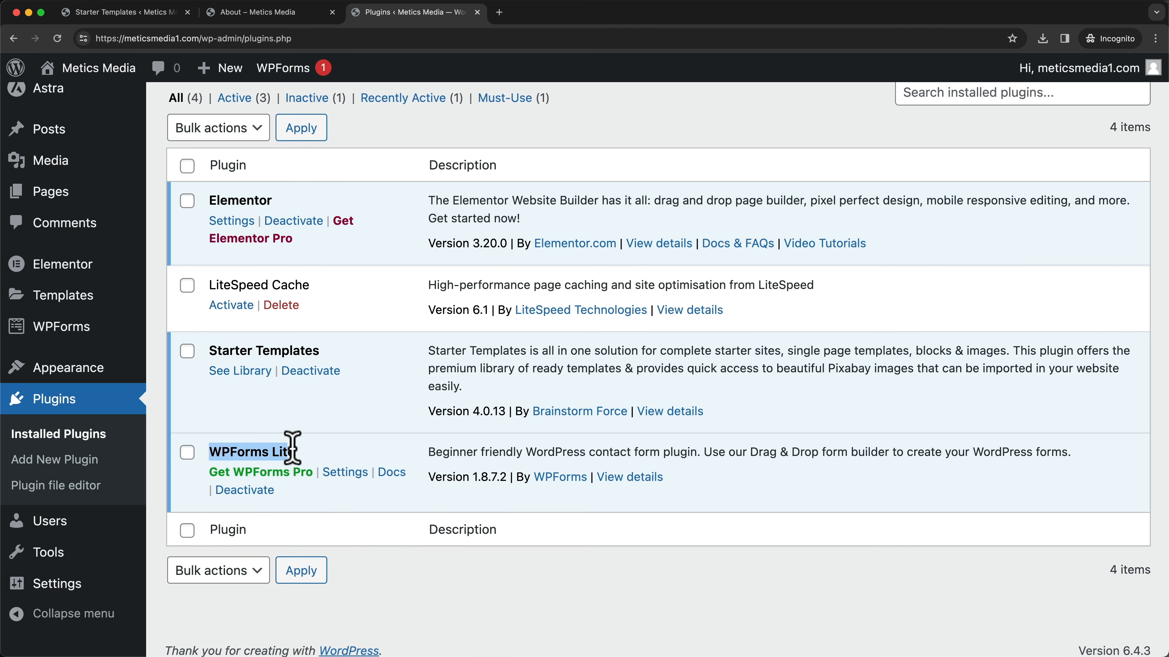
pyautogui.click(410, 597)
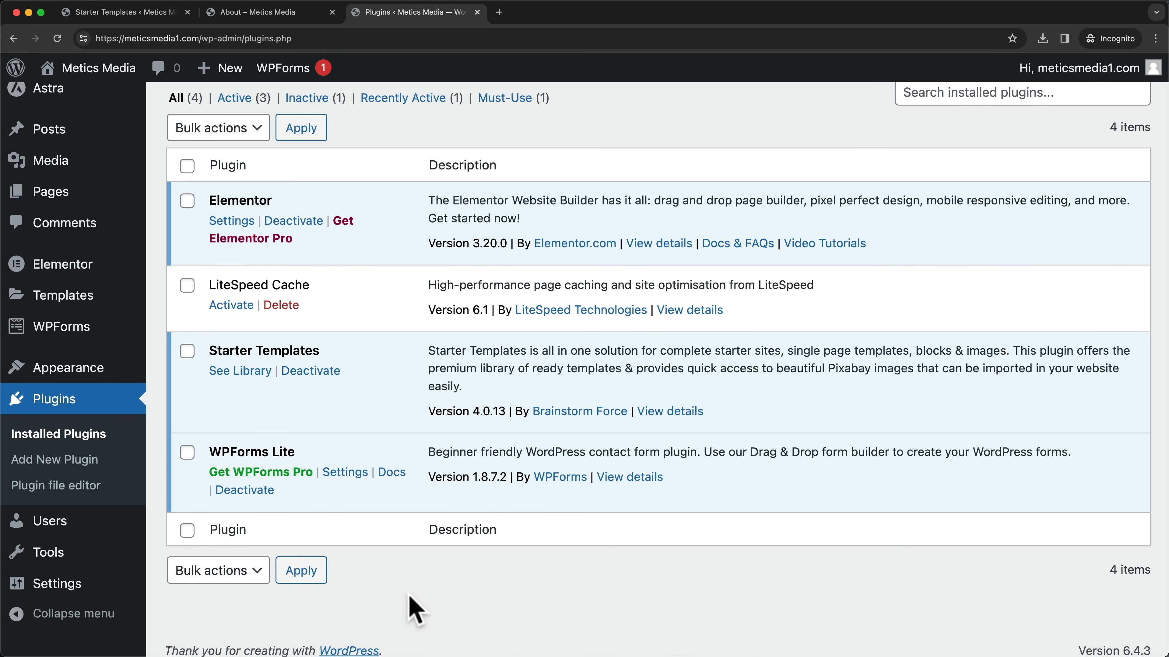
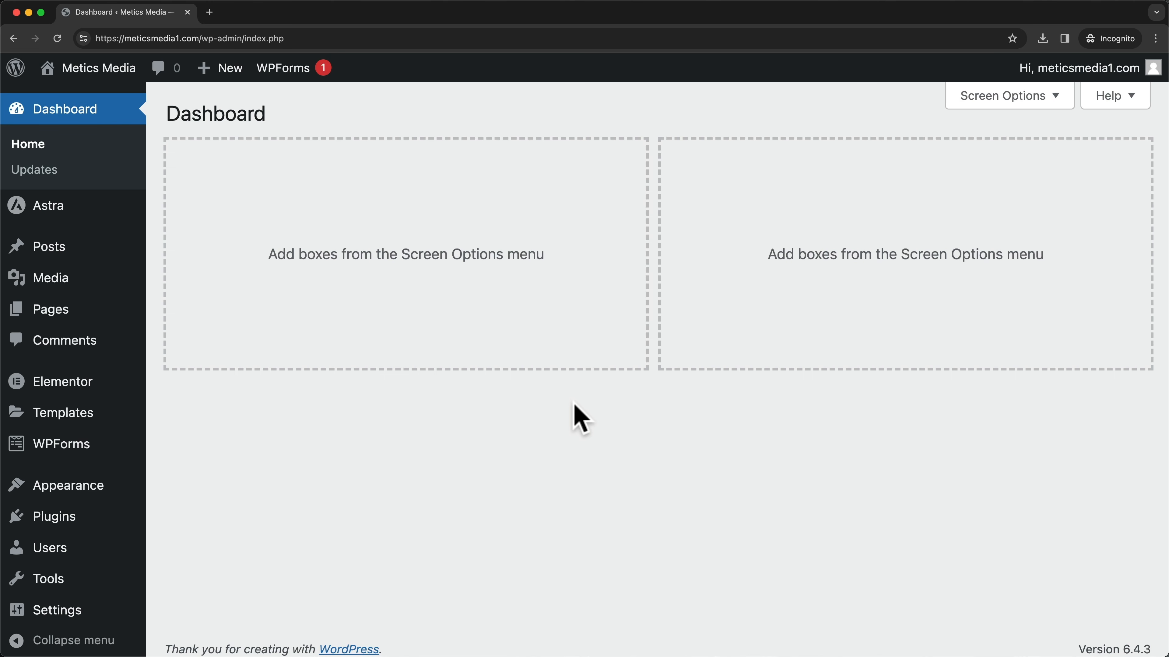
# - Open the live Metics Media site in a new tab and load its Home page in Elementor
pyautogui.moveTo(118, 83)
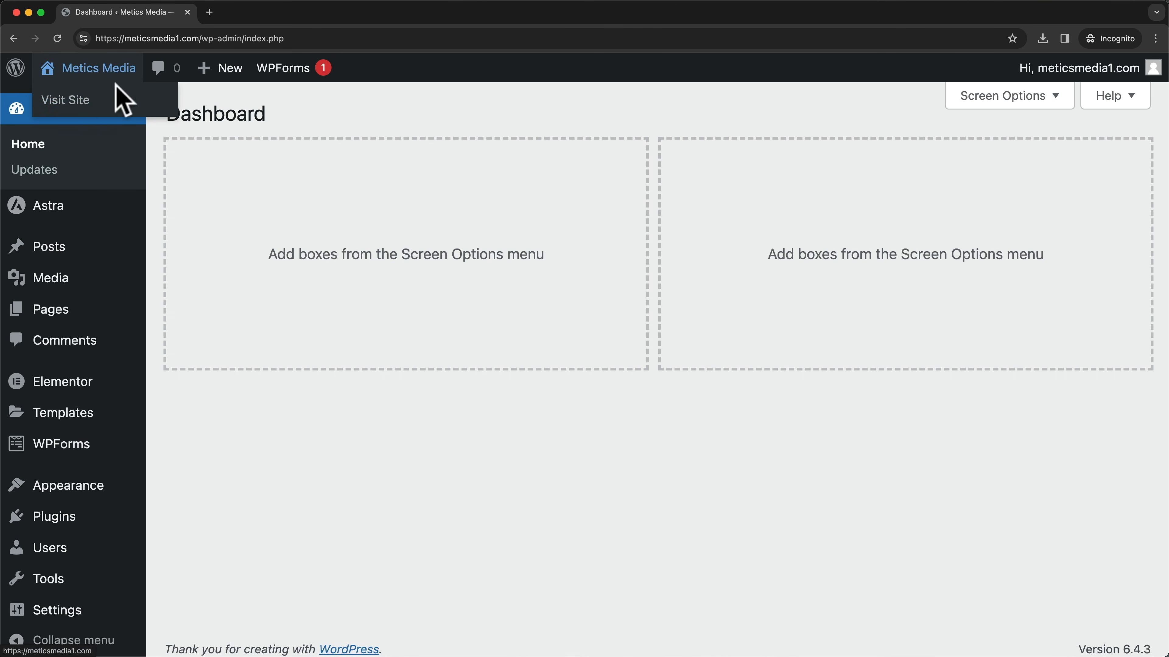
pyautogui.rightClick(94, 99)
pyautogui.click(120, 103)
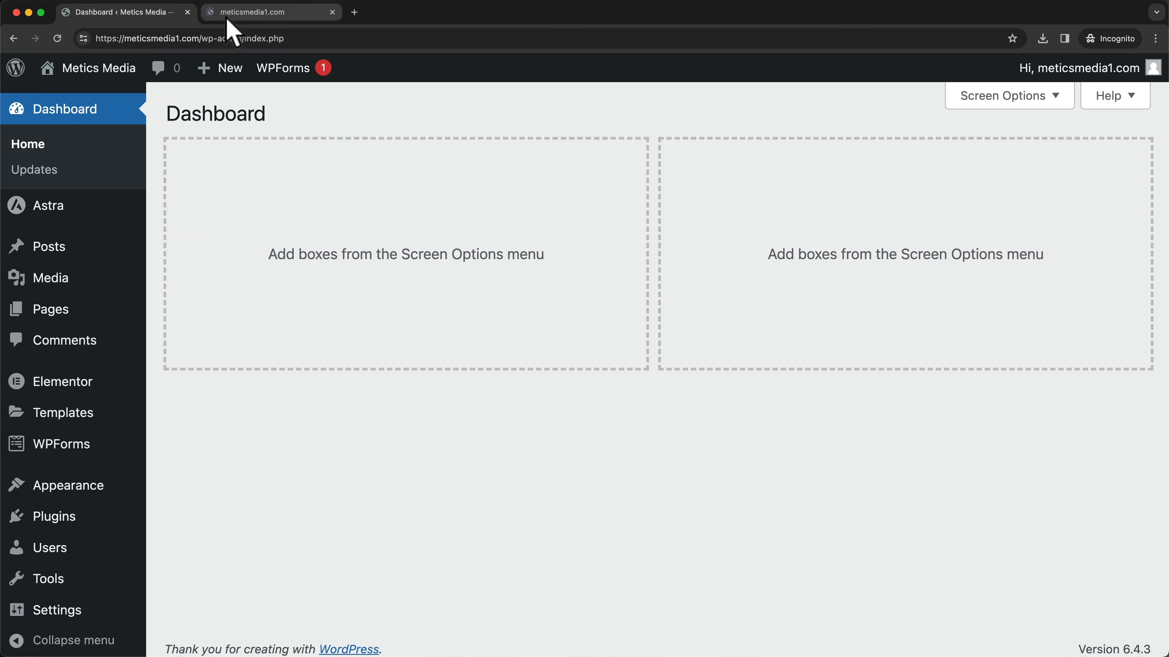
pyautogui.click(232, 14)
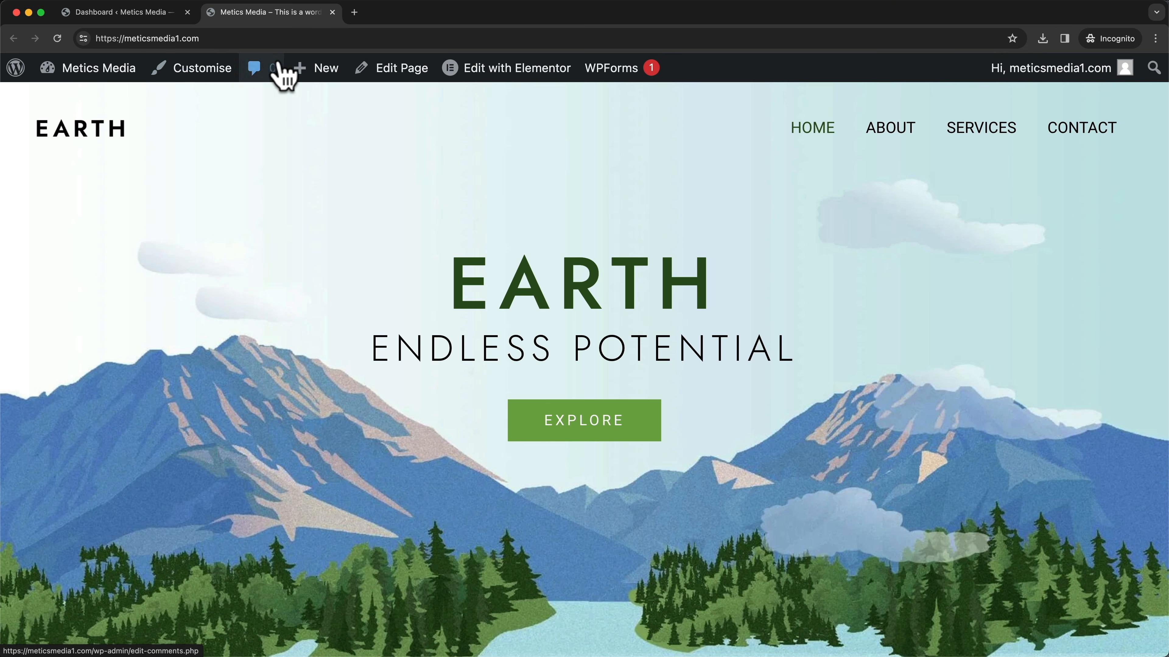
pyautogui.moveTo(506, 87)
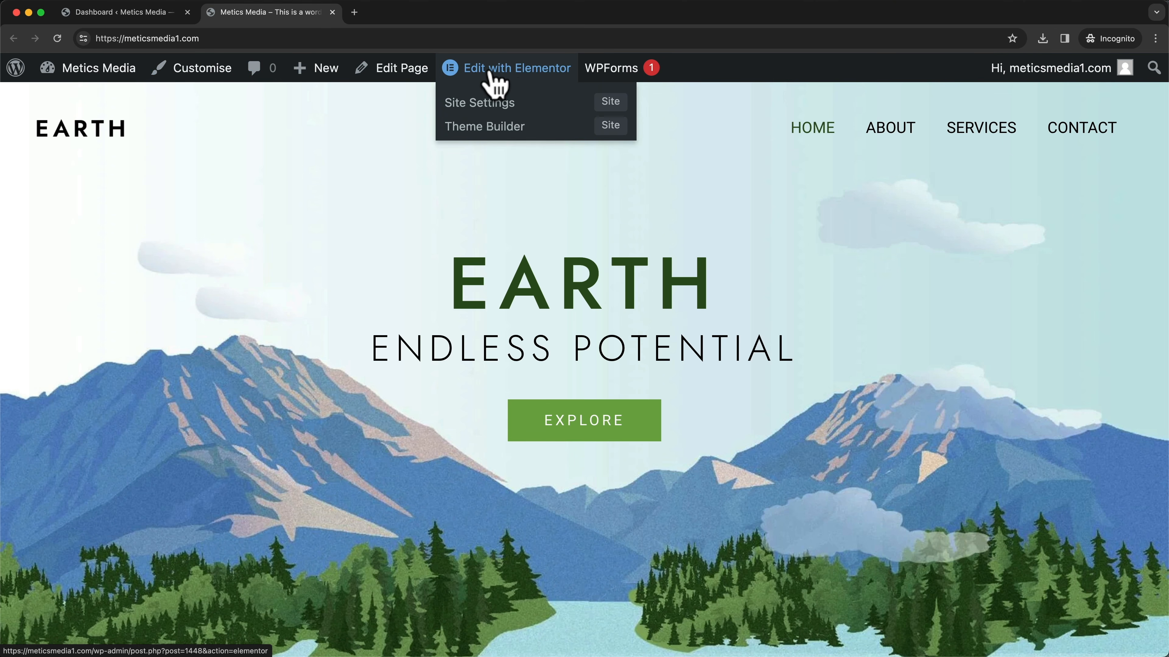
pyautogui.click(550, 73)
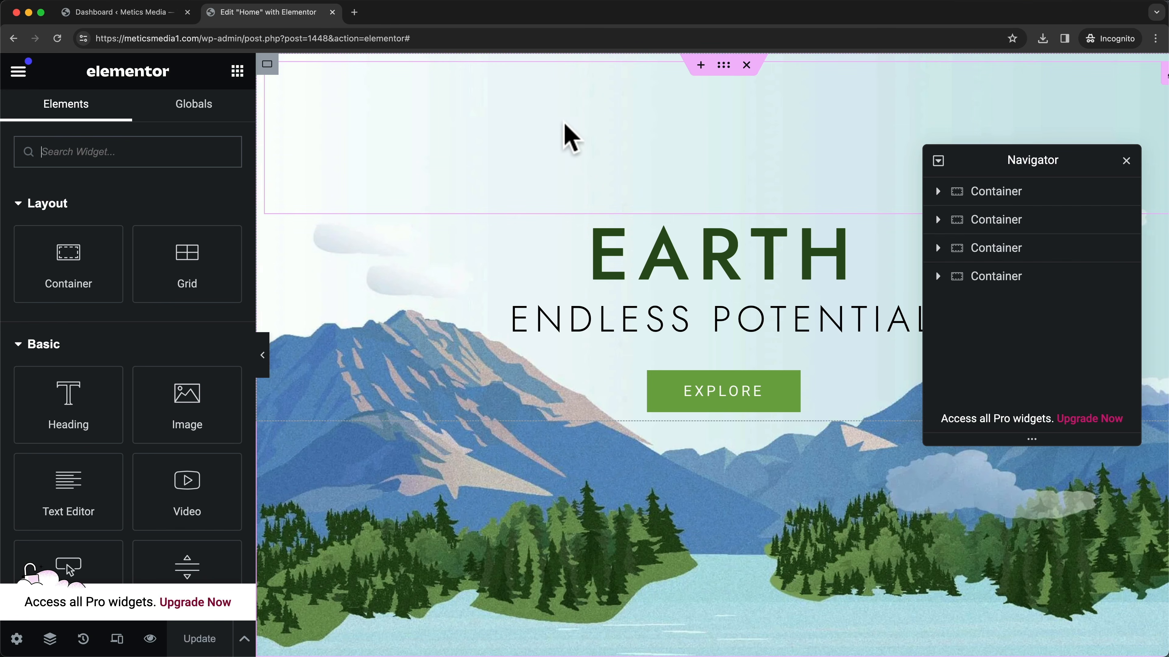
# - Select the EARTH heading's text, then show the Pages list in the Dashboard tab
pyautogui.click(601, 252)
pyautogui.moveTo(602, 252); pyautogui.dragTo(857, 251)
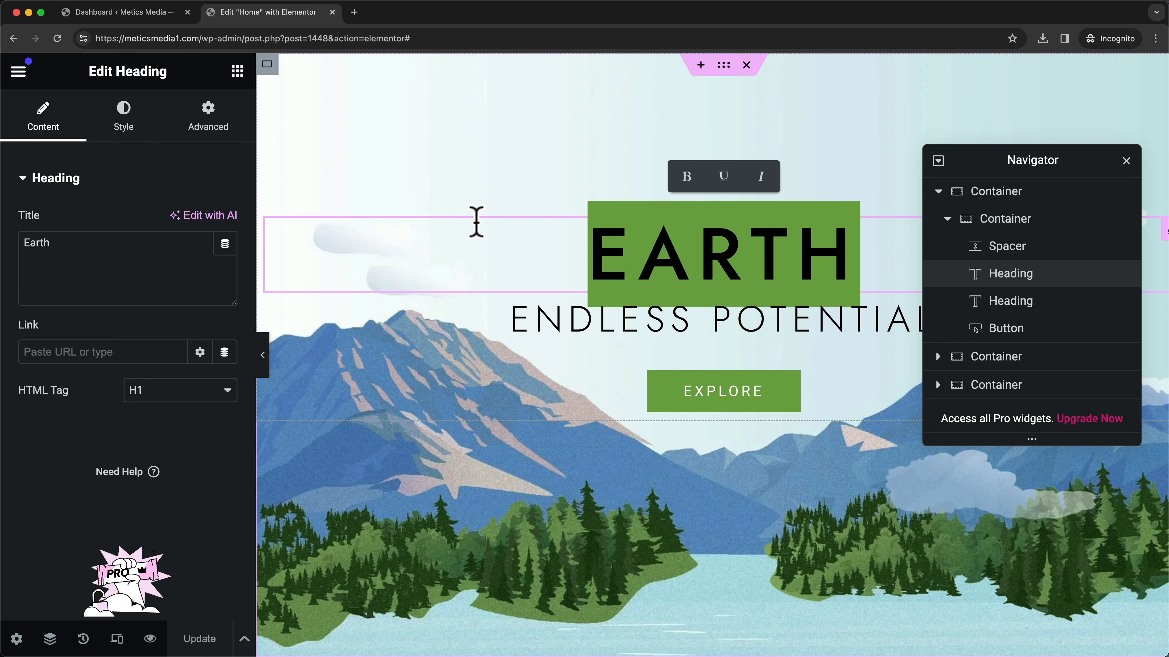
pyautogui.click(138, 12)
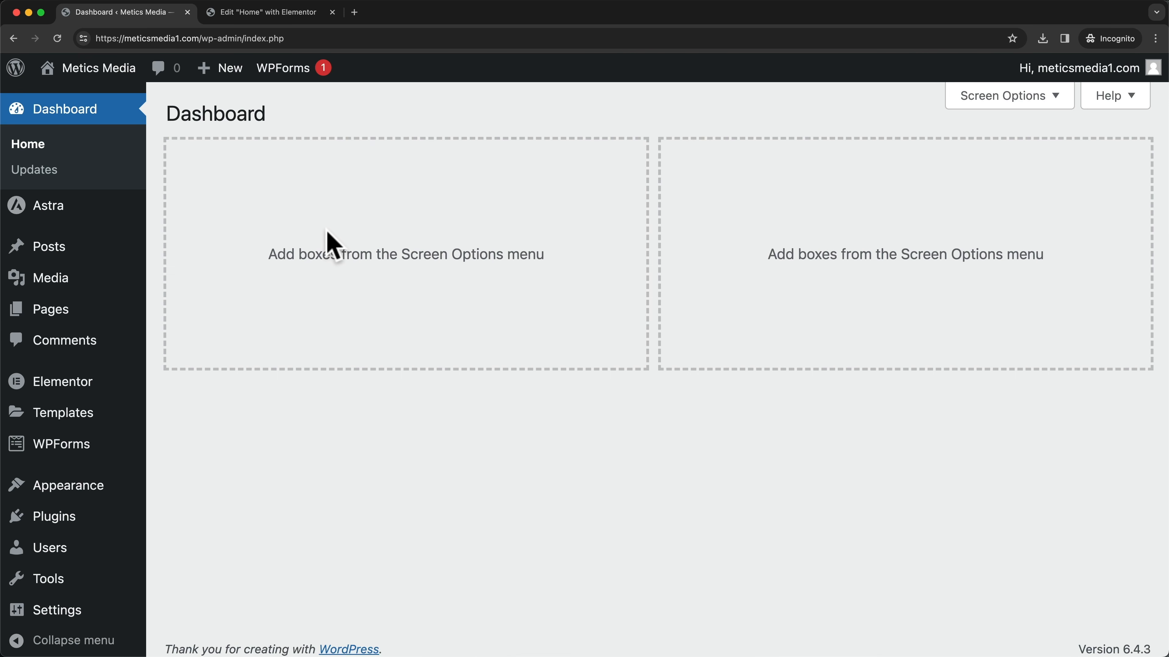
pyautogui.click(34, 316)
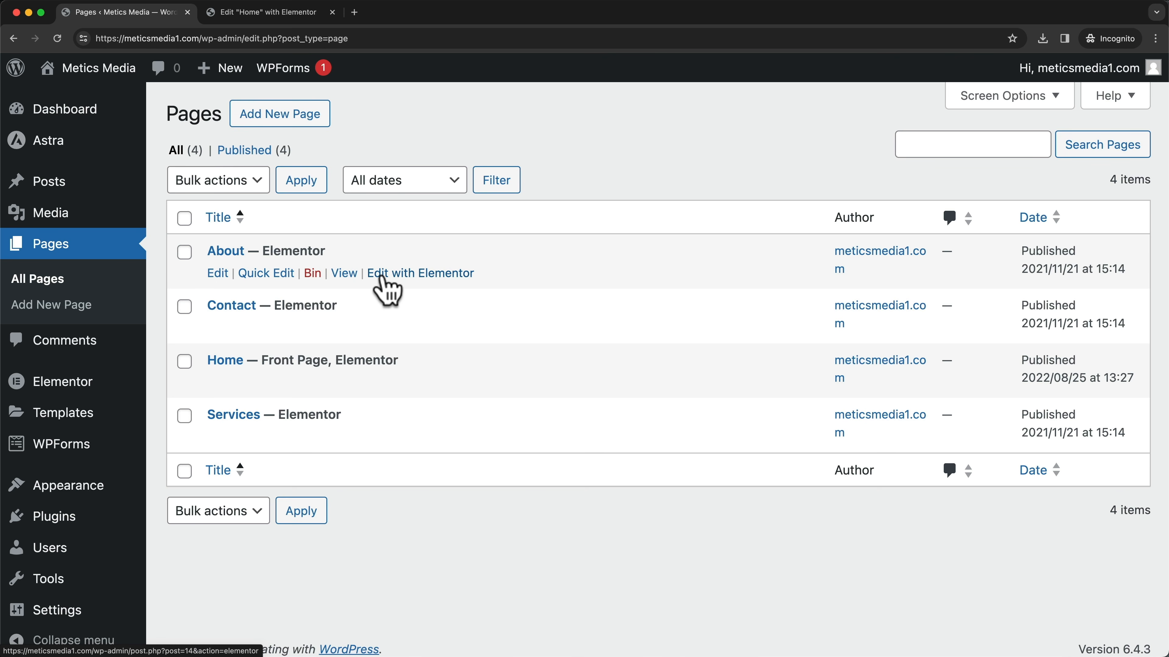
# - Open the About page in Elementor, scroll through it, then close that editor tab
pyautogui.click(436, 274)
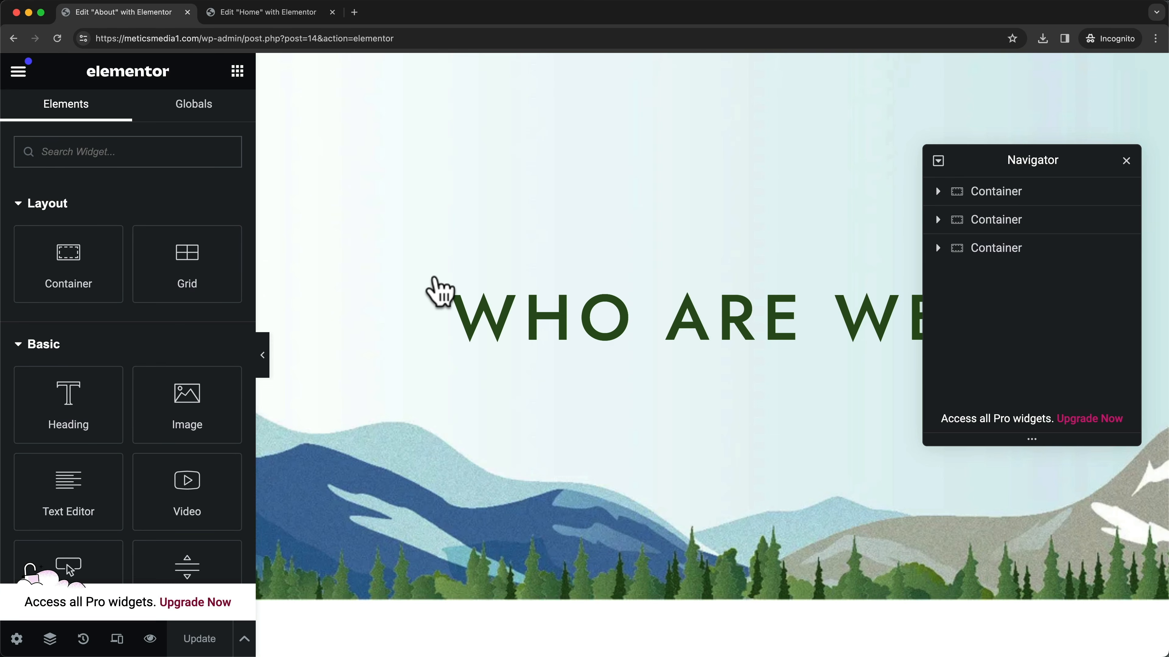
pyautogui.scroll(-5, 608, 305)
pyautogui.scroll(2, 608, 305)
pyautogui.scroll(3, 644, 340)
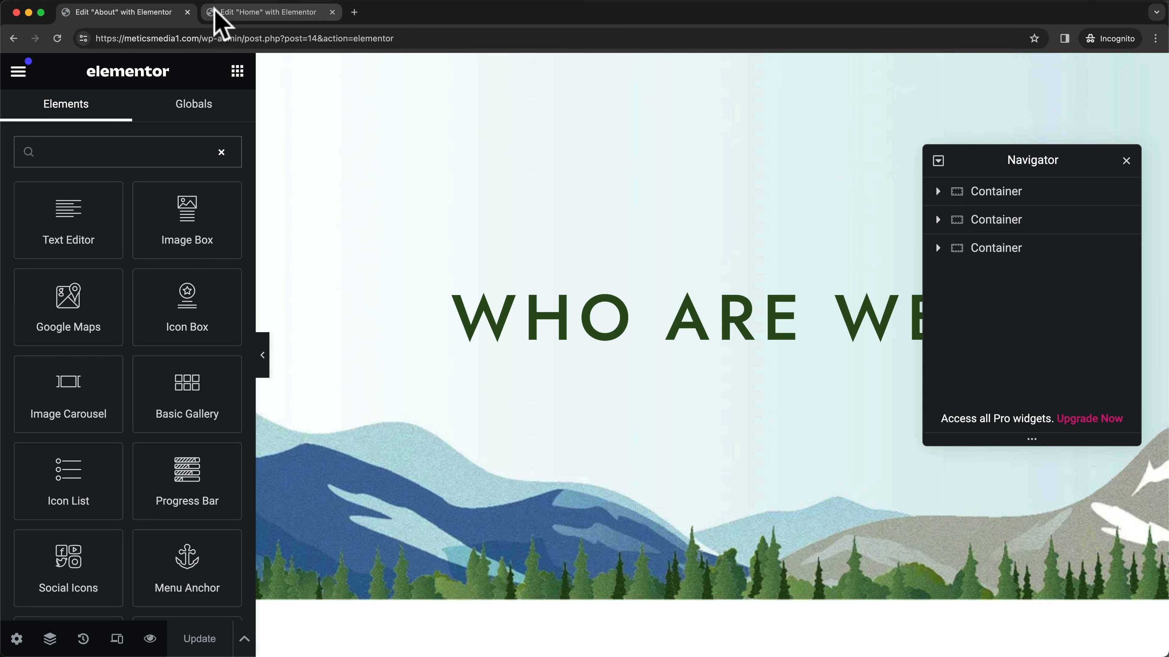
pyautogui.click(187, 12)
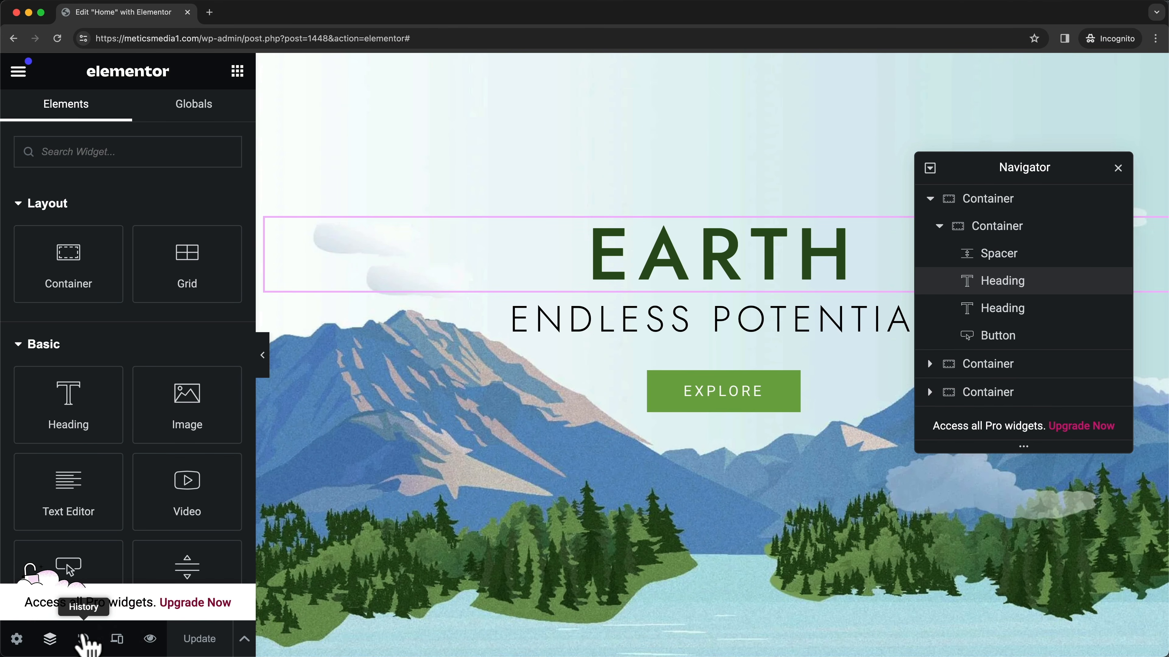
pyautogui.click(51, 640)
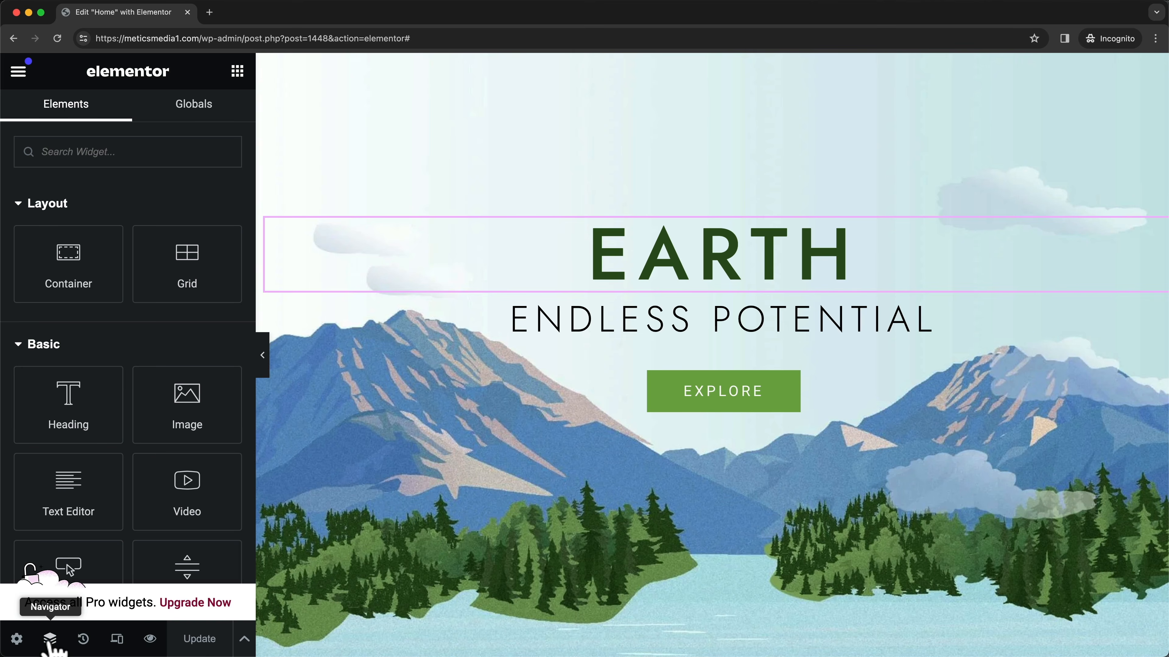
pyautogui.click(50, 640)
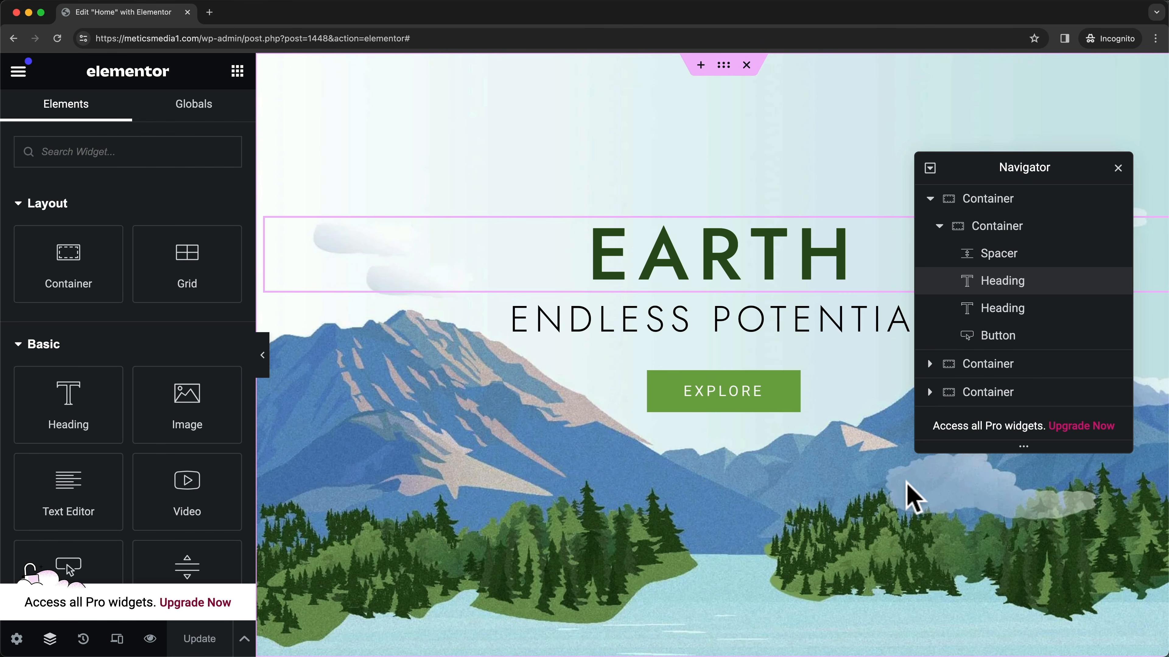
pyautogui.click(502, 276)
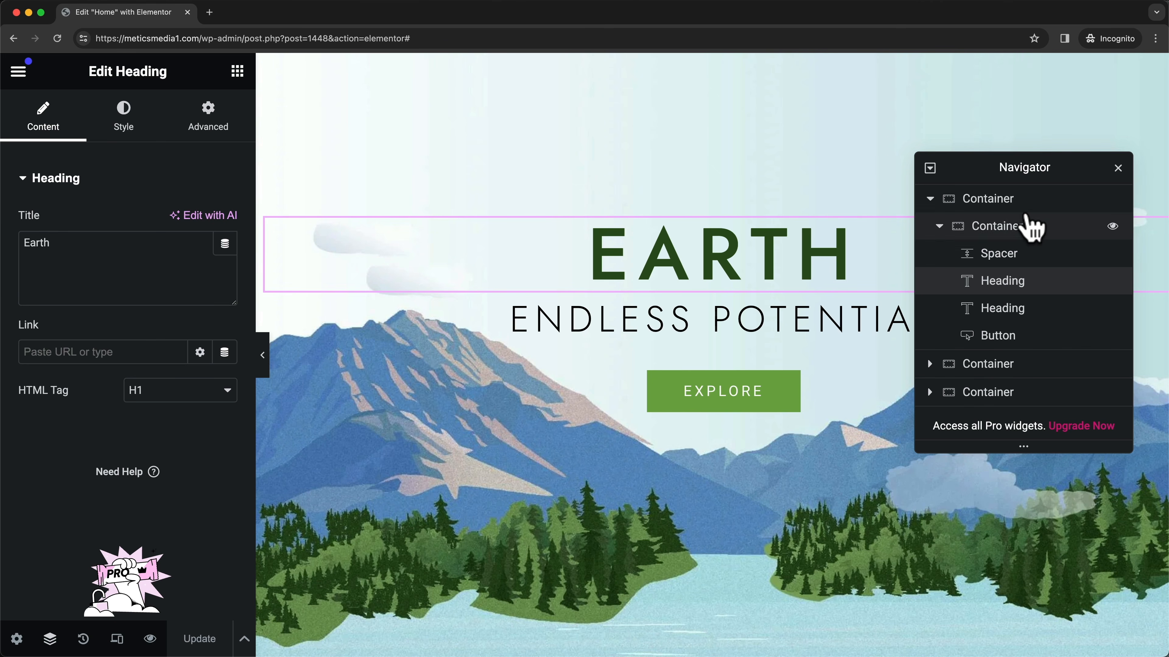
pyautogui.click(1032, 204)
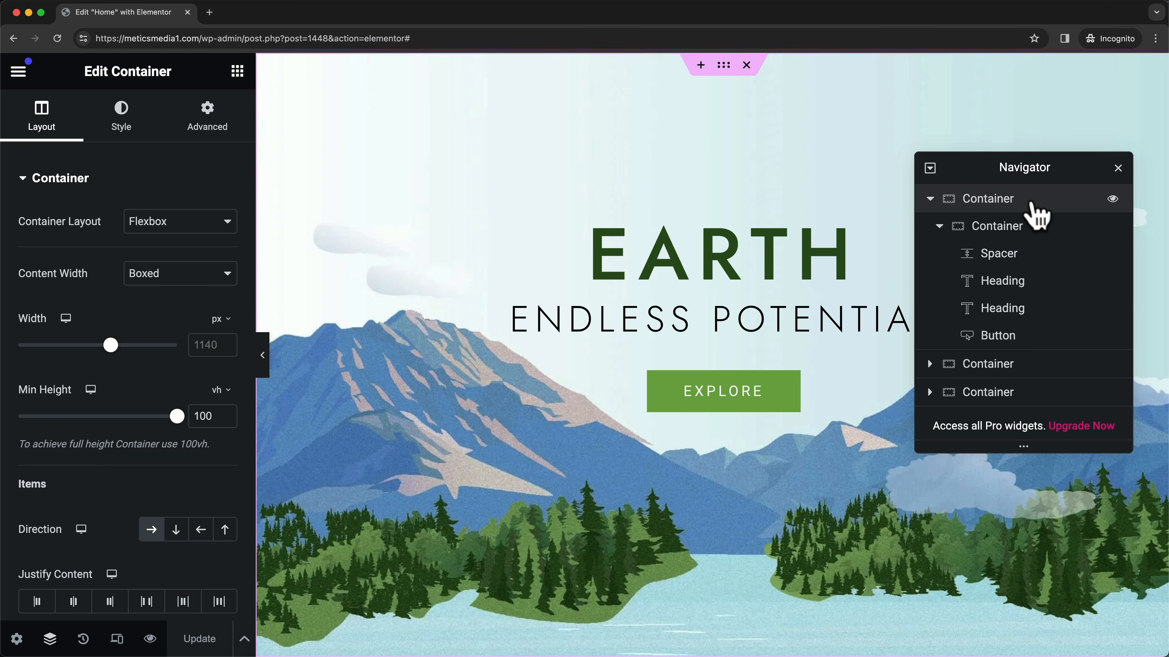
pyautogui.scroll(-2, 384, 210)
pyautogui.scroll(-2, 386, 221)
pyautogui.scroll(-2, 750, 504)
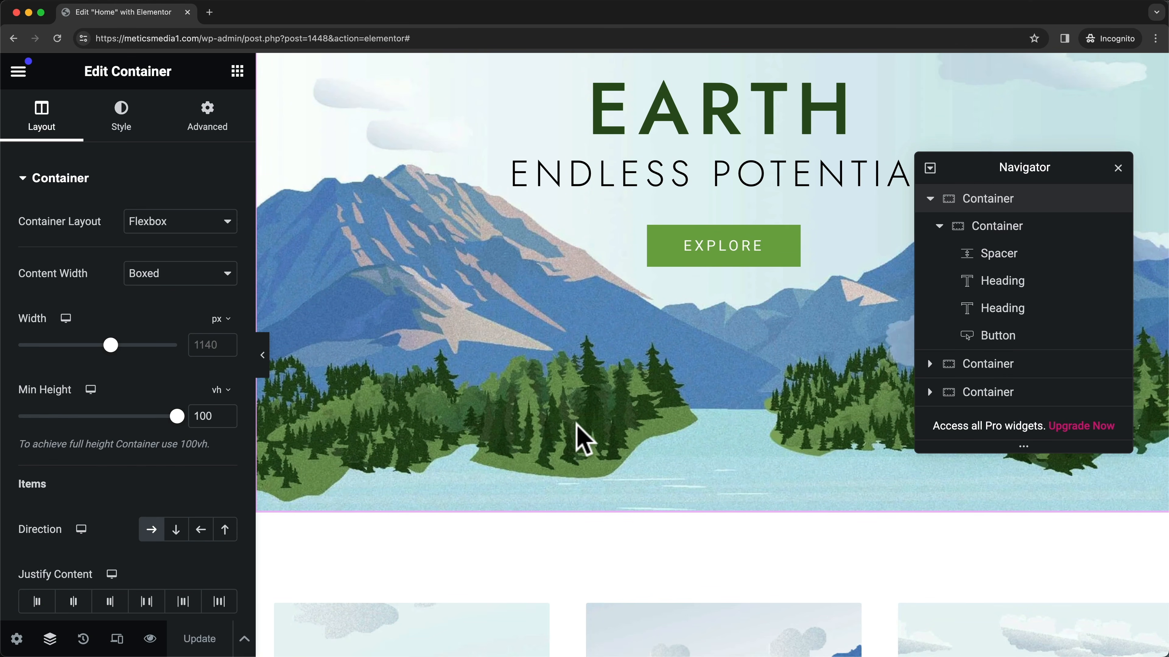
pyautogui.scroll(4, 579, 440)
pyautogui.scroll(2, 712, 488)
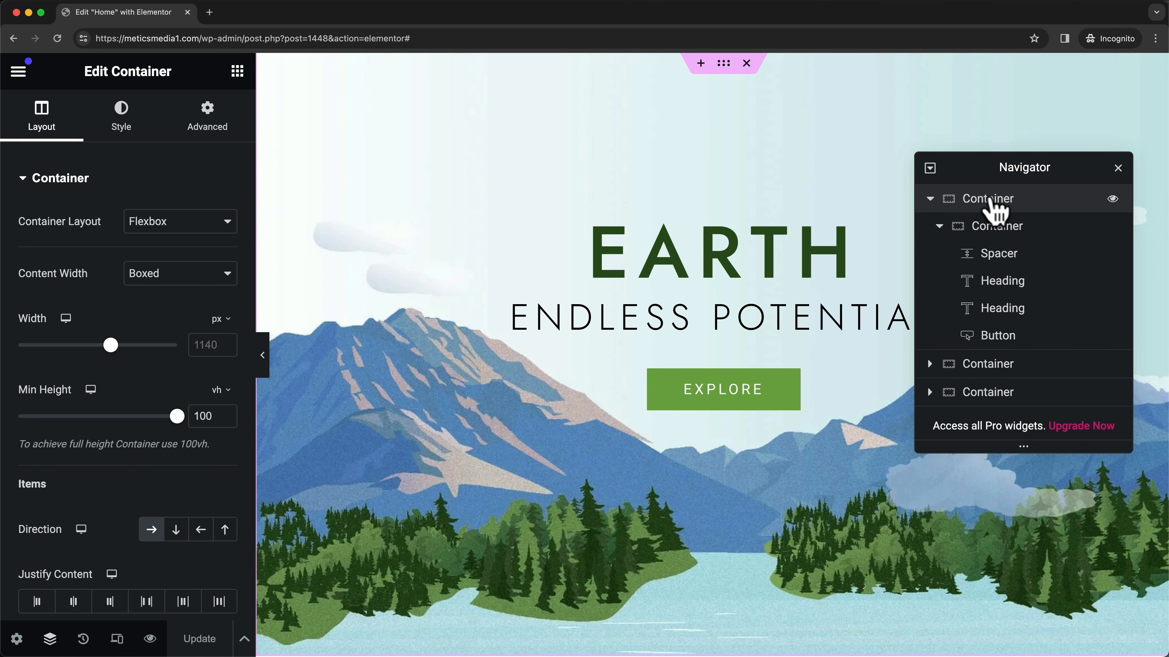
pyautogui.click(999, 228)
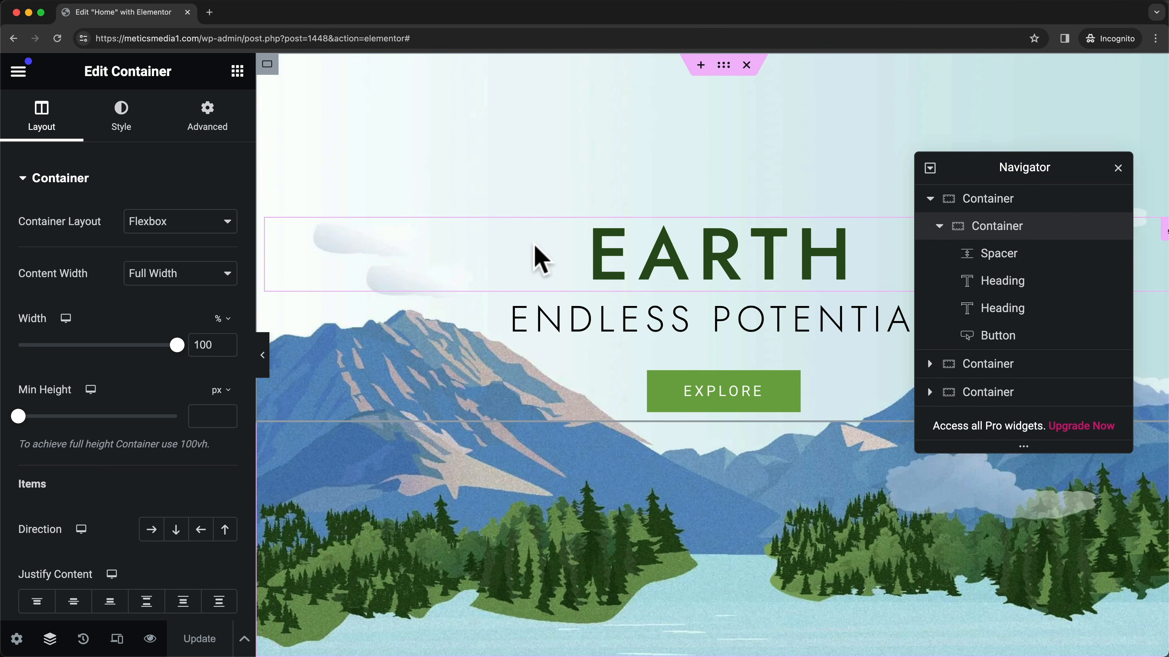
pyautogui.click(1000, 259)
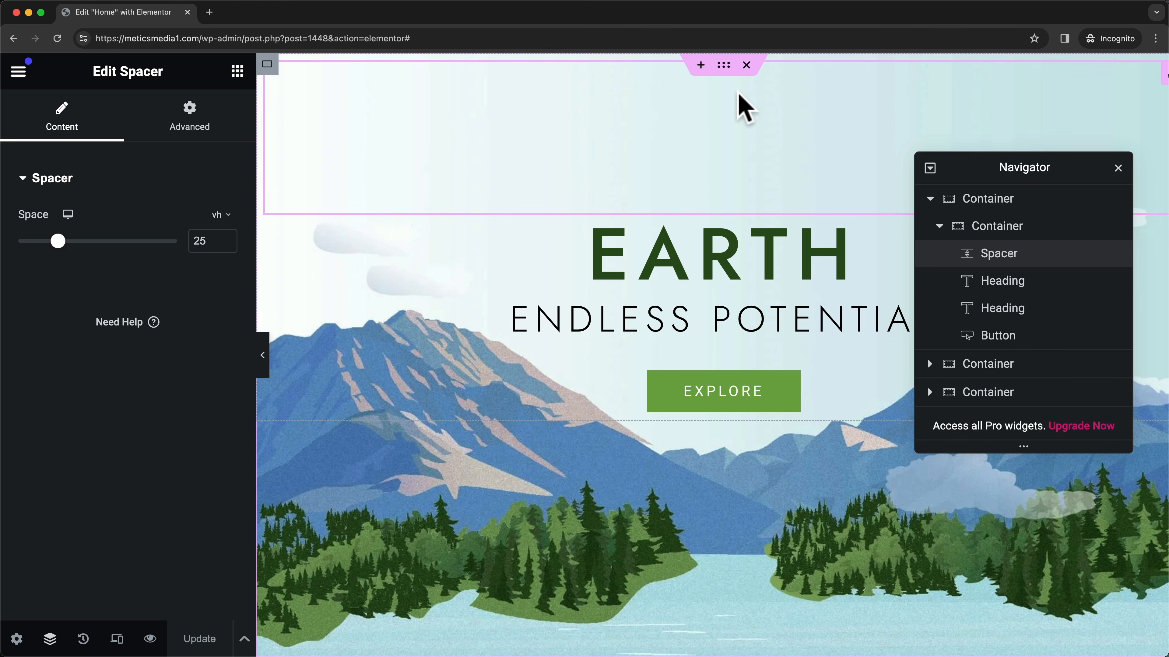
pyautogui.click(996, 283)
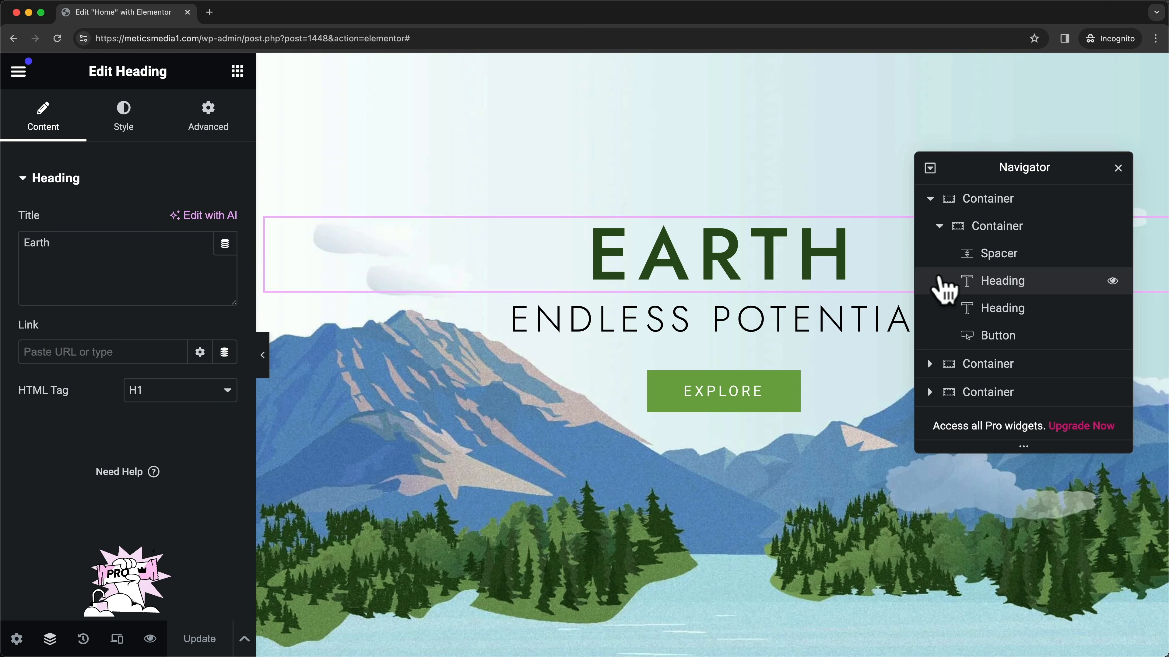
pyautogui.click(987, 311)
pyautogui.moveTo(969, 169); pyautogui.dragTo(1141, 175)
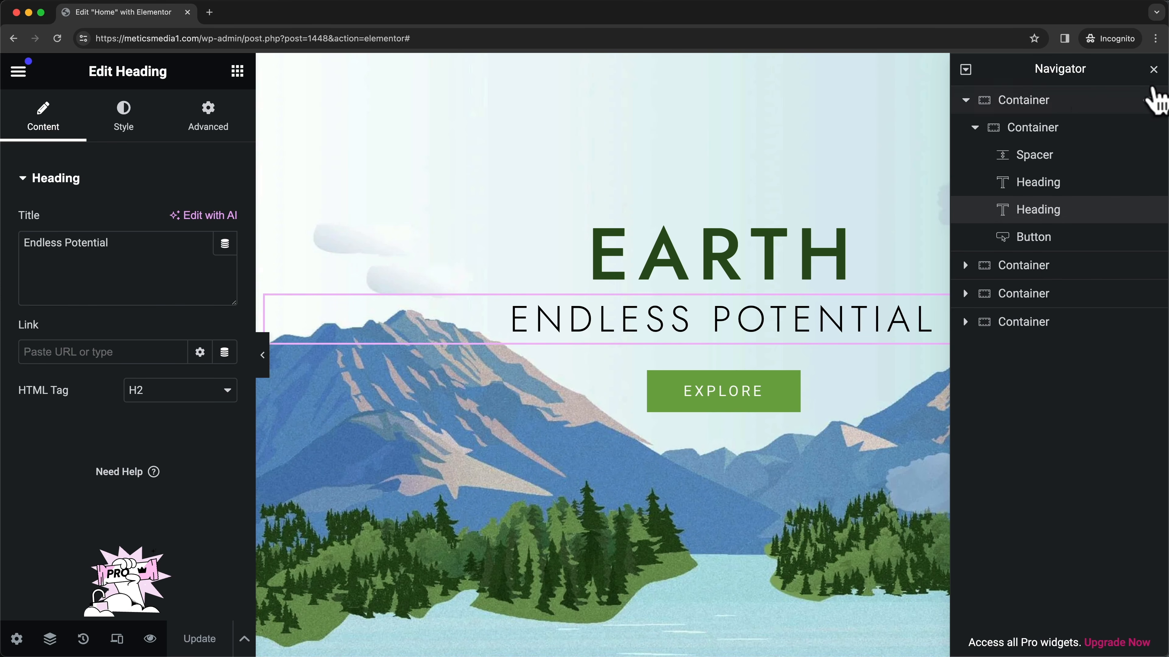
pyautogui.moveTo(1123, 69); pyautogui.dragTo(1023, 79)
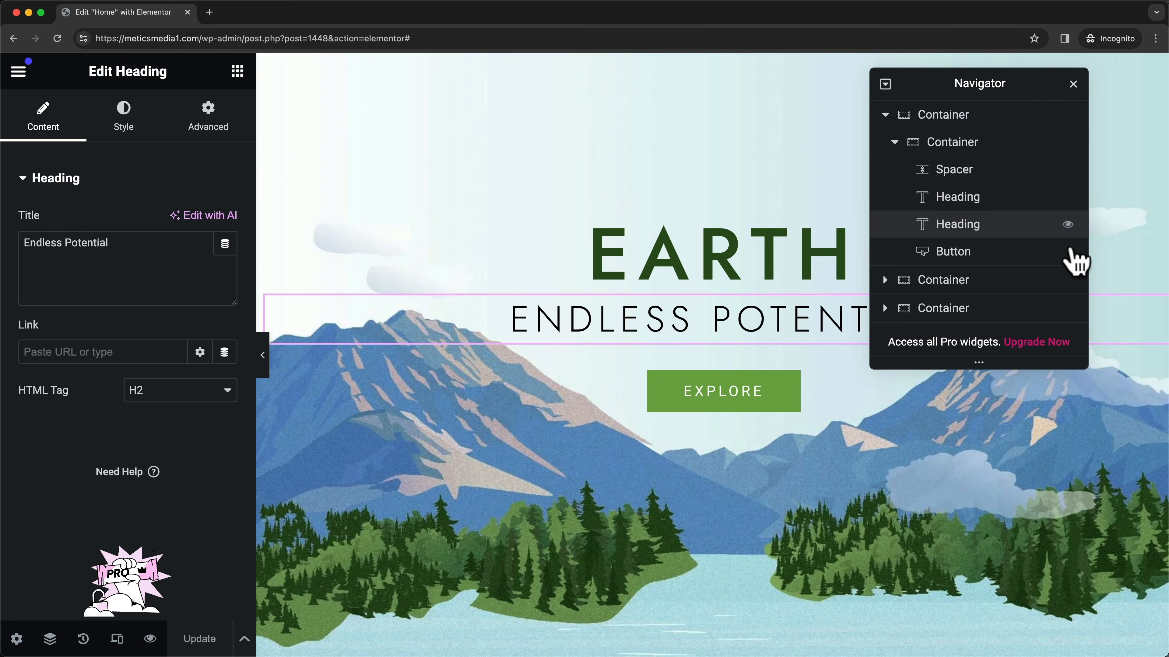
pyautogui.click(969, 260)
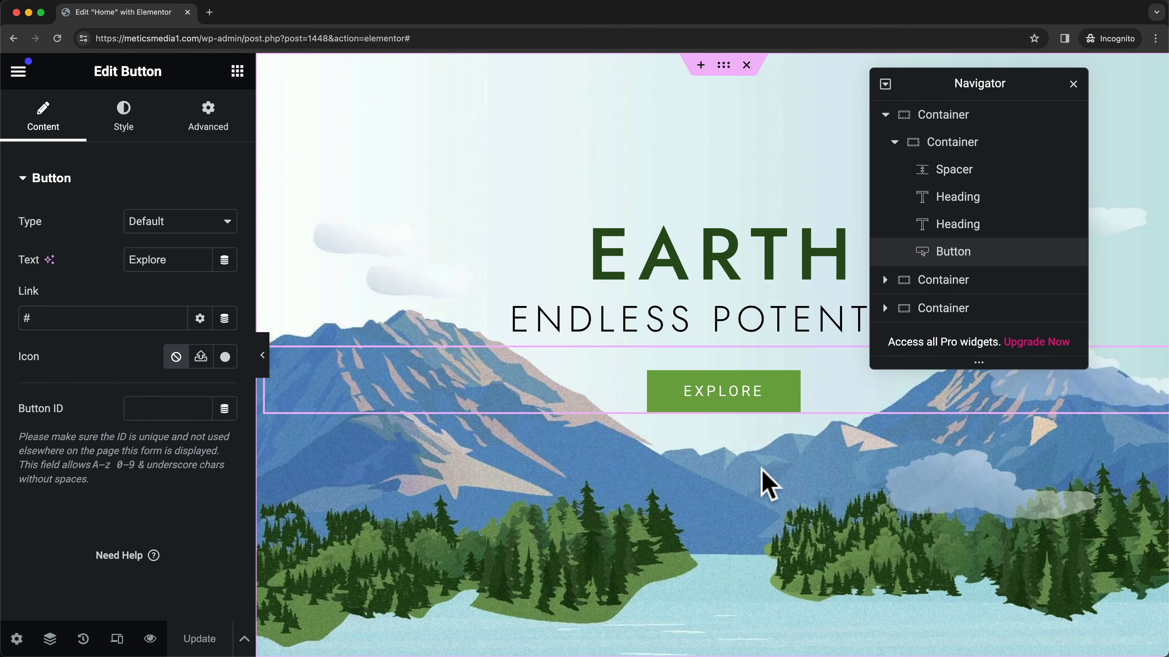
pyautogui.scroll(-2, 762, 470)
pyautogui.scroll(-10, 762, 470)
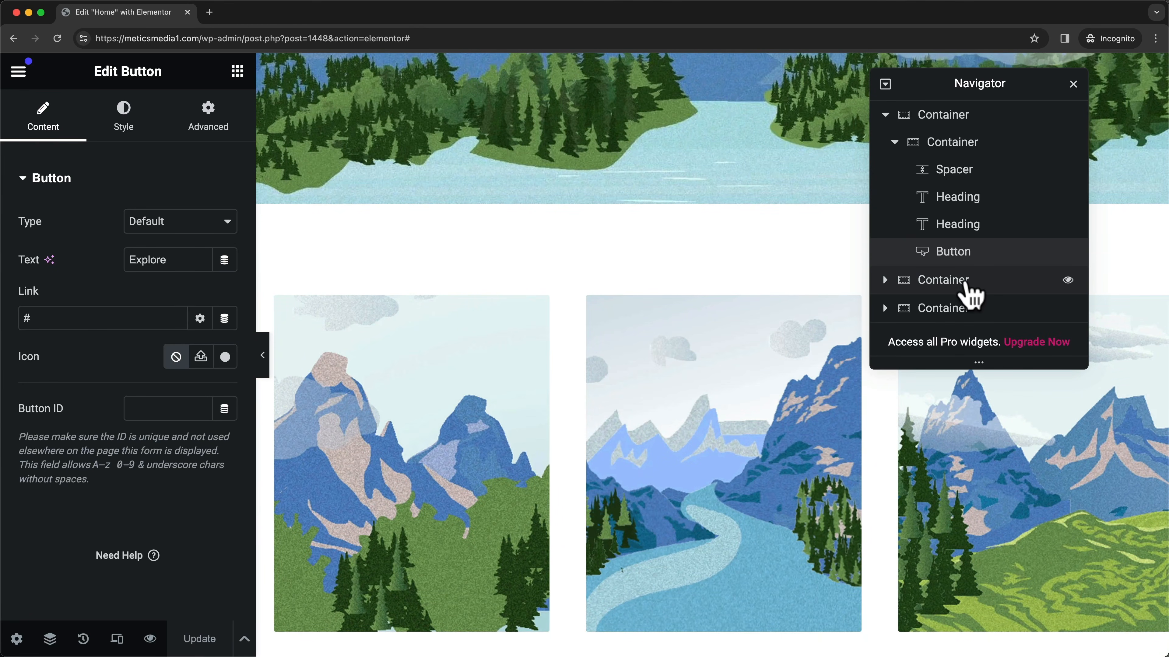
# - Inspect the Web Design card's image, heading and description in the service cards container
pyautogui.click(890, 282)
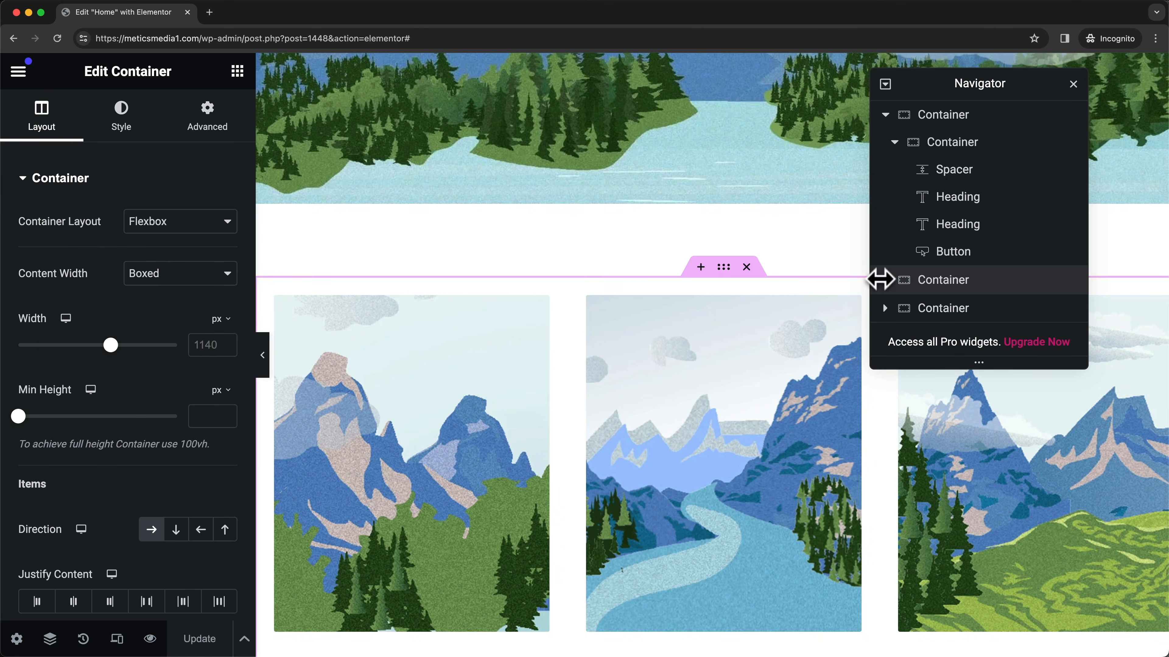
pyautogui.scroll(-3, 927, 305)
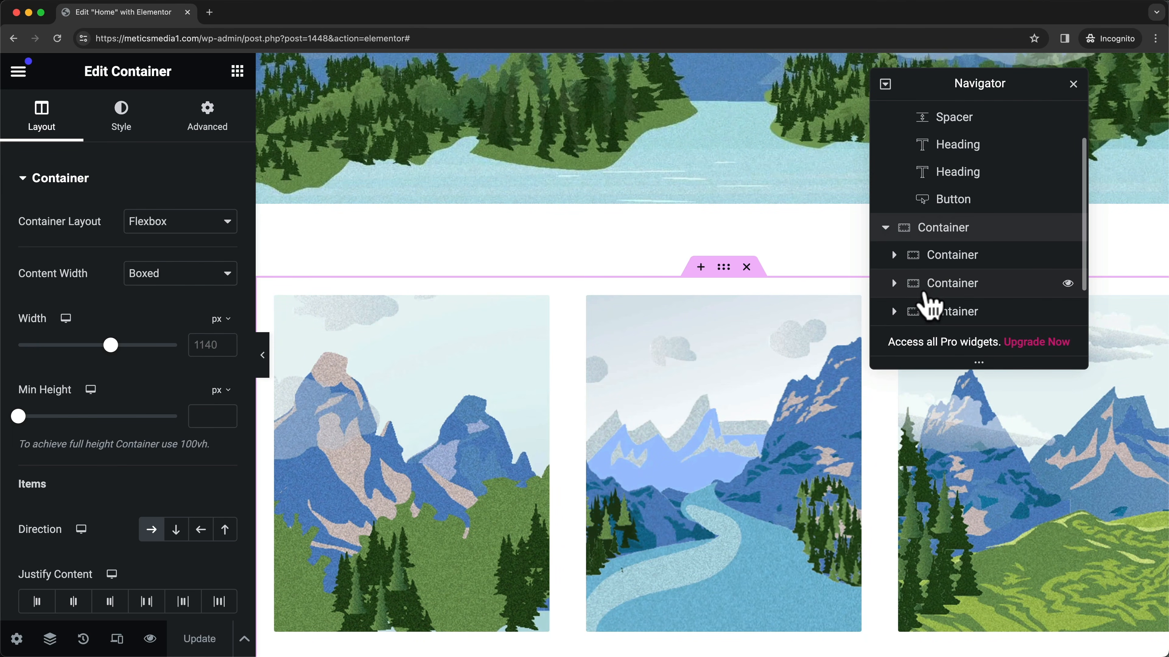
pyautogui.scroll(-4, 738, 357)
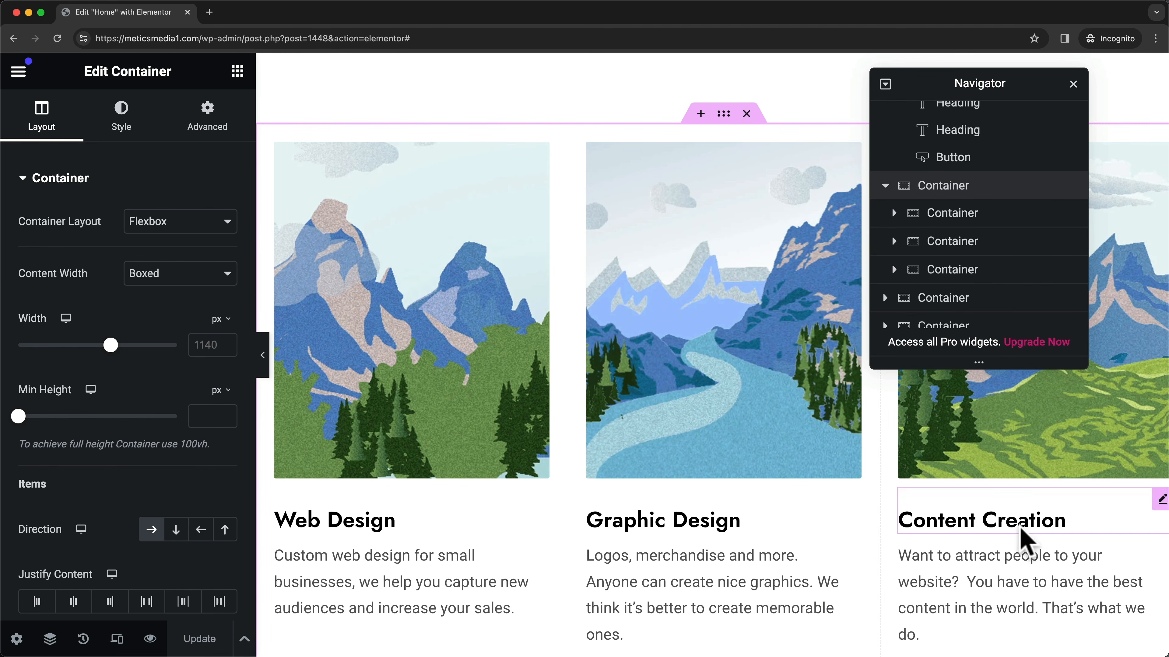
pyautogui.scroll(-1, 1017, 496)
pyautogui.click(893, 215)
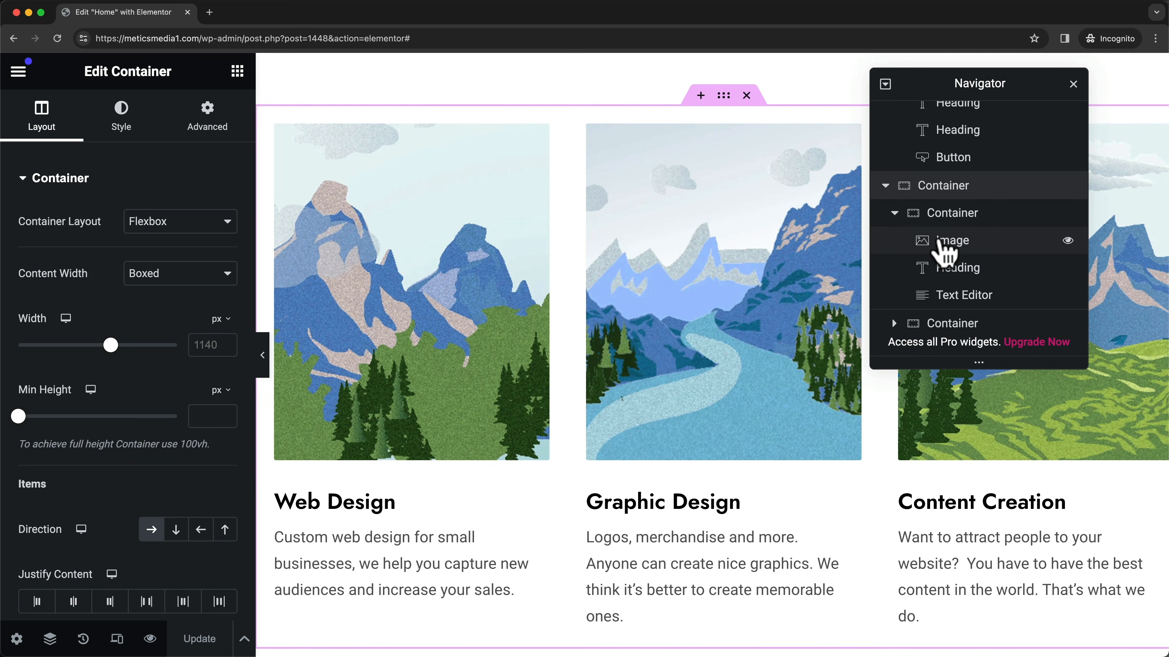
pyautogui.click(916, 243)
pyautogui.click(925, 270)
pyautogui.scroll(-4, 386, 477)
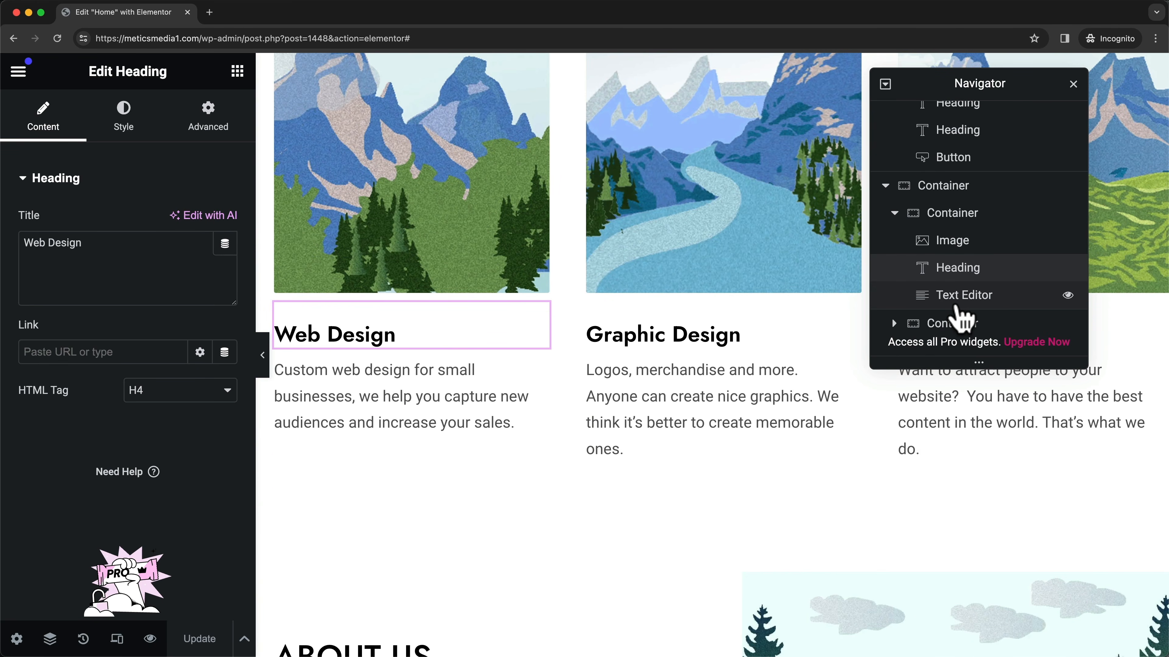
pyautogui.click(955, 306)
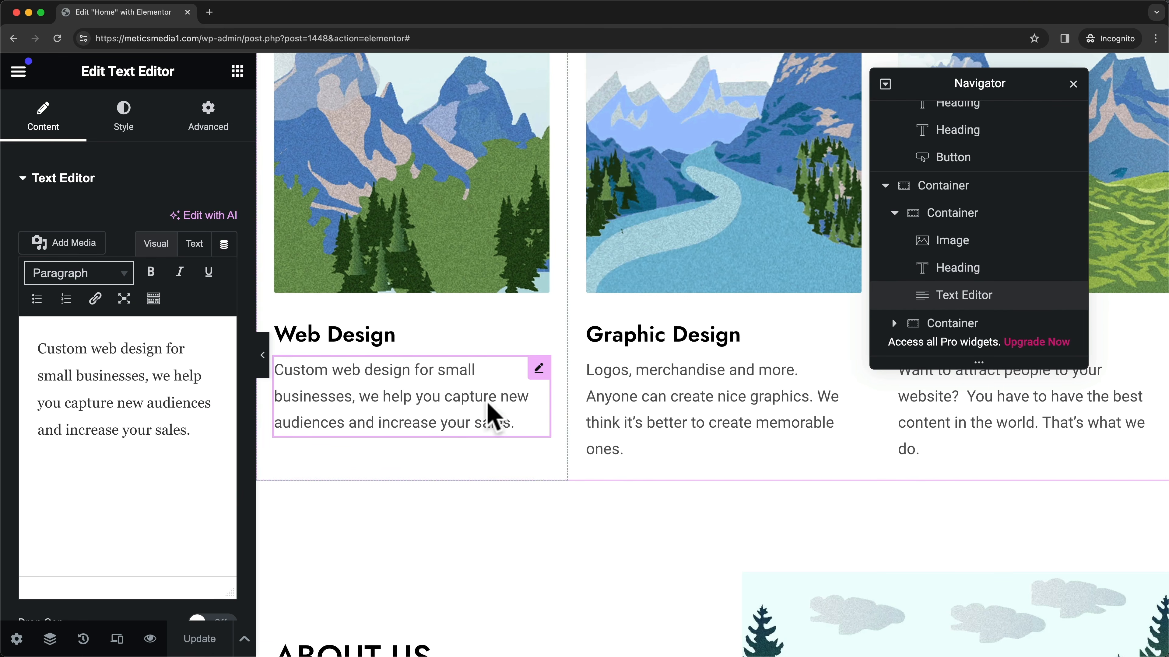
# - Close the Navigator panel and then reopen it
pyautogui.scroll(1, 498, 403)
pyautogui.scroll(-1, 499, 404)
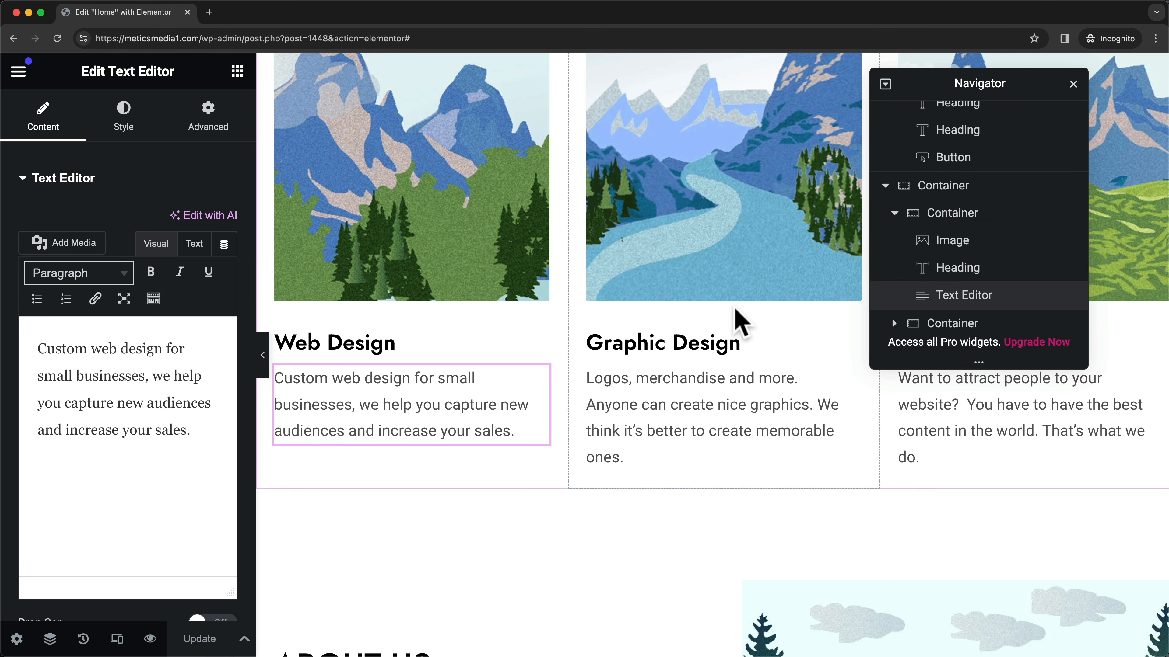
pyautogui.scroll(3, 735, 311)
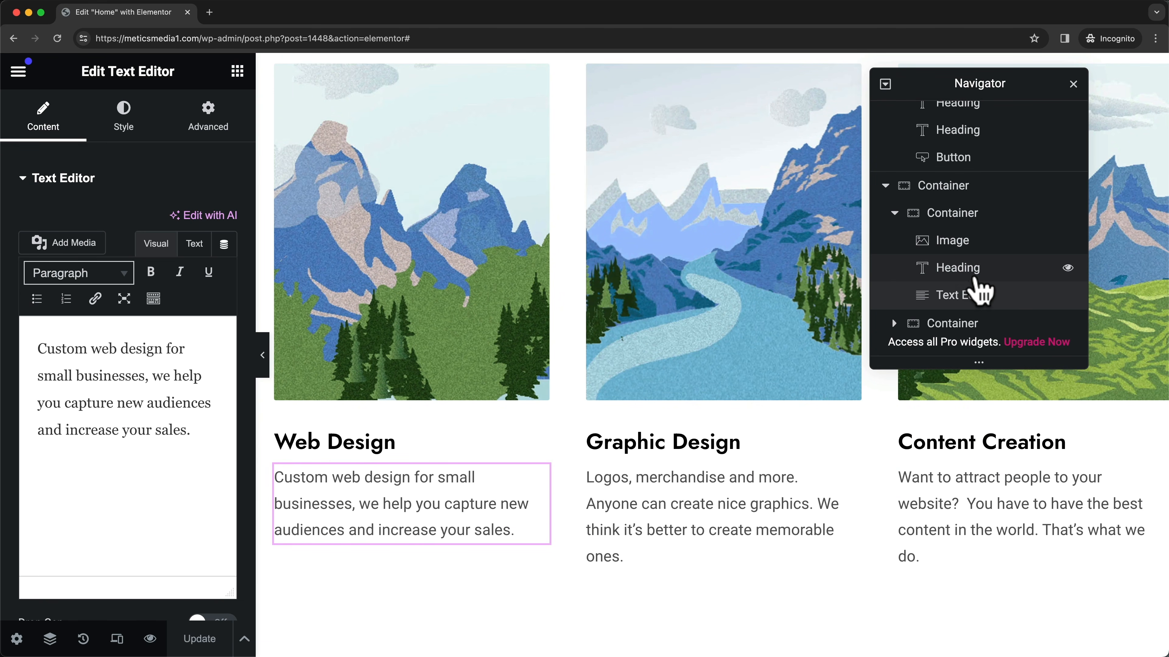
pyautogui.scroll(1, 980, 288)
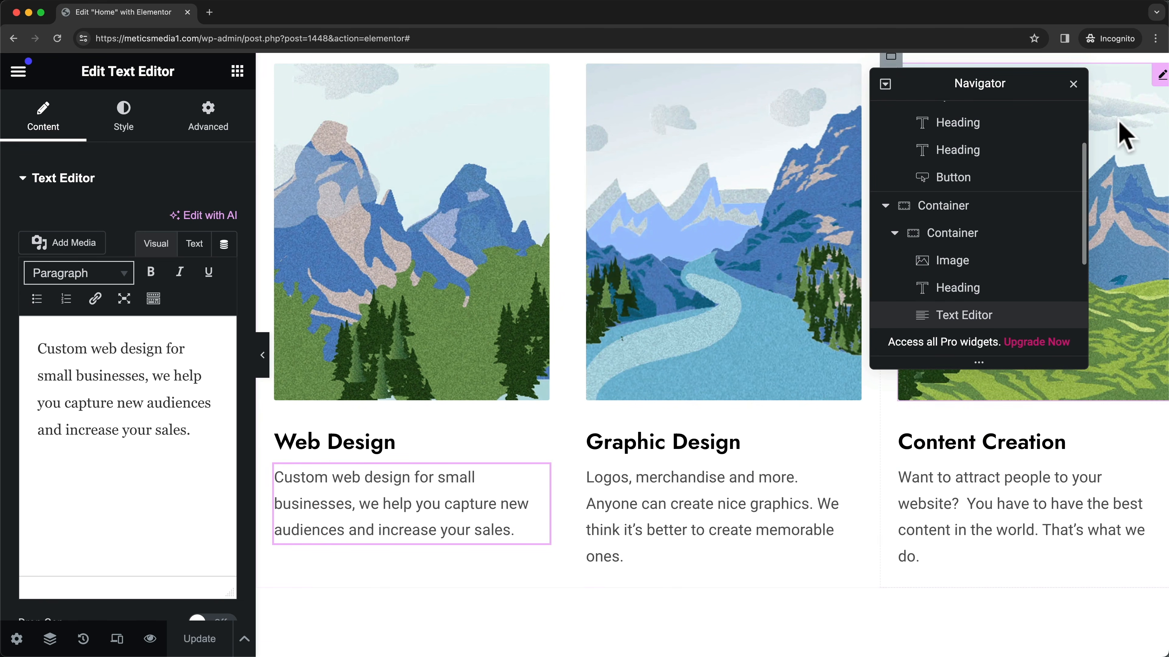
pyautogui.click(1073, 84)
pyautogui.scroll(10, 807, 304)
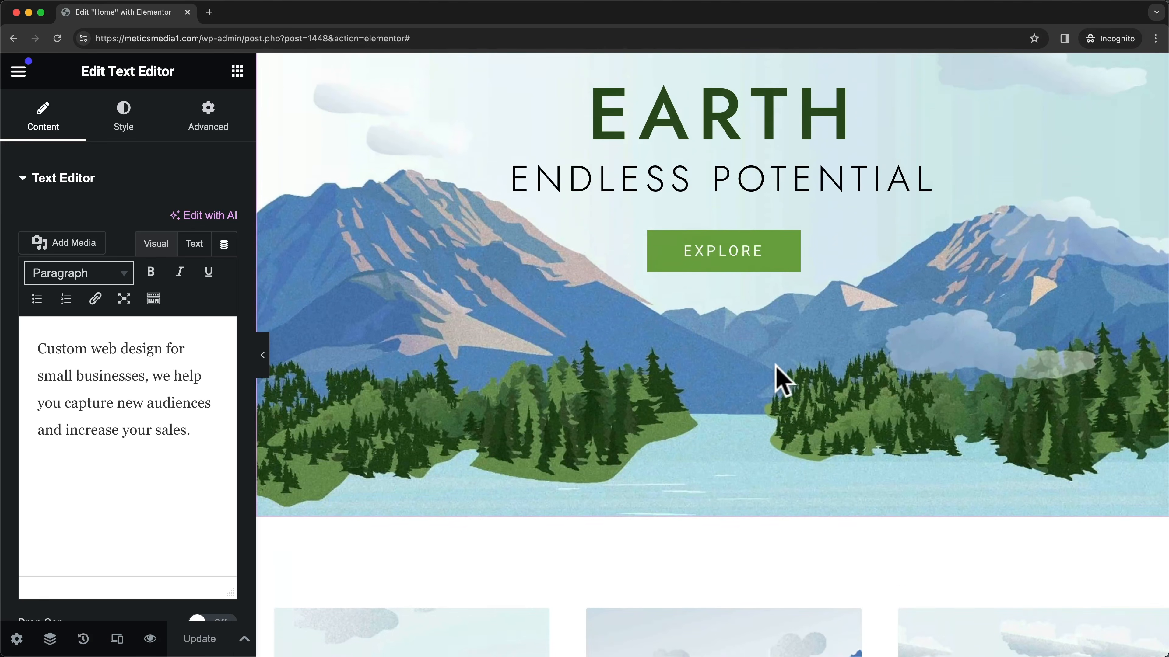
pyautogui.scroll(5, 777, 368)
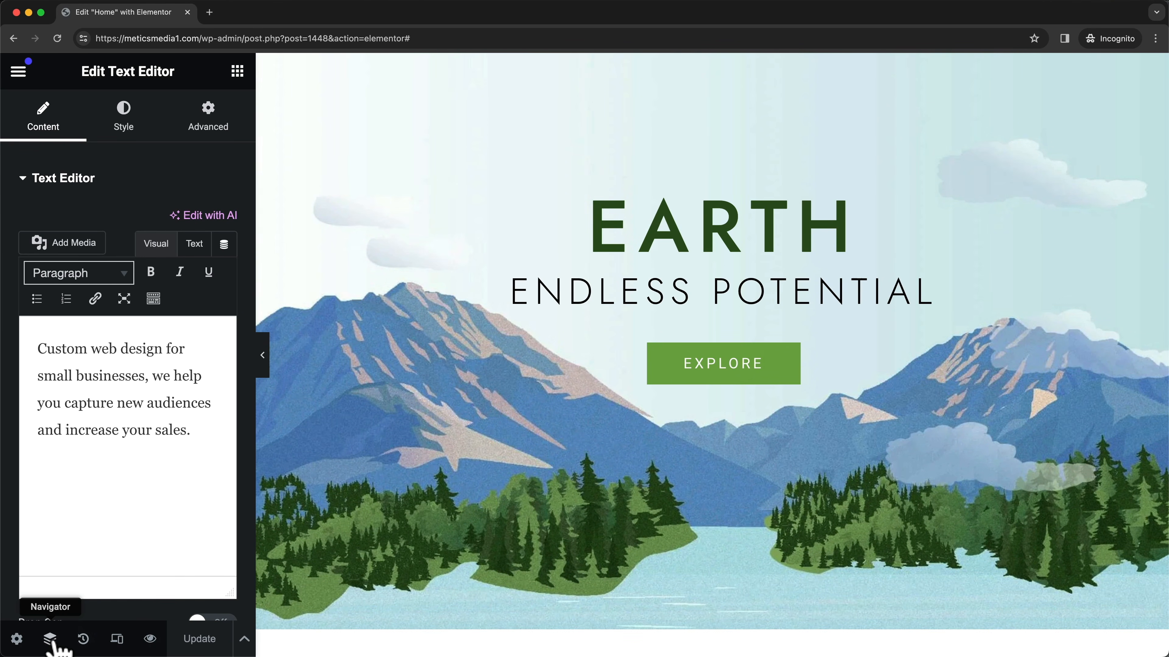
pyautogui.click(49, 639)
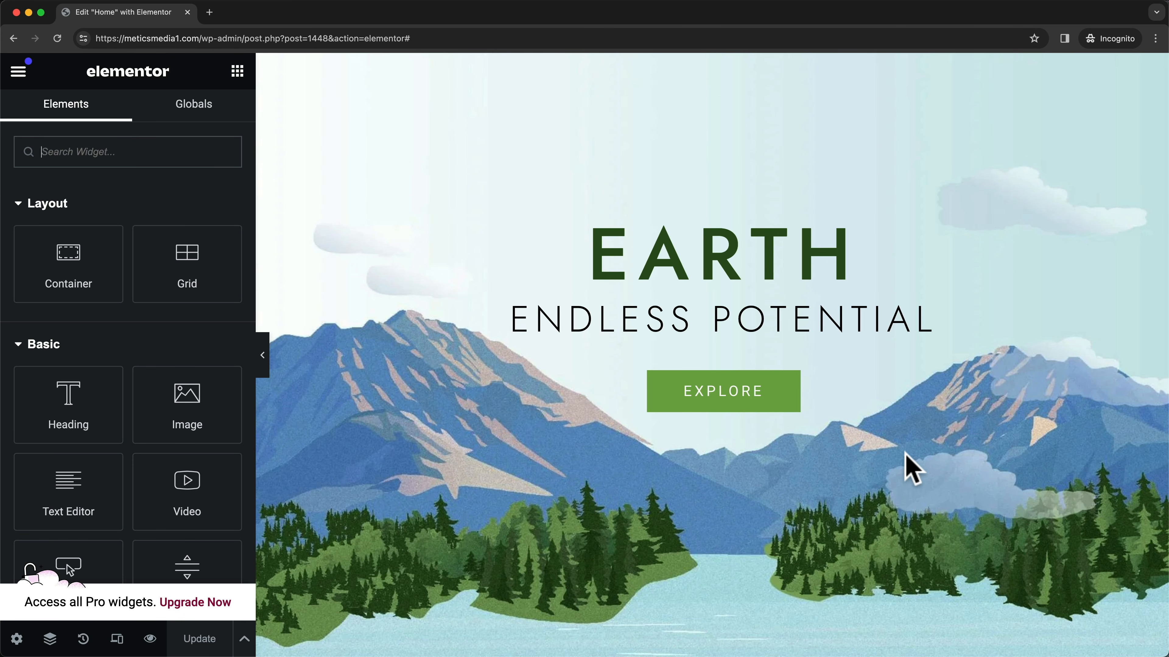
# - Try moving the service cards container below About Us, then undo the move with Cmd+Z
pyautogui.scroll(-10, 904, 455)
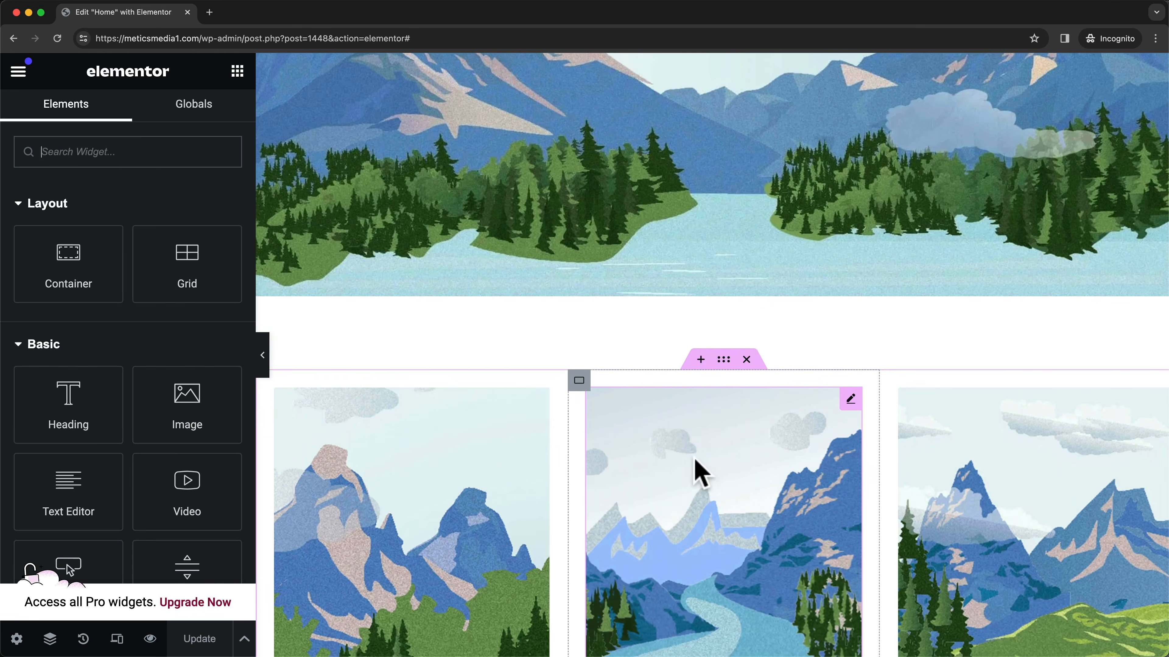
pyautogui.scroll(-1, 751, 379)
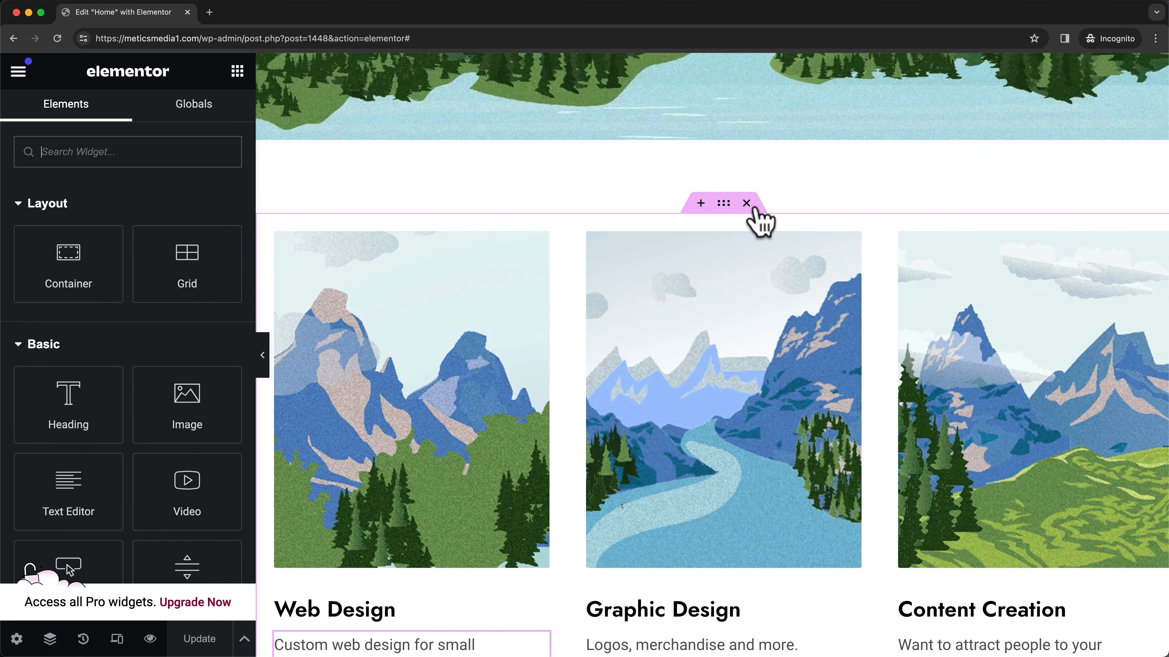
pyautogui.moveTo(723, 203); pyautogui.dragTo(816, 371)
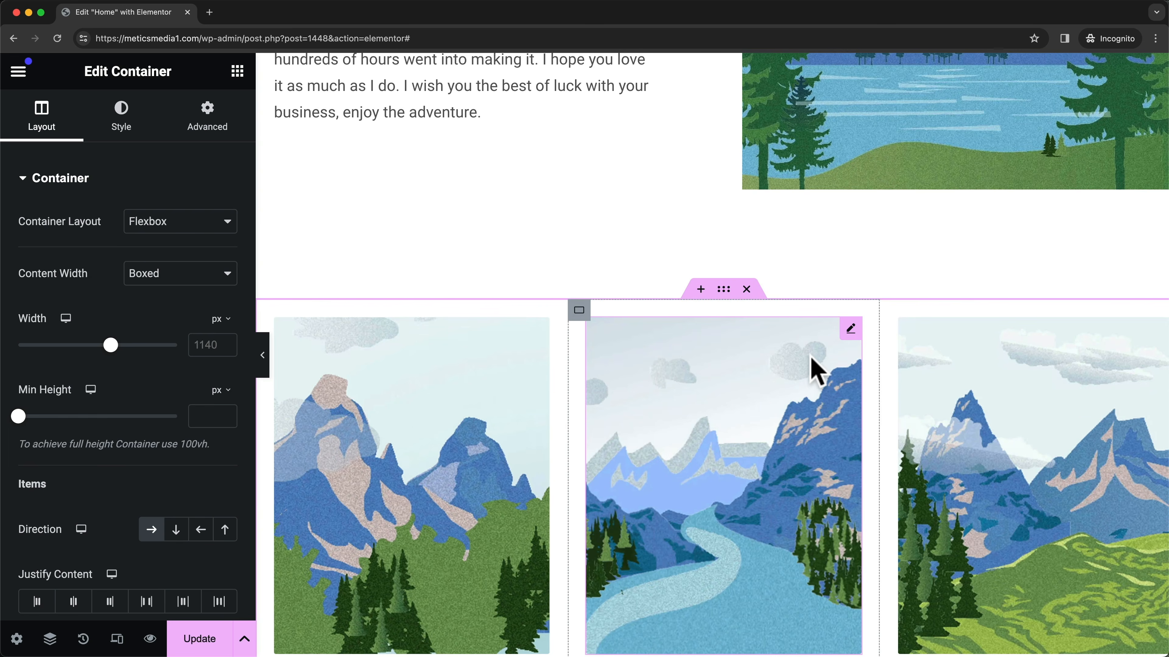
pyautogui.scroll(-3, 817, 371)
pyautogui.scroll(2, 874, 399)
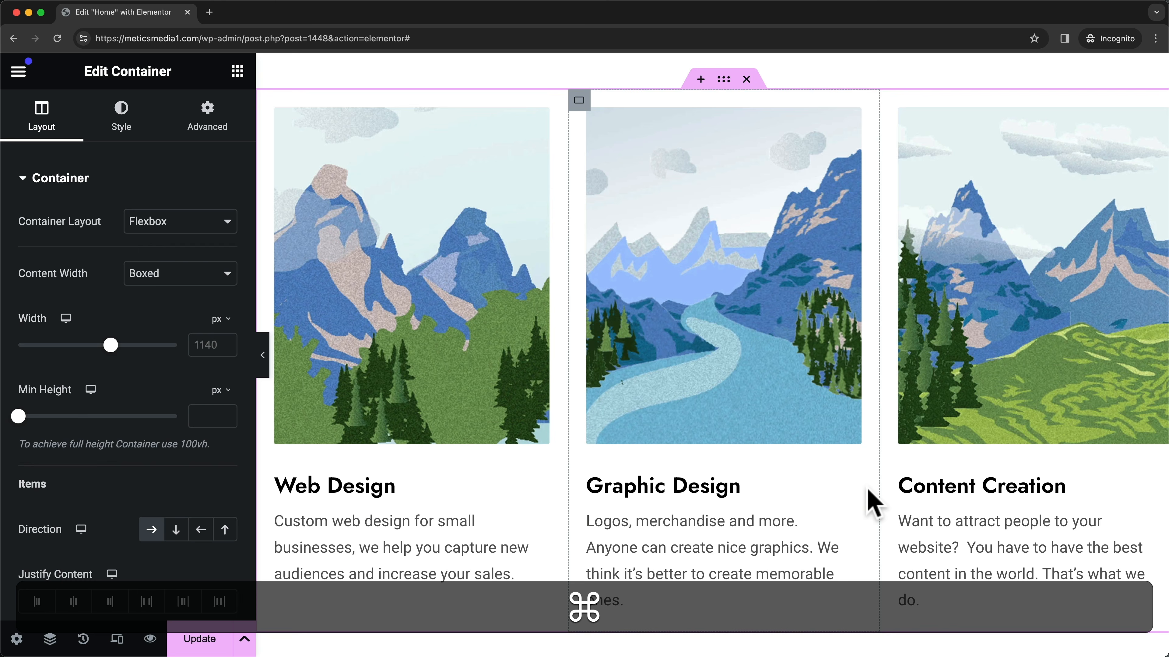
pyautogui.press('super+z')
pyautogui.press('super+z')
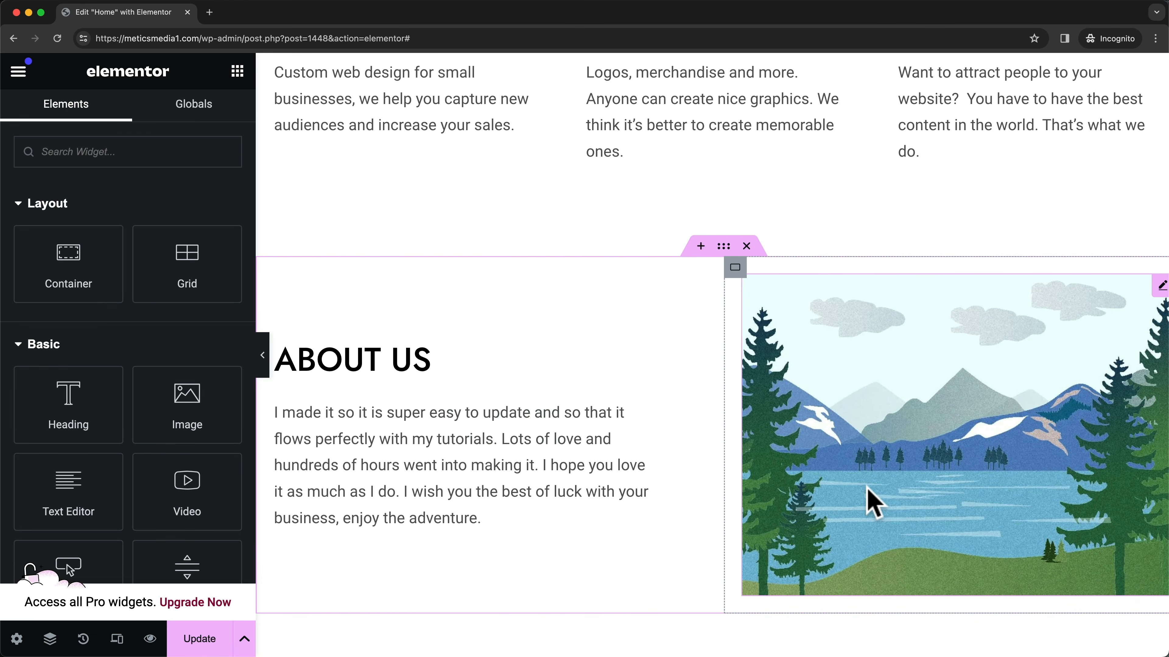
pyautogui.scroll(10, 867, 490)
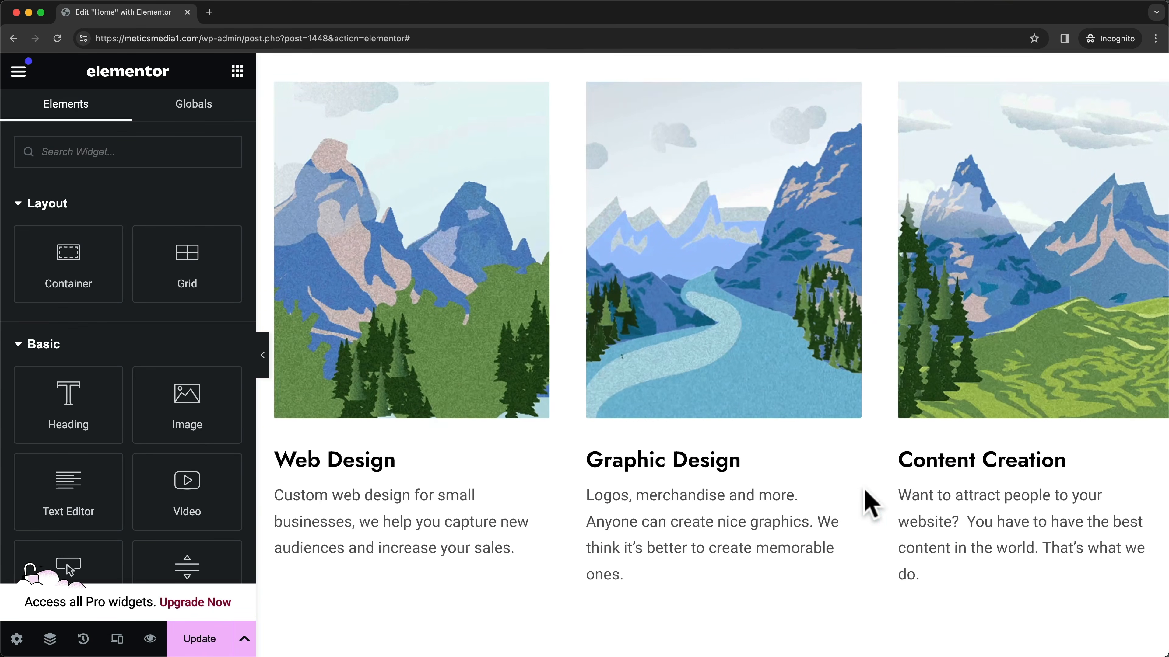
pyautogui.scroll(3, 867, 504)
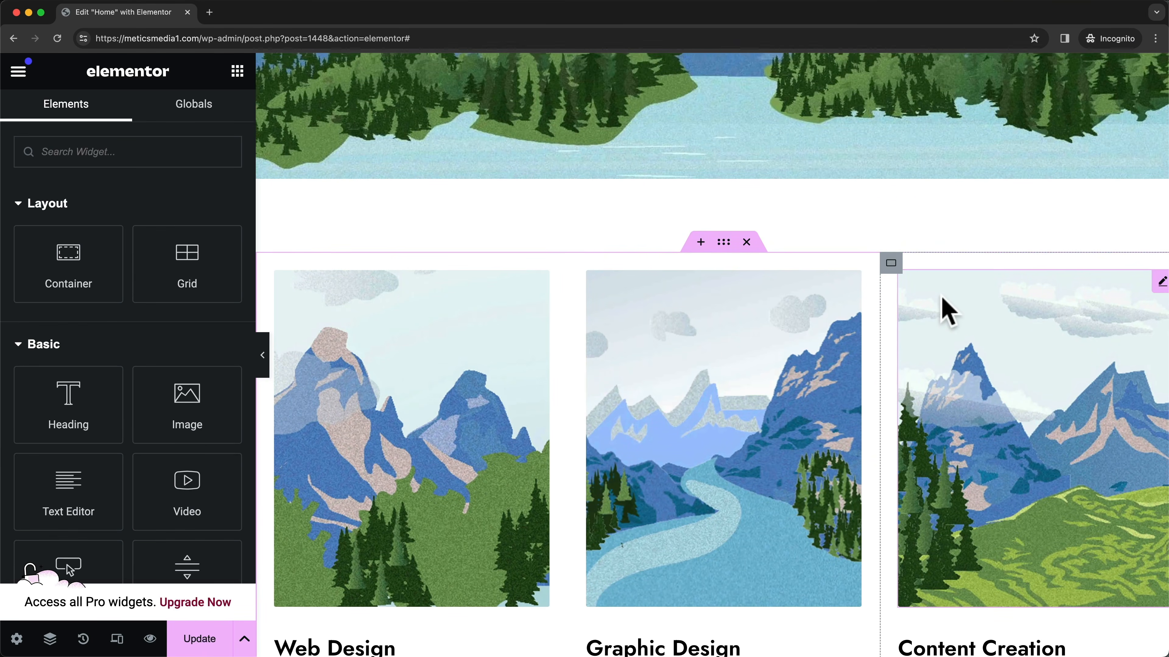
pyautogui.scroll(-3, 744, 274)
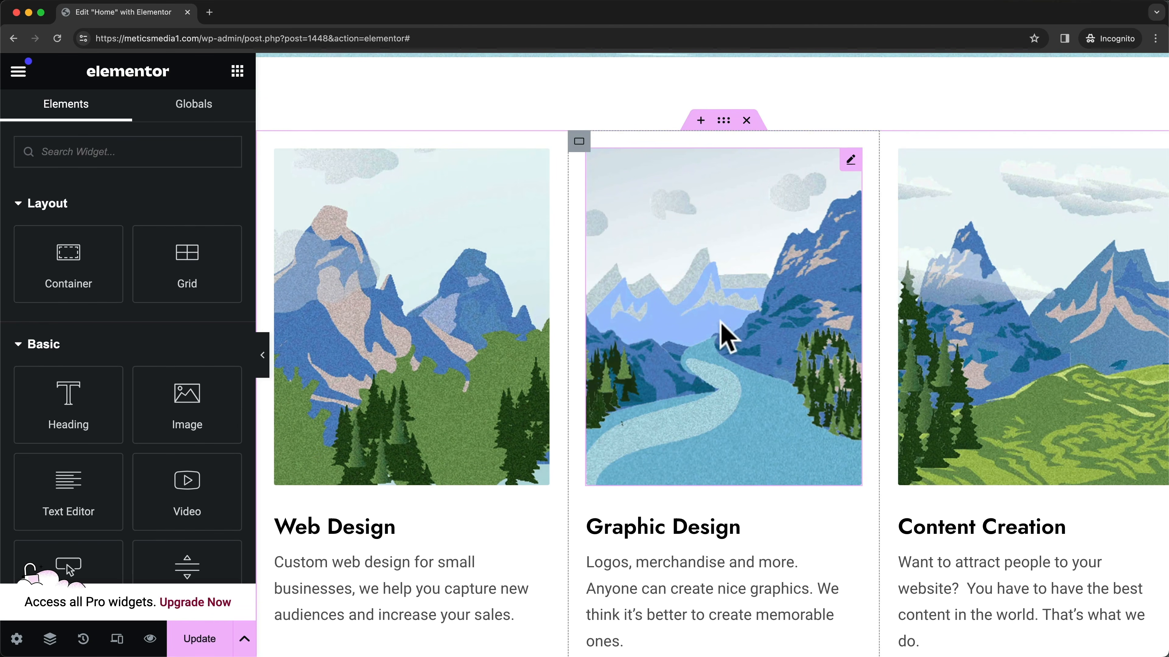
pyautogui.scroll(4, 885, 374)
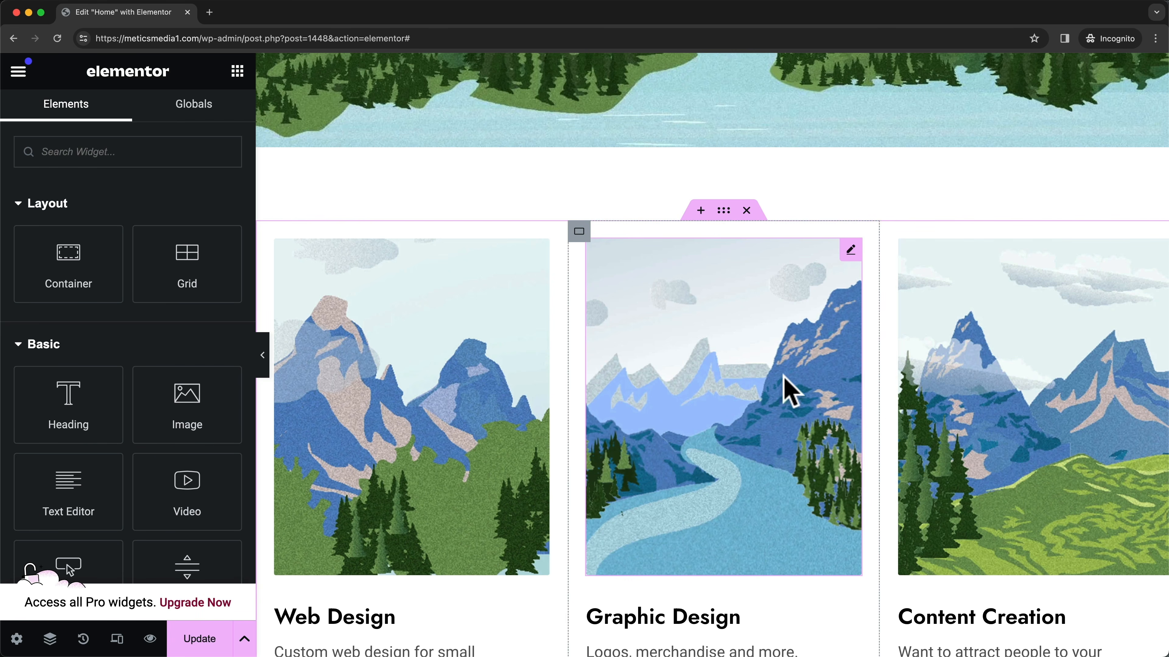
# - Insert a two-column Flexbox container above the service cards and adjust its column split
pyautogui.click(700, 214)
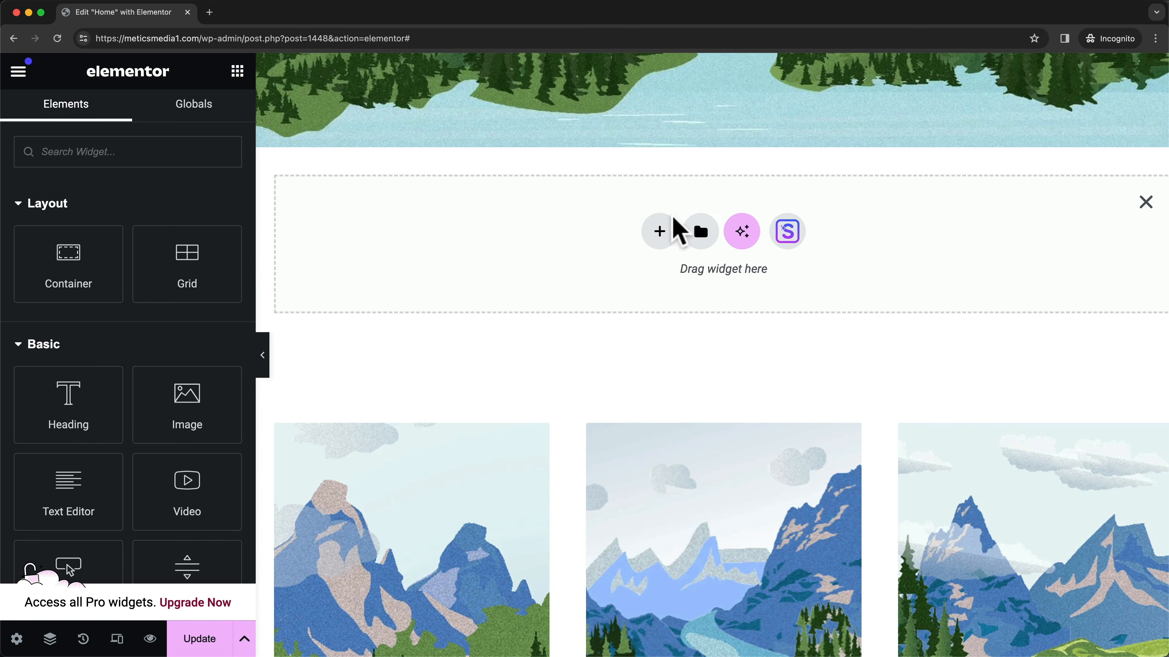
pyautogui.click(663, 236)
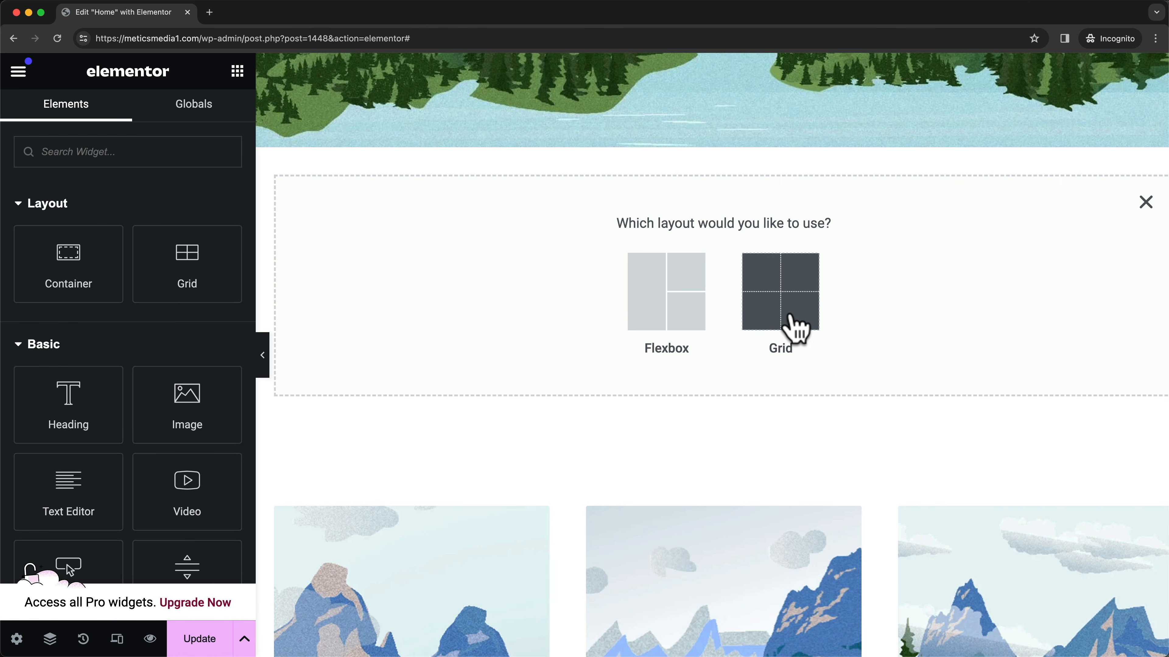
pyautogui.click(685, 310)
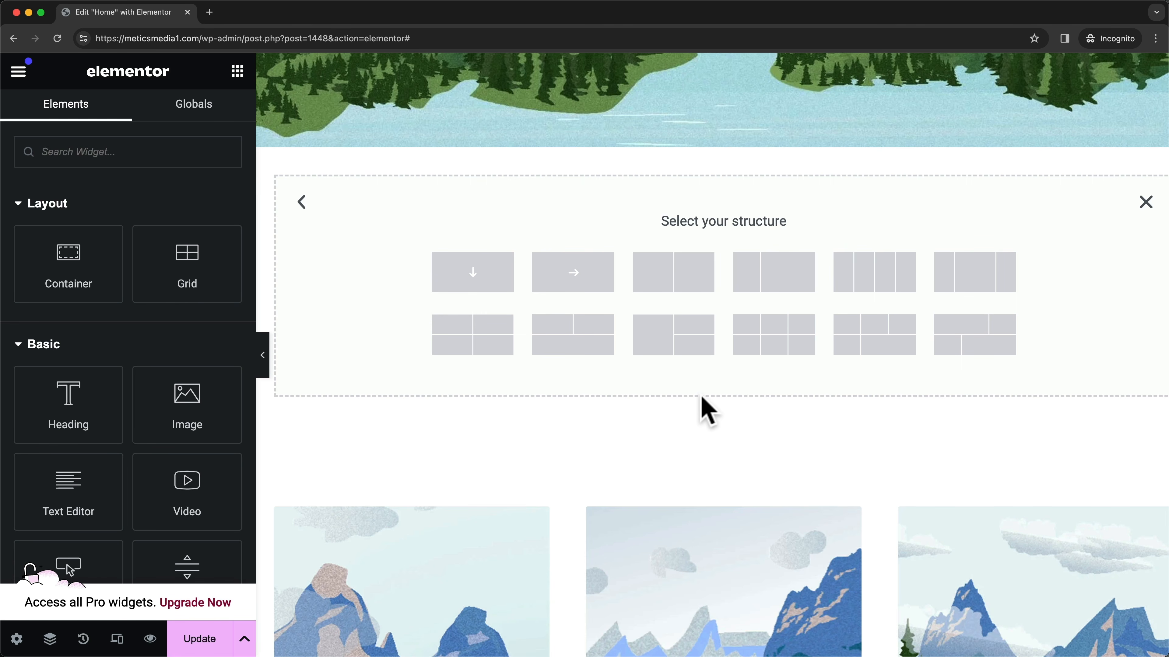
pyautogui.click(693, 295)
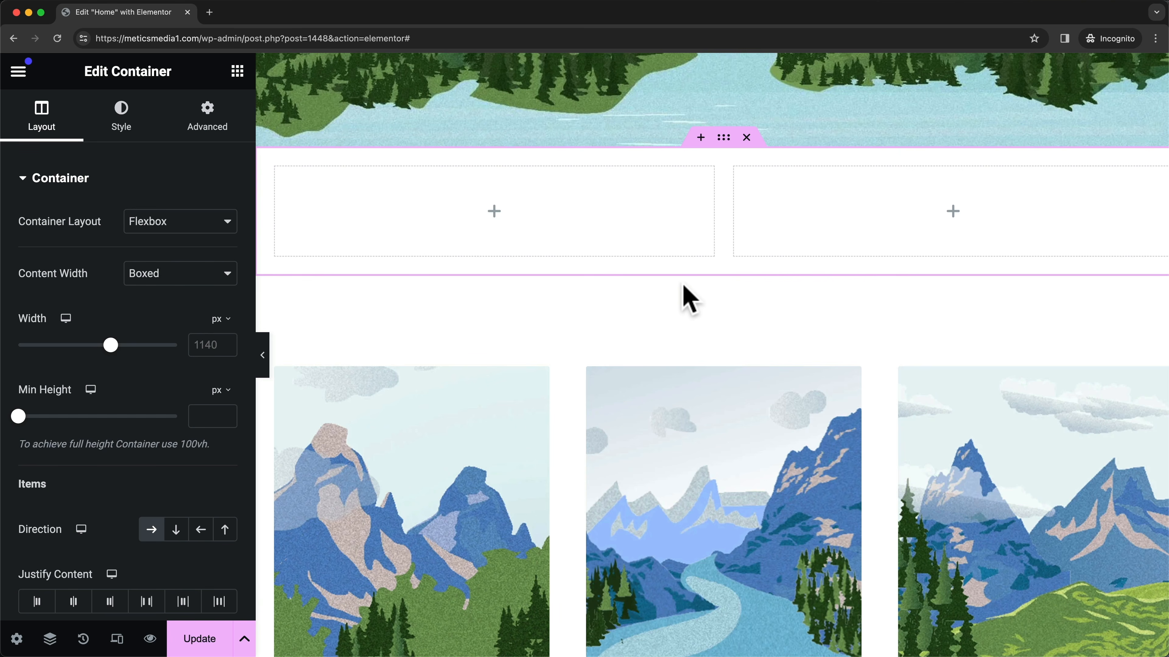
pyautogui.moveTo(723, 208)
pyautogui.mouseDown()
pyautogui.moveTo(650, 203)
pyautogui.moveTo(749, 206)
pyautogui.moveTo(735, 211)
pyautogui.mouseUp()
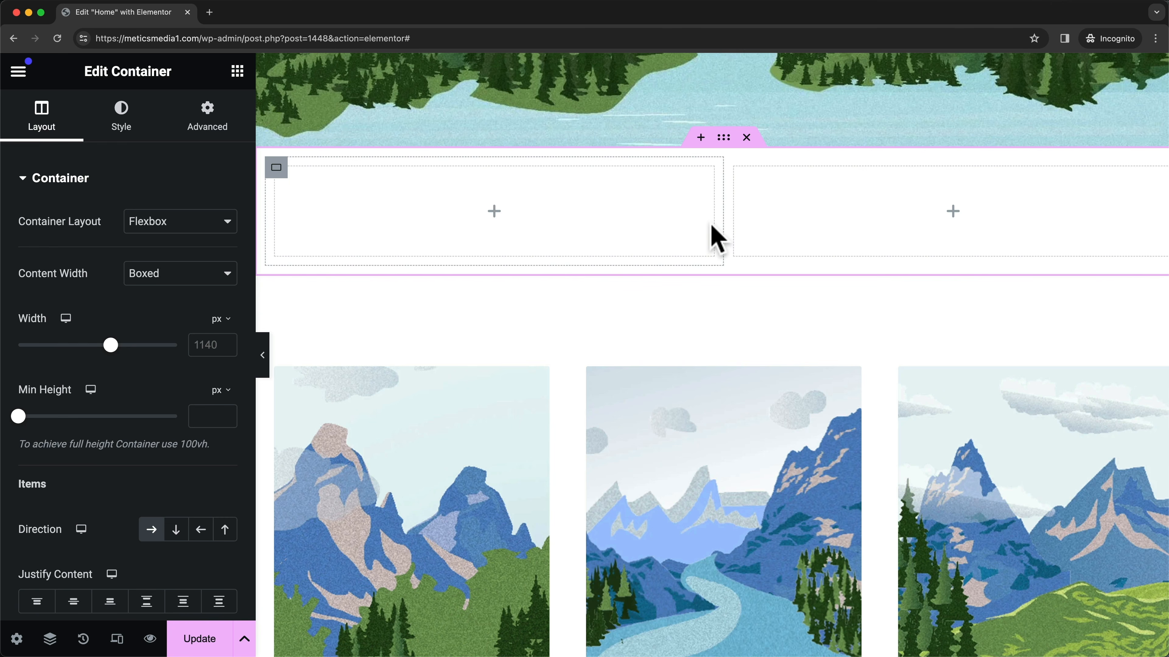
pyautogui.scroll(2, 546, 254)
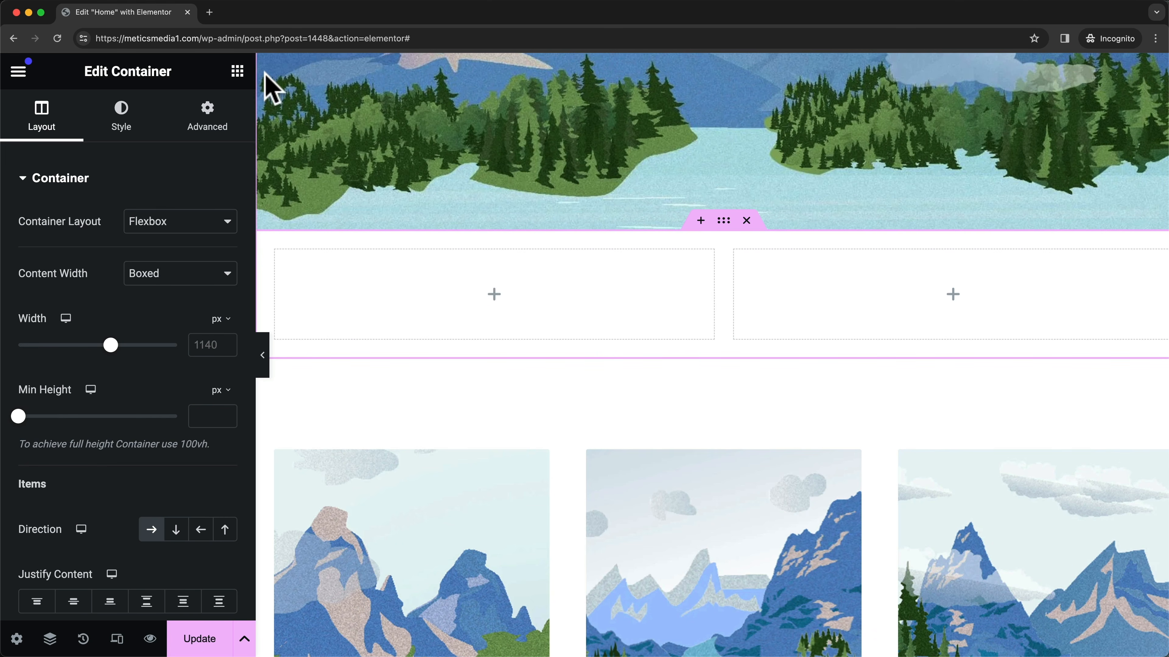
pyautogui.click(237, 72)
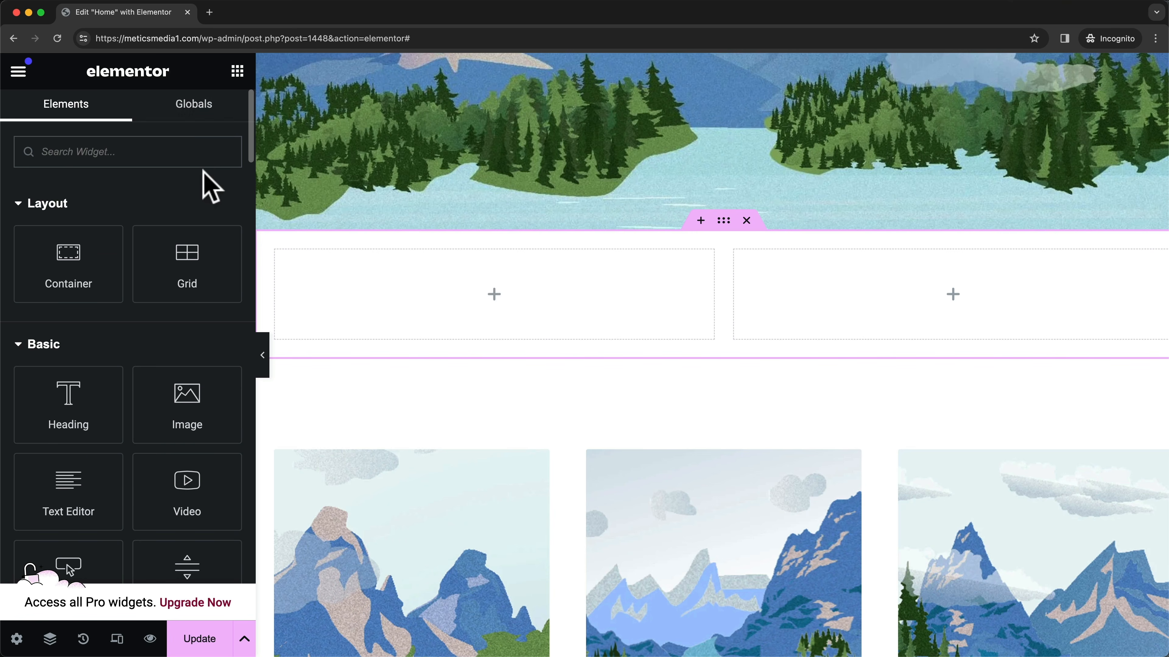
# - Add a heading, a lorem ipsum text block and a button to the left column, then delete the button
pyautogui.scroll(-3, 200, 189)
pyautogui.moveTo(69, 335); pyautogui.dragTo(413, 307)
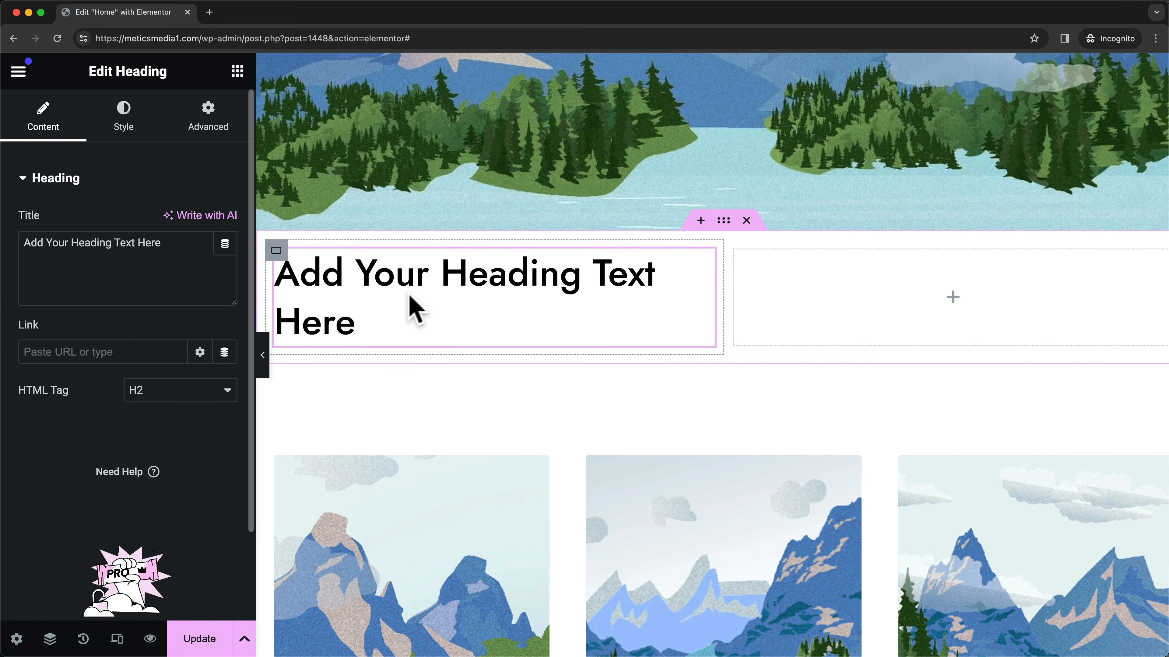
pyautogui.click(237, 74)
pyautogui.scroll(-2, 111, 446)
pyautogui.moveTo(111, 446); pyautogui.dragTo(373, 333)
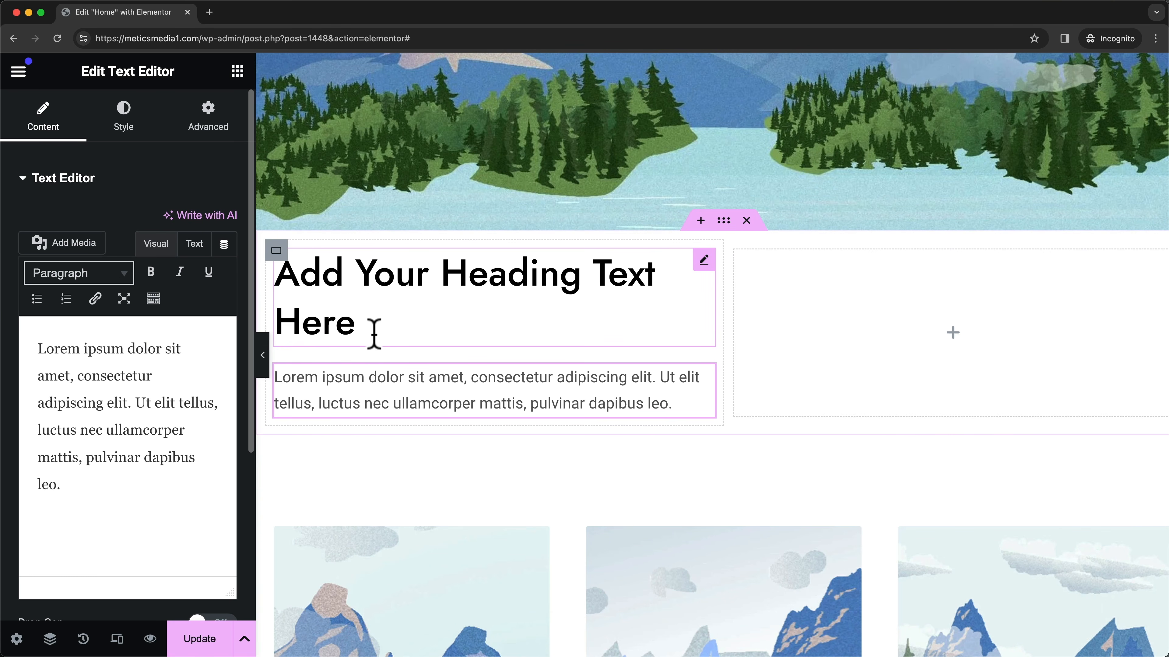
pyautogui.click(237, 71)
pyautogui.scroll(-3, 136, 477)
pyautogui.moveTo(92, 446); pyautogui.dragTo(412, 409)
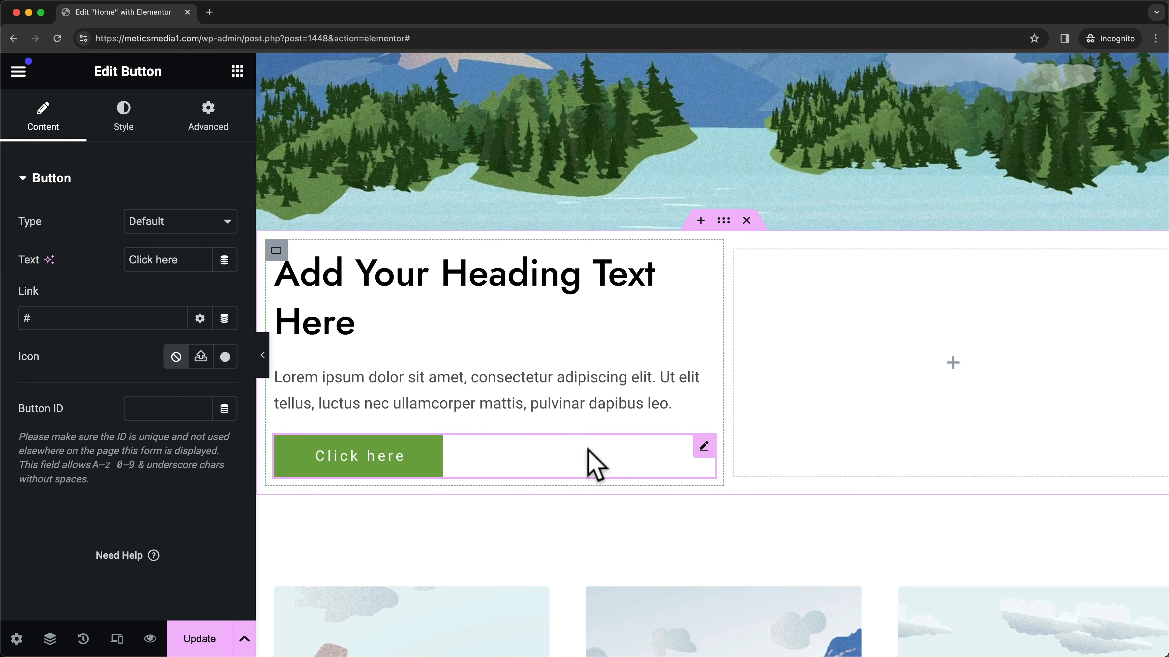
pyautogui.rightClick(595, 464)
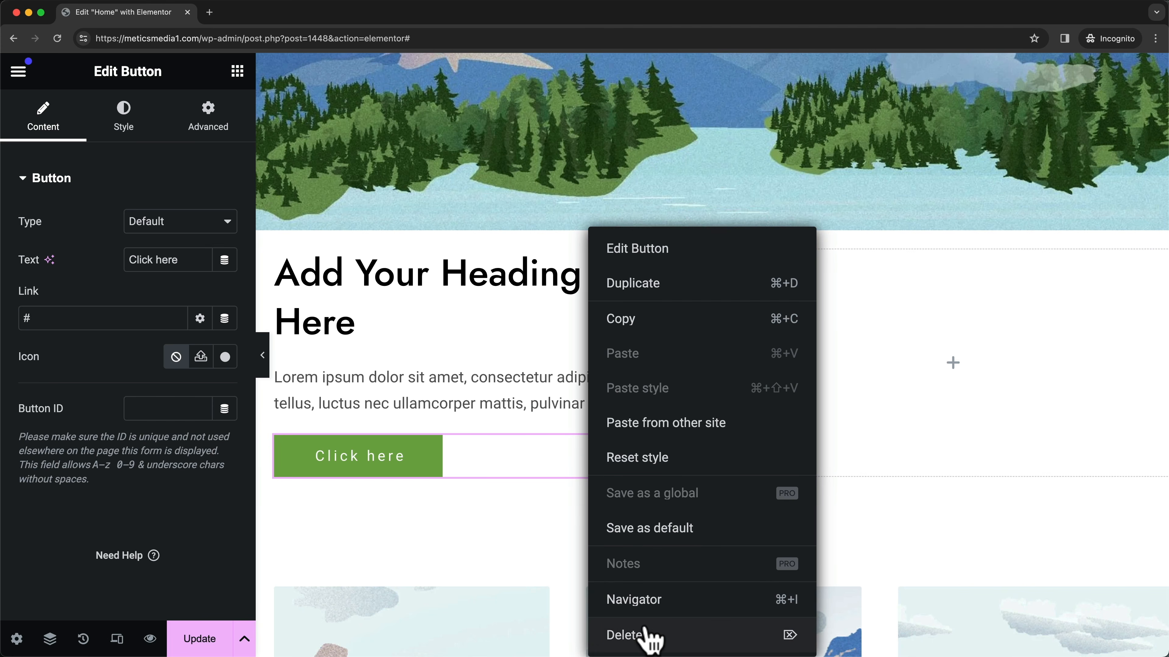
pyautogui.click(639, 634)
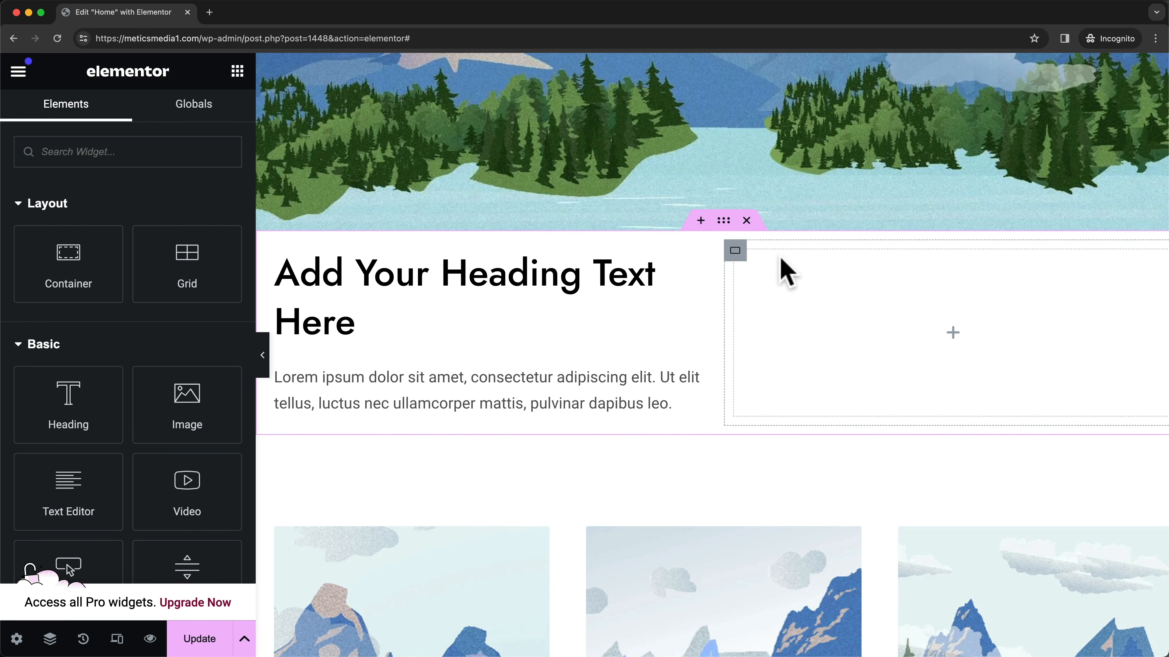
# - Delete the new container, restore 'Button Added' from History, then delete the container again
pyautogui.click(747, 222)
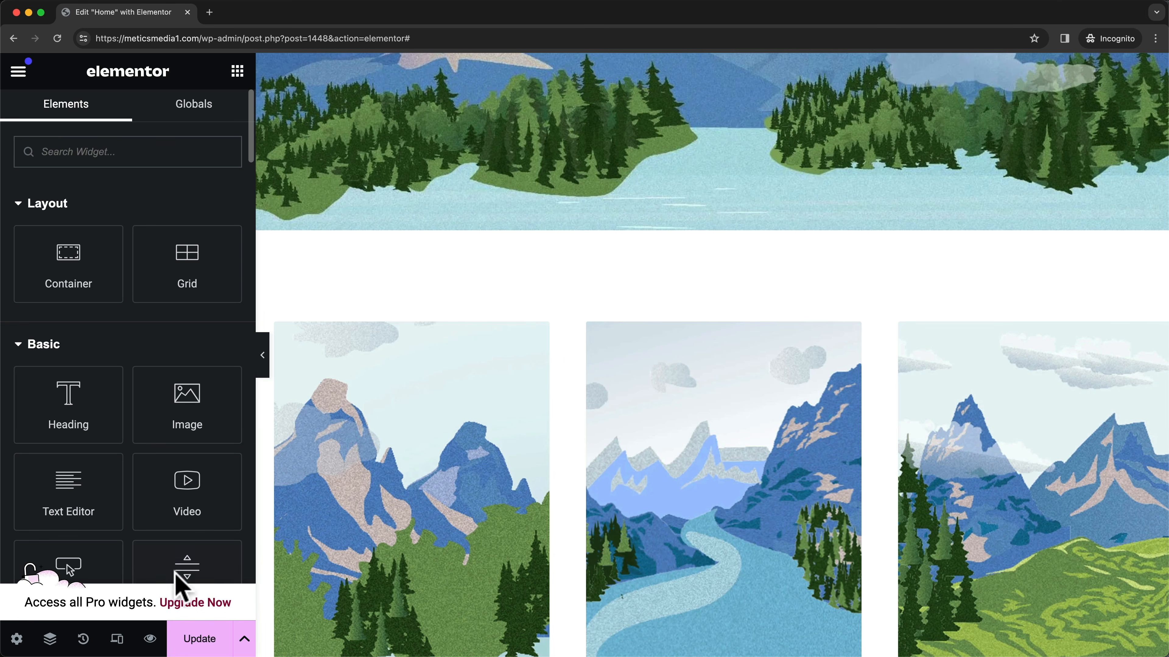
pyautogui.click(83, 640)
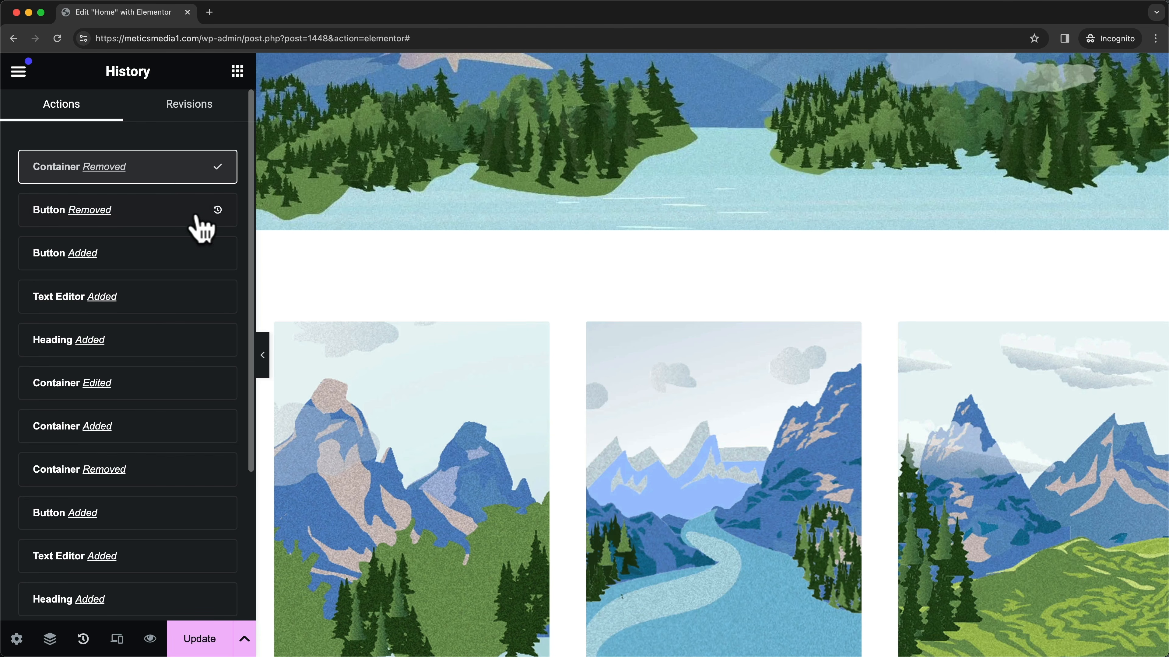
pyautogui.click(156, 270)
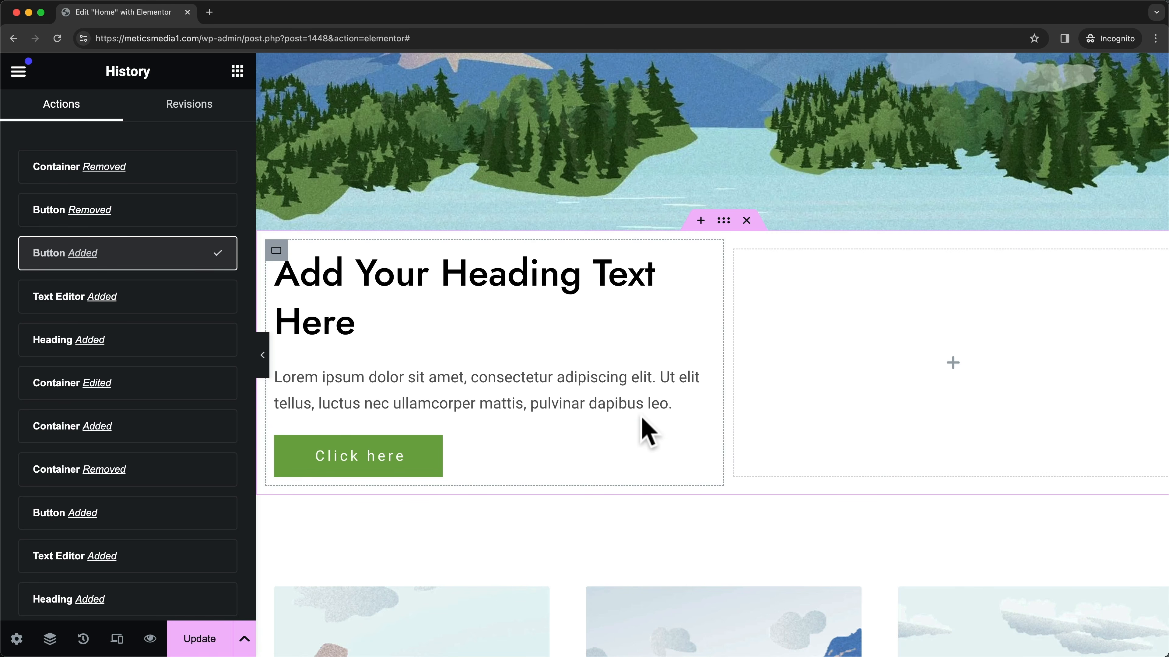
pyautogui.click(746, 221)
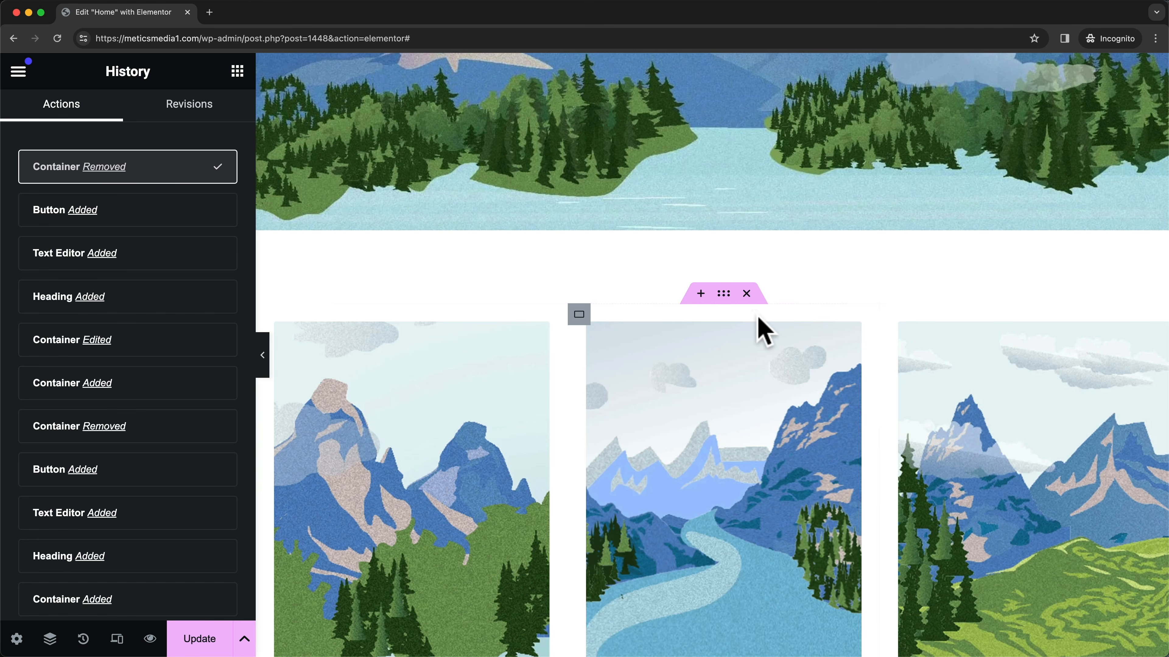
pyautogui.scroll(3, 758, 317)
pyautogui.scroll(4, 758, 318)
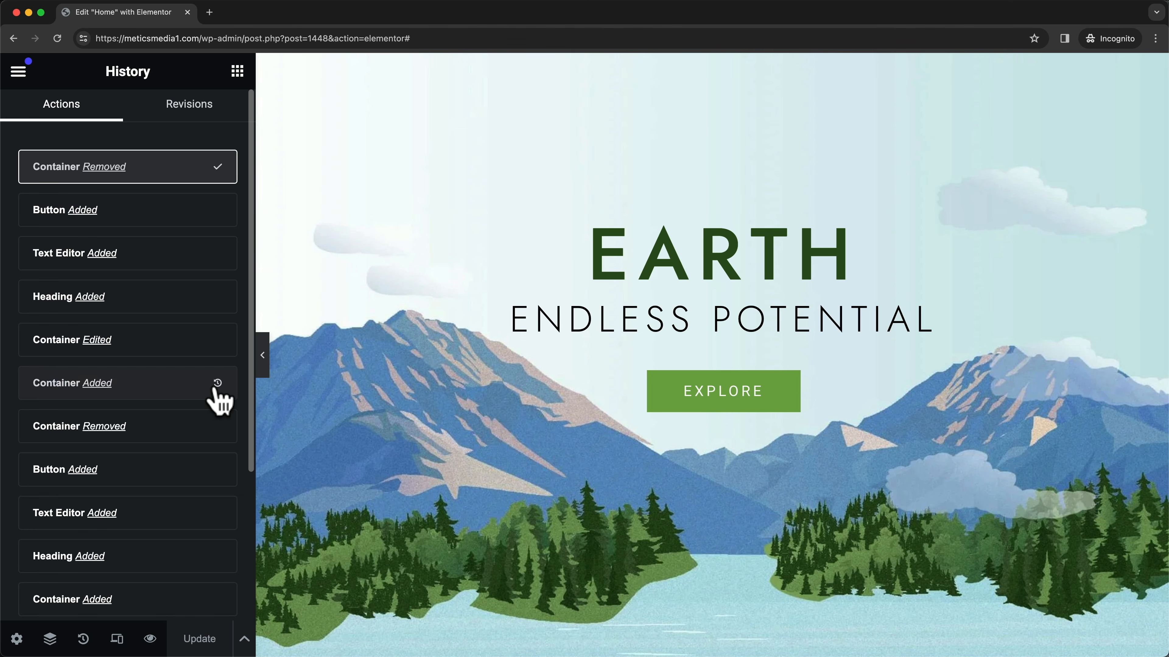
# - View the page full width with the panel hidden, then open a Preview Changes tab
pyautogui.click(260, 360)
pyautogui.scroll(-3, 285, 281)
pyautogui.scroll(-5, 294, 265)
pyautogui.scroll(5, 294, 263)
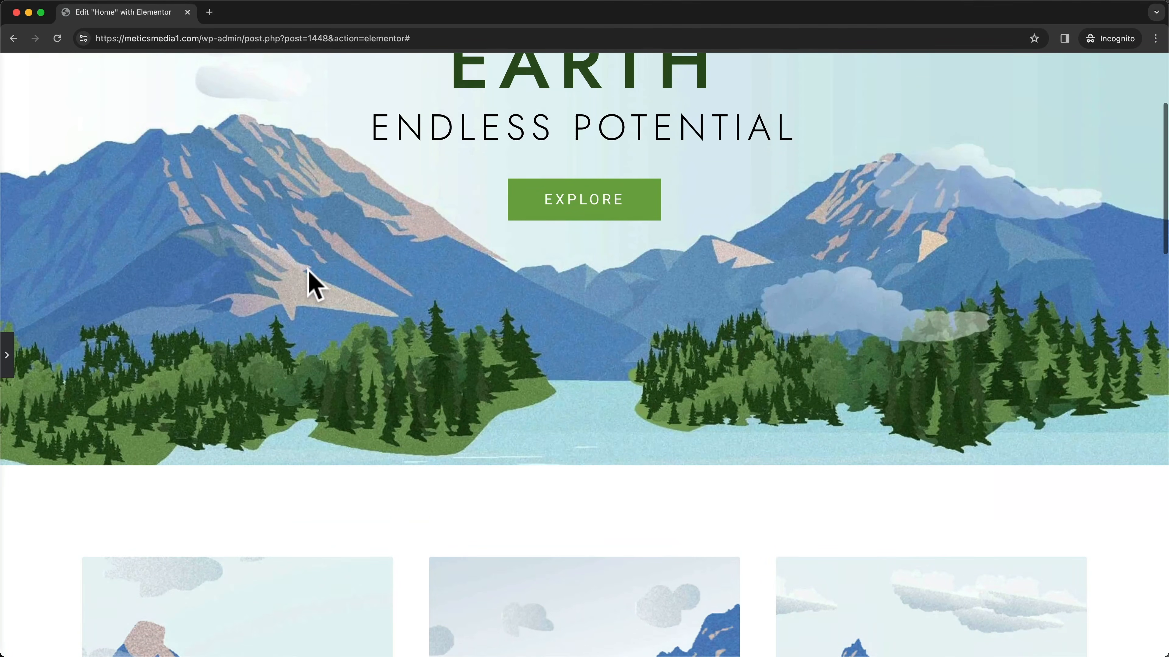
pyautogui.scroll(4, 315, 284)
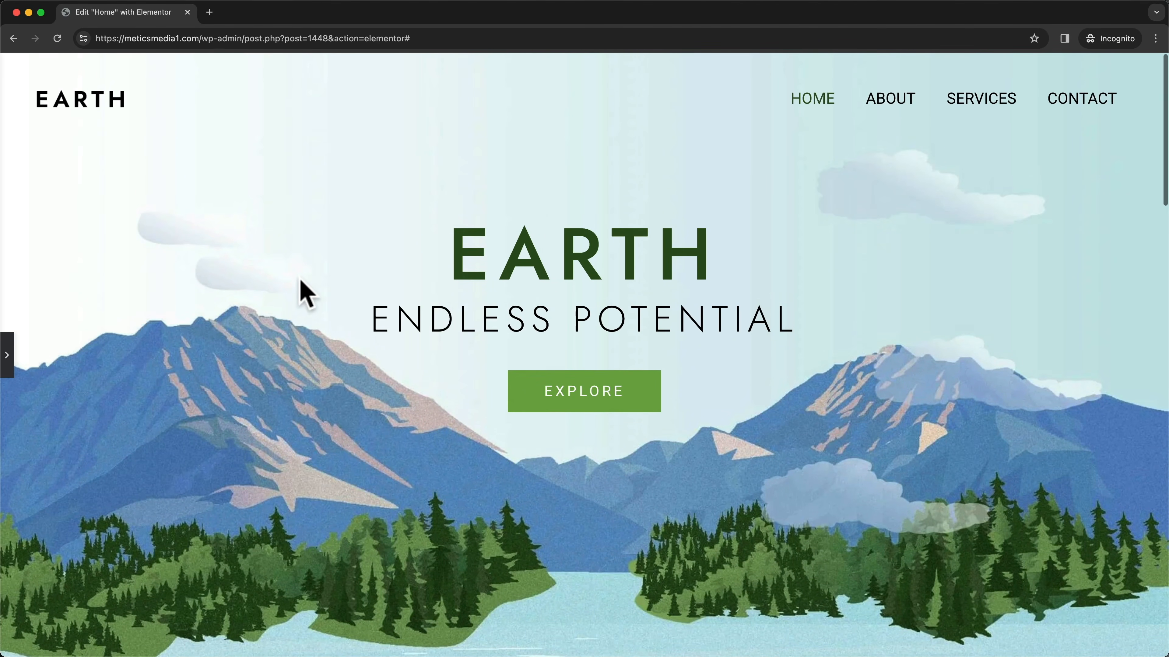
pyautogui.click(7, 359)
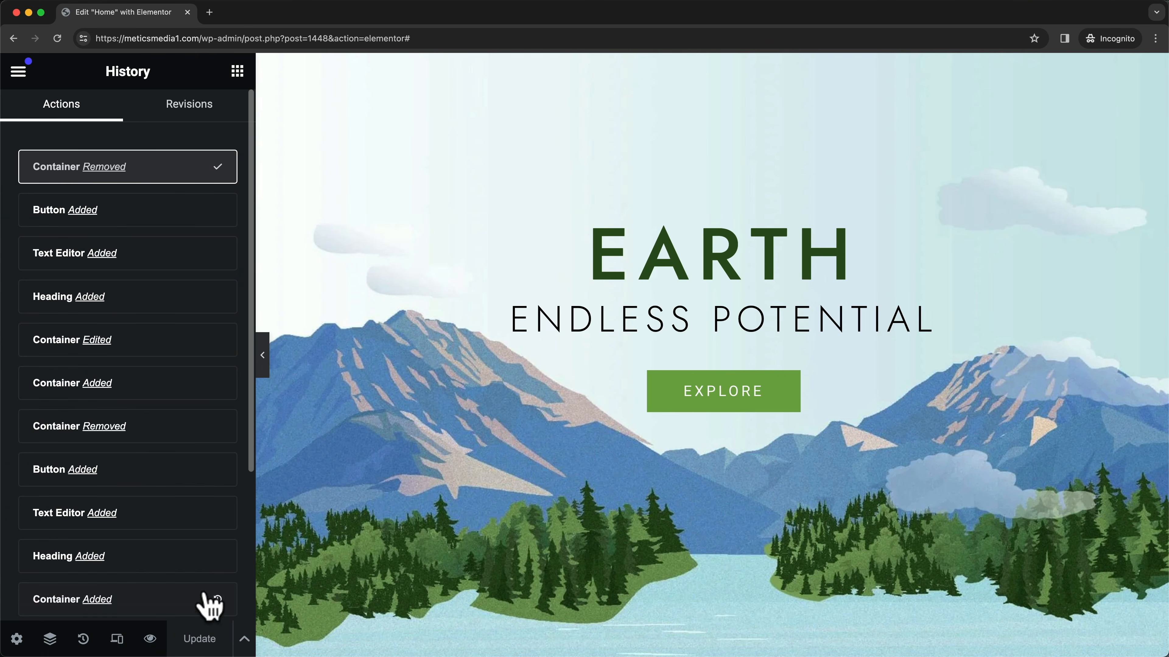
pyautogui.click(150, 639)
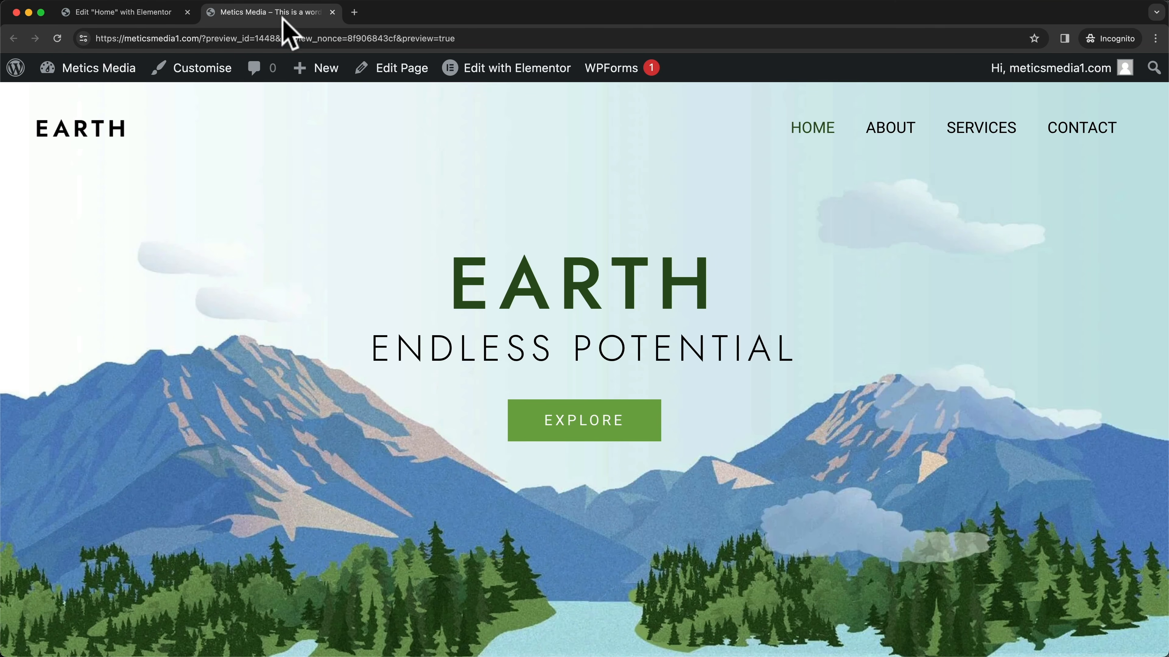
pyautogui.scroll(-5, 460, 265)
pyautogui.scroll(2, 555, 282)
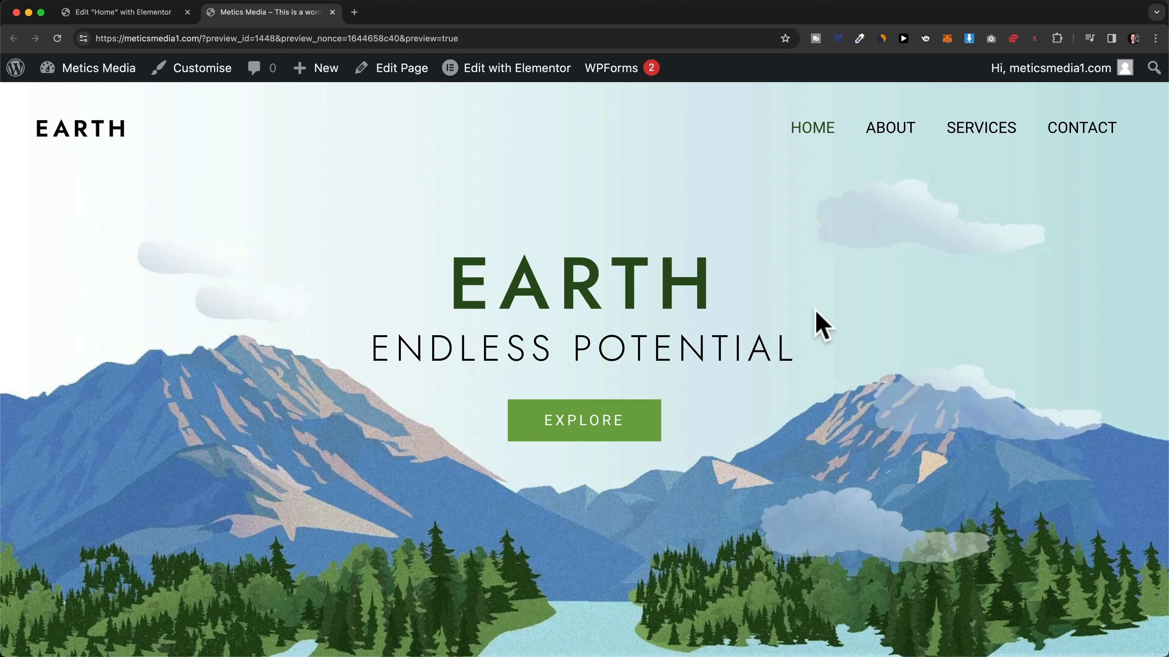
# - Close the preview tab, select the ENDLESS POTENTIAL heading and scroll through the Home page
pyautogui.click(331, 12)
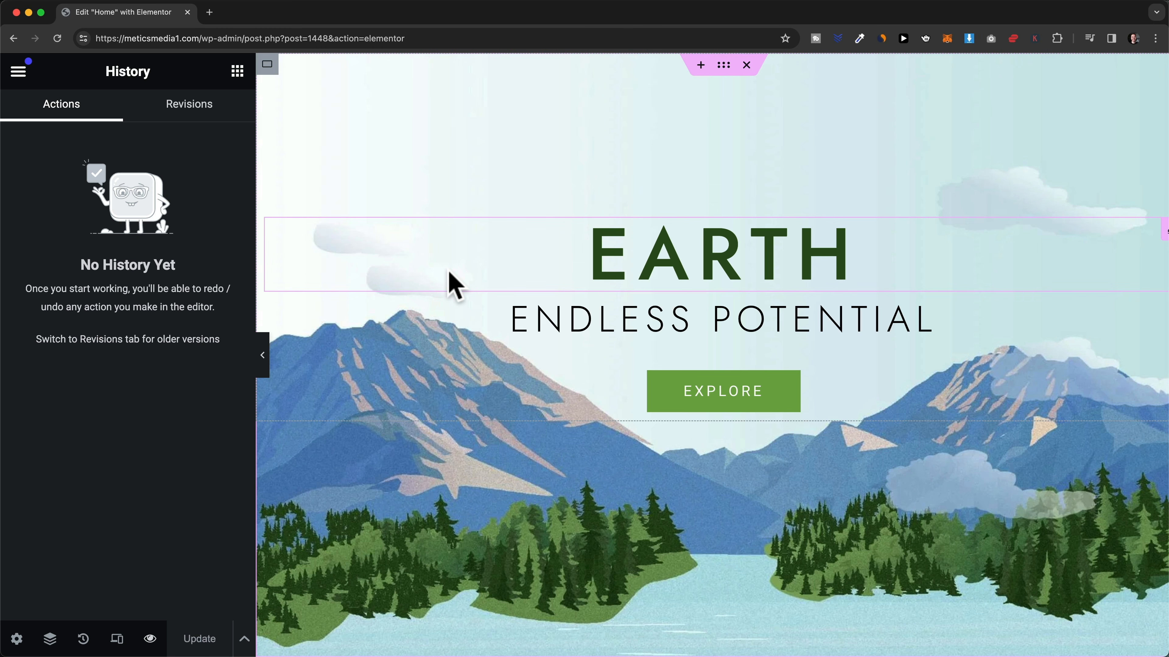
pyautogui.scroll(-3, 778, 266)
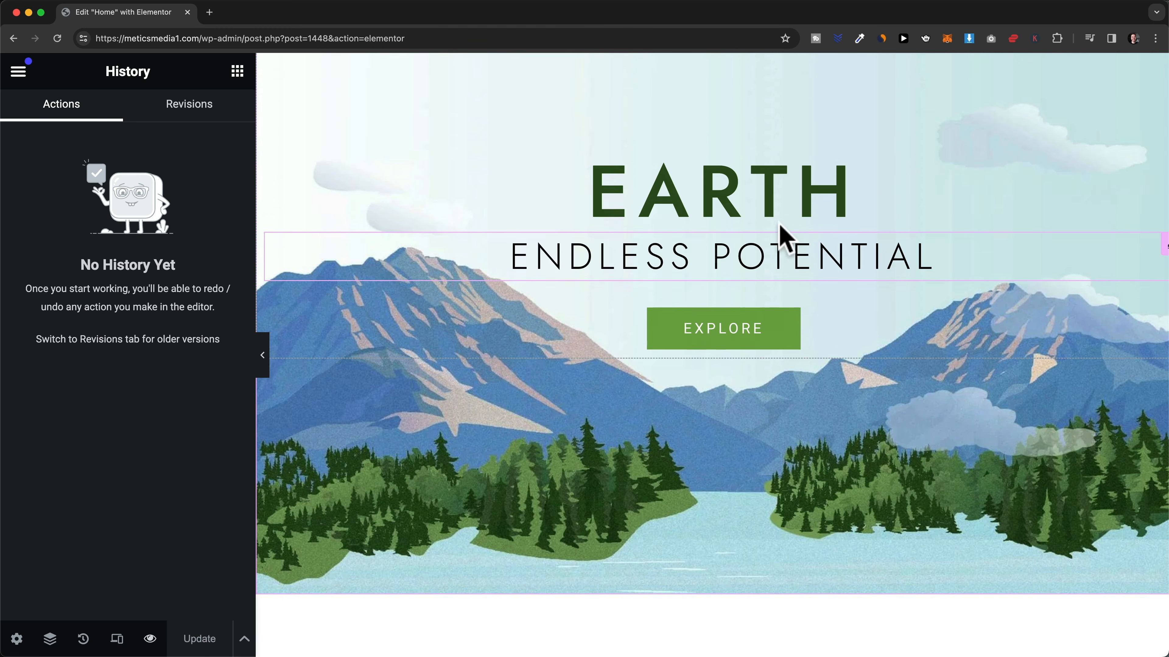
pyautogui.scroll(3, 764, 253)
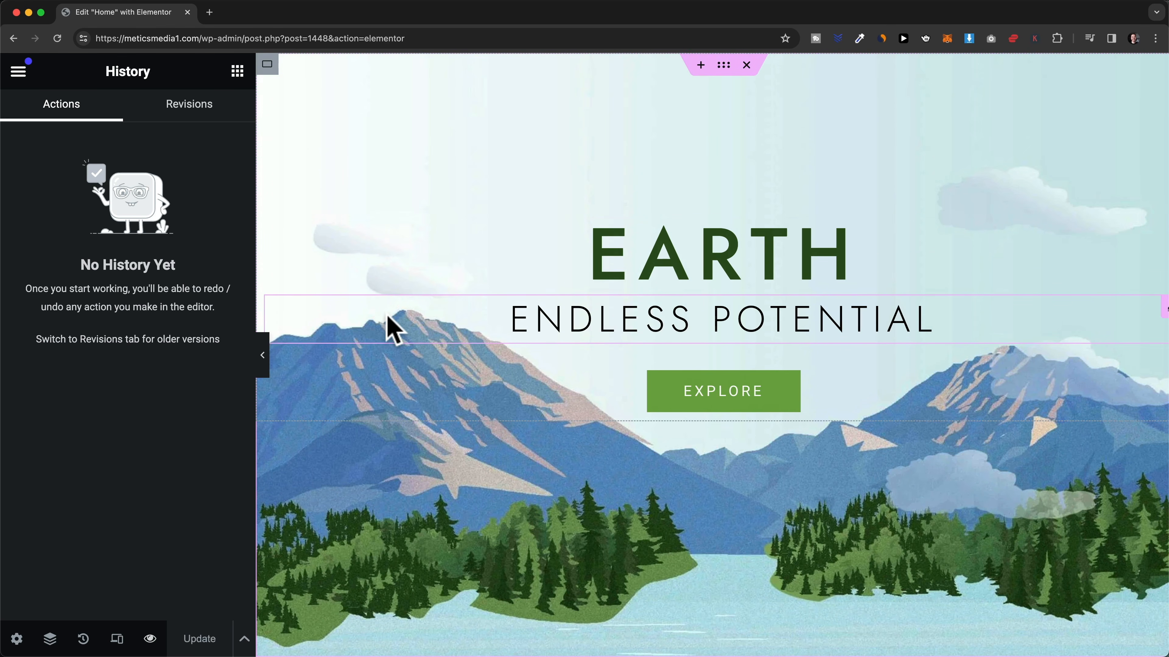
pyautogui.click(394, 328)
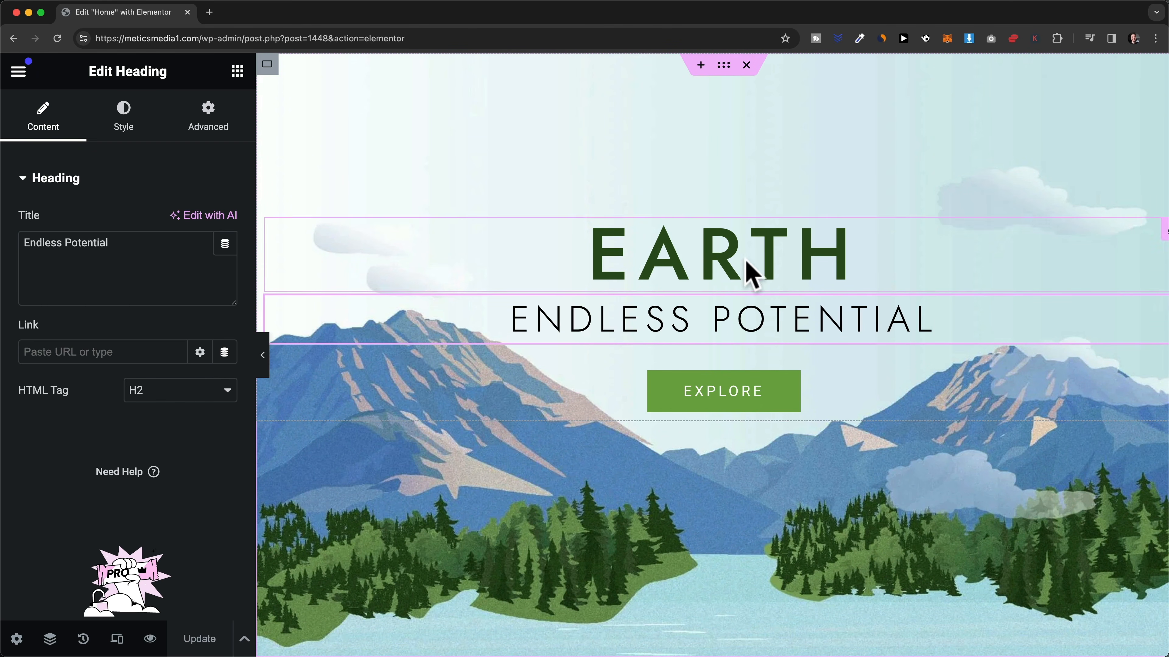
pyautogui.scroll(-5, 704, 414)
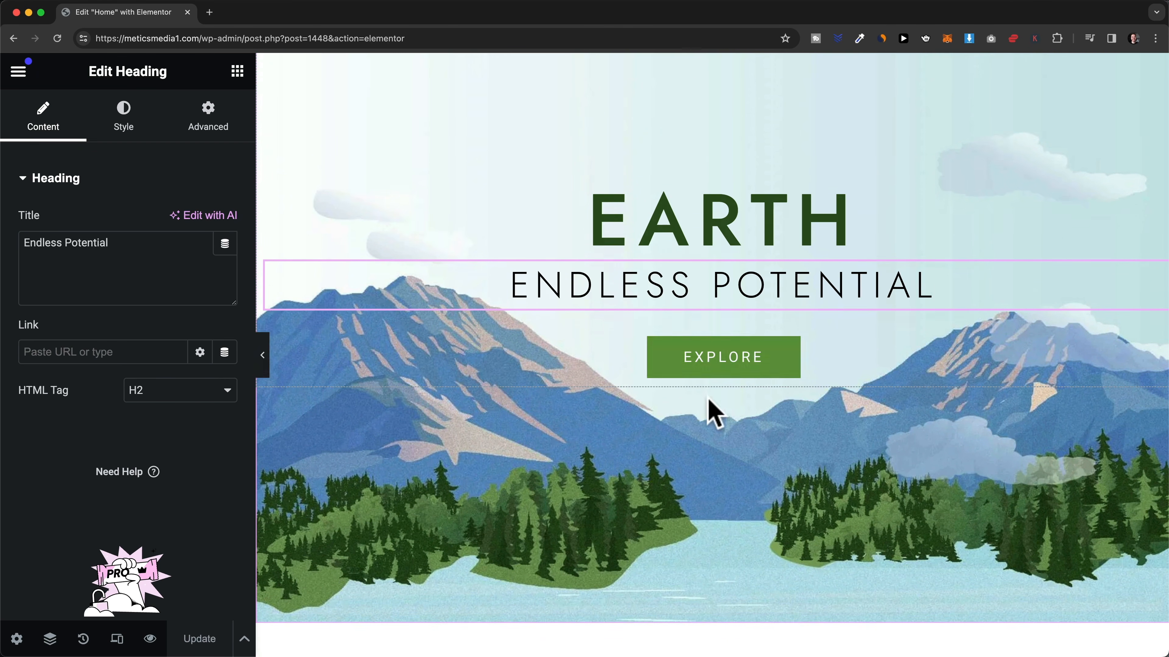
pyautogui.scroll(5, 718, 485)
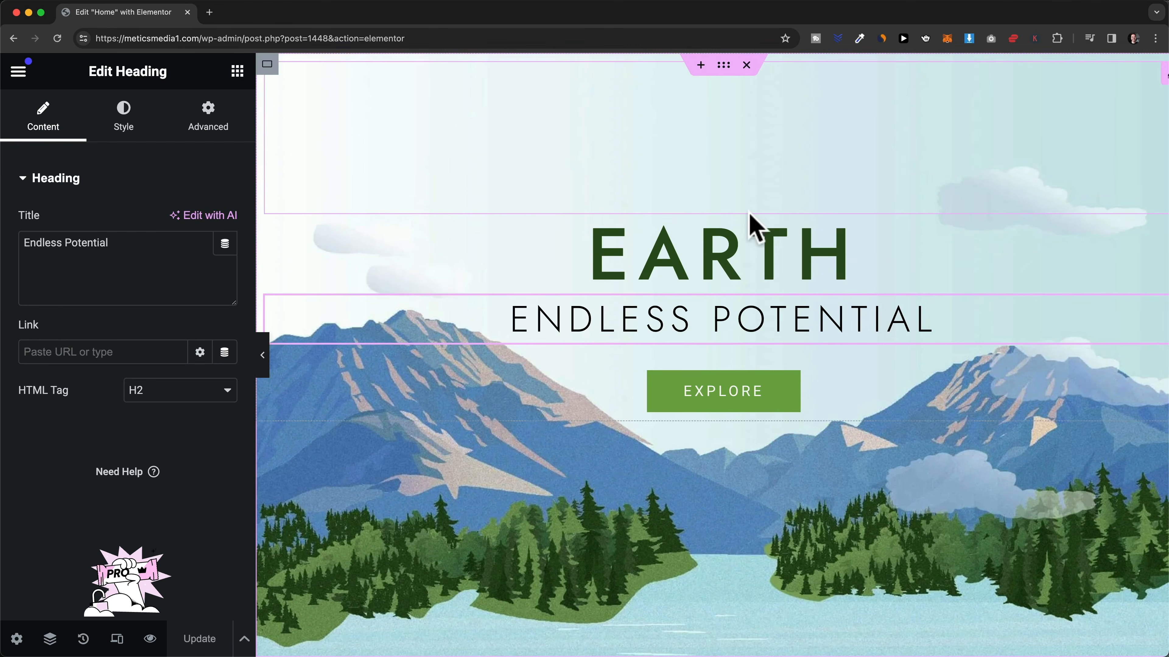
pyautogui.scroll(-6, 749, 360)
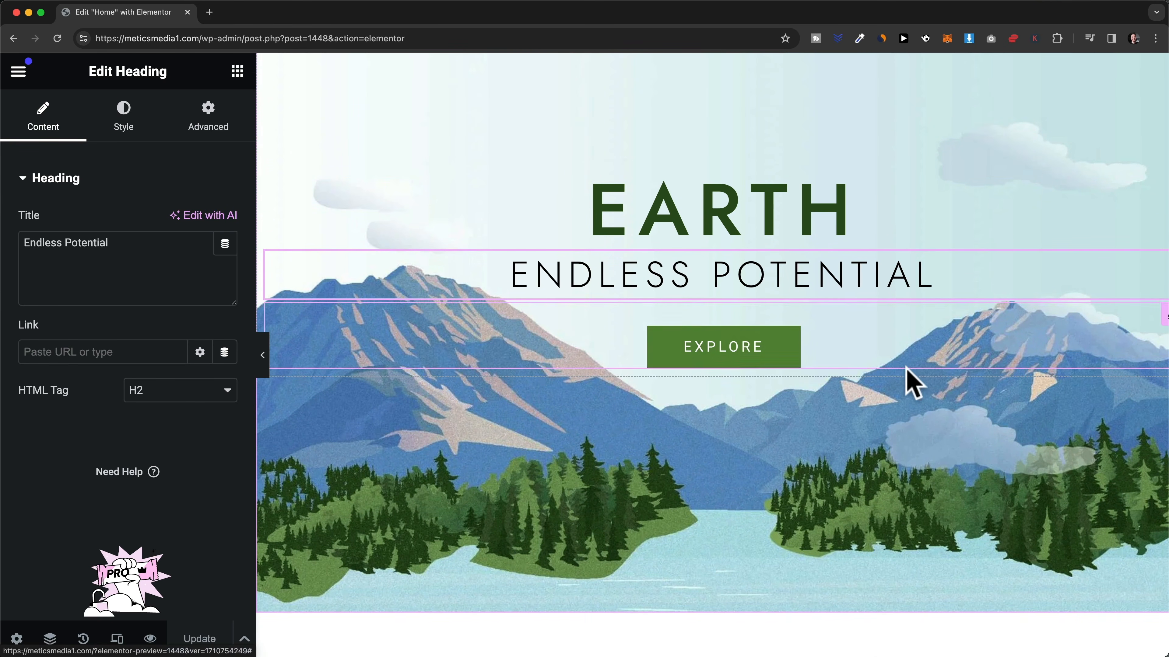
pyautogui.scroll(-18, 773, 386)
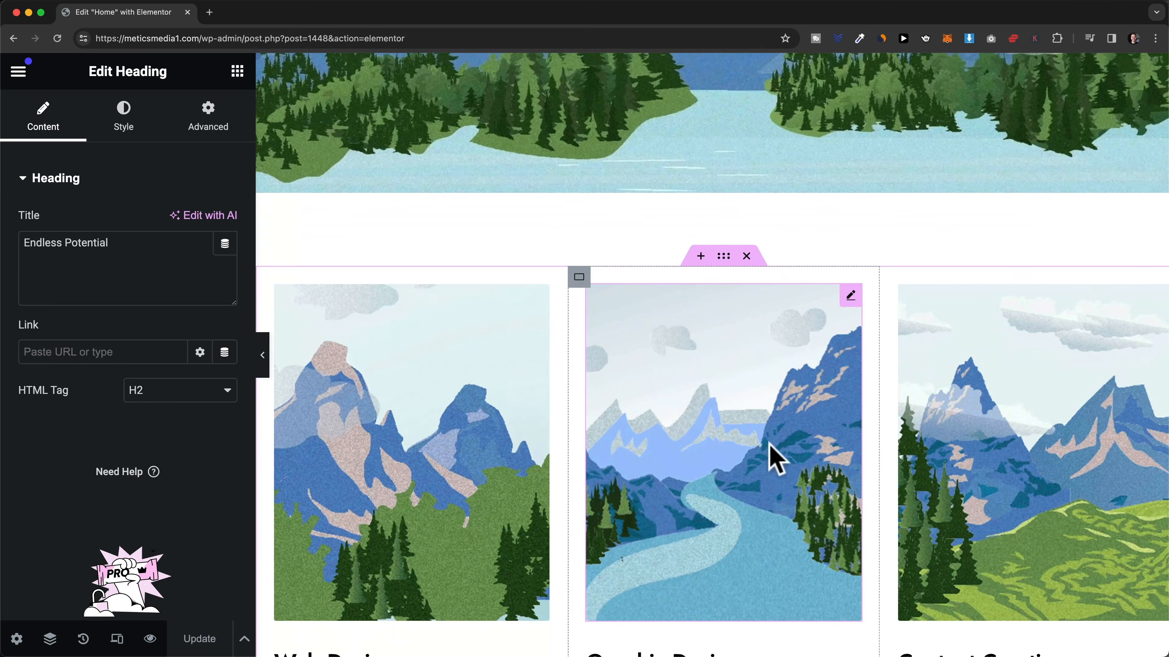
pyautogui.scroll(-6, 737, 474)
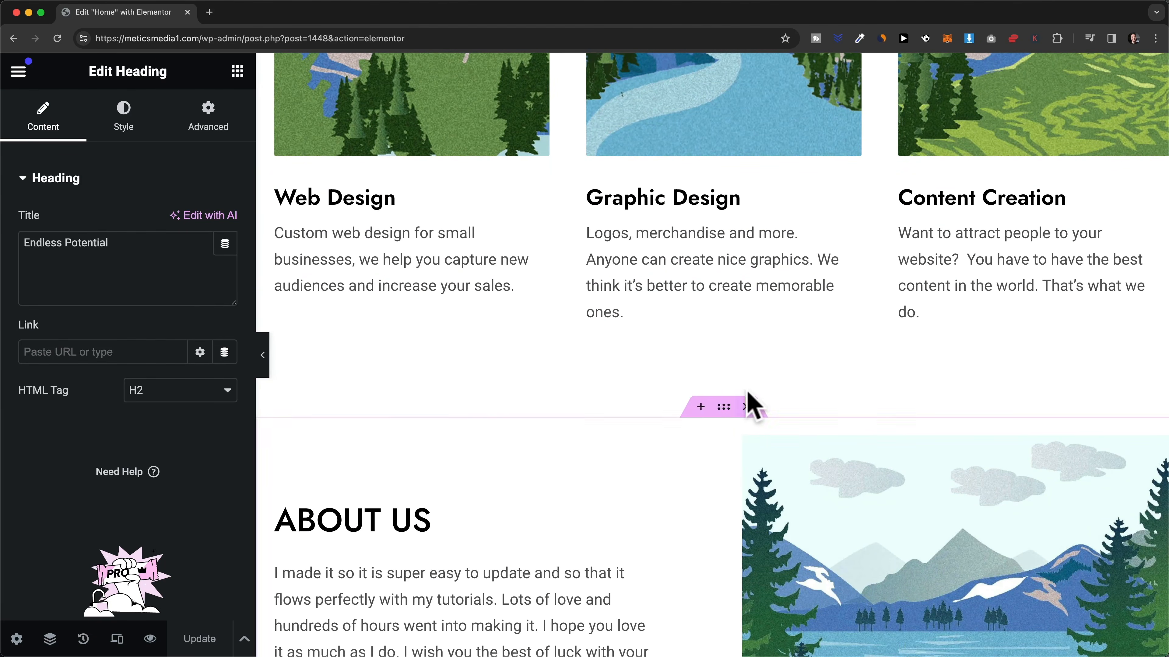
pyautogui.scroll(20, 748, 379)
pyautogui.scroll(8, 740, 367)
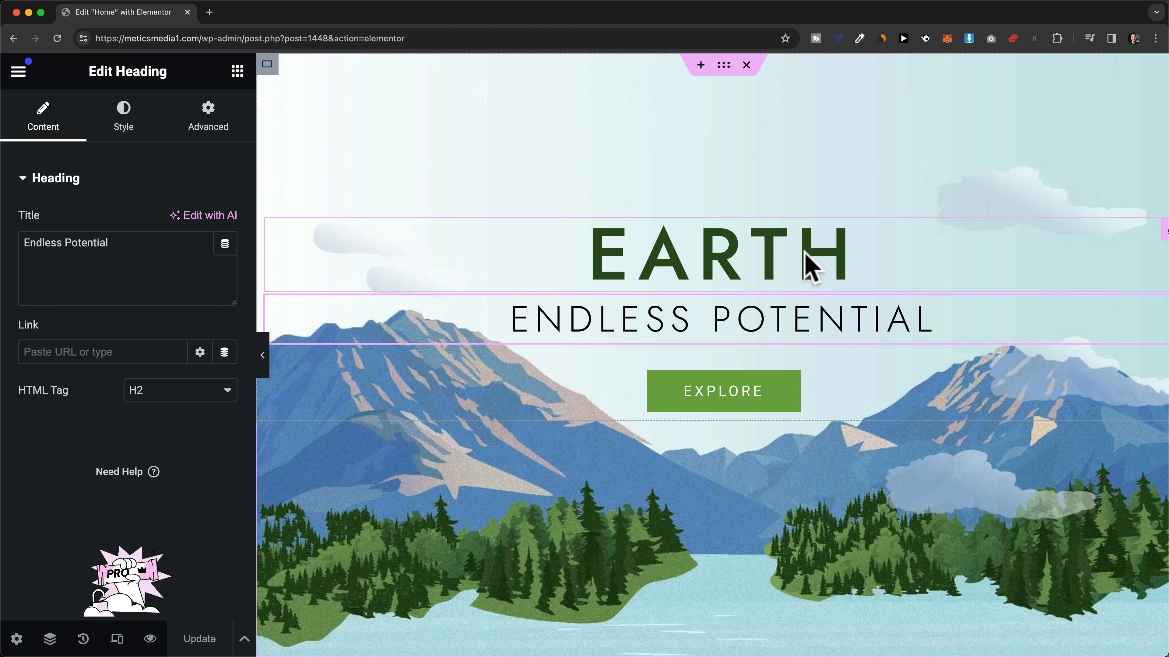
# - Change the EARTH hero heading's title to 'Wordpress', keeping its HTML tag as H1
pyautogui.click(735, 248)
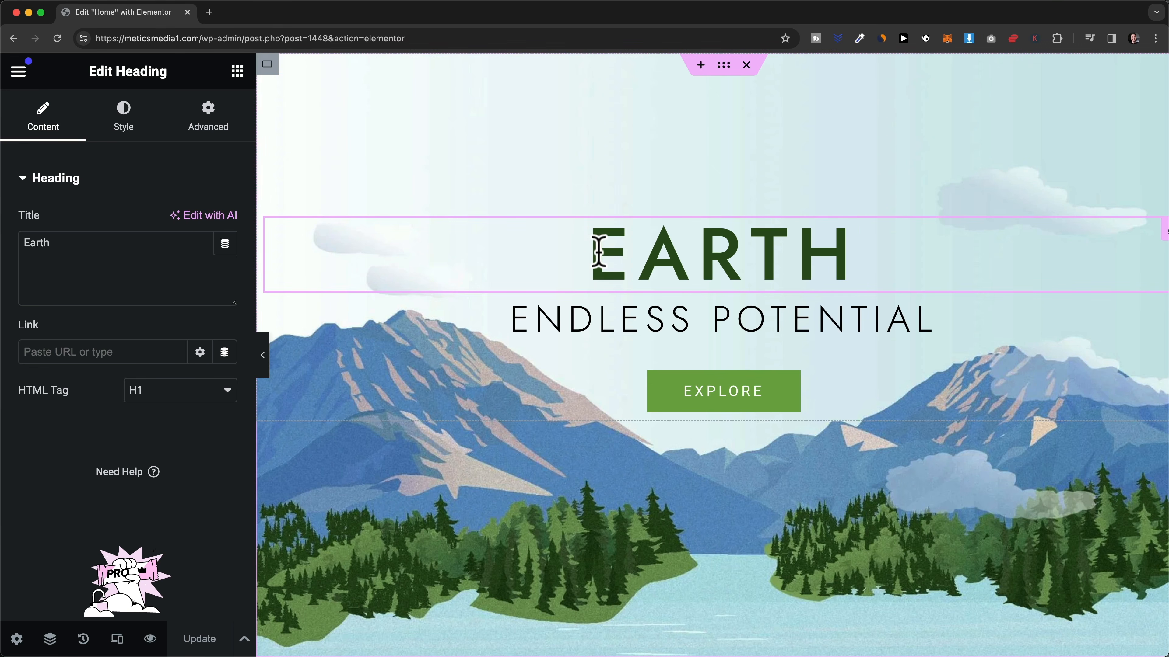
pyautogui.click(76, 239)
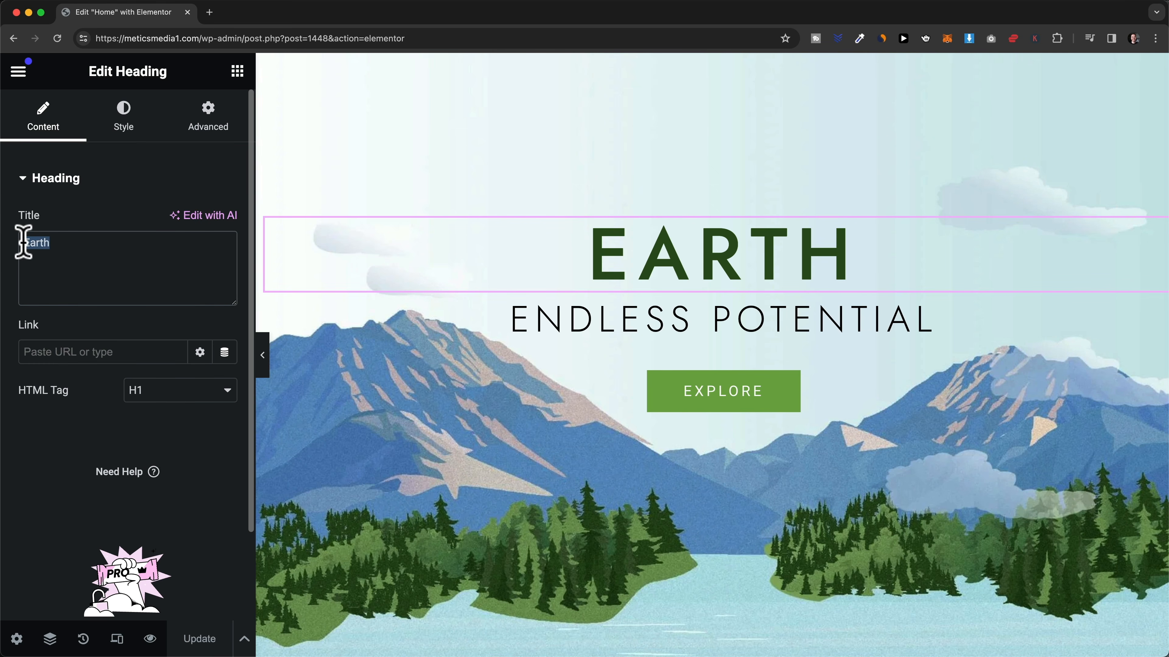
pyautogui.write('Wordpress')
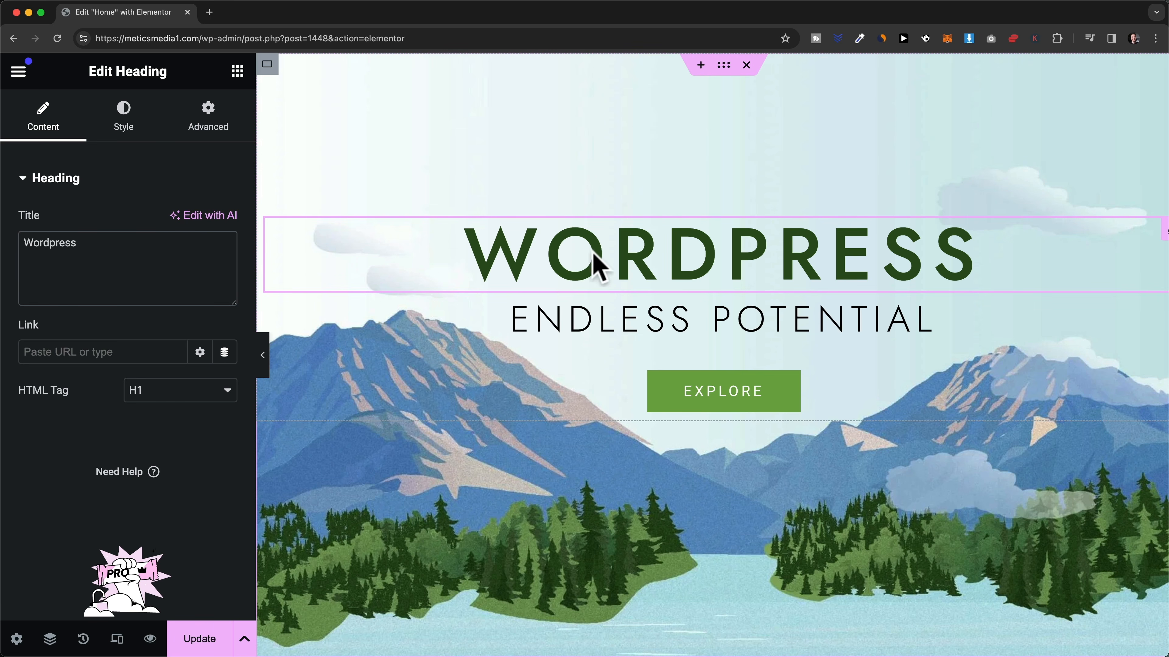
pyautogui.click(718, 253)
pyautogui.moveTo(484, 242); pyautogui.dragTo(967, 249)
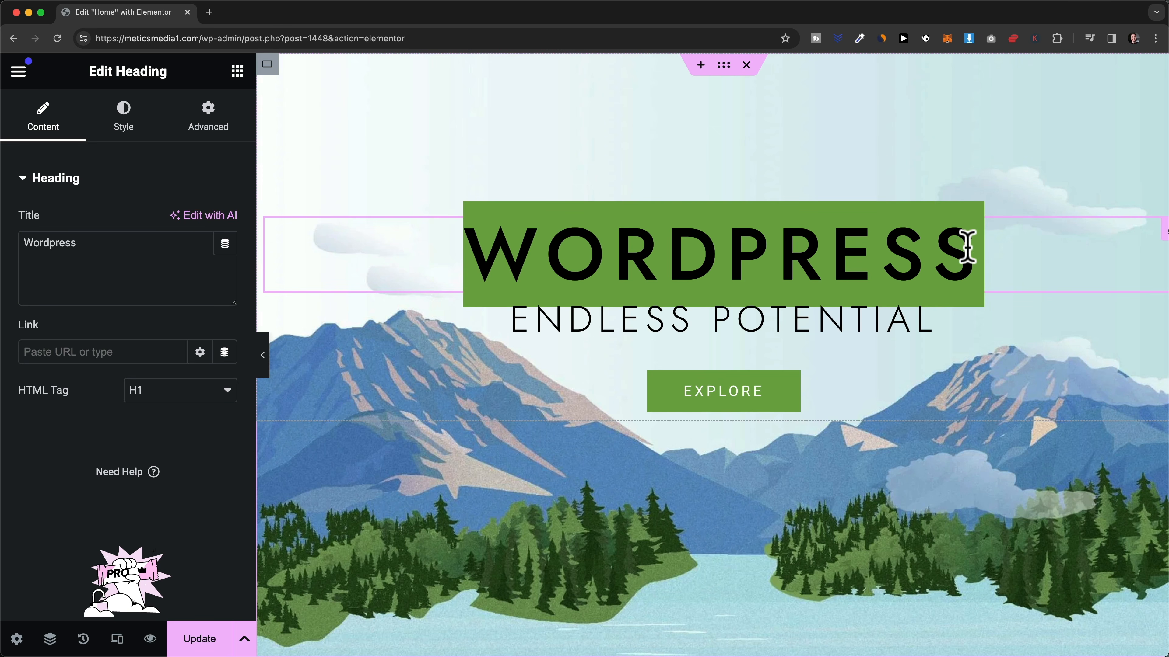
pyautogui.write('Wordpres')
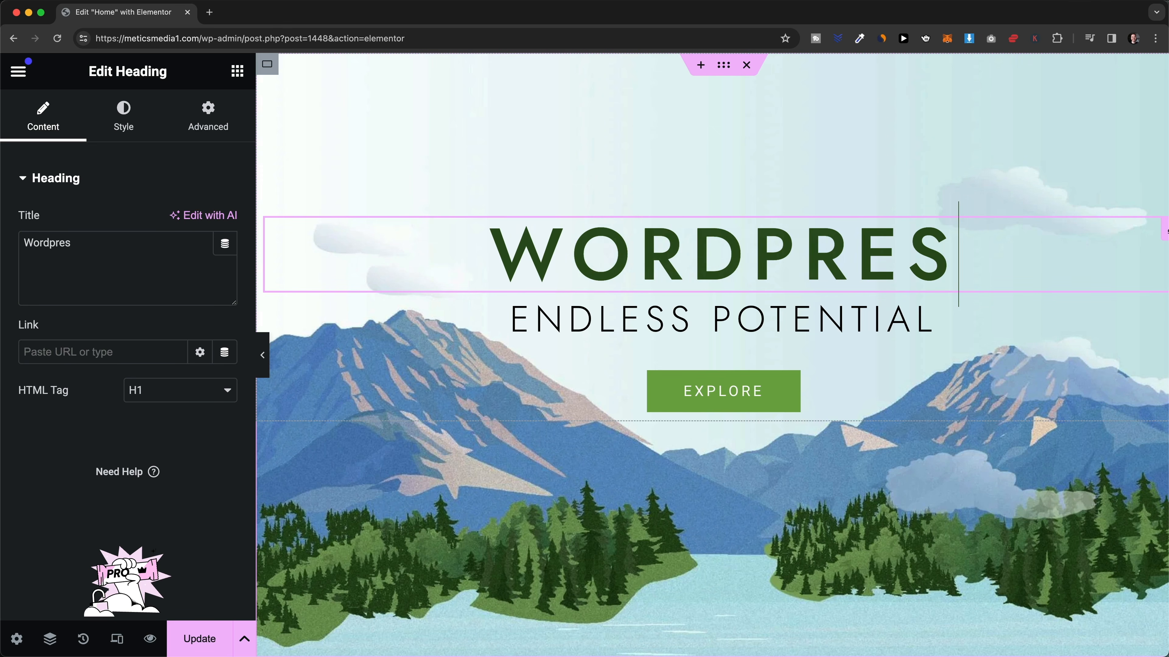
pyautogui.write('s')
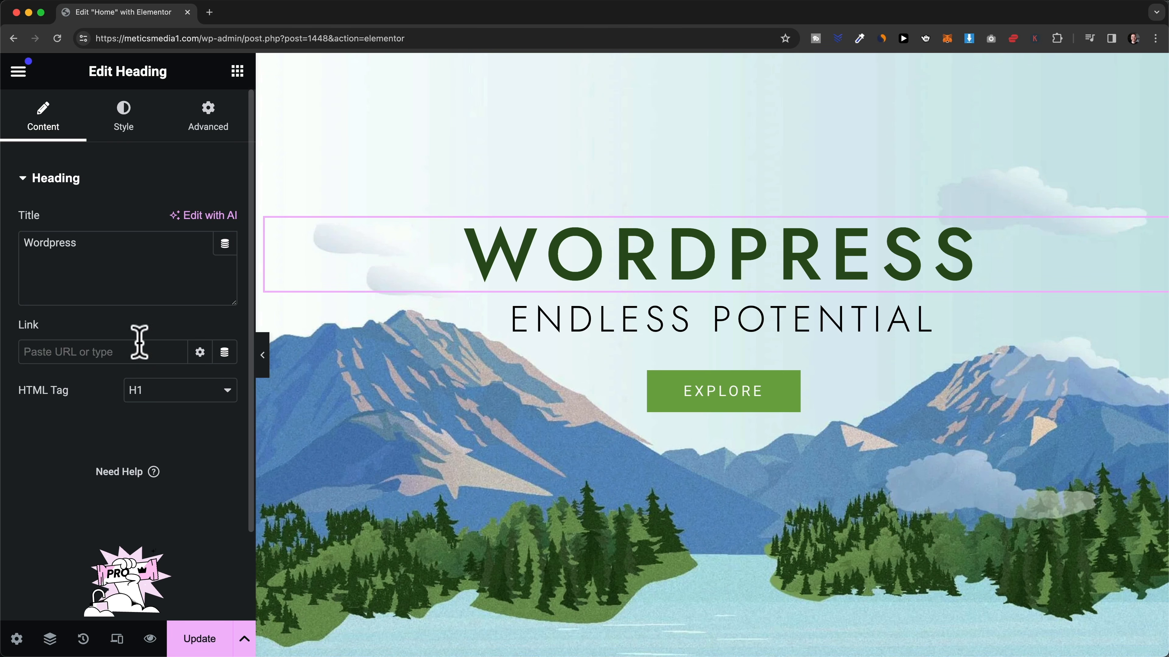
pyautogui.click(172, 391)
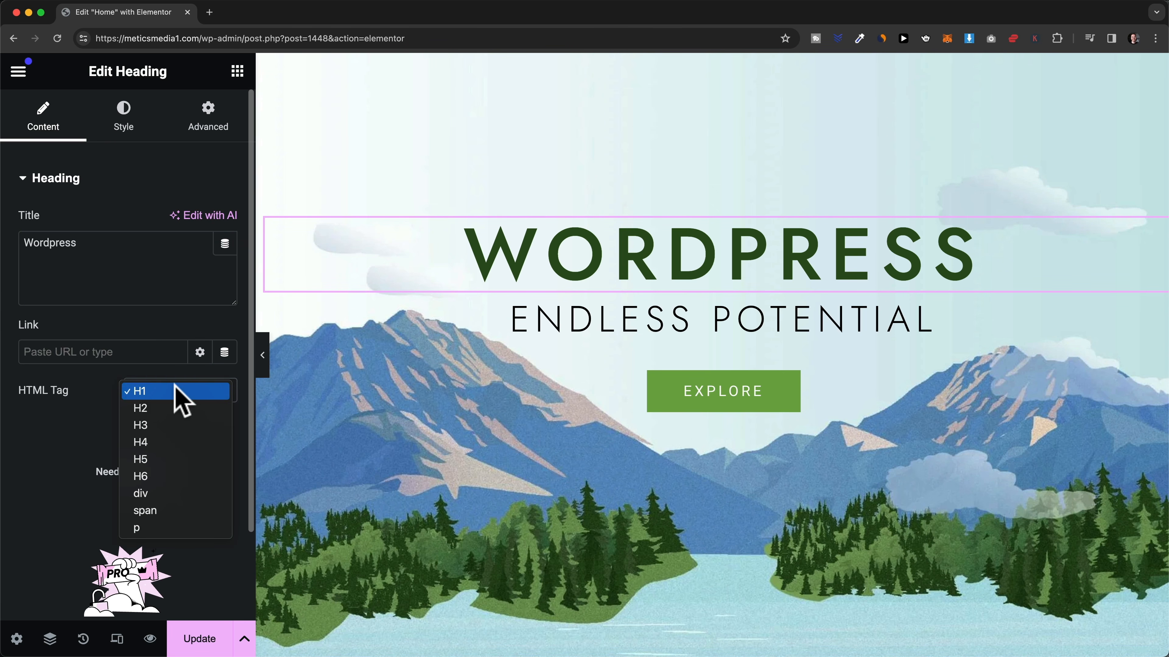
pyautogui.click(106, 409)
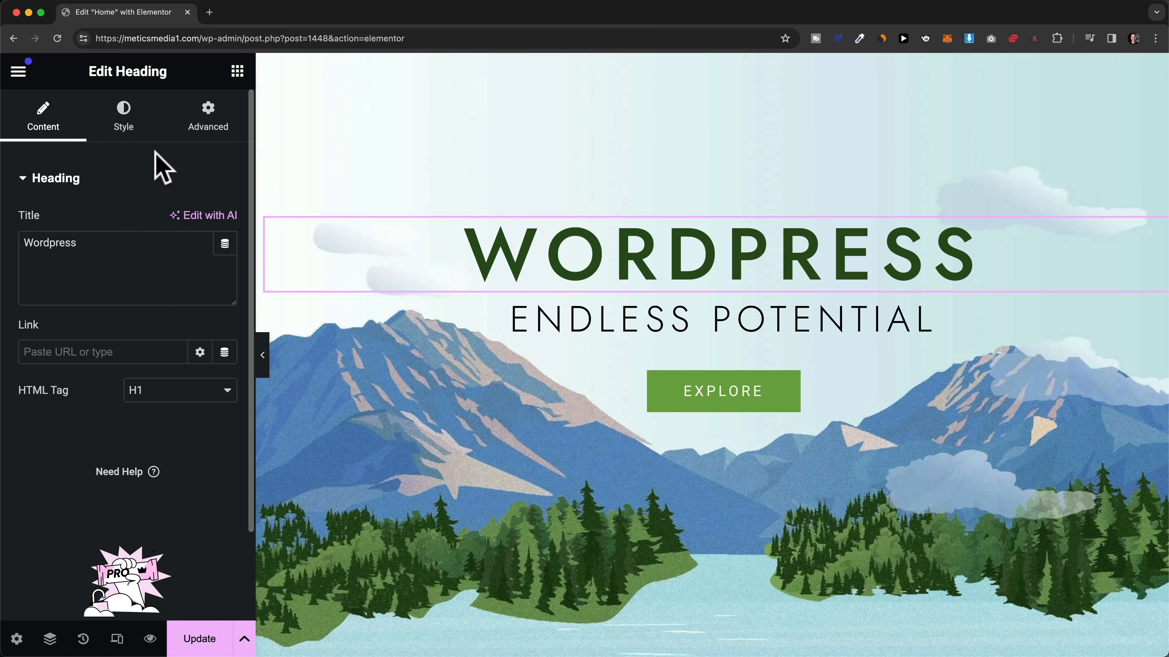
pyautogui.click(138, 150)
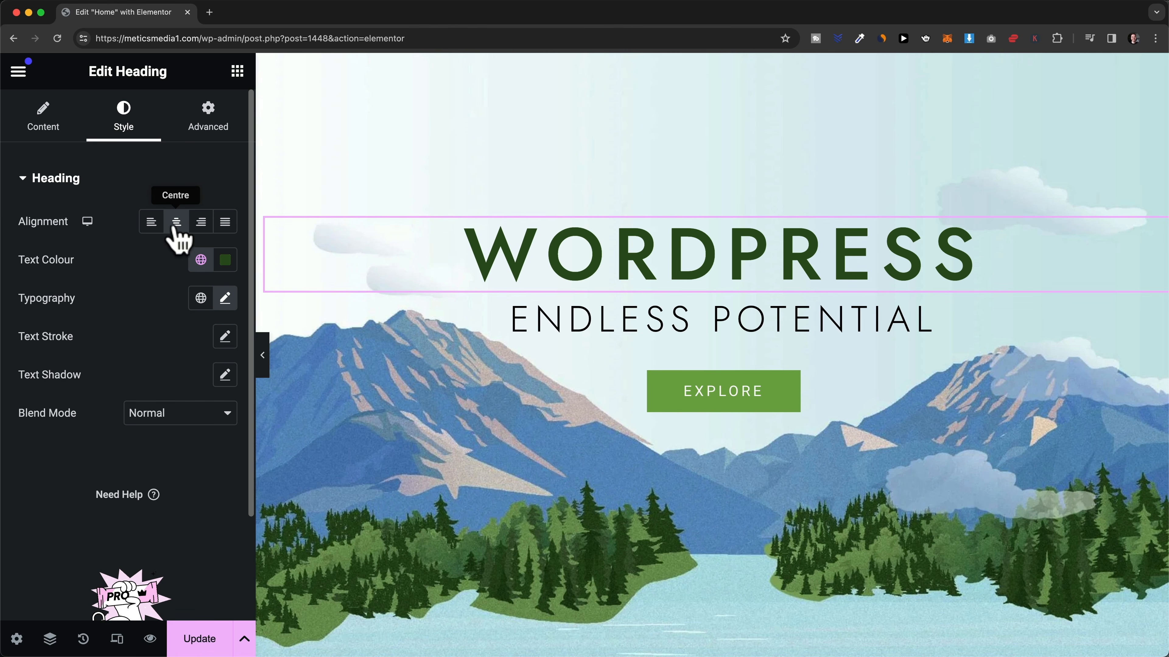
# - Try left and right alignment, keep the WORDPRESS heading centred, and try blue #246E96 text
pyautogui.click(152, 226)
pyautogui.click(200, 225)
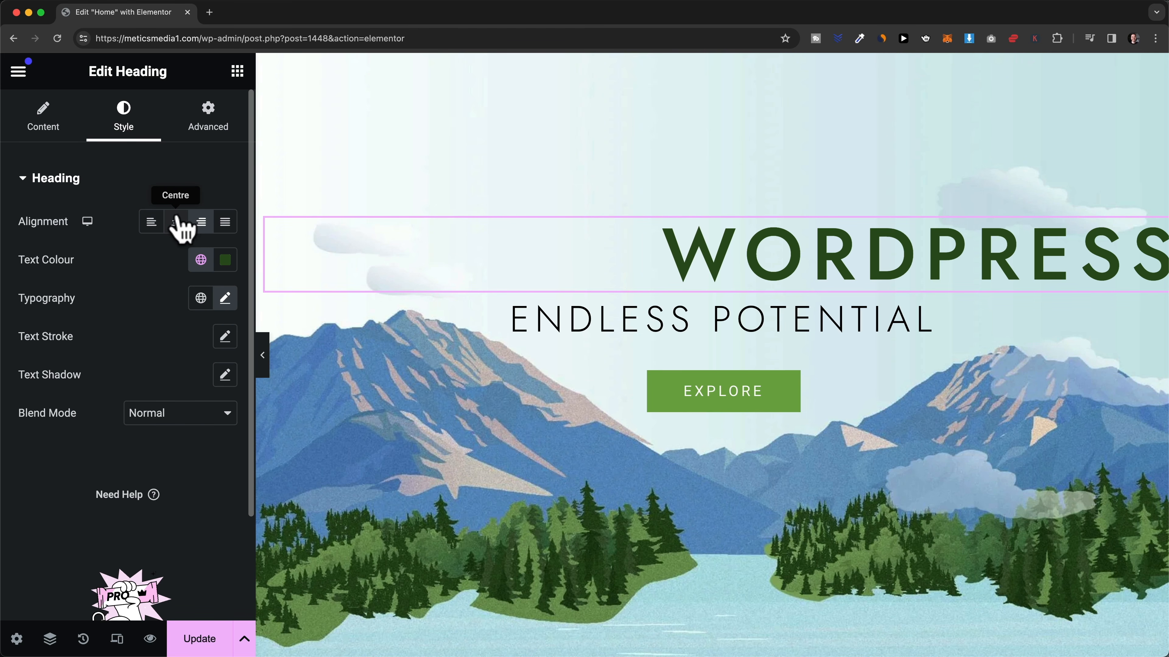
pyautogui.click(176, 224)
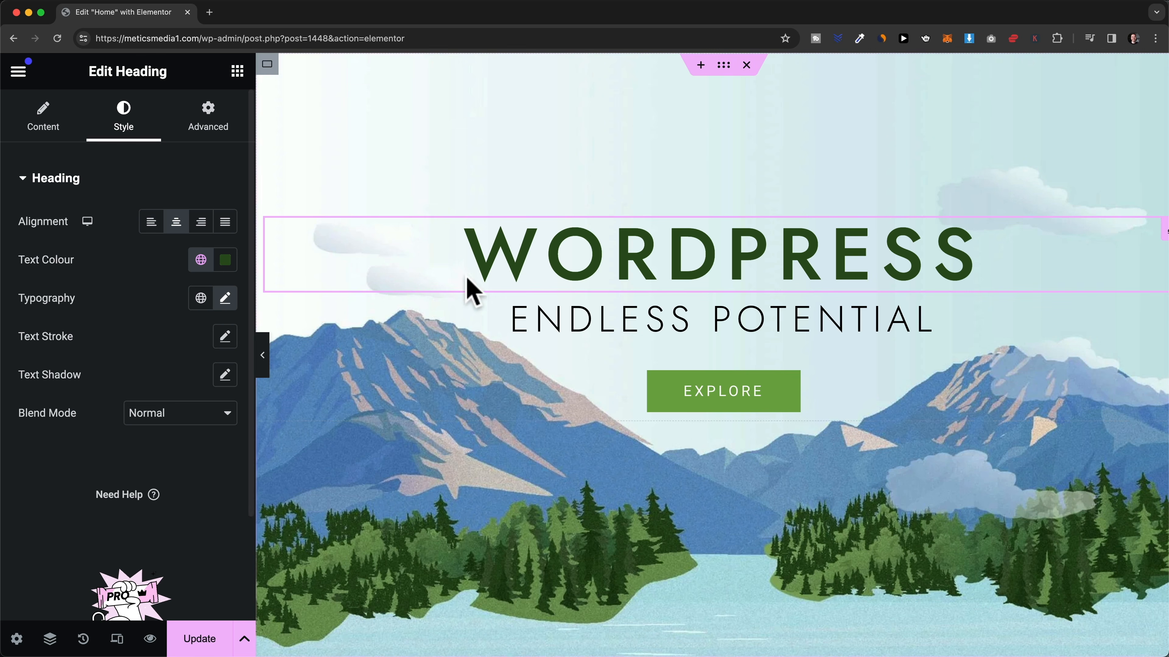
pyautogui.click(225, 260)
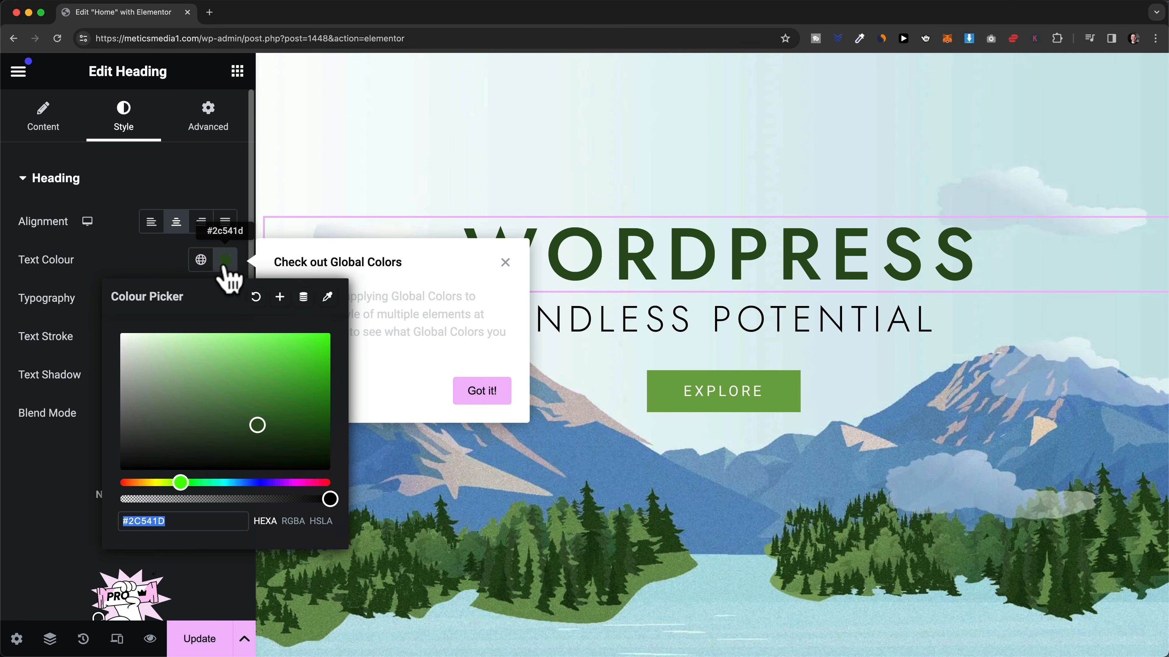
pyautogui.click(221, 482)
pyautogui.moveTo(221, 482); pyautogui.dragTo(237, 482)
pyautogui.moveTo(280, 438); pyautogui.dragTo(280, 393)
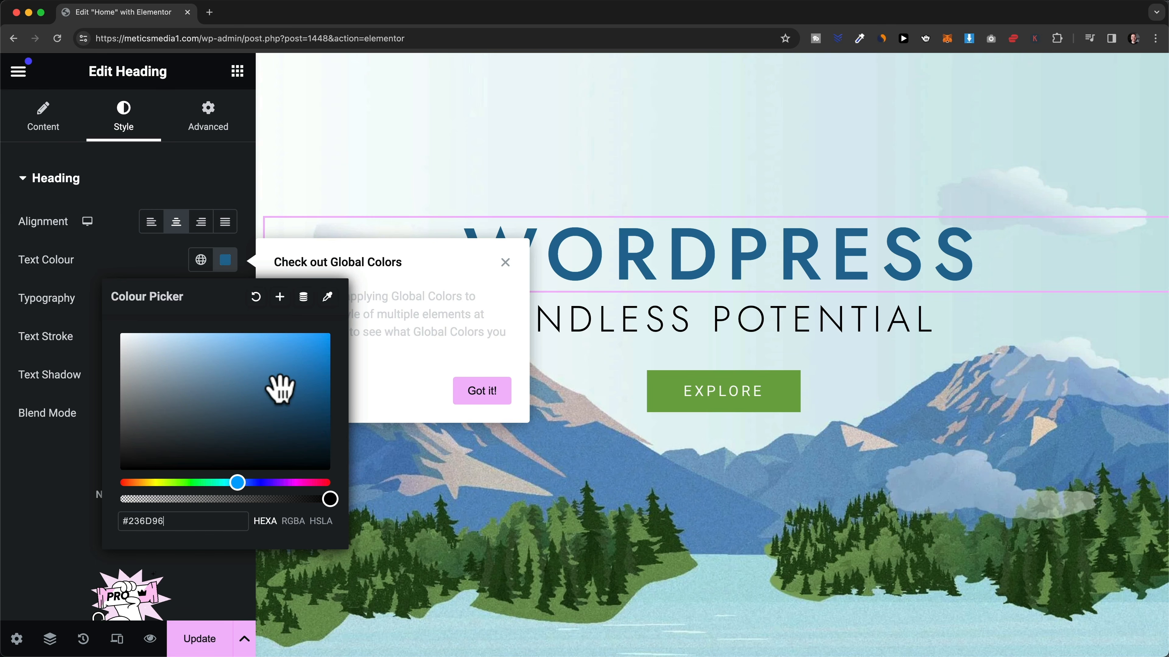
pyautogui.click(177, 271)
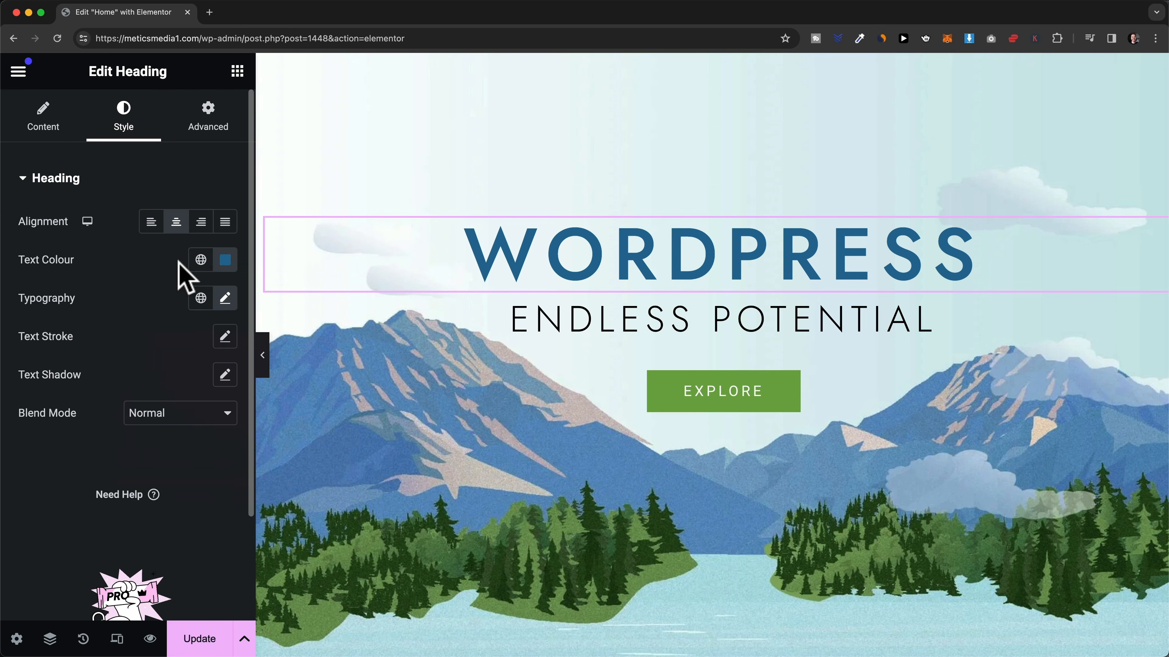
# - Switch the heading text colour to the global Theme Colour 2 dark green
pyautogui.click(201, 267)
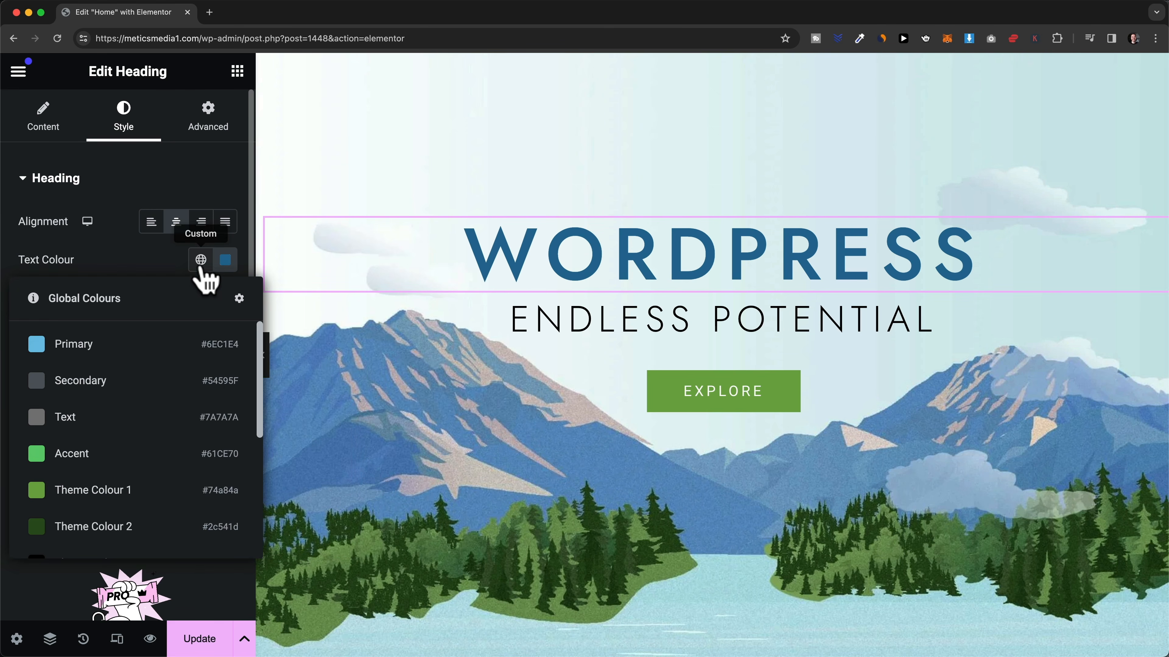
pyautogui.scroll(-1, 152, 371)
pyautogui.scroll(-4, 152, 375)
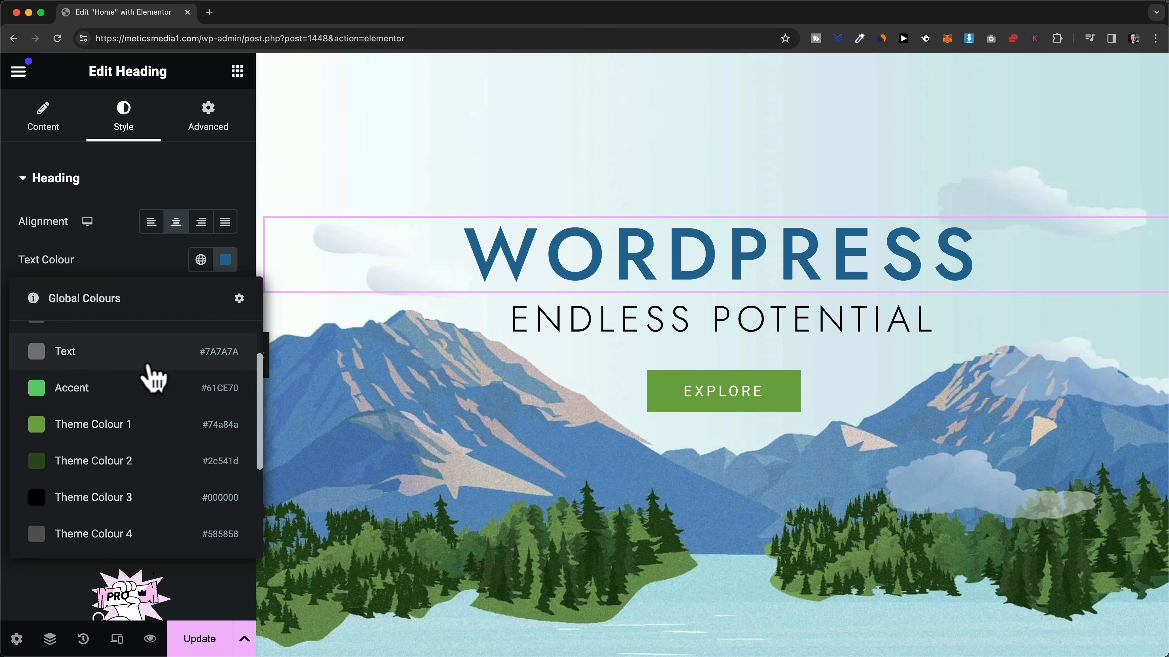
pyautogui.scroll(-4, 162, 421)
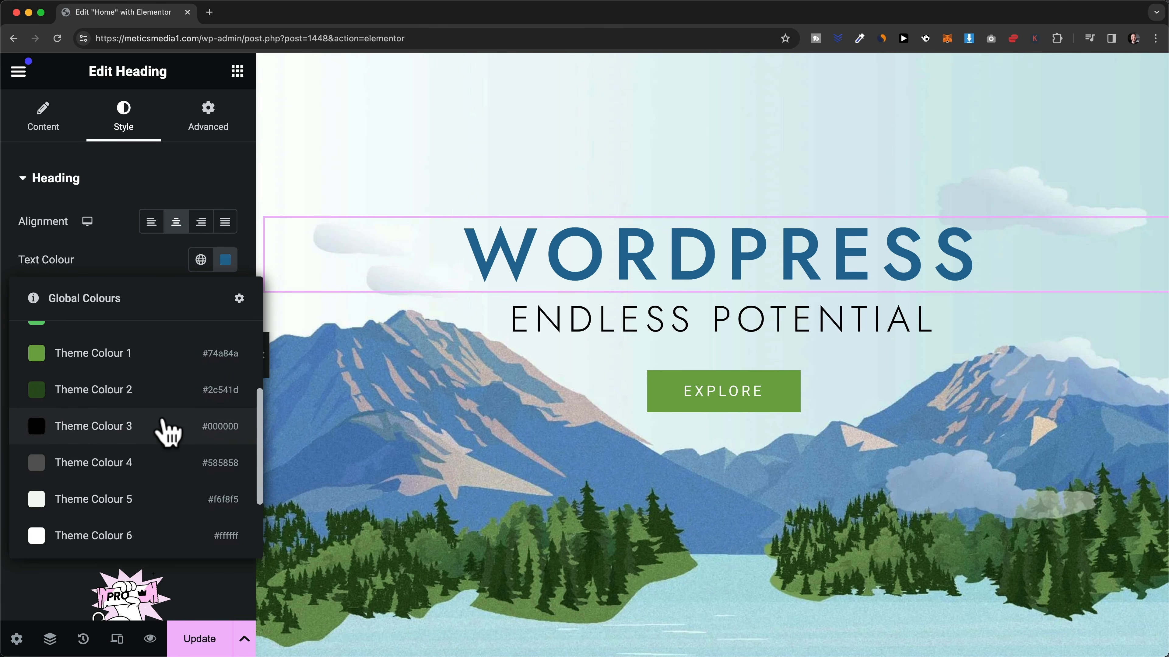
pyautogui.scroll(8, 147, 456)
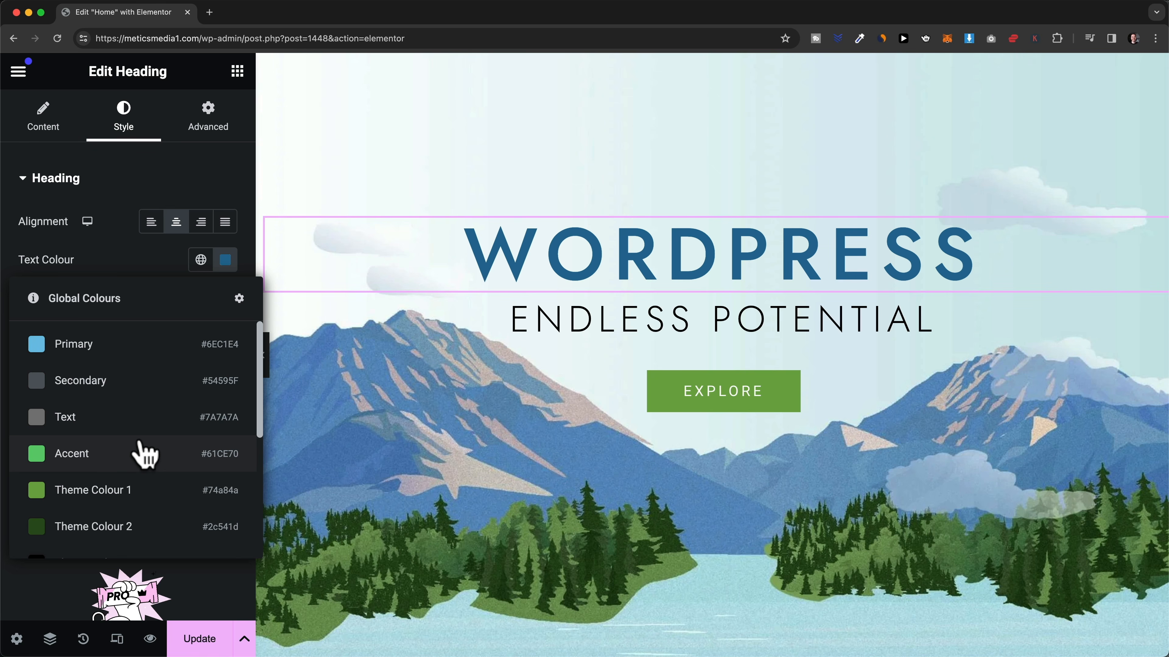
pyautogui.scroll(-1, 143, 455)
pyautogui.click(118, 486)
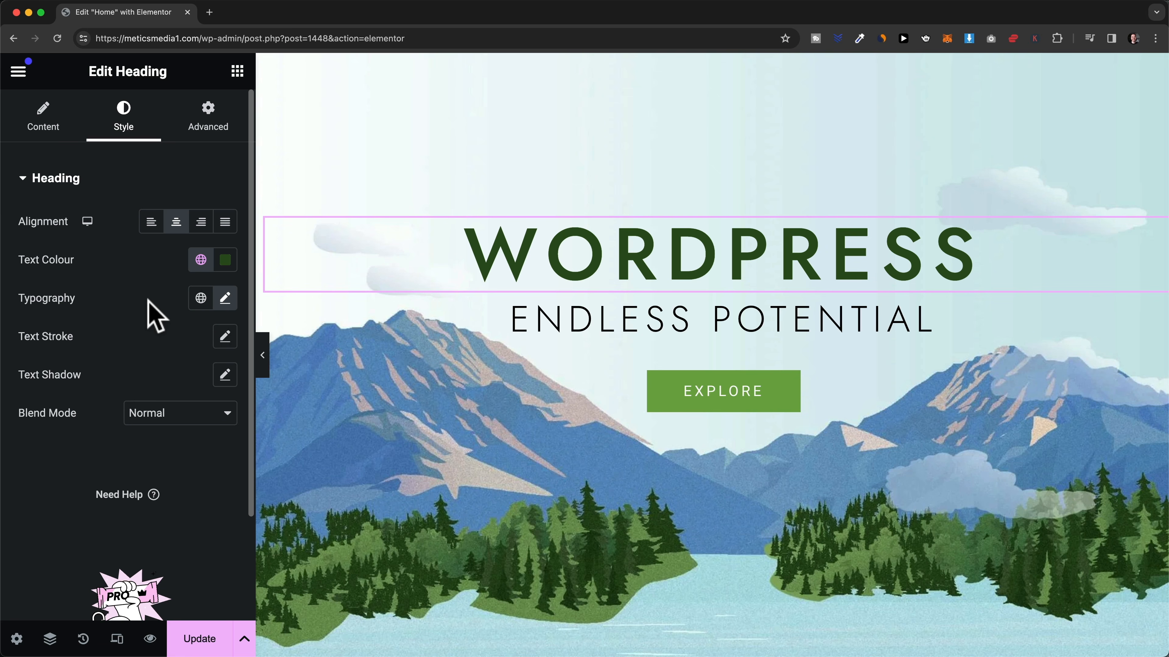
# - Give the WORDPRESS heading Verdana at 83 px with 500 (Medium) weight instead of Bold
pyautogui.click(222, 305)
pyautogui.scroll(-5, 106, 400)
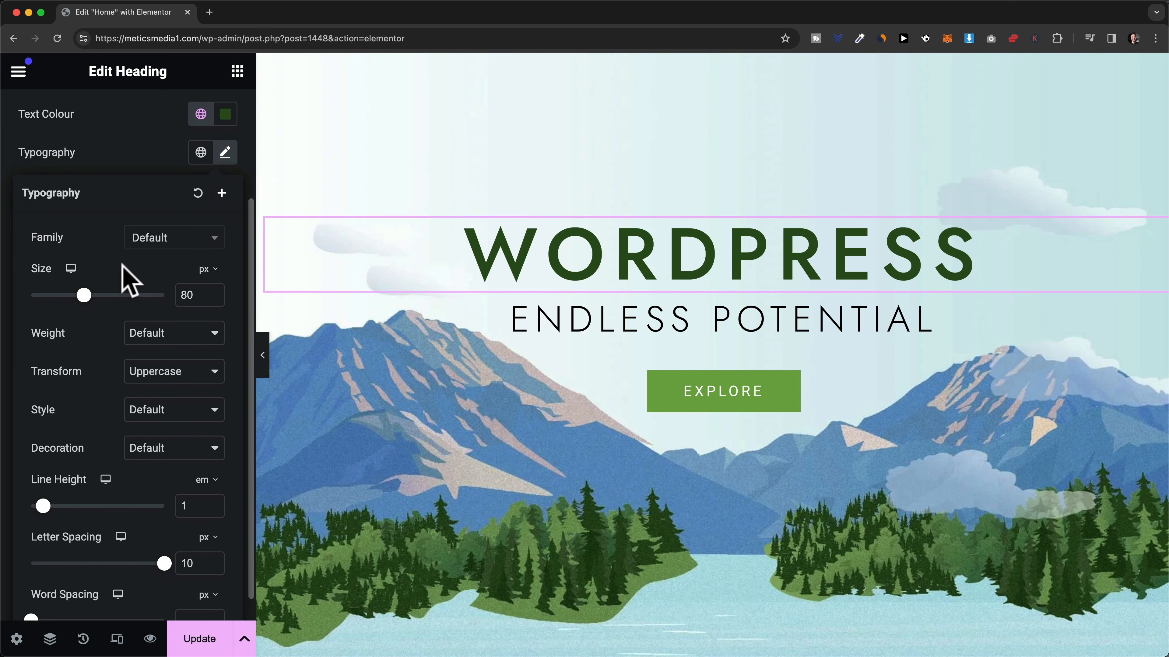
pyautogui.click(167, 241)
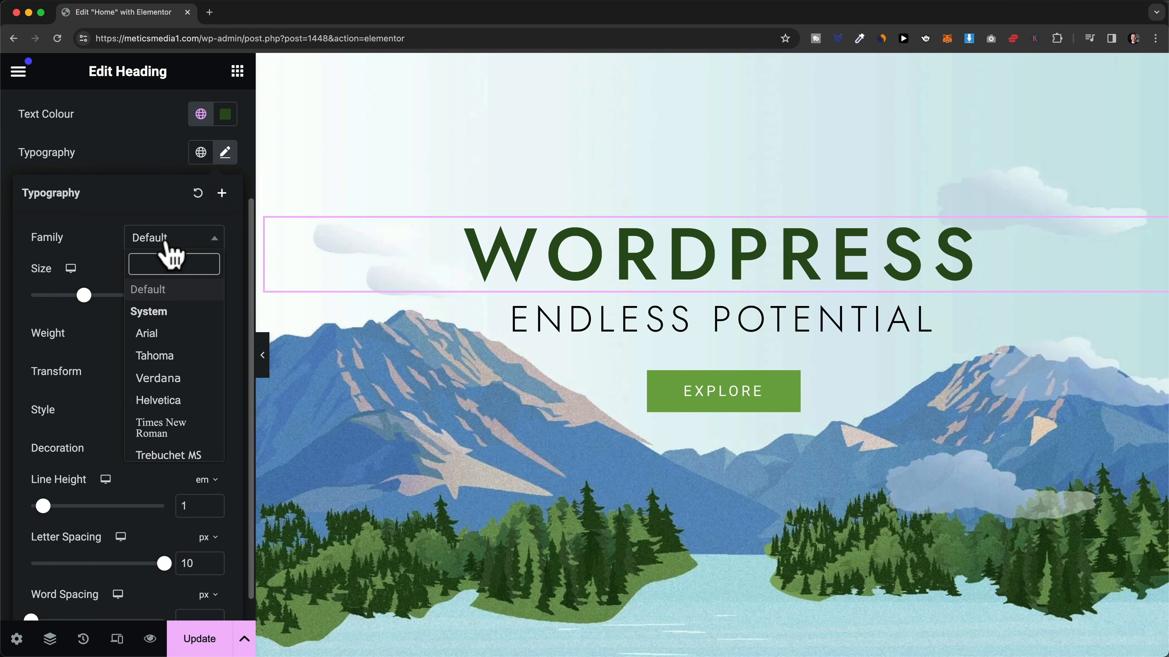
pyautogui.click(175, 380)
pyautogui.scroll(-1, 125, 327)
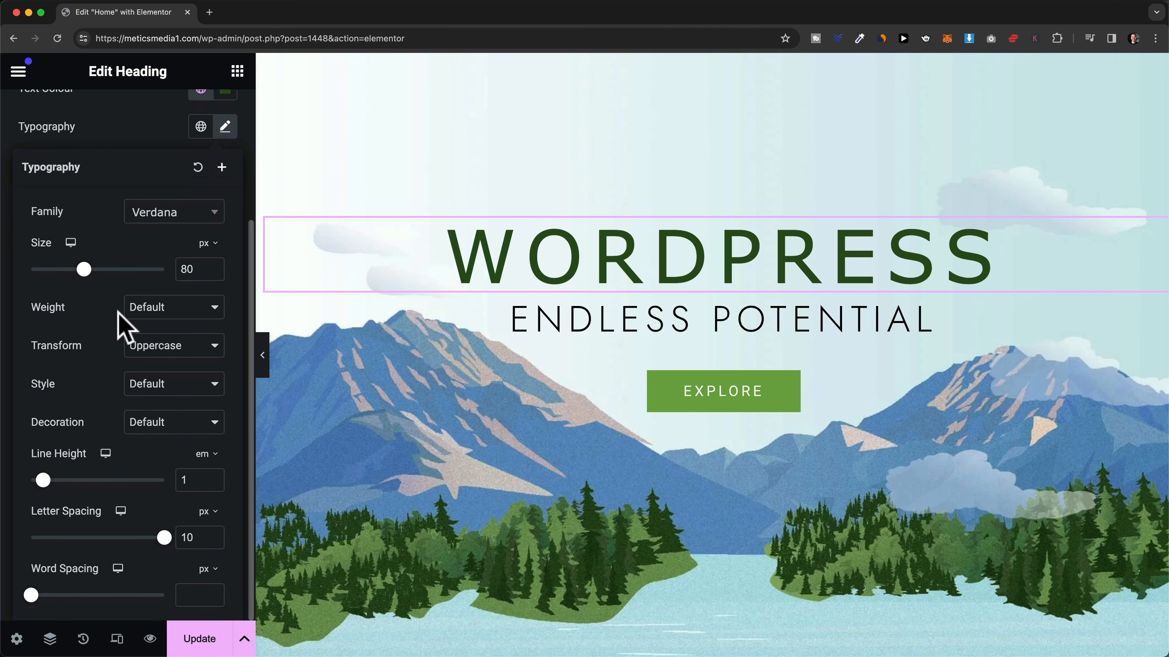
pyautogui.moveTo(85, 270)
pyautogui.mouseDown()
pyautogui.moveTo(97, 270)
pyautogui.moveTo(86, 269)
pyautogui.mouseUp()
pyautogui.click(143, 313)
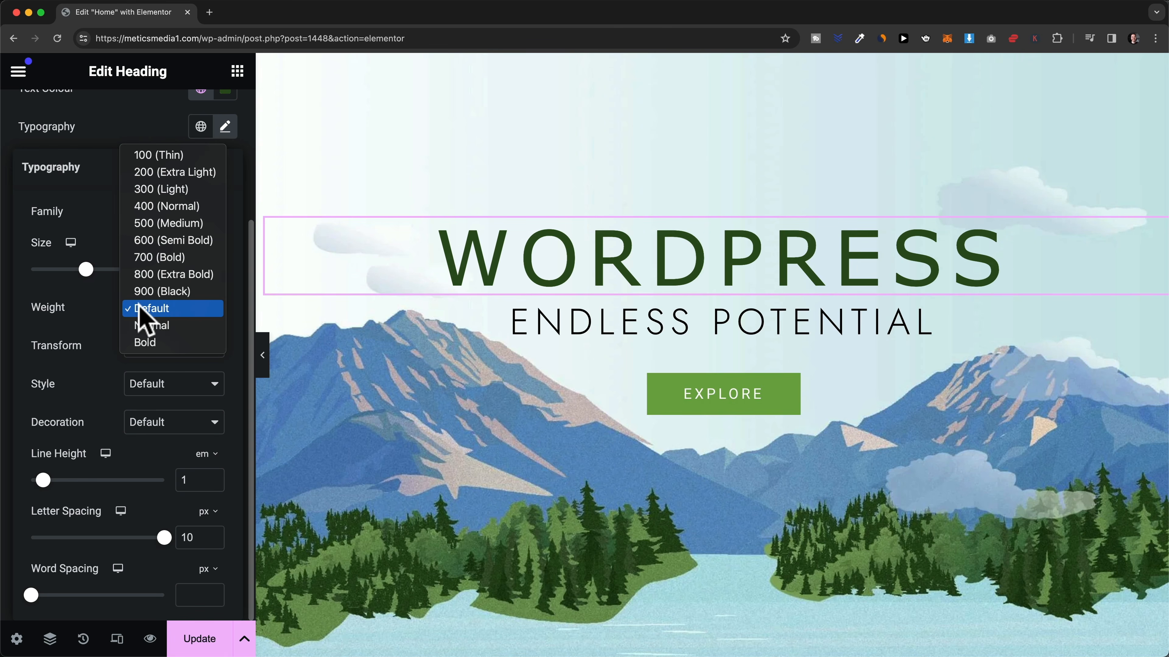
pyautogui.click(182, 258)
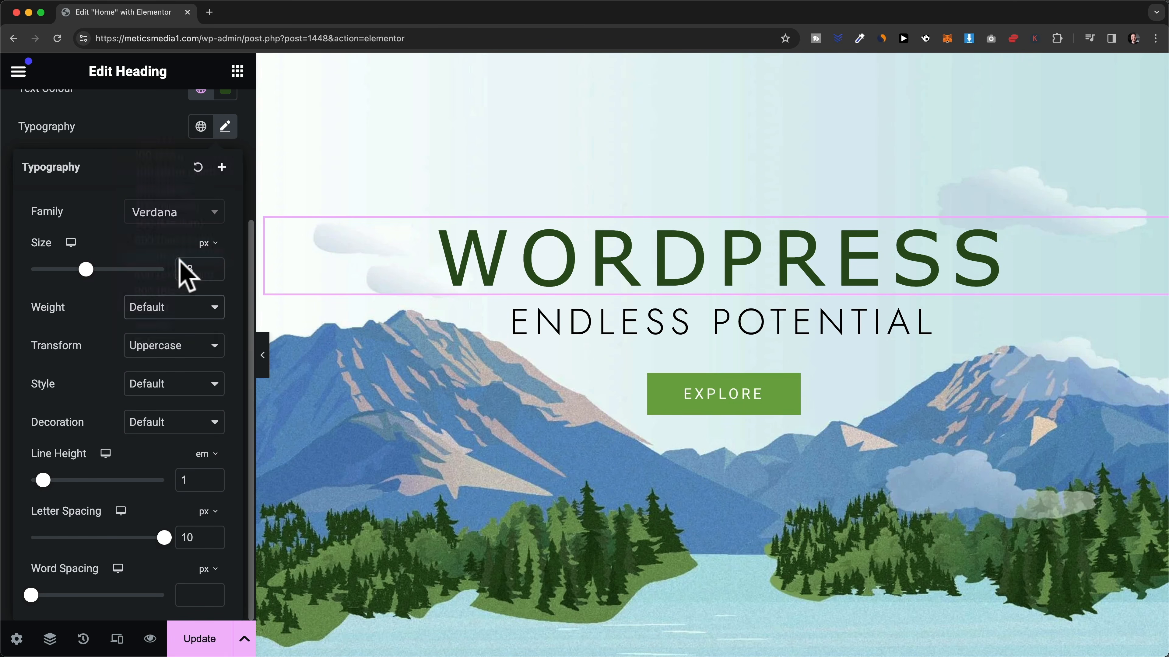
pyautogui.click(164, 313)
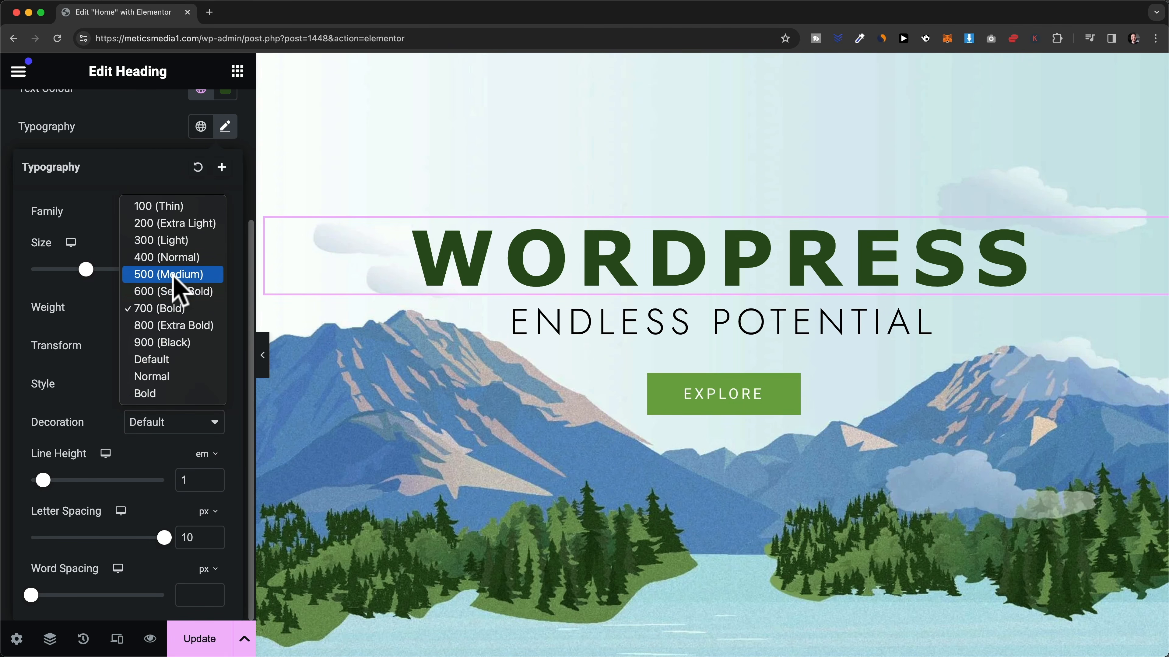
pyautogui.click(174, 275)
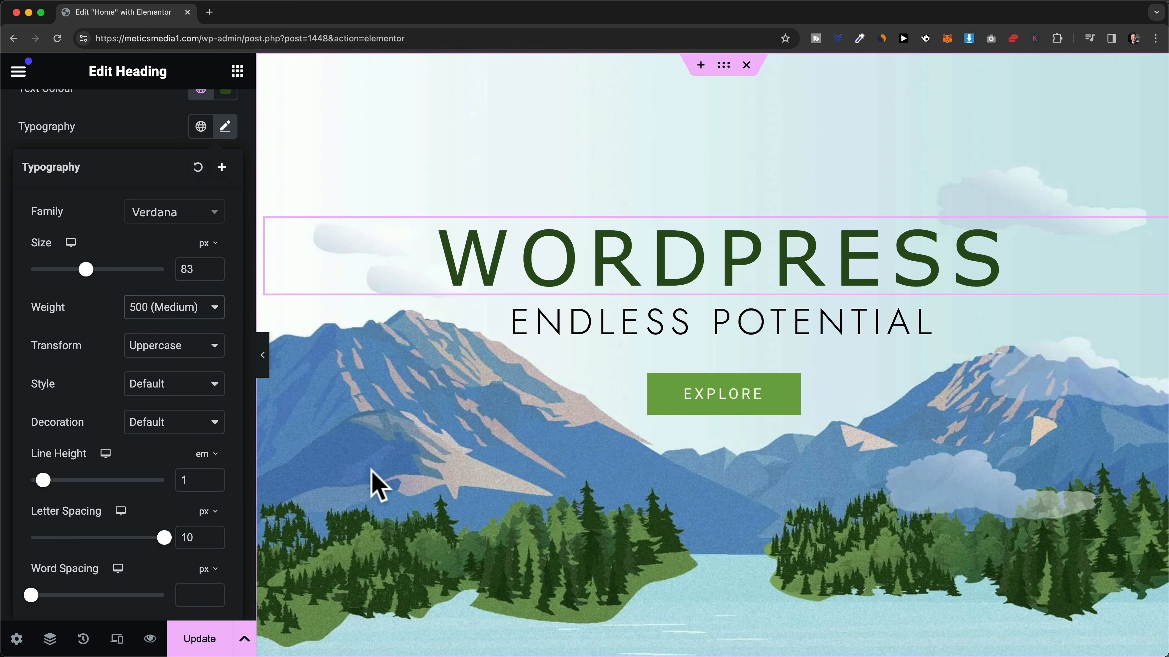
# - Scroll down to About Us and bring up the paragraph widget's Style settings
pyautogui.scroll(-10, 556, 326)
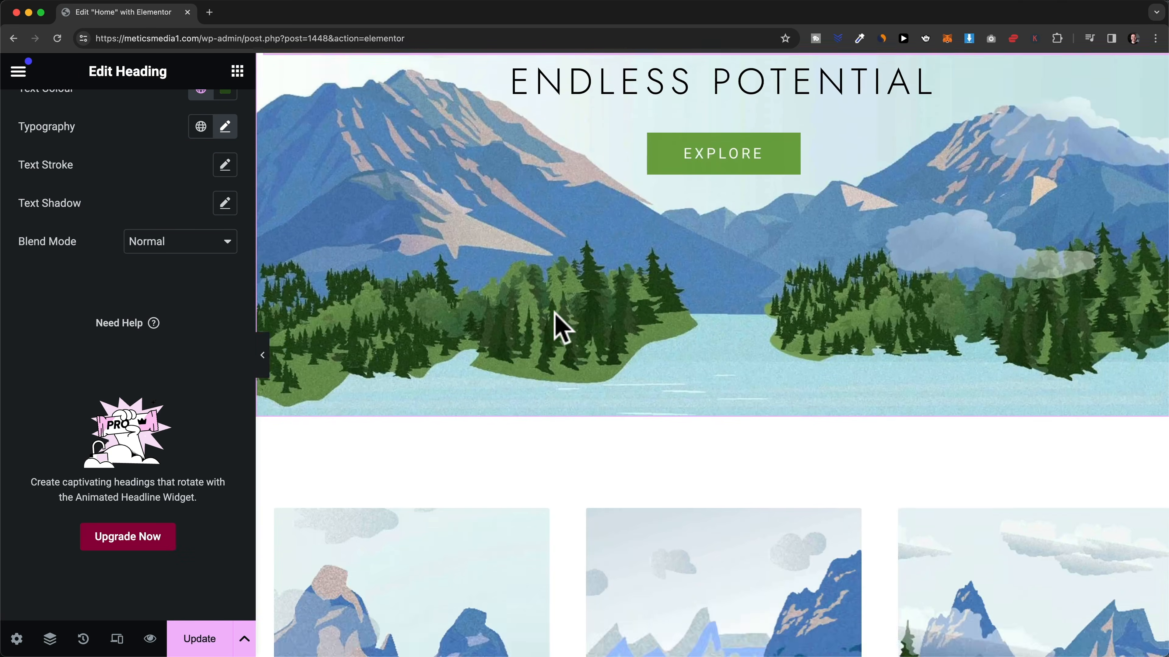
pyautogui.scroll(-10, 554, 314)
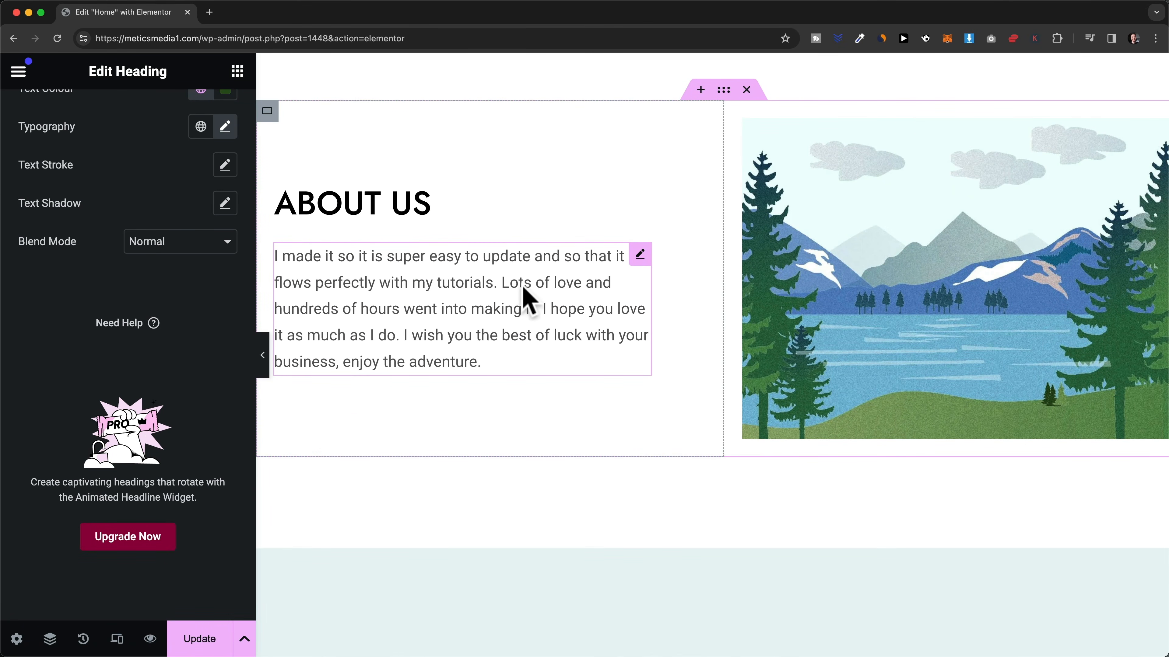
pyautogui.click(509, 285)
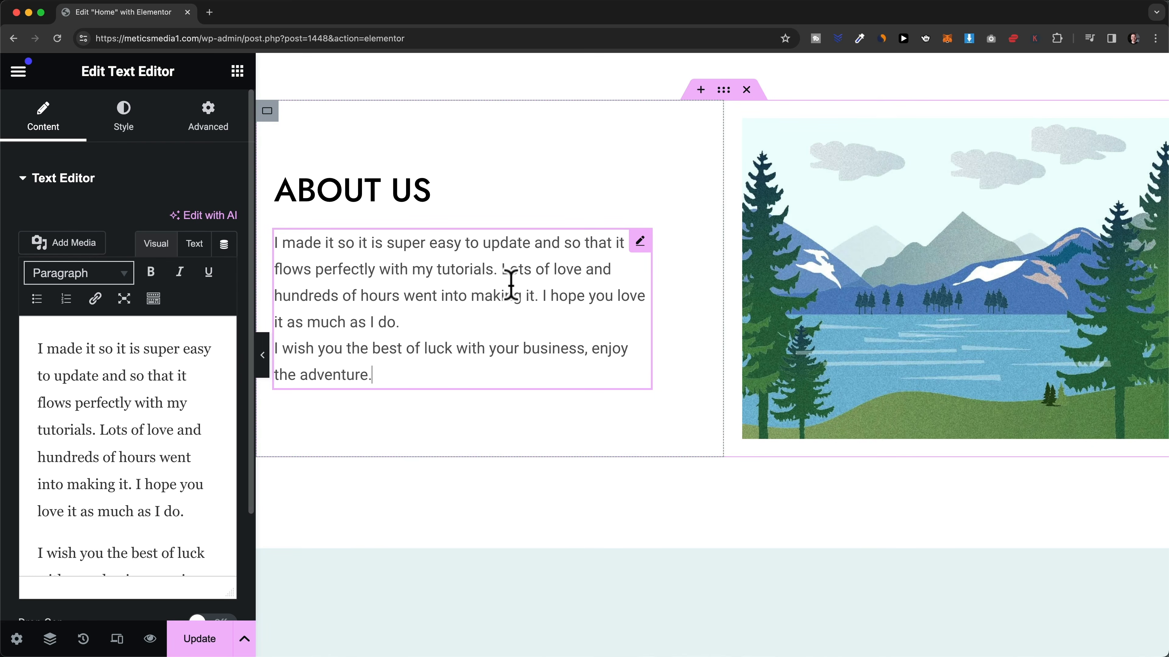
pyautogui.click(132, 133)
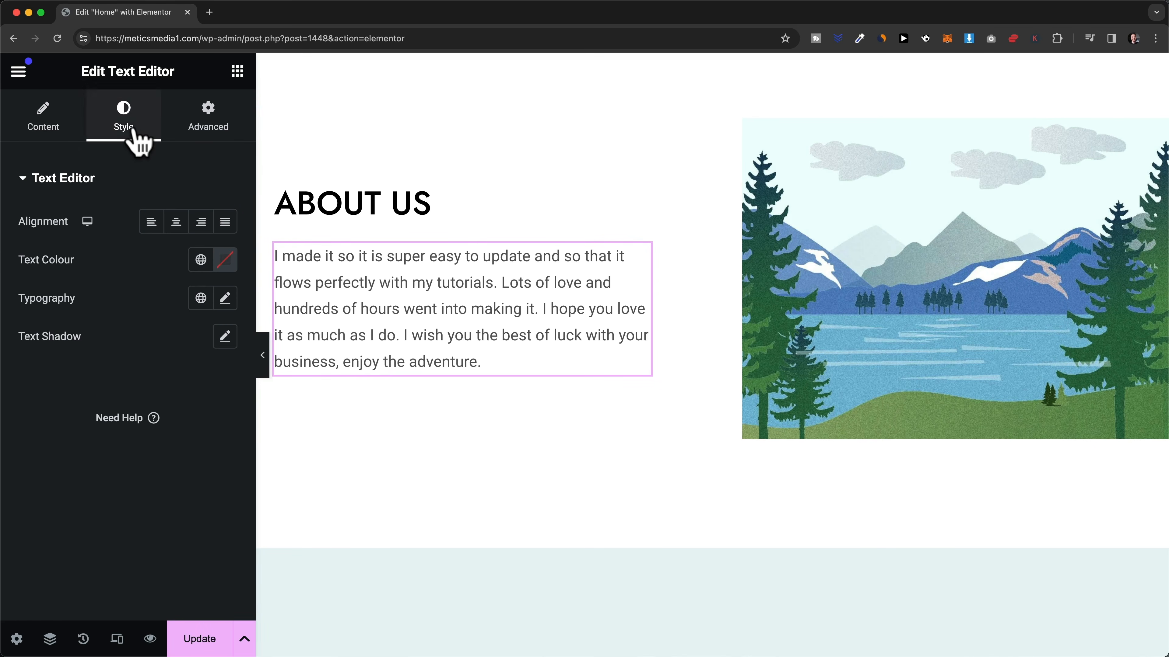
# - Set the About Us paragraph to 32 px line height, -0.3 px letter spacing, 1 px word spacing
pyautogui.click(225, 300)
pyautogui.scroll(-5, 115, 378)
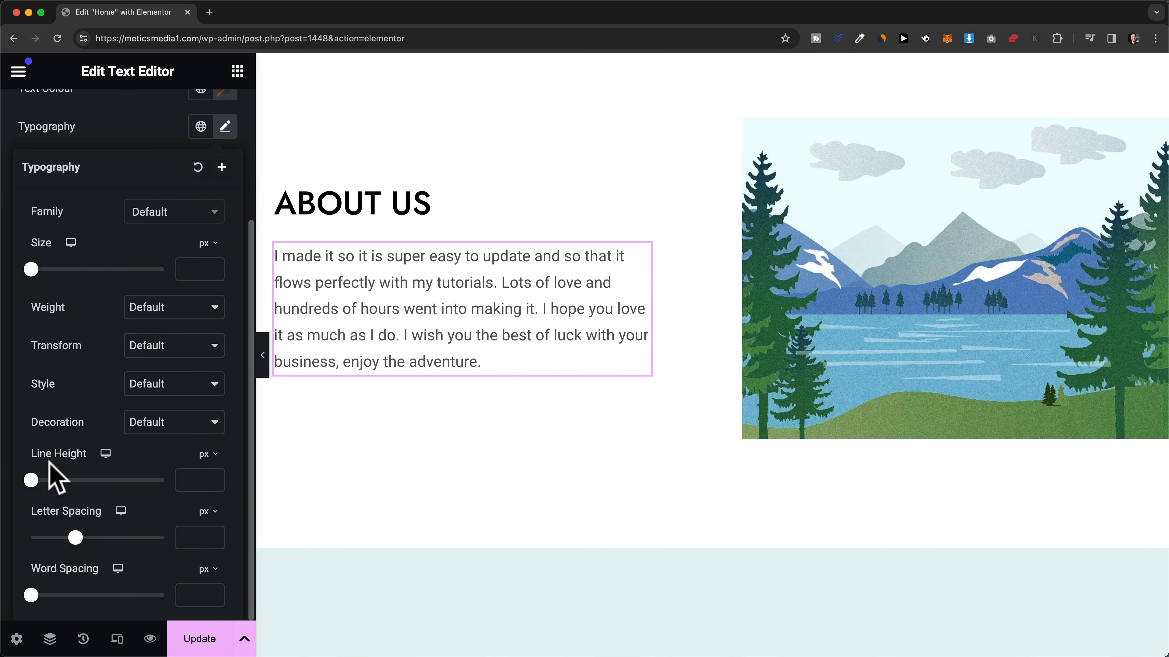
pyautogui.moveTo(38, 477); pyautogui.dragTo(73, 481)
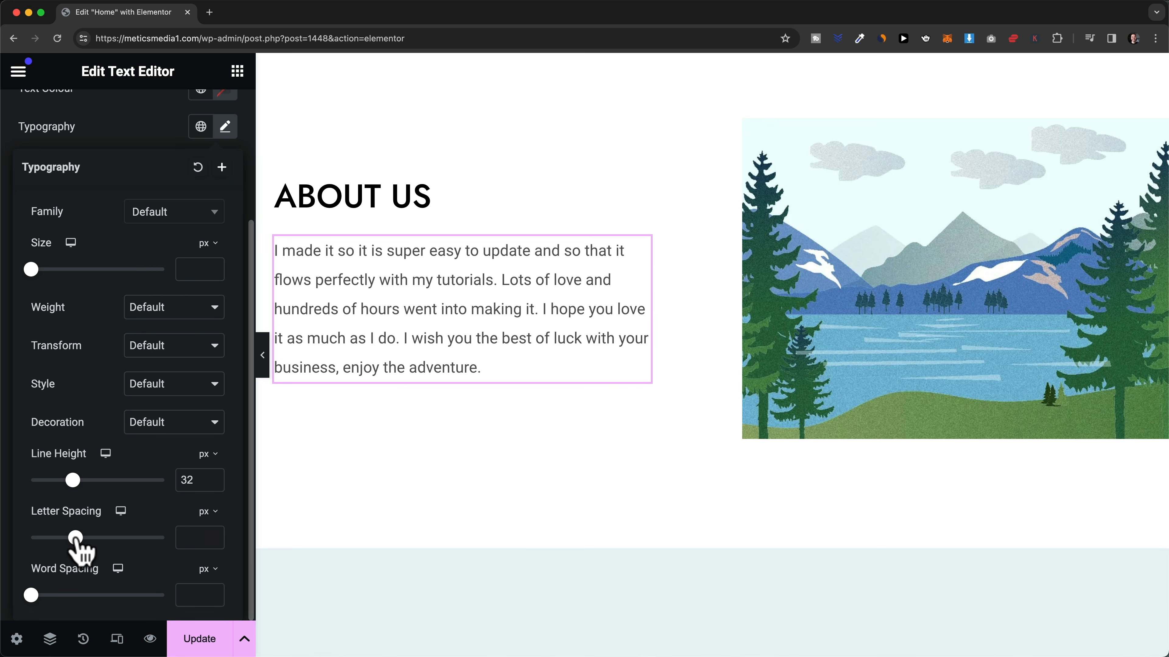
pyautogui.moveTo(76, 538)
pyautogui.mouseDown()
pyautogui.moveTo(86, 539)
pyautogui.moveTo(72, 538)
pyautogui.mouseUp()
pyautogui.moveTo(31, 595)
pyautogui.mouseDown()
pyautogui.moveTo(49, 595)
pyautogui.moveTo(33, 595)
pyautogui.mouseUp()
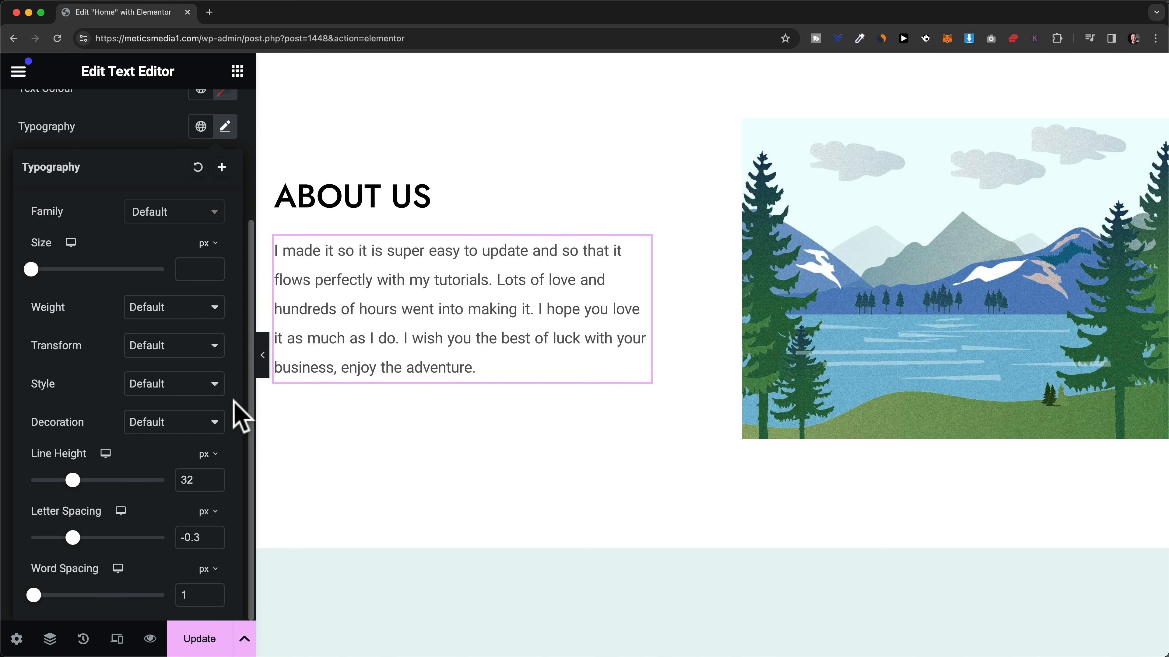
pyautogui.scroll(2, 209, 222)
pyautogui.scroll(2, 185, 239)
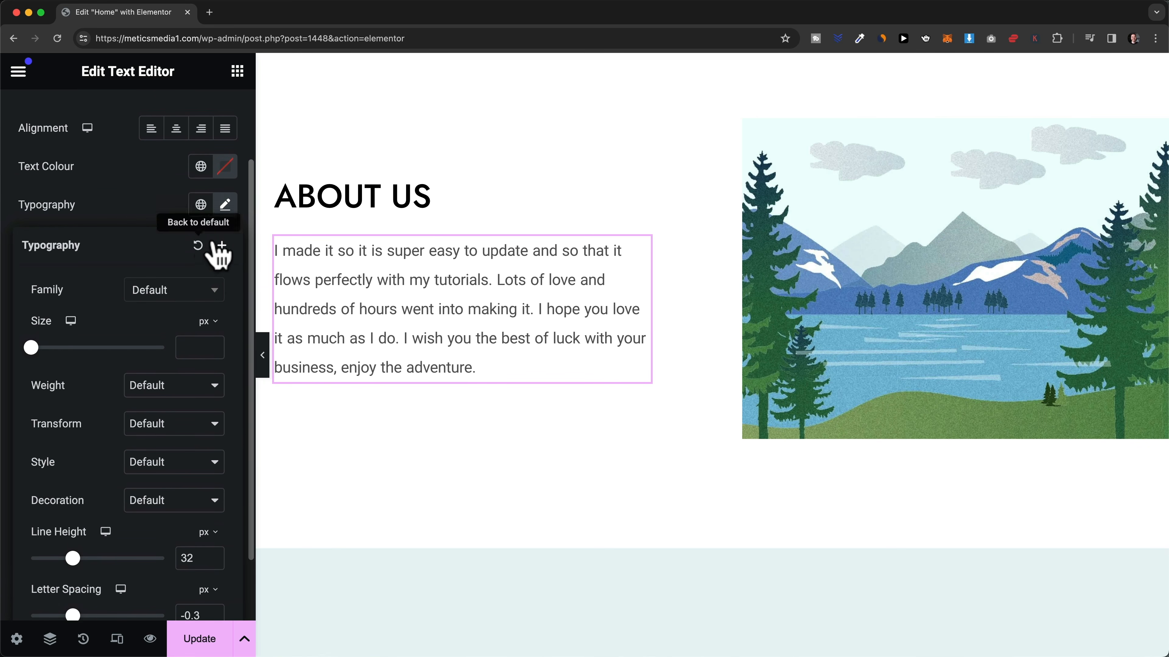
pyautogui.click(224, 206)
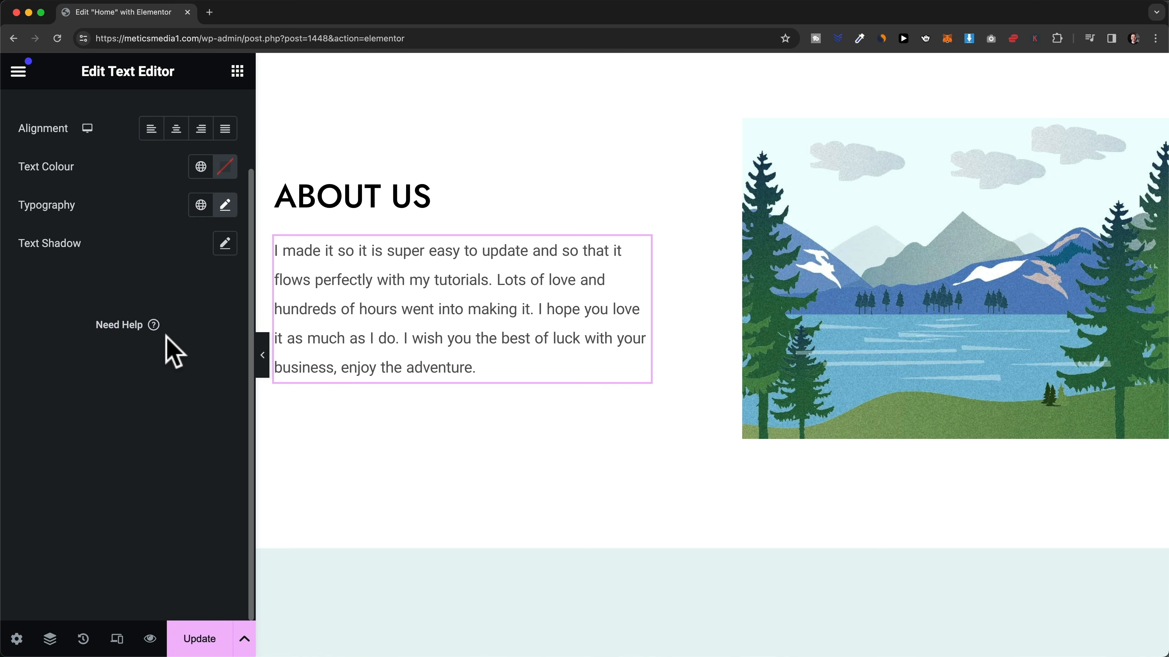
pyautogui.scroll(4, 170, 347)
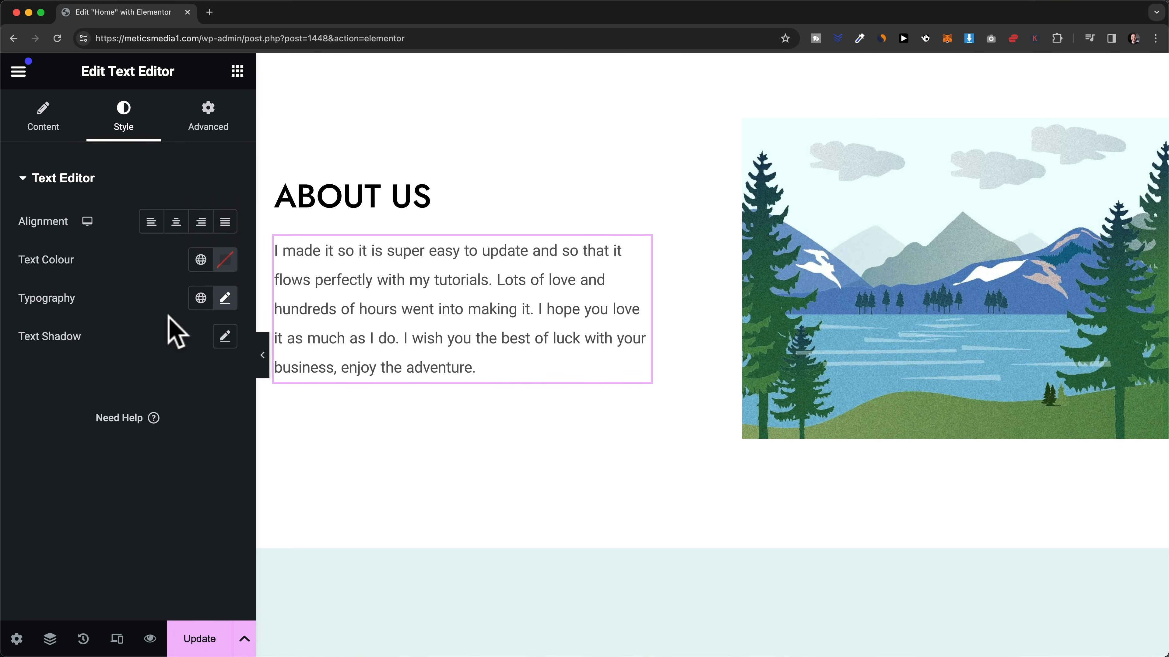
# - Review the paragraph's Advanced layout options, then scroll the canvas back up to the hero
pyautogui.click(211, 133)
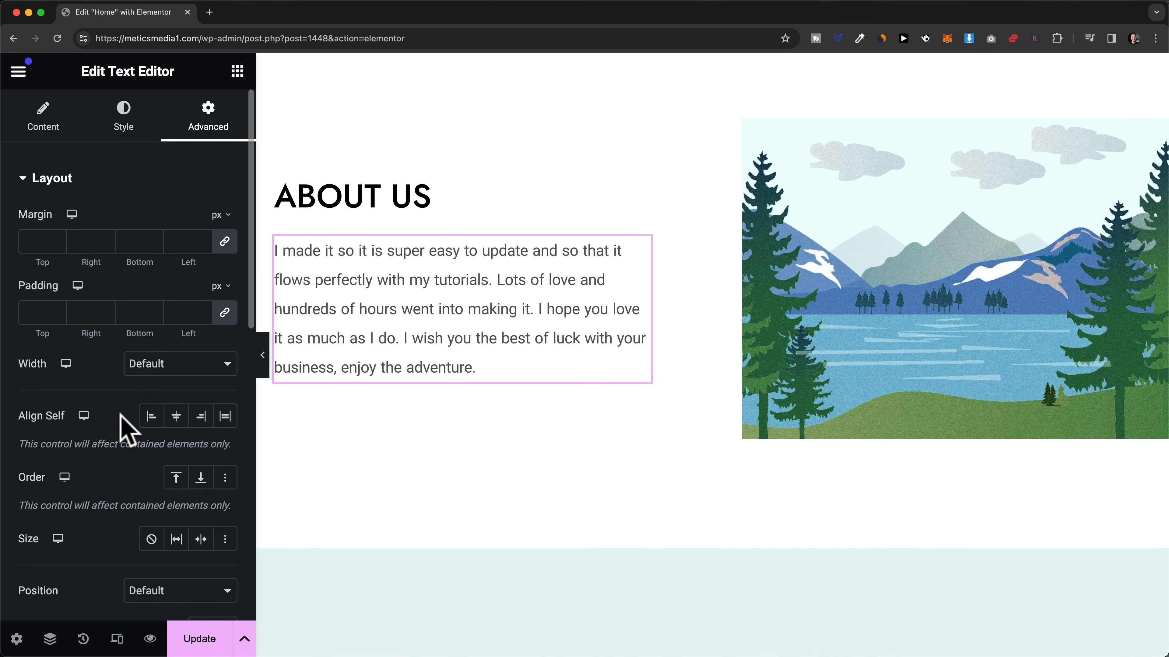
pyautogui.scroll(-1, 126, 431)
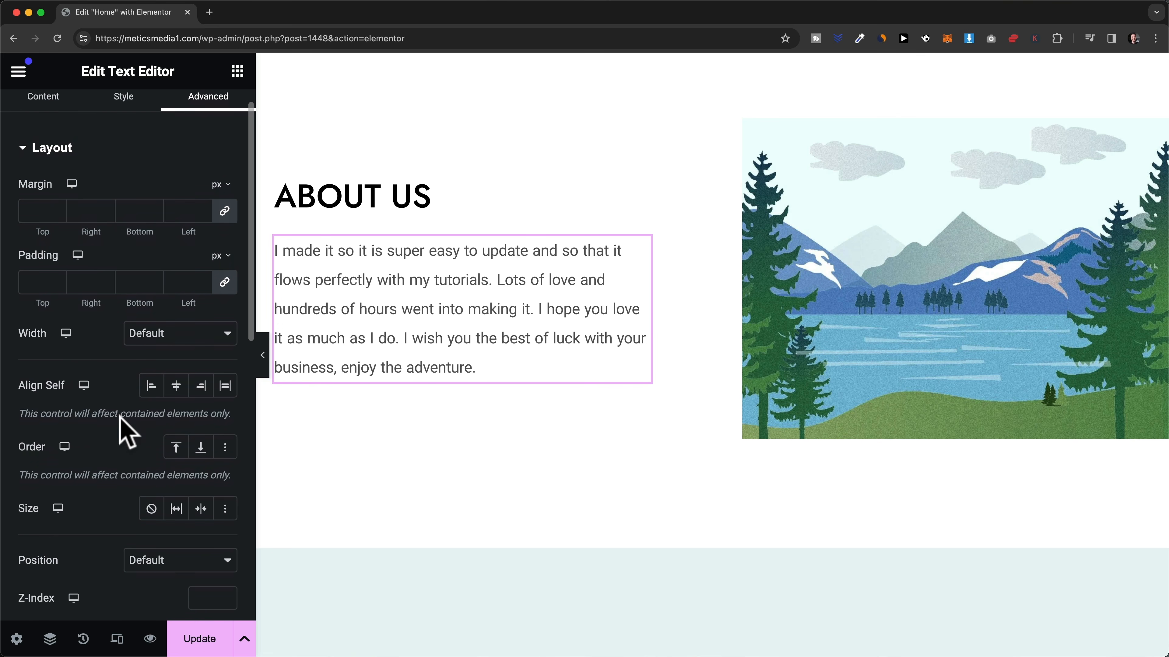
pyautogui.scroll(1, 127, 430)
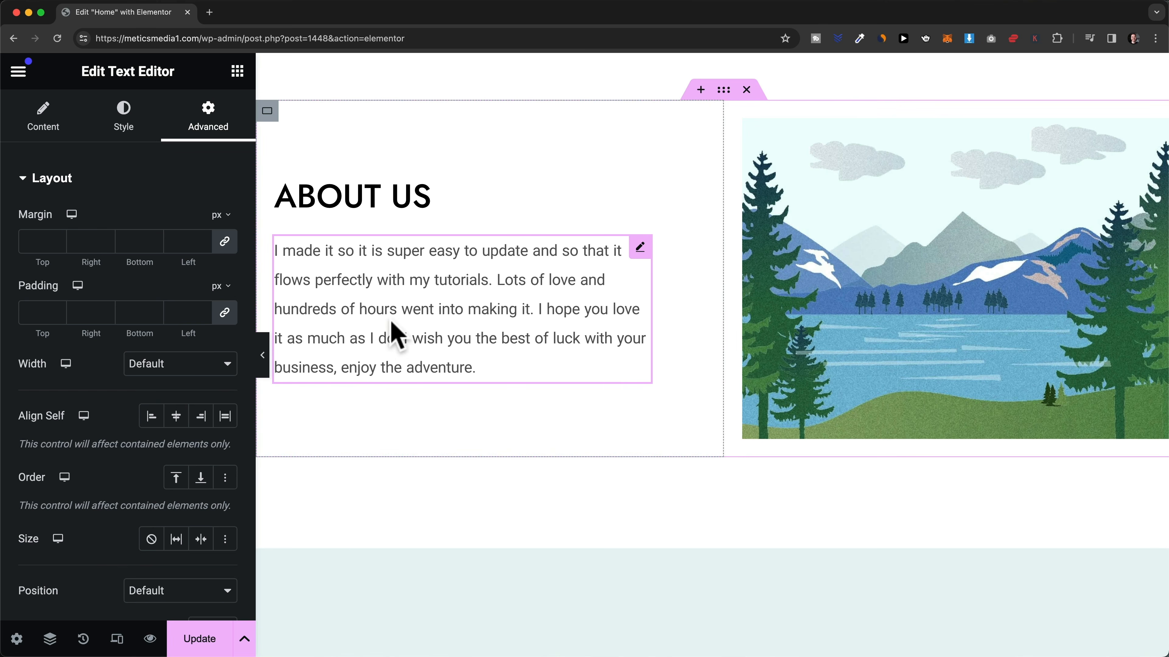
pyautogui.scroll(12, 389, 364)
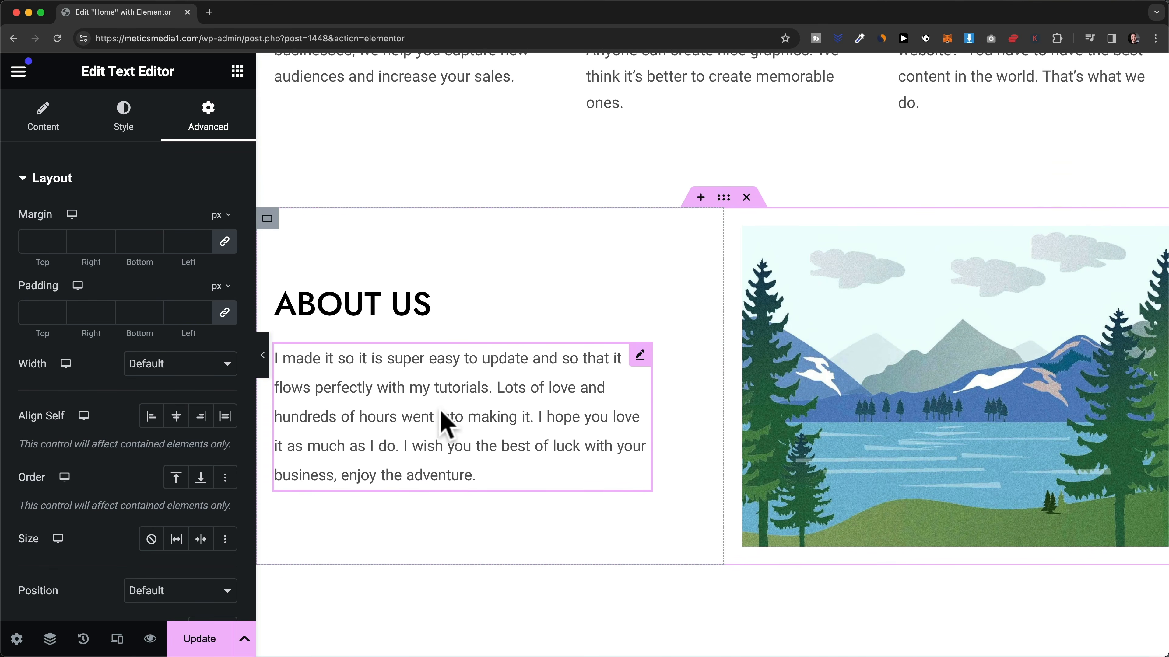
pyautogui.scroll(10, 501, 419)
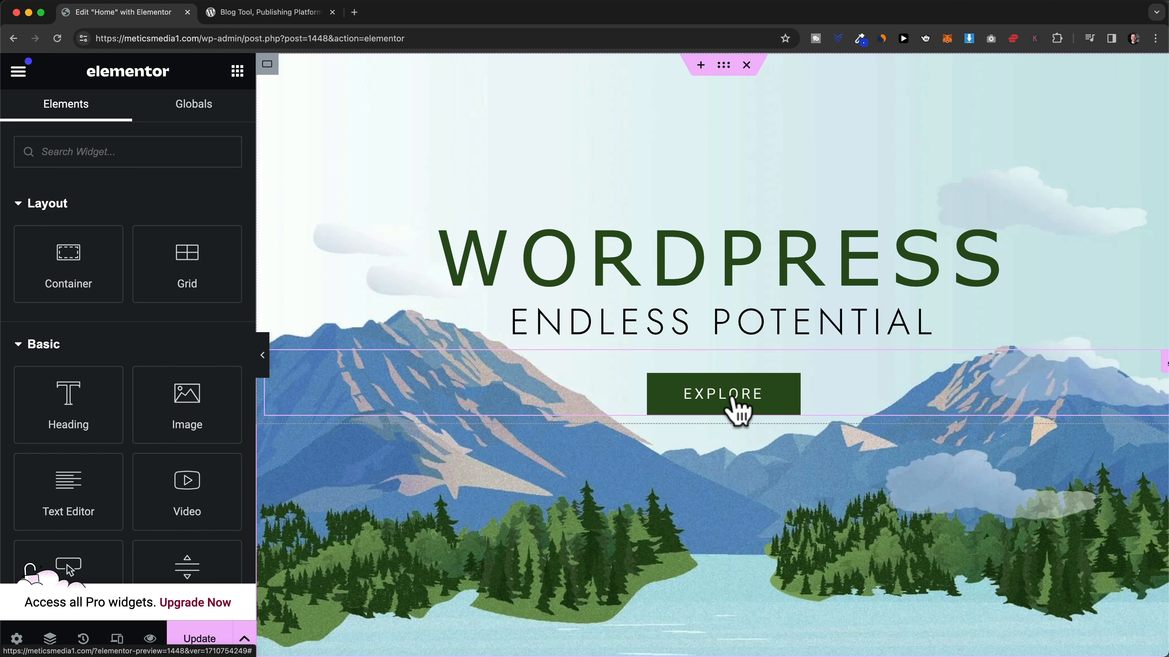
# - Delete the EXPLORE button, add a default Button widget below ENDLESS POTENTIAL, and view the wordpress.org tab
pyautogui.rightClick(772, 401)
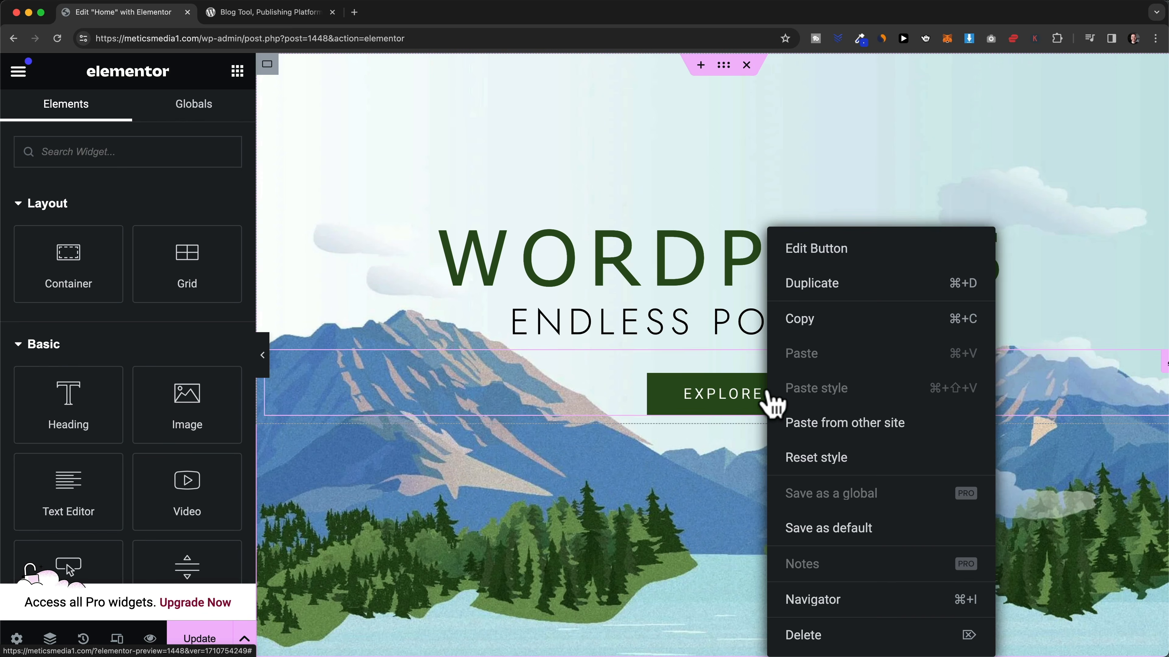
pyautogui.click(817, 632)
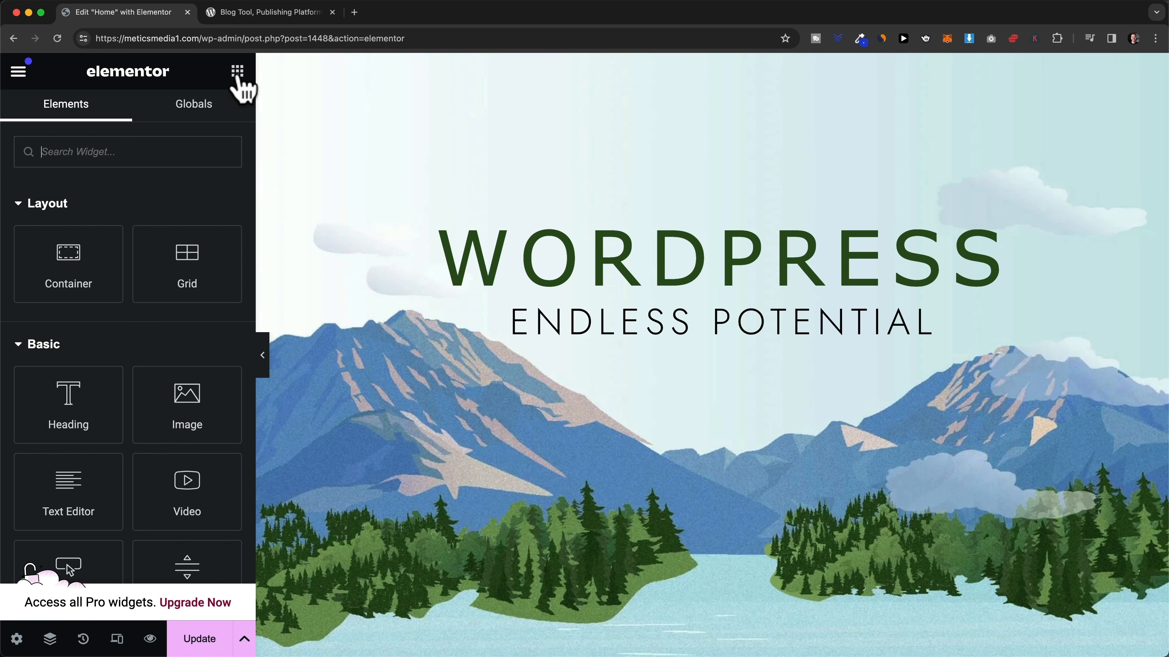
pyautogui.scroll(-5, 117, 336)
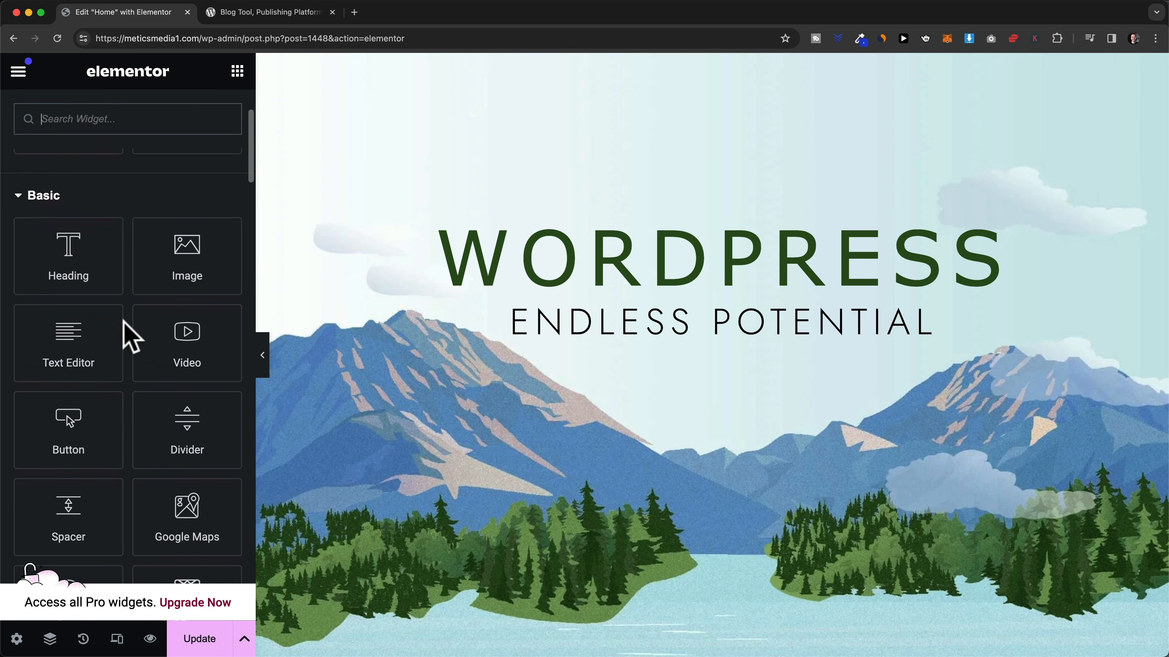
pyautogui.moveTo(65, 440); pyautogui.dragTo(719, 355)
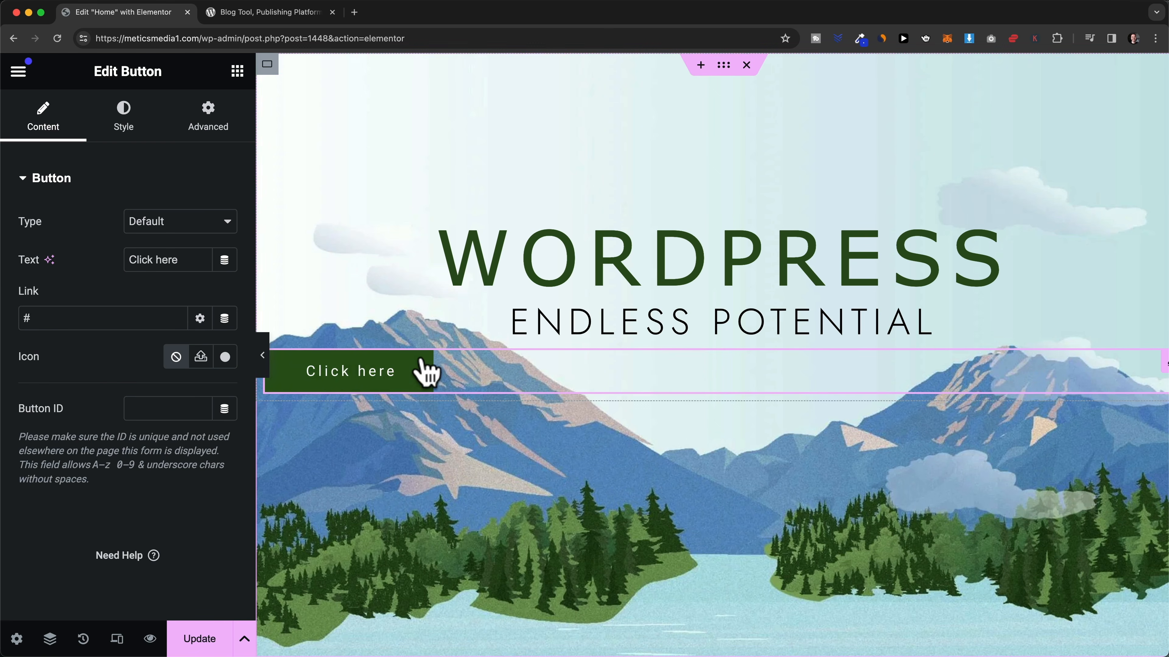
pyautogui.click(300, 12)
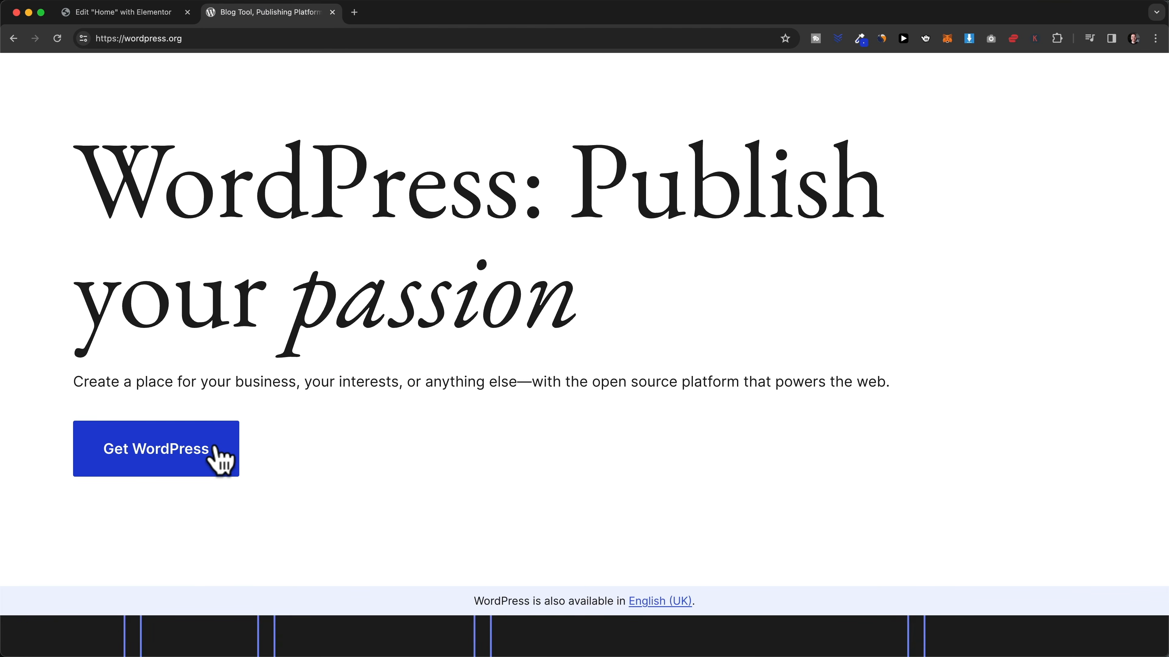
# - Look over the wordpress.org reference page, then return to the Home page editor
pyautogui.scroll(3, 222, 462)
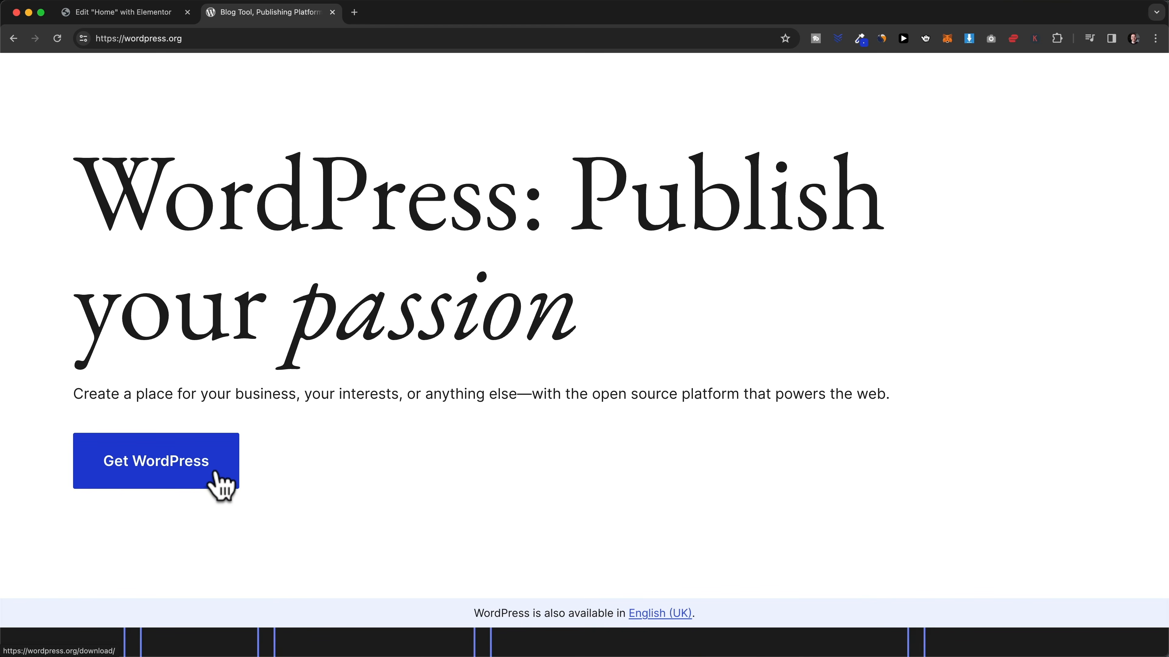
pyautogui.click(159, 16)
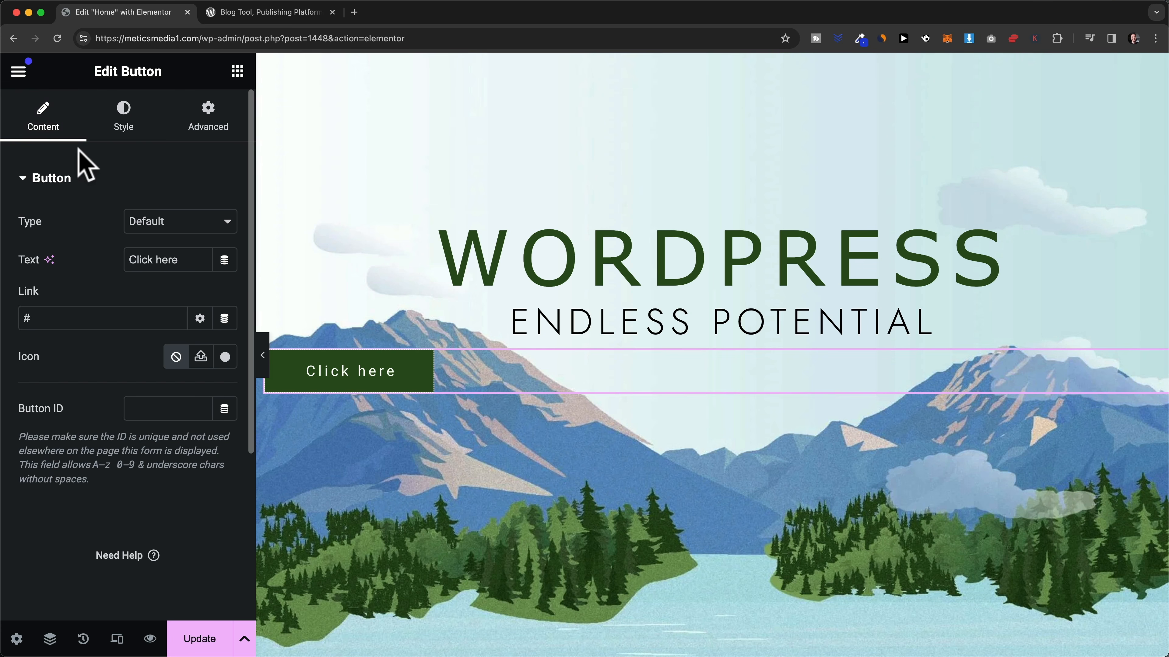
# - Change the hero button's label from Click here to 'Get WordPress'
pyautogui.click(149, 222)
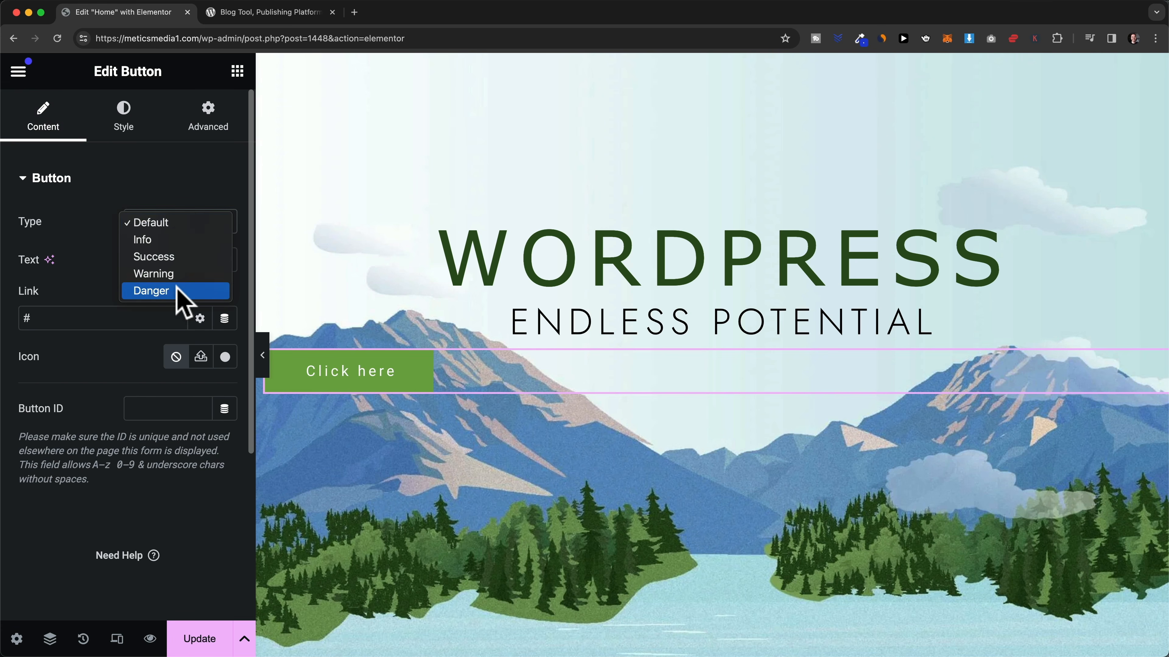
pyautogui.click(173, 222)
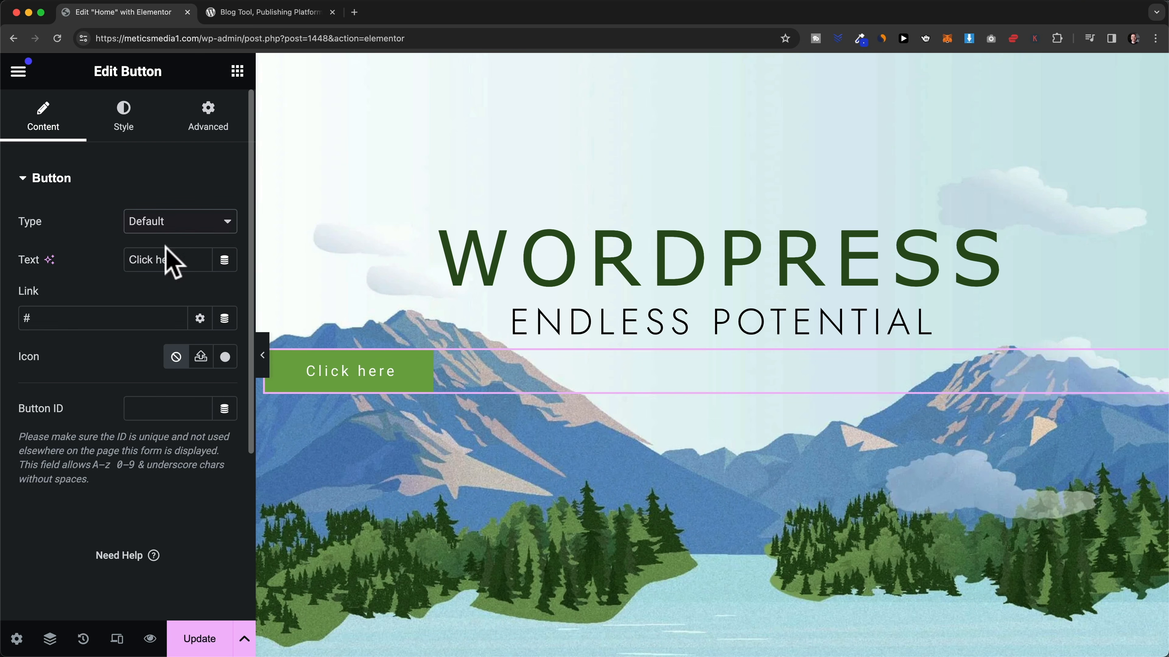
pyautogui.moveTo(182, 259); pyautogui.dragTo(124, 254)
pyautogui.write('Ge')
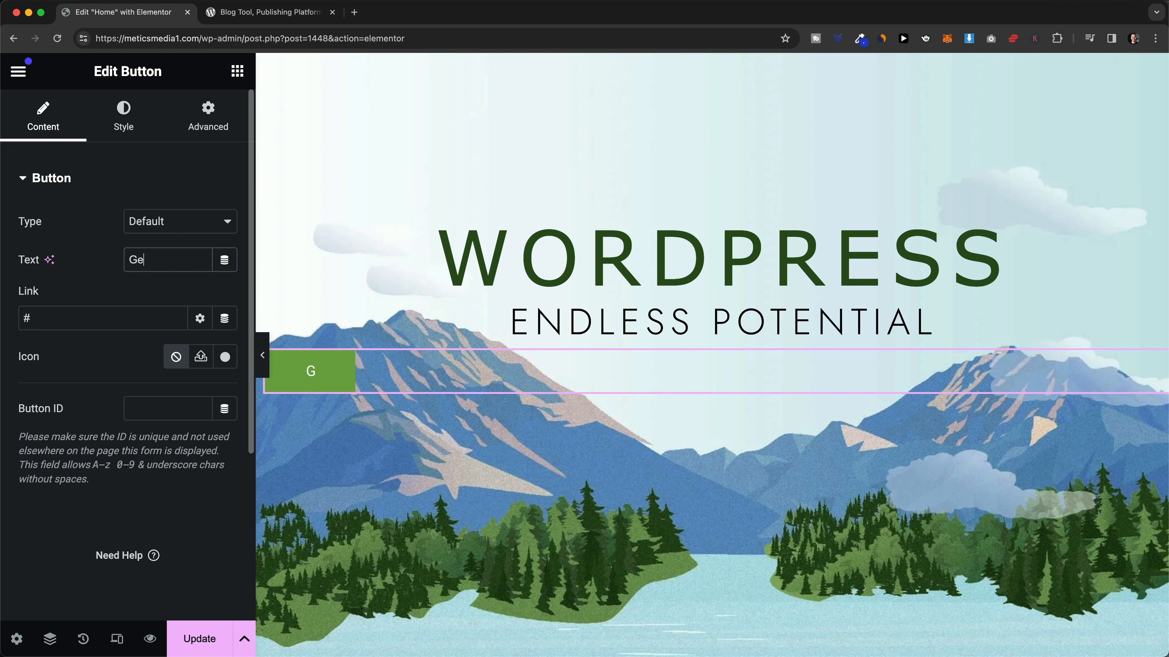
pyautogui.write('t WordPress')
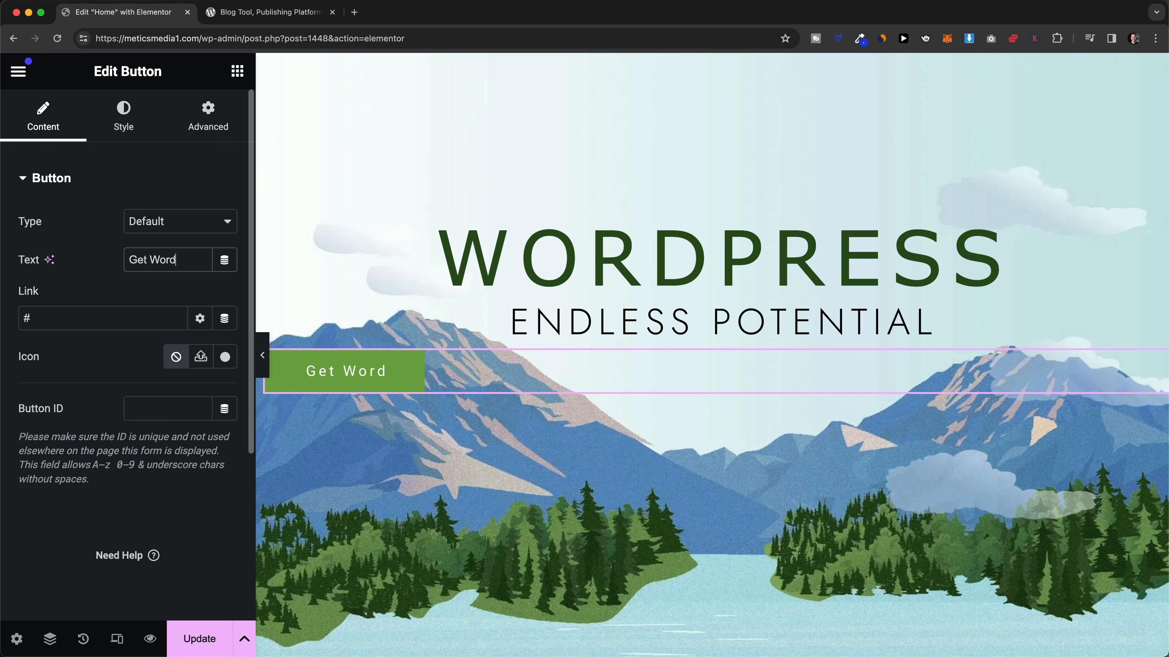
pyautogui.click(212, 293)
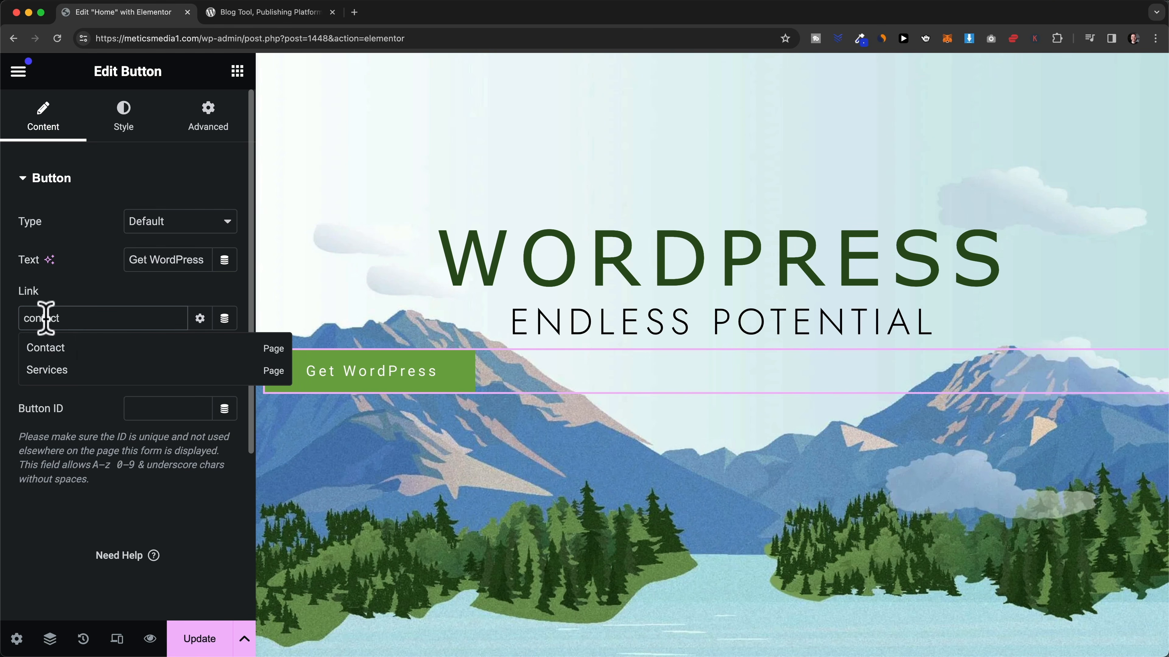
# - Link the button to the site's Contact page and compare it with the wordpress.org reference
pyautogui.click(61, 350)
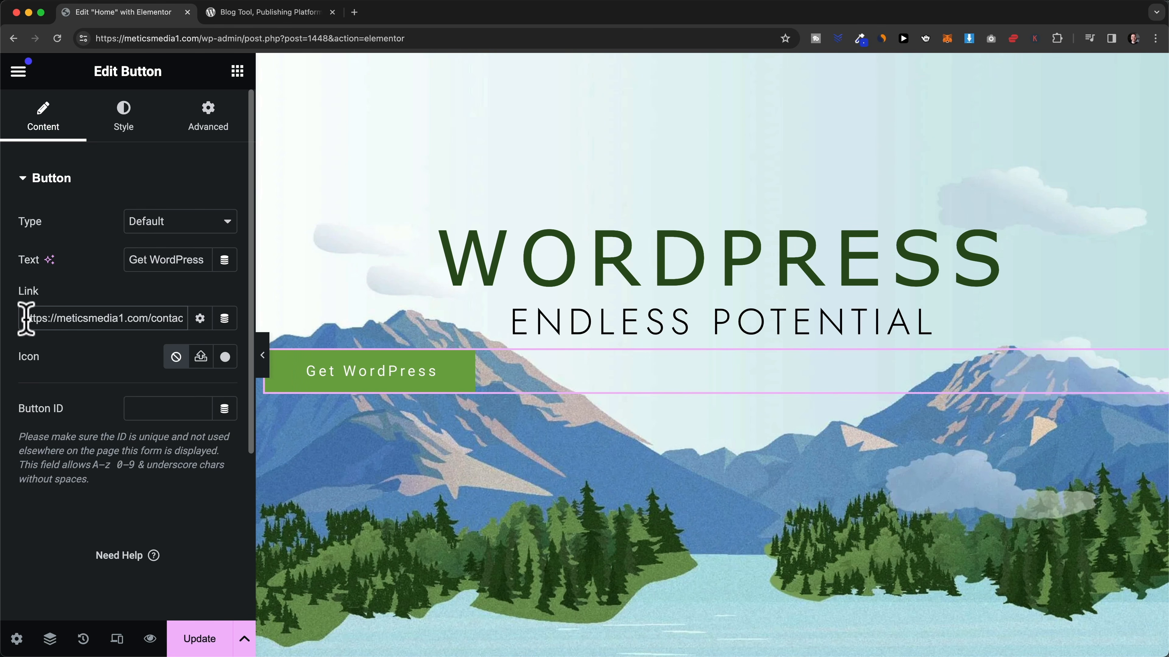
pyautogui.moveTo(120, 317); pyautogui.dragTo(196, 330)
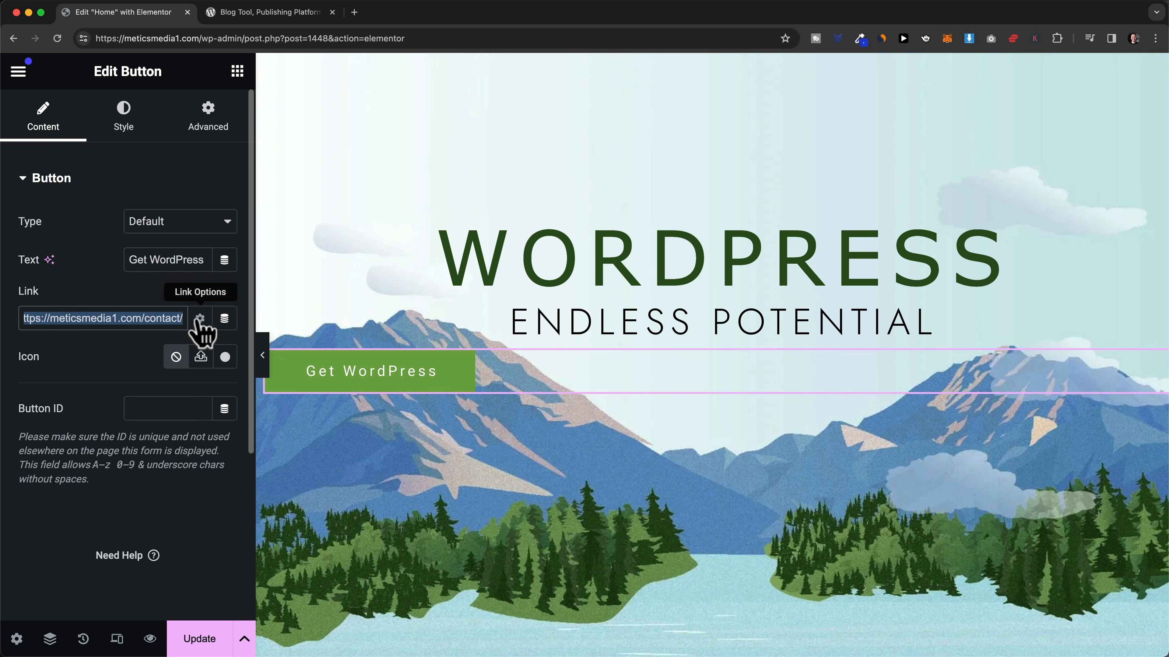
pyautogui.click(118, 354)
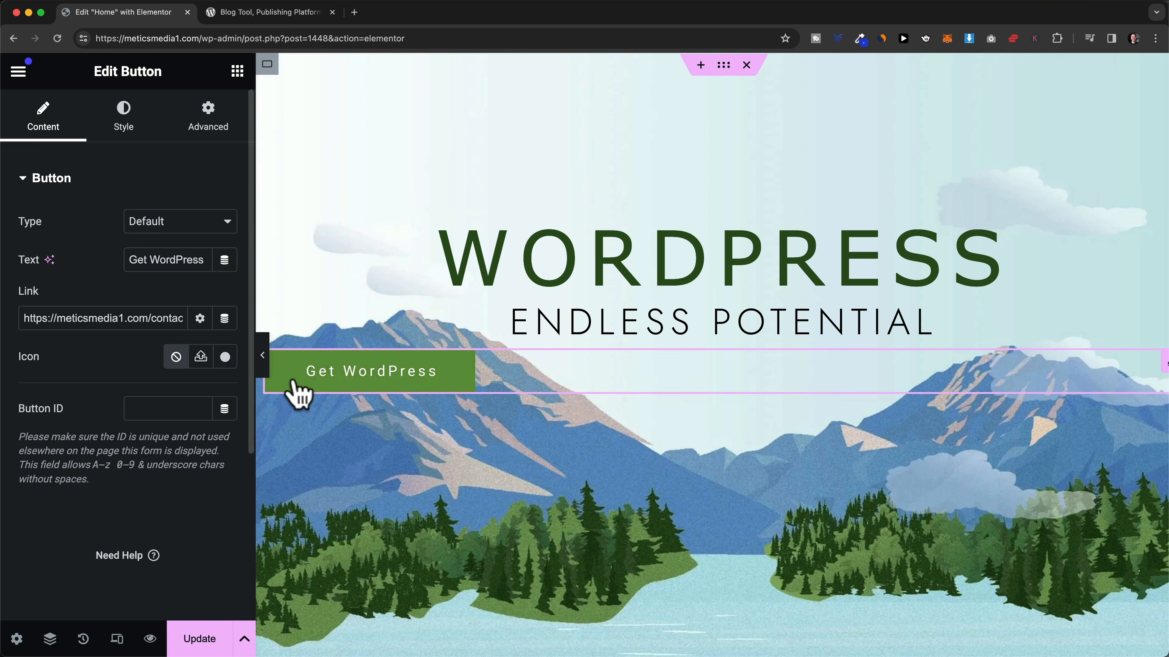
pyautogui.click(306, 14)
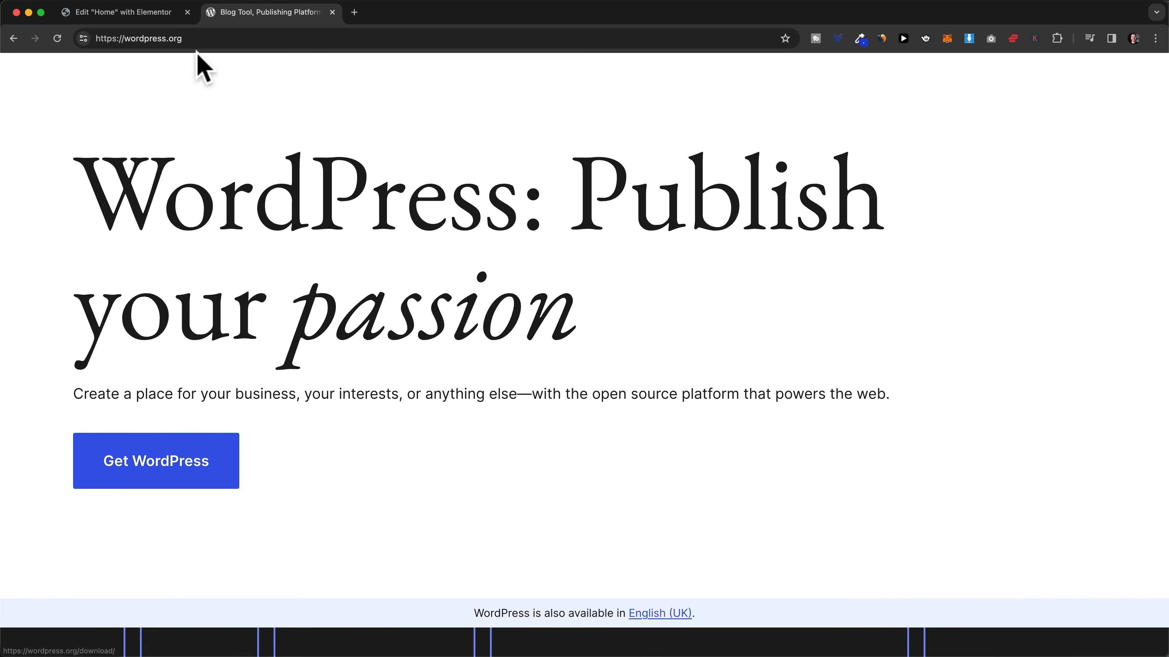
pyautogui.click(146, 14)
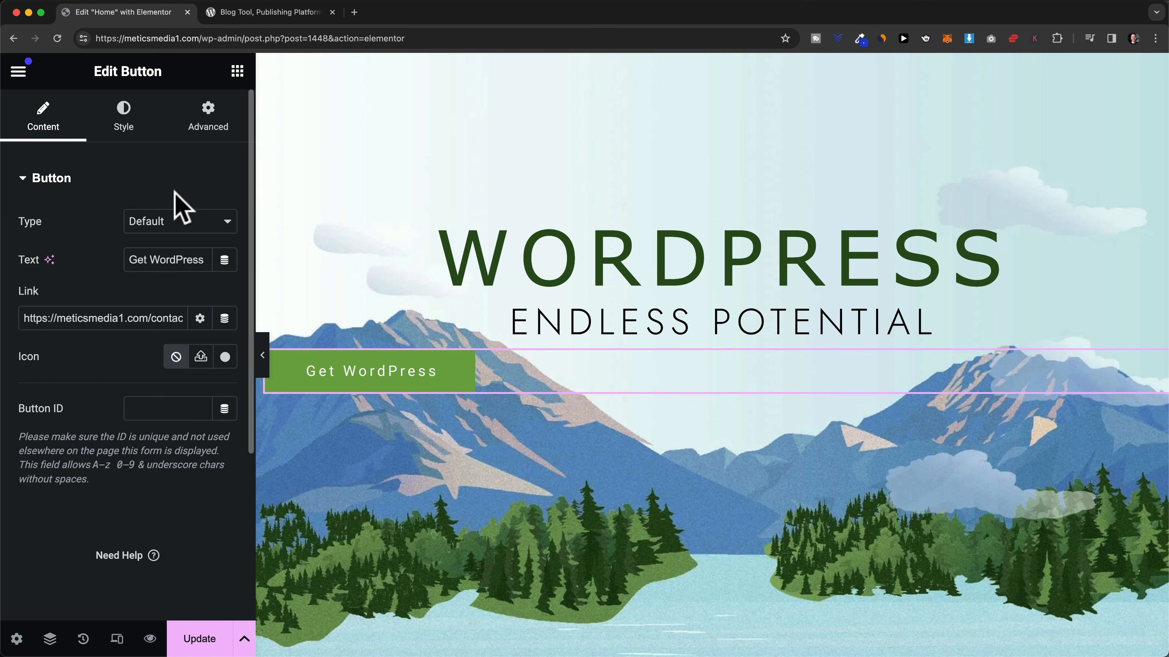
# - Centre the Get WordPress button, checking it against the wordpress.org reference button
pyautogui.click(124, 124)
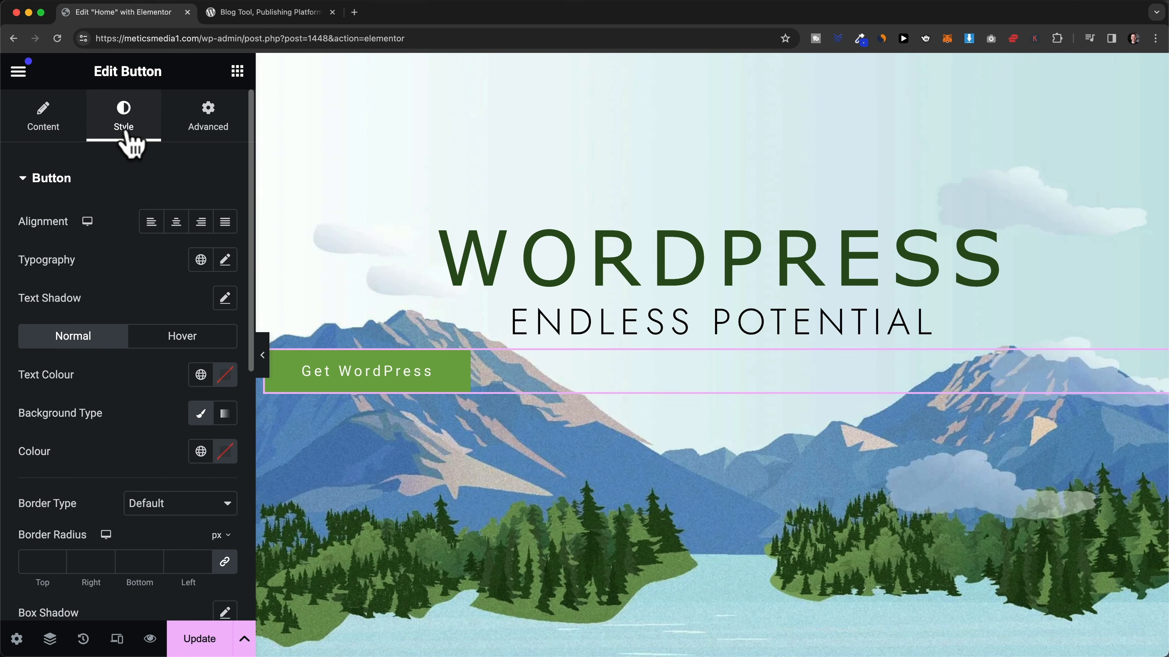
pyautogui.click(177, 230)
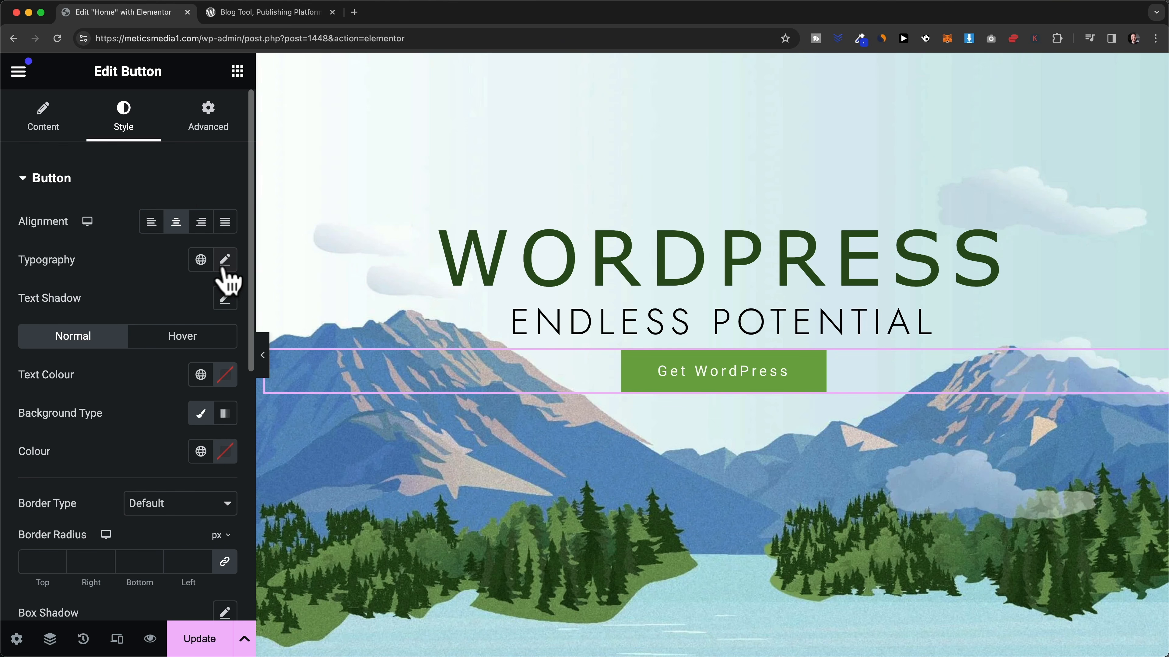
pyautogui.click(274, 13)
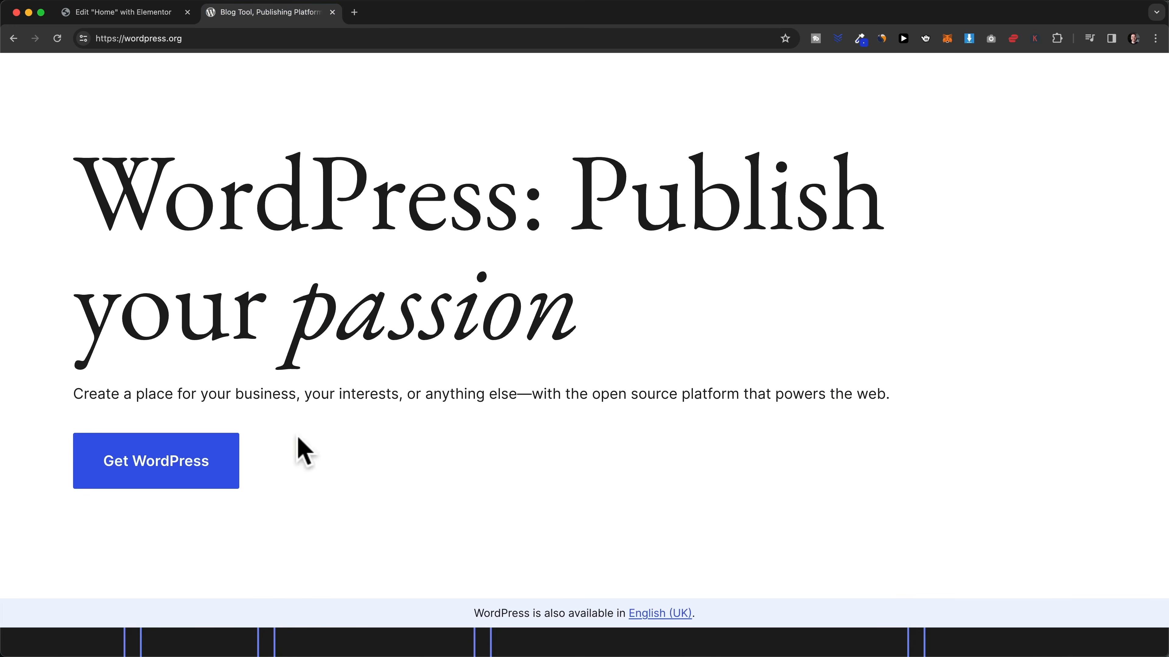
pyautogui.scroll(-2, 174, 491)
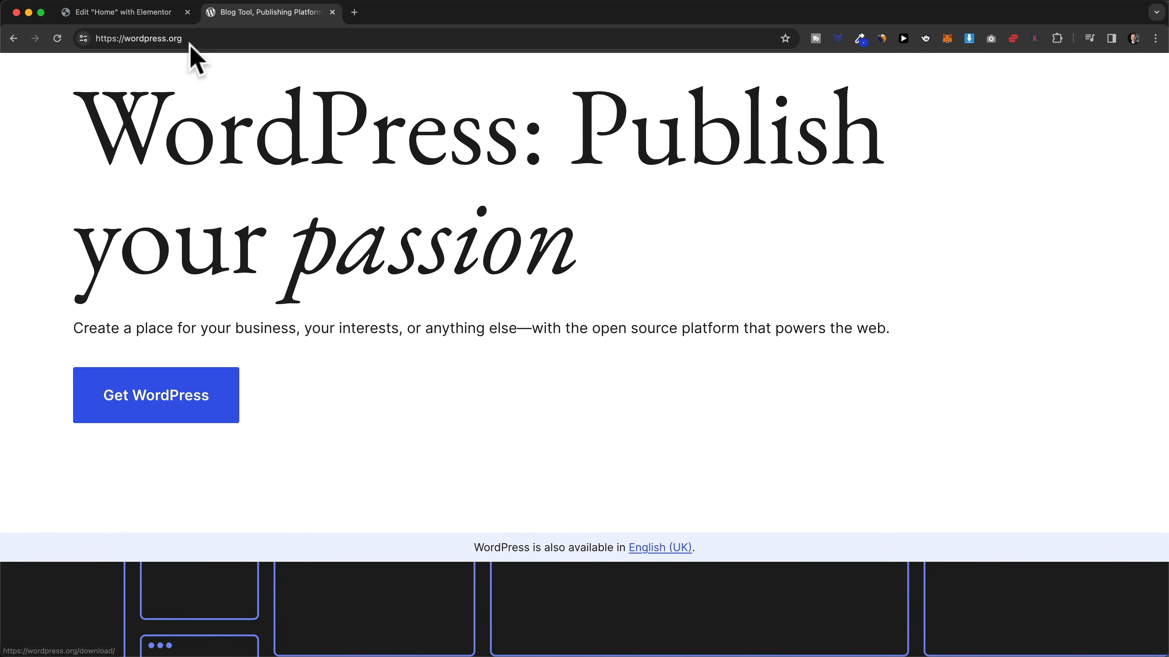
pyautogui.click(149, 13)
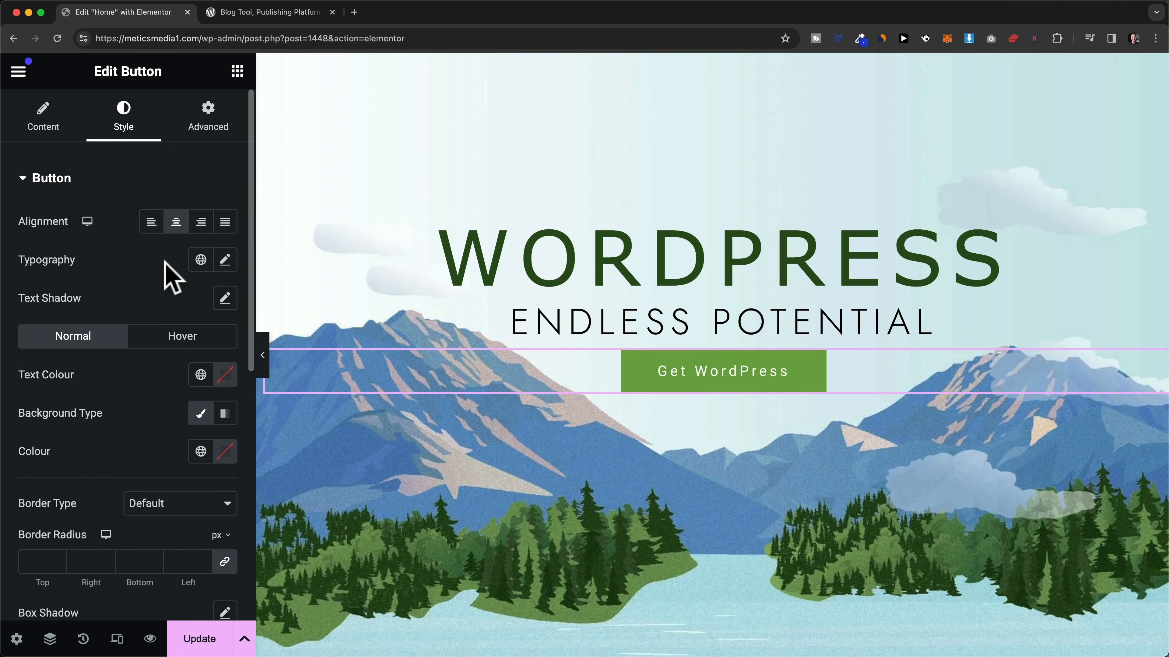
pyautogui.click(225, 260)
# - Style the Get WordPress button text as Arial 17 px, 600 (Semi Bold), -0.3 letter spacing
pyautogui.scroll(-3, 113, 352)
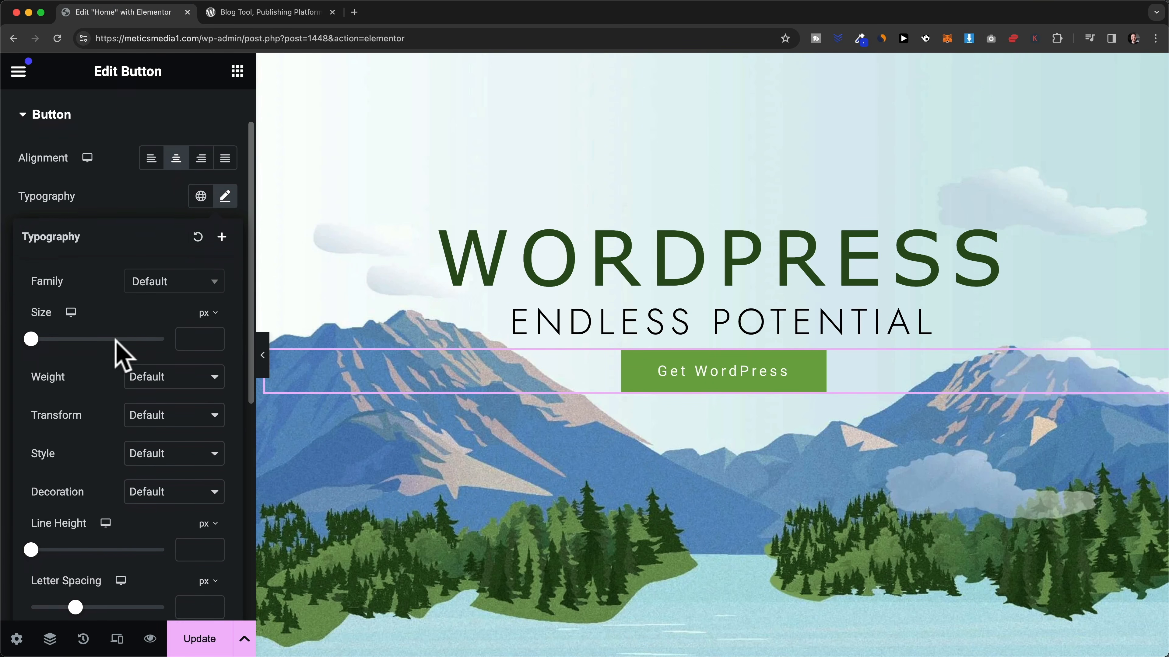
pyautogui.click(160, 256)
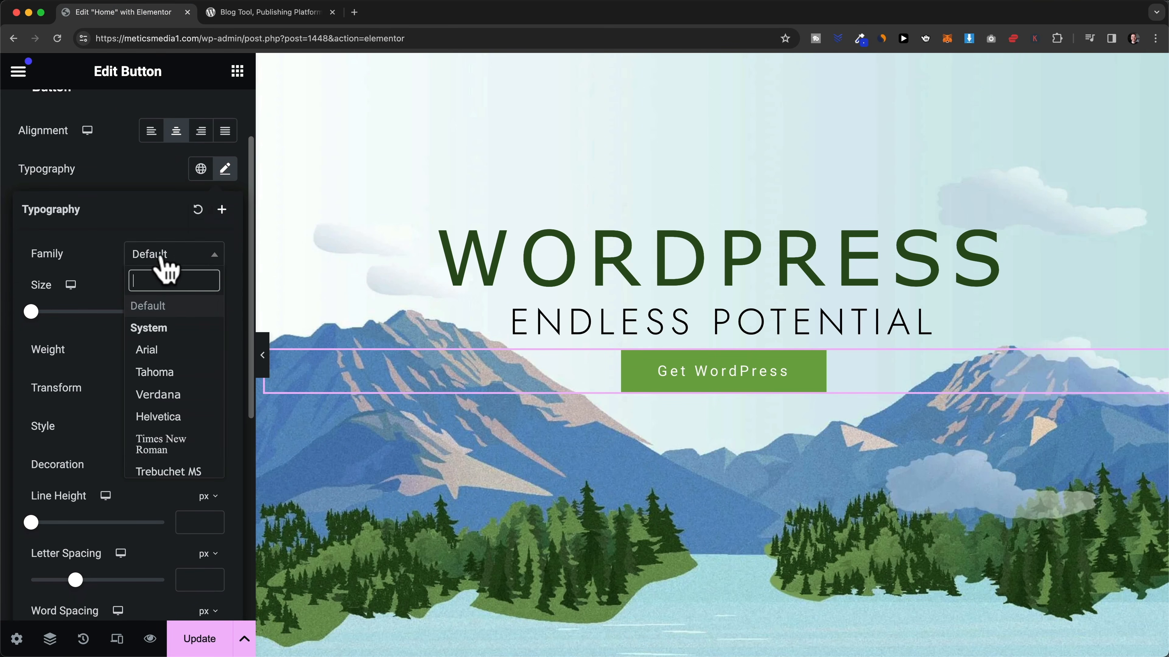
pyautogui.click(164, 349)
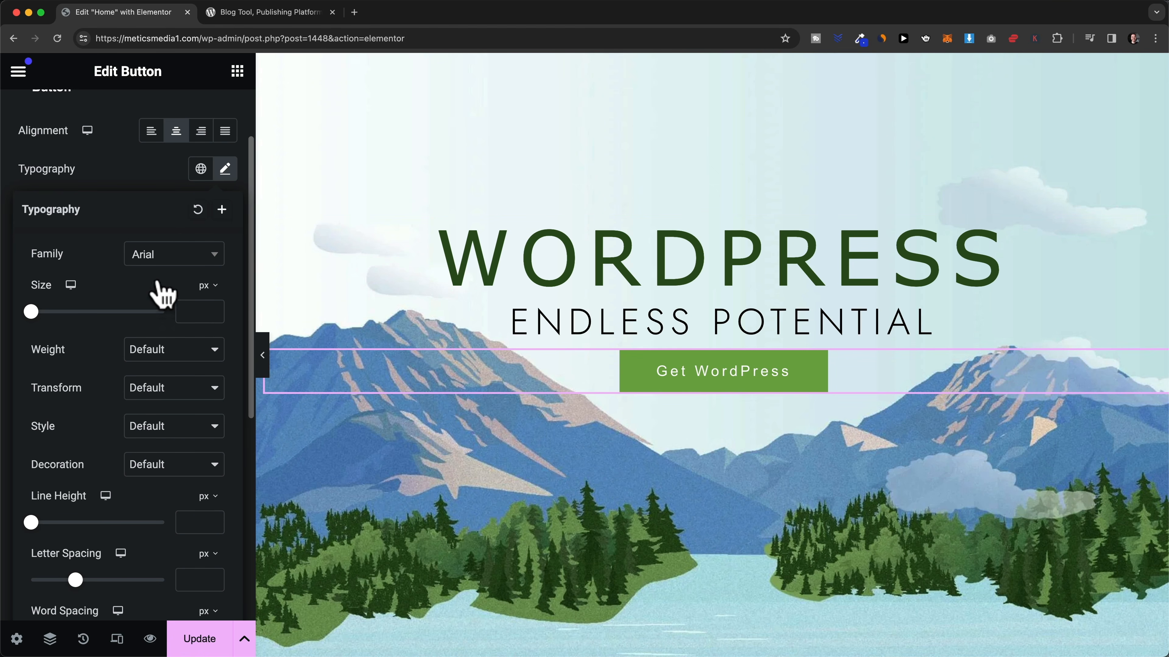
pyautogui.moveTo(31, 311)
pyautogui.mouseDown()
pyautogui.moveTo(52, 313)
pyautogui.moveTo(45, 319)
pyautogui.mouseUp()
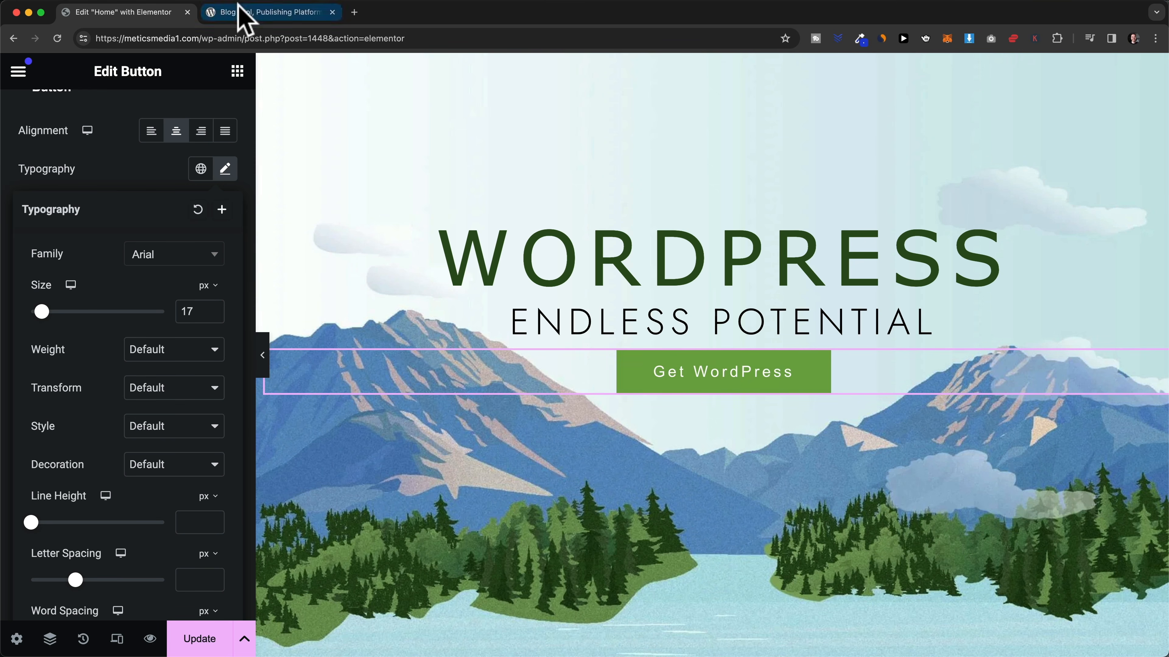
pyautogui.click(244, 14)
pyautogui.click(149, 13)
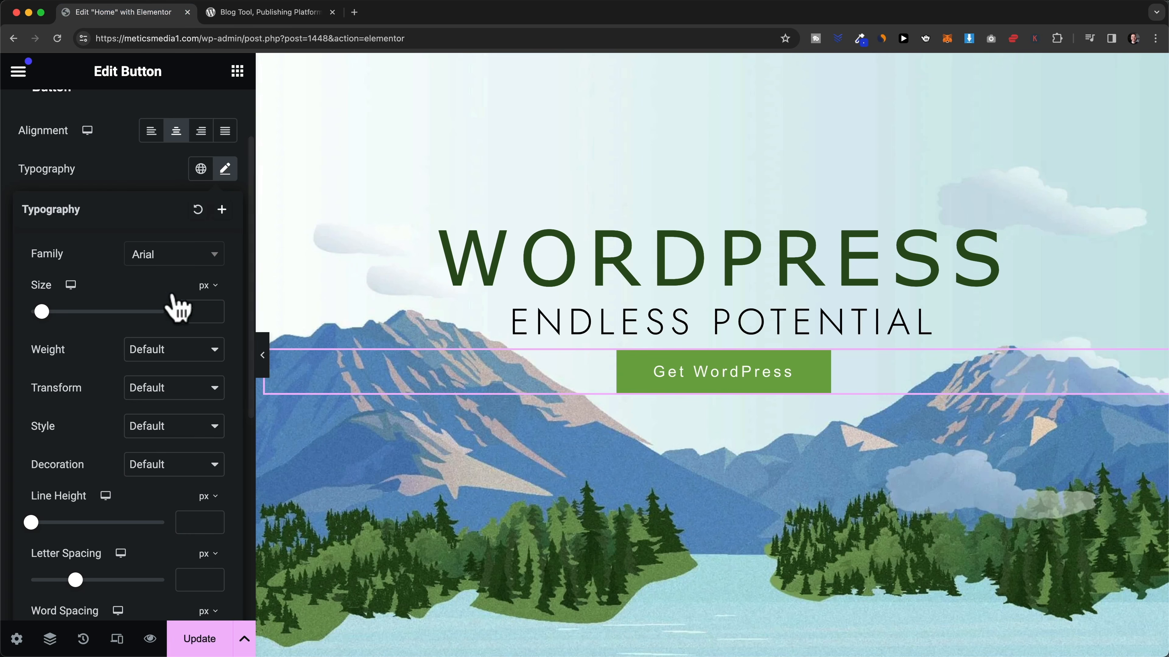
pyautogui.click(144, 350)
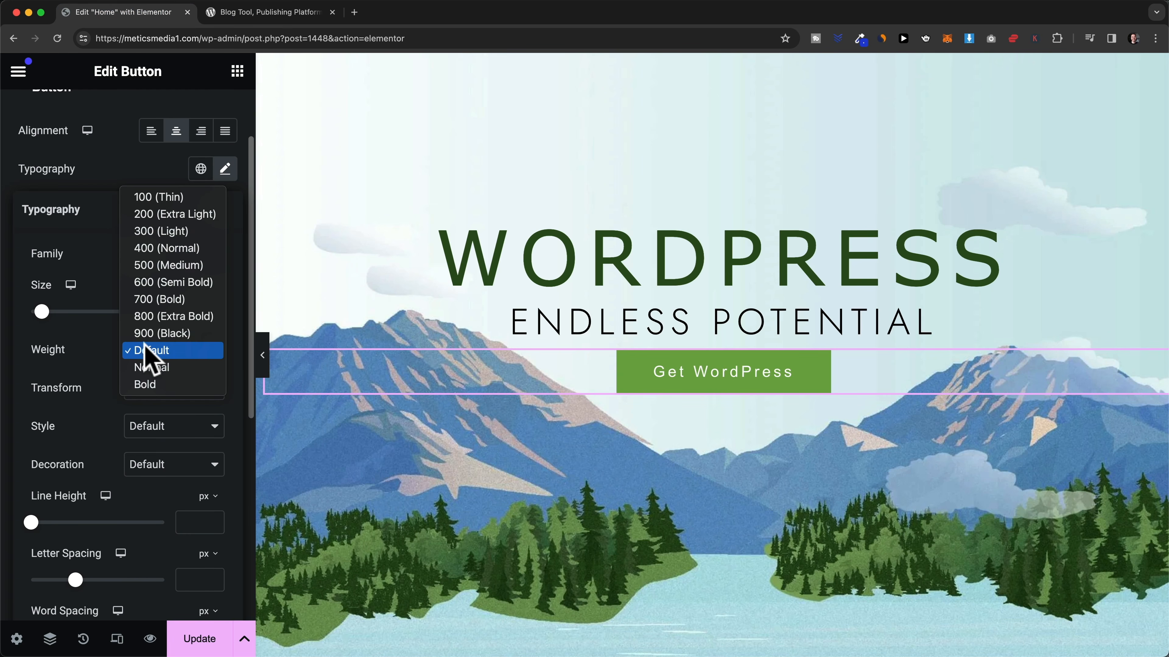
pyautogui.click(189, 283)
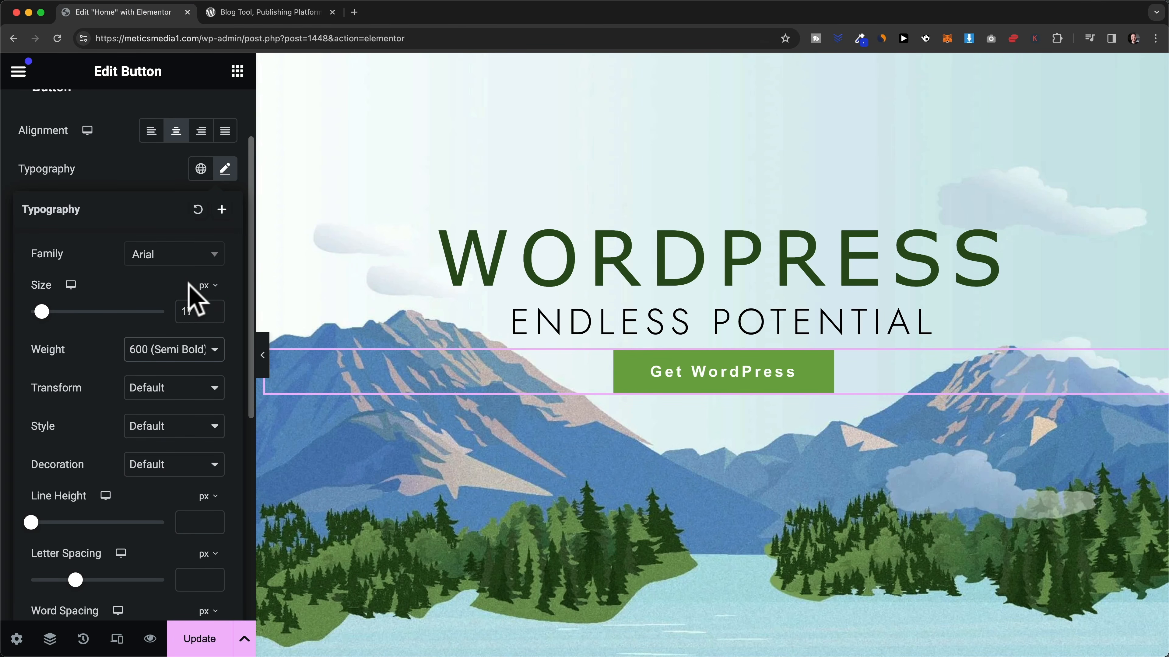
pyautogui.scroll(-3, 118, 384)
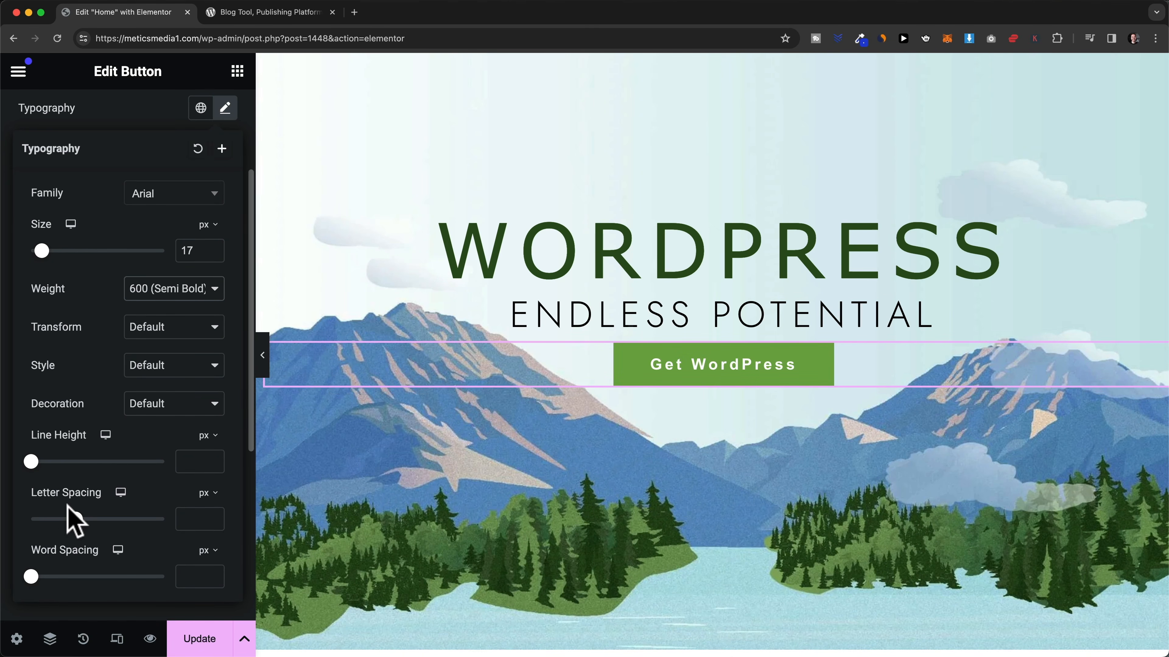
pyautogui.moveTo(75, 521); pyautogui.dragTo(72, 520)
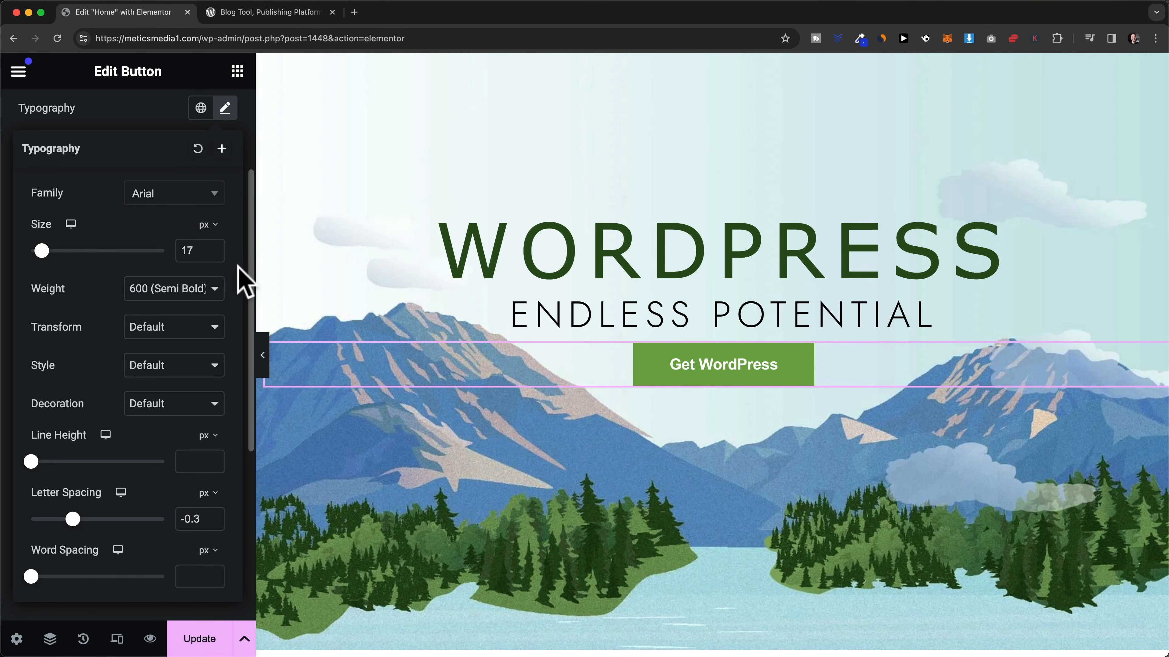
pyautogui.click(225, 111)
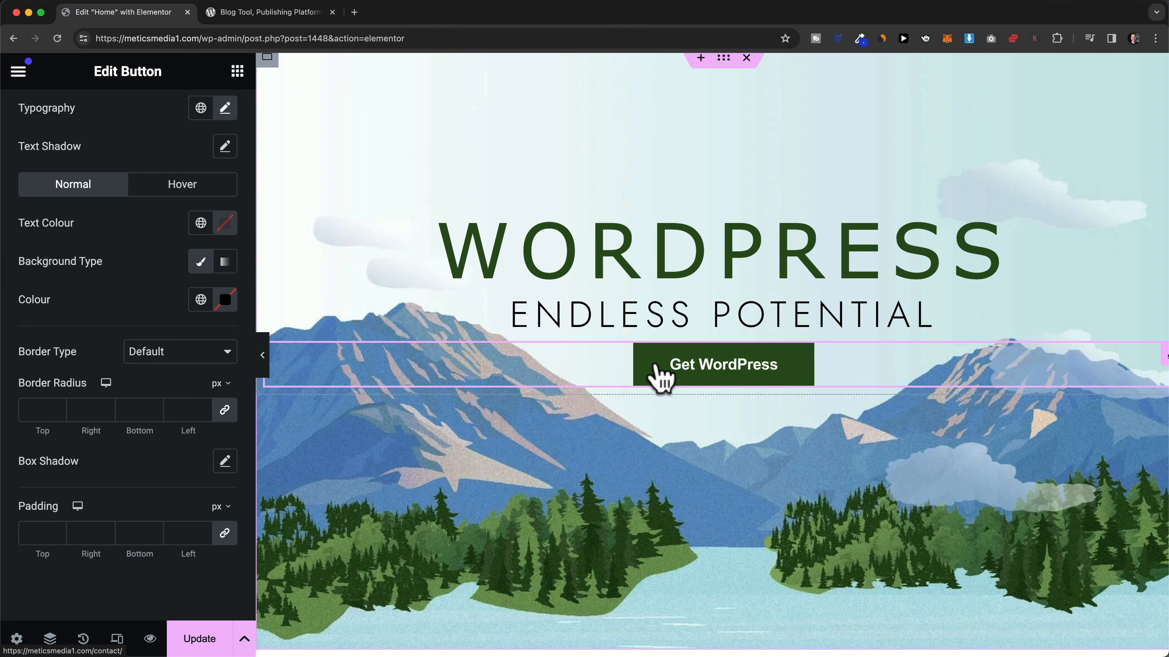
# - Change the Get WordPress button background to blue #244EC8 to match the wordpress.org button
pyautogui.click(270, 12)
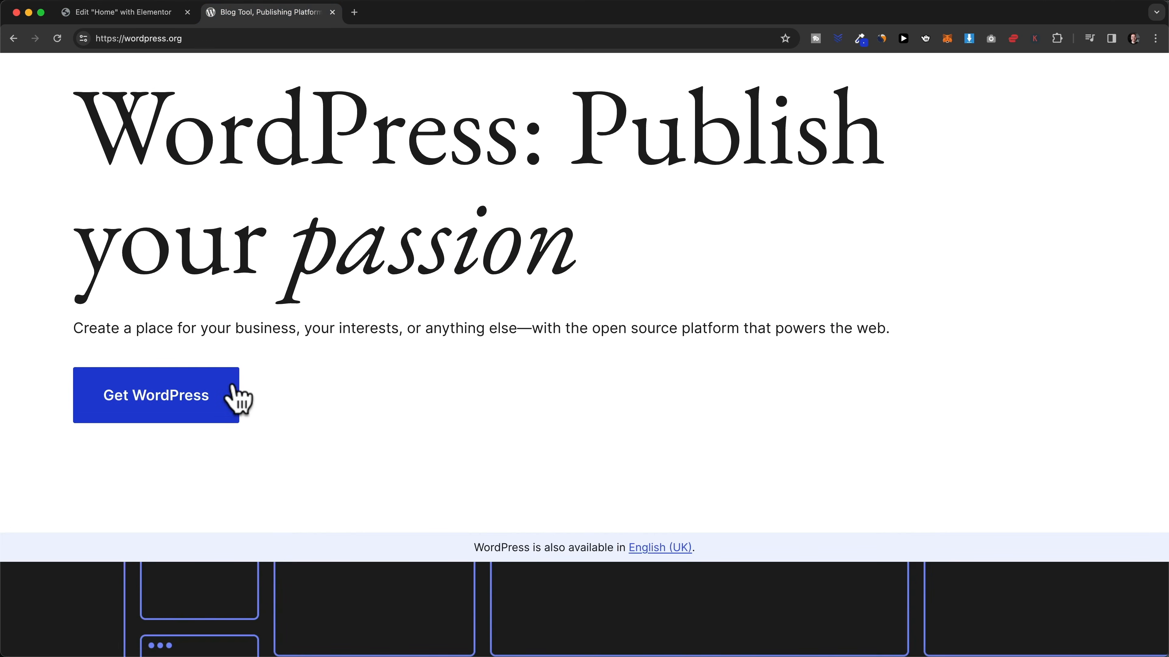
pyautogui.click(171, 17)
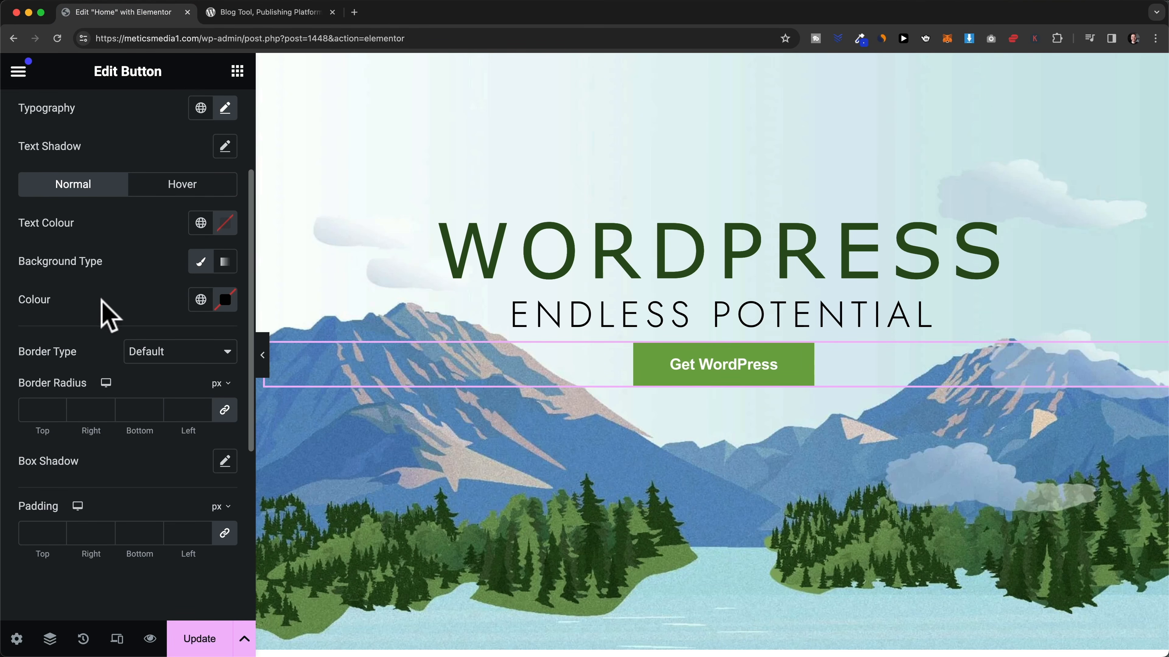
pyautogui.click(225, 302)
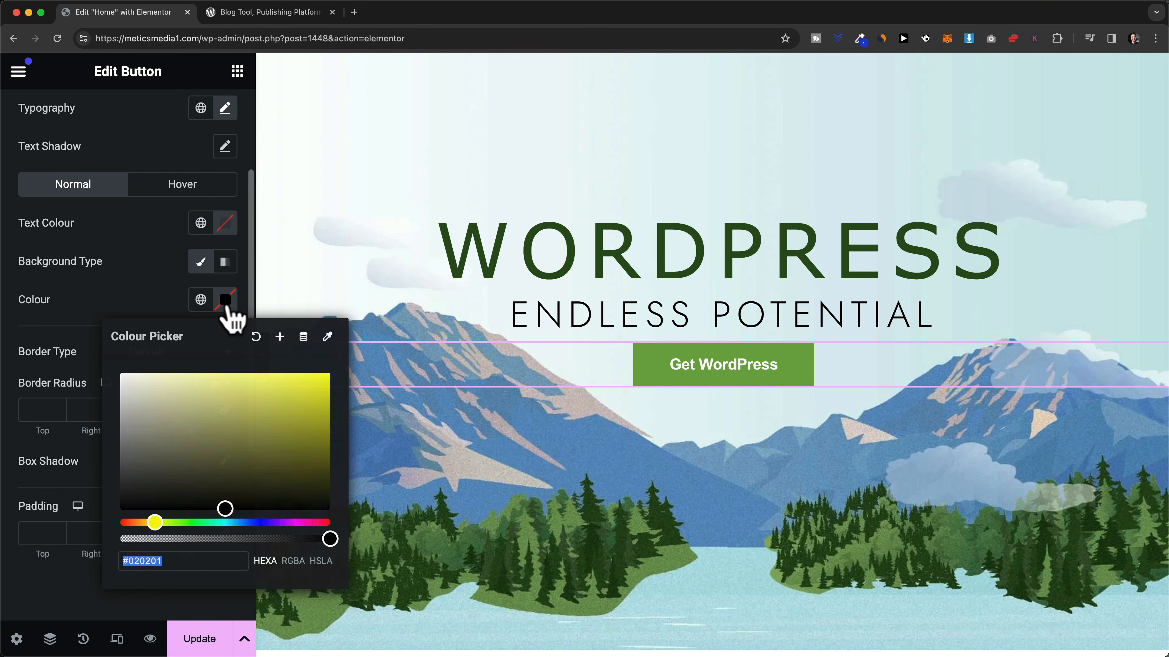
pyautogui.moveTo(245, 523); pyautogui.dragTo(251, 523)
pyautogui.moveTo(254, 464)
pyautogui.mouseDown()
pyautogui.moveTo(269, 420)
pyautogui.moveTo(289, 405)
pyautogui.mouseUp()
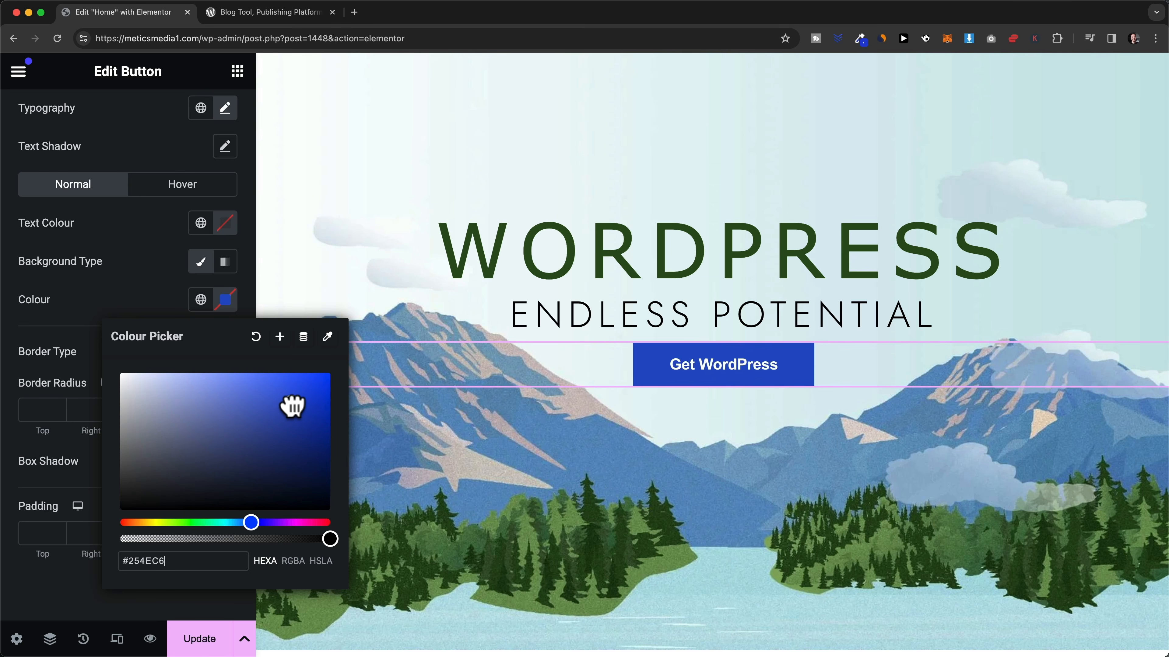
pyautogui.moveTo(293, 405); pyautogui.dragTo(292, 402)
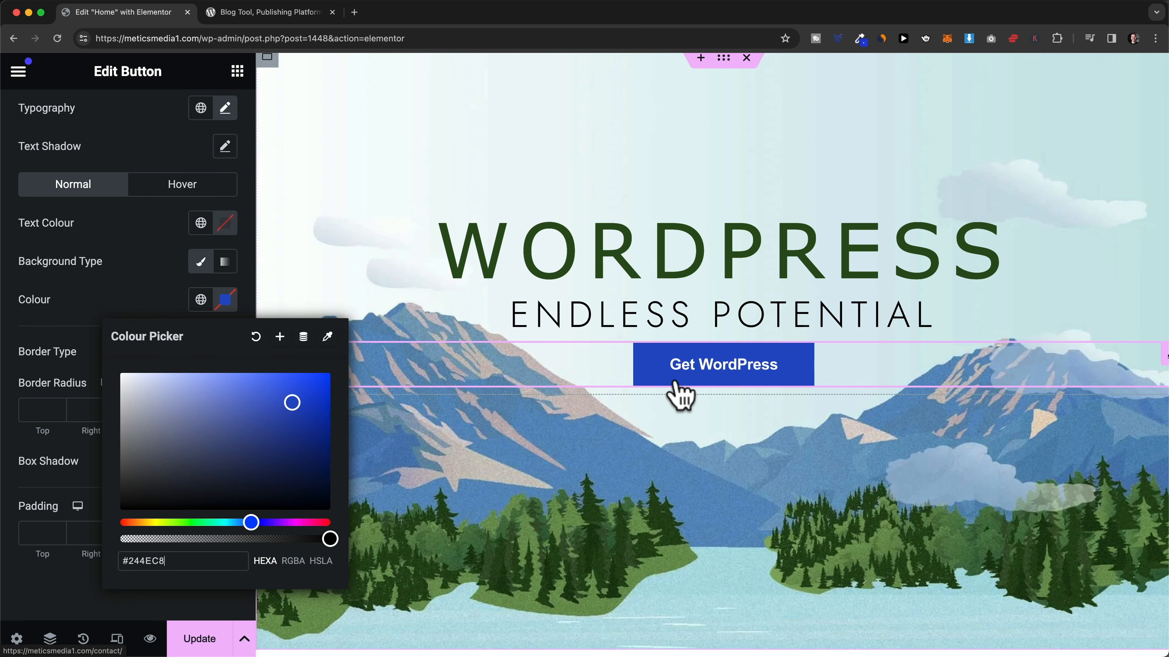
pyautogui.click(290, 12)
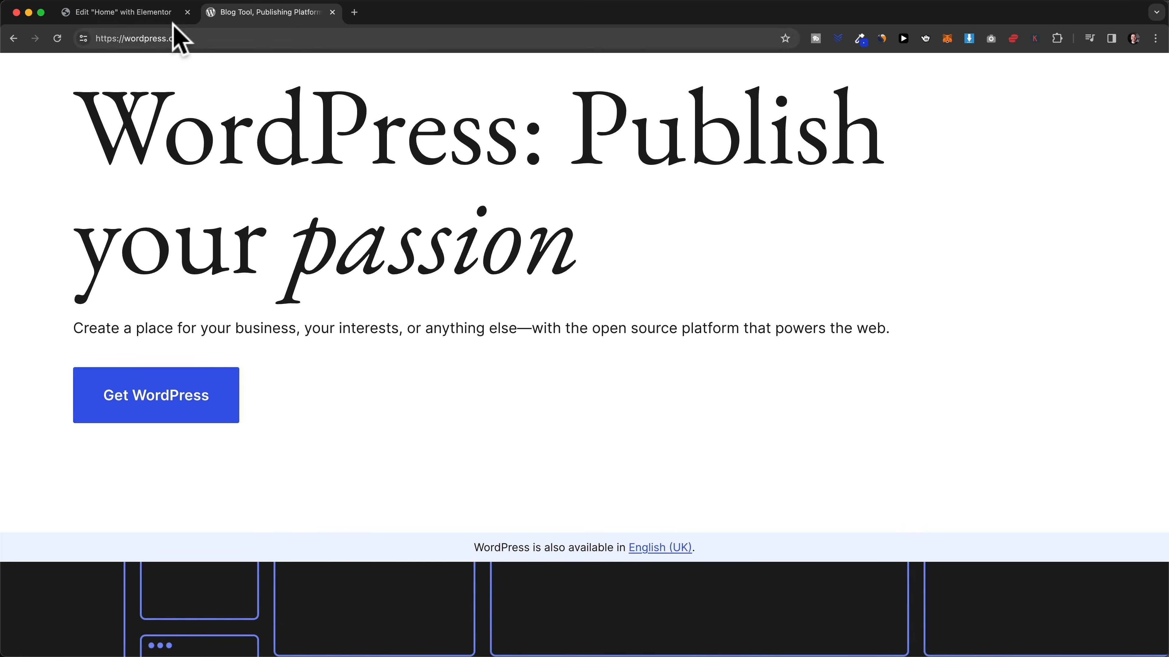
pyautogui.click(160, 13)
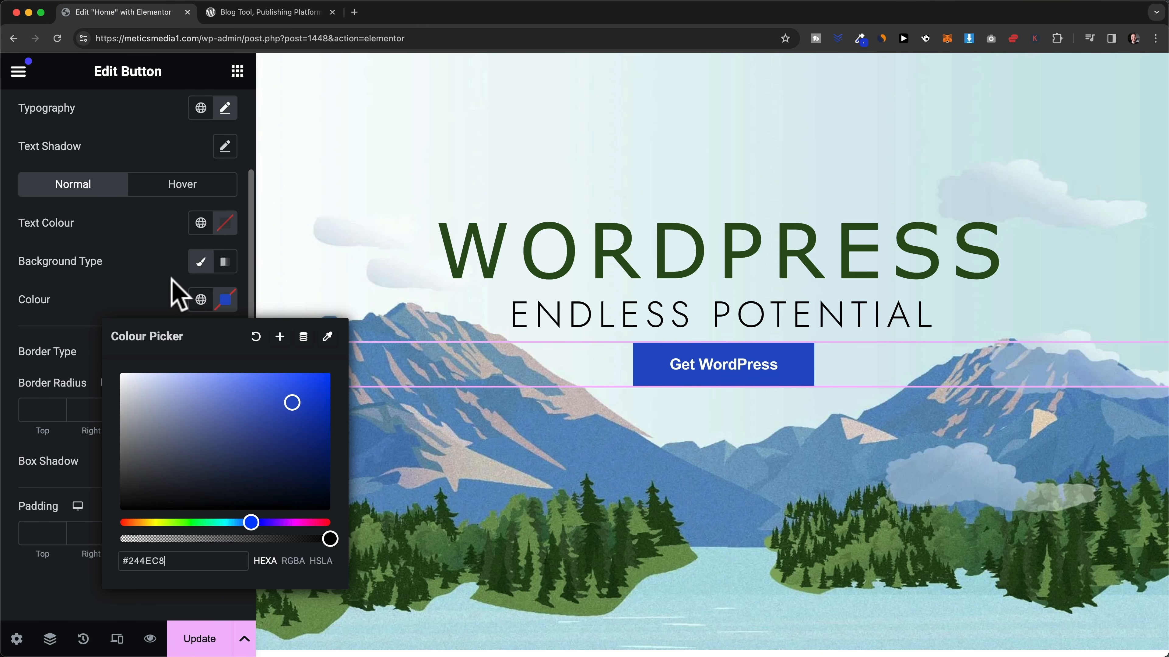
pyautogui.click(172, 293)
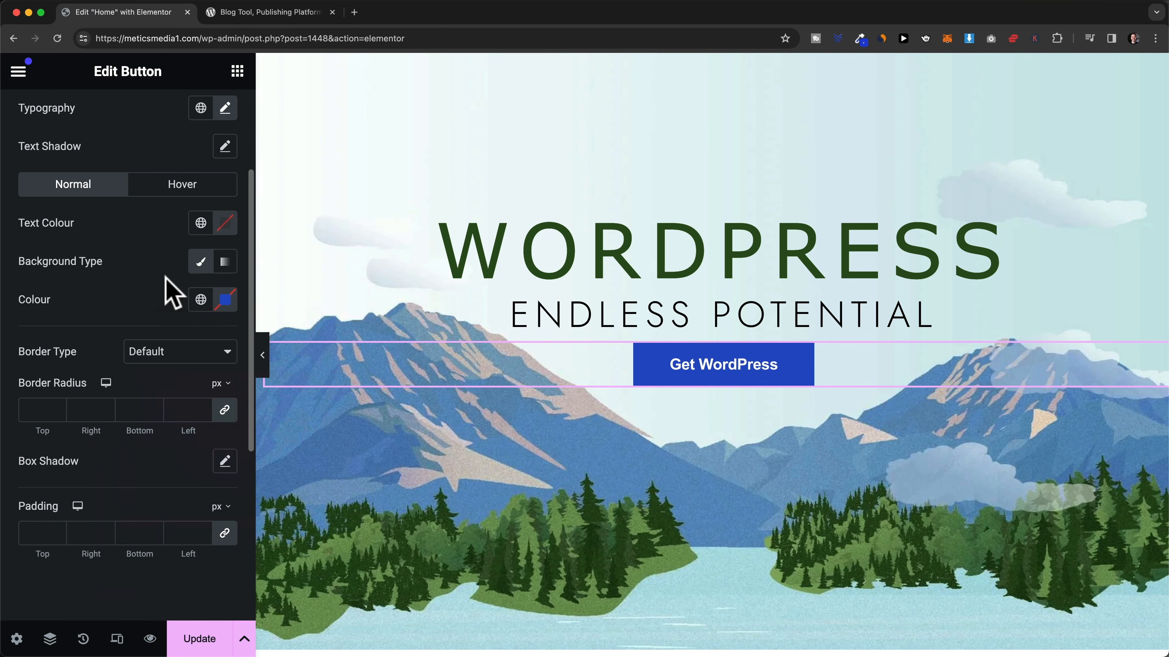
# - Copy the background hex #244EC8 and bring up the button's Hover style settings
pyautogui.click(227, 304)
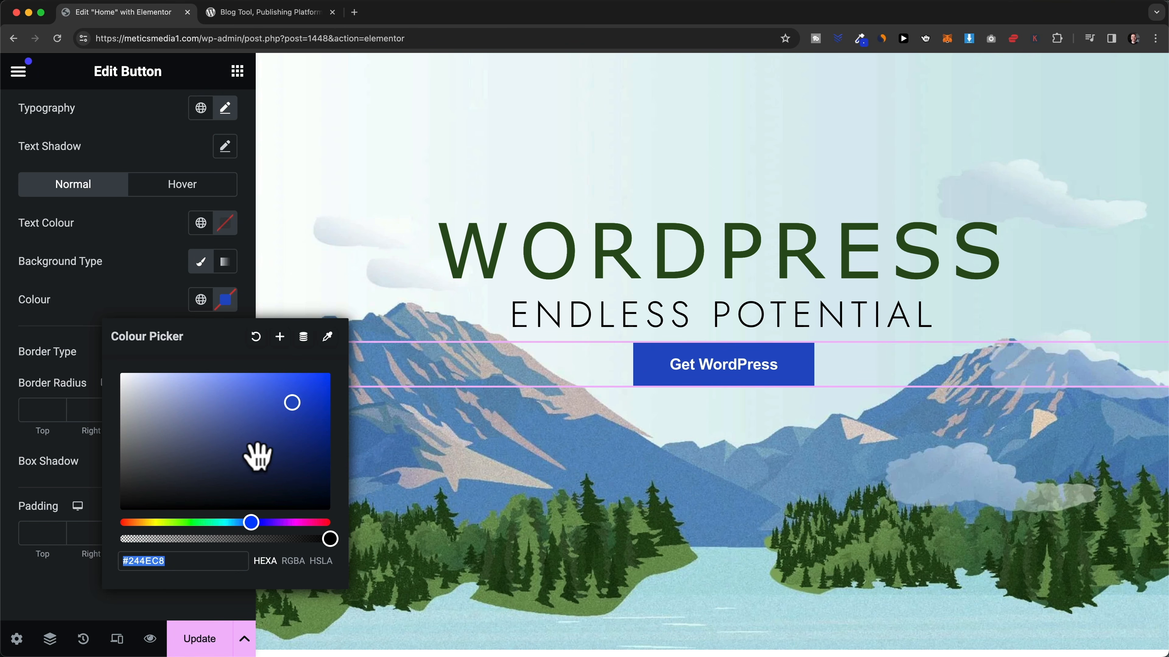
pyautogui.rightClick(161, 560)
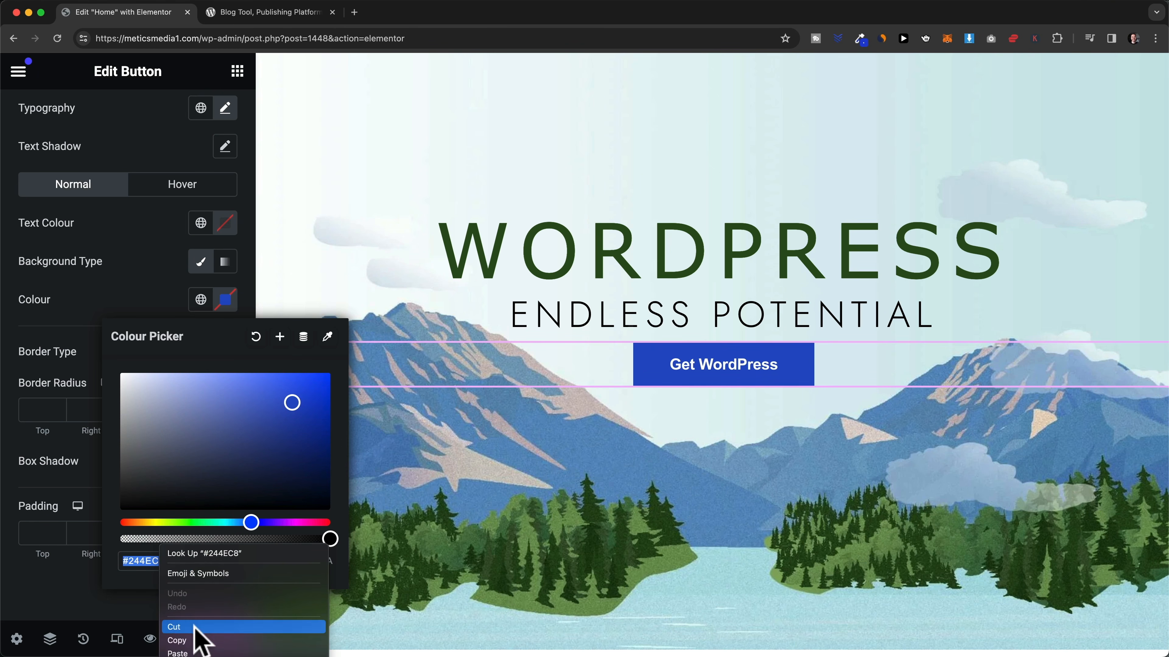
pyautogui.click(193, 640)
pyautogui.click(160, 291)
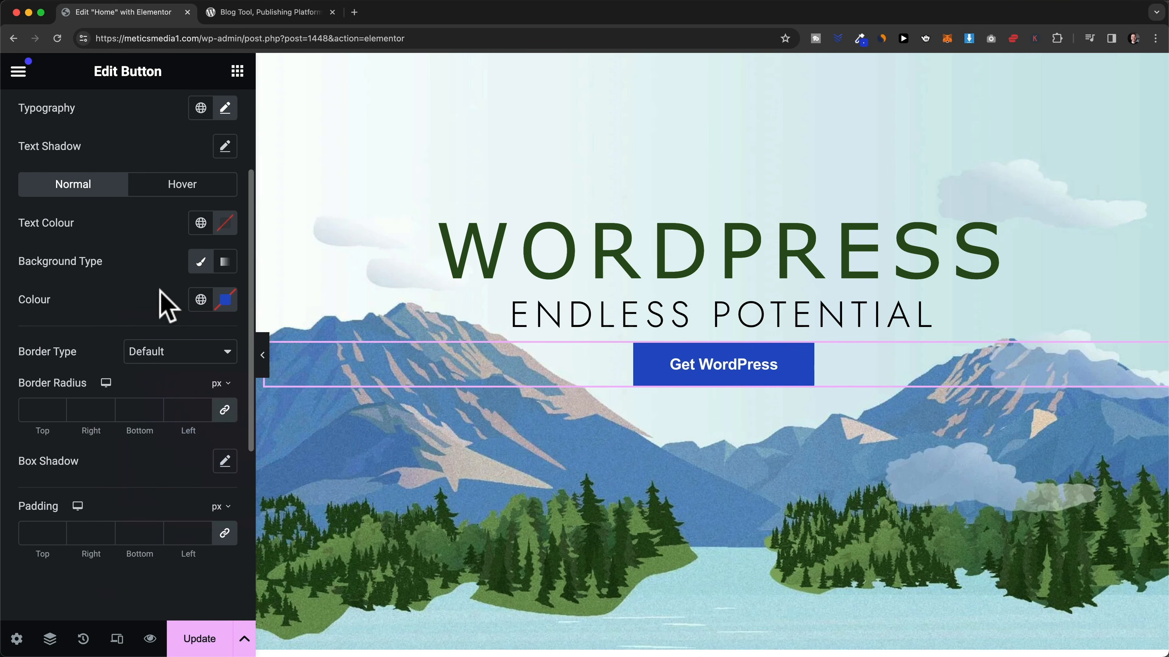
pyautogui.click(164, 194)
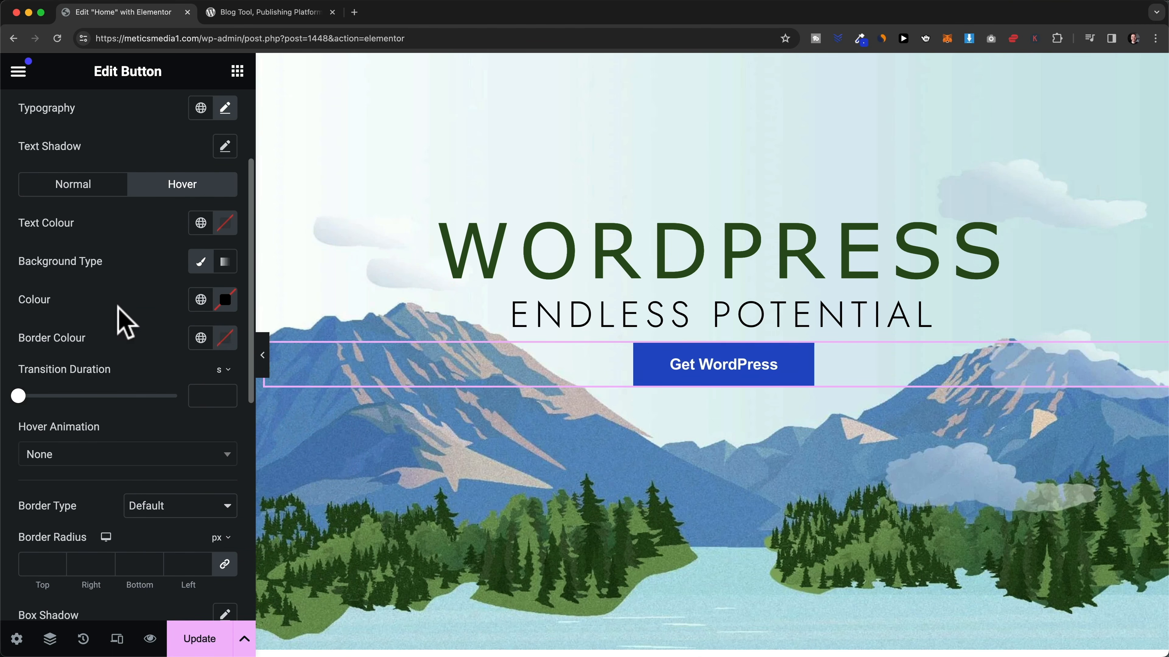
# - Paste #244EC8 as the hover background, darken it to #0E35A6, and compare with wordpress.org
pyautogui.click(224, 305)
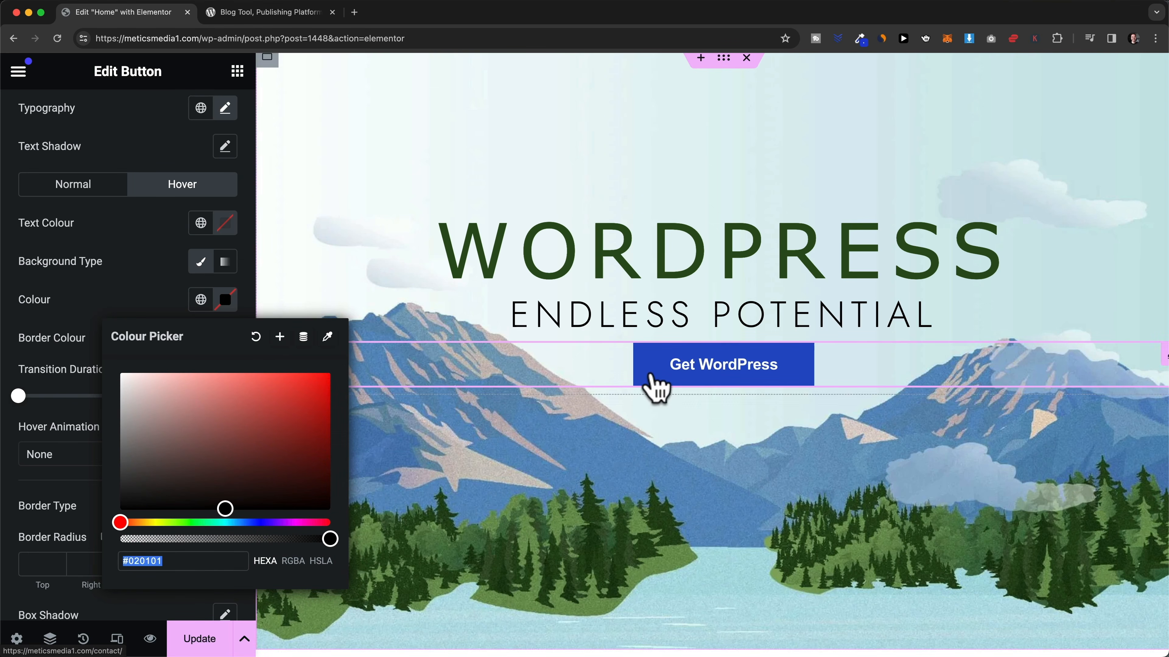
pyautogui.click(193, 558)
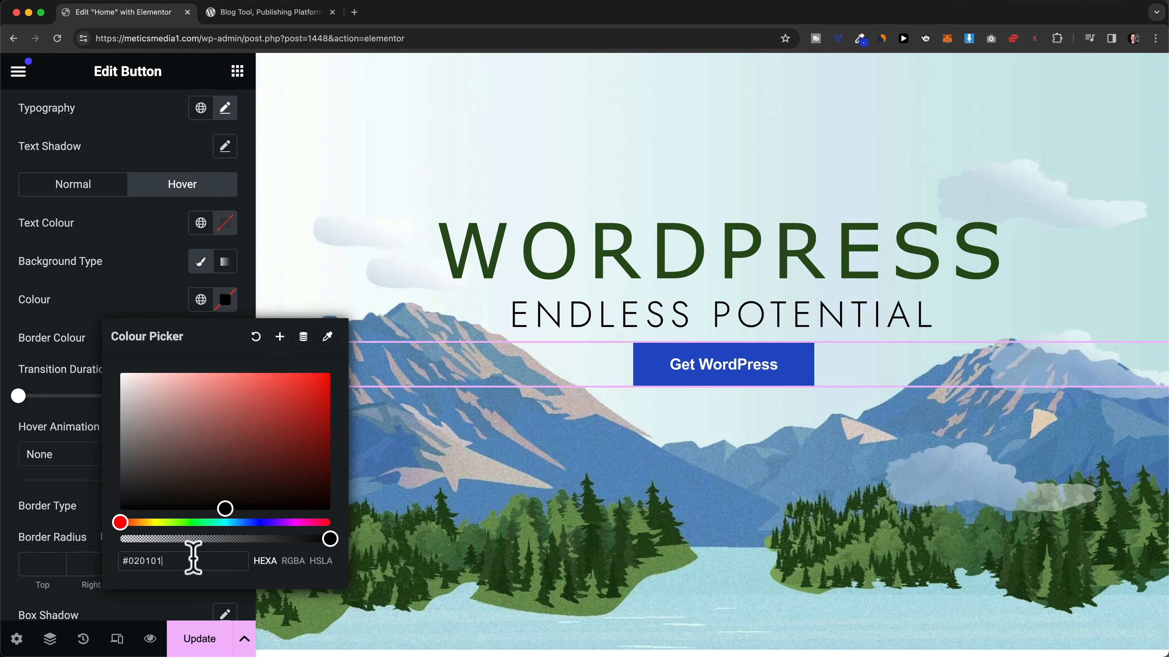
pyautogui.rightClick(160, 560)
pyautogui.click(187, 648)
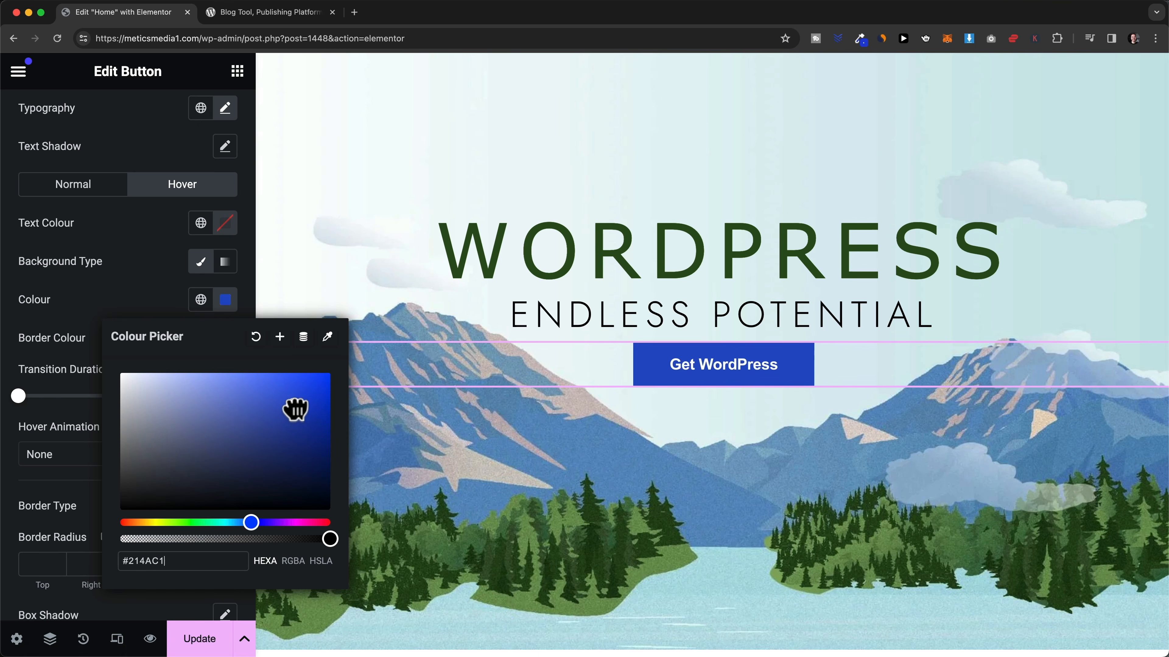
pyautogui.moveTo(308, 417); pyautogui.dragTo(312, 421)
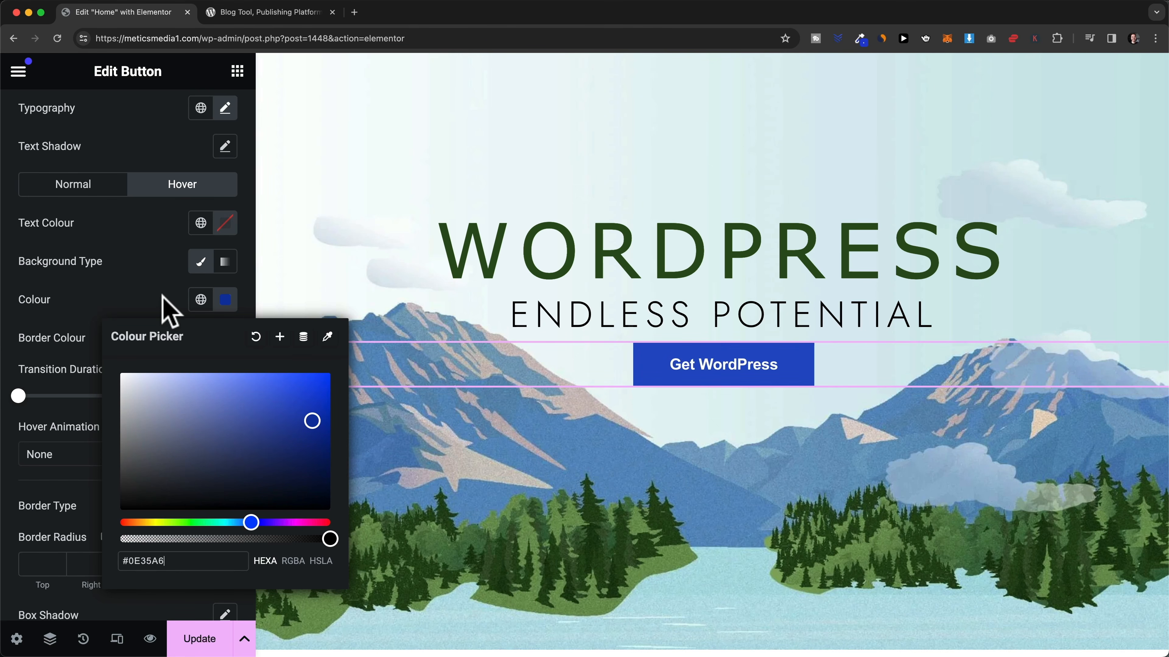
pyautogui.click(221, 300)
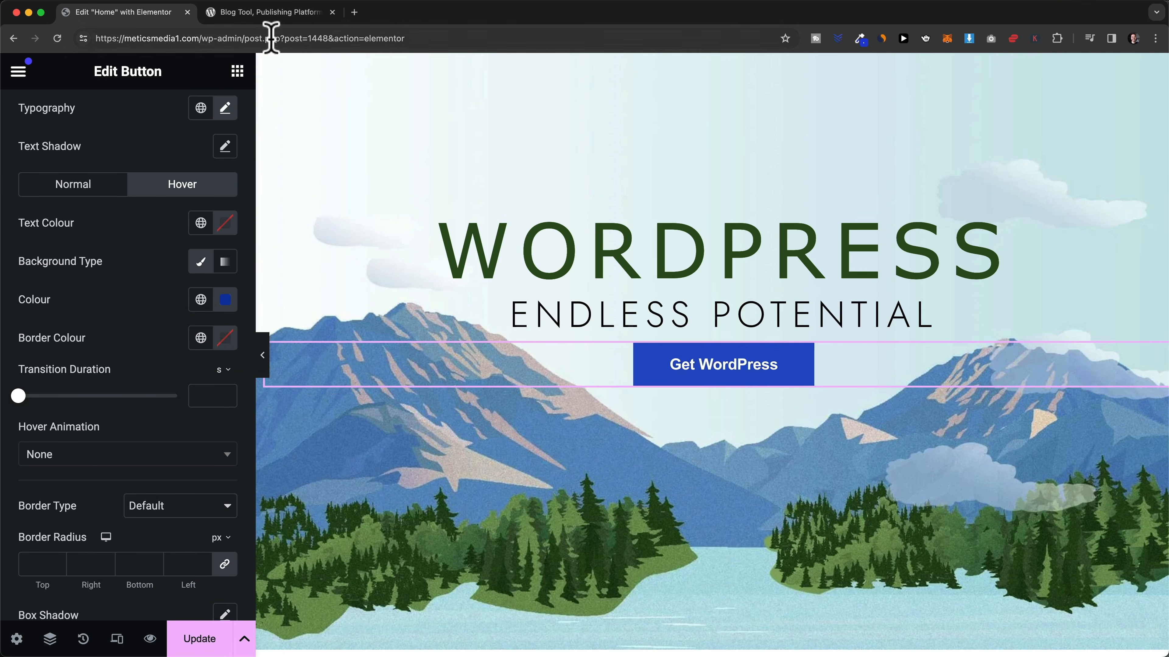
pyautogui.click(266, 14)
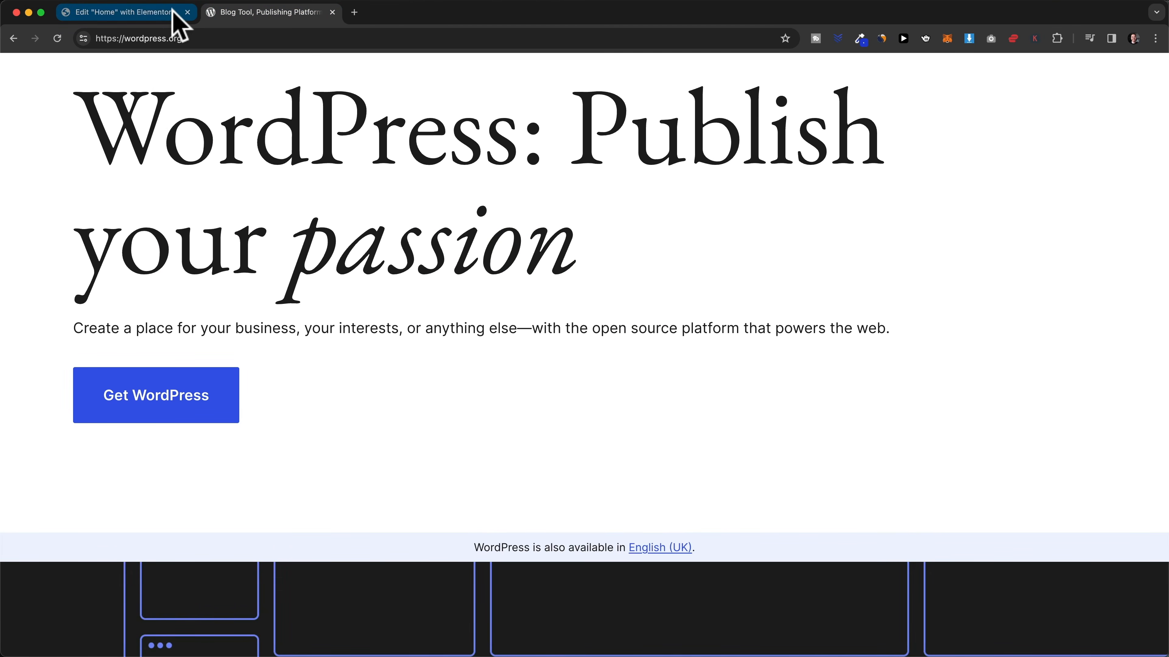
# - Unlink the button padding and enter 15 px top and bottom, 25 px left and right
pyautogui.click(156, 17)
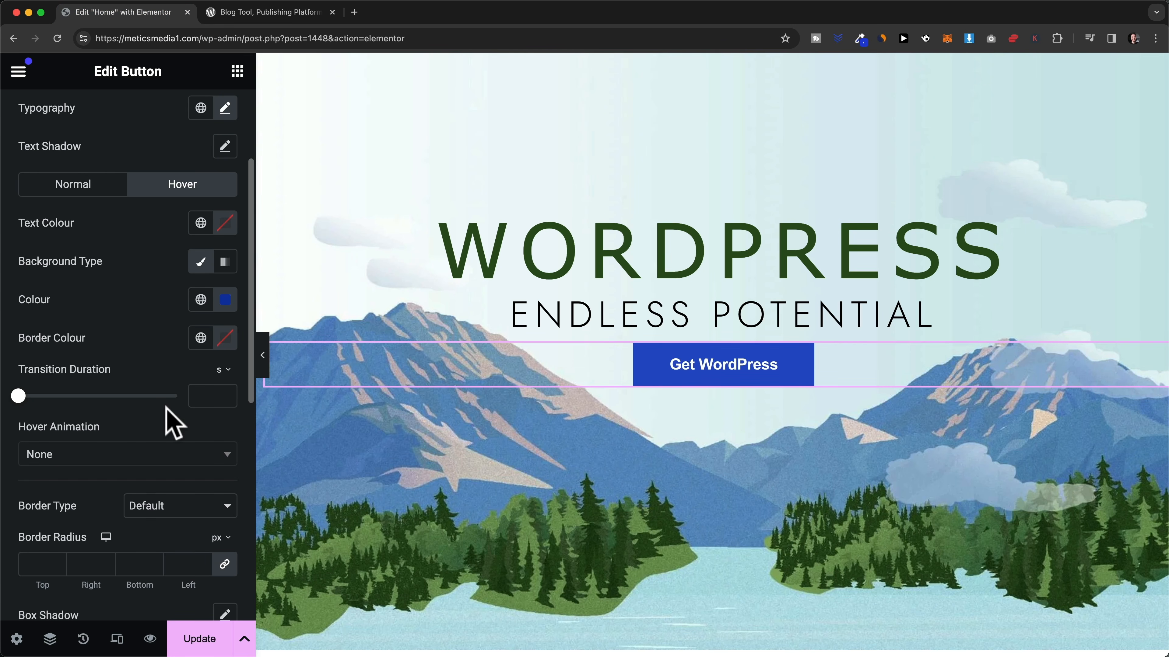
pyautogui.scroll(-2, 170, 417)
pyautogui.scroll(-5, 165, 404)
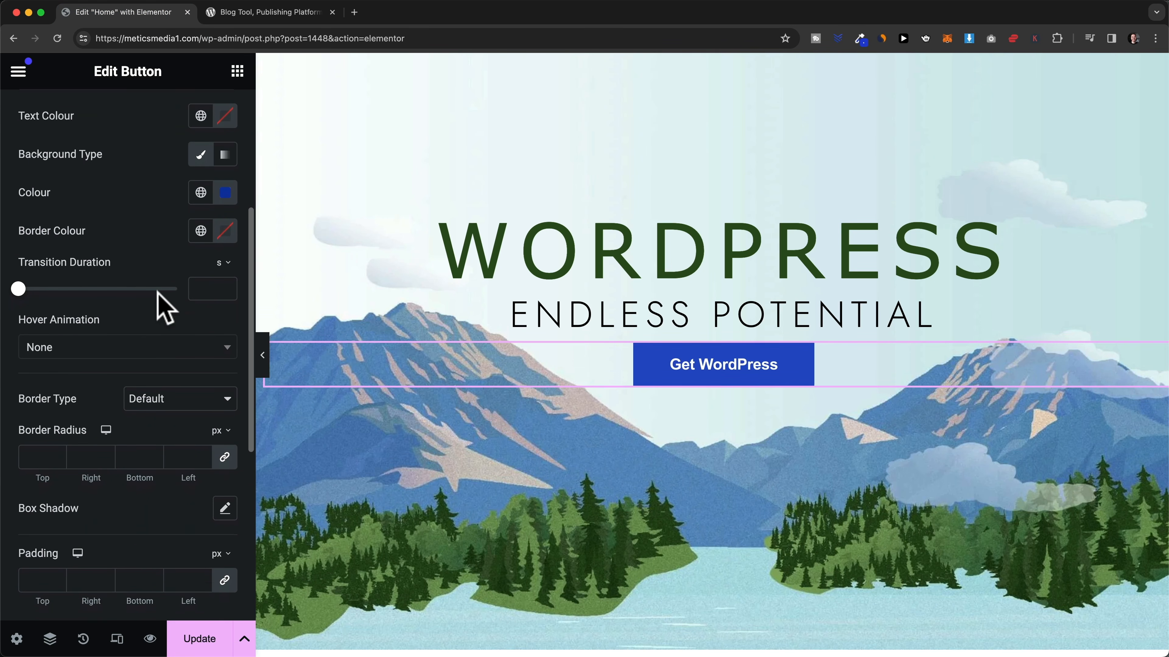
pyautogui.scroll(5, 138, 230)
pyautogui.scroll(-10, 143, 438)
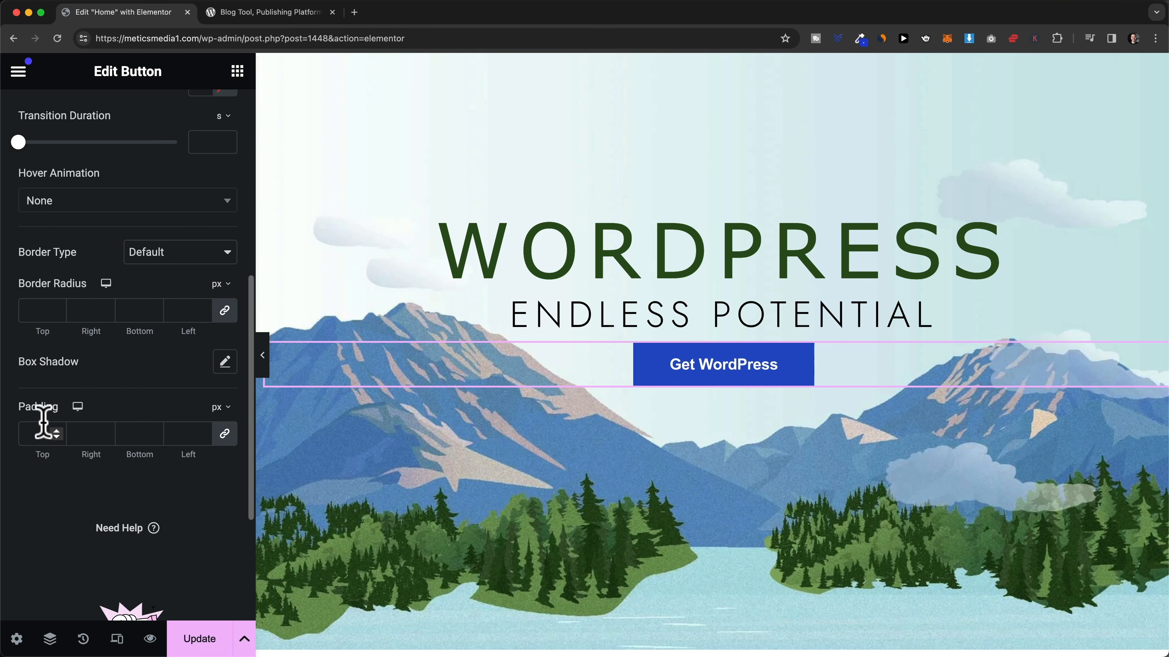
pyautogui.click(224, 434)
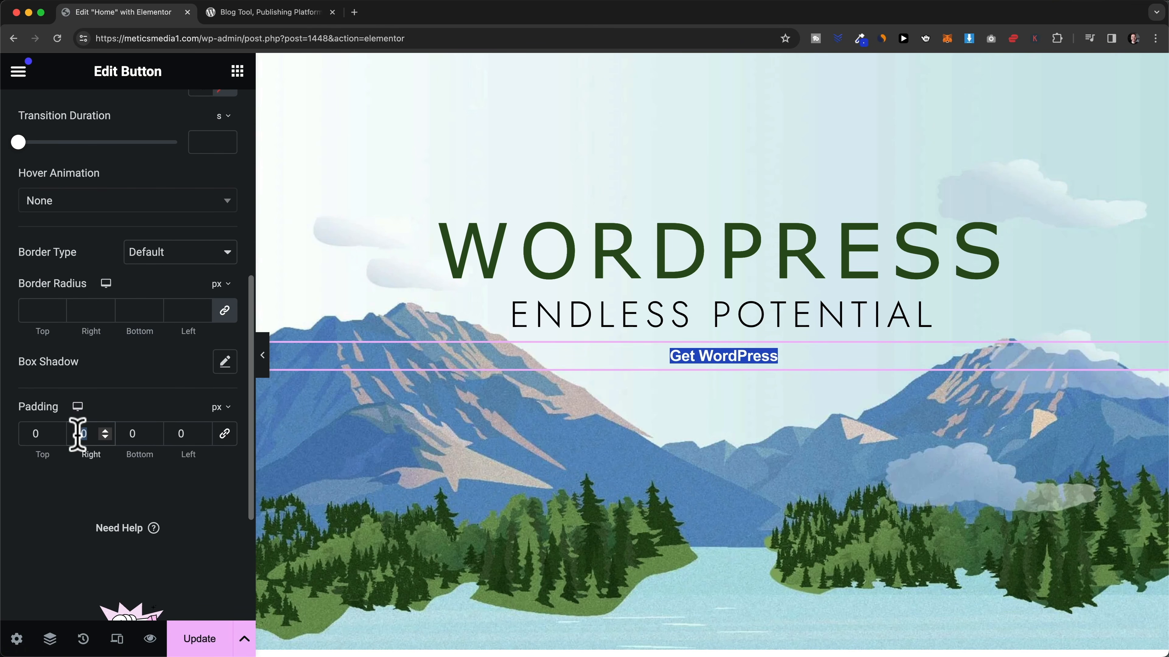
pyautogui.write('20')
pyautogui.press('BackSpace')
pyautogui.write('5')
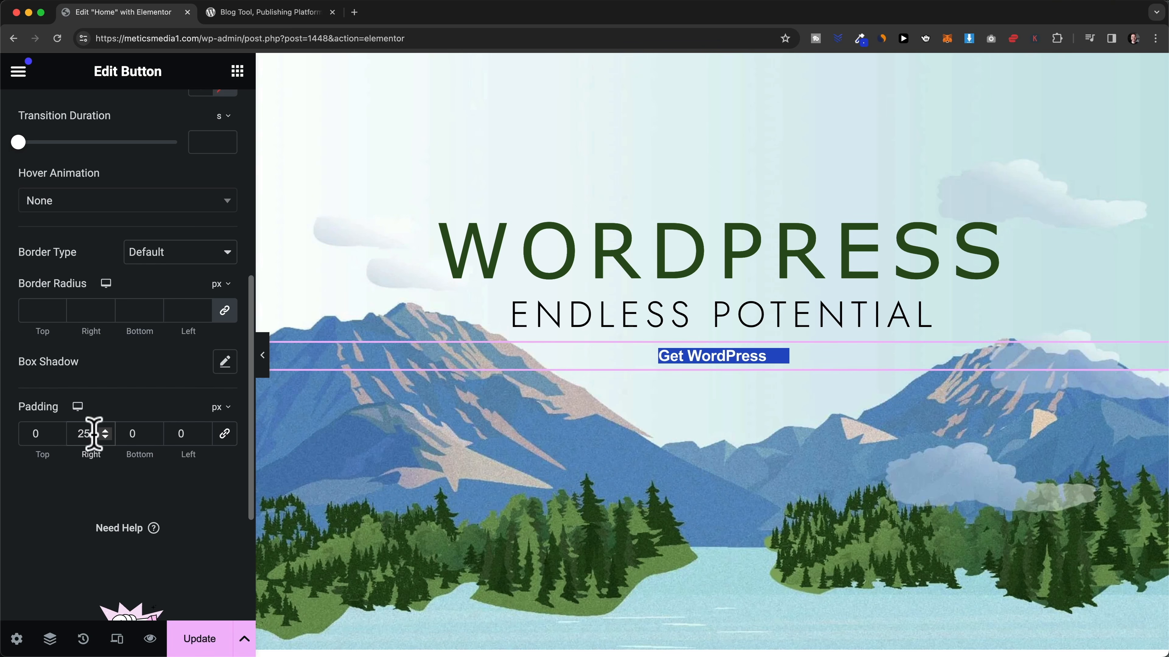
pyautogui.doubleClick(179, 433)
pyautogui.write('25')
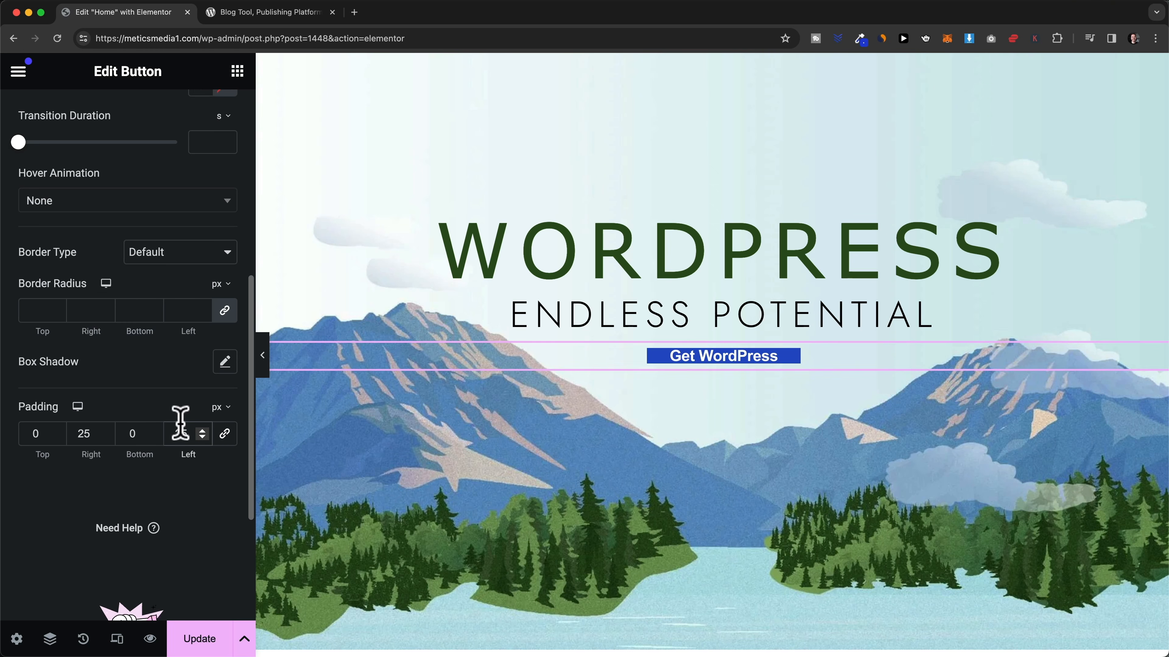
pyautogui.doubleClick(32, 433)
pyautogui.write('2')
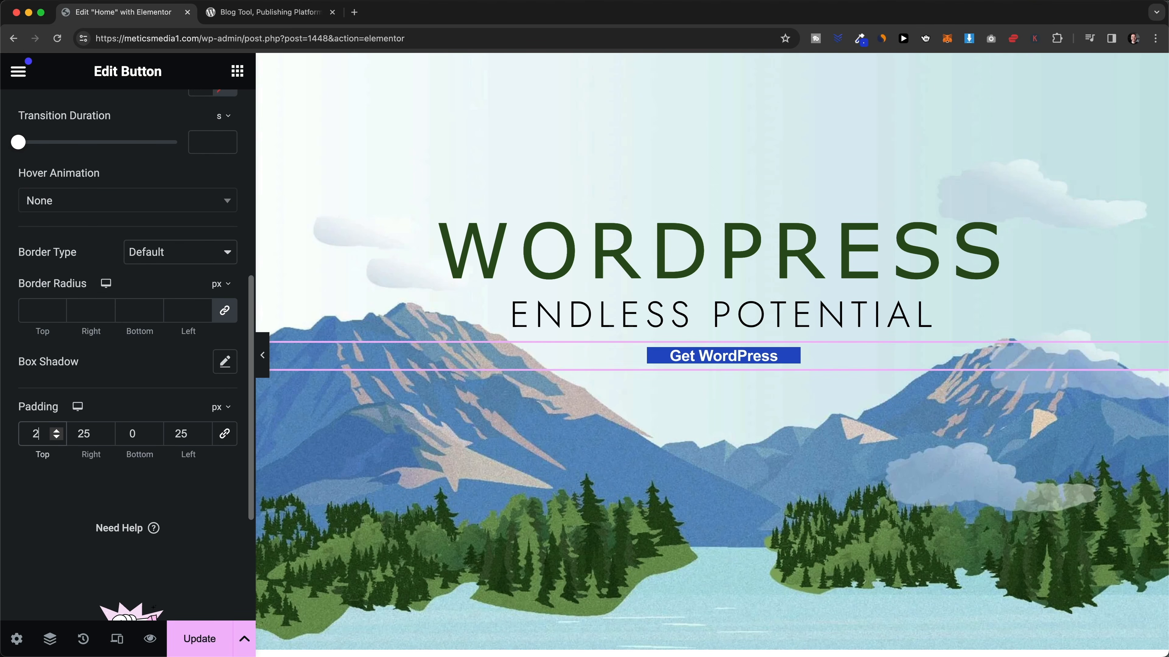
pyautogui.write('0')
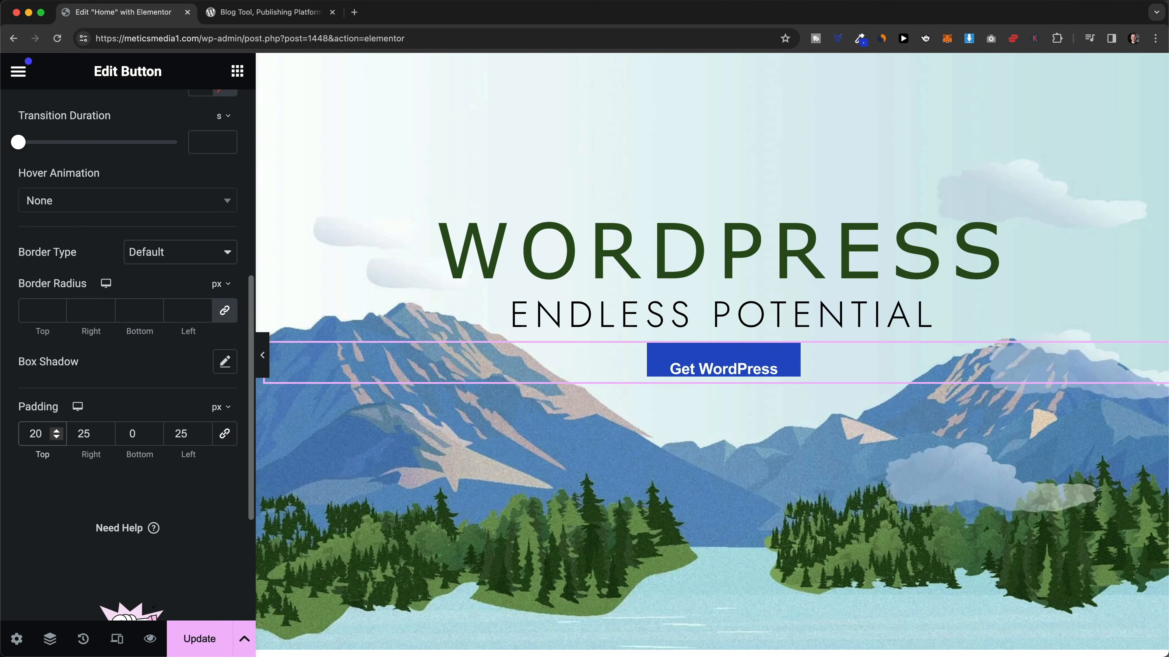
pyautogui.press('BackSpace')
pyautogui.press('BackSpace')
pyautogui.write('015')
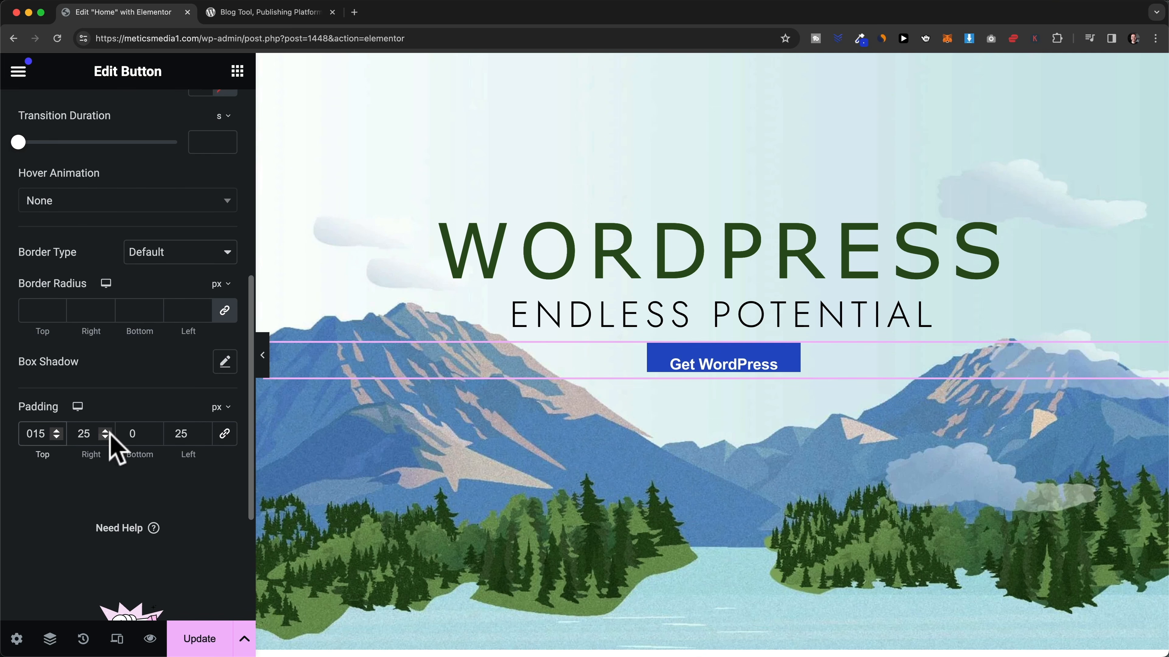
pyautogui.click(133, 434)
pyautogui.write('15')
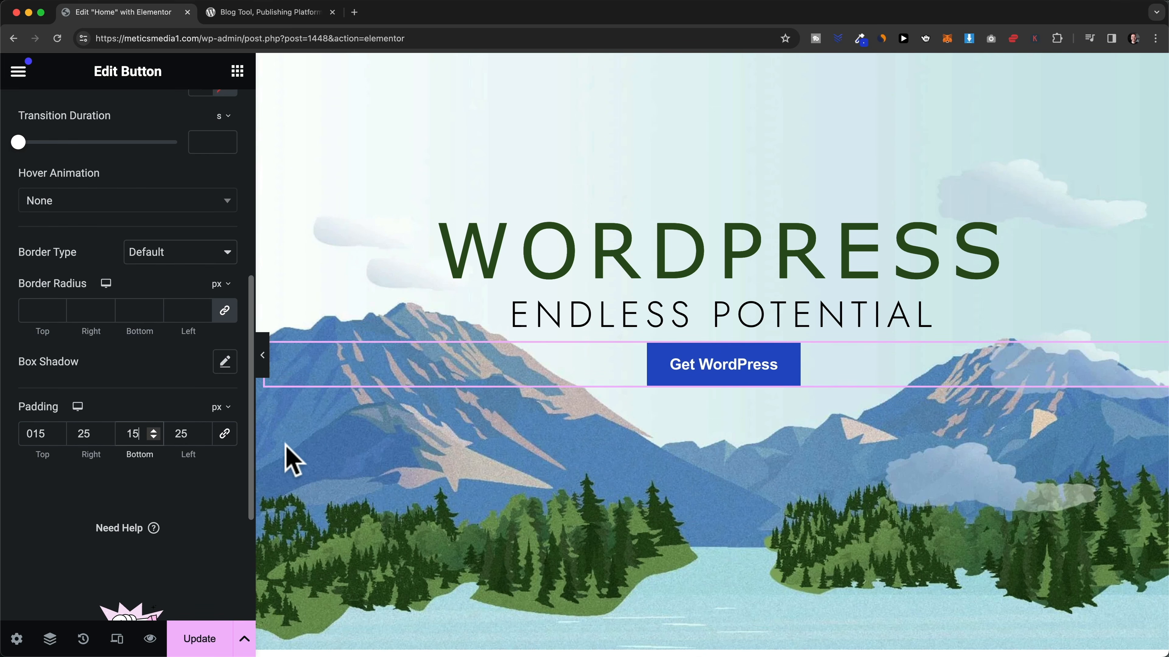
# - After checking wordpress.org, raise the top and bottom padding to 17 px
pyautogui.click(244, 14)
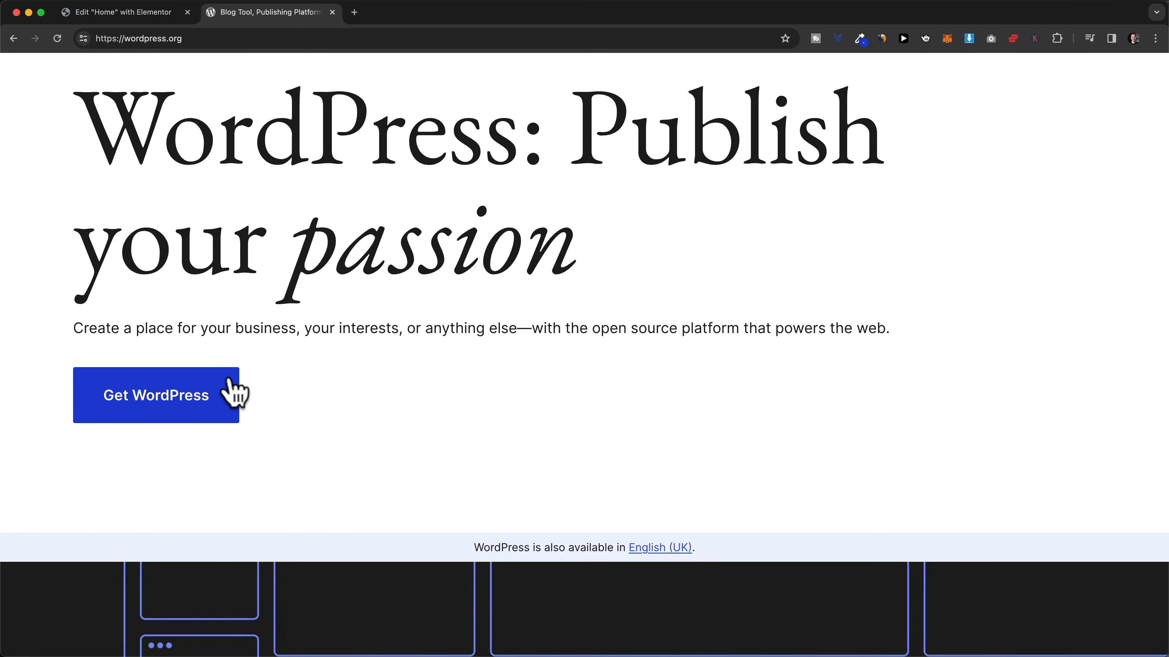
pyautogui.click(136, 15)
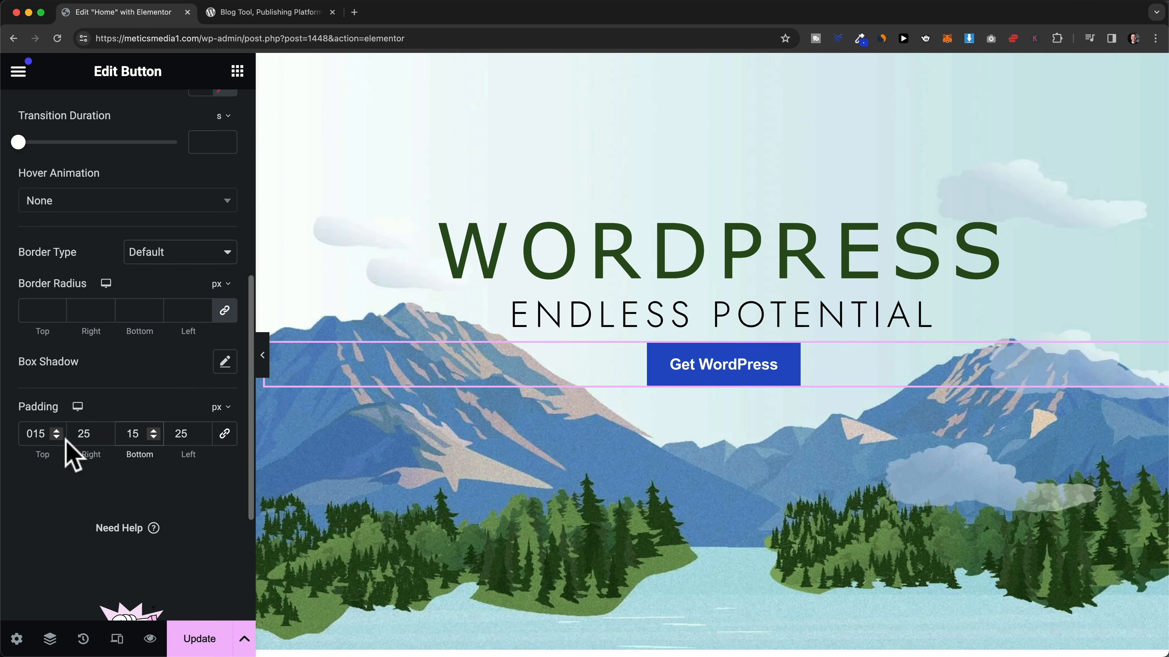
pyautogui.press('BackSpace')
pyautogui.write('7')
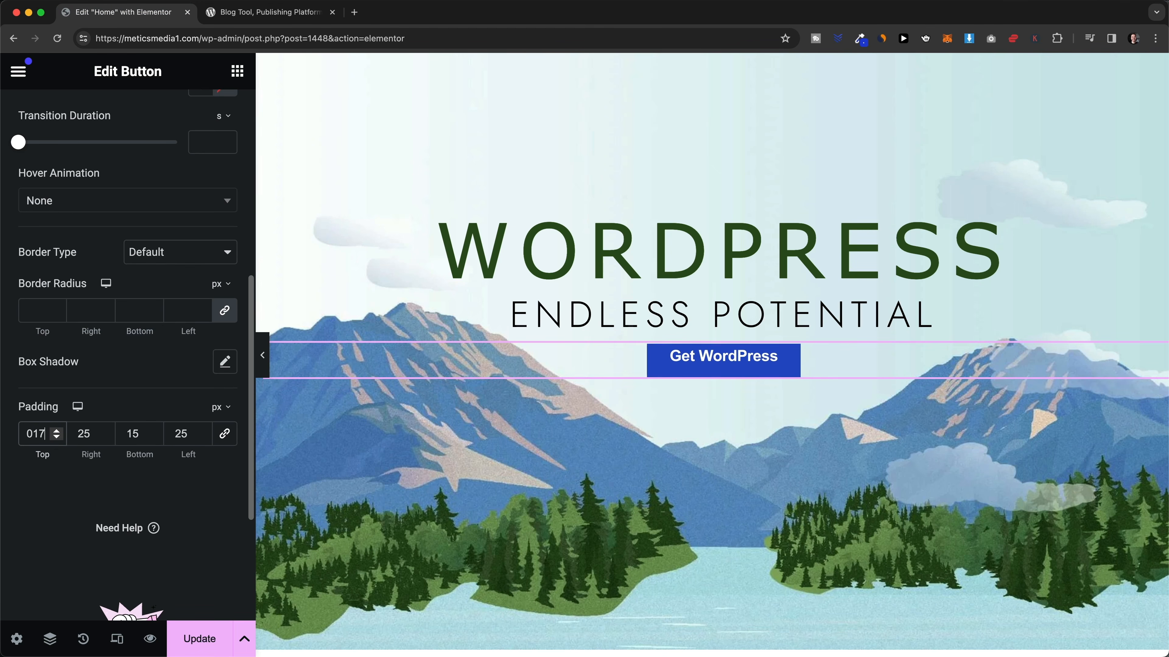
pyautogui.click(140, 434)
pyautogui.press('BackSpace')
pyautogui.write('7')
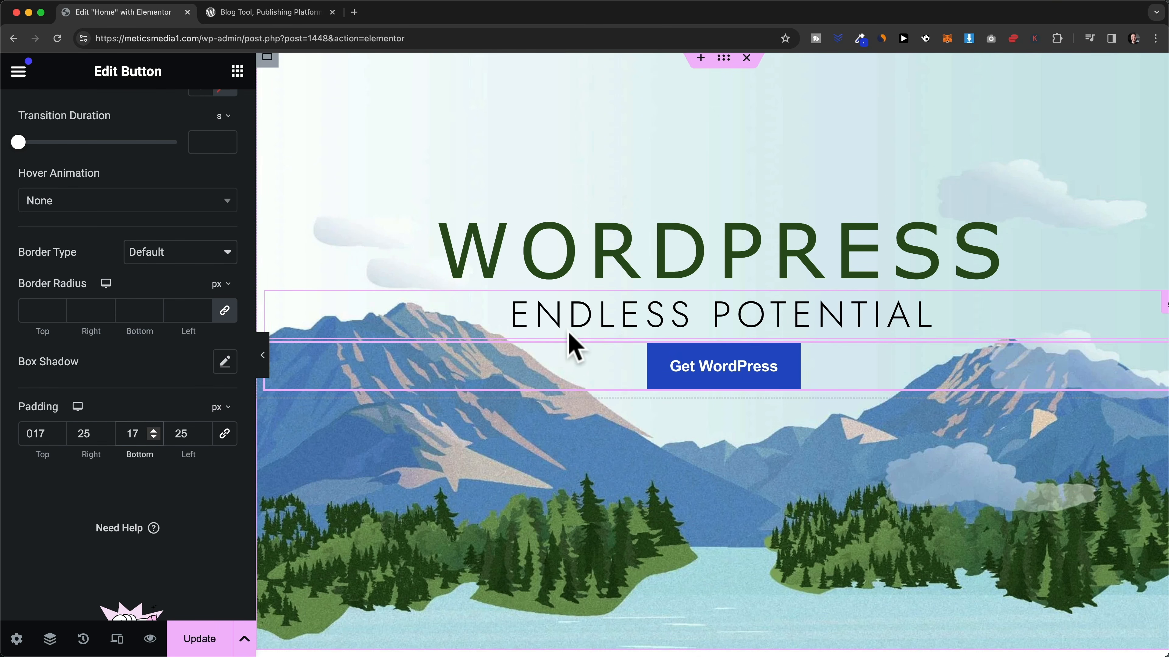
# - Compare the finished button with wordpress.org, then return to the Elementor widget list
pyautogui.click(295, 13)
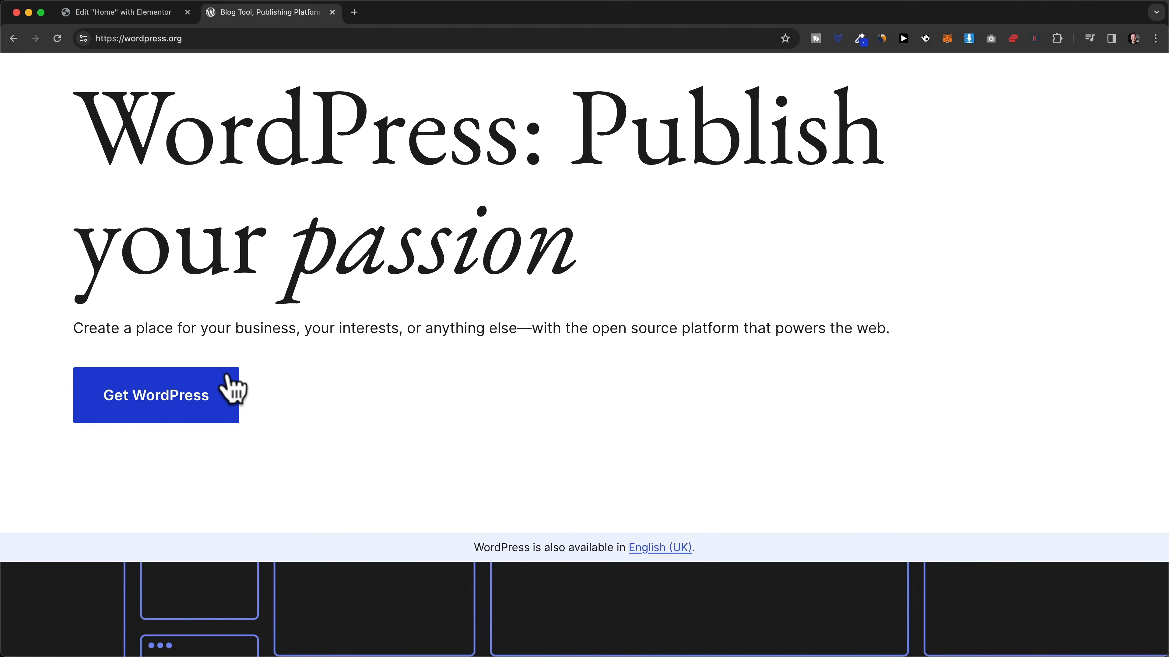
pyautogui.scroll(5, 235, 392)
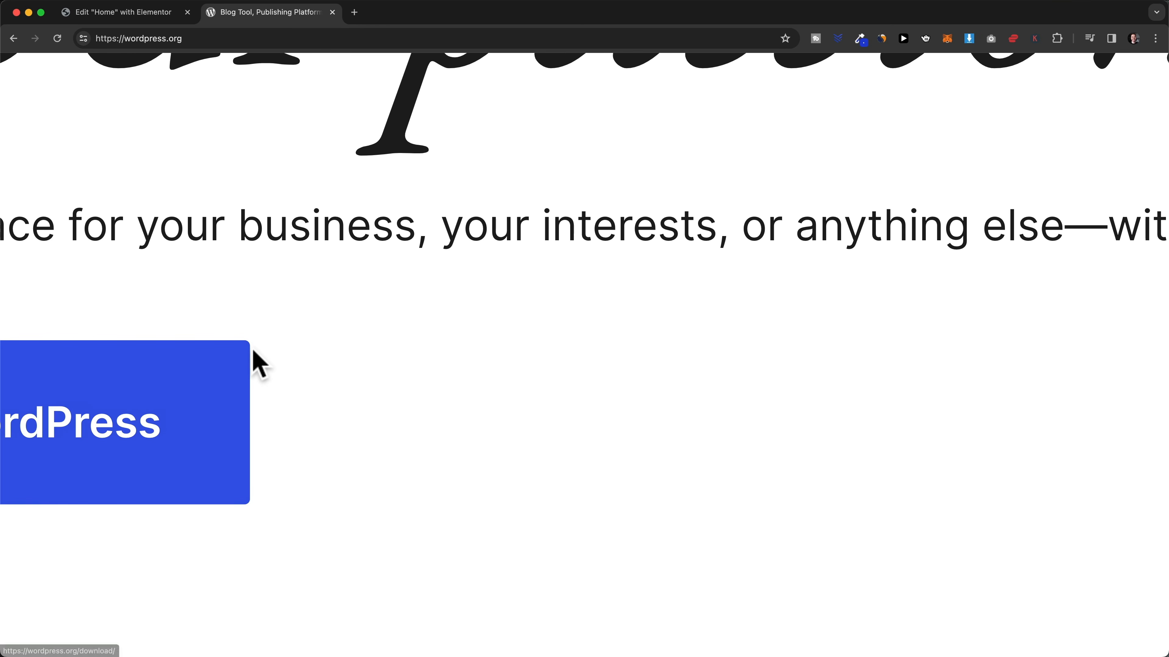
pyautogui.scroll(-5, 264, 359)
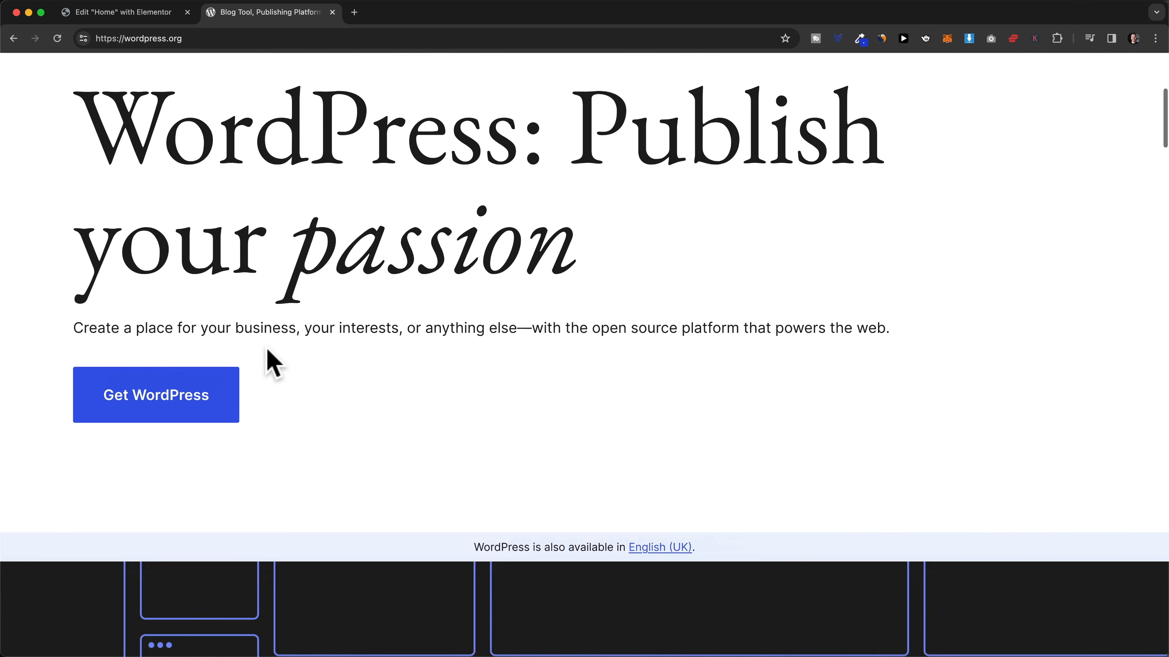
pyautogui.click(149, 13)
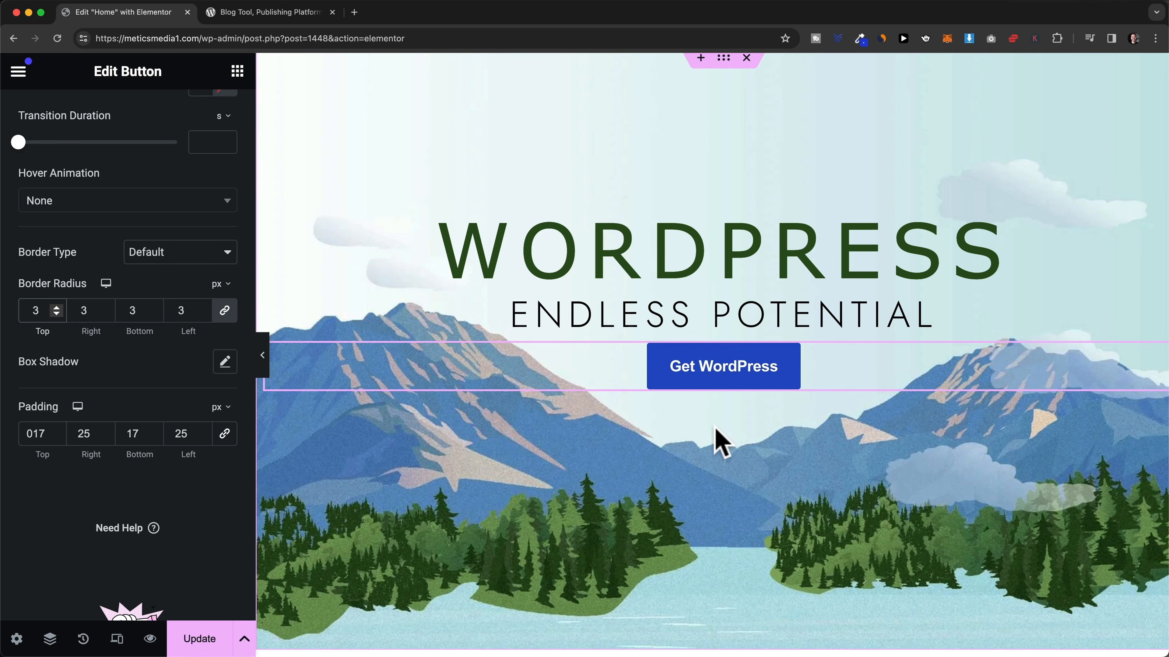
pyautogui.scroll(1, 396, 286)
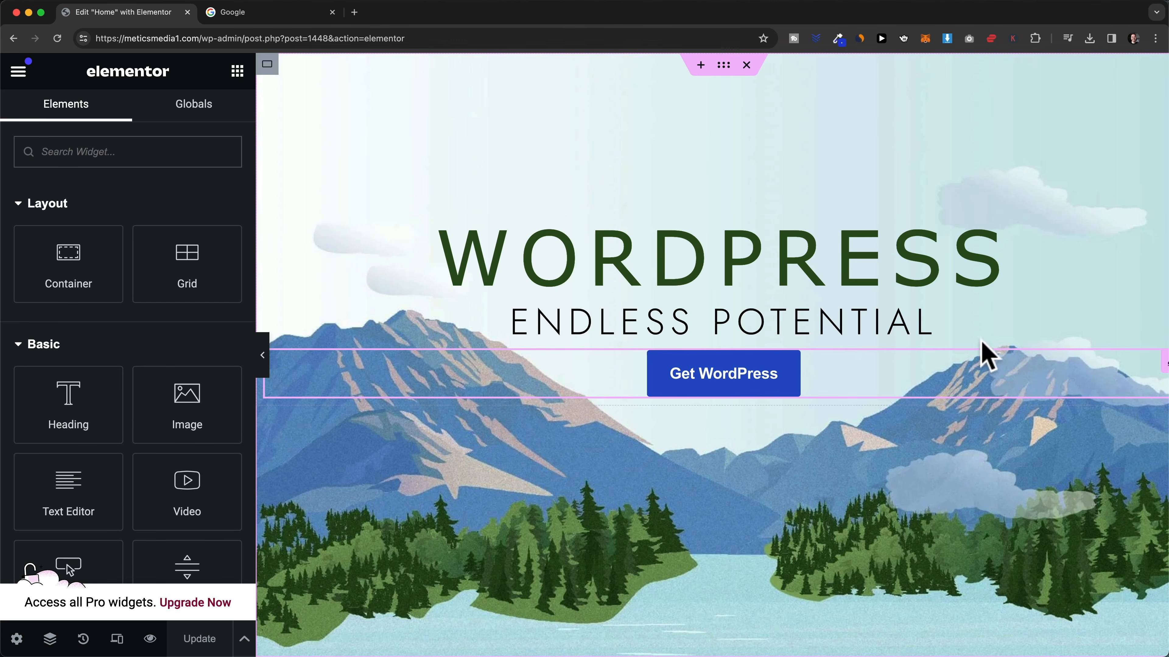
pyautogui.scroll(-2, 911, 506)
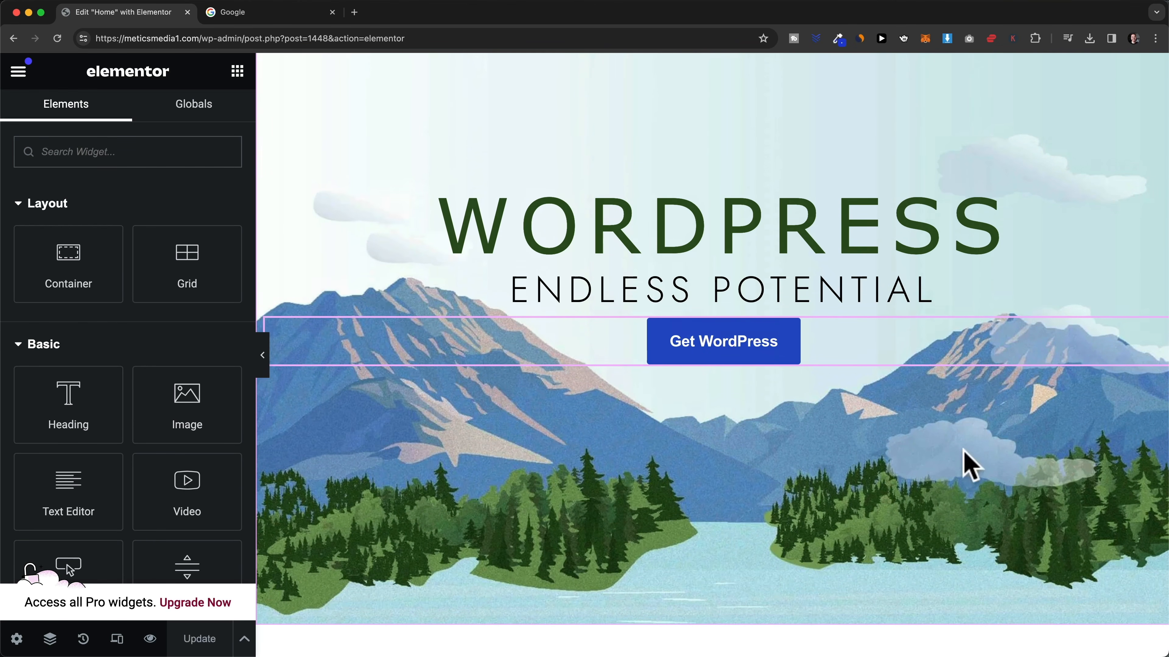
pyautogui.scroll(2, 955, 481)
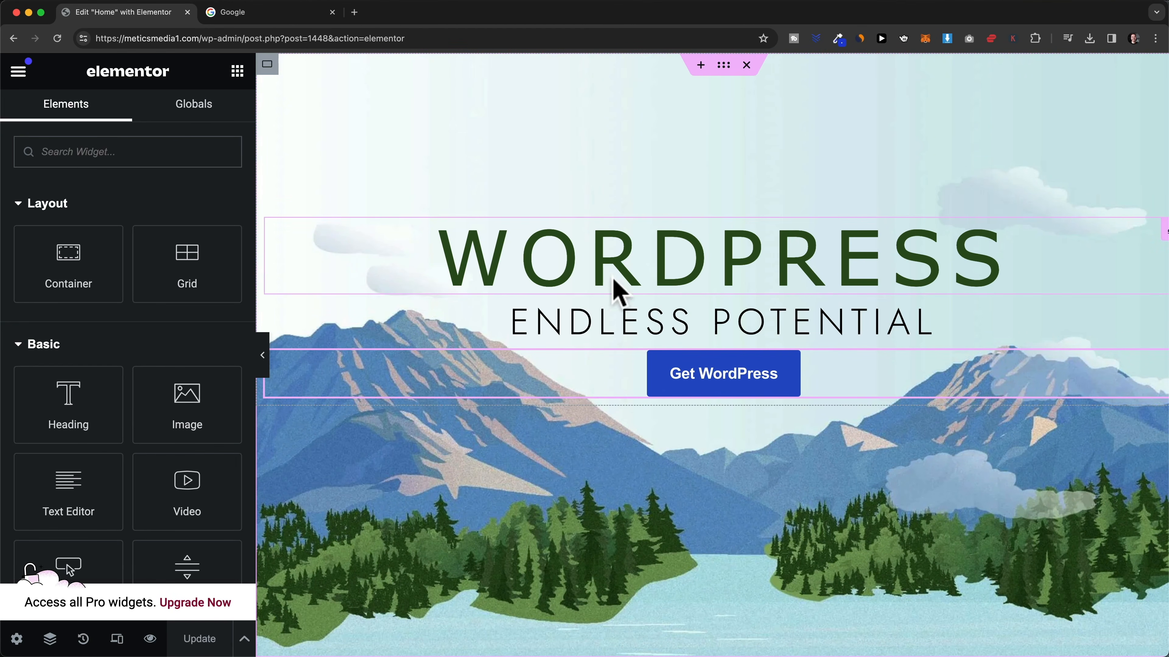
pyautogui.scroll(-1, 796, 359)
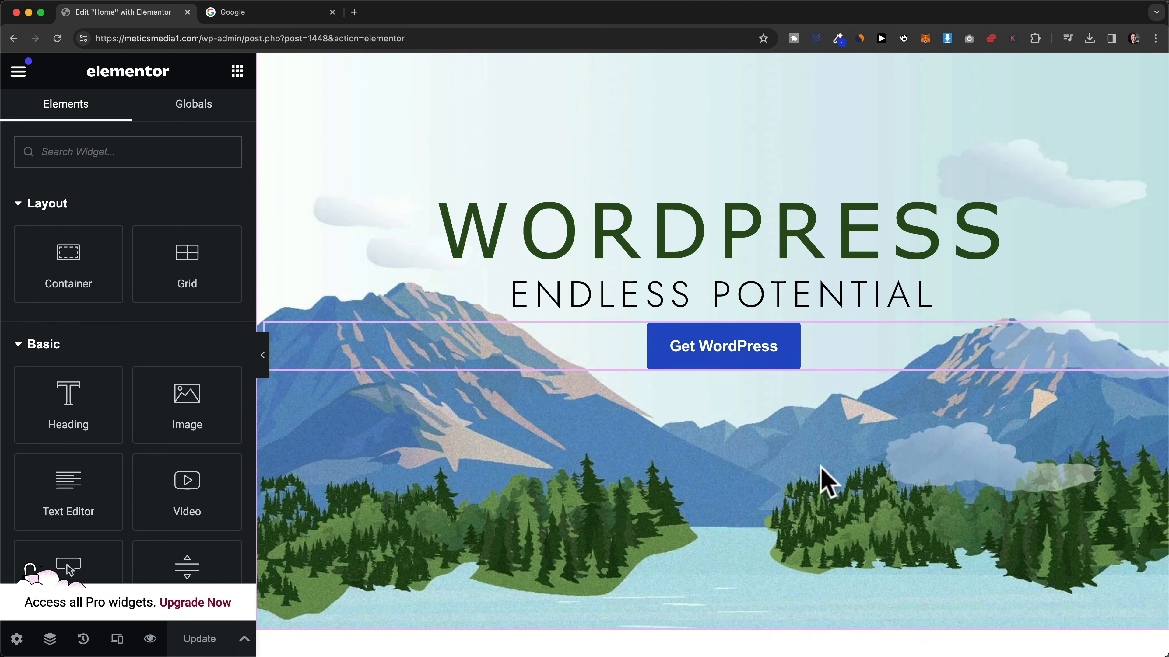
pyautogui.scroll(1, 848, 499)
pyautogui.scroll(-2, 856, 504)
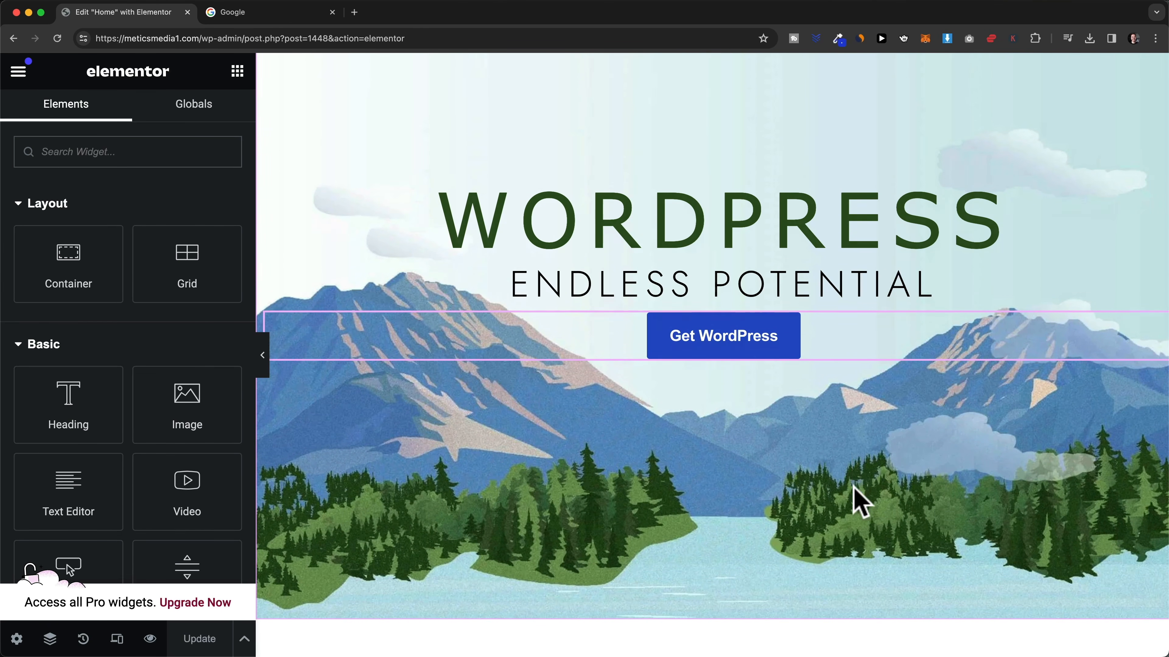
pyautogui.scroll(2, 962, 447)
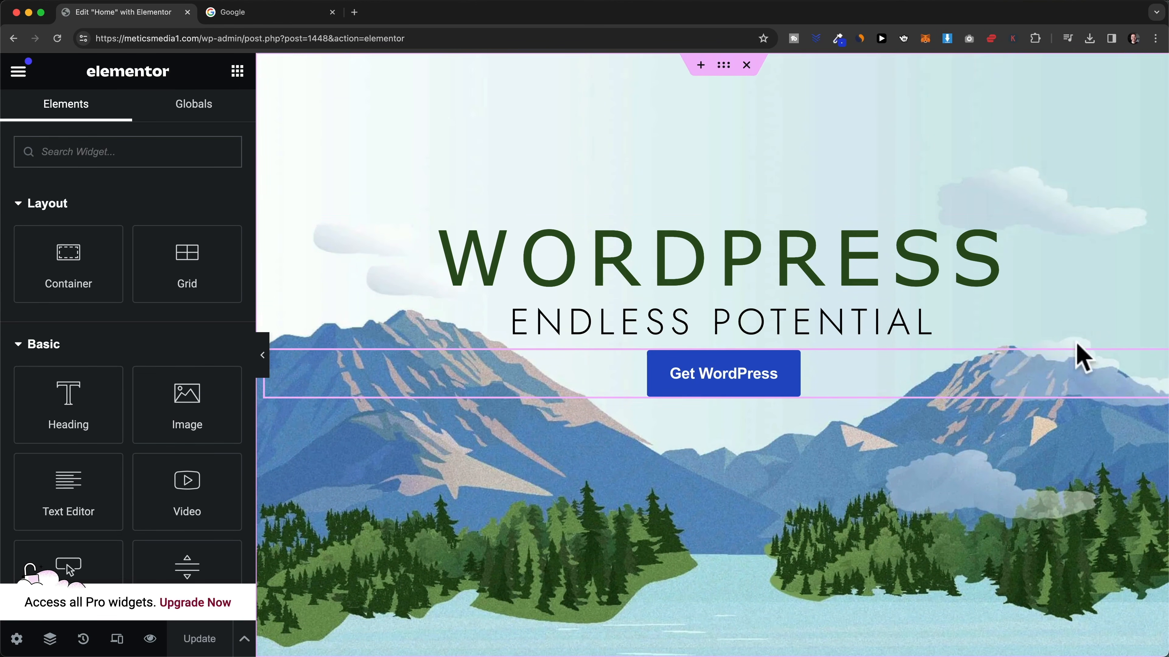
pyautogui.scroll(-10, 571, 274)
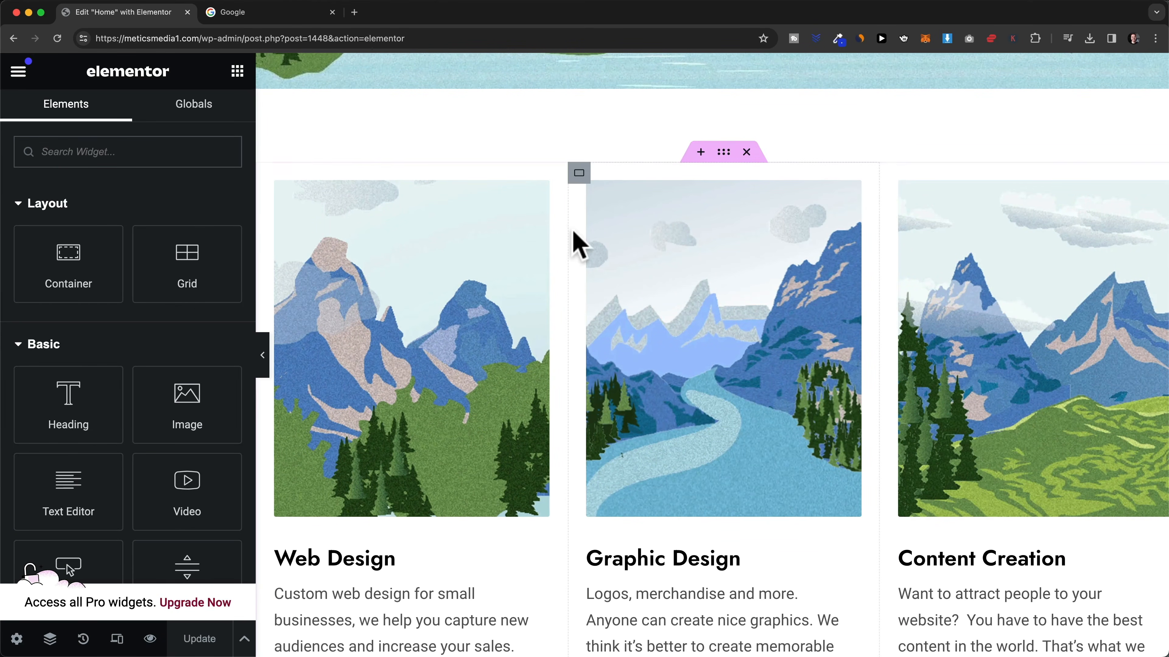
pyautogui.scroll(-2, 577, 235)
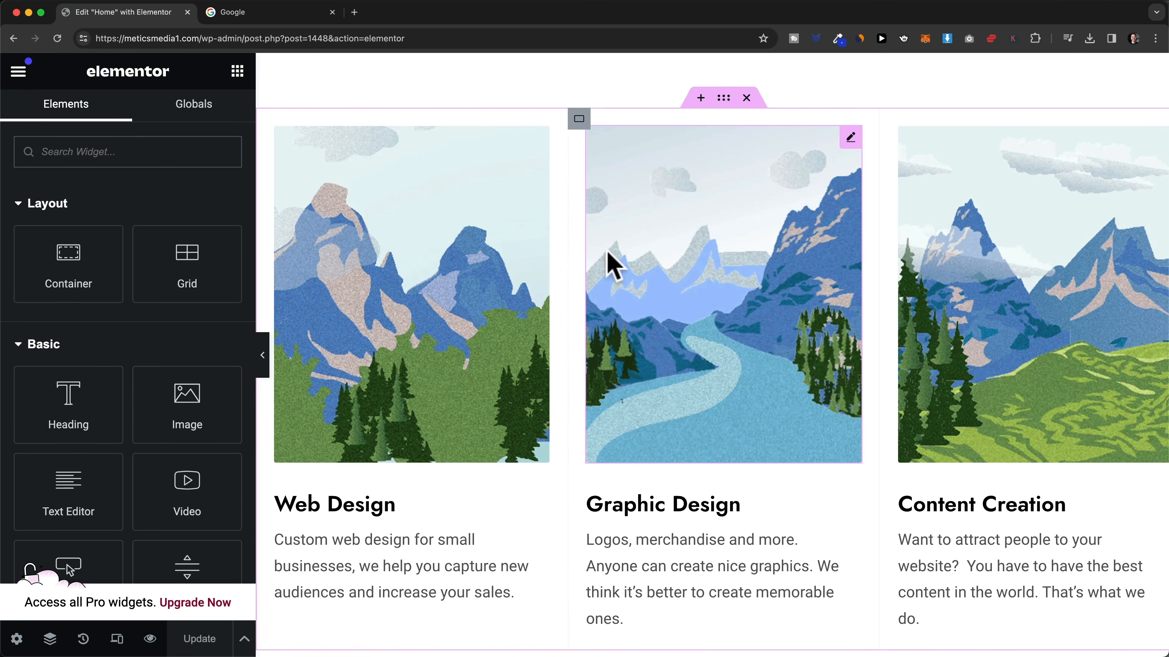
pyautogui.scroll(-10, 649, 341)
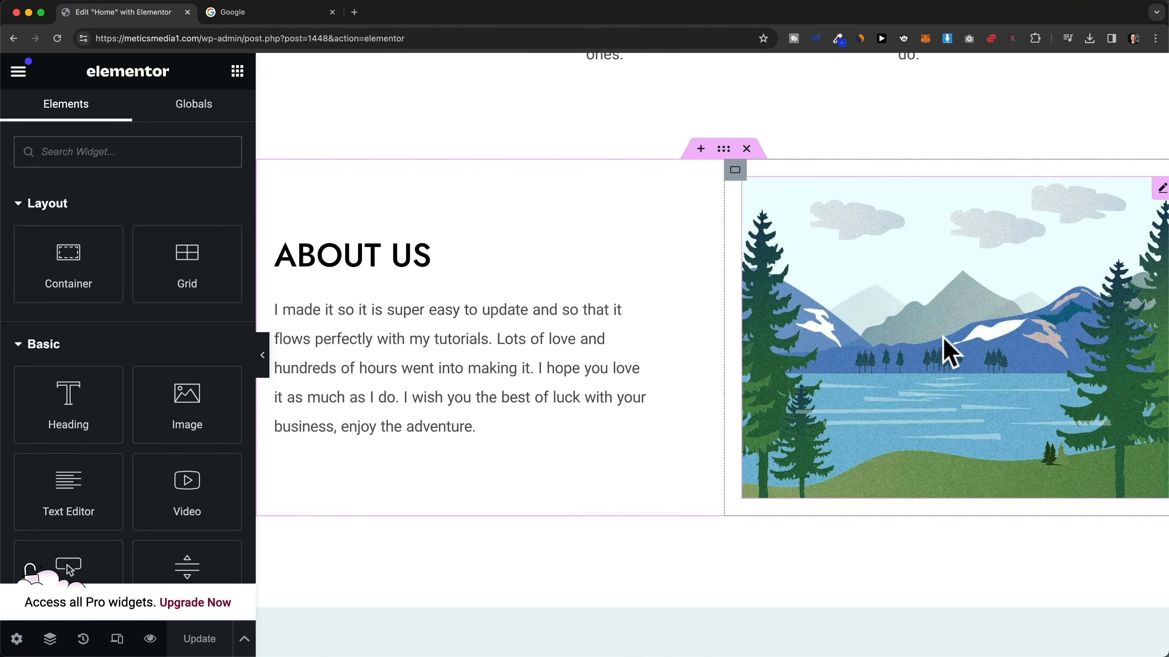
pyautogui.scroll(-9, 934, 313)
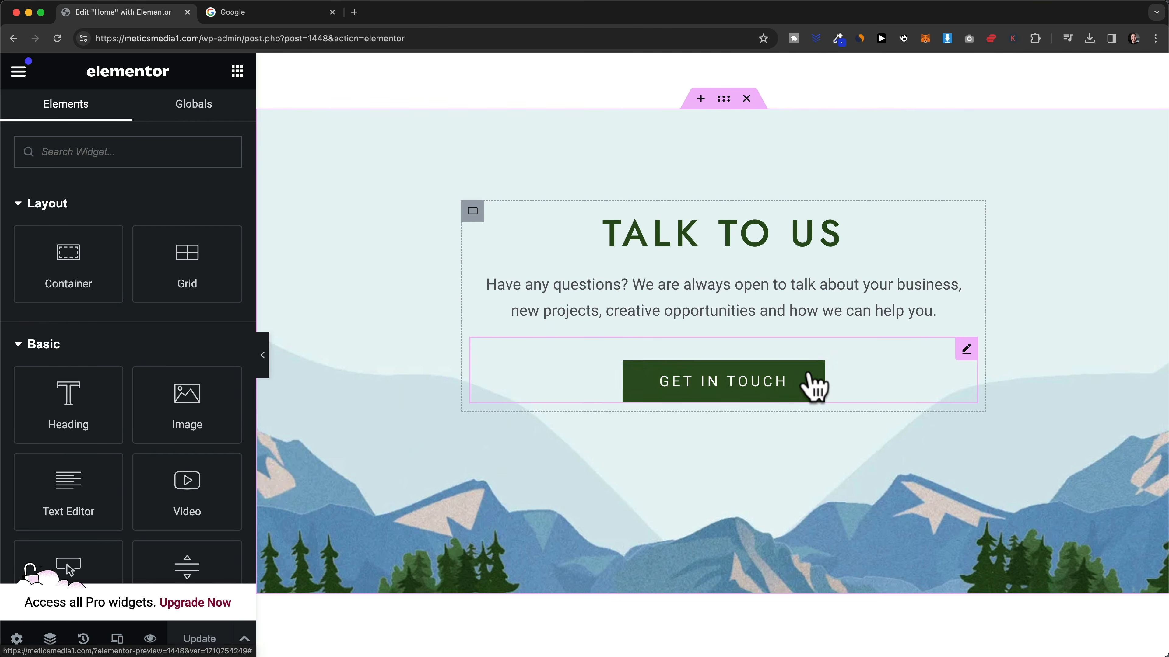
pyautogui.scroll(-1, 897, 449)
pyautogui.scroll(-4, 856, 292)
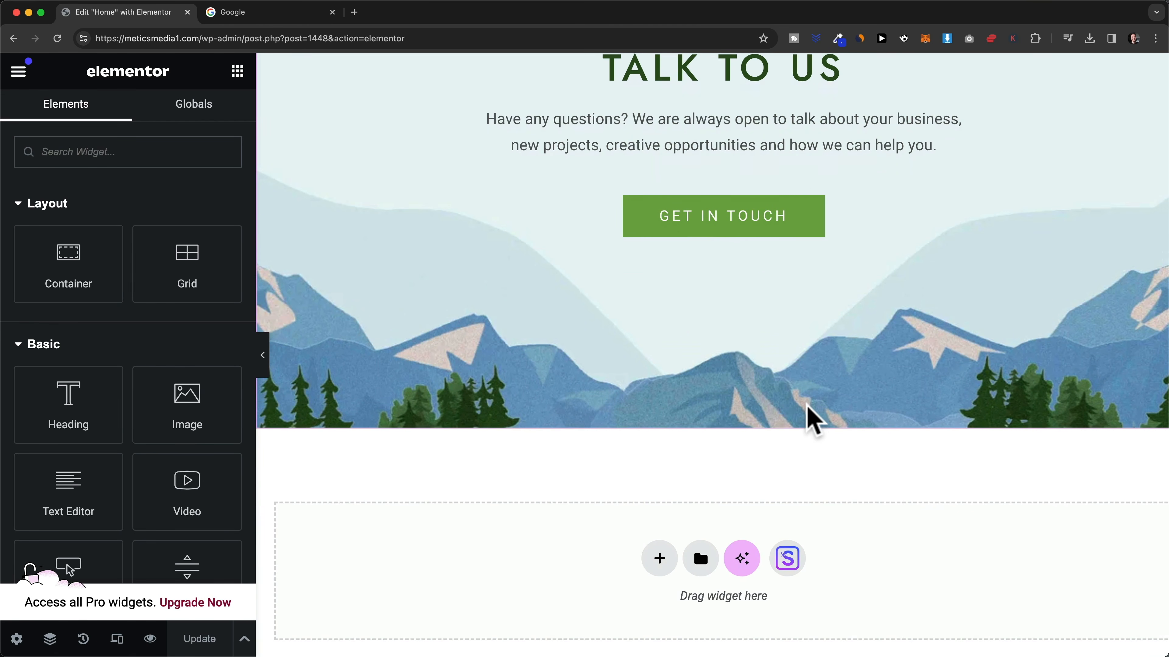
pyautogui.scroll(20, 813, 418)
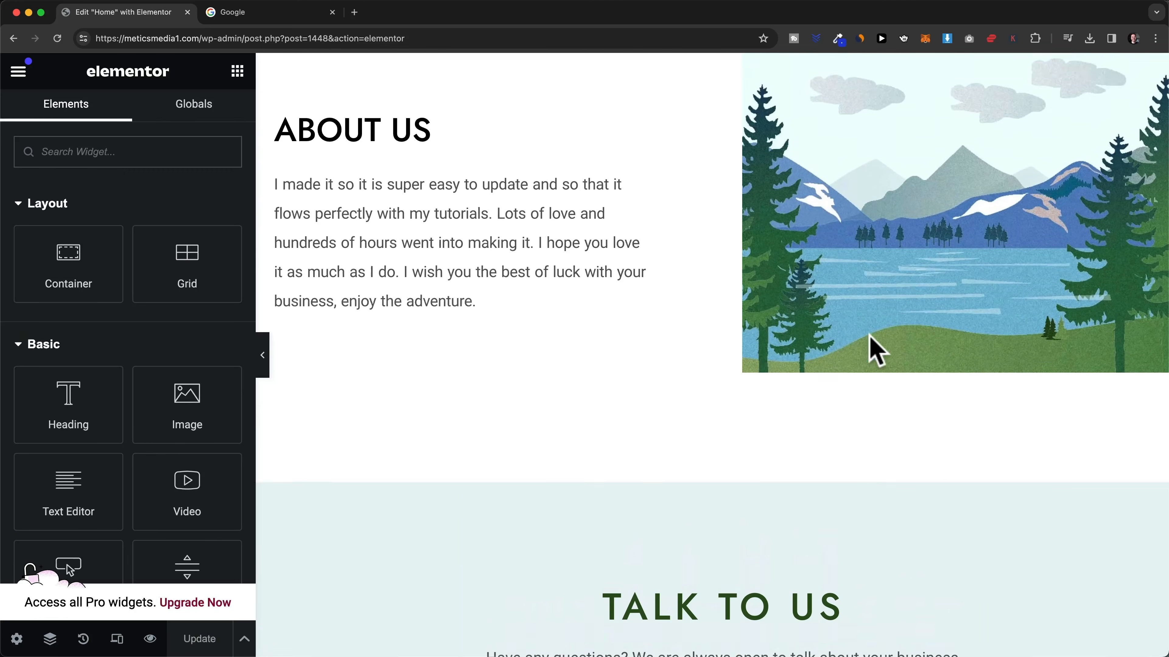
pyautogui.scroll(15, 879, 364)
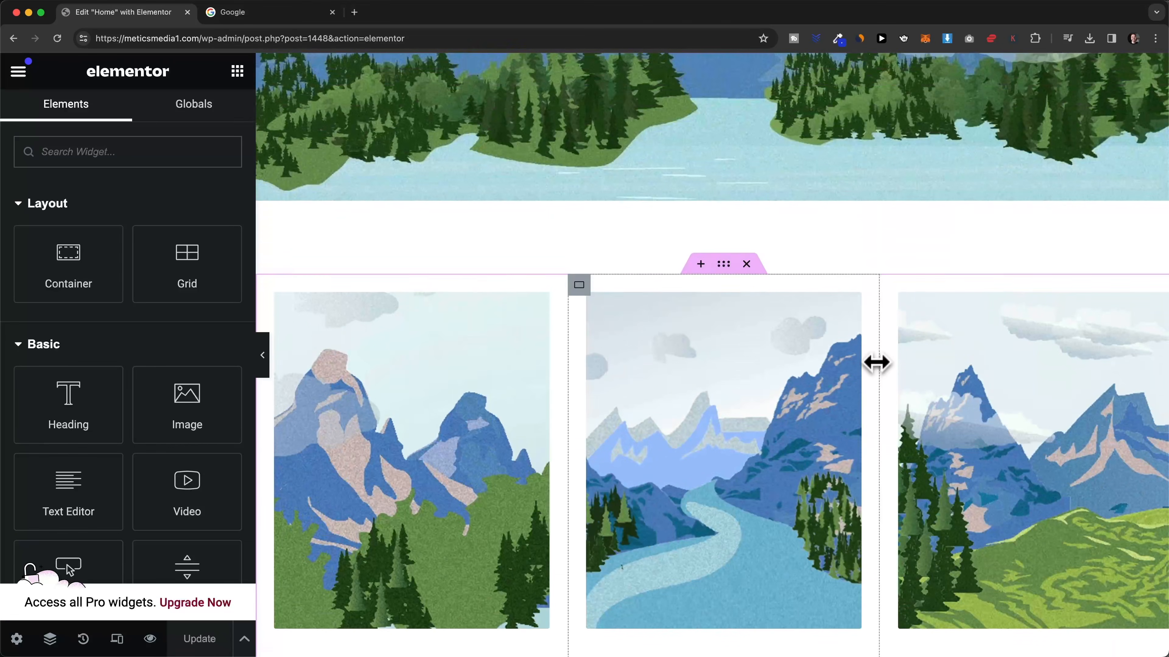
pyautogui.scroll(-4, 869, 355)
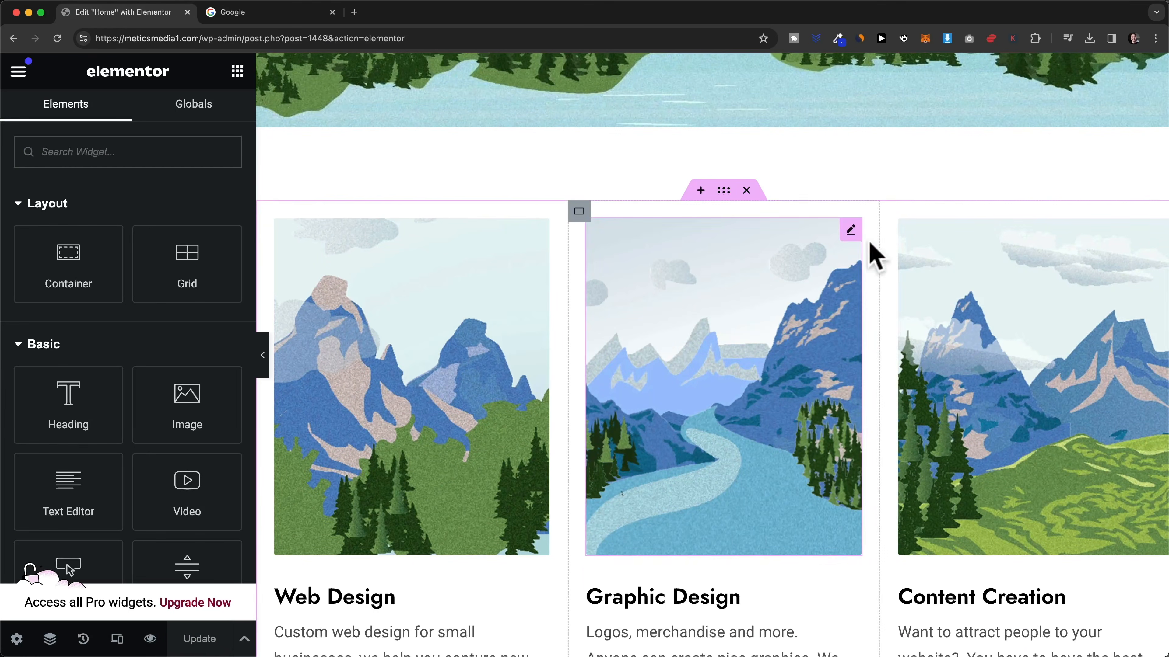
pyautogui.scroll(-15, 736, 405)
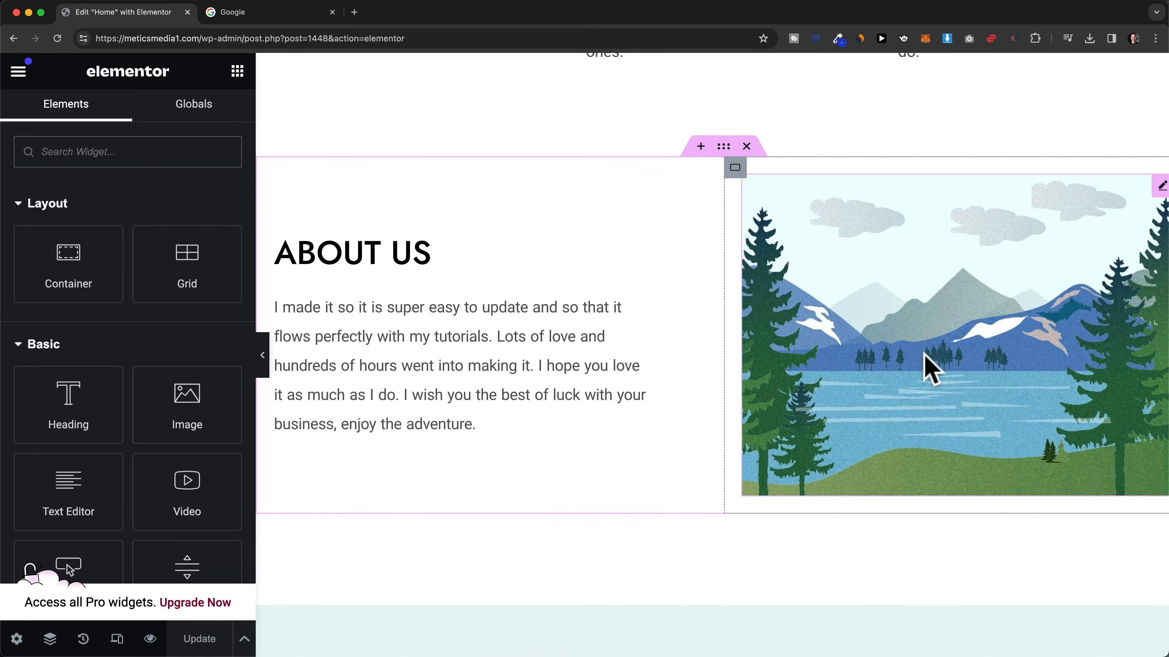
pyautogui.hscroll(2, 939, 336)
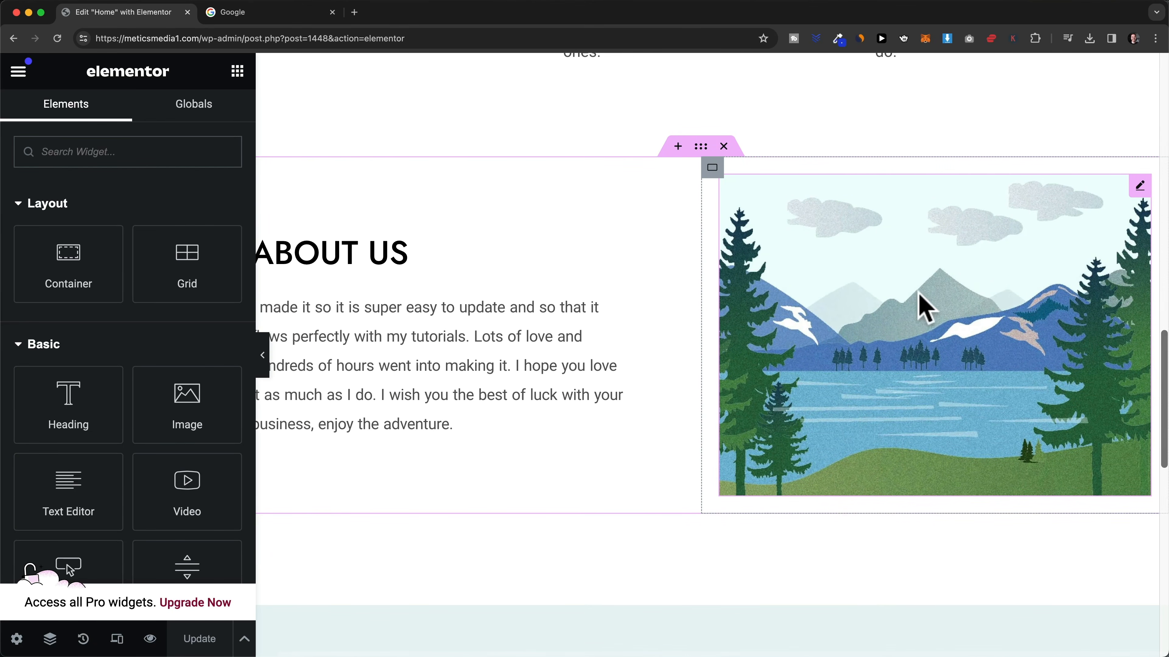
# - Select the About Us lake image and use Choose Image to start replacing it
pyautogui.click(895, 300)
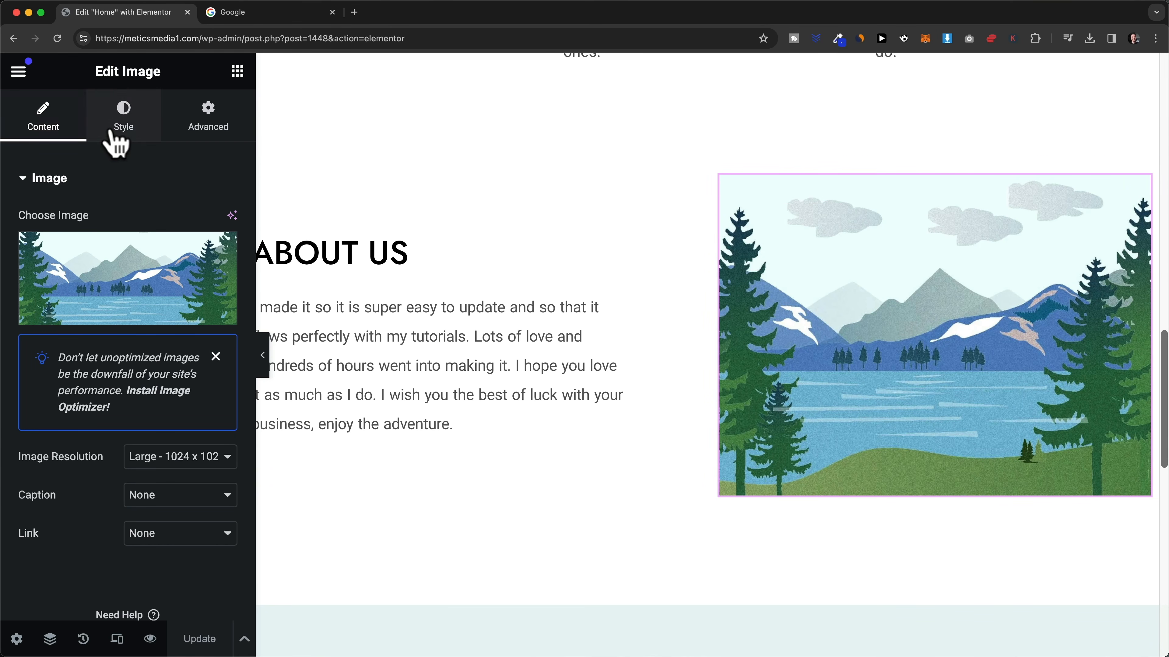
pyautogui.moveTo(156, 253)
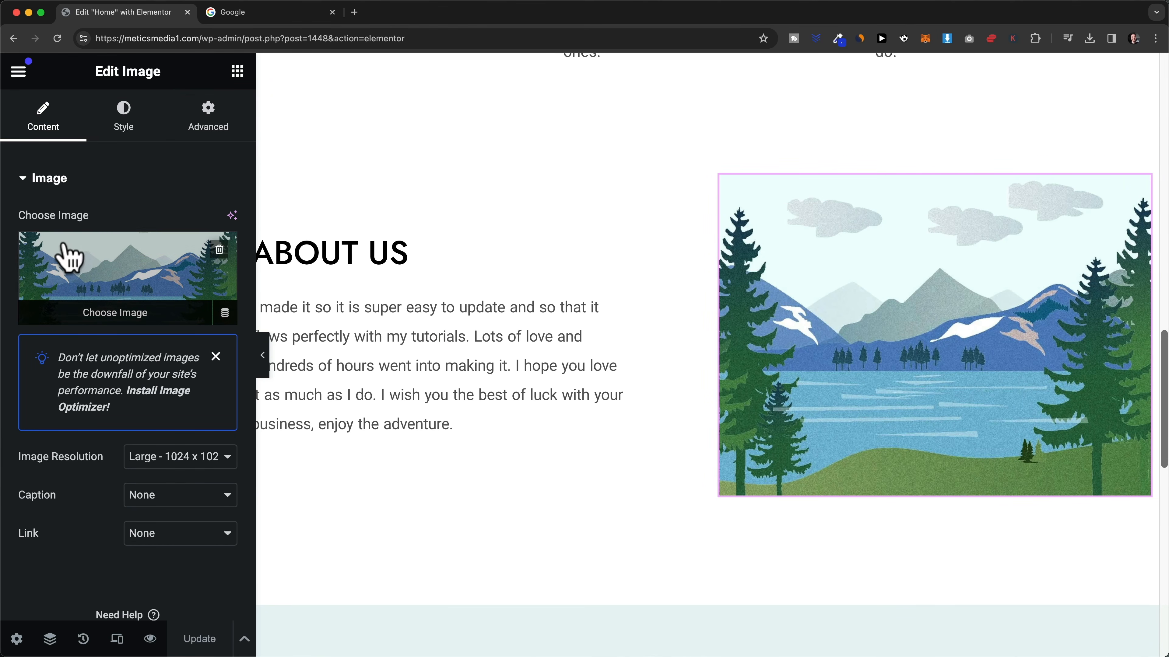
pyautogui.click(120, 313)
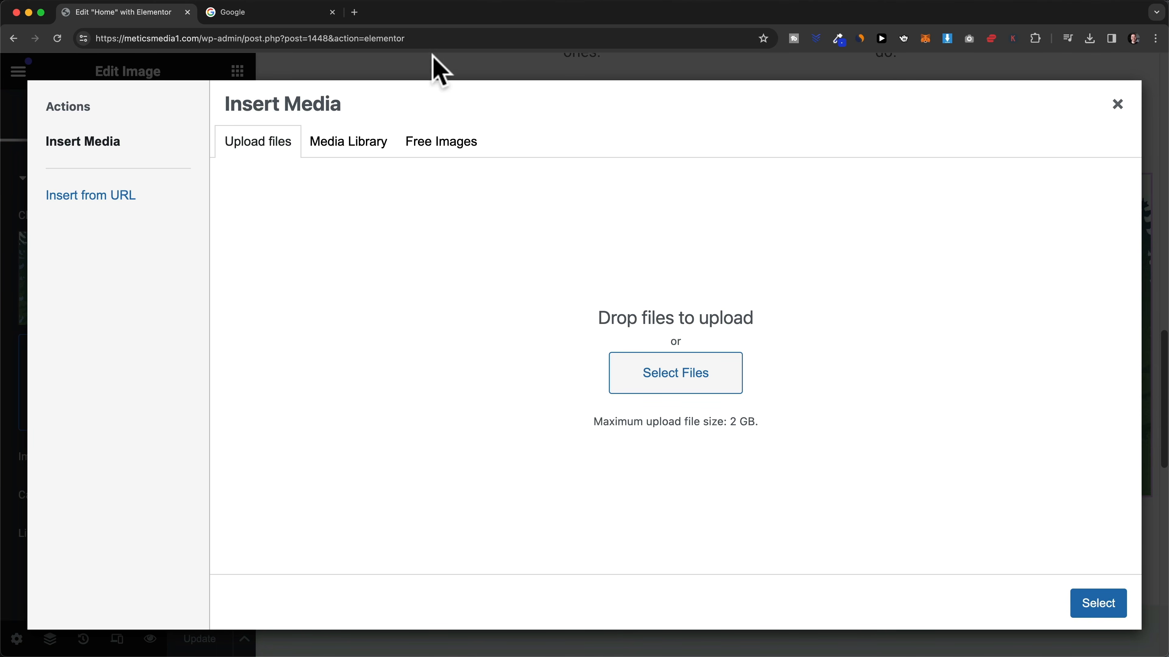
# - Browse the Media Library and search Free Images for 'nature' without choosing a picture
pyautogui.click(347, 147)
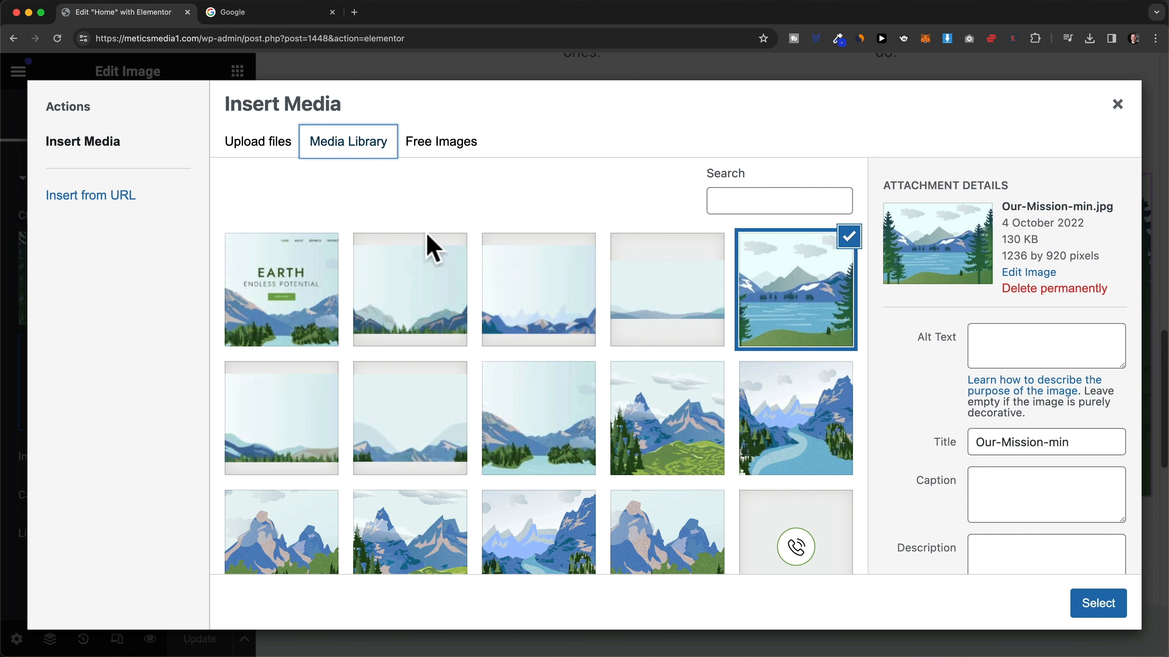
pyautogui.scroll(-5, 530, 423)
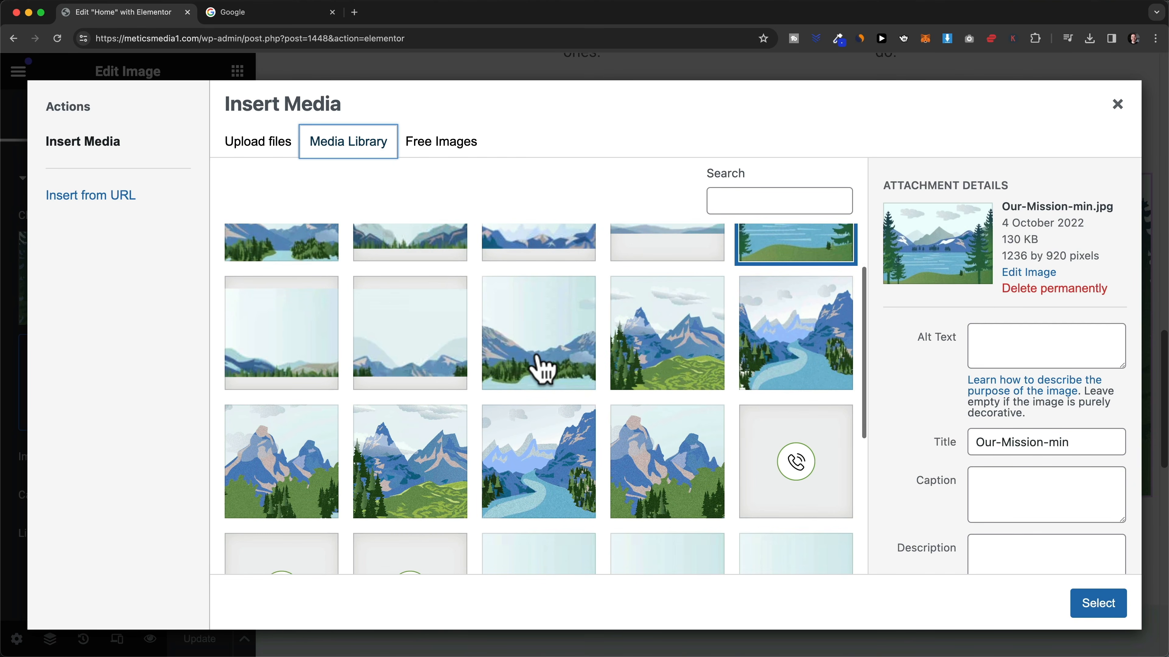
pyautogui.scroll(-3, 539, 367)
pyautogui.scroll(3, 590, 433)
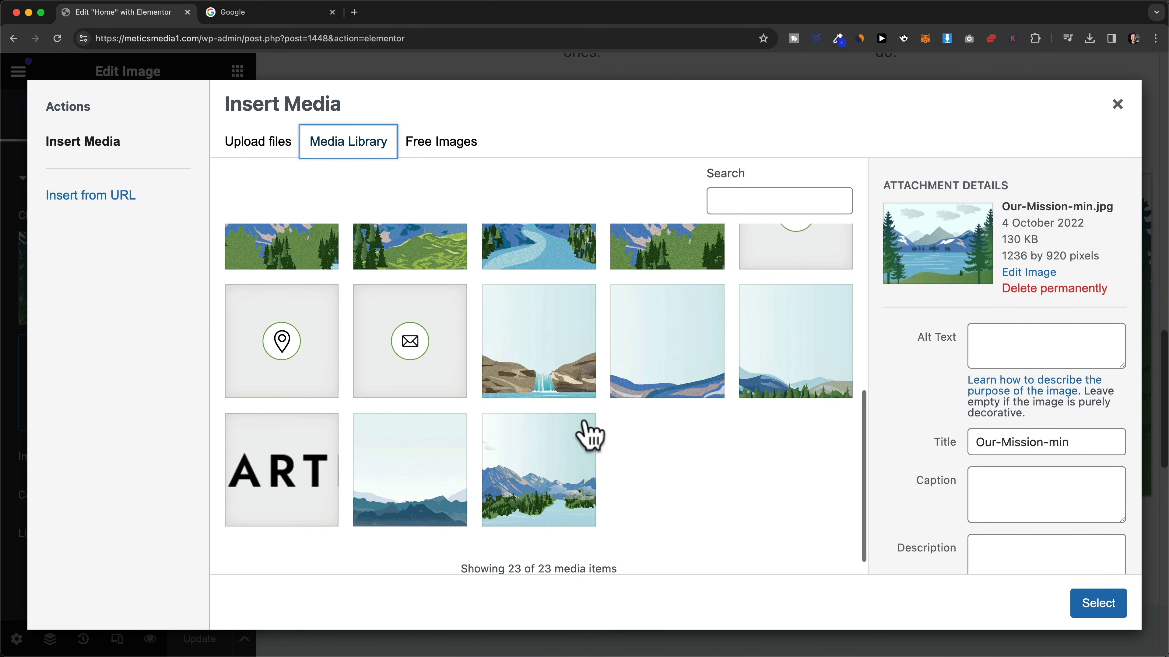
pyautogui.scroll(5, 530, 308)
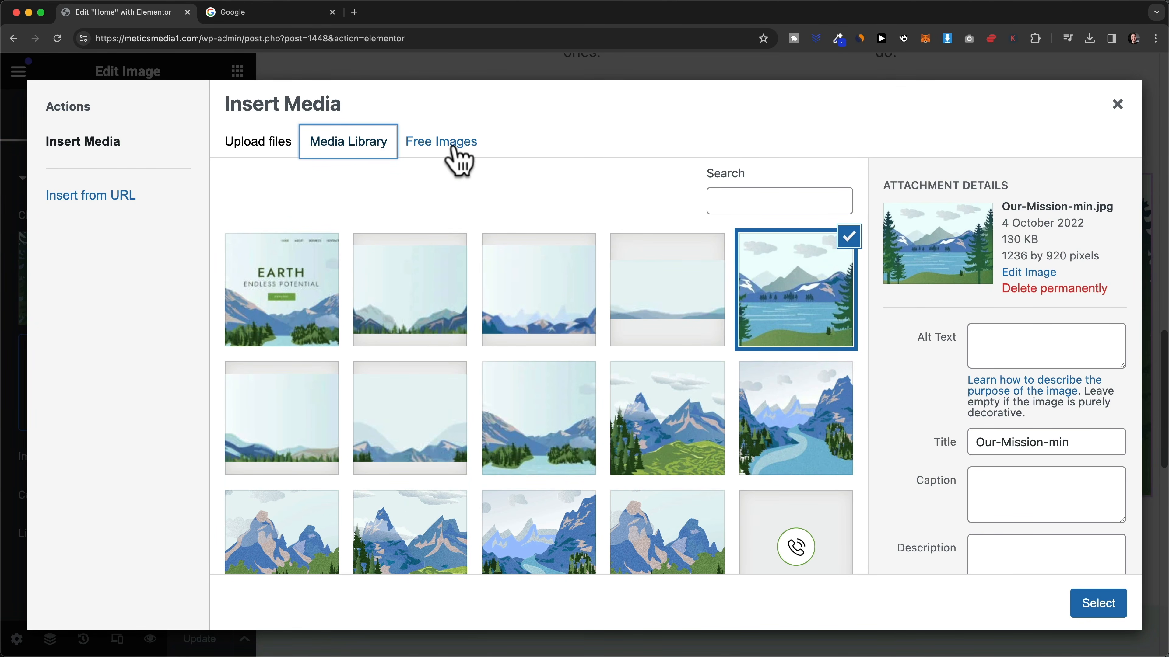
pyautogui.click(444, 156)
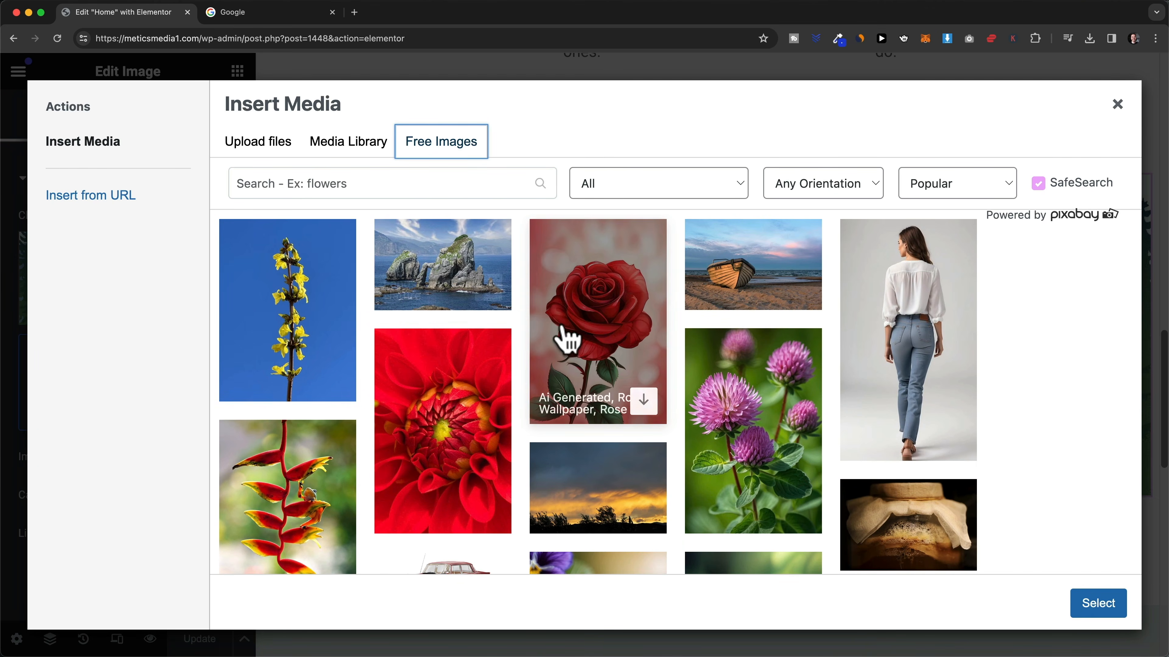
pyautogui.click(396, 187)
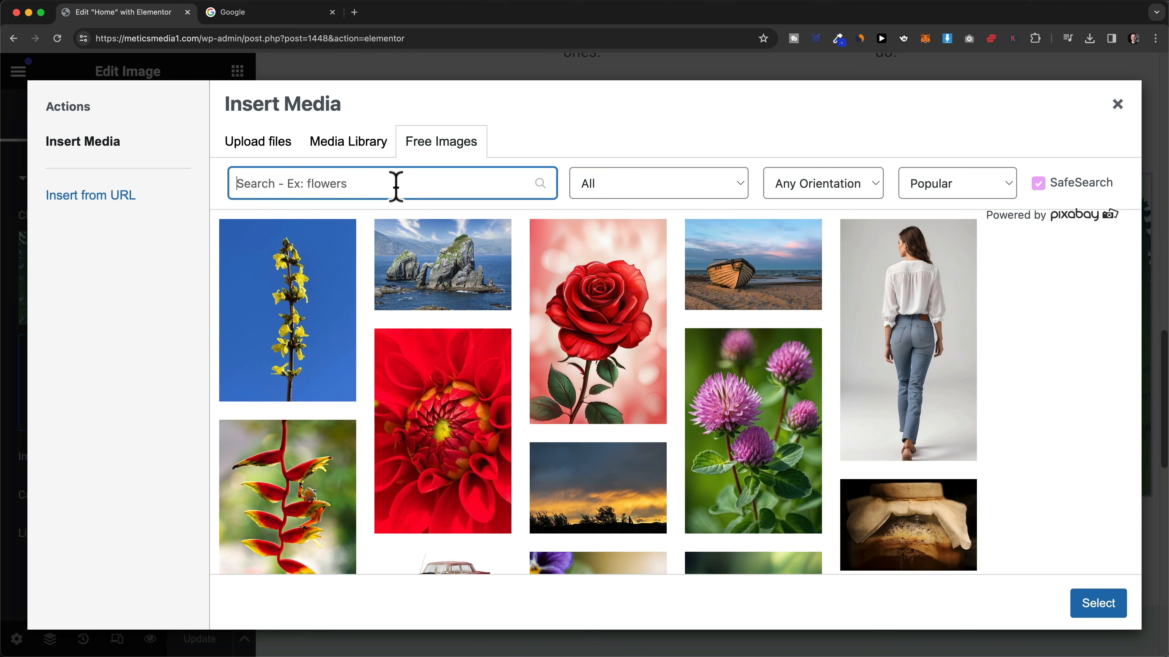
pyautogui.write('nature')
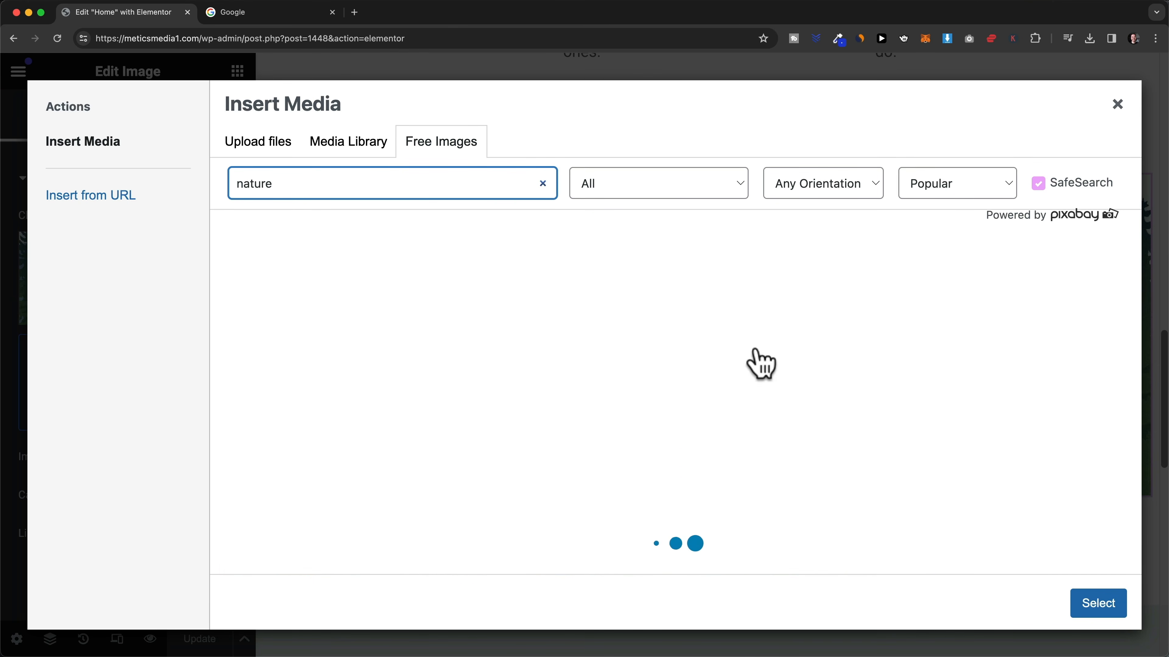
pyautogui.scroll(-3, 634, 357)
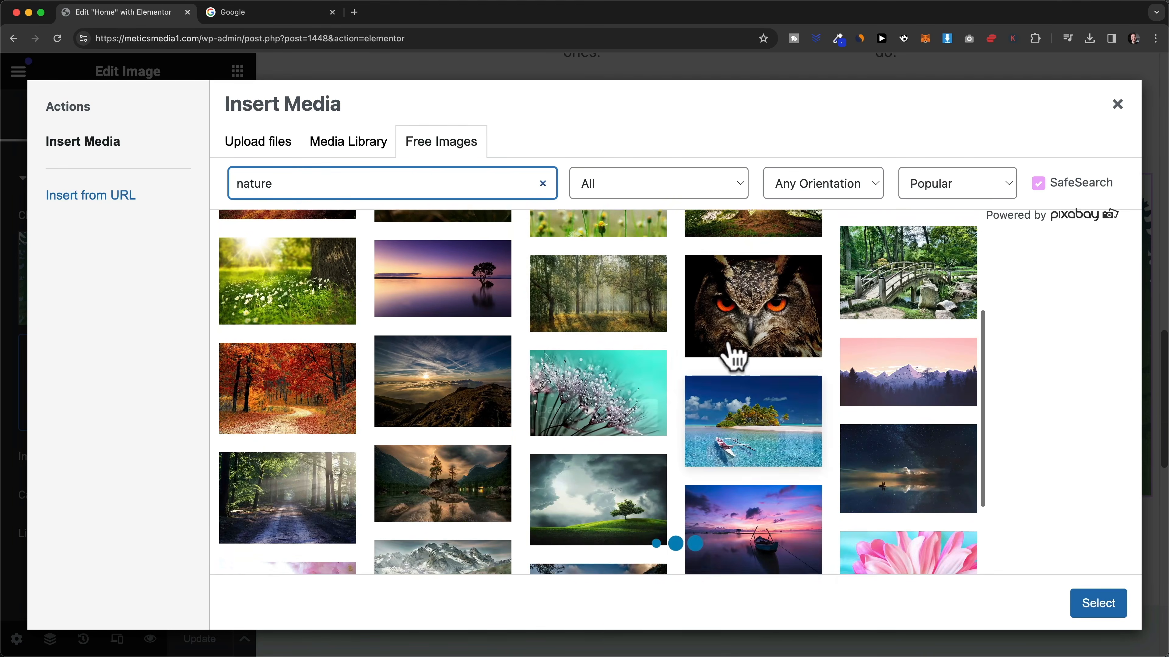
pyautogui.scroll(2, 637, 363)
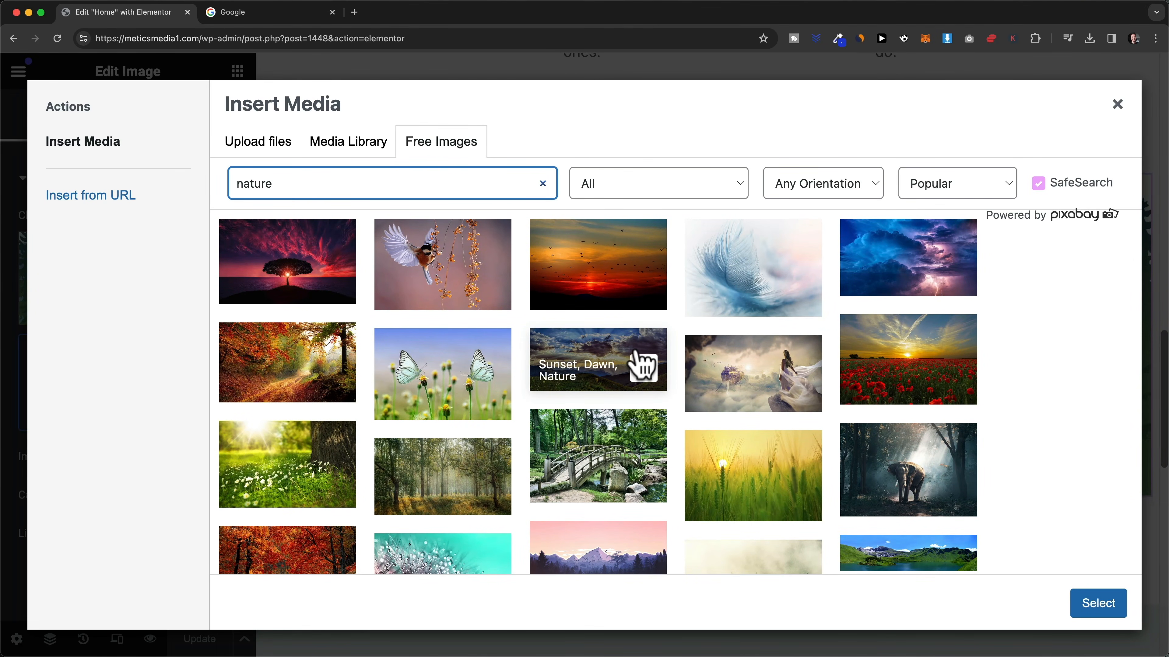
pyautogui.click(285, 17)
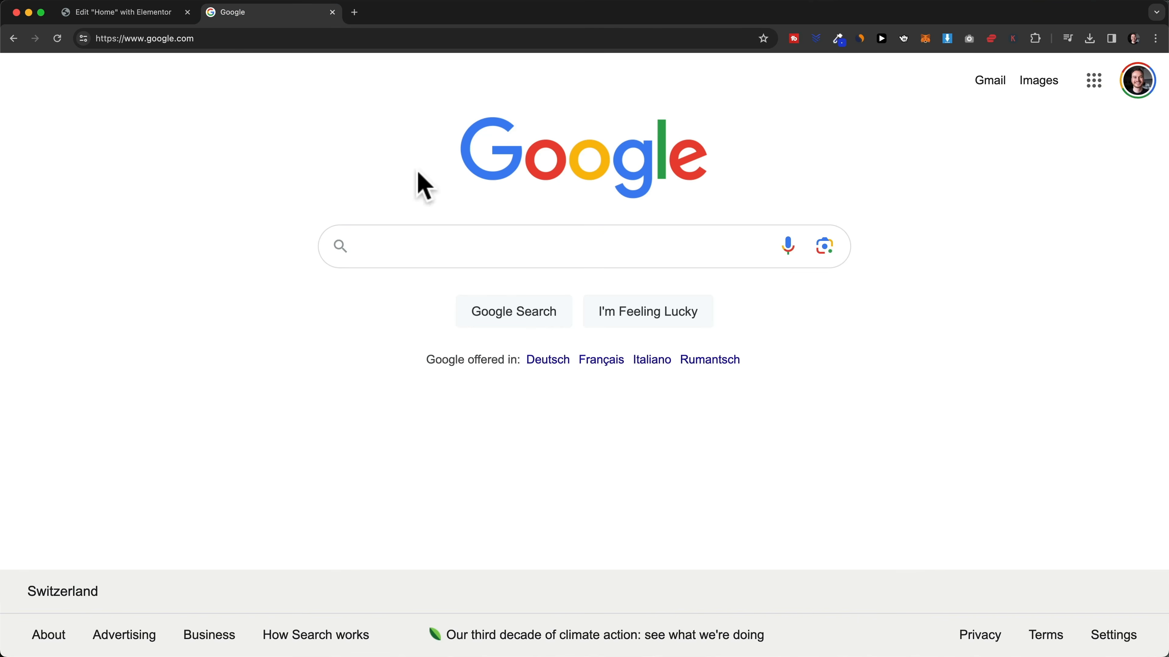
# - Search Google for 'copyright free images' and review sources like Pixabay, Unsplash, Pexels and Freepik
pyautogui.click(418, 241)
pyautogui.write('copyright free images')
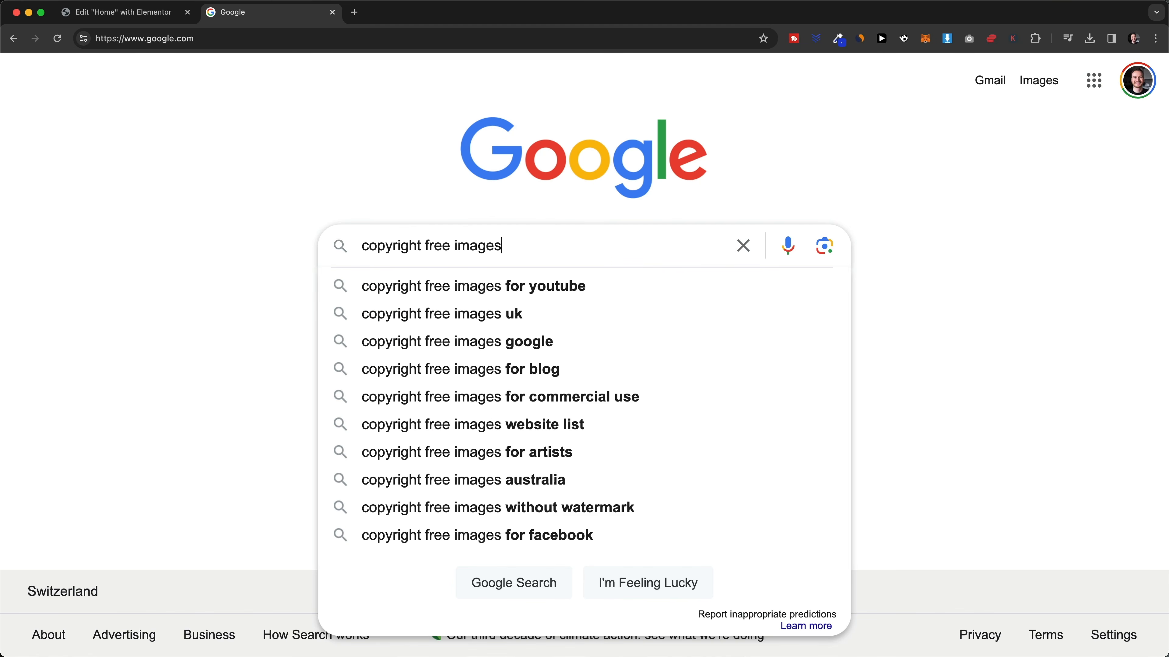
pyautogui.press('Return')
pyautogui.scroll(-3, 410, 253)
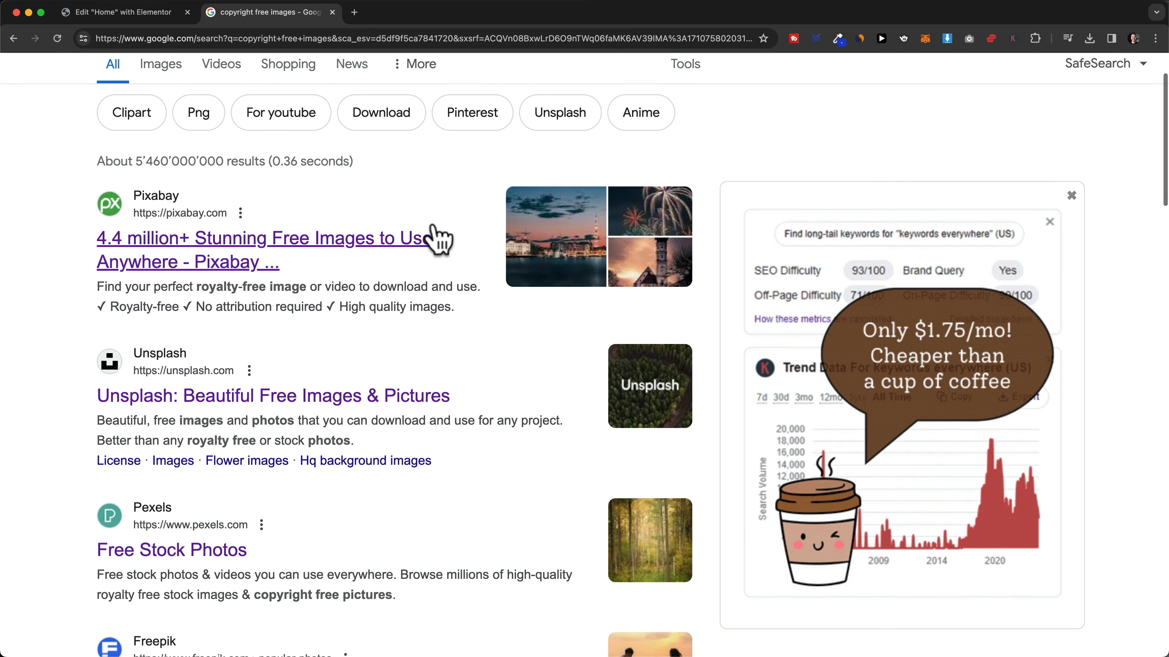
pyautogui.scroll(-3, 416, 295)
pyautogui.scroll(-3, 416, 294)
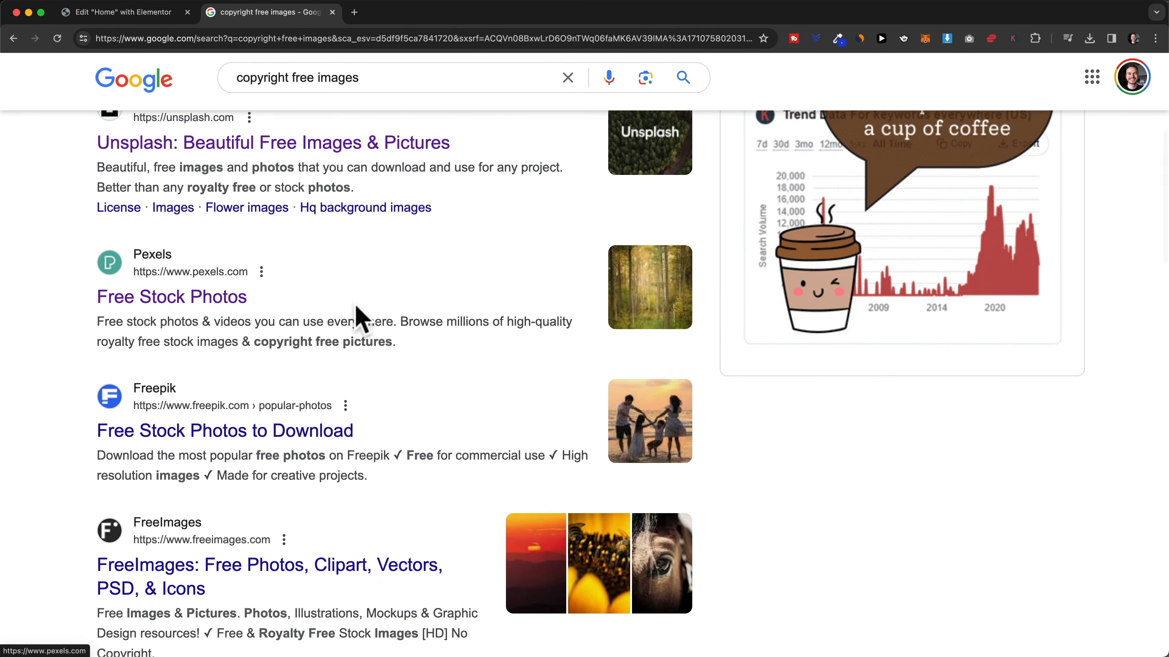
pyautogui.scroll(-2, 322, 341)
pyautogui.scroll(5, 516, 396)
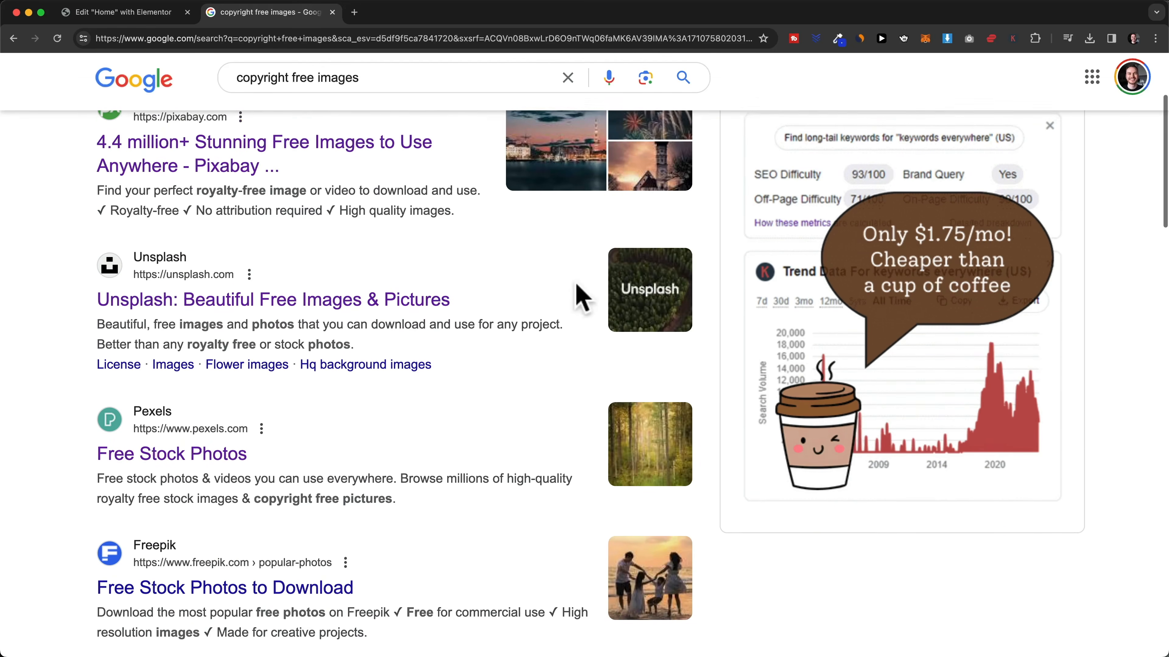
pyautogui.scroll(2, 409, 266)
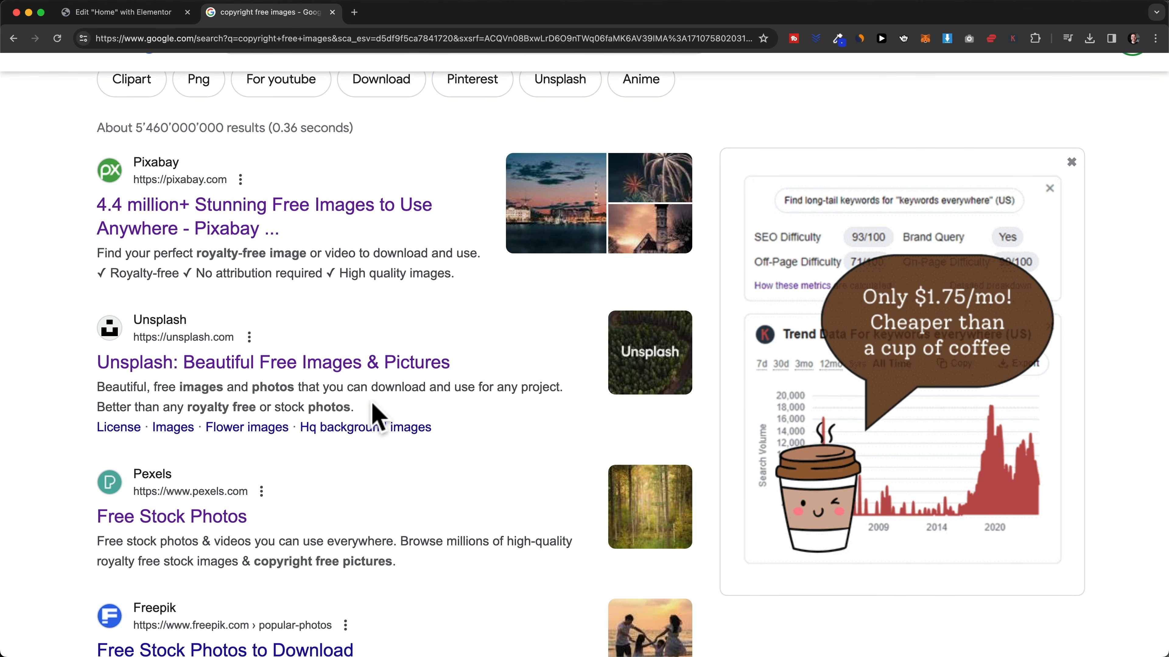
pyautogui.click(147, 12)
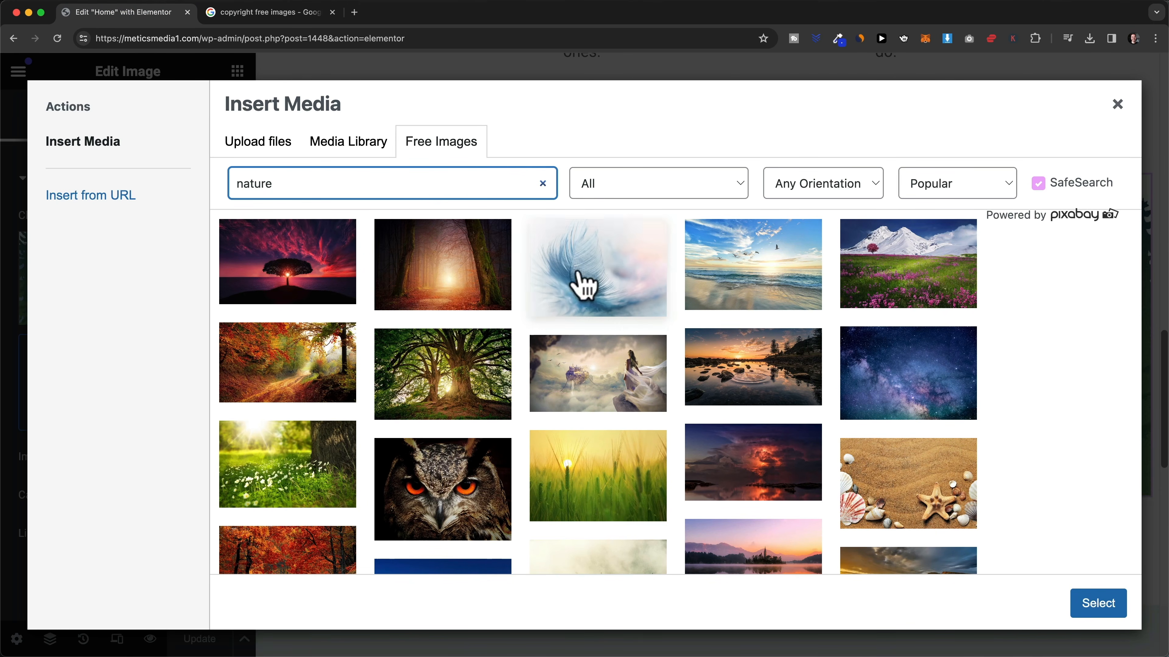
# - Upload pexels-felix-mittermeier-1792626.jpg and insert the tree-roots photo in place of the lake image
pyautogui.click(267, 152)
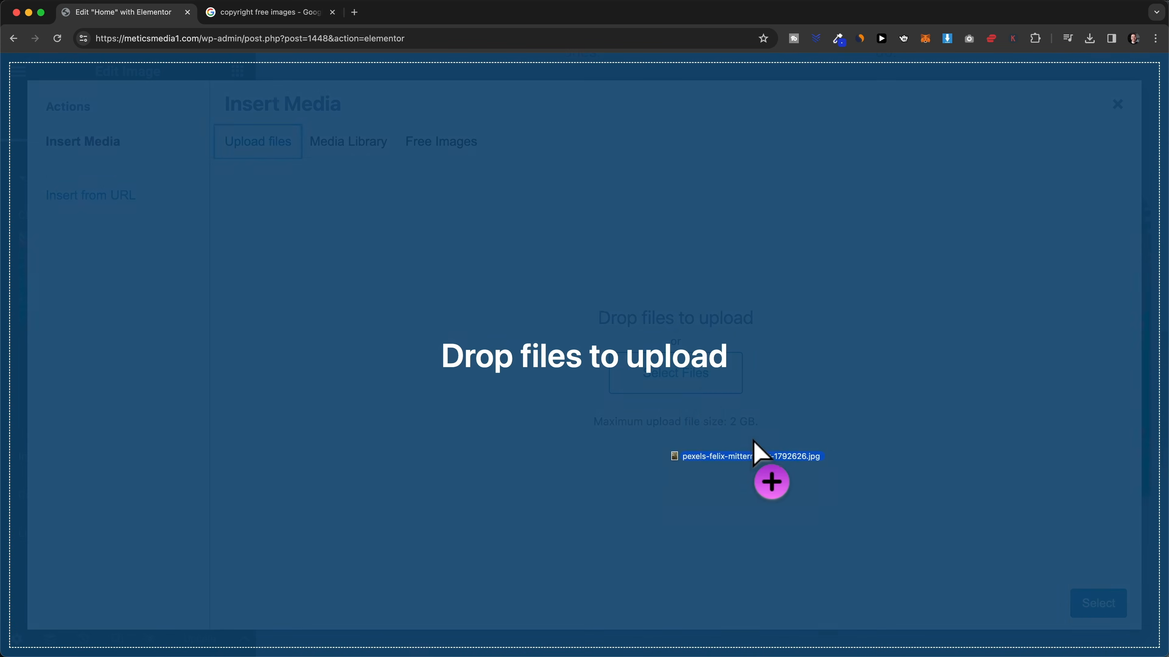
pyautogui.moveTo(757, 452); pyautogui.dragTo(683, 374)
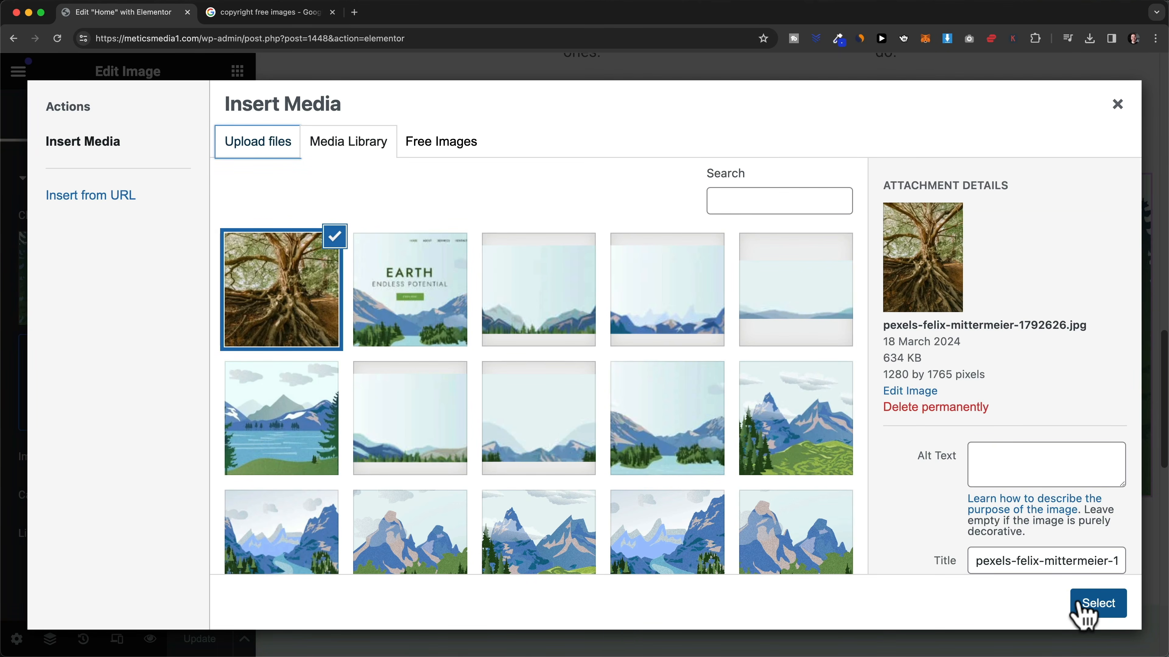
pyautogui.click(1095, 603)
pyautogui.scroll(-2, 997, 477)
# - Set the tree photo's Style width to 66%, leaving its opacity at 1
pyautogui.scroll(-3, 996, 474)
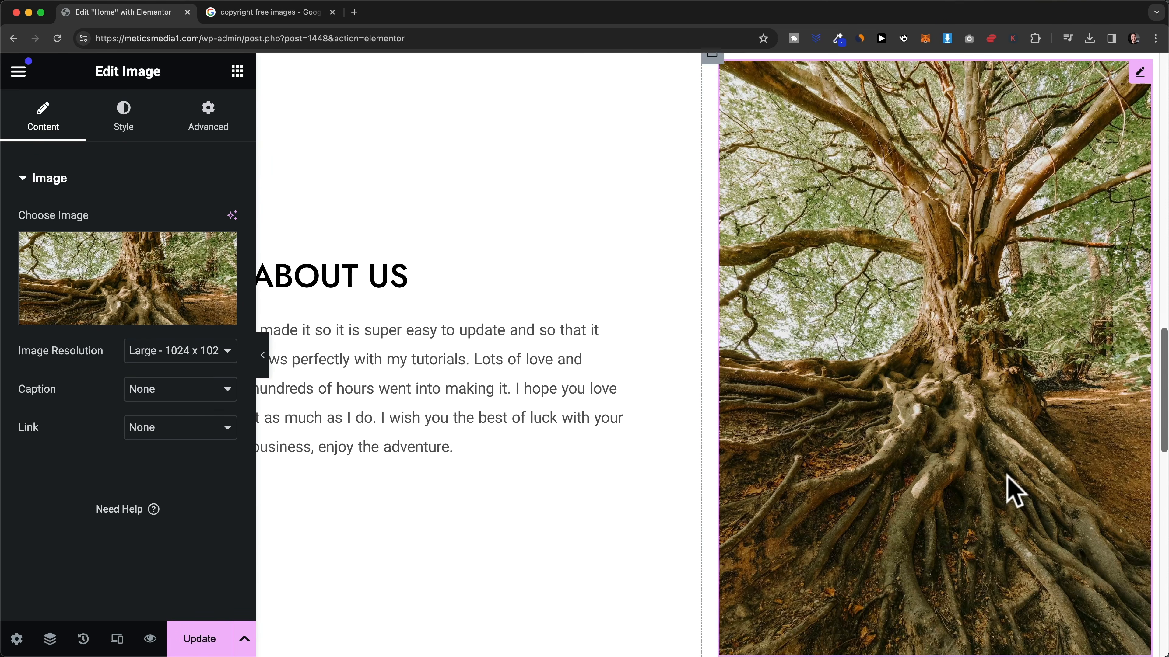
pyautogui.scroll(1, 999, 253)
pyautogui.scroll(1, 989, 313)
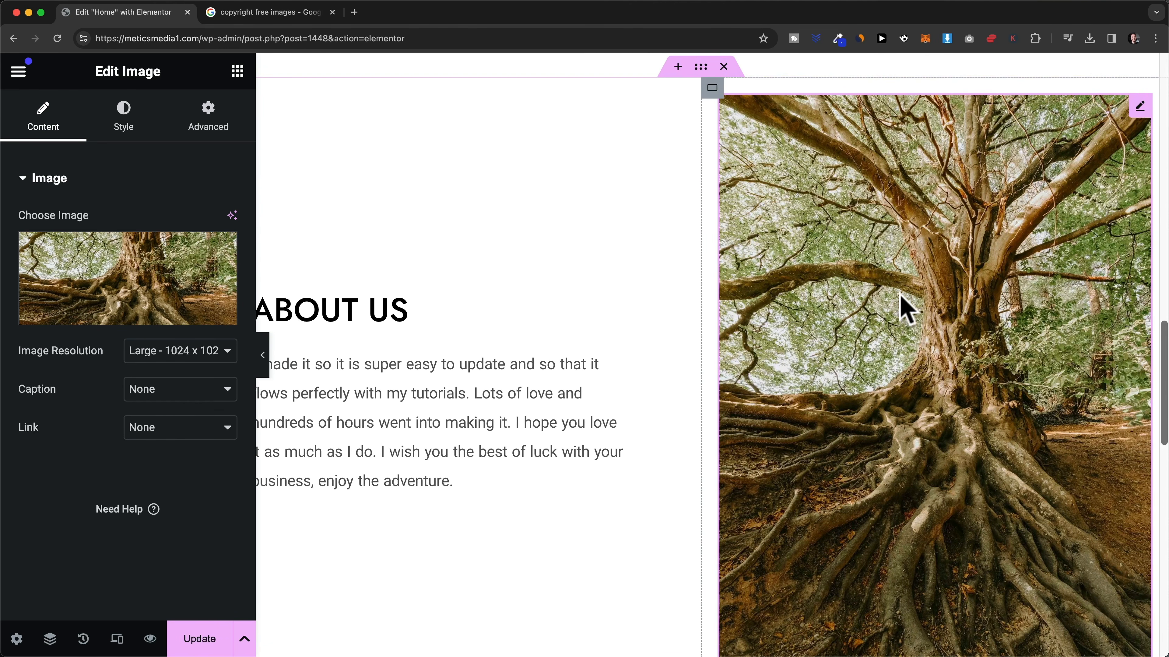
pyautogui.scroll(-1, 663, 291)
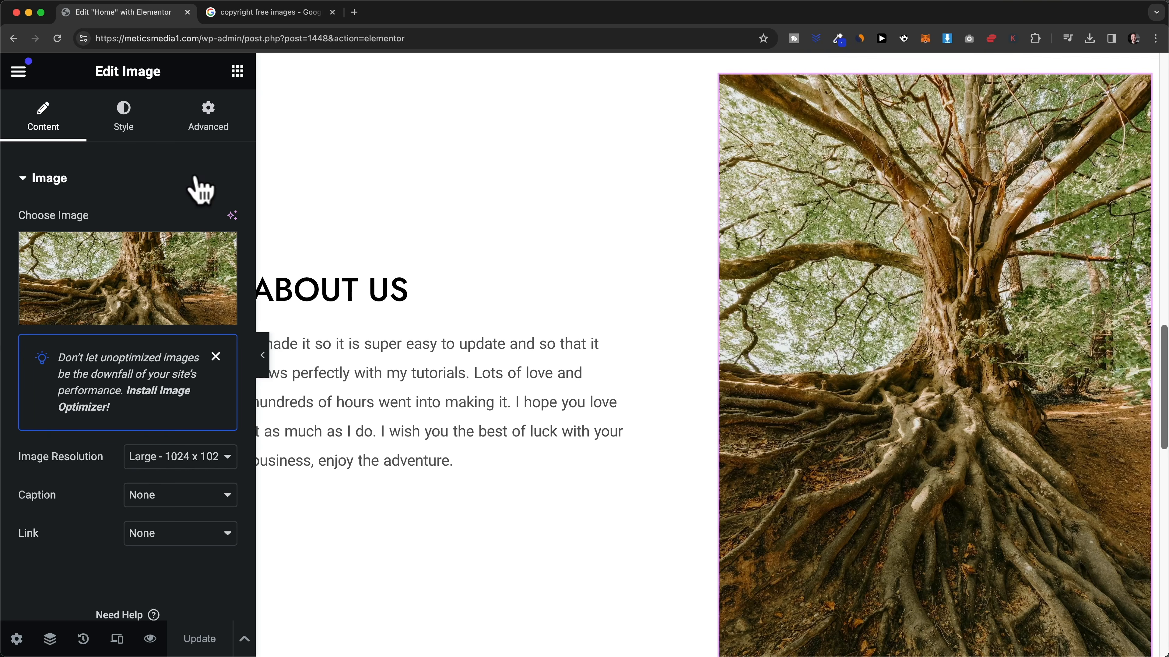
pyautogui.click(138, 138)
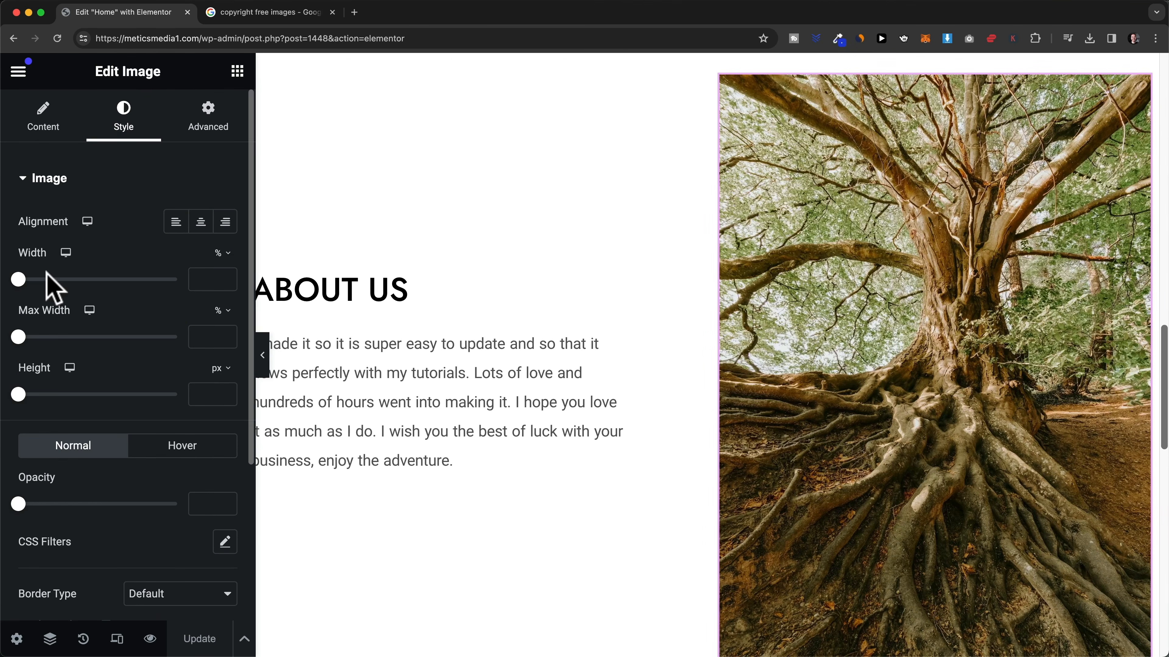
pyautogui.moveTo(19, 280); pyautogui.dragTo(123, 282)
pyautogui.scroll(-1, 51, 393)
pyautogui.scroll(-1, 55, 405)
pyautogui.scroll(-4, 52, 387)
pyautogui.moveTo(18, 367); pyautogui.dragTo(177, 368)
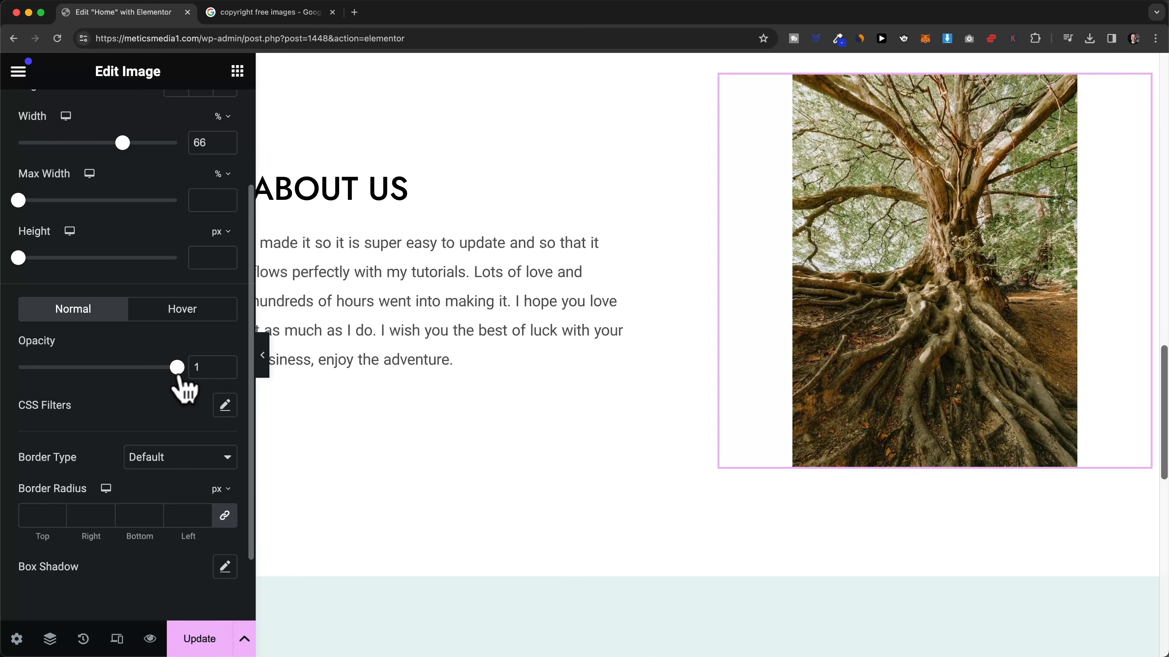
pyautogui.scroll(-3, 127, 377)
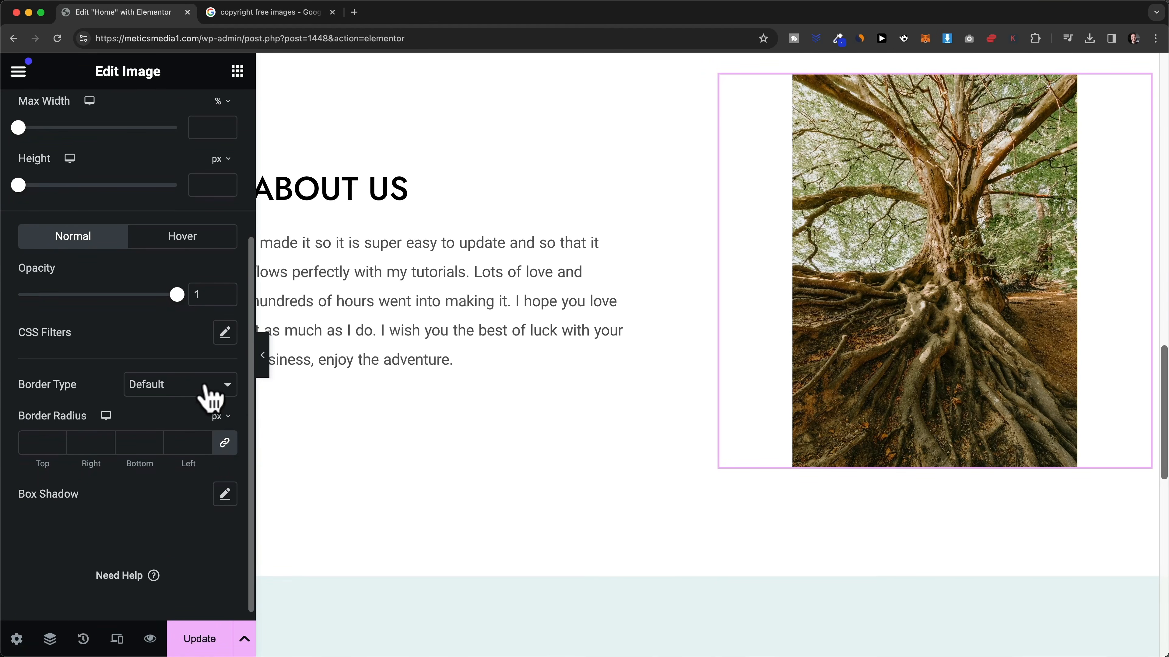
pyautogui.scroll(2, 772, 352)
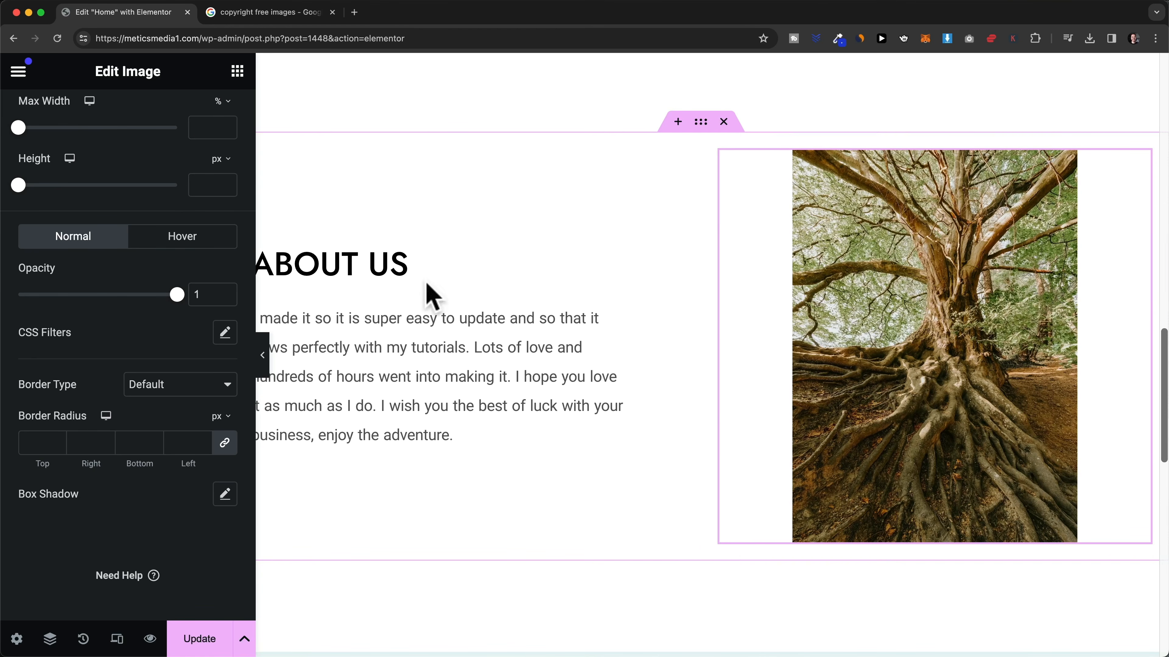
# - Give the tree photo a linked 20 px border radius on all four corners
pyautogui.press('BackSpace')
pyautogui.write('16')
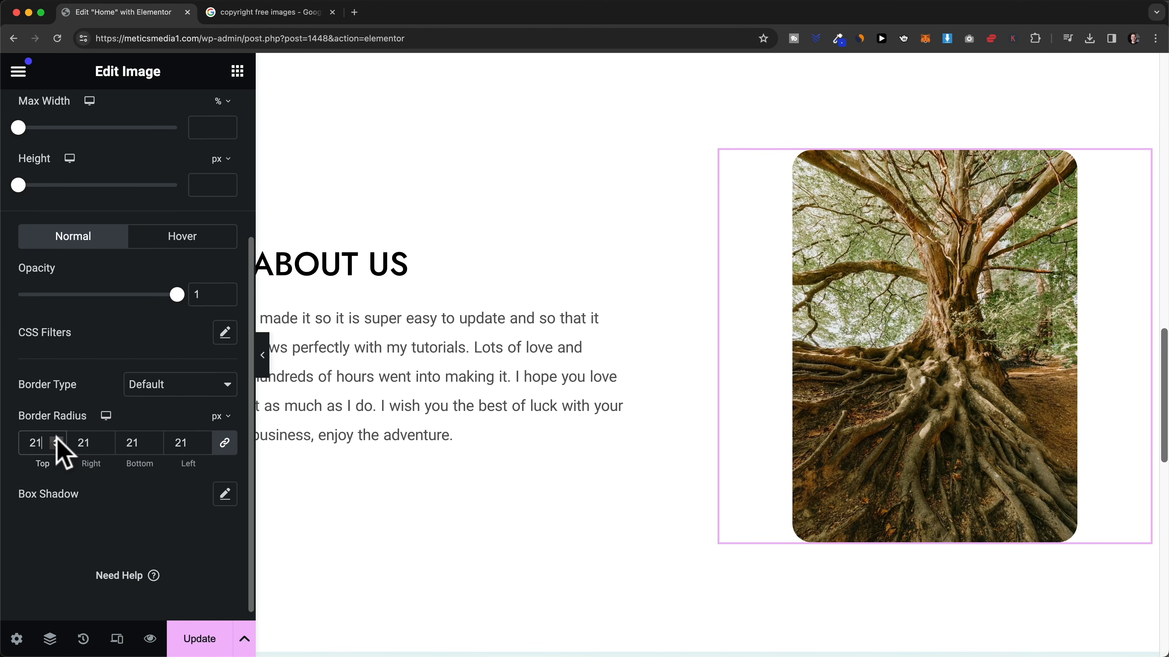
pyautogui.click(57, 446)
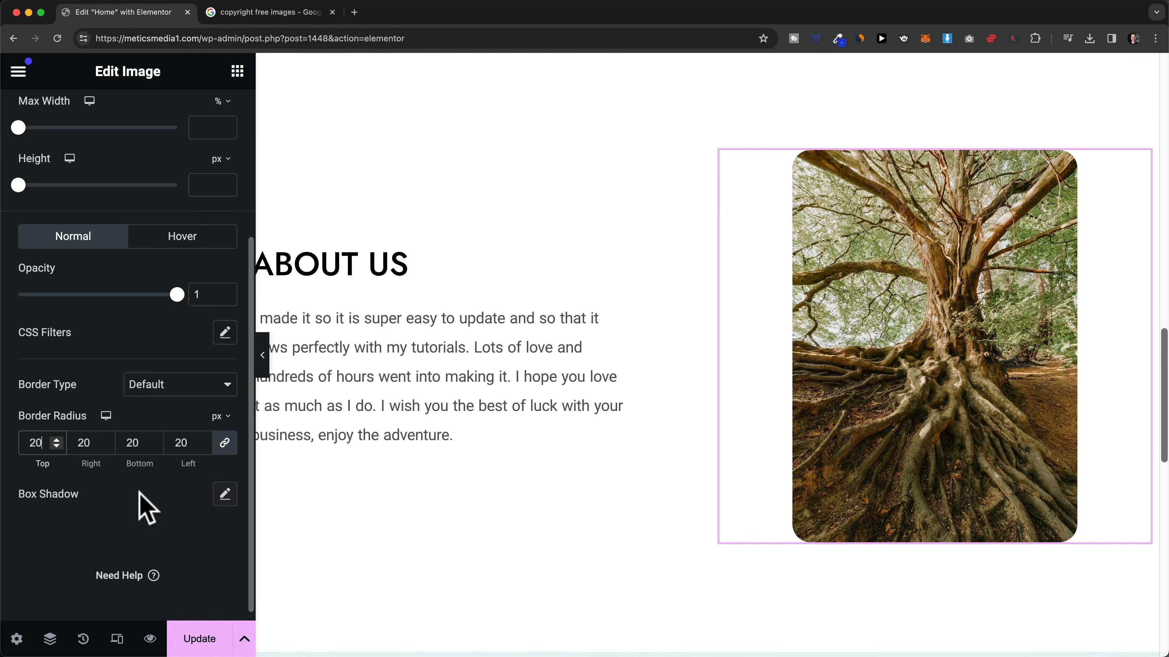
pyautogui.click(216, 501)
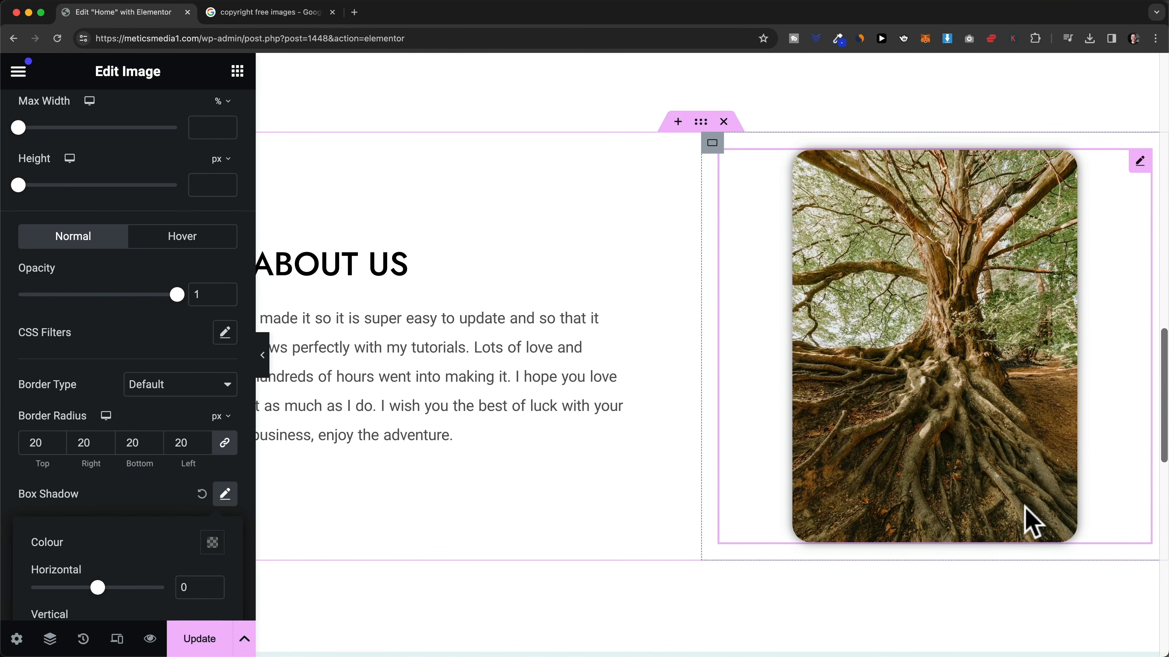
pyautogui.scroll(-3, 148, 535)
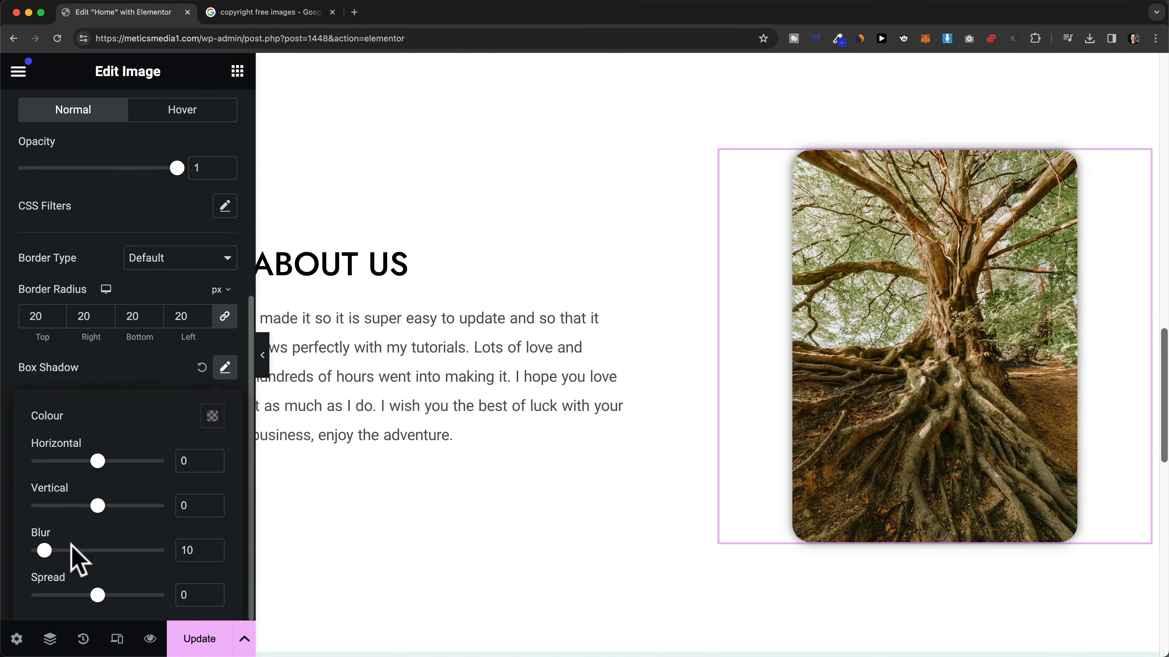
pyautogui.moveTo(45, 551)
pyautogui.mouseDown()
pyautogui.moveTo(94, 550)
pyautogui.moveTo(60, 550)
pyautogui.mouseUp()
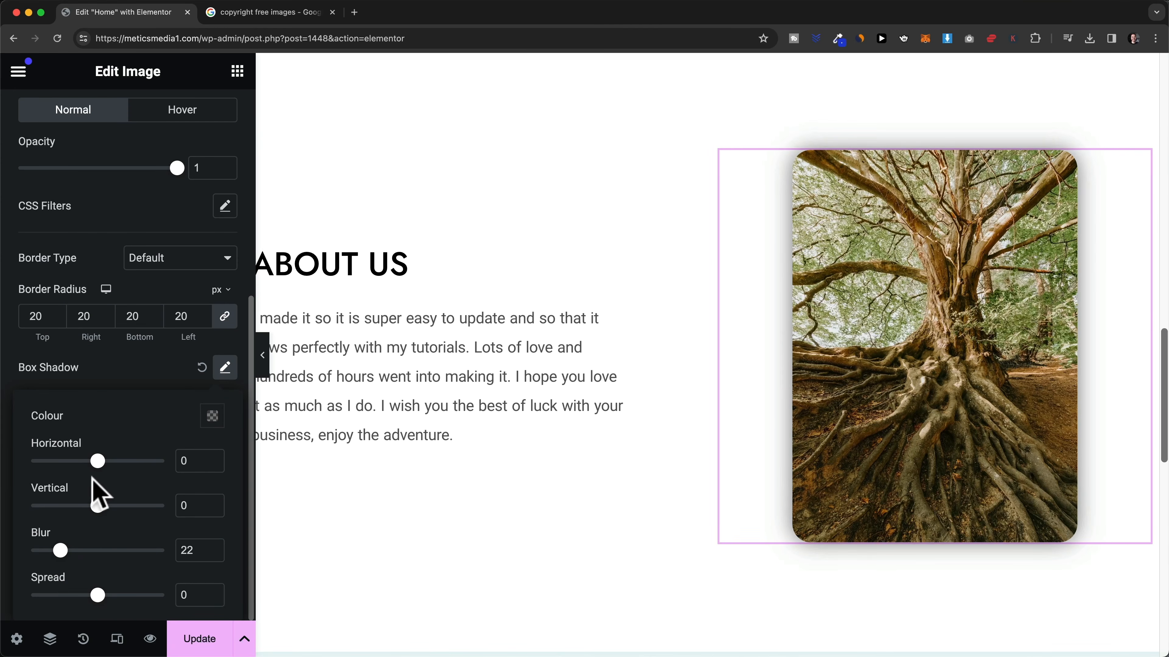
pyautogui.moveTo(98, 461)
pyautogui.mouseDown()
pyautogui.moveTo(44, 460)
pyautogui.moveTo(102, 461)
pyautogui.mouseUp()
pyautogui.moveTo(98, 505); pyautogui.dragTo(113, 506)
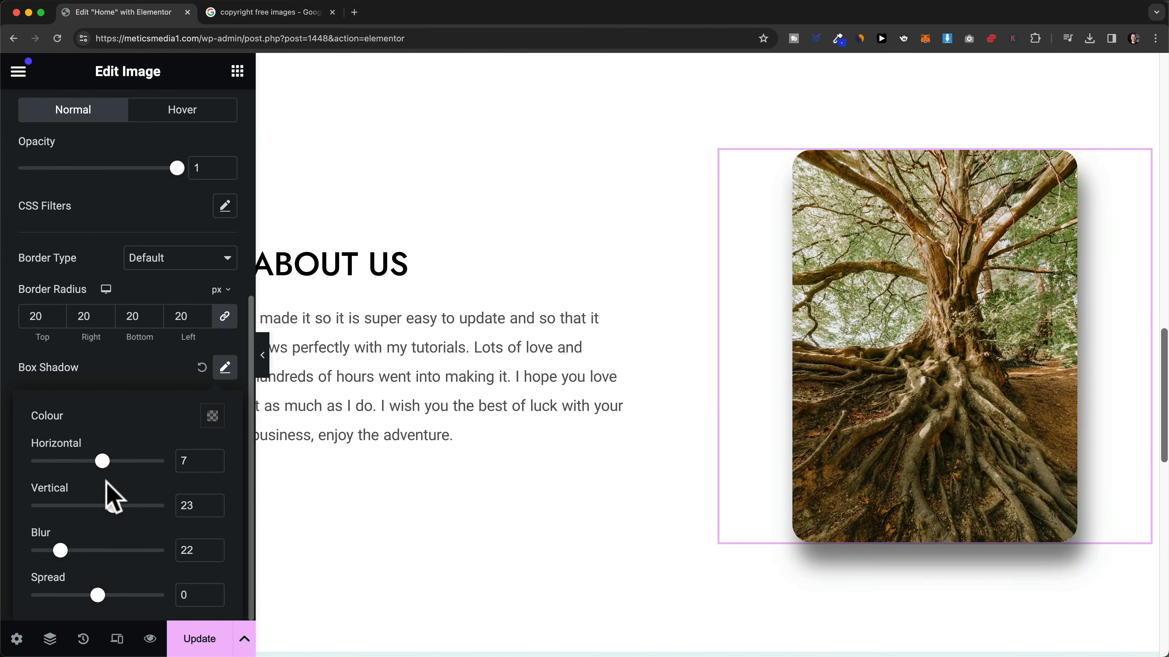
pyautogui.moveTo(102, 460); pyautogui.dragTo(112, 461)
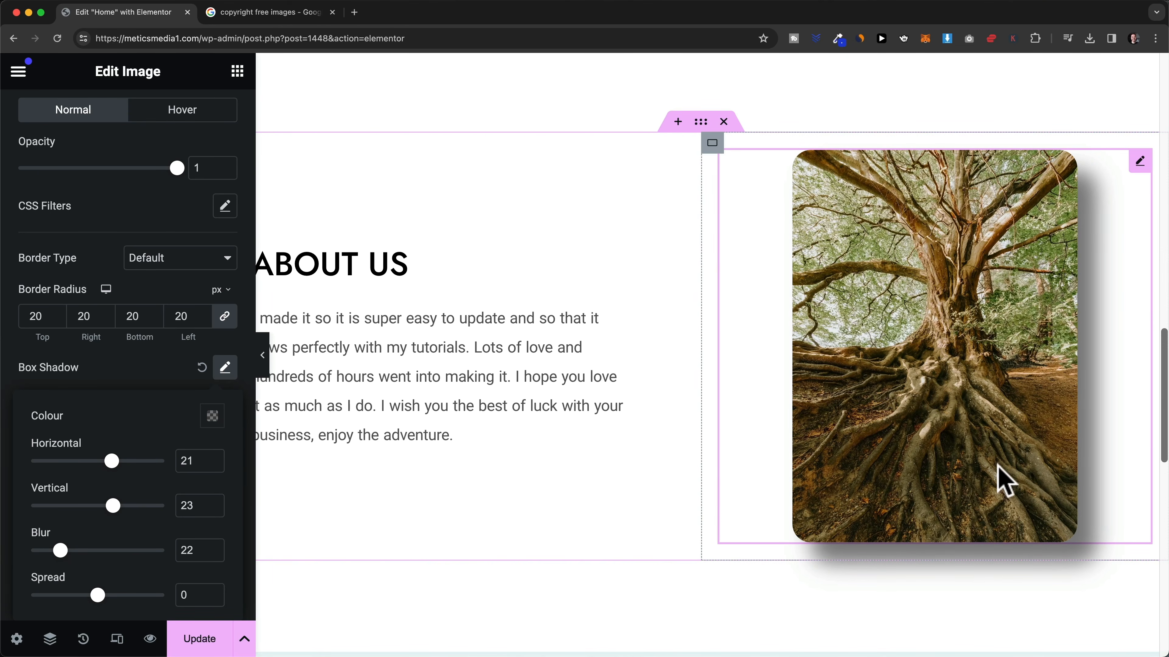
pyautogui.click(202, 367)
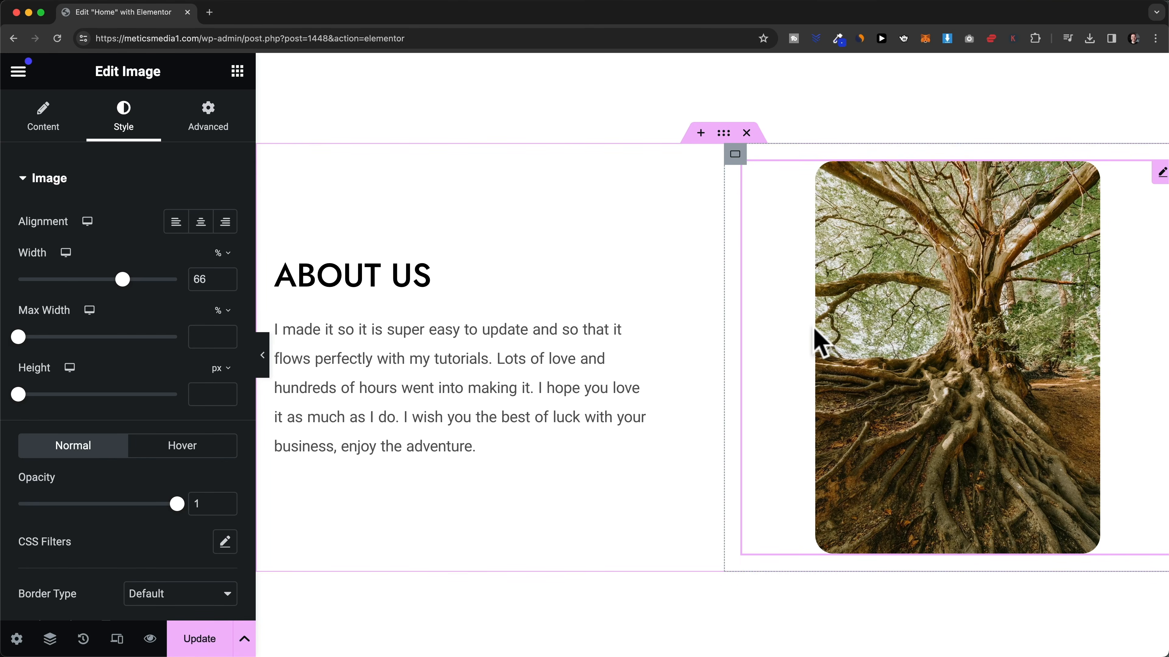
pyautogui.scroll(12, 819, 343)
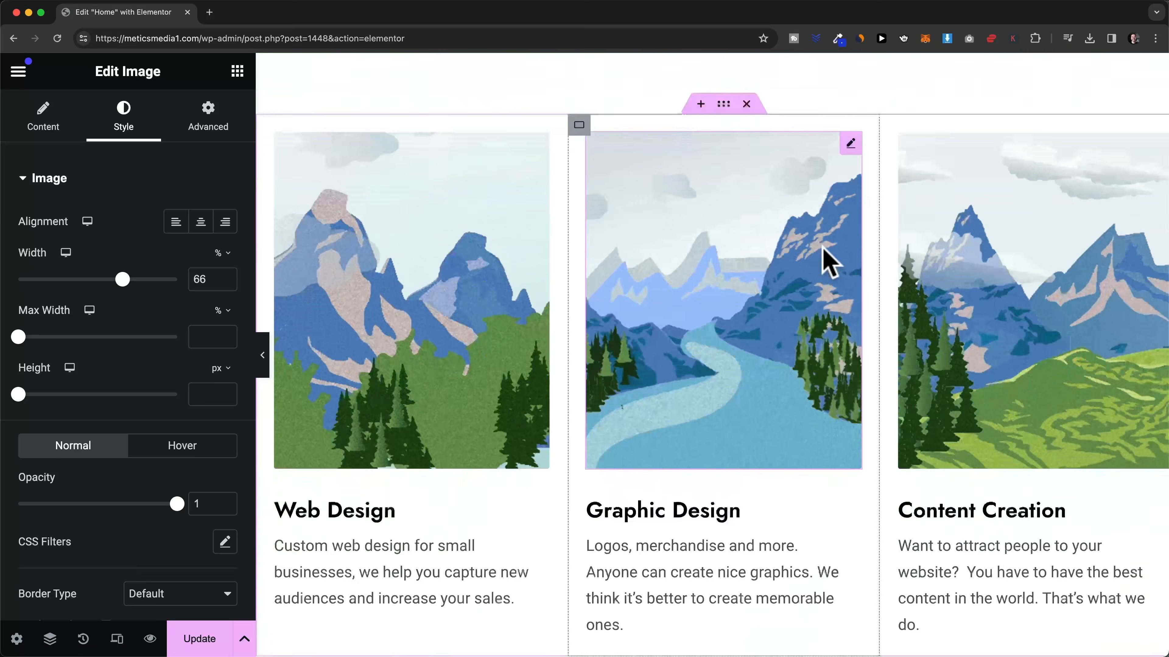
pyautogui.scroll(10, 826, 249)
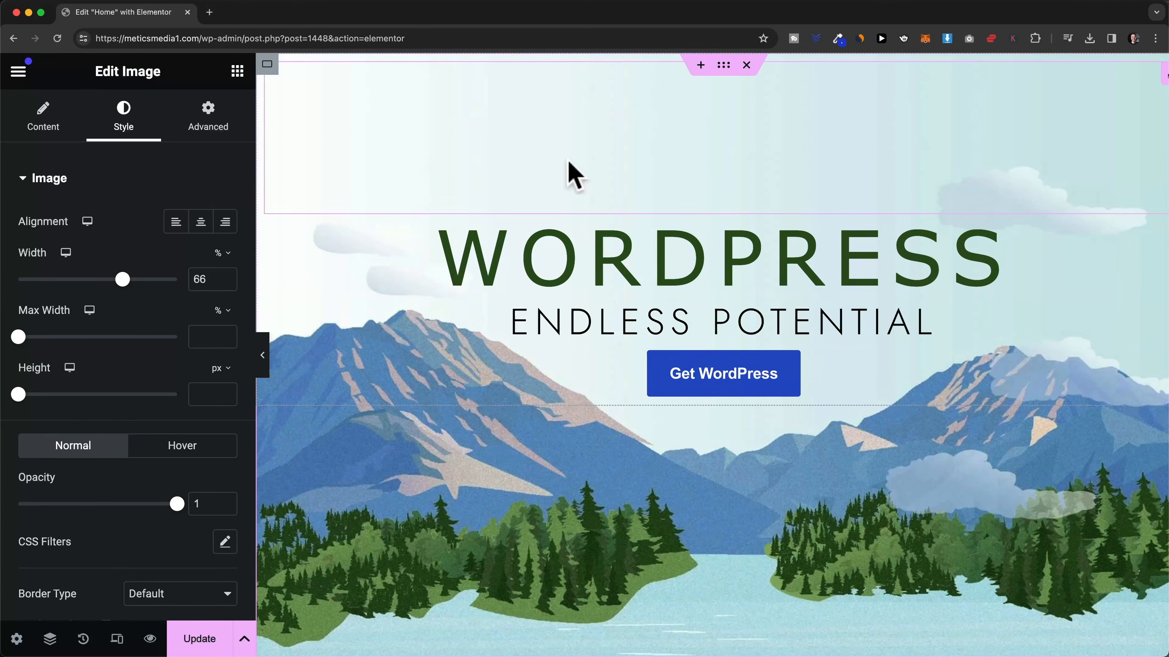
pyautogui.scroll(-1, 767, 115)
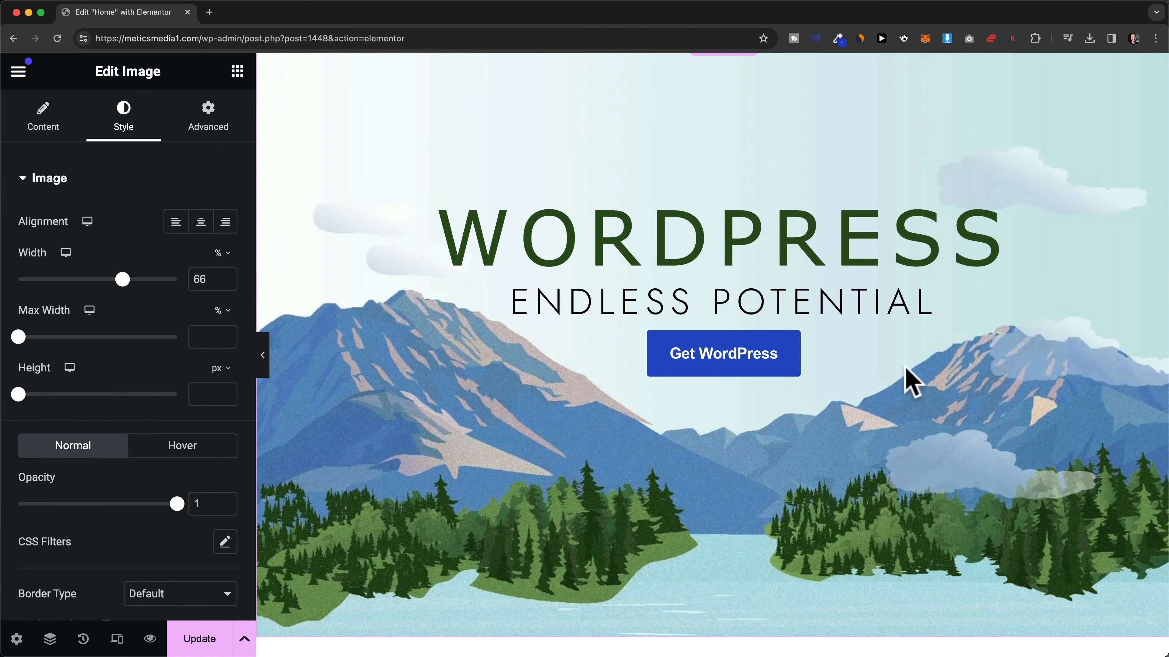
pyautogui.scroll(-8, 503, 374)
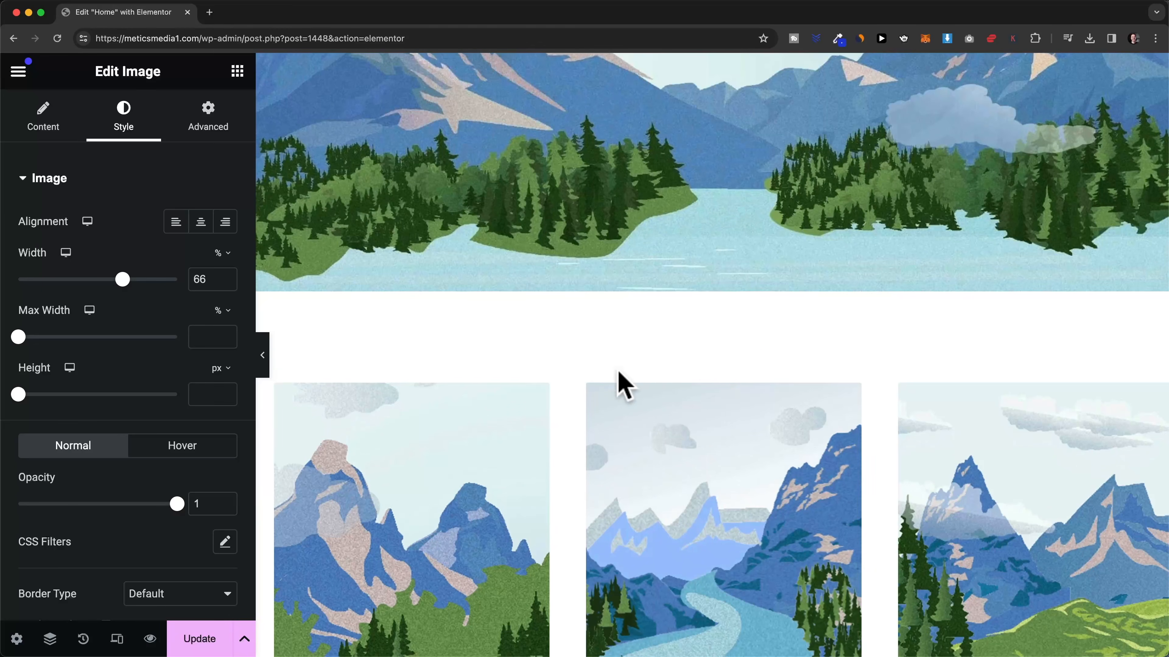
pyautogui.scroll(-9, 626, 352)
pyautogui.scroll(-15, 566, 264)
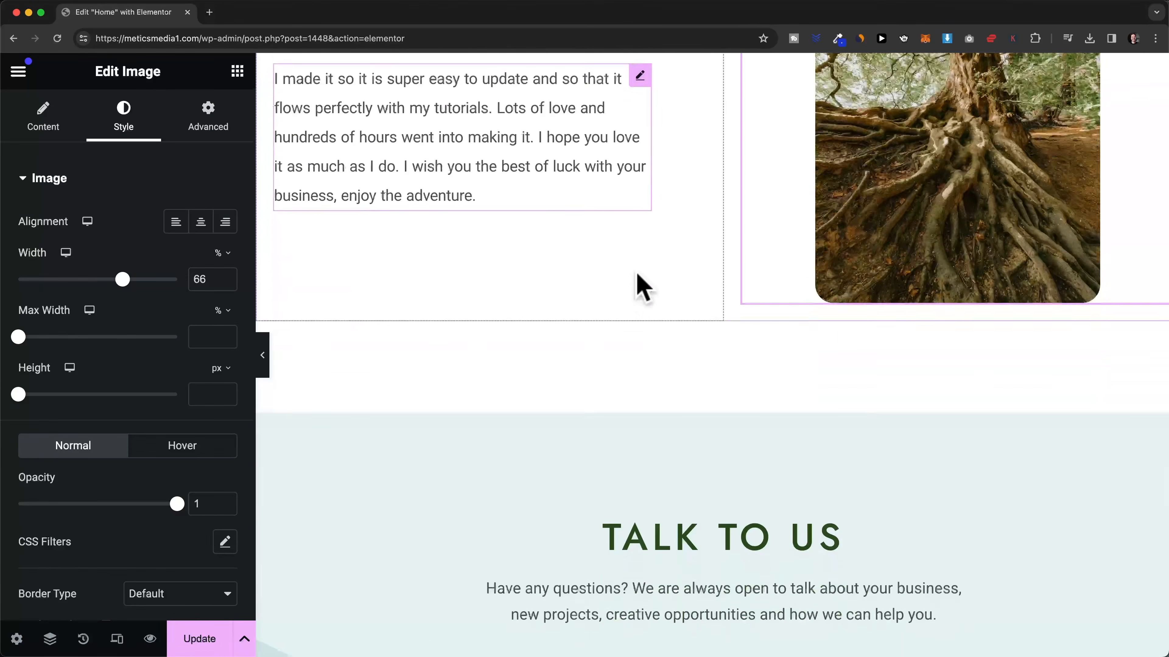
pyautogui.scroll(-9, 642, 286)
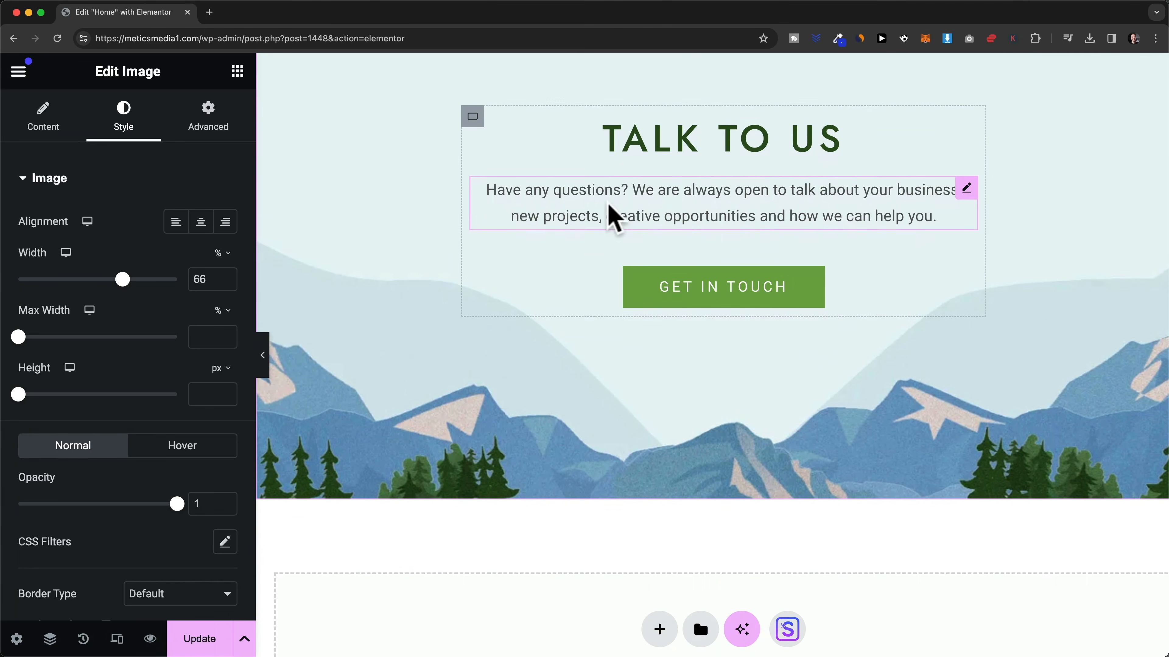
pyautogui.scroll(18, 621, 323)
pyautogui.scroll(20, 695, 343)
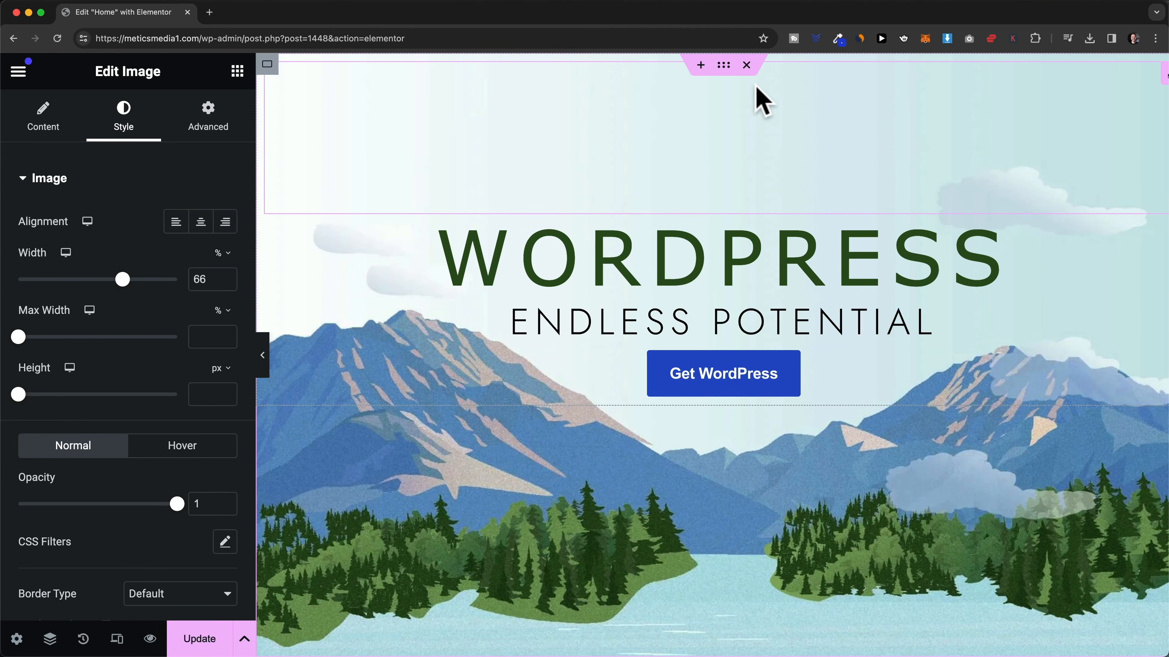
# - Show the hero container's Background style settings with its mountain-and-lake image at Full resolution
pyautogui.click(724, 64)
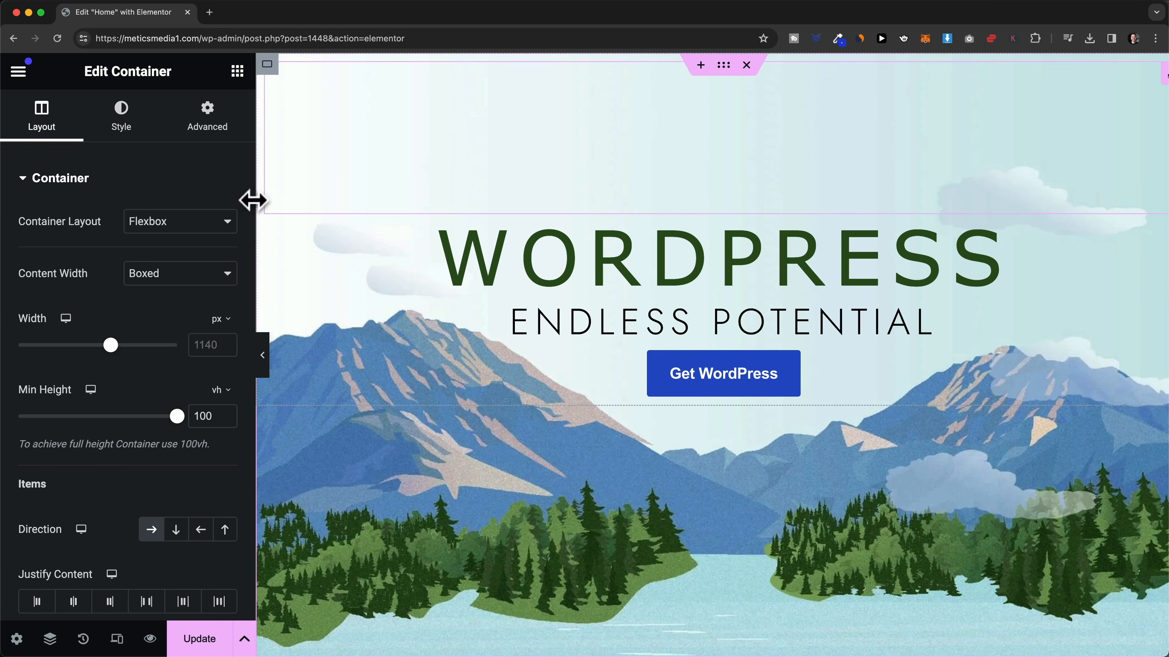
pyautogui.click(128, 131)
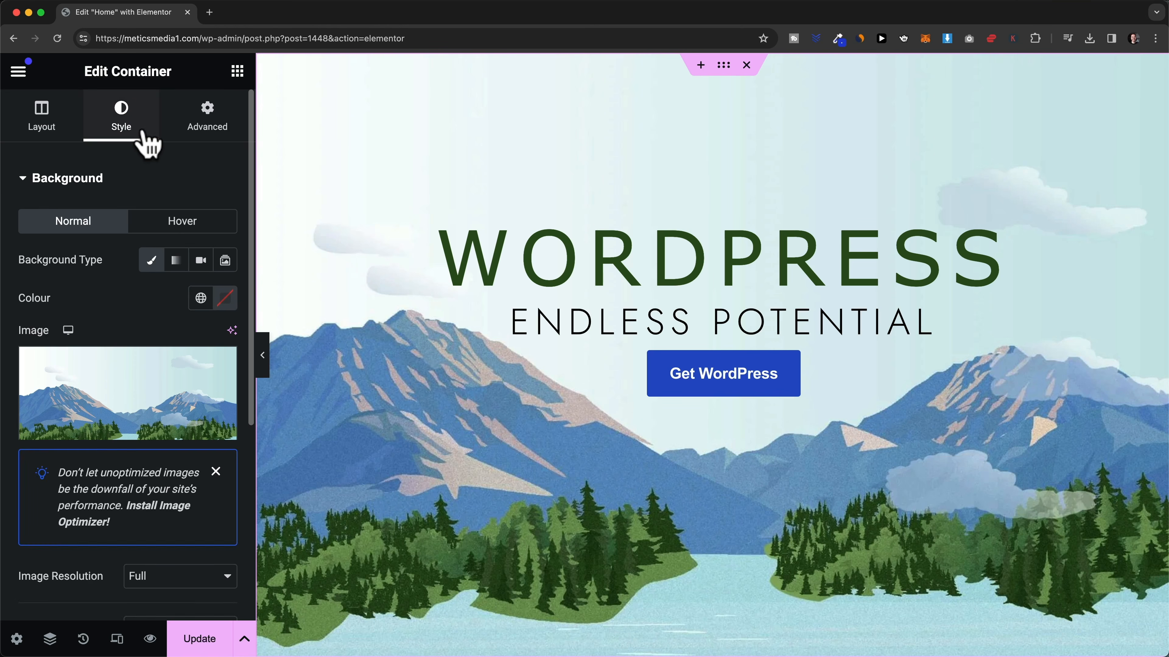
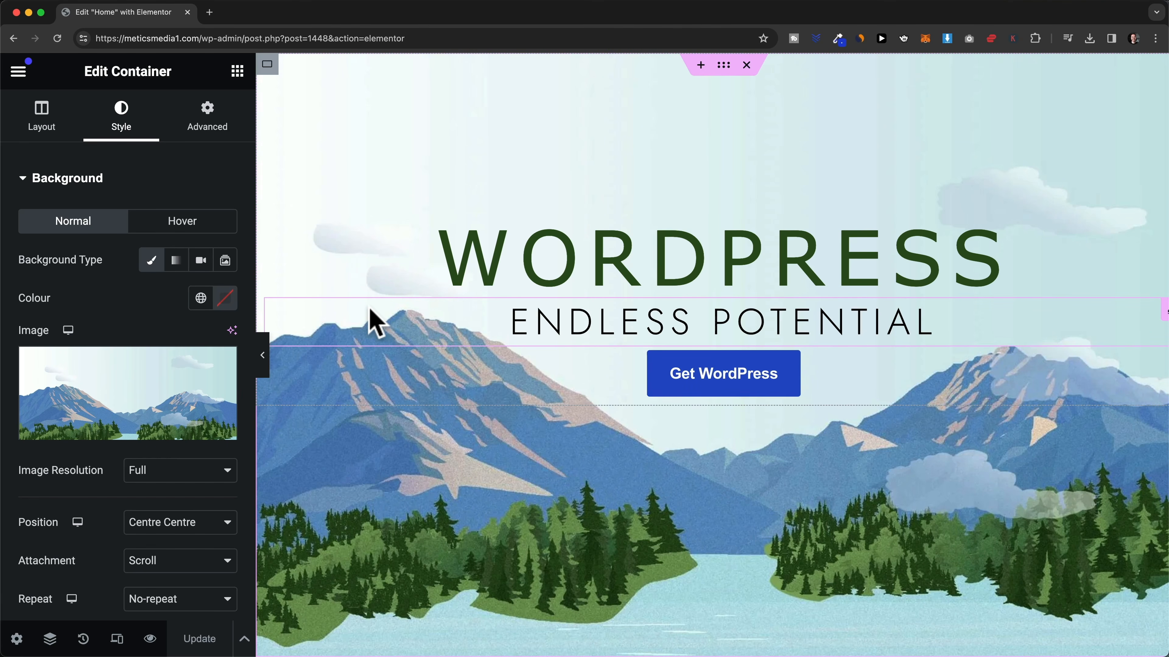
# - Upload pexels-photo.jpg to the media library and set it as the hero section's background image
pyautogui.moveTo(209, 389)
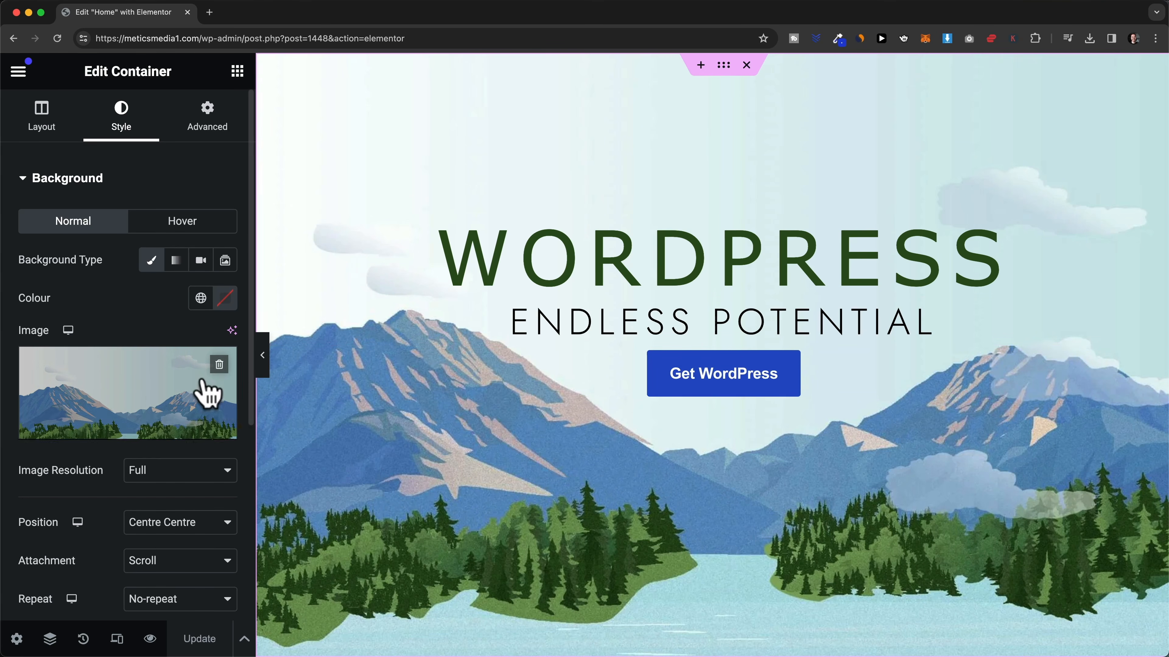
pyautogui.click(132, 441)
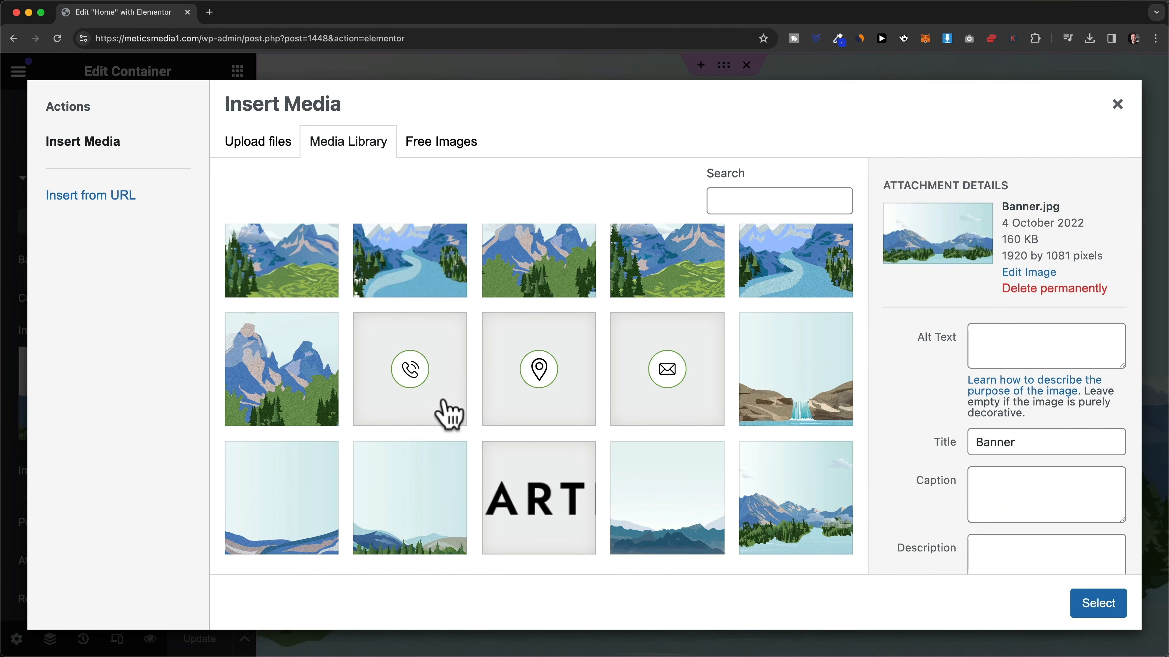
pyautogui.scroll(3, 460, 415)
pyautogui.scroll(-2, 673, 391)
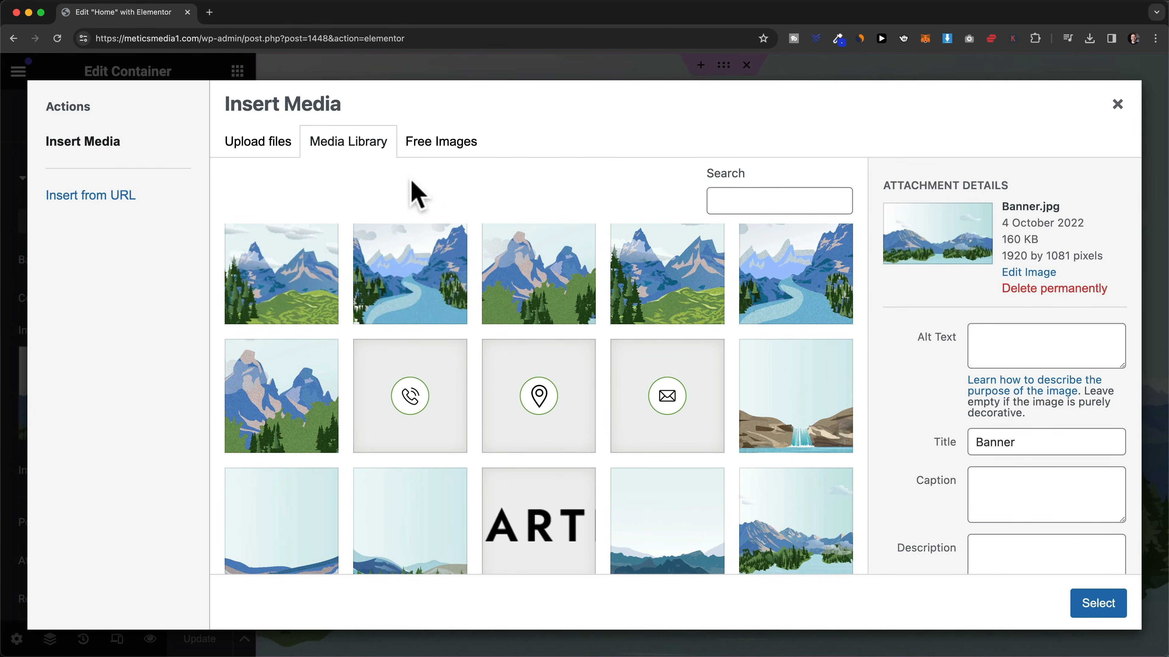
pyautogui.click(266, 165)
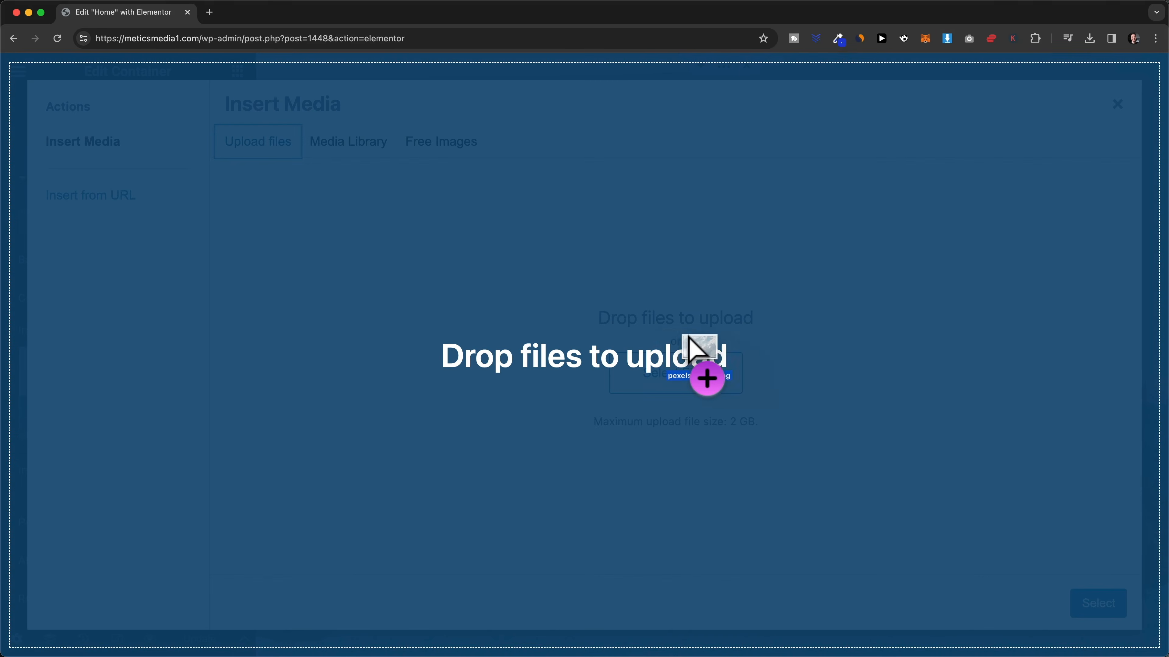
pyautogui.moveTo(700, 352); pyautogui.dragTo(684, 335)
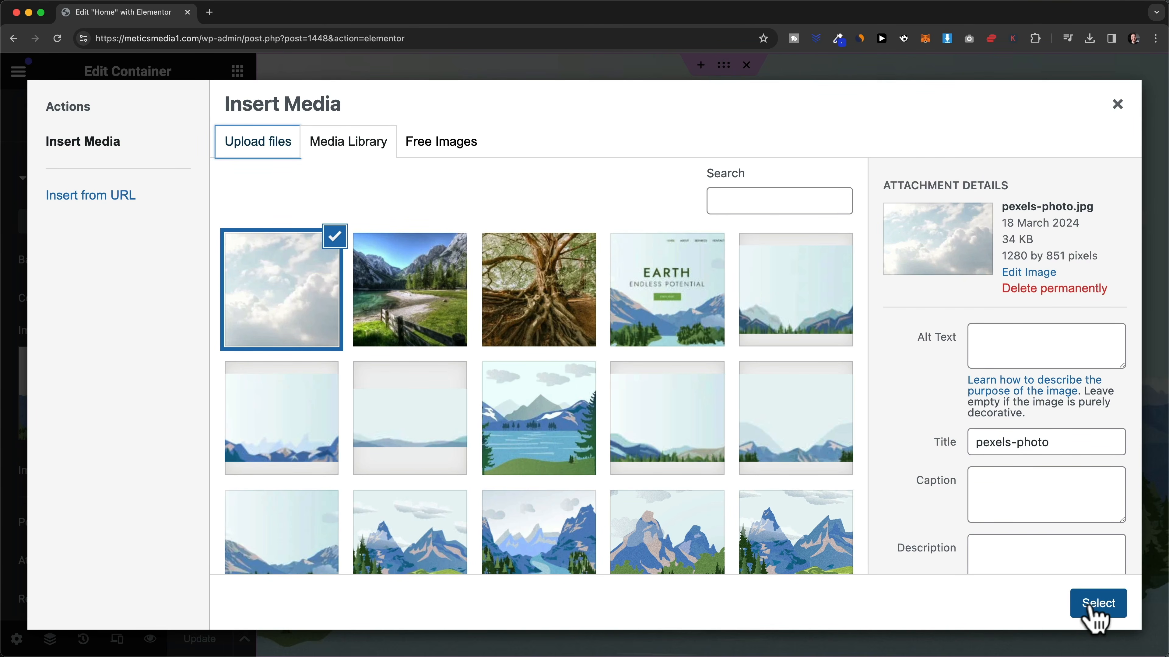
pyautogui.click(1097, 604)
pyautogui.scroll(-1, 937, 481)
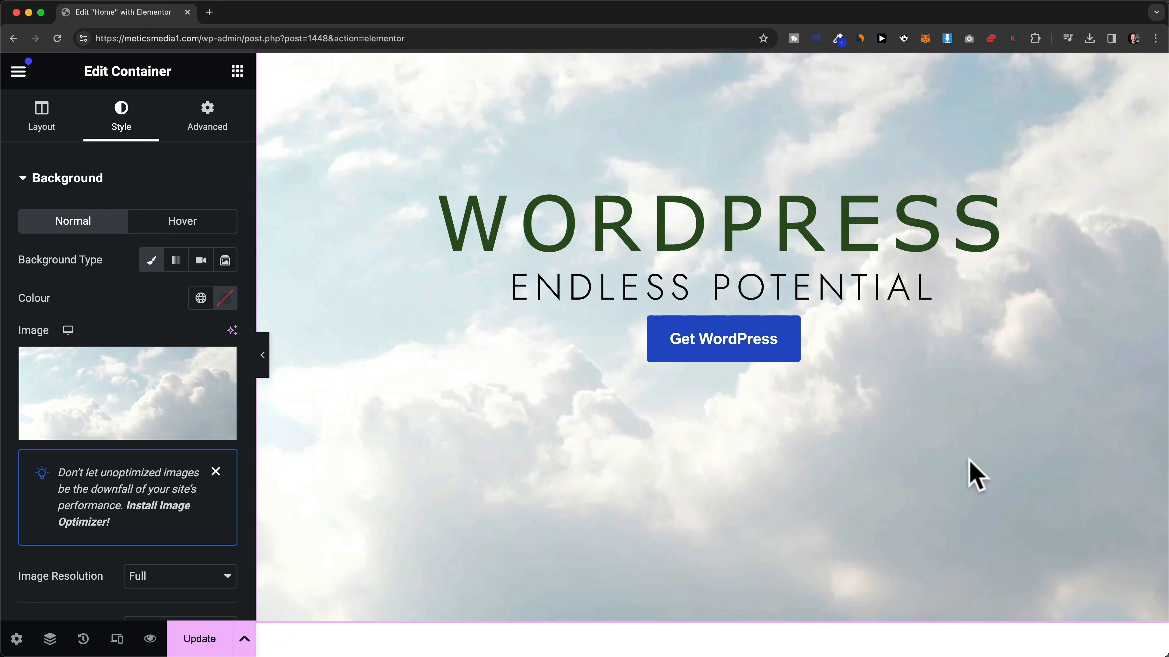
pyautogui.scroll(1, 916, 447)
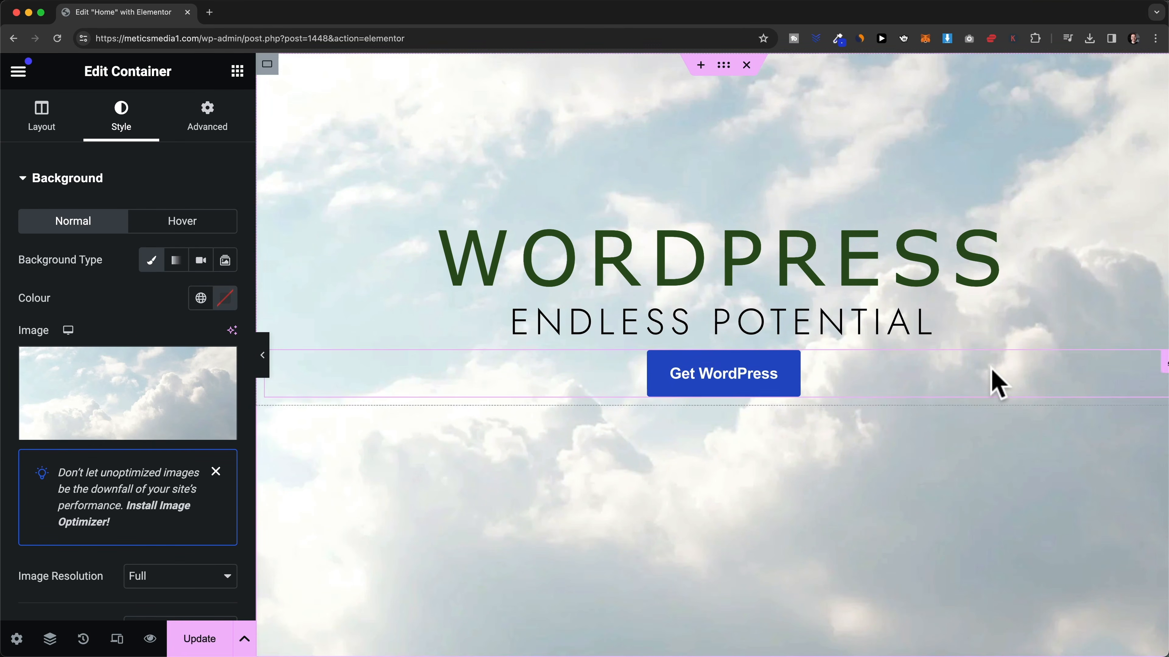
pyautogui.scroll(-5, 136, 299)
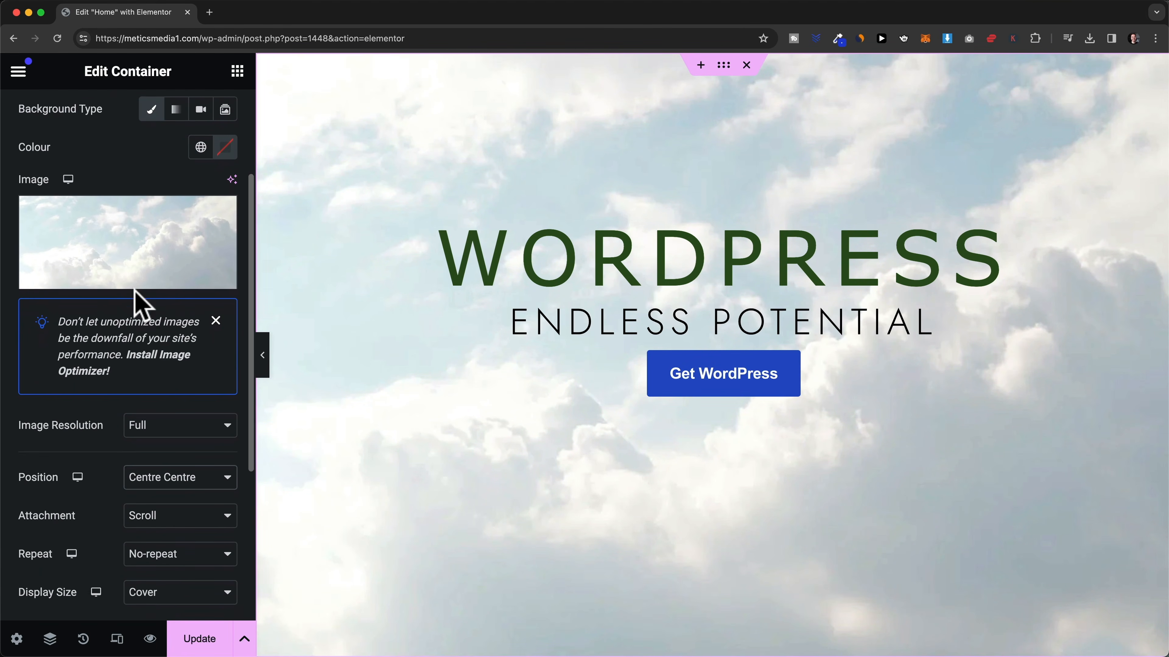
pyautogui.scroll(-4, 138, 303)
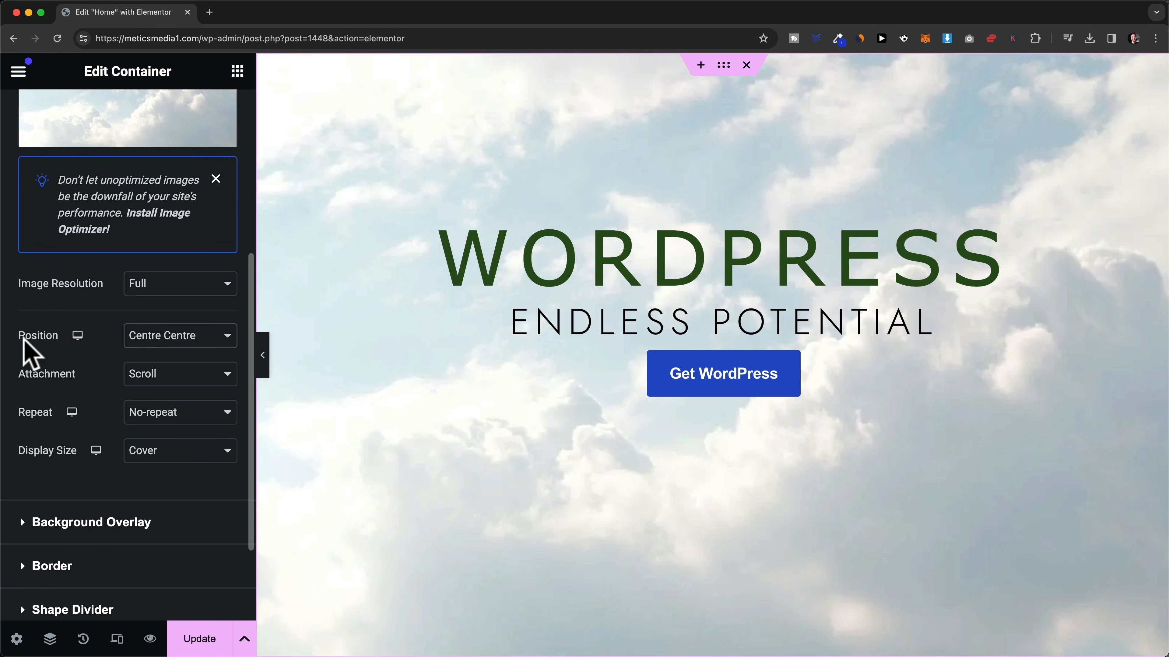
pyautogui.click(174, 339)
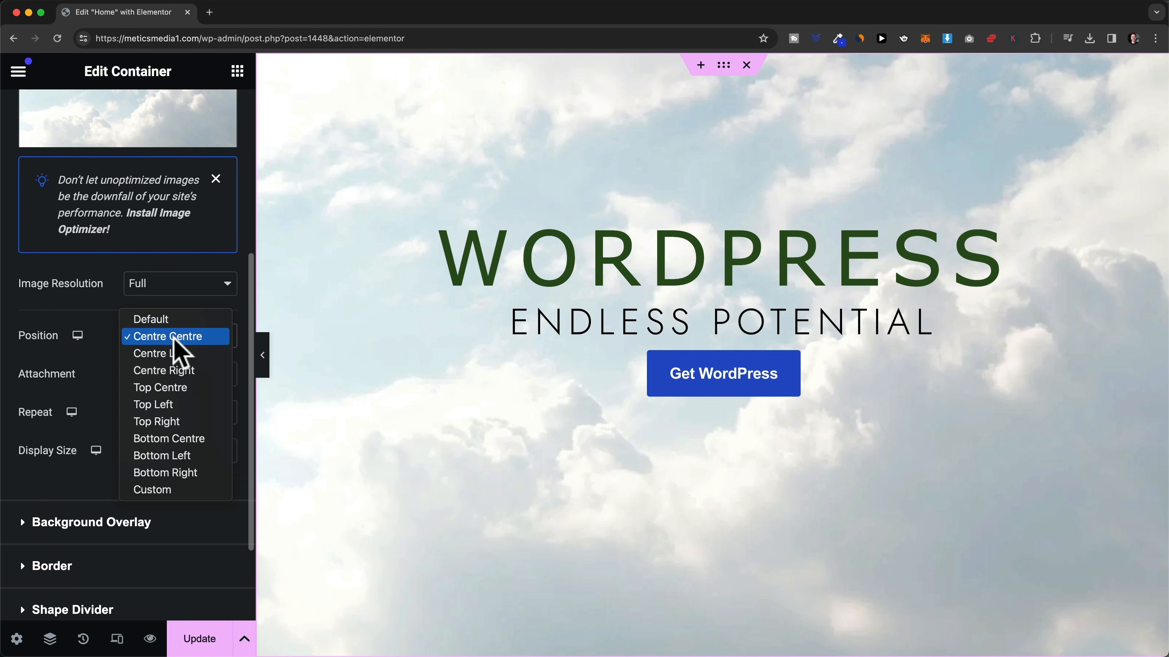
pyautogui.click(108, 340)
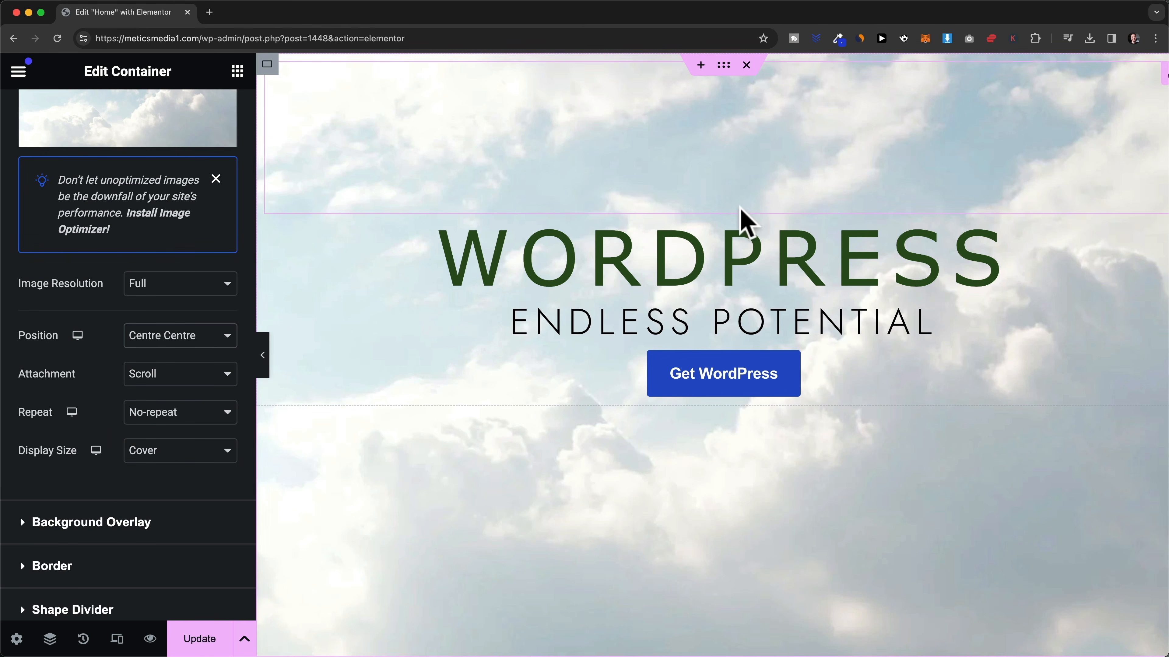
pyautogui.scroll(-1, 736, 249)
pyautogui.scroll(1, 736, 189)
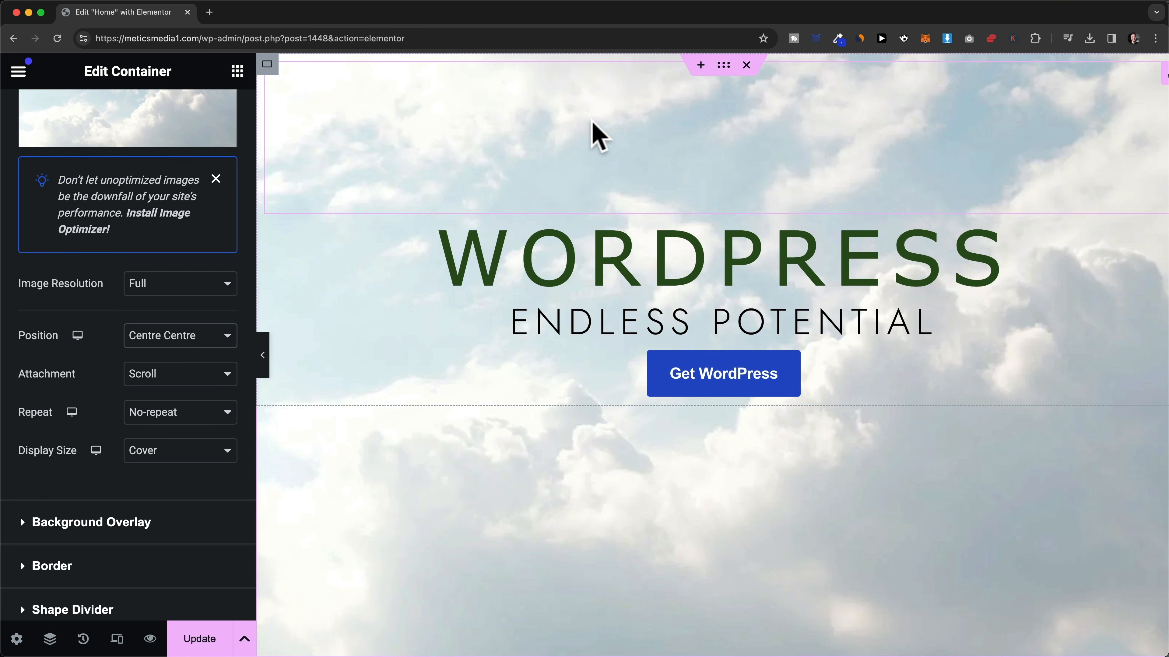
pyautogui.click(173, 343)
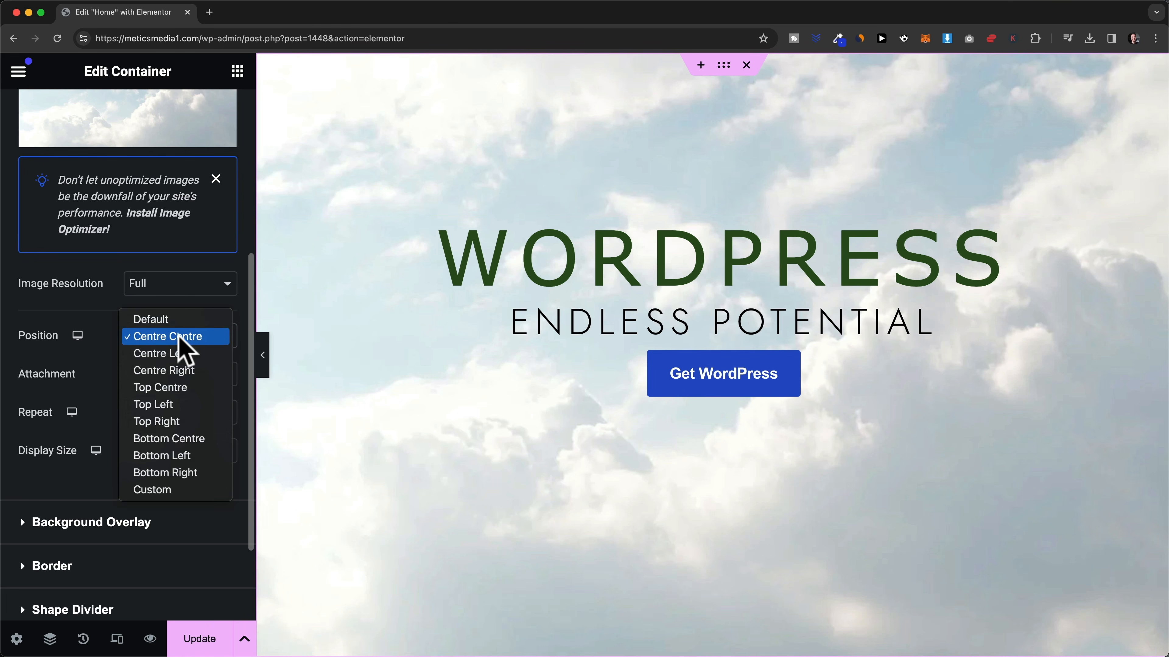
pyautogui.click(186, 388)
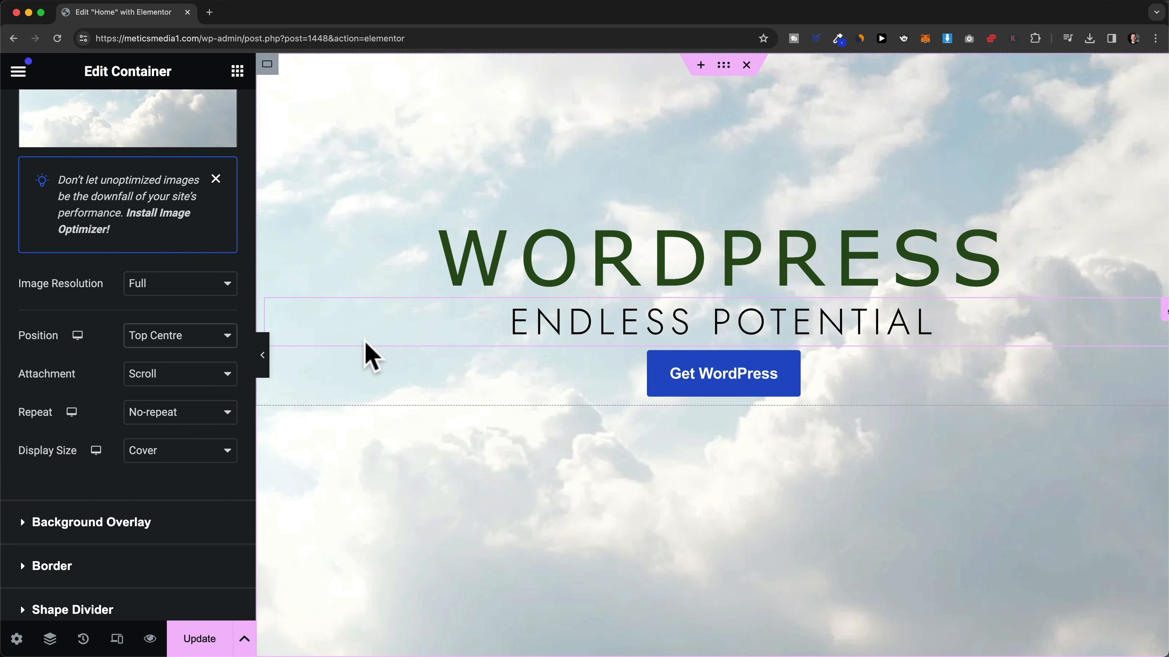
pyautogui.click(172, 340)
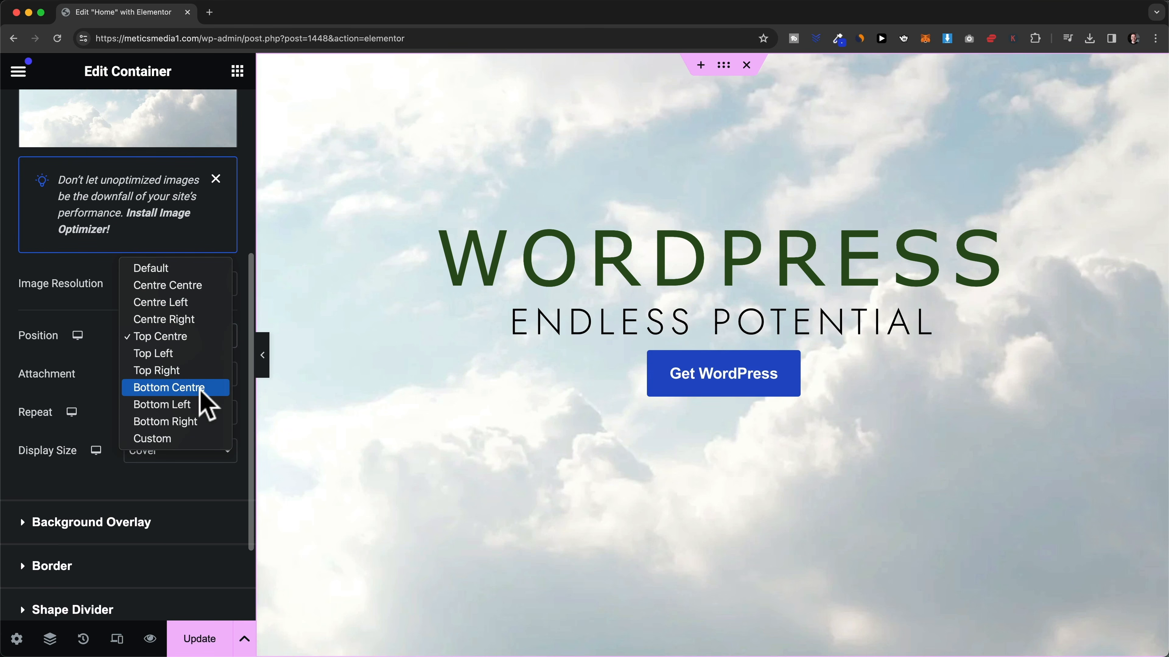
pyautogui.click(220, 389)
pyautogui.scroll(-2, 708, 534)
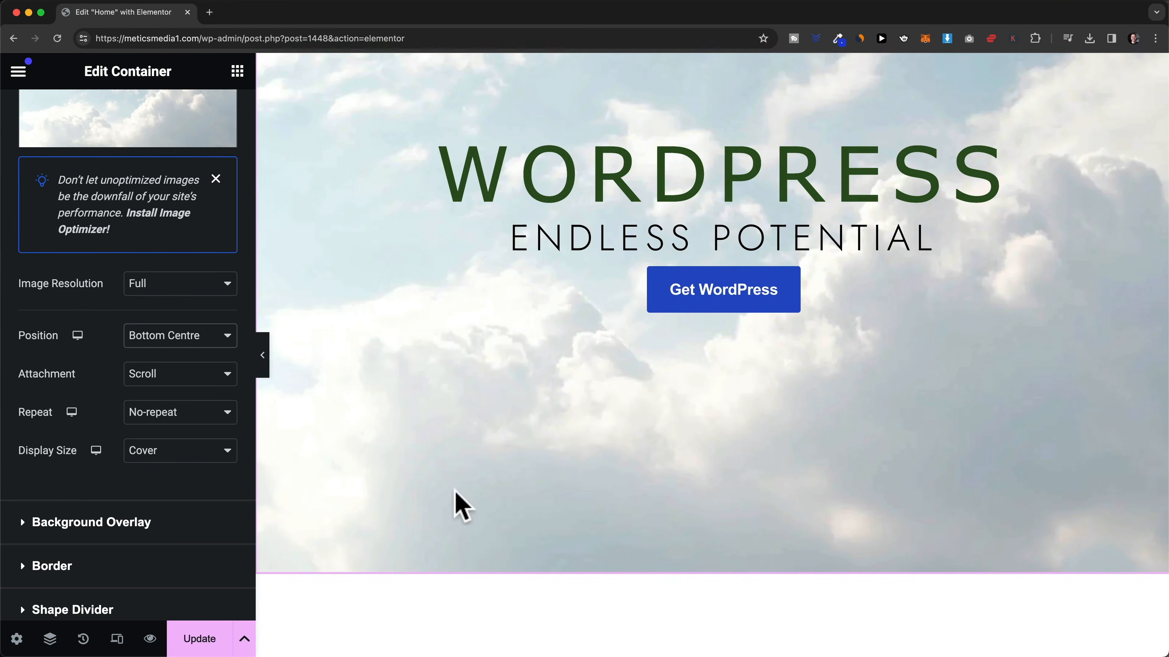
pyautogui.scroll(2, 488, 492)
pyautogui.click(198, 337)
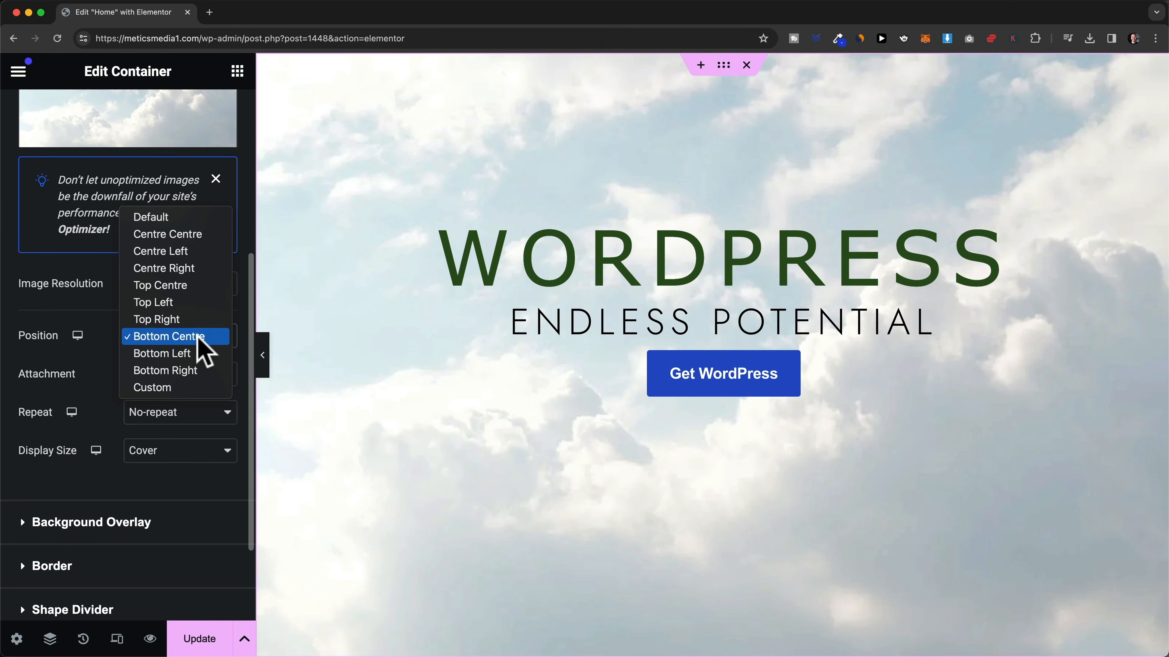
pyautogui.click(189, 236)
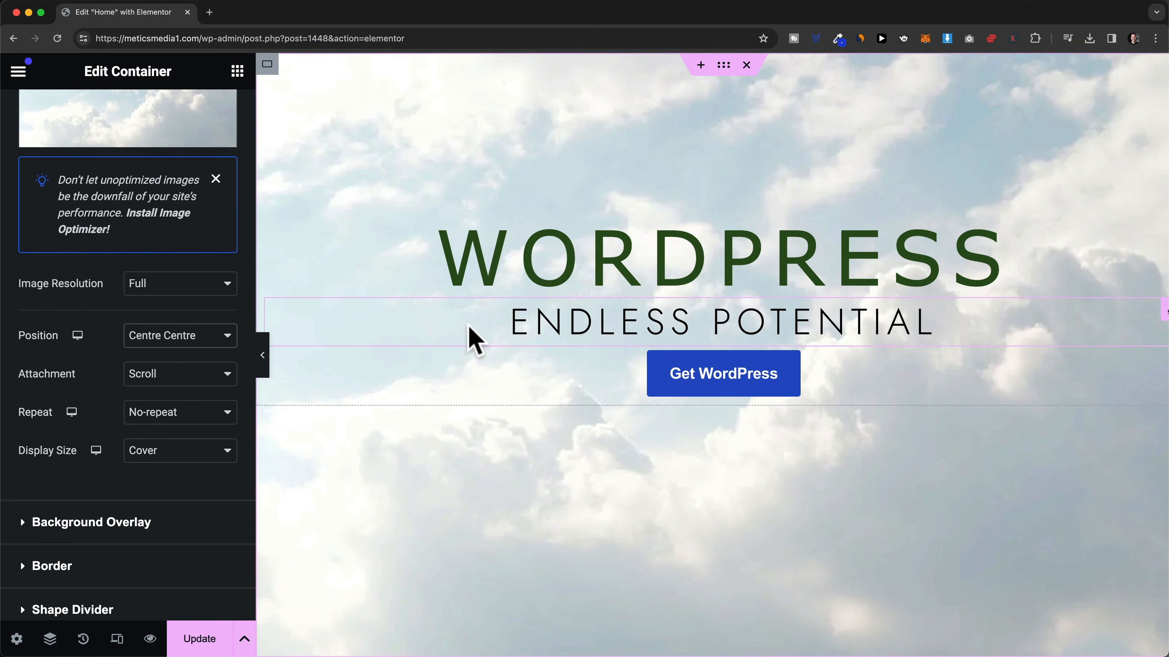
pyautogui.scroll(-1, 469, 339)
pyautogui.scroll(-1, 534, 294)
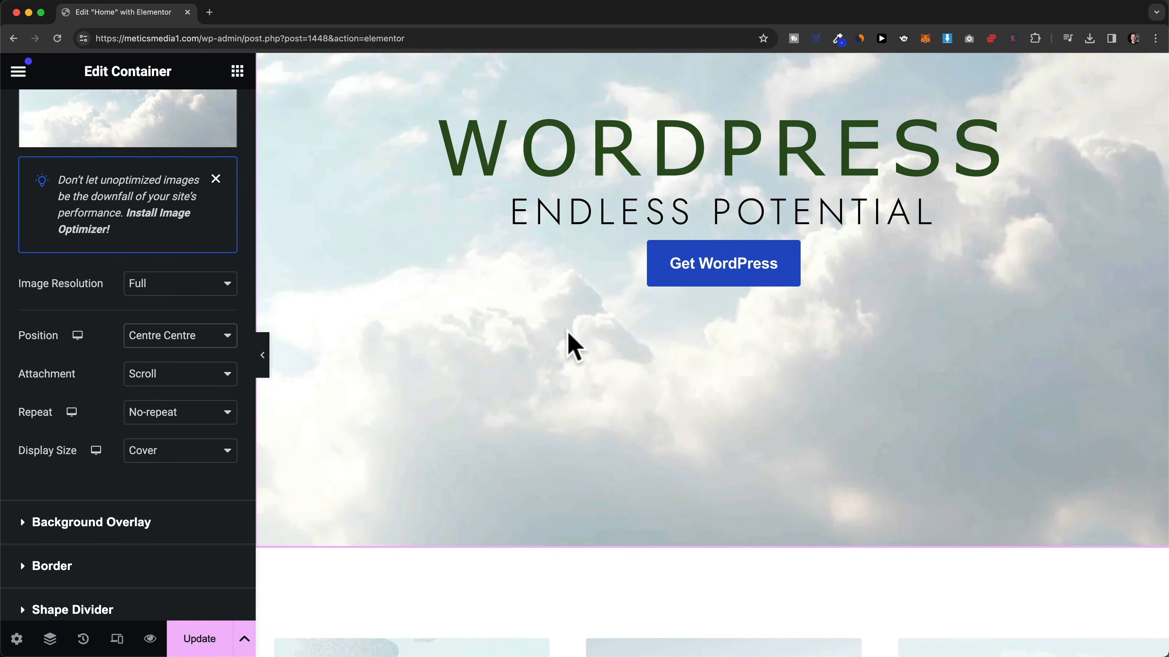
pyautogui.scroll(2, 569, 342)
pyautogui.scroll(-5, 652, 256)
pyautogui.scroll(-3, 663, 261)
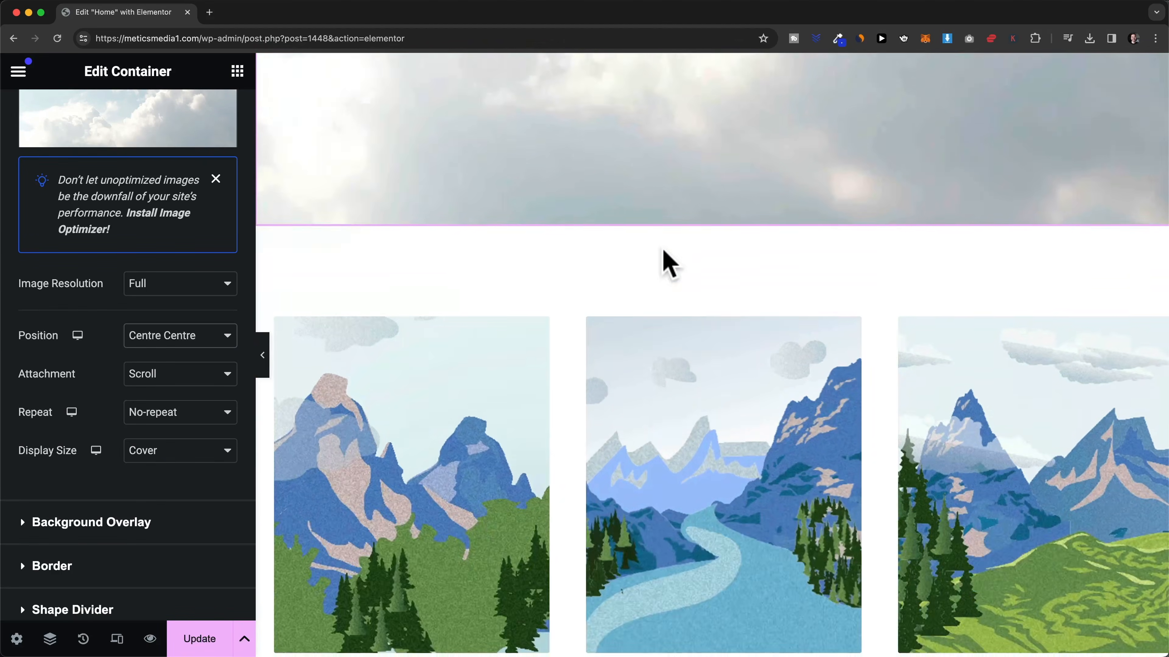
pyautogui.scroll(8, 691, 266)
# - Try a Fixed background attachment, then set it back to Scroll
pyautogui.click(167, 381)
pyautogui.click(171, 395)
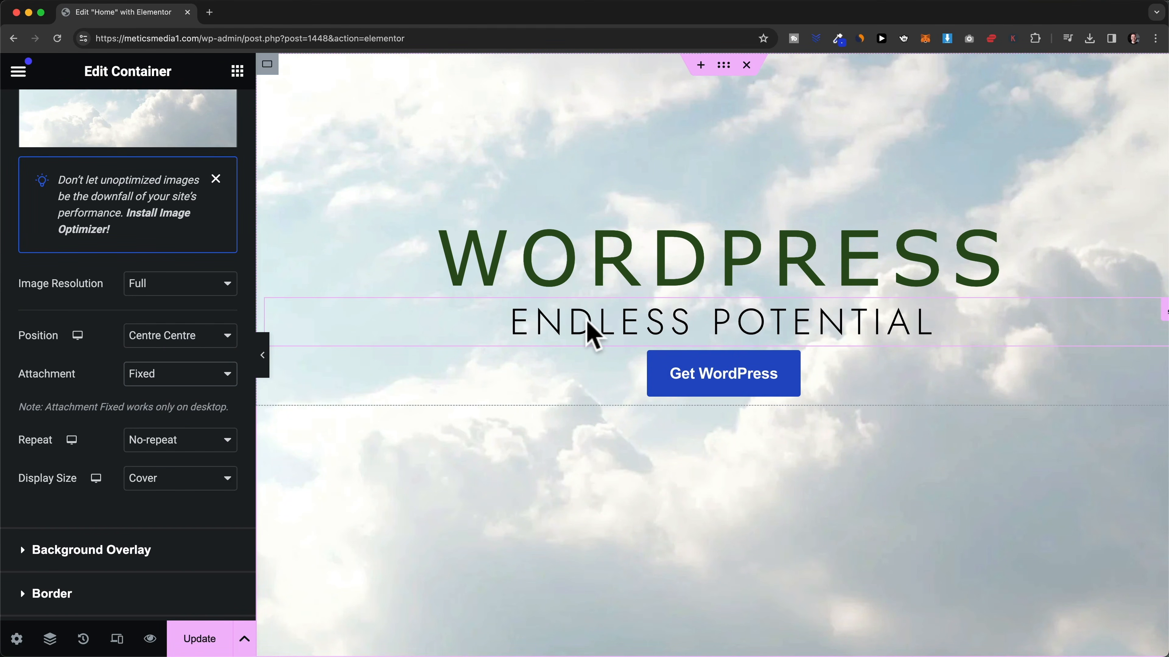
pyautogui.scroll(-6, 665, 288)
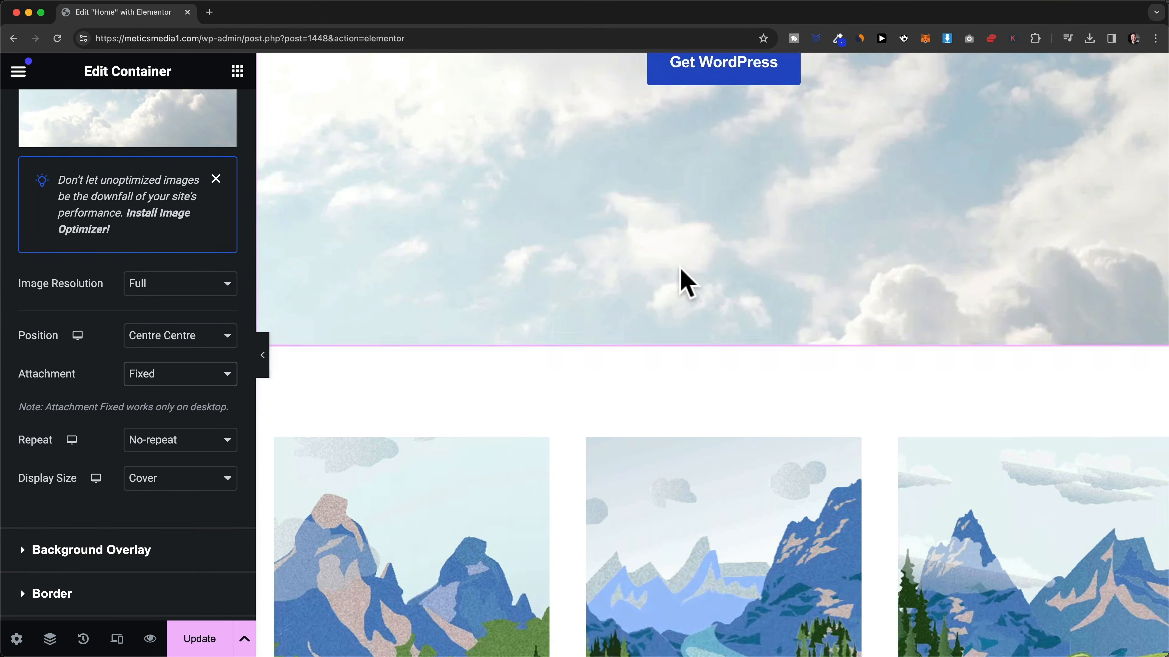
pyautogui.scroll(8, 683, 274)
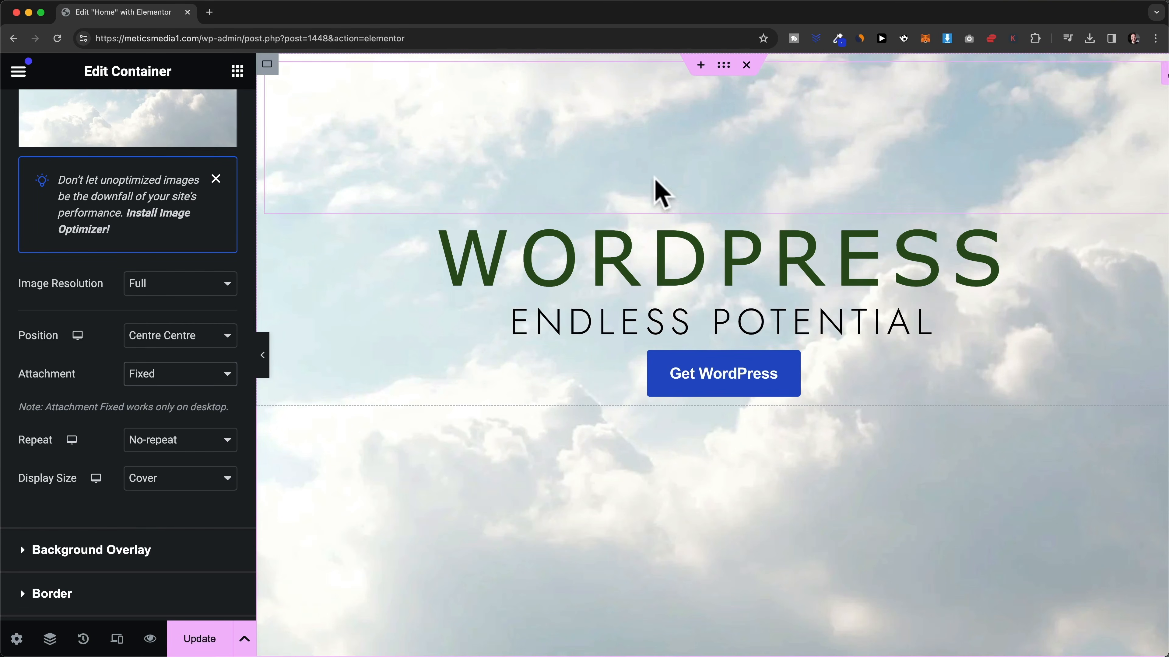
pyautogui.scroll(-4, 715, 308)
pyautogui.scroll(1, 782, 340)
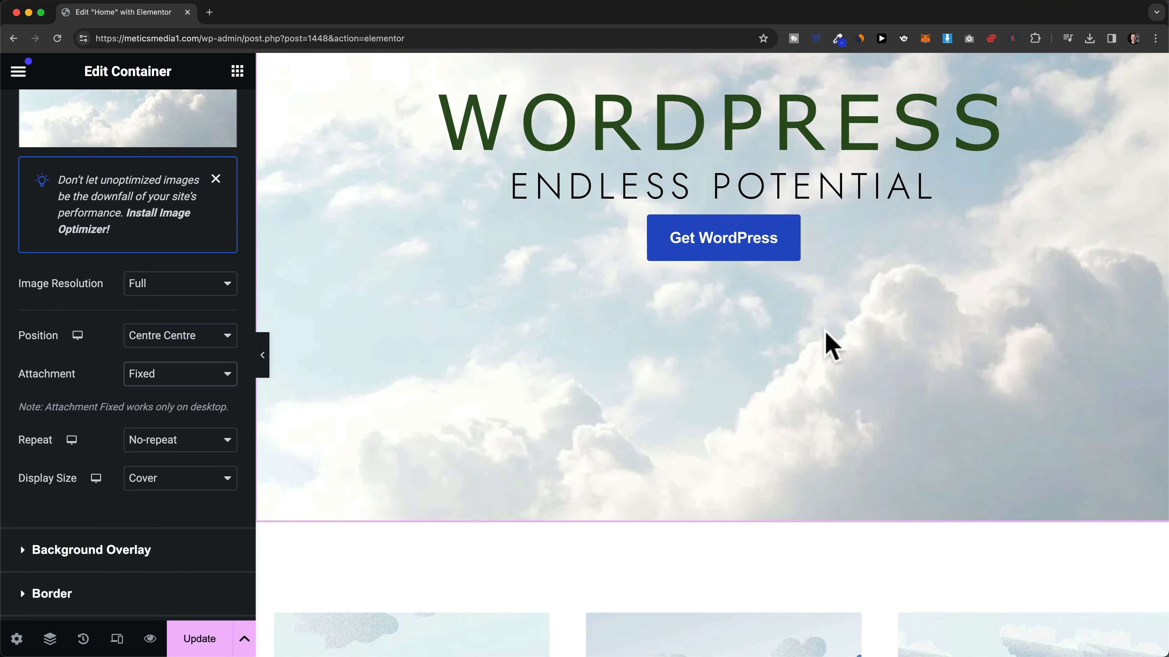
pyautogui.scroll(-5, 775, 422)
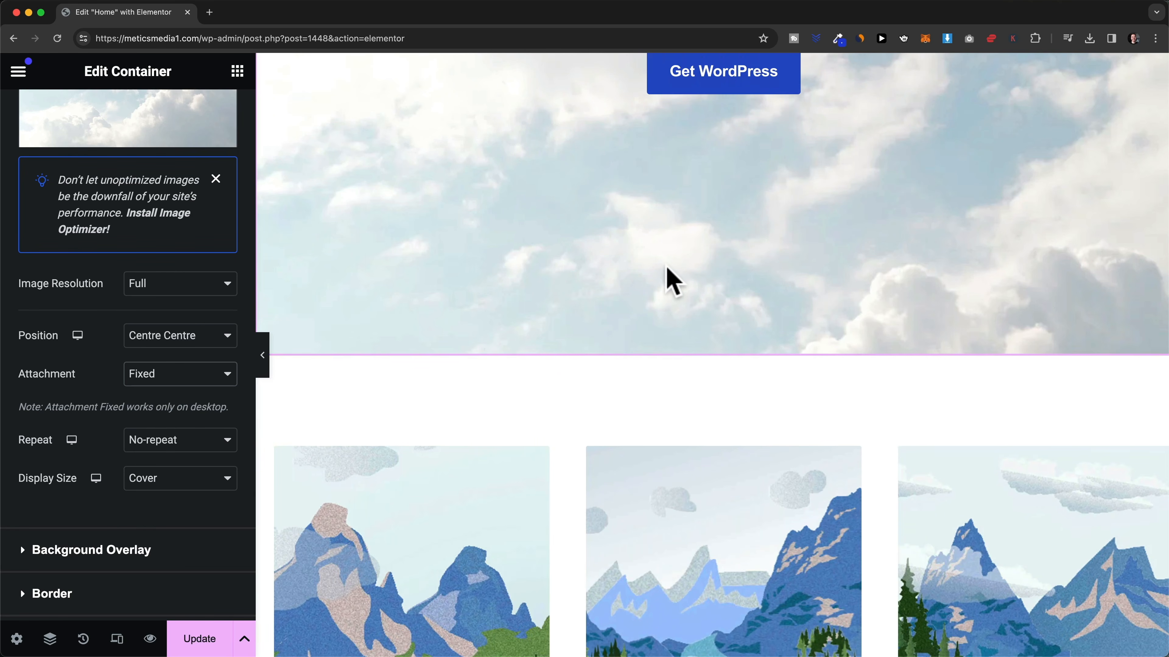
pyautogui.scroll(6, 668, 286)
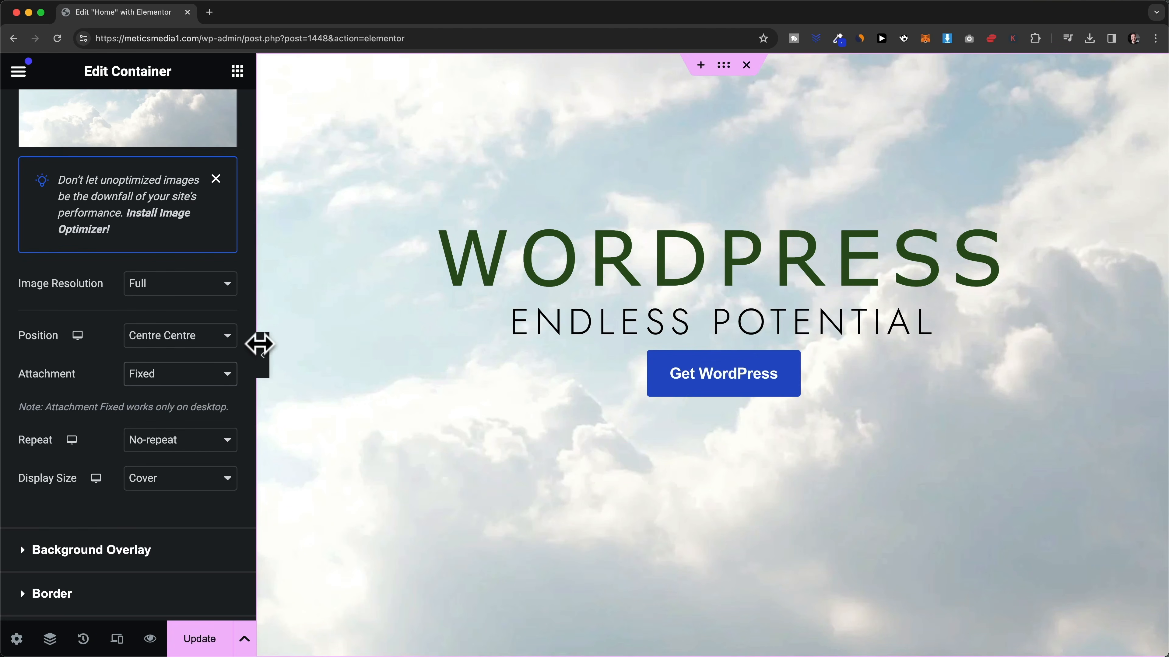
pyautogui.click(168, 373)
pyautogui.click(180, 360)
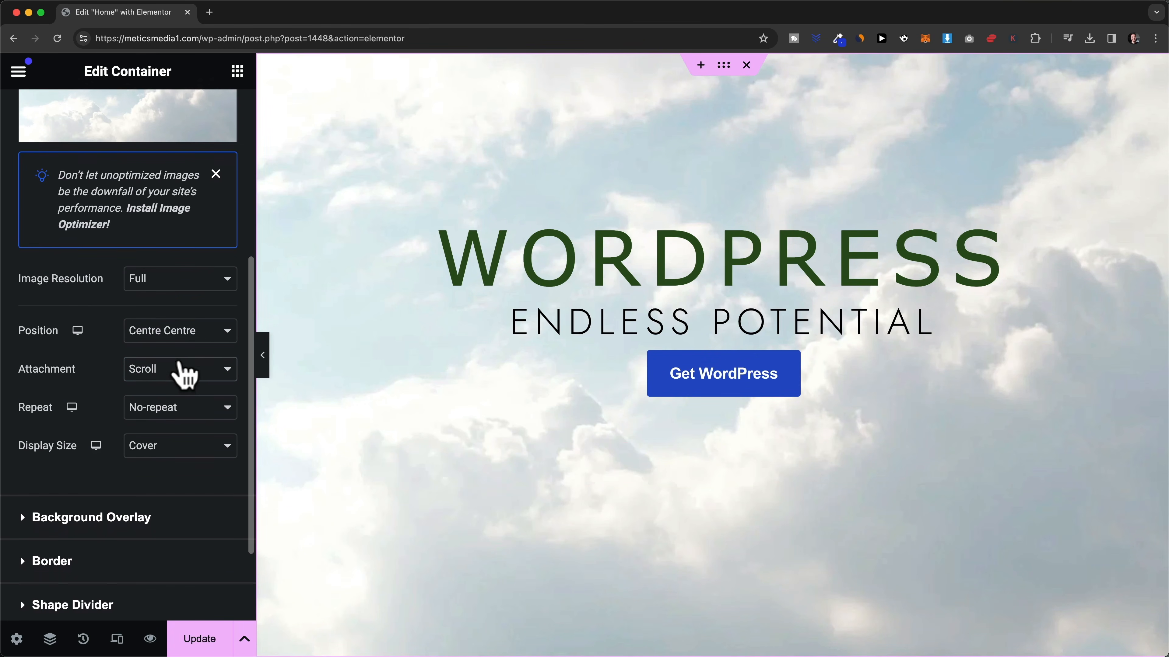
pyautogui.scroll(-3, 184, 373)
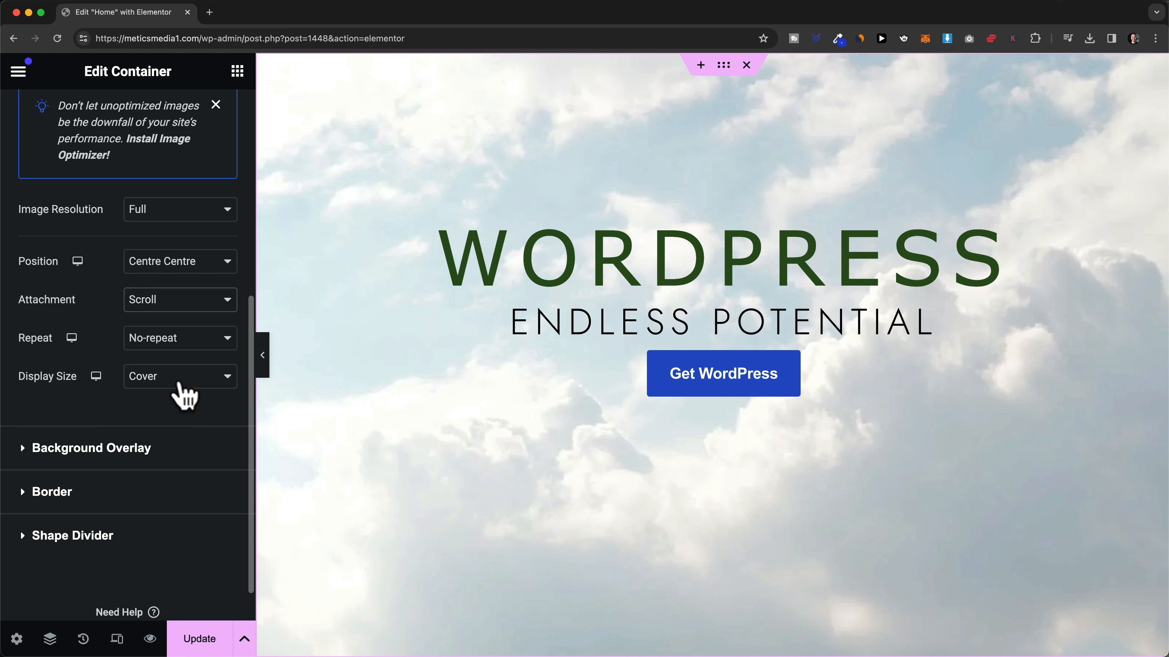
# - Keep the background display size at Cover
pyautogui.click(183, 388)
pyautogui.click(87, 413)
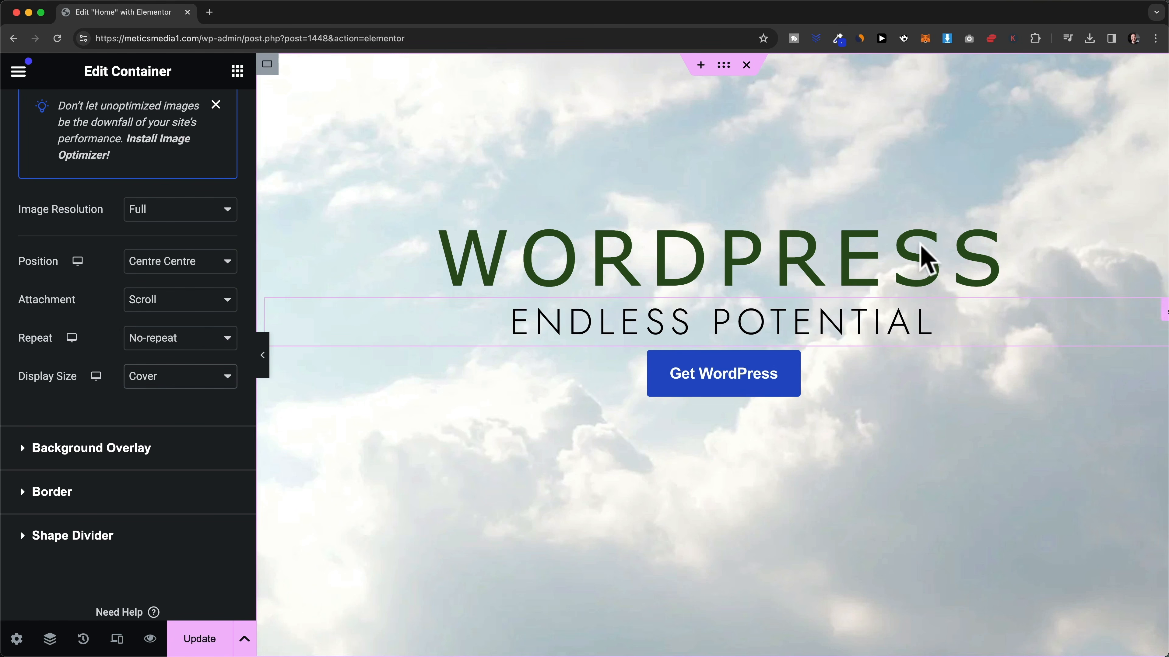
pyautogui.scroll(3, 196, 507)
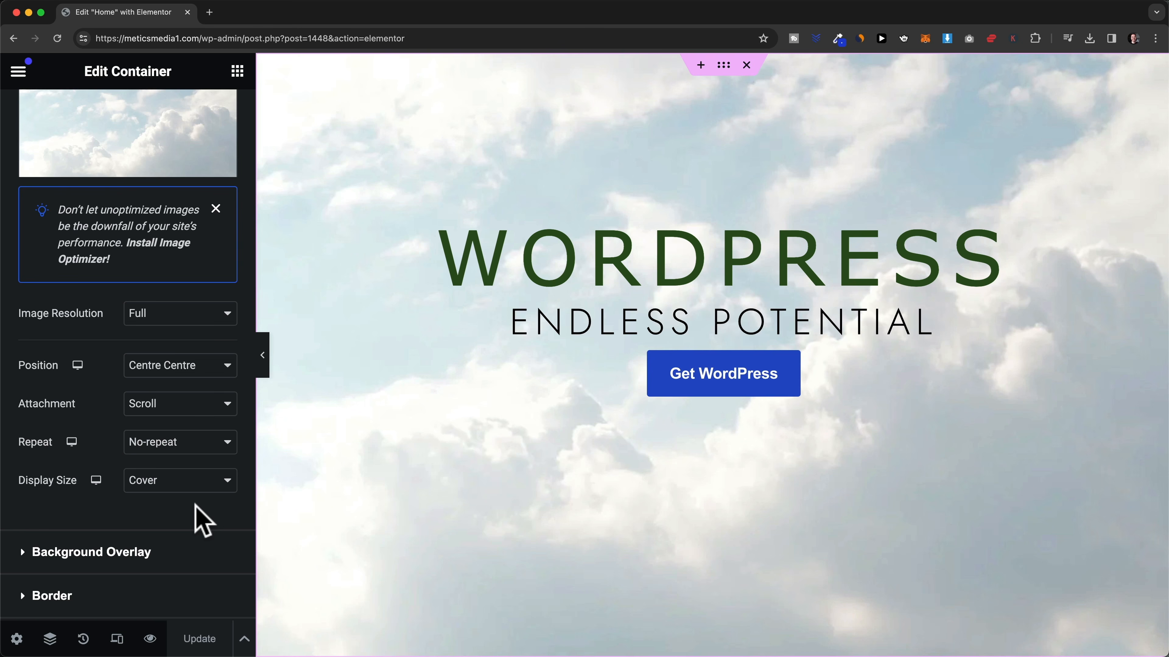
pyautogui.scroll(-3, 195, 521)
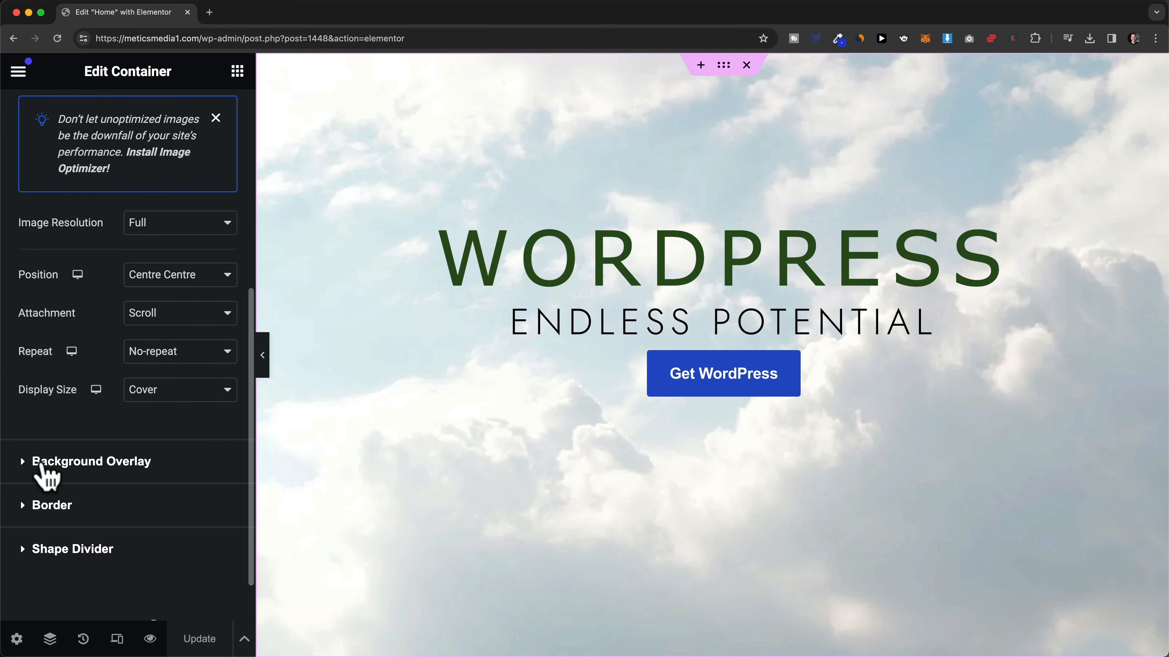
# - Try a dark background overlay colour and a stronger overlay opacity on the hero
pyautogui.click(41, 466)
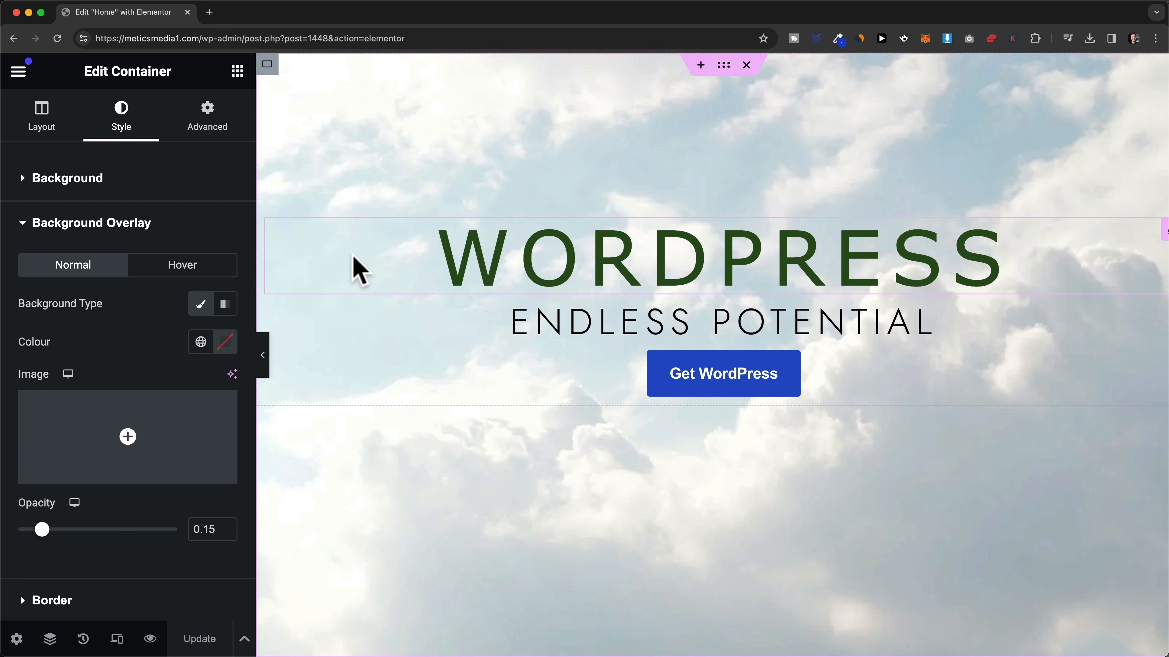
pyautogui.click(226, 344)
pyautogui.moveTo(261, 508); pyautogui.dragTo(331, 556)
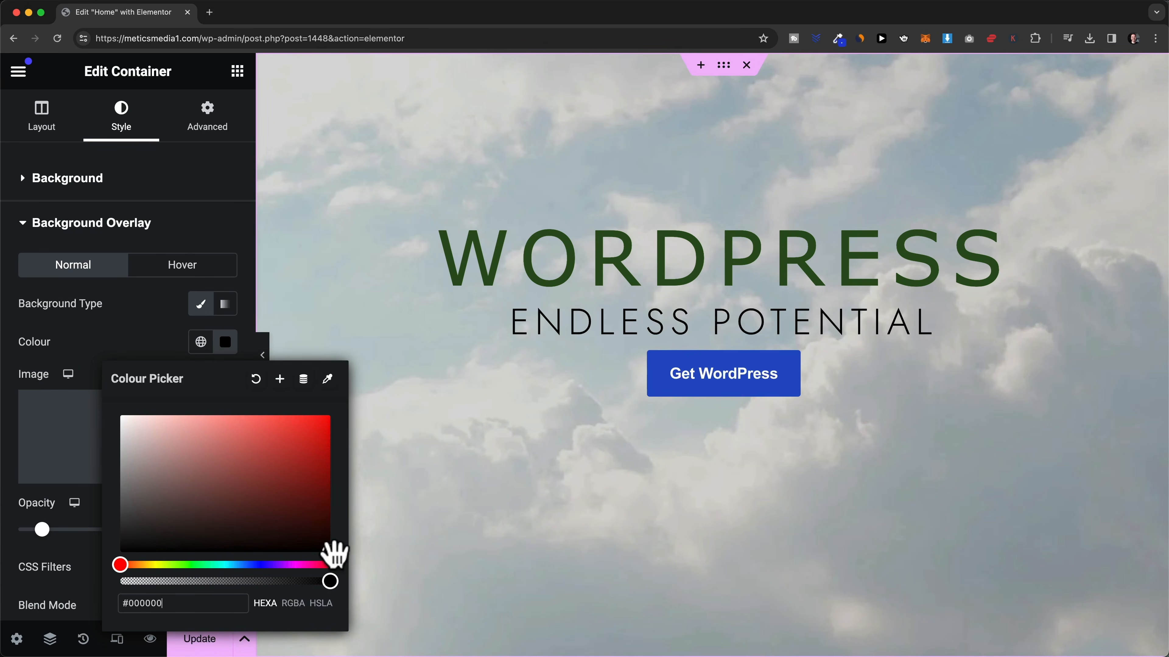
pyautogui.click(129, 358)
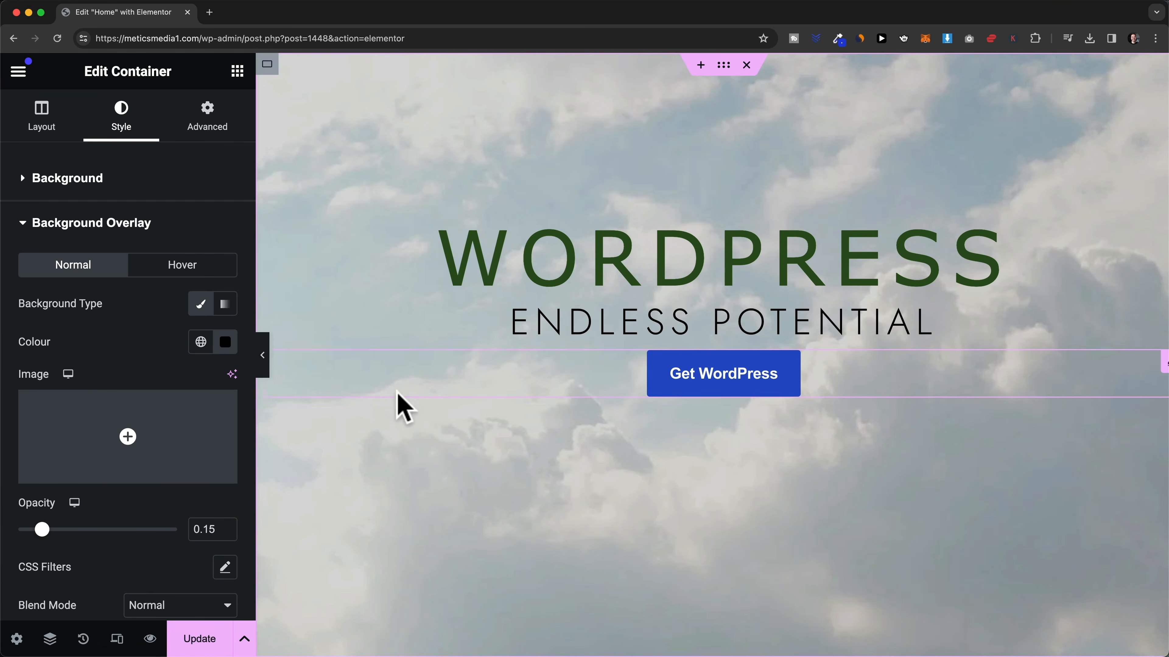
pyautogui.moveTo(59, 535); pyautogui.dragTo(48, 556)
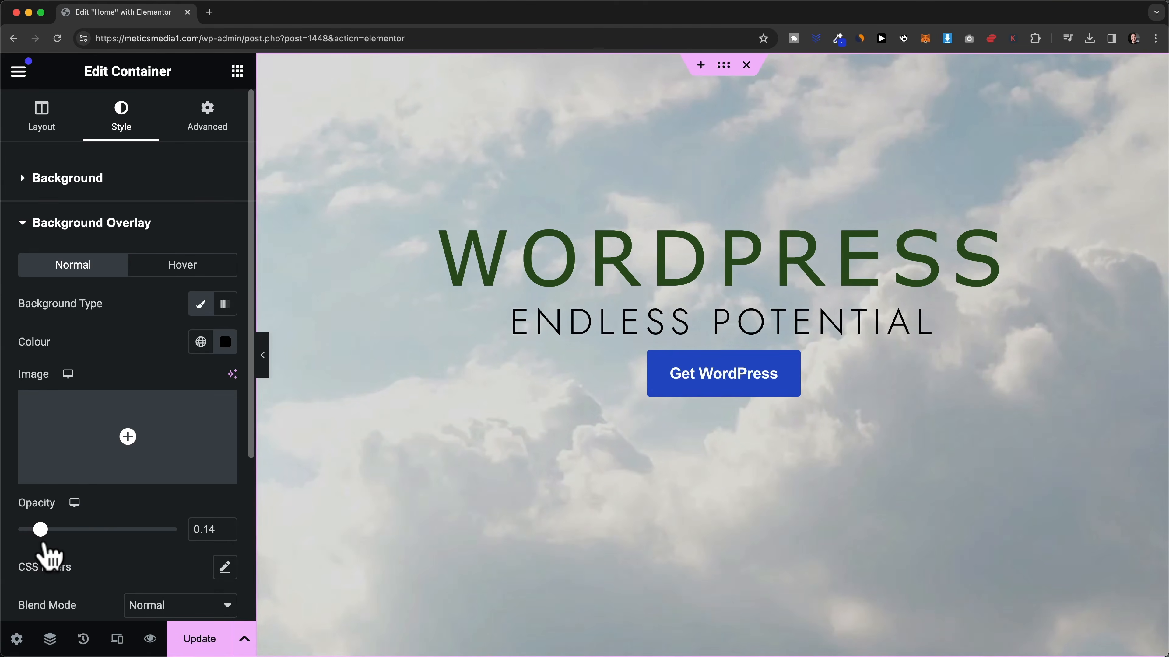
# - Change the overlay colour to white #FFFFFF at 0.15 opacity
pyautogui.click(226, 346)
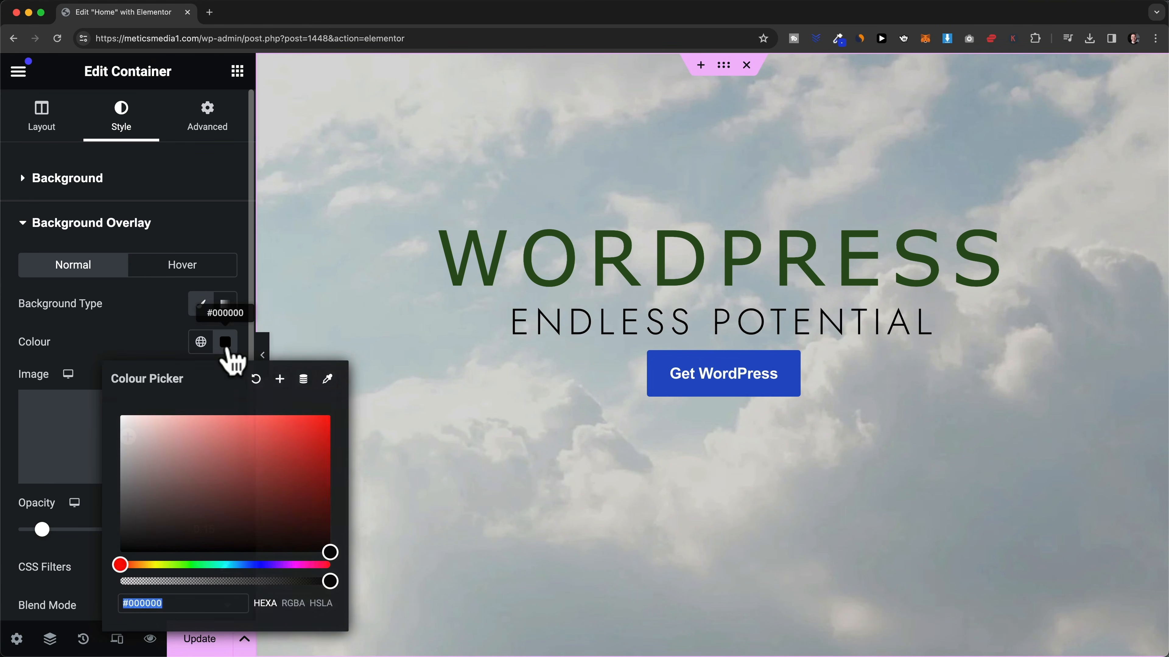
pyautogui.write('#FFFFFF')
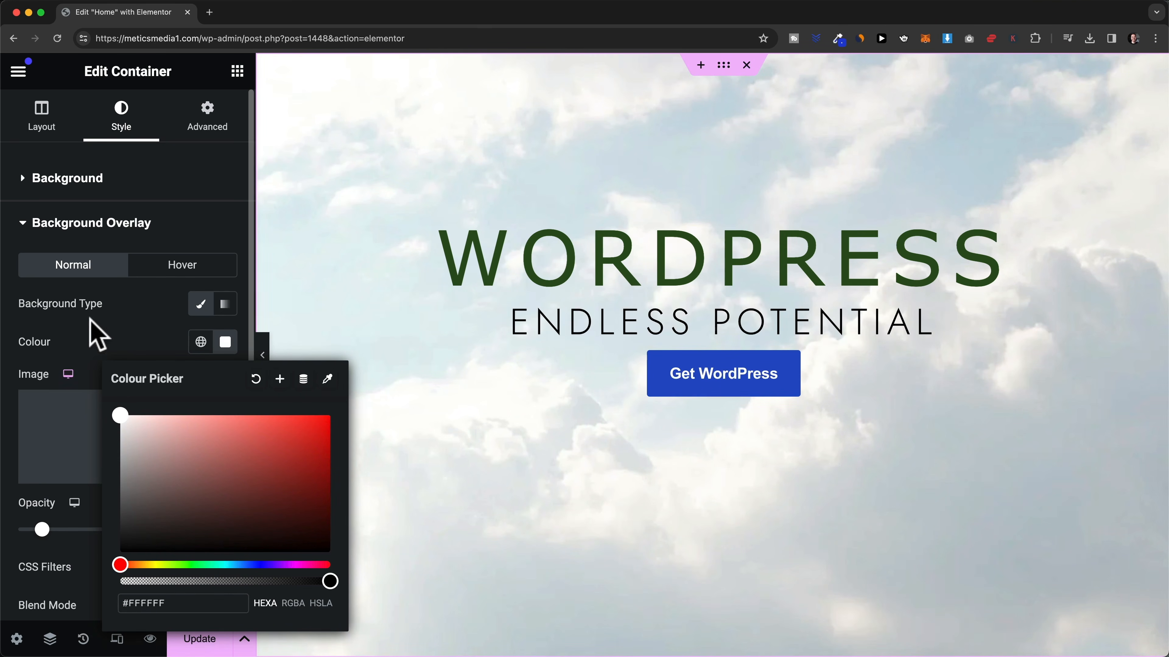
pyautogui.click(150, 345)
pyautogui.scroll(-4, 97, 461)
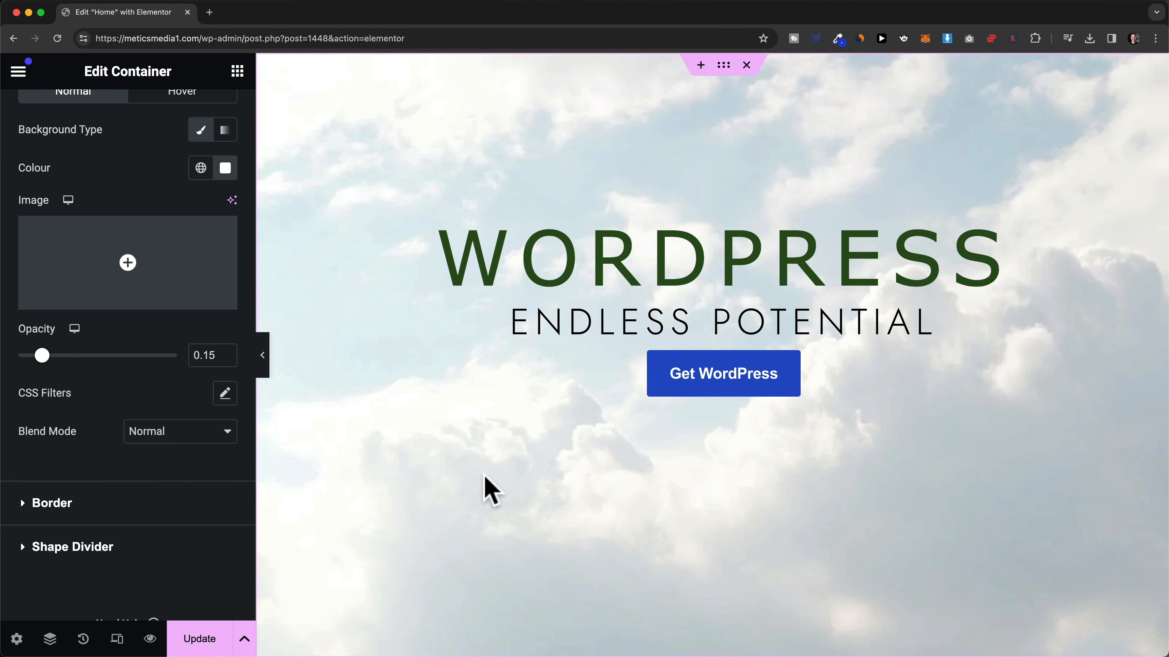
pyautogui.scroll(-1, 378, 347)
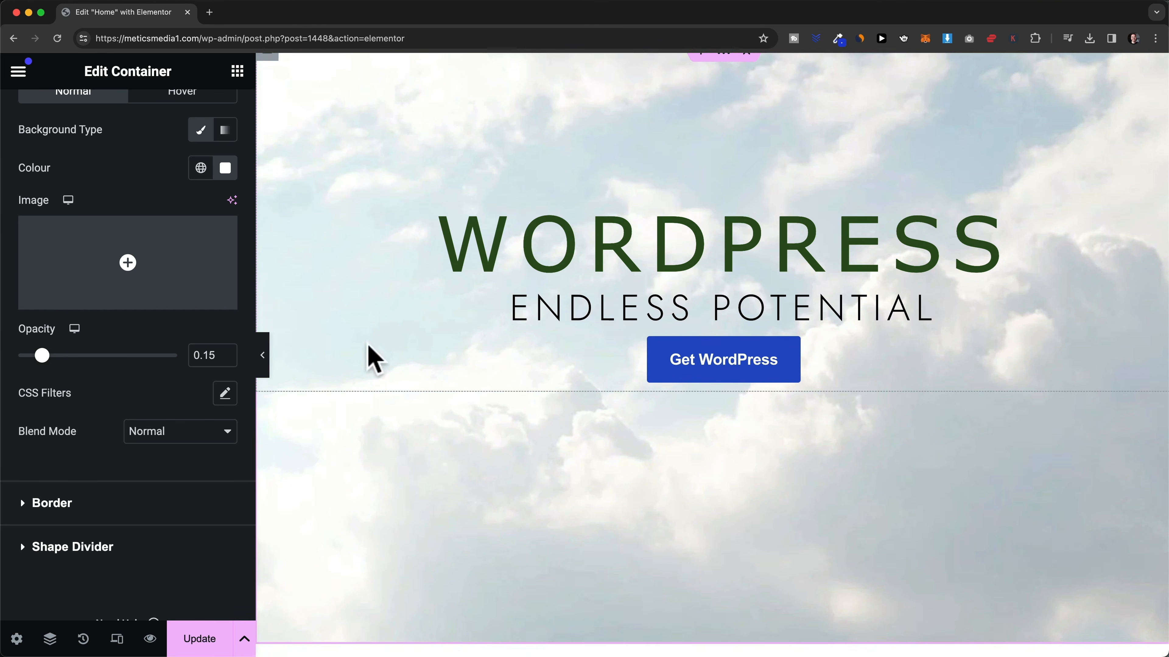
pyautogui.scroll(1, 377, 374)
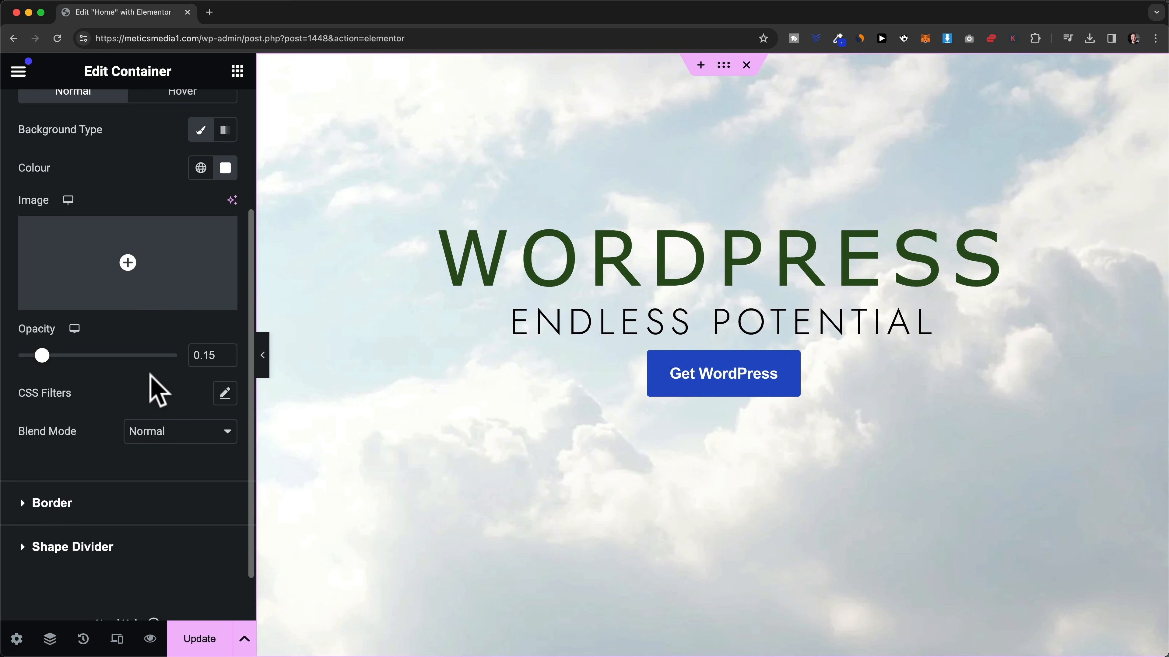
pyautogui.scroll(5, 156, 391)
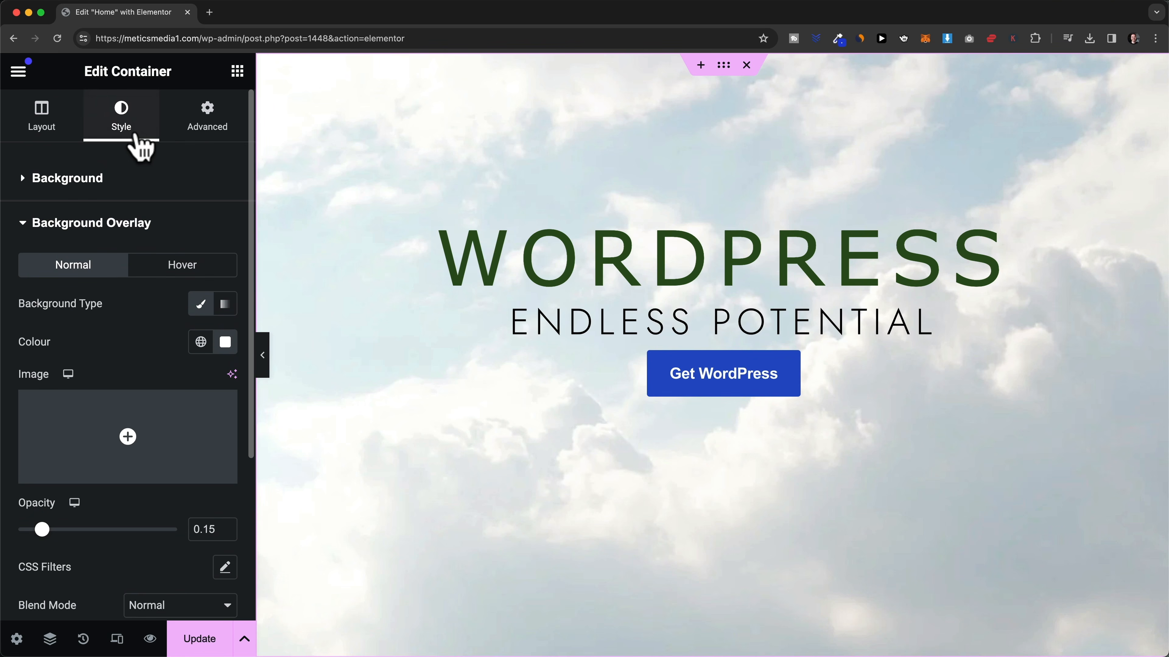
# - Remove the cloud image from the hero container's background
pyautogui.click(21, 189)
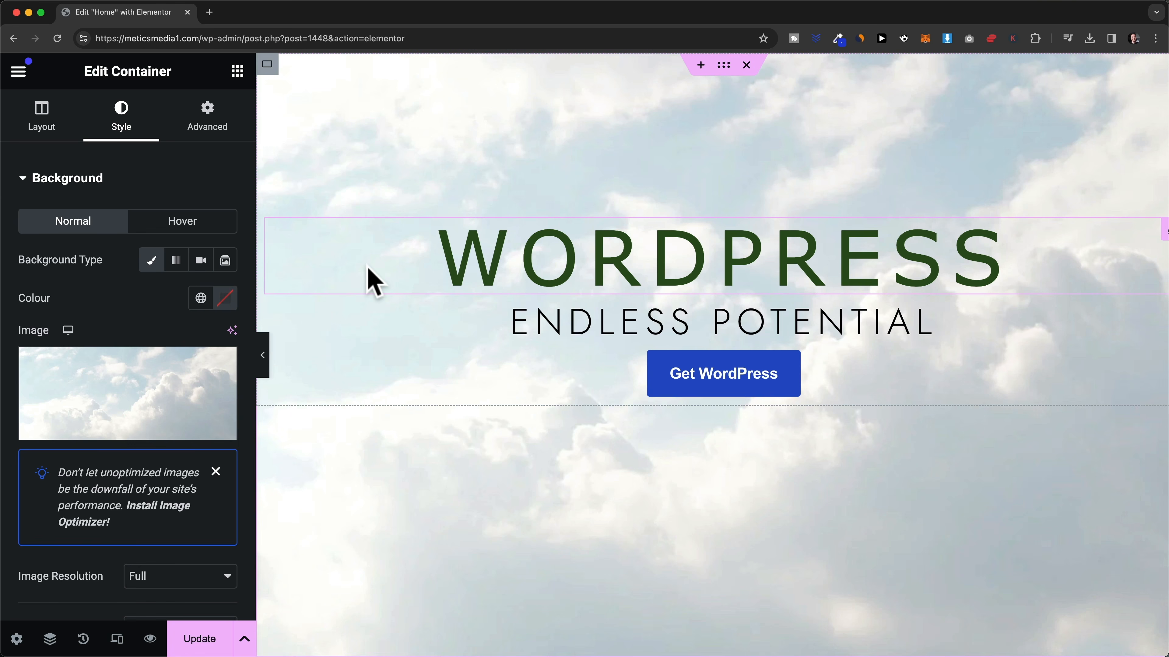
pyautogui.moveTo(173, 392)
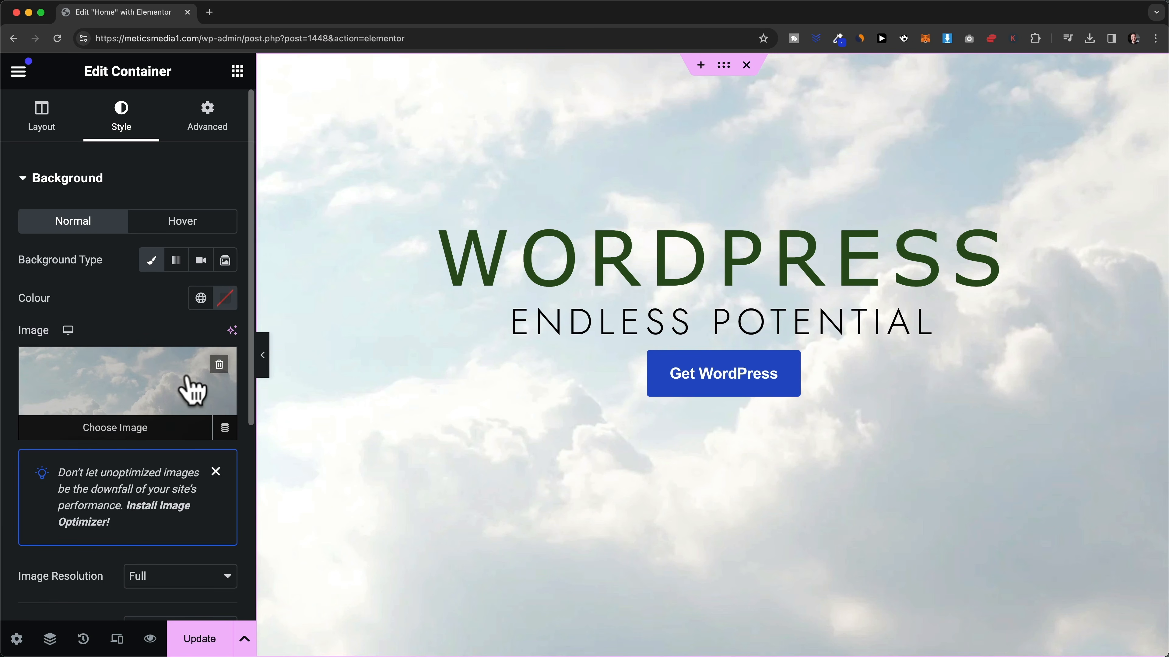
pyautogui.click(219, 364)
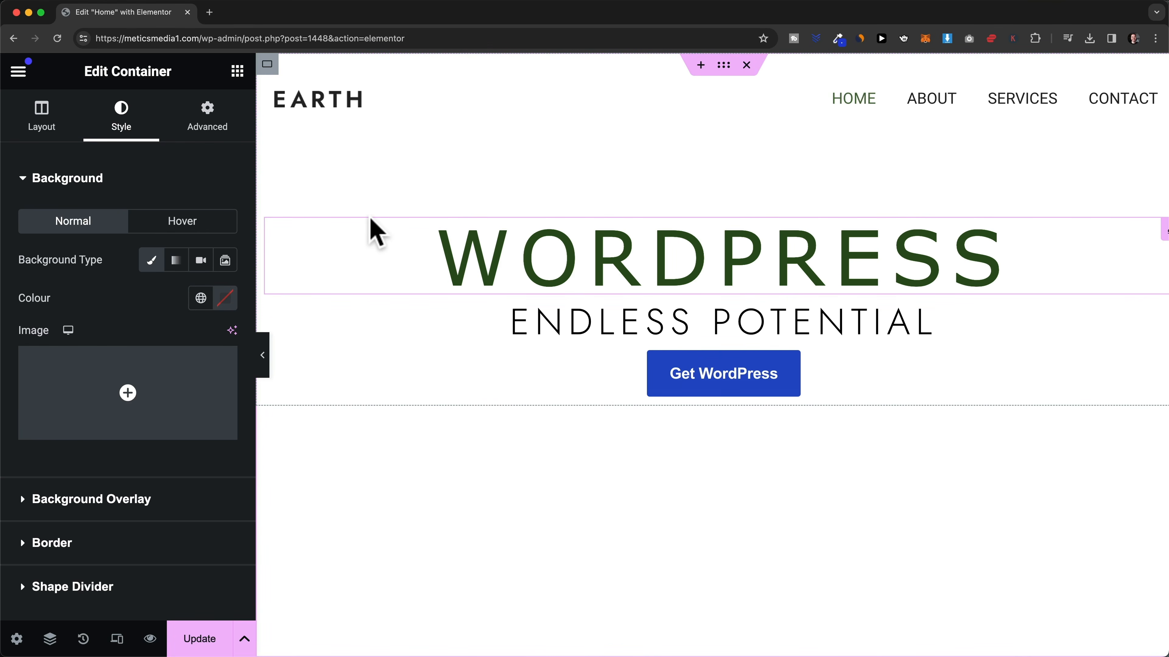
# - Try pink and pale green background colours, then apply the Primary global colour (#6EC1E4)
pyautogui.click(225, 298)
pyautogui.moveTo(242, 379)
pyautogui.mouseDown()
pyautogui.moveTo(266, 410)
pyautogui.moveTo(242, 392)
pyautogui.mouseUp()
pyautogui.moveTo(184, 520); pyautogui.dragTo(197, 521)
pyautogui.moveTo(229, 417); pyautogui.dragTo(184, 381)
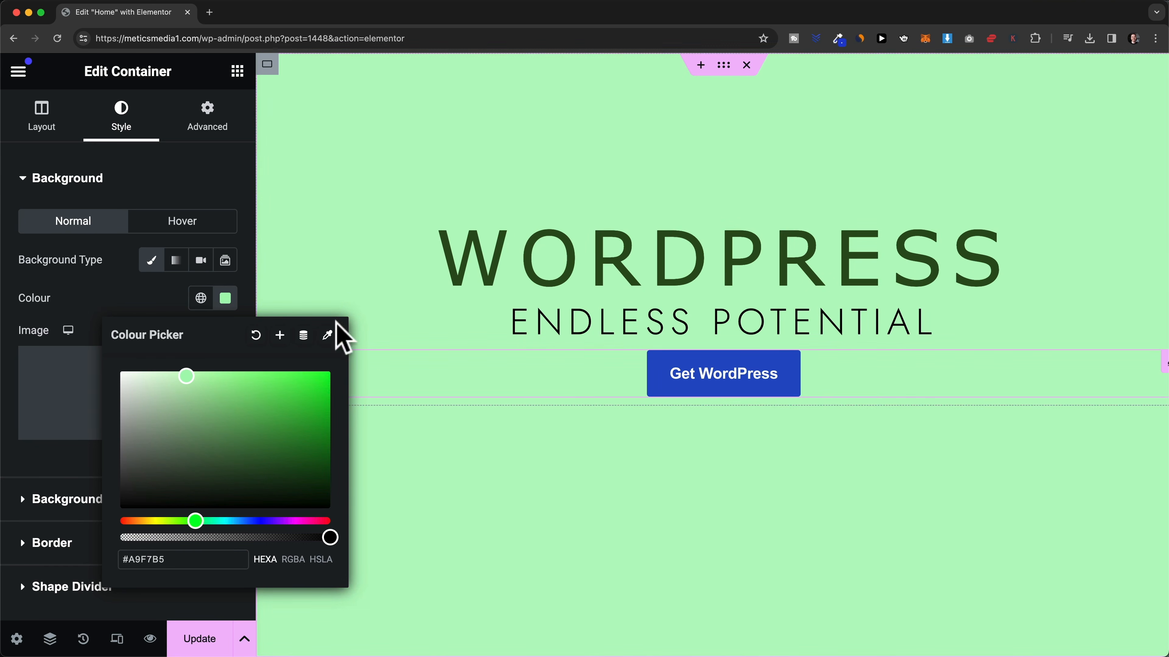
pyautogui.click(180, 307)
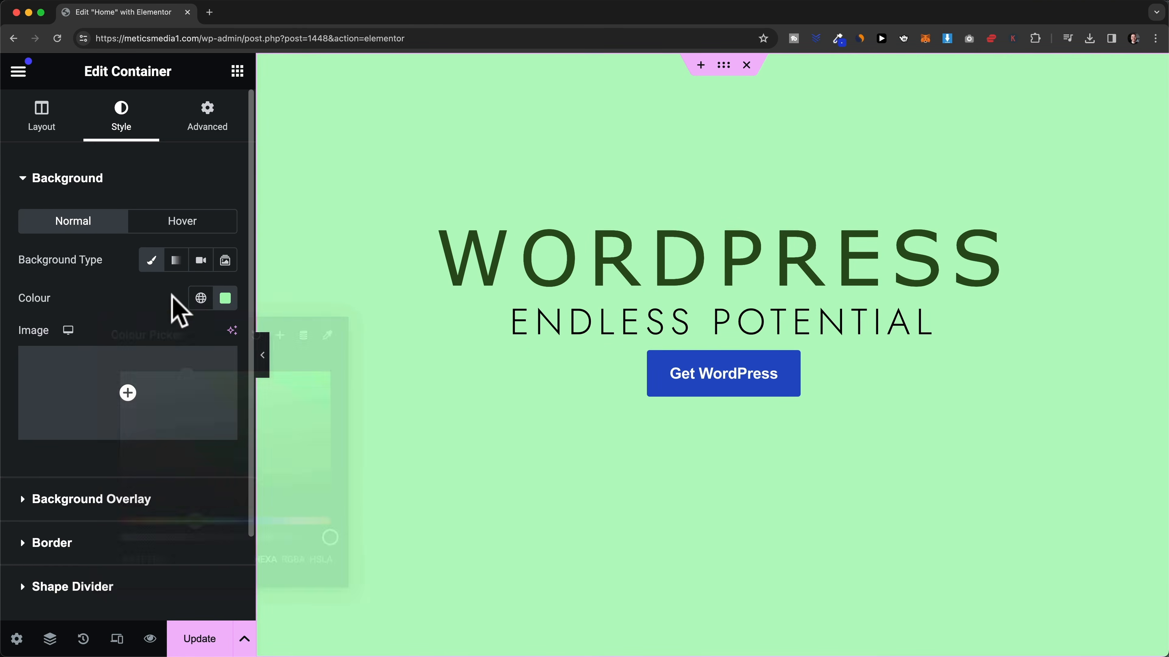
pyautogui.click(201, 300)
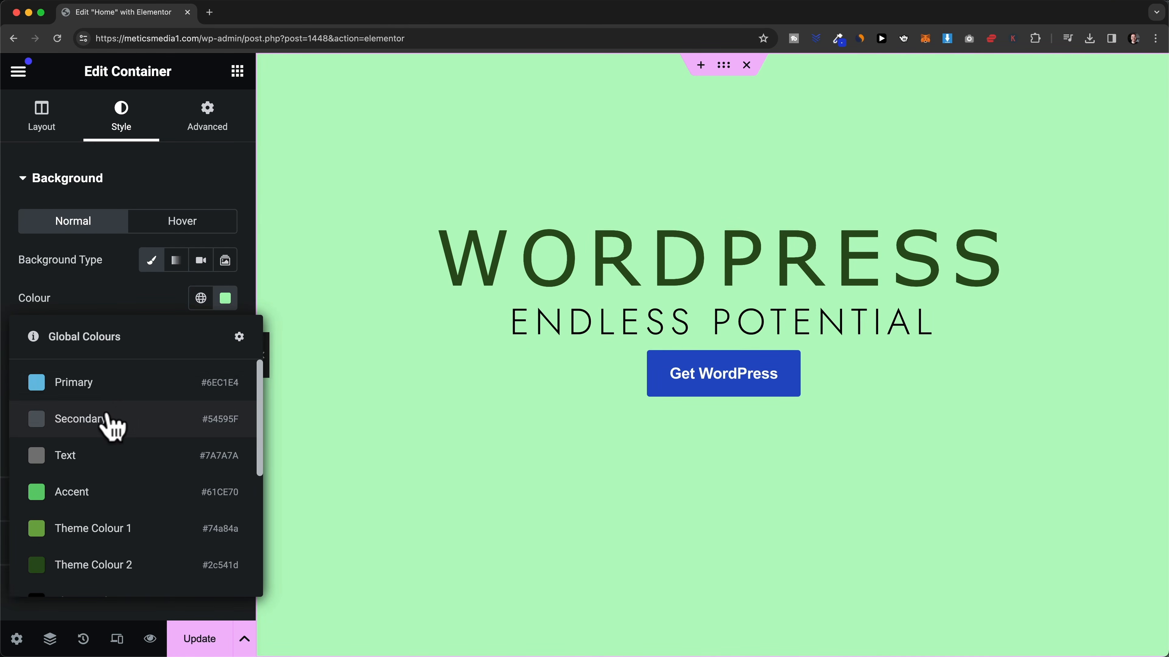
pyautogui.click(94, 386)
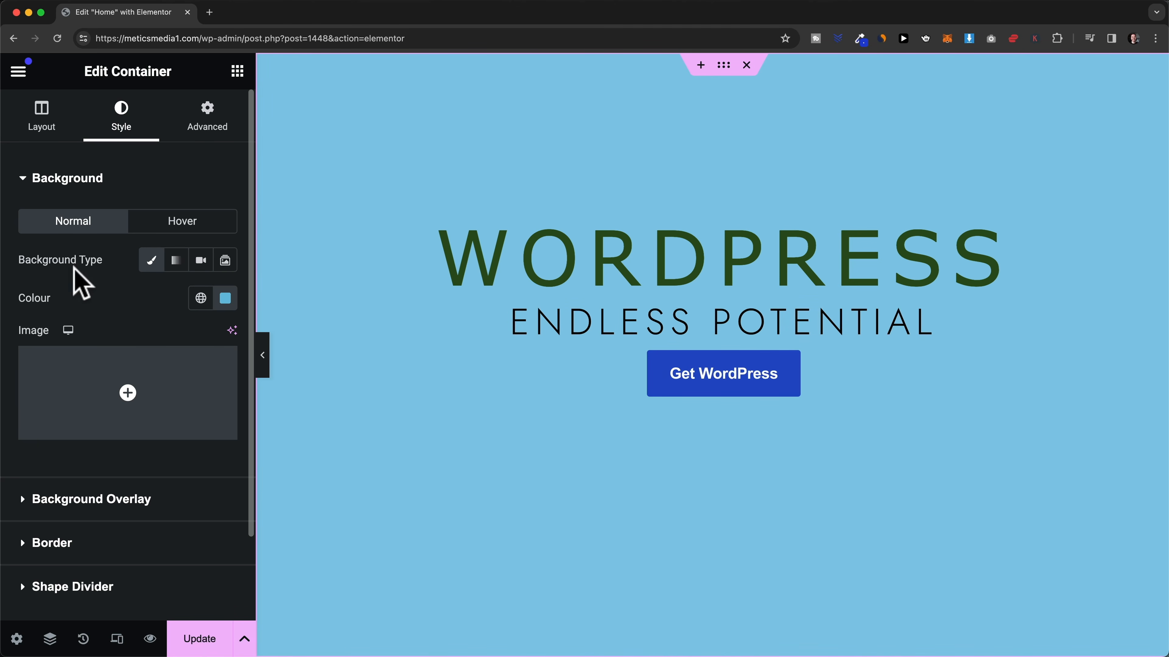
# - Make the hero background a 180° linear gradient from white to grey #8F8F8F
pyautogui.click(177, 265)
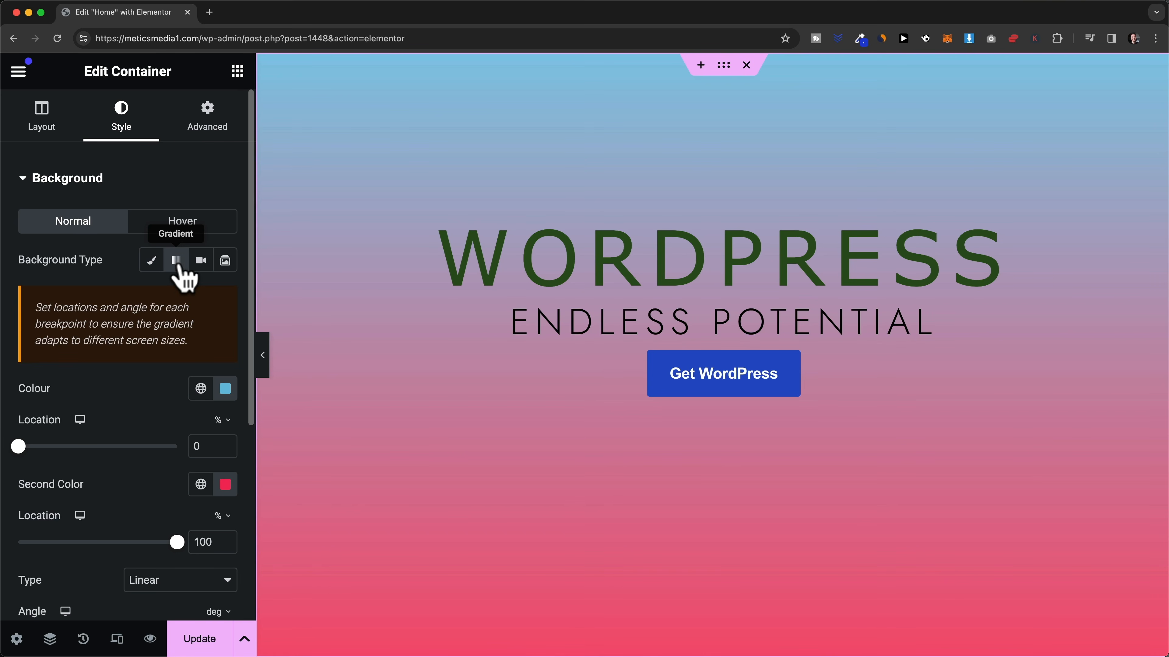
pyautogui.scroll(-2, 151, 326)
pyautogui.click(225, 303)
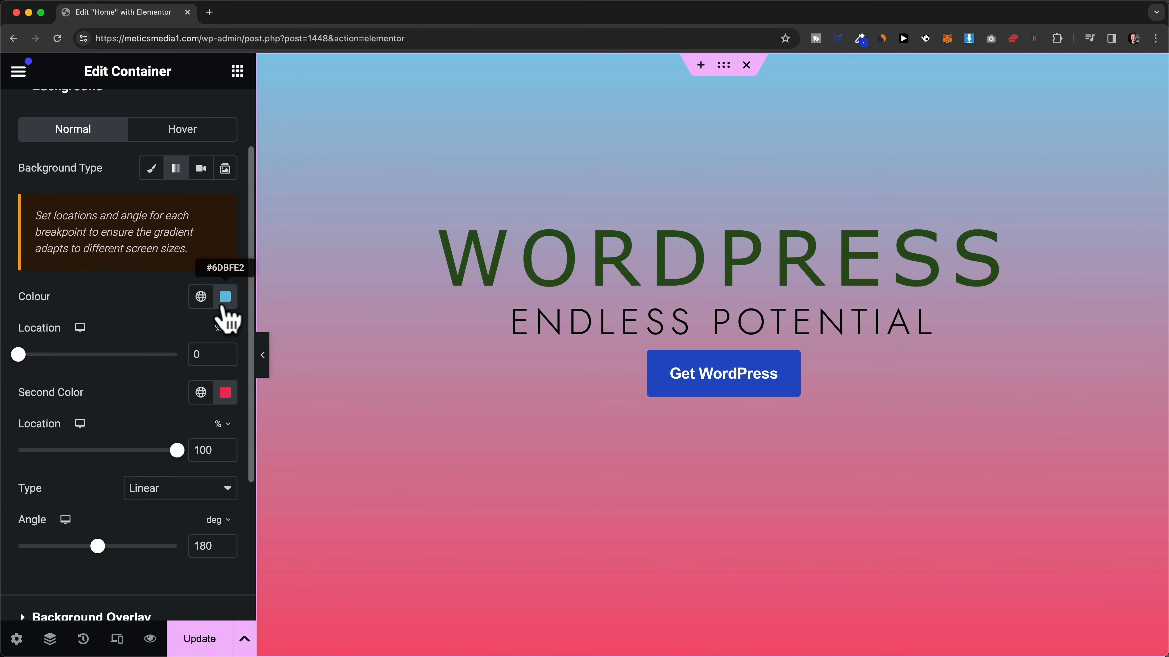
pyautogui.moveTo(229, 372); pyautogui.dragTo(121, 371)
pyautogui.click(168, 308)
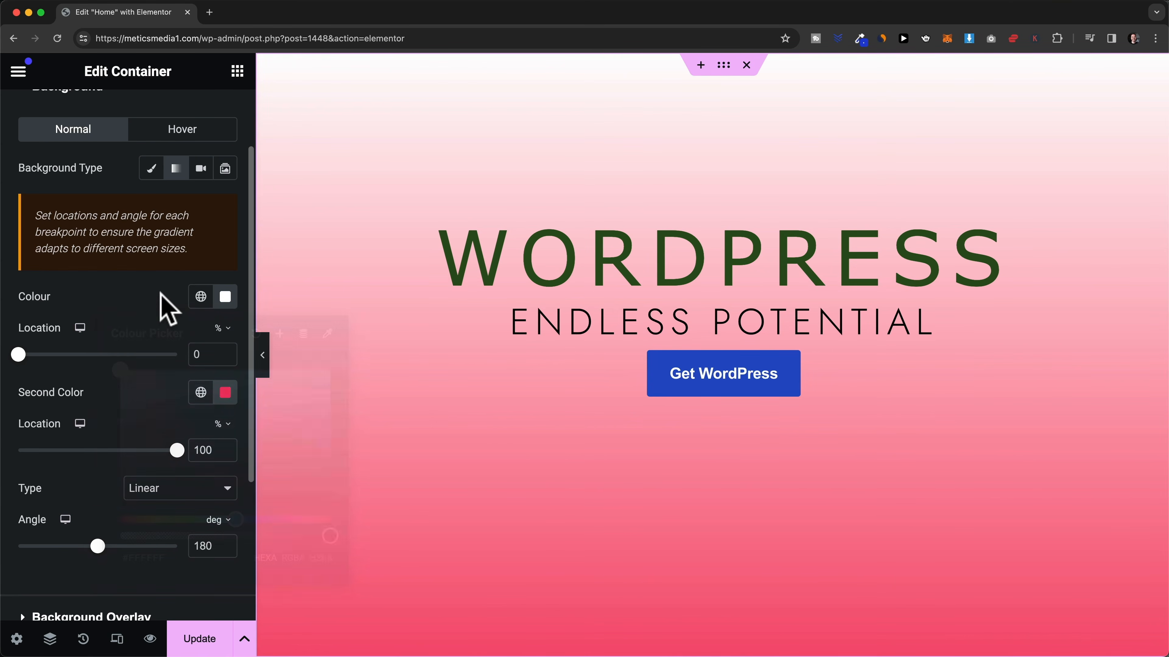
pyautogui.scroll(-1, 167, 318)
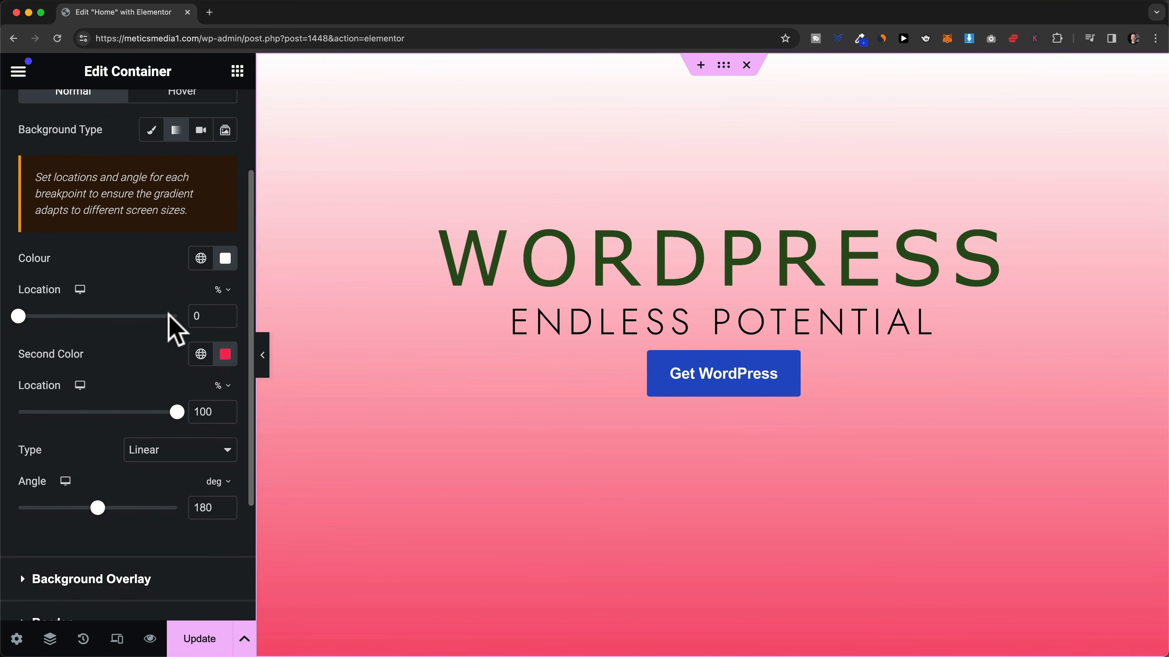
pyautogui.click(225, 355)
pyautogui.moveTo(226, 453); pyautogui.dragTo(137, 490)
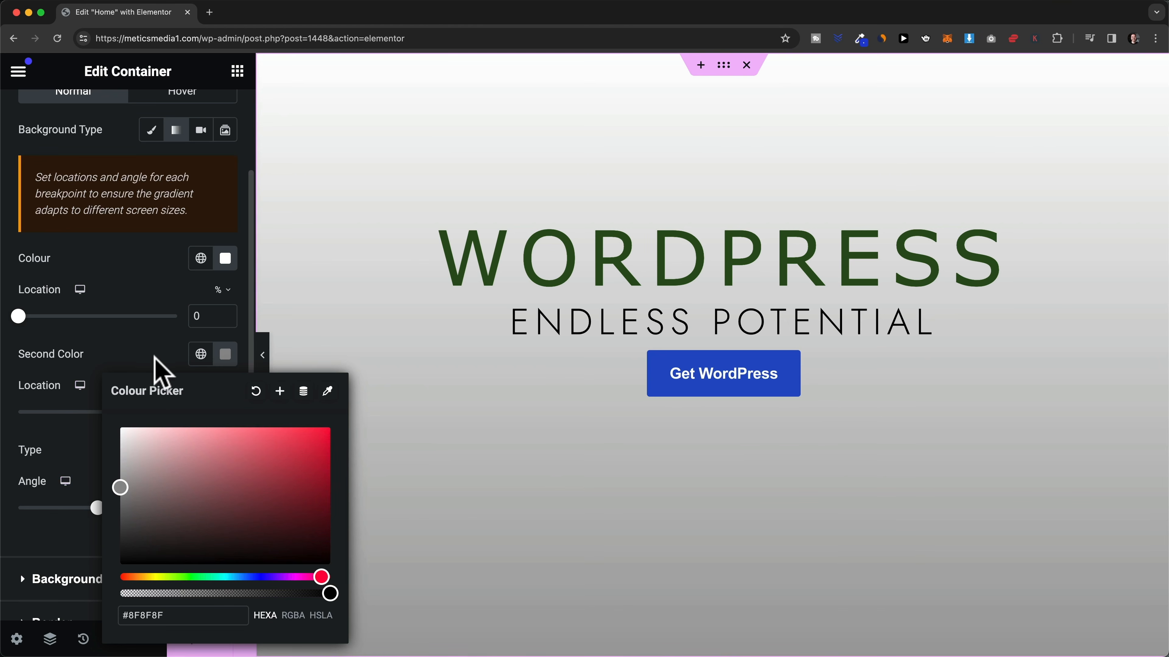
pyautogui.click(159, 373)
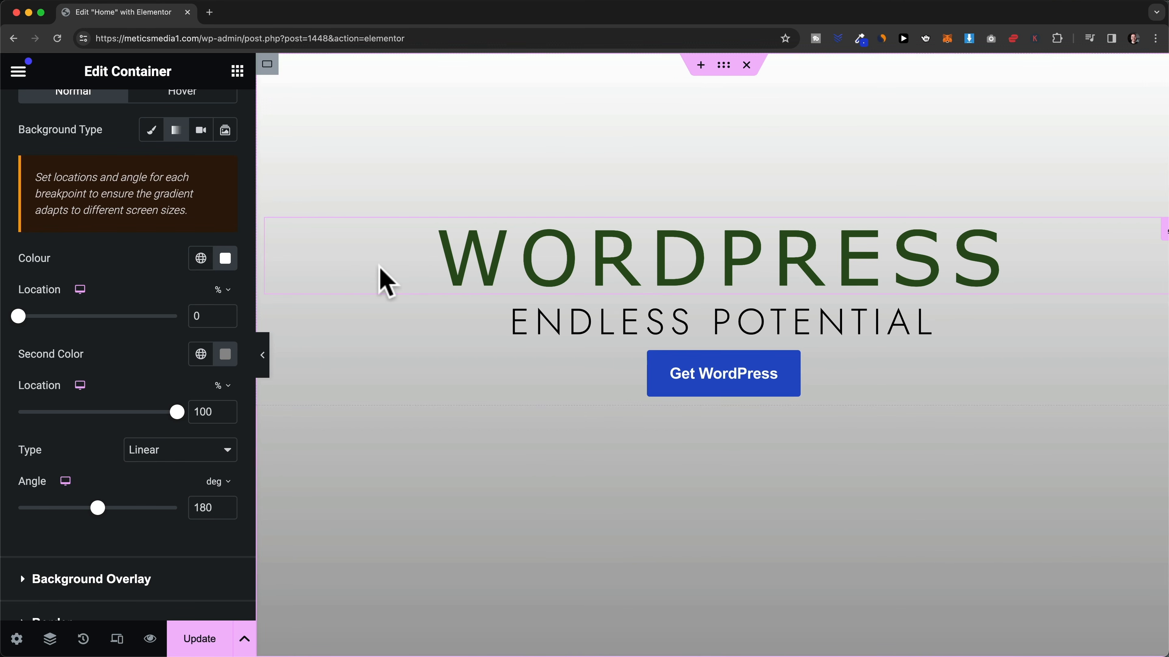
pyautogui.scroll(3, 134, 283)
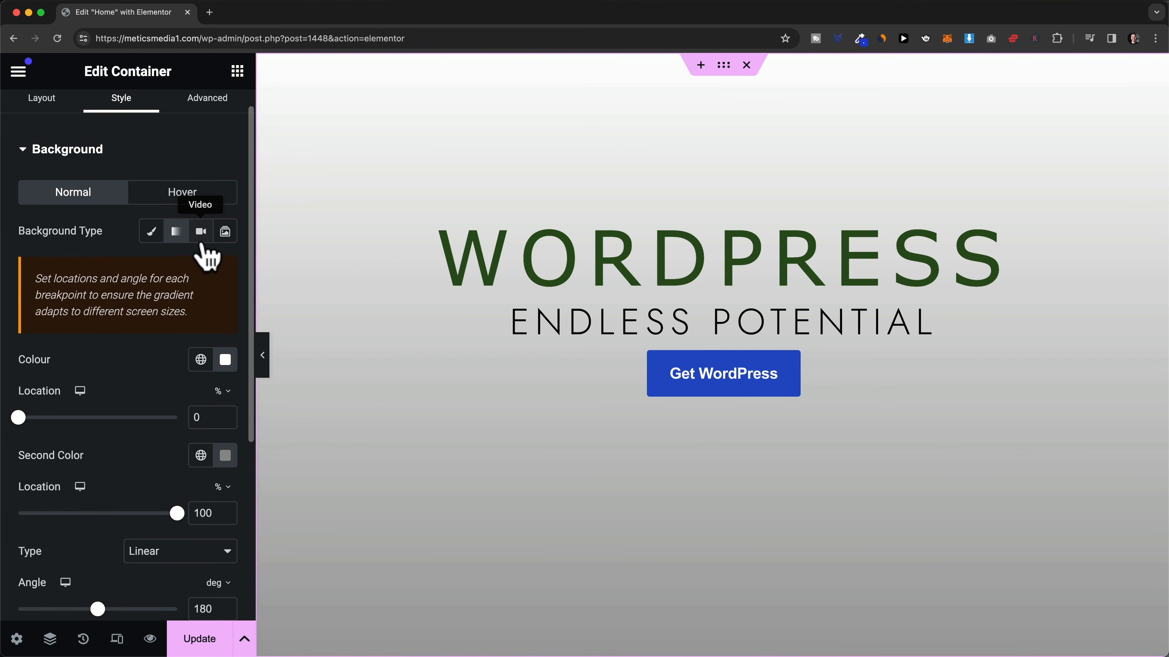
# - Switch the background to Video, paste the YouTube link, and set start 5 and end 120
pyautogui.click(201, 232)
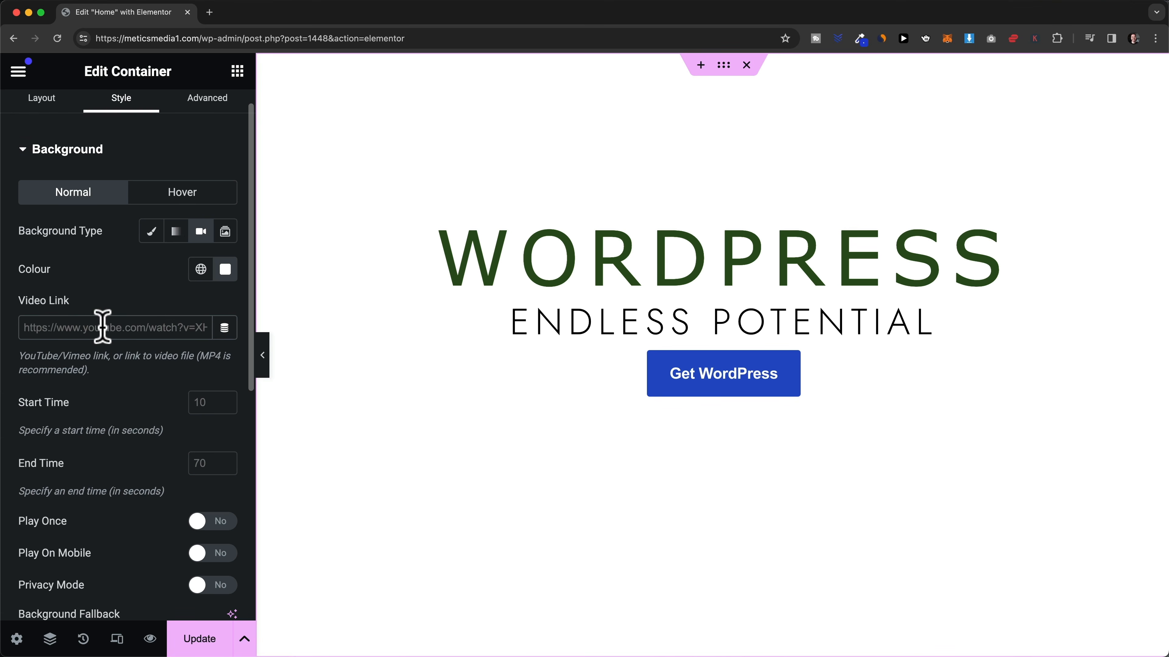
pyautogui.write('https://www.youtube.com/watch?v=BHACKCNDMW8')
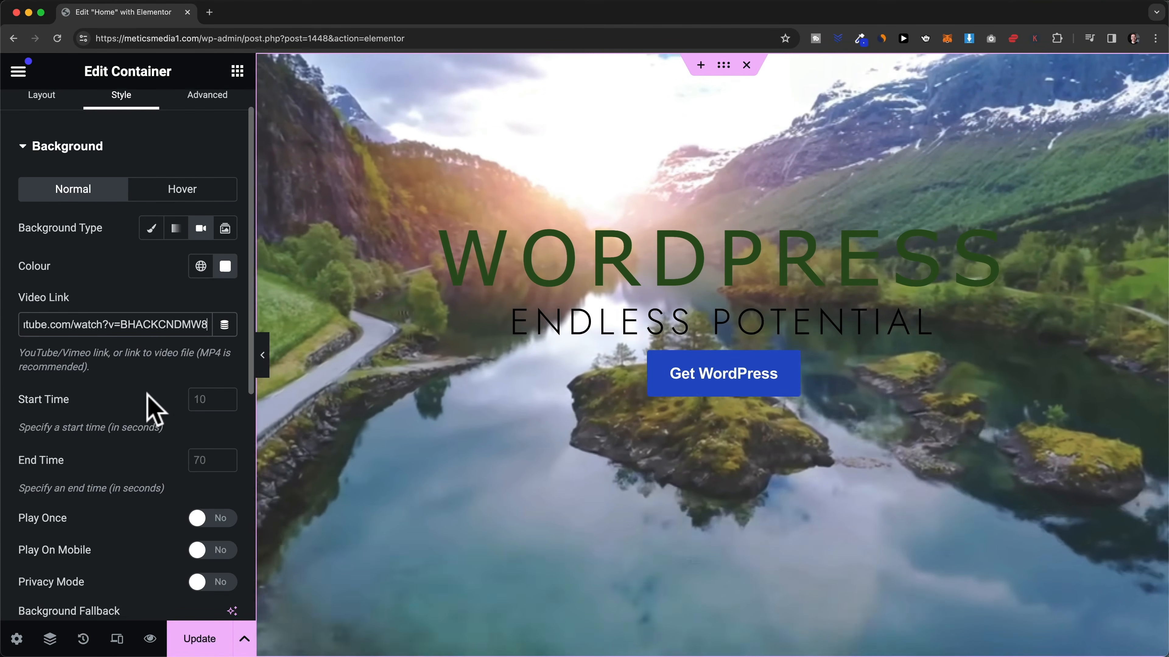
pyautogui.scroll(-3, 152, 410)
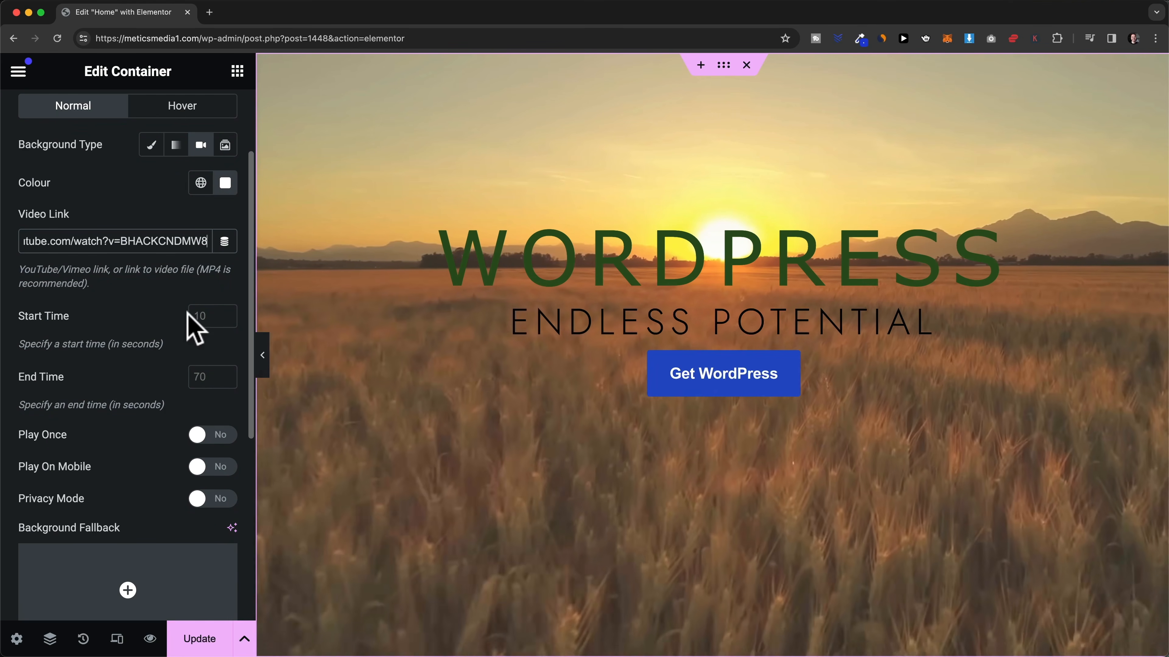
pyautogui.click(209, 316)
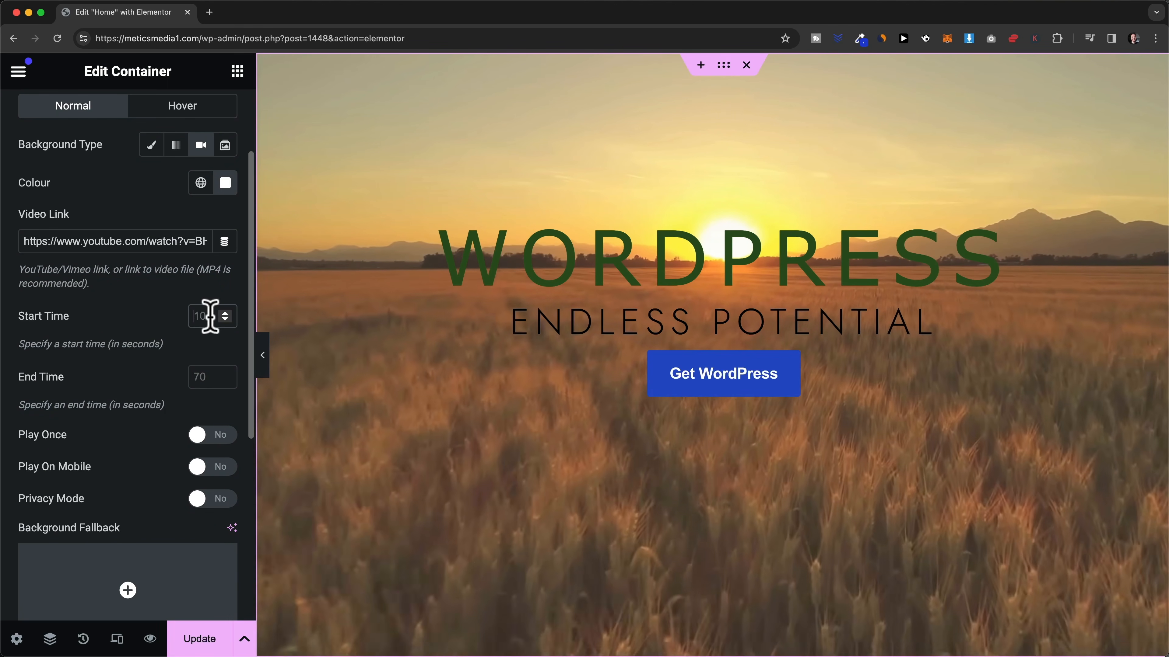
pyautogui.write('5')
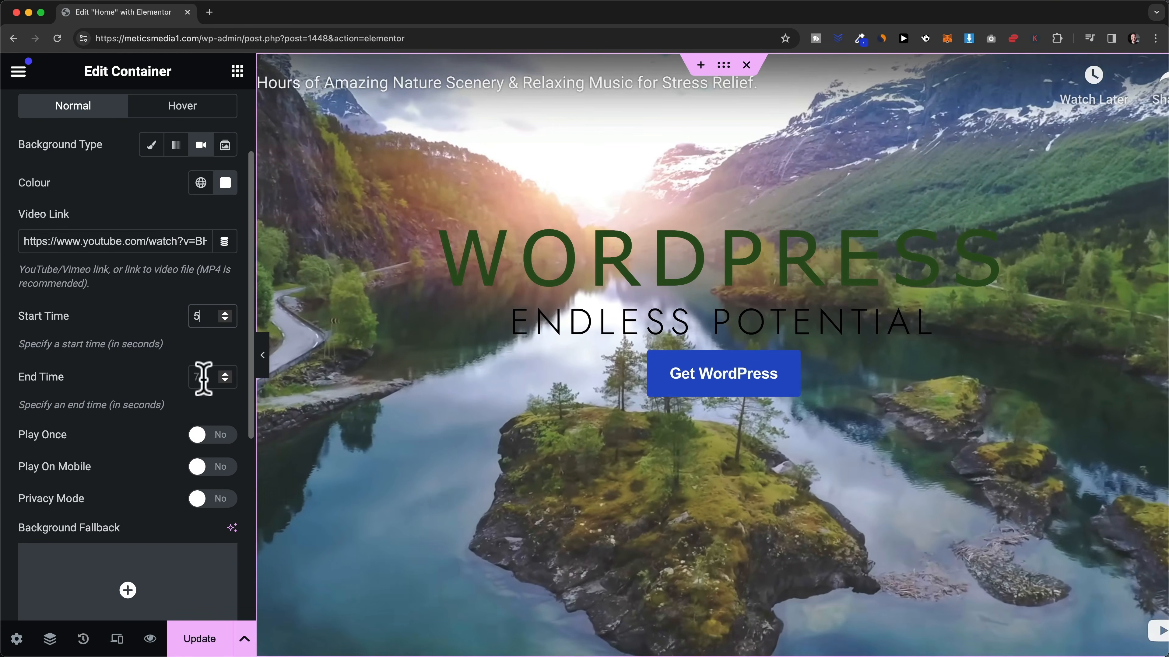
pyautogui.click(204, 377)
pyautogui.write('120')
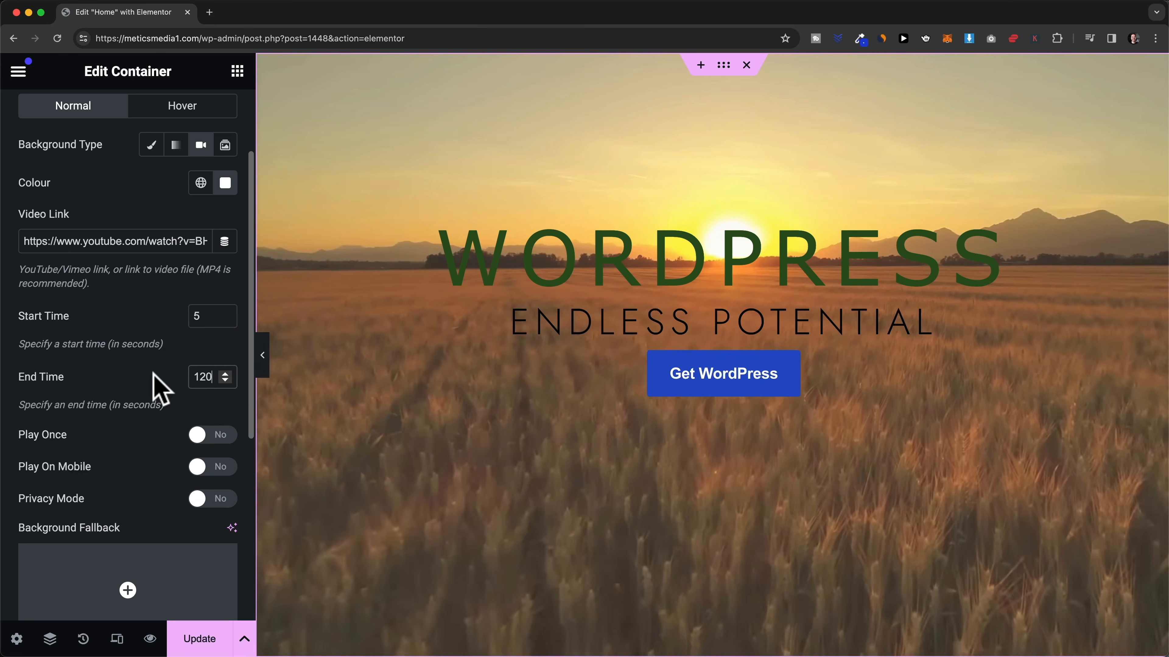
pyautogui.scroll(-5, 152, 382)
pyautogui.scroll(-1, 154, 385)
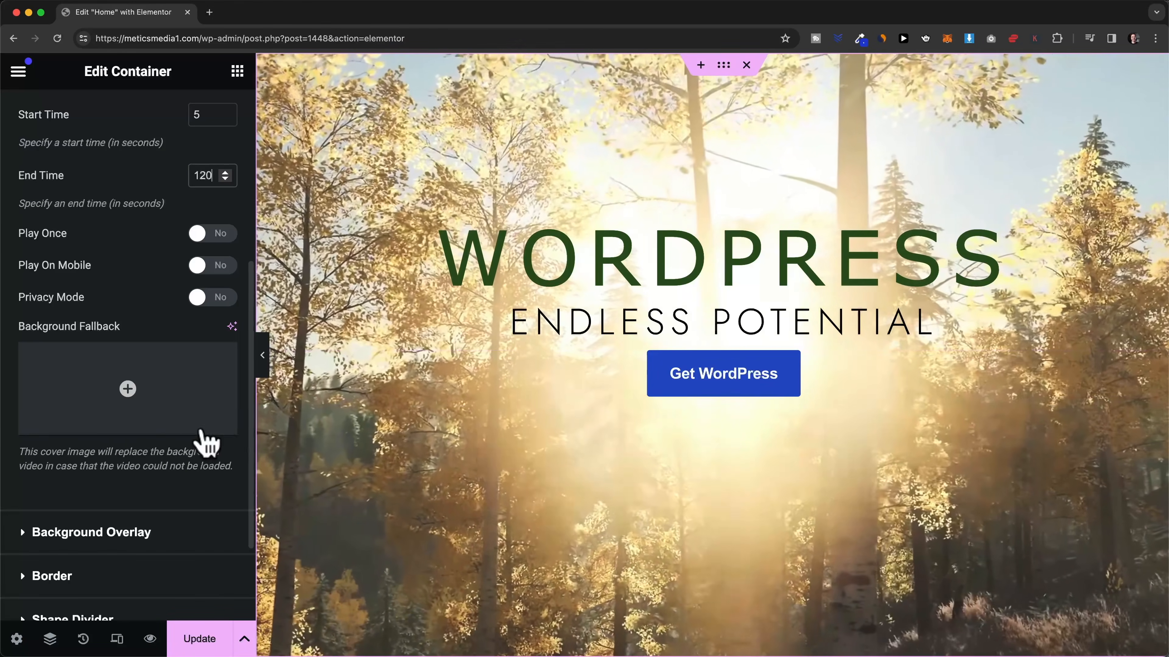
# - Choose the cloud photo pexels-photo.jpg from the Media Library as the video's fallback image
pyautogui.click(127, 390)
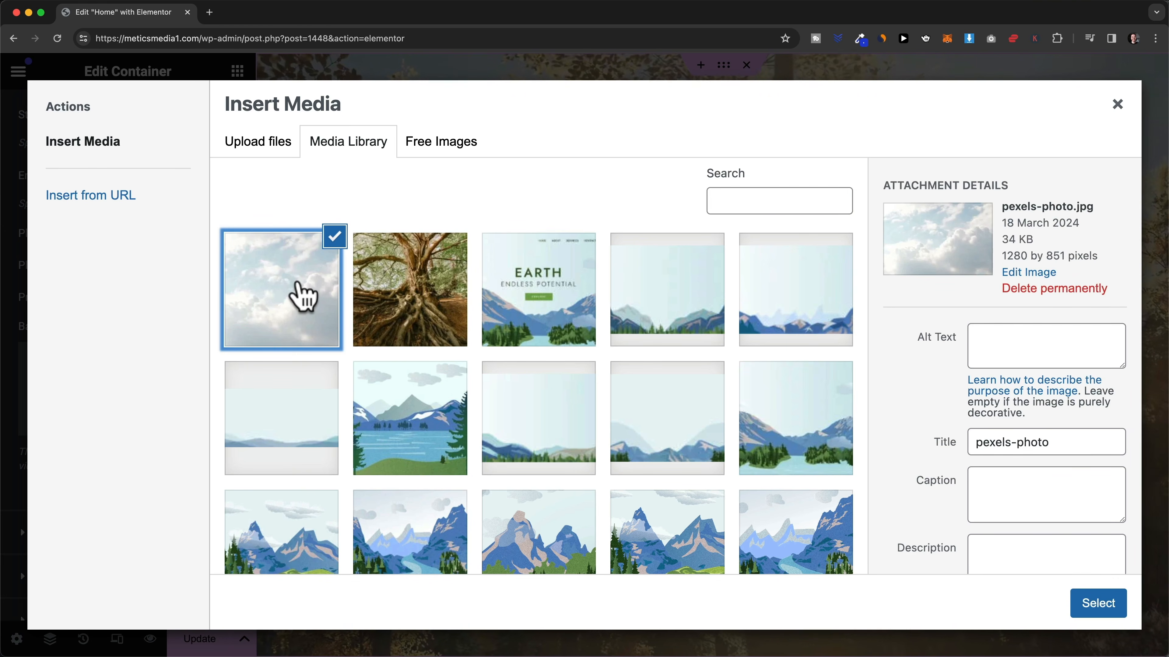
pyautogui.click(1088, 604)
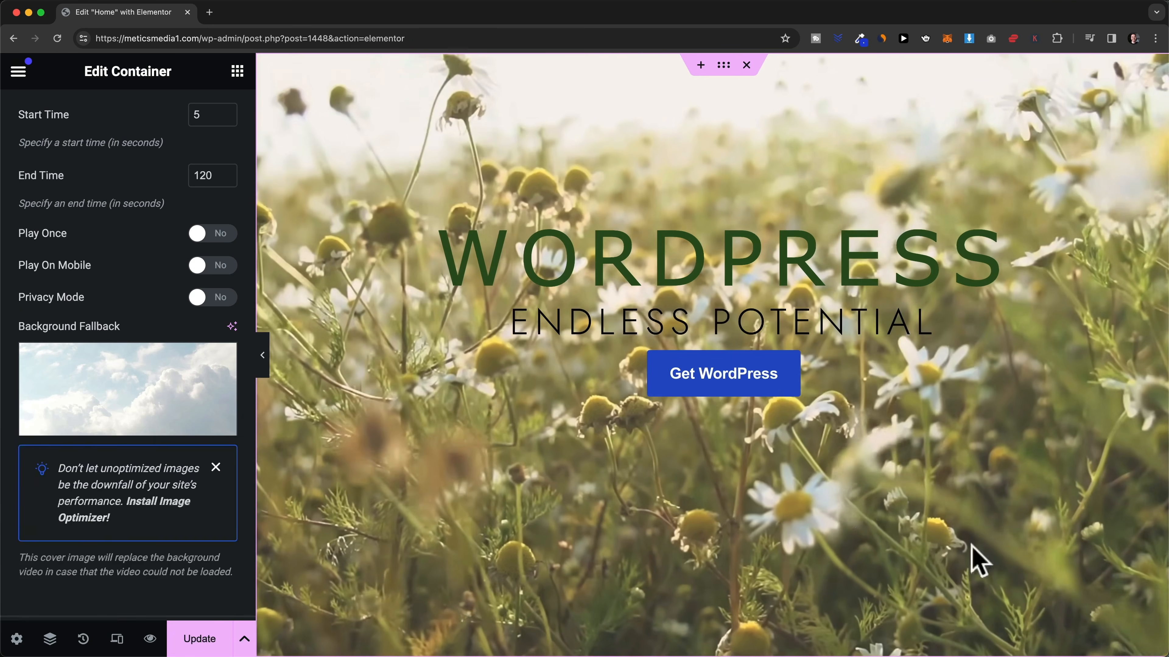
pyautogui.moveTo(149, 397)
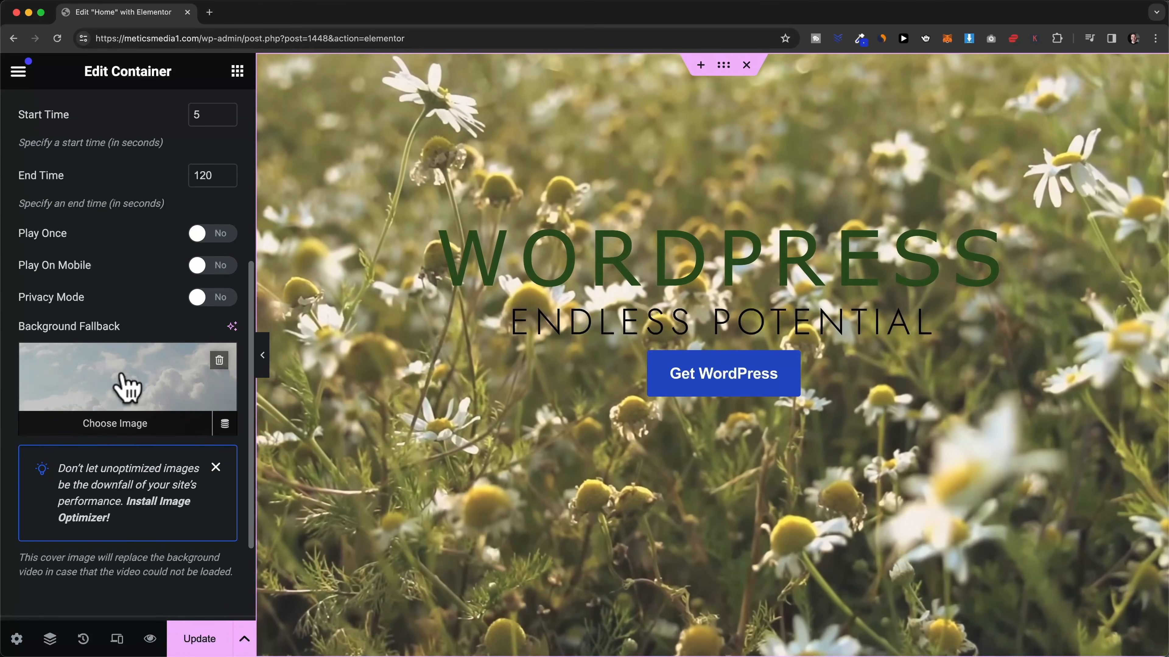
pyautogui.scroll(-5, 125, 384)
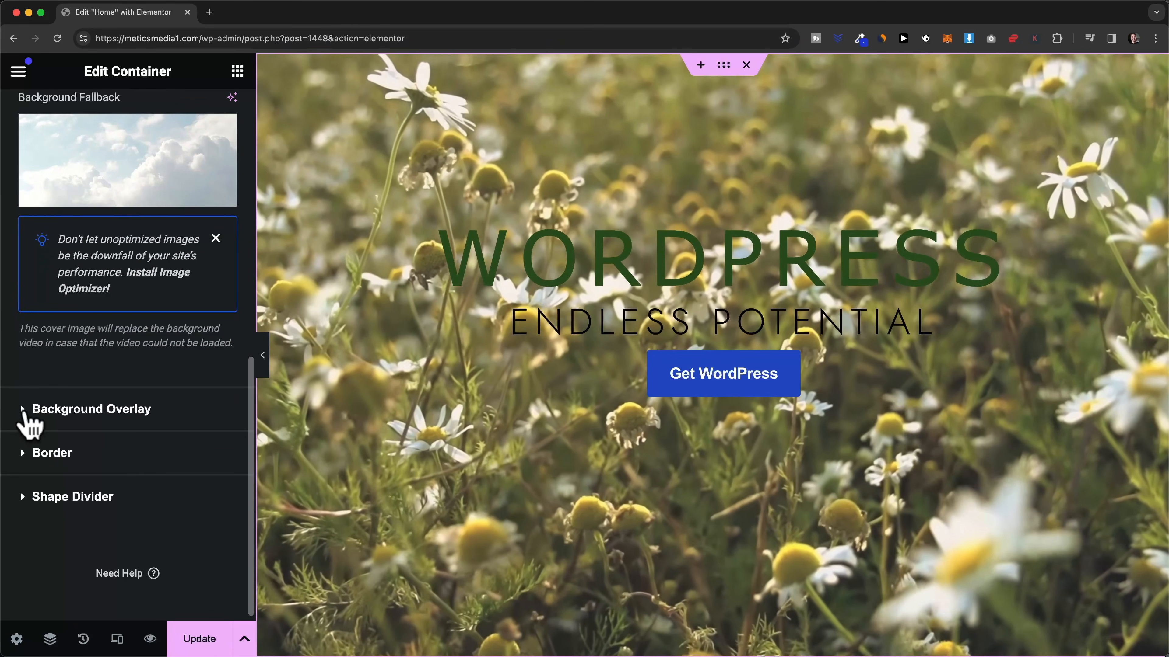
# - Adjust the overlay tint and raise the white overlay's opacity from 0.15 to 0.25
pyautogui.click(24, 412)
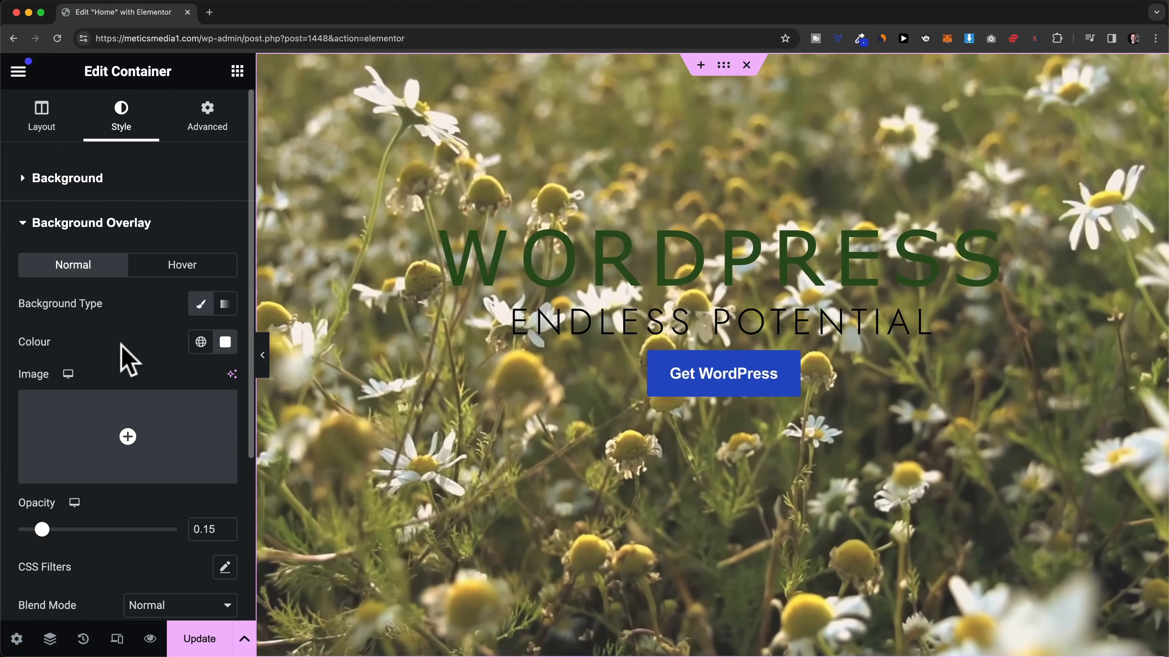
pyautogui.click(225, 344)
pyautogui.moveTo(161, 438); pyautogui.dragTo(152, 446)
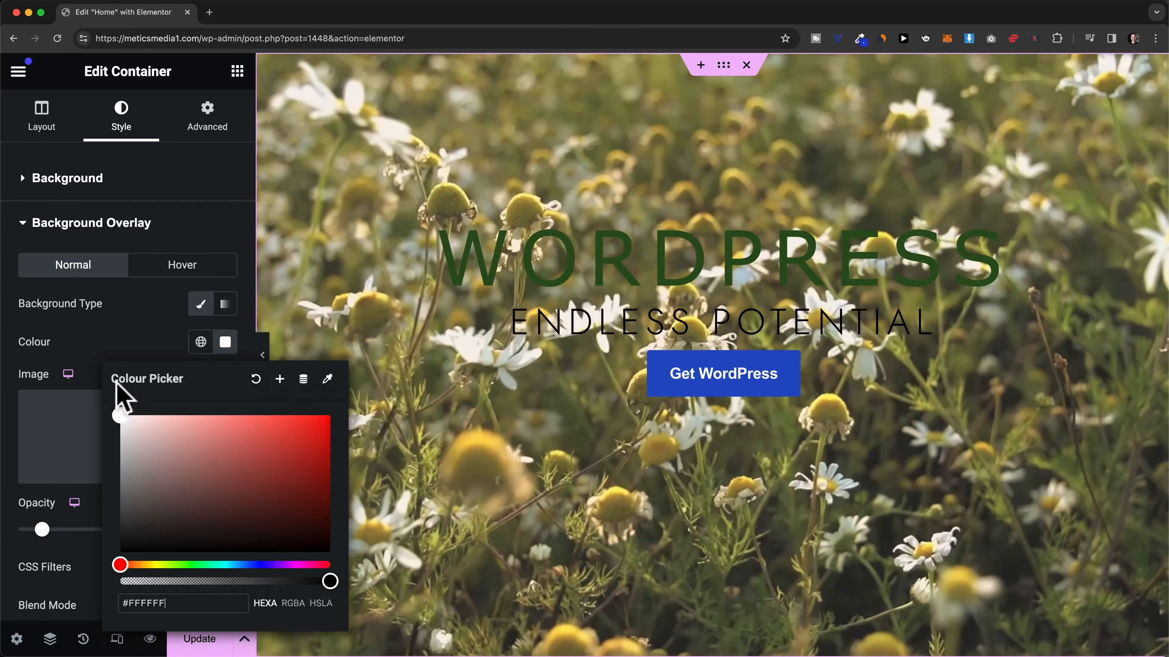
pyautogui.click(116, 334)
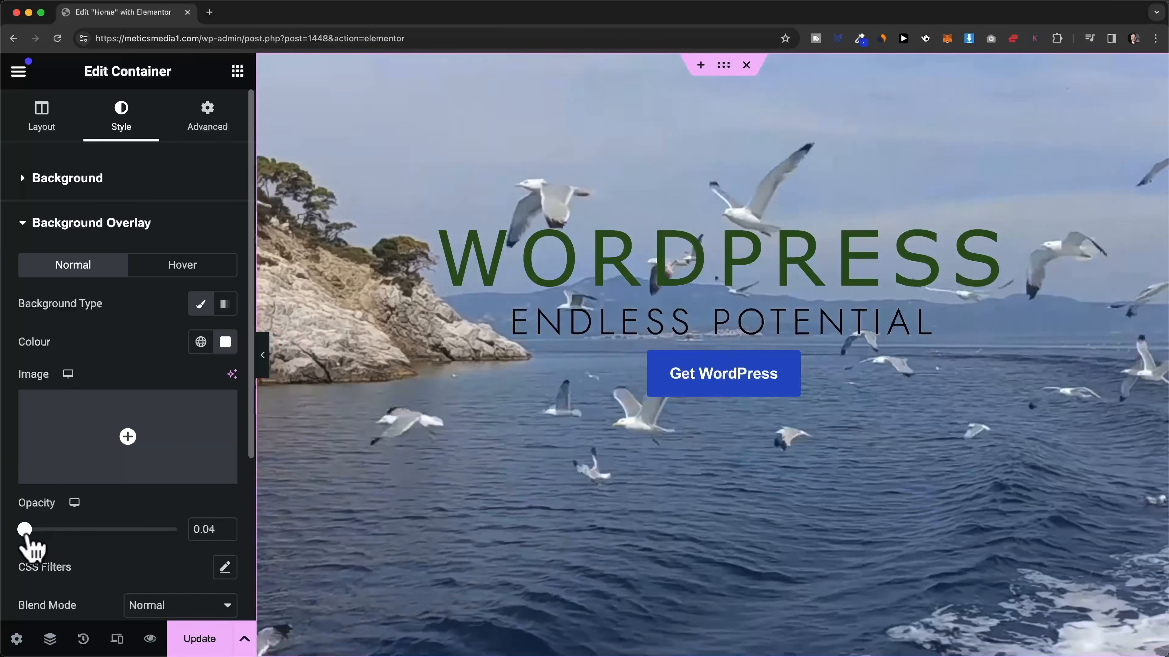
pyautogui.moveTo(26, 533); pyautogui.dragTo(57, 534)
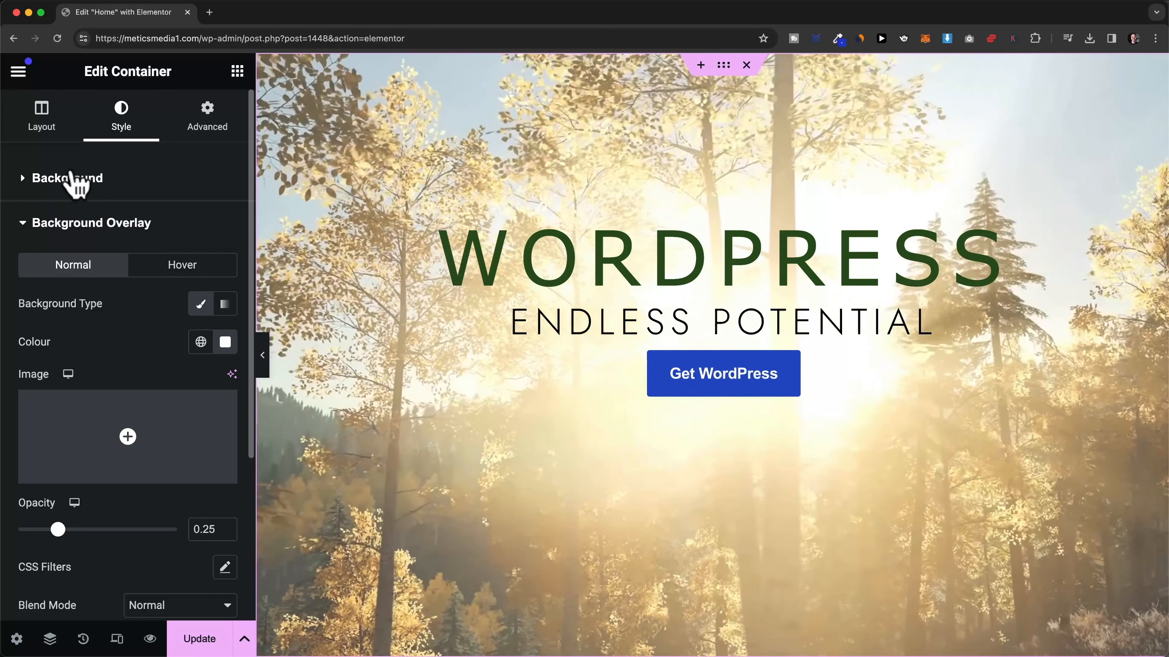
# - Switch the background type to Slideshow and select four mountain images, including Web-Design and Service-3-min
pyautogui.click(24, 181)
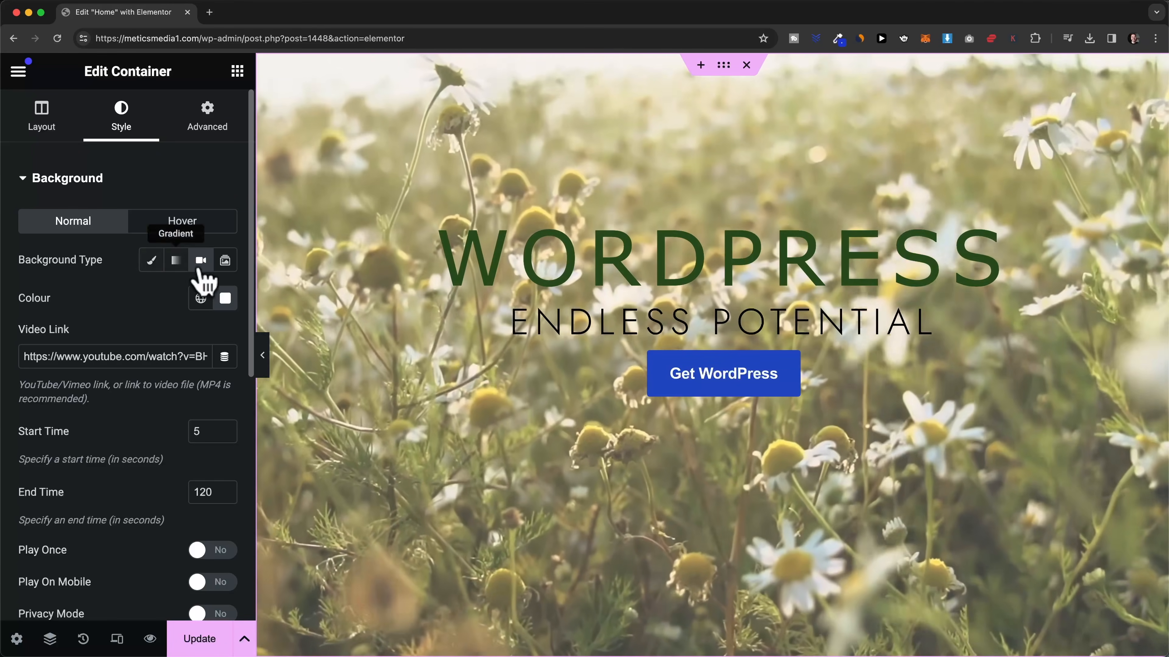
pyautogui.click(226, 261)
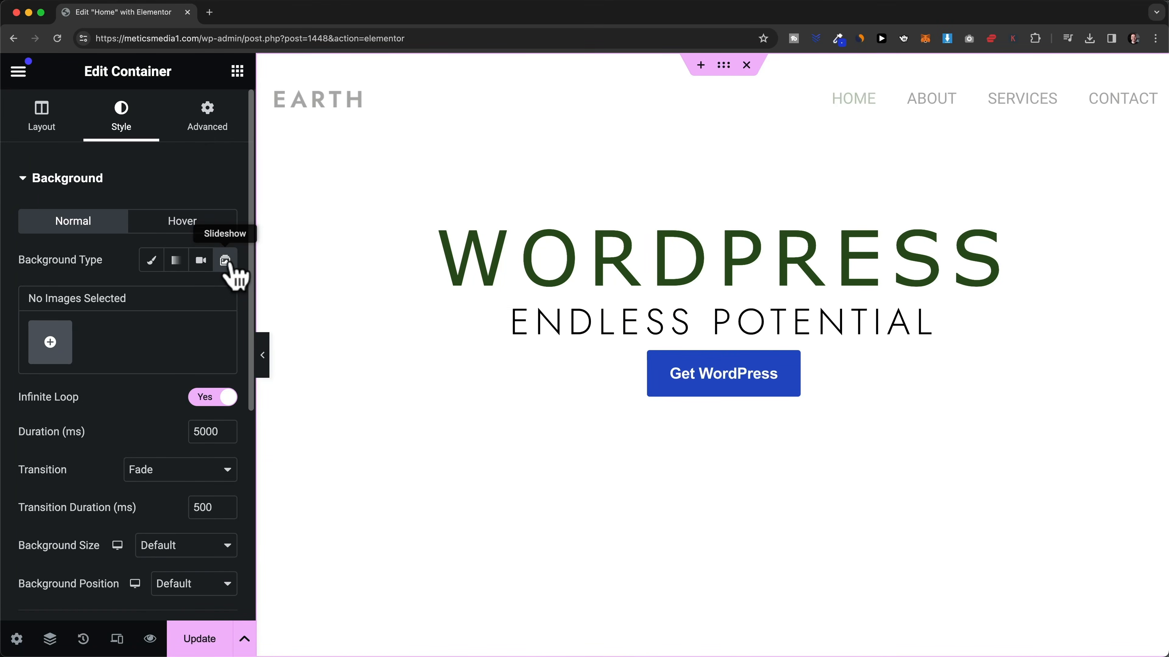
pyautogui.click(51, 343)
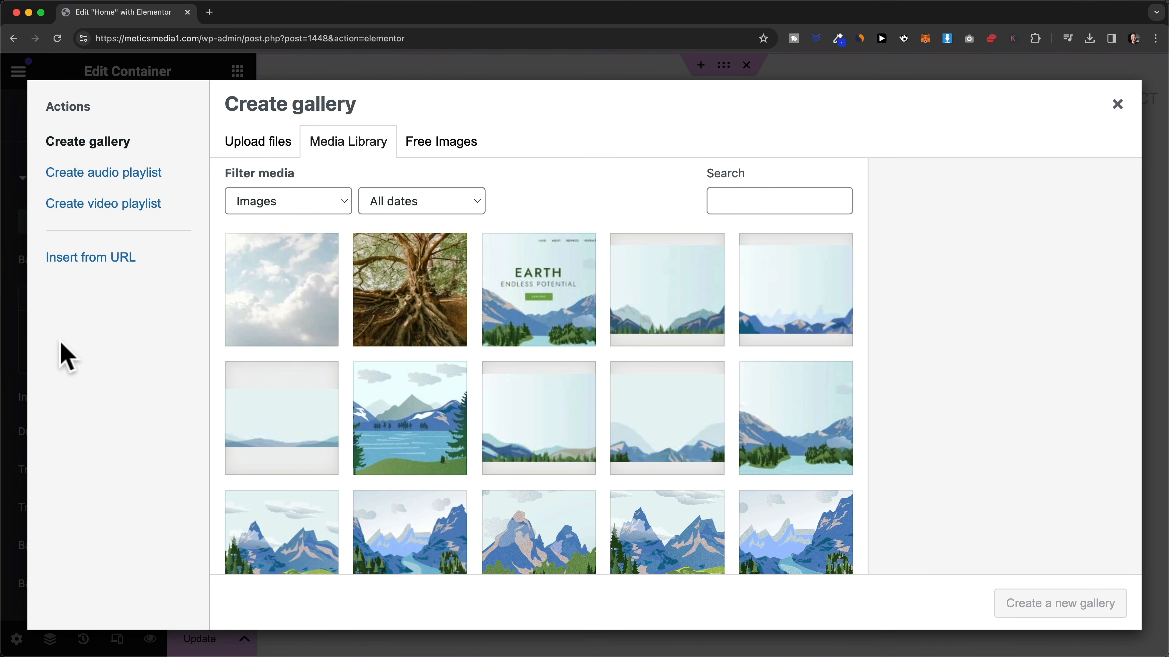
pyautogui.scroll(-3, 448, 386)
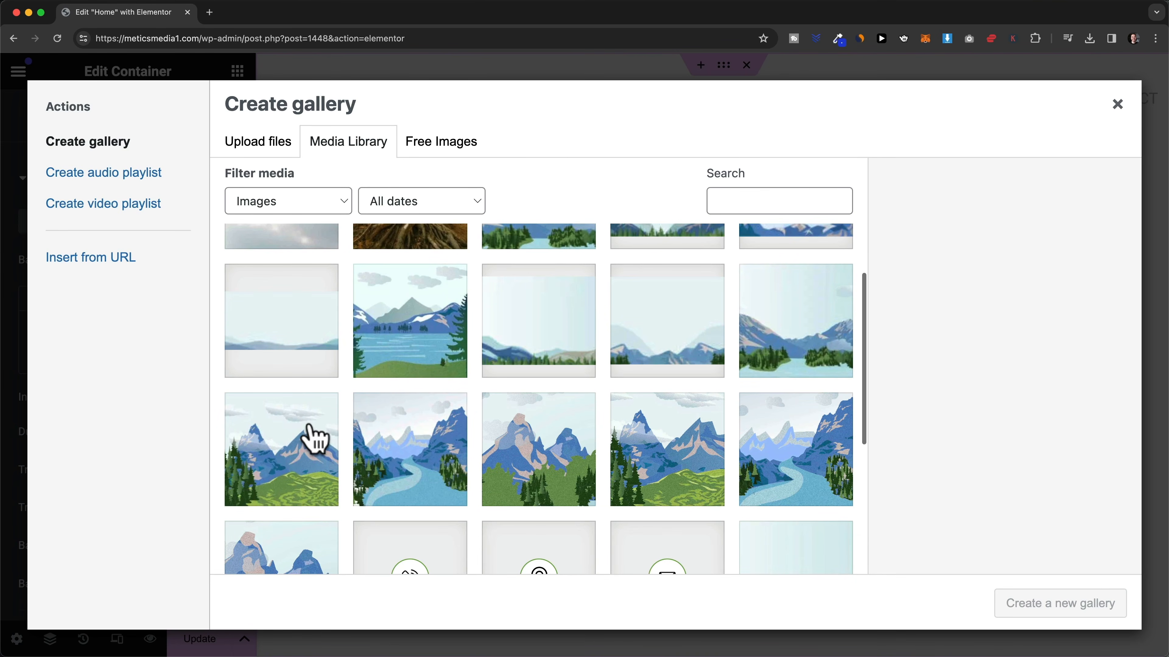
pyautogui.click(309, 435)
pyautogui.click(416, 426)
pyautogui.click(552, 423)
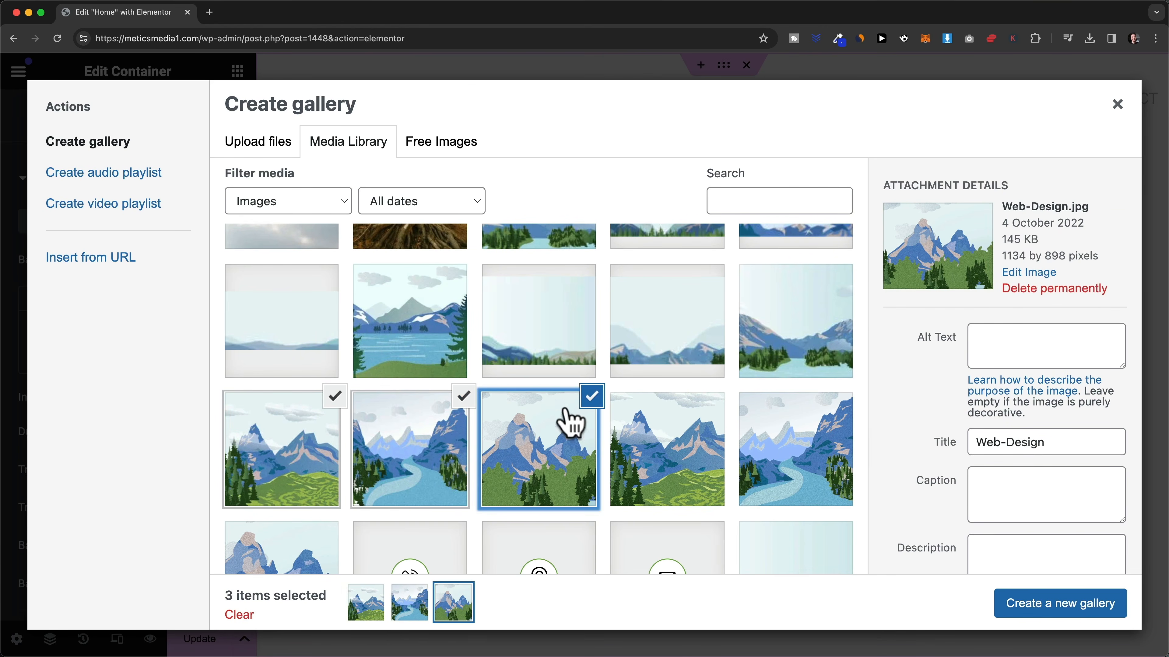
pyautogui.click(686, 441)
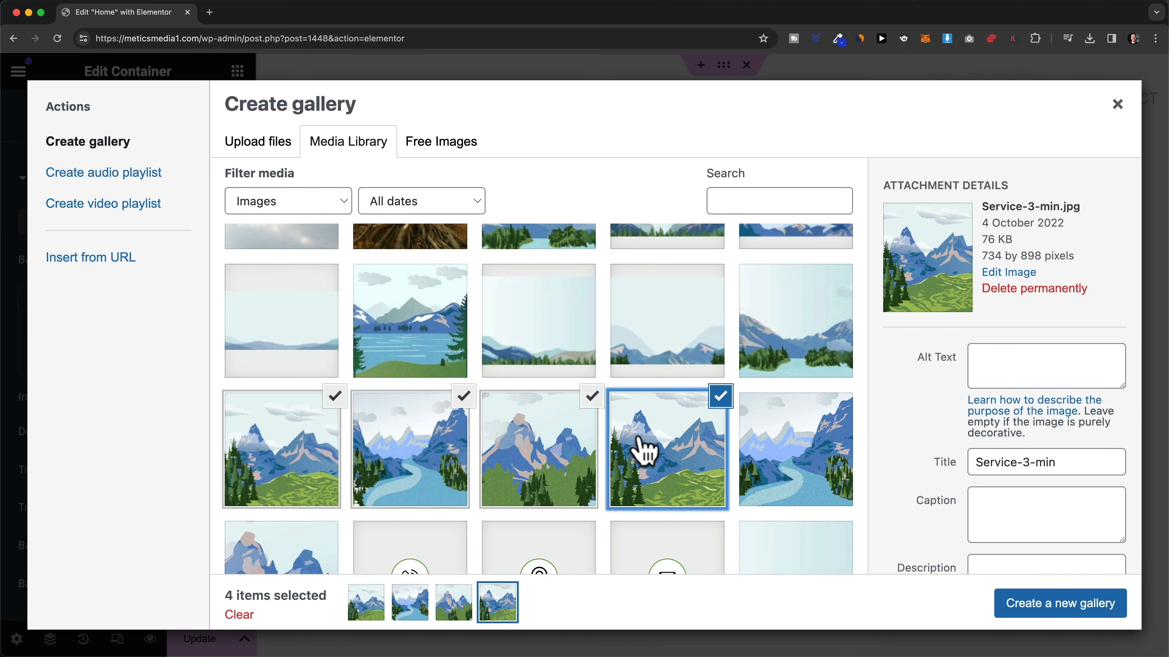
# - Create a gallery with the river image first and the rocky mountain second, then insert it
pyautogui.click(1033, 605)
pyautogui.moveTo(534, 341); pyautogui.dragTo(347, 334)
pyautogui.moveTo(629, 334); pyautogui.dragTo(489, 337)
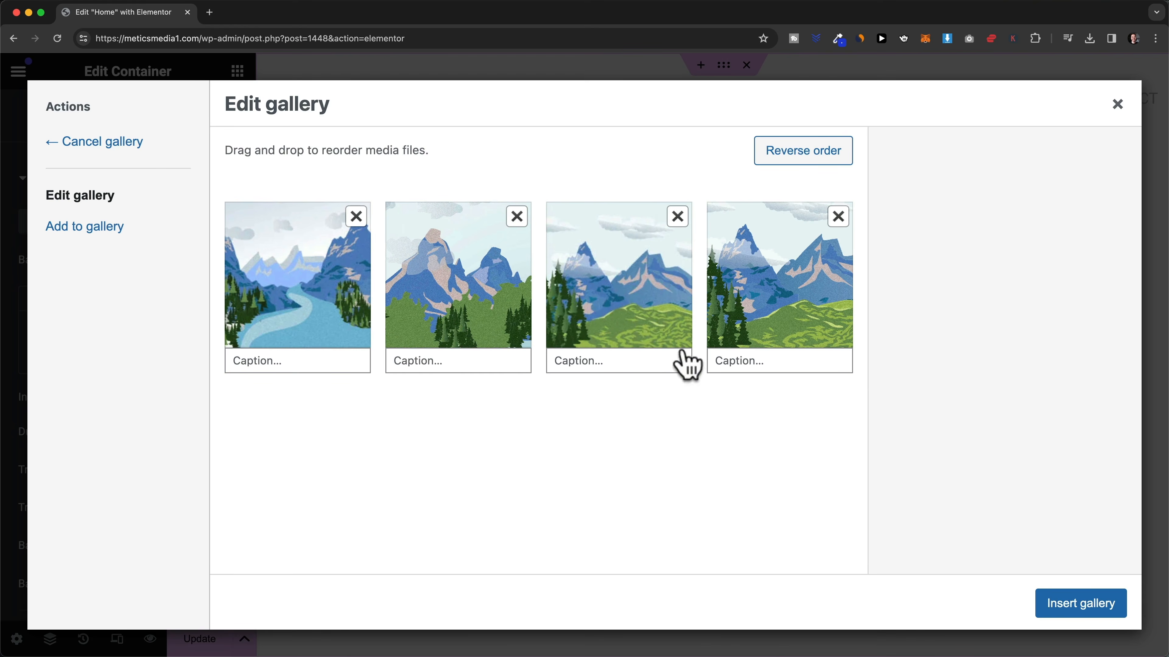
pyautogui.click(1055, 605)
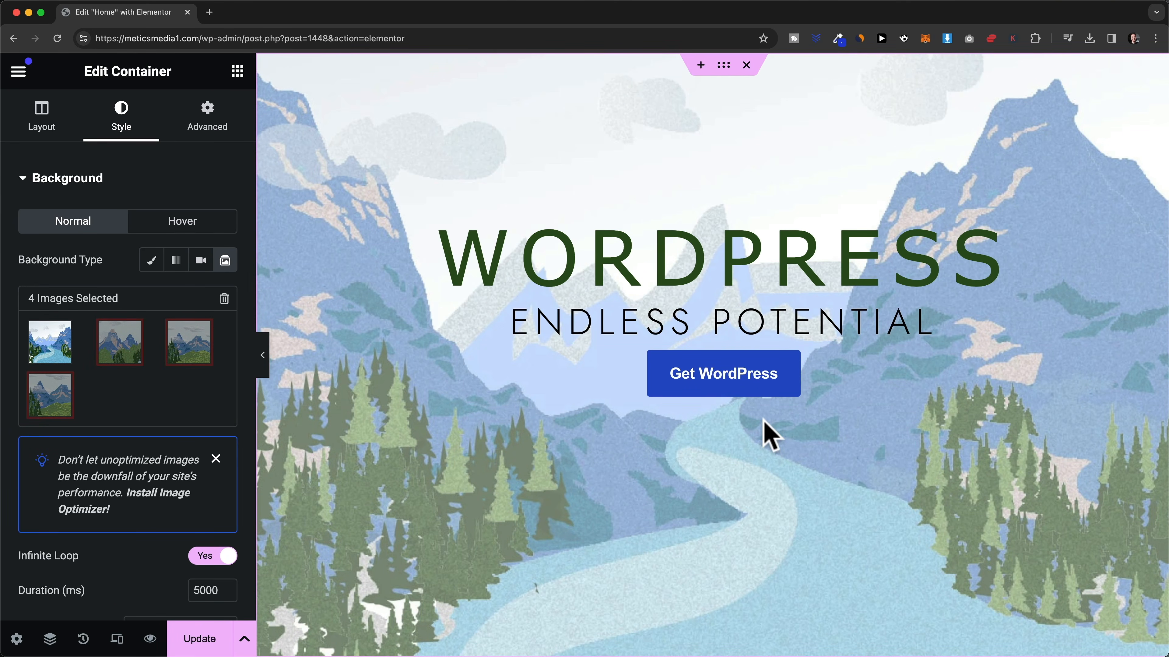
pyautogui.scroll(-1, 558, 373)
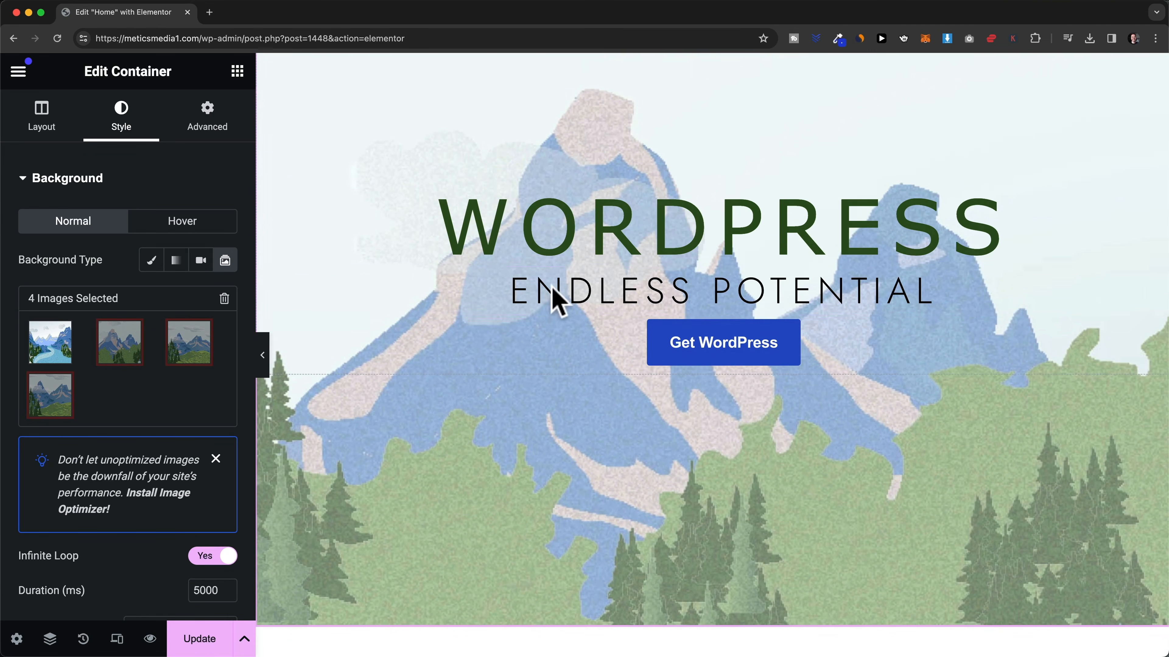
pyautogui.scroll(-5, 153, 477)
pyautogui.scroll(-2, 152, 475)
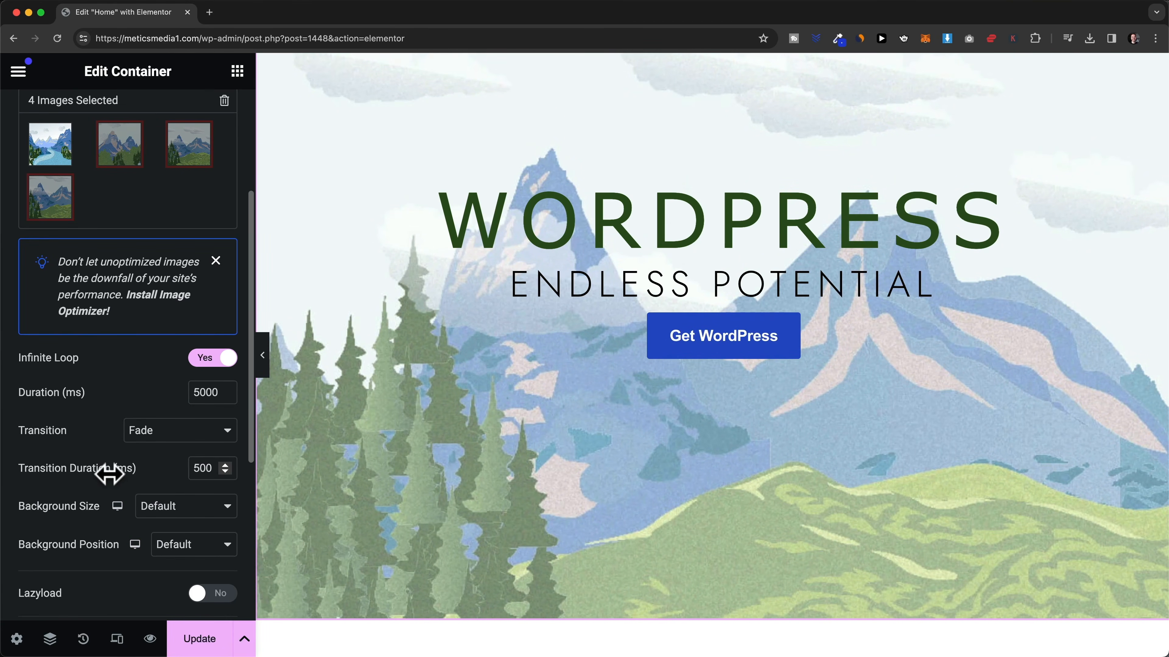
pyautogui.scroll(-2, 148, 309)
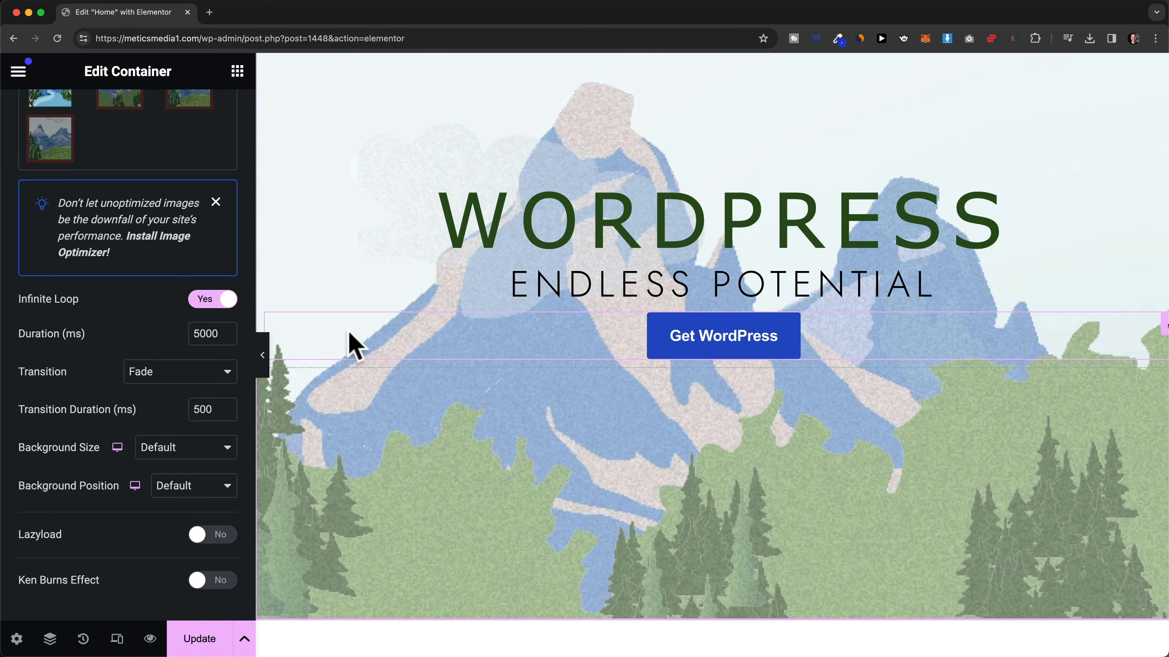
pyautogui.scroll(6, 159, 352)
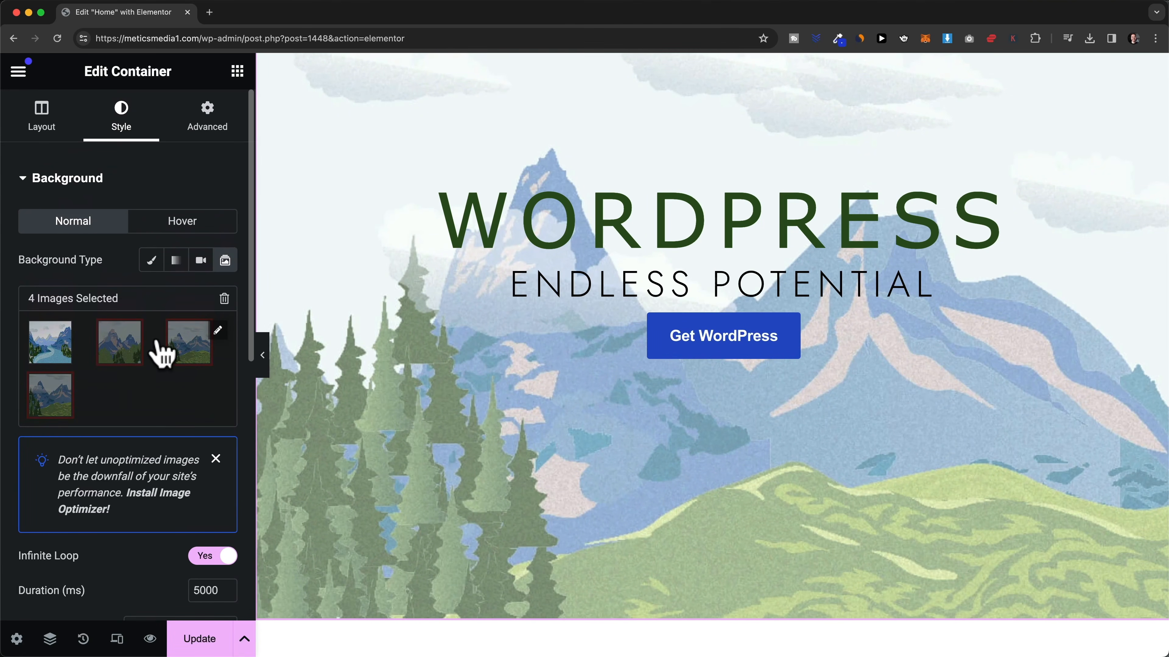
# - Switch the background back to Classic with the Banner image
pyautogui.click(152, 260)
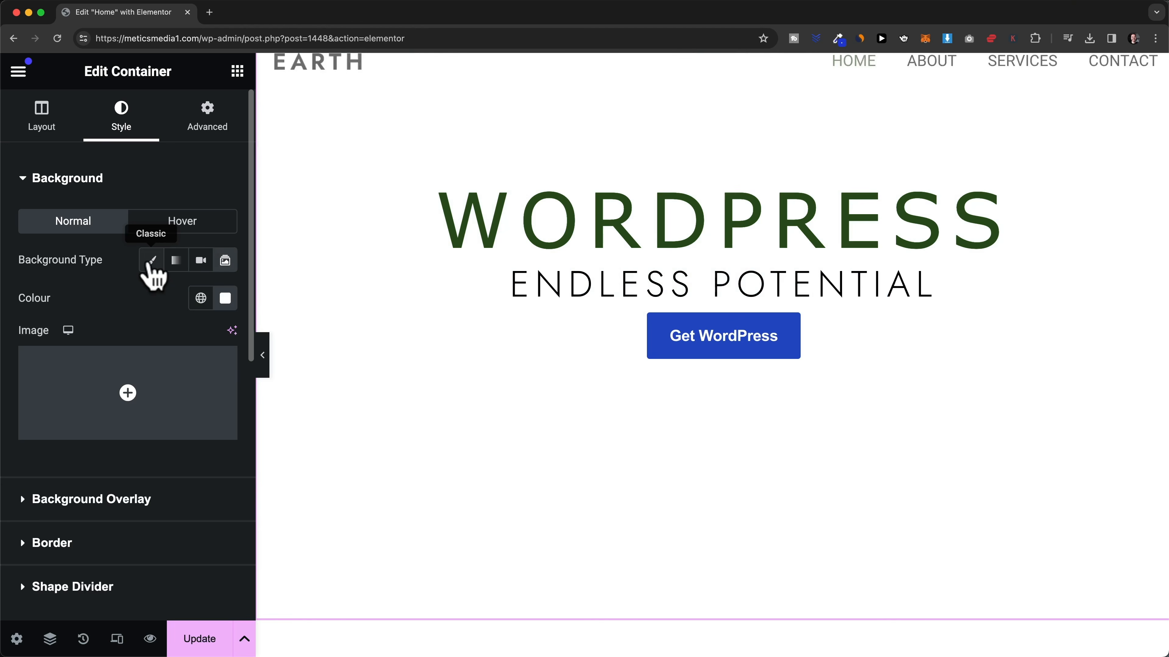
pyautogui.click(128, 385)
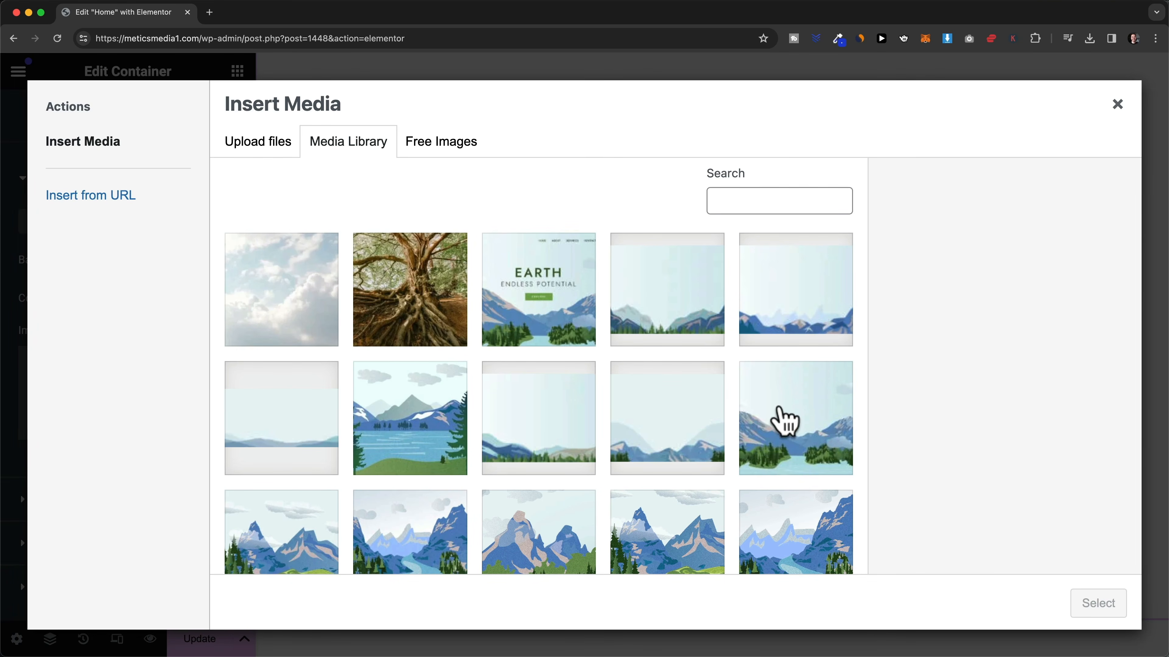
pyautogui.click(781, 408)
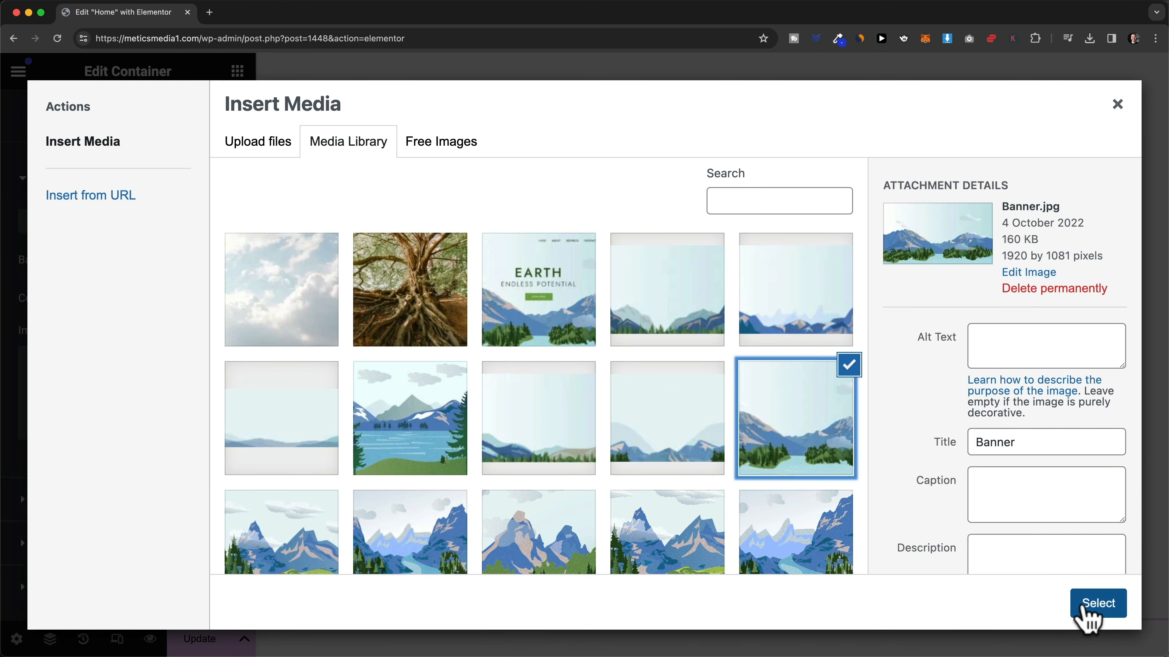
pyautogui.click(1091, 613)
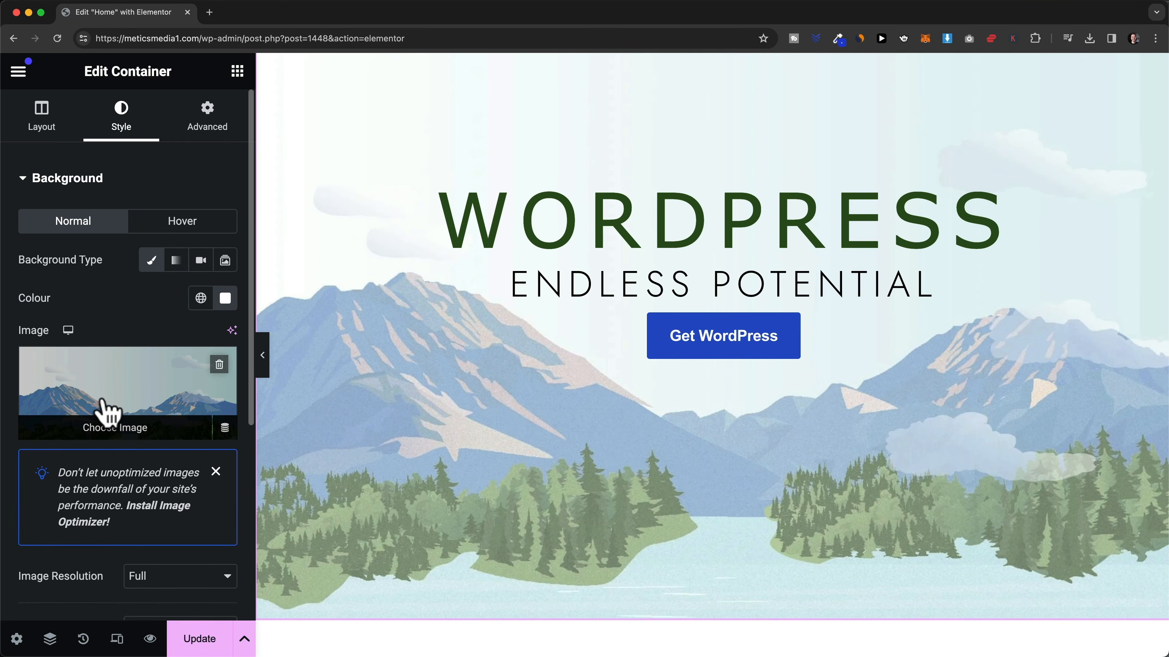
pyautogui.scroll(-9, 111, 410)
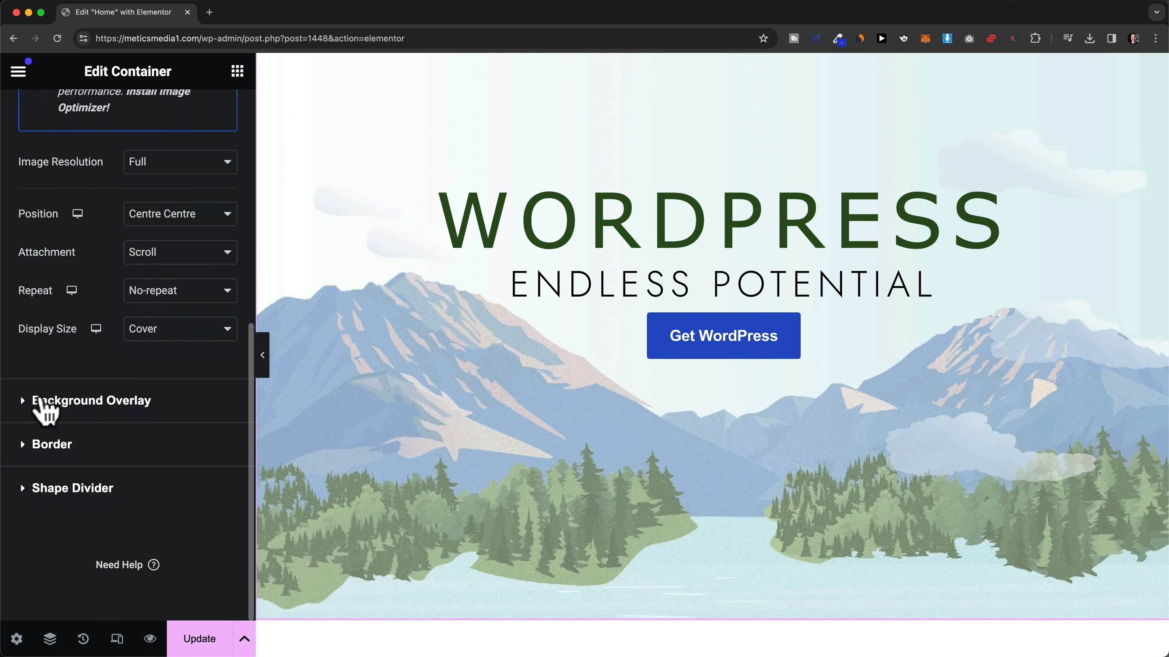
# - Set the background overlay opacity to 0 to remove the tint
pyautogui.click(41, 401)
pyautogui.scroll(-2, 151, 493)
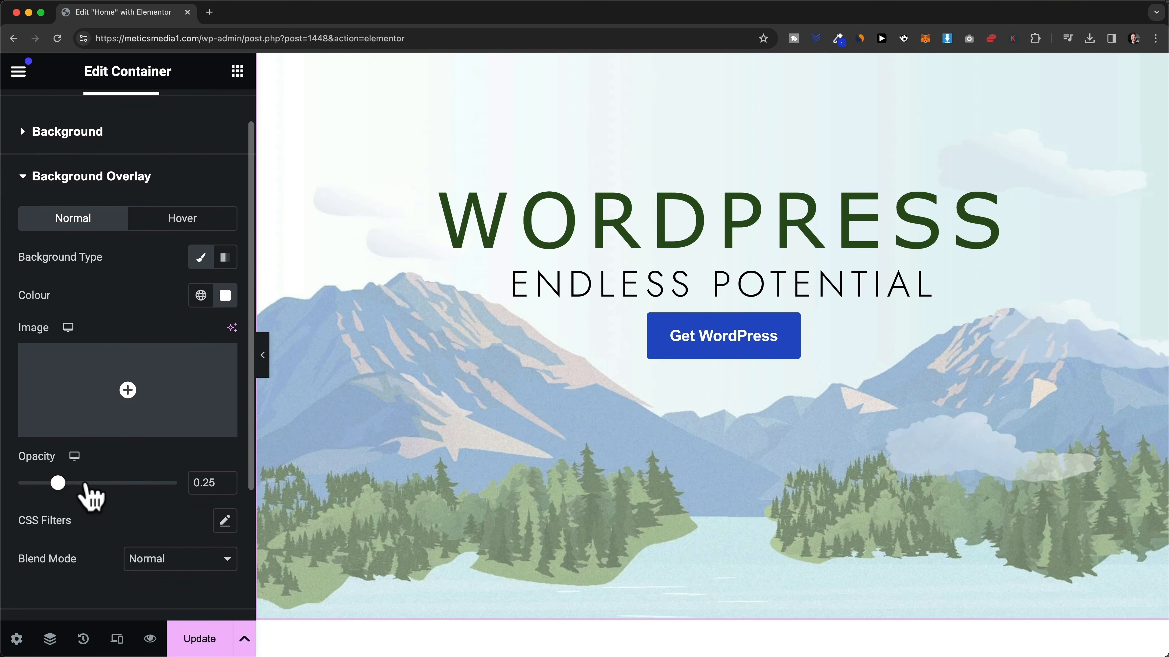
pyautogui.moveTo(58, 483); pyautogui.dragTo(16, 488)
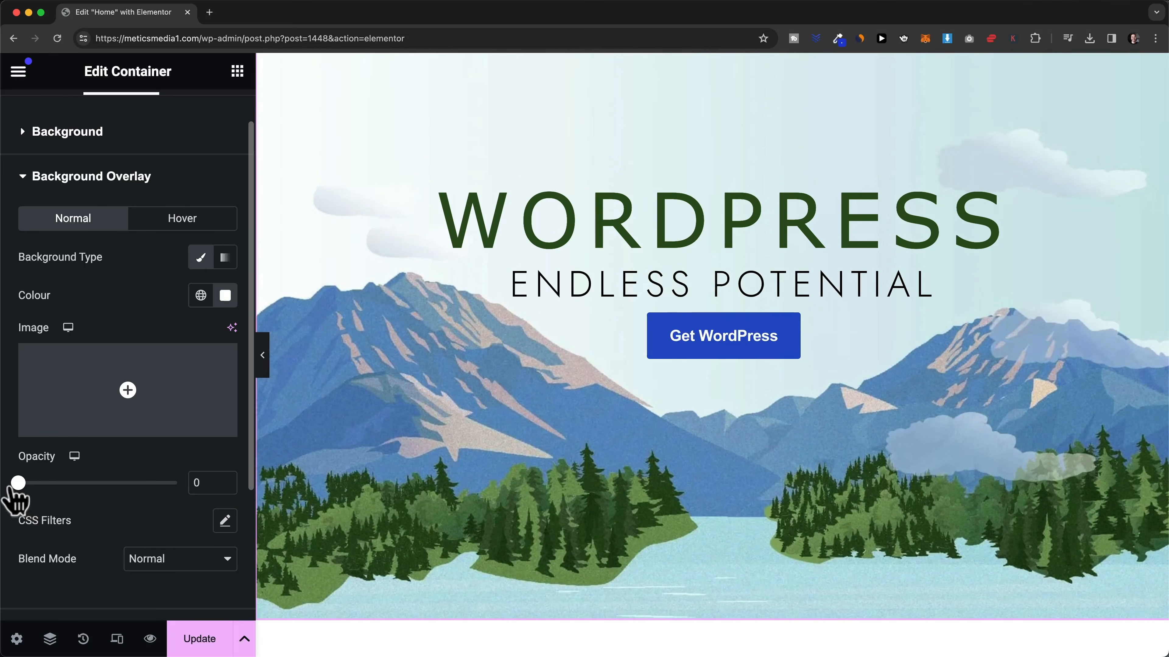
pyautogui.scroll(2, 612, 521)
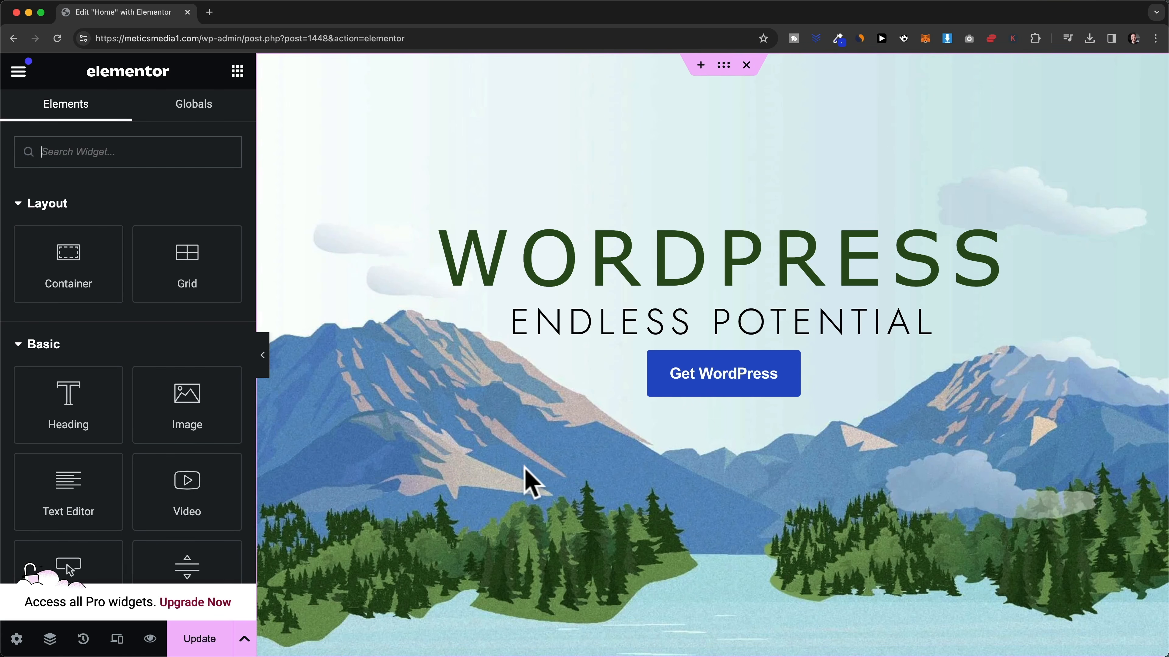
# - Save the page changes and load the live site's About page in a new Chrome tab
pyautogui.click(209, 639)
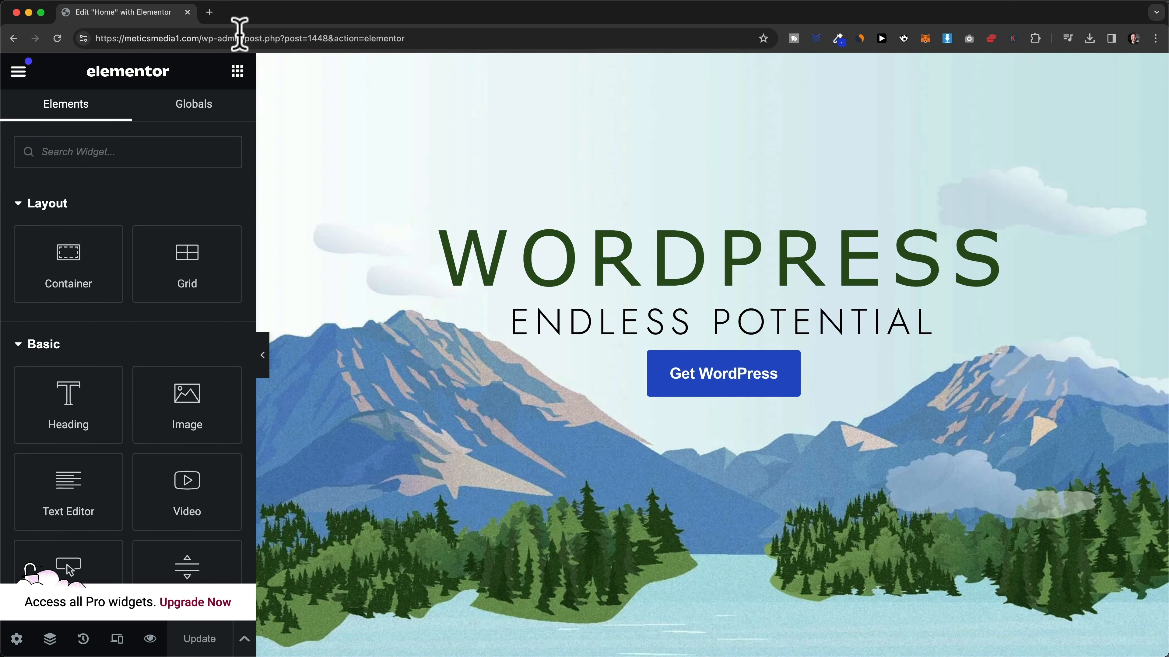
pyautogui.click(210, 13)
pyautogui.write('https://meticsmedia1.com/')
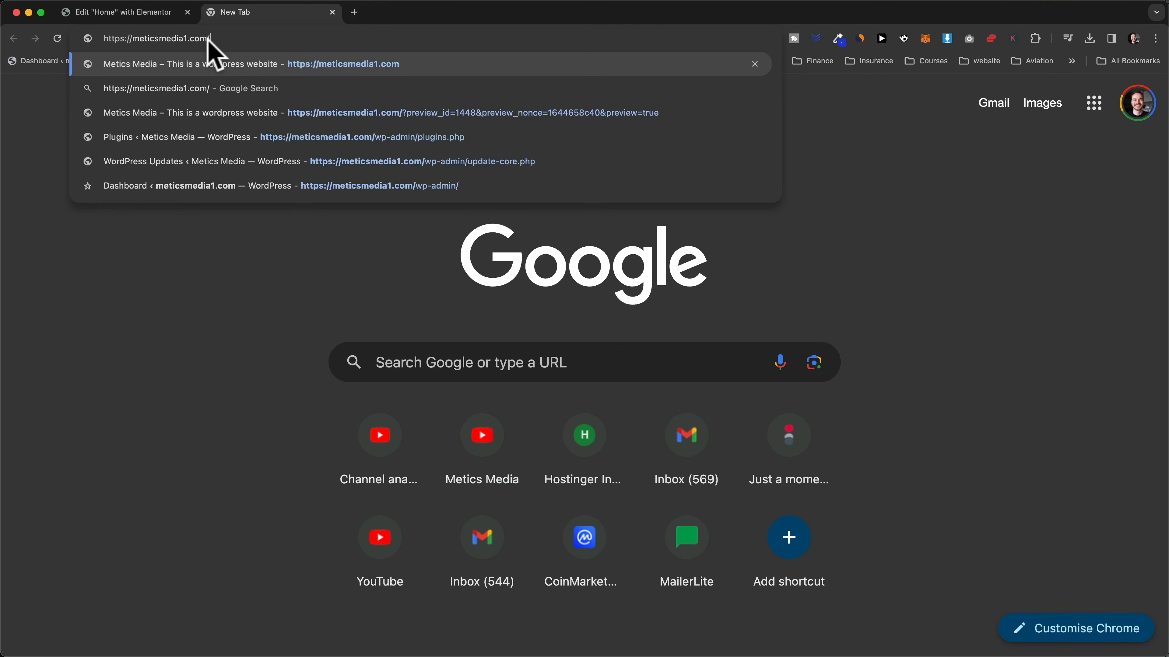
pyautogui.press('Return')
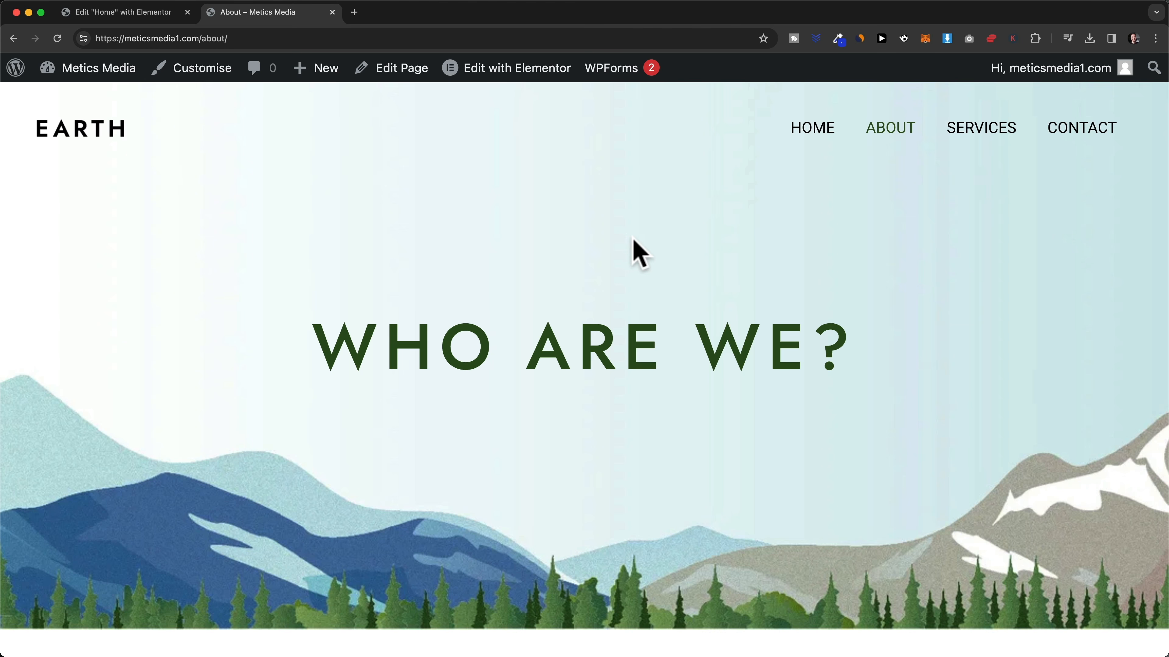
# - Open the About page in Elementor, close the Home editor tab, and select the TALK TO US container
pyautogui.click(545, 78)
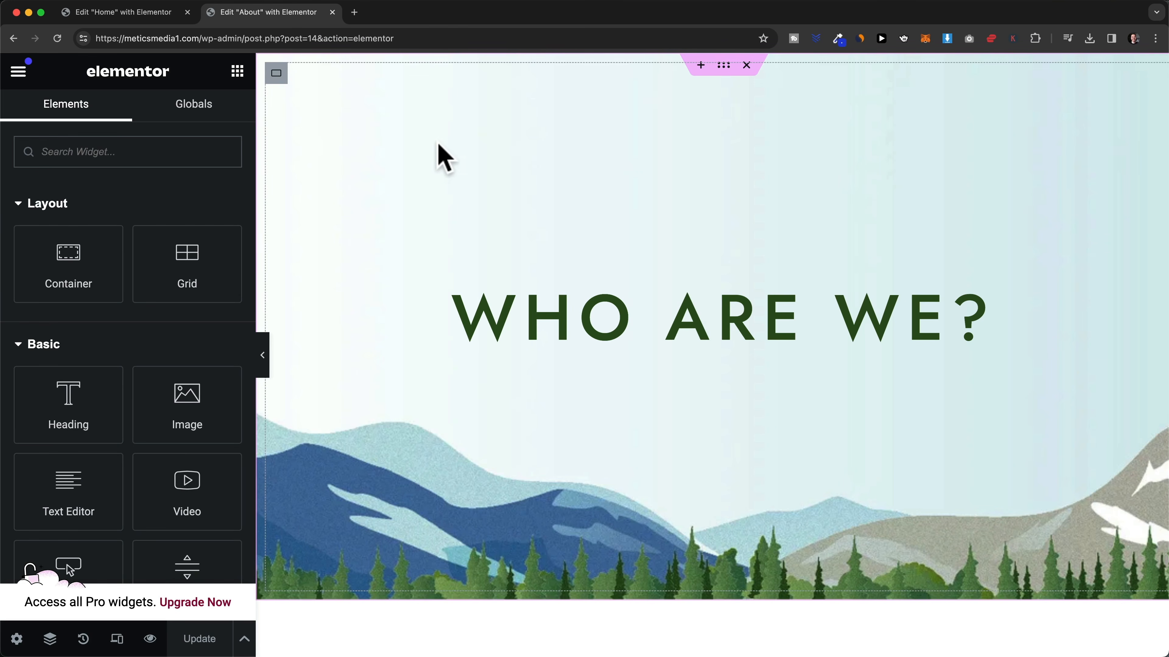
pyautogui.click(188, 12)
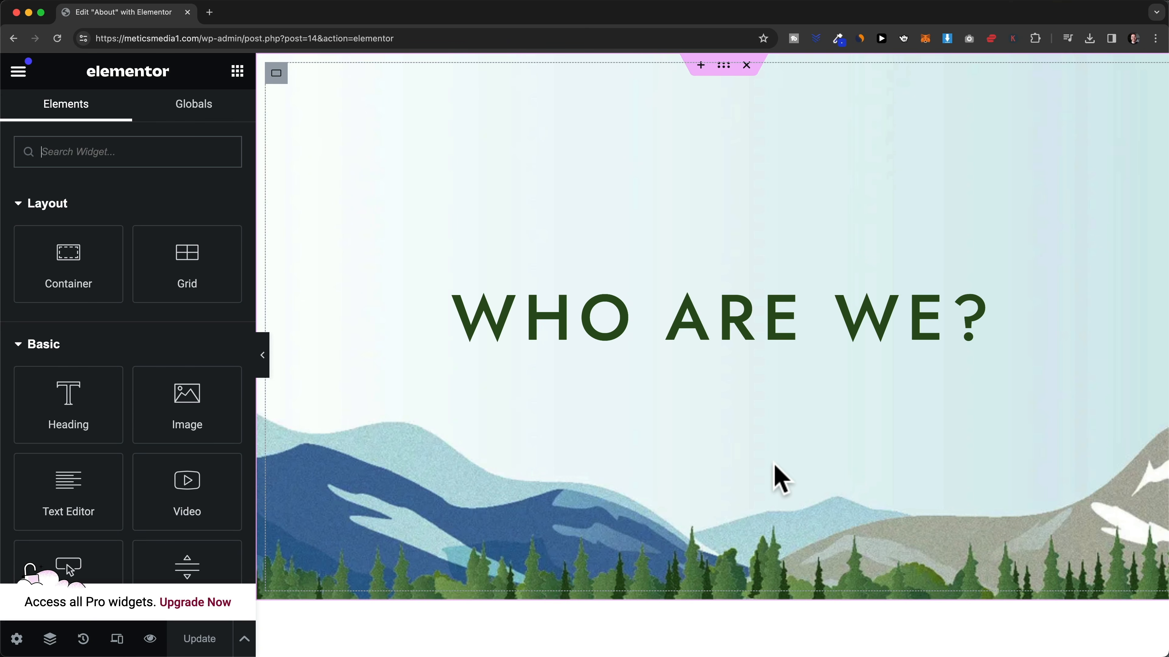
pyautogui.scroll(-10, 773, 479)
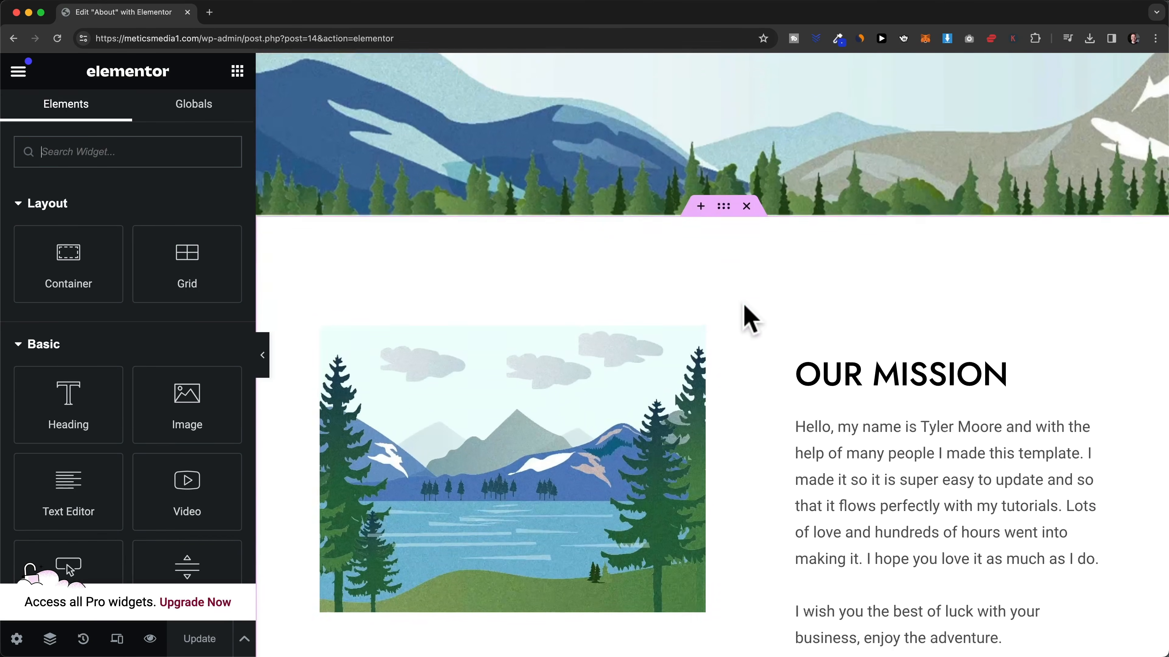
pyautogui.scroll(-10, 750, 320)
pyautogui.scroll(2, 756, 213)
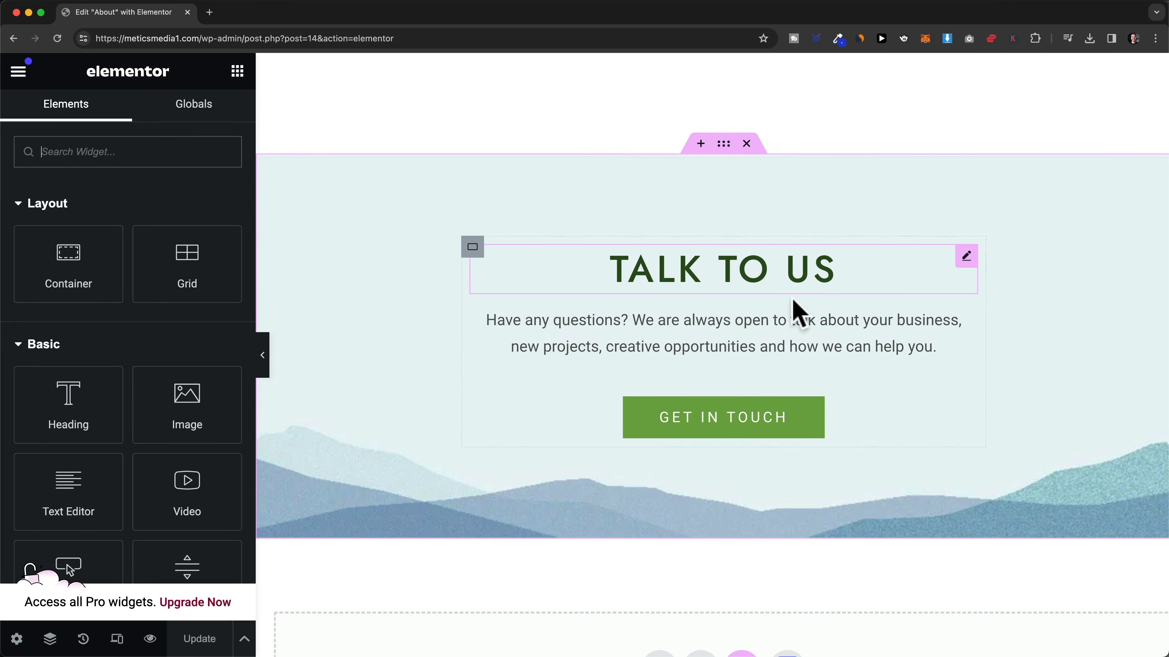
pyautogui.scroll(1, 731, 276)
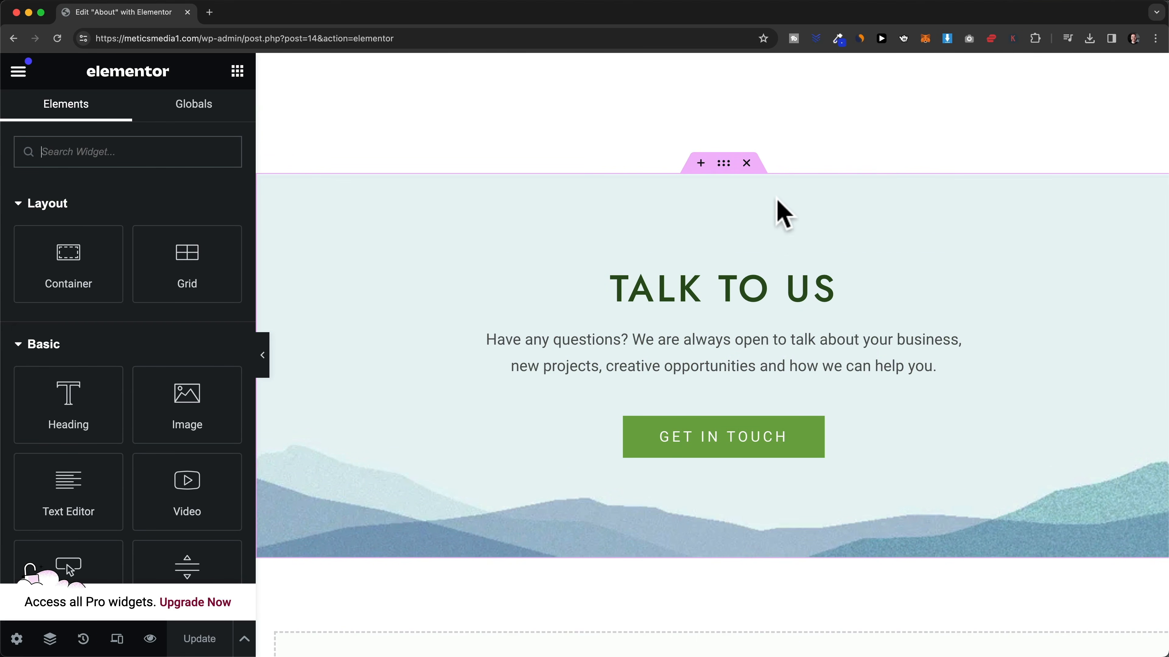
pyautogui.click(722, 166)
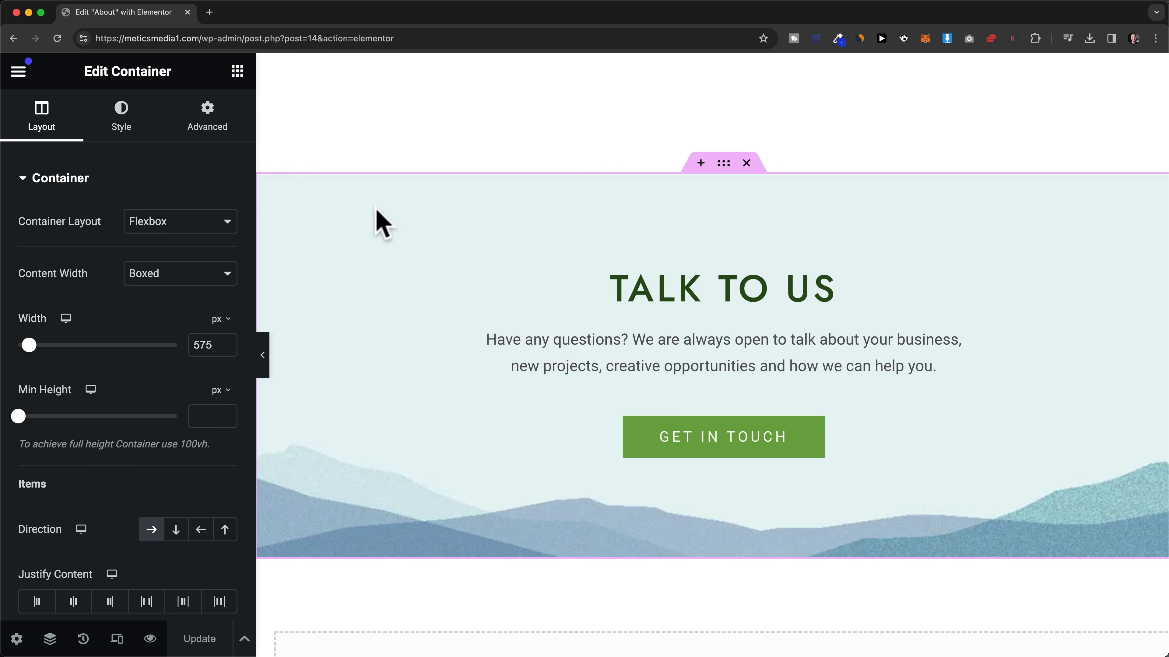
# - Review the TALK TO US container's Advanced spacing: margin 0, padding 90 px top and 100 px bottom
pyautogui.click(216, 138)
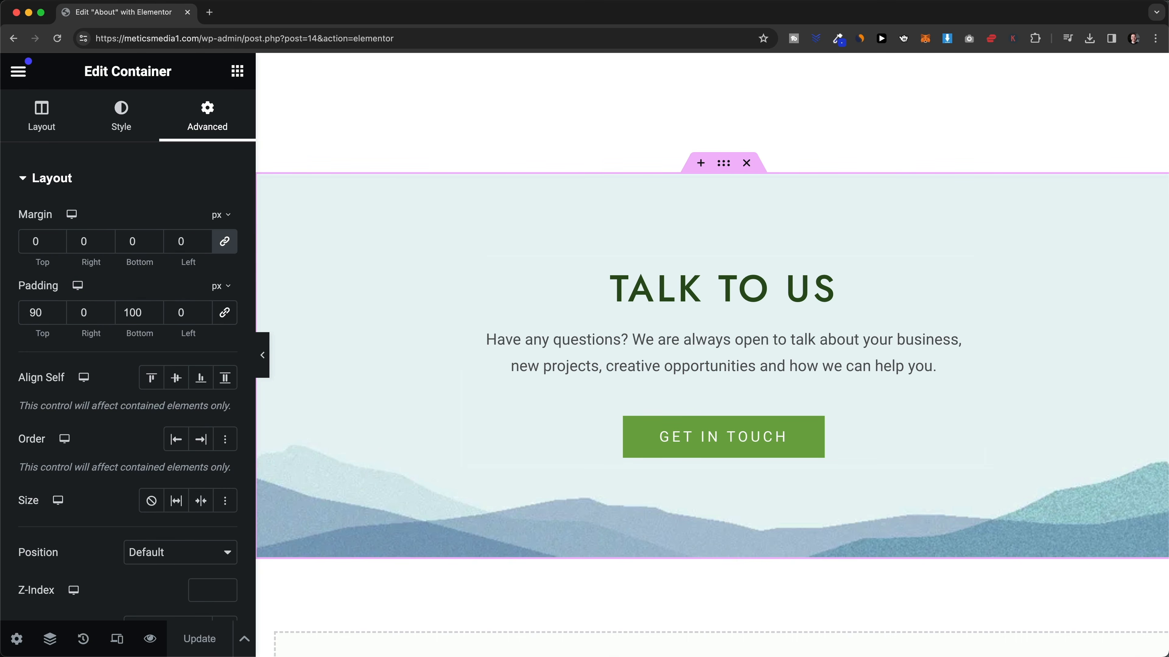
pyautogui.moveTo(598, 656); pyautogui.dragTo(430, 136)
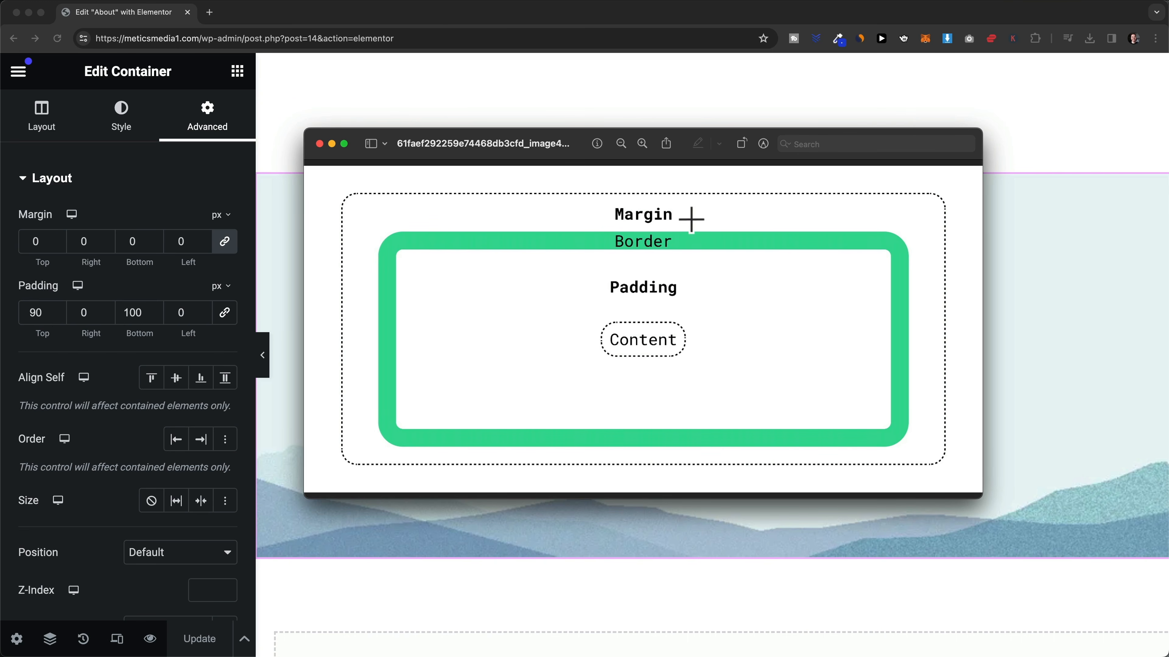
pyautogui.click(287, 197)
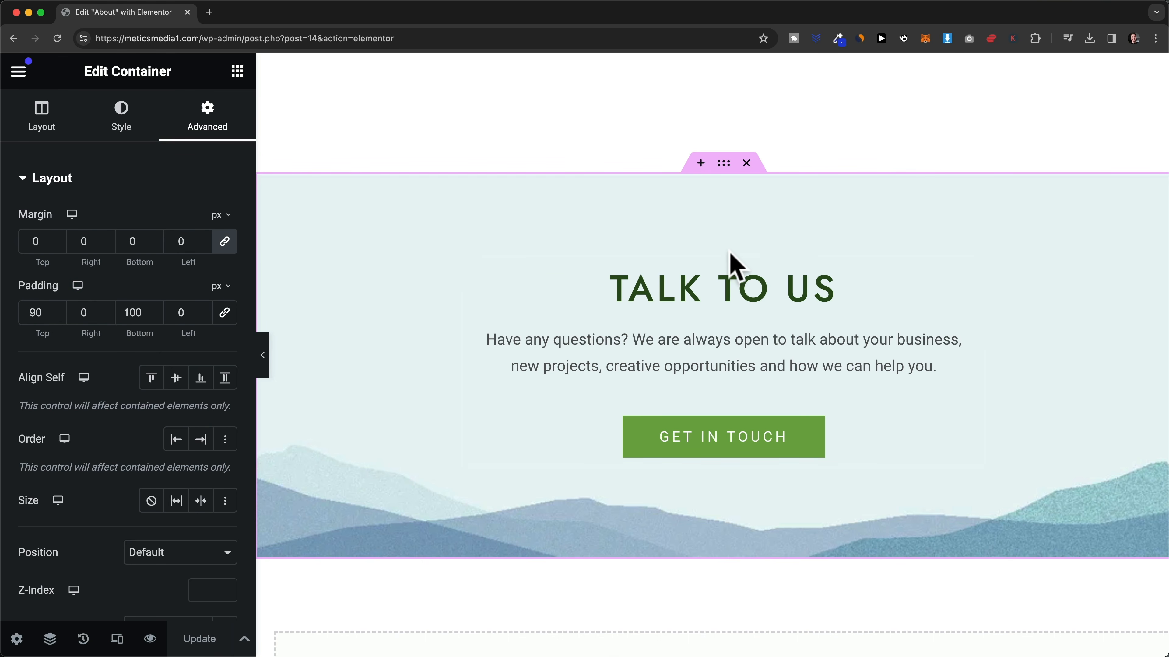
pyautogui.doubleClick(139, 313)
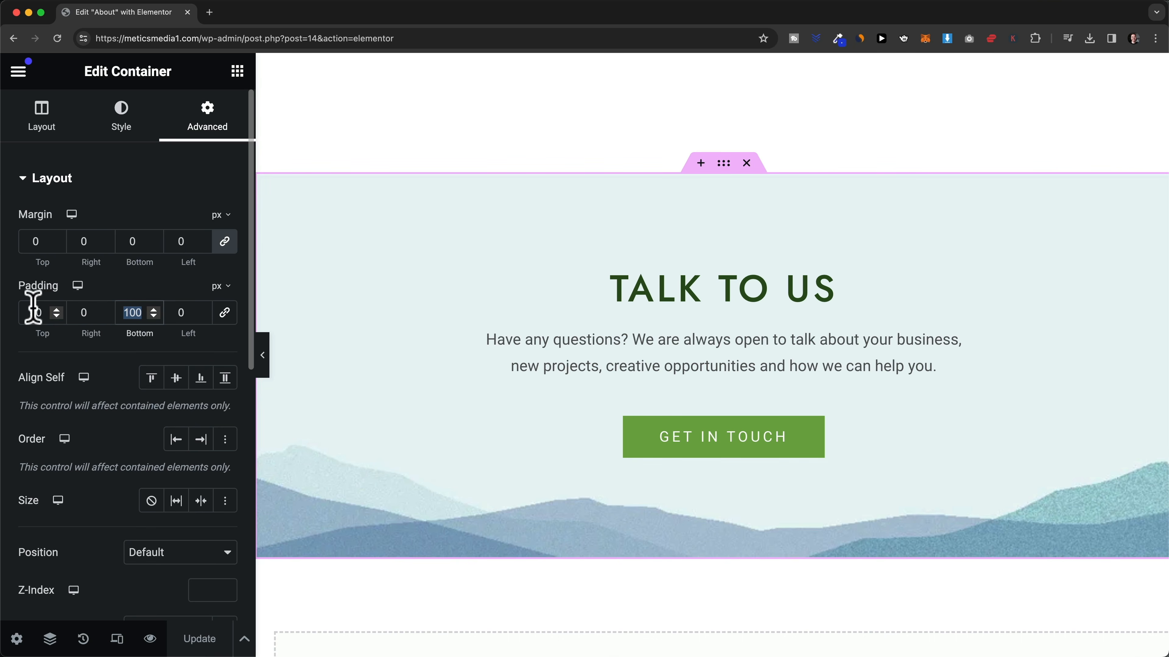
pyautogui.moveTo(53, 310); pyautogui.dragTo(54, 311)
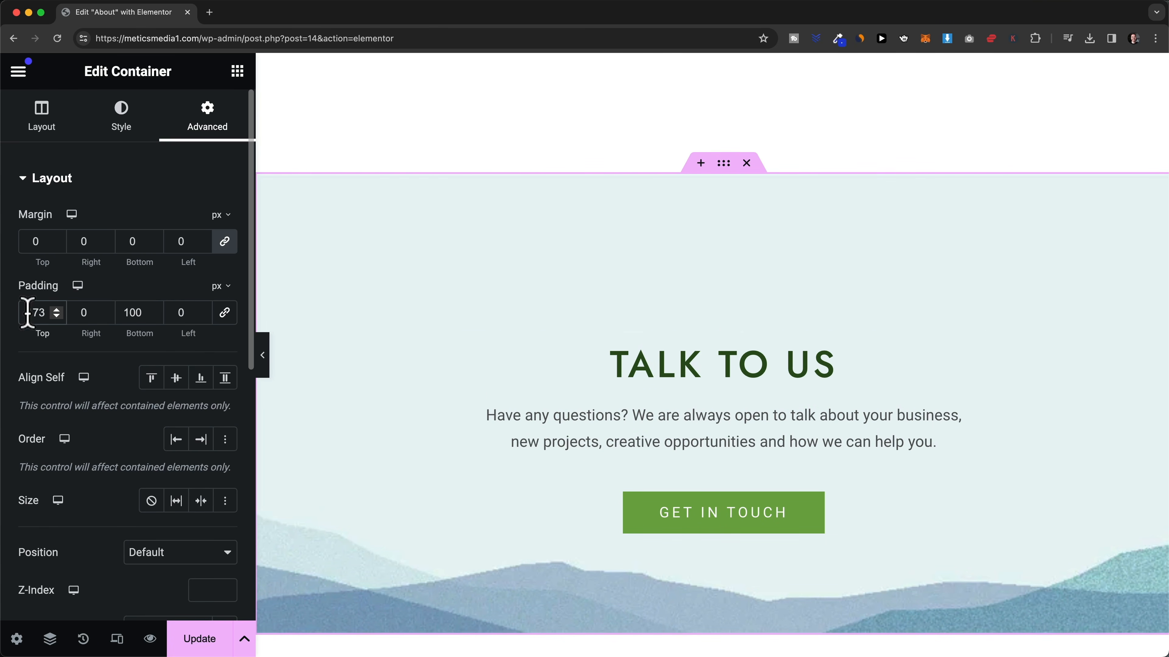
pyautogui.write('90')
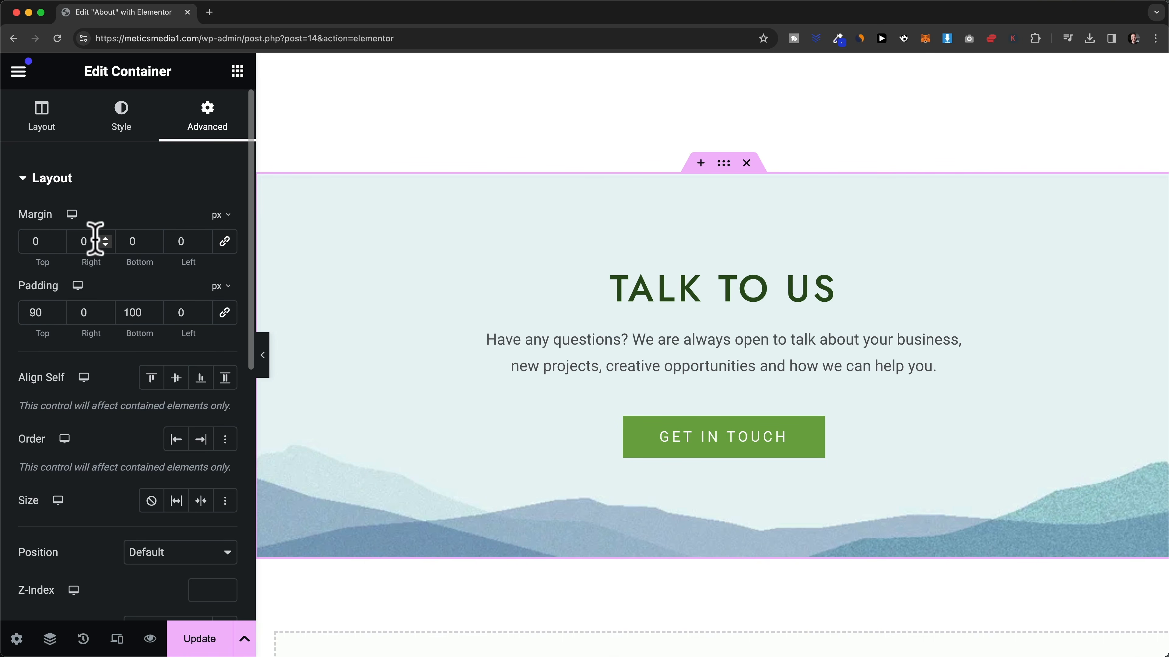
pyautogui.click(57, 239)
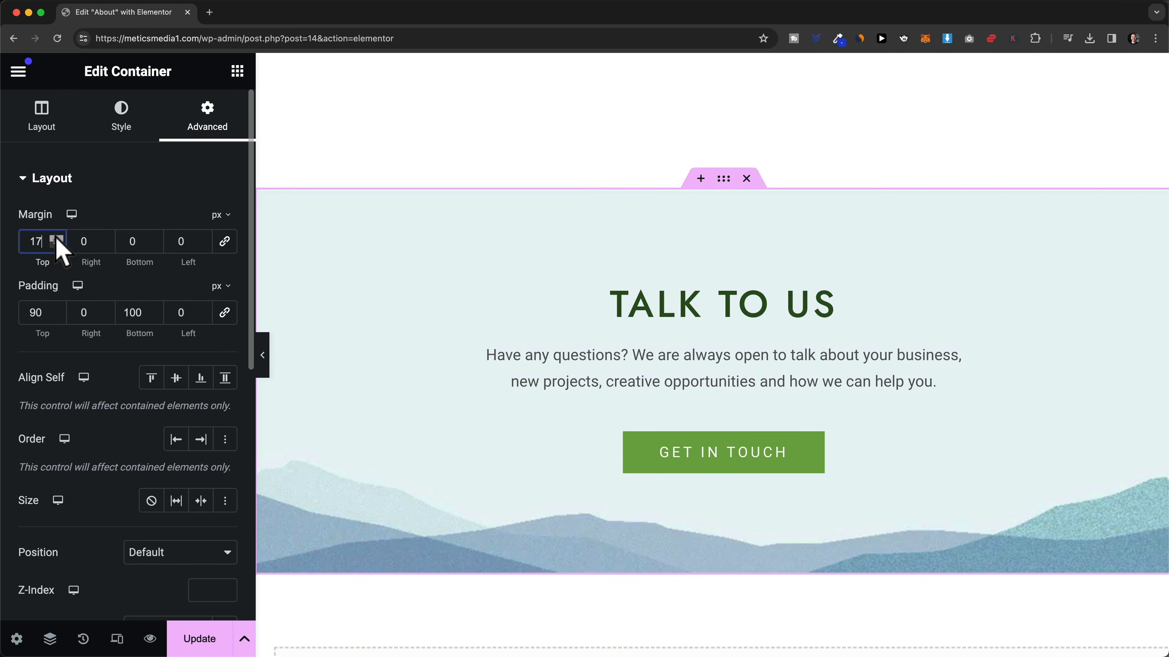
pyautogui.moveTo(57, 239); pyautogui.dragTo(57, 239)
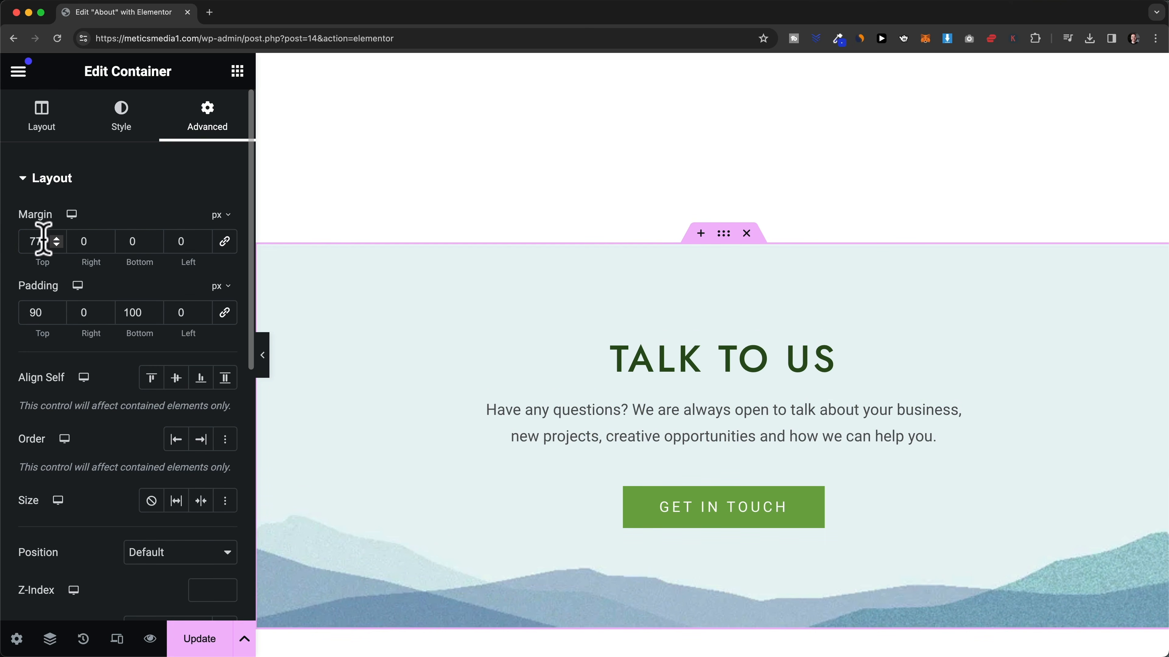
pyautogui.write('0')
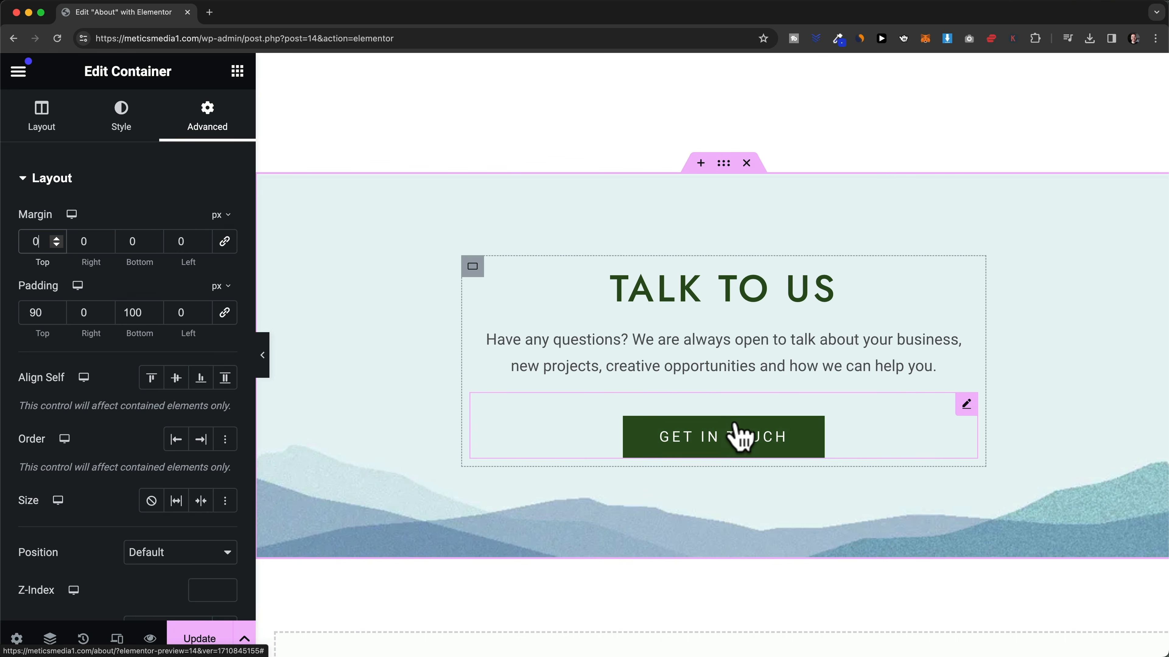
# - Open the GET IN TOUCH button's Advanced settings and lower its top margin
pyautogui.click(965, 405)
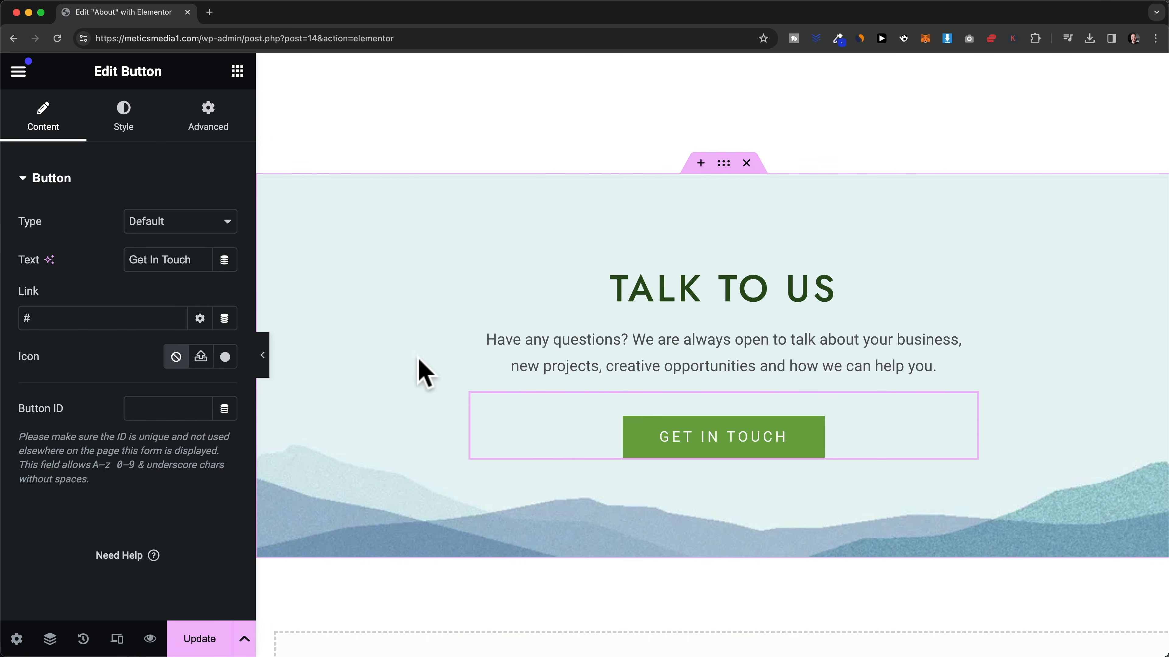
pyautogui.click(226, 139)
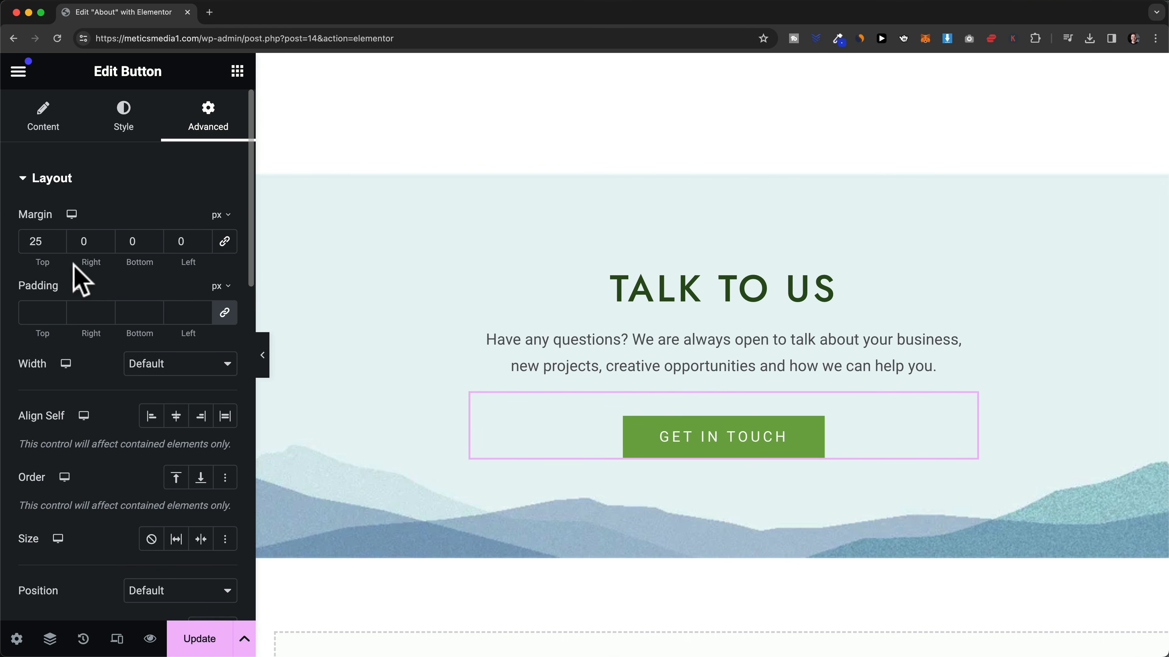
pyautogui.moveTo(45, 244); pyautogui.dragTo(25, 241)
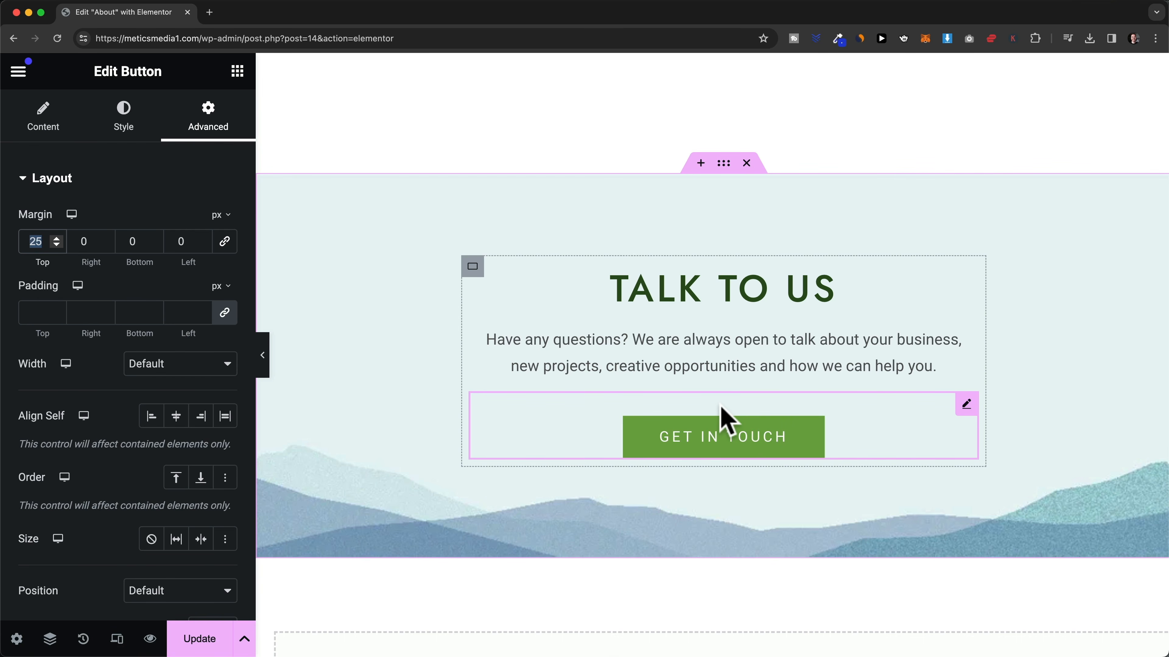
pyautogui.click(55, 244)
pyautogui.click(56, 244)
pyautogui.click(55, 244)
pyautogui.click(56, 244)
pyautogui.click(56, 244)
pyautogui.click(55, 244)
pyautogui.click(56, 244)
pyautogui.click(56, 244)
pyautogui.click(55, 244)
pyautogui.click(56, 244)
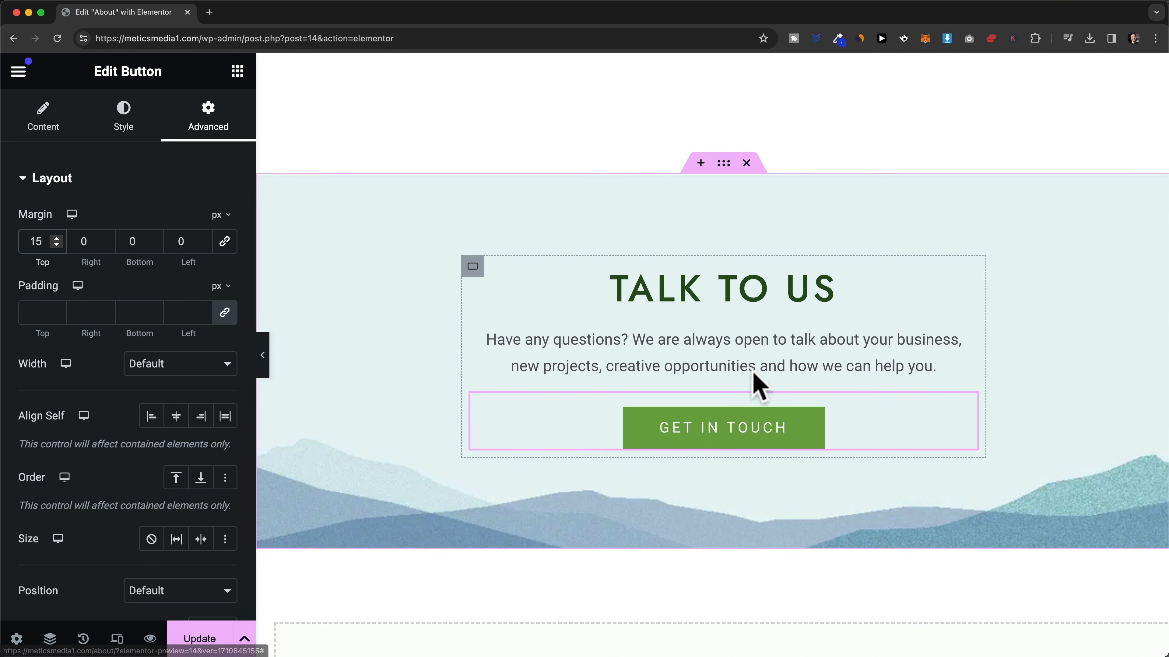
# - Set the GET IN TOUCH button's top padding to 20 and top margin to 20 px
pyautogui.click(779, 482)
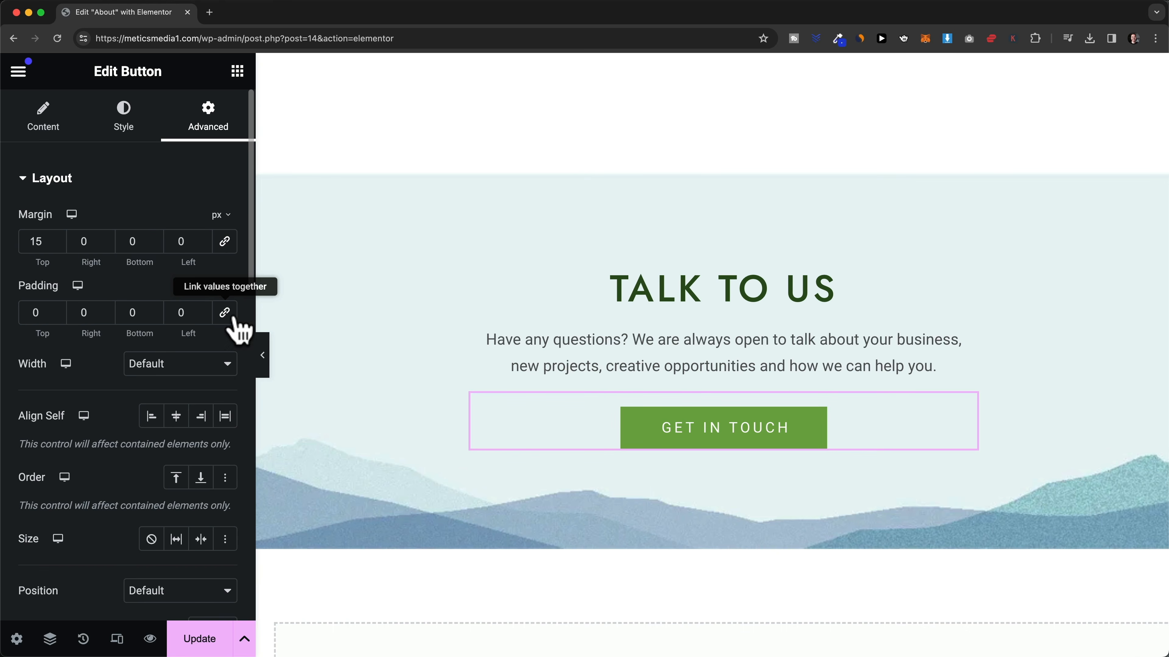
pyautogui.click(58, 317)
pyautogui.write('1')
pyautogui.click(56, 310)
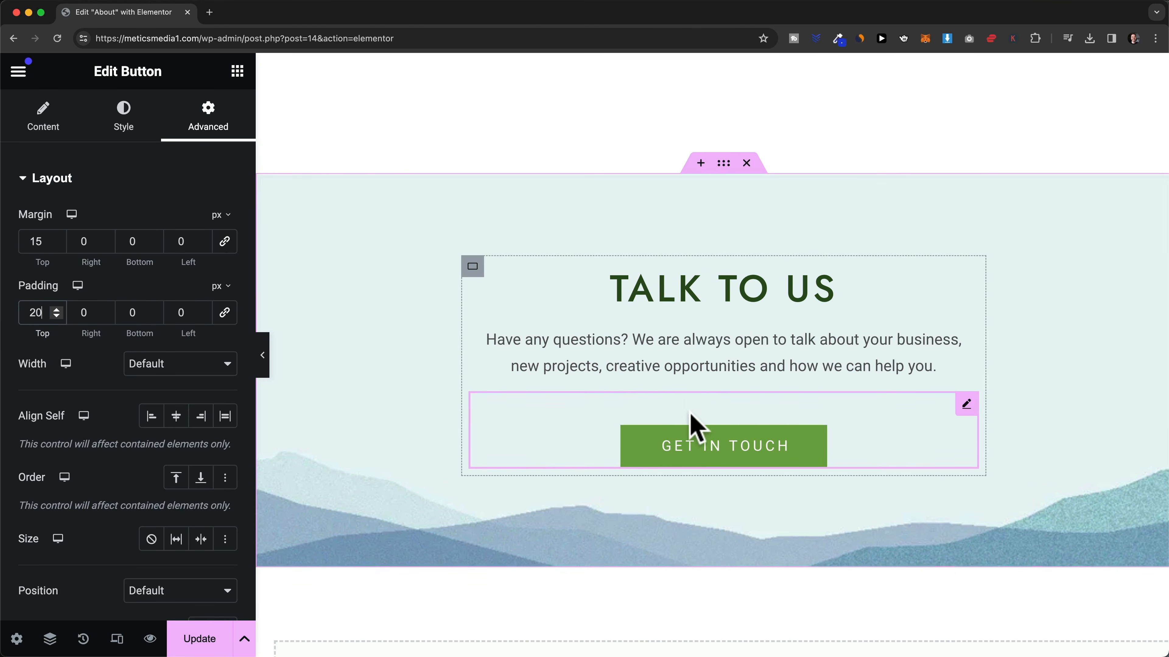
pyautogui.click(56, 238)
pyautogui.click(56, 244)
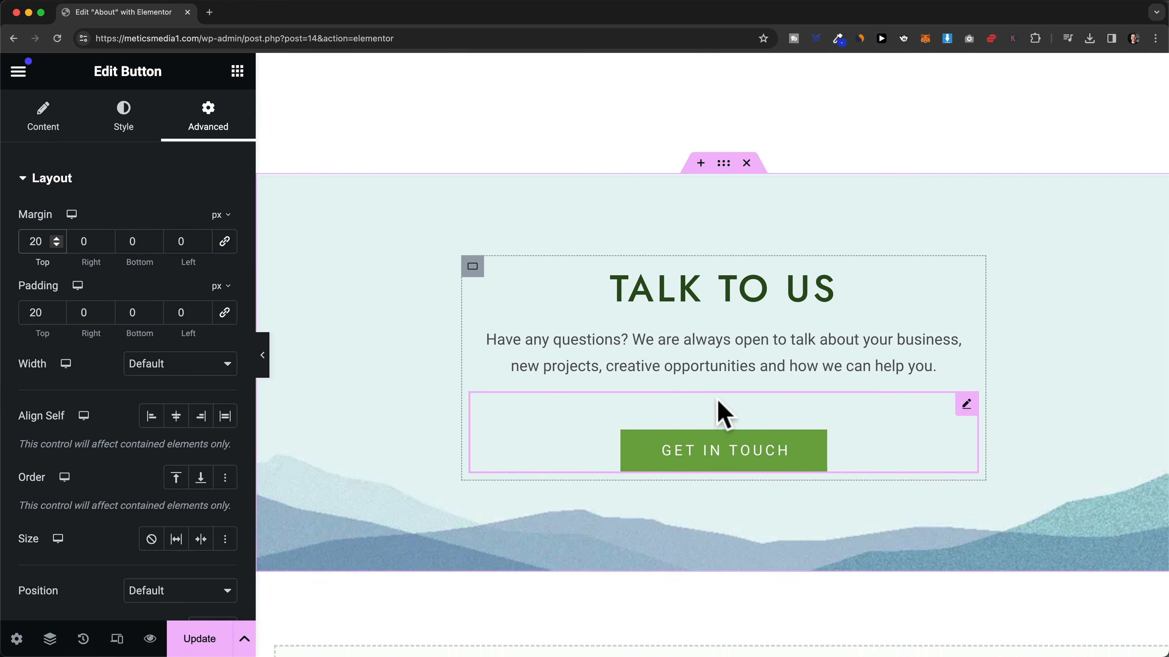
pyautogui.click(722, 173)
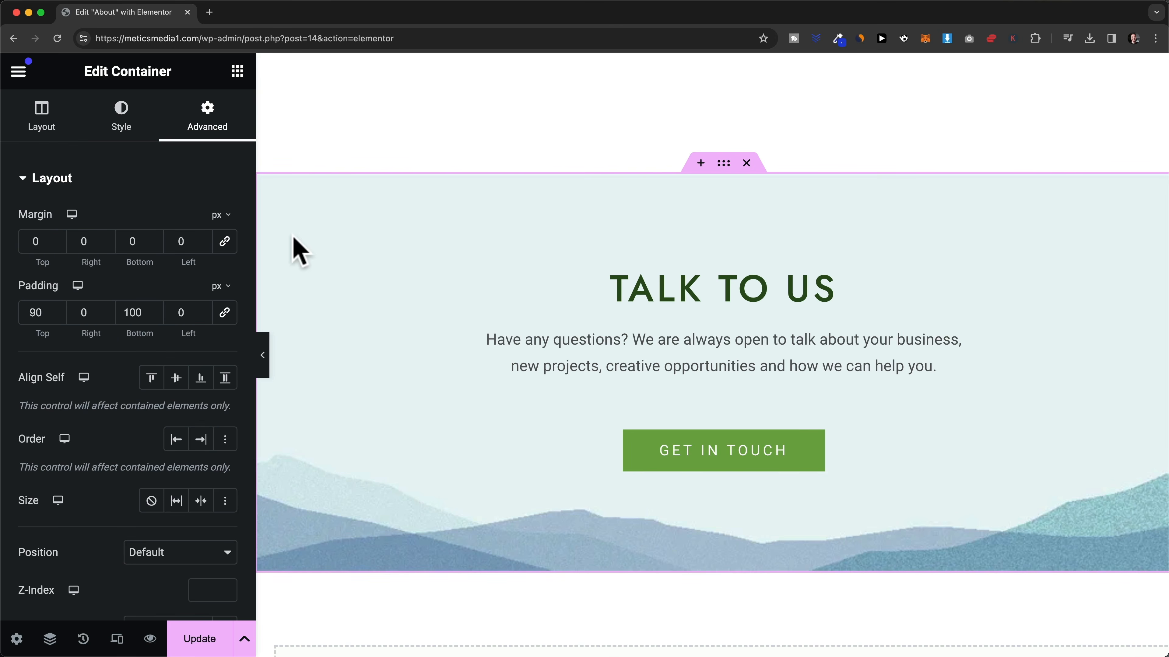
# - Try new Margin Top and Padding Top values on the TALK TO US container, then restore the originals
pyautogui.click(59, 238)
pyautogui.moveTo(56, 238); pyautogui.dragTo(56, 238)
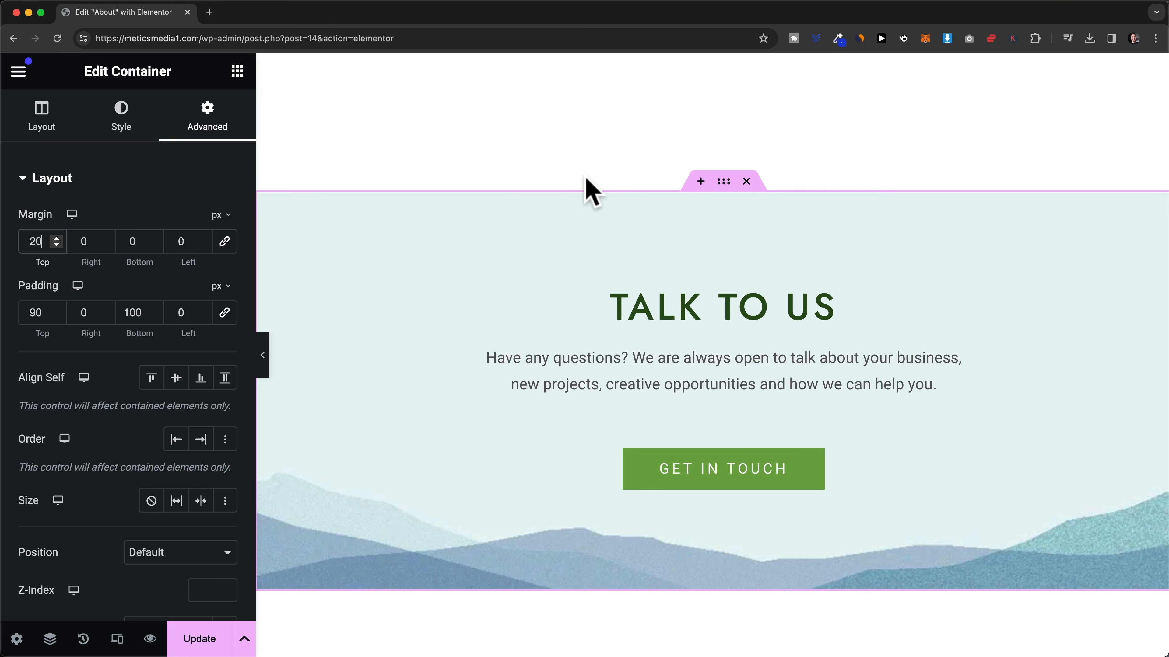
pyautogui.moveTo(56, 245); pyautogui.dragTo(56, 245)
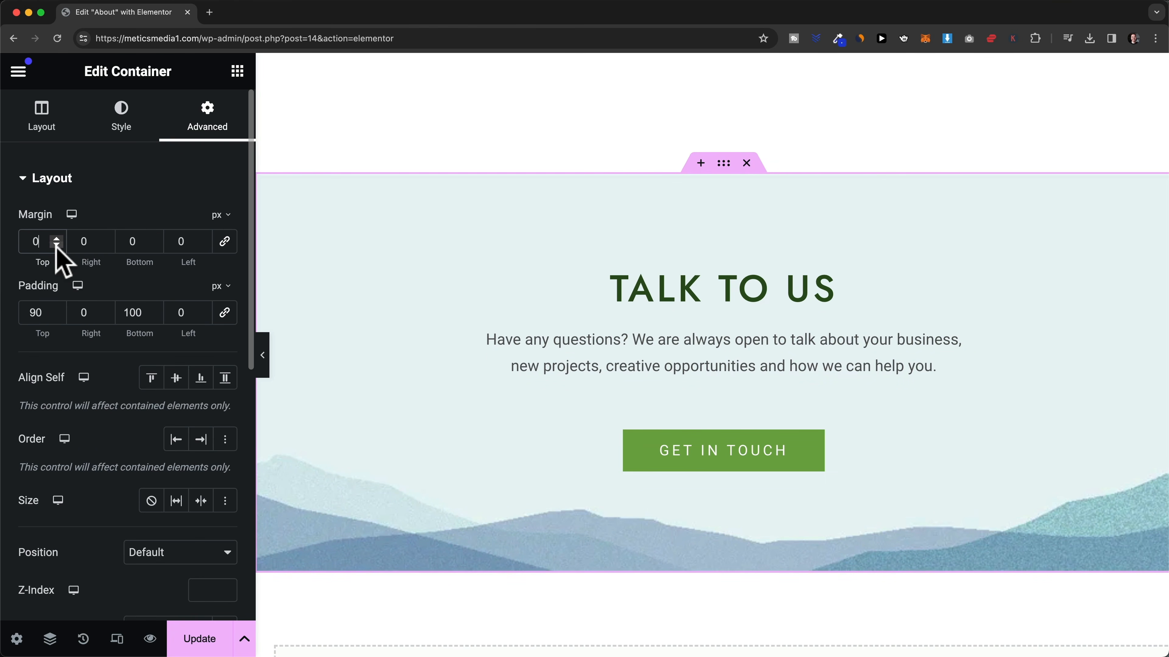
pyautogui.moveTo(56, 309); pyautogui.dragTo(56, 309)
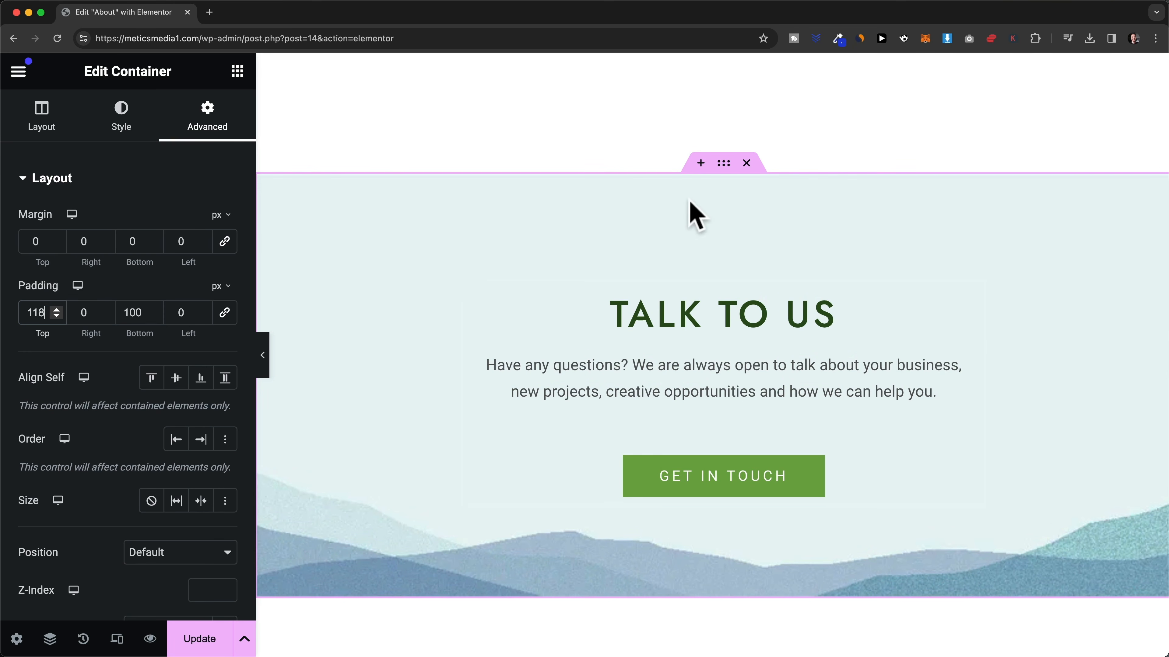
pyautogui.click(57, 316)
pyautogui.moveTo(57, 316); pyautogui.dragTo(57, 316)
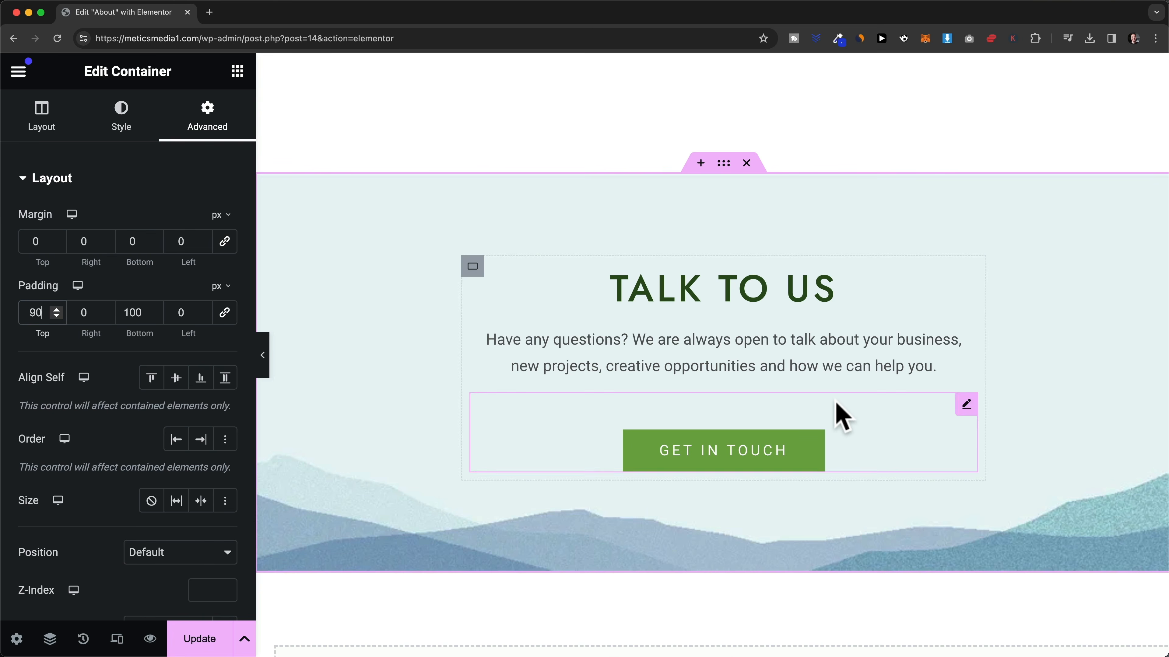
# - Add a Spacer widget between the TALK TO US heading and its intro paragraph
pyautogui.click(237, 71)
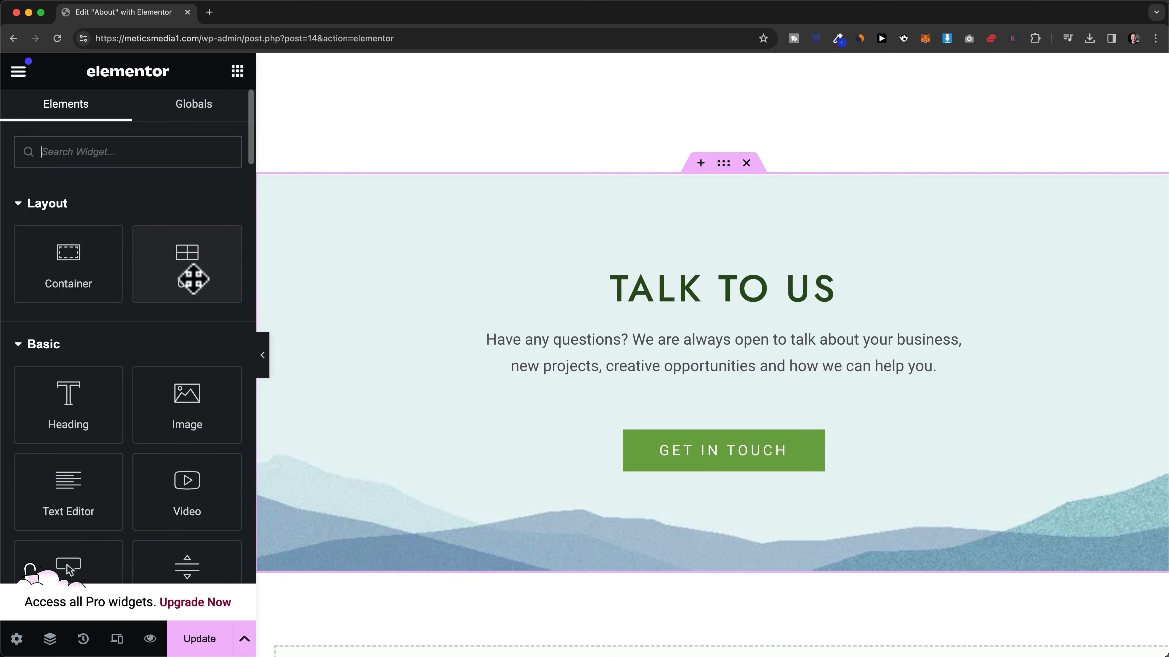
pyautogui.scroll(-3, 189, 279)
pyautogui.scroll(-5, 193, 277)
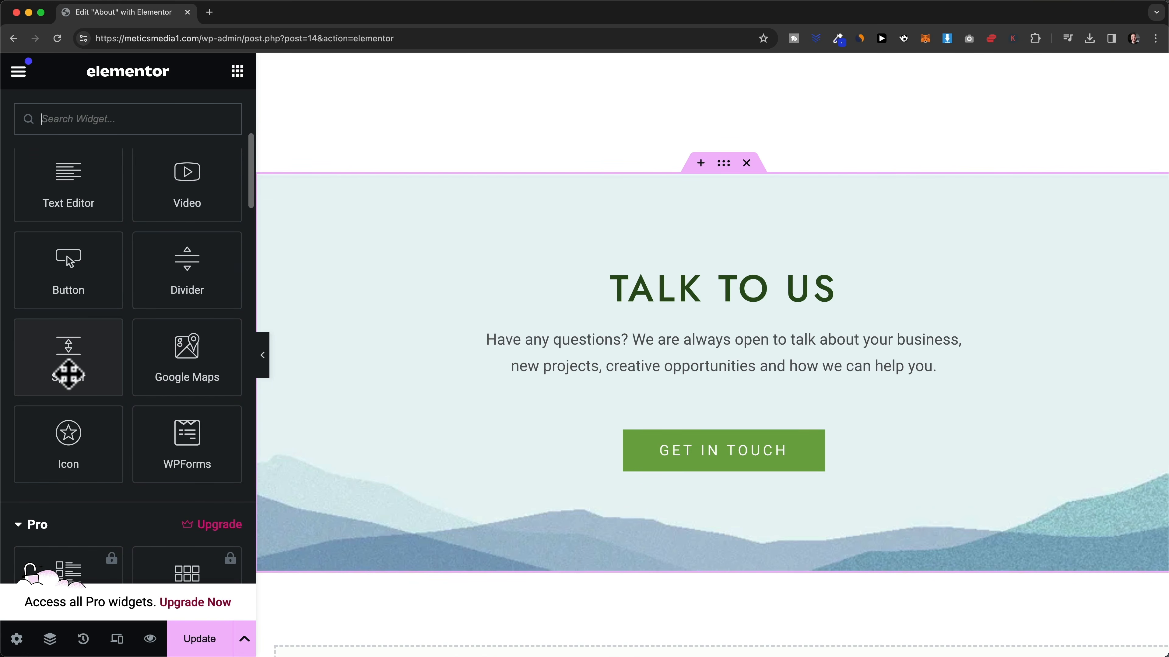
pyautogui.moveTo(68, 373); pyautogui.dragTo(741, 331)
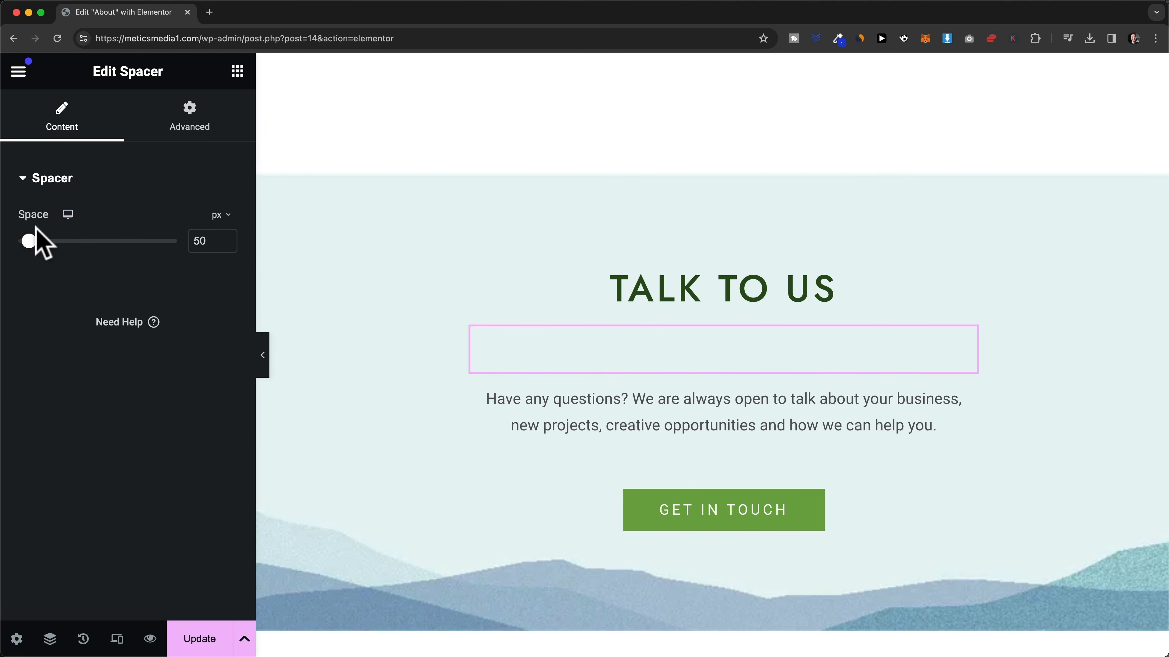
# - Resize the TALK TO US spacer to 30 px and scroll up to the WHO ARE WE? hero
pyautogui.moveTo(28, 240)
pyautogui.mouseDown()
pyautogui.moveTo(55, 240)
pyautogui.moveTo(24, 242)
pyautogui.mouseUp()
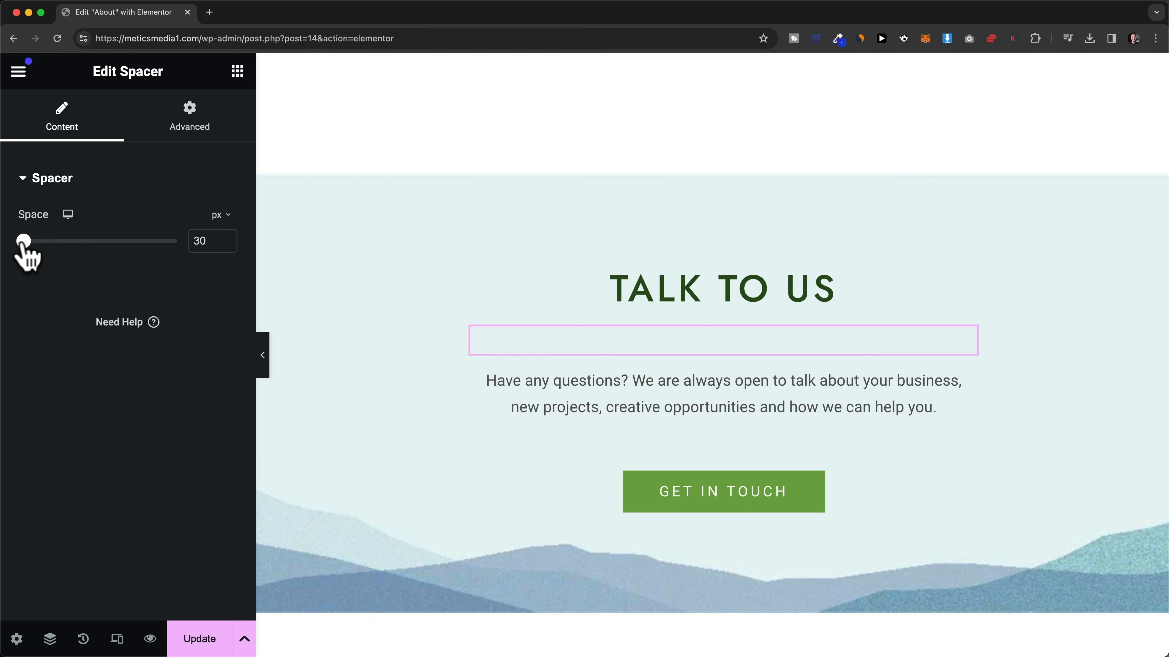
pyautogui.scroll(-1, 576, 353)
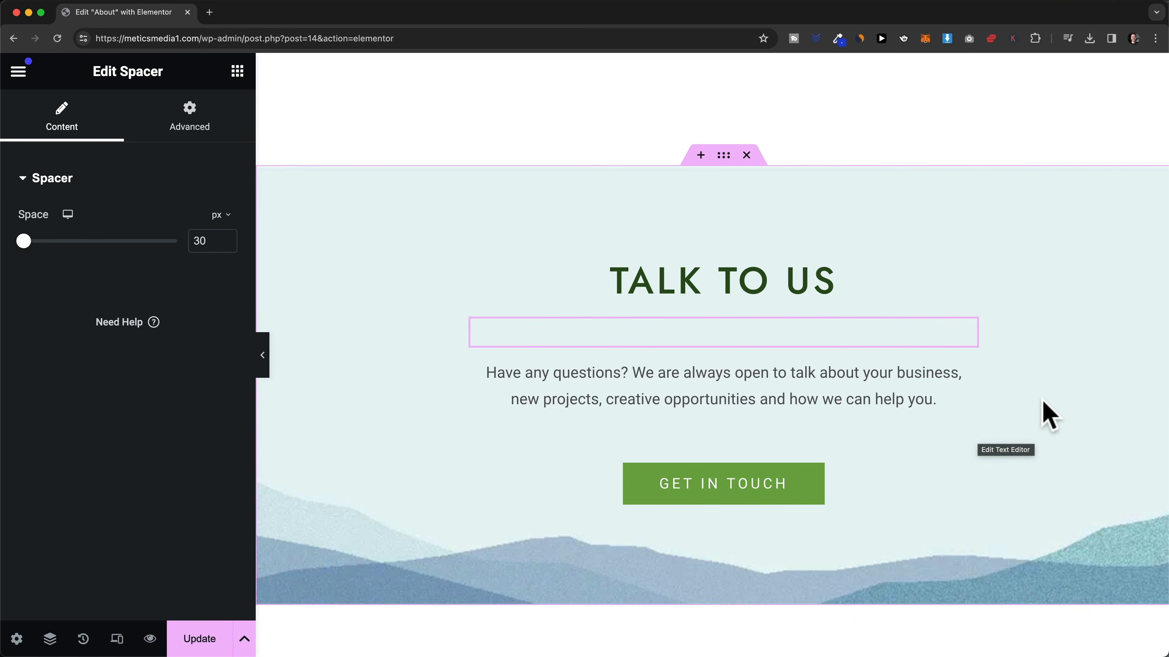
pyautogui.scroll(10, 1045, 413)
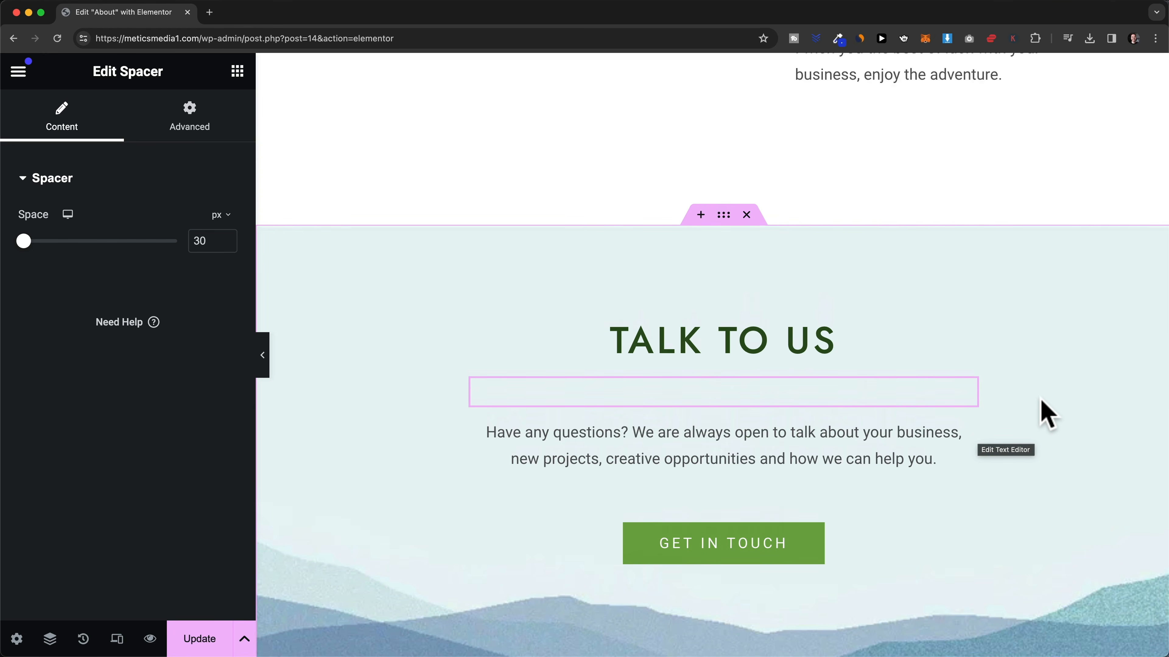
pyautogui.scroll(6, 890, 378)
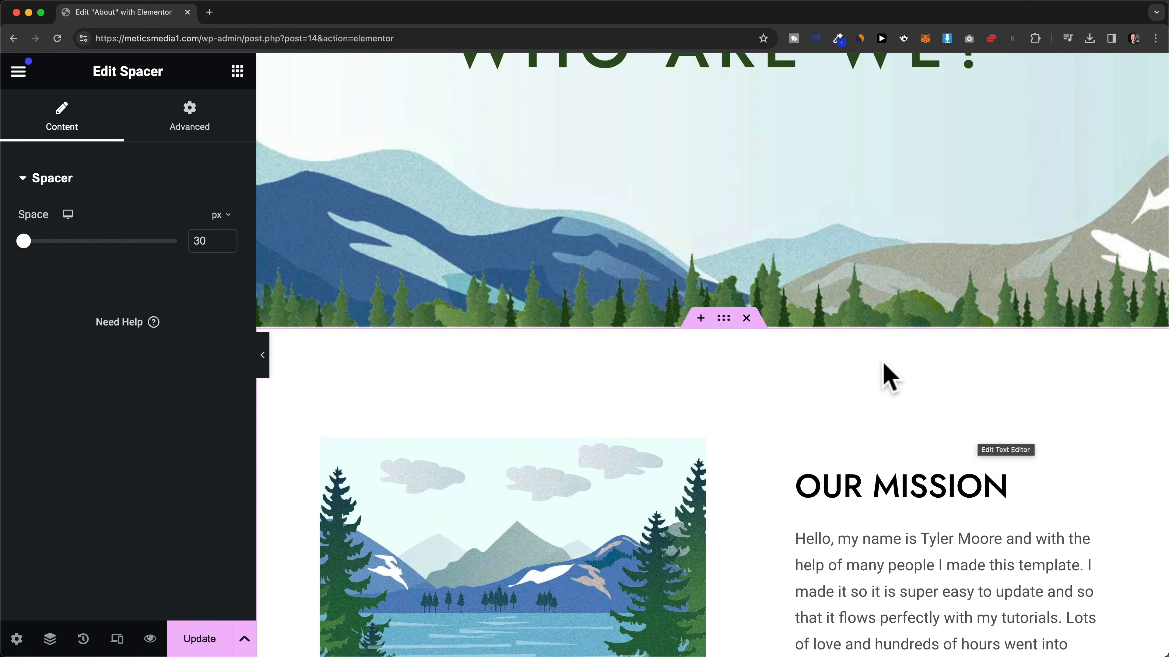
# - Edit the WHO ARE WE? header container and leave its Min Height at 600 px
pyautogui.rightClick(780, 82)
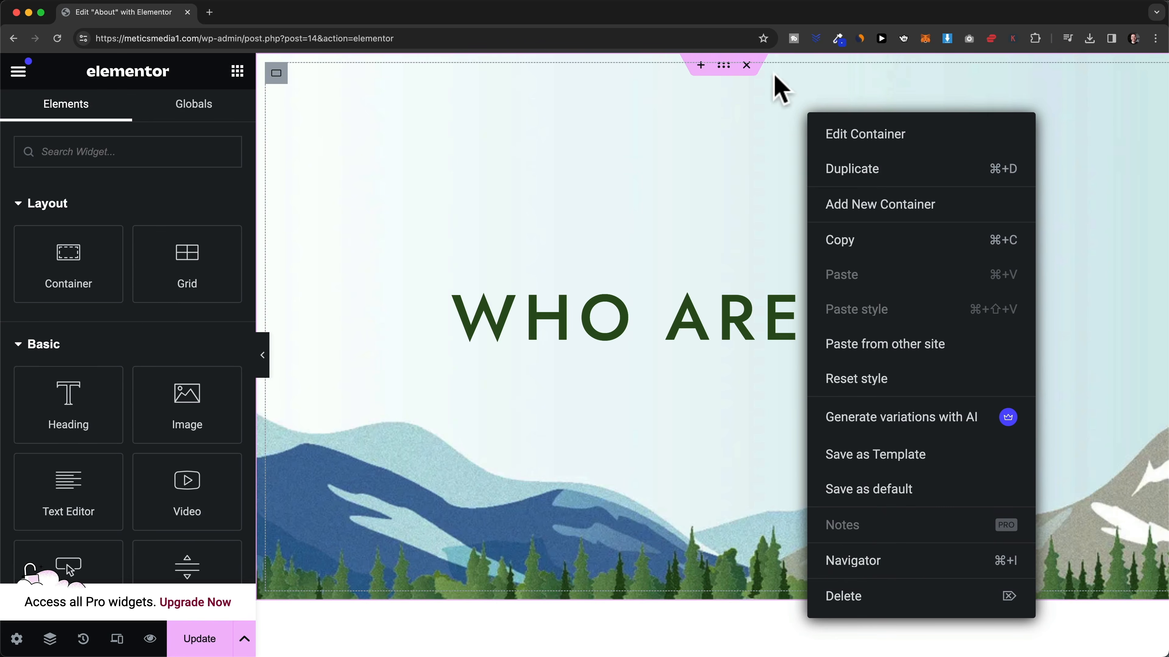
pyautogui.click(722, 70)
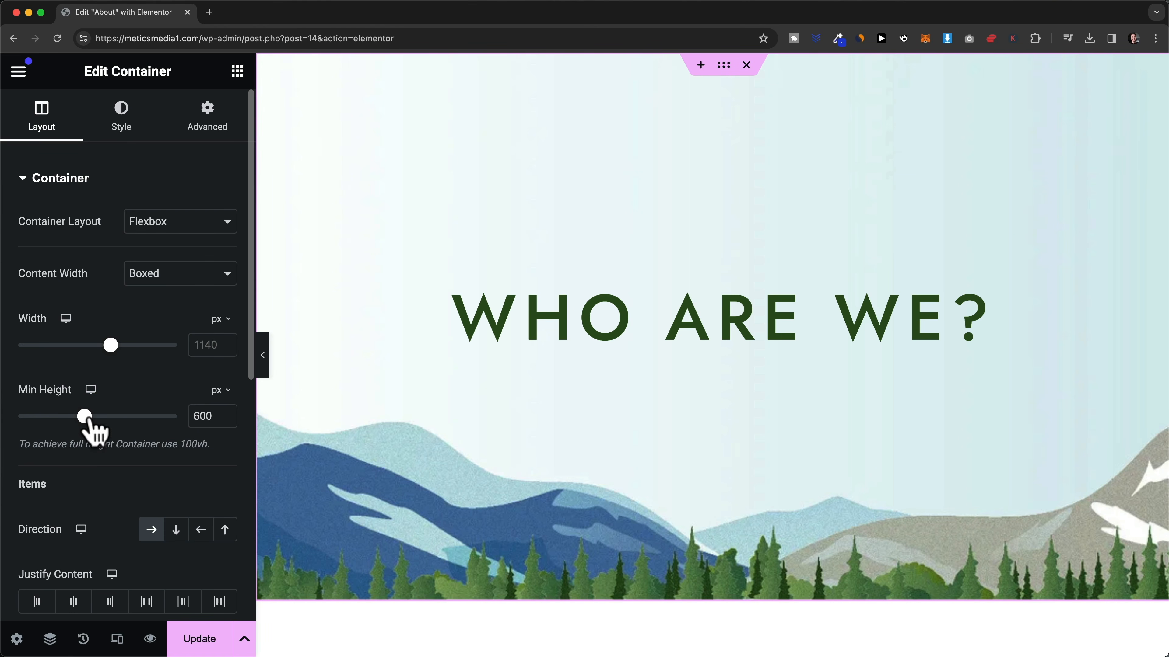
pyautogui.moveTo(84, 417)
pyautogui.mouseDown()
pyautogui.moveTo(66, 417)
pyautogui.moveTo(102, 417)
pyautogui.moveTo(84, 417)
pyautogui.mouseUp()
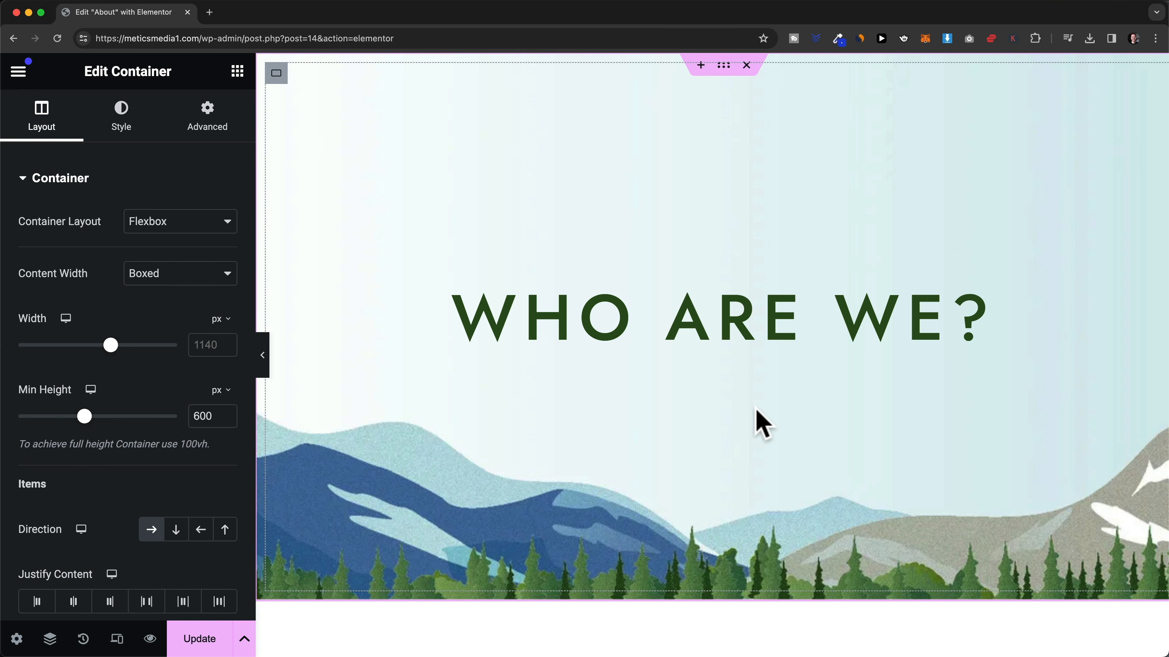
# - Load meticsmedia1.com in a new tab and browse its Web Design, Graphic Design and Content Creation cards
pyautogui.click(210, 12)
pyautogui.write('https://meticsmedia1.com/')
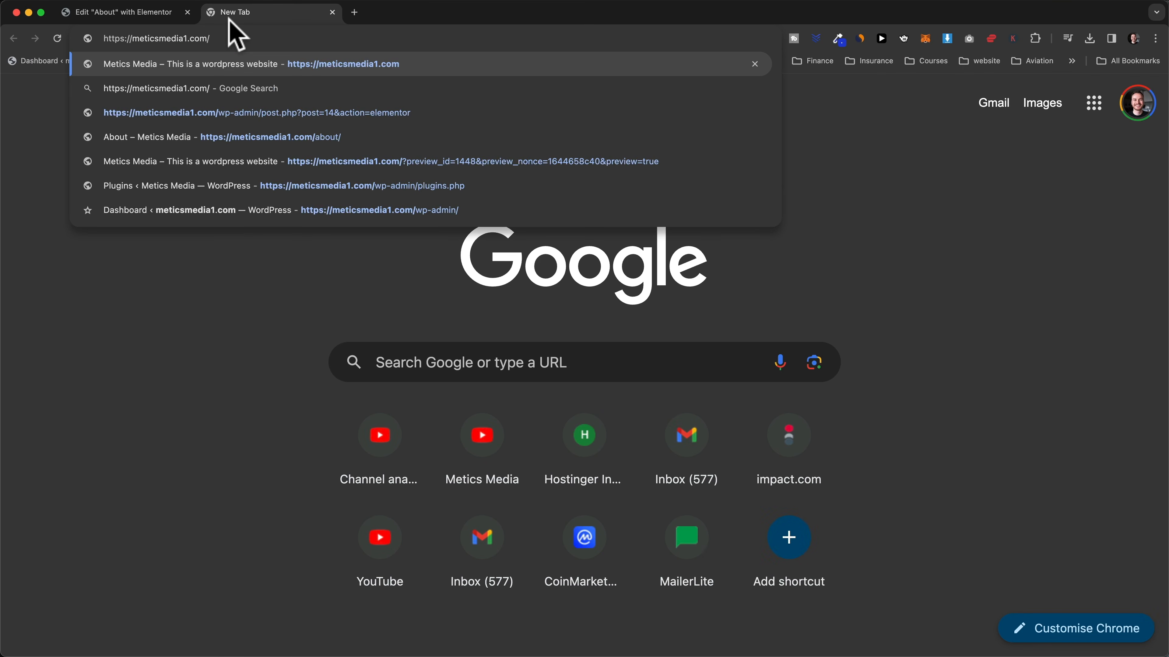
pyautogui.press('Return')
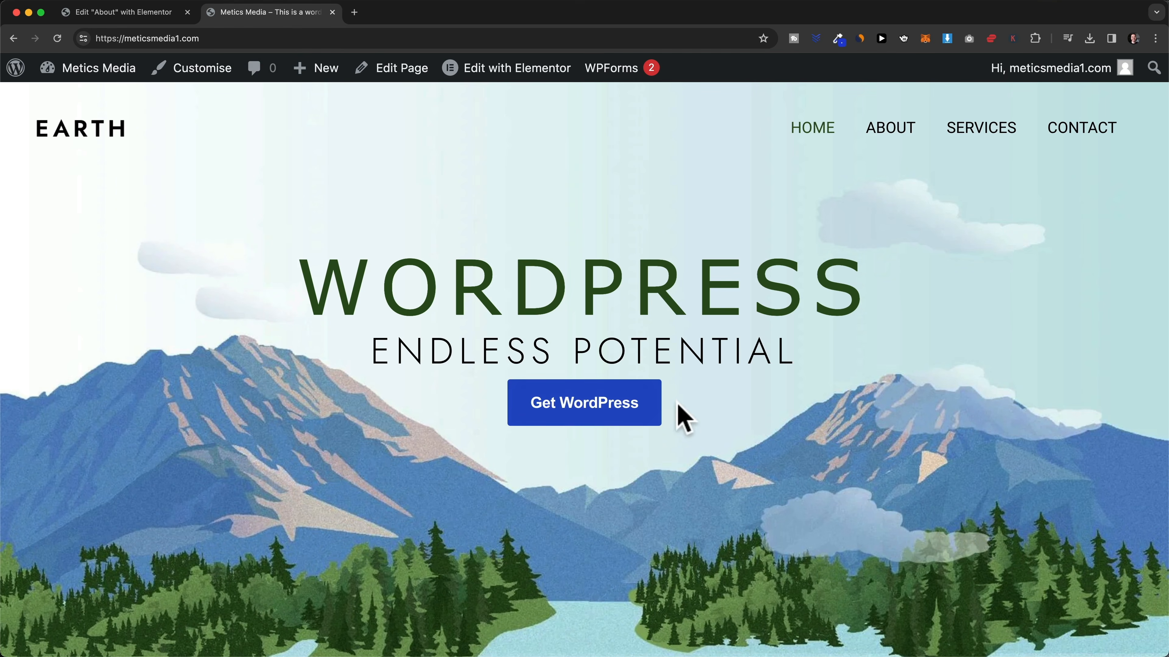
pyautogui.scroll(-3, 339, 326)
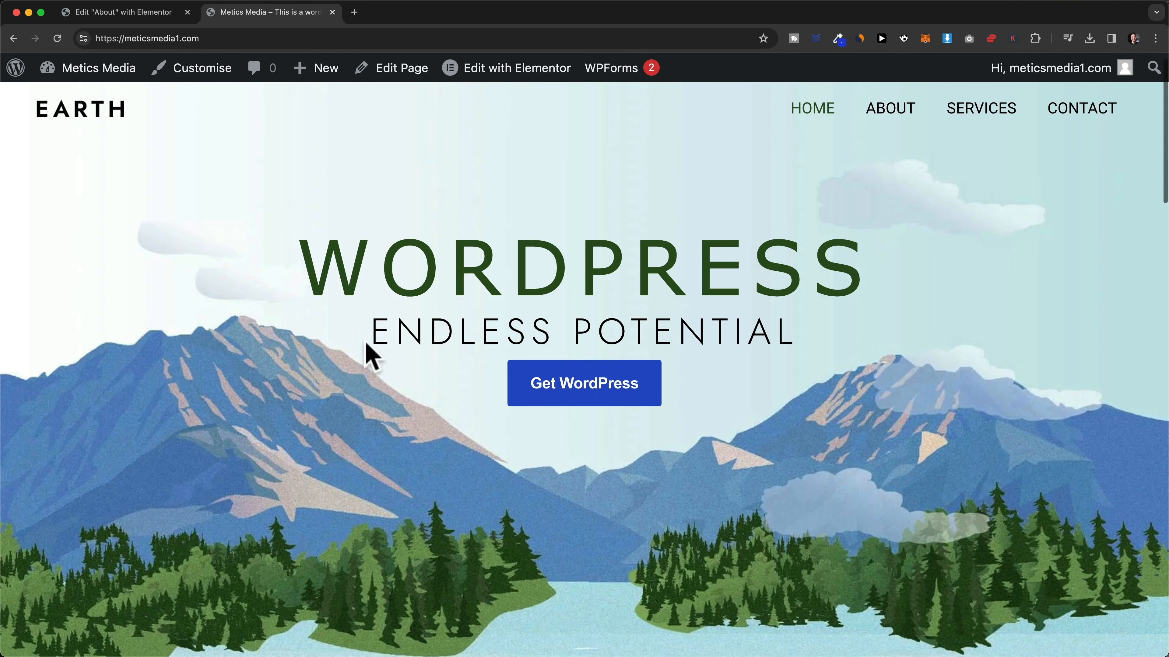
pyautogui.scroll(2, 865, 343)
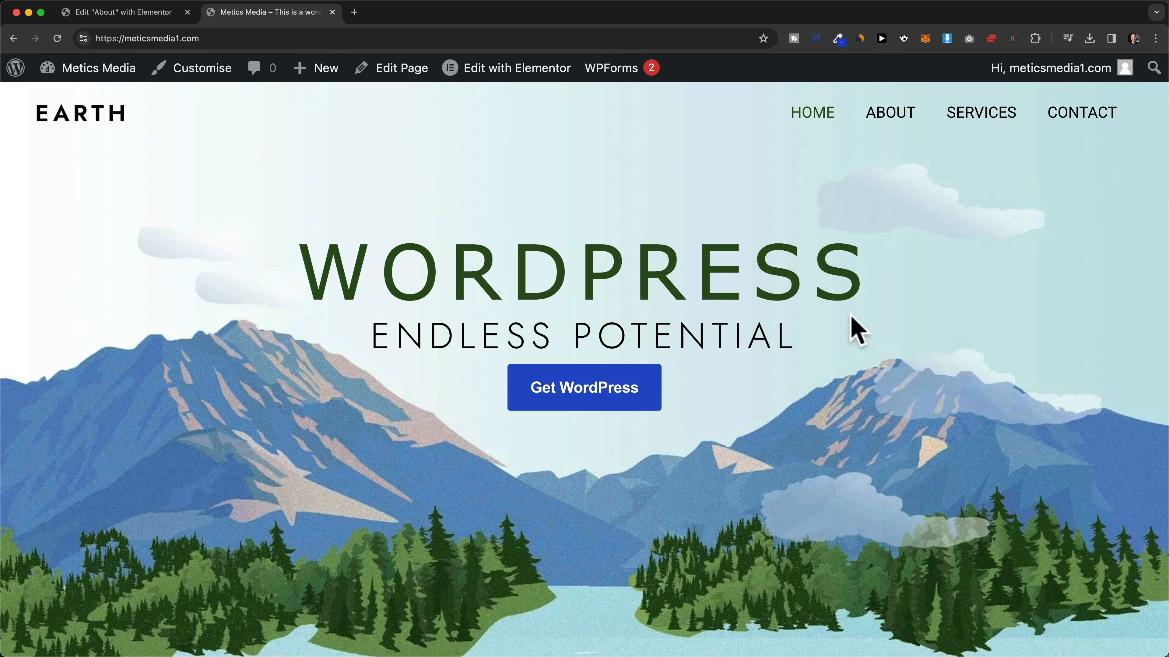
pyautogui.scroll(-10, 583, 331)
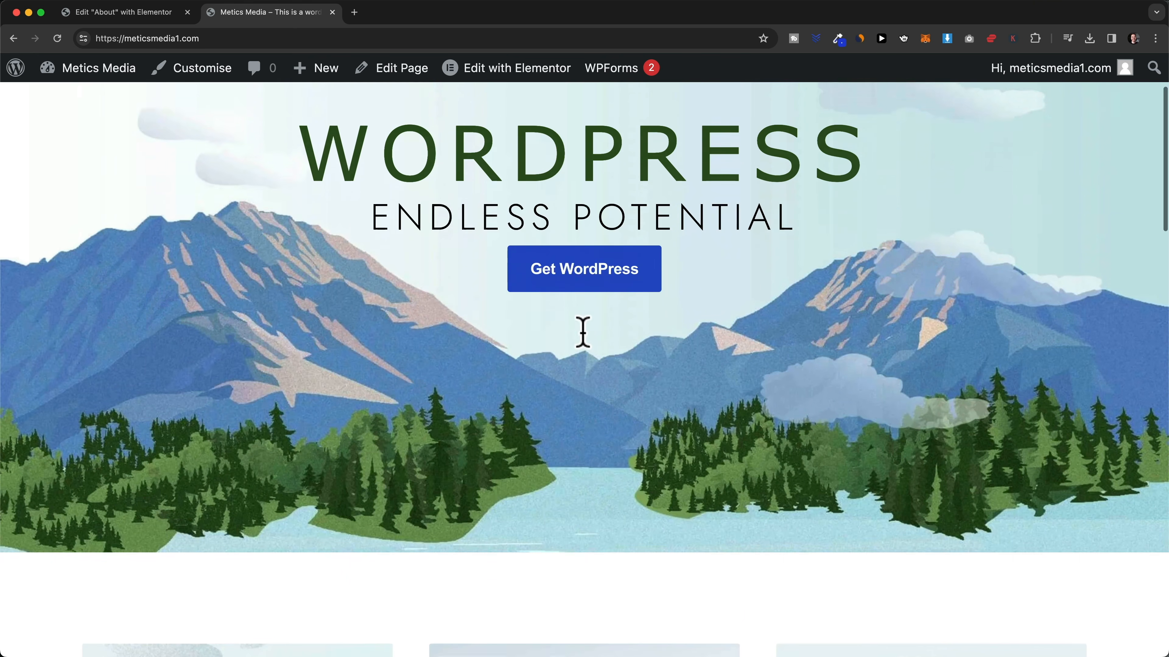
pyautogui.scroll(-4, 583, 333)
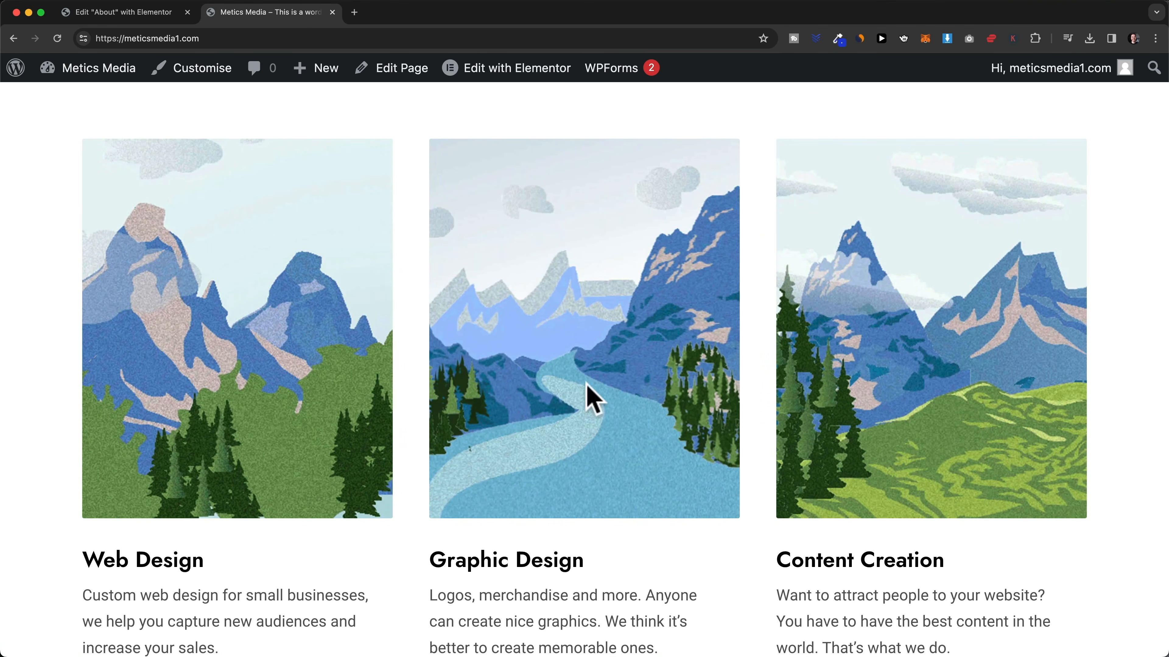
pyautogui.scroll(-2, 909, 424)
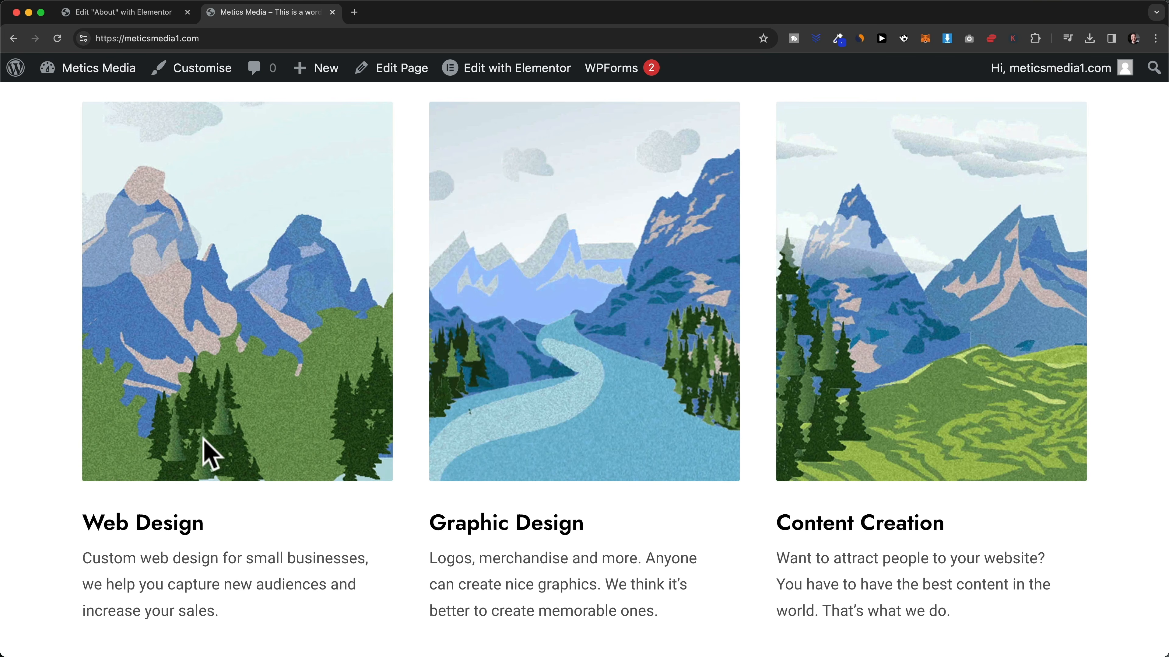
pyautogui.scroll(-1, 381, 491)
pyautogui.scroll(-8, 477, 475)
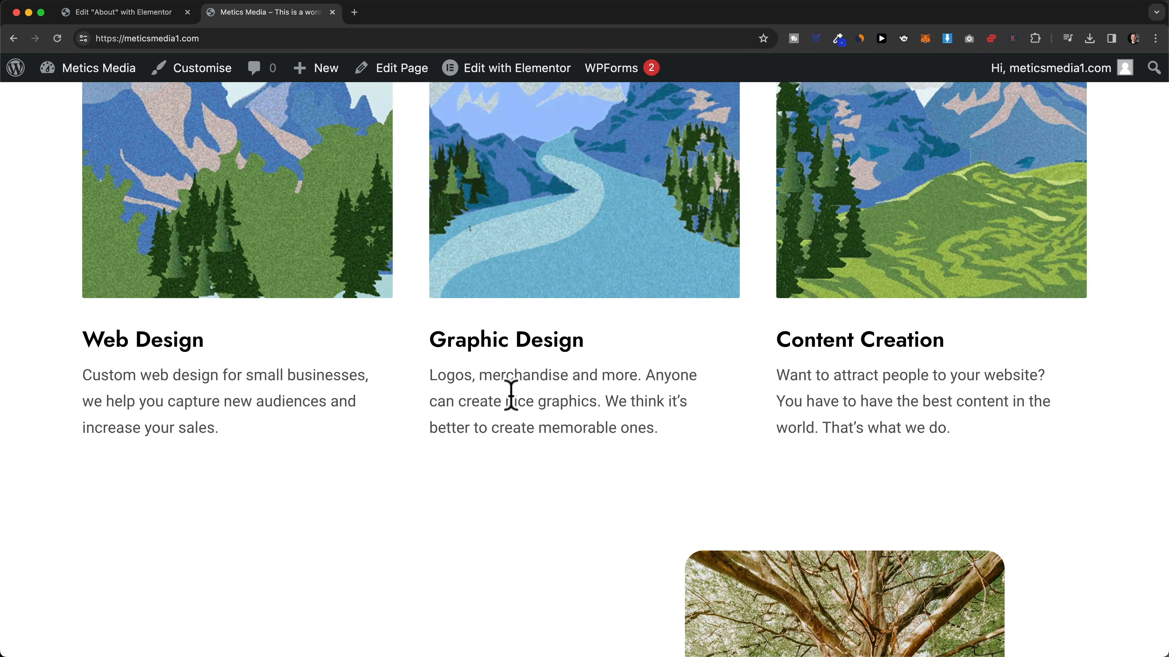
pyautogui.scroll(-15, 511, 396)
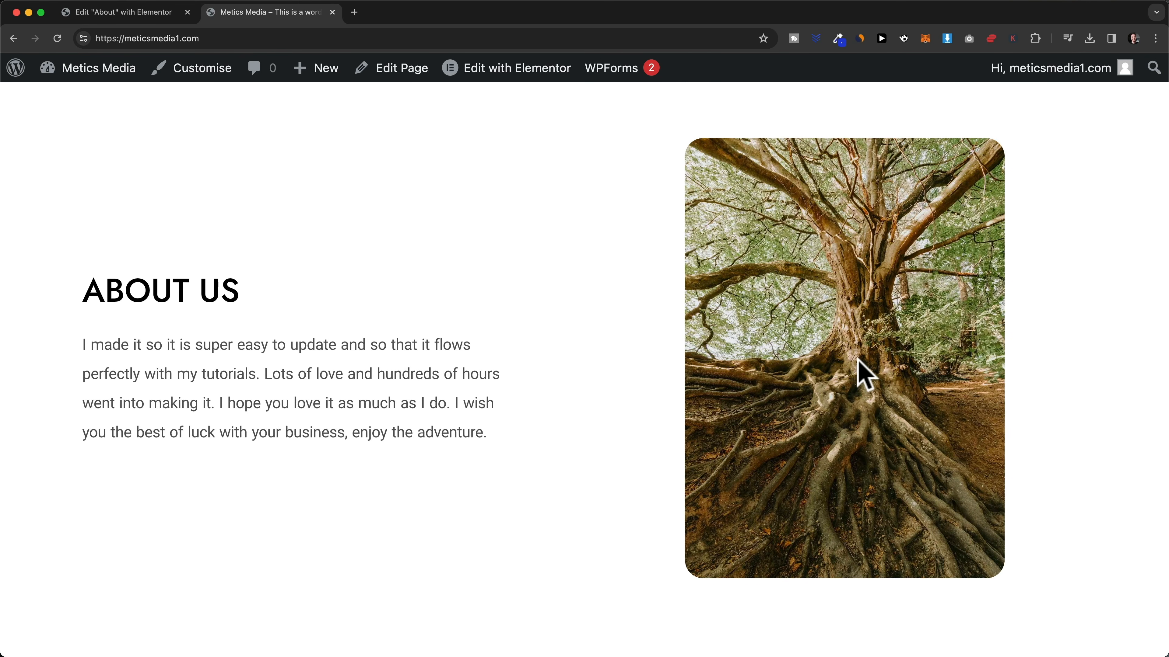
pyautogui.scroll(-20, 603, 308)
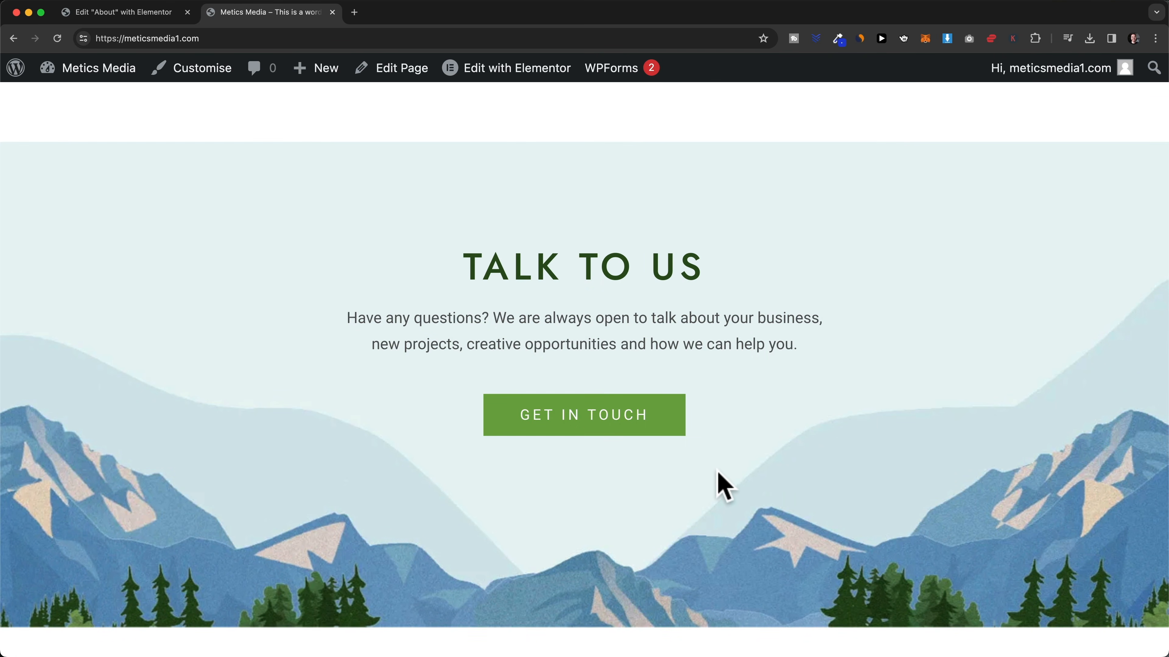
pyautogui.scroll(20, 722, 485)
pyautogui.scroll(15, 630, 450)
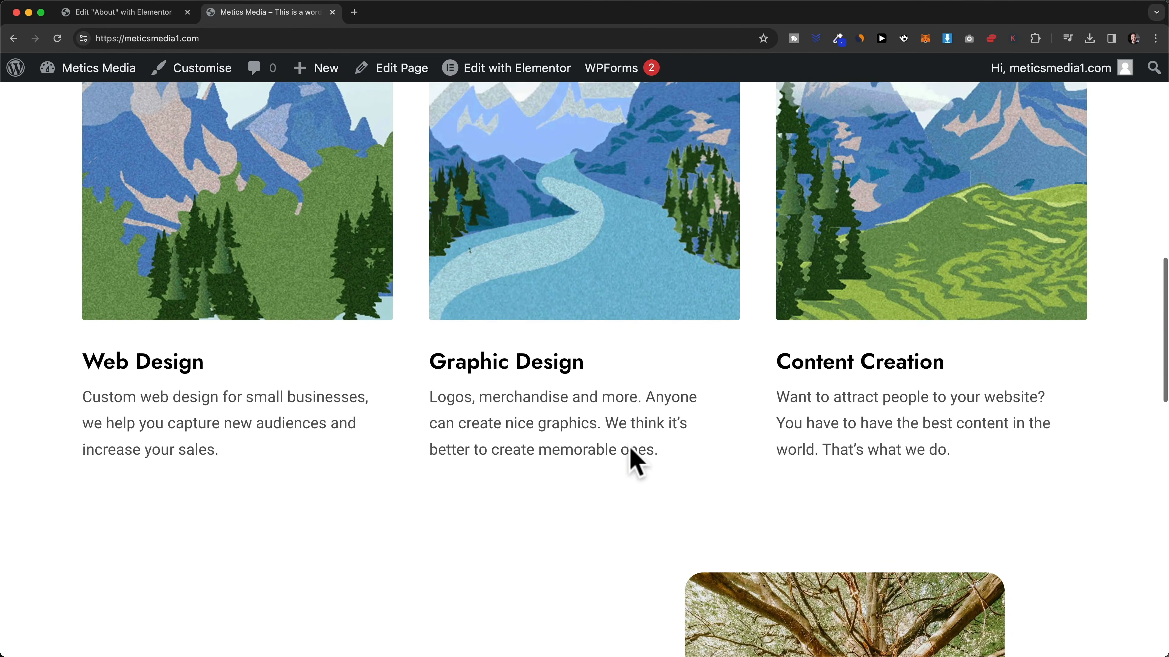
pyautogui.scroll(6, 635, 462)
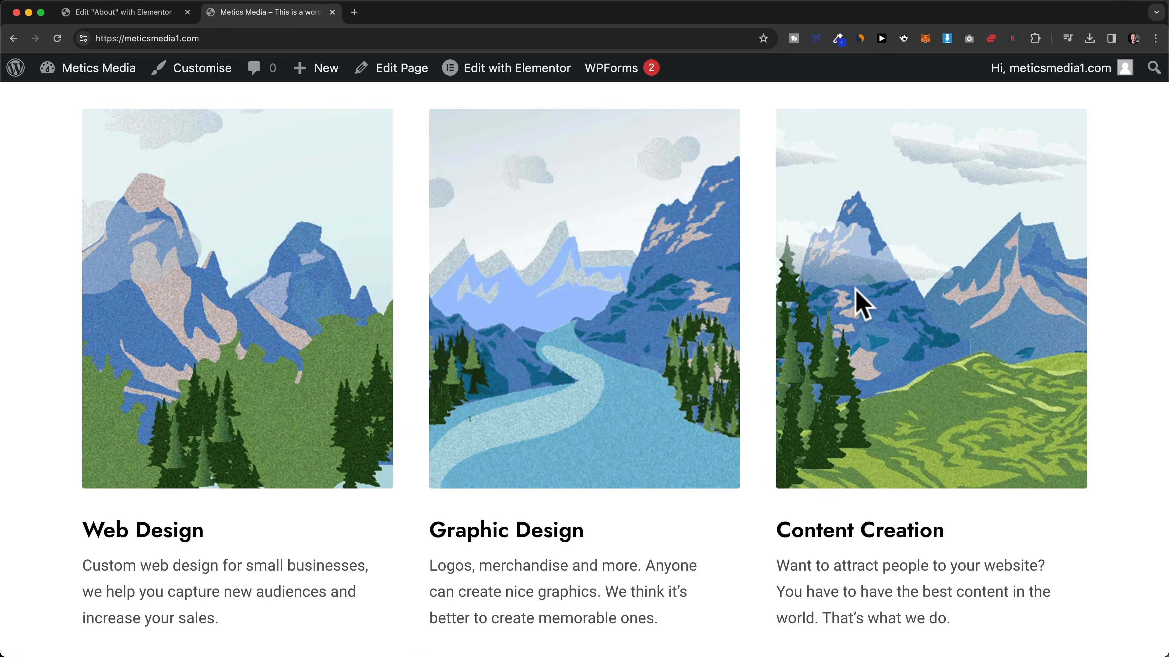
# - Add a Flexbox section with the single stacked structure below the WHO ARE WE? banner
pyautogui.click(164, 13)
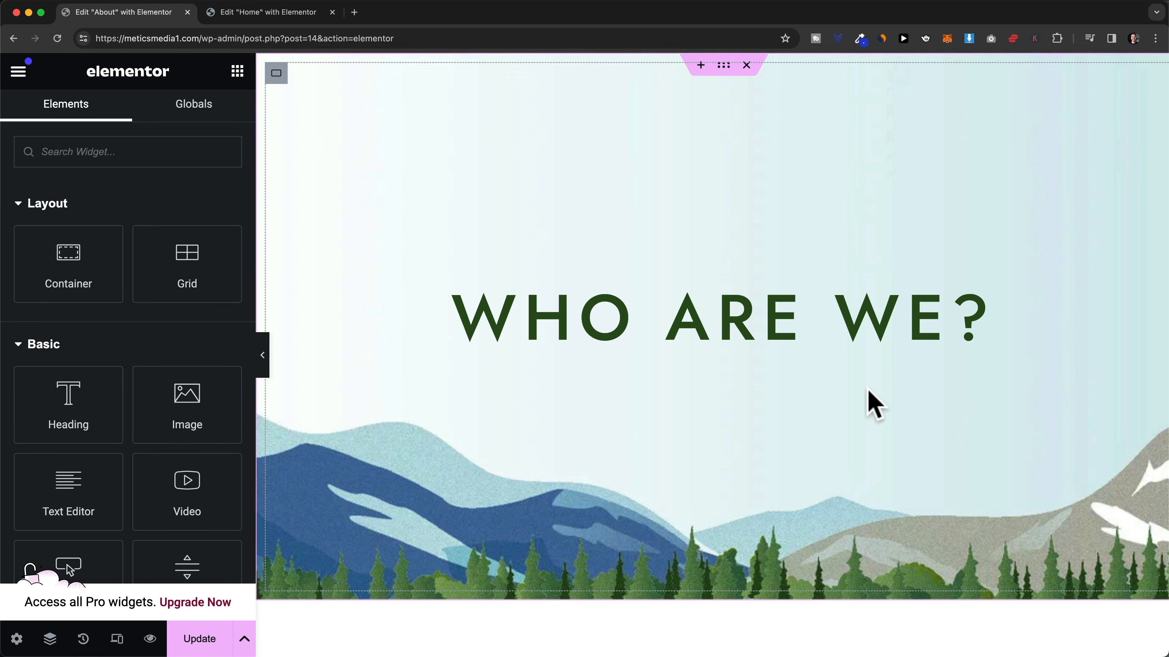
pyautogui.scroll(-2, 877, 404)
pyautogui.scroll(-5, 873, 404)
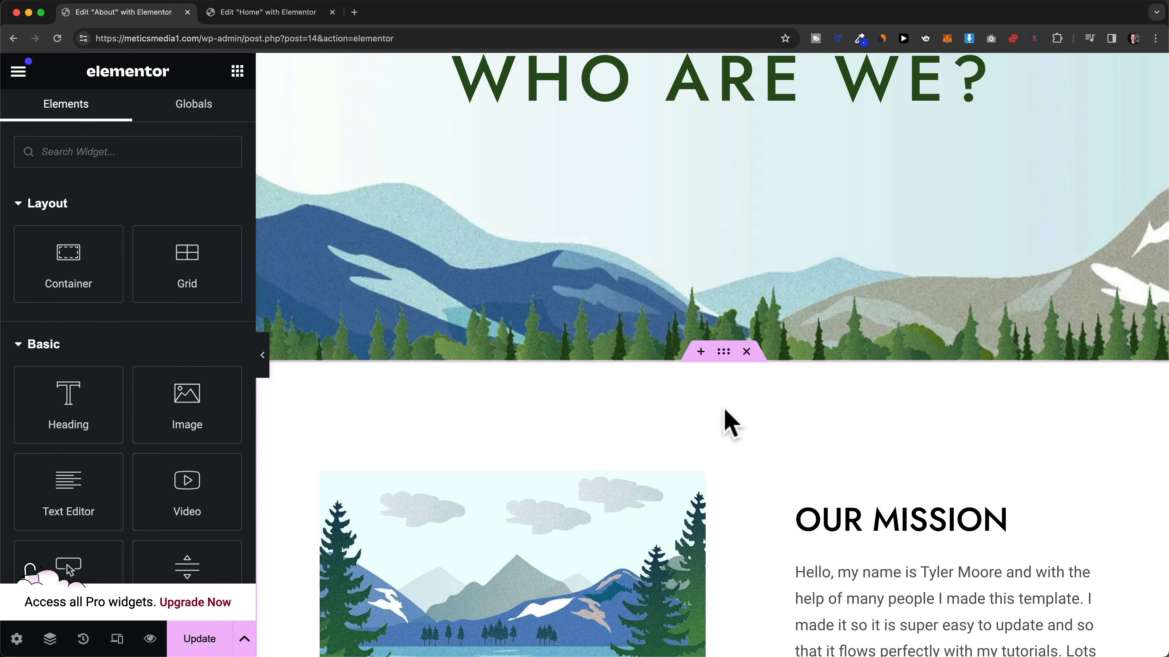
pyautogui.click(700, 352)
pyautogui.scroll(-2, 700, 363)
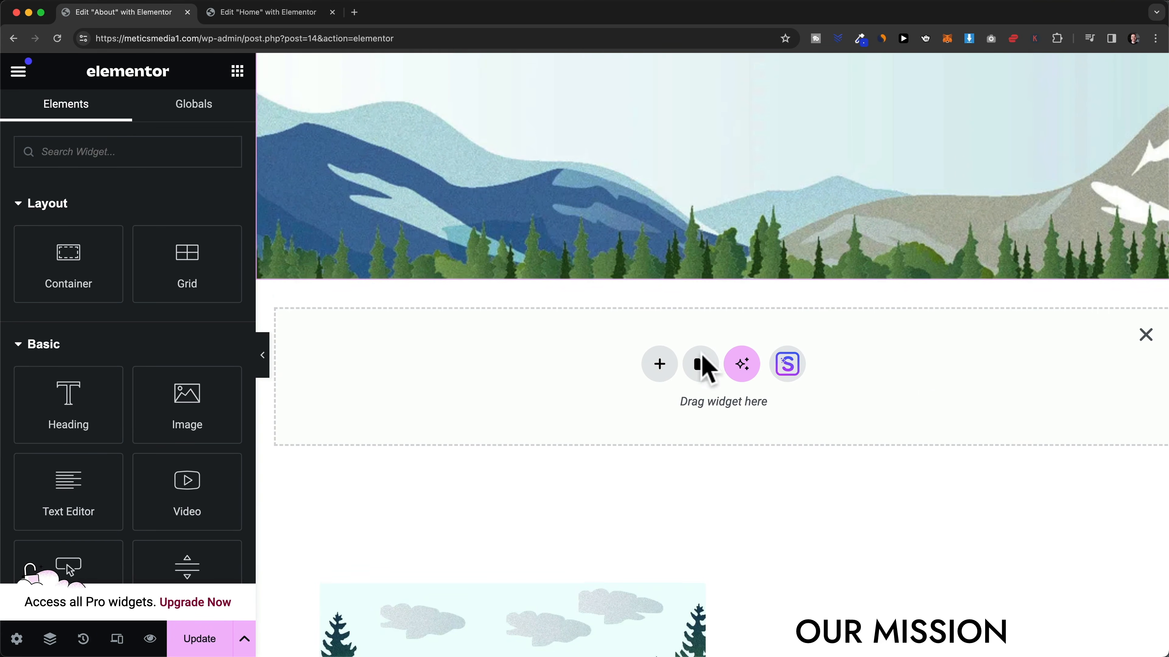
pyautogui.click(660, 362)
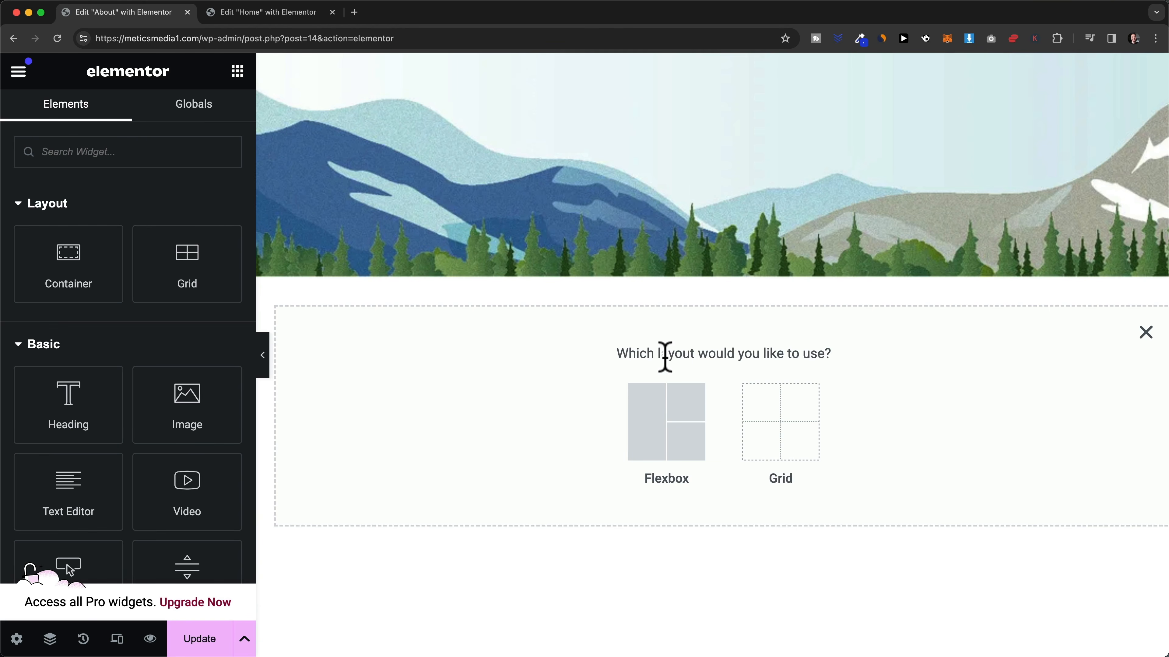
pyautogui.scroll(-3, 665, 357)
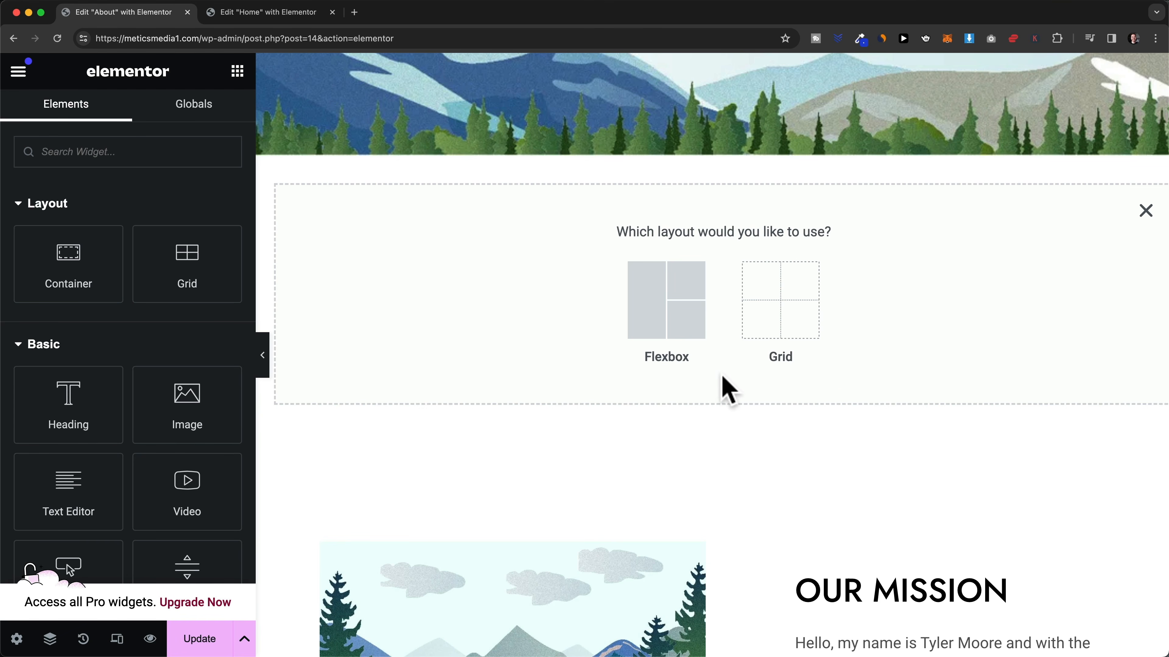
pyautogui.click(684, 336)
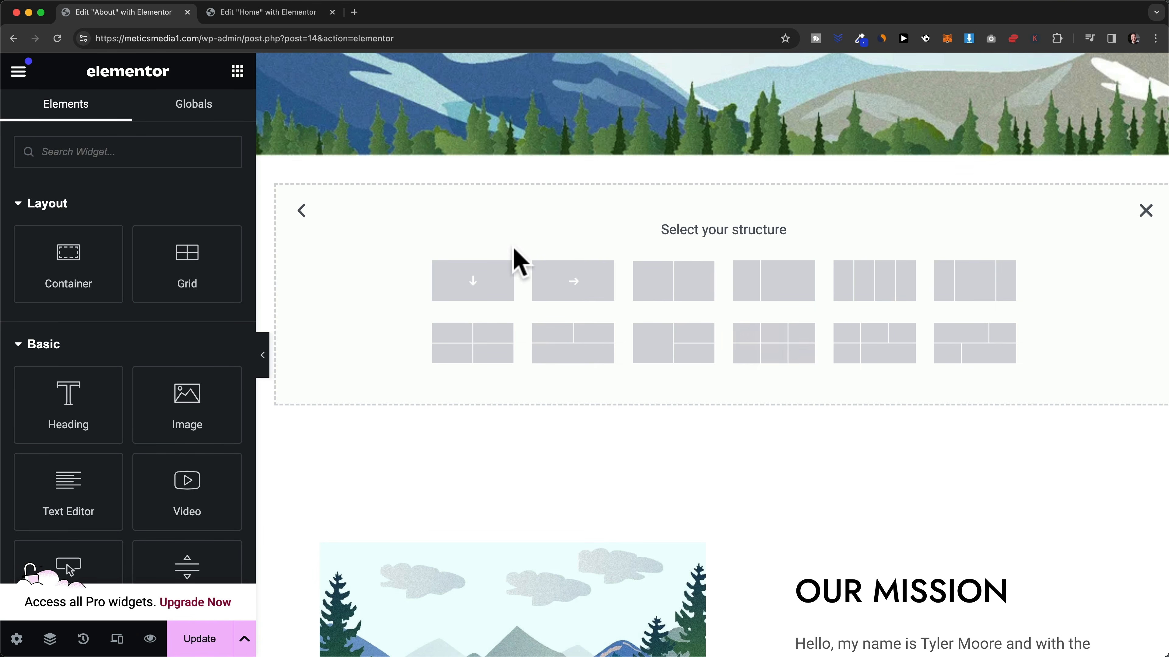
pyautogui.click(473, 280)
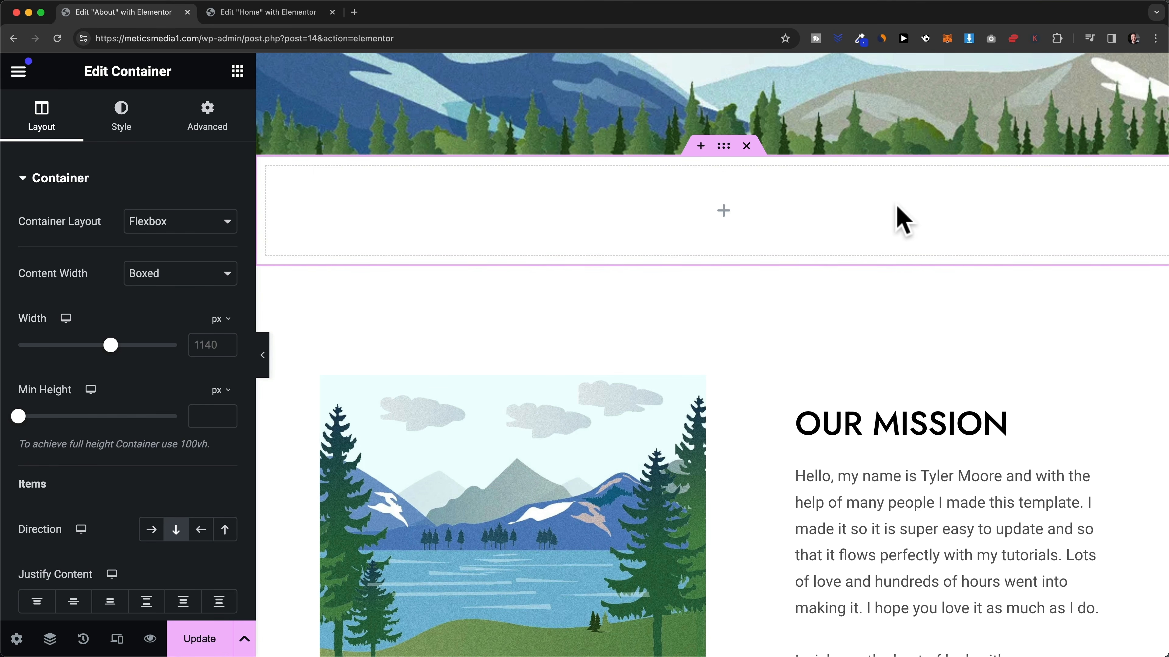
# - Drag an inner Container into the new section and set it to Full Width with 33.3% width
pyautogui.click(238, 71)
pyautogui.moveTo(86, 262); pyautogui.dragTo(670, 229)
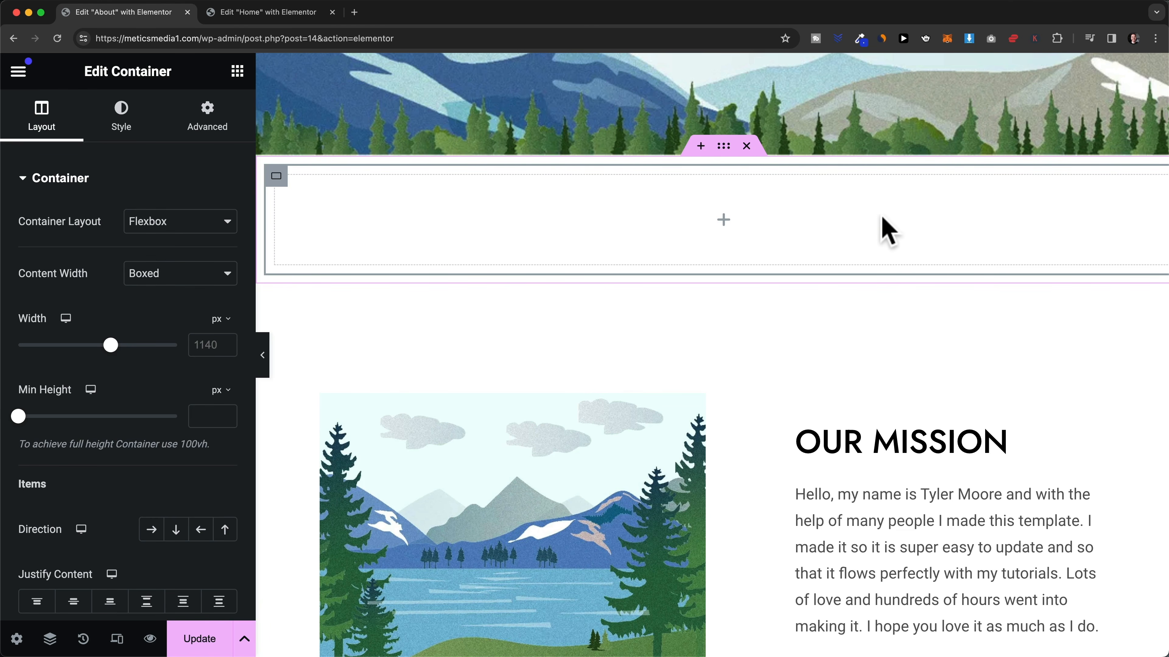
pyautogui.hscroll(2, 967, 232)
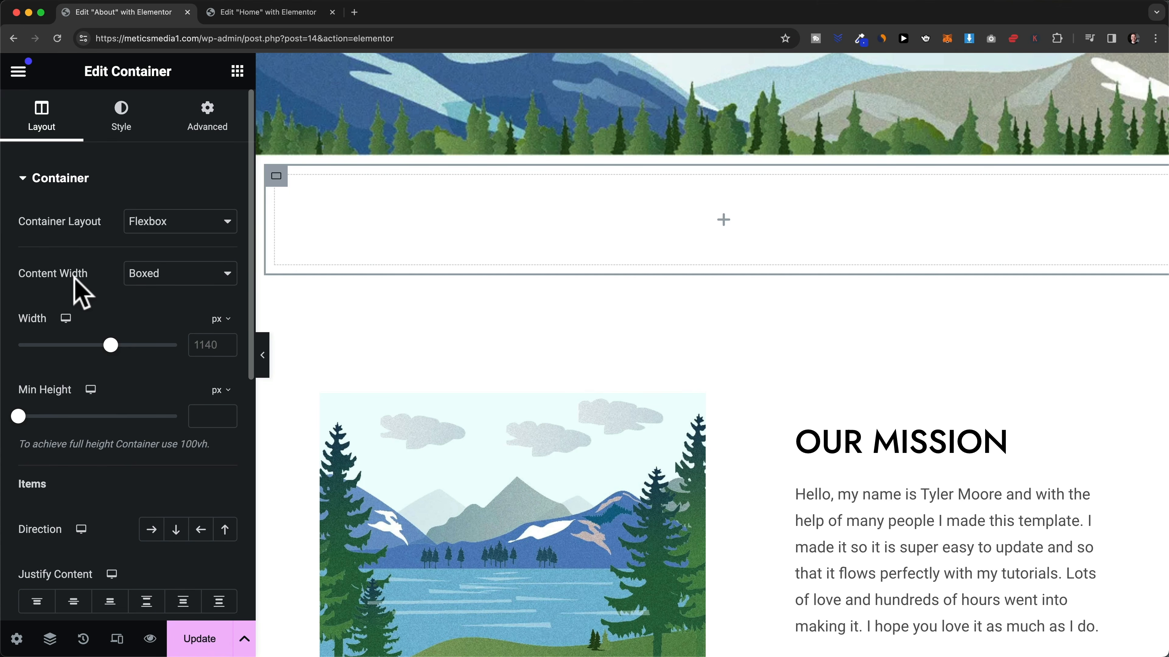
pyautogui.click(140, 285)
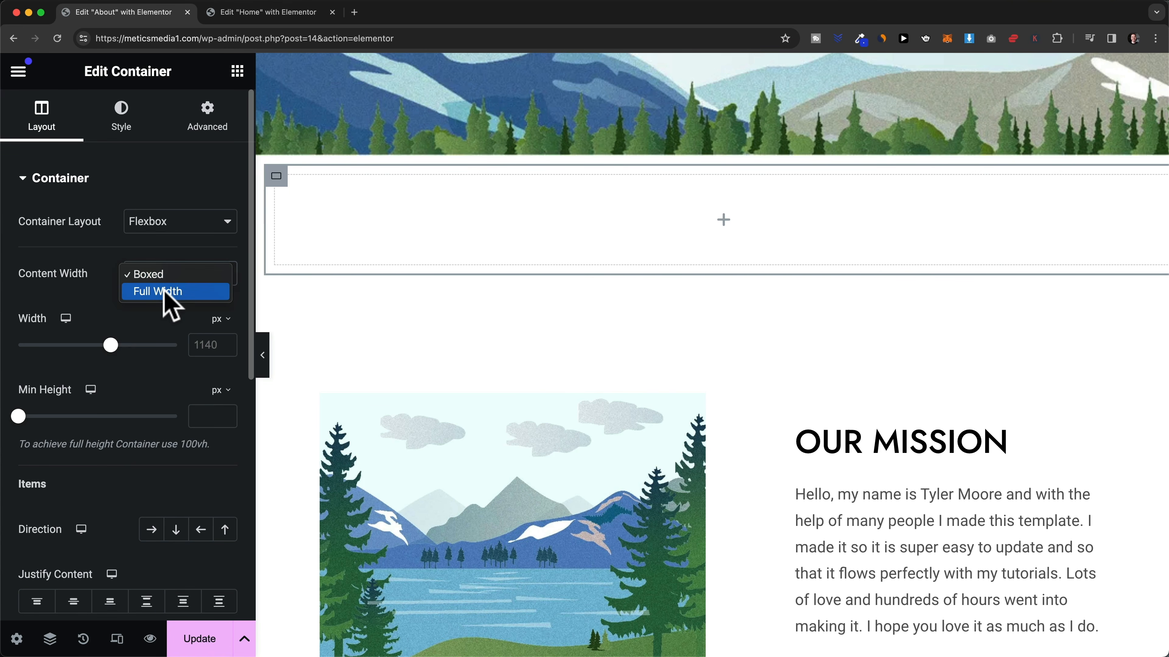
pyautogui.click(164, 291)
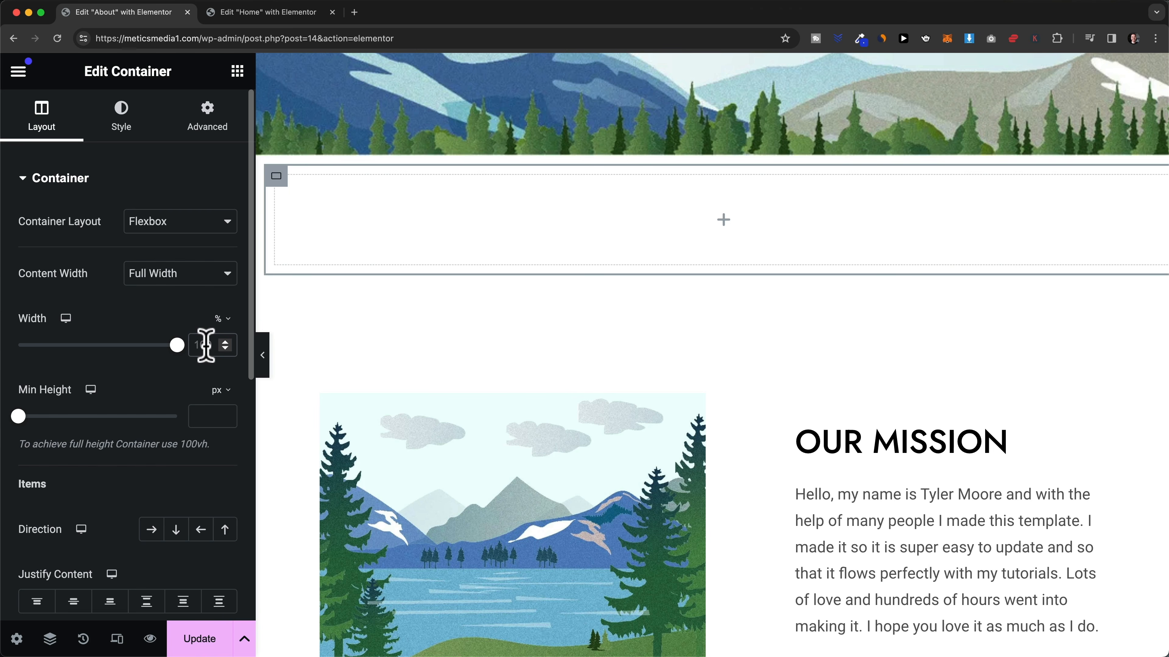
pyautogui.press('BackSpace')
pyautogui.write('33.33')
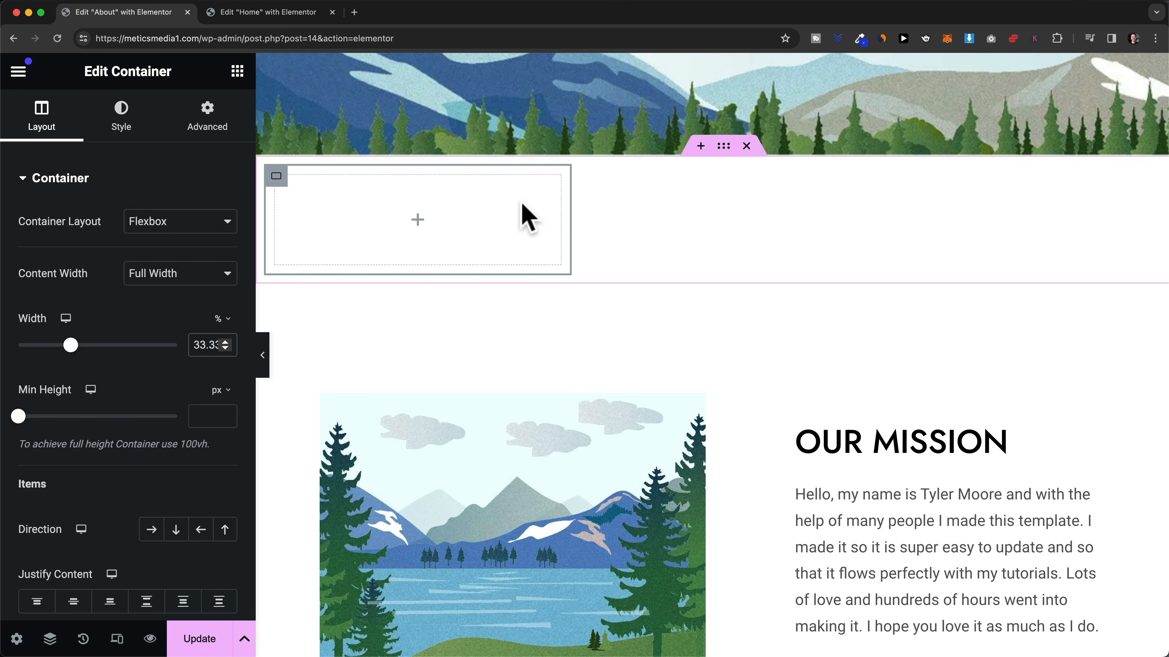
# - Duplicate the empty 33.33% container twice to make three empty containers
pyautogui.rightClick(492, 212)
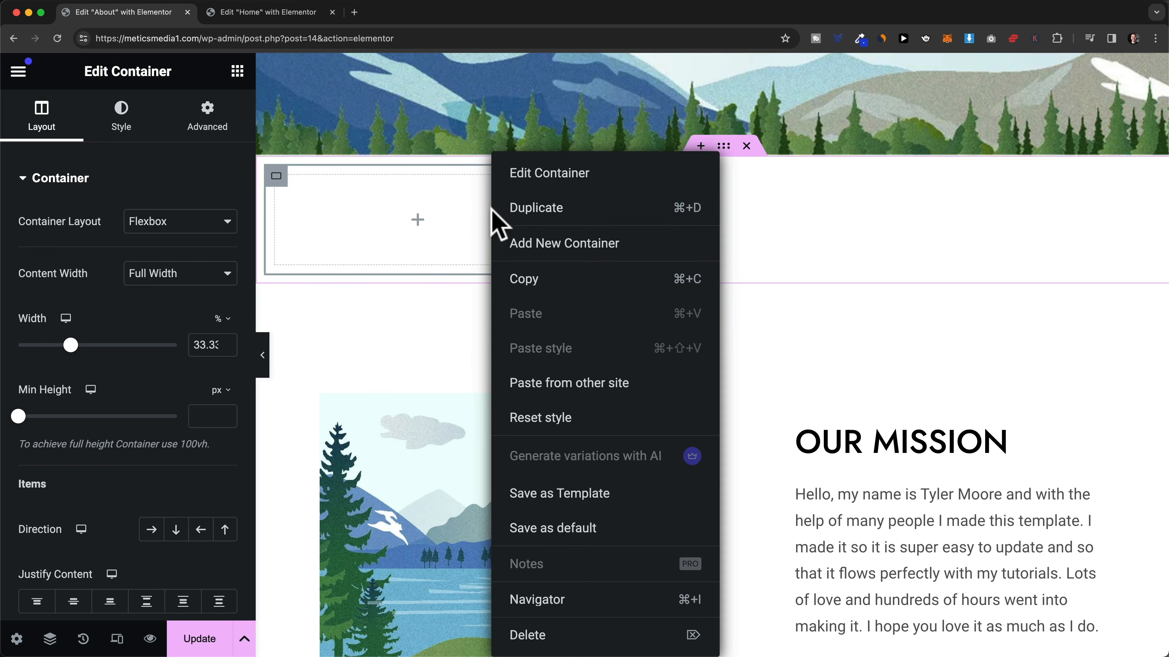
pyautogui.click(538, 209)
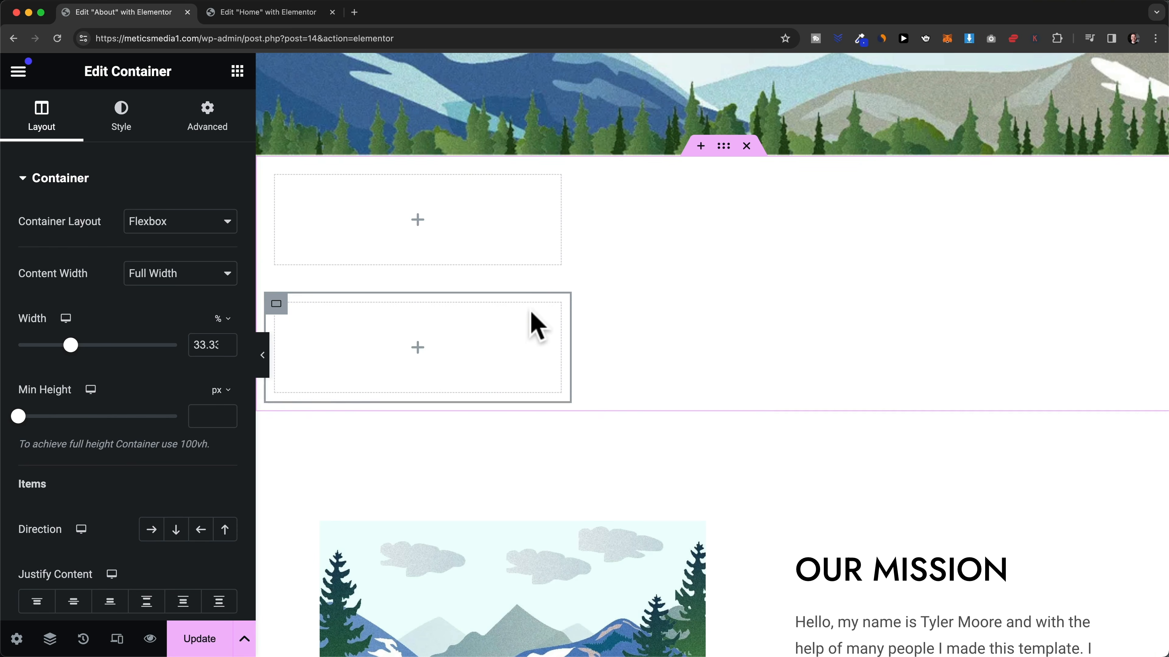
pyautogui.rightClick(528, 324)
pyautogui.click(588, 209)
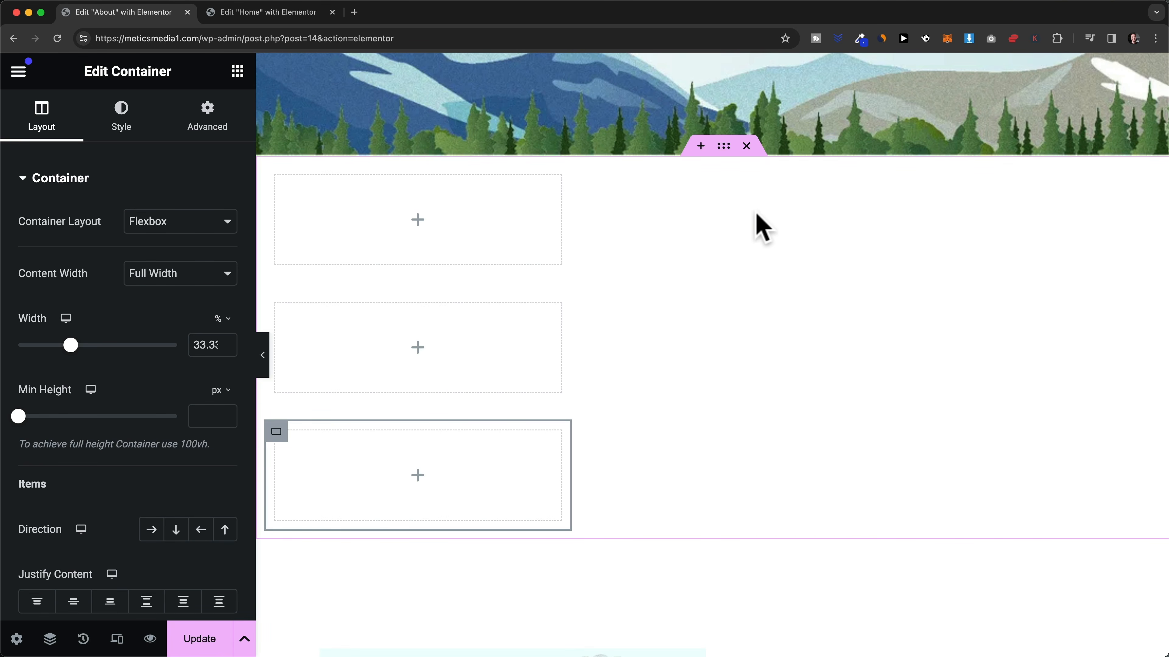
# - Set the outer section's Direction to Row and Justify Content to Centre
pyautogui.click(723, 148)
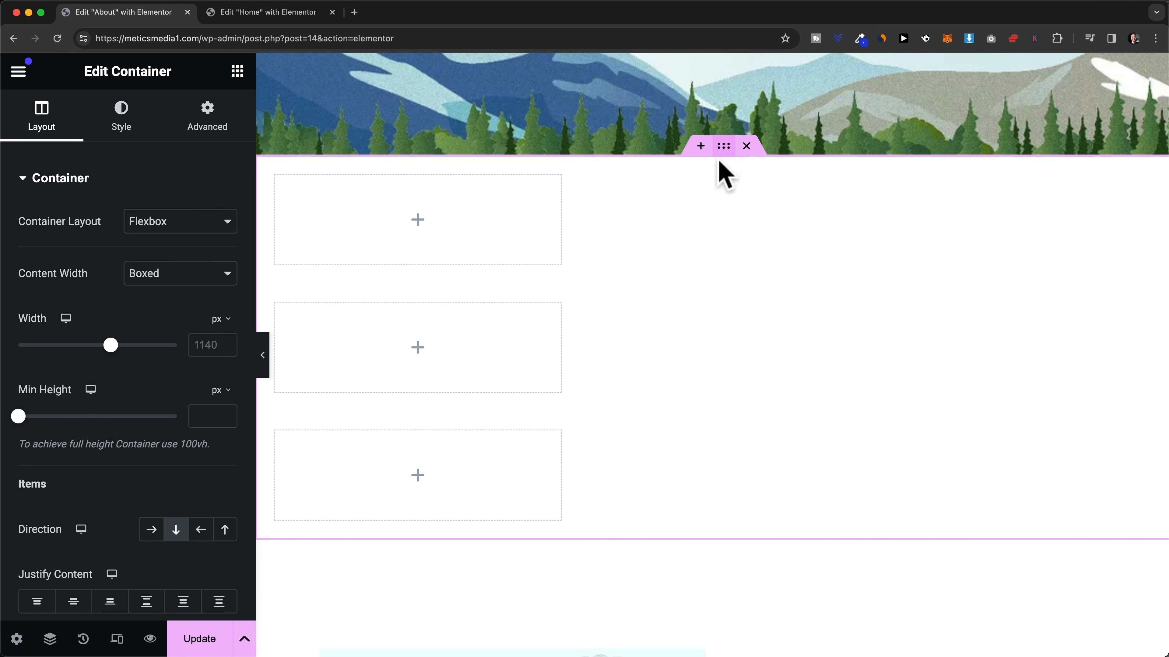
pyautogui.scroll(-2, 143, 441)
pyautogui.scroll(-3, 147, 453)
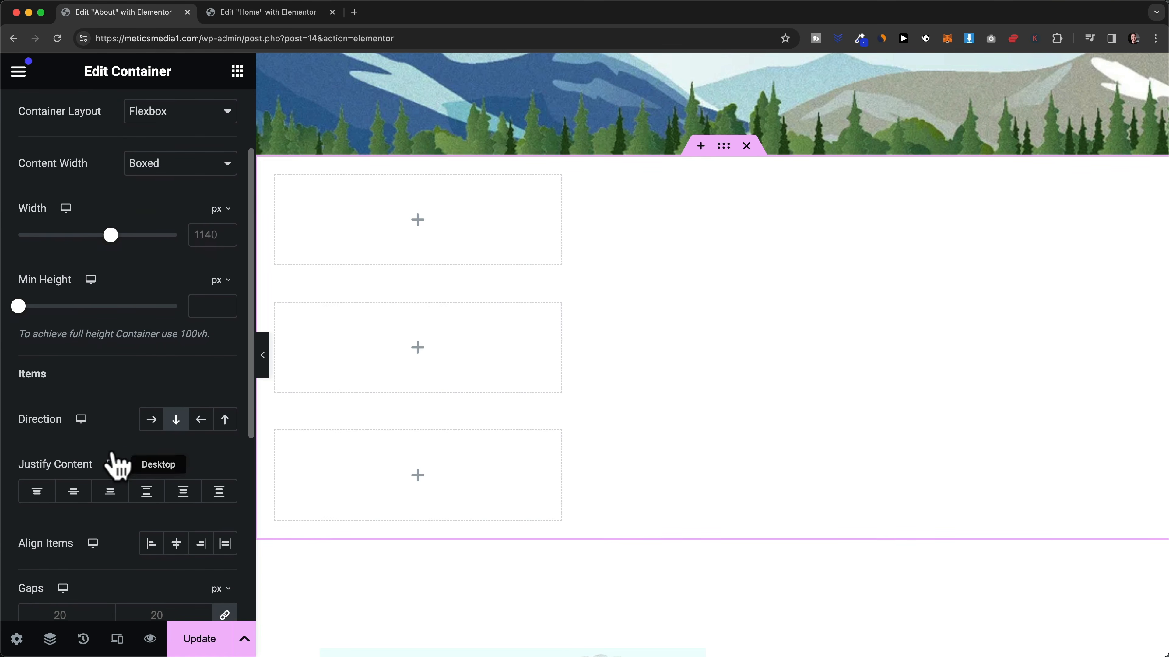
pyautogui.click(151, 418)
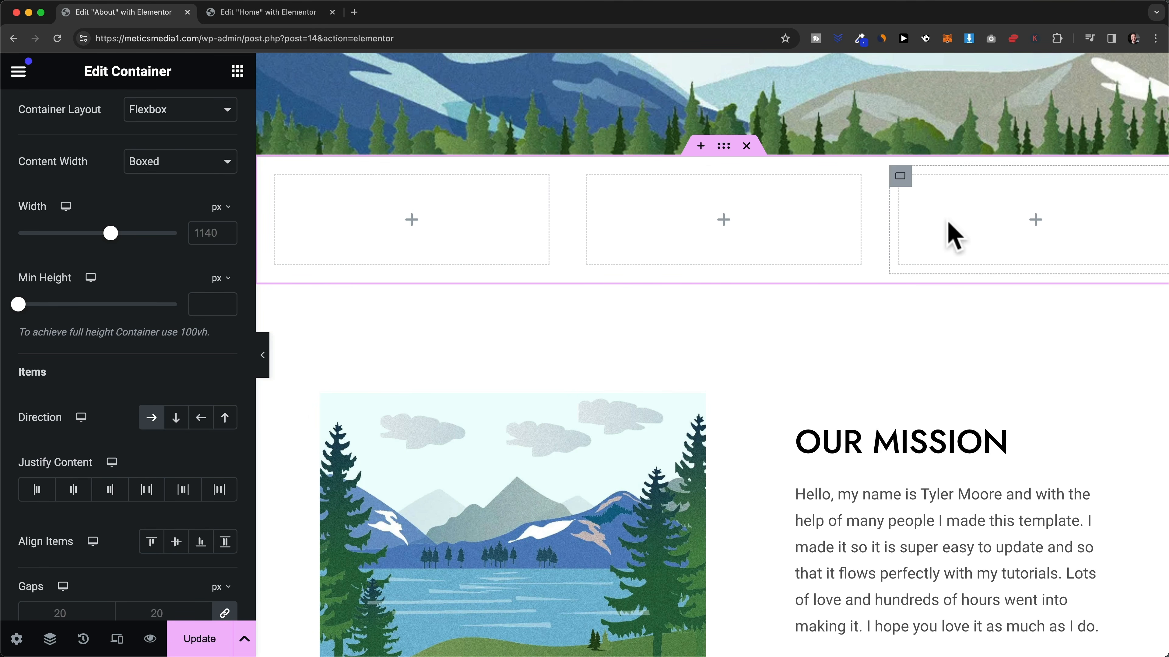
pyautogui.scroll(5, 91, 131)
pyautogui.scroll(-2, 70, 208)
pyautogui.scroll(-4, 91, 308)
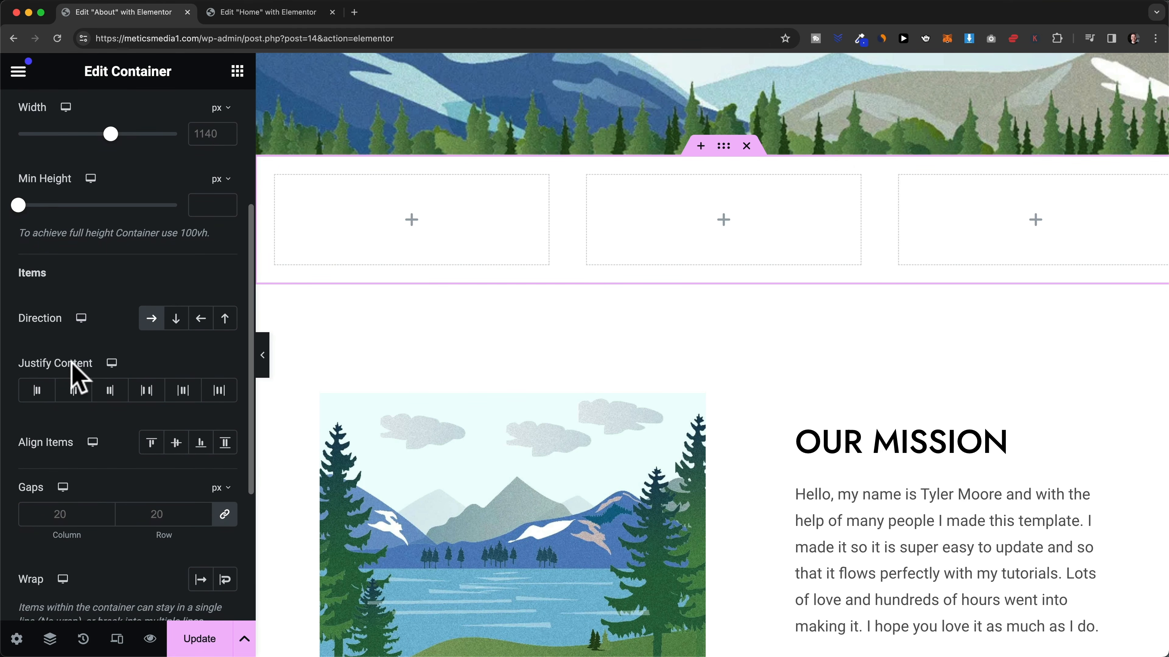
pyautogui.click(72, 390)
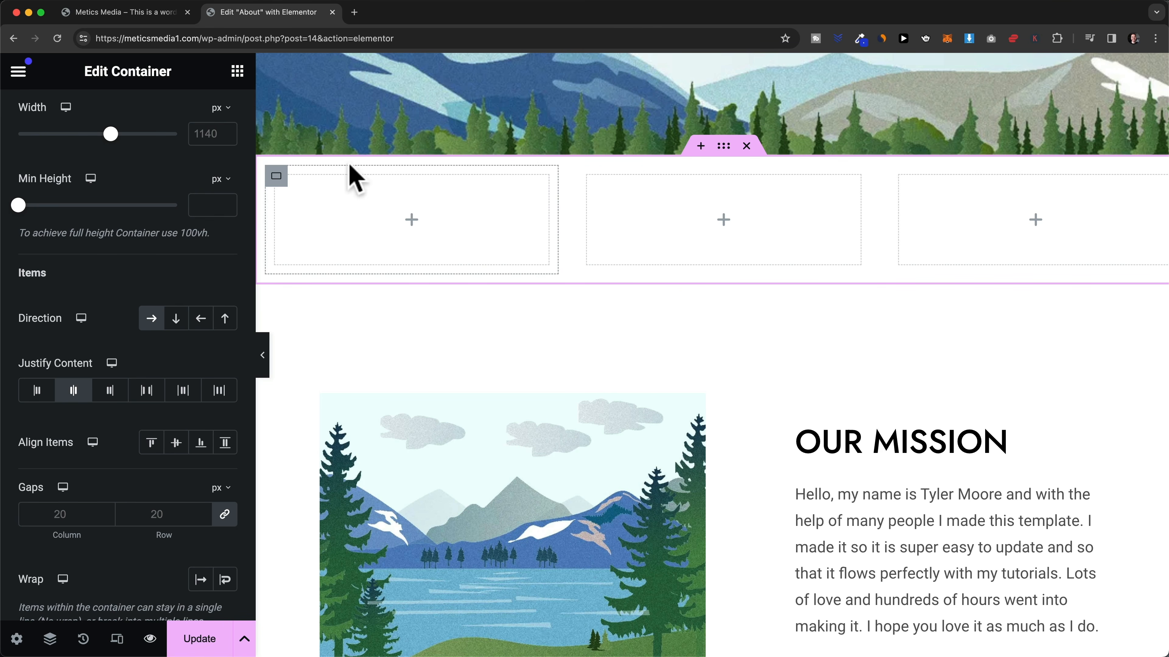
# - Add an Image widget and a Heading widget below it in the left column
pyautogui.click(237, 72)
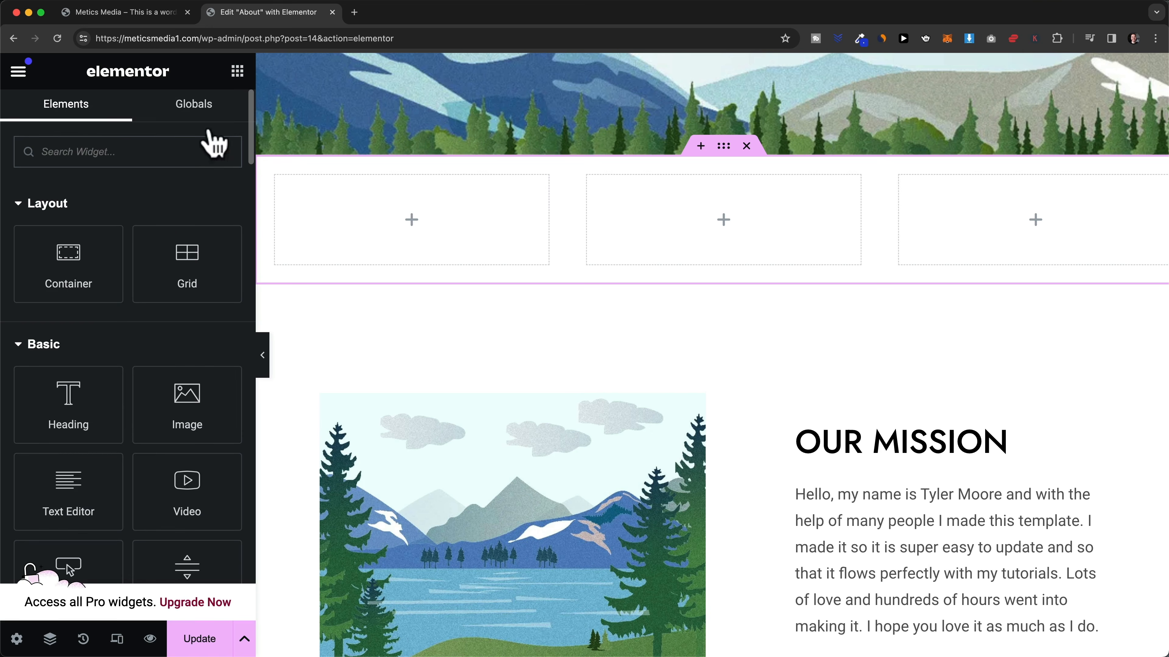
pyautogui.scroll(-2, 170, 241)
pyautogui.moveTo(179, 329); pyautogui.dragTo(348, 244)
pyautogui.click(239, 72)
pyautogui.scroll(-3, 178, 374)
pyautogui.moveTo(104, 299); pyautogui.dragTo(339, 366)
# - Add a Text Editor widget below the heading in the left column
pyautogui.click(238, 73)
pyautogui.scroll(-3, 104, 362)
pyautogui.moveTo(104, 363); pyautogui.dragTo(313, 511)
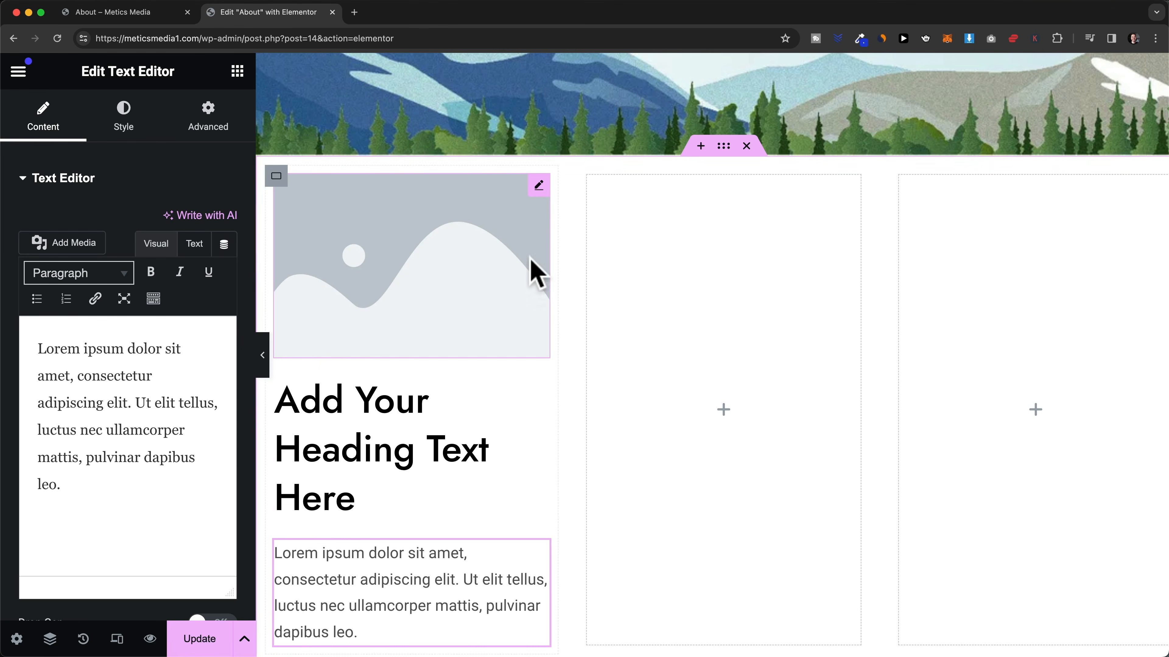
# - Replace the left column's placeholder image with Service-1-min.jpg from the media library
pyautogui.click(534, 193)
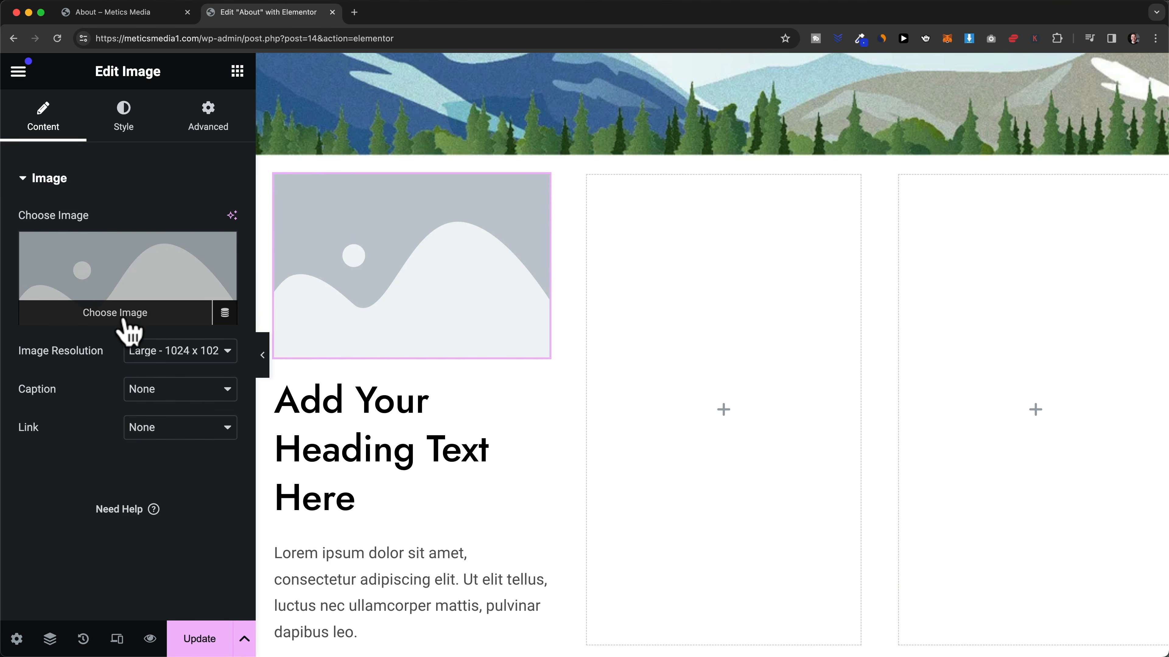
pyautogui.click(126, 318)
pyautogui.scroll(-5, 465, 373)
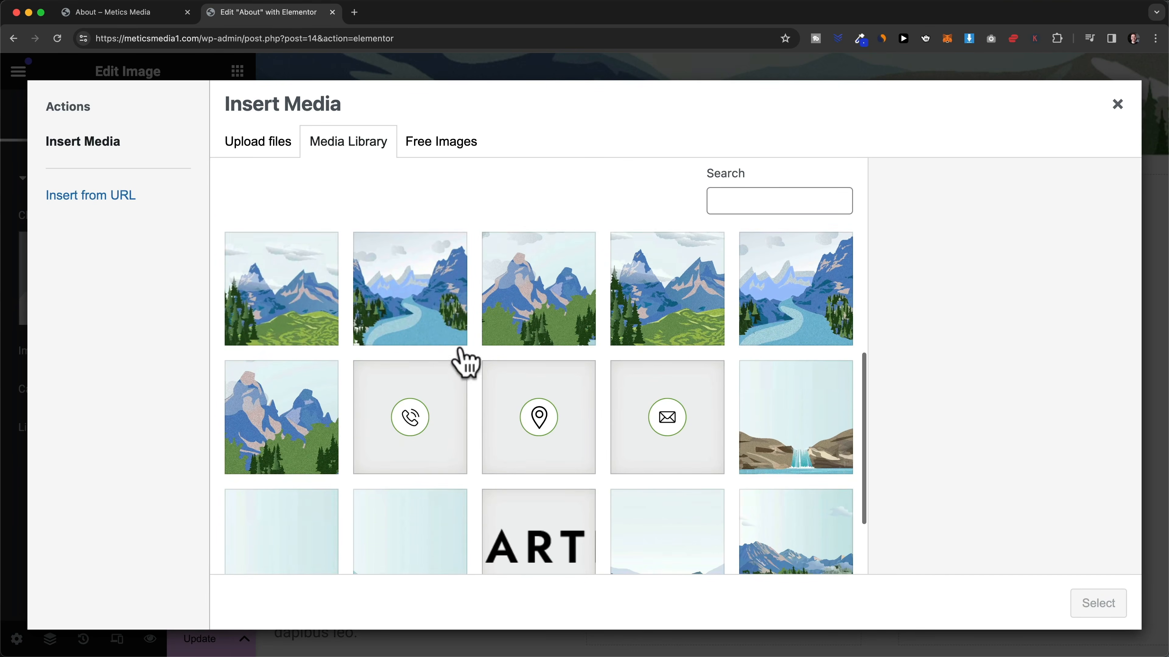
pyautogui.click(303, 417)
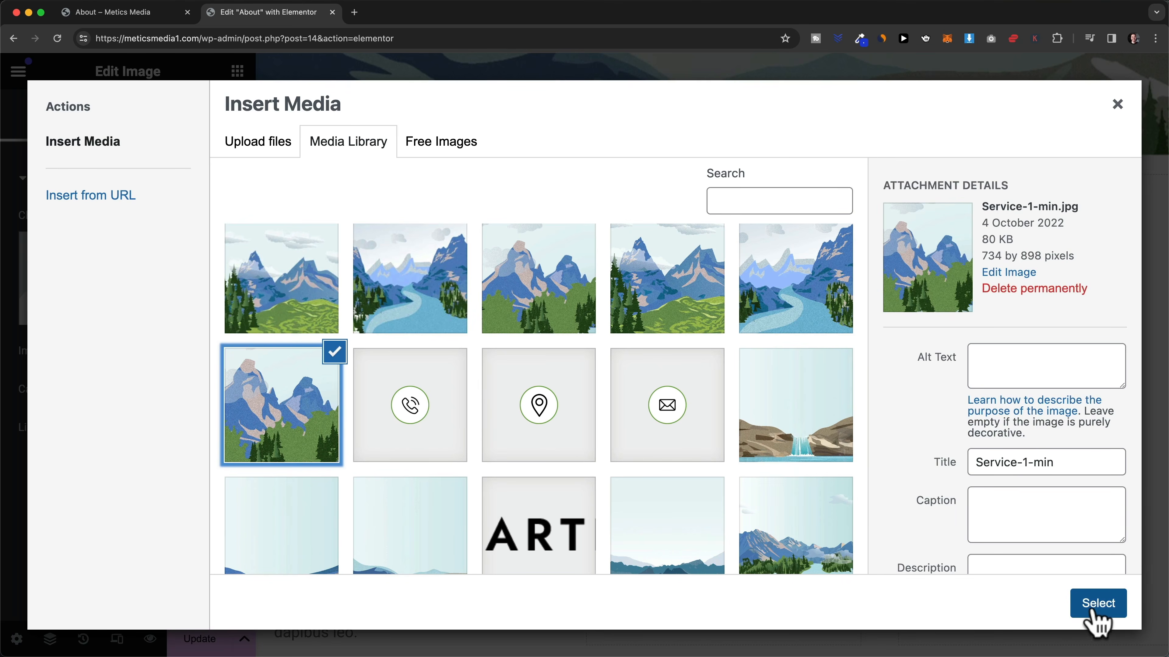
pyautogui.click(1087, 607)
pyautogui.scroll(-5, 477, 443)
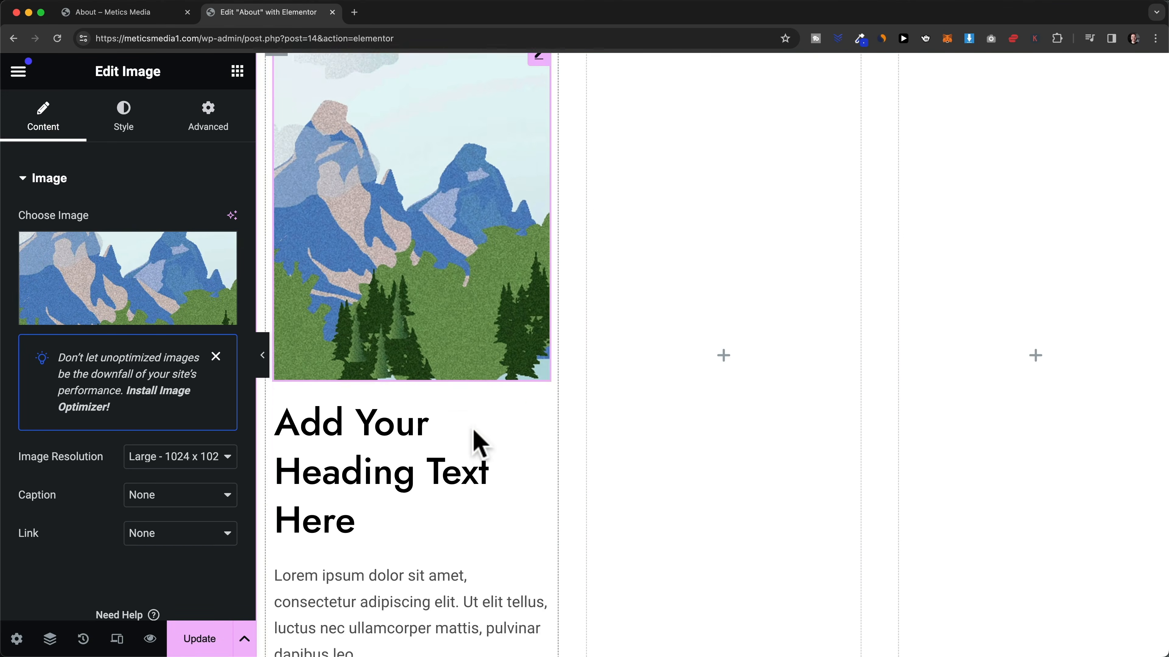
# - Replace the left column heading's Title text with 'Web Design'
pyautogui.click(538, 372)
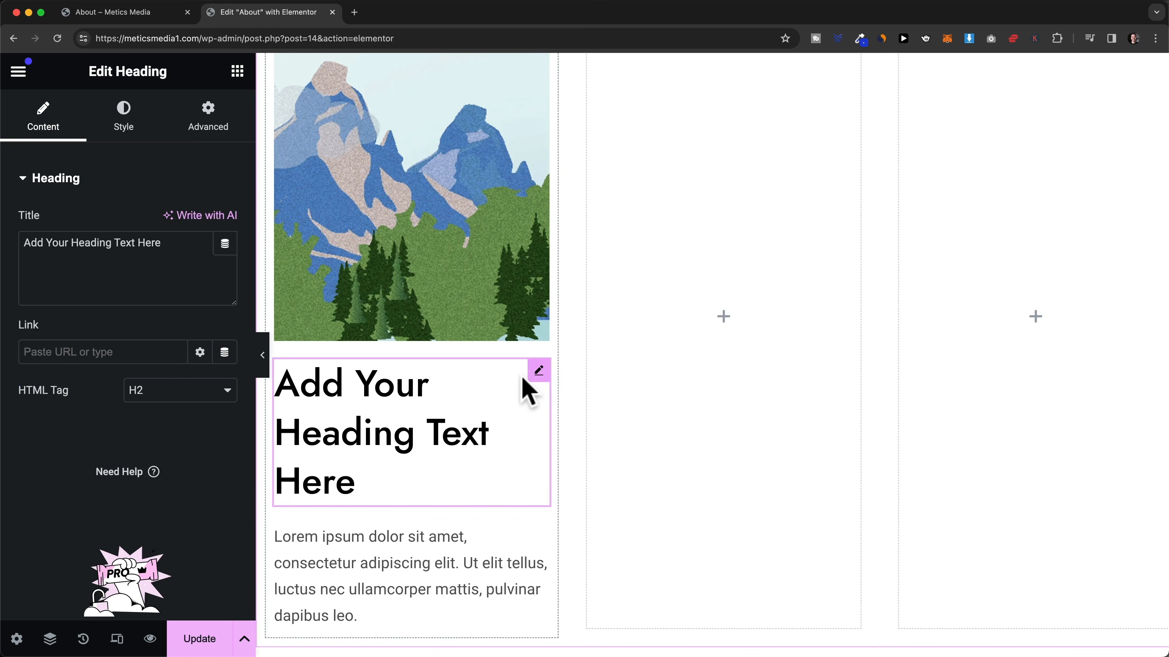
pyautogui.moveTo(171, 244); pyautogui.dragTo(24, 243)
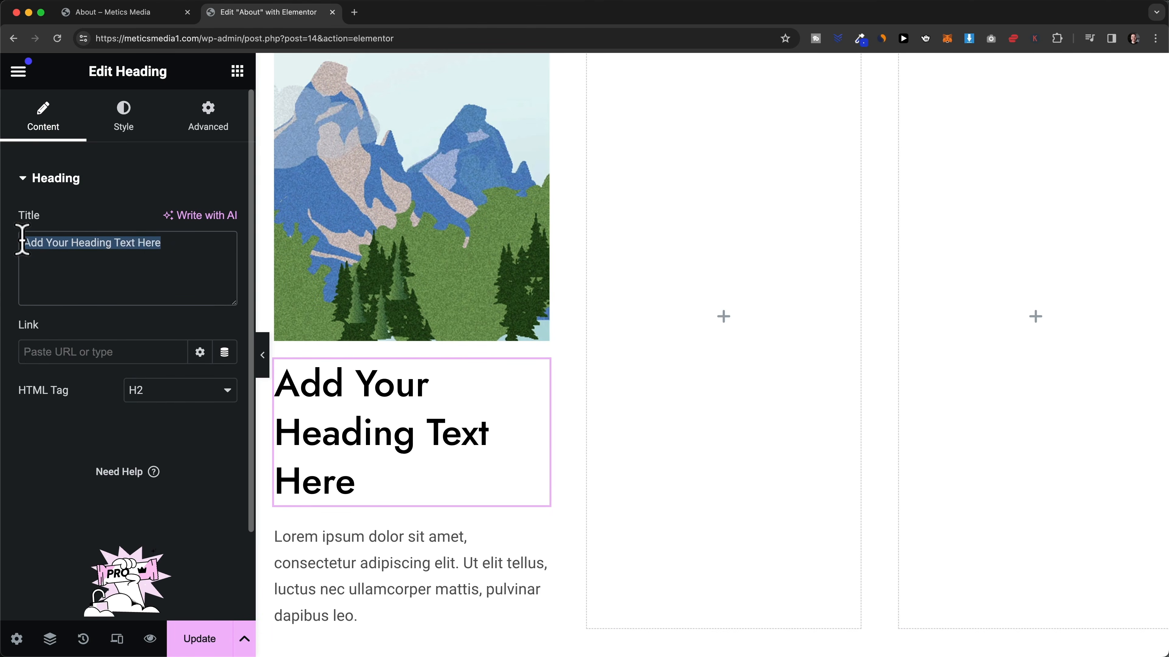
pyautogui.write('Web D')
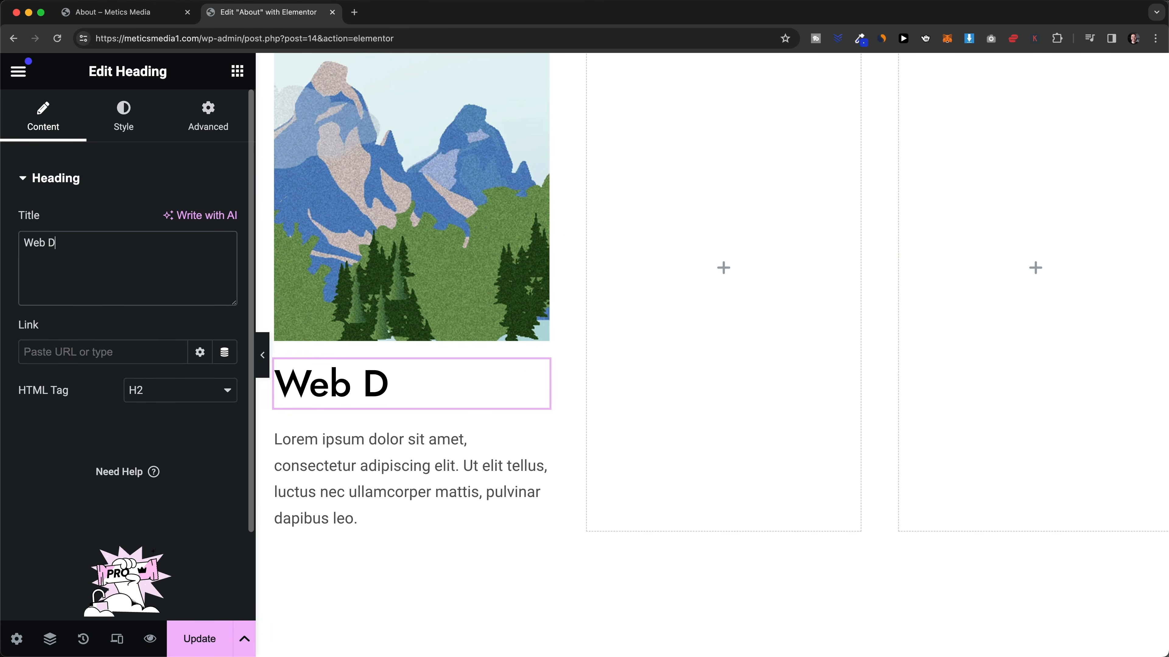
pyautogui.write('esign')
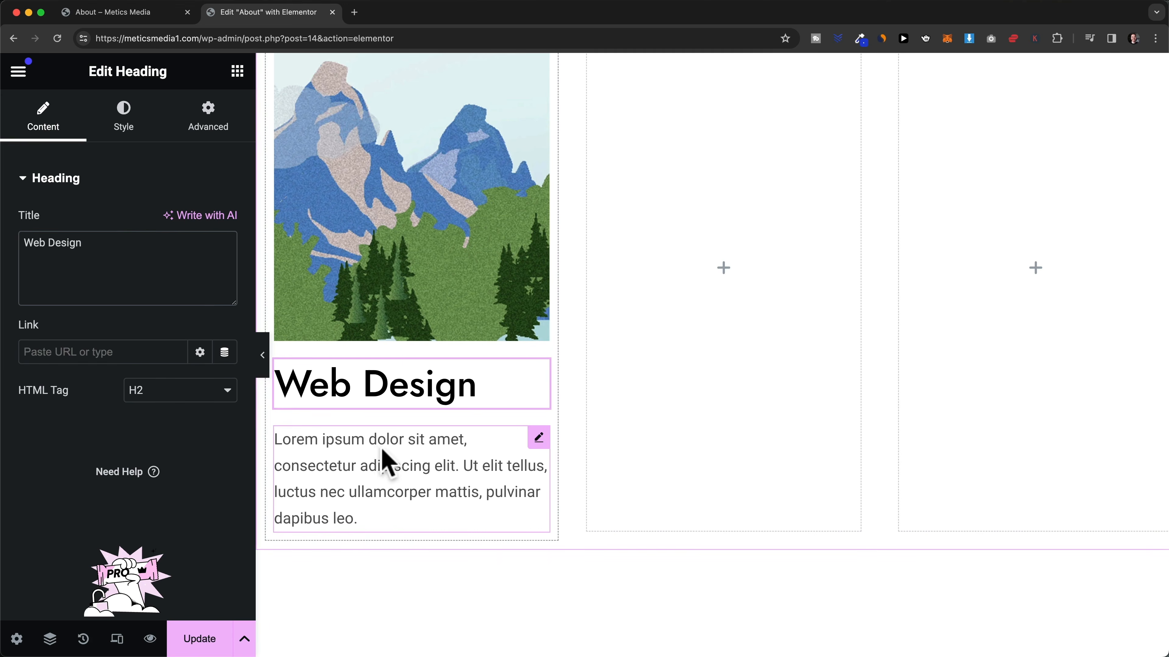
pyautogui.scroll(-1, 405, 437)
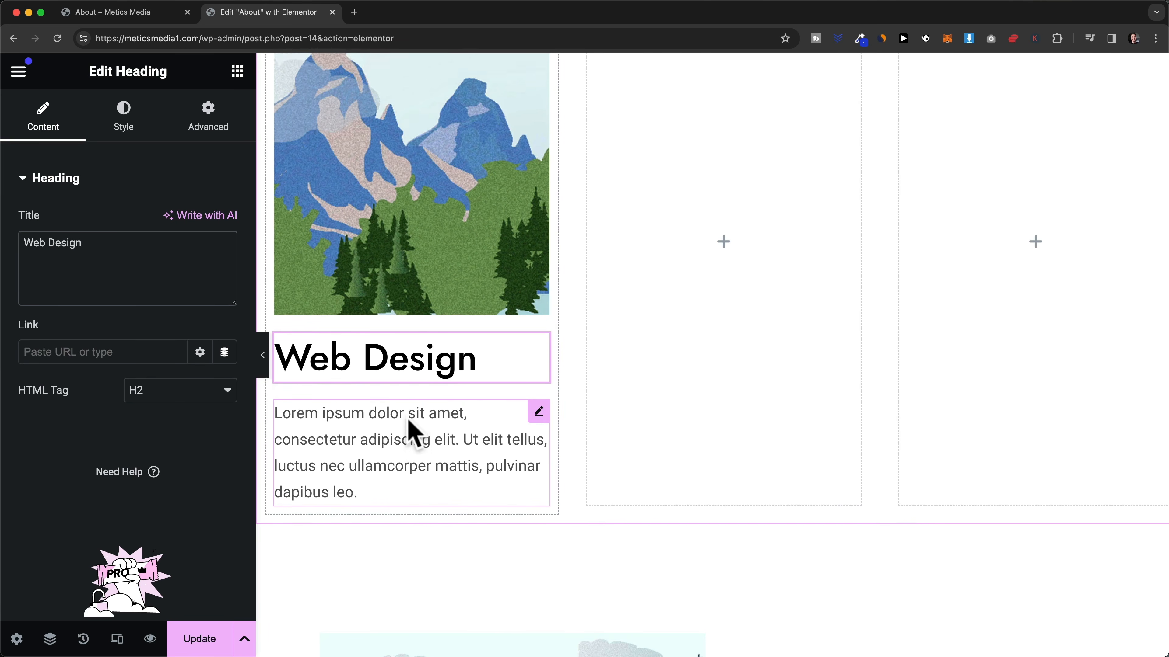
pyautogui.scroll(3, 576, 461)
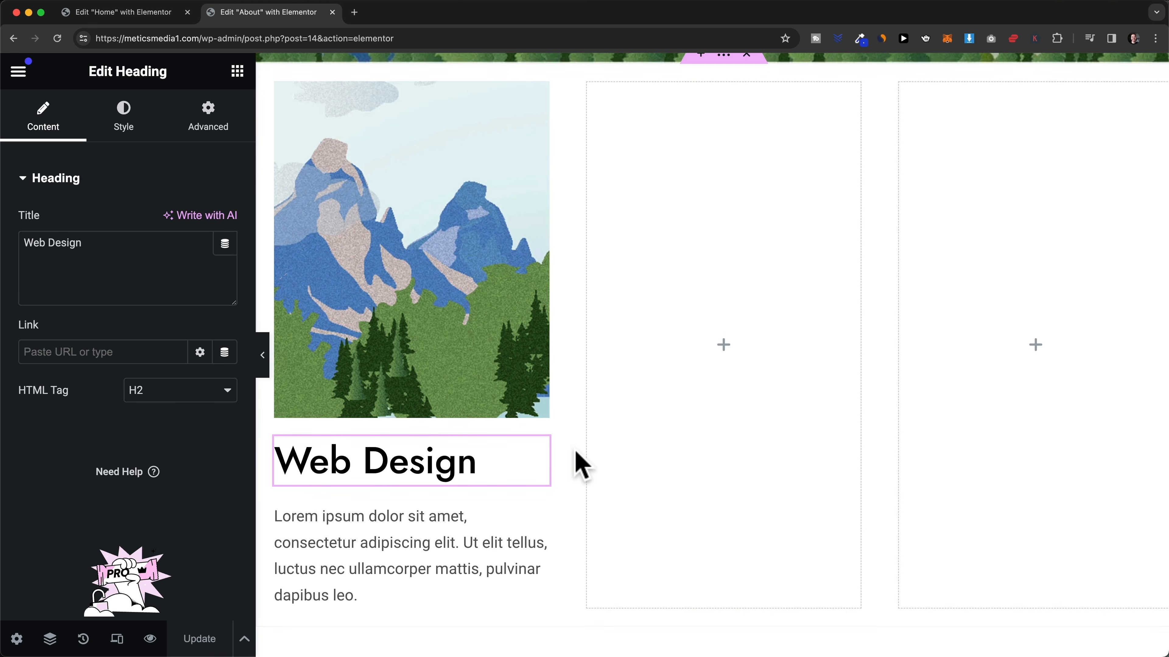
pyautogui.scroll(-2, 576, 461)
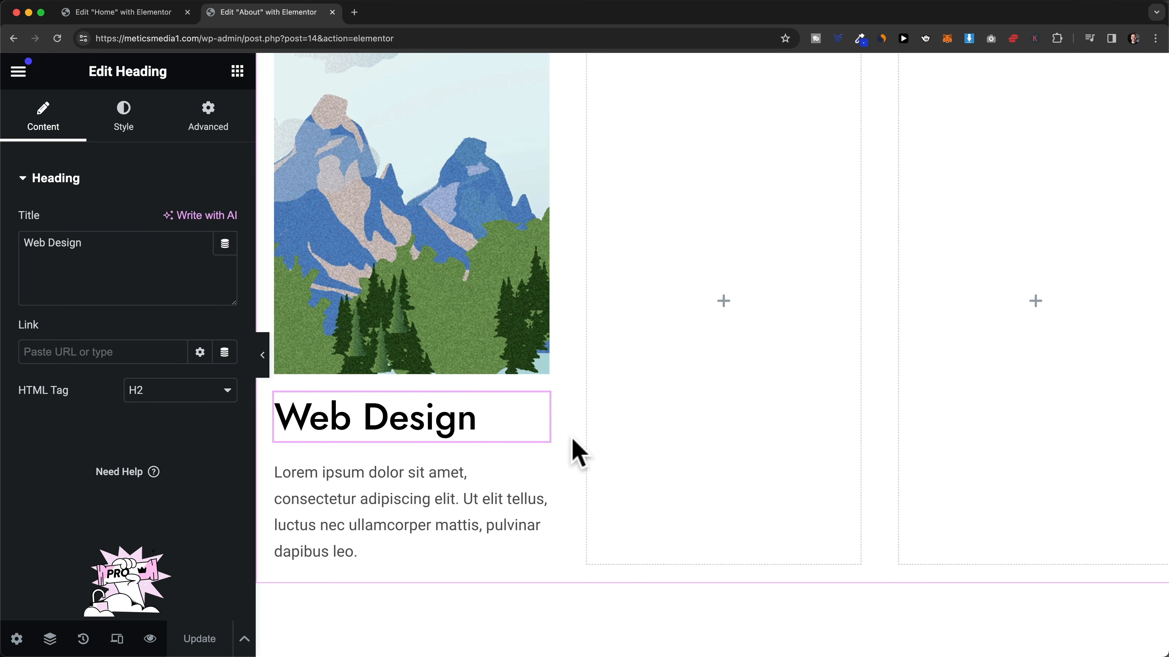
pyautogui.scroll(-2, 573, 449)
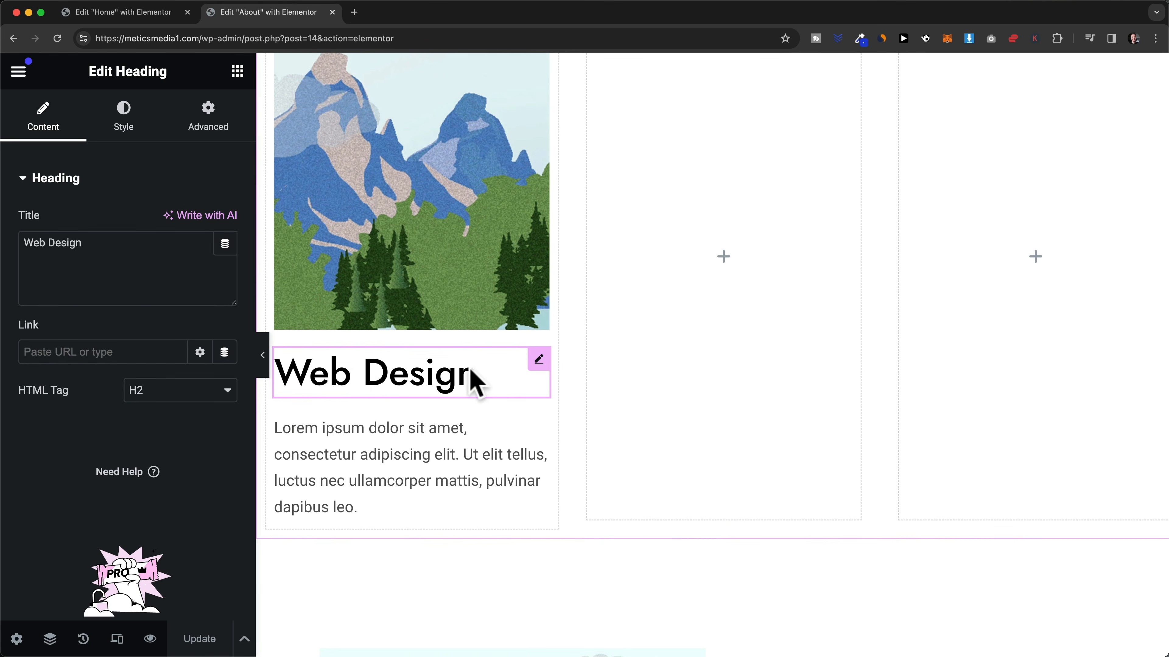
pyautogui.scroll(-14, 566, 391)
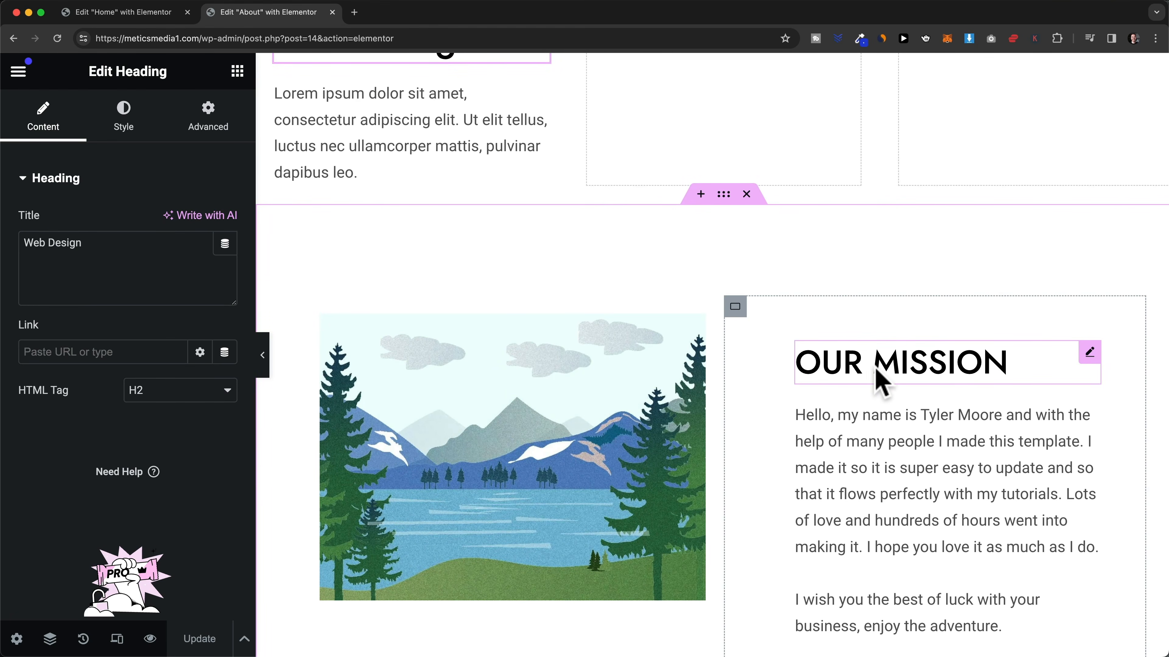
# - Copy the OUR MISSION heading and paste its style onto the Web Design heading
pyautogui.rightClick(1005, 369)
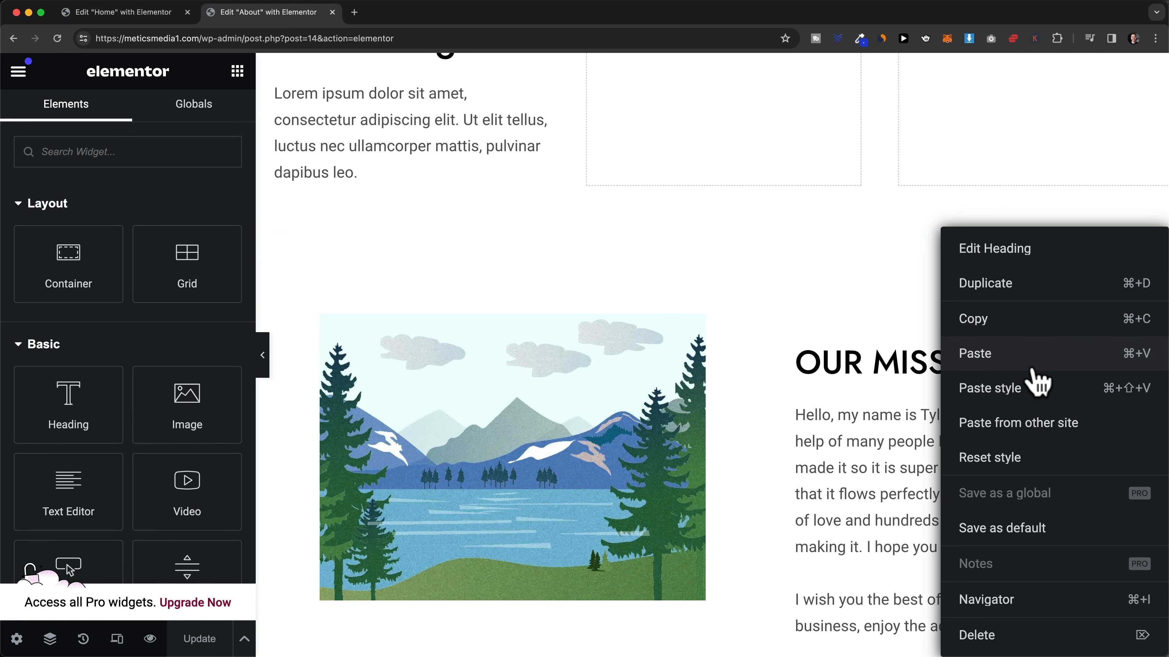
pyautogui.click(1031, 322)
pyautogui.scroll(12, 524, 297)
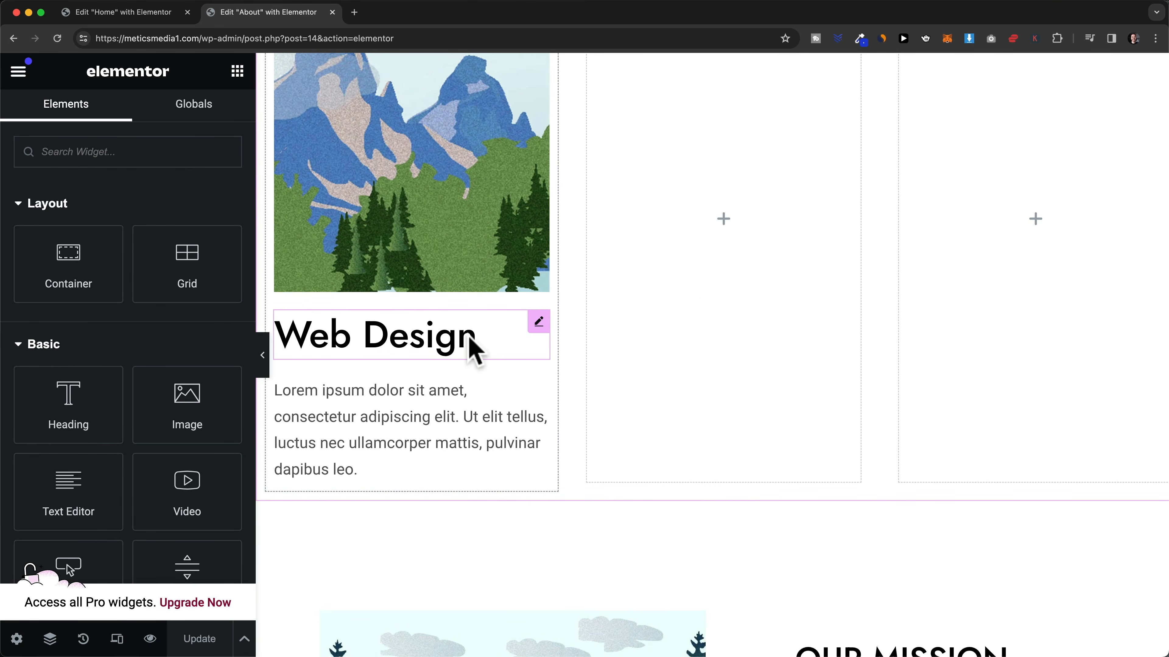
pyautogui.rightClick(470, 343)
pyautogui.click(527, 389)
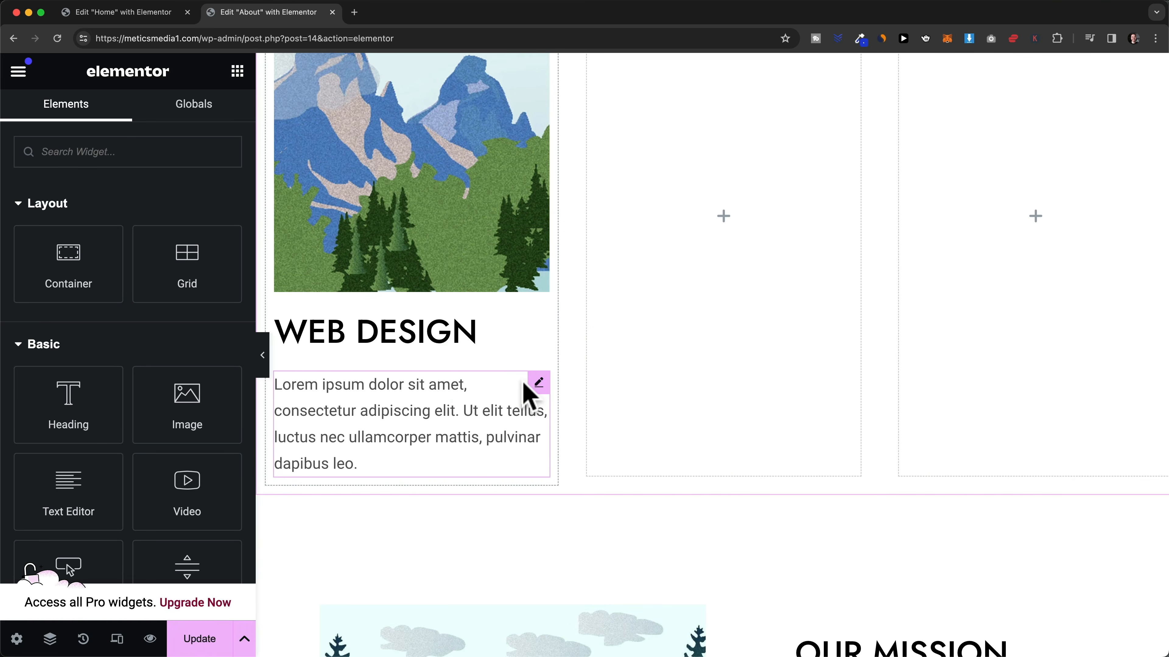
pyautogui.scroll(-6, 444, 348)
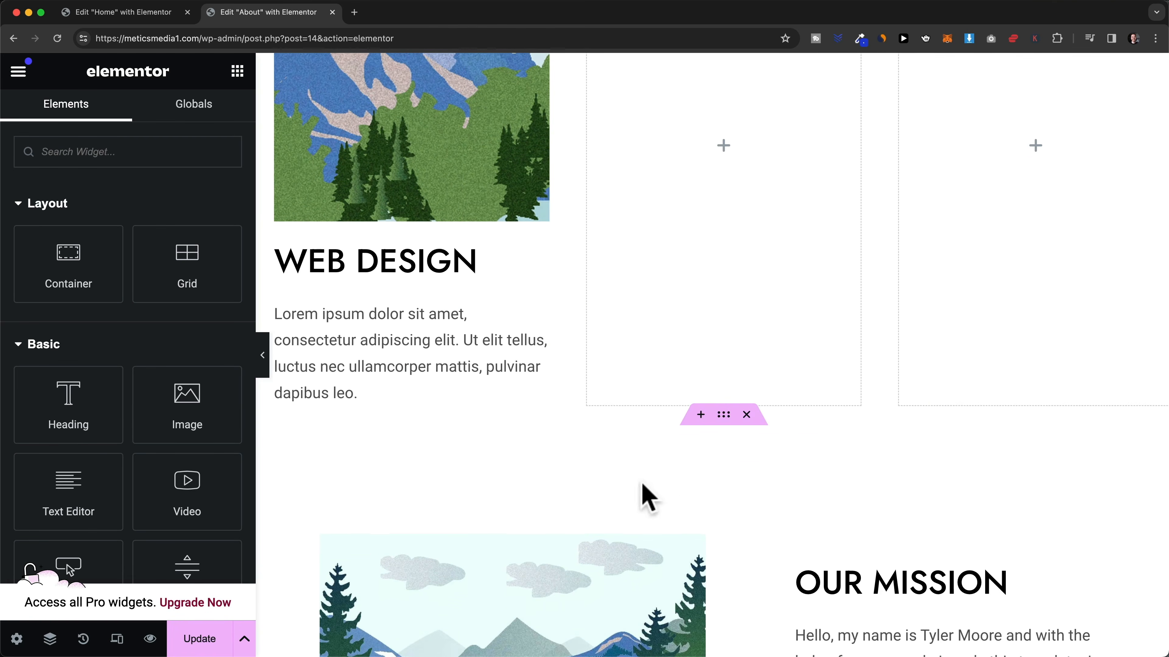
pyautogui.scroll(7, 562, 348)
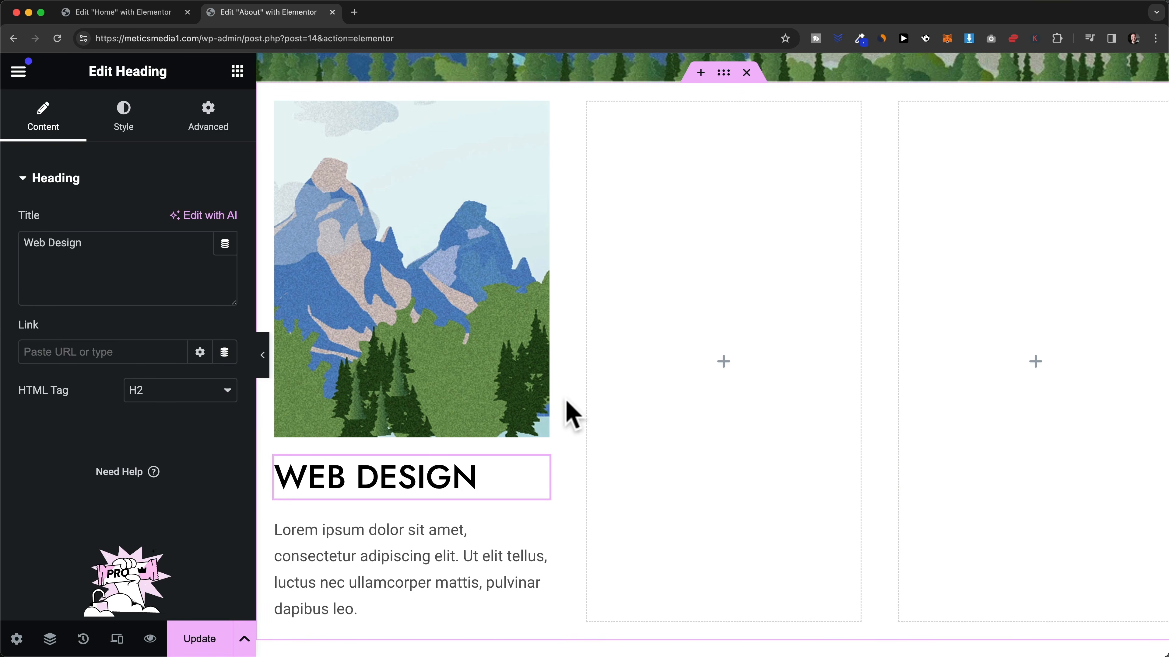
pyautogui.scroll(-1, 567, 408)
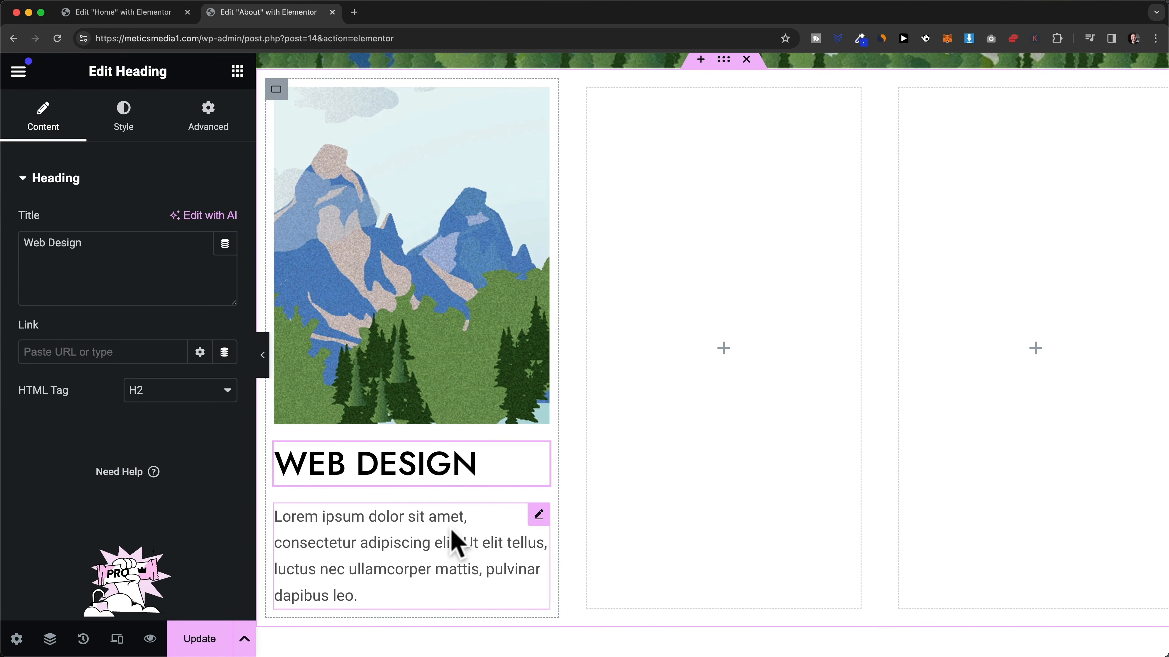
pyautogui.scroll(2, 488, 477)
pyautogui.scroll(-2, 451, 351)
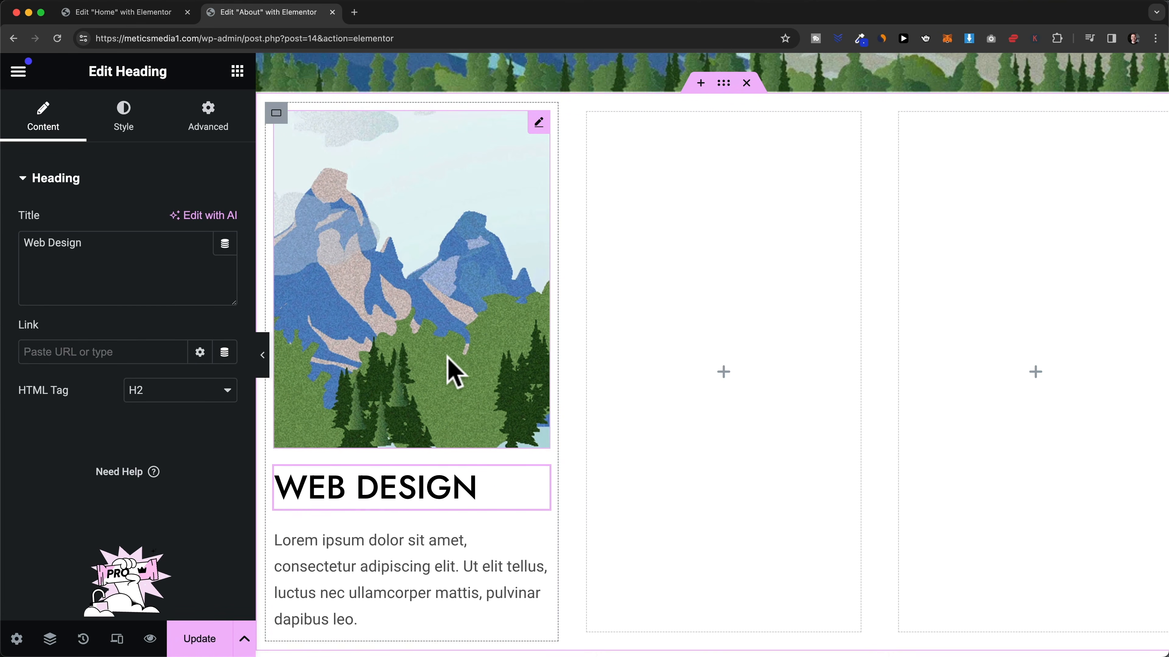
# - Delete the empty middle and right containers
pyautogui.rightClick(595, 114)
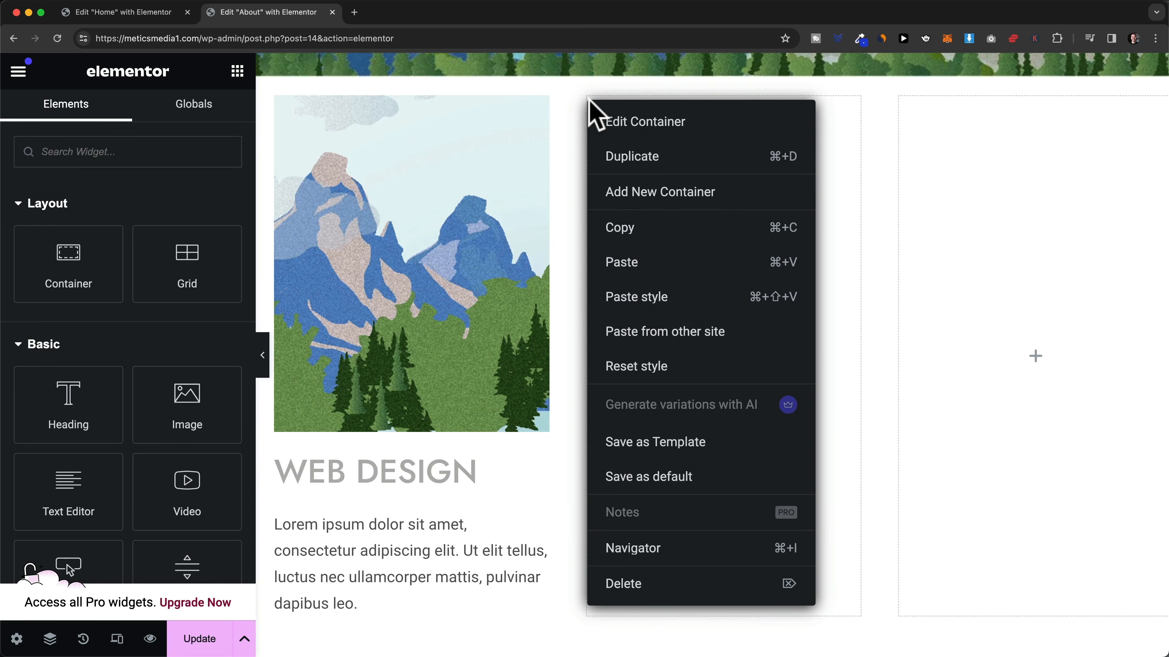
pyautogui.click(661, 585)
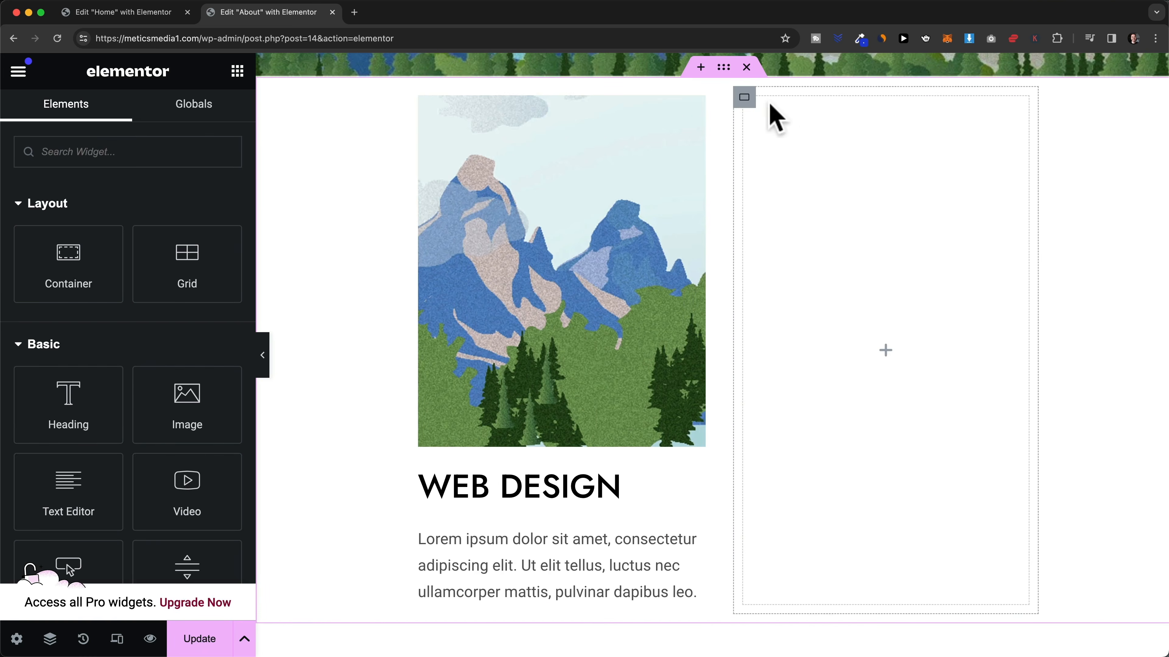
pyautogui.rightClick(745, 97)
pyautogui.click(828, 581)
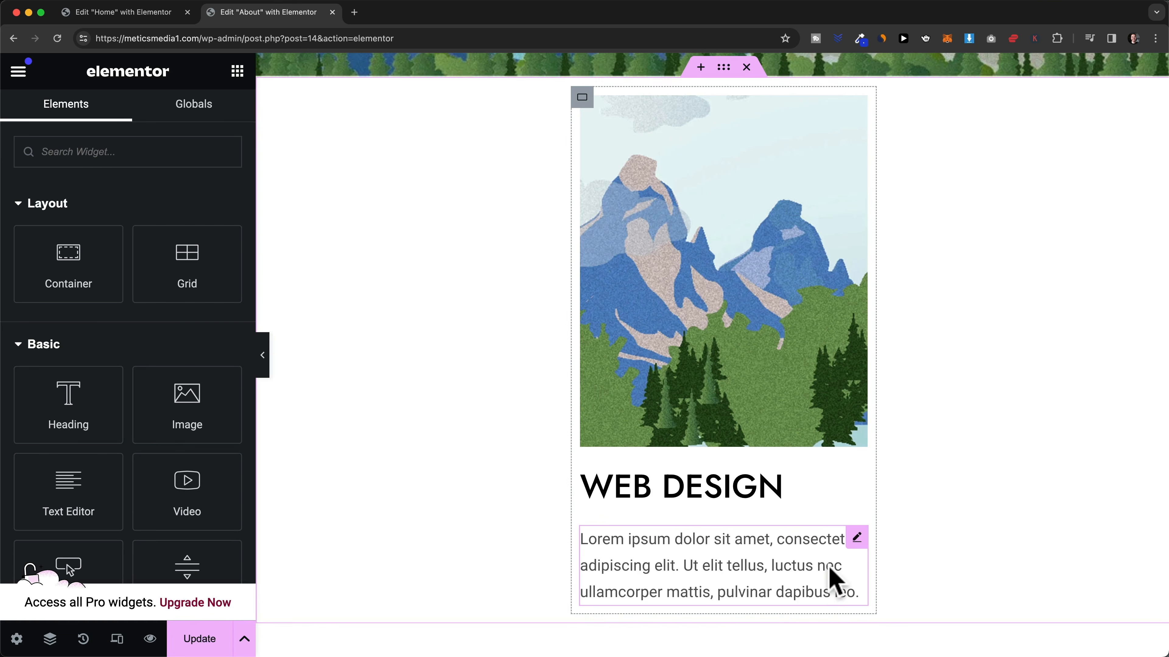
# - Duplicate the Web Design card twice to fill three columns
pyautogui.rightClick(583, 100)
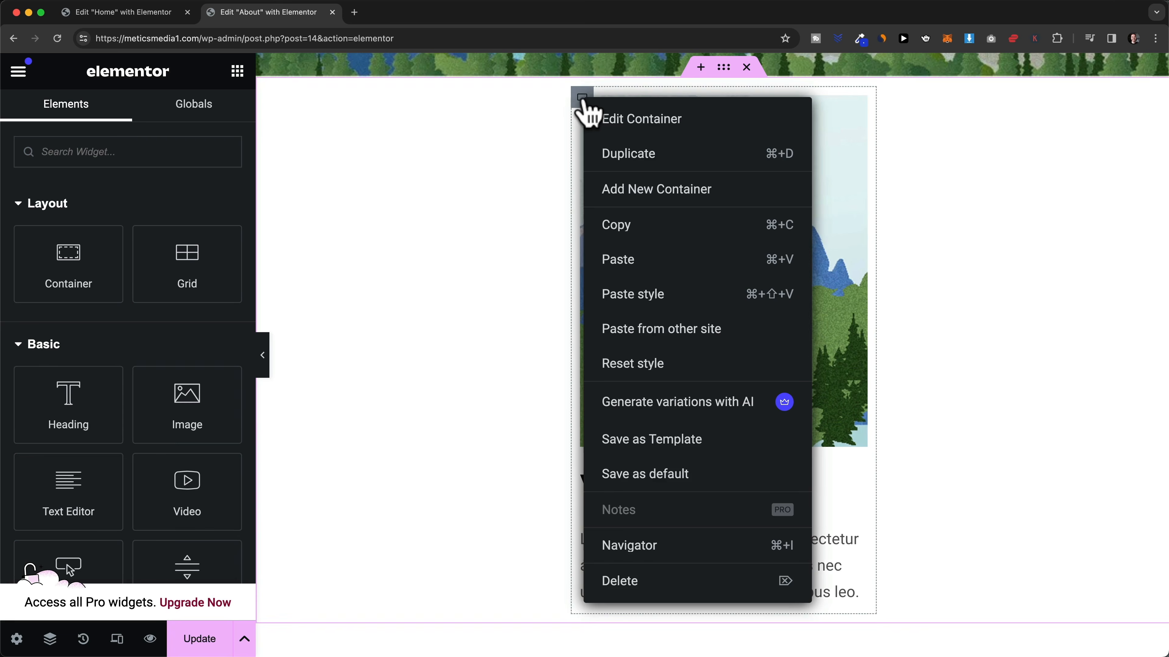
pyautogui.click(635, 152)
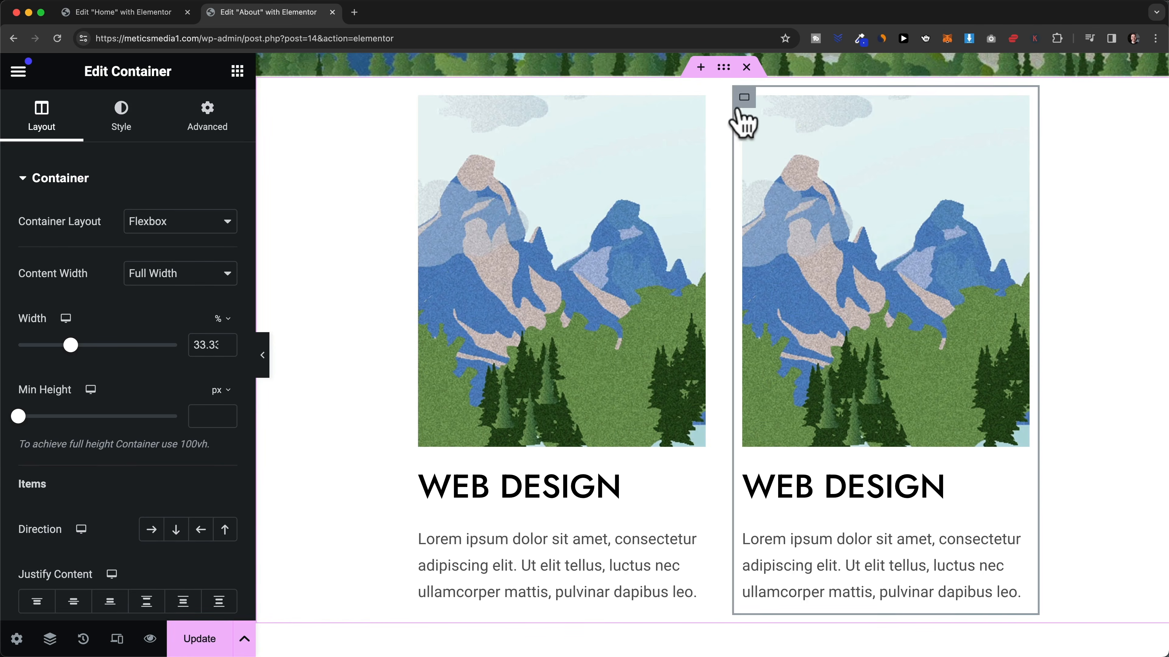
pyautogui.rightClick(744, 99)
pyautogui.click(771, 156)
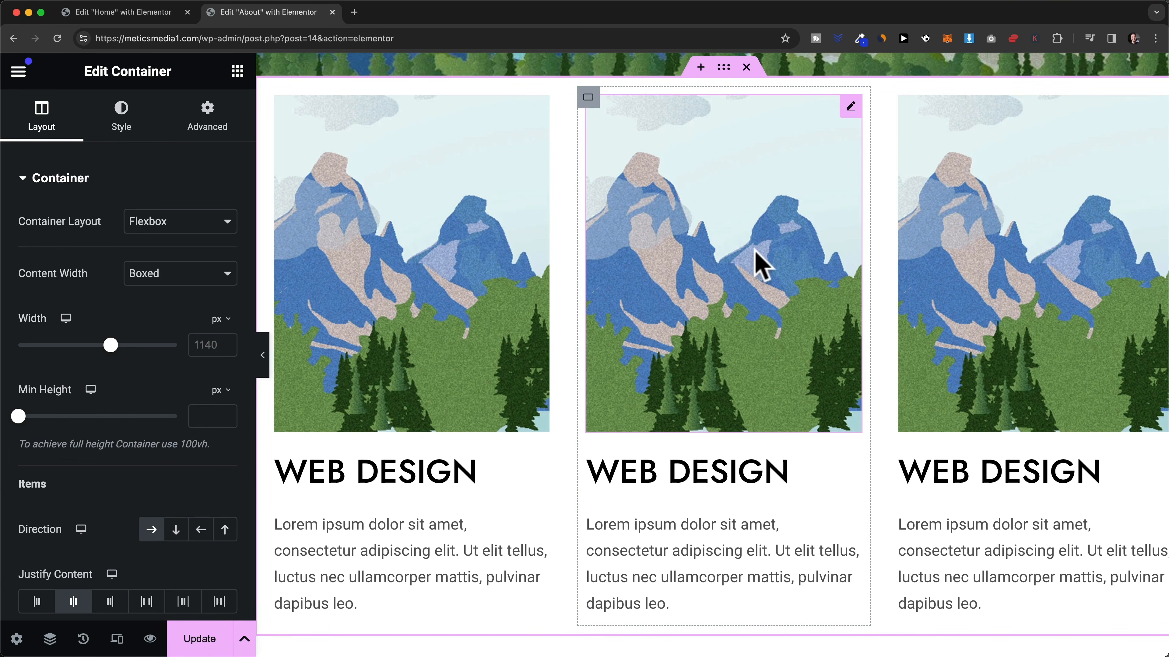
# - Replace the middle card's image with the river landscape picture
pyautogui.click(750, 258)
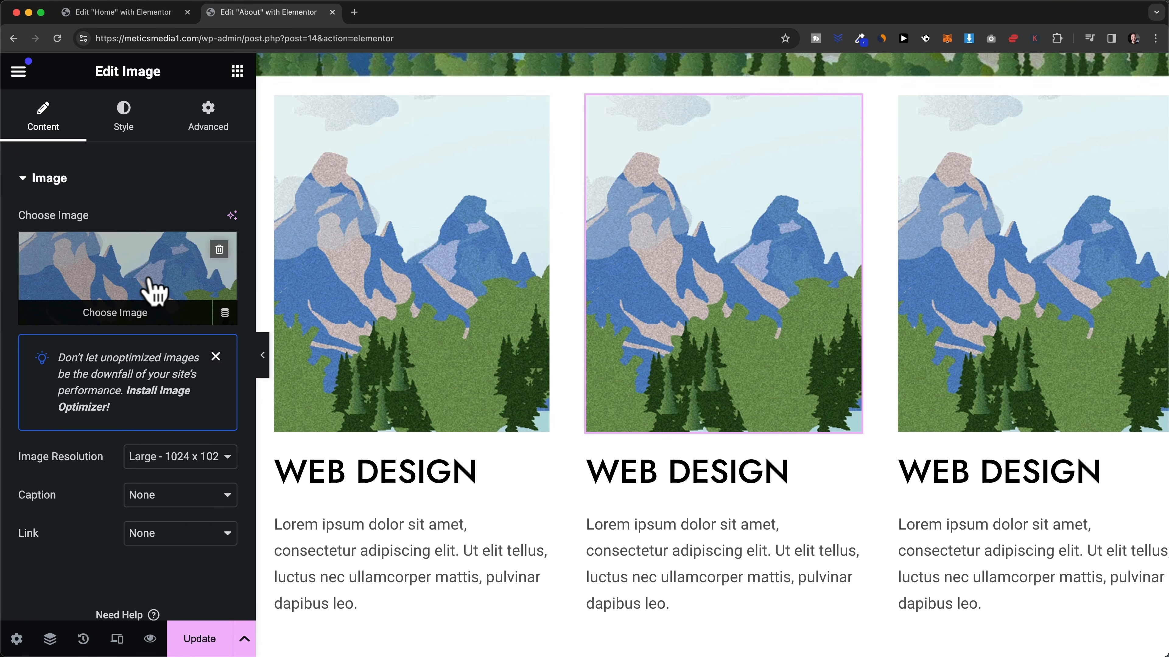
pyautogui.click(143, 288)
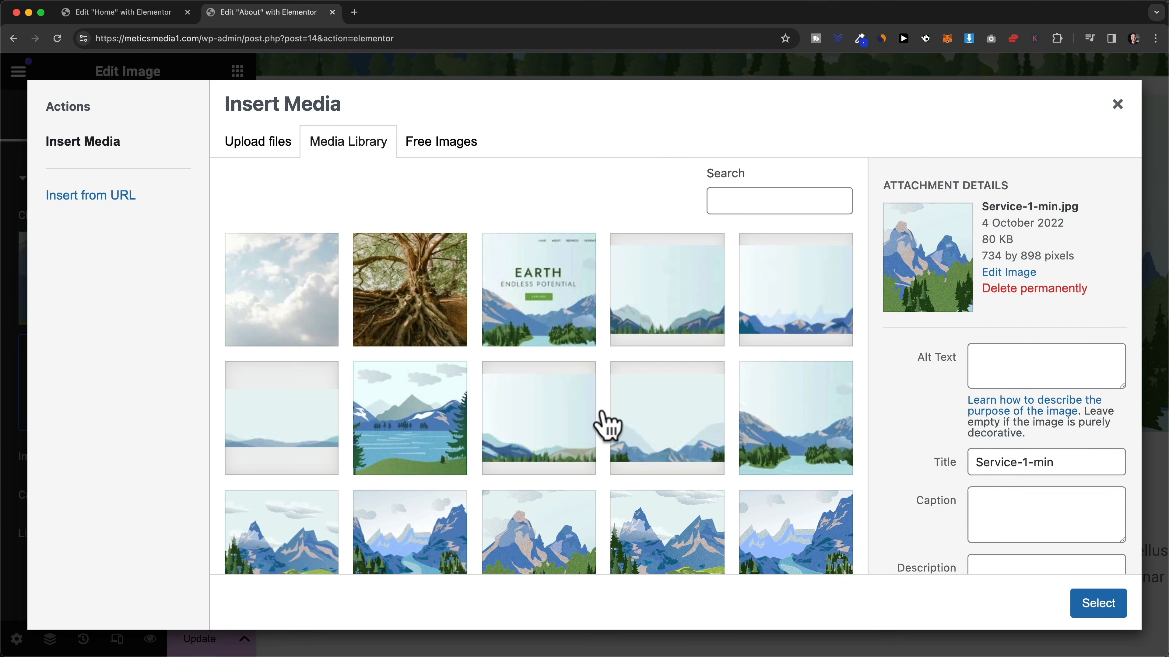
pyautogui.scroll(-3, 600, 426)
pyautogui.click(773, 419)
pyautogui.click(1092, 610)
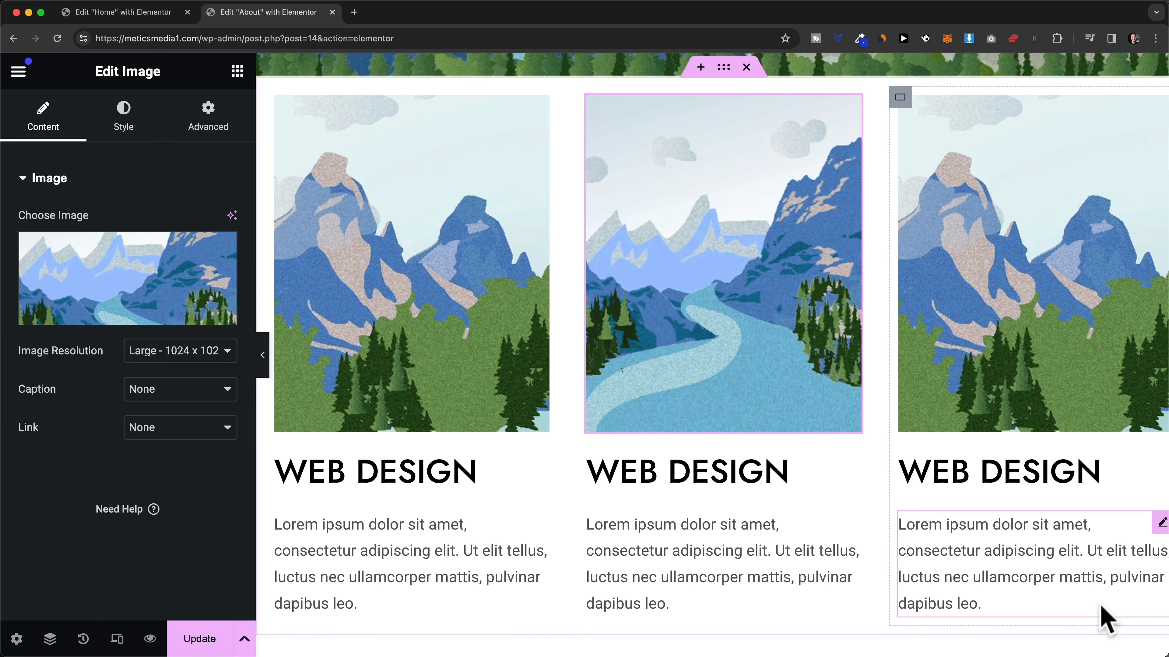
# - Change the middle card's heading text from WEB DESIGN to 'Content'
pyautogui.click(709, 465)
pyautogui.moveTo(787, 470); pyautogui.dragTo(598, 467)
pyautogui.write('Cont')
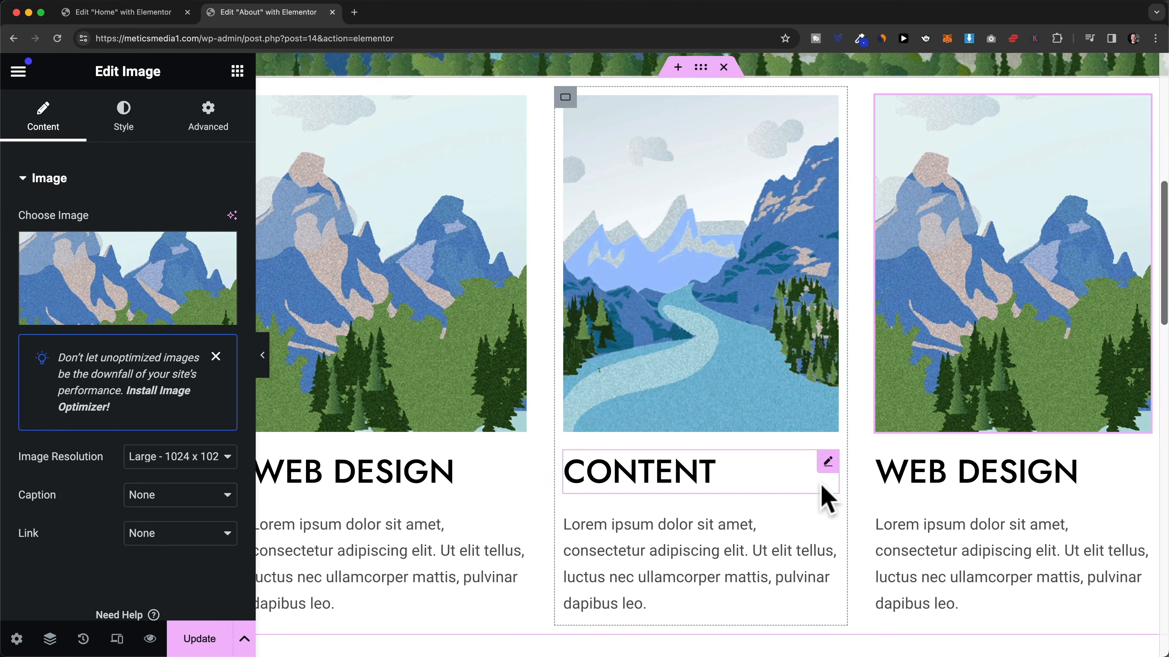
pyautogui.scroll(2, 824, 502)
pyautogui.scroll(-5, 772, 483)
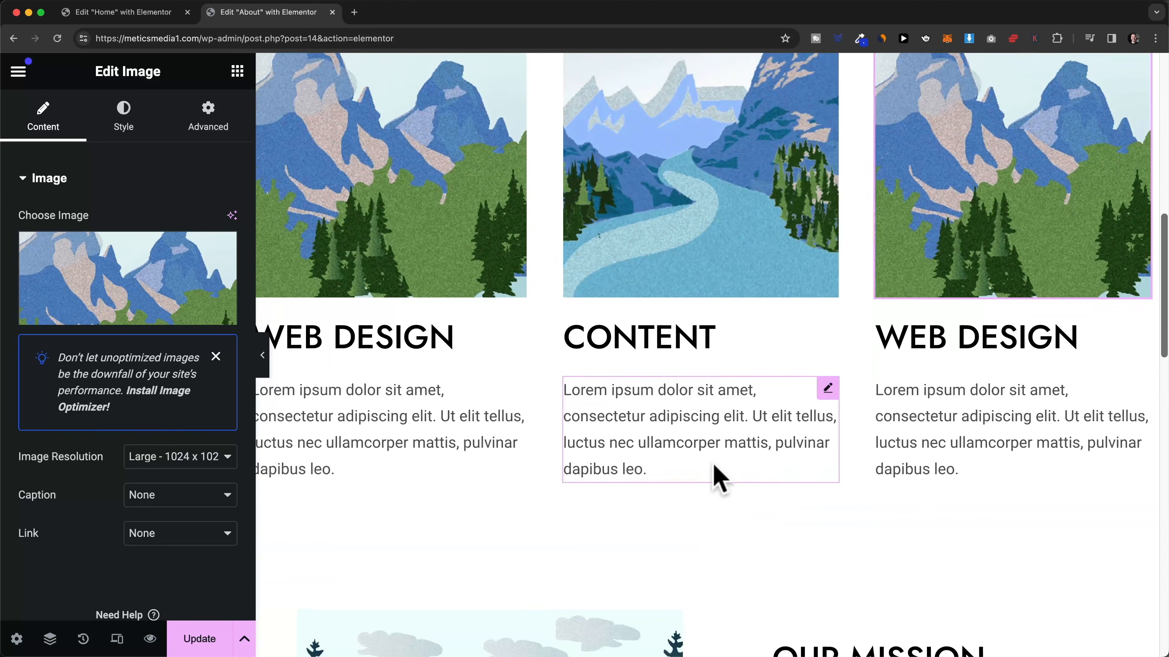
pyautogui.scroll(5, 737, 479)
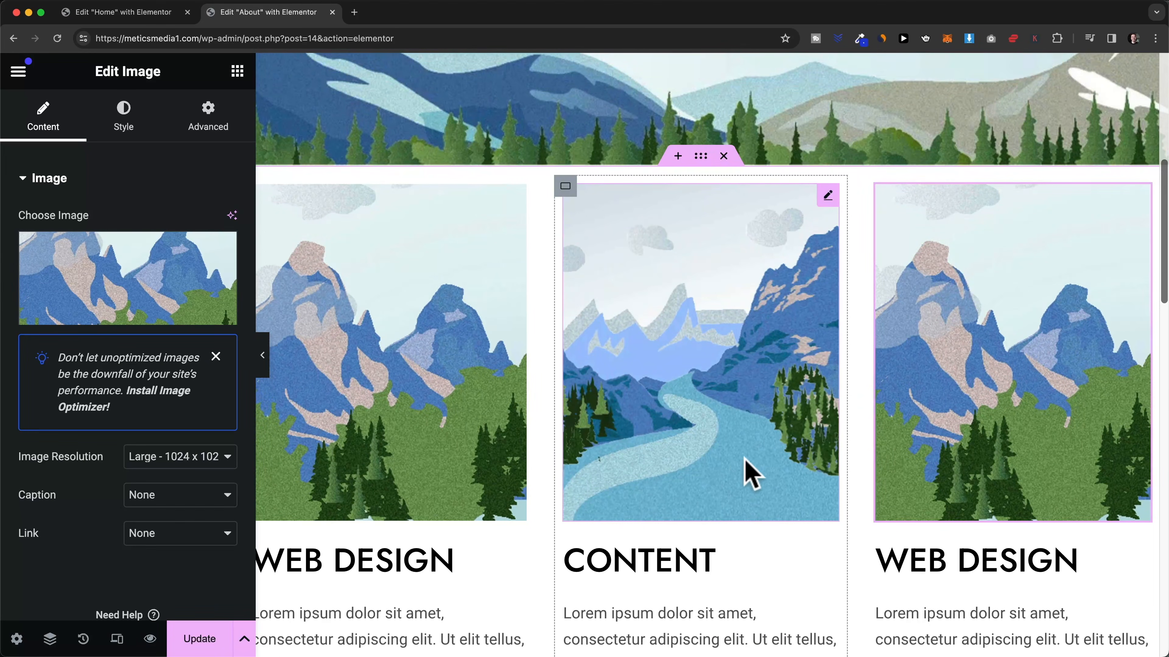
pyautogui.scroll(-1, 745, 476)
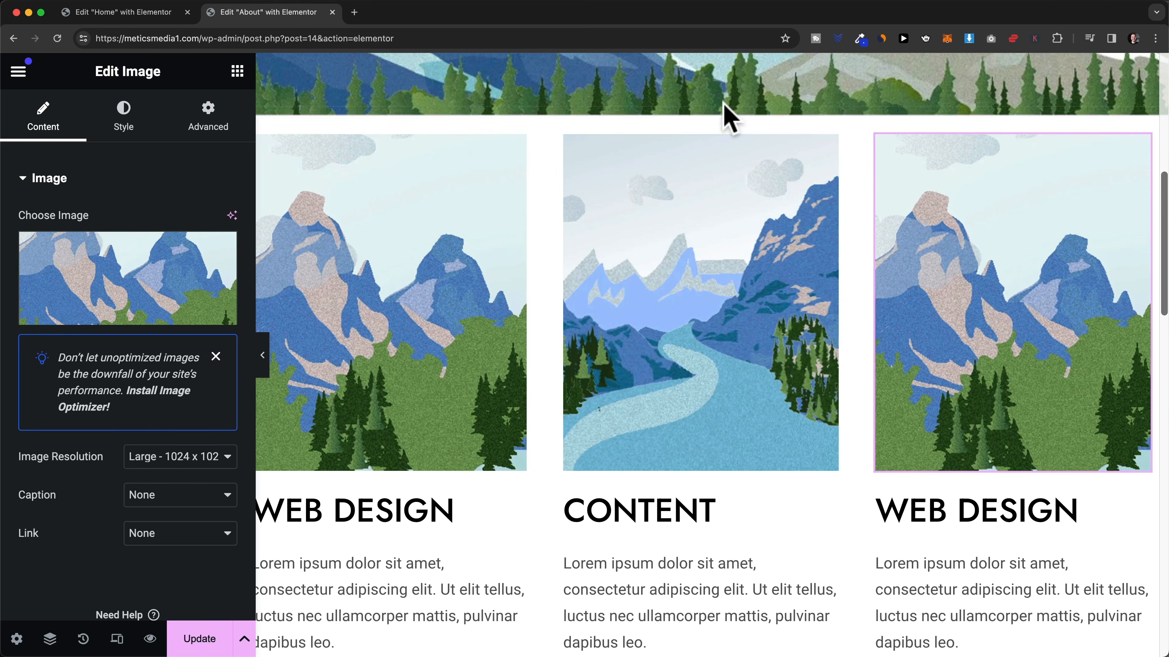
# - Unlink the services row's padding and set top and bottom padding to 50 px
pyautogui.click(700, 113)
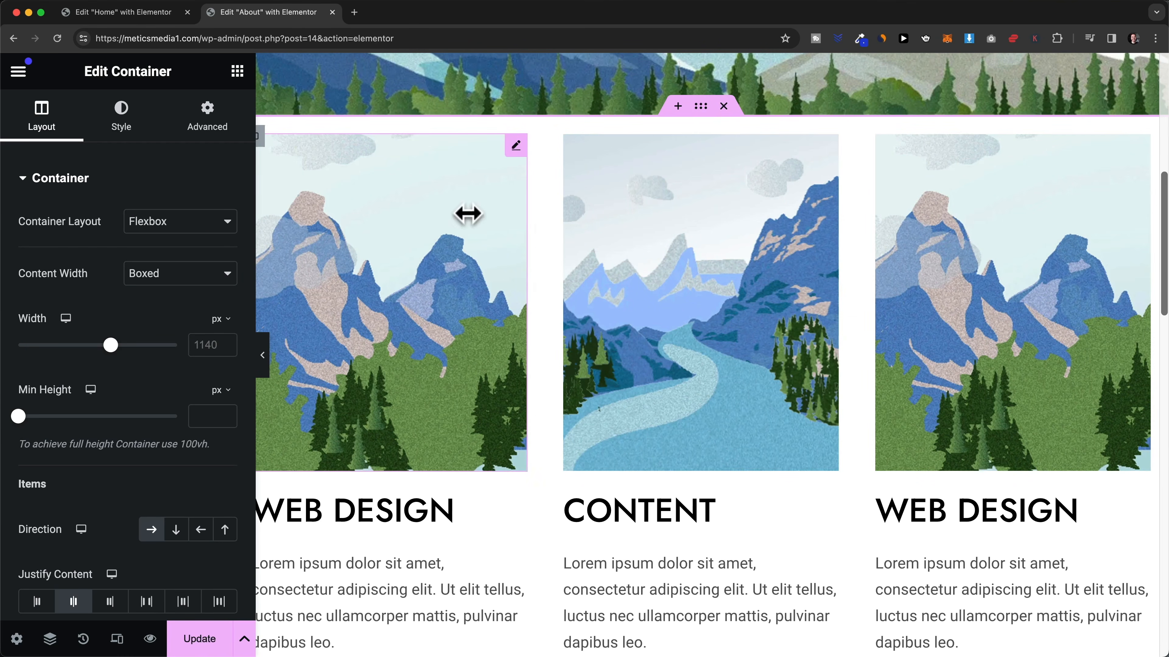
pyautogui.click(209, 136)
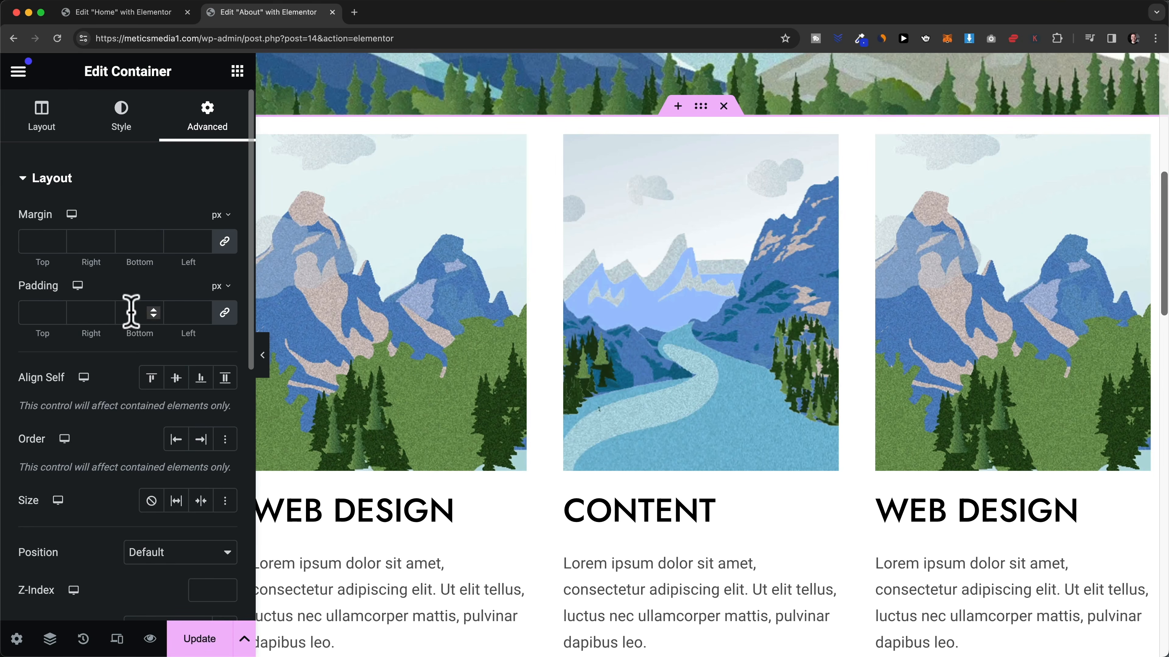
pyautogui.click(225, 313)
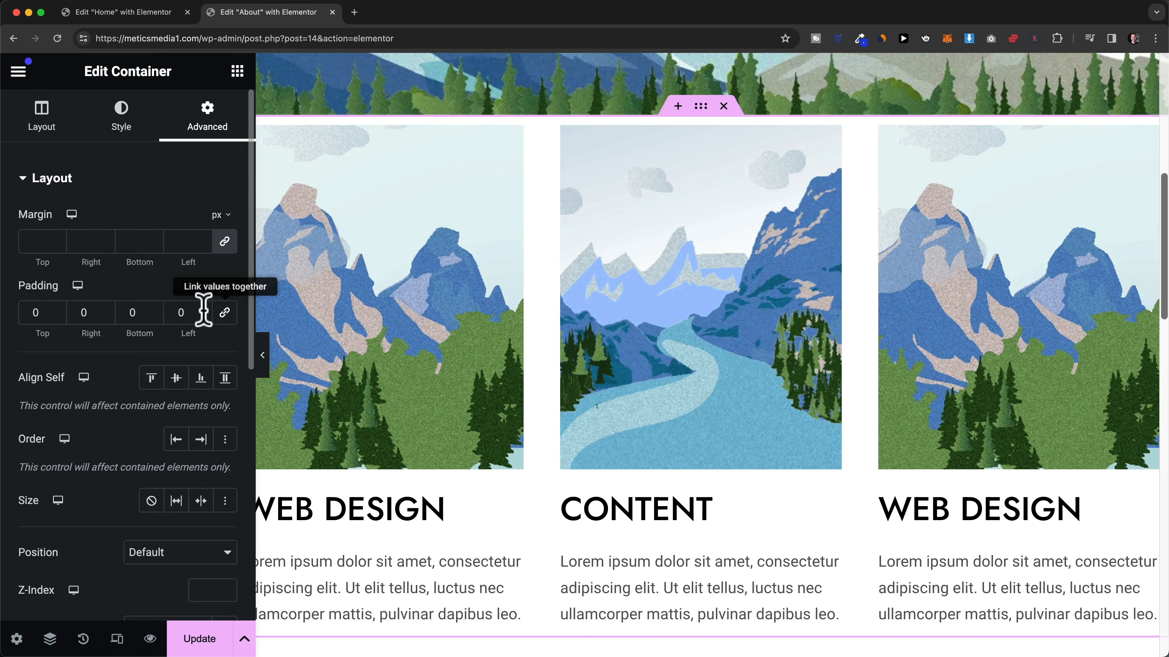
pyautogui.click(28, 313)
pyautogui.write('50')
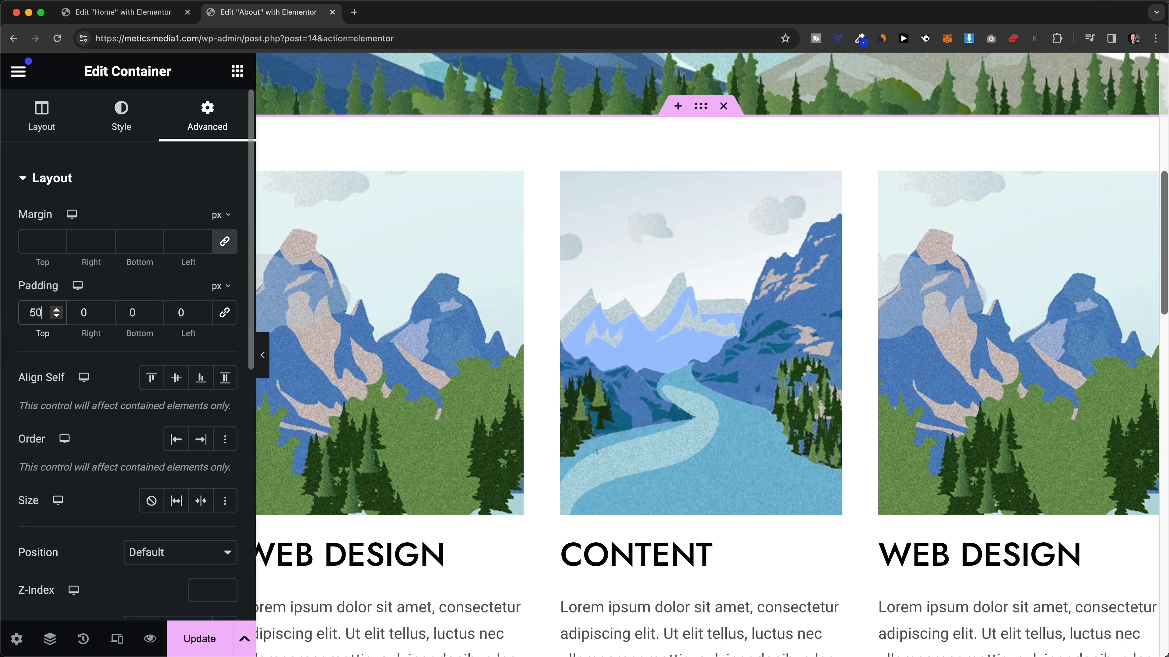
pyautogui.click(128, 308)
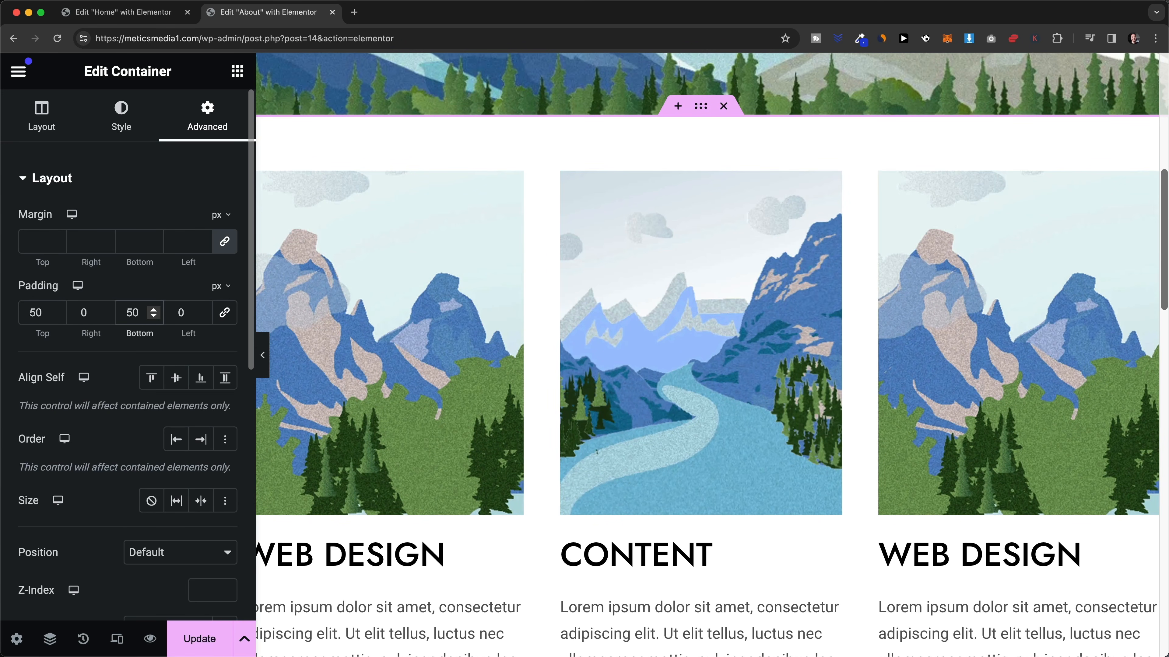
pyautogui.scroll(-5, 712, 426)
# - Add a new empty container above the services row, below the header banner
pyautogui.scroll(5, 799, 487)
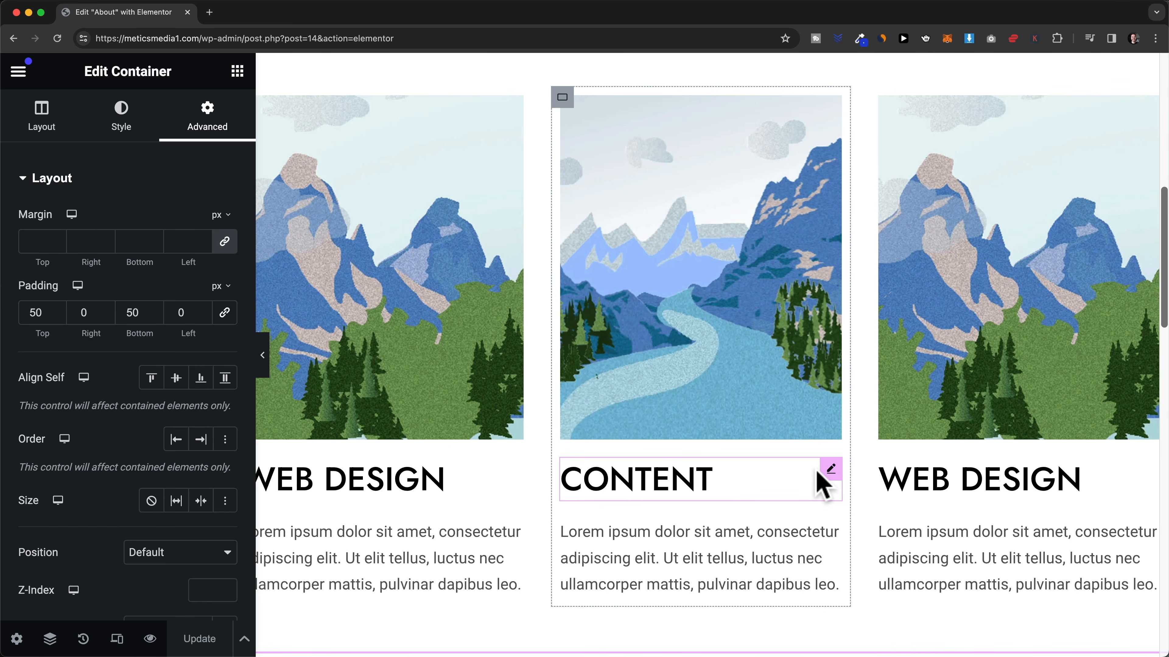
pyautogui.scroll(5, 823, 490)
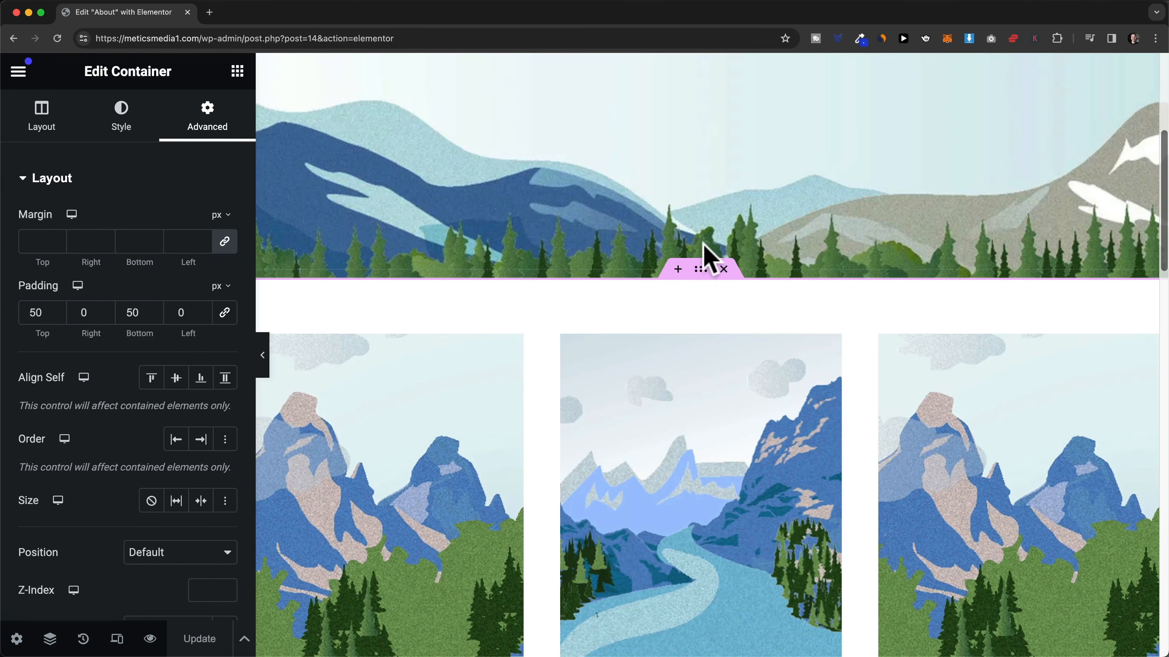
pyautogui.click(678, 271)
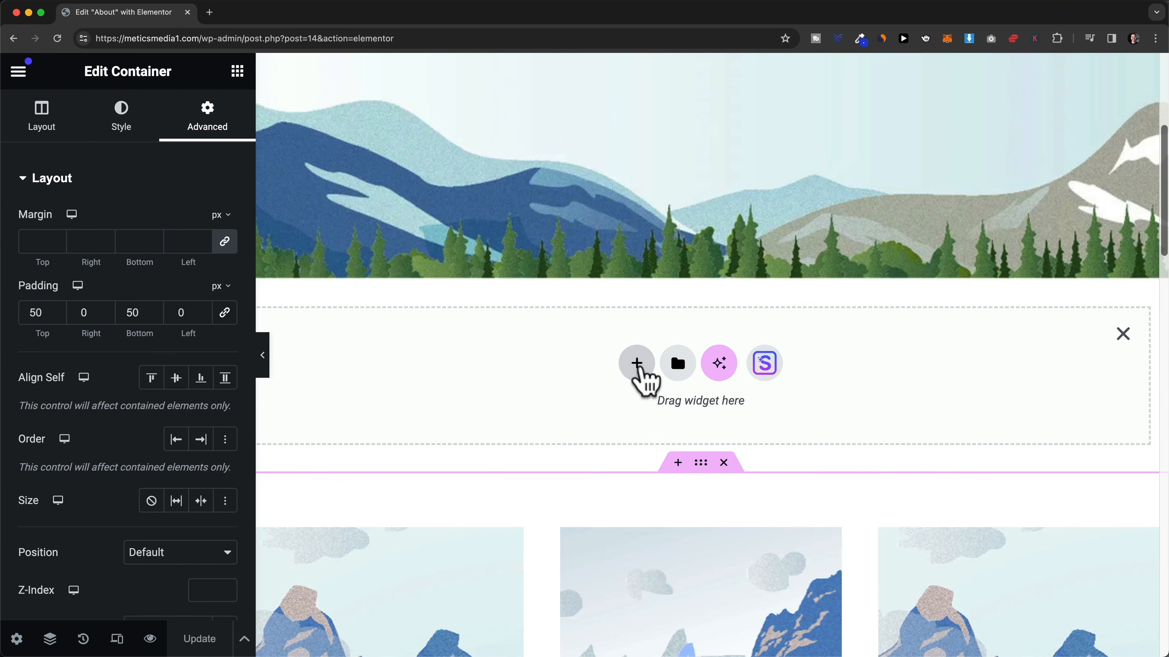
# - Import the Our Amazing Clients block from the template library's Blocks tab
pyautogui.click(765, 364)
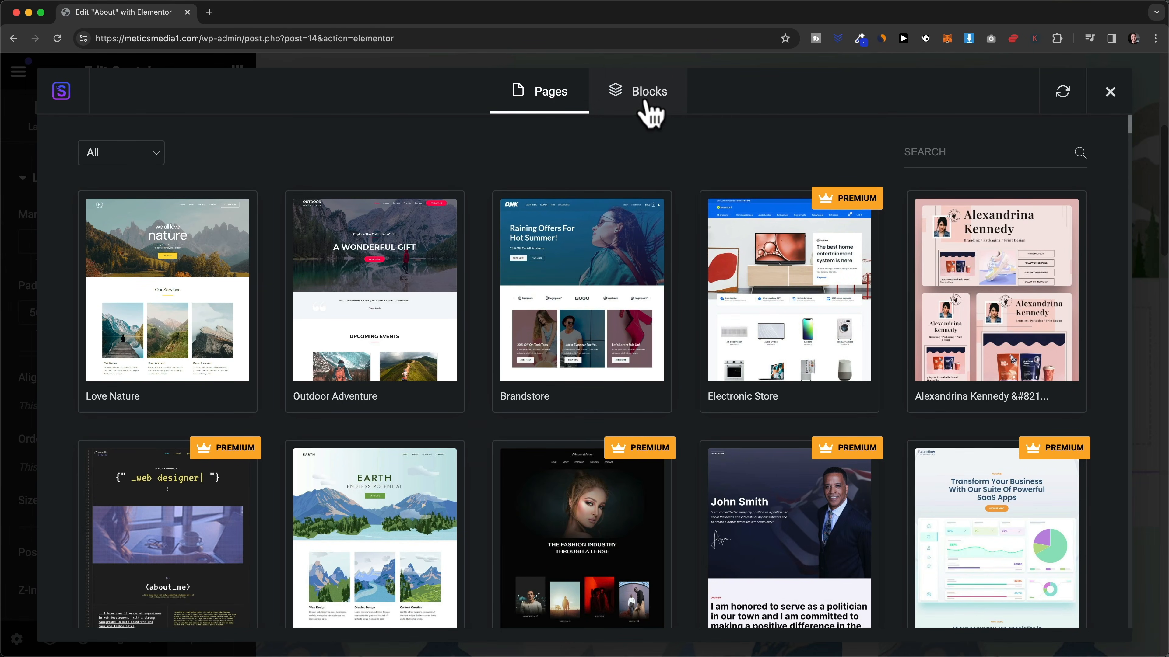
pyautogui.click(650, 114)
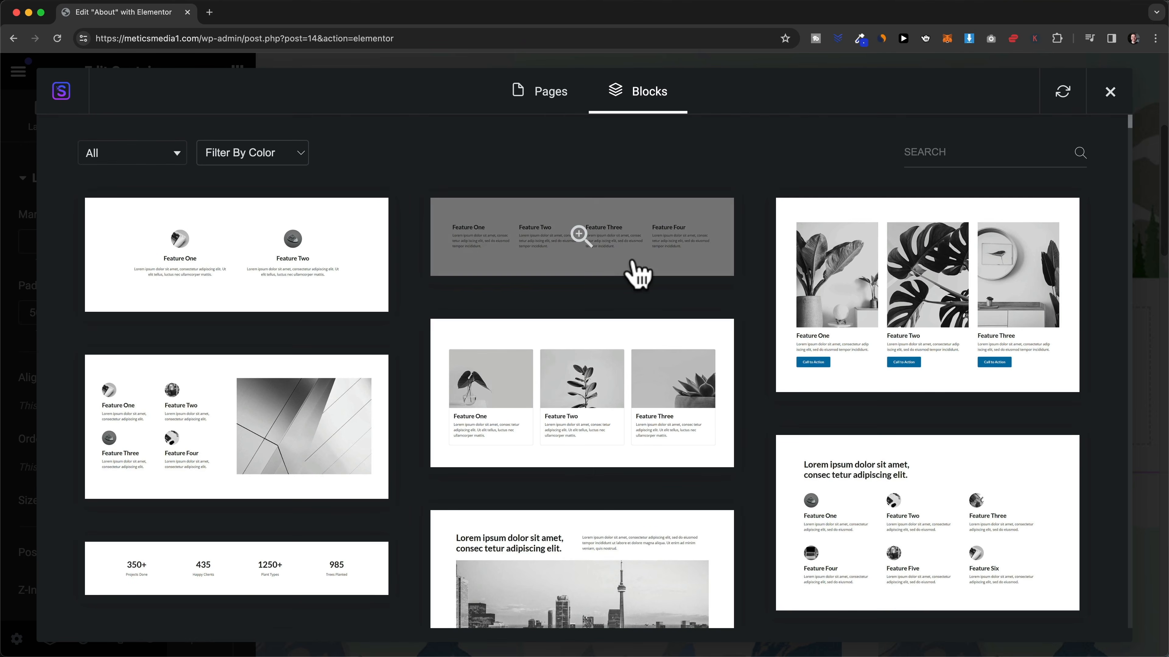
pyautogui.scroll(-3, 638, 271)
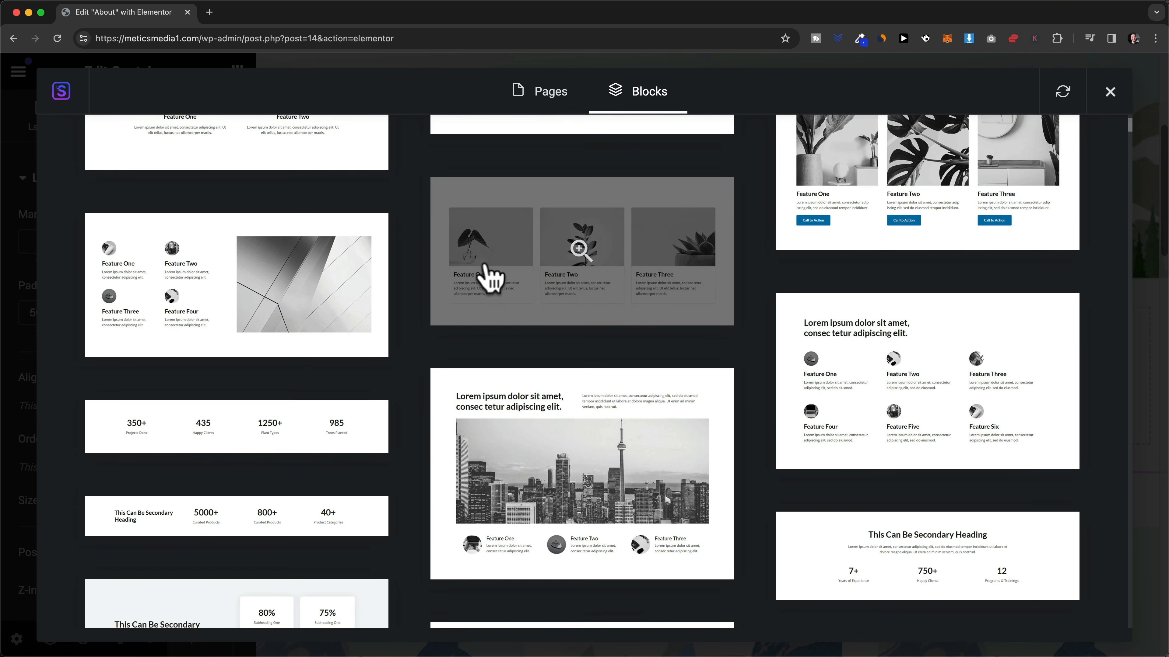
pyautogui.scroll(-1, 469, 265)
pyautogui.scroll(-1, 419, 307)
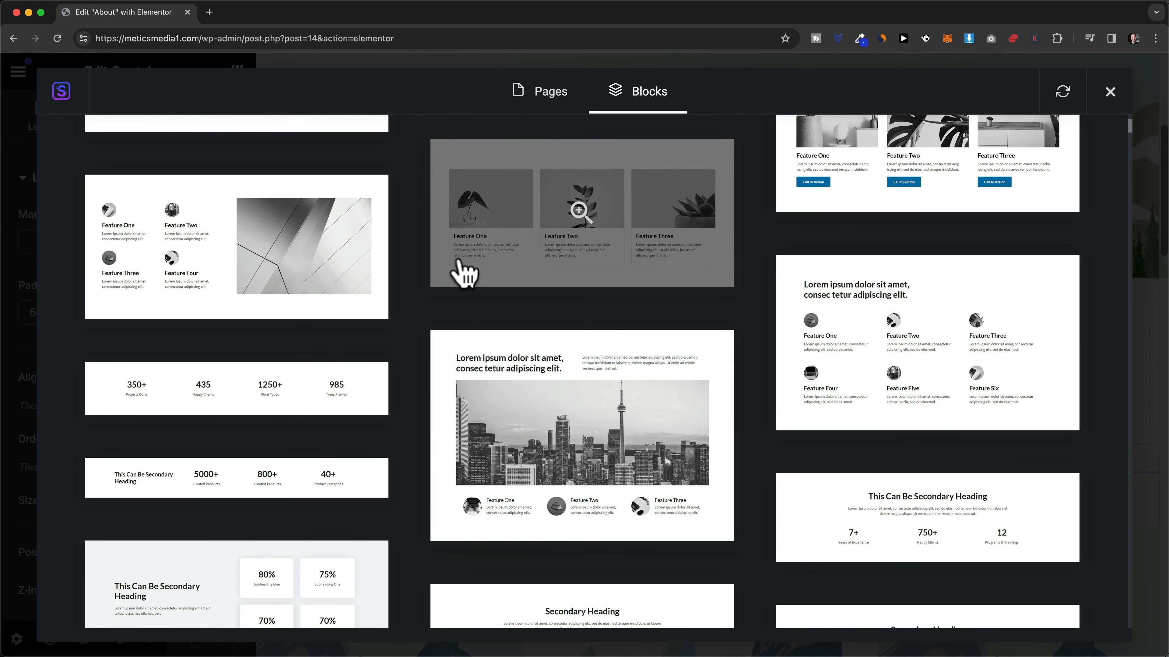
pyautogui.scroll(-1, 378, 313)
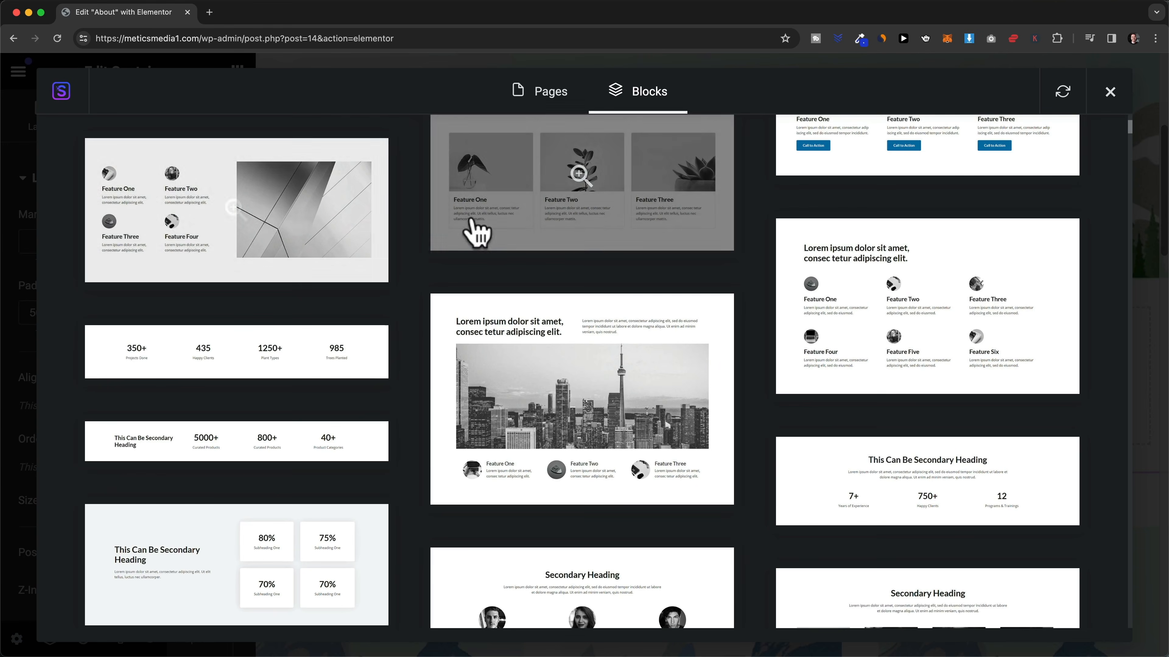
pyautogui.scroll(-1, 589, 243)
pyautogui.scroll(-10, 594, 242)
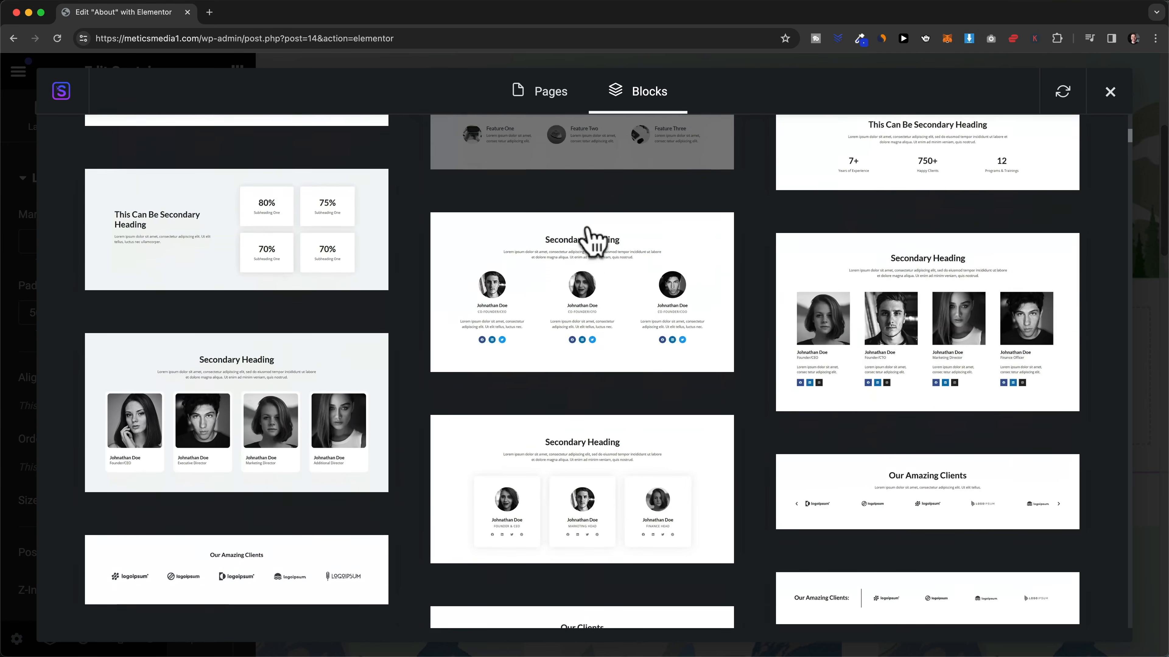
pyautogui.scroll(-4, 594, 243)
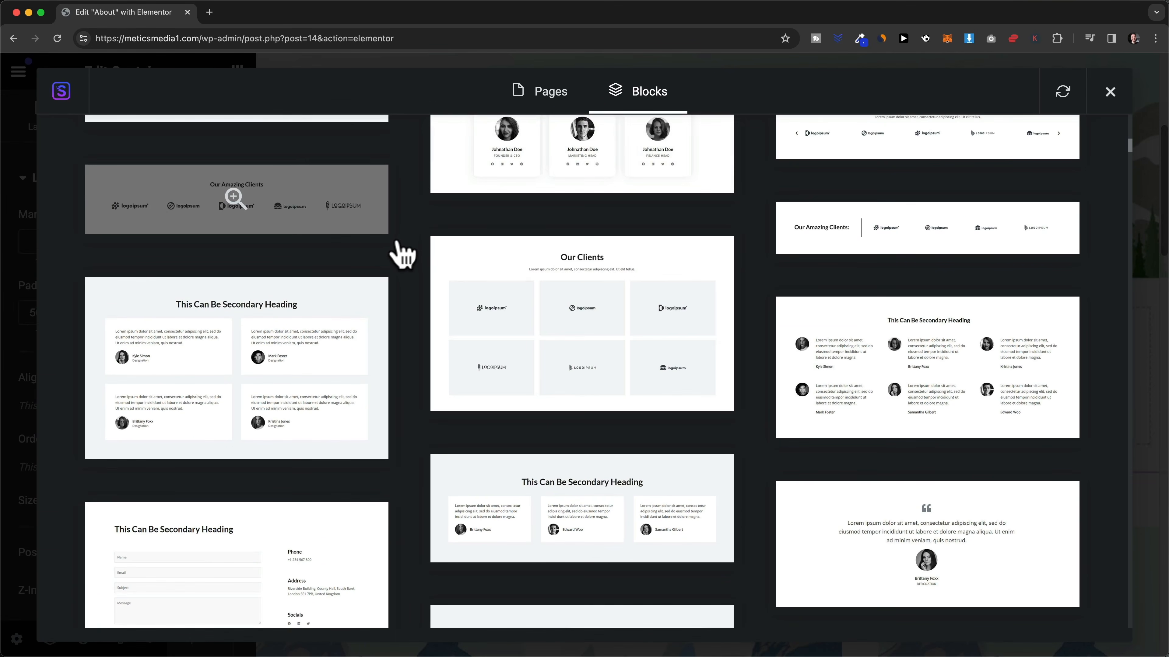
pyautogui.scroll(-1, 399, 253)
pyautogui.scroll(1, 400, 276)
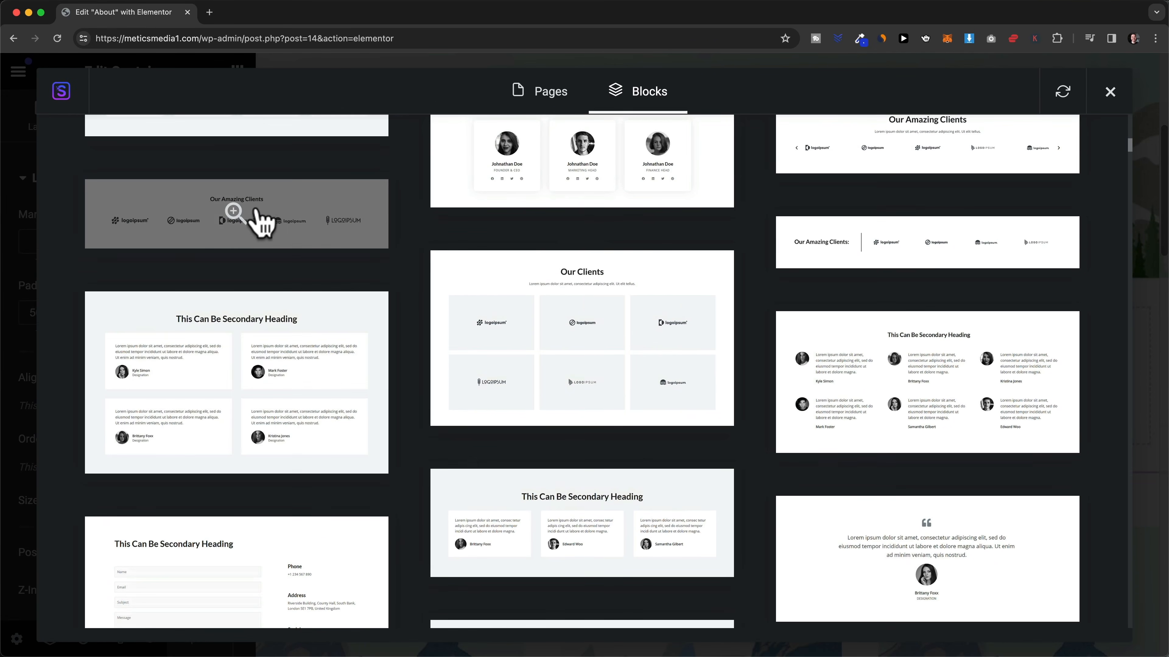
pyautogui.click(234, 216)
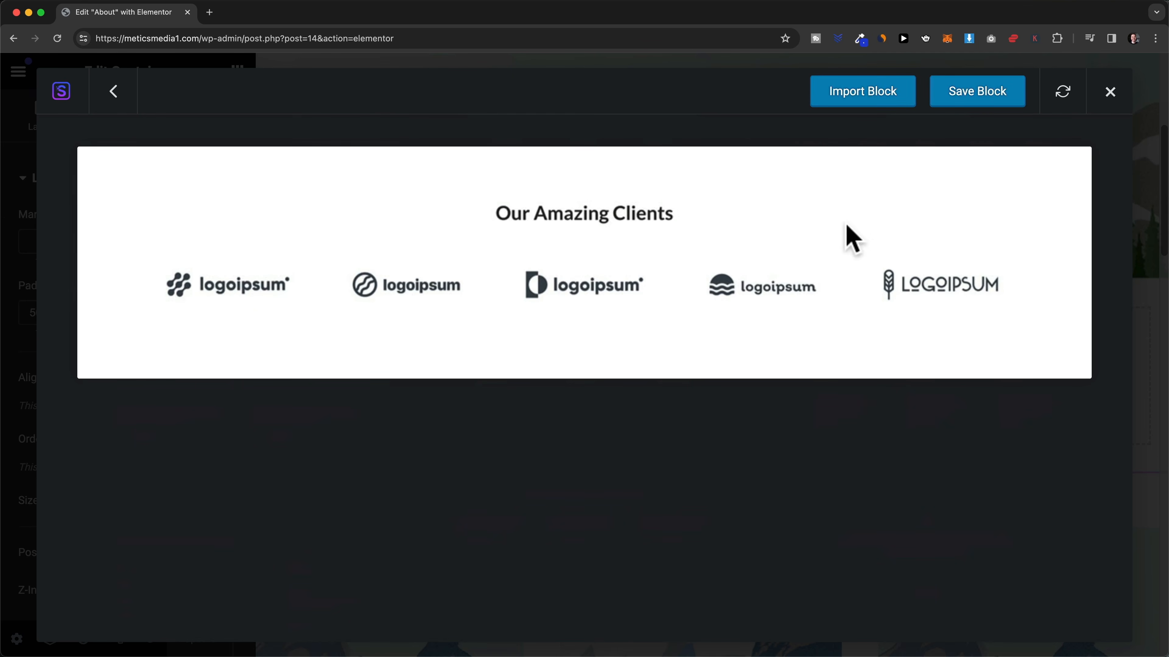
pyautogui.click(881, 97)
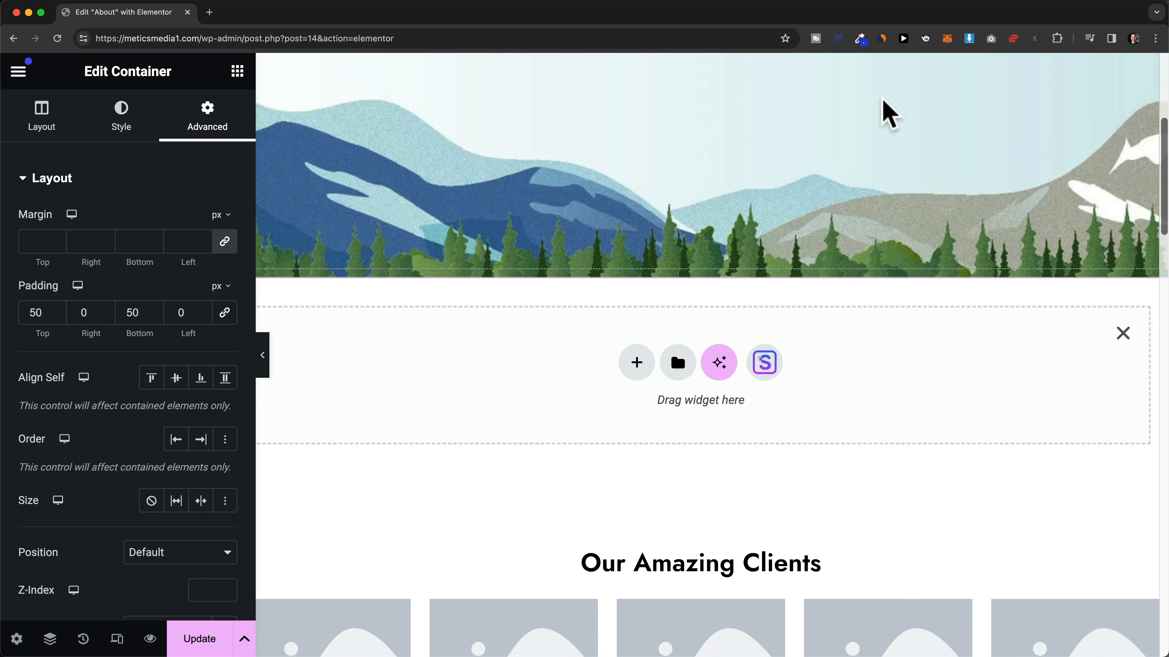
# - Drag the Our Amazing Clients section below the three service cards, above OUR MISSION
pyautogui.scroll(-5, 840, 242)
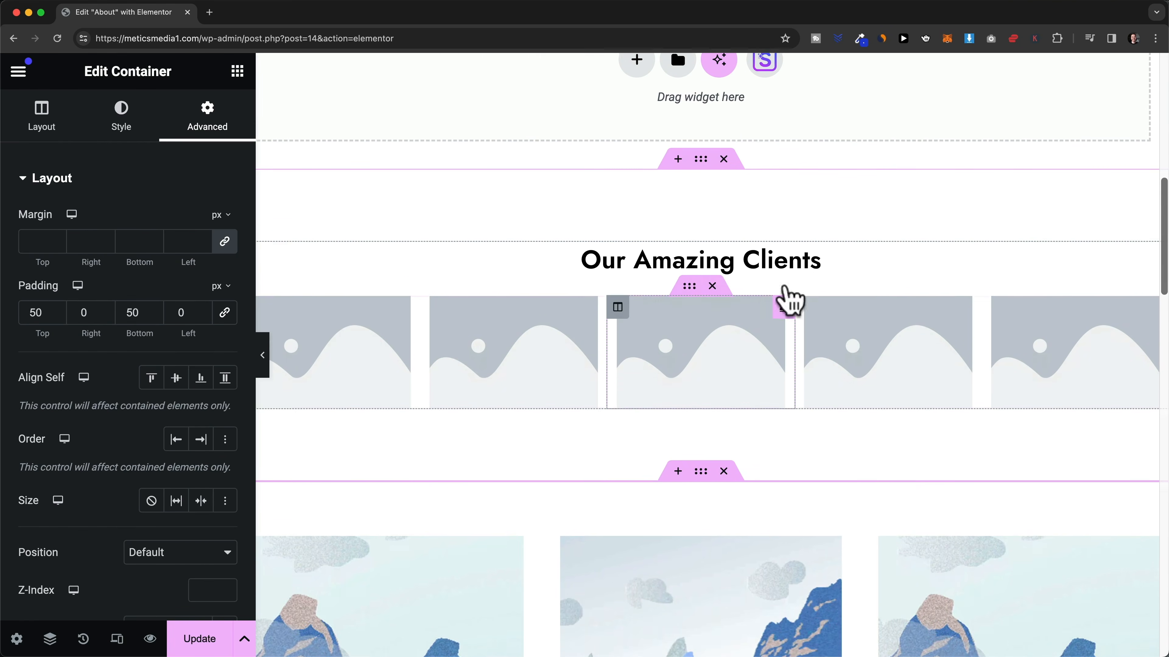
pyautogui.scroll(1, 754, 295)
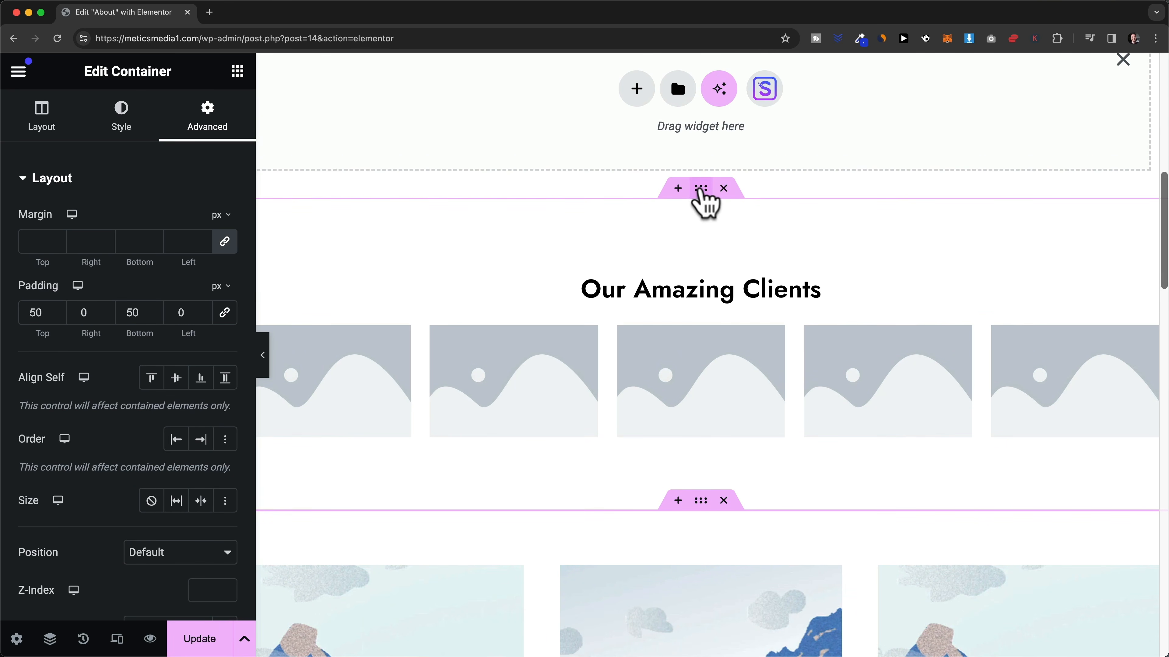
pyautogui.moveTo(701, 188); pyautogui.dragTo(680, 235)
pyautogui.scroll(-3, 686, 248)
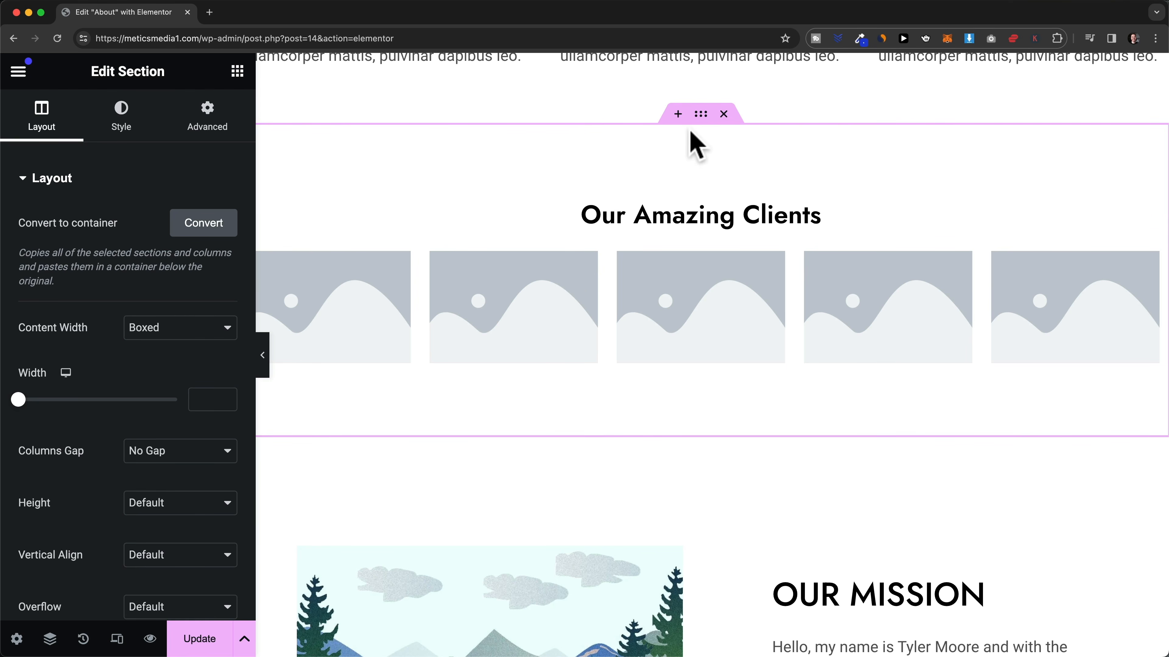
# - Insert an empty section above Our Amazing Clients and browse the template library
pyautogui.click(678, 114)
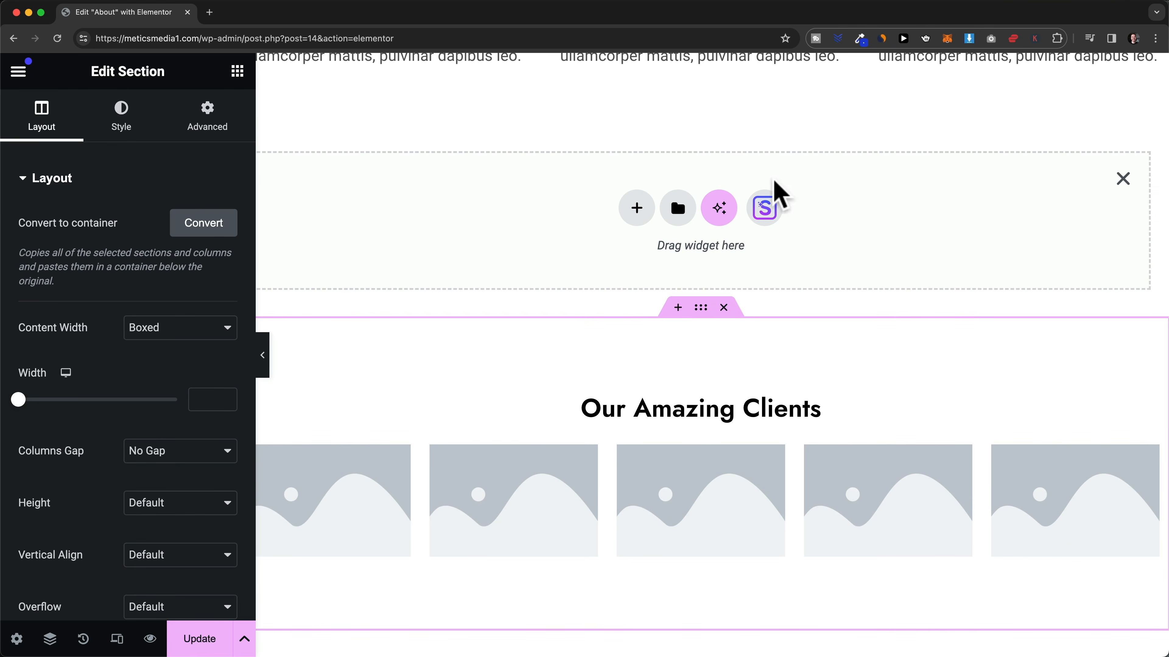
pyautogui.click(770, 209)
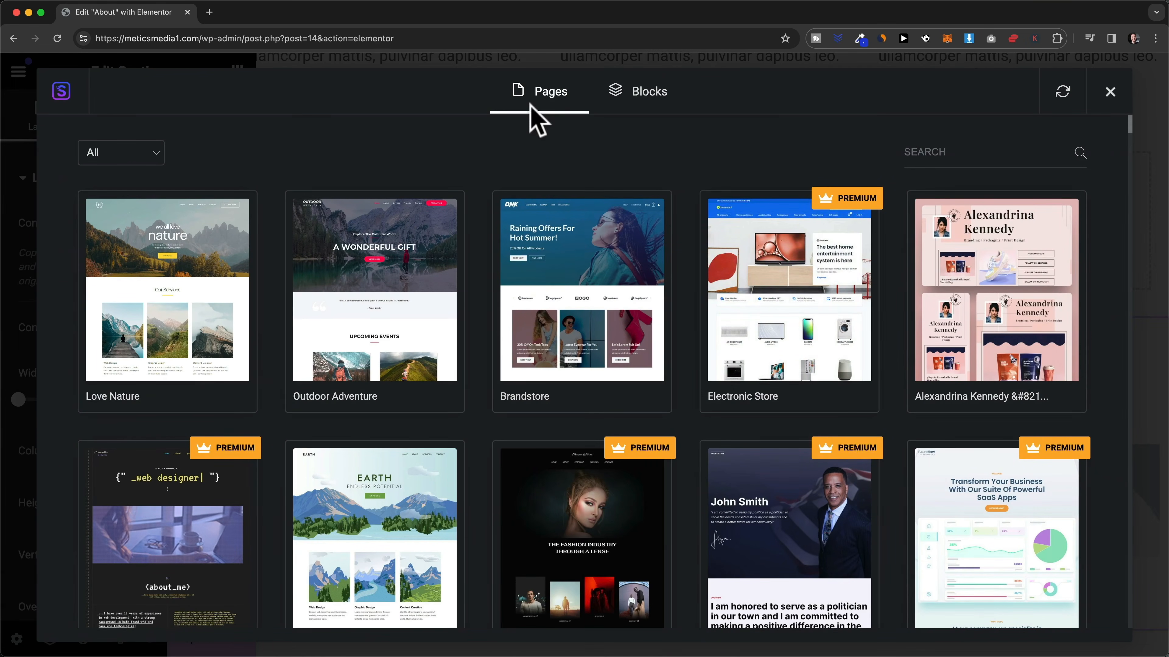
pyautogui.scroll(-3, 490, 241)
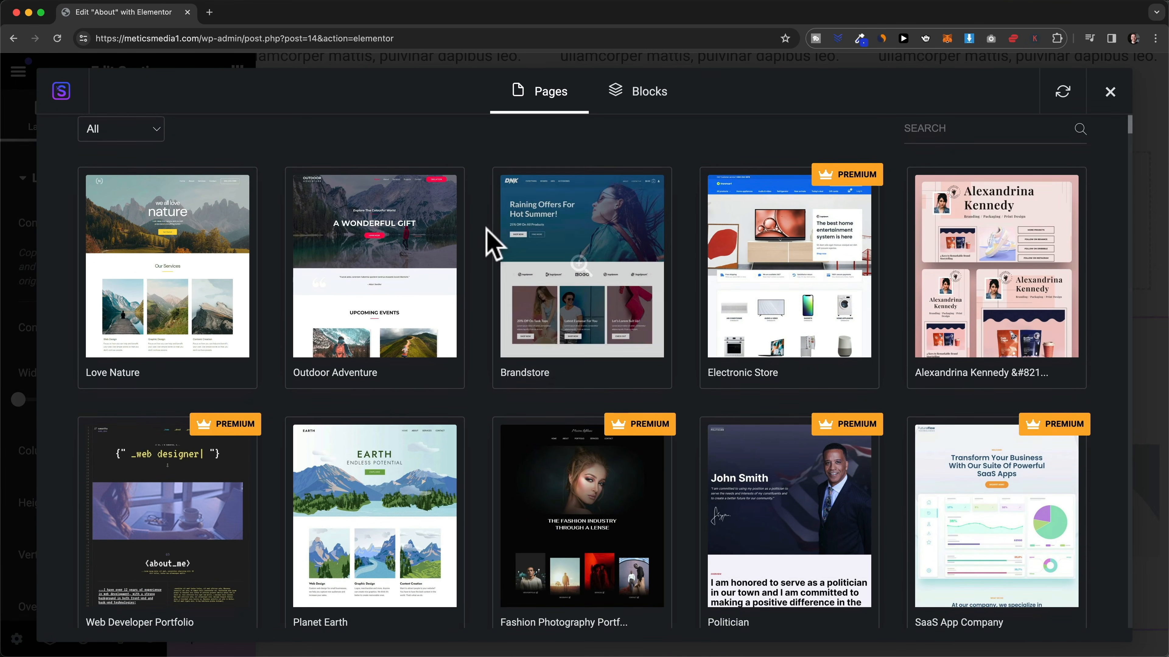
pyautogui.scroll(-5, 490, 242)
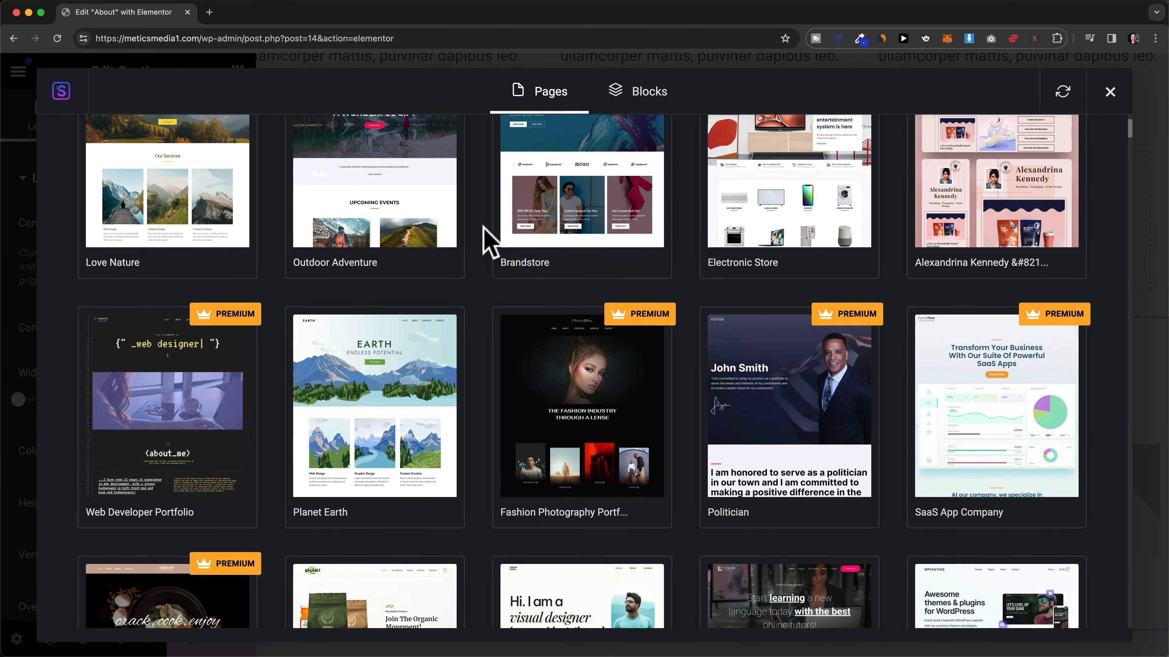
pyautogui.scroll(-1, 490, 242)
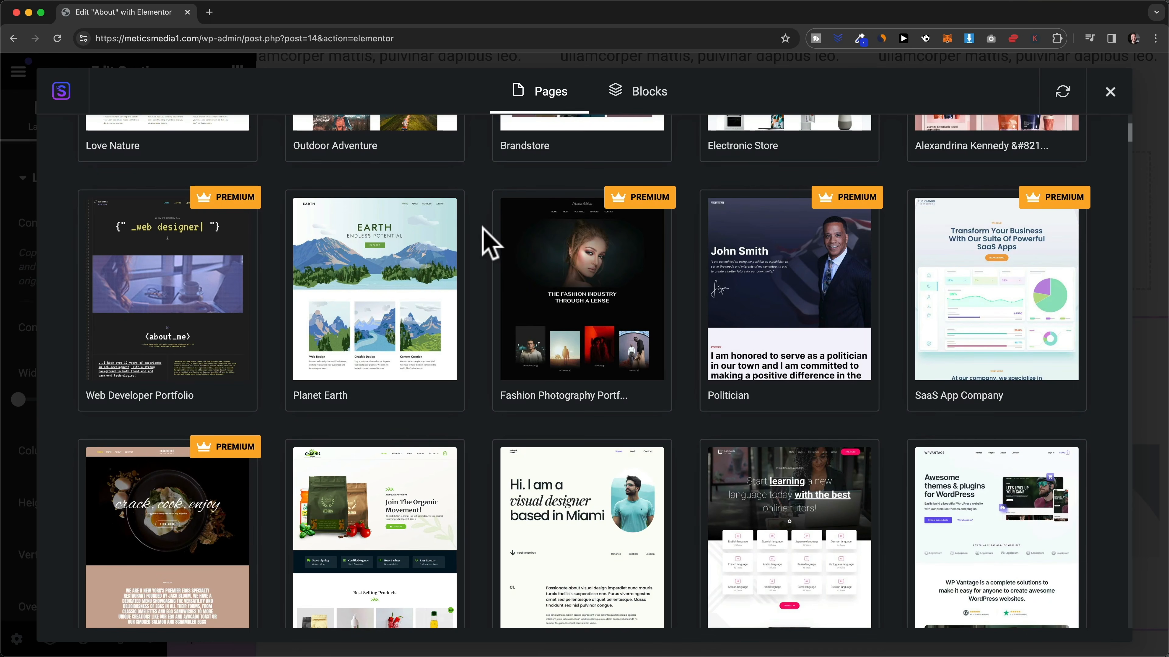
pyautogui.scroll(-1, 379, 256)
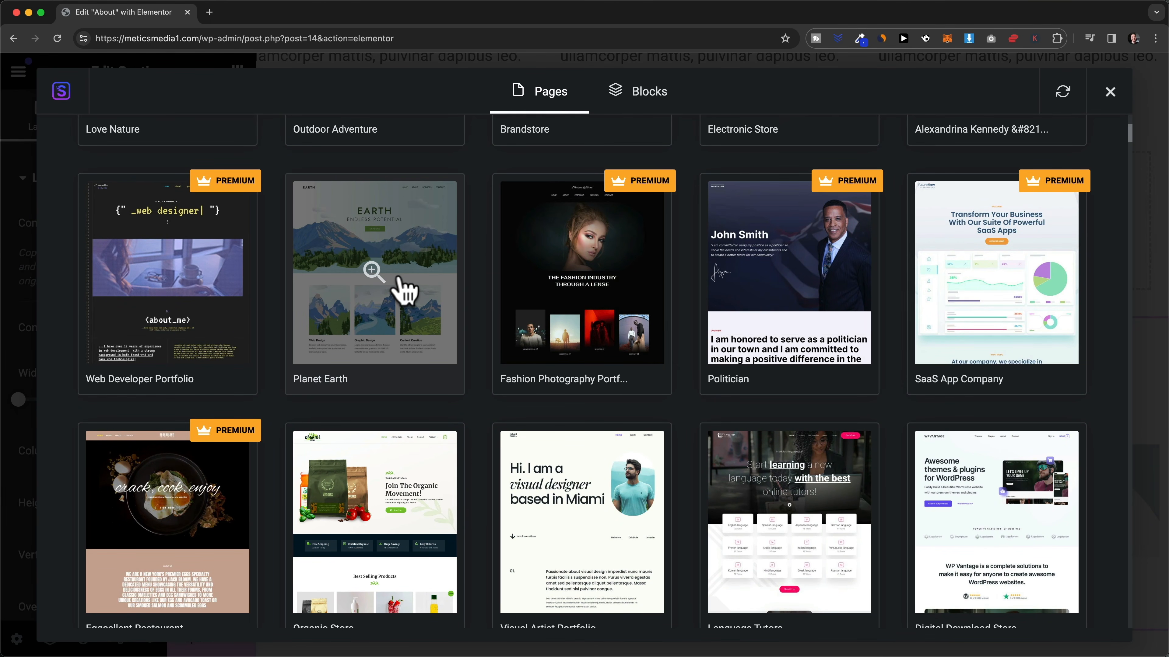
pyautogui.scroll(-5, 400, 282)
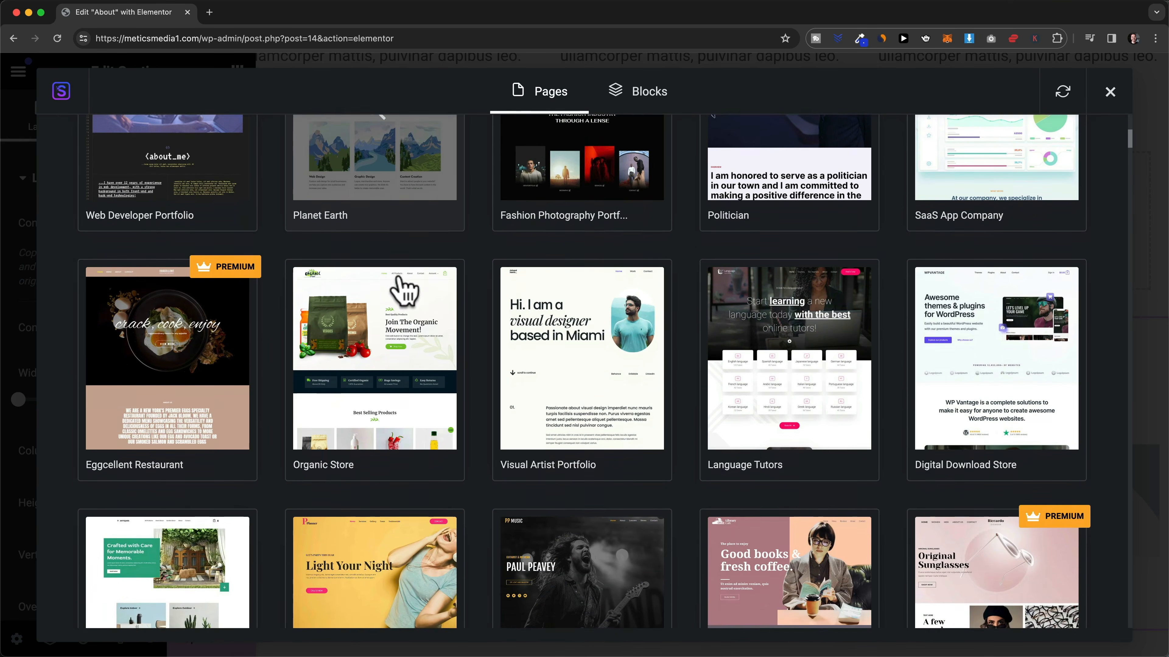
pyautogui.scroll(-3, 400, 290)
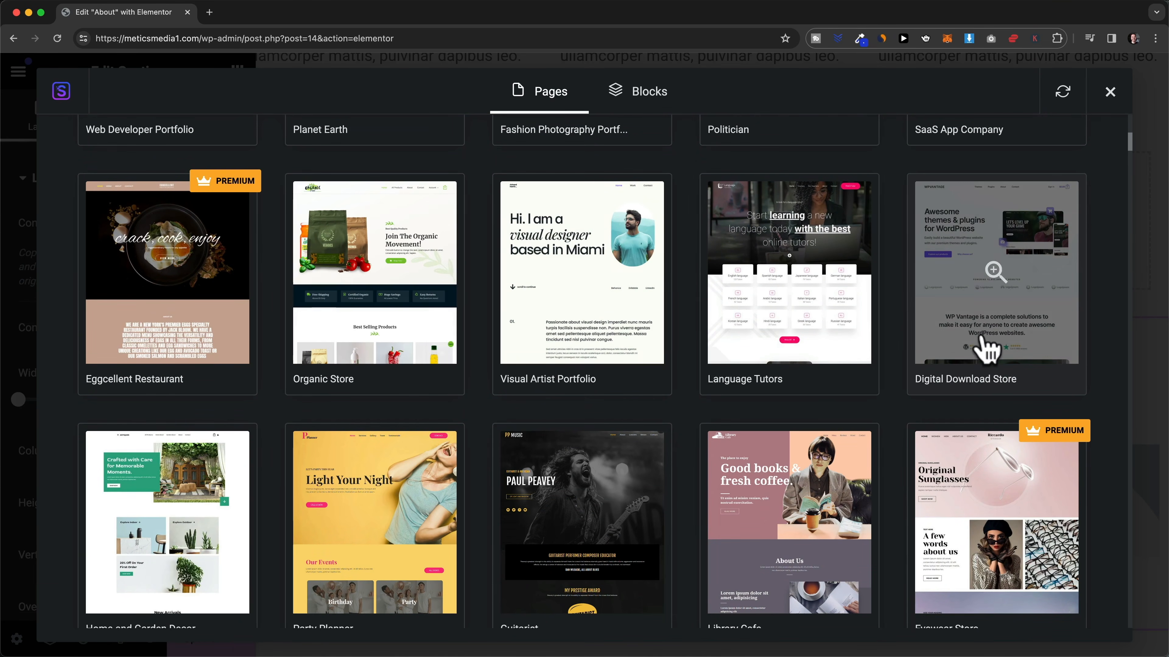
# - Preview the Digital Download Store kit's About page template and import it
pyautogui.click(981, 323)
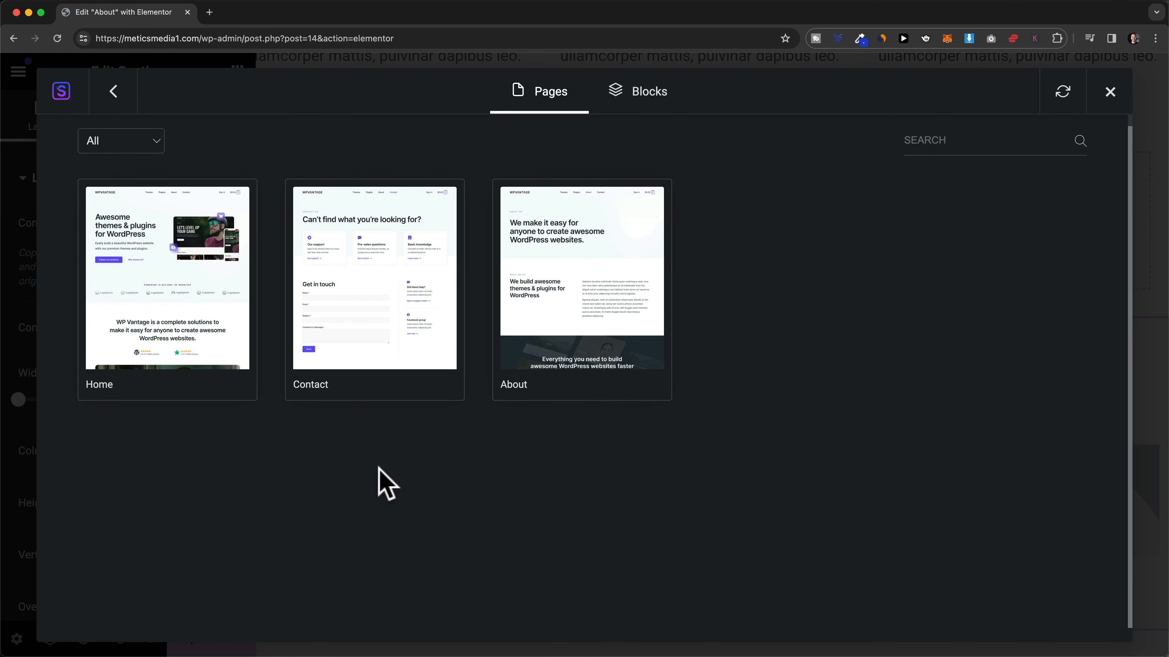
pyautogui.click(613, 289)
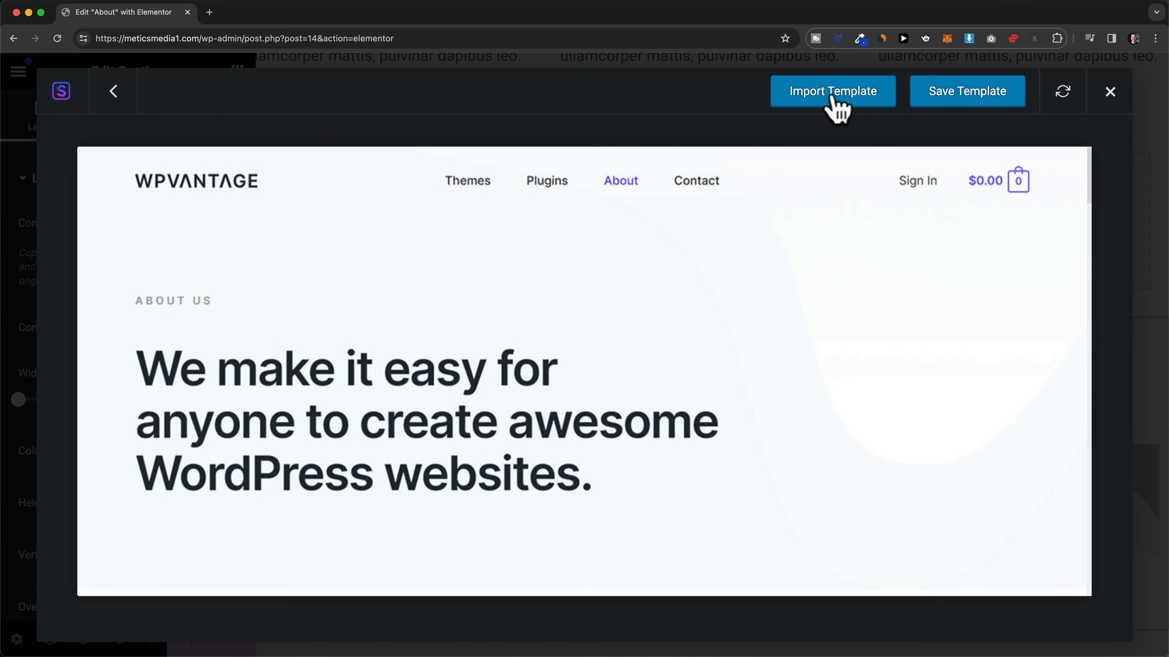
pyautogui.click(833, 94)
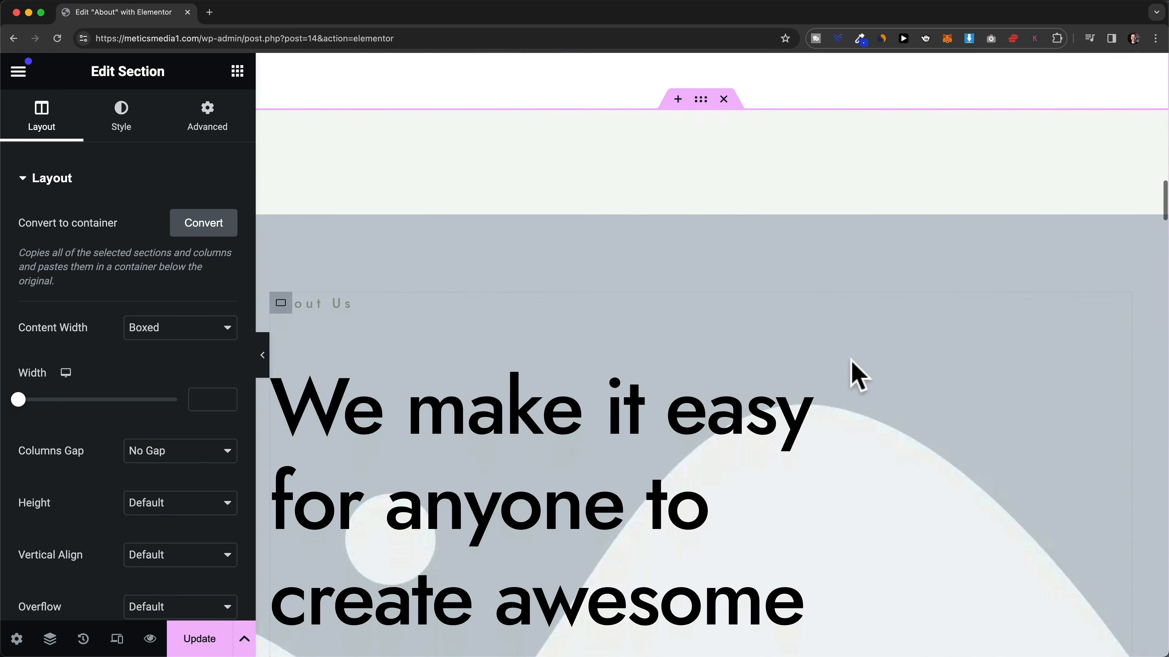
# - Delete the imported About Us hero, What we do, and dark Everything you need sections
pyautogui.scroll(-7, 756, 342)
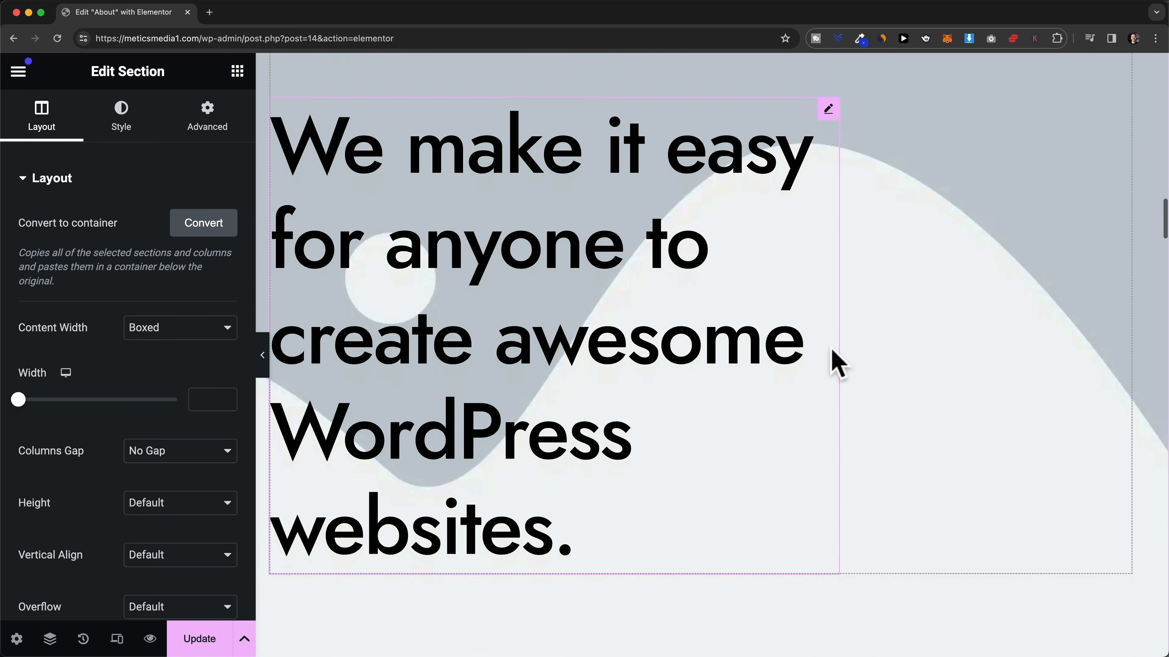
pyautogui.scroll(-7, 766, 328)
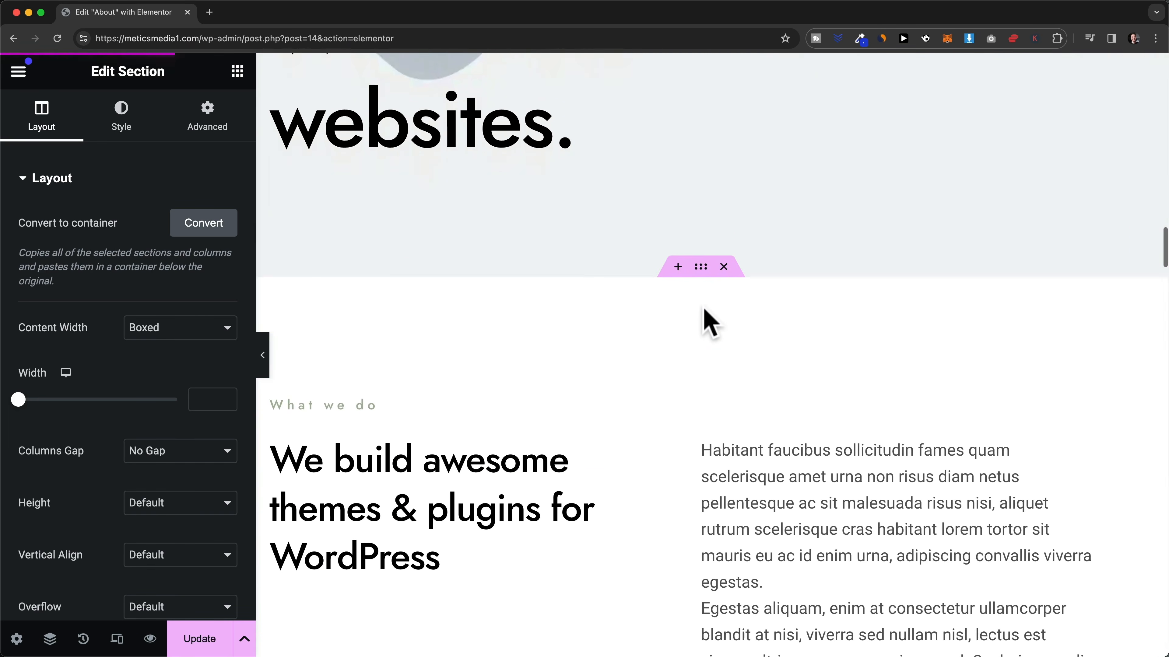
pyautogui.scroll(-10, 648, 325)
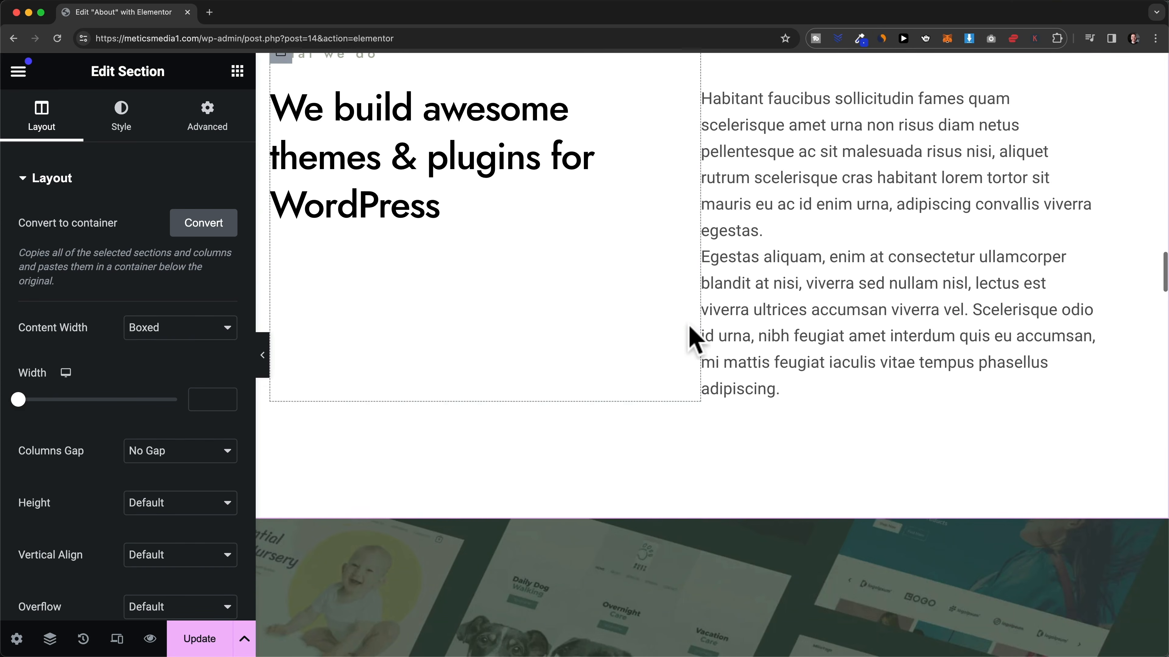
pyautogui.scroll(-4, 658, 341)
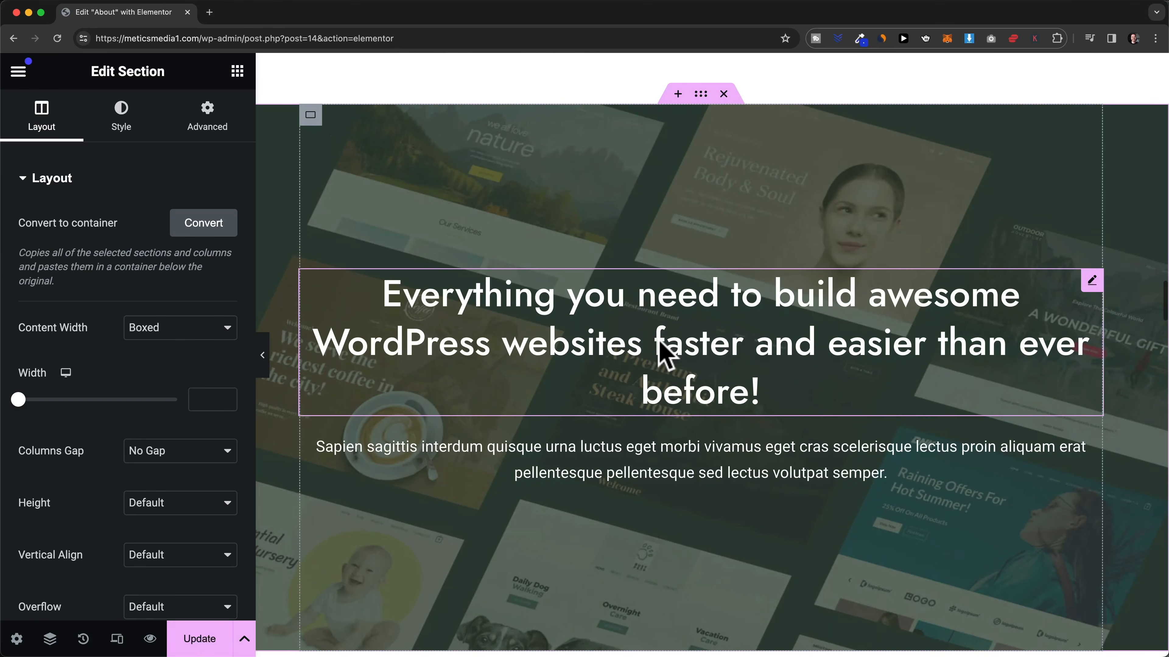
pyautogui.scroll(12, 658, 343)
pyautogui.scroll(20, 662, 355)
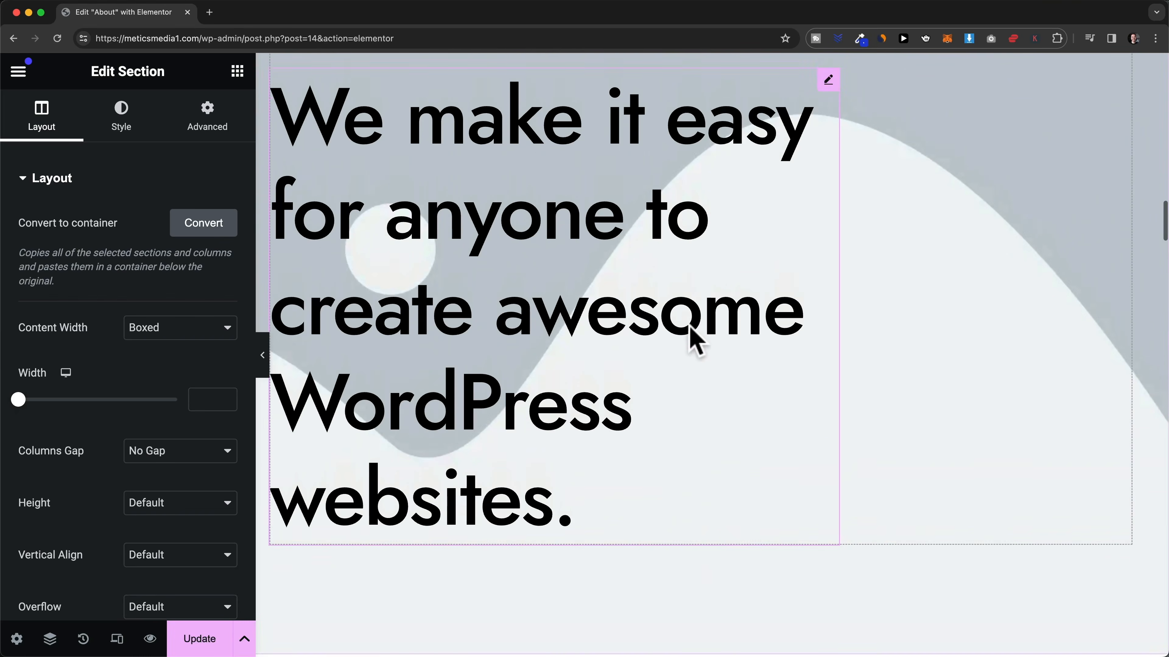
pyautogui.scroll(4, 688, 330)
pyautogui.scroll(-7, 686, 334)
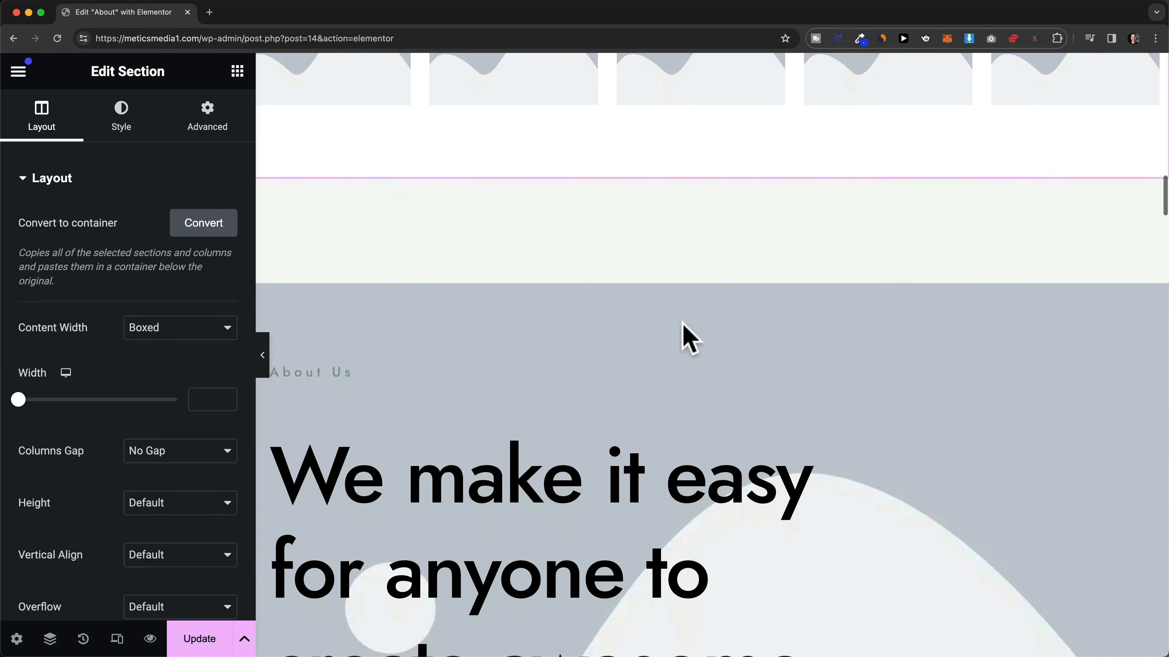
pyautogui.scroll(1, 711, 193)
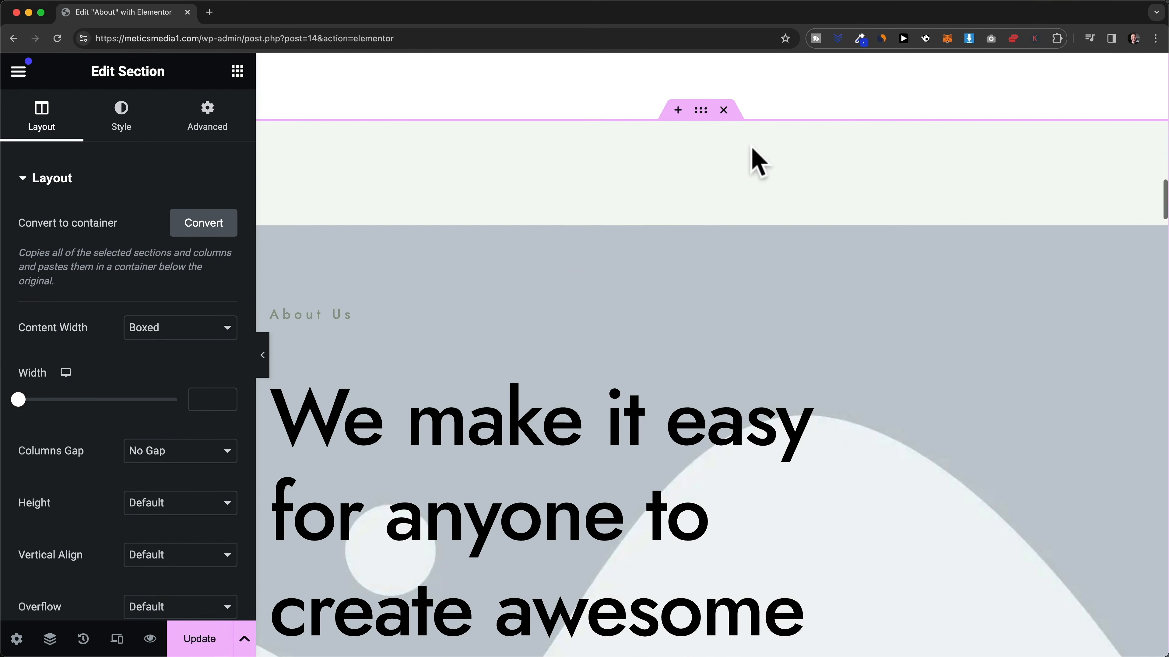
pyautogui.click(724, 110)
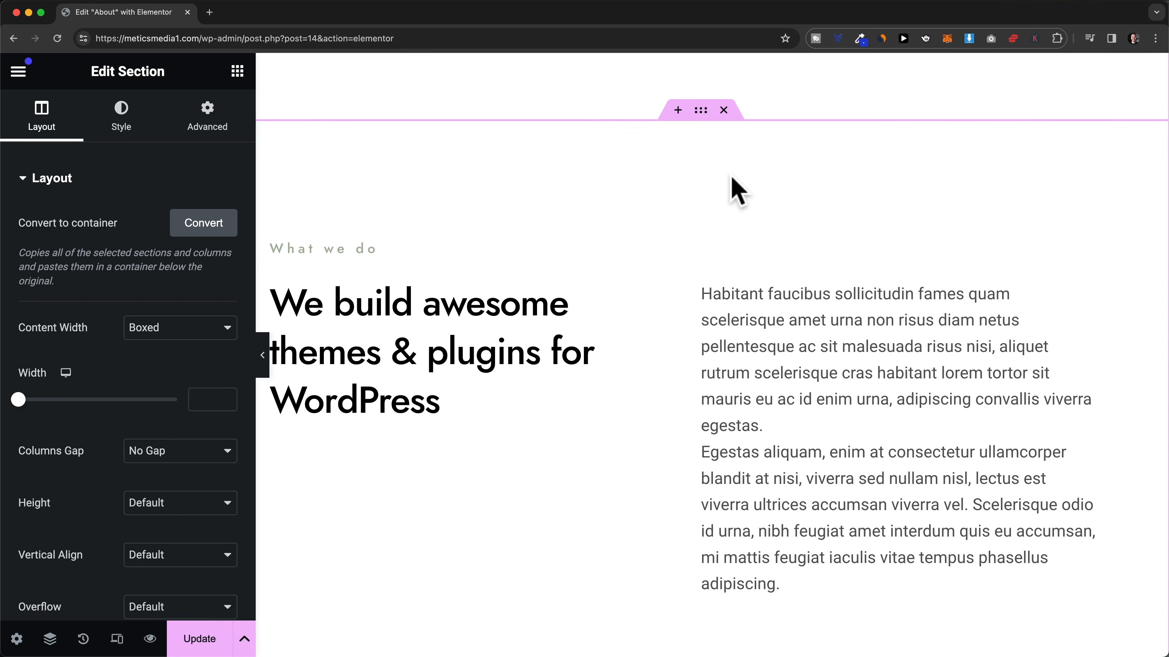
pyautogui.click(724, 111)
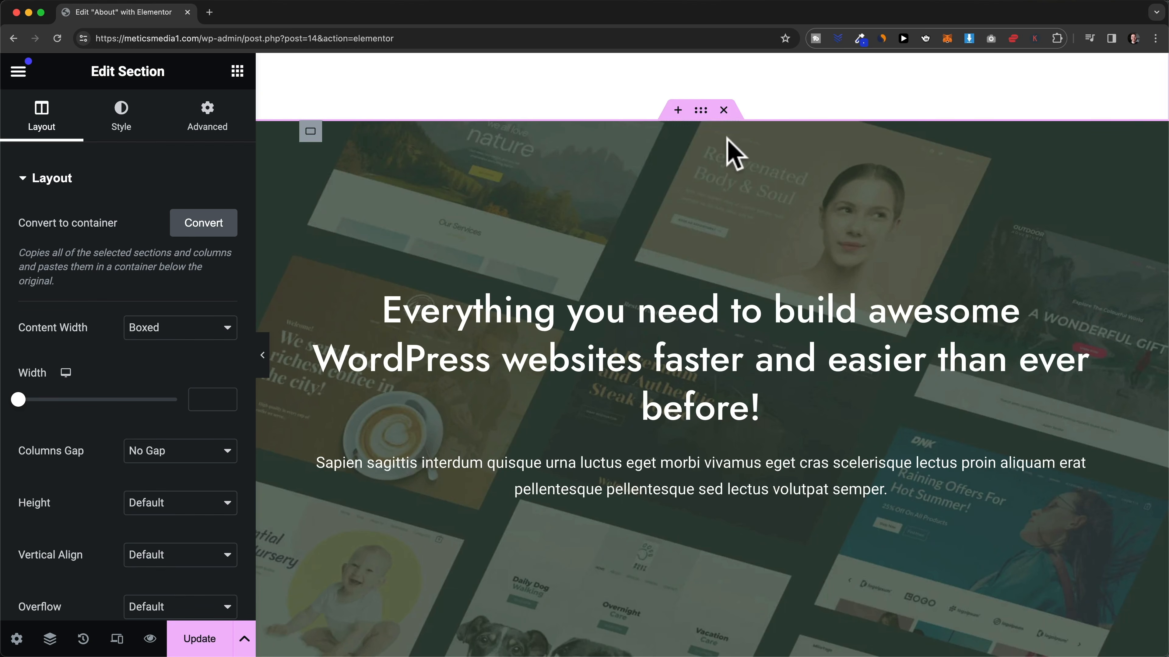
pyautogui.click(723, 110)
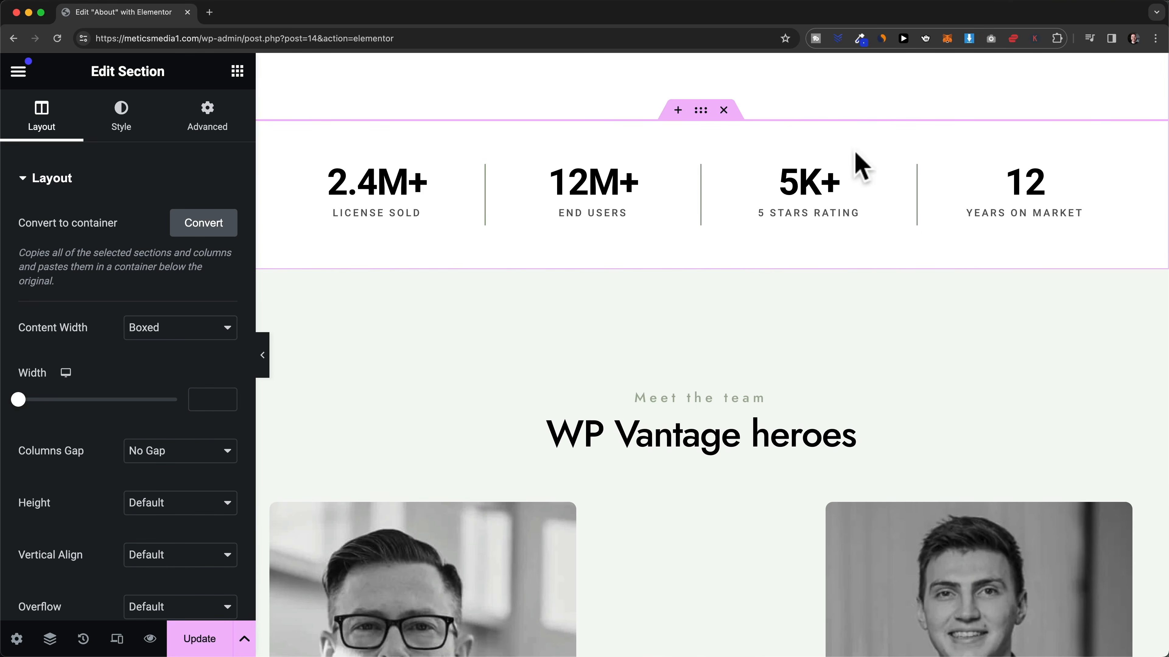
# - Delete the imported Meet the team section, keeping the stats row
pyautogui.scroll(-3, 696, 222)
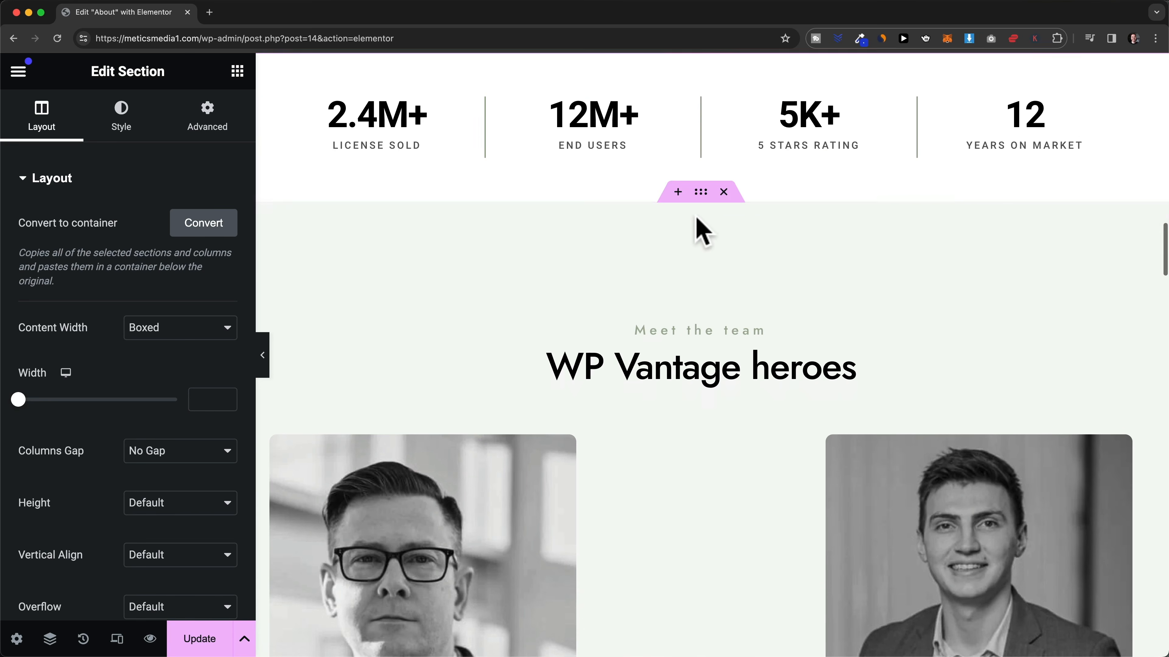
pyautogui.click(724, 187)
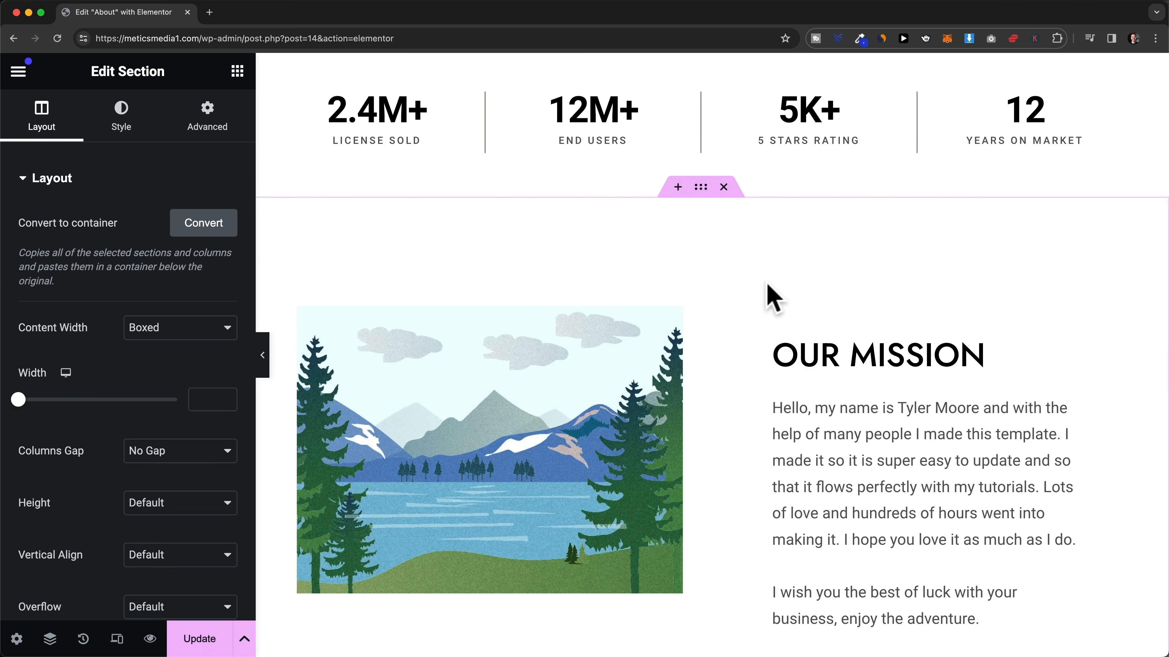
pyautogui.scroll(5, 810, 340)
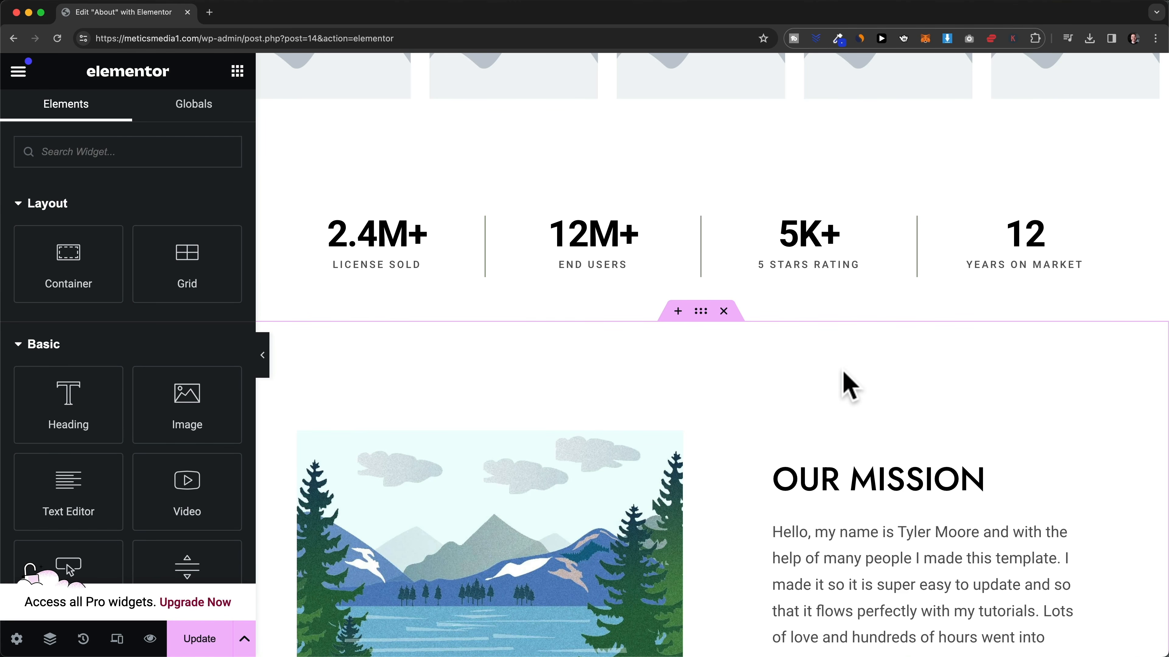
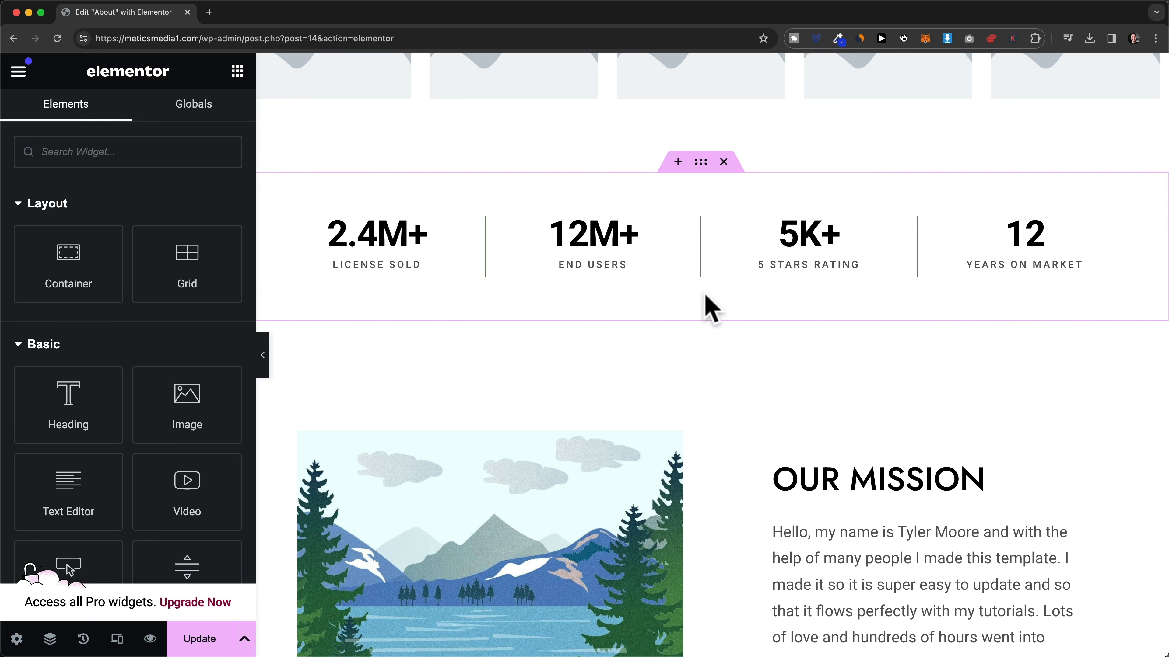
# - Save the About page's stats counter container as a library template named 'Design 1'
pyautogui.rightClick(740, 195)
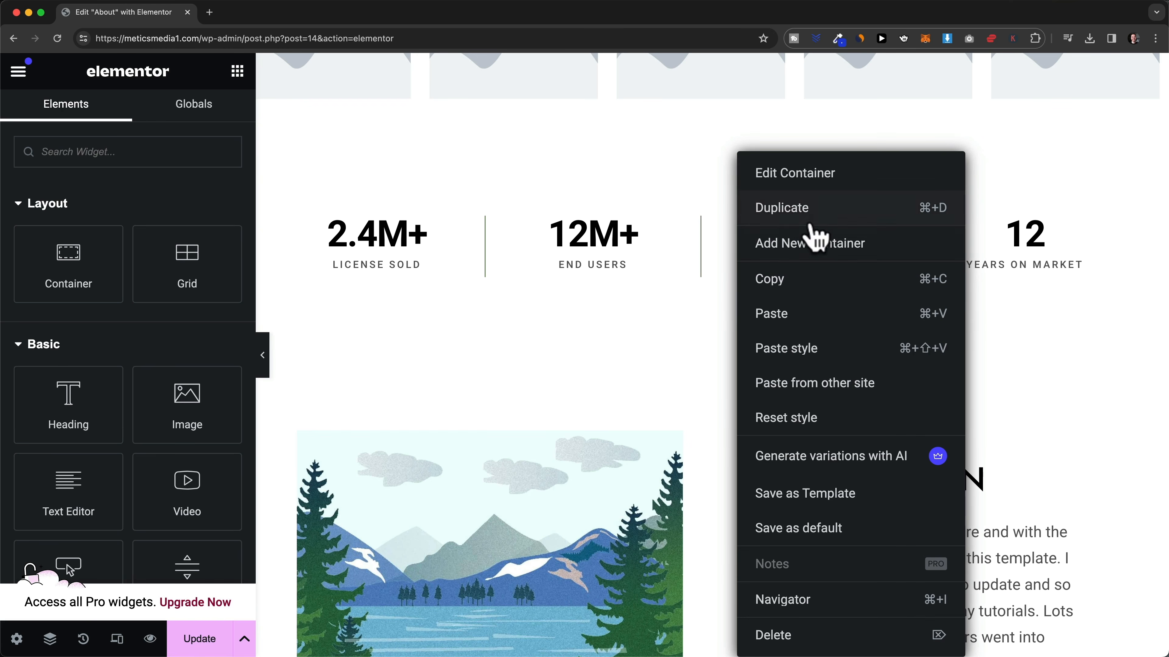
pyautogui.click(886, 506)
pyautogui.click(561, 389)
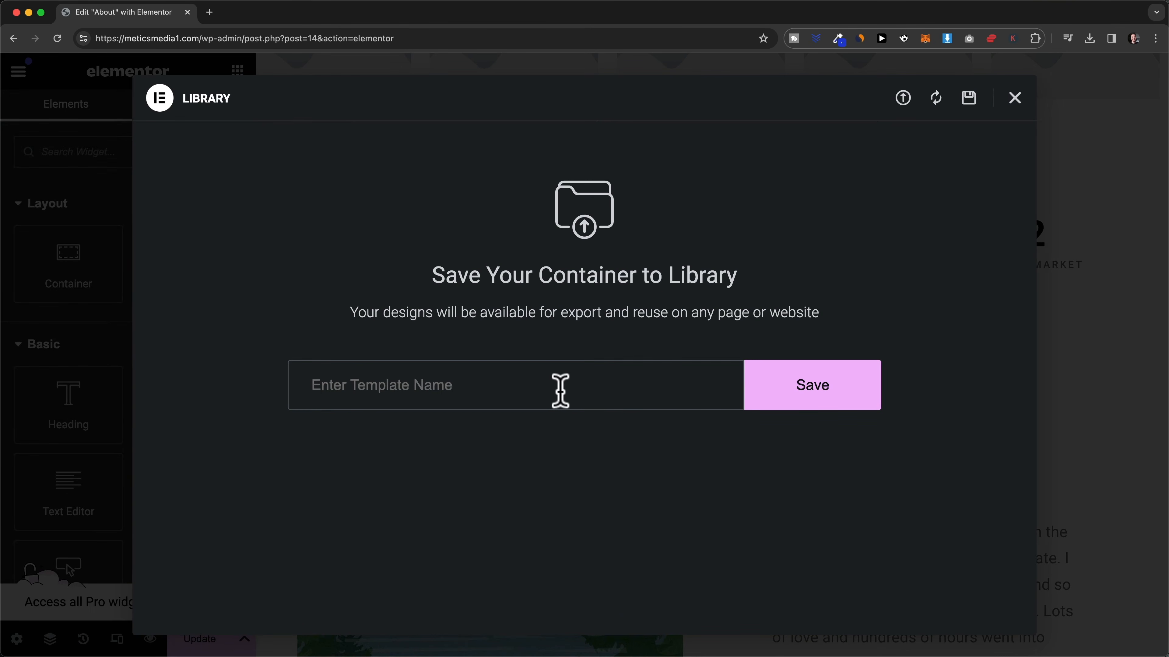
pyautogui.write('Design 1')
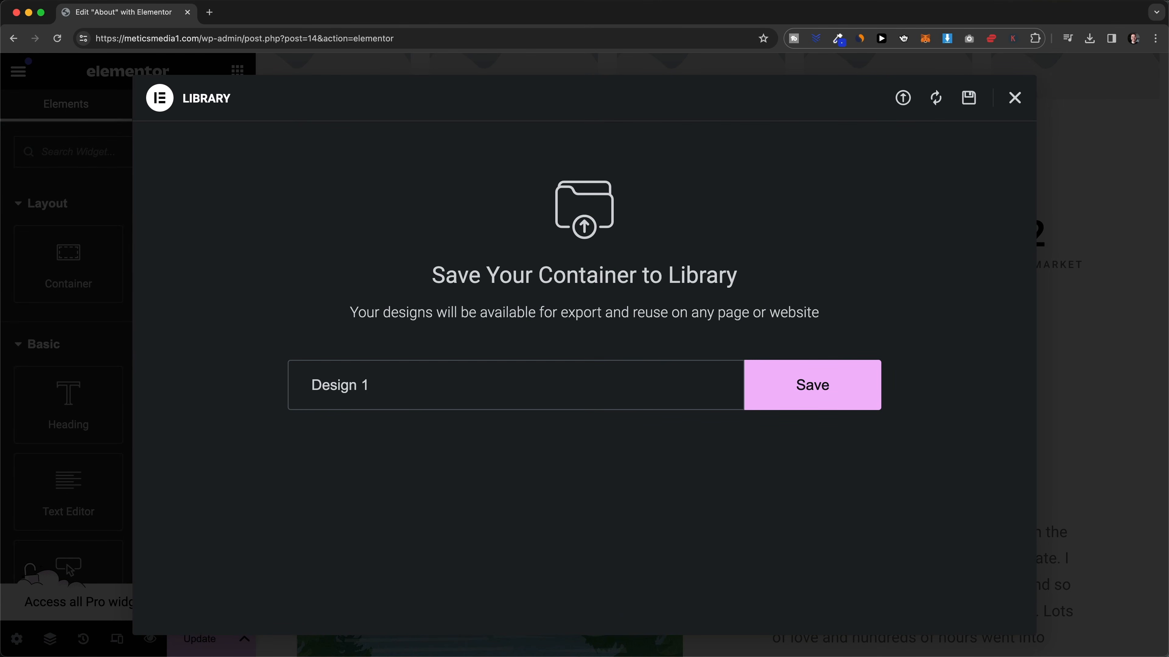
pyautogui.click(811, 387)
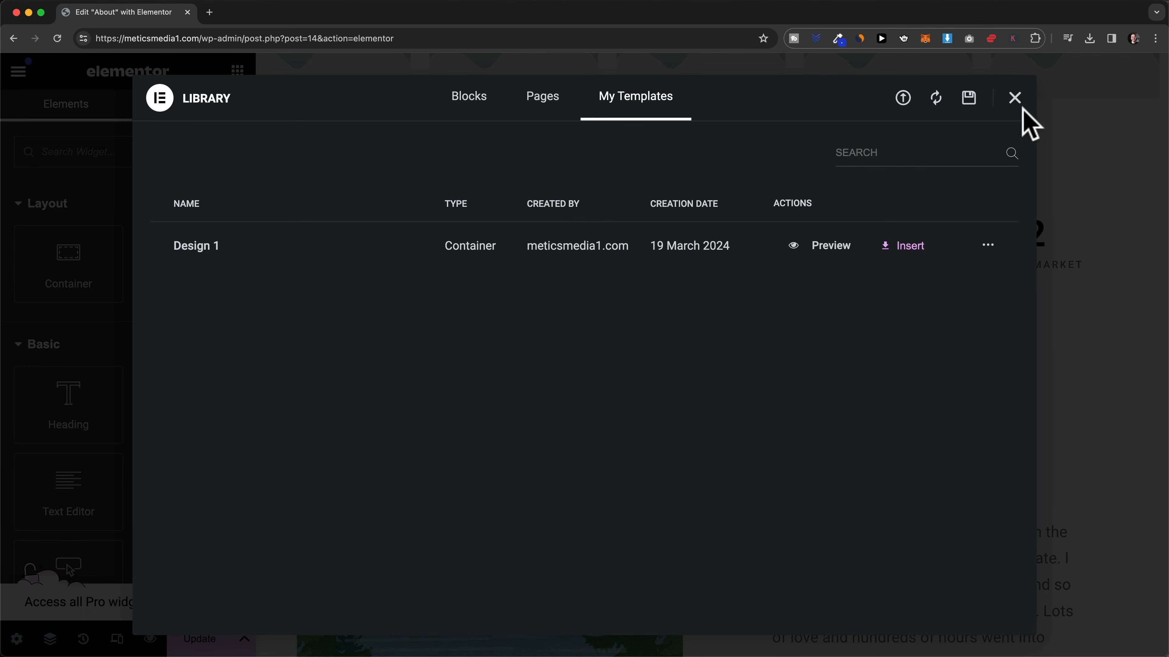
pyautogui.click(1015, 98)
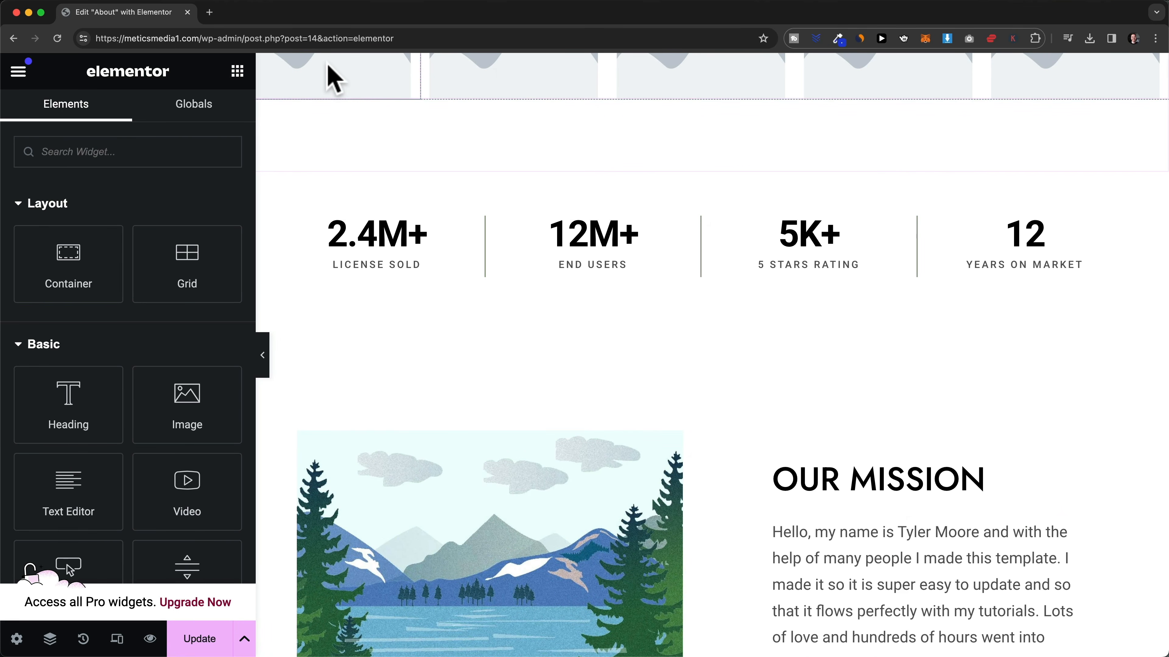
# - Open the live site's Home page in the Elementor editor
pyautogui.click(211, 12)
pyautogui.write('https://meticsmedia1.com/')
pyautogui.press('Return')
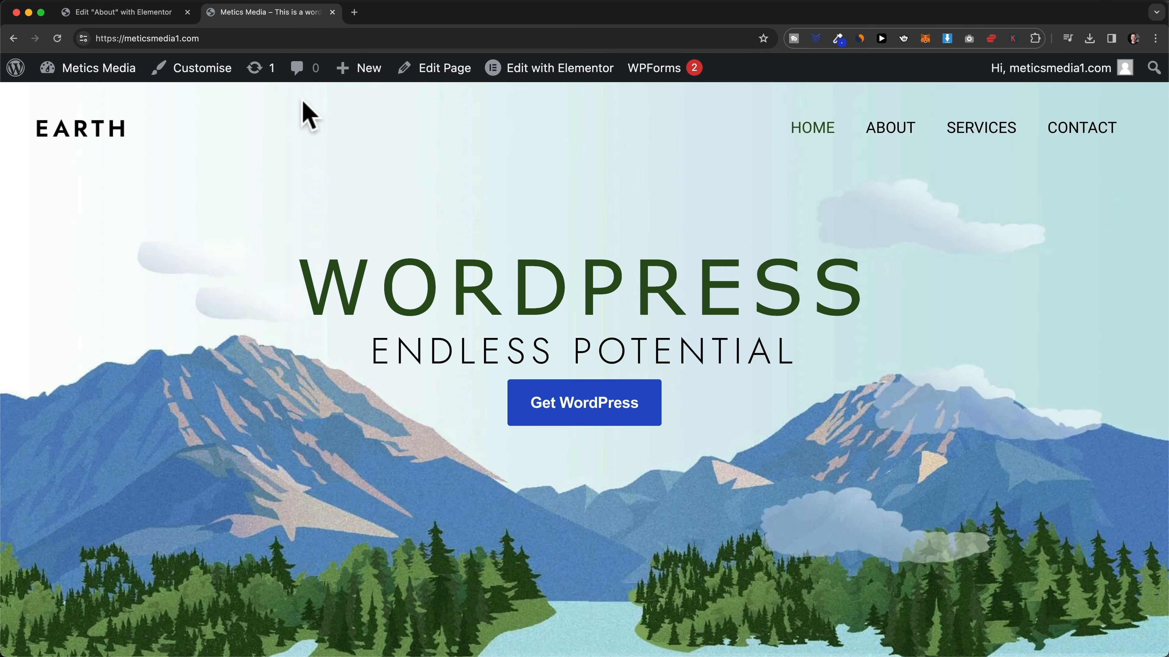
pyautogui.click(567, 76)
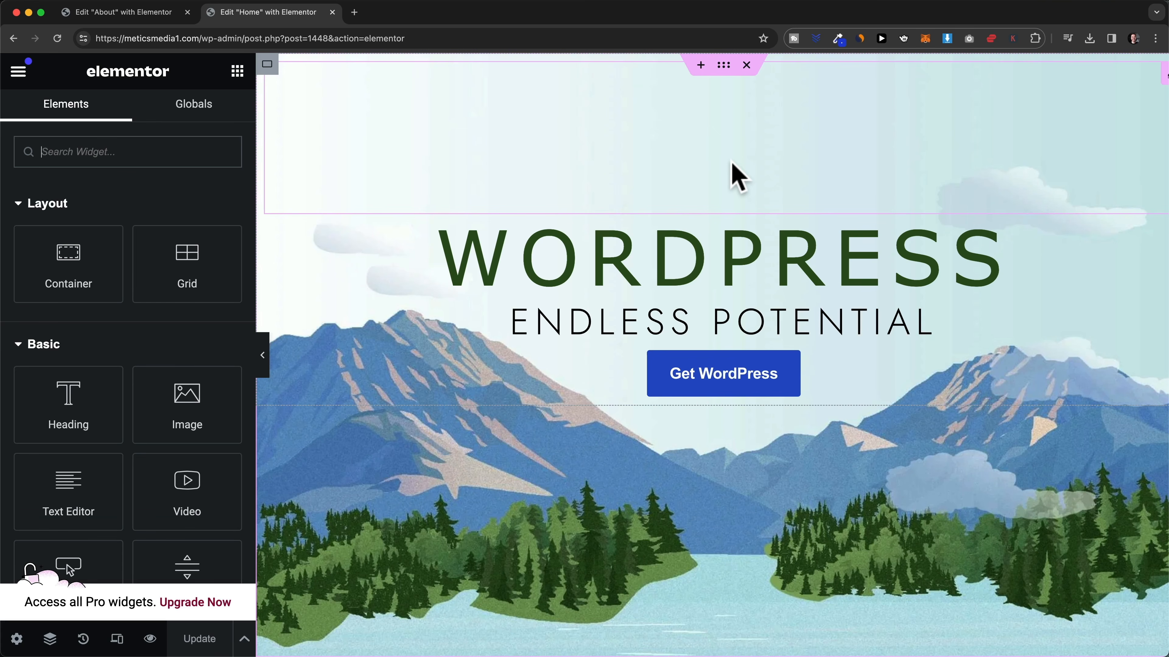
# - Insert the Design 1 template into a new container above the service cards, applying its settings
pyautogui.scroll(-10, 737, 177)
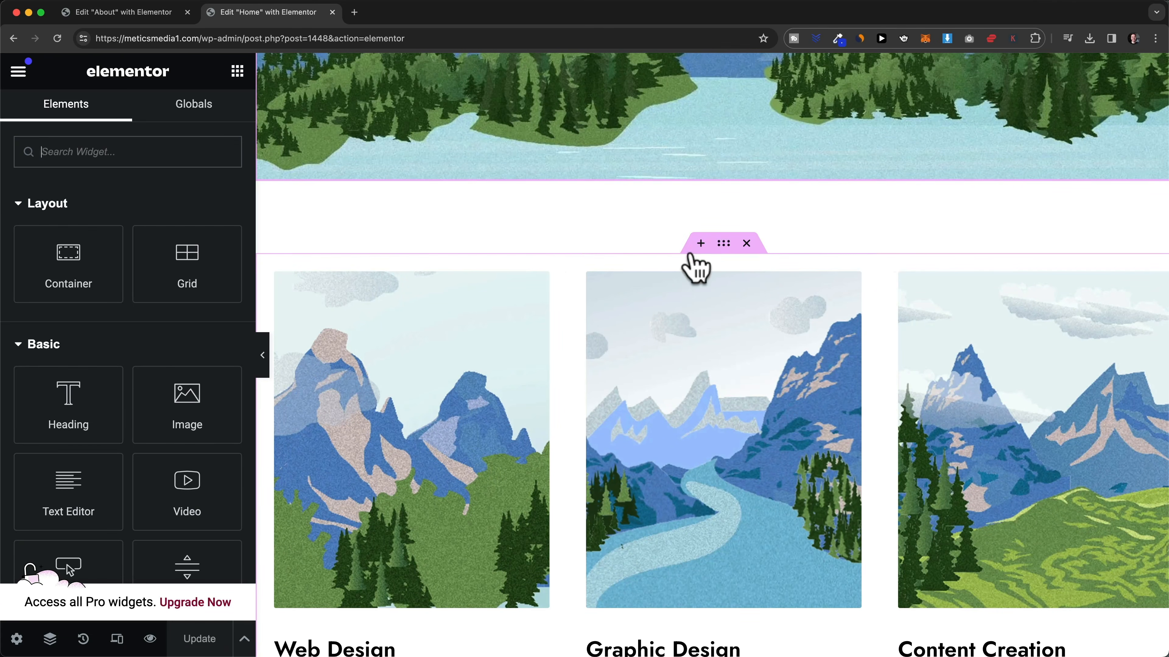
pyautogui.click(699, 244)
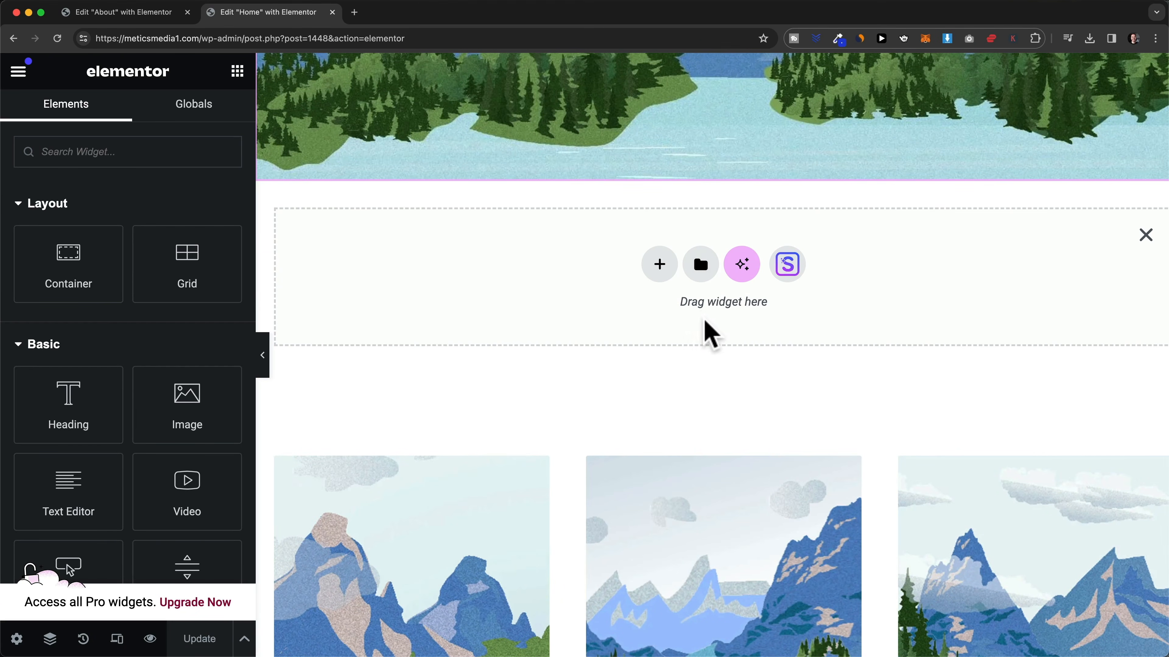
pyautogui.click(700, 266)
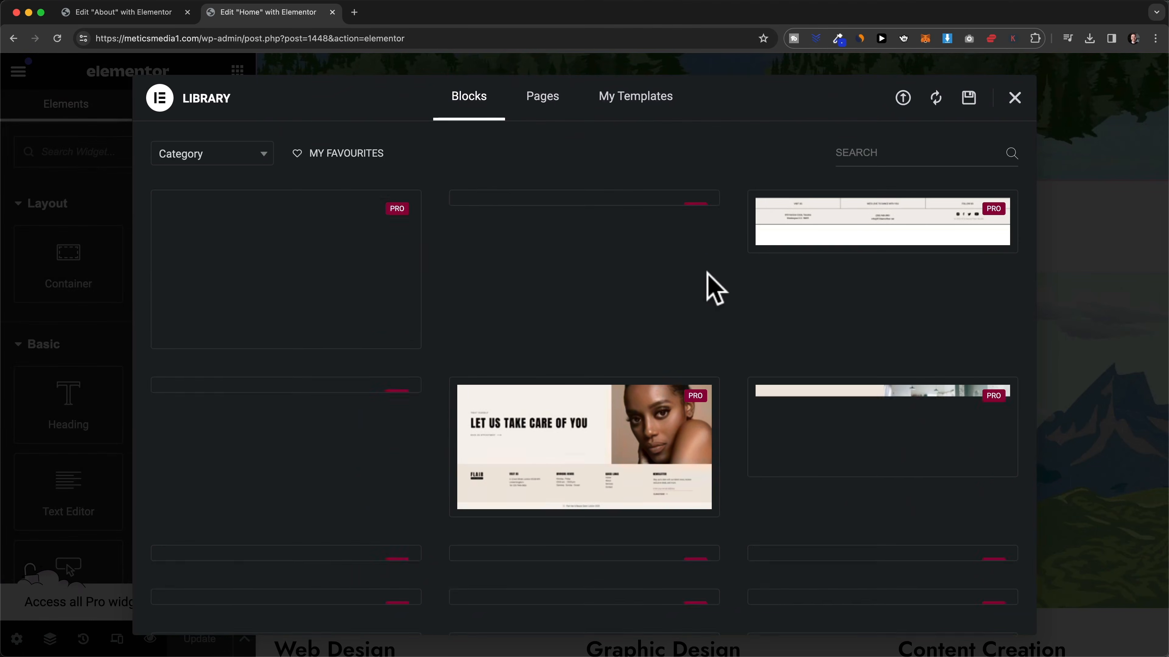
pyautogui.click(657, 119)
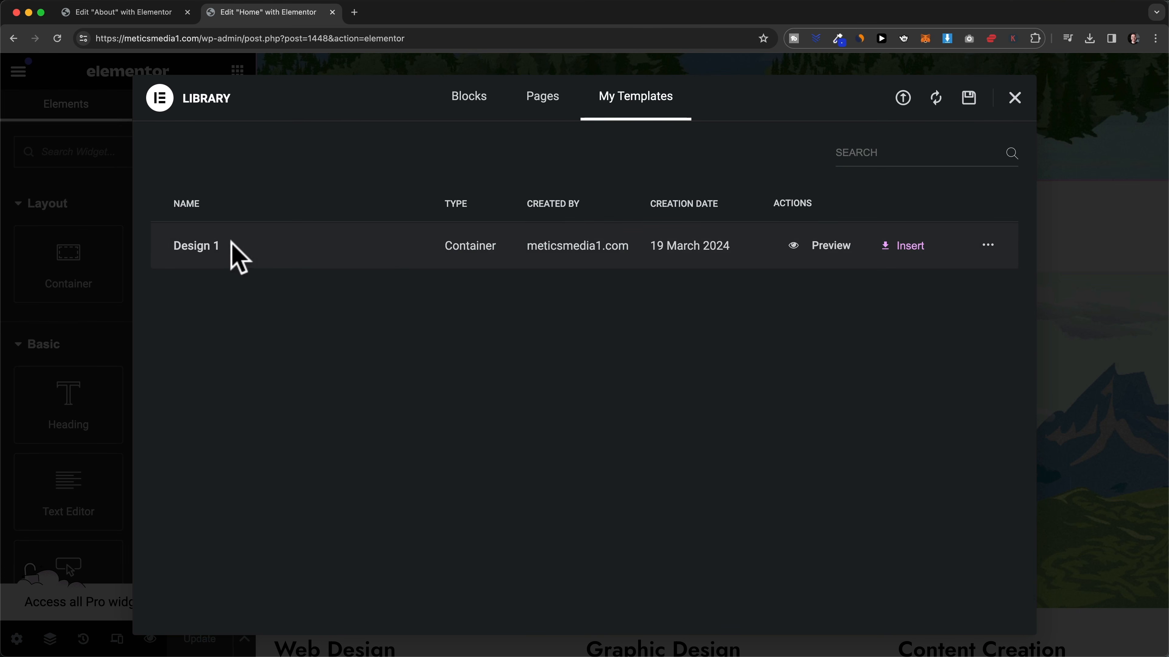
pyautogui.click(902, 246)
pyautogui.click(734, 406)
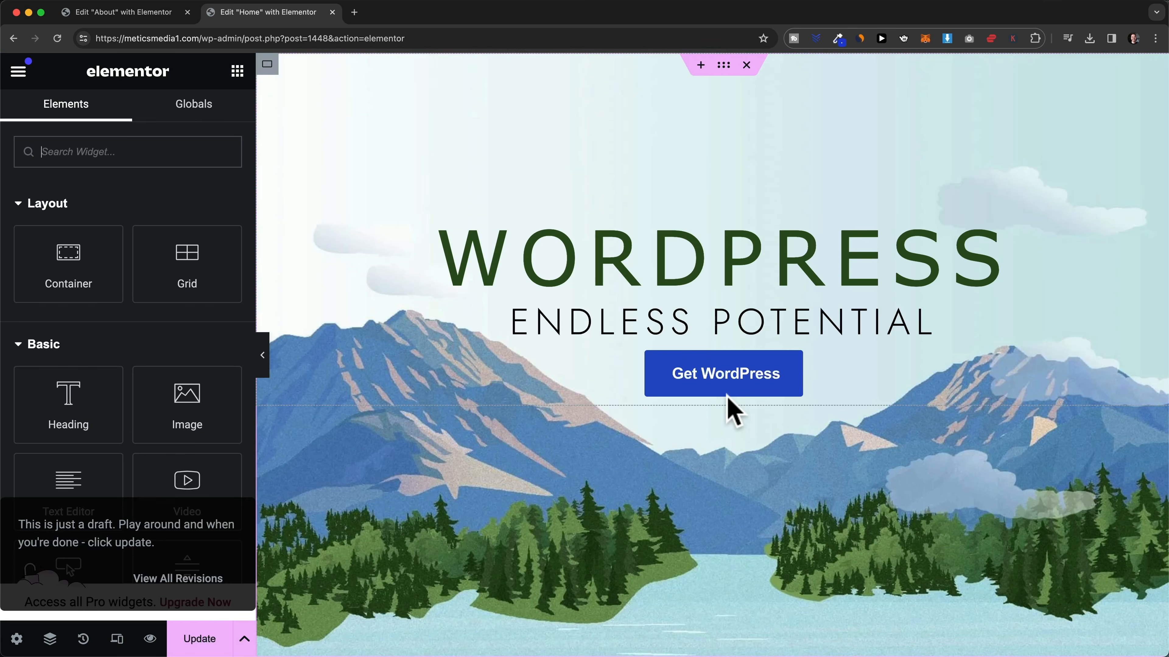
# - Review the new stats row and inspect the Endless Potential heading's typography settings
pyautogui.scroll(-10, 731, 414)
pyautogui.scroll(-3, 744, 435)
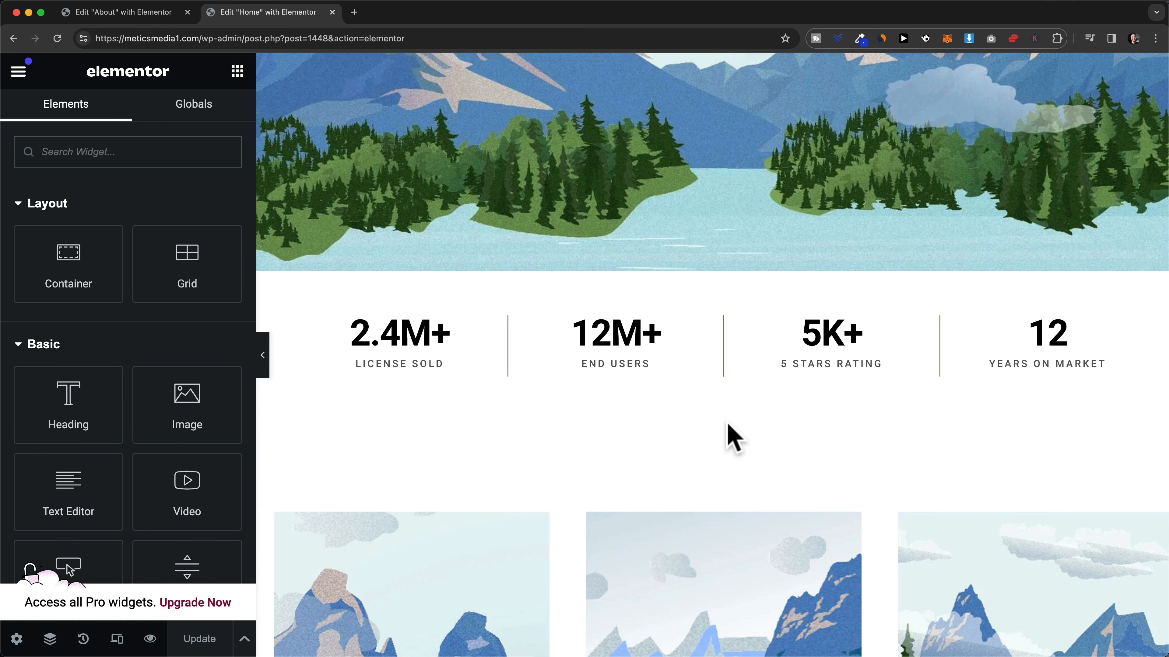
pyautogui.scroll(5, 735, 454)
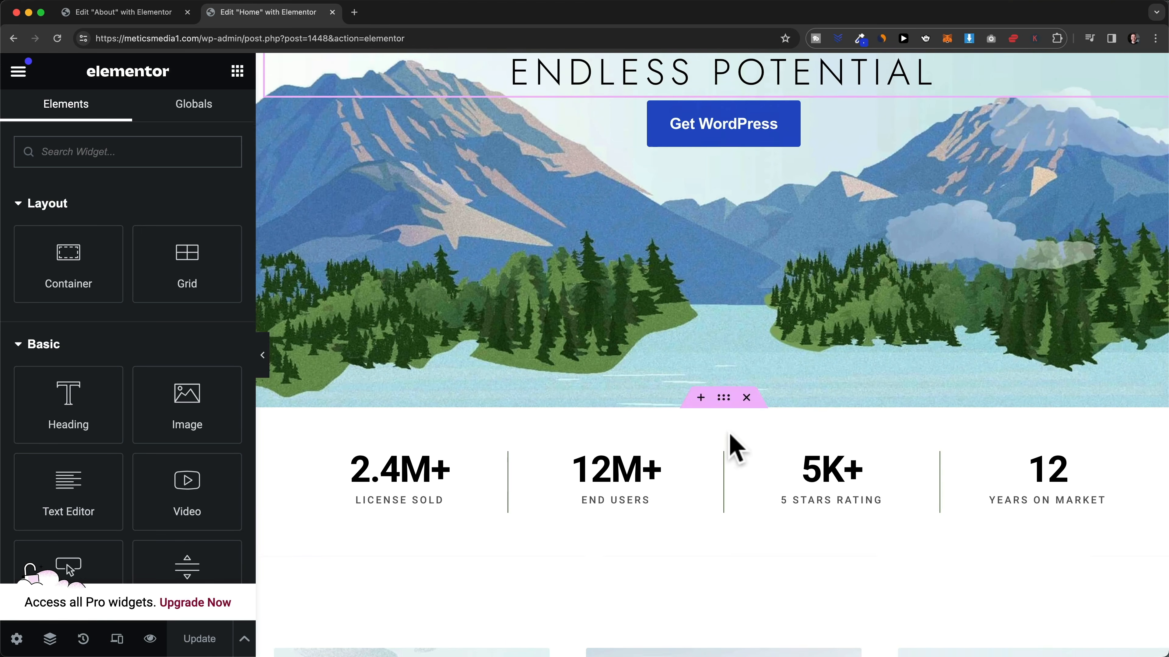
pyautogui.scroll(2, 790, 175)
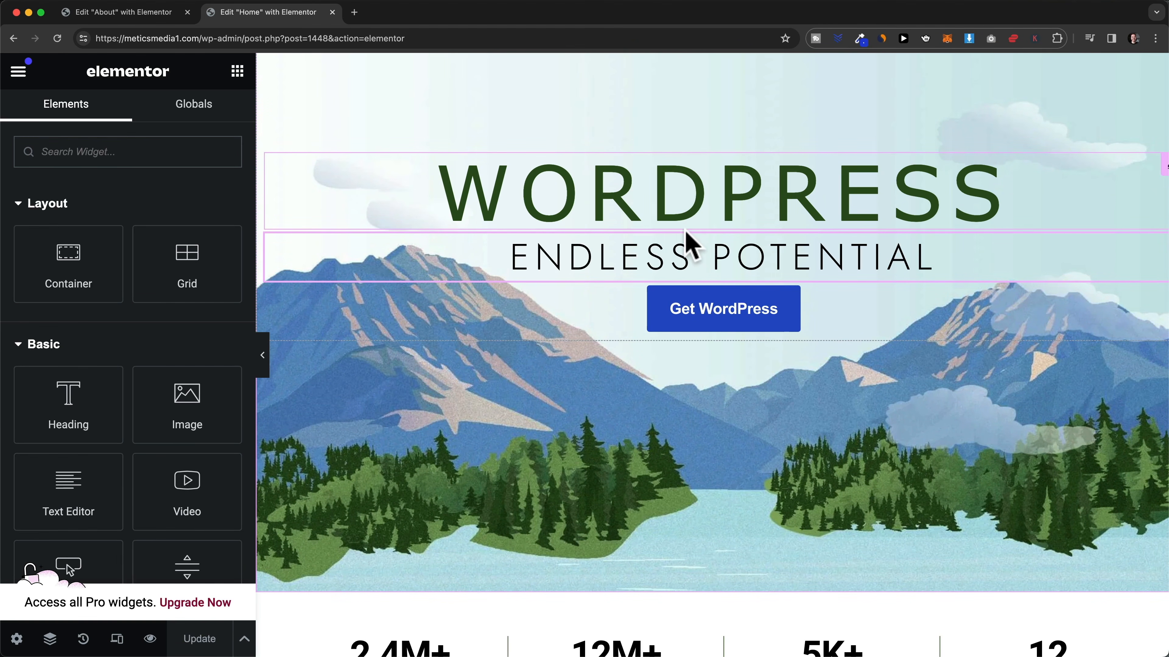
pyautogui.scroll(1, 735, 285)
pyautogui.click(730, 277)
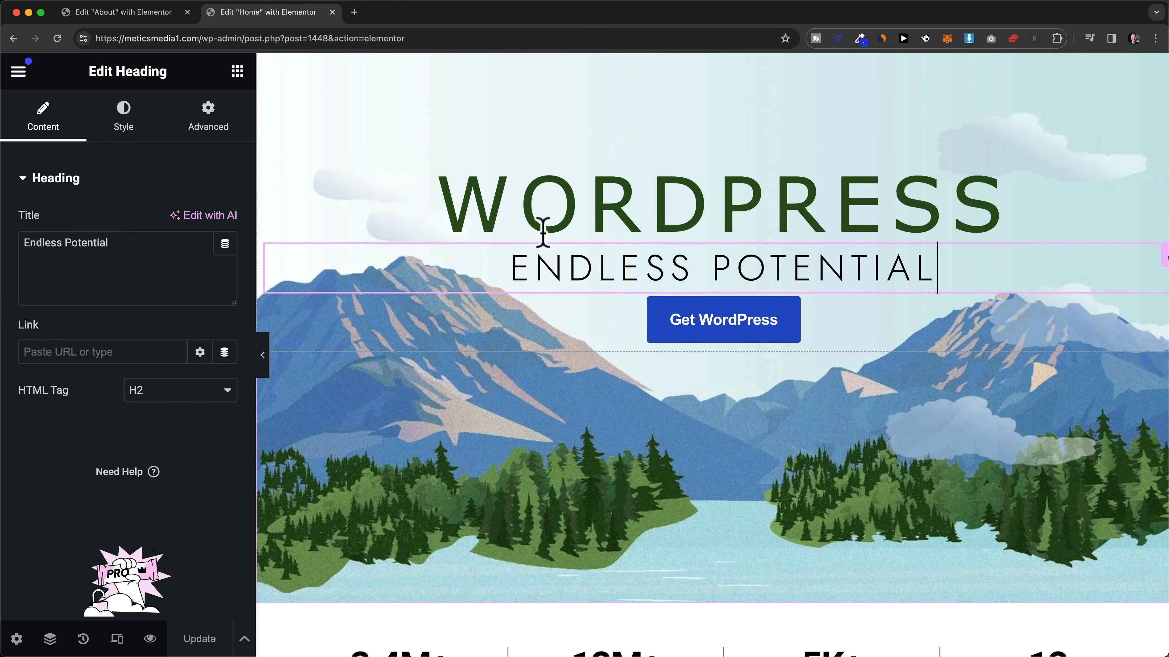
pyautogui.click(124, 117)
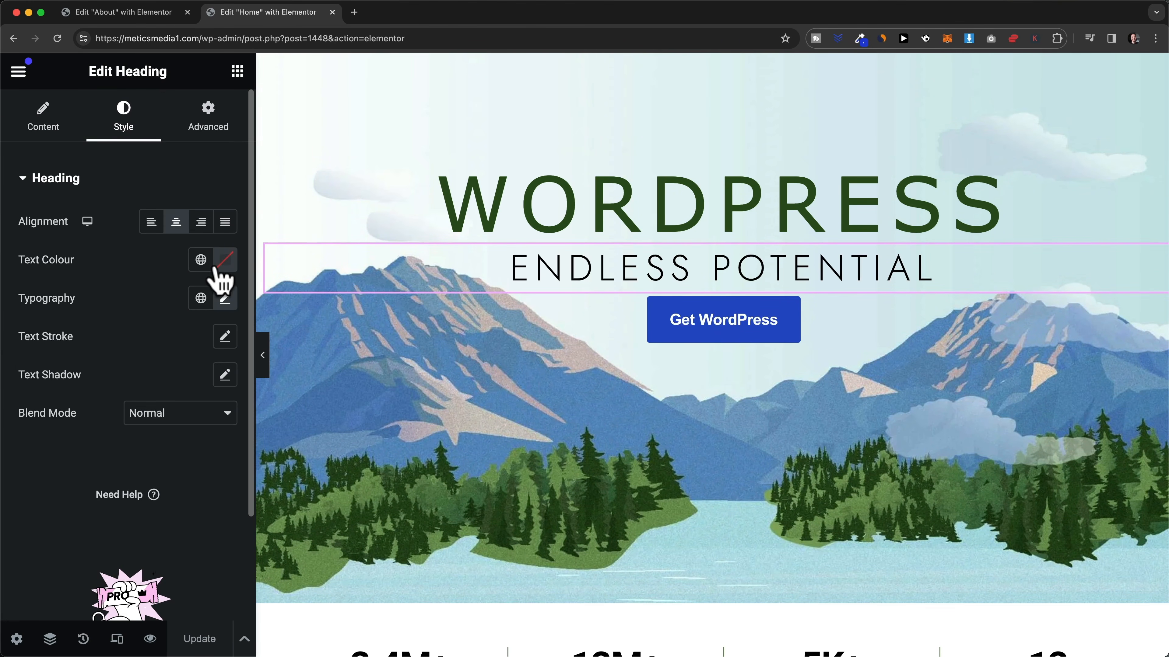
pyautogui.click(225, 299)
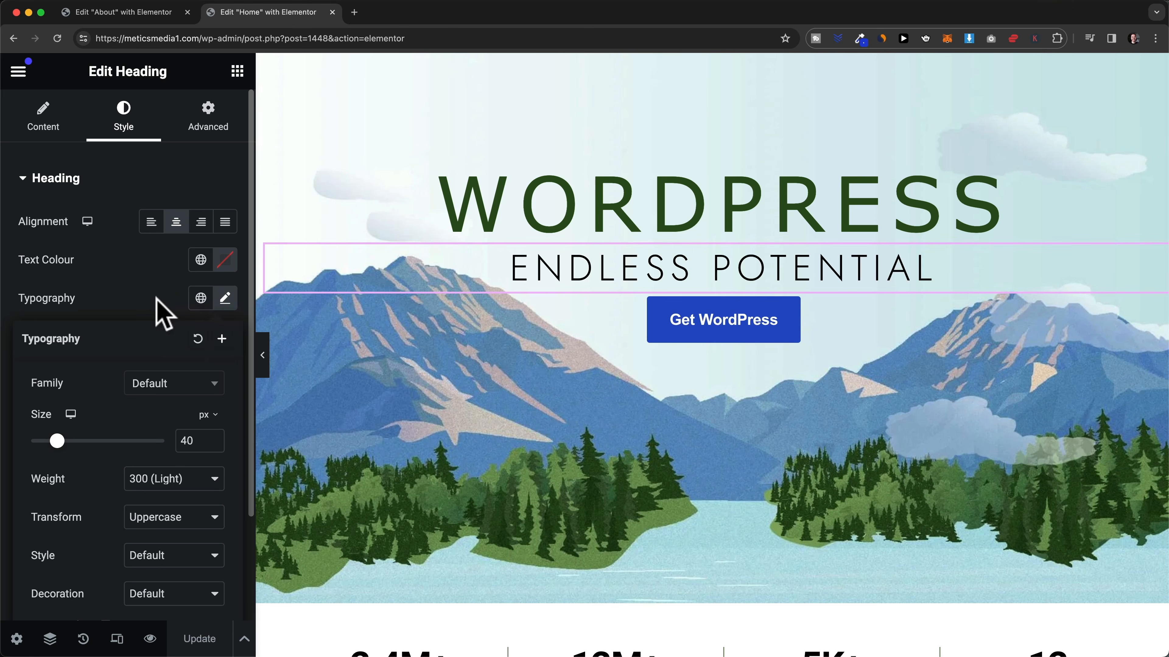
pyautogui.click(161, 307)
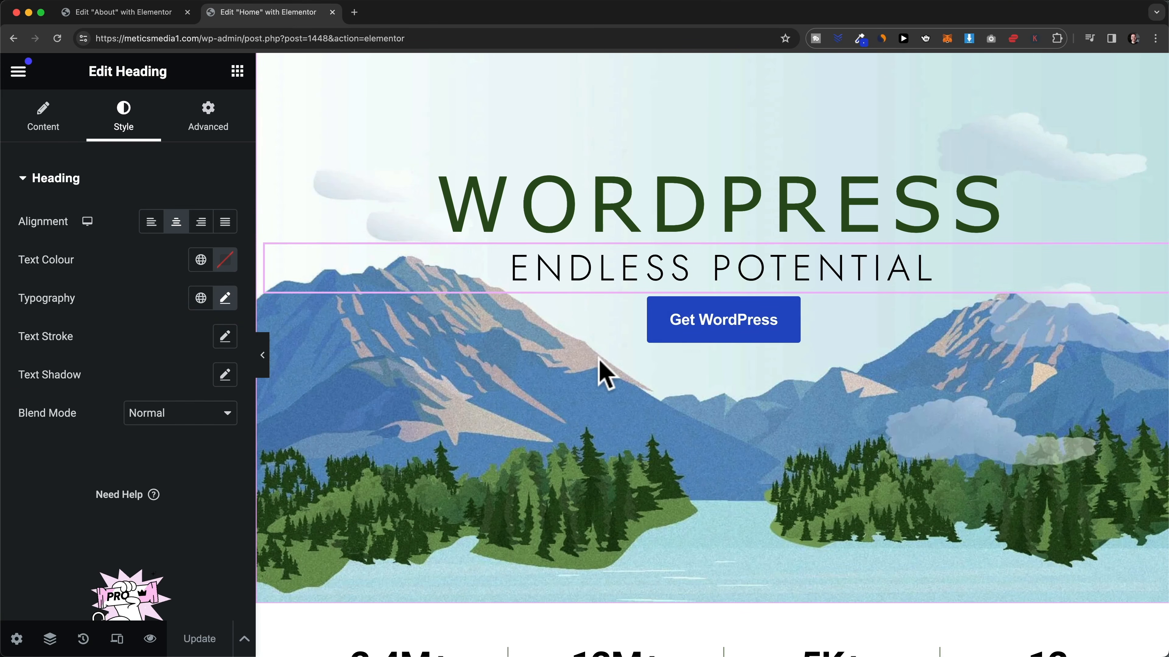
# - Close the About page editor tab
pyautogui.scroll(1, 598, 378)
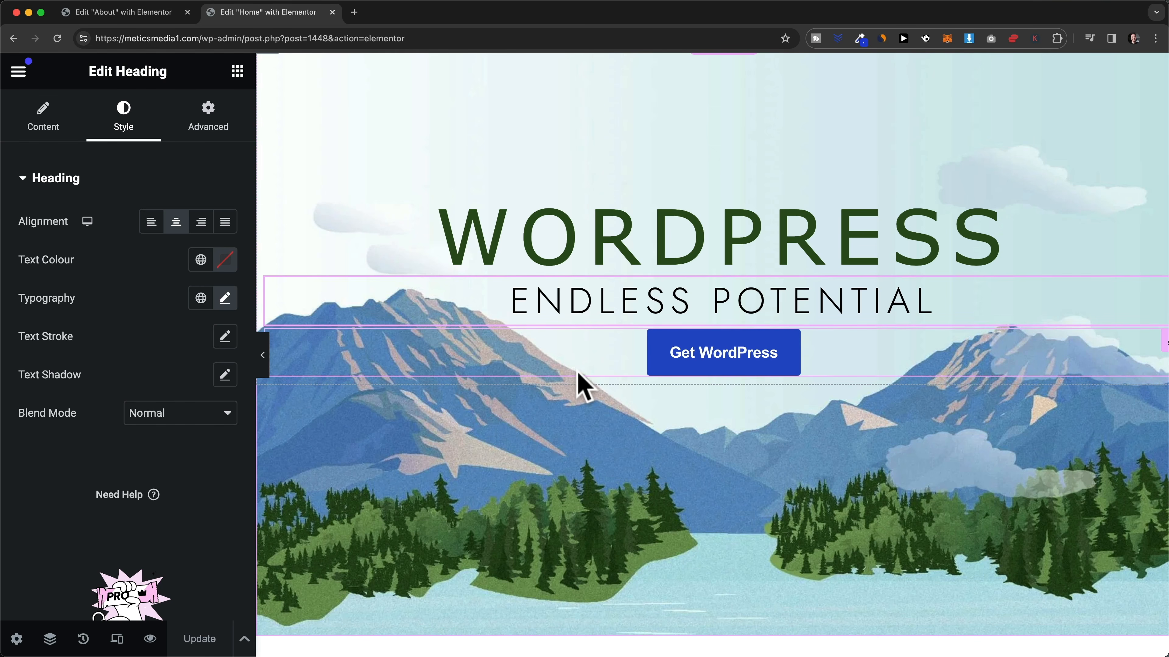
pyautogui.scroll(1, 556, 399)
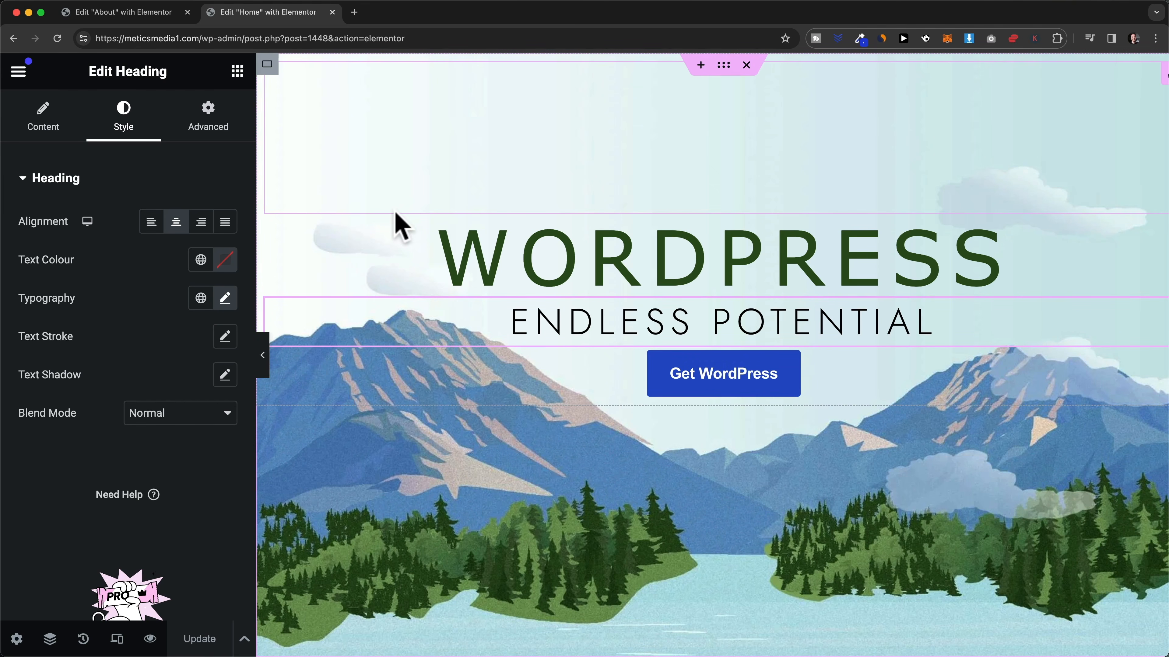
pyautogui.click(187, 11)
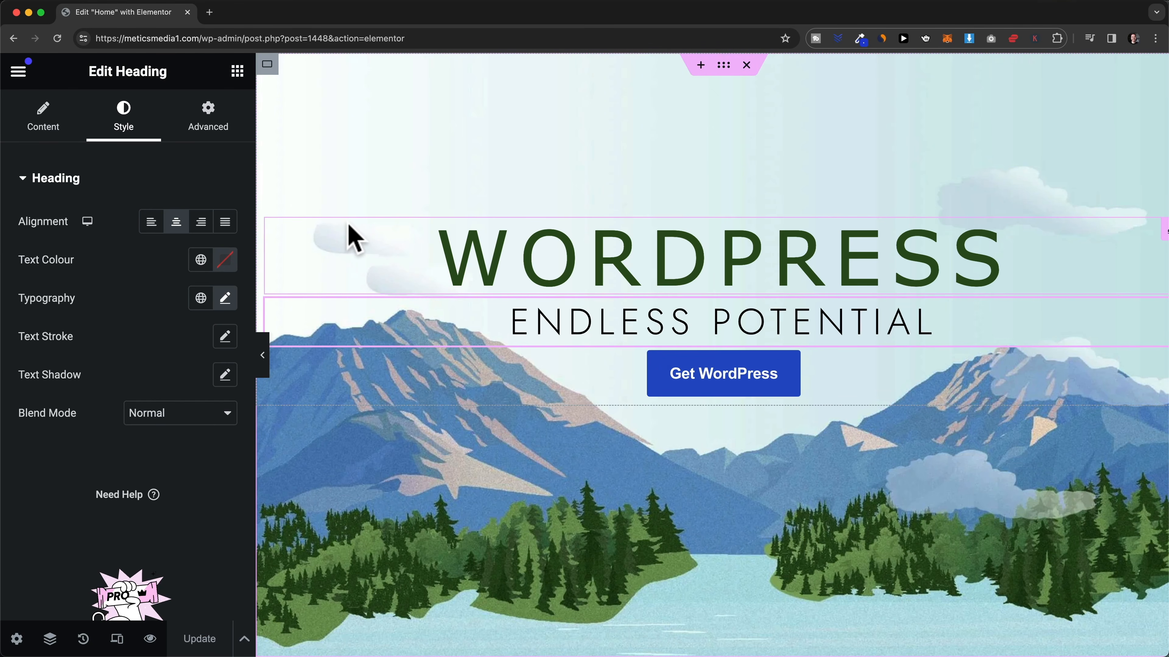
# - Preview the Home page and open the Customizer's Global Typography settings
pyautogui.click(150, 640)
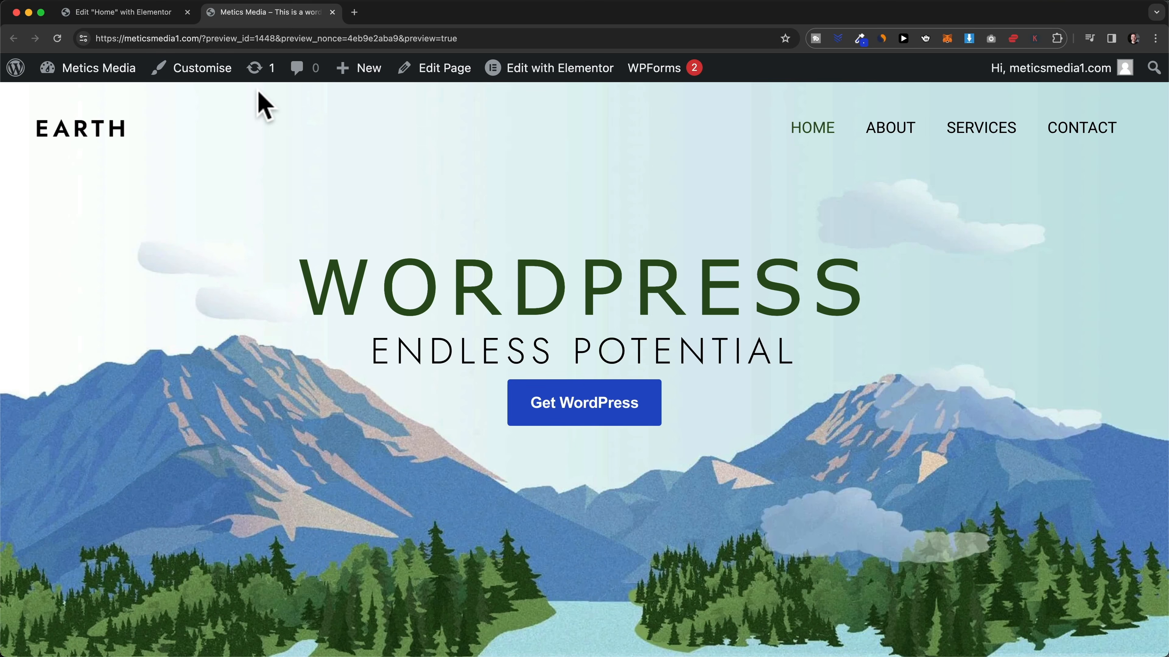
pyautogui.click(195, 74)
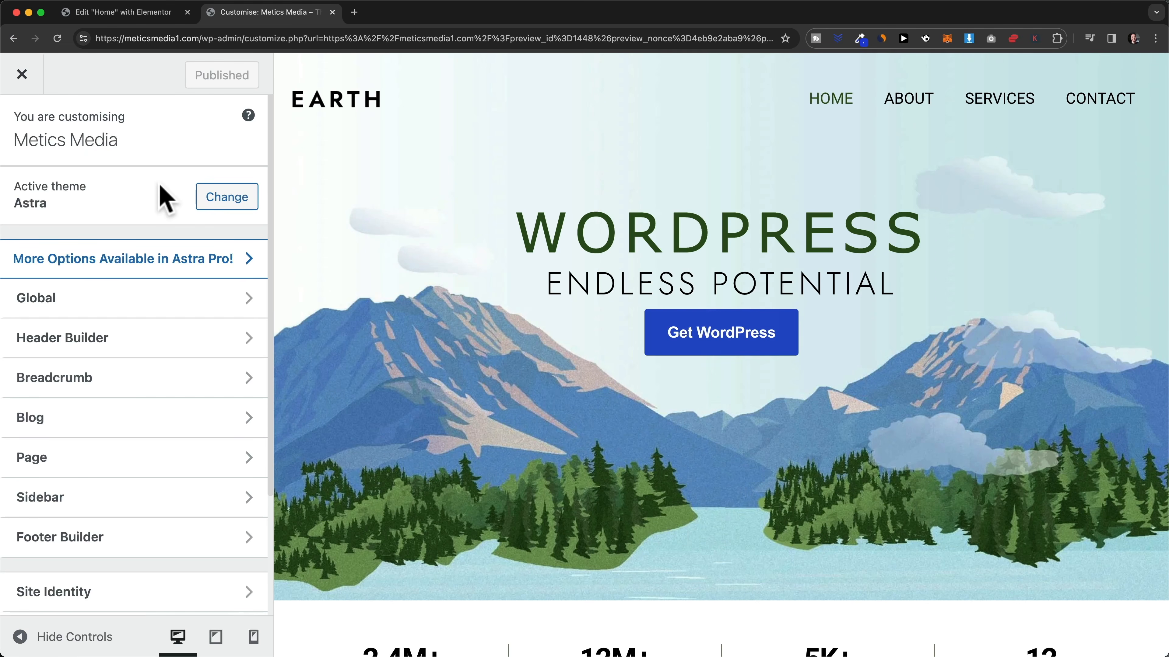
pyautogui.click(175, 307)
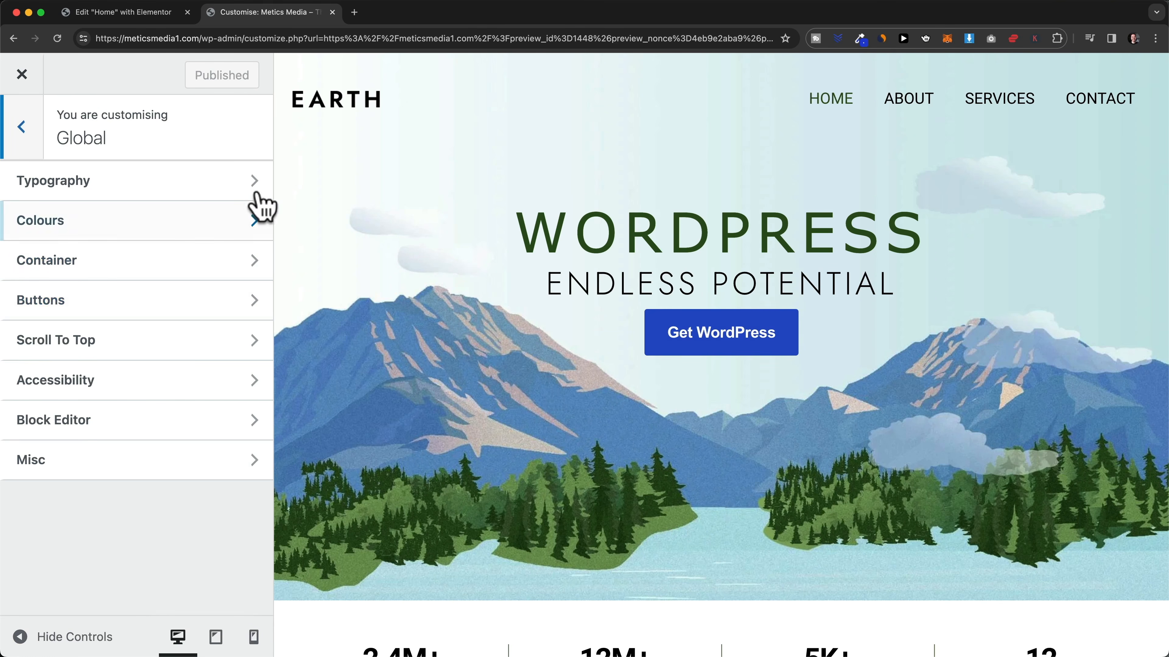
pyautogui.click(181, 203)
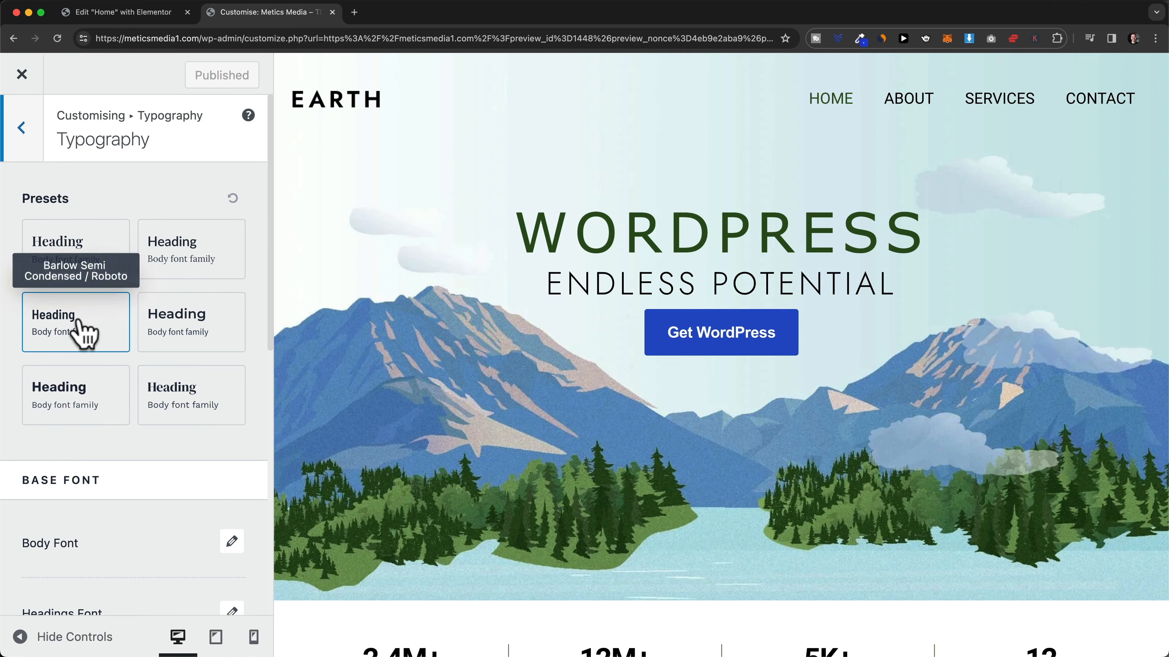
# - Try the Barlow Semi Condensed / Roboto font preset, then apply the Rubik / Karla preset
pyautogui.click(82, 332)
pyautogui.scroll(-10, 448, 347)
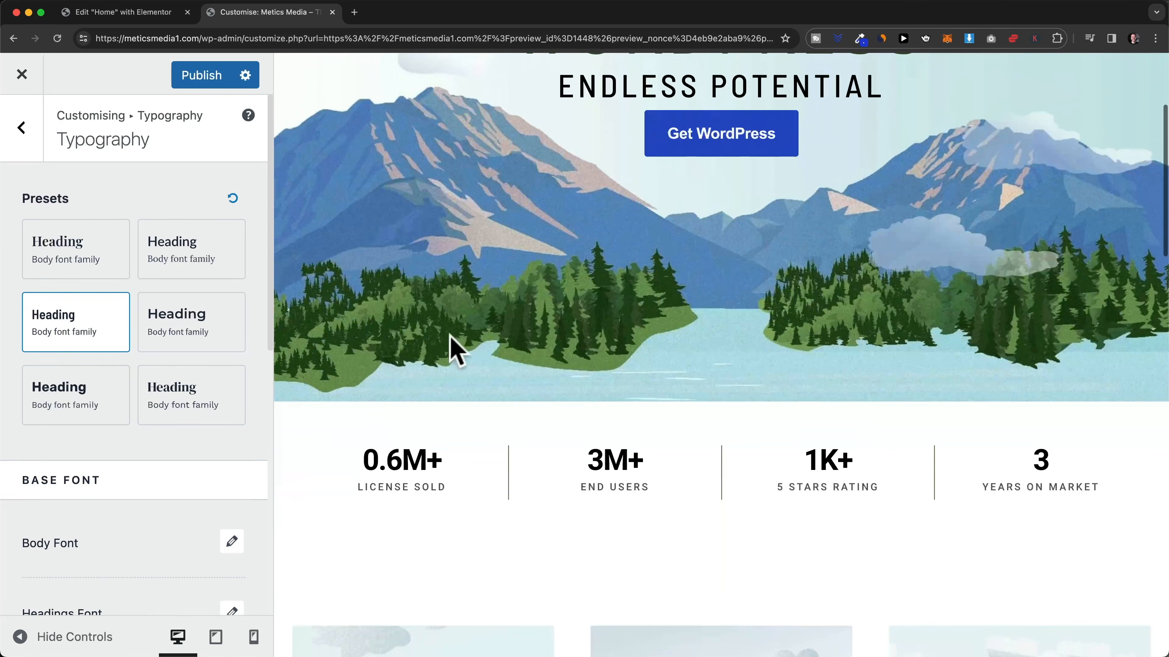
pyautogui.scroll(-3, 458, 397)
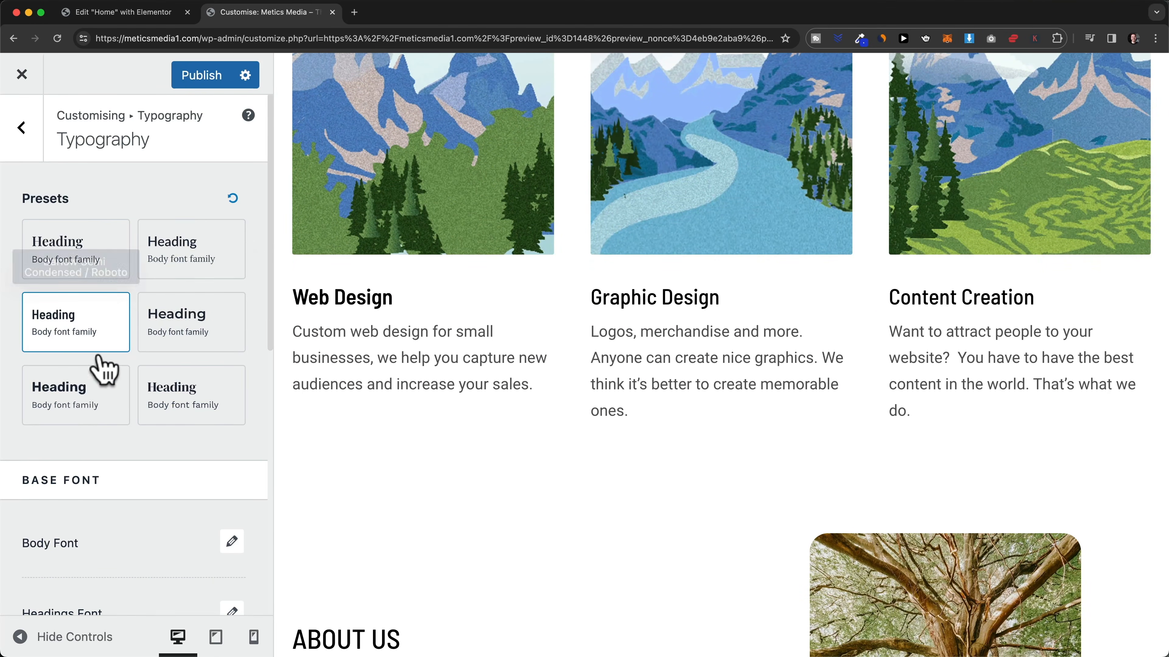
pyautogui.click(79, 393)
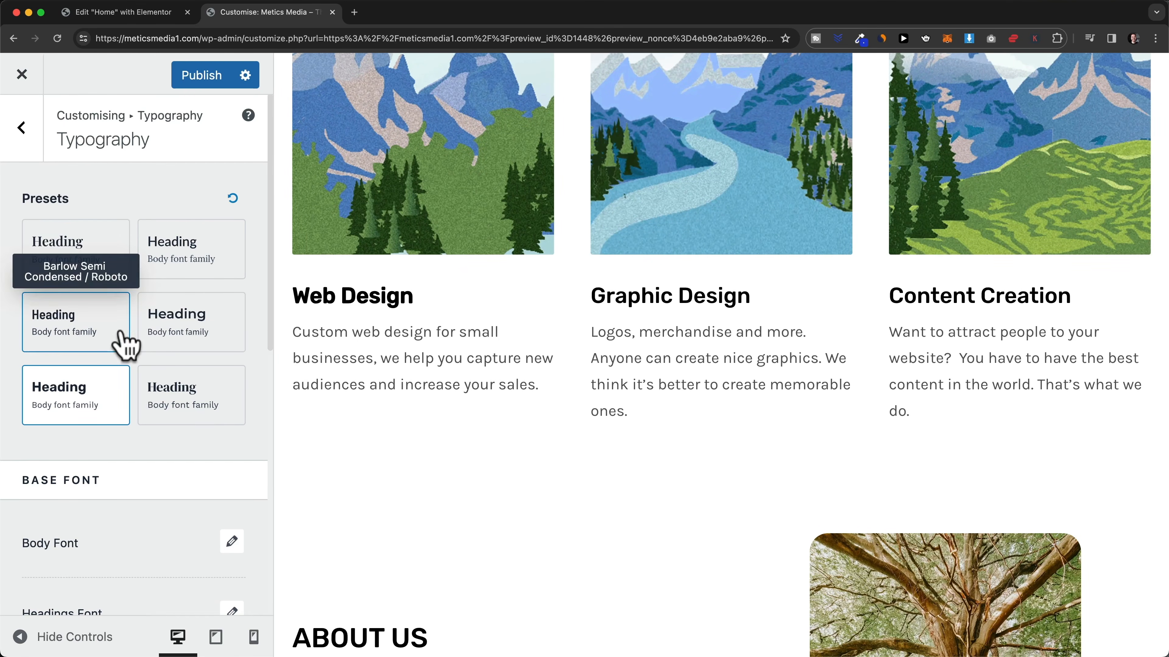
pyautogui.scroll(-3, 207, 401)
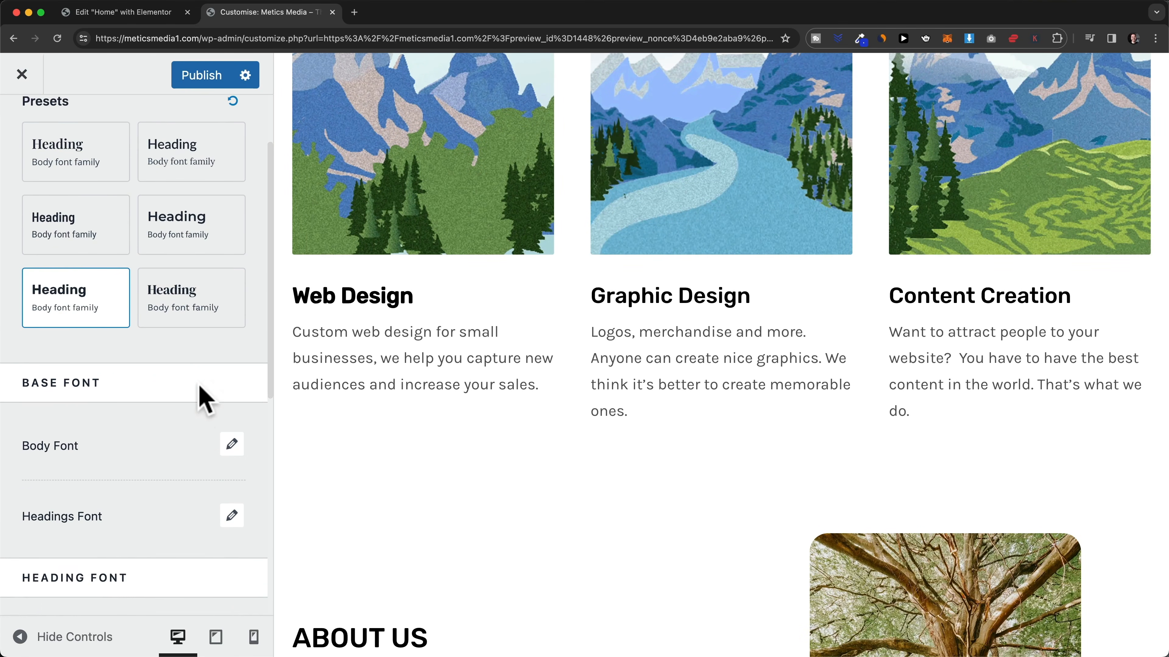
pyautogui.scroll(-2, 206, 400)
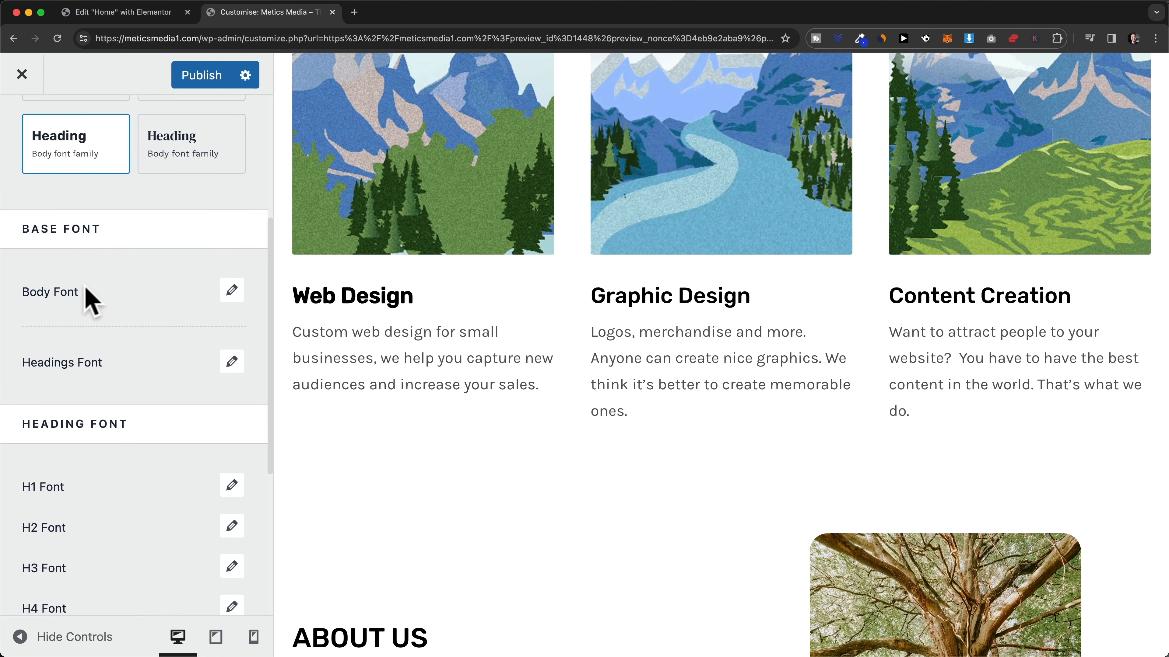
# - Set the site's body font to Arial
pyautogui.moveTo(294, 332); pyautogui.dragTo(520, 377)
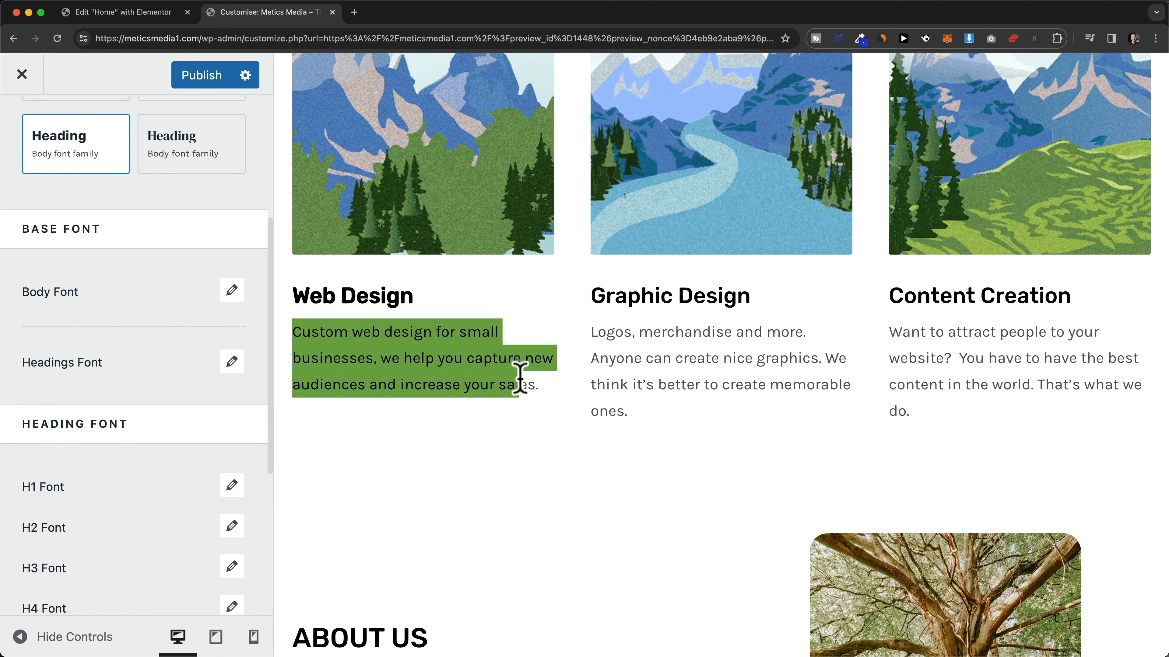
pyautogui.click(228, 291)
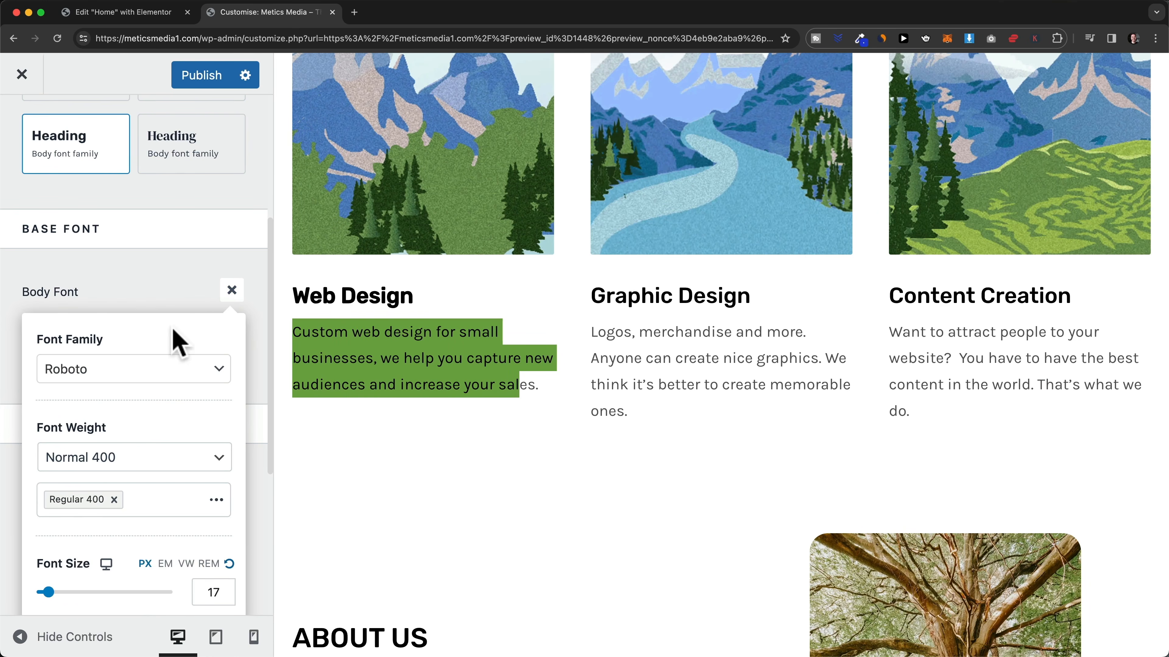
pyautogui.click(146, 370)
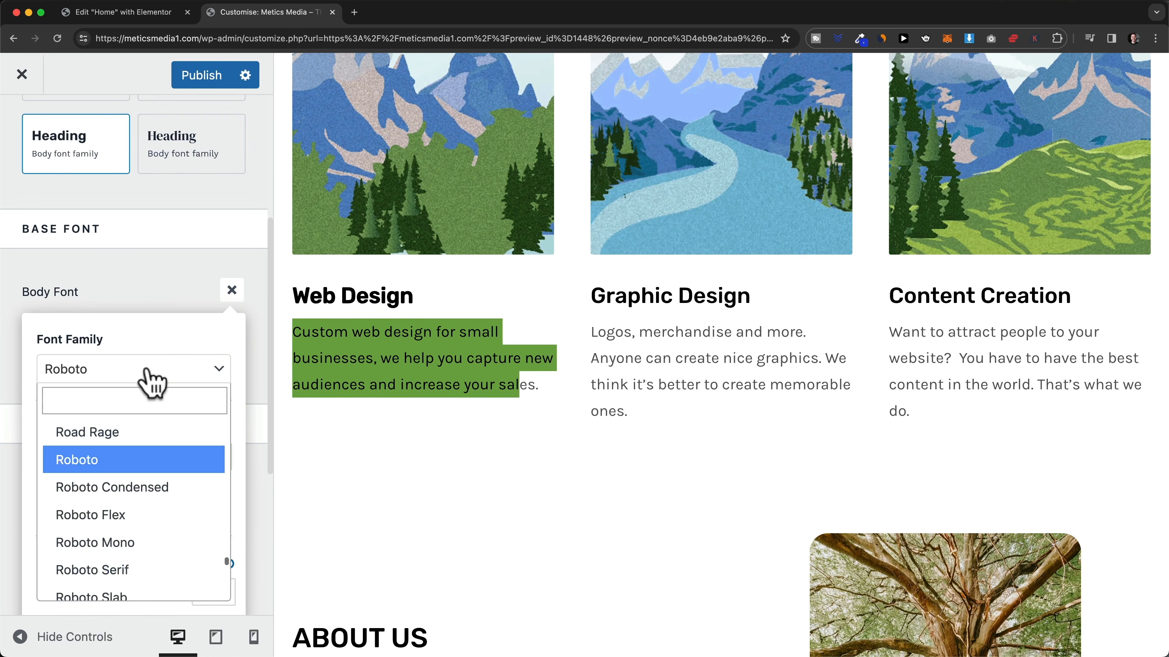
pyautogui.click(105, 399)
pyautogui.write('aro')
pyautogui.press('BackSpace')
pyautogui.click(114, 461)
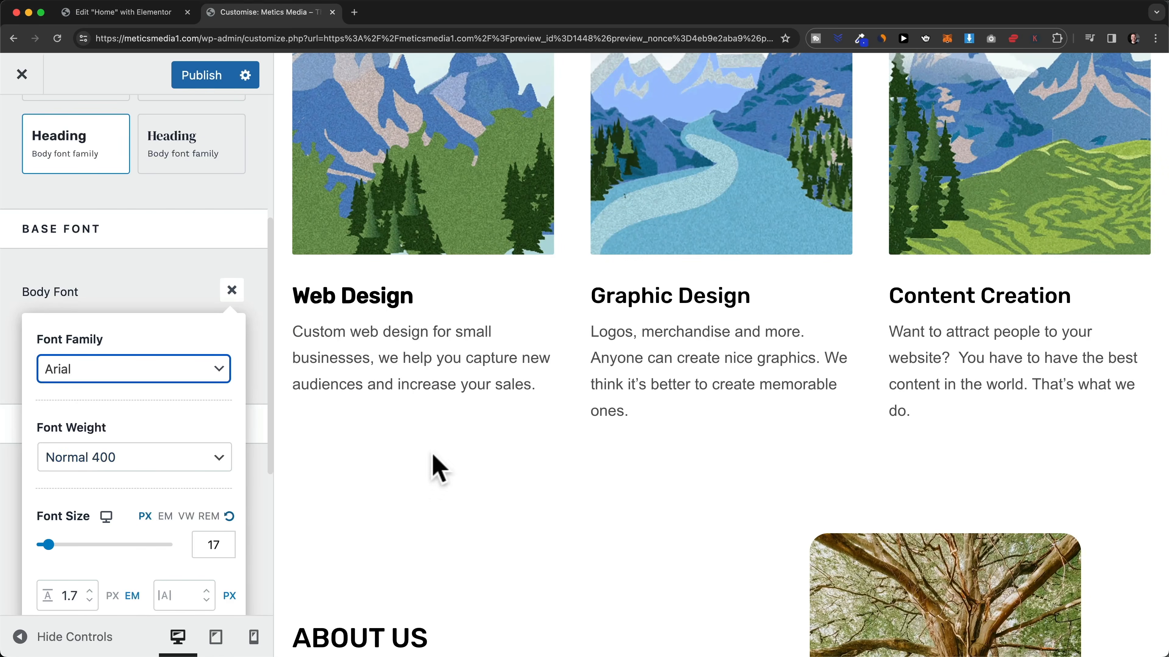
pyautogui.click(250, 267)
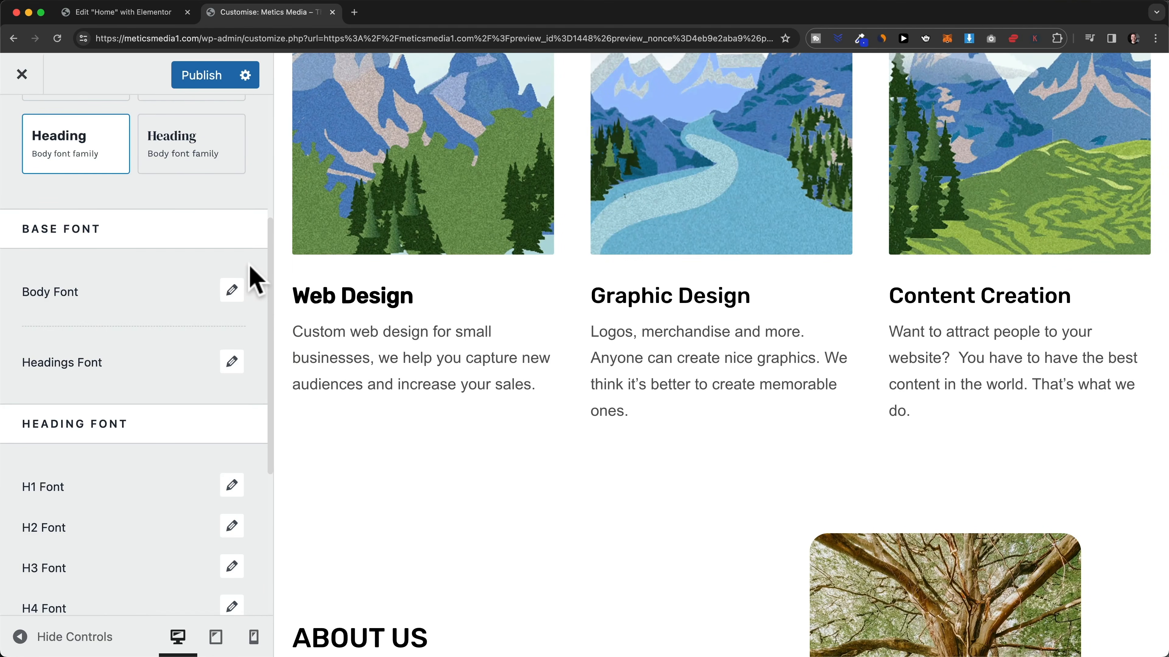
# - Set the headings font to Roboto
pyautogui.click(226, 368)
pyautogui.click(137, 445)
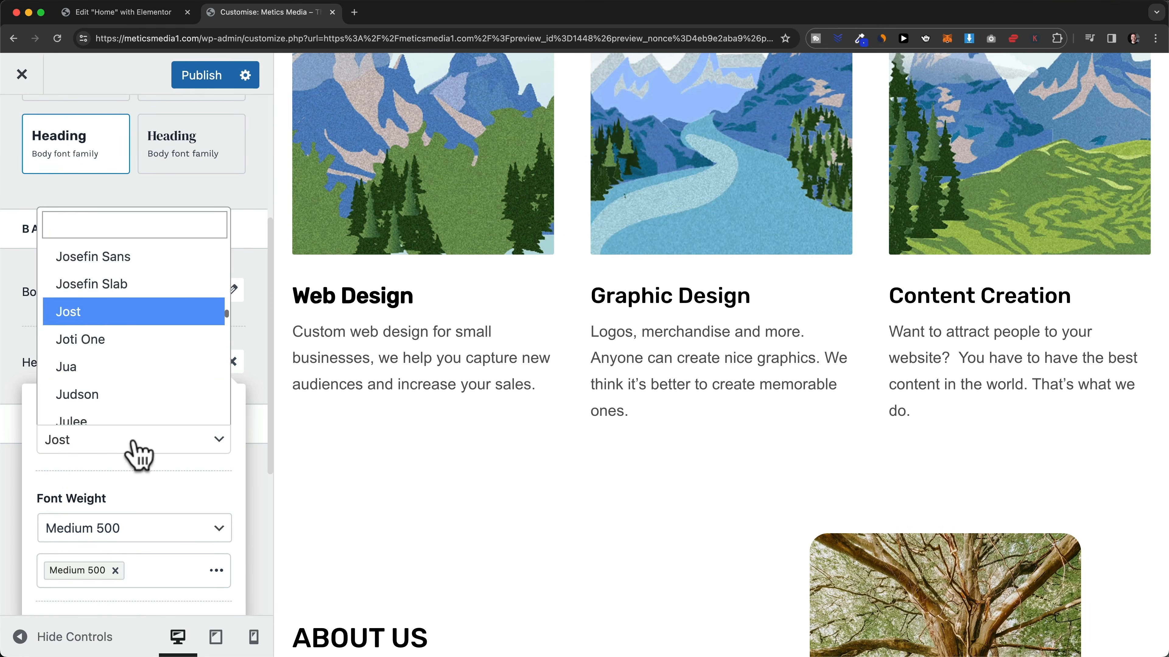
pyautogui.write('robot')
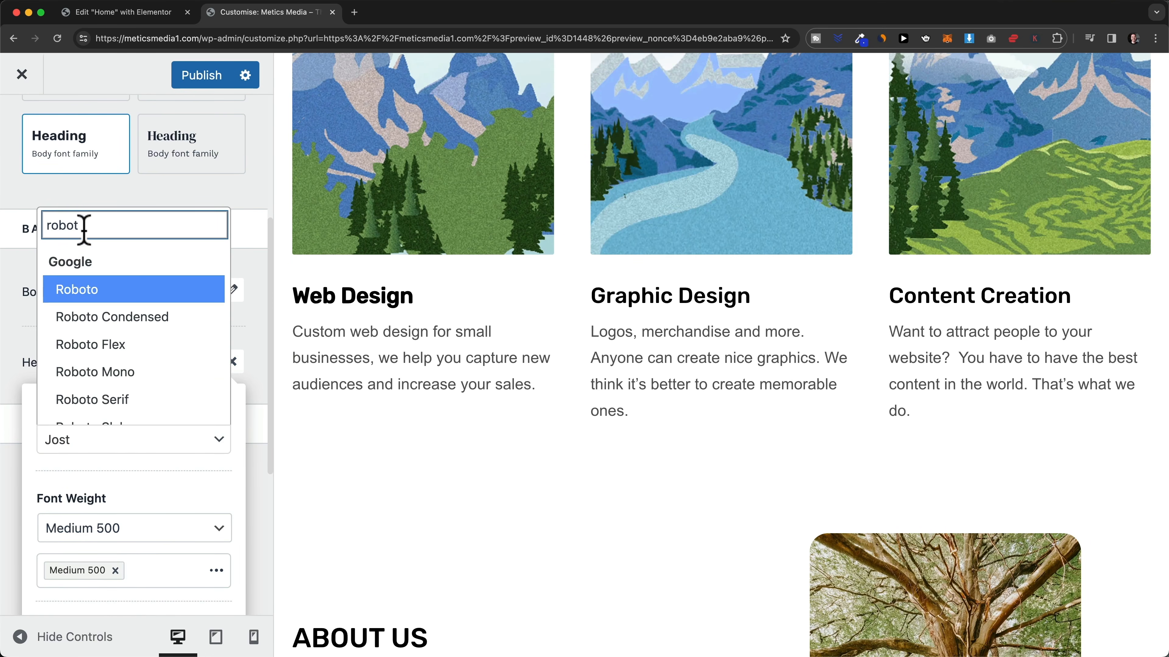
pyautogui.click(104, 290)
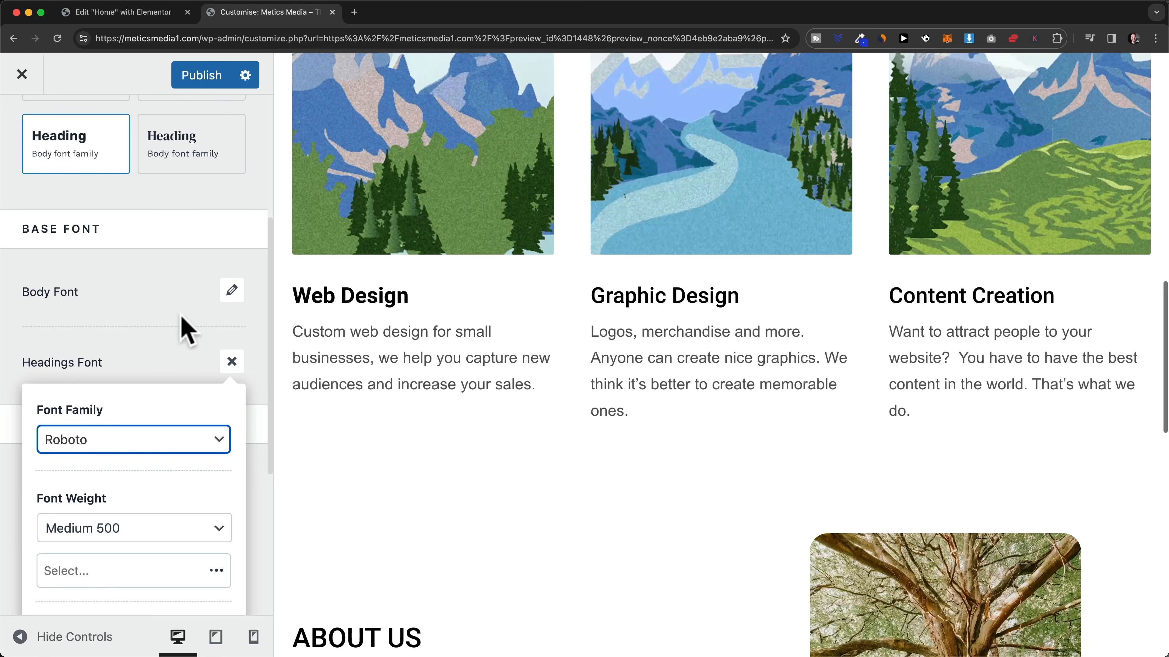
pyautogui.click(165, 319)
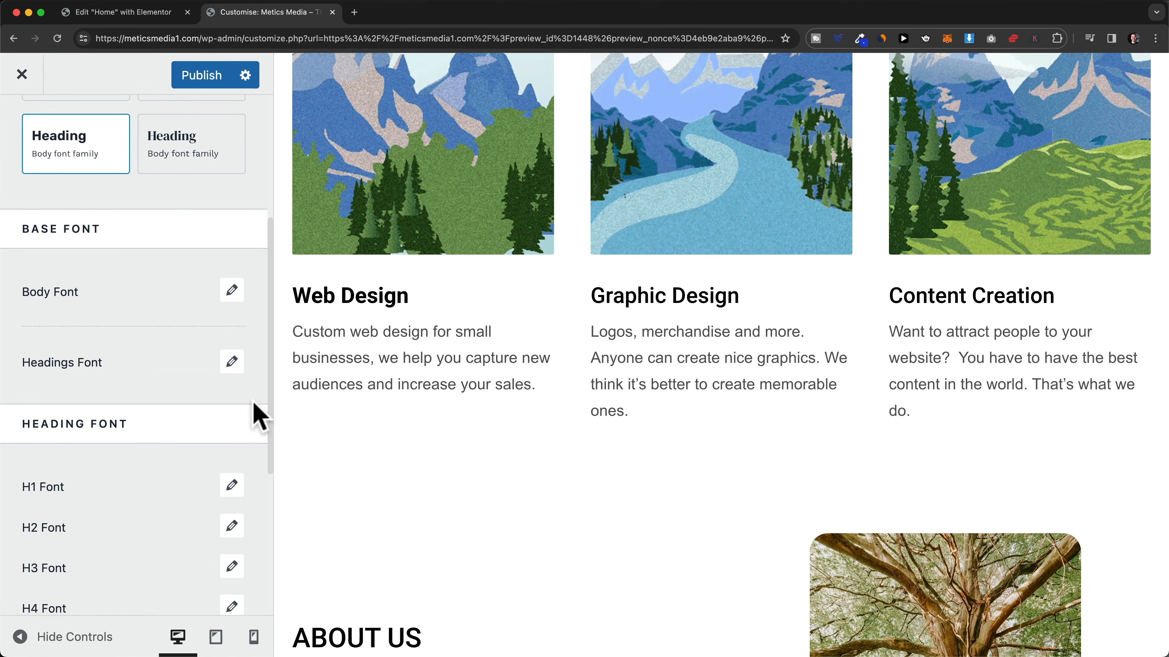
pyautogui.scroll(5, 256, 410)
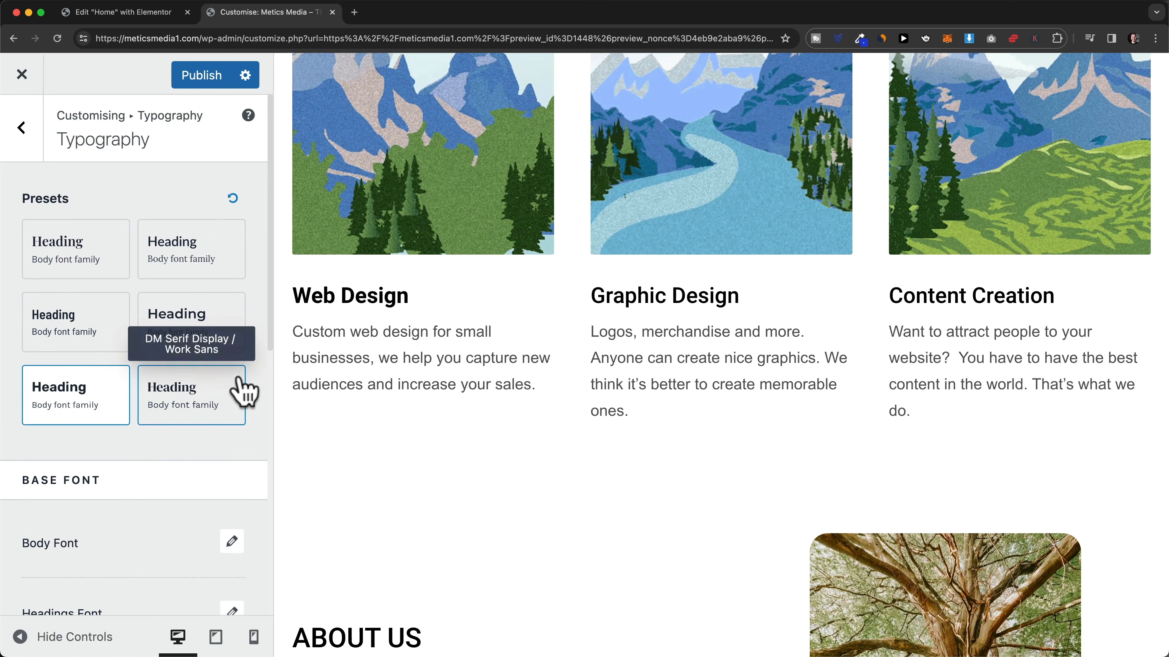
# - Try the Style 2 and blue Style 3 colour palettes, then return to green Style 1
pyautogui.click(22, 132)
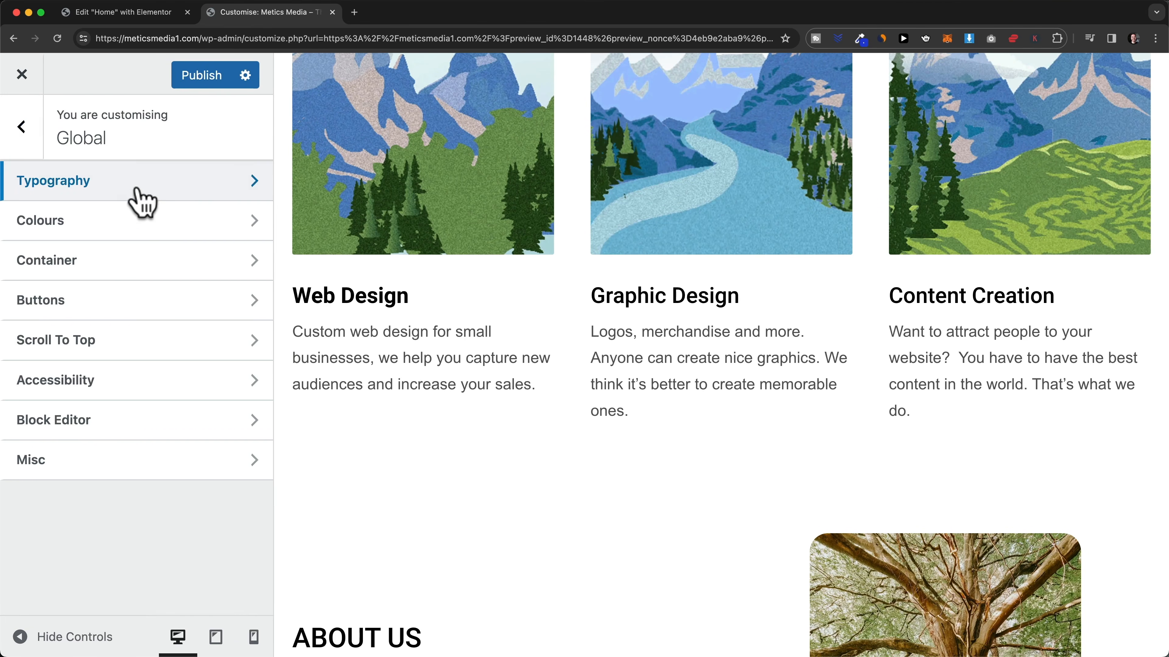
pyautogui.click(131, 226)
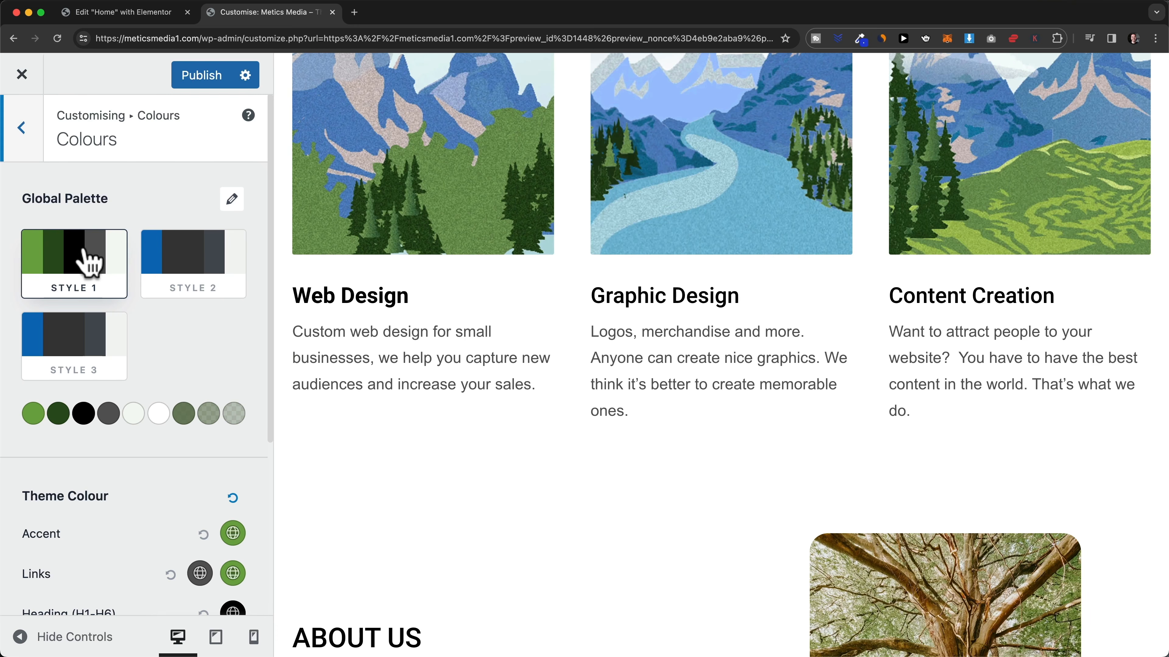
pyautogui.click(184, 272)
pyautogui.click(102, 359)
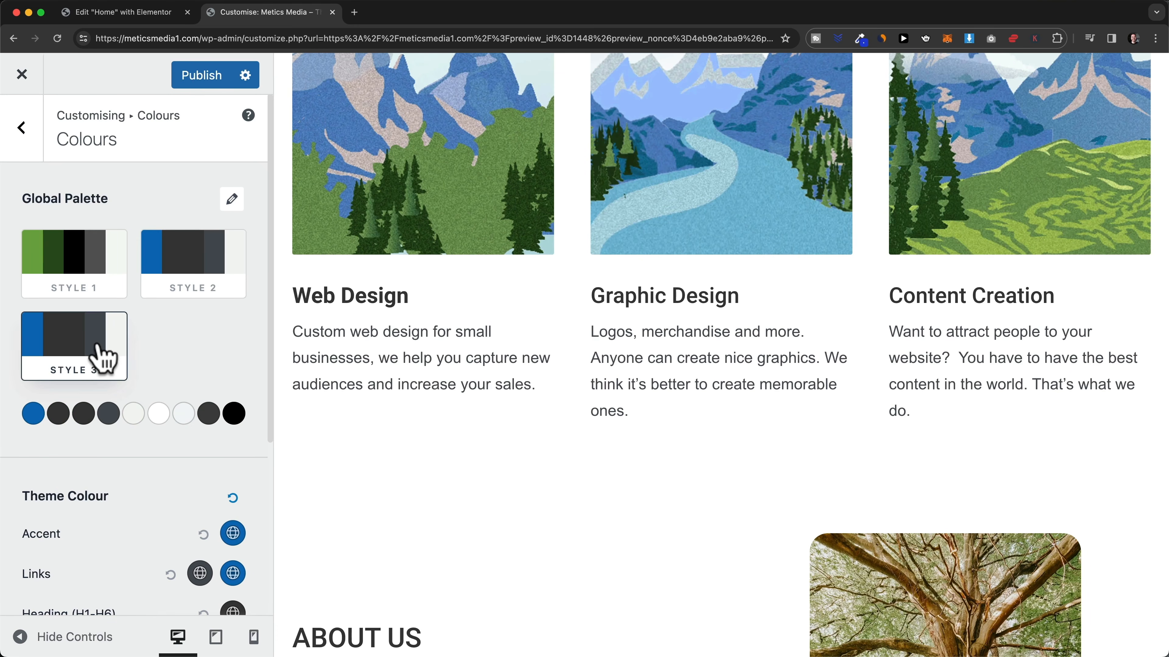
pyautogui.scroll(2, 437, 389)
pyautogui.scroll(-1, 437, 389)
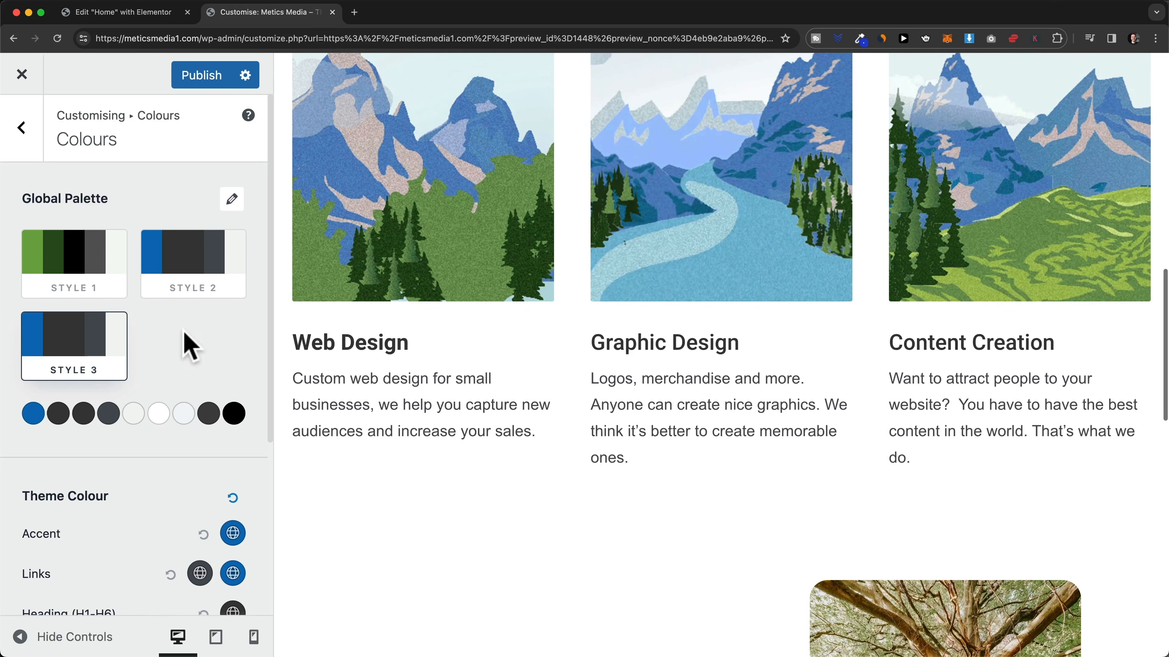
pyautogui.scroll(-1, 185, 330)
pyautogui.click(91, 269)
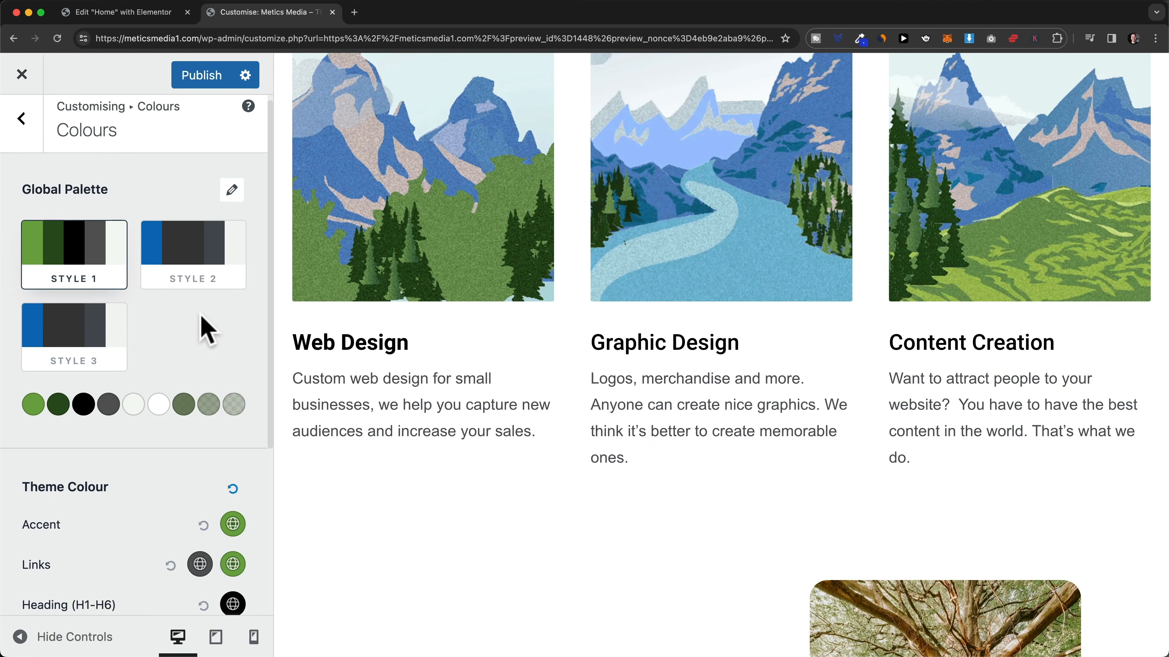
pyautogui.scroll(-5, 207, 328)
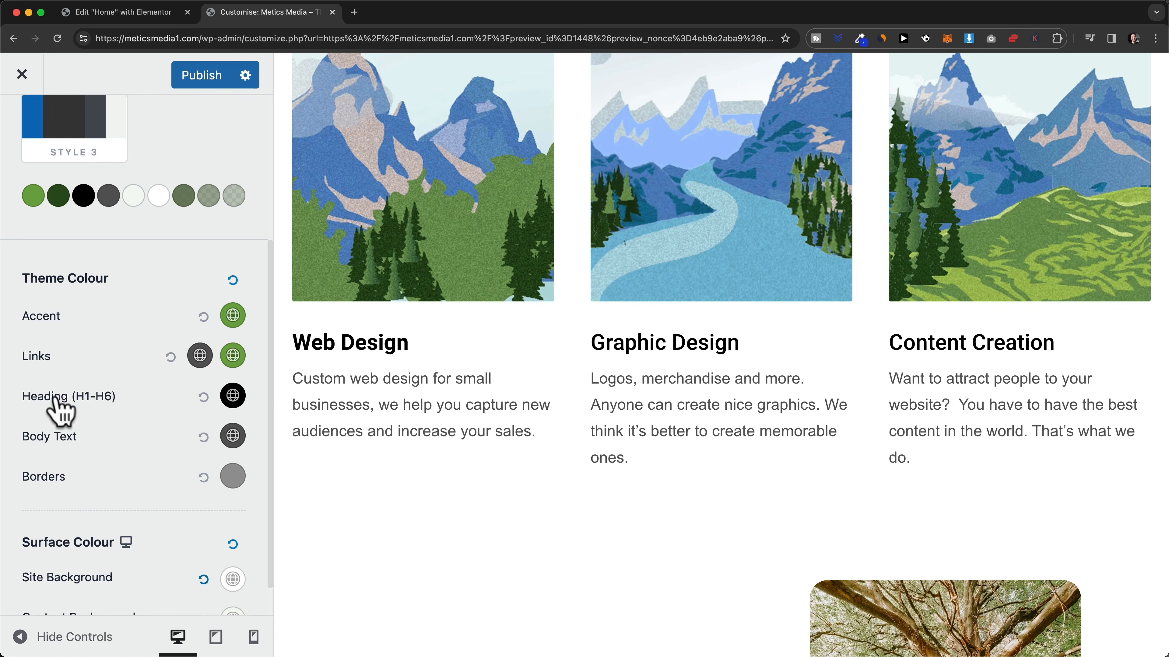
# - Make body text black, trying a red heading colour and then resetting headings to default
pyautogui.click(233, 396)
pyautogui.moveTo(189, 533); pyautogui.dragTo(255, 434)
pyautogui.click(251, 412)
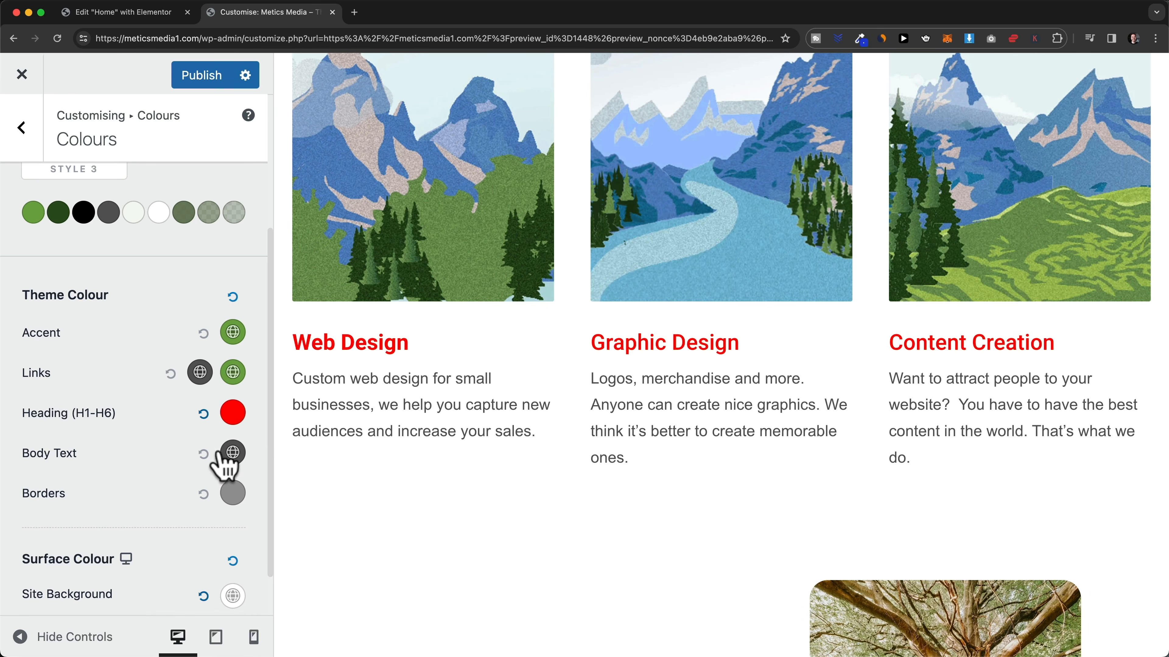
pyautogui.click(232, 454)
pyautogui.scroll(-2, 153, 467)
pyautogui.moveTo(76, 520); pyautogui.dragTo(22, 590)
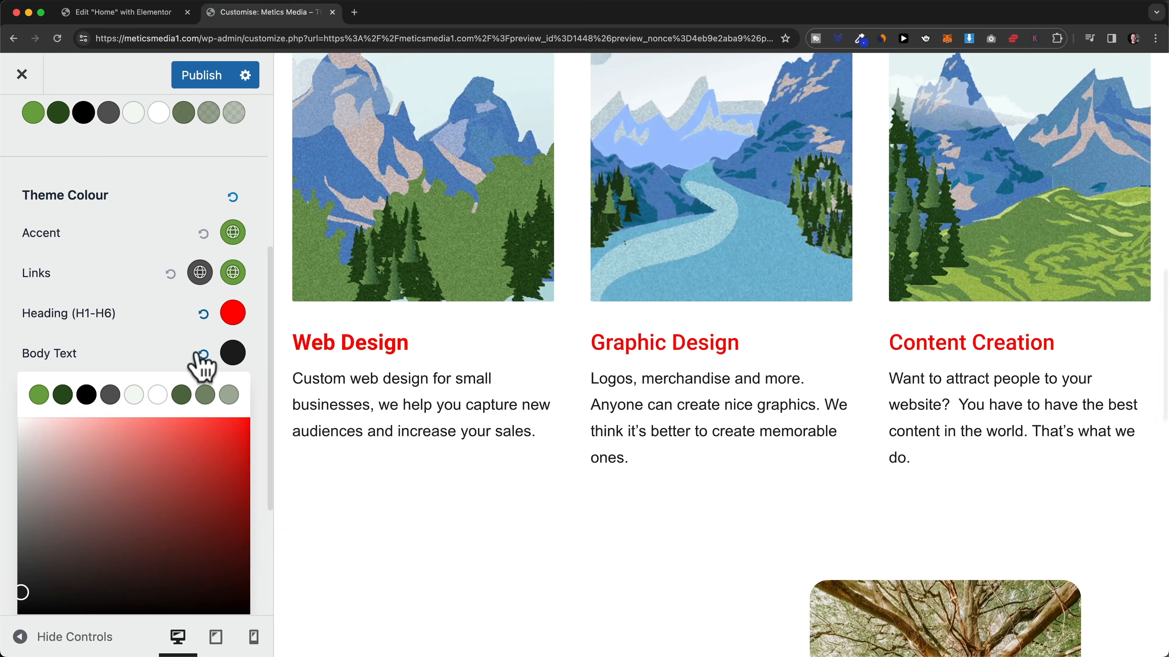
pyautogui.click(175, 354)
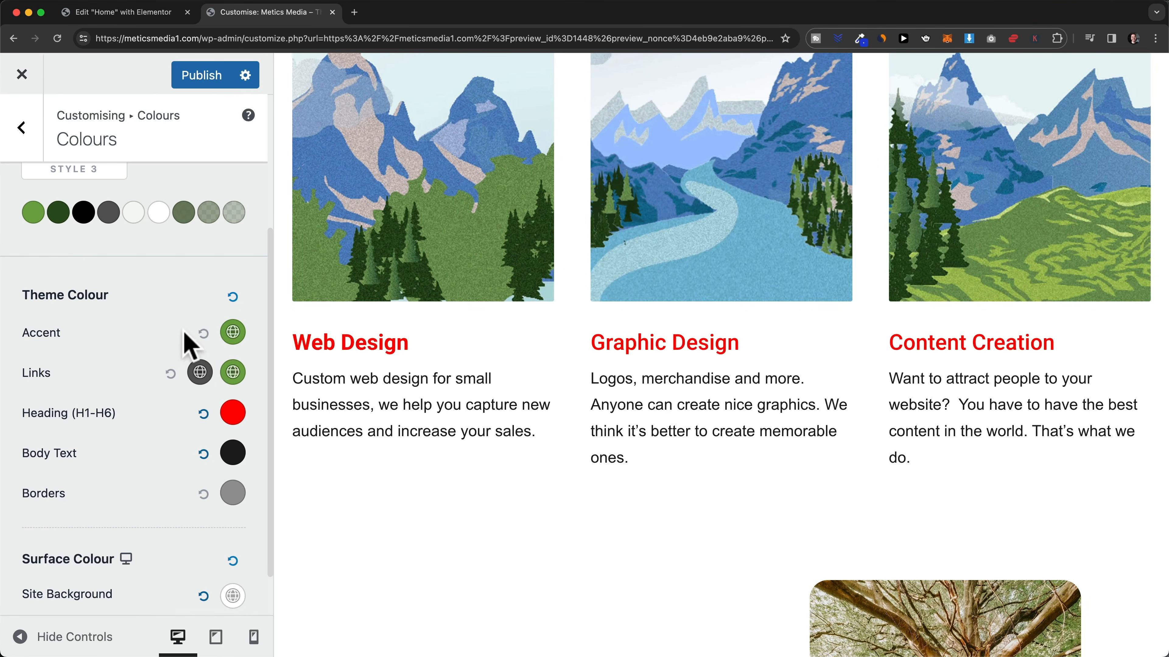
pyautogui.scroll(-1, 201, 339)
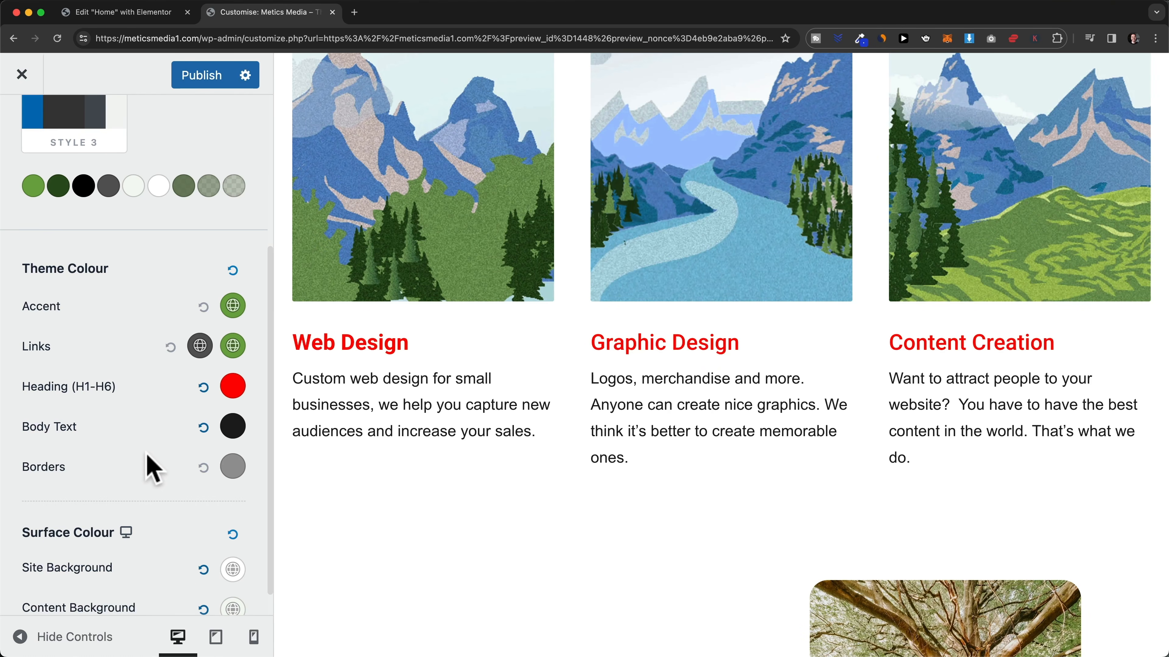
pyautogui.click(203, 387)
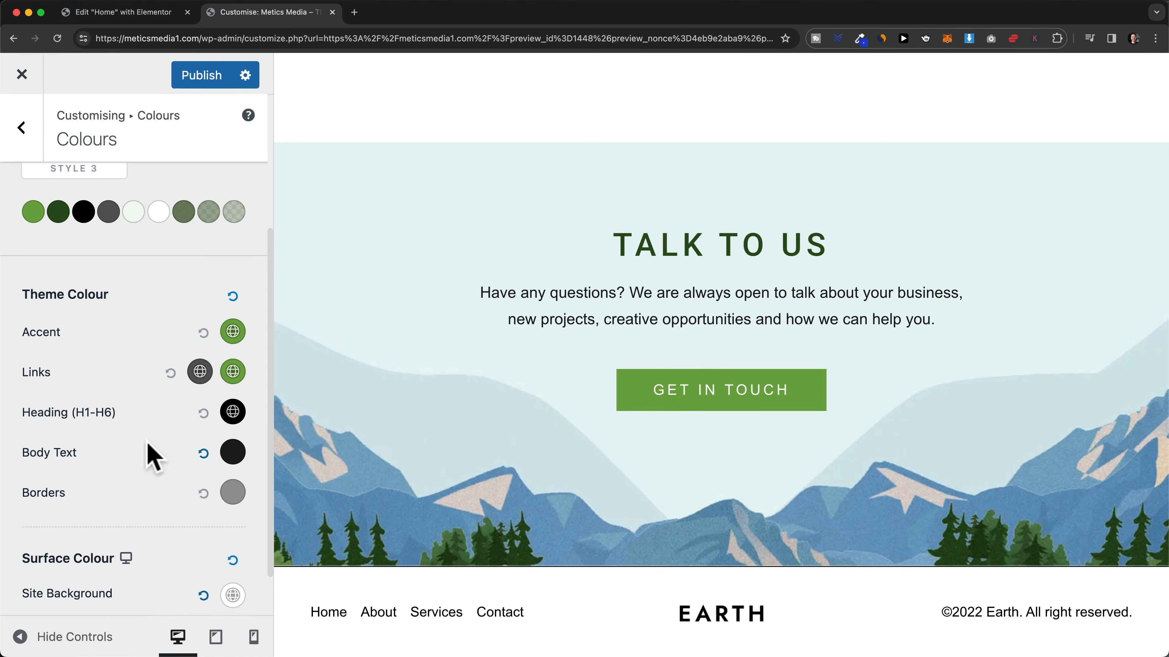
# - Set the site background colour to white after trying a dark red tint
pyautogui.scroll(-3, 152, 456)
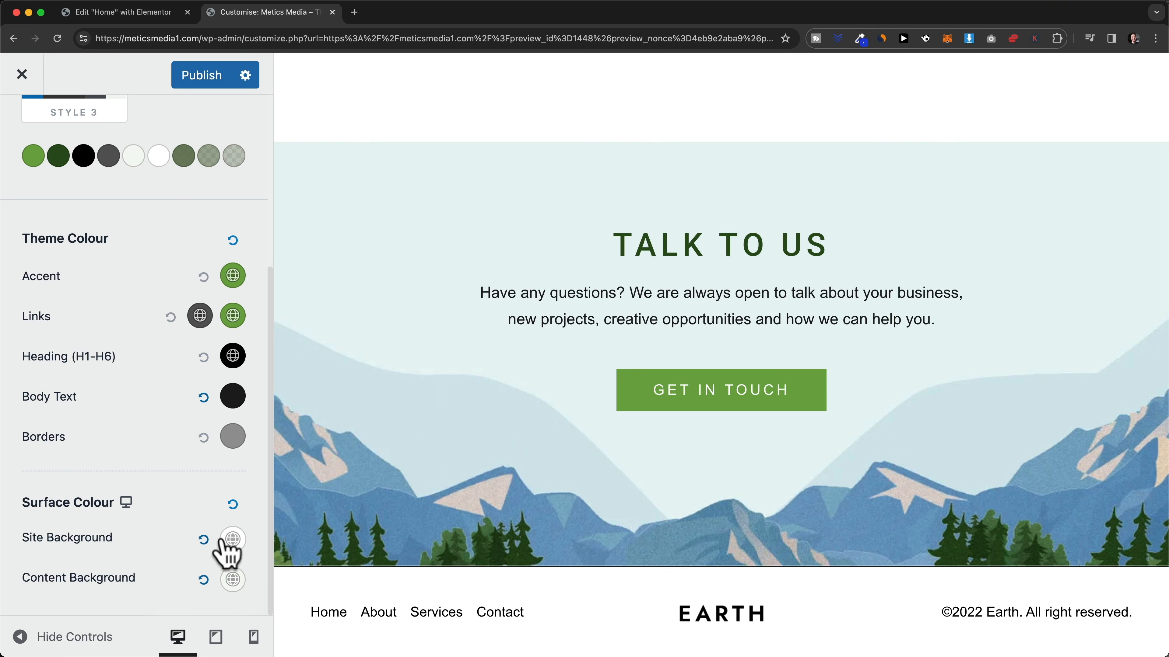
pyautogui.click(230, 540)
pyautogui.scroll(-5, 157, 534)
pyautogui.scroll(-2, 151, 523)
pyautogui.moveTo(52, 474); pyautogui.dragTo(16, 379)
pyautogui.scroll(10, 552, 453)
pyautogui.click(16, 378)
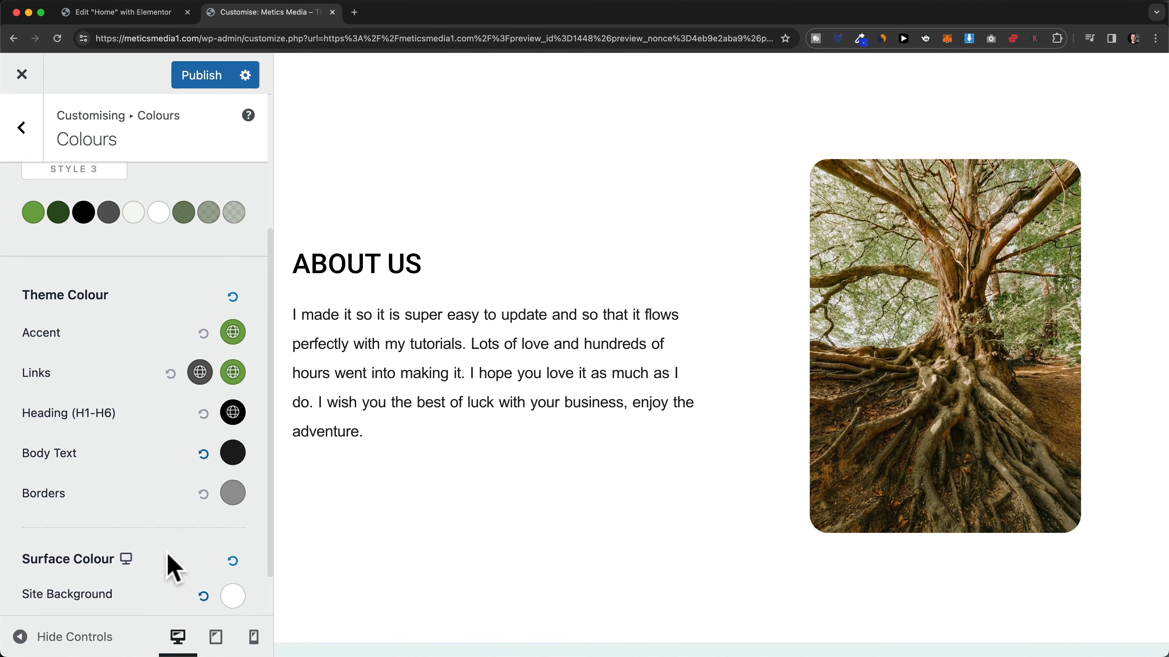
pyautogui.scroll(5, 168, 561)
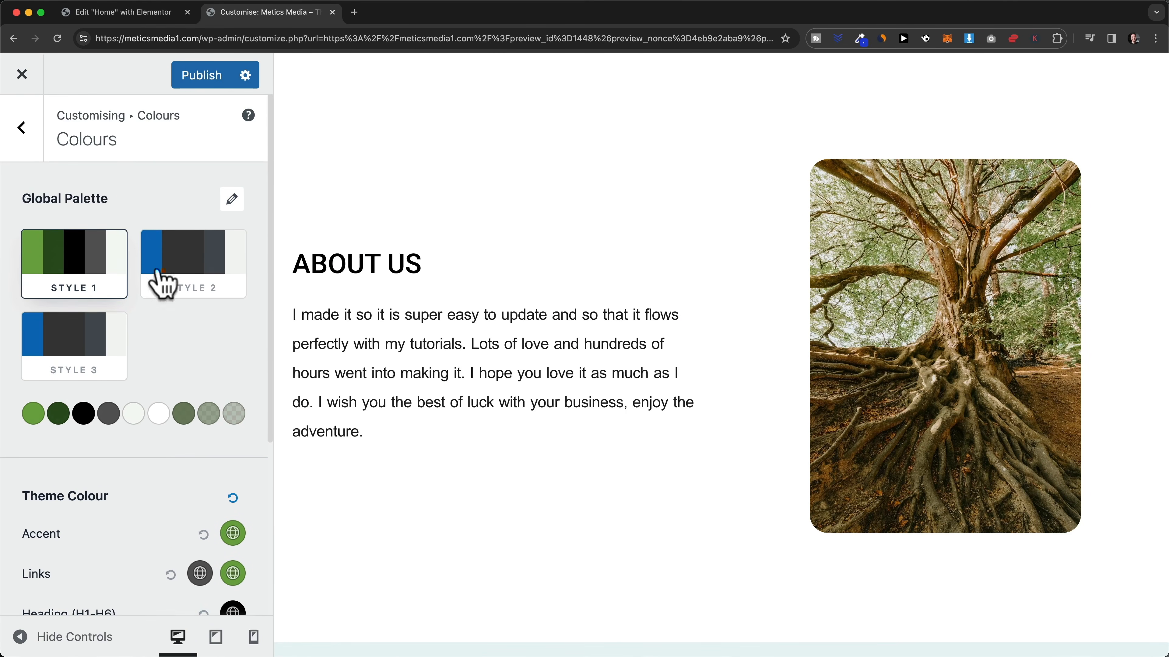
# - Review the Customizer's button presets, publish the changes, and close the Customizer
pyautogui.click(22, 131)
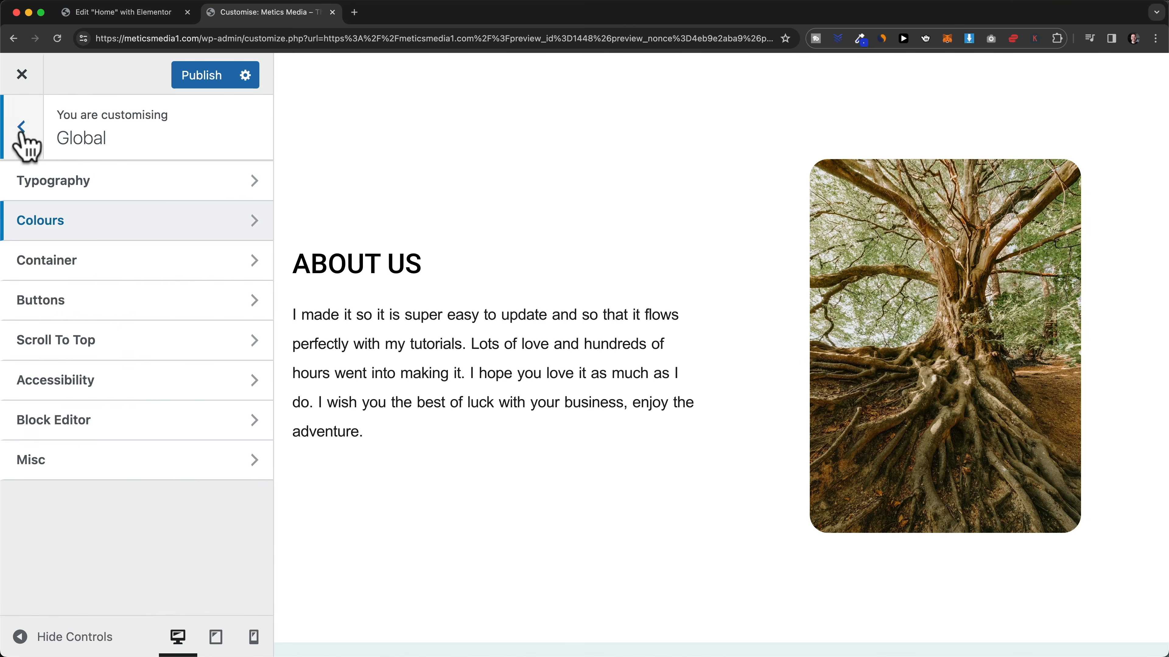
pyautogui.click(139, 305)
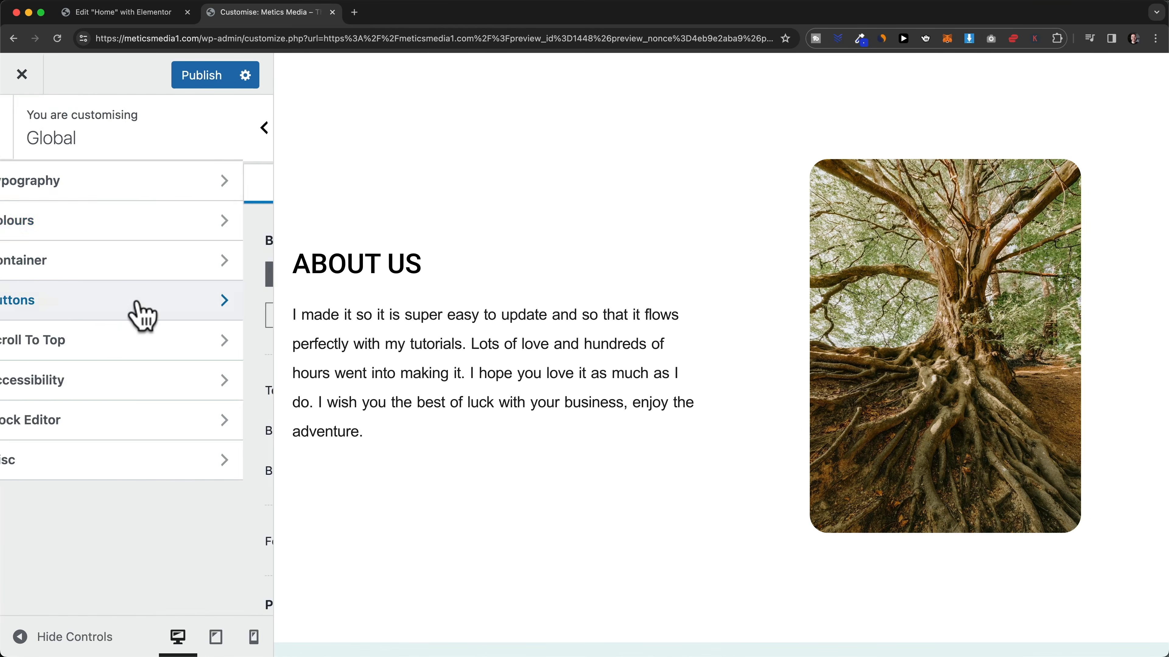
pyautogui.scroll(-3, 119, 394)
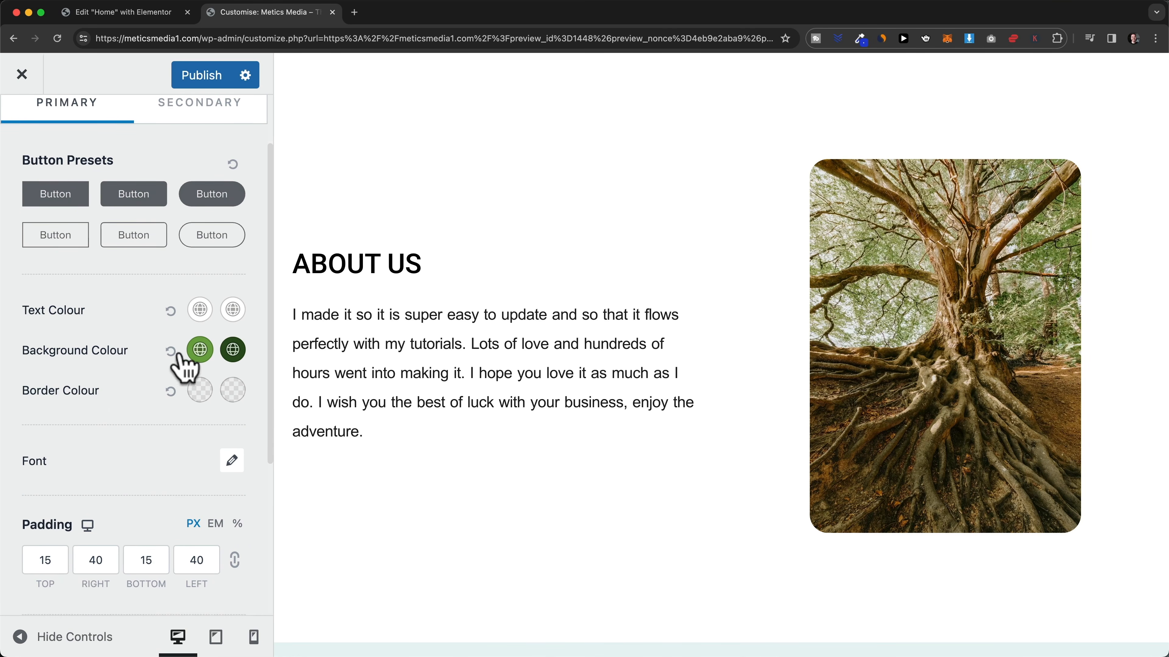
pyautogui.scroll(-2, 198, 363)
pyautogui.scroll(-2, 207, 359)
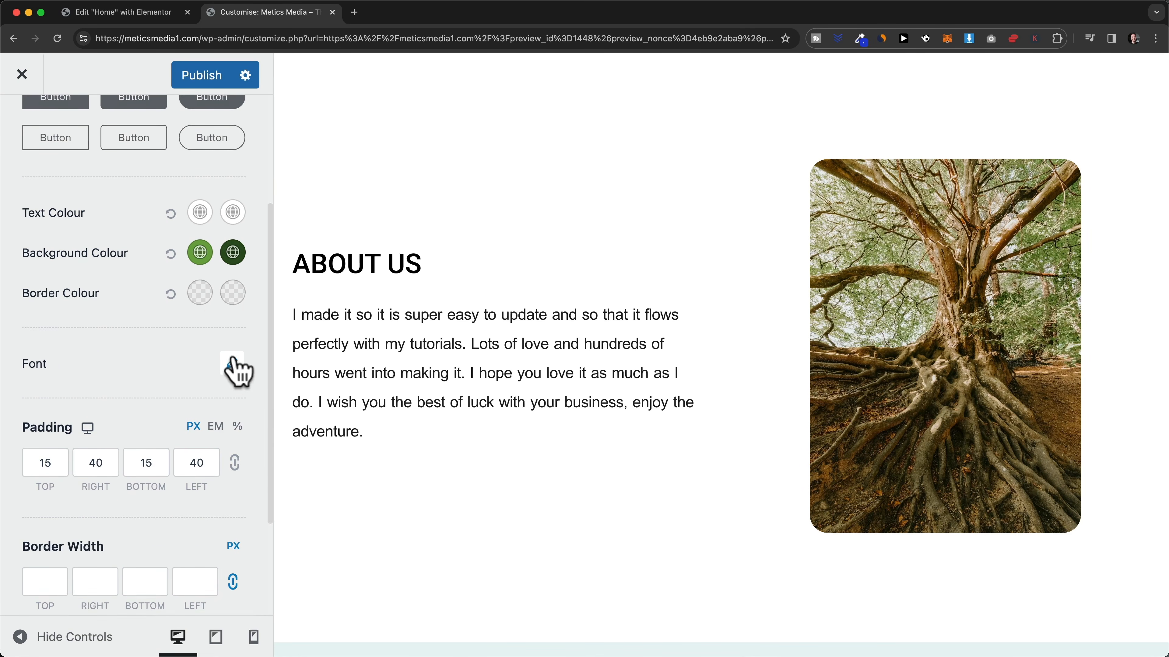
pyautogui.scroll(-2, 106, 406)
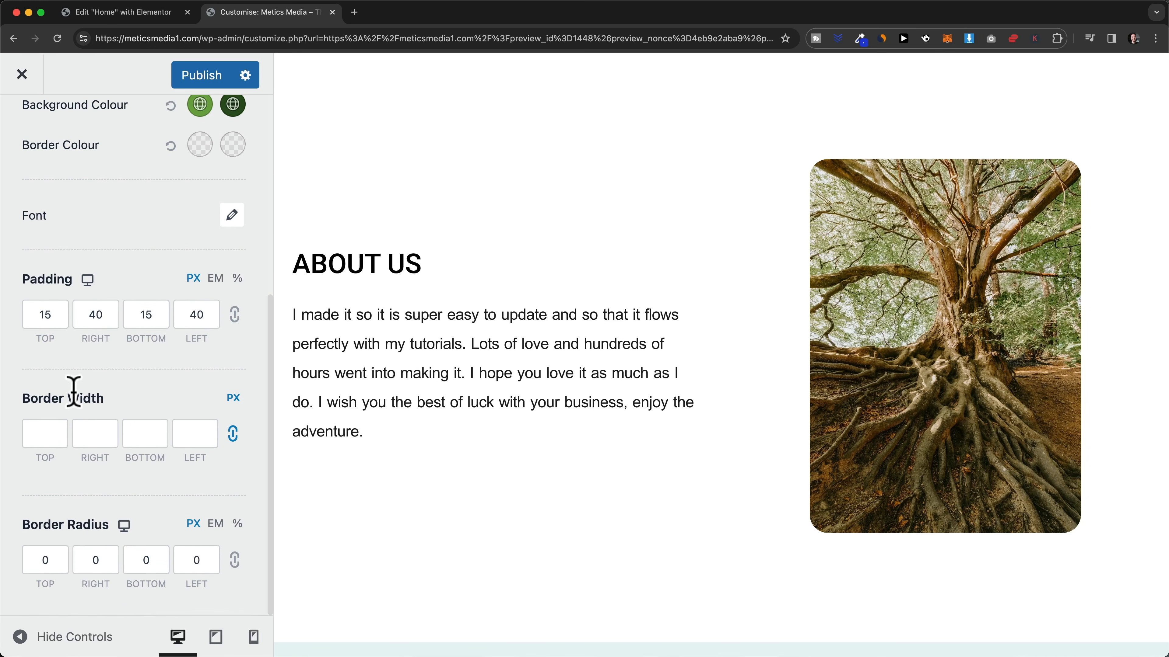
pyautogui.scroll(5, 422, 485)
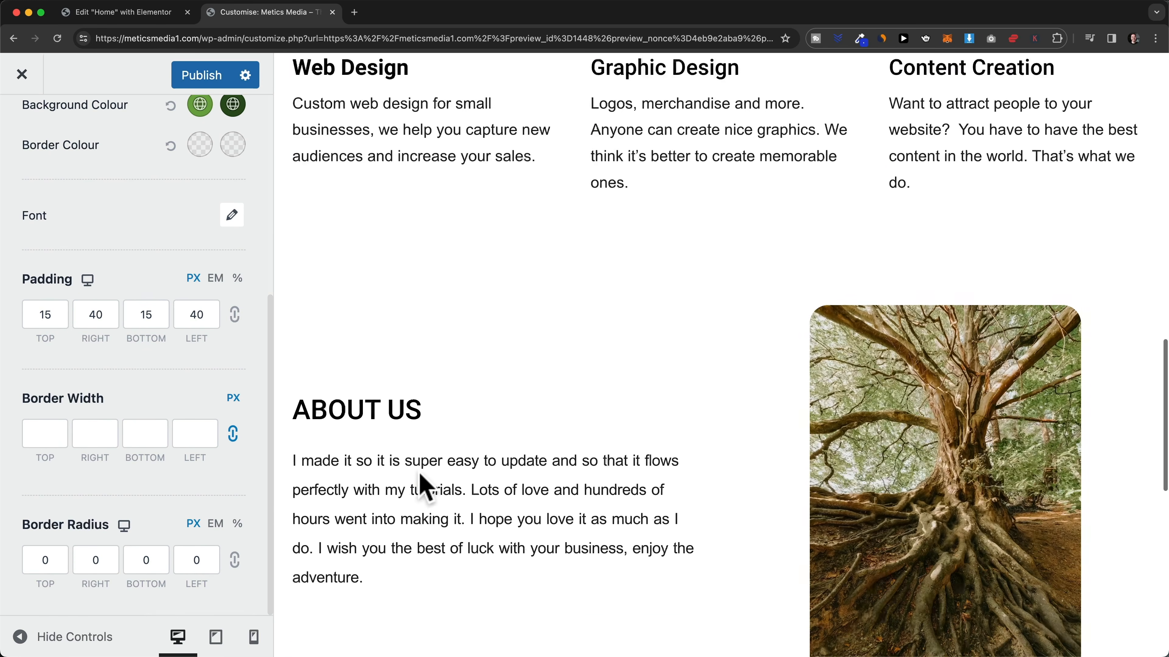
pyautogui.scroll(10, 421, 478)
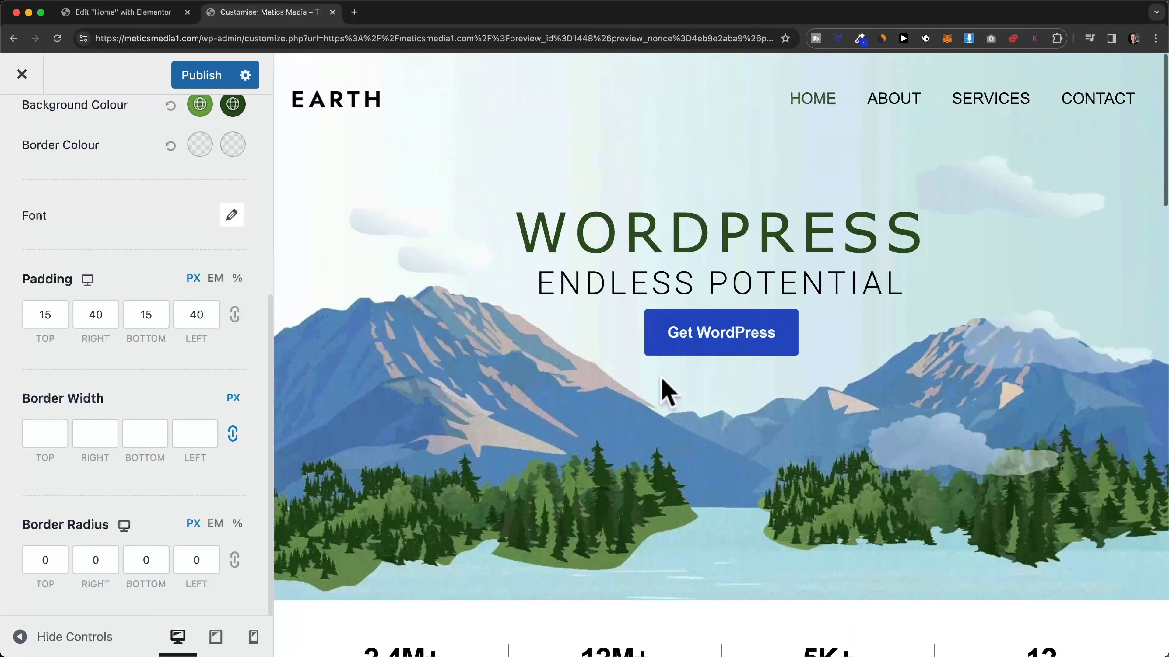
pyautogui.scroll(5, 153, 392)
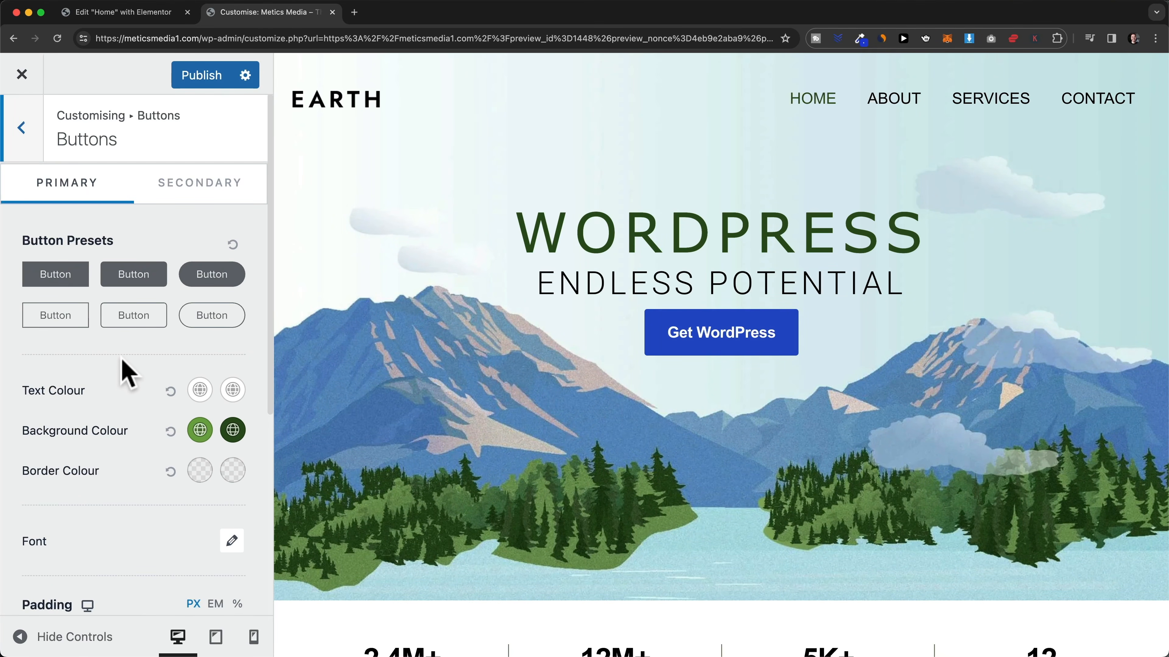
pyautogui.click(206, 75)
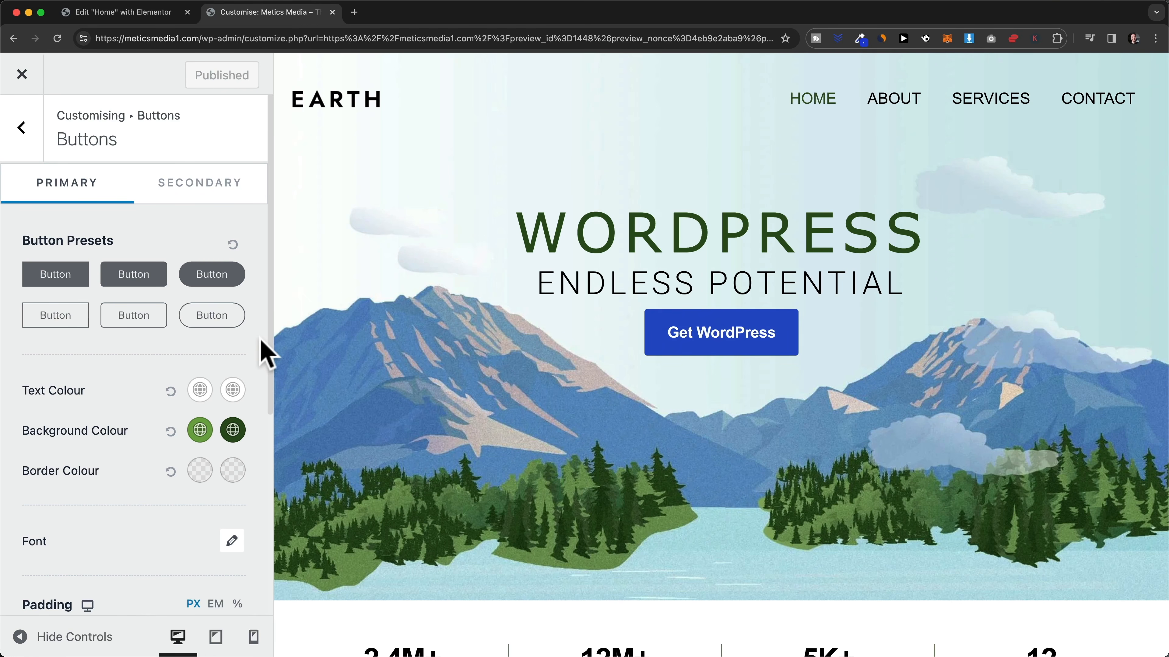
pyautogui.click(332, 13)
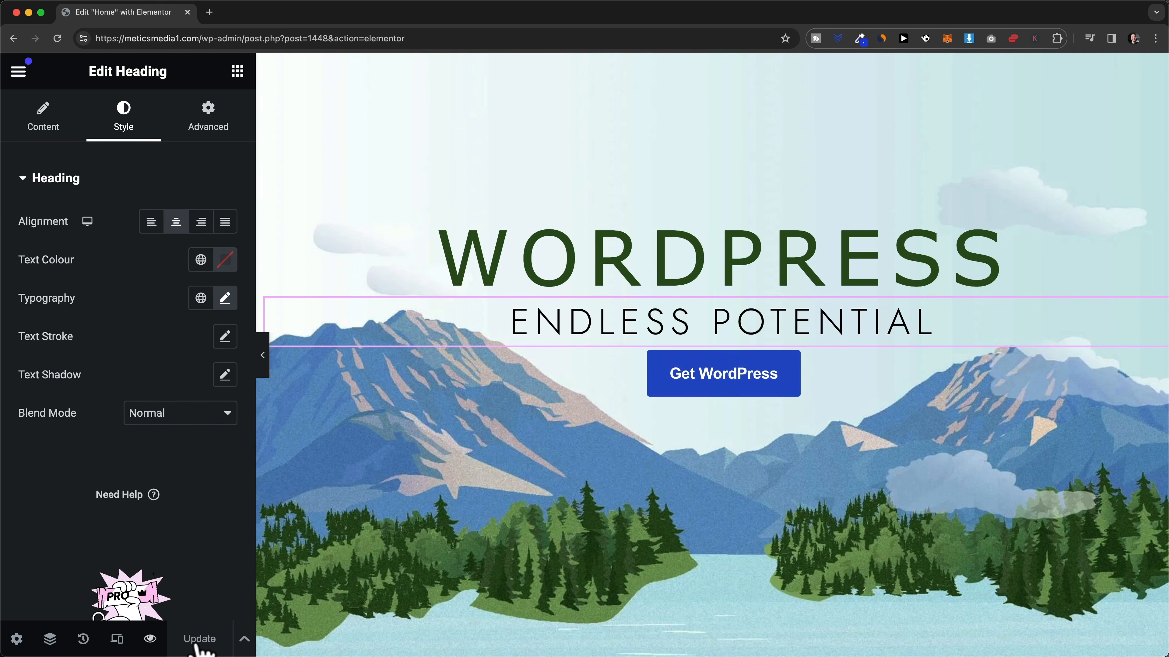
# - Reload the Elementor Home page editor and scroll to the Web Design, Graphic Design and Content Creation cards
pyautogui.click(339, 40)
pyautogui.press('Return')
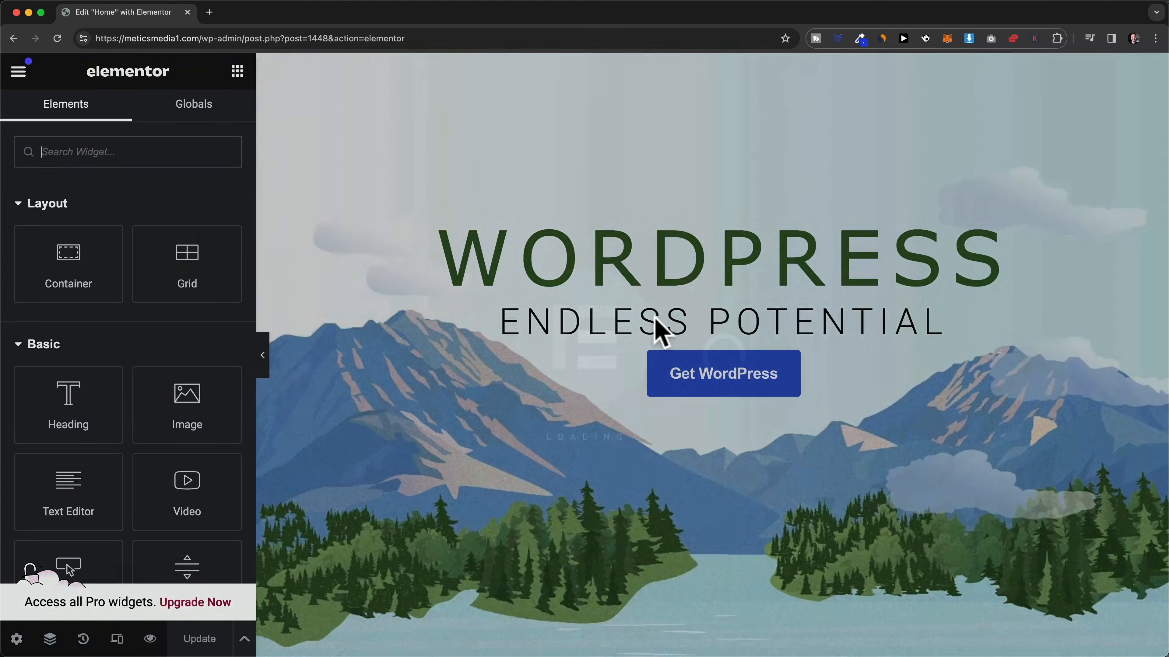
pyautogui.scroll(-10, 666, 329)
pyautogui.scroll(-5, 686, 317)
pyautogui.scroll(7, 587, 405)
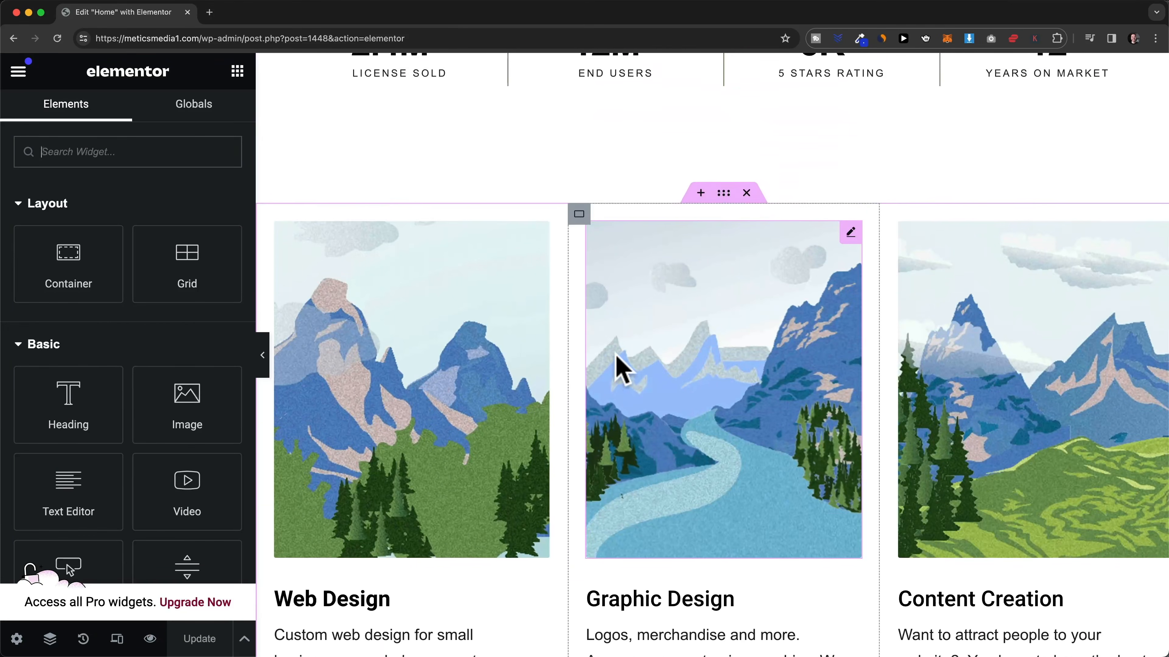
pyautogui.scroll(-2, 598, 350)
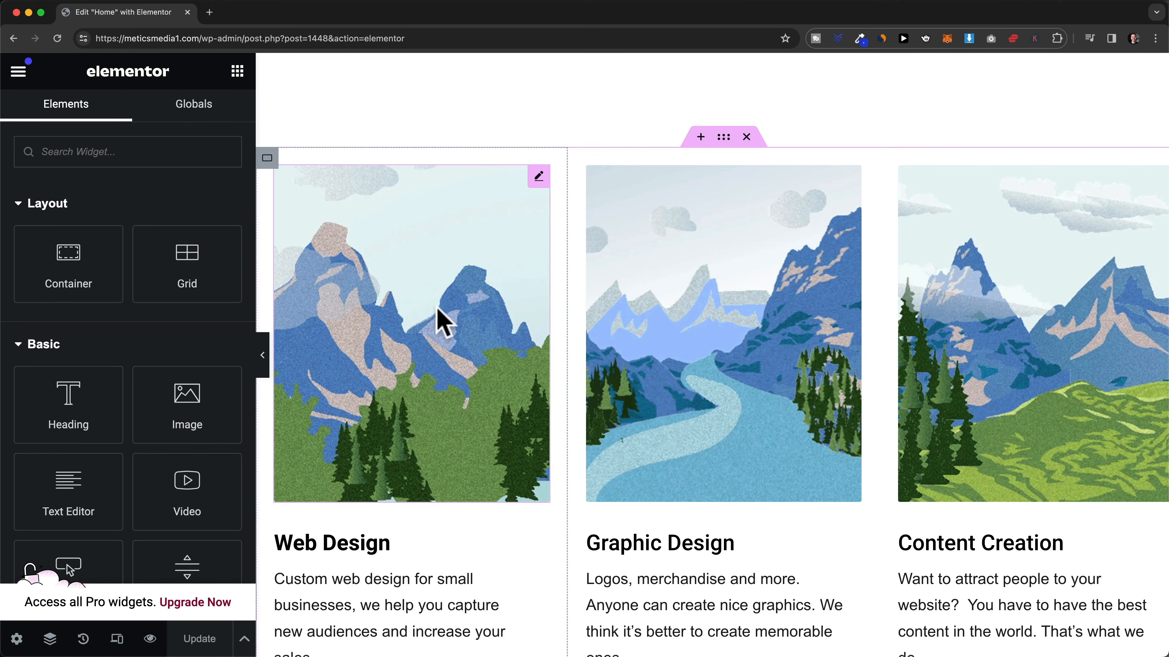
# - Preview the Home page at tablet width and scroll through it
pyautogui.click(116, 640)
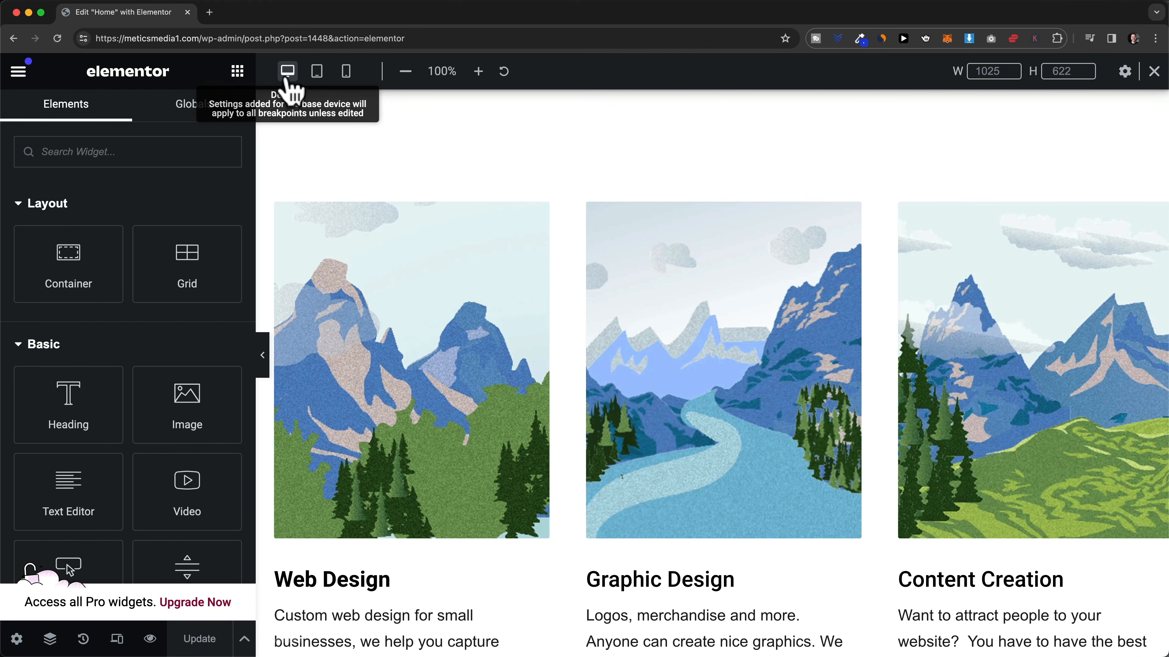
pyautogui.click(316, 78)
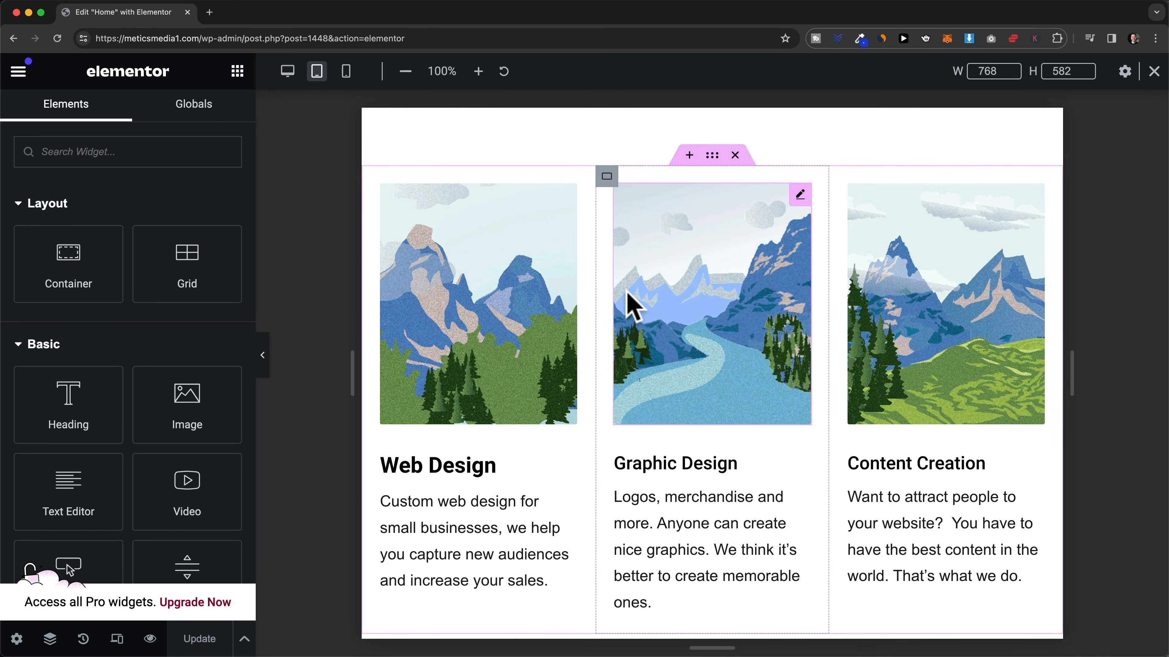
pyautogui.scroll(5, 626, 300)
pyautogui.scroll(8, 637, 303)
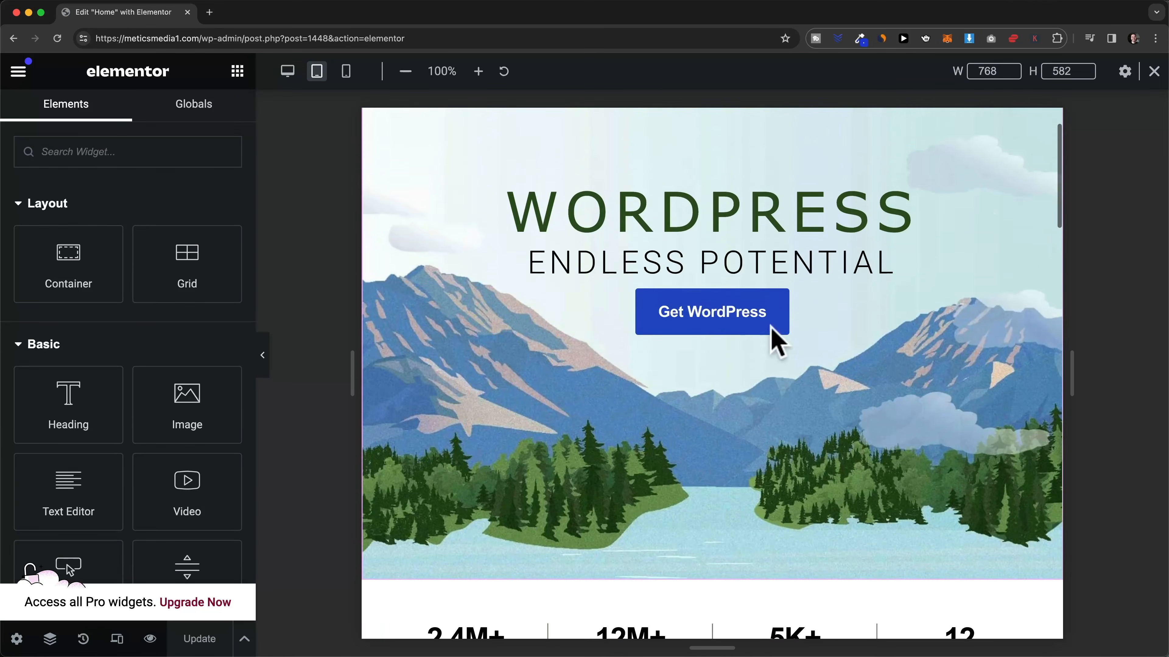
pyautogui.scroll(-3, 737, 308)
pyautogui.scroll(-10, 748, 304)
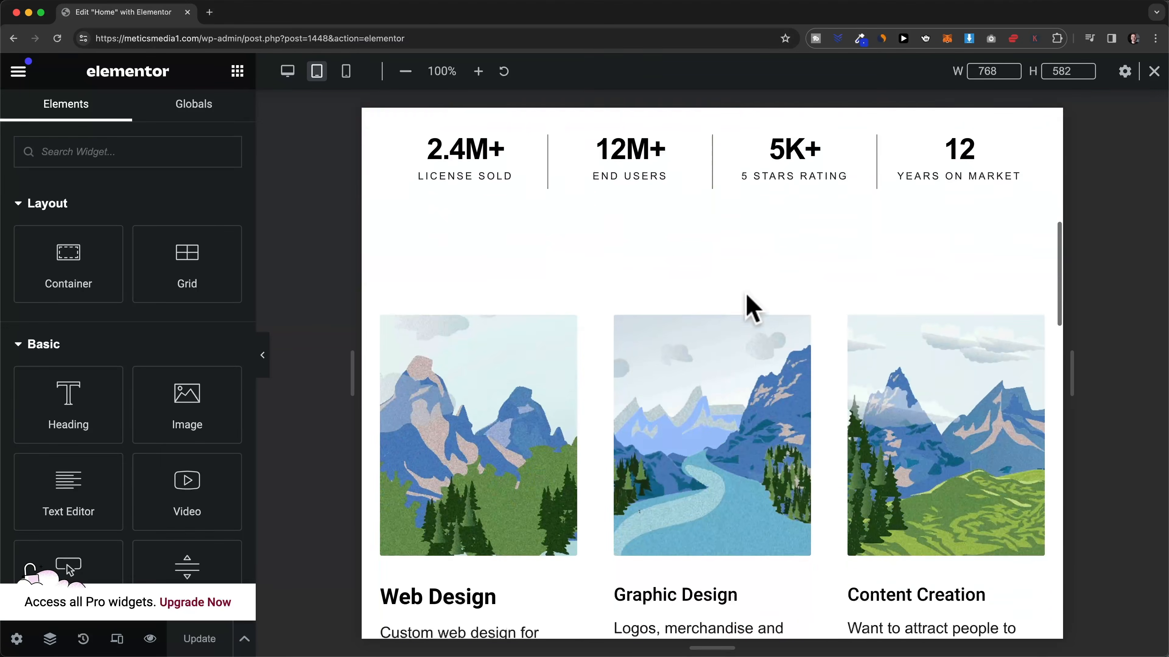
pyautogui.scroll(-10, 709, 285)
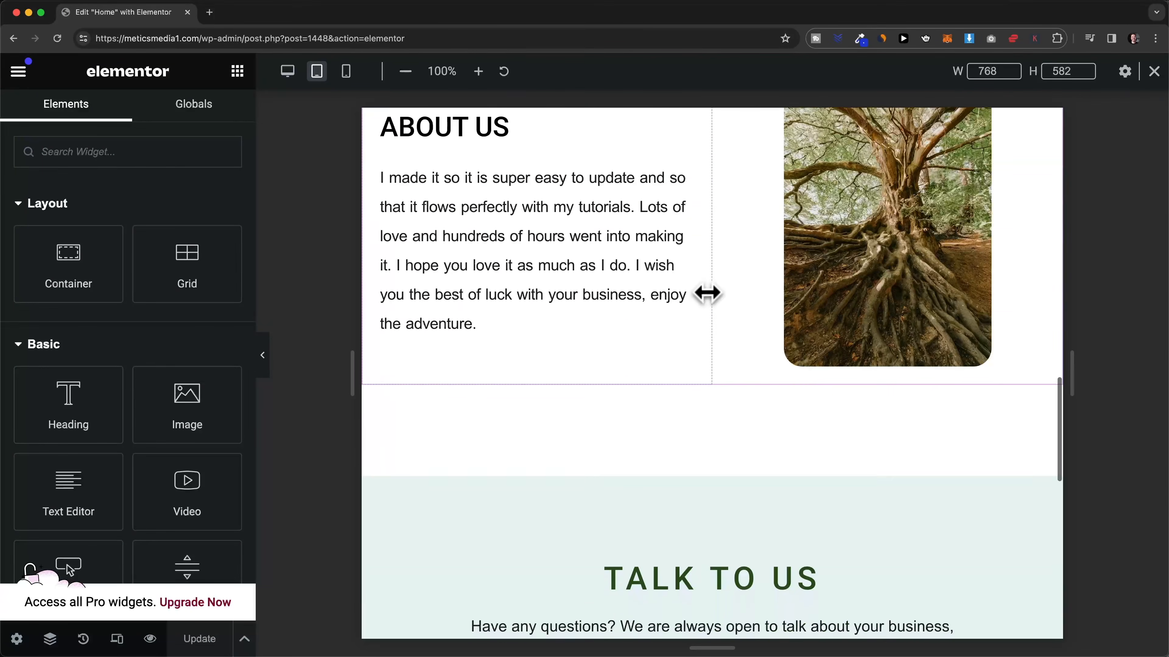
pyautogui.scroll(-5, 711, 305)
pyautogui.scroll(12, 709, 305)
pyautogui.scroll(8, 713, 306)
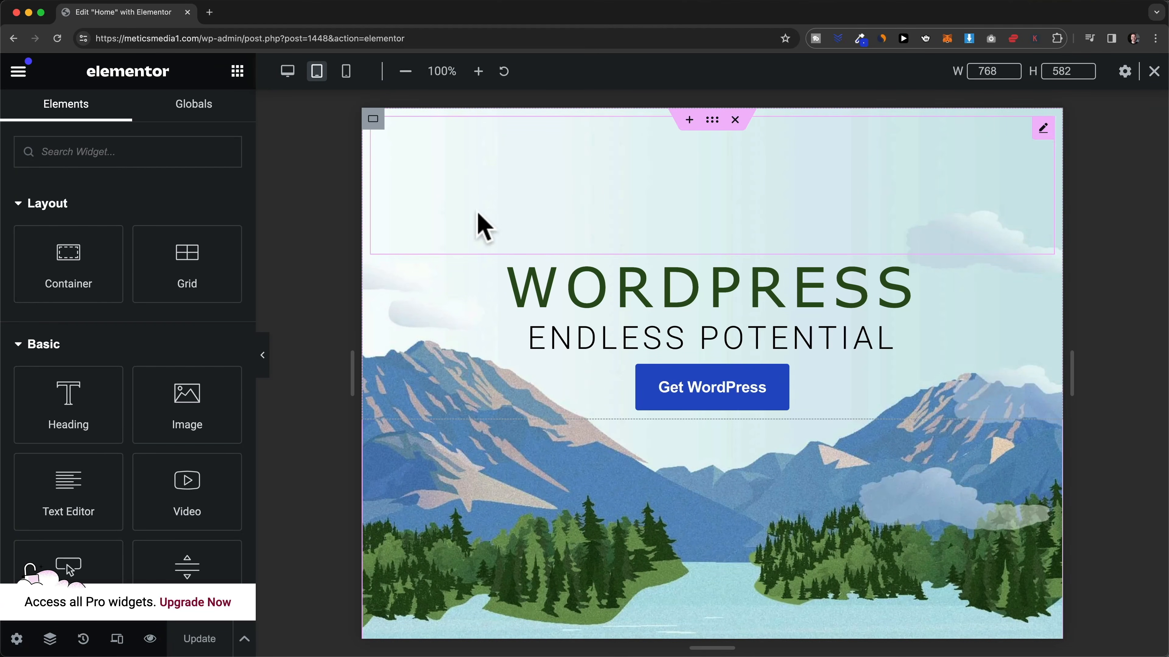
# - Switch the preview to 360 px mobile width, where the WORDPRESS heading wraps onto two lines
pyautogui.click(350, 77)
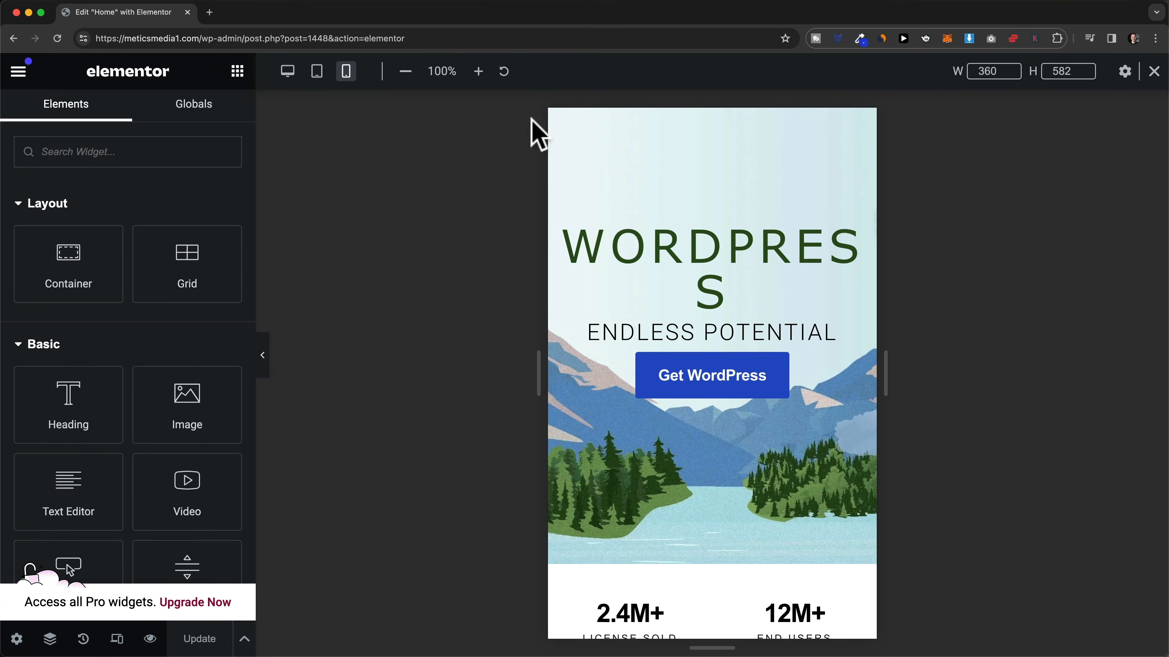
pyautogui.scroll(-1, 713, 240)
pyautogui.scroll(1, 713, 242)
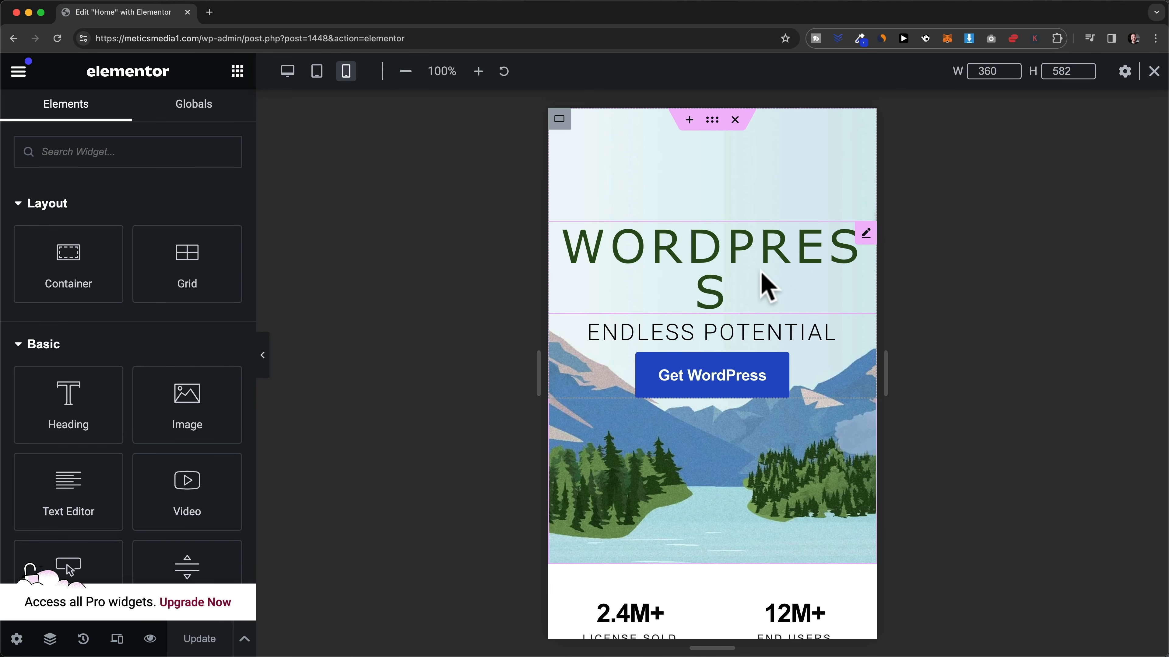
# - Shrink the mobile WORDPRESS heading's typography size to 40 px to fit one line, then preview at tablet width
pyautogui.click(866, 234)
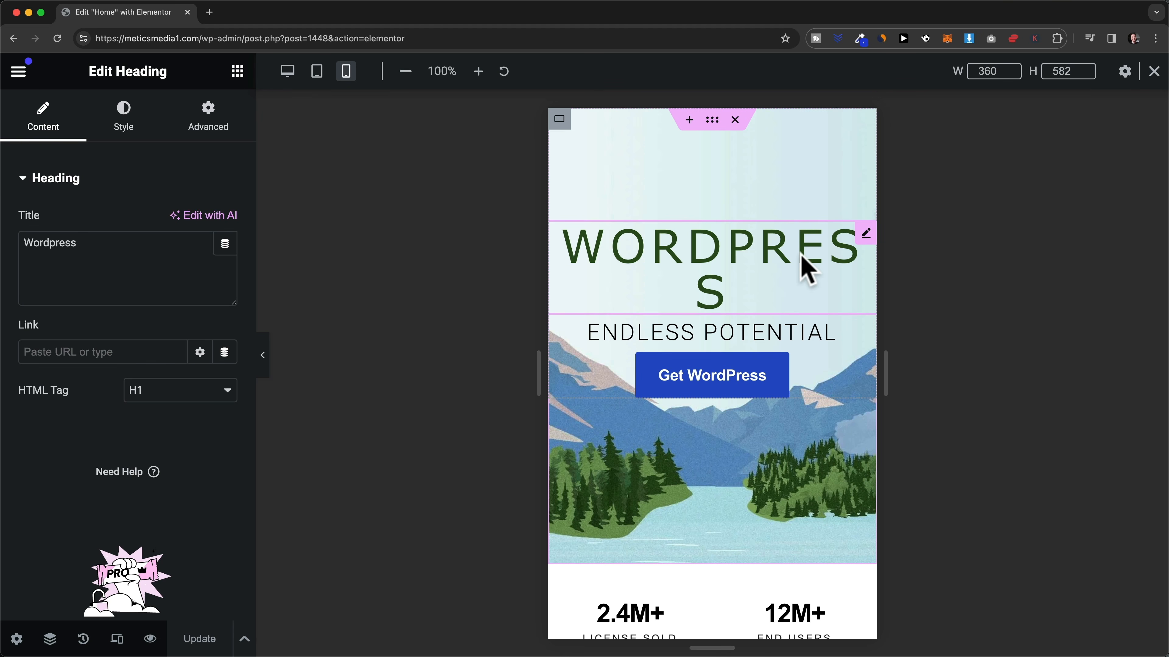
pyautogui.click(129, 135)
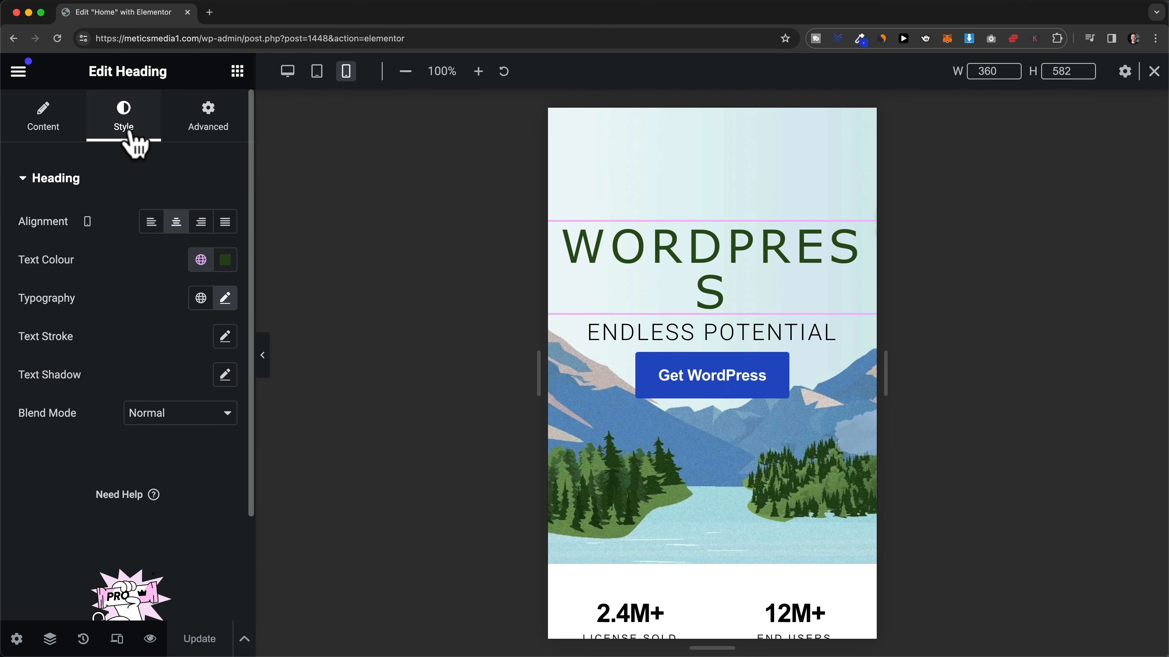
pyautogui.click(224, 304)
pyautogui.scroll(-3, 138, 373)
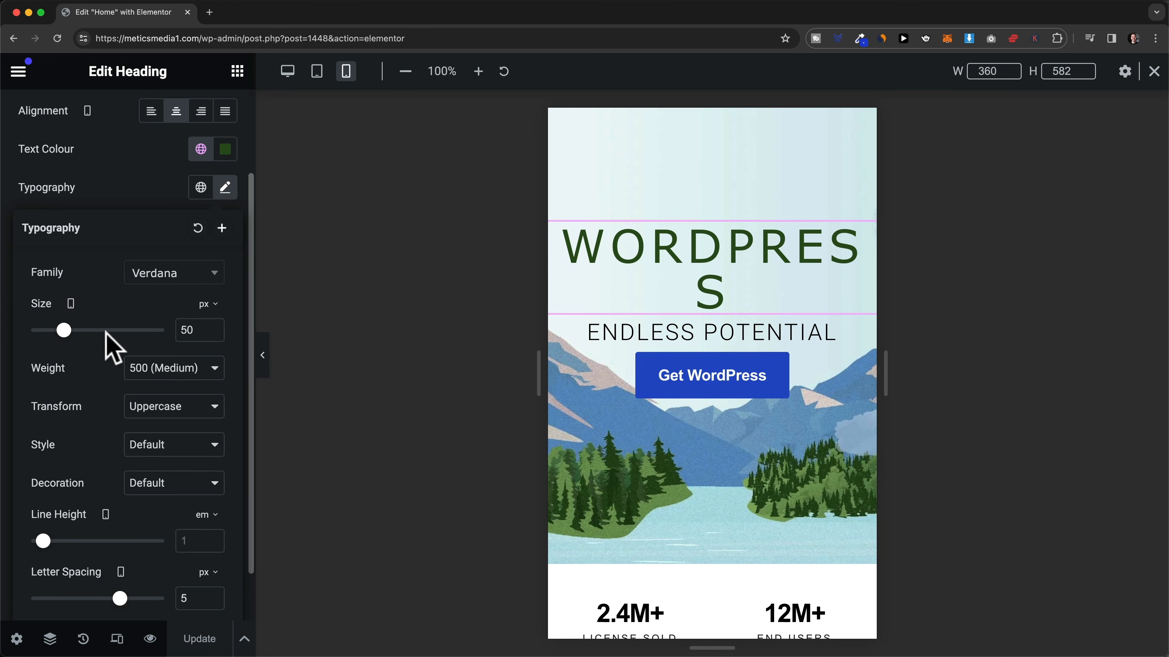
pyautogui.moveTo(64, 333); pyautogui.dragTo(60, 332)
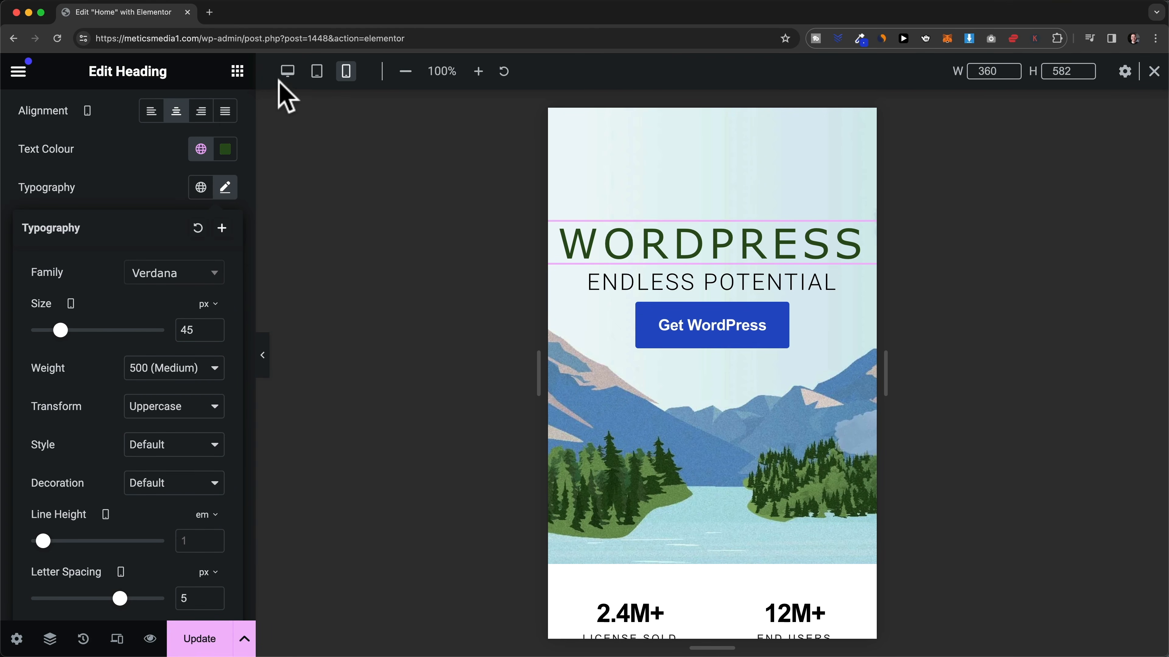
pyautogui.moveTo(61, 332); pyautogui.dragTo(57, 329)
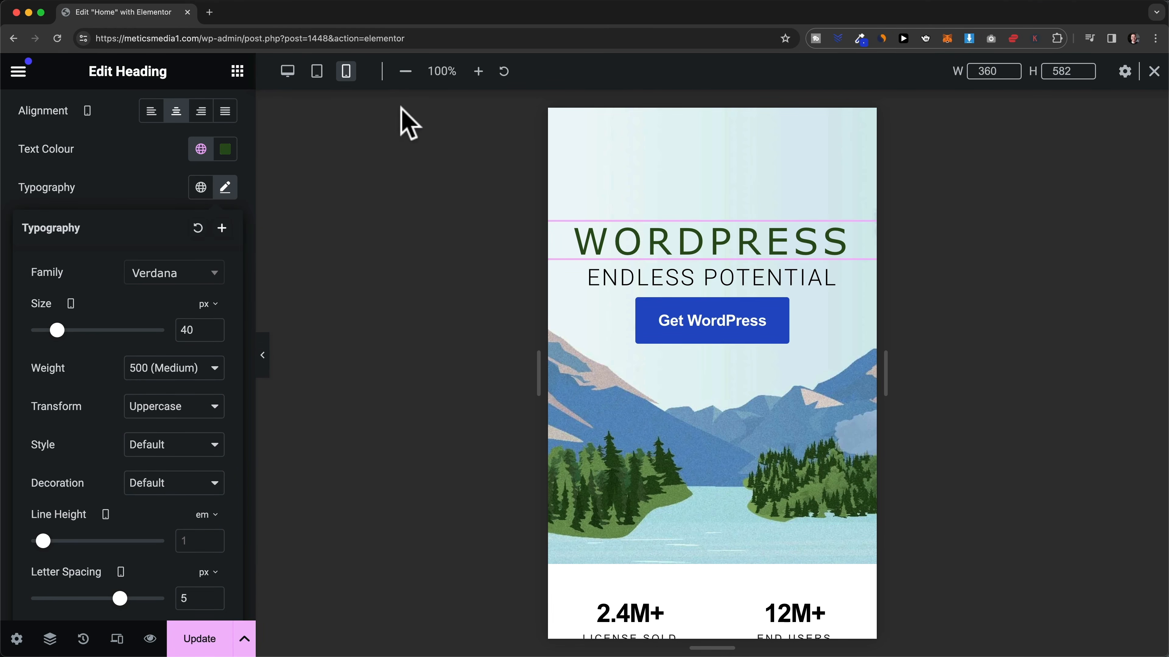
pyautogui.click(316, 71)
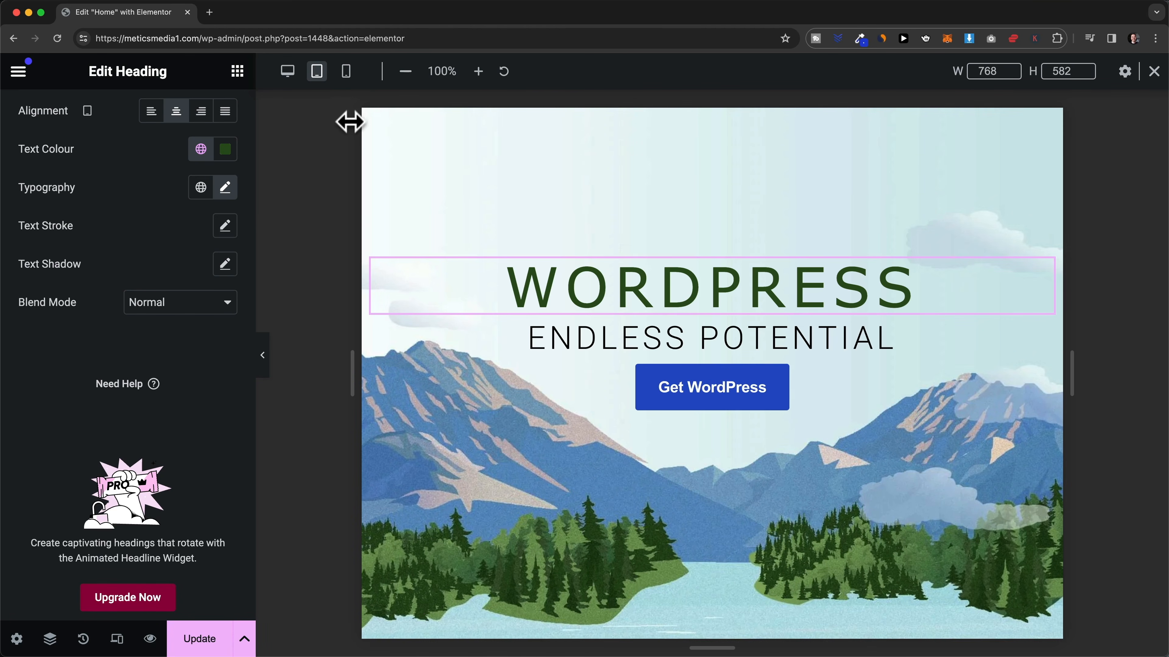
# - Check the heading's tablet size (60 px) and desktop size (83 px), then return to mobile preview
pyautogui.click(225, 189)
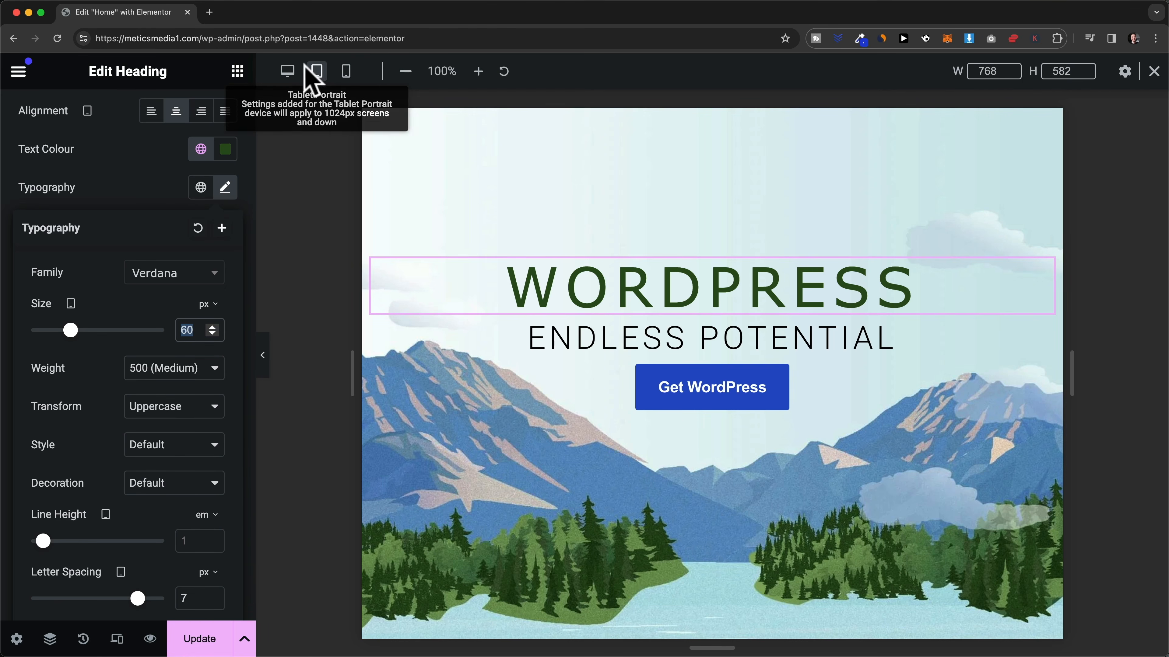
pyautogui.click(288, 72)
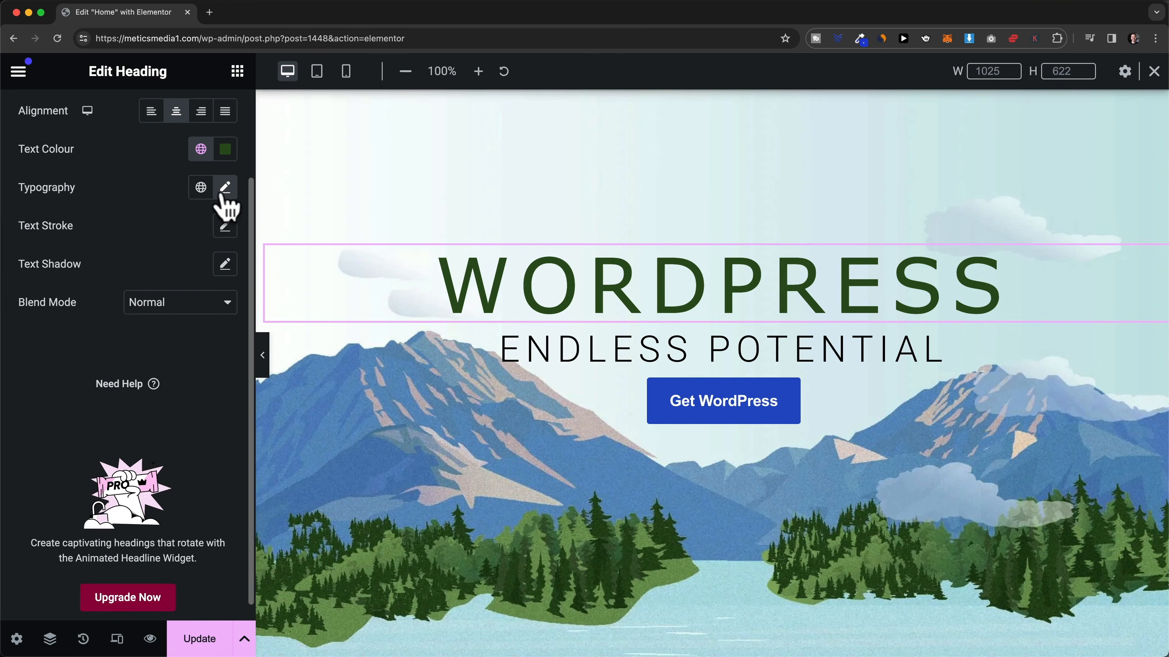
pyautogui.click(224, 188)
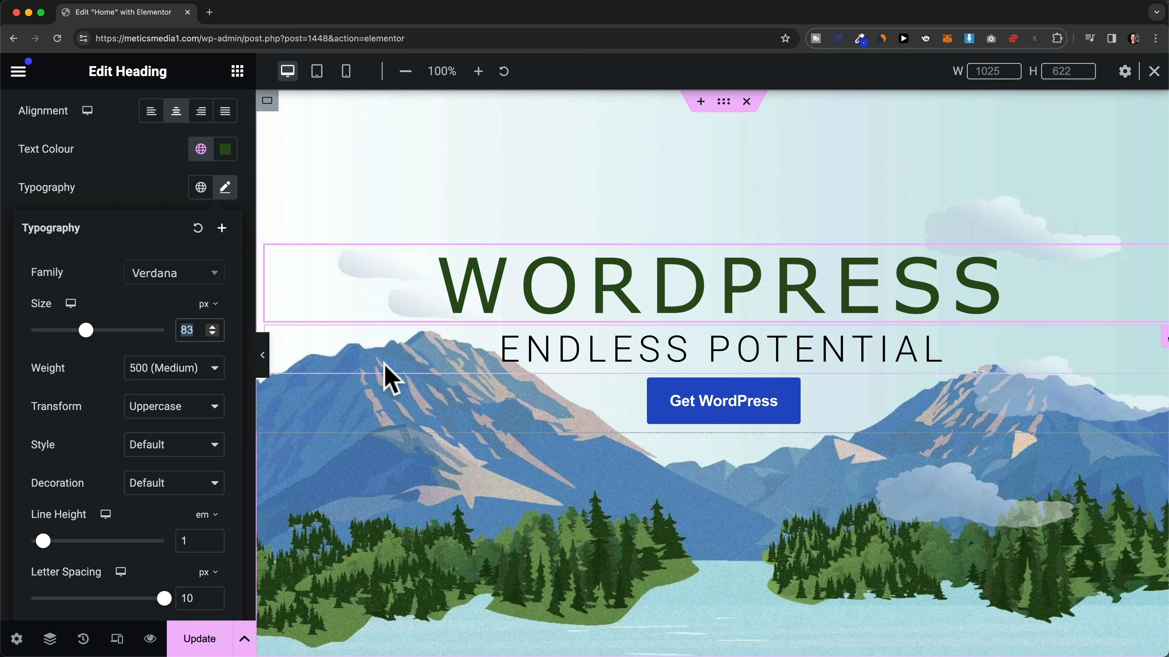
pyautogui.scroll(1, 143, 304)
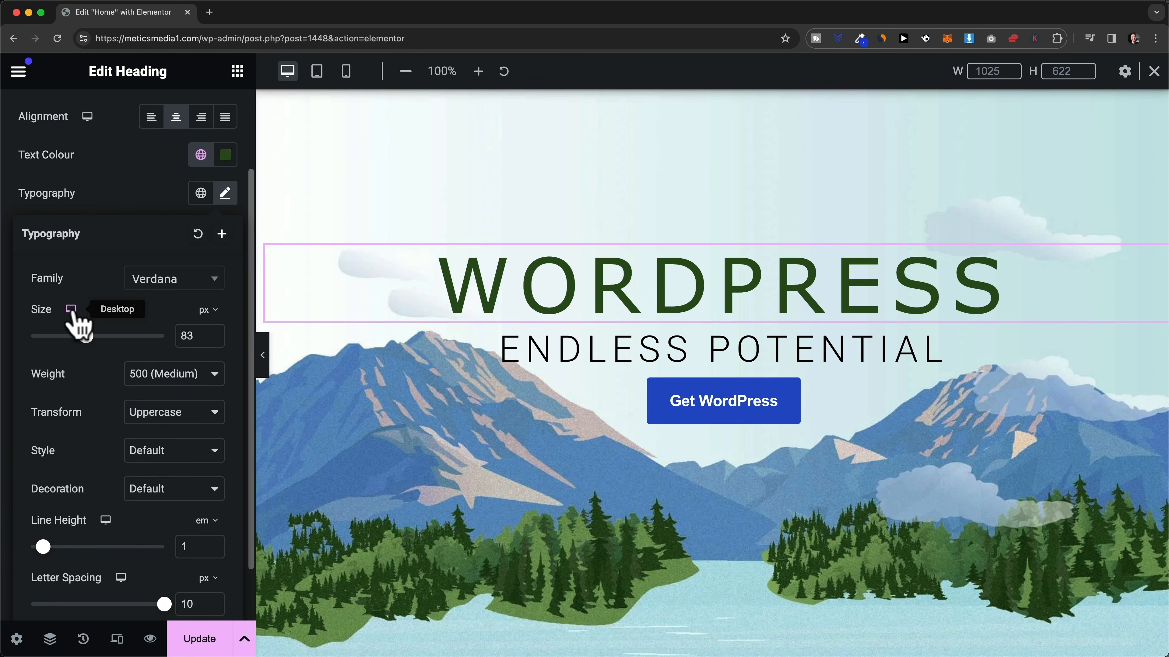
pyautogui.click(346, 74)
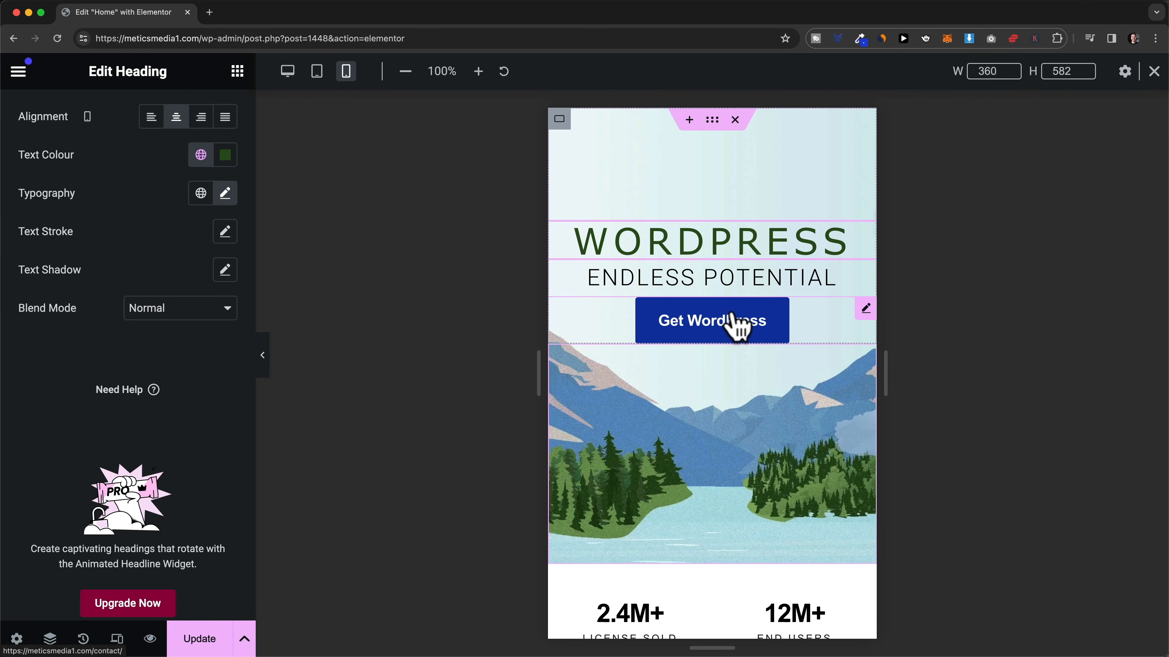
# - Give the Get WordPress button 10 px top padding on mobile, then preview at tablet width
pyautogui.click(865, 310)
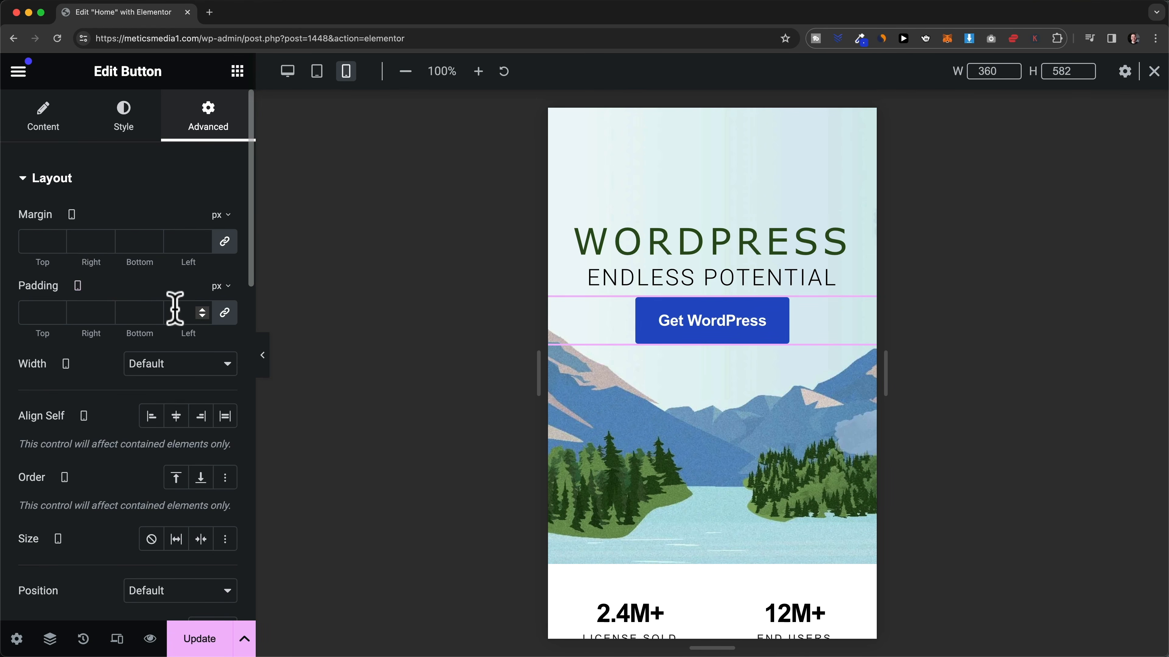
pyautogui.click(227, 318)
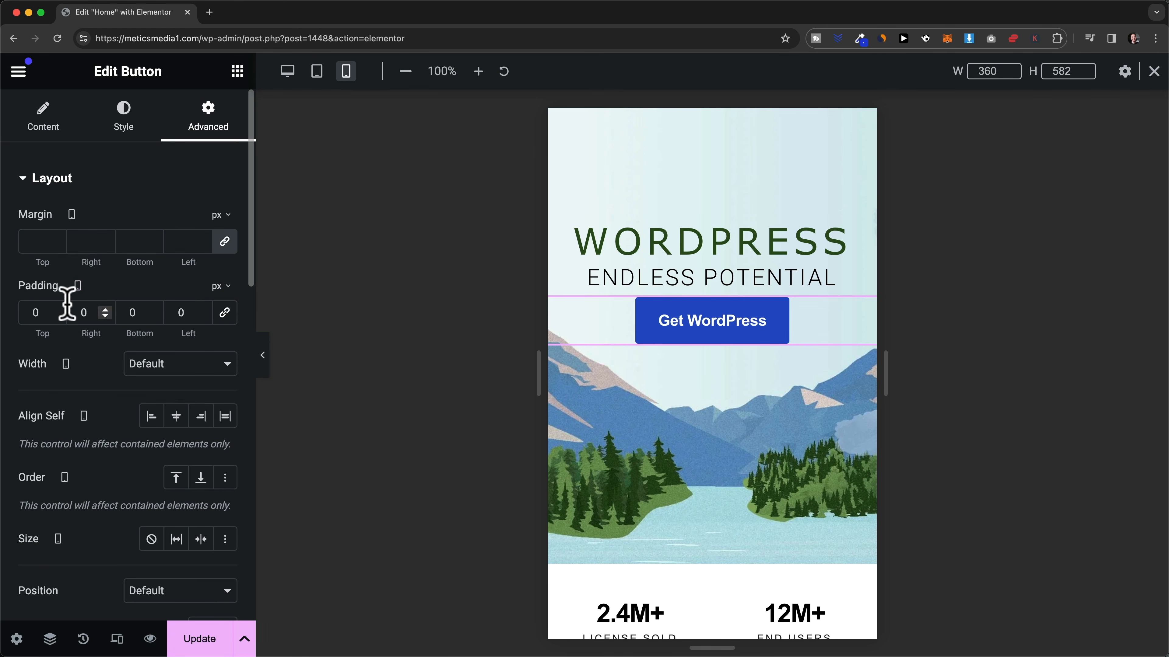
pyautogui.click(58, 309)
pyautogui.click(57, 310)
pyautogui.click(57, 310)
pyautogui.click(57, 310)
pyautogui.click(57, 310)
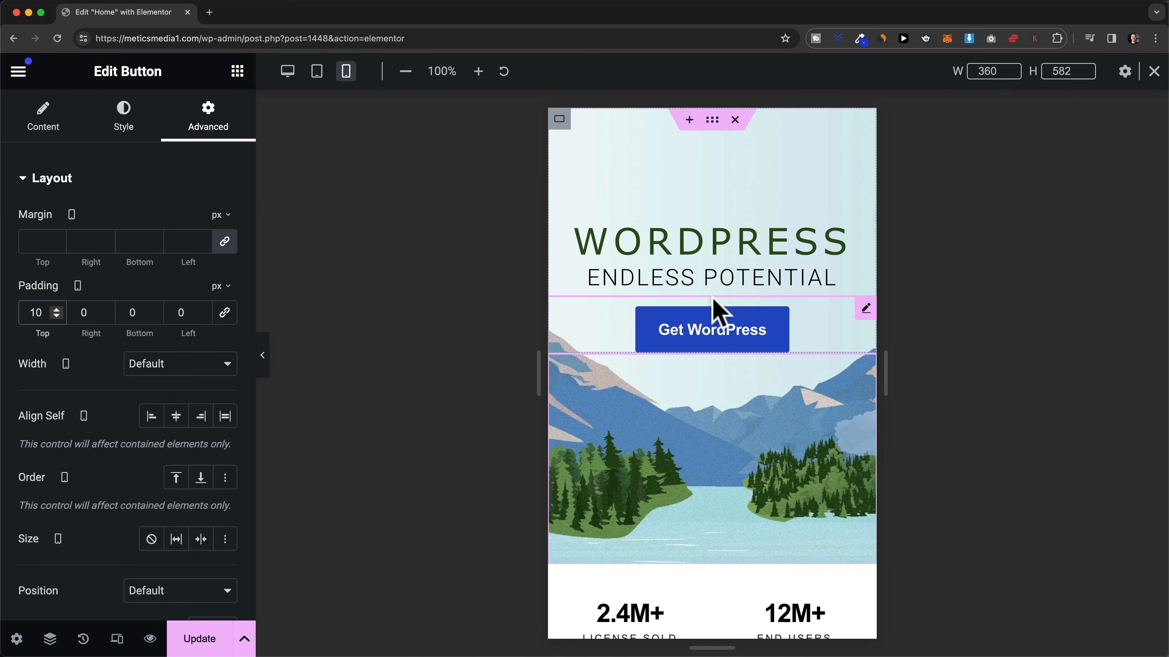
pyautogui.click(318, 73)
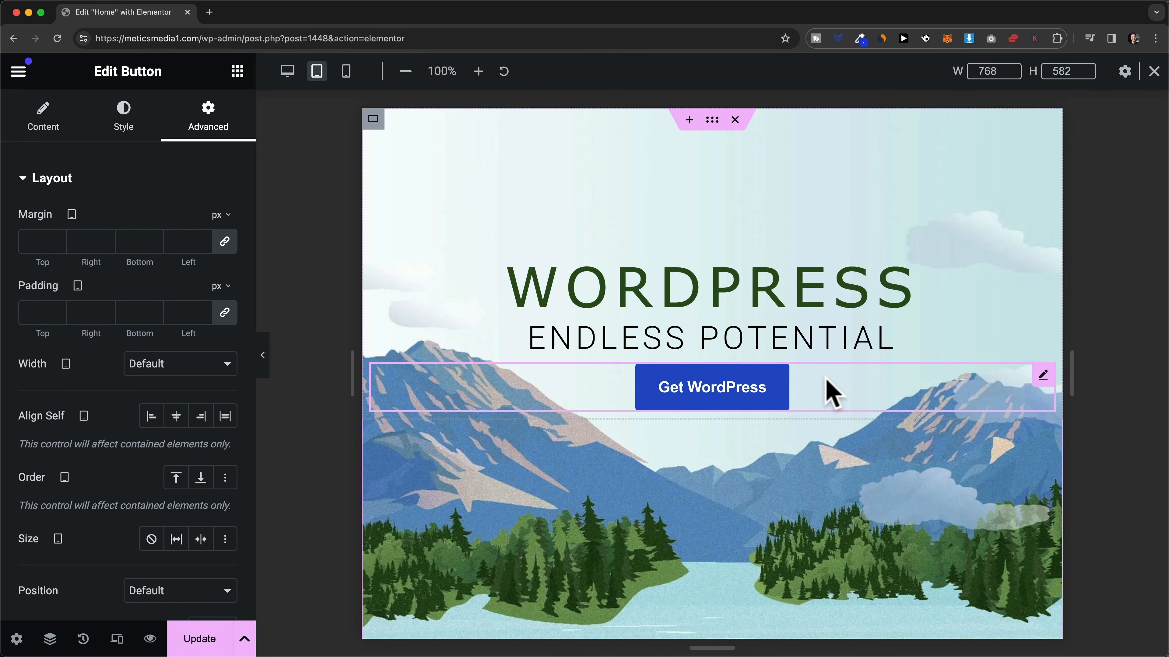
# - Select the stats container (2.4M+, 12M+, 5K+, 12) below the mountain banner for editing
pyautogui.click(828, 391)
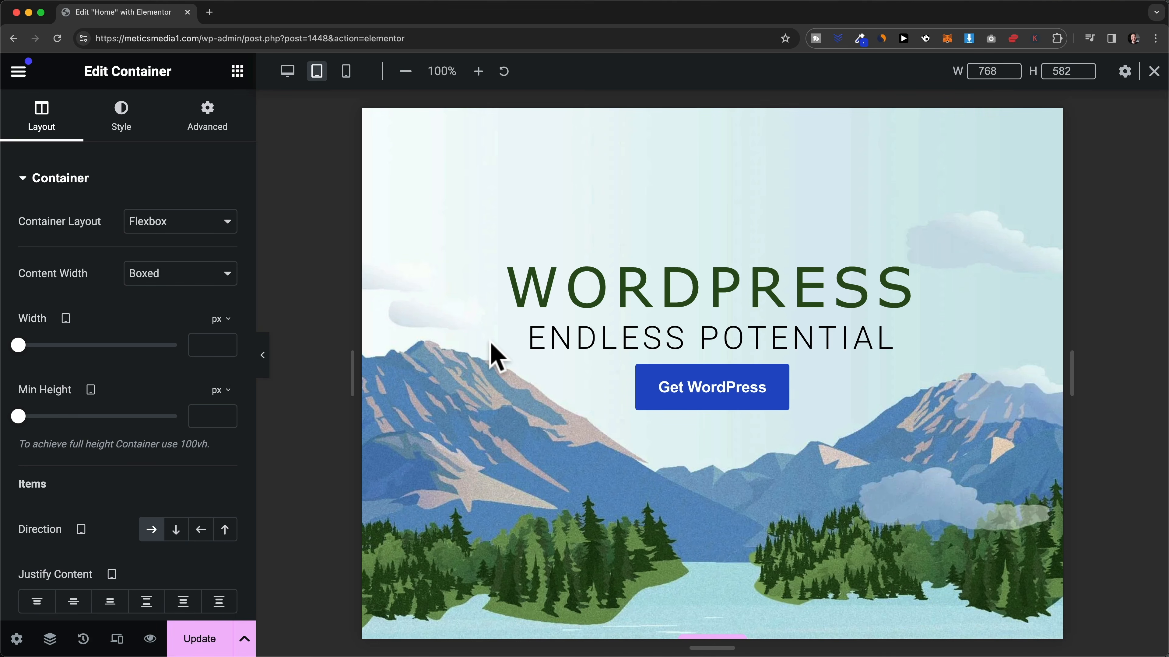
pyautogui.scroll(-7, 497, 356)
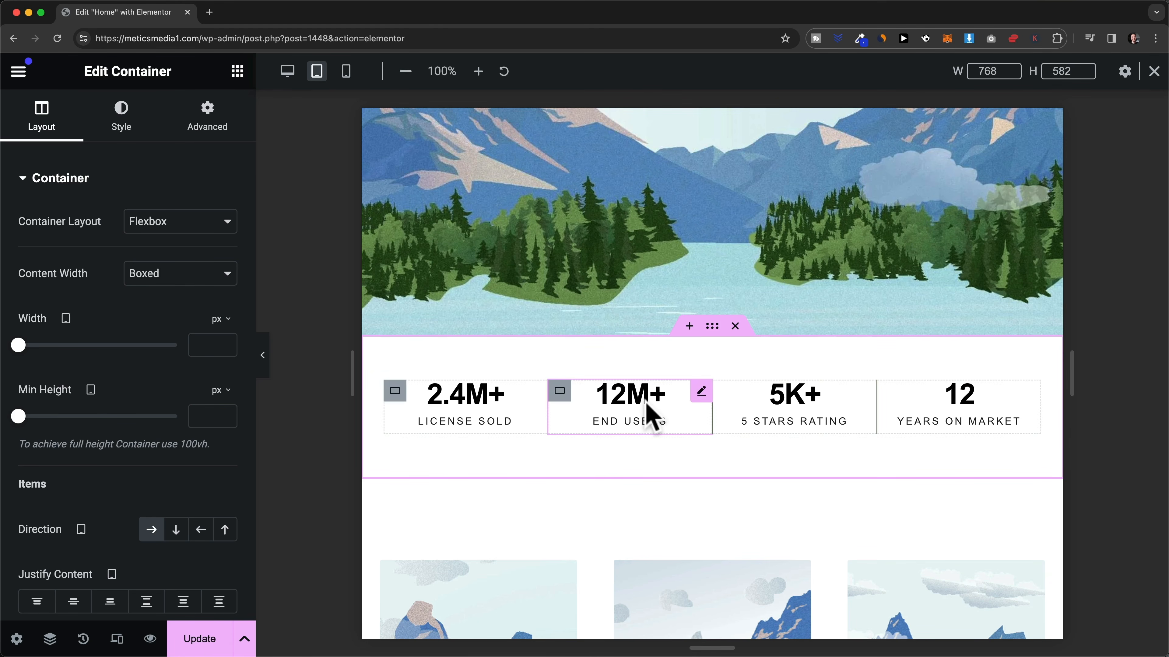
# - Turn on Hide On Mobile Portrait for the stats container, verify in mobile preview, then return to desktop
pyautogui.click(224, 122)
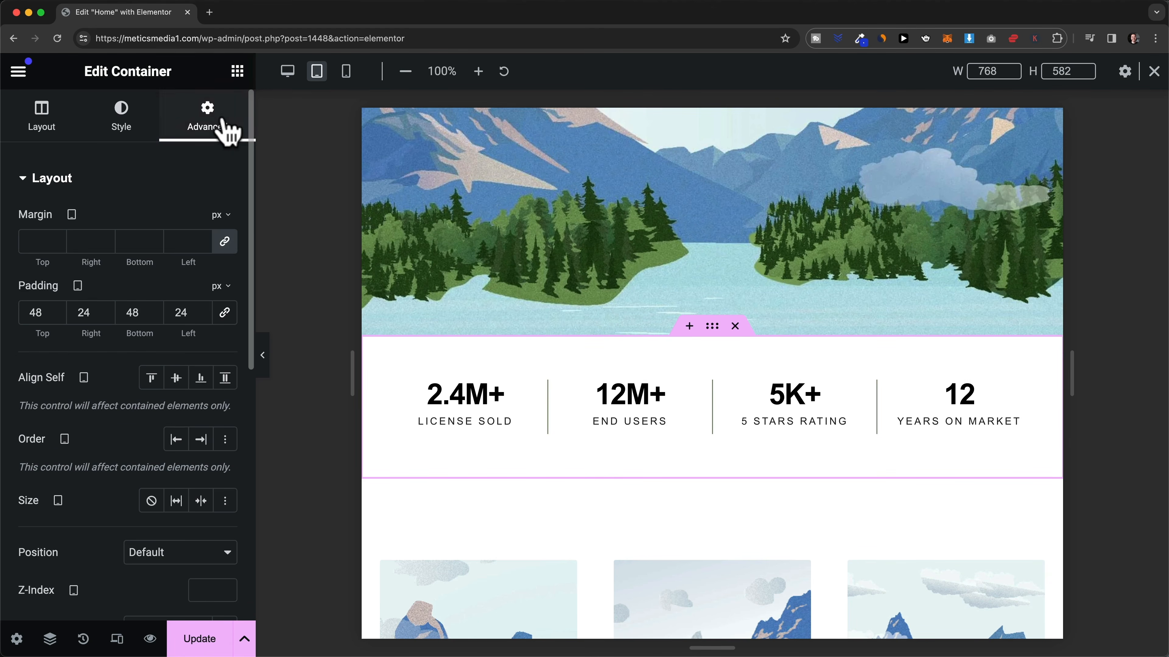
pyautogui.scroll(-3, 165, 209)
pyautogui.scroll(-6, 165, 209)
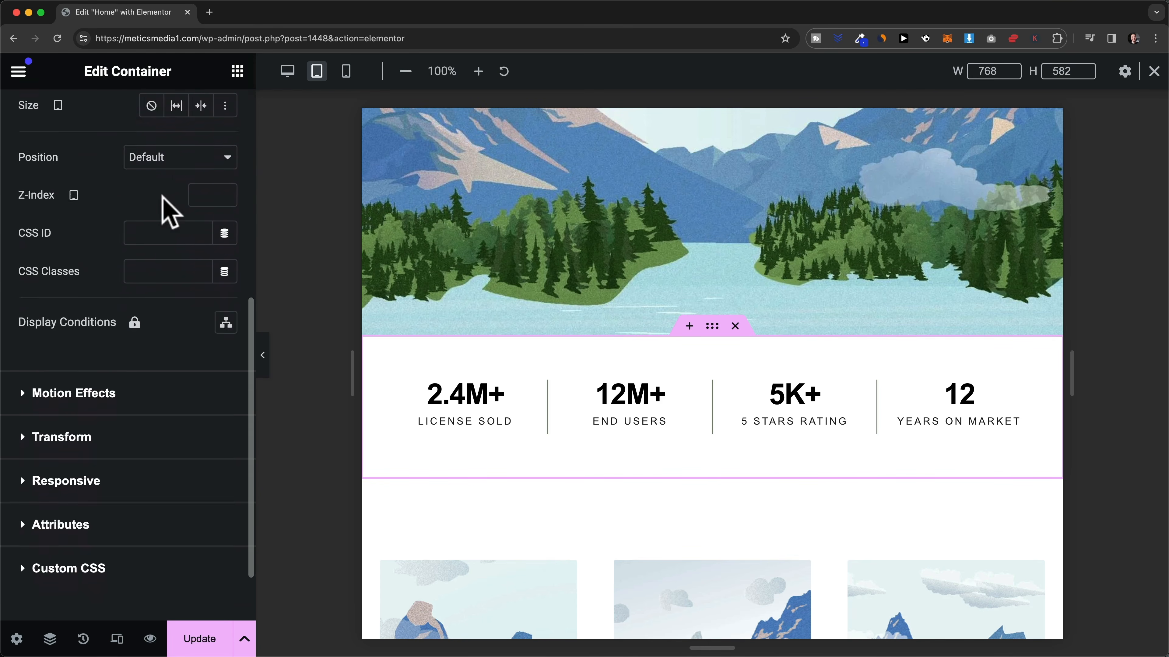
pyautogui.click(22, 404)
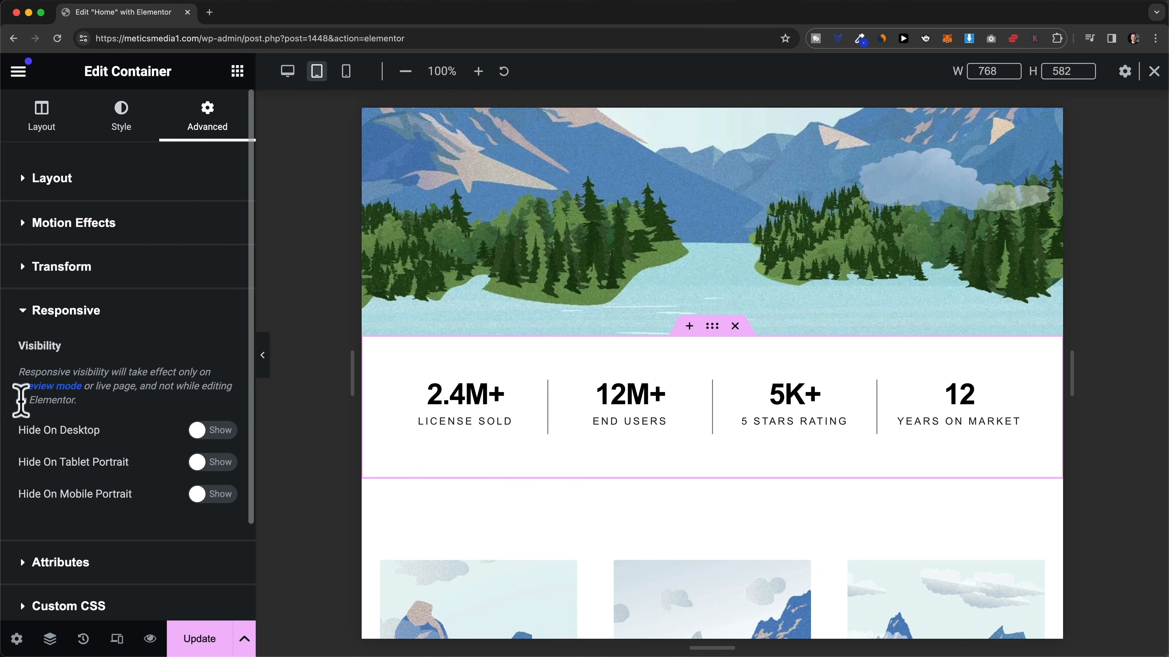
pyautogui.moveTo(18, 345); pyautogui.dragTo(71, 343)
pyautogui.click(93, 340)
pyautogui.scroll(-2, 161, 449)
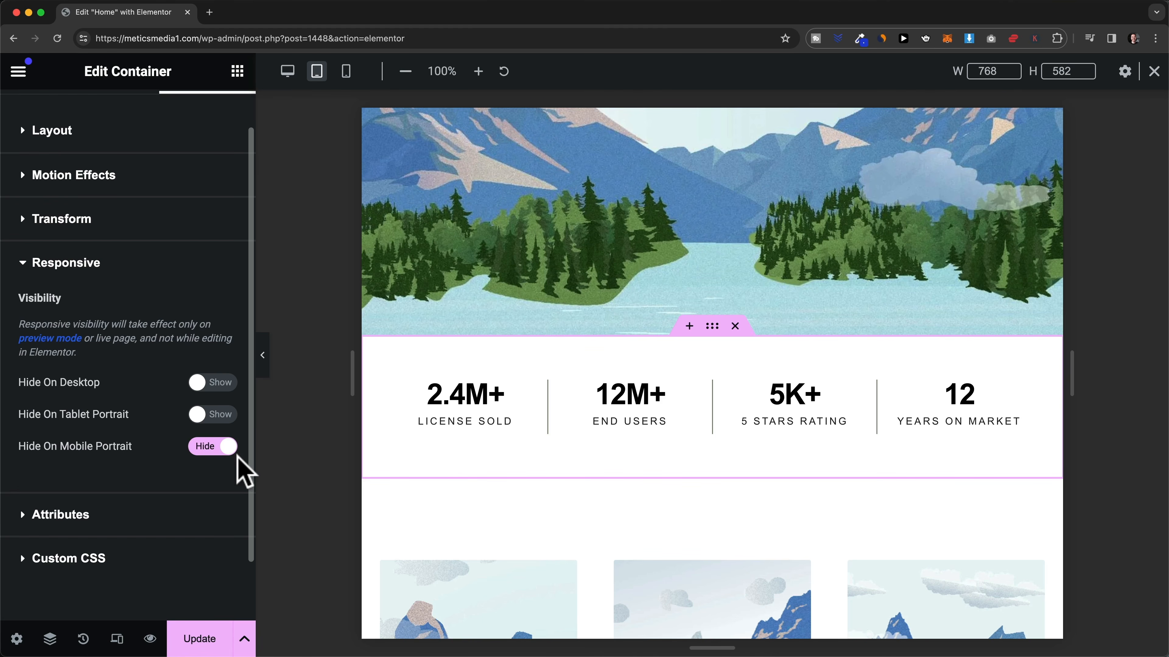
pyautogui.click(346, 72)
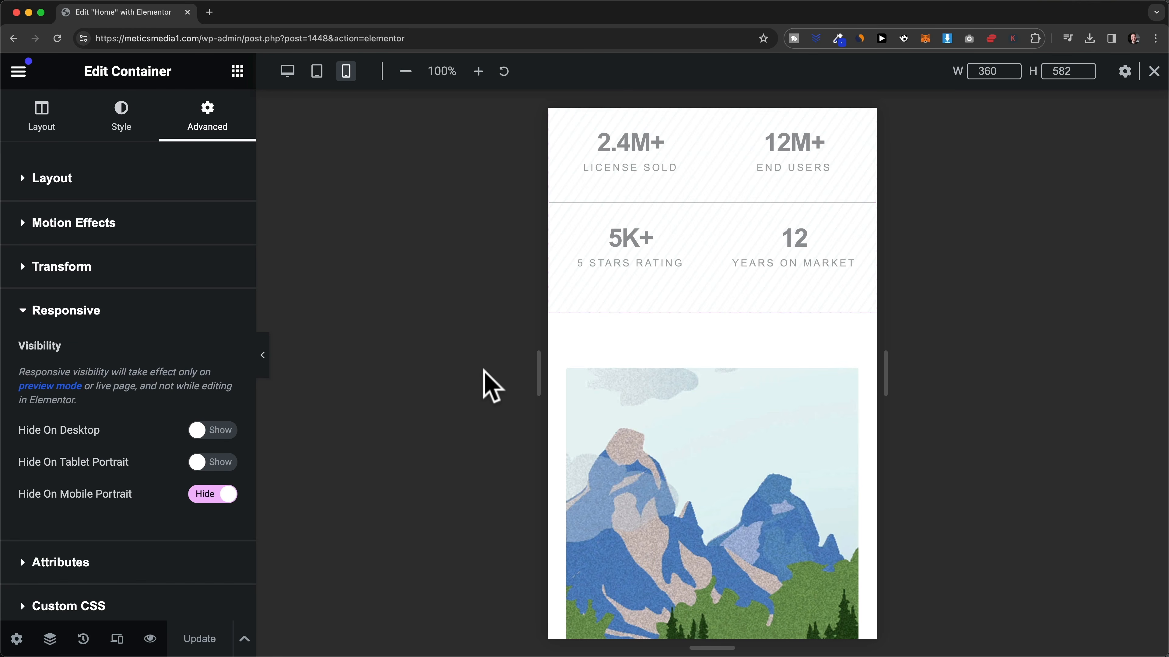
pyautogui.click(288, 71)
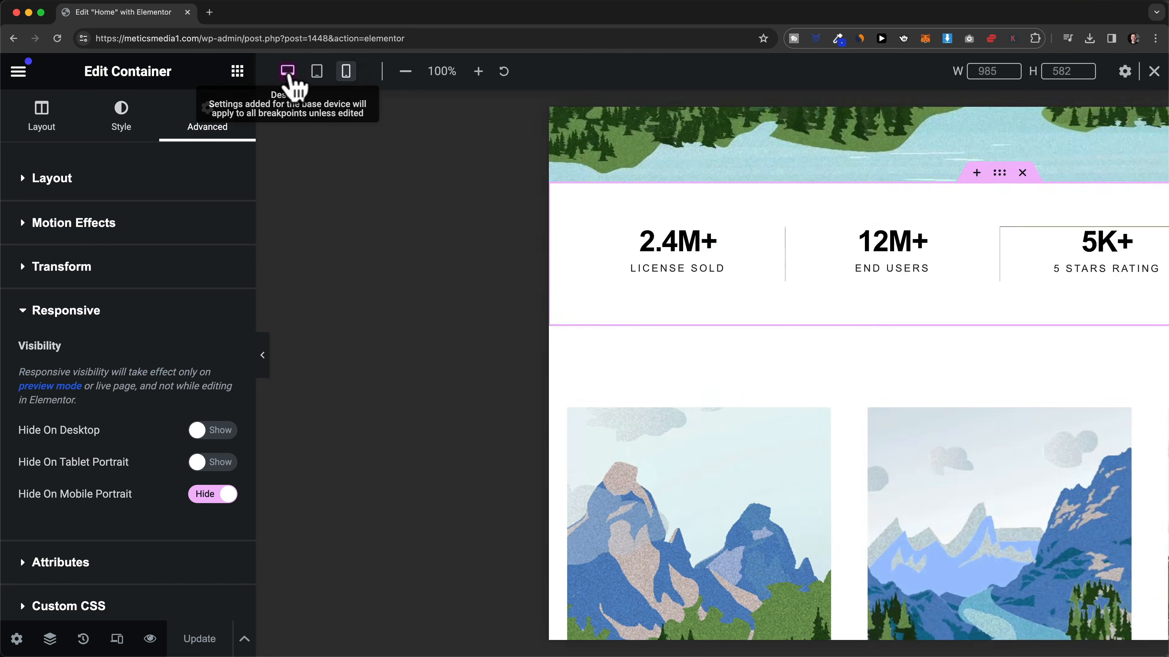
# - Leave responsive mode and load the live site's Contact page, scrolling through its form and contact details
pyautogui.click(1154, 71)
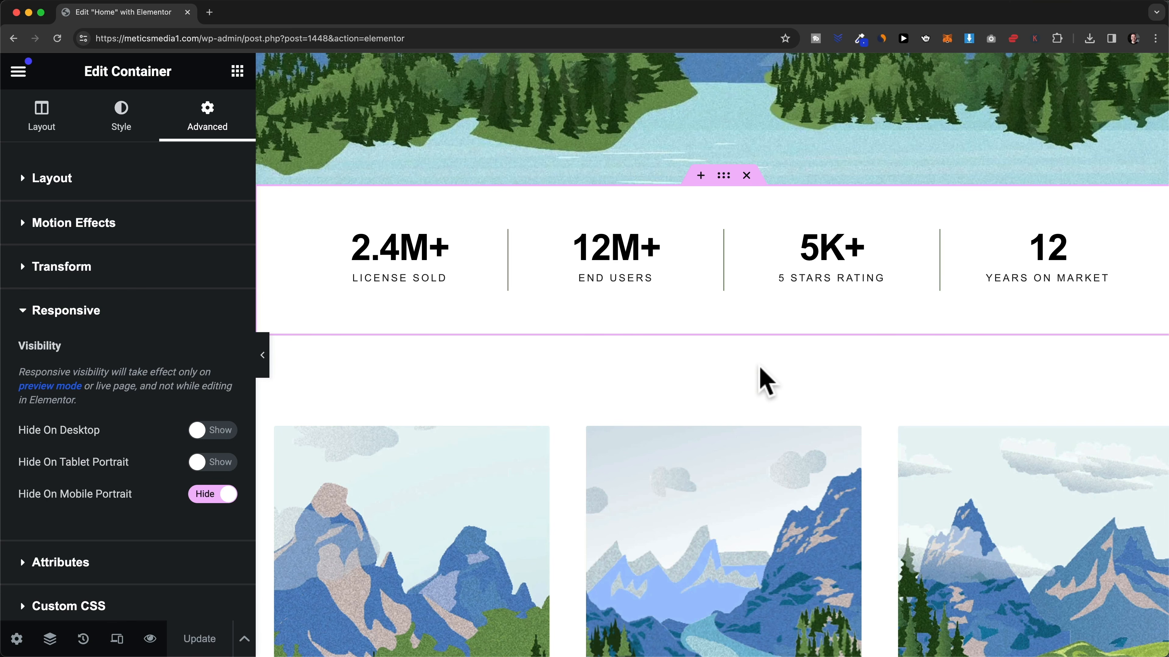
pyautogui.click(354, 39)
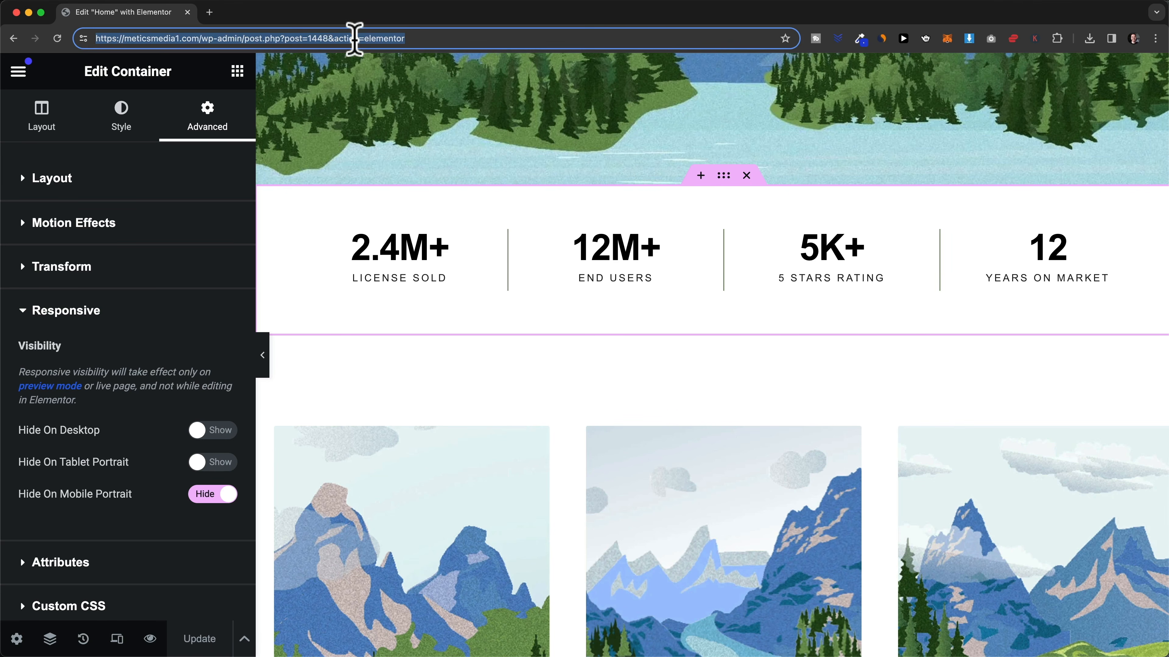
pyautogui.write('https://meticsmedia1.com/')
pyautogui.press('Return')
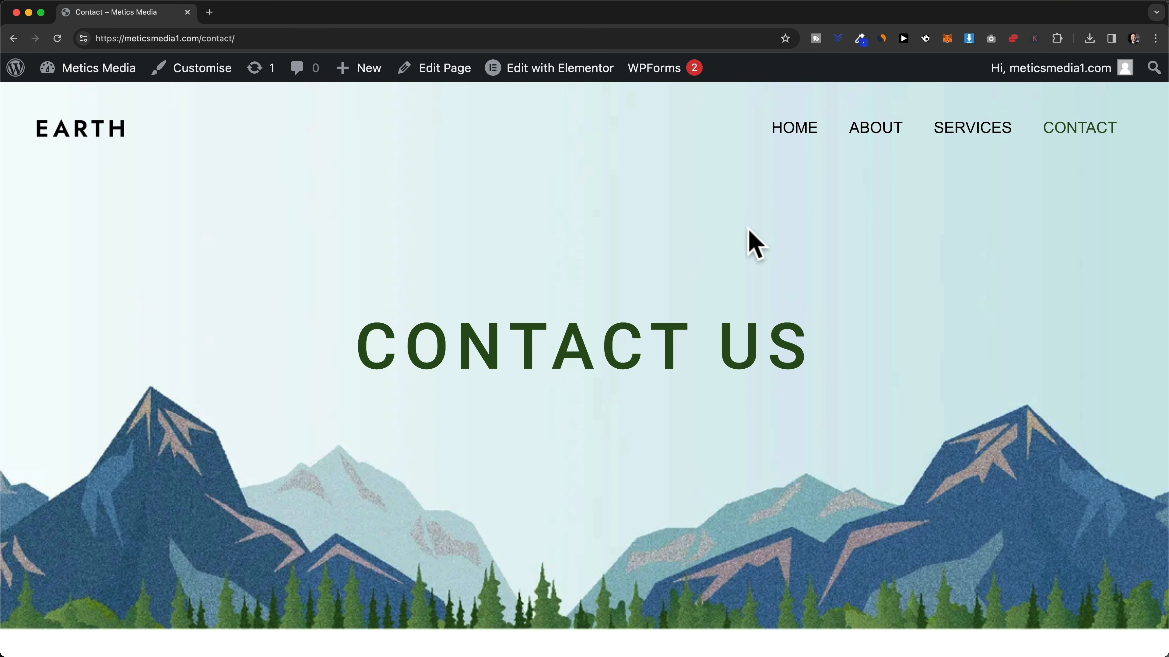
pyautogui.scroll(-10, 739, 413)
pyautogui.scroll(-4, 746, 421)
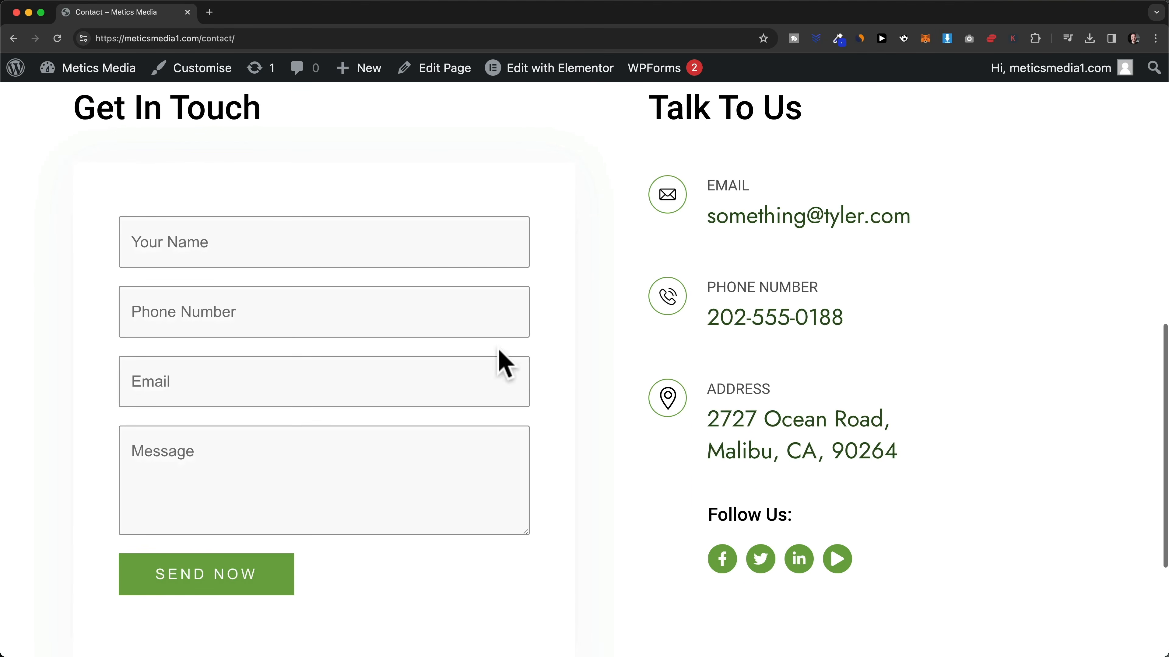
pyautogui.scroll(1, 538, 428)
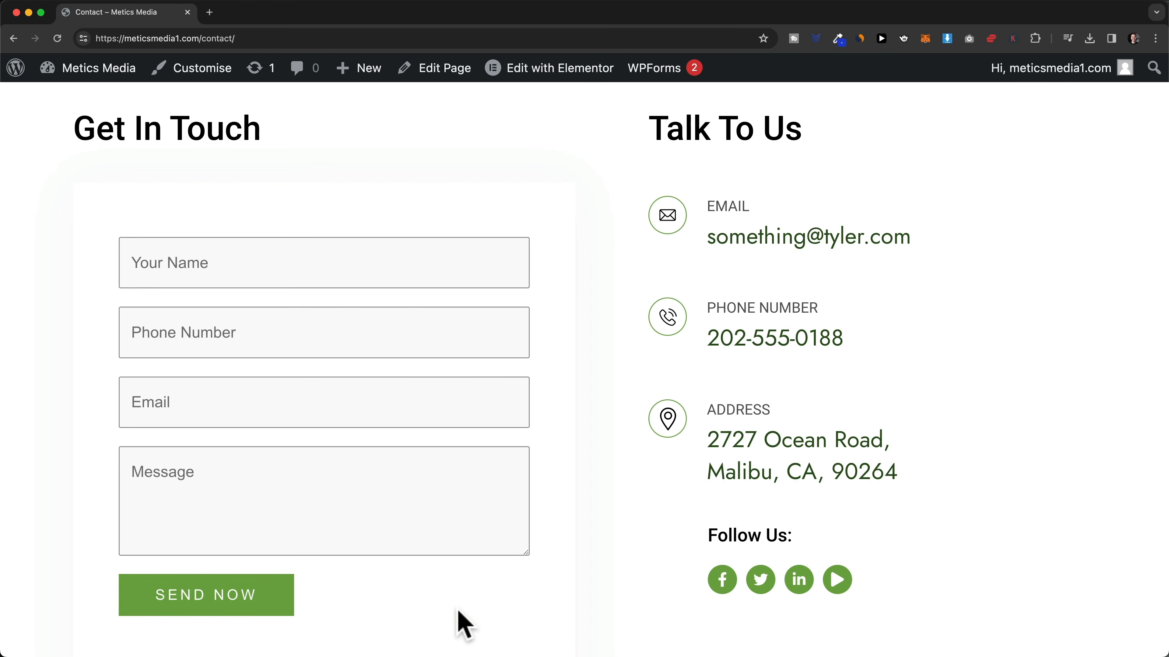
pyautogui.scroll(-1, 379, 366)
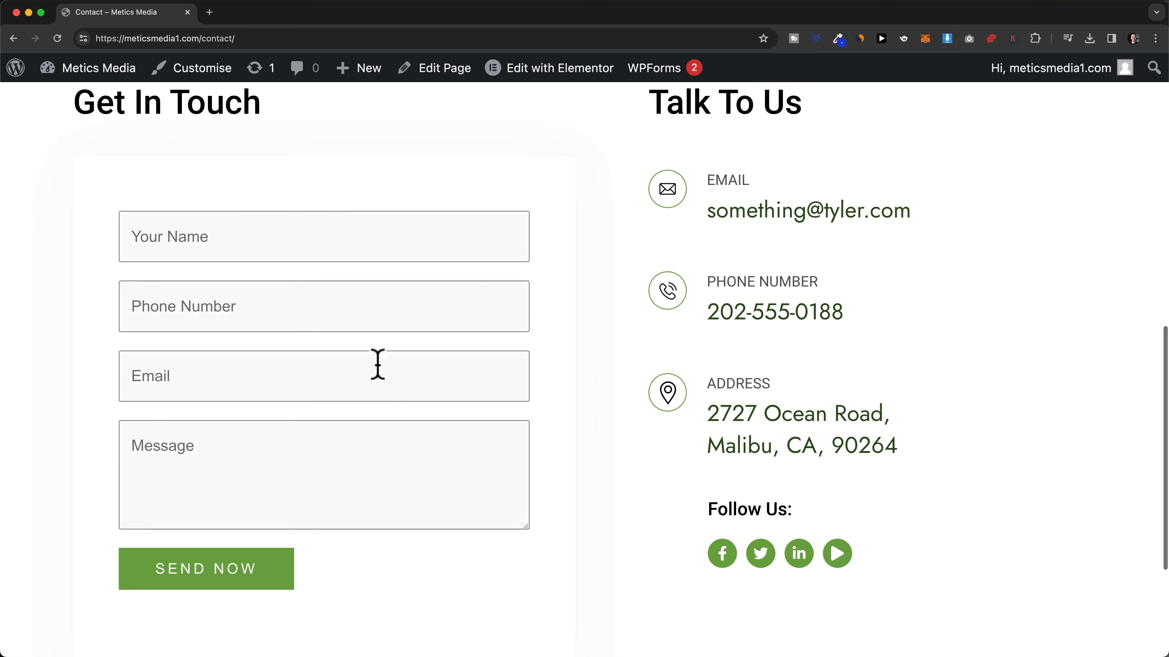
# - Open the Contact page in Elementor and confirm its WPForms widget displays Contact Form
pyautogui.click(560, 74)
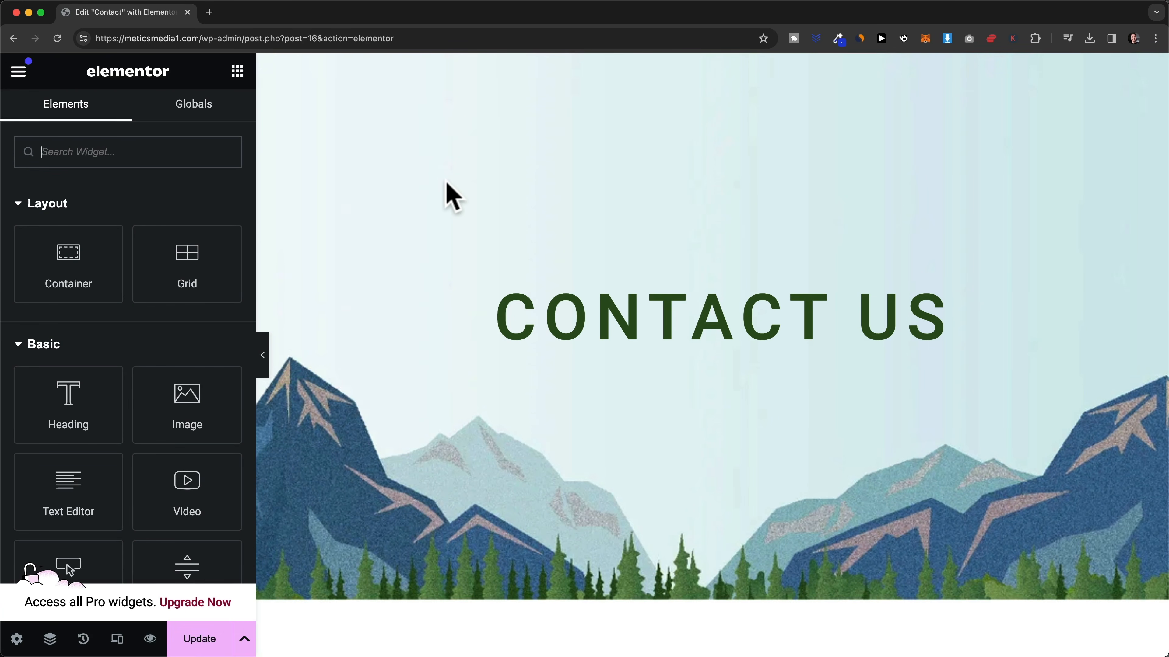
pyautogui.scroll(-5, 446, 196)
pyautogui.scroll(-10, 446, 184)
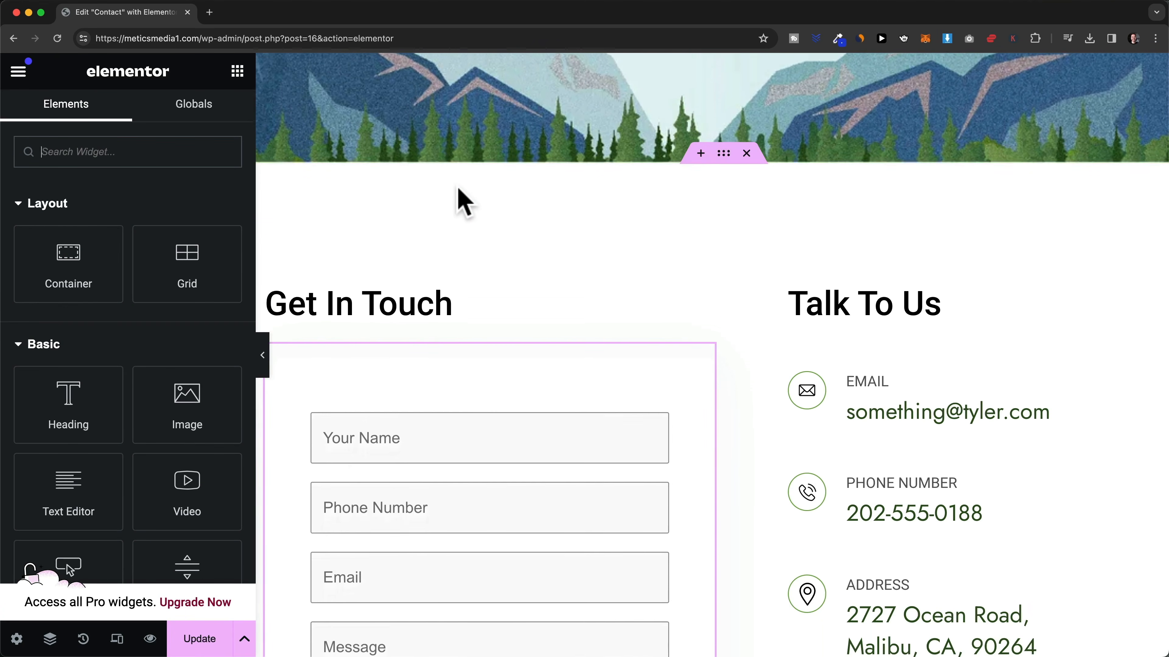
pyautogui.scroll(-2, 464, 189)
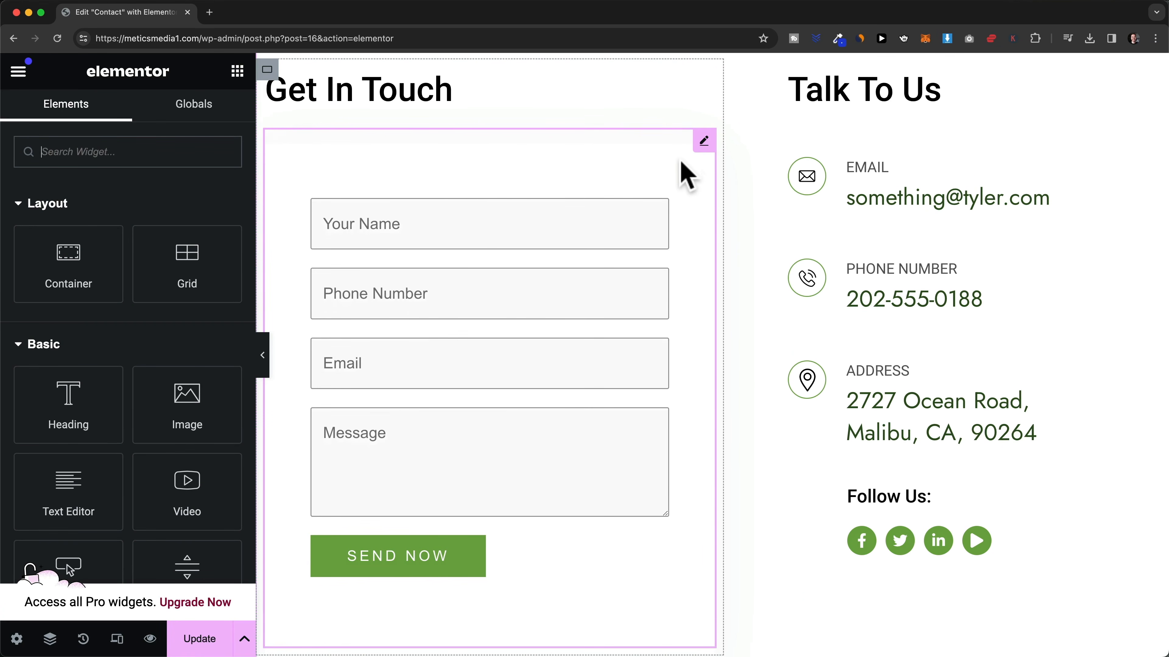
pyautogui.click(704, 141)
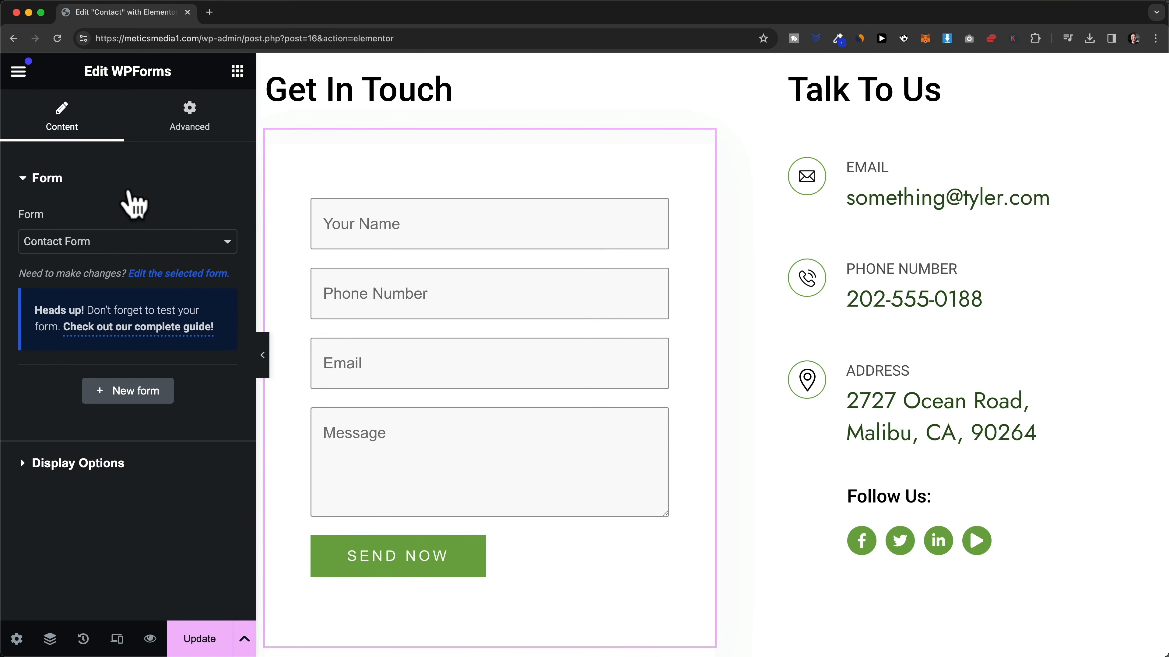
pyautogui.click(37, 241)
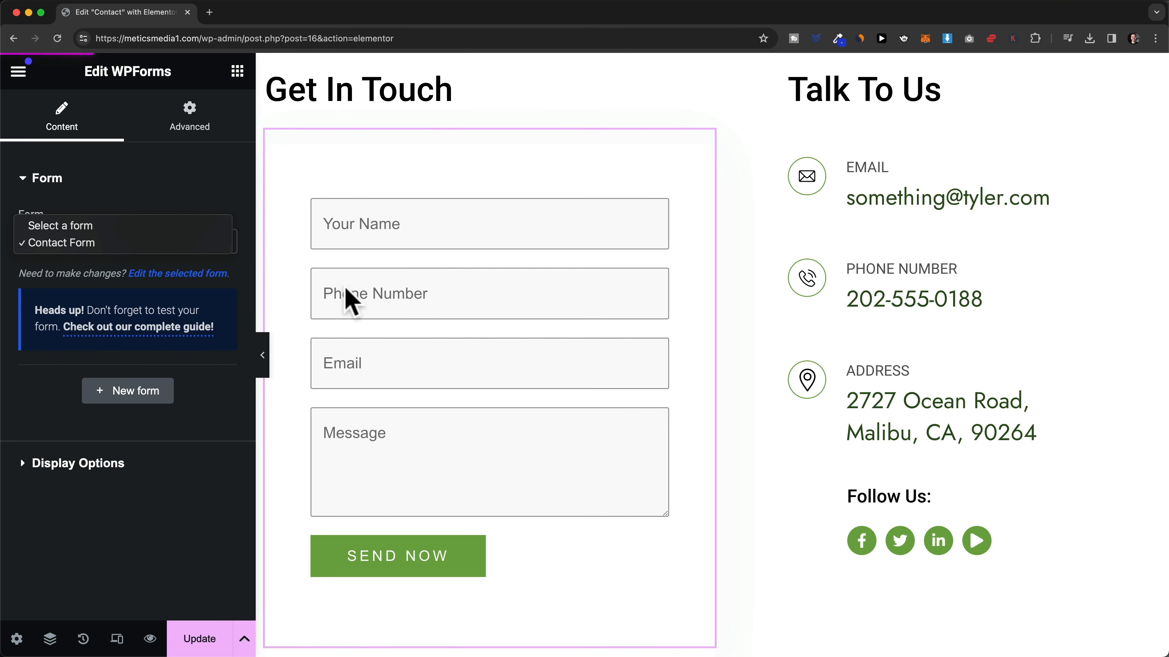
pyautogui.click(159, 191)
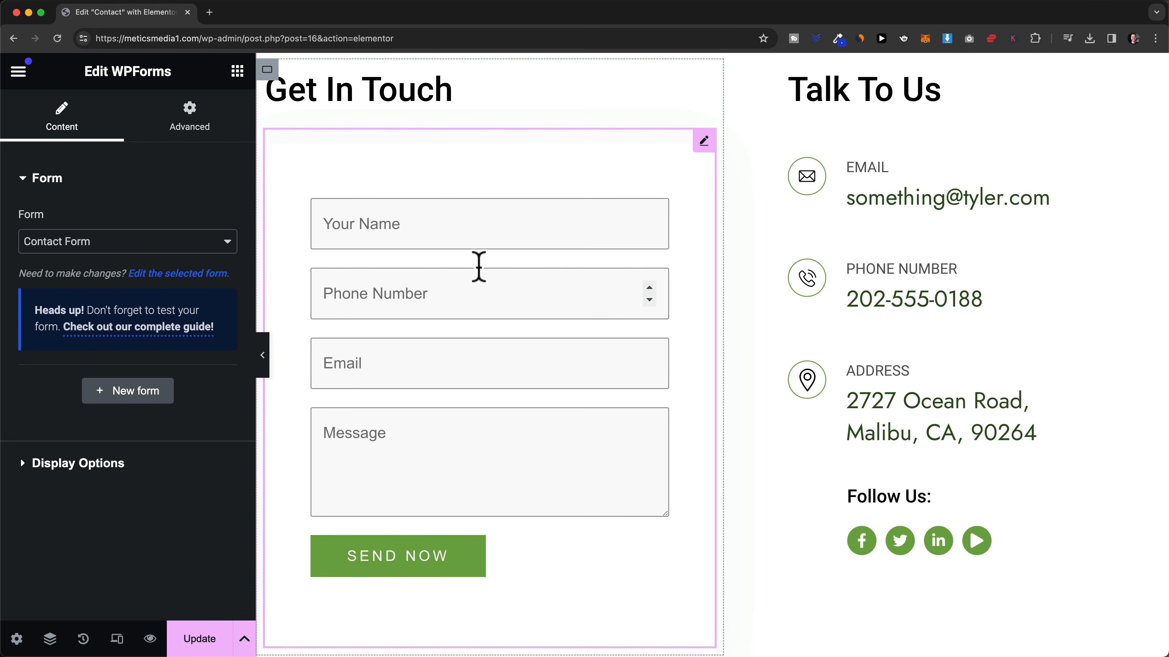
# - Load the WordPress admin dashboard in a new browser tab
pyautogui.click(209, 13)
pyautogui.write('https://meticsmedia1.com/wp-admin')
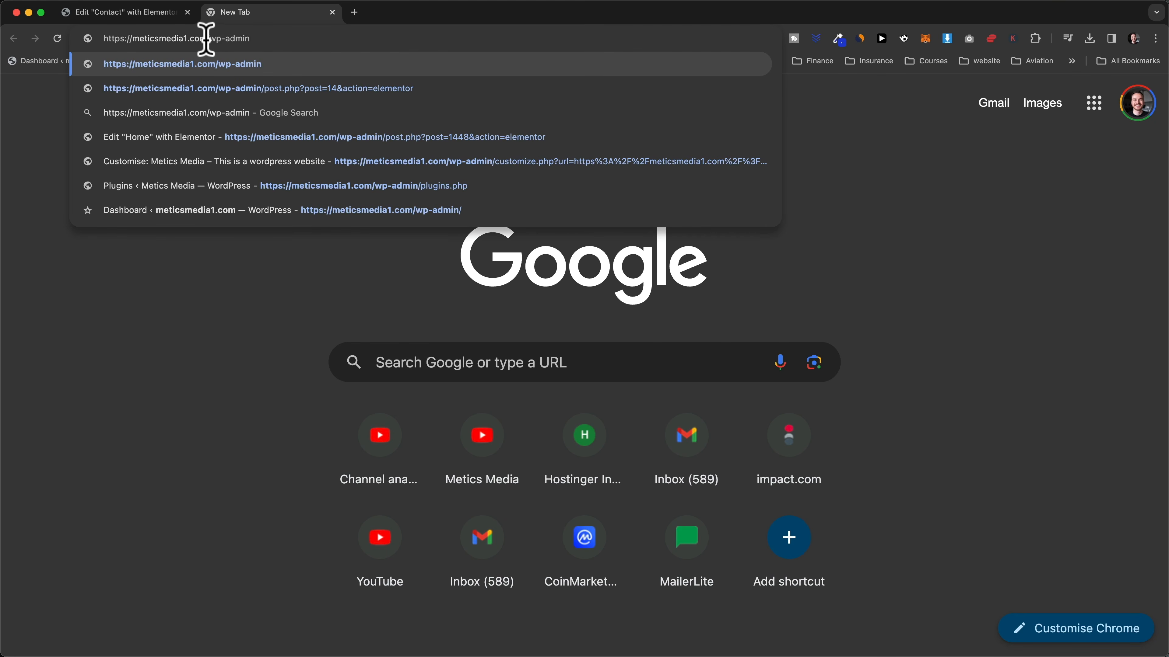
pyautogui.press('Return')
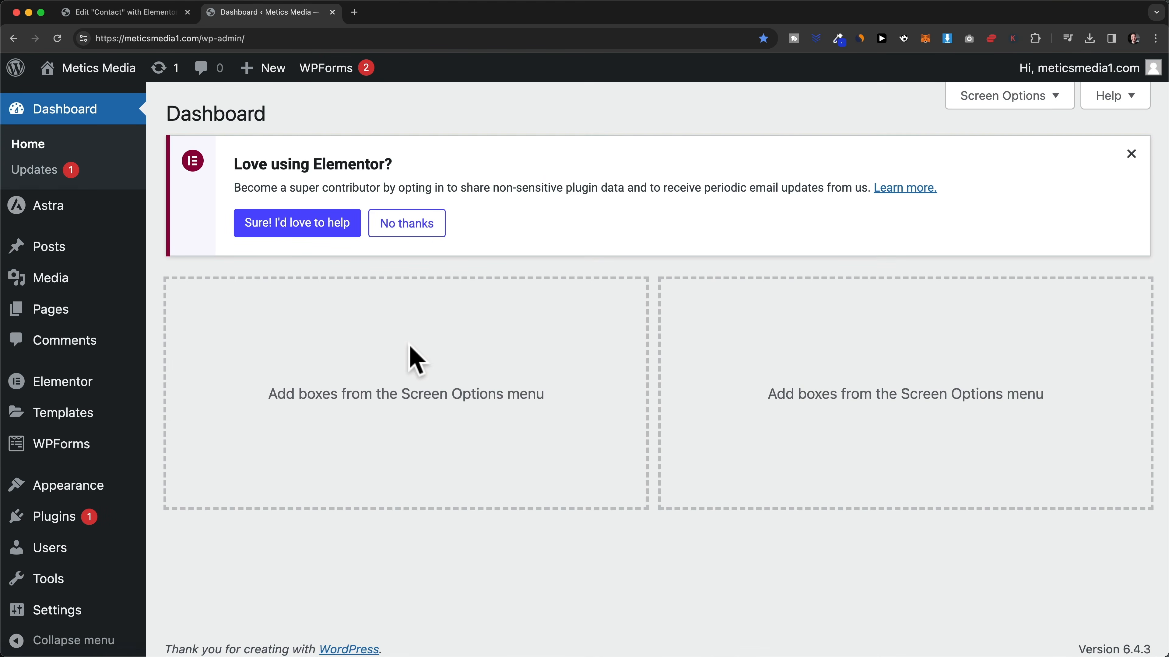
pyautogui.scroll(-1, 293, 392)
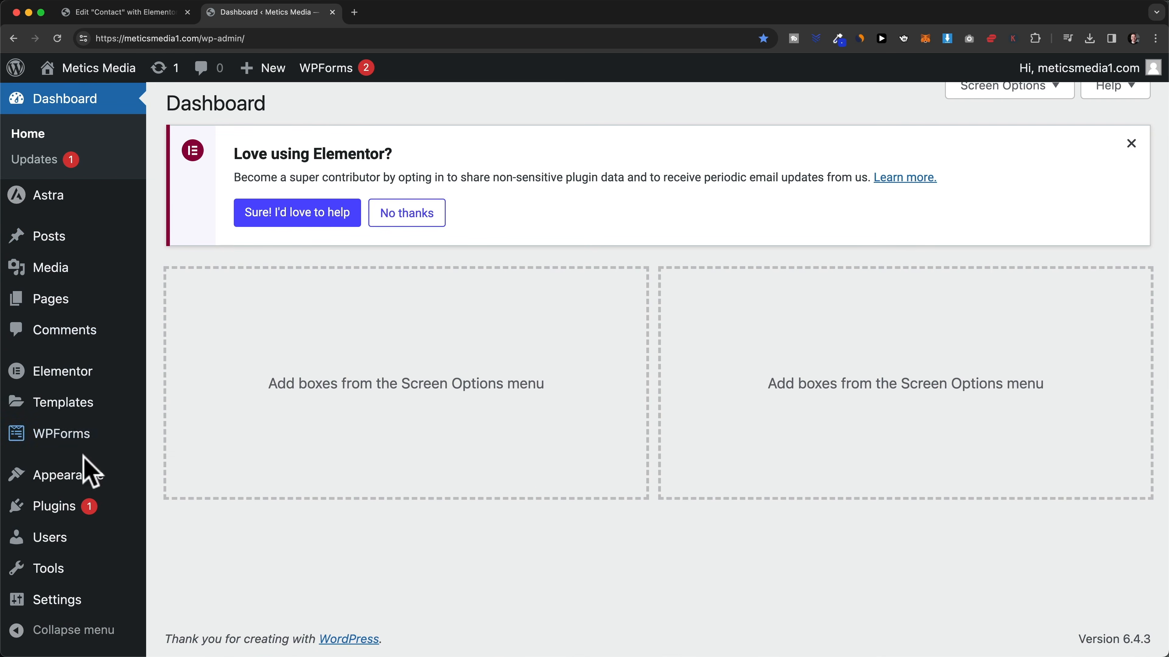
# - Review the Installed Plugins list, including WPForms Lite 1.8.7.2
pyautogui.click(53, 508)
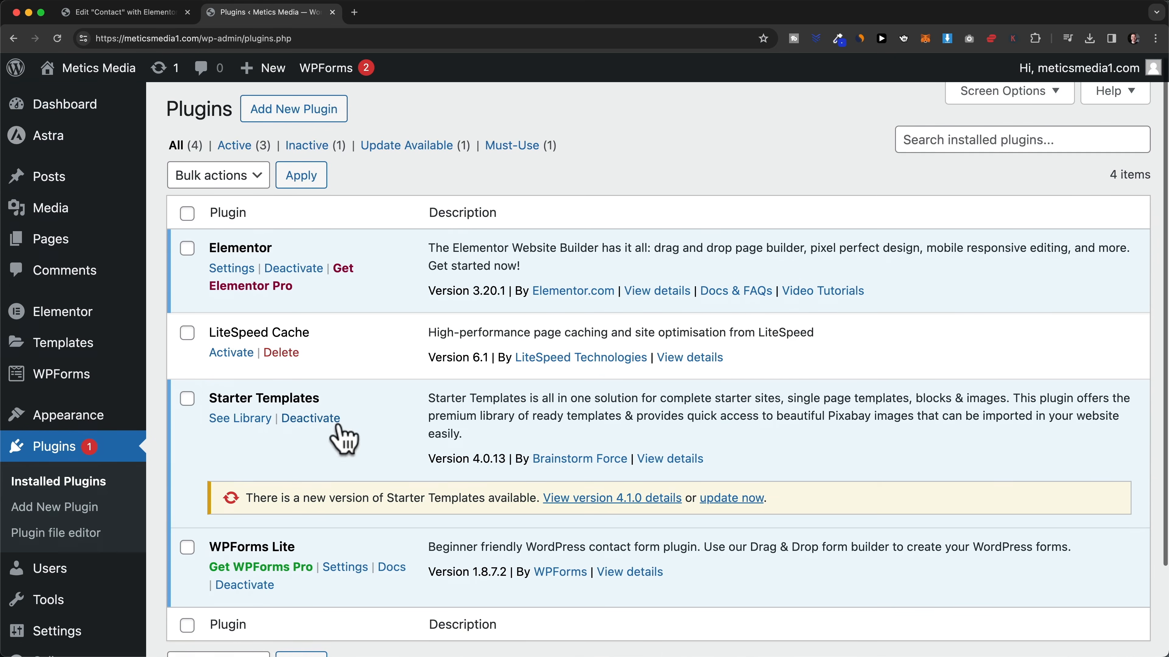
pyautogui.scroll(-1, 333, 435)
pyautogui.moveTo(209, 463); pyautogui.dragTo(322, 474)
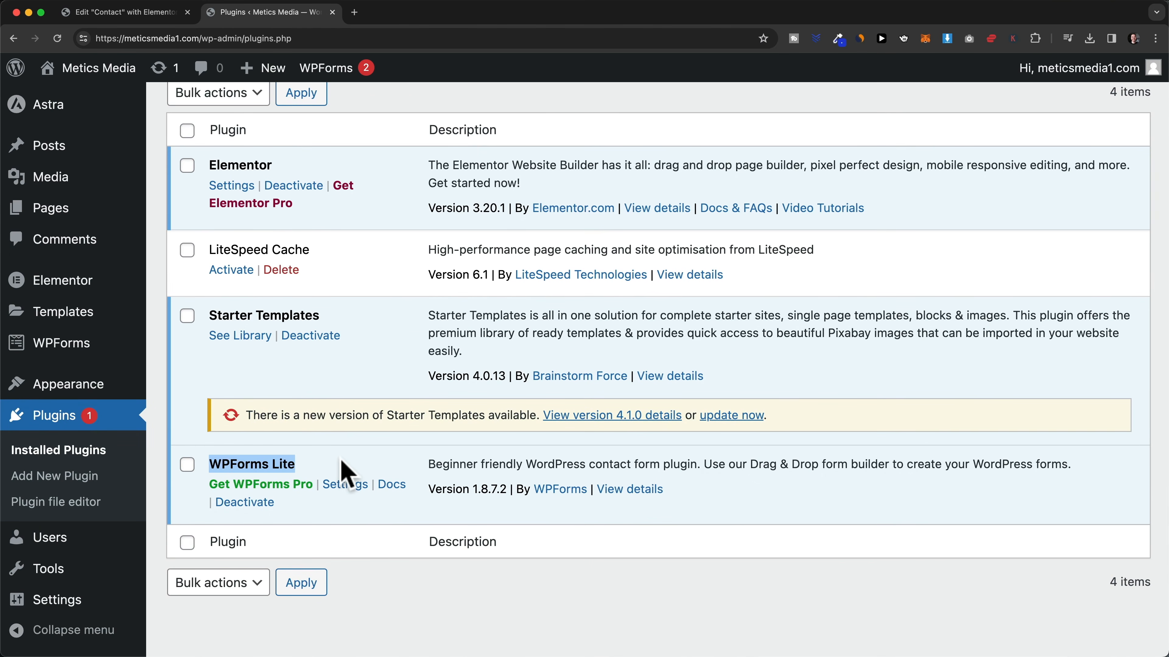
pyautogui.click(343, 472)
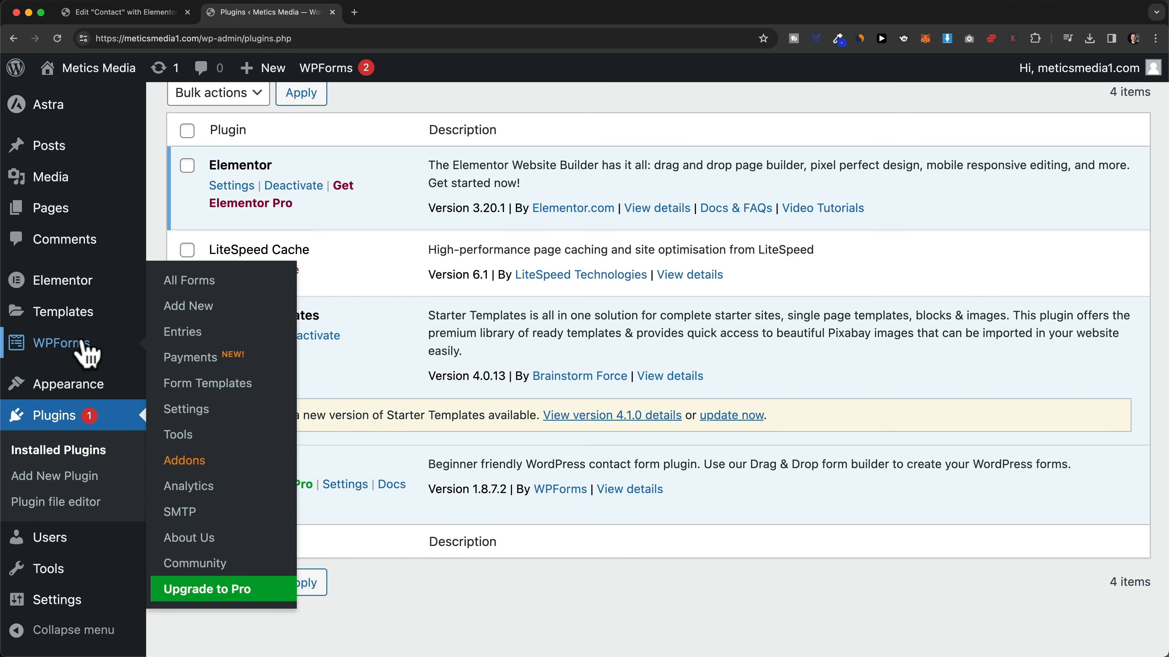
pyautogui.moveTo(77, 348)
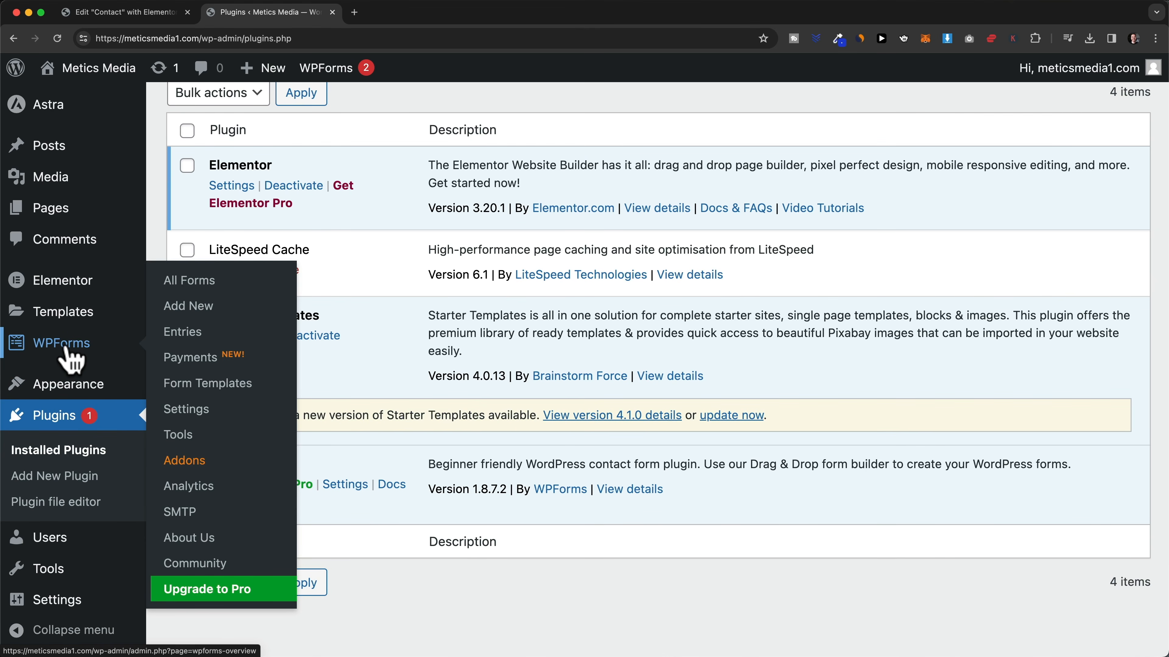
# - Open the Contact Form from the WPForms Forms Overview into the form builder
pyautogui.click(72, 348)
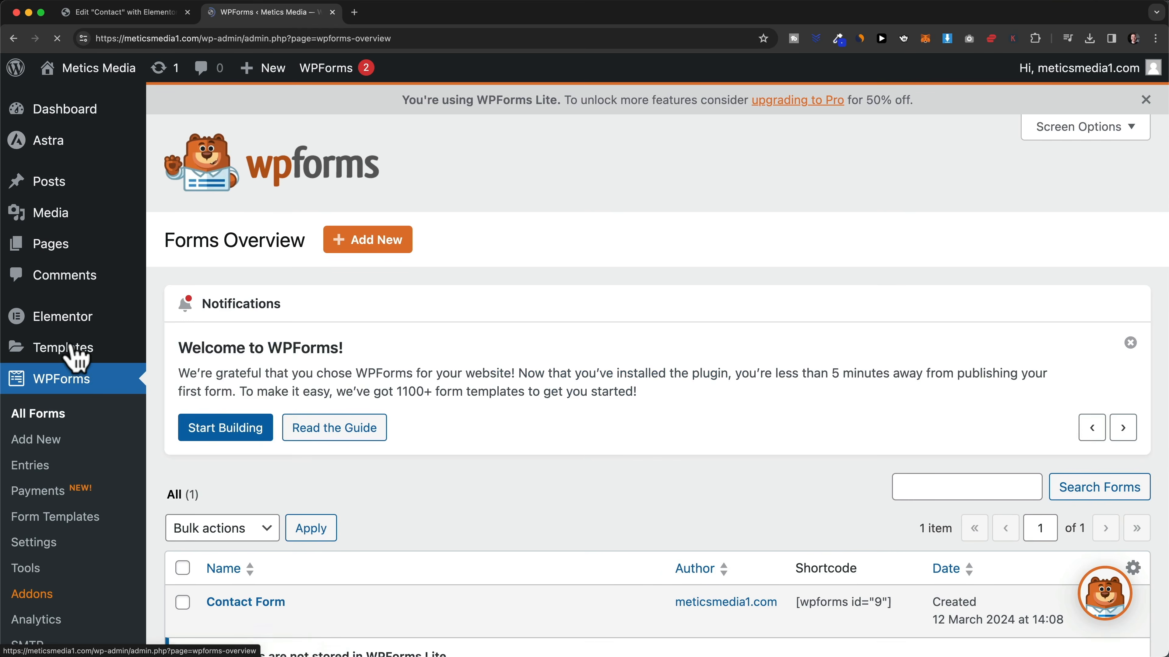
pyautogui.scroll(-2, 481, 409)
pyautogui.scroll(-4, 483, 410)
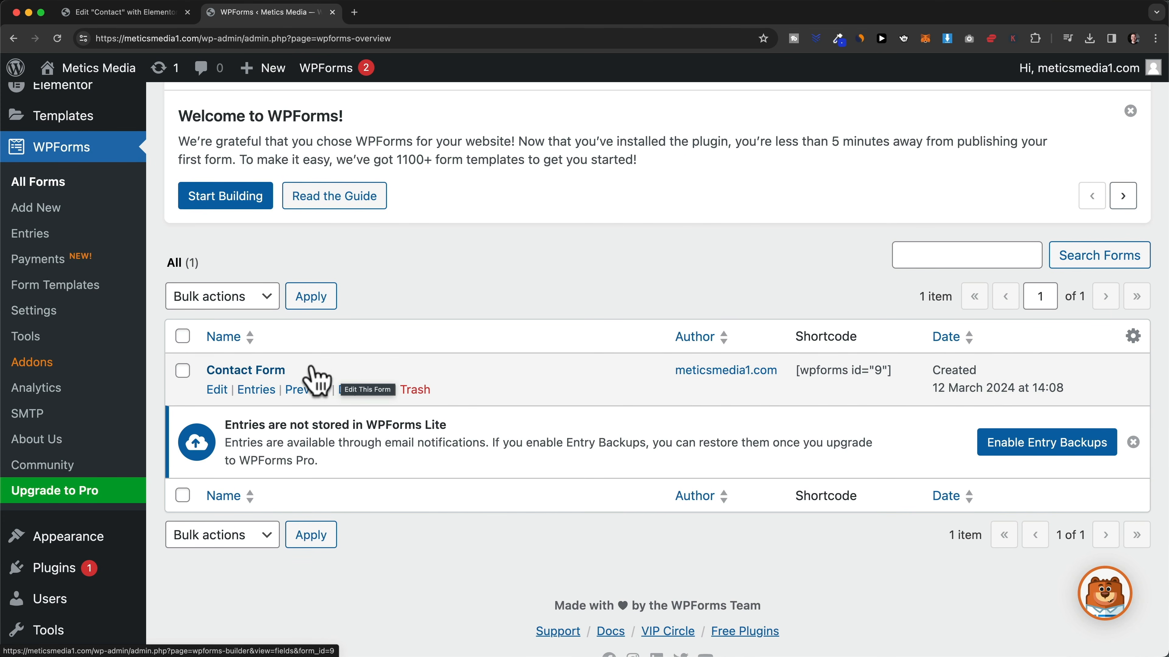
pyautogui.click(254, 372)
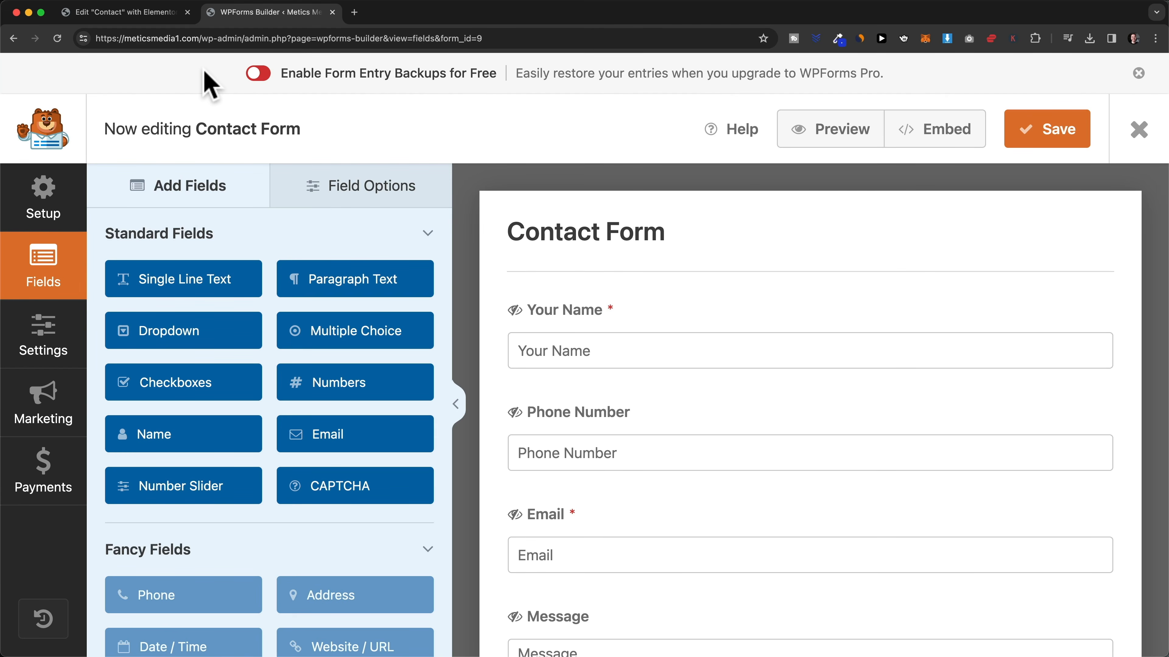
pyautogui.click(128, 13)
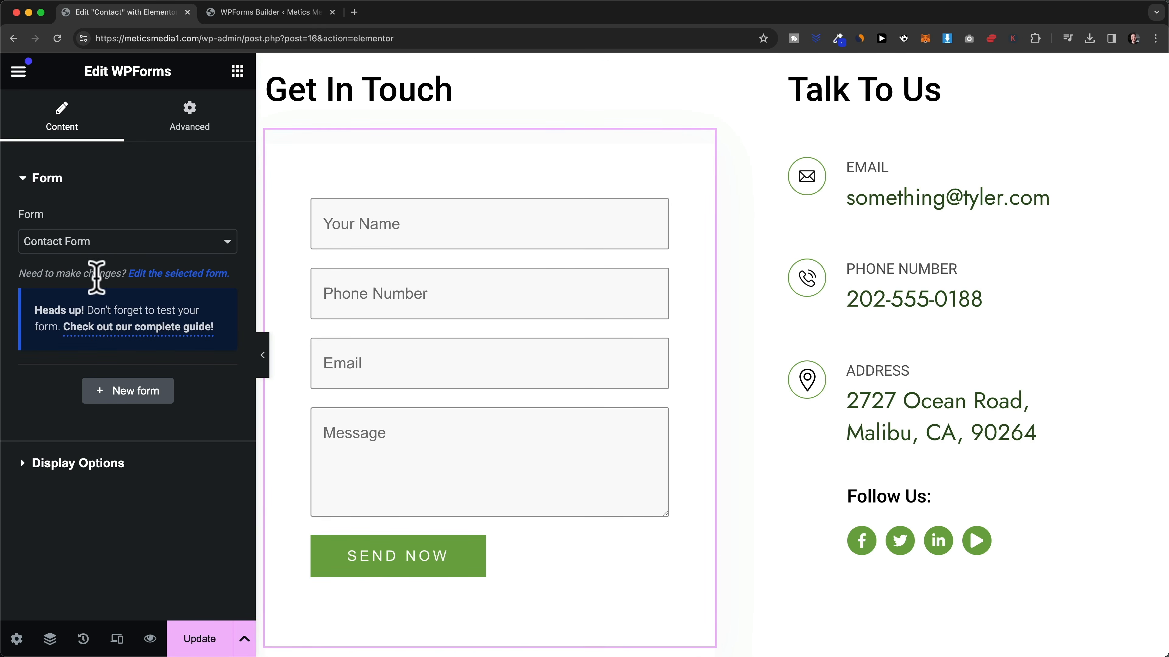
pyautogui.click(176, 275)
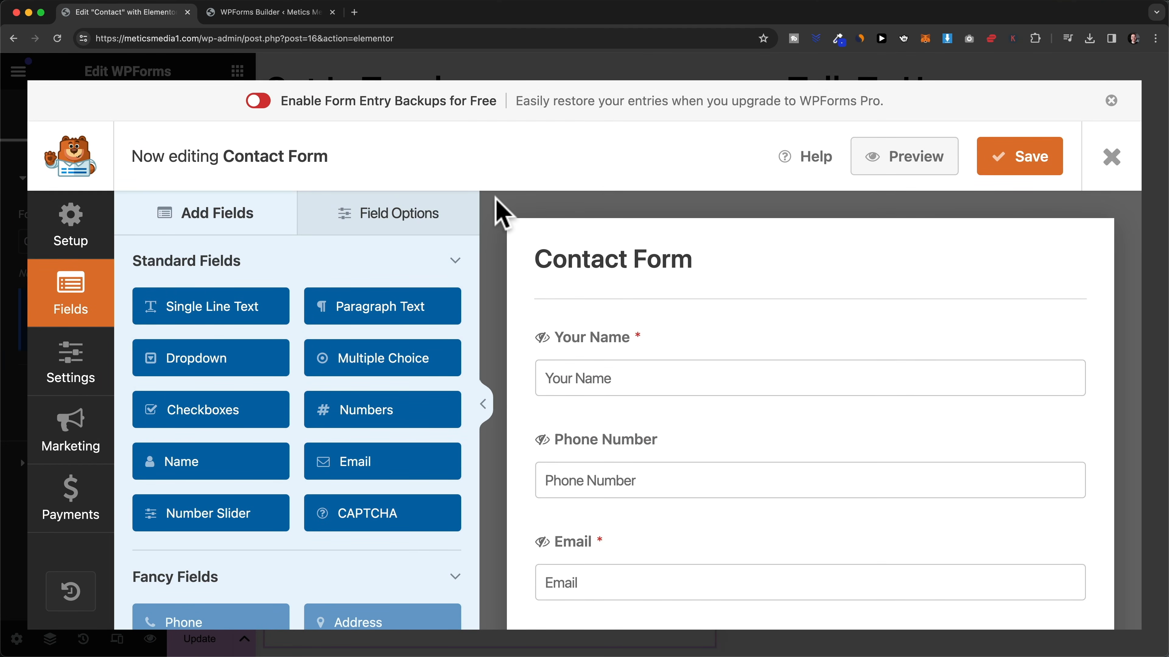
pyautogui.scroll(-2, 505, 216)
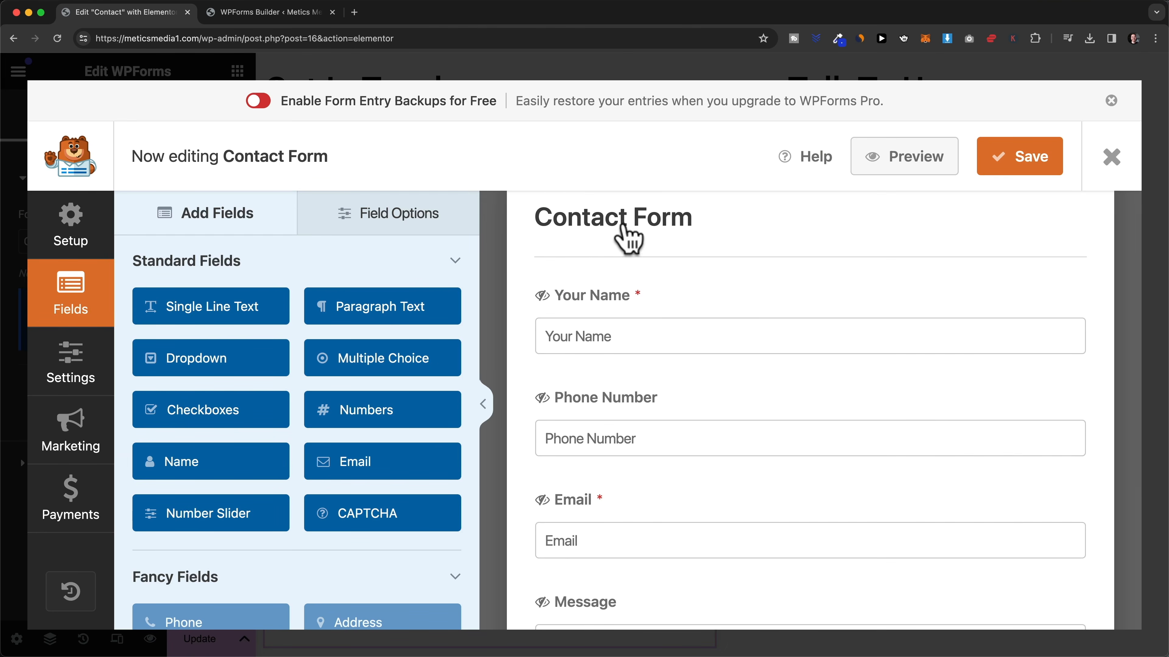
pyautogui.scroll(-4, 747, 331)
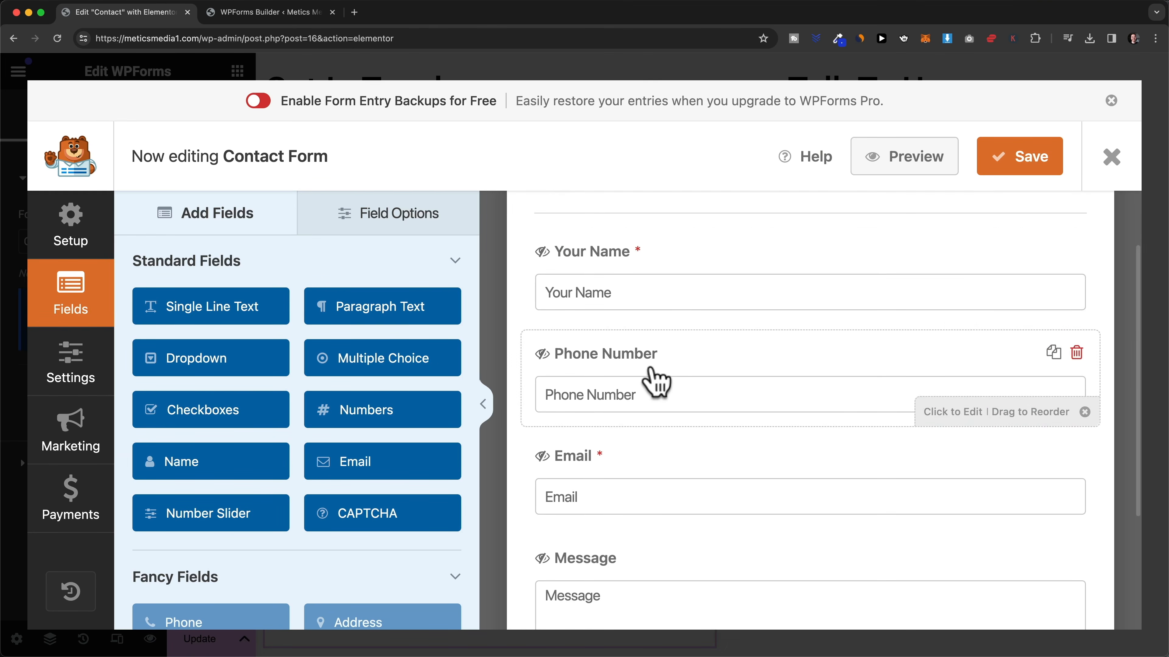
pyautogui.scroll(-3, 651, 440)
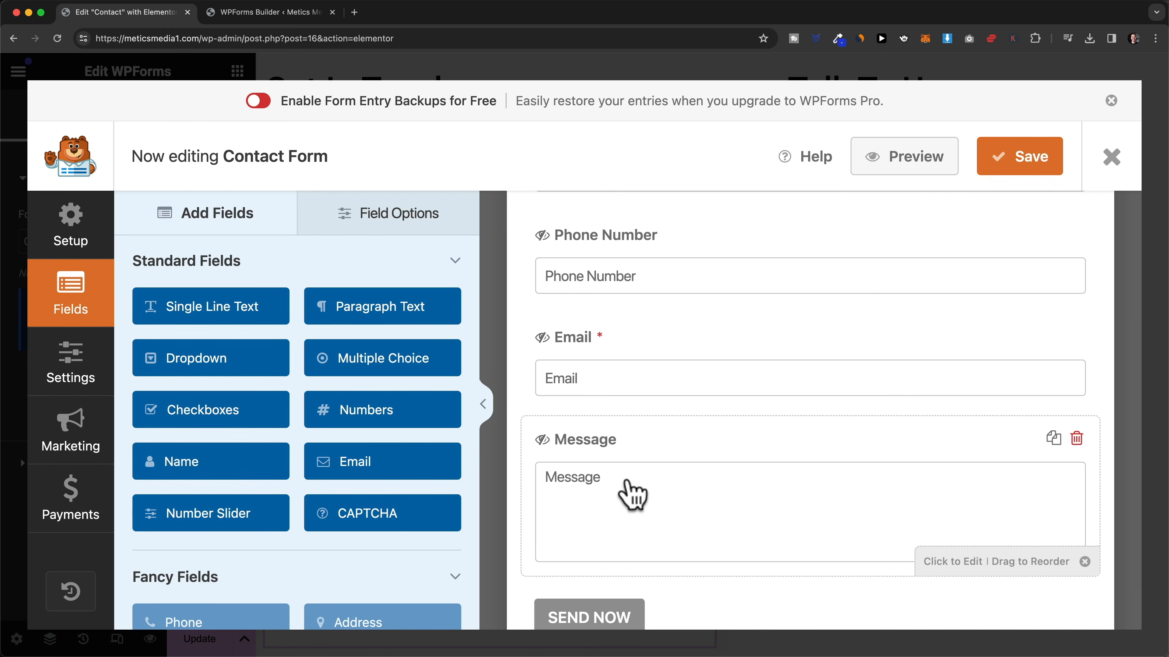
pyautogui.scroll(-1, 261, 261)
pyautogui.scroll(1, 265, 322)
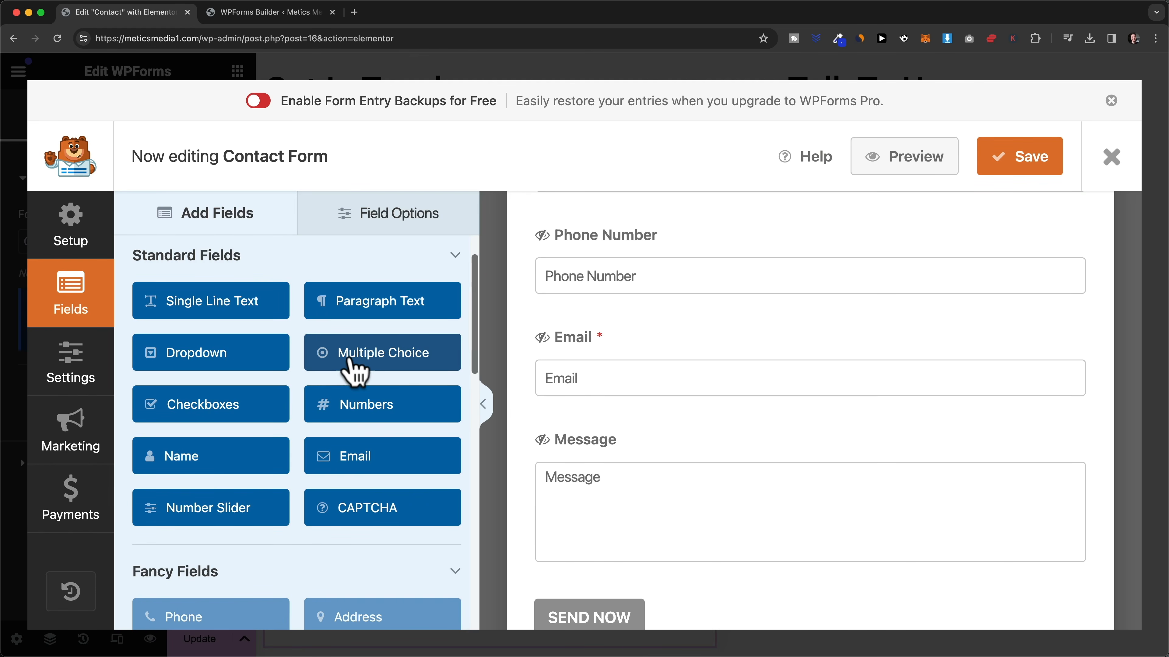
# - Add a Multiple Choice field between Email and Message, labelled 'What are you interested in?'
pyautogui.moveTo(373, 366); pyautogui.dragTo(578, 454)
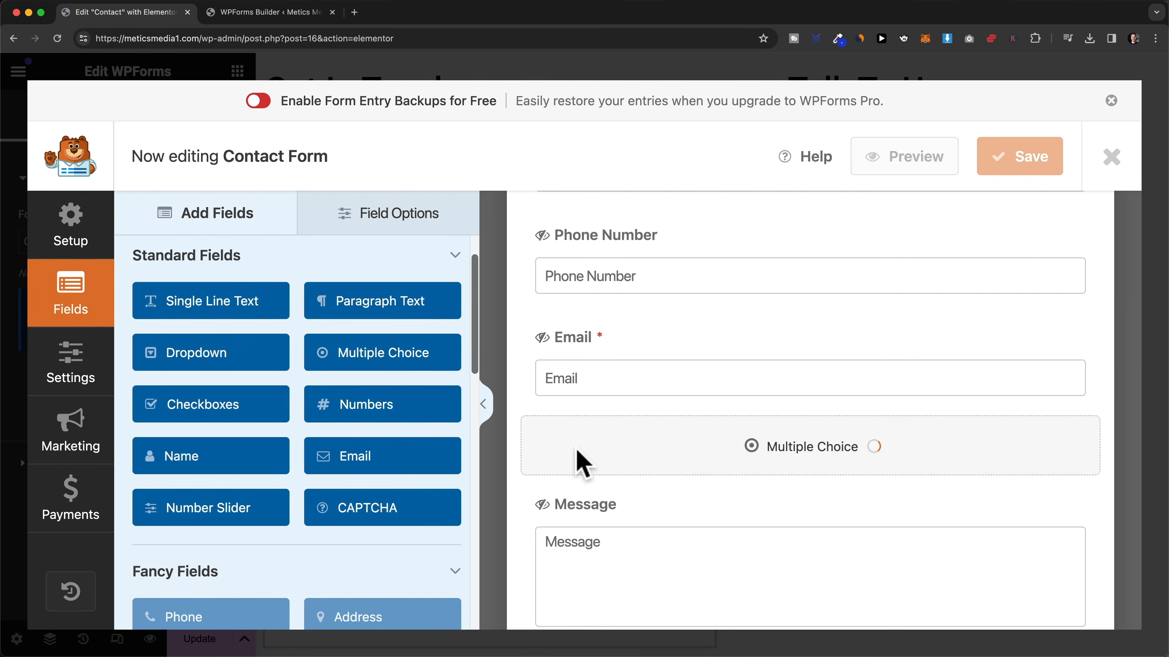
pyautogui.scroll(-2, 581, 464)
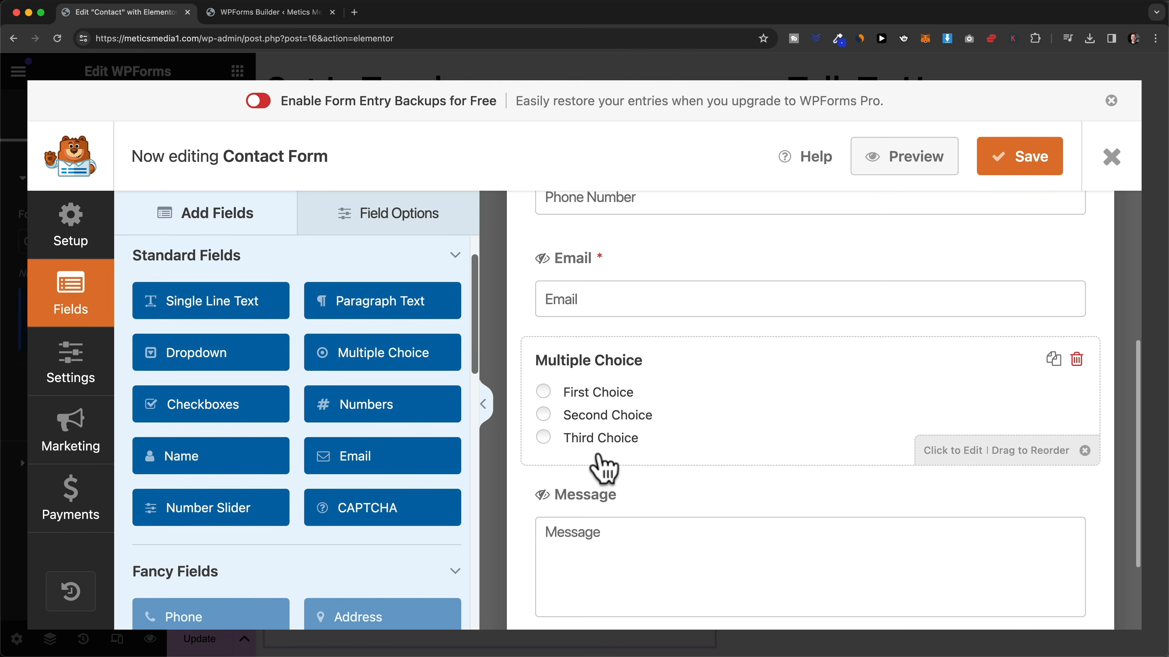
pyautogui.click(634, 363)
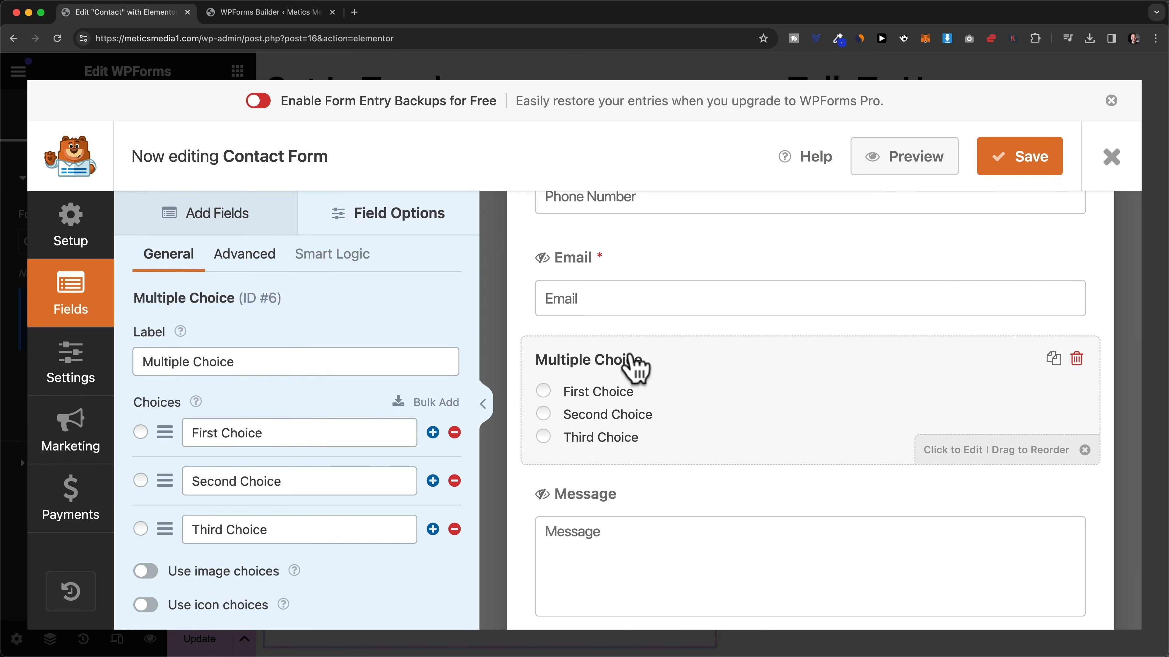
pyautogui.scroll(-1, 253, 329)
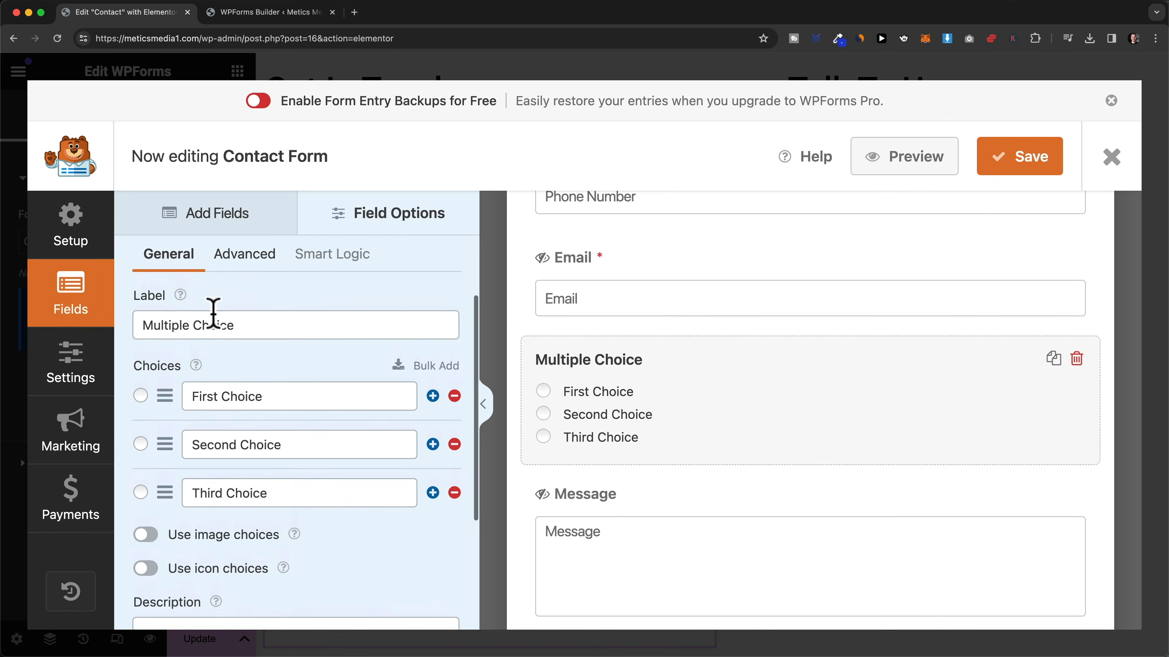
pyautogui.moveTo(140, 338); pyautogui.dragTo(242, 338)
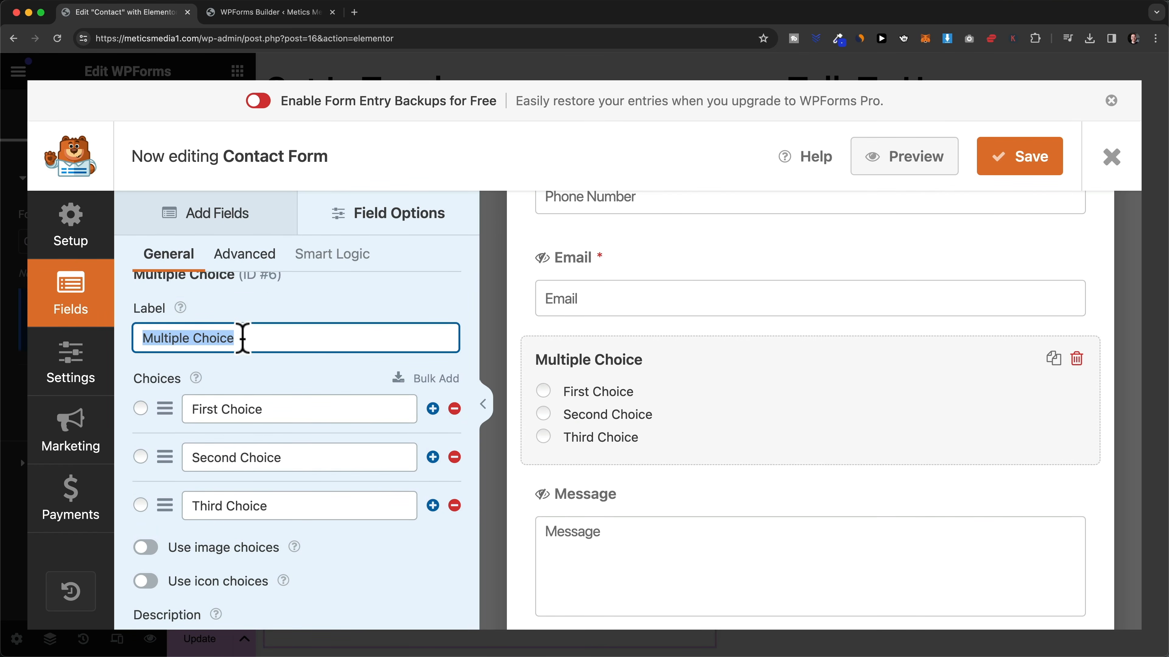
pyautogui.write('What are you interested in?')
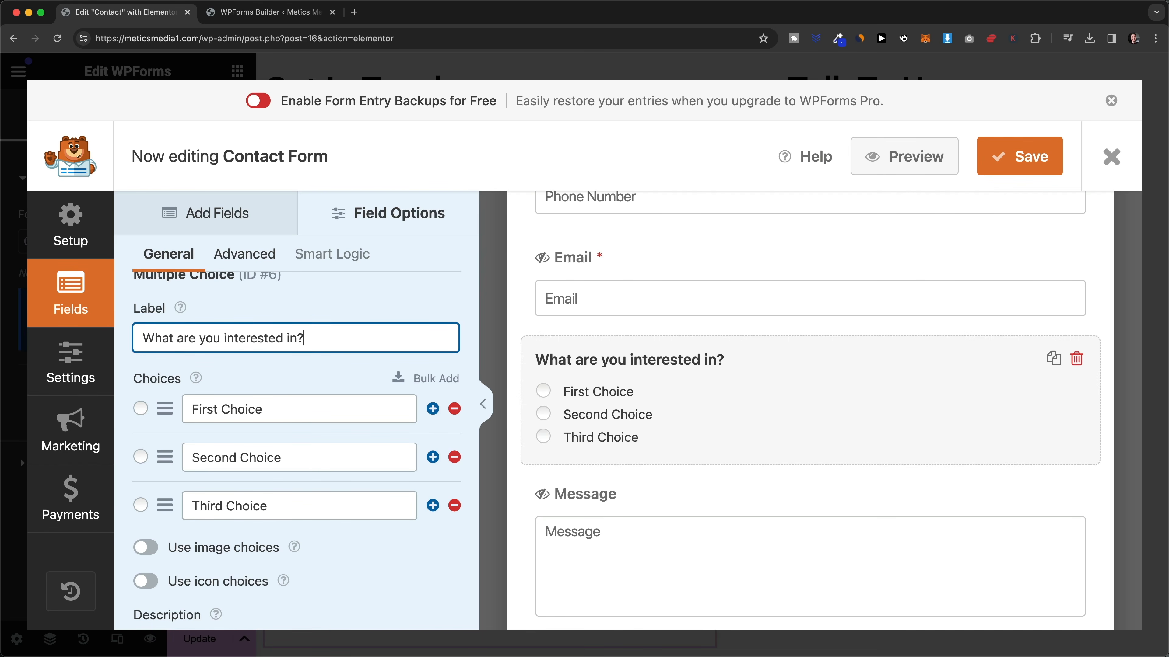
# - Rename the three choices to Web Design, Social Media Management and Paid Ads
pyautogui.moveTo(193, 409); pyautogui.dragTo(269, 409)
pyautogui.write('Web Design')
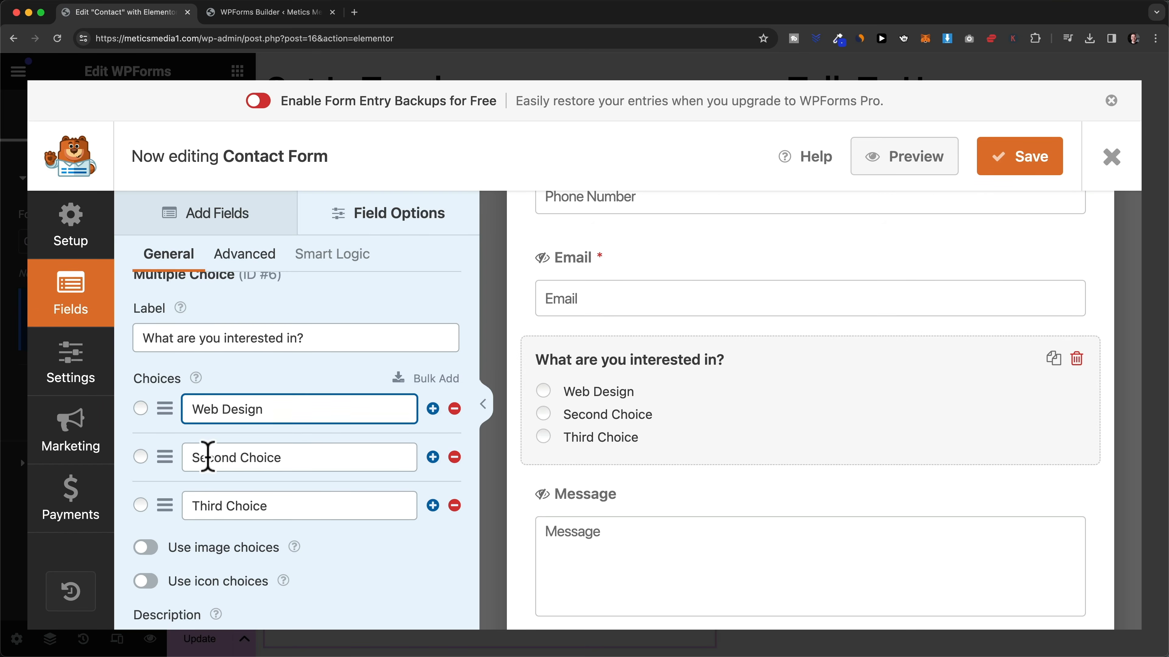
pyautogui.moveTo(193, 457); pyautogui.dragTo(311, 457)
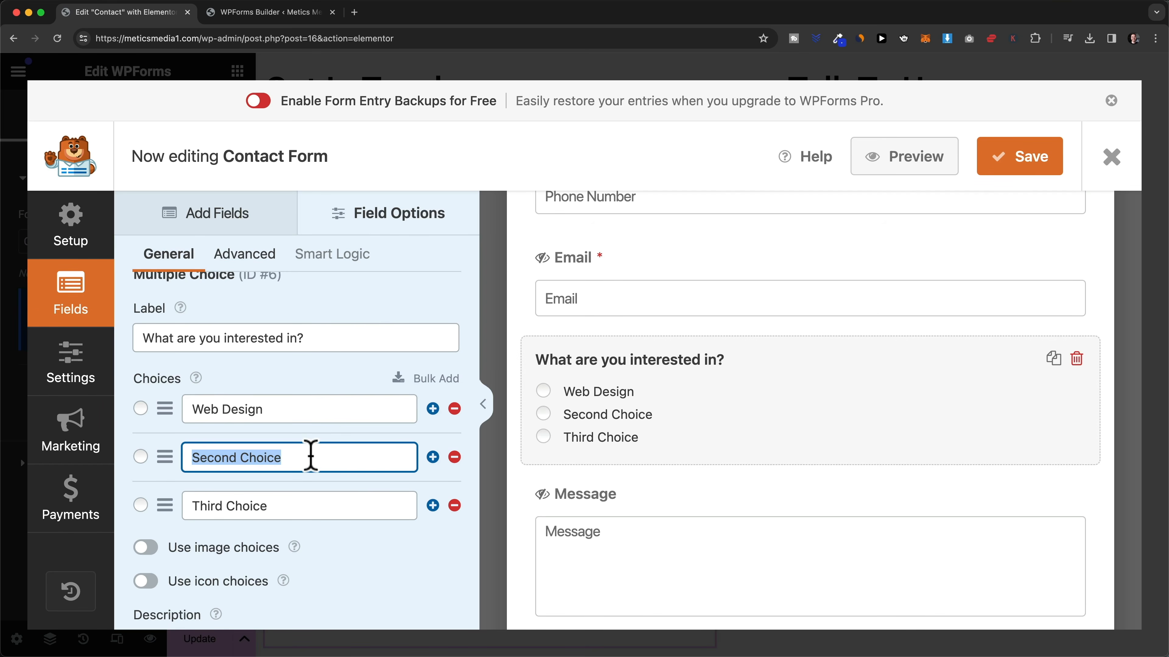
pyautogui.write('S')
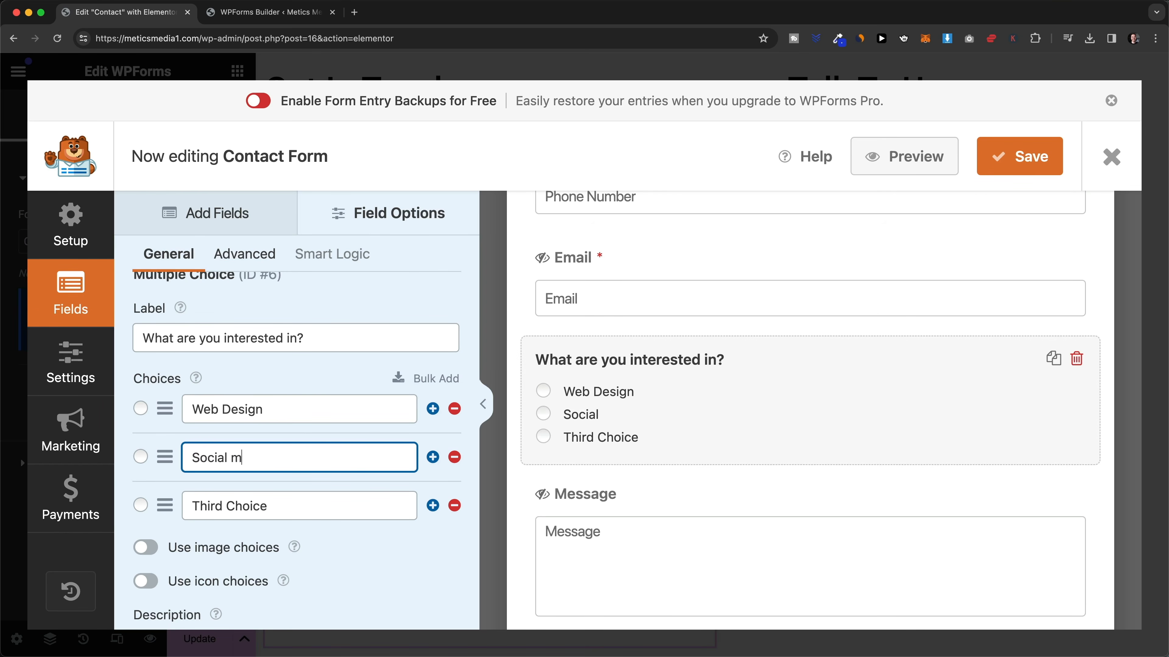
pyautogui.write('ocial Media Management')
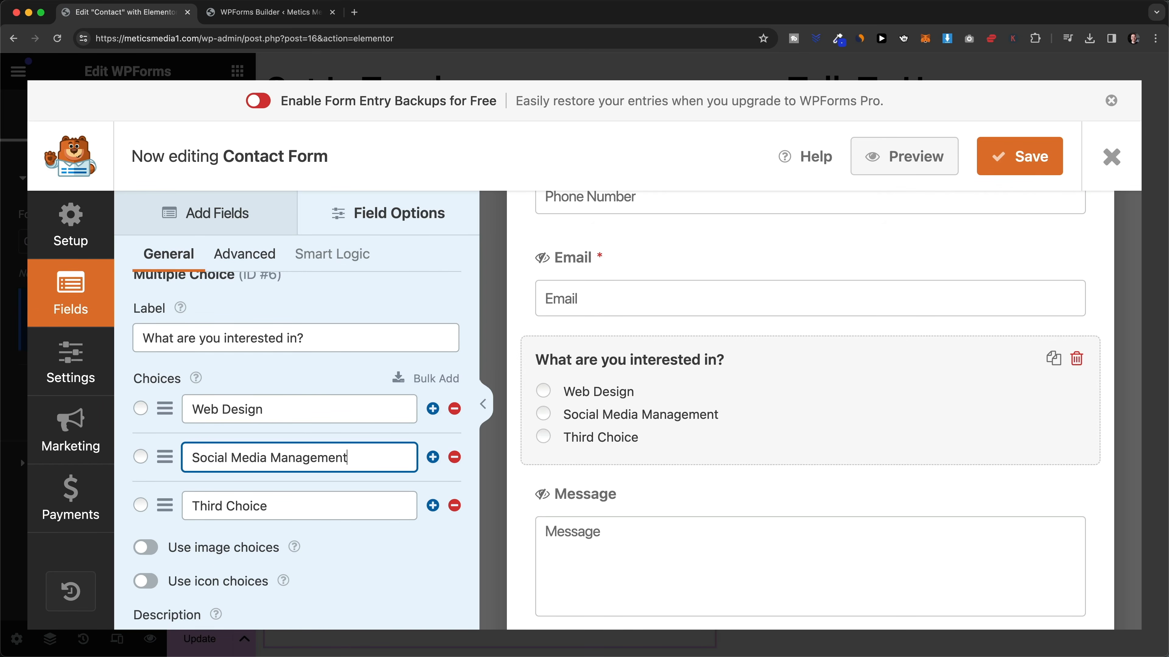
pyautogui.moveTo(194, 505); pyautogui.dragTo(279, 507)
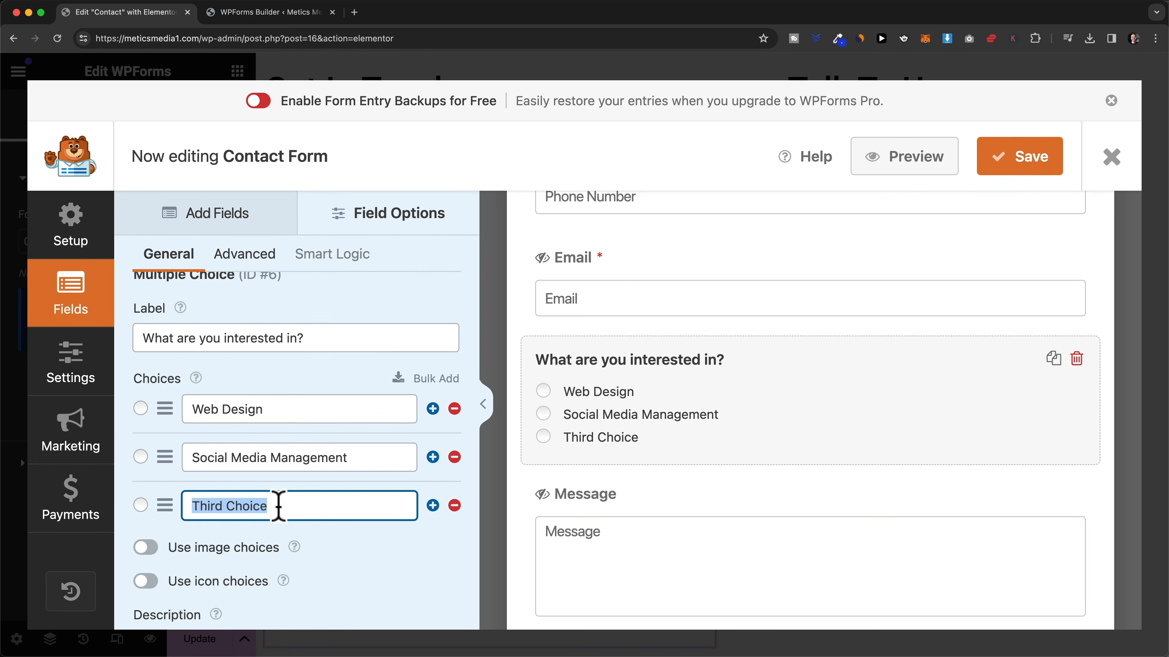
pyautogui.write('Paid A')
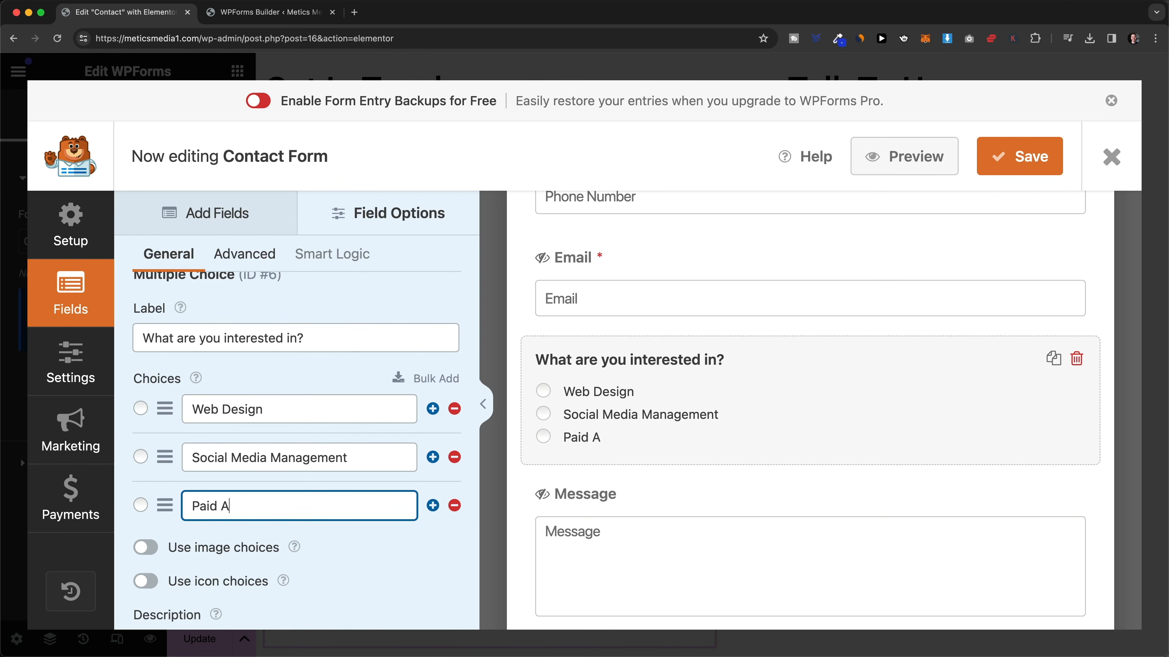
pyautogui.write('ds')
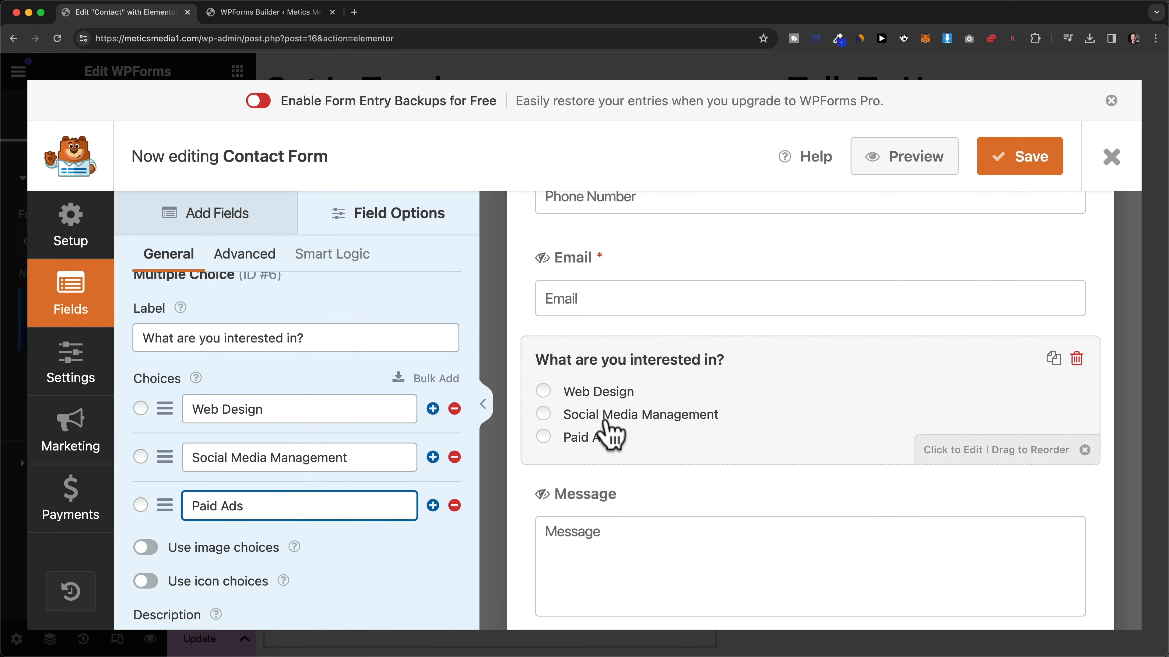
# - Make the interest question required, delete the Phone Number field, and save the form
pyautogui.scroll(-5, 287, 467)
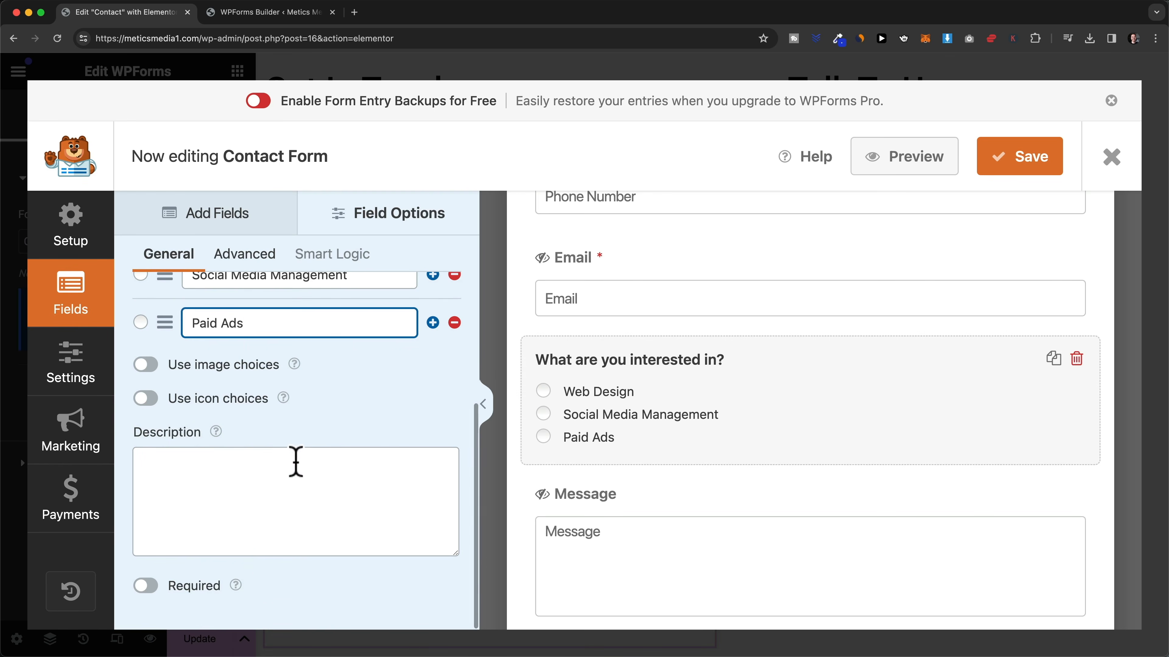
pyautogui.click(147, 586)
pyautogui.scroll(-3, 469, 470)
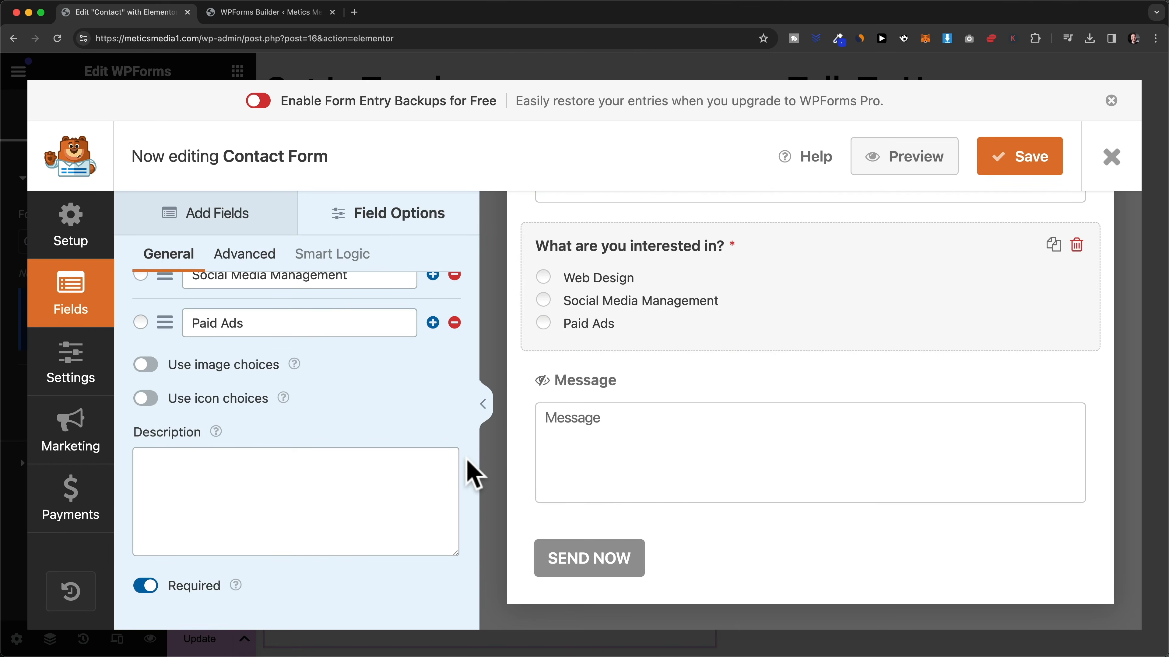
pyautogui.scroll(5, 665, 483)
pyautogui.scroll(3, 713, 392)
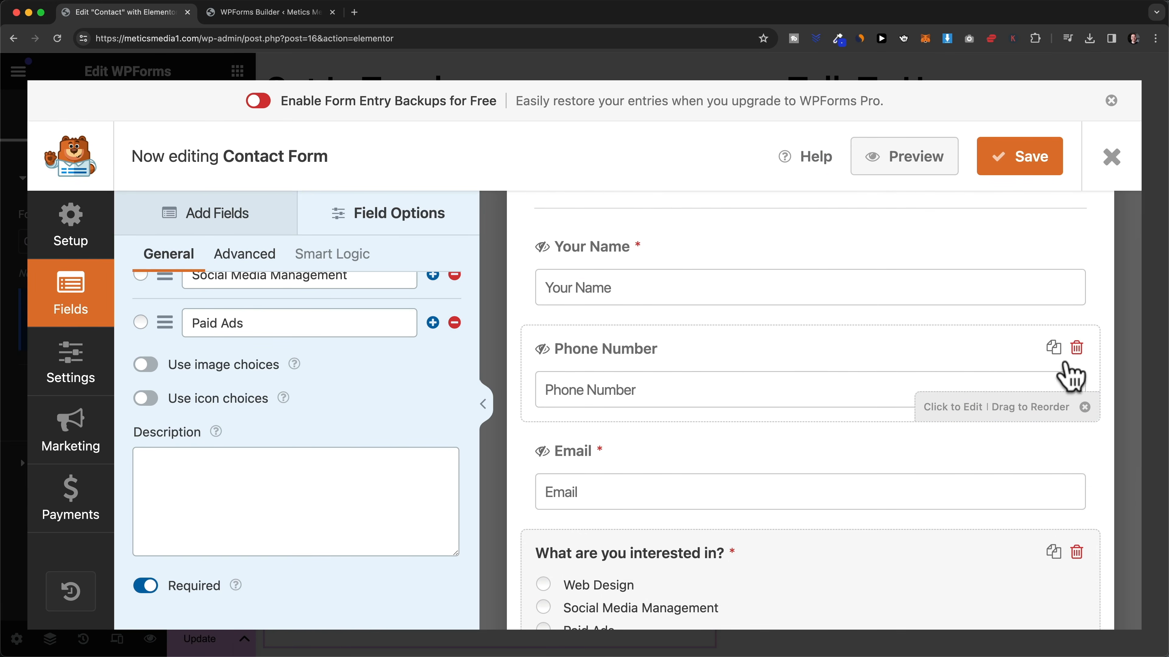
pyautogui.click(1076, 348)
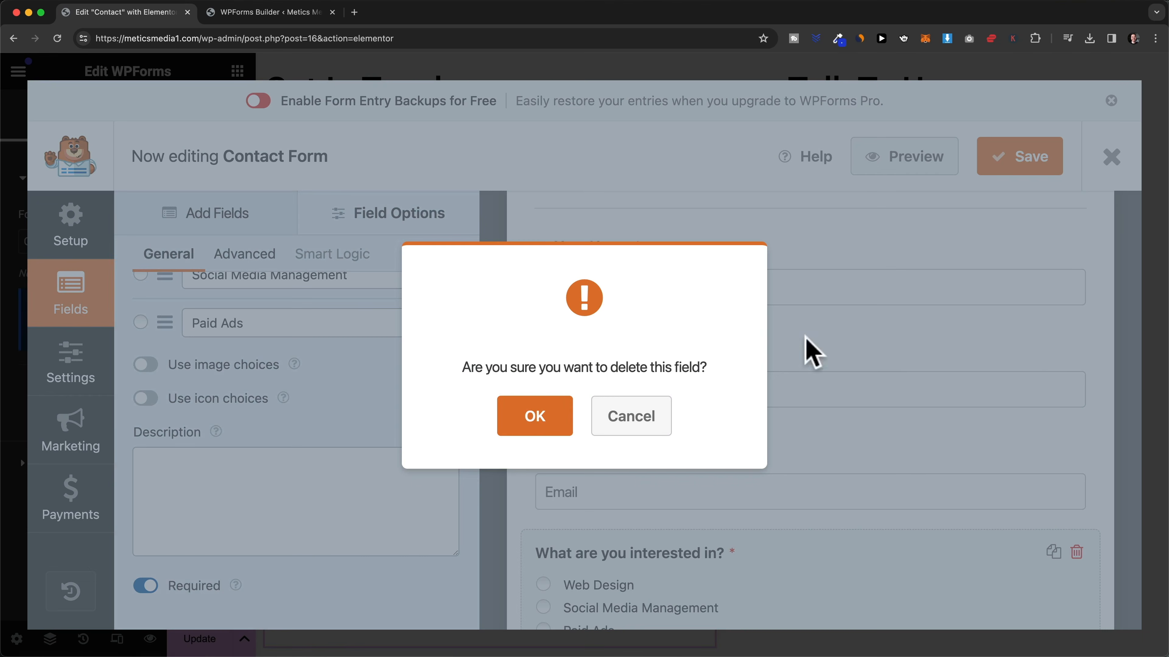
pyautogui.click(543, 421)
pyautogui.scroll(3, 778, 405)
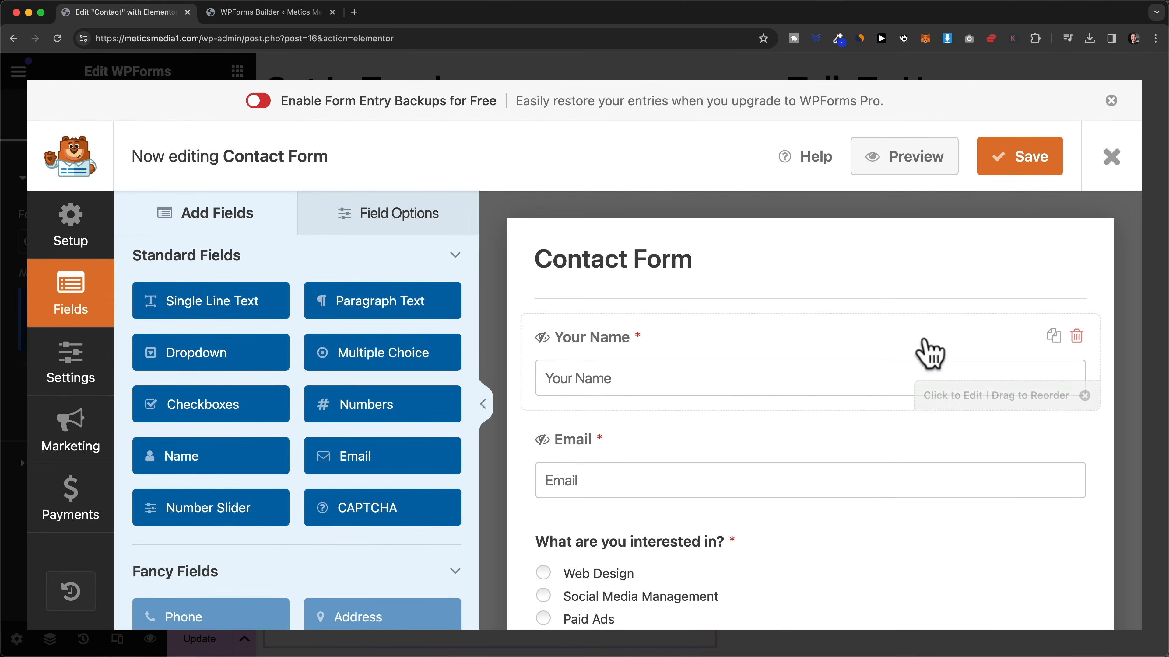
pyautogui.click(1020, 161)
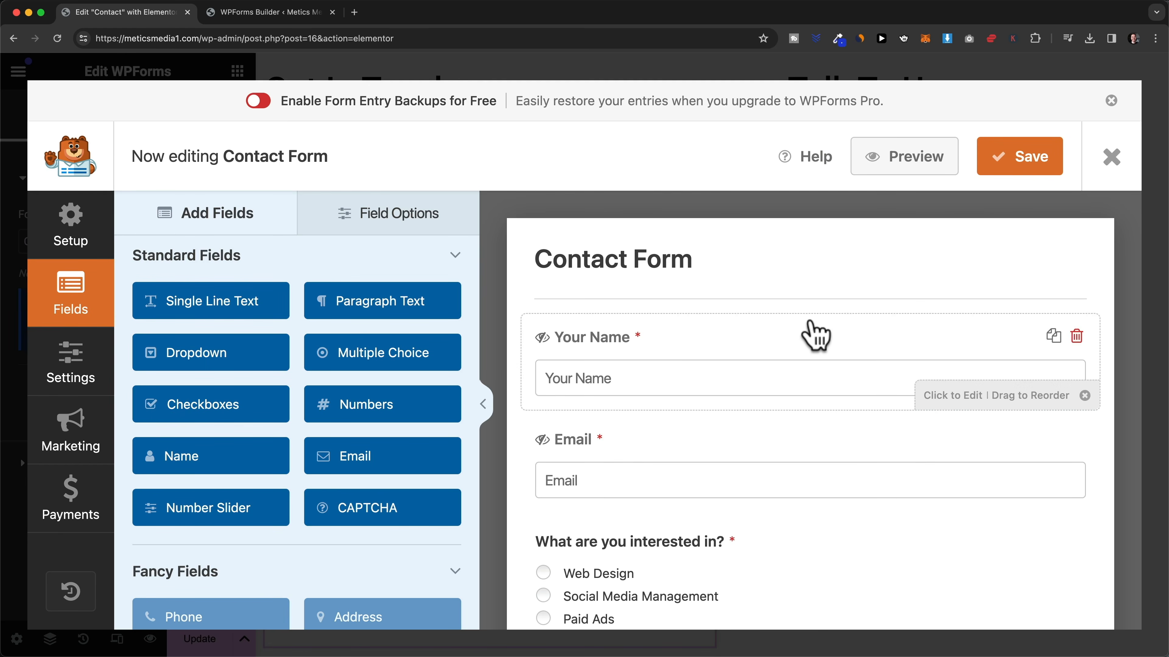
# - Load meticsmedia1.com in a new tab and go to the Contact page
pyautogui.click(354, 13)
pyautogui.write('meticsmedia1.com')
pyautogui.press('Return')
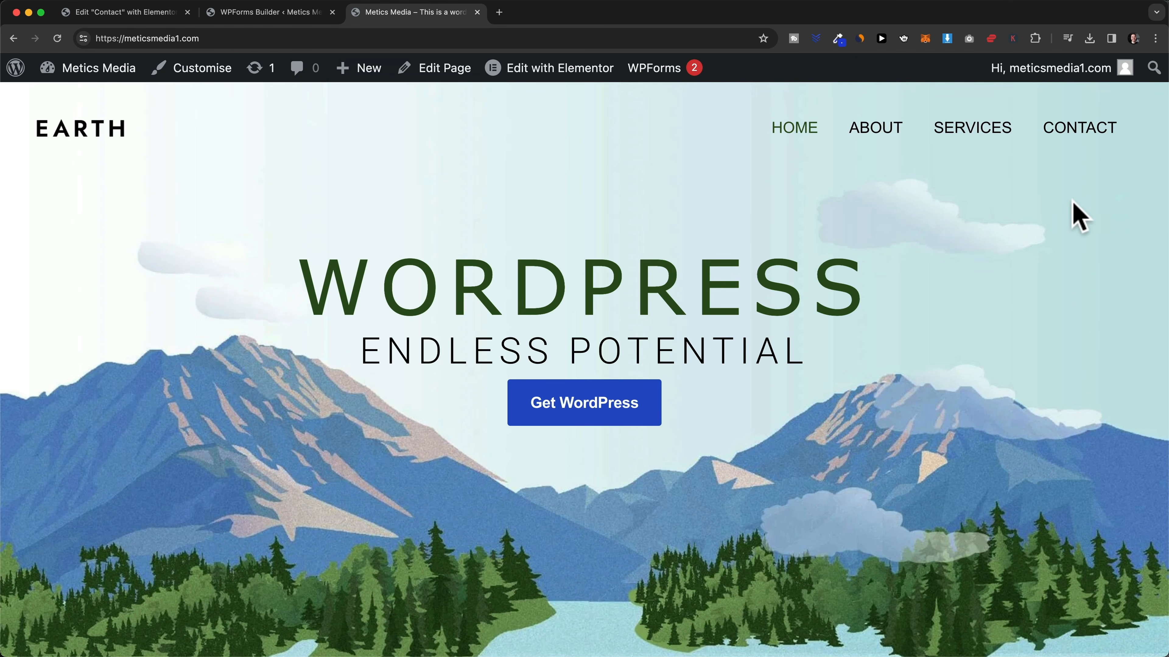
pyautogui.click(1083, 134)
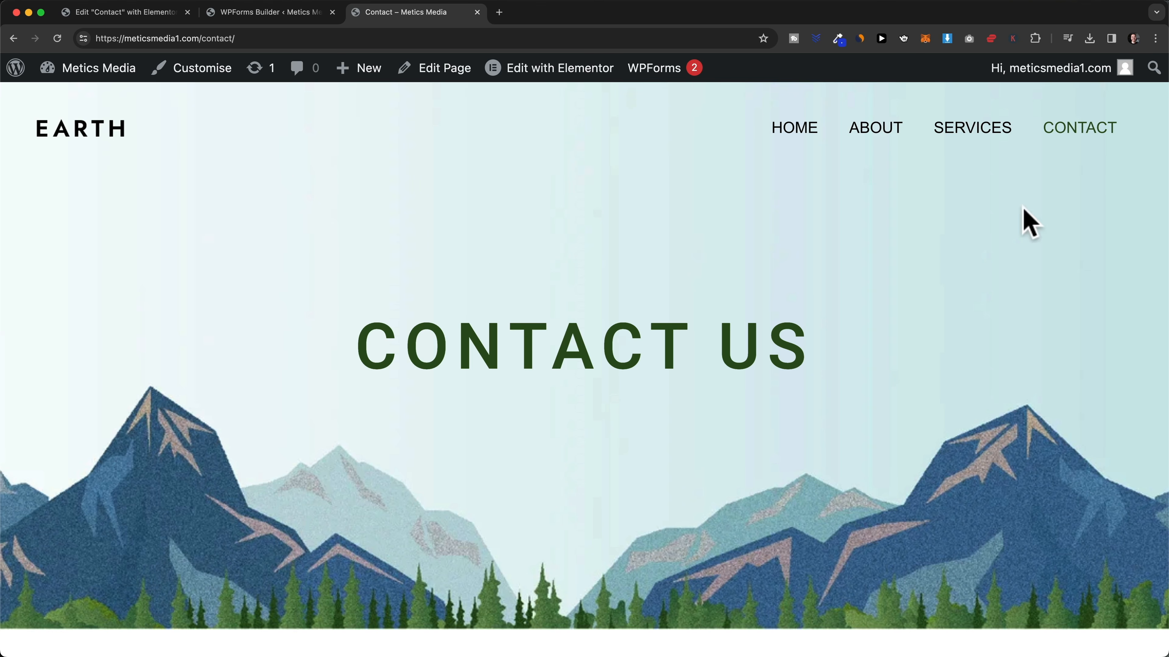
pyautogui.scroll(-15, 991, 276)
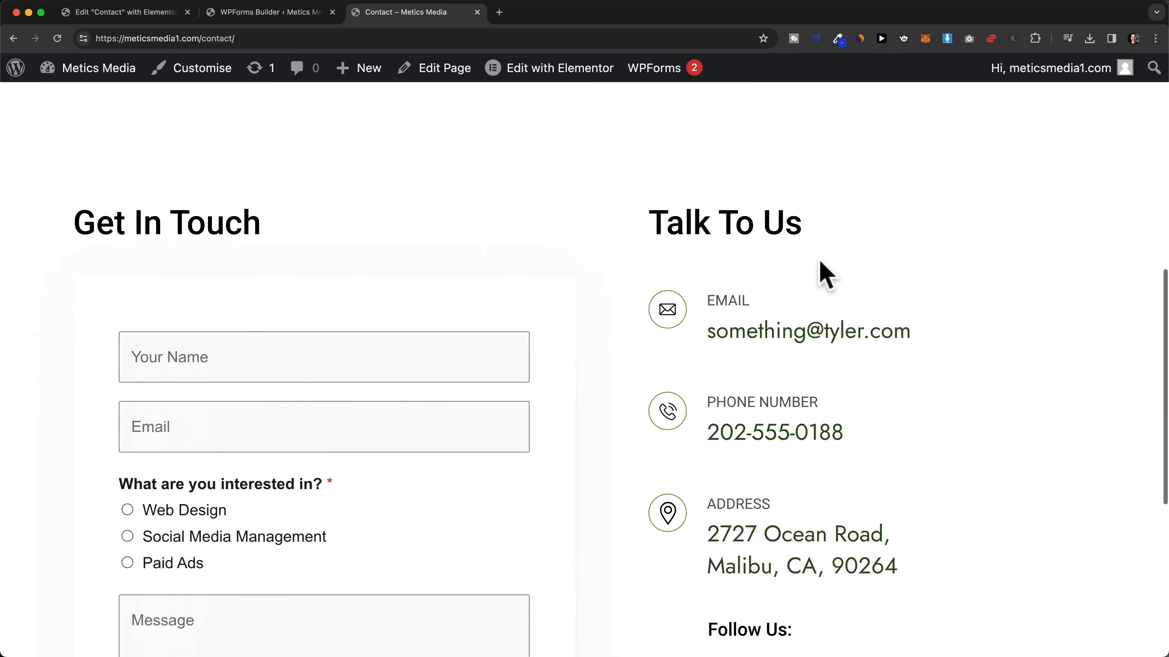
# - Submit a test contact form with a name, e-mail, Web Design interest and message
pyautogui.click(225, 254)
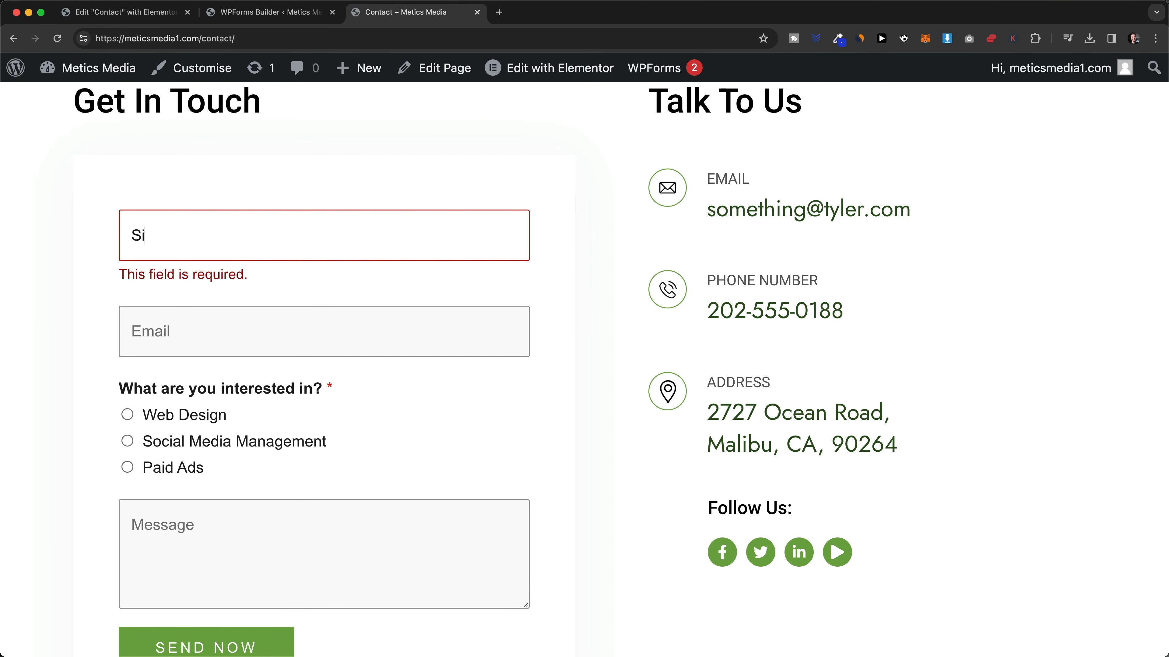
pyautogui.press('Tab')
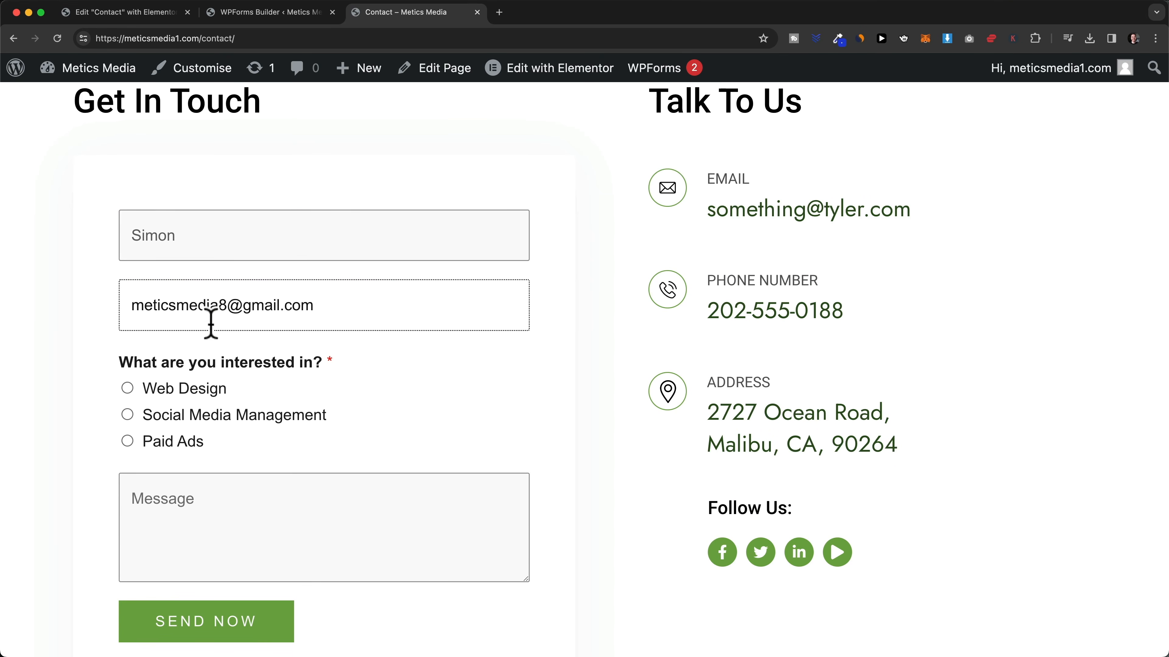
pyautogui.click(127, 389)
pyautogui.click(183, 499)
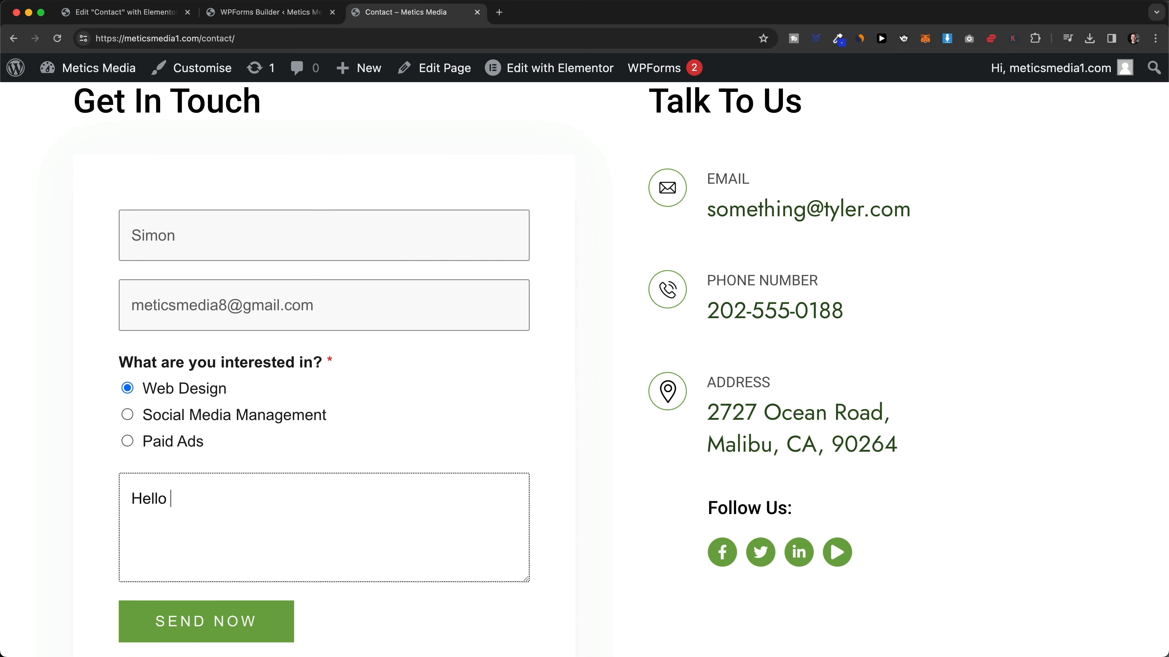
pyautogui.scroll(-2, 224, 544)
pyautogui.click(224, 559)
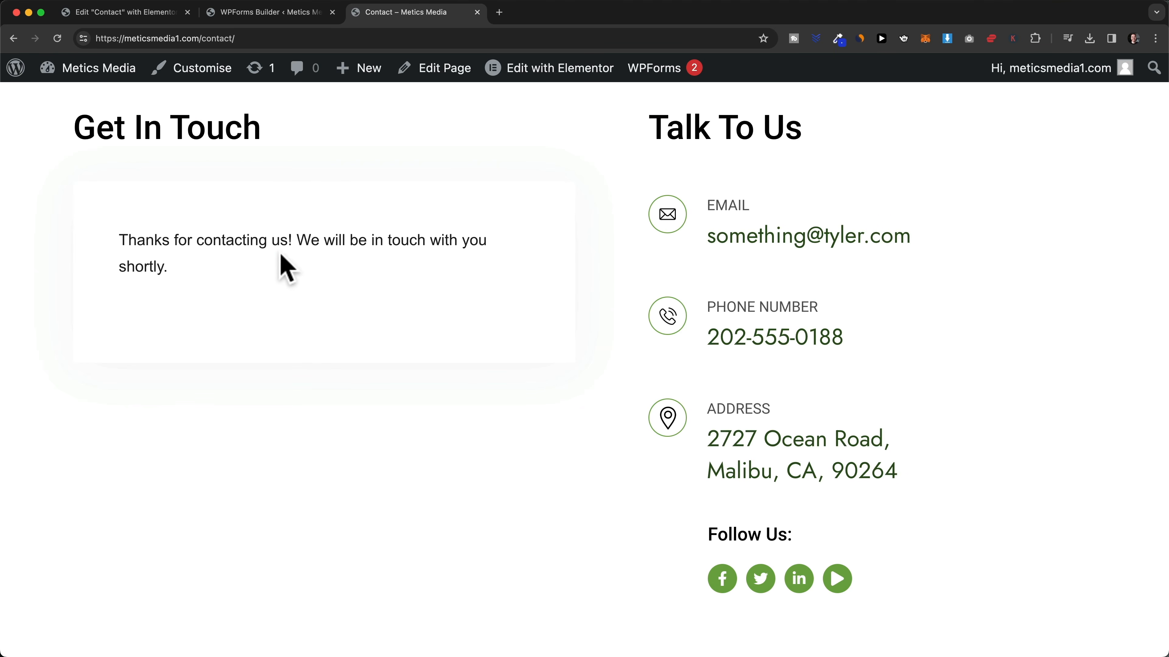
# - Check the 'Thanks for contacting us!' confirmation and return to the WPForms builder
pyautogui.moveTo(149, 237); pyautogui.dragTo(315, 261)
pyautogui.click(326, 294)
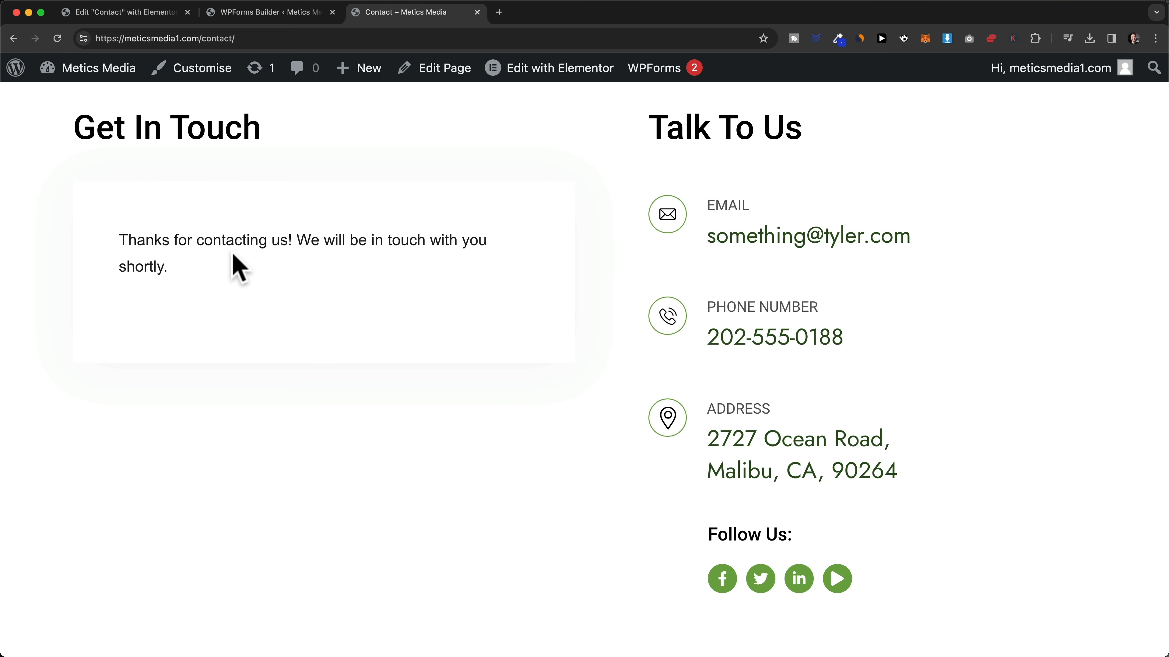
pyautogui.click(295, 14)
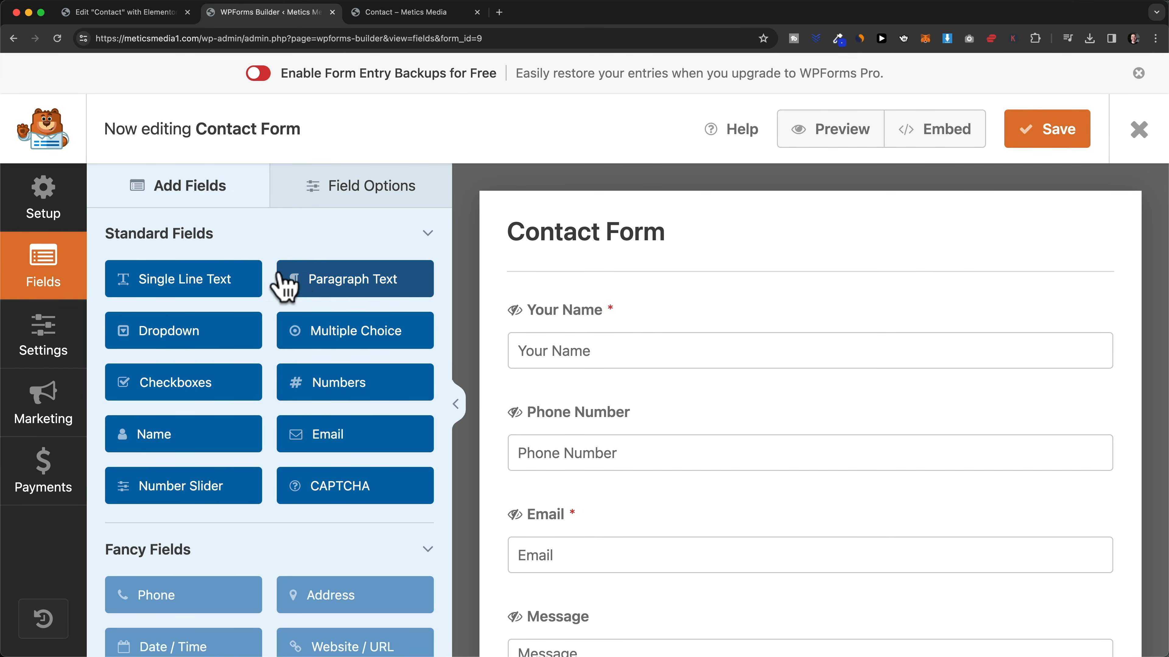
# - Review the default message under Settings > Confirmations, then go to the Gmail inbox
pyautogui.click(50, 350)
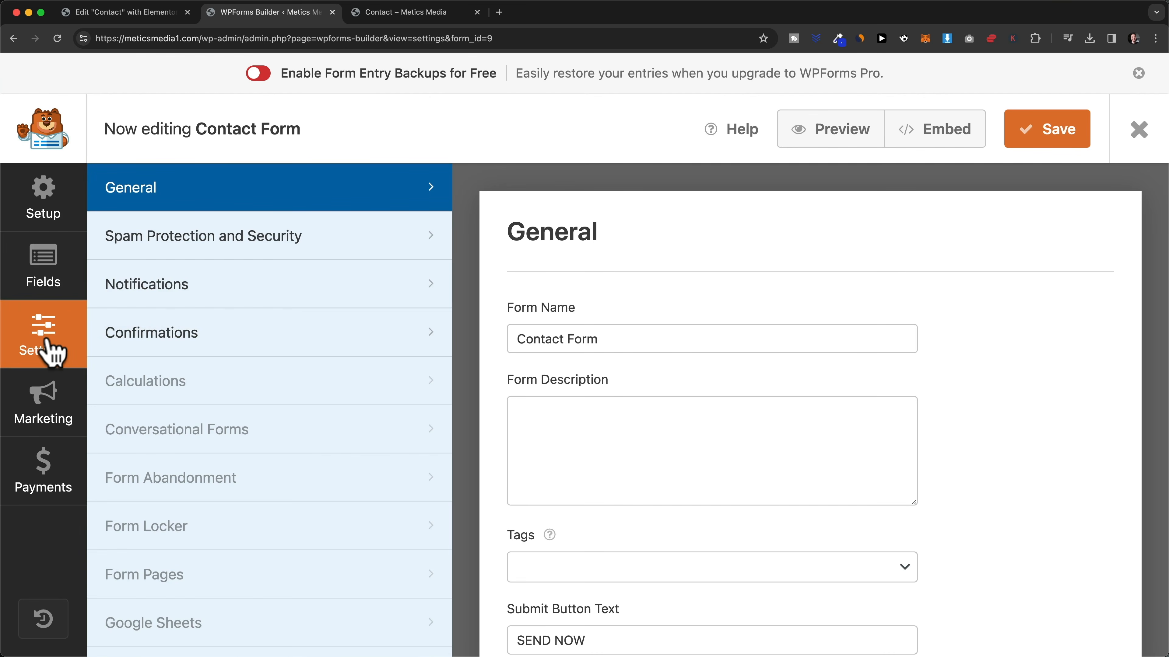
pyautogui.click(190, 335)
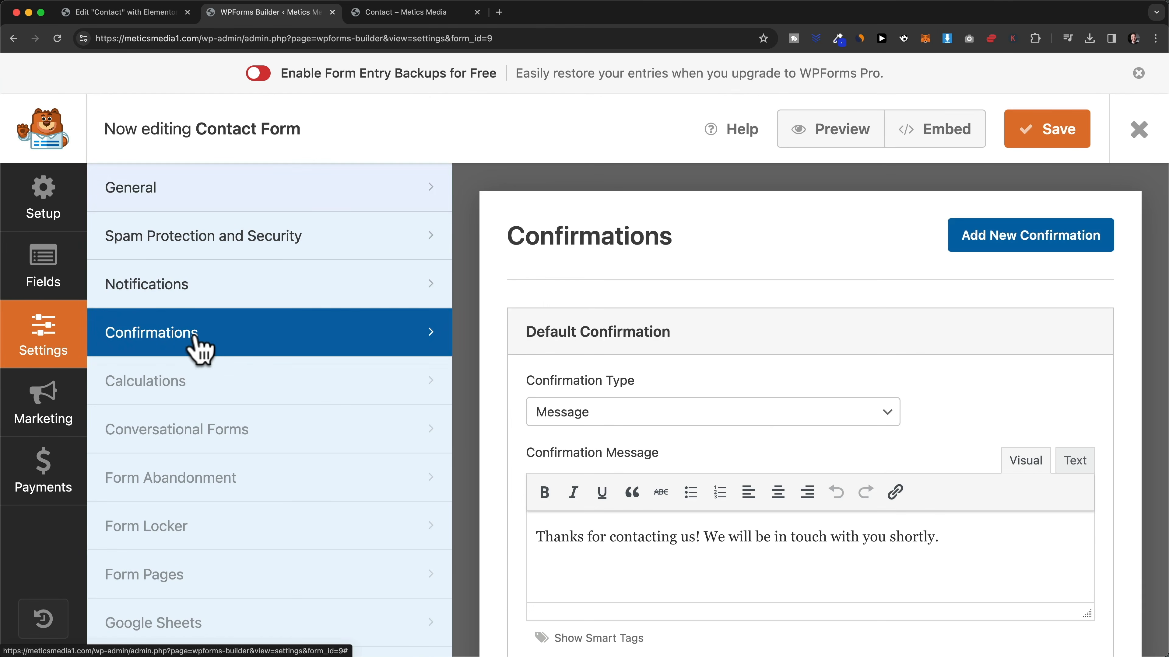
pyautogui.scroll(-3, 773, 440)
pyautogui.moveTo(537, 417); pyautogui.dragTo(961, 420)
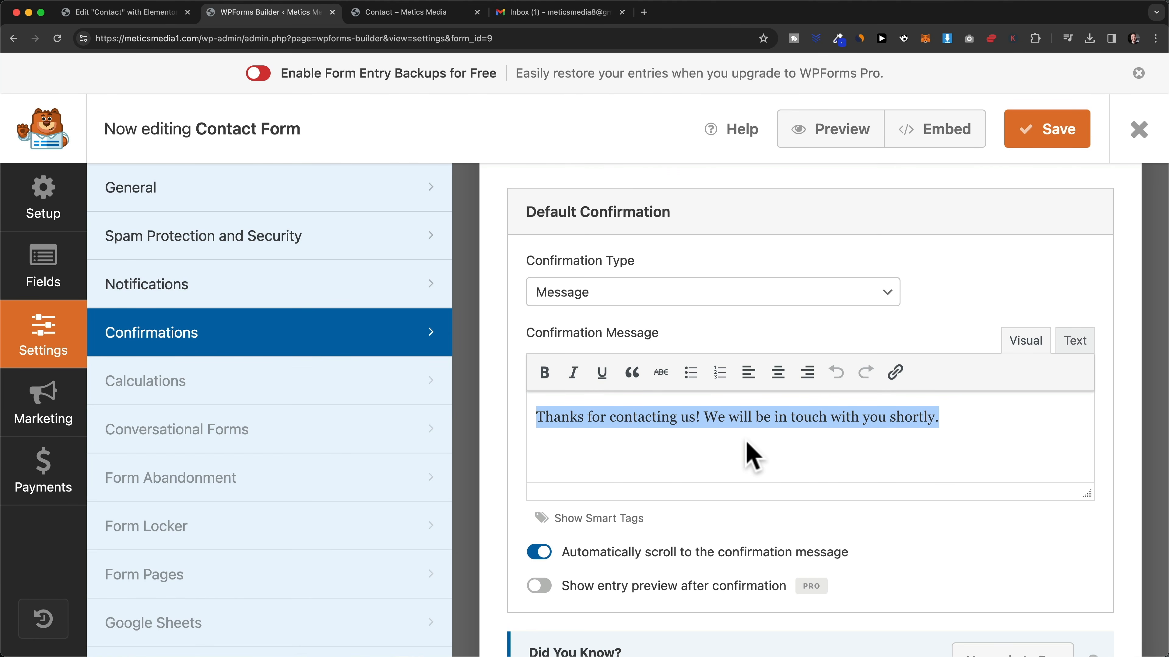
pyautogui.click(587, 17)
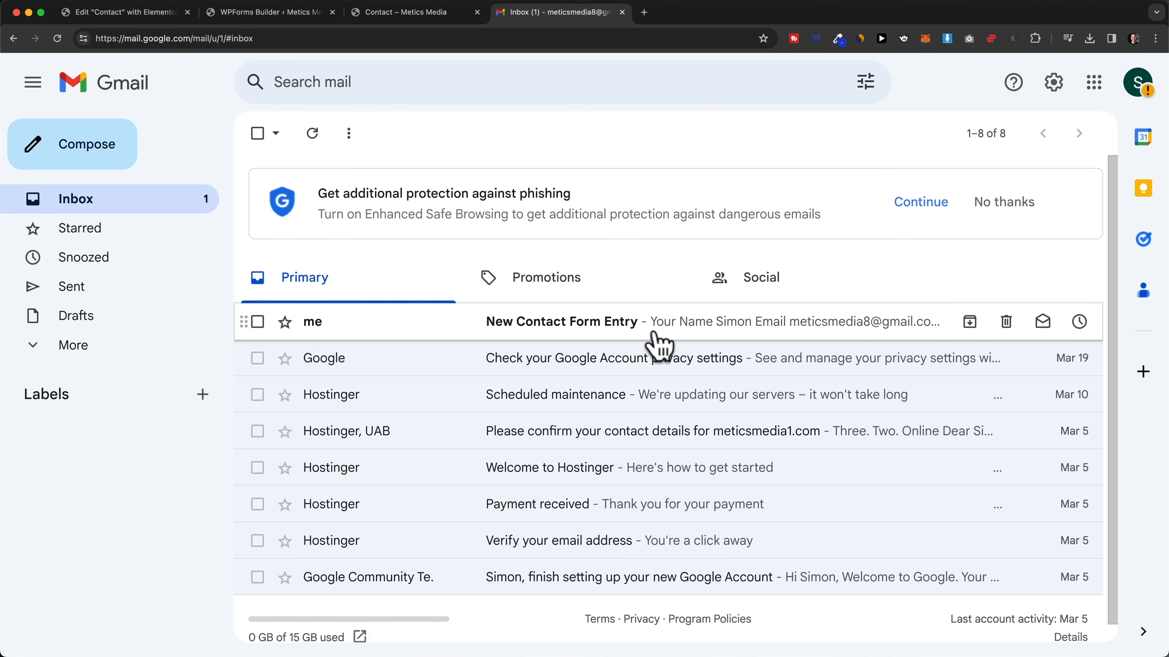
# - Read the New Contact Form Entry email with its Web Design, 'Hello what's up' details and start a reply
pyautogui.click(617, 322)
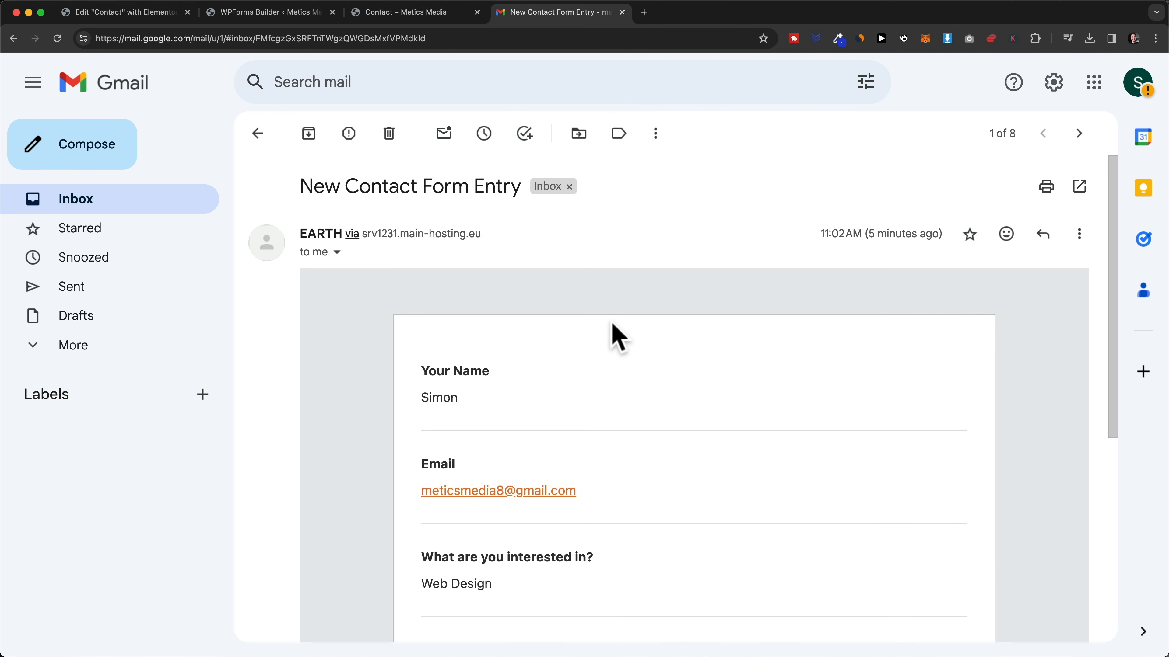
pyautogui.scroll(-3, 613, 323)
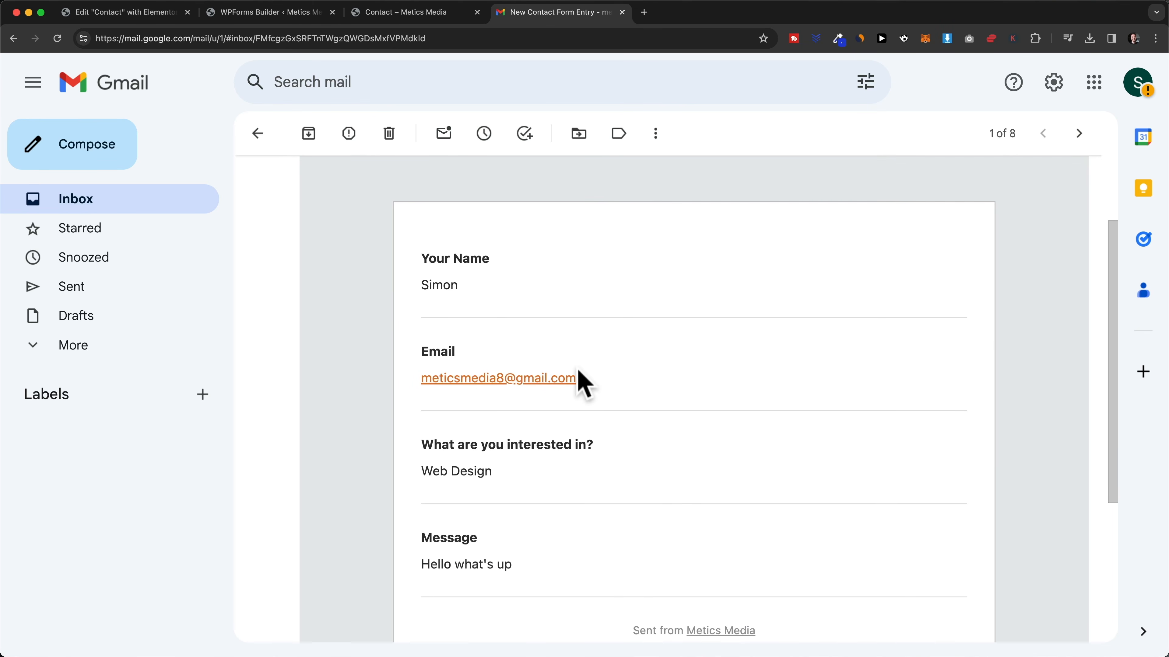
pyautogui.scroll(-1, 645, 460)
pyautogui.scroll(-2, 647, 465)
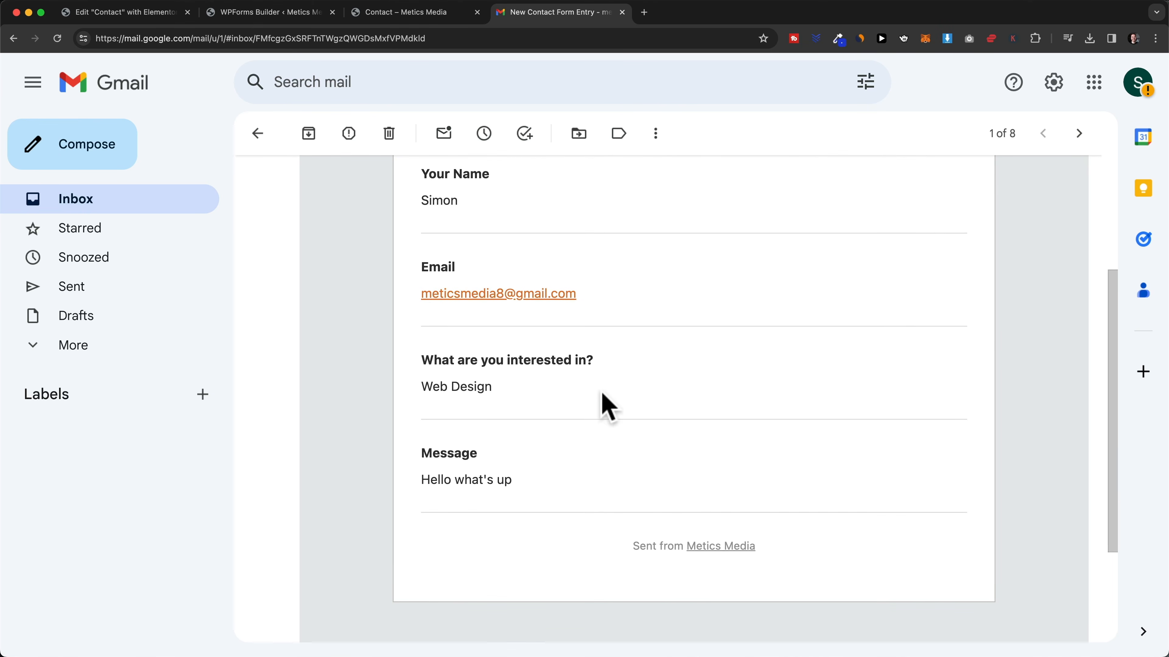
pyautogui.scroll(-2, 535, 394)
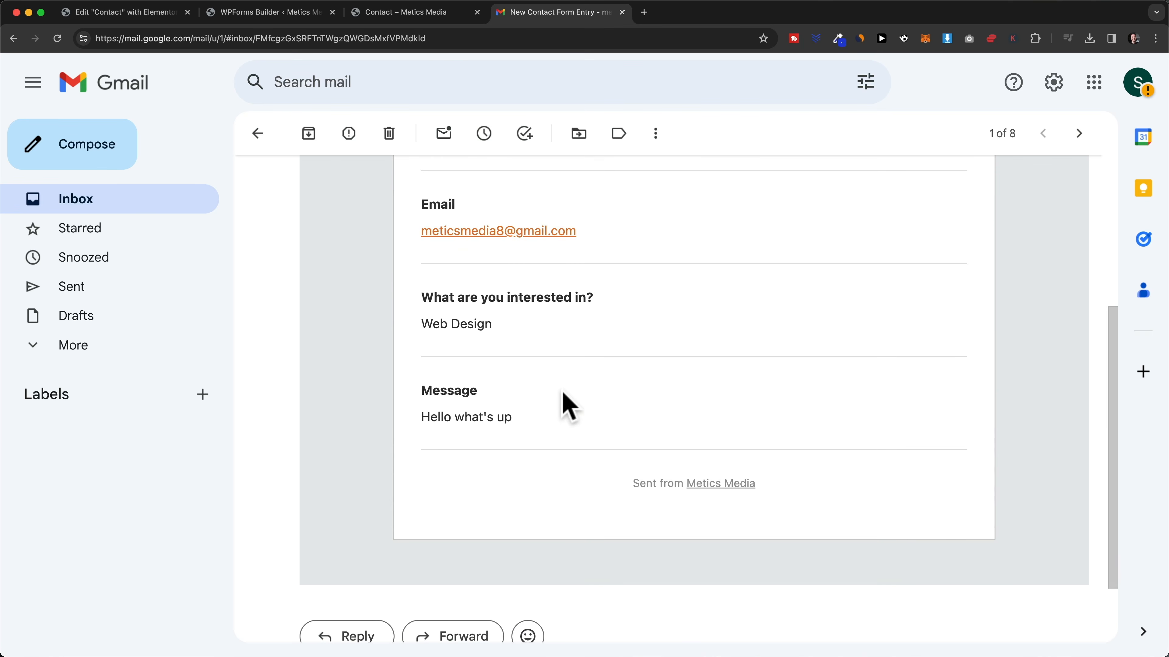
pyautogui.scroll(3, 502, 402)
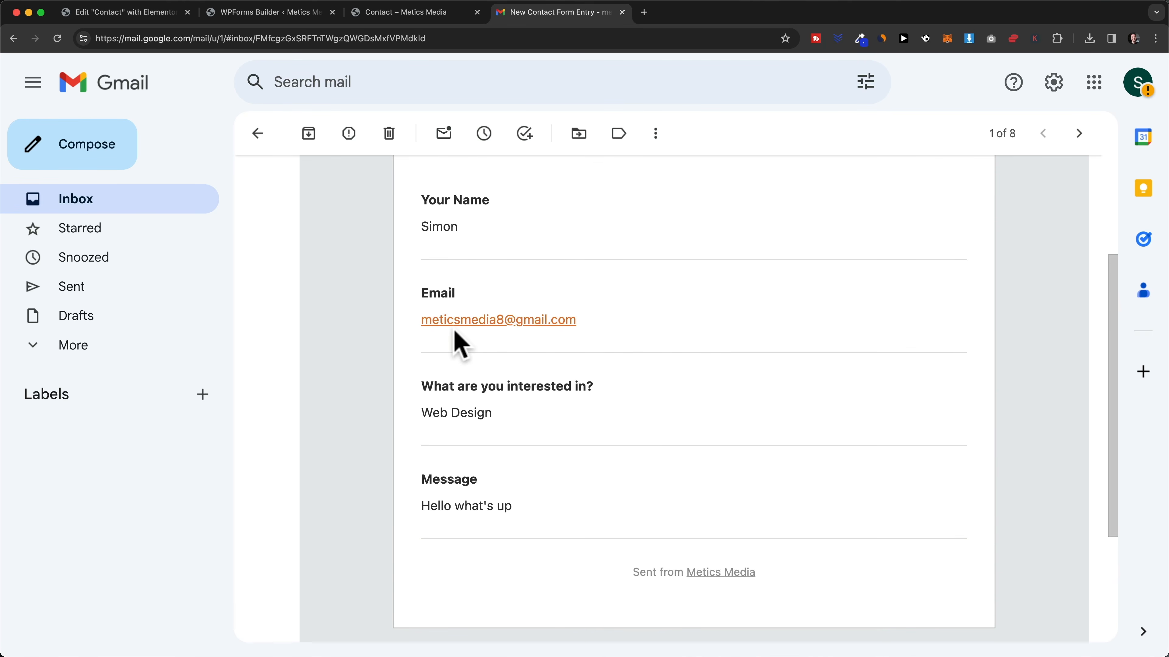
pyautogui.scroll(-5, 460, 344)
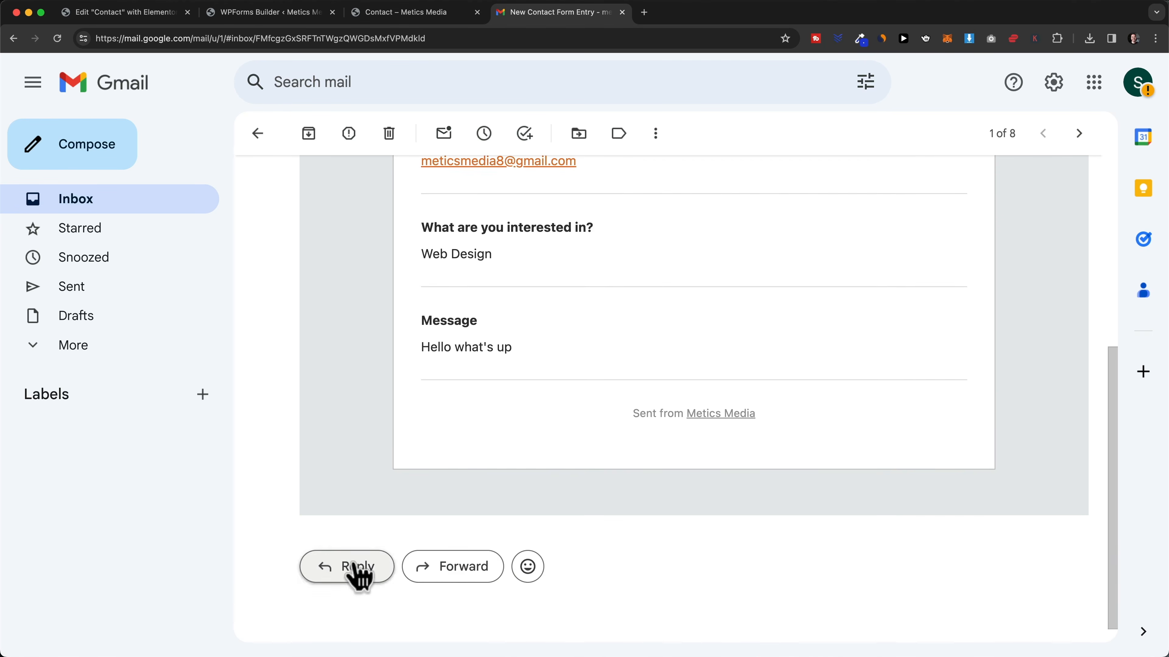
pyautogui.click(359, 575)
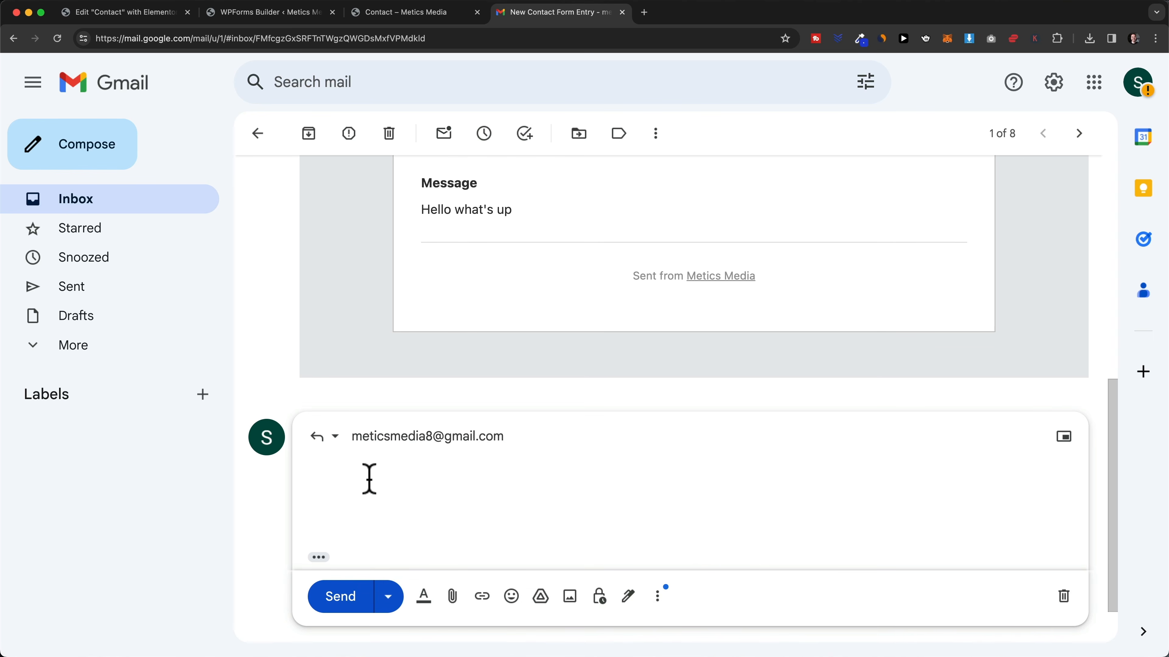
pyautogui.scroll(-2, 615, 436)
pyautogui.scroll(6, 621, 442)
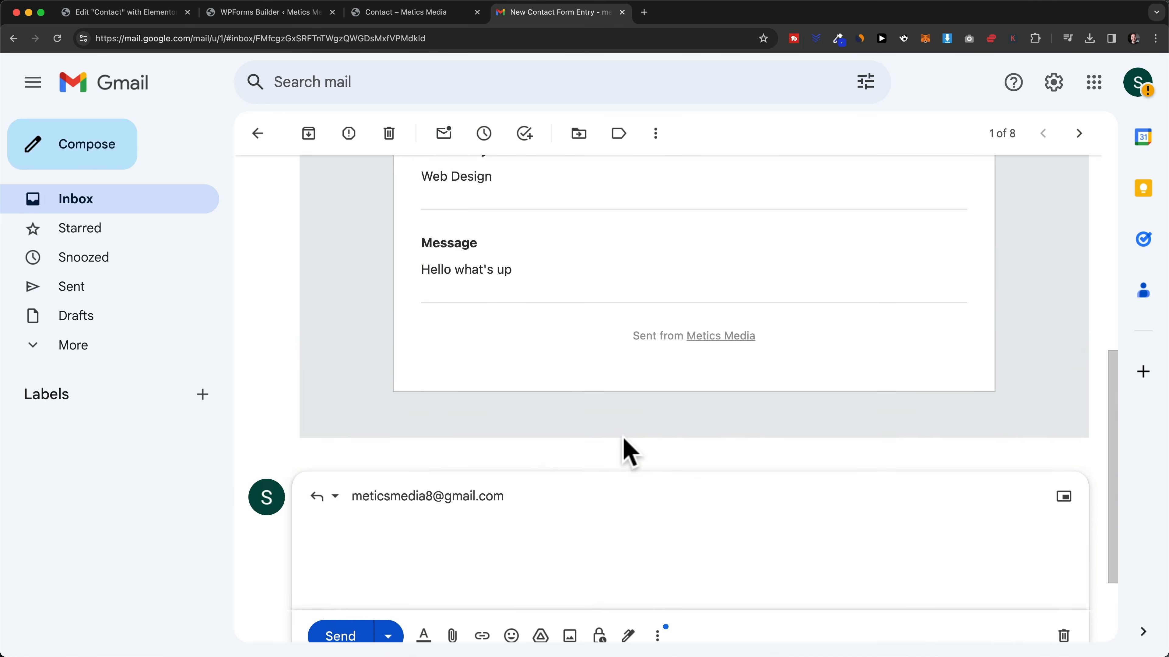
pyautogui.scroll(4, 636, 282)
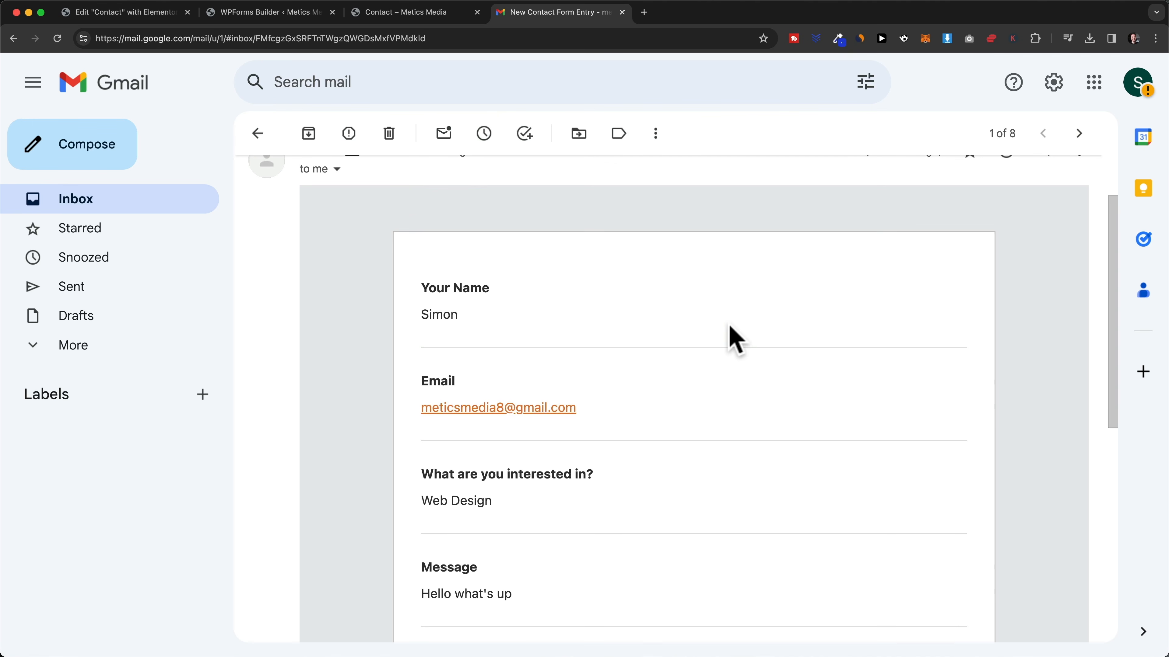
pyautogui.scroll(1, 732, 339)
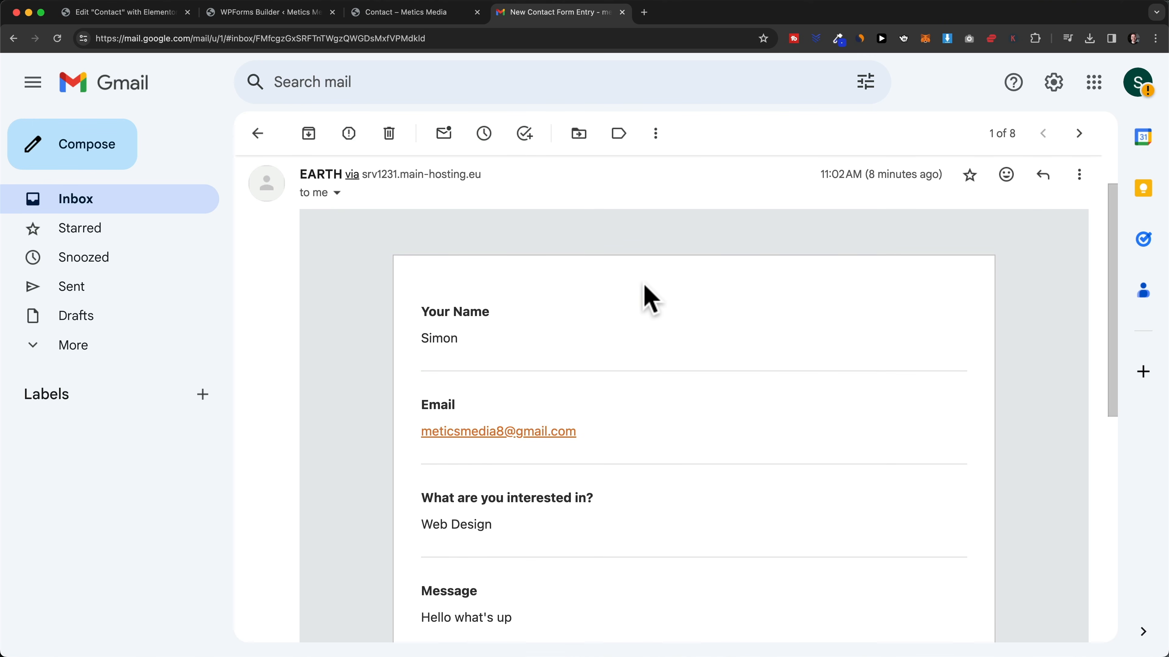
# - Check the Send To Email Address in the form's Notifications settings
pyautogui.click(294, 14)
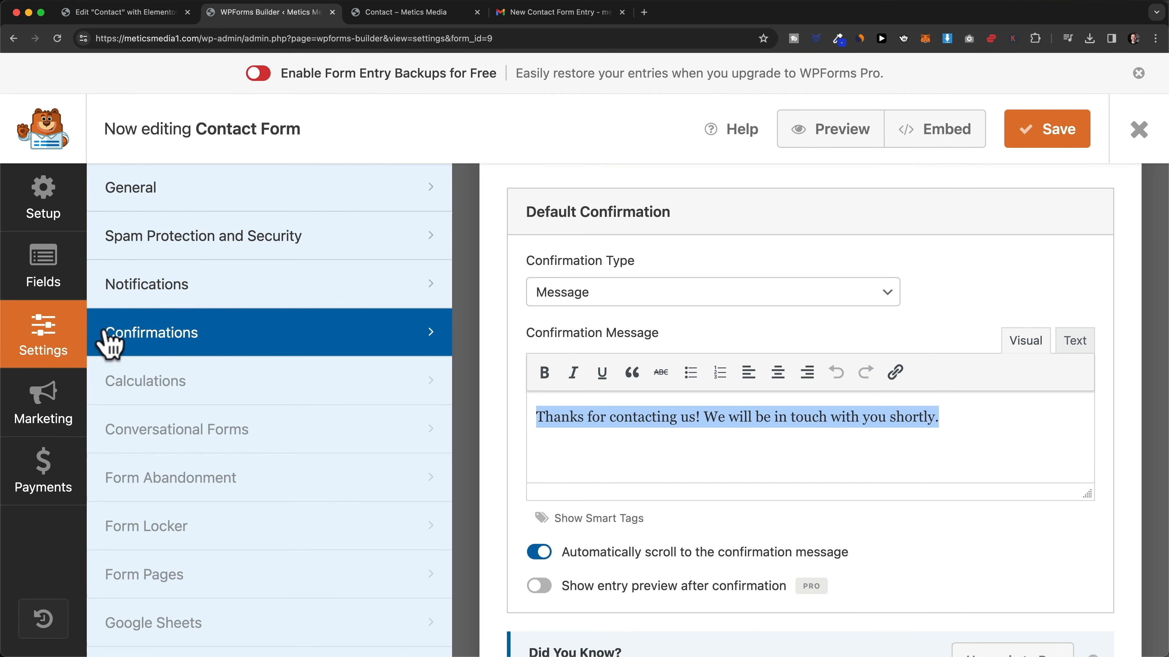
pyautogui.click(256, 295)
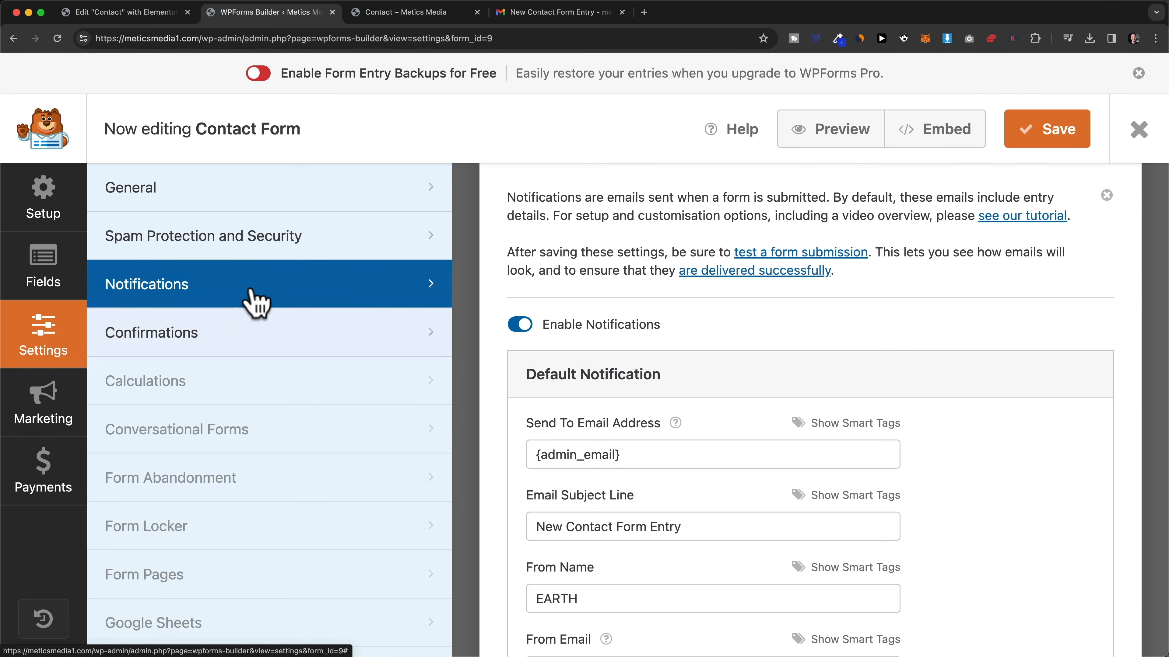
pyautogui.scroll(-2, 747, 361)
pyautogui.moveTo(534, 354); pyautogui.dragTo(645, 356)
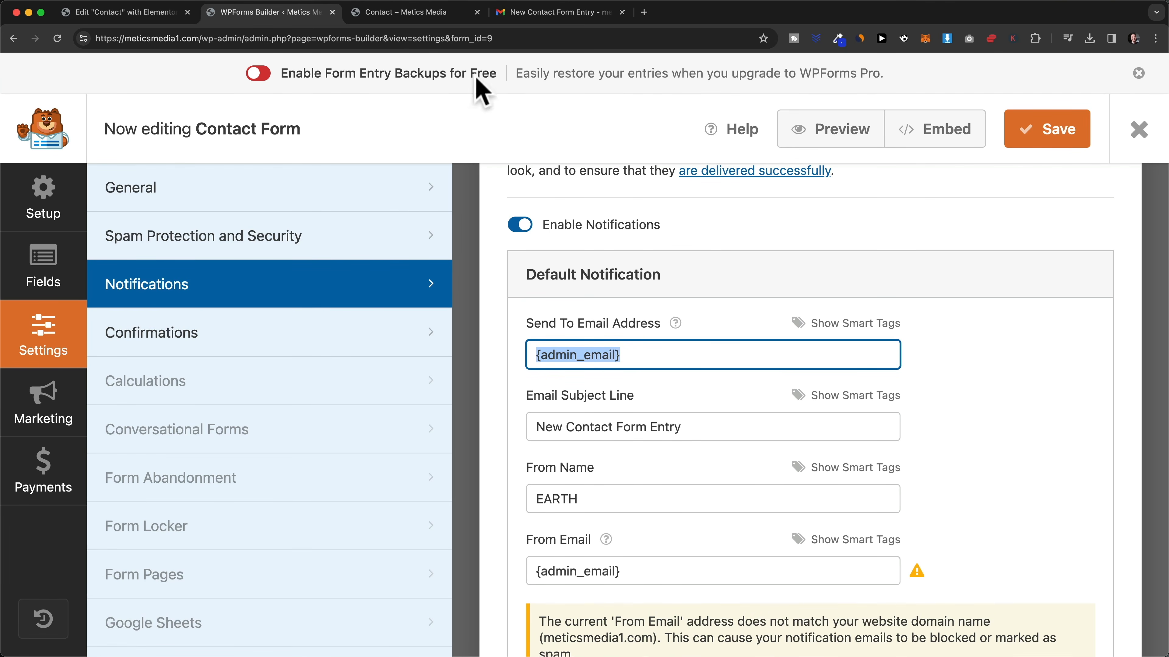
# - Close the builder, Contact and Gmail tabs and the builder modal, then update the Contact page
pyautogui.click(332, 12)
pyautogui.click(332, 12)
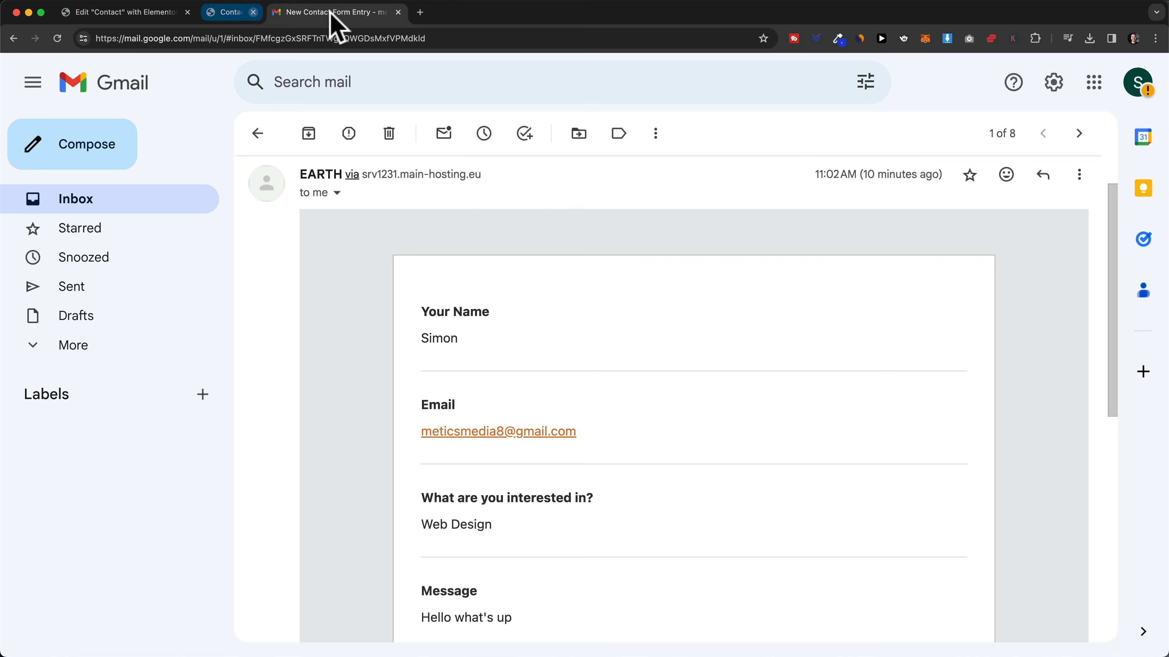
pyautogui.click(332, 12)
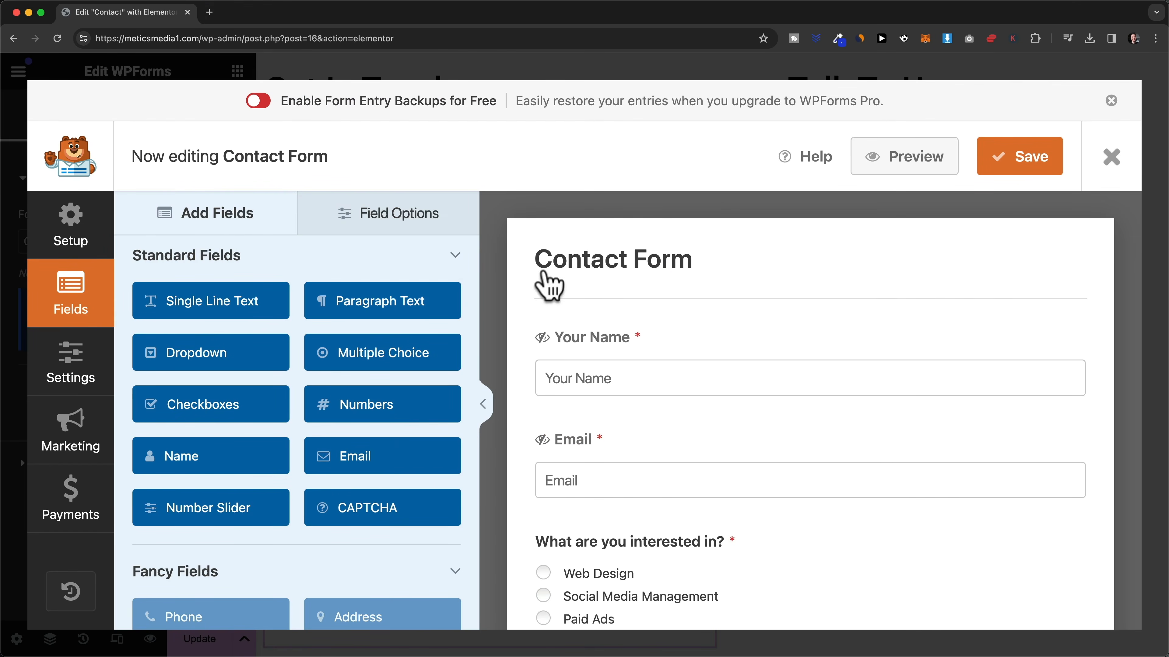
pyautogui.click(1118, 171)
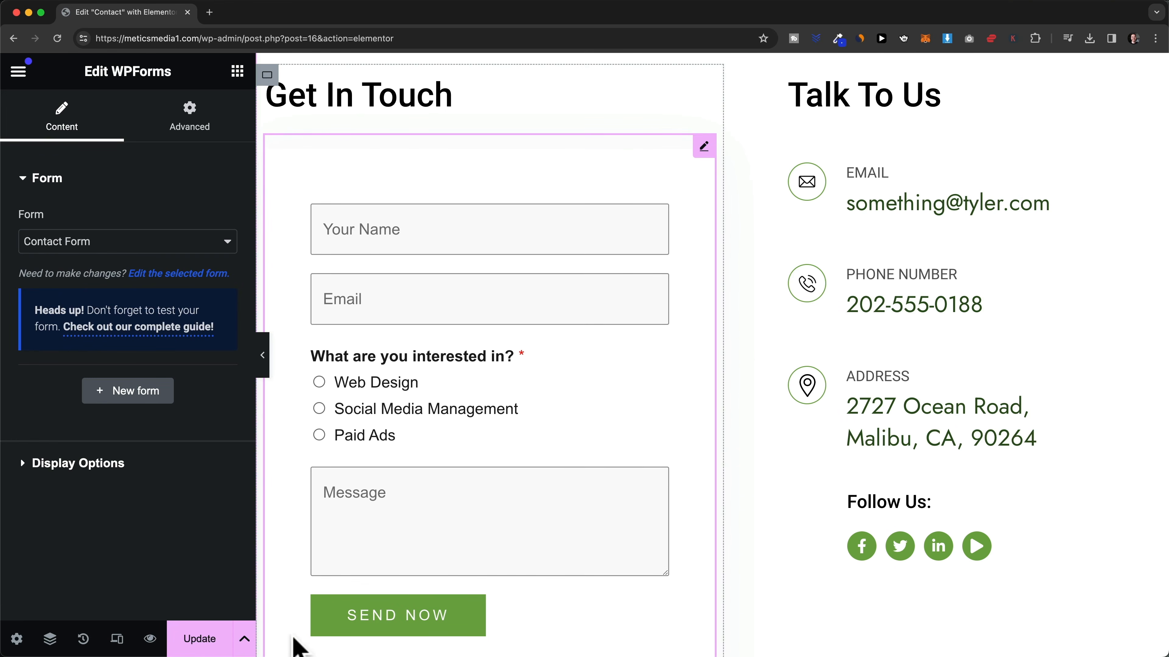
pyautogui.click(202, 640)
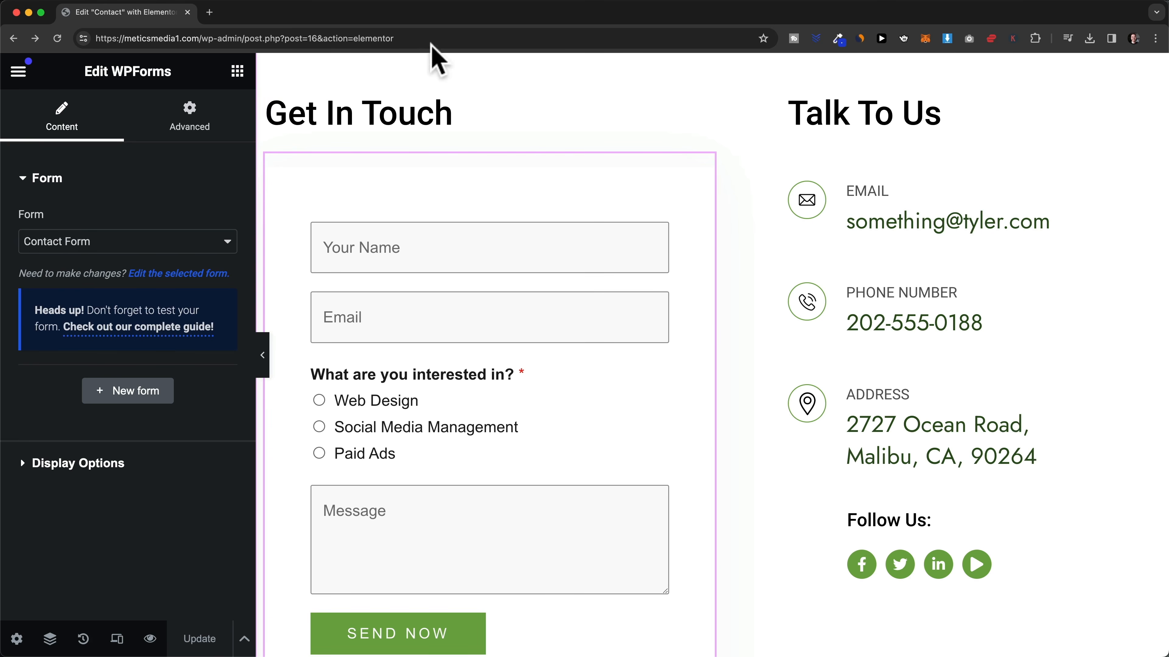
# - Go to /wp-admin and start a new page, dismissing the welcome guide
pyautogui.click(368, 38)
pyautogui.write('https://meticsmedia1.com/wp-admin')
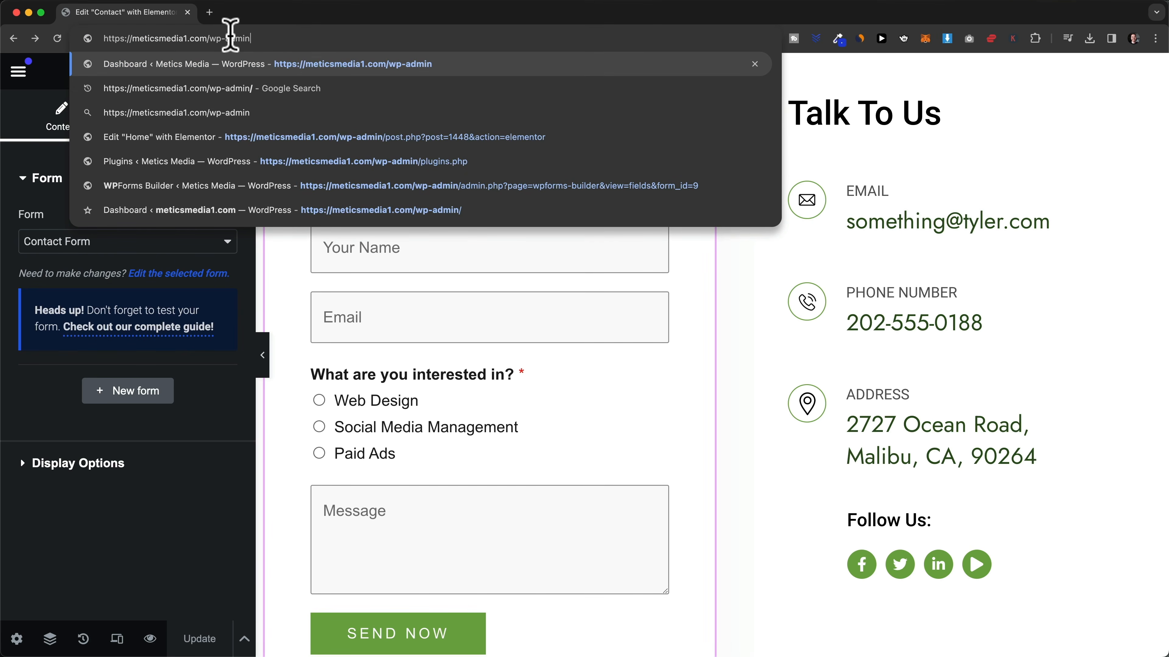
pyautogui.press('Return')
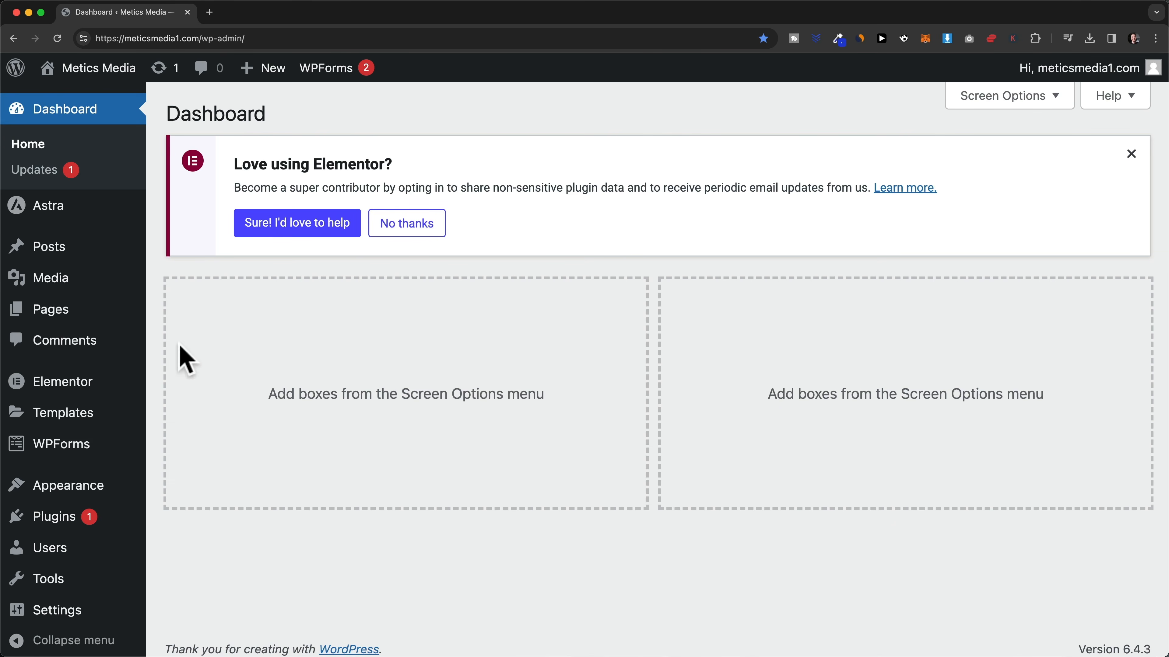
pyautogui.click(94, 318)
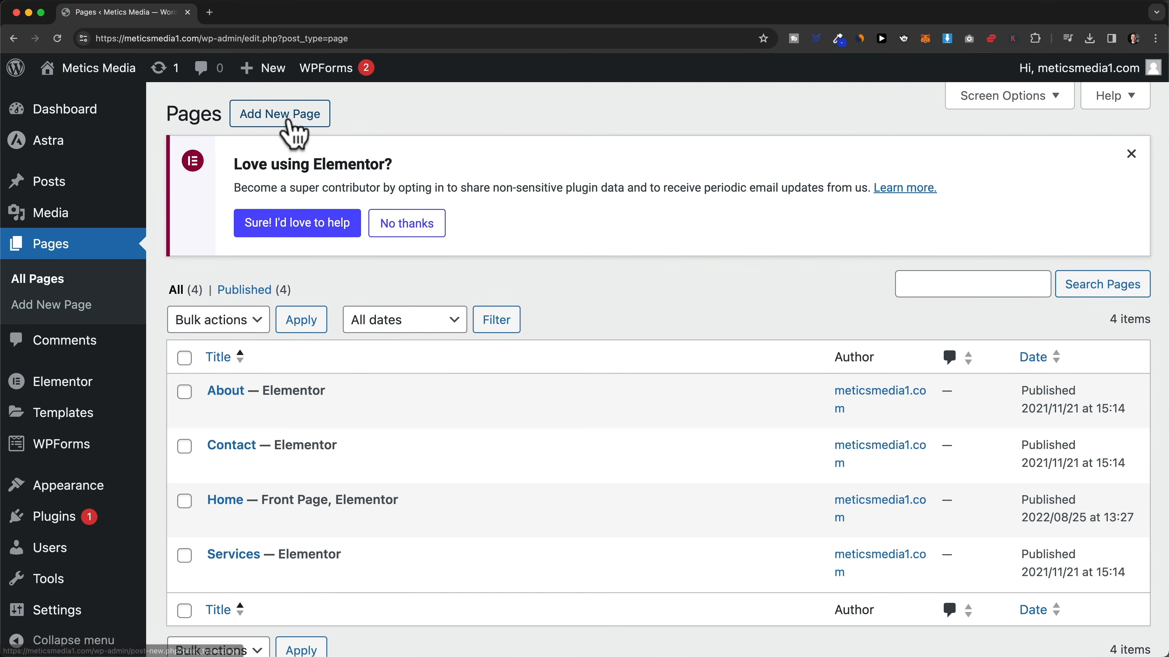
pyautogui.click(304, 119)
pyautogui.click(693, 157)
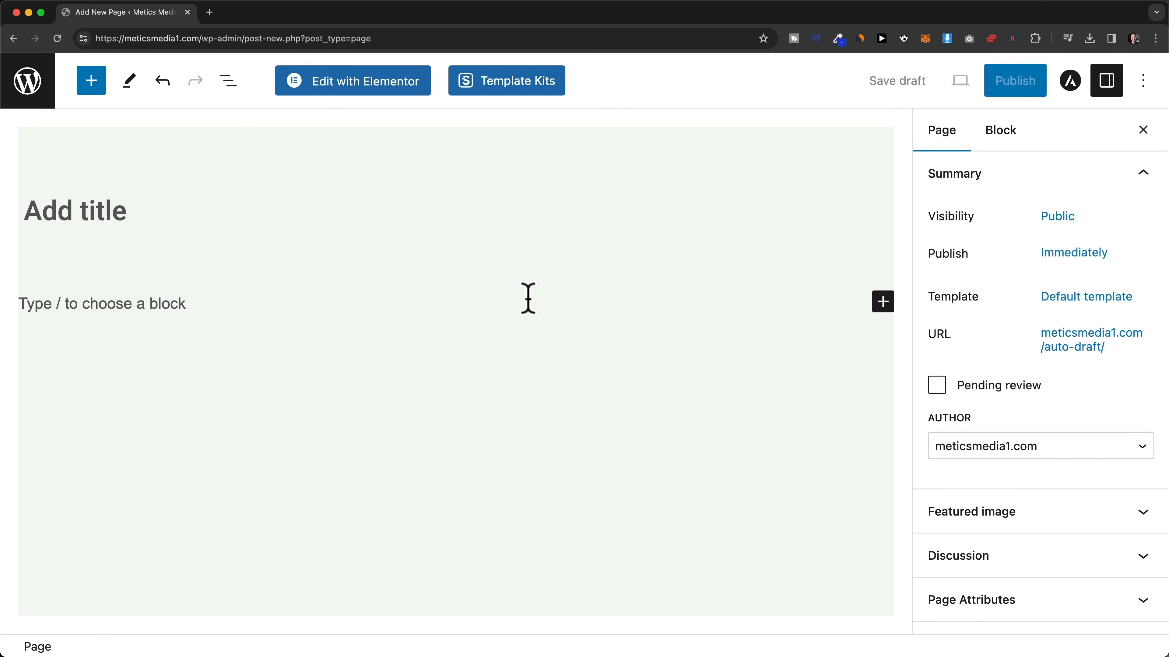
# - Title the page 'Projects' and publish it
pyautogui.click(83, 212)
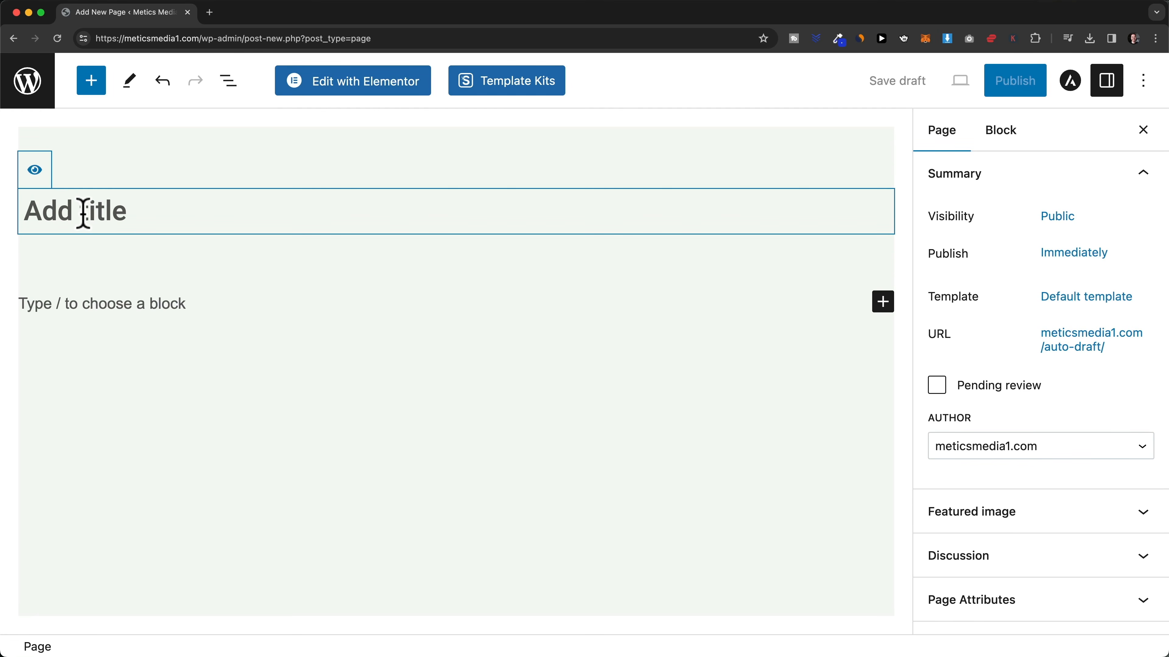
pyautogui.write('Projects')
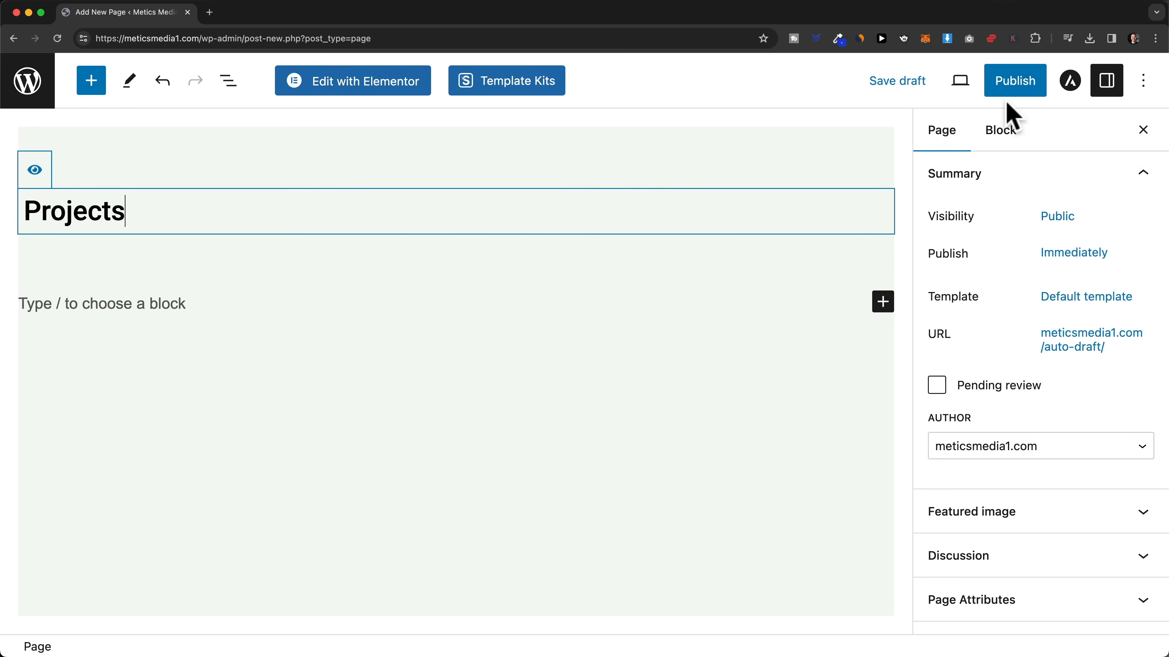
pyautogui.click(1012, 89)
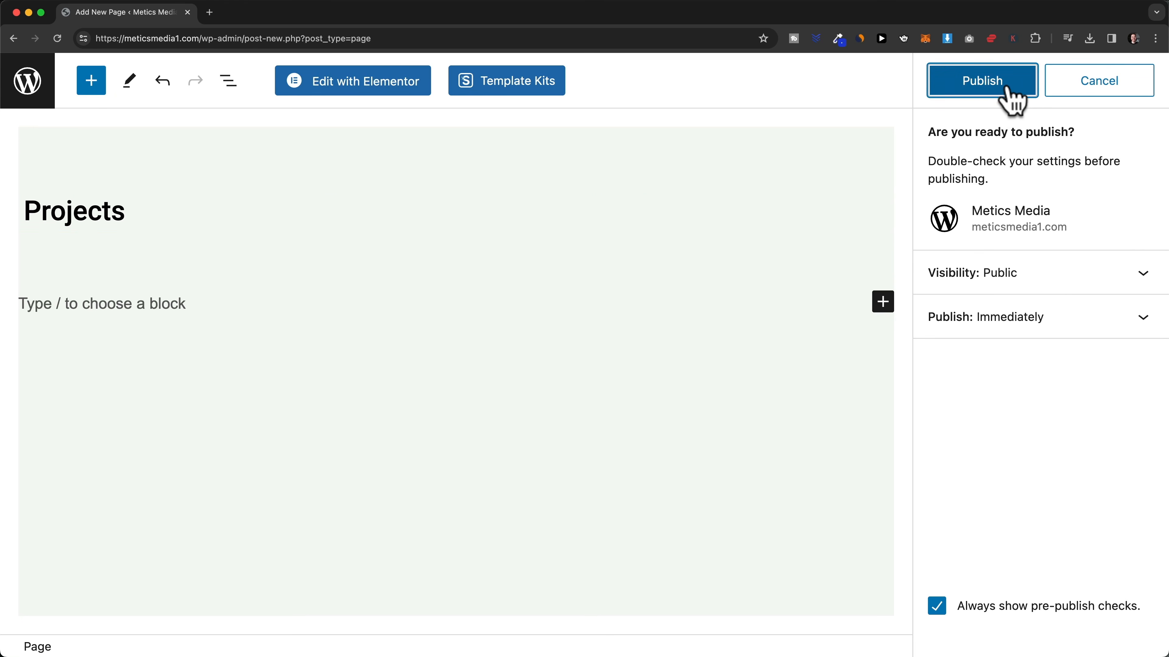
pyautogui.click(1003, 89)
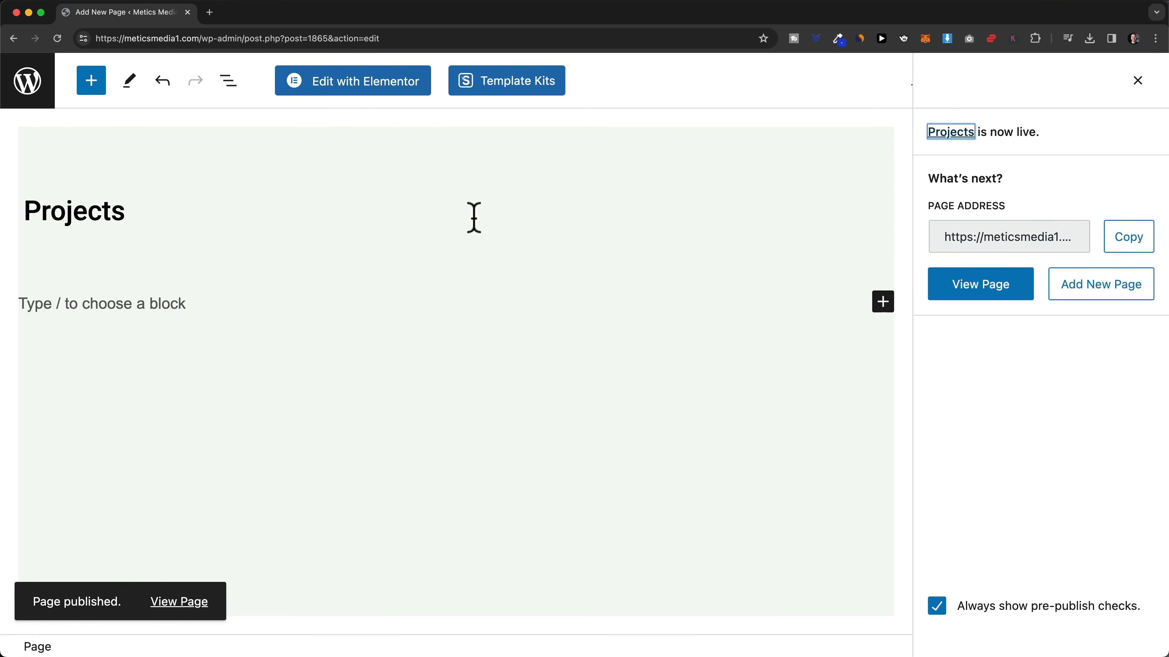
# - Open Projects in Elementor and browse the template library's Blocks without inserting anything
pyautogui.click(399, 95)
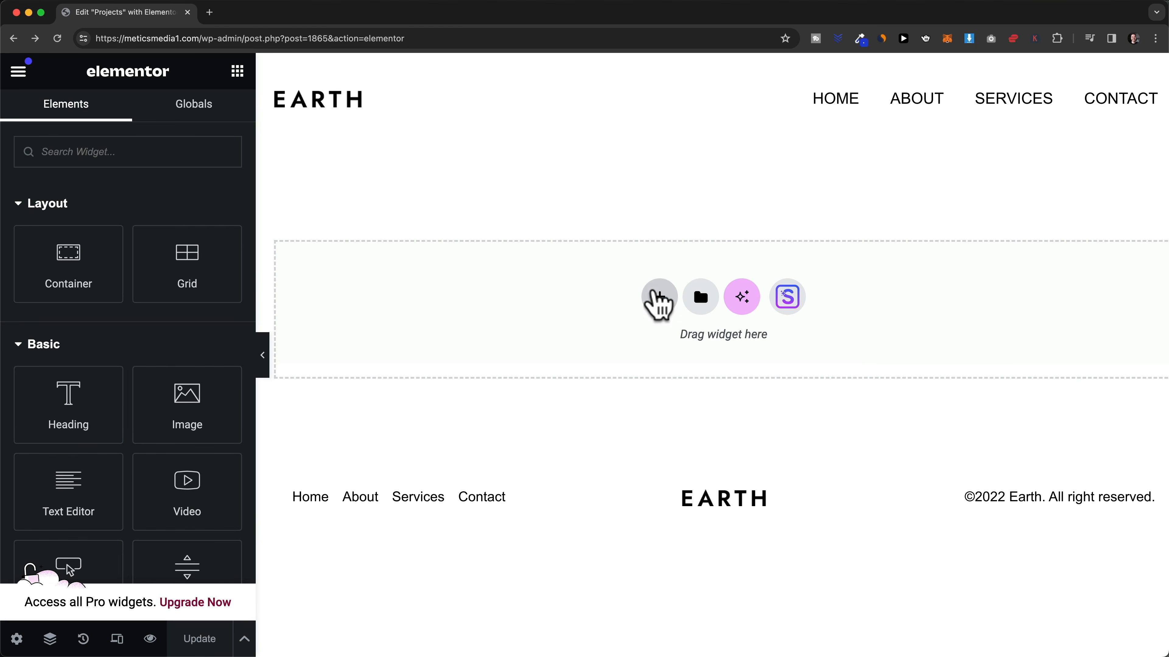
pyautogui.click(660, 299)
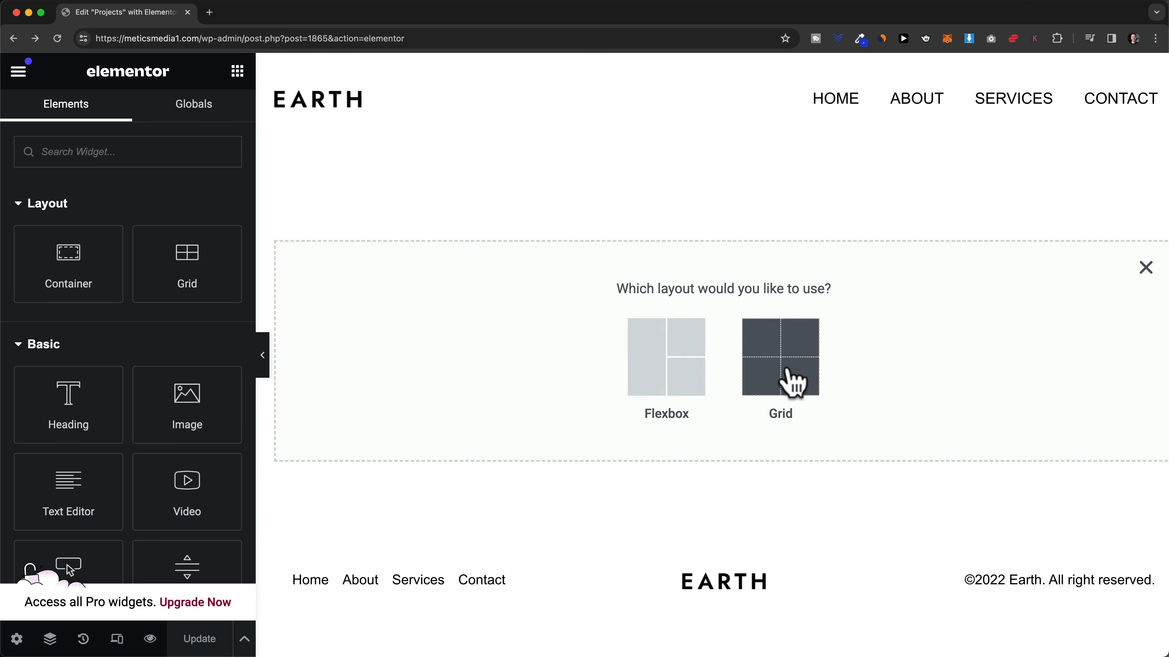
pyautogui.click(1145, 269)
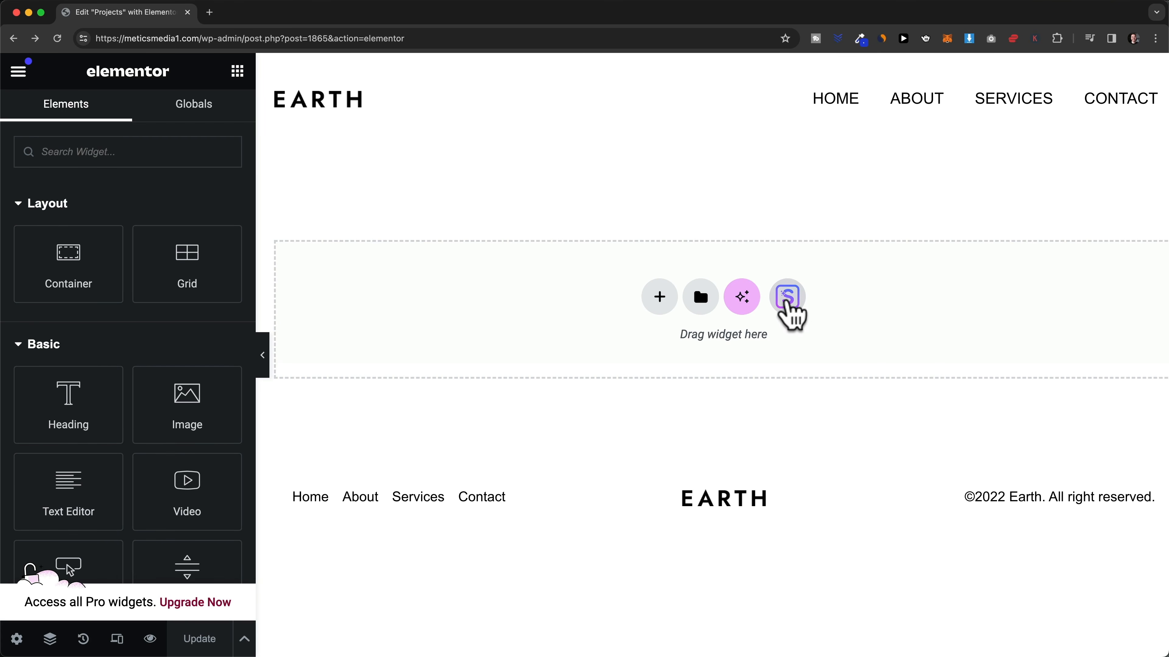
pyautogui.click(788, 299)
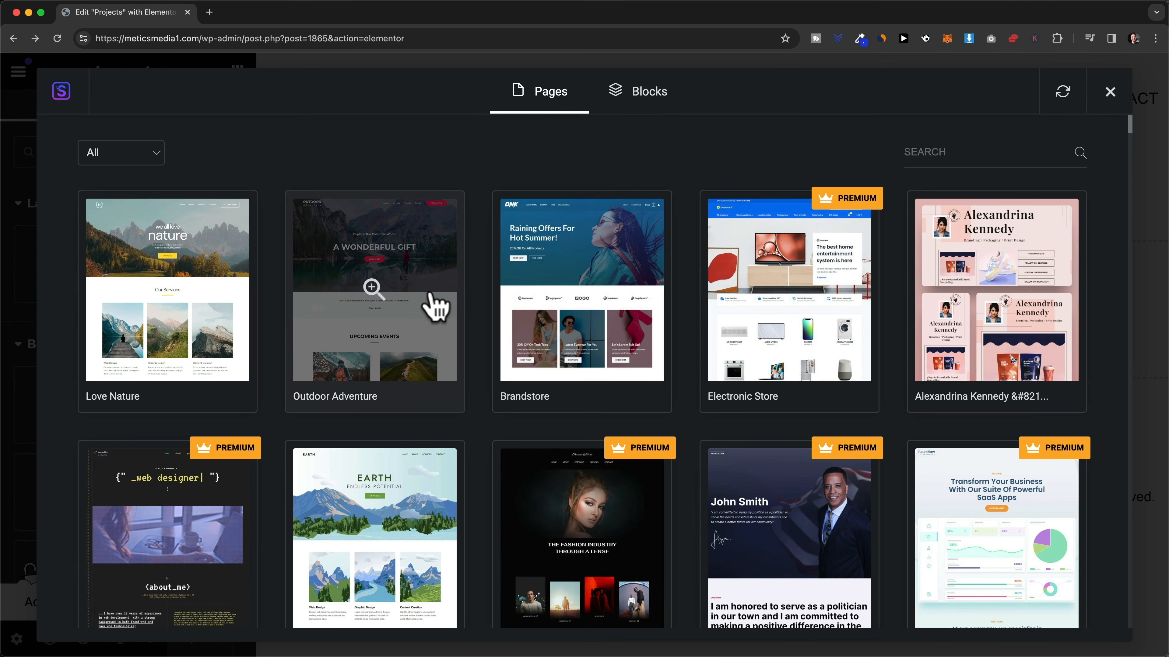
pyautogui.scroll(-3, 483, 352)
pyautogui.scroll(3, 383, 365)
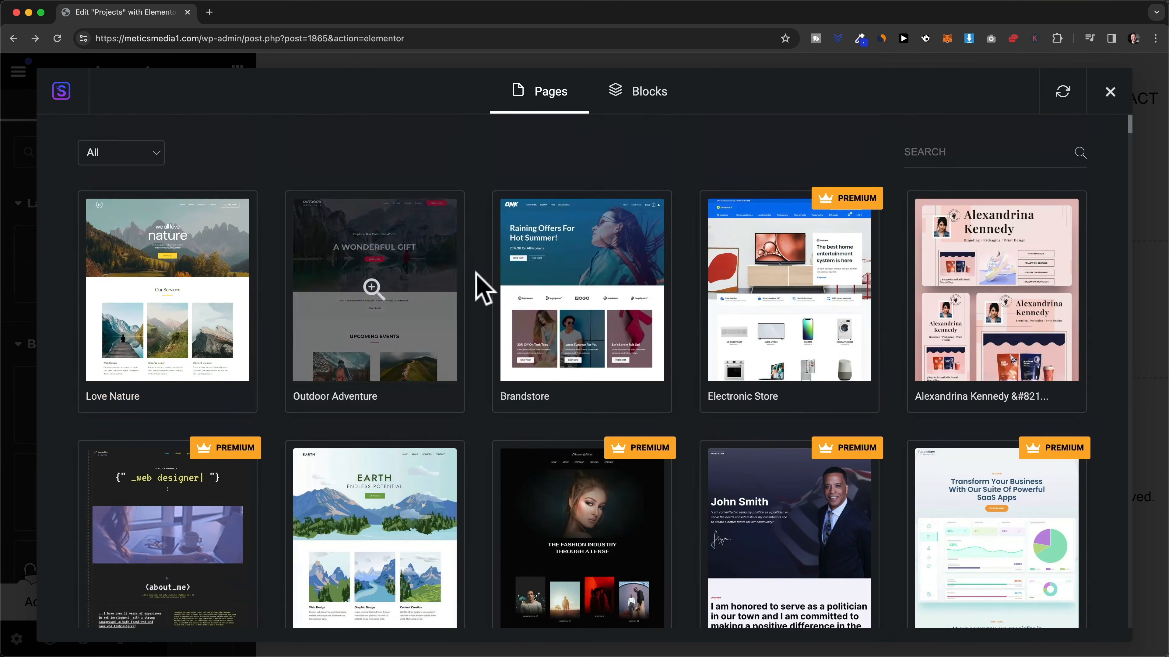
pyautogui.click(650, 95)
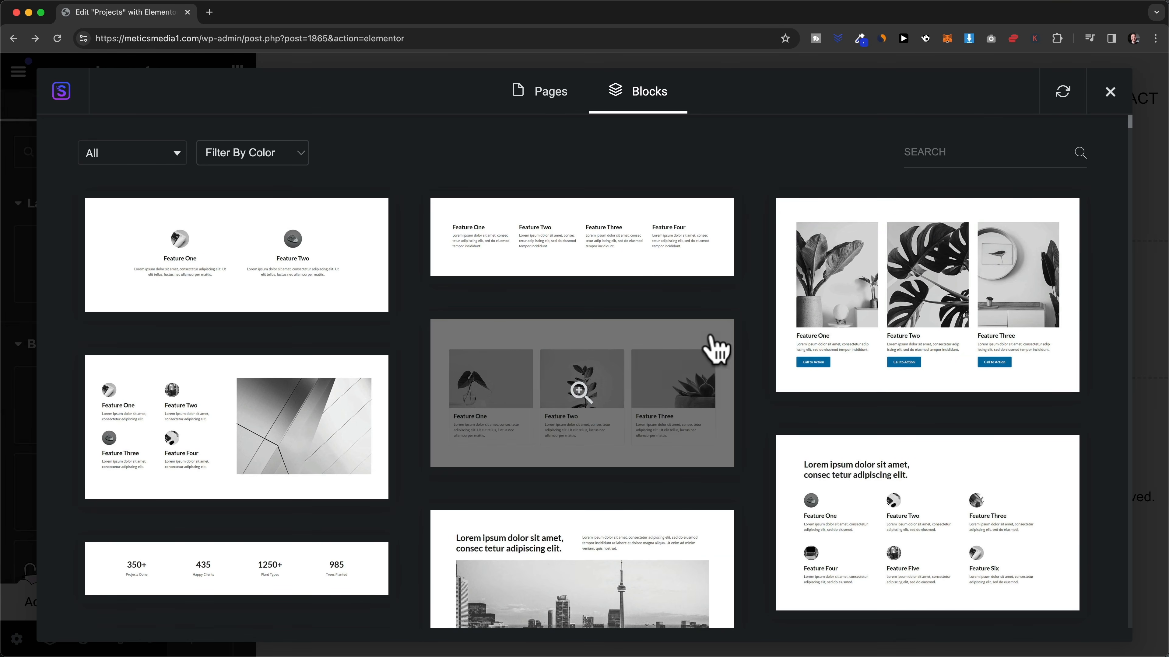
pyautogui.click(1117, 100)
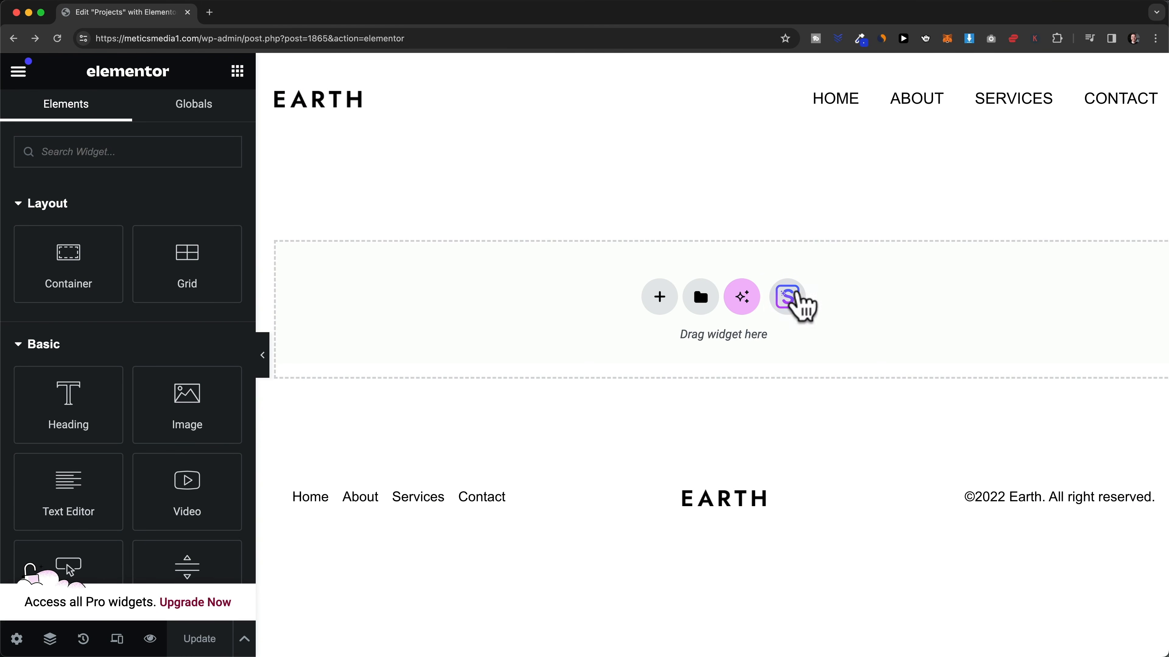
# - Load meticsmedia1.com in a new tab, visit the Services page, and edit it with Elementor
pyautogui.click(209, 12)
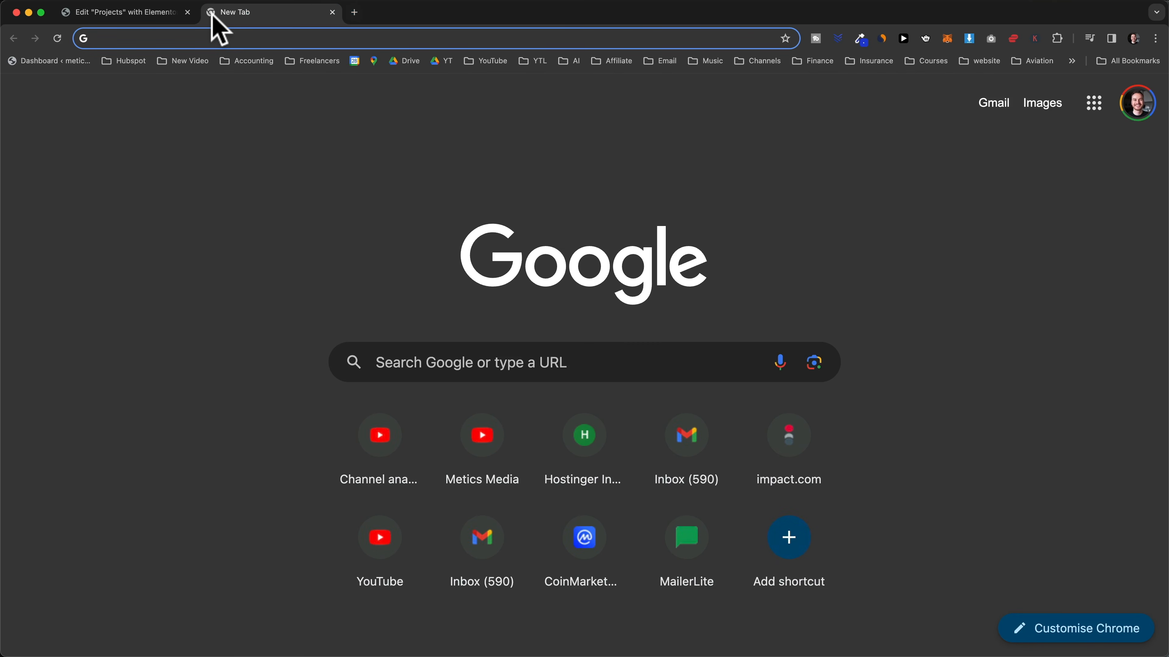
pyautogui.write('meticsmedia1.com')
pyautogui.press('Return')
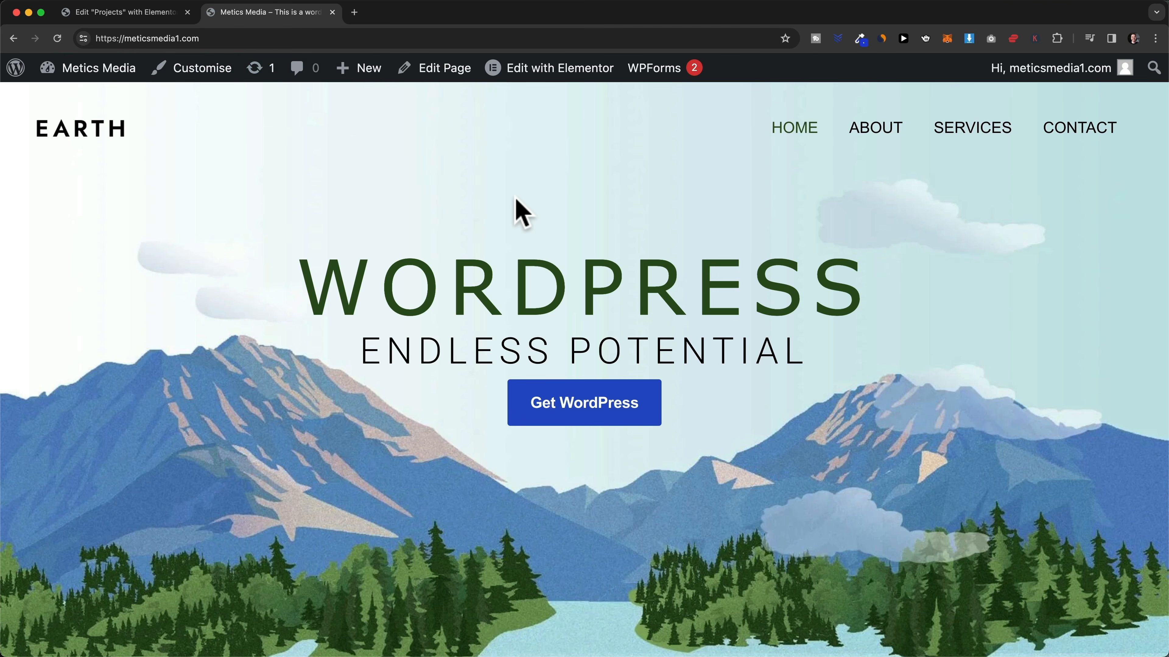
pyautogui.click(962, 135)
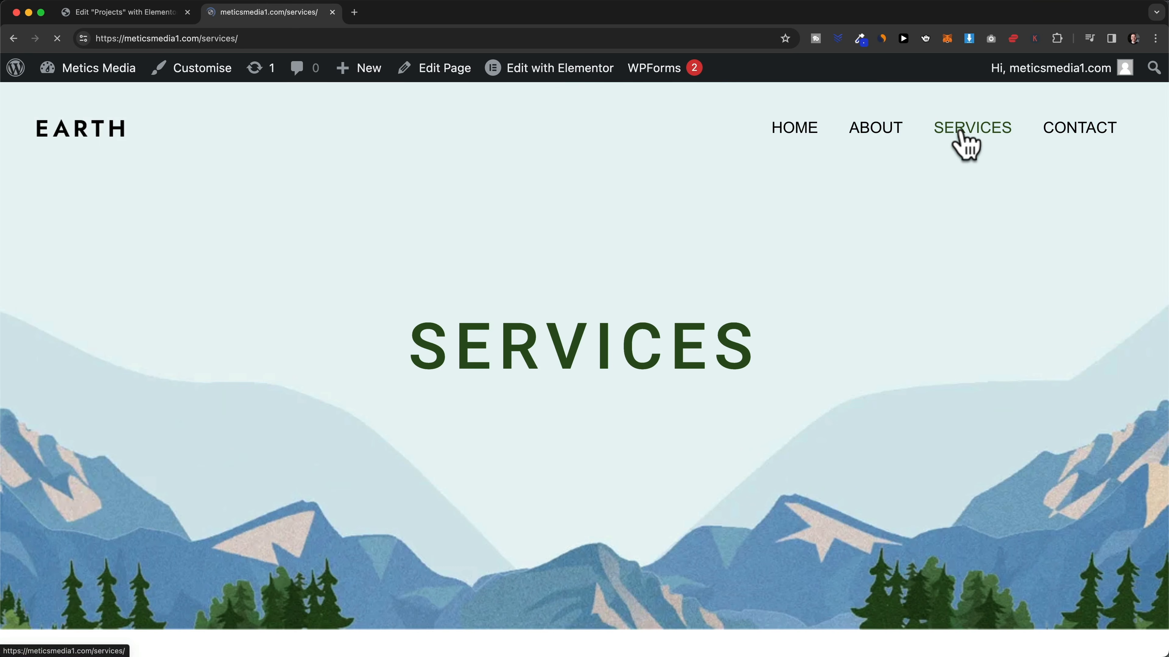
pyautogui.scroll(-2, 592, 313)
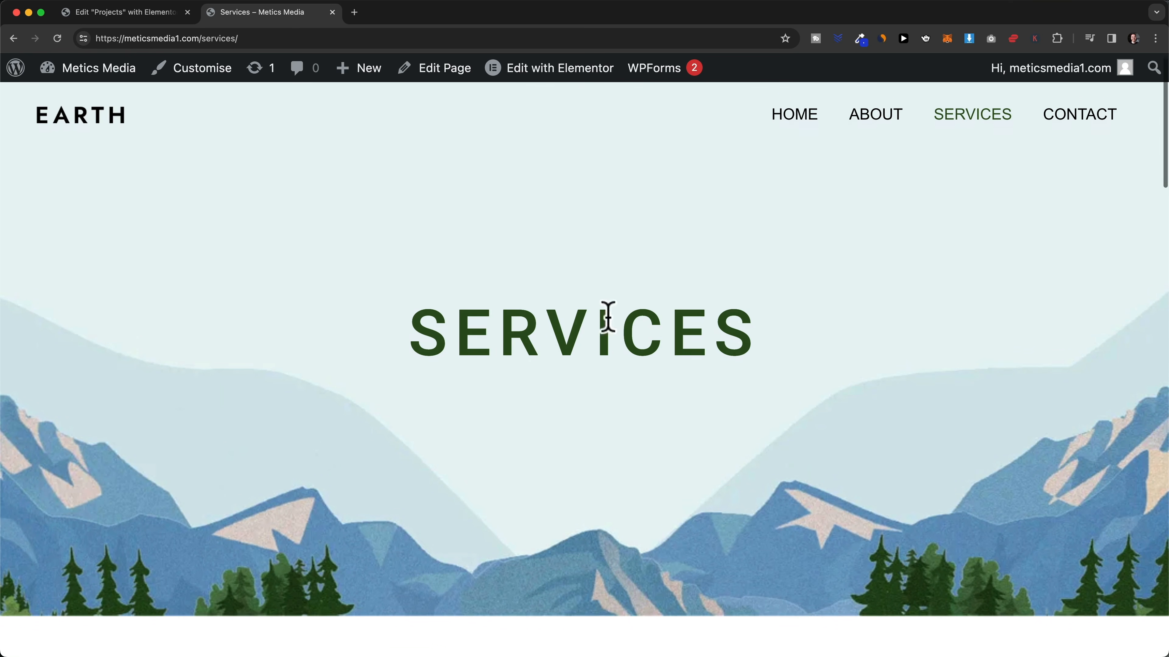
pyautogui.scroll(2, 644, 342)
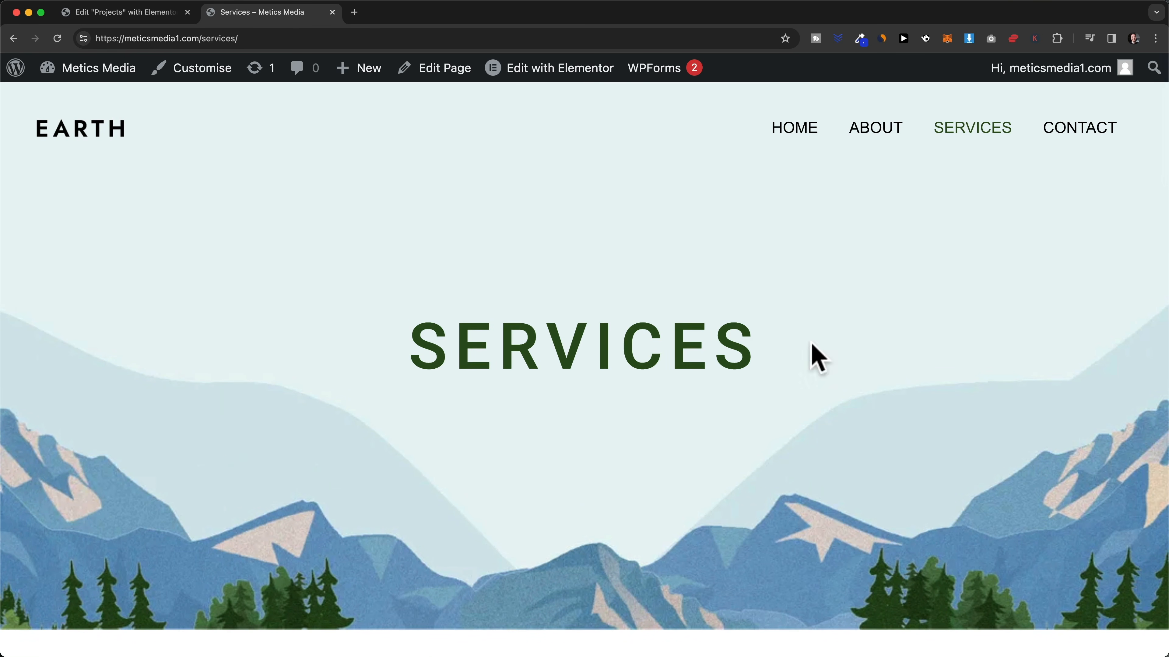
pyautogui.click(864, 138)
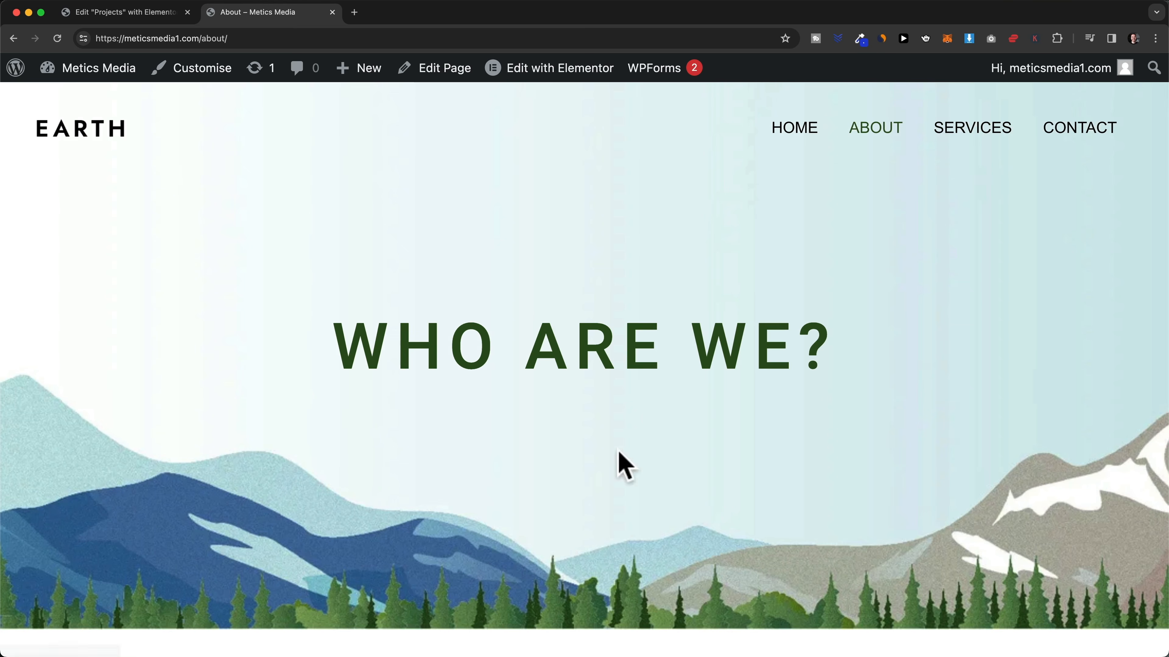
pyautogui.click(952, 135)
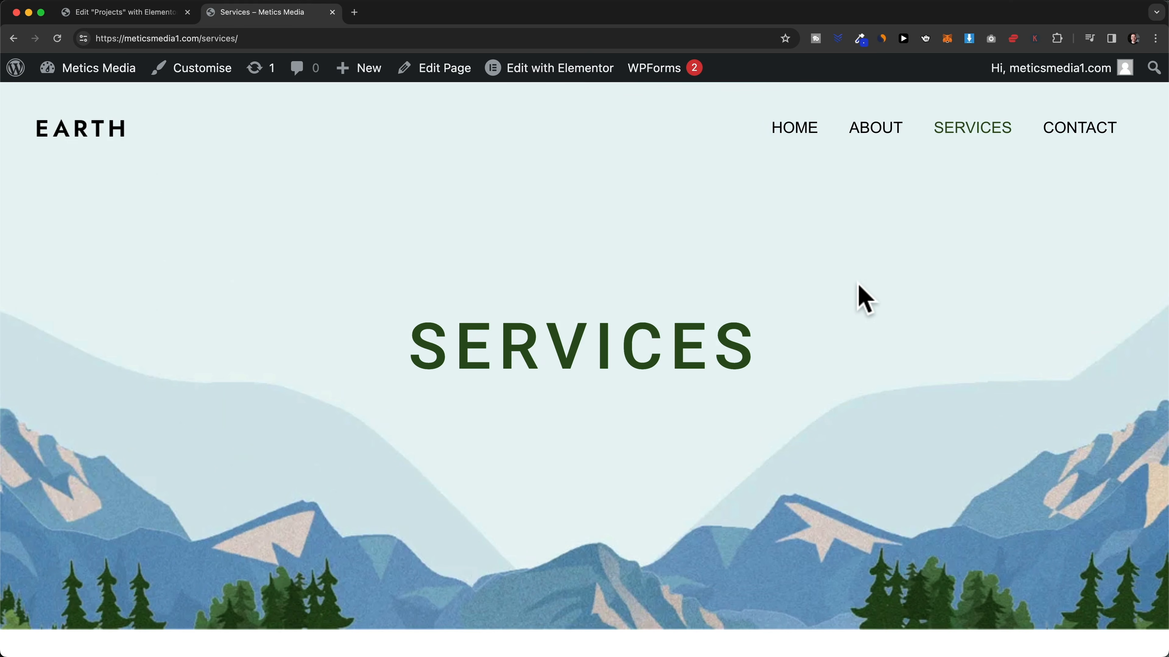
pyautogui.click(540, 77)
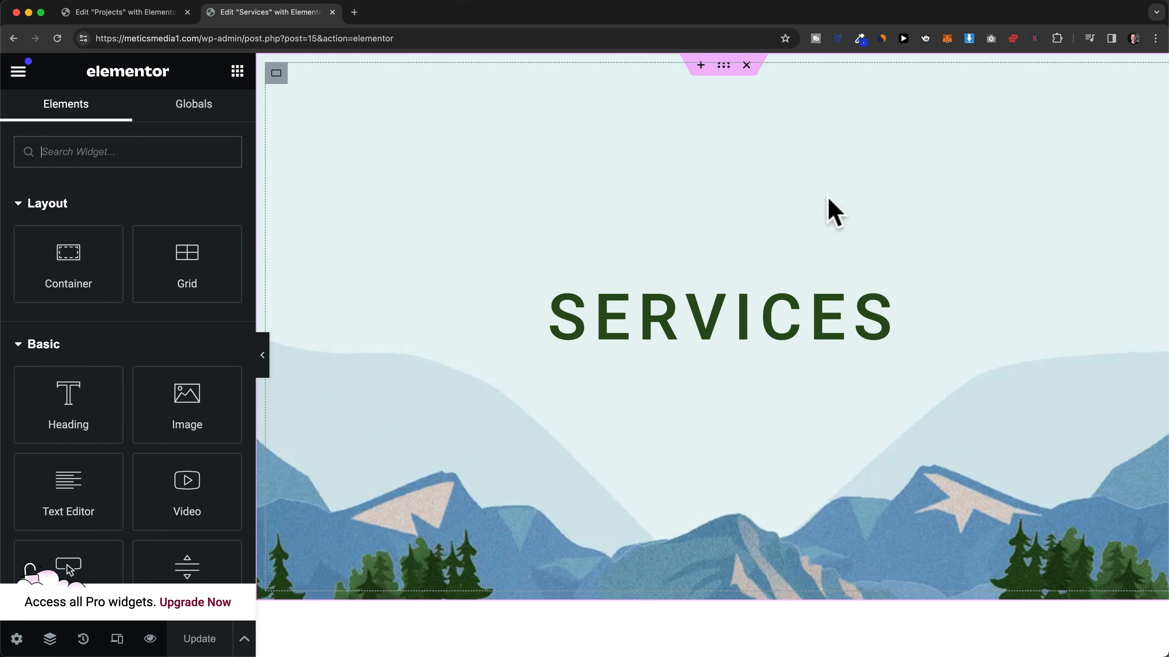
# - Copy the Services mountain hero container and paste it into the Projects page
pyautogui.rightClick(725, 70)
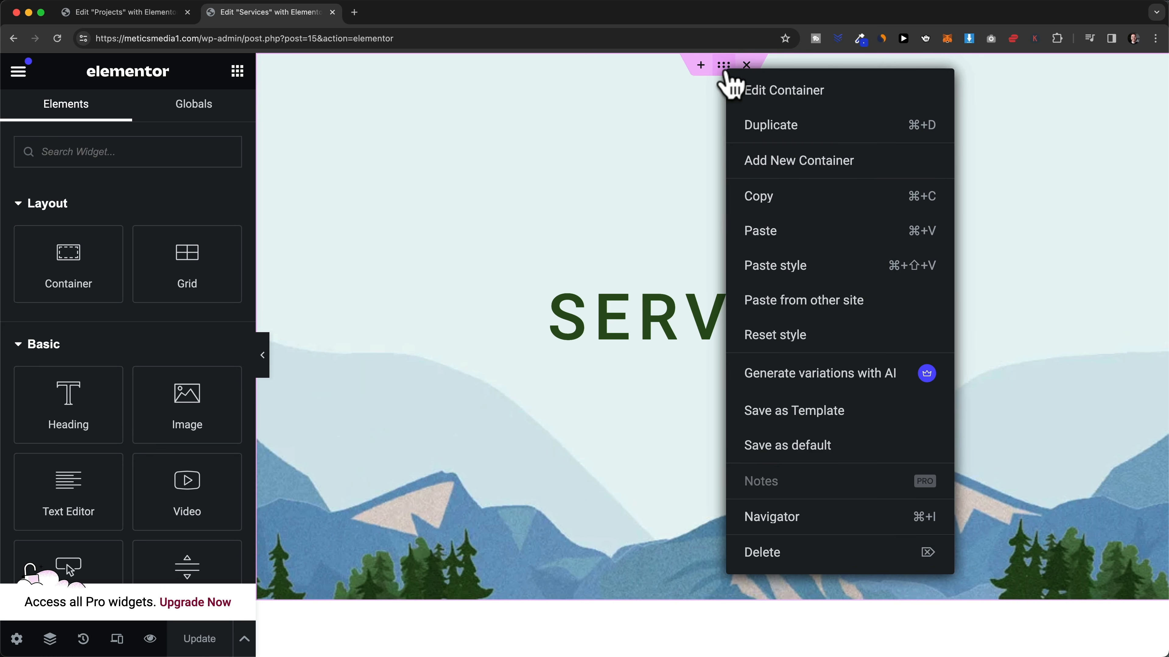
pyautogui.click(801, 203)
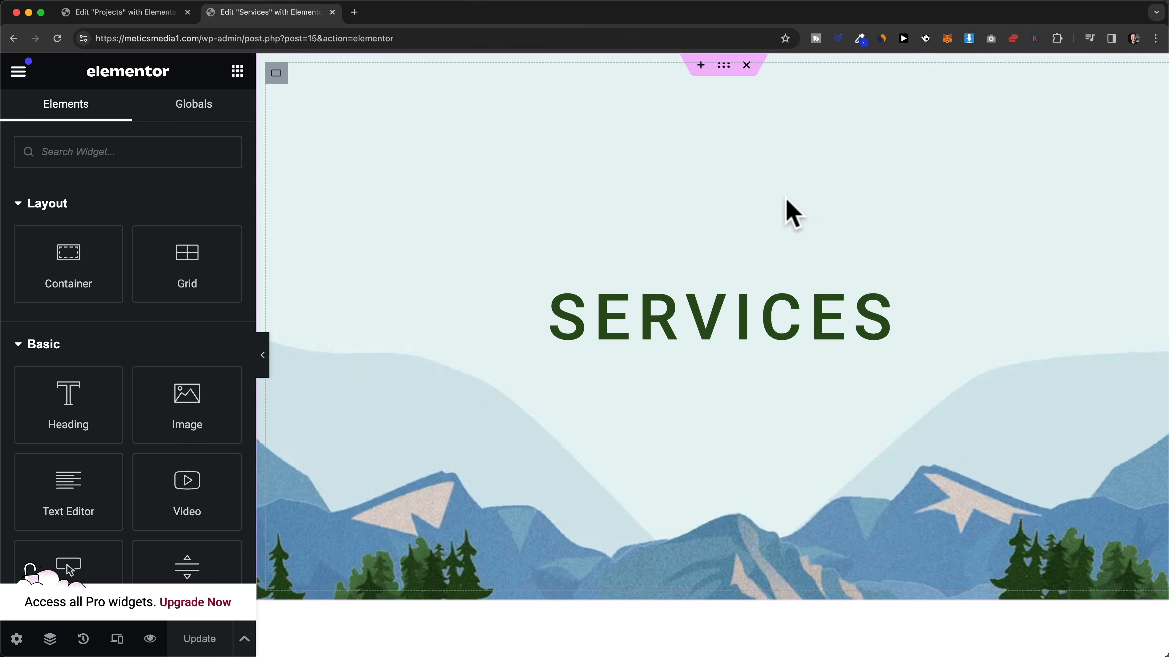
pyautogui.click(154, 16)
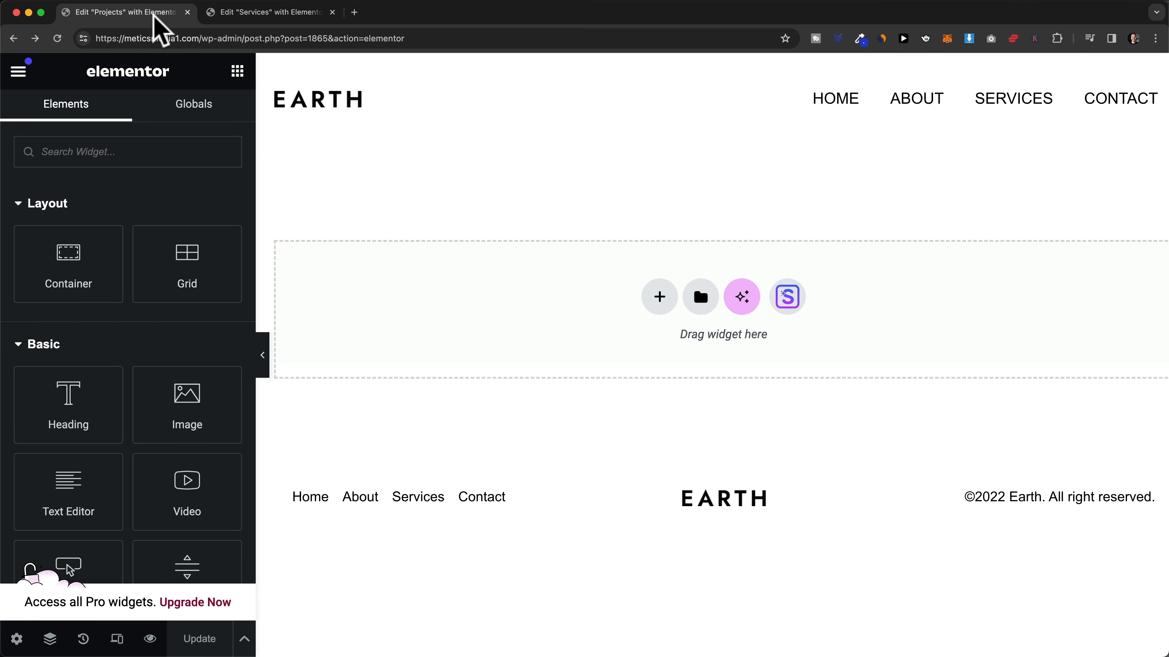
pyautogui.rightClick(879, 273)
pyautogui.click(917, 294)
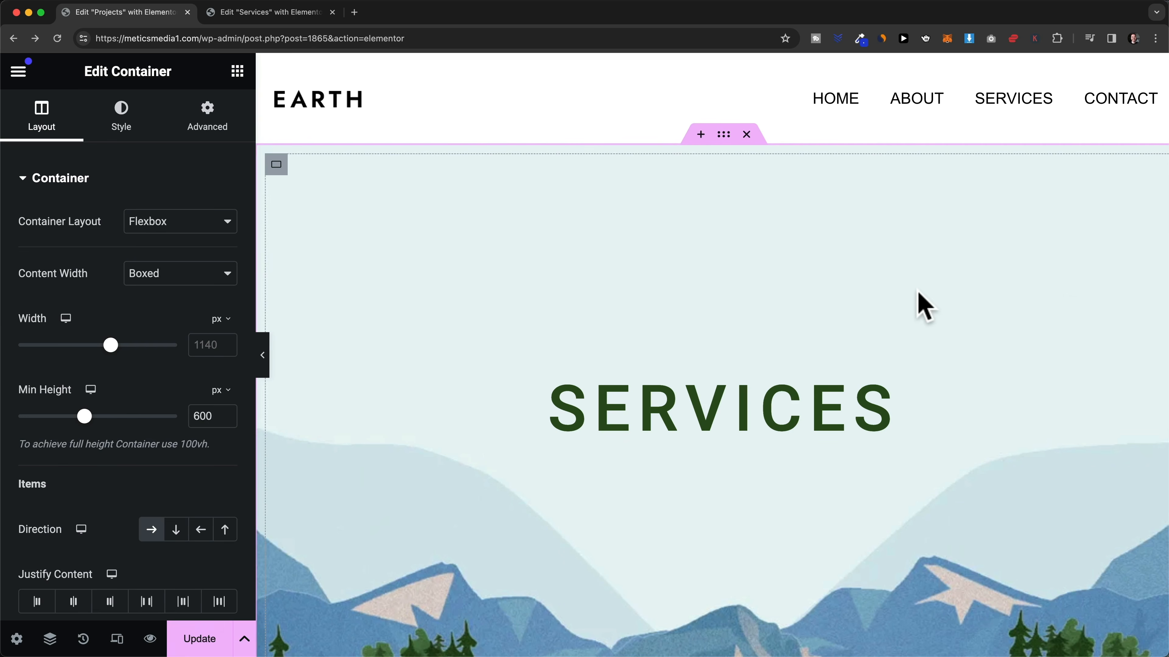
pyautogui.scroll(-1, 856, 265)
pyautogui.scroll(1, 847, 248)
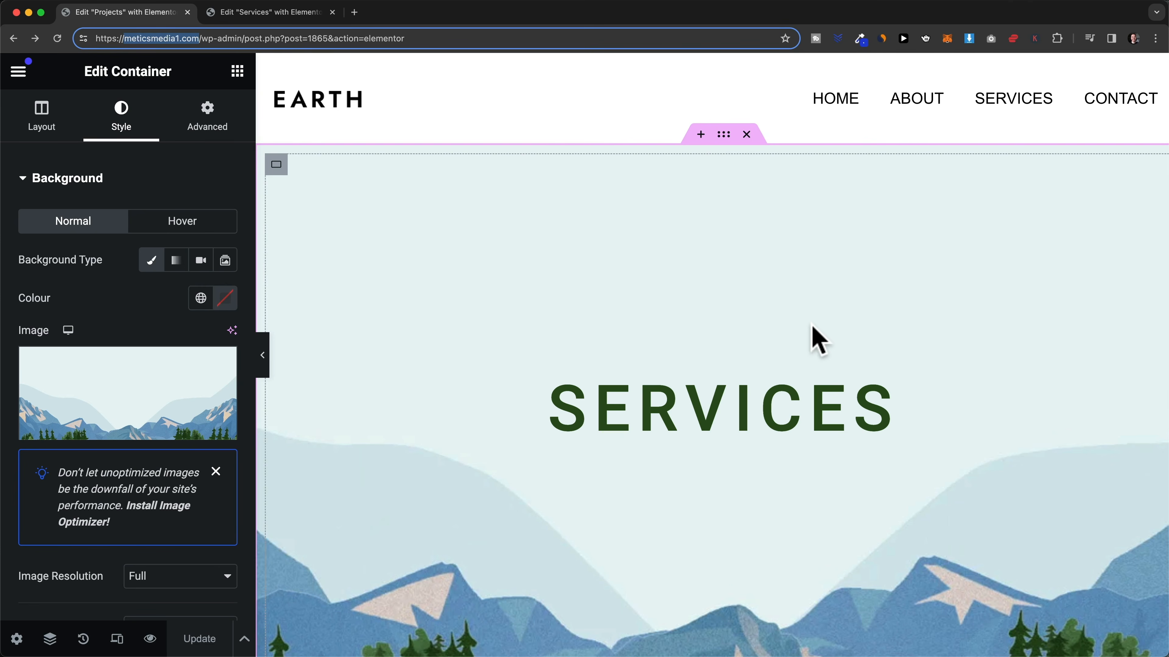
# - Retype the pasted SERVICES heading as 'Projects'
pyautogui.click(745, 410)
pyautogui.moveTo(549, 409); pyautogui.dragTo(881, 410)
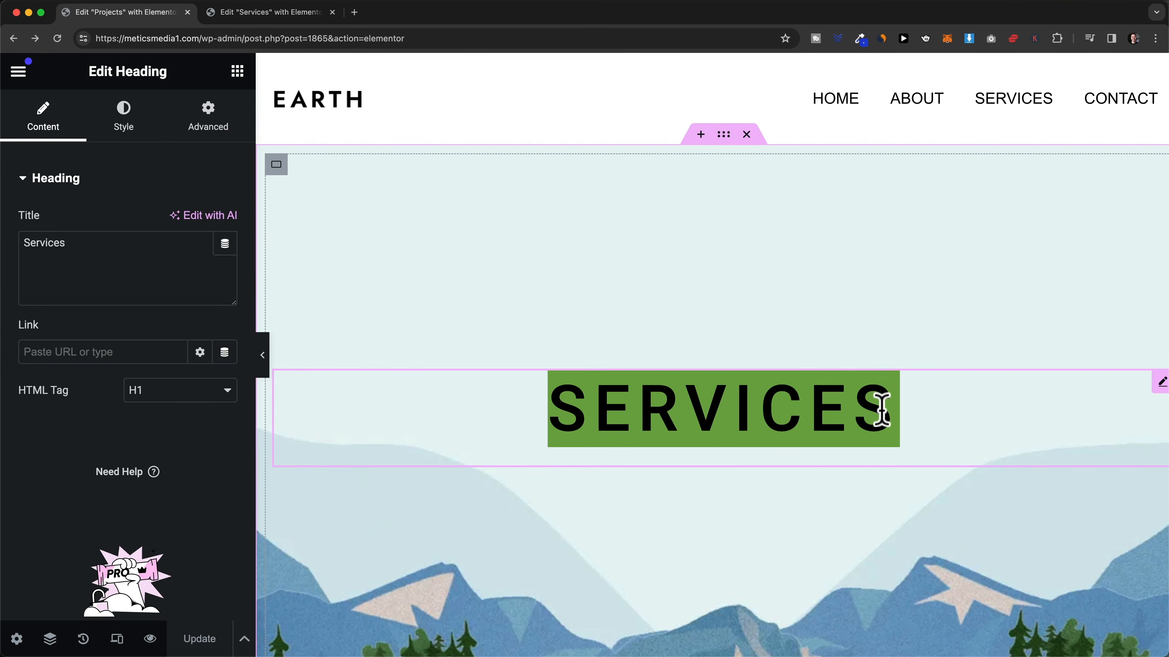
pyautogui.write('Projects')
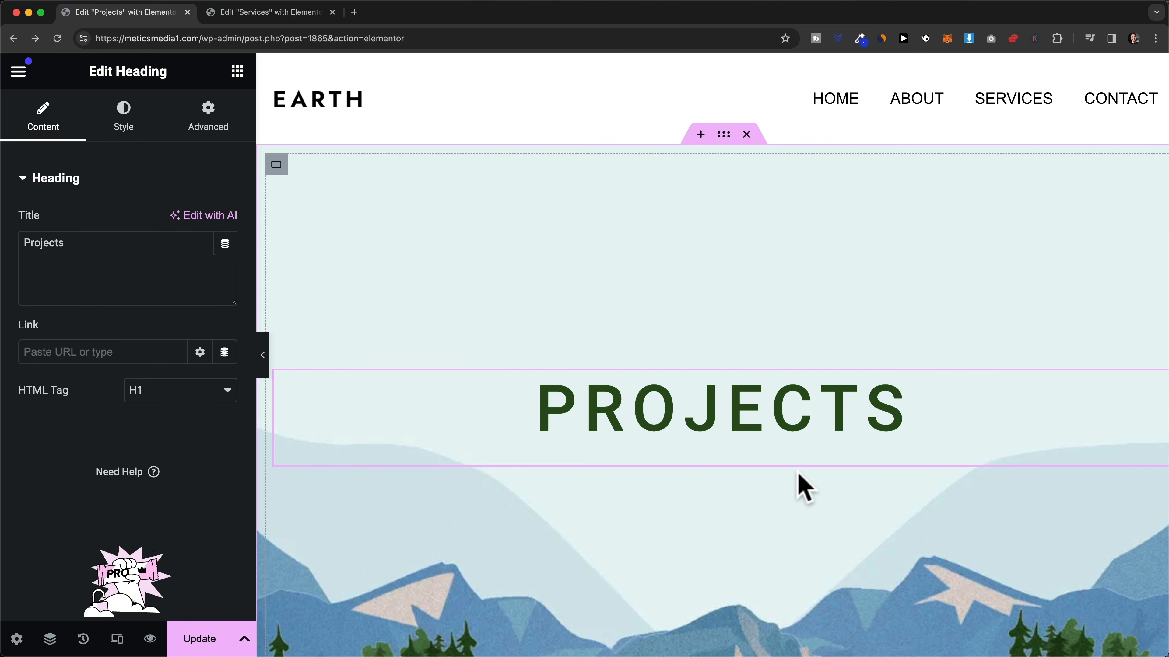
pyautogui.click(354, 13)
# - Open the About page in Elementor and copy its three mountain image cards container
pyautogui.write('meticsmedia1.com')
pyautogui.press('Return')
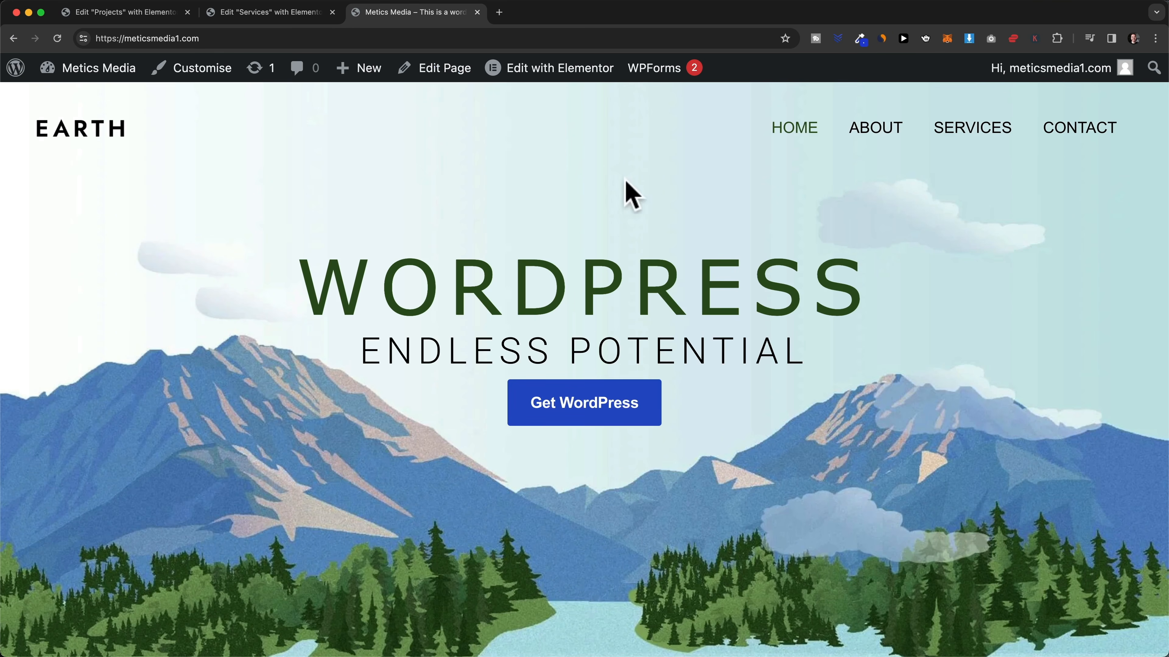
pyautogui.click(876, 136)
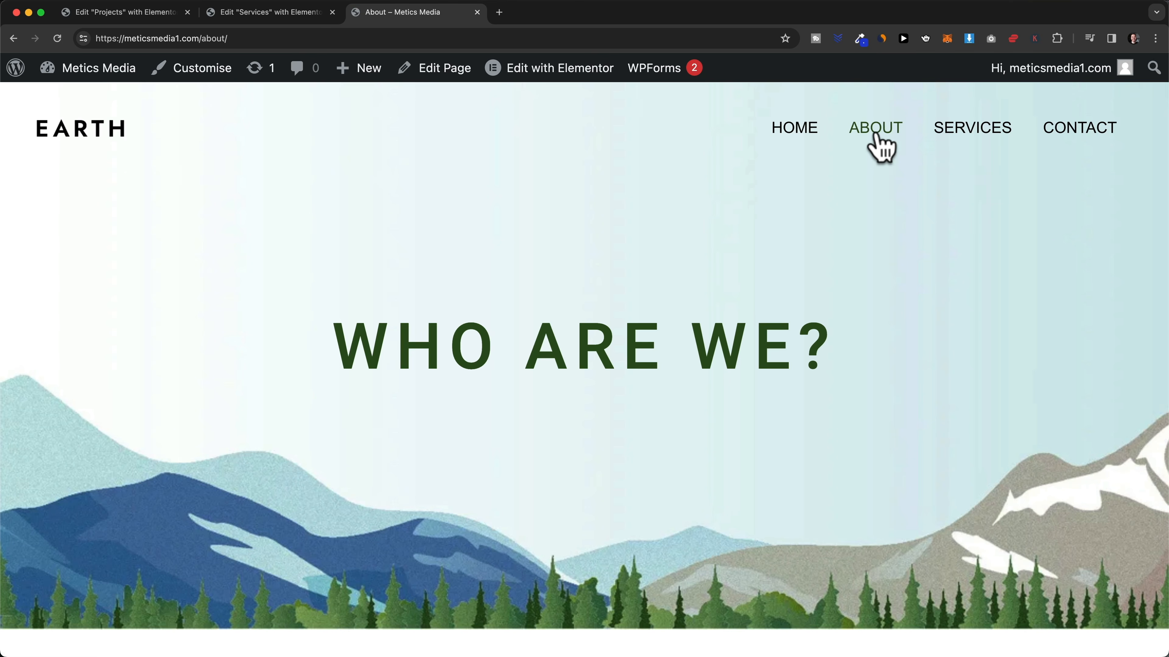
pyautogui.click(571, 71)
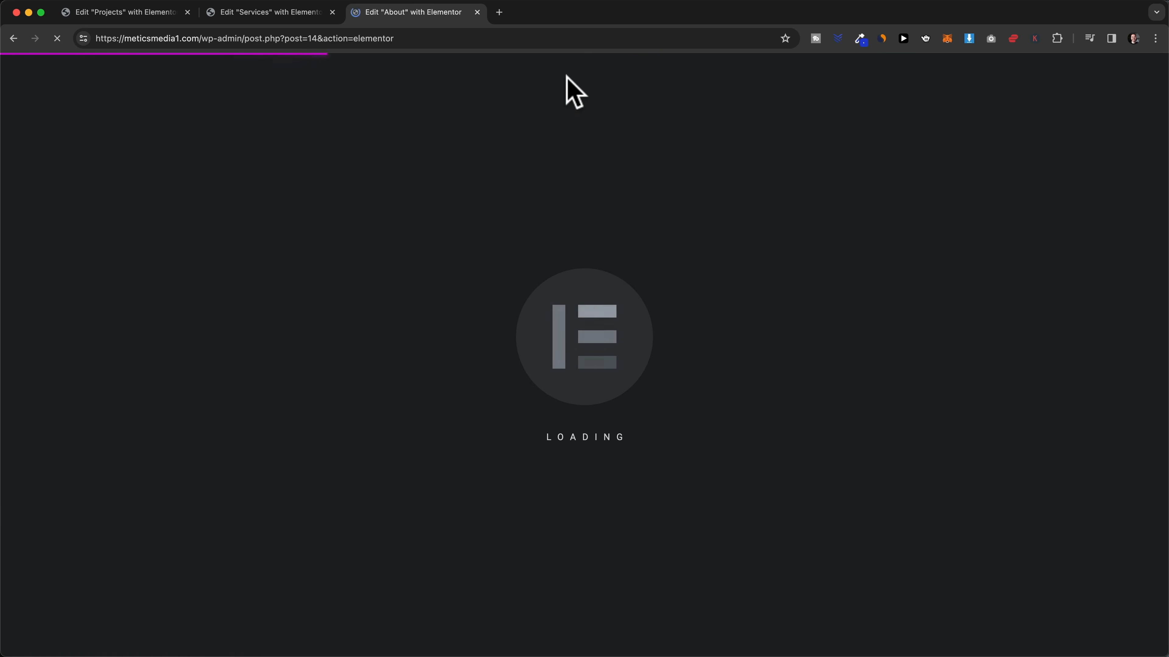
pyautogui.scroll(-10, 795, 350)
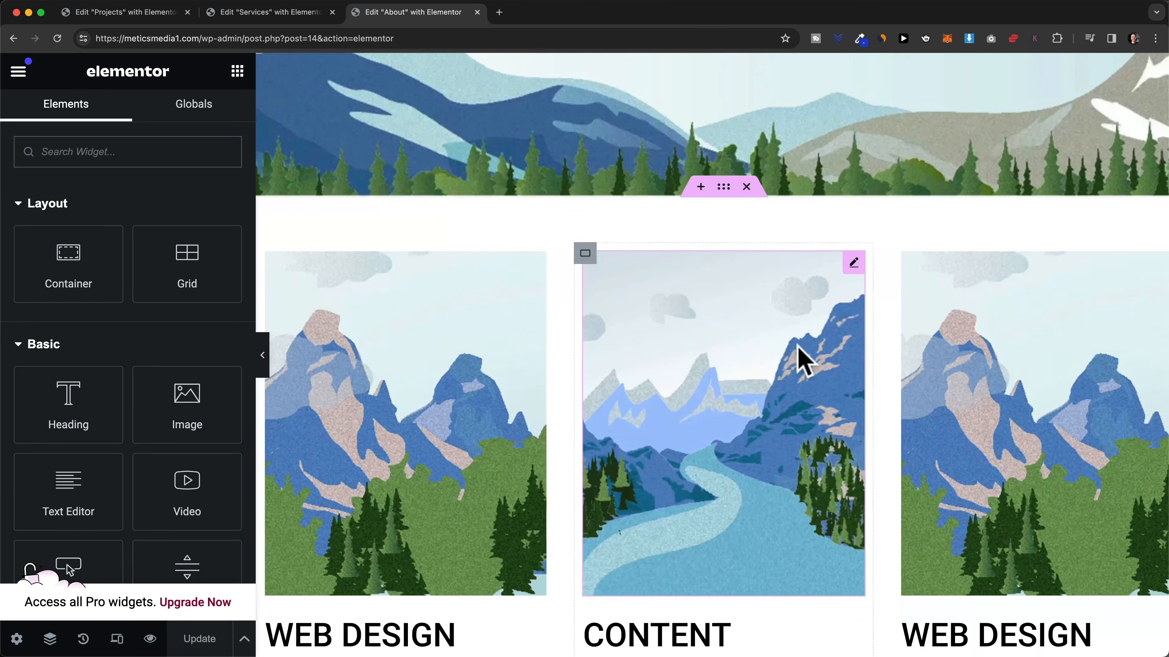
pyautogui.scroll(-2, 814, 281)
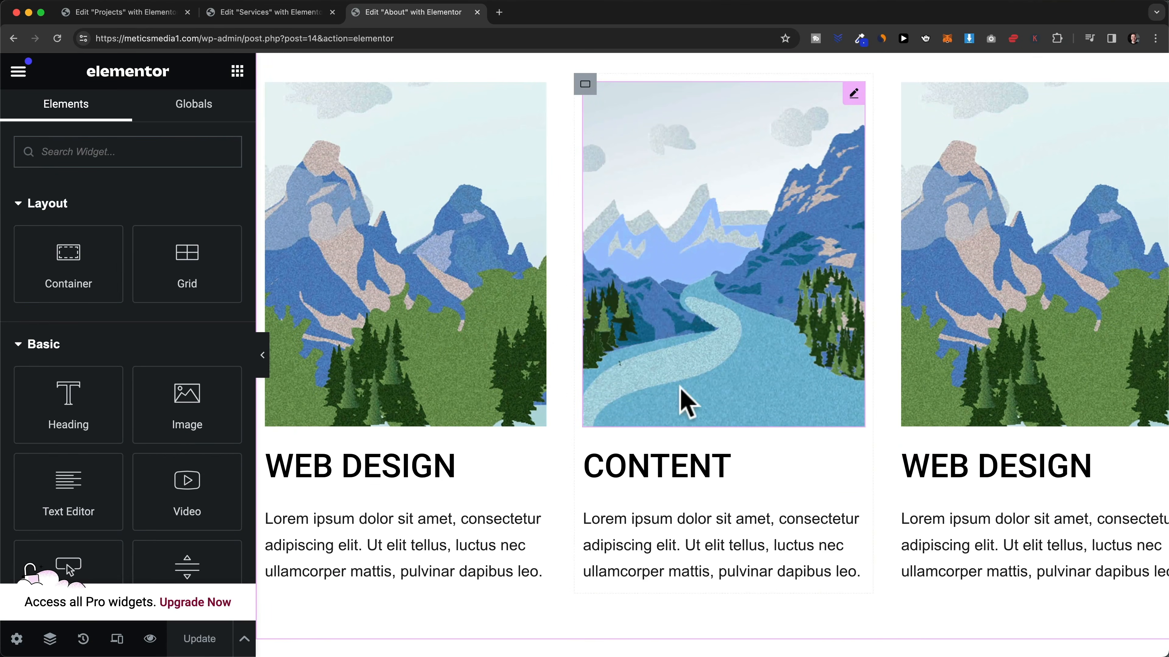
pyautogui.scroll(4, 694, 360)
pyautogui.rightClick(723, 188)
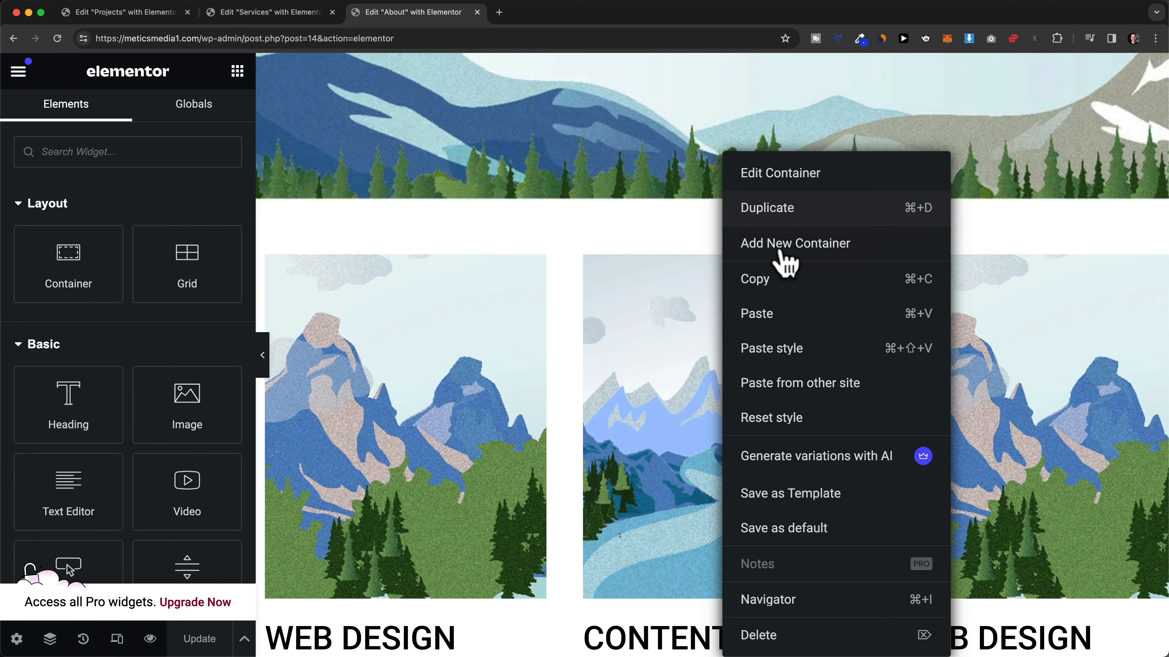
pyautogui.click(785, 282)
# - Paste the image cards below the PROJECTS hero and preview the page
pyautogui.click(163, 20)
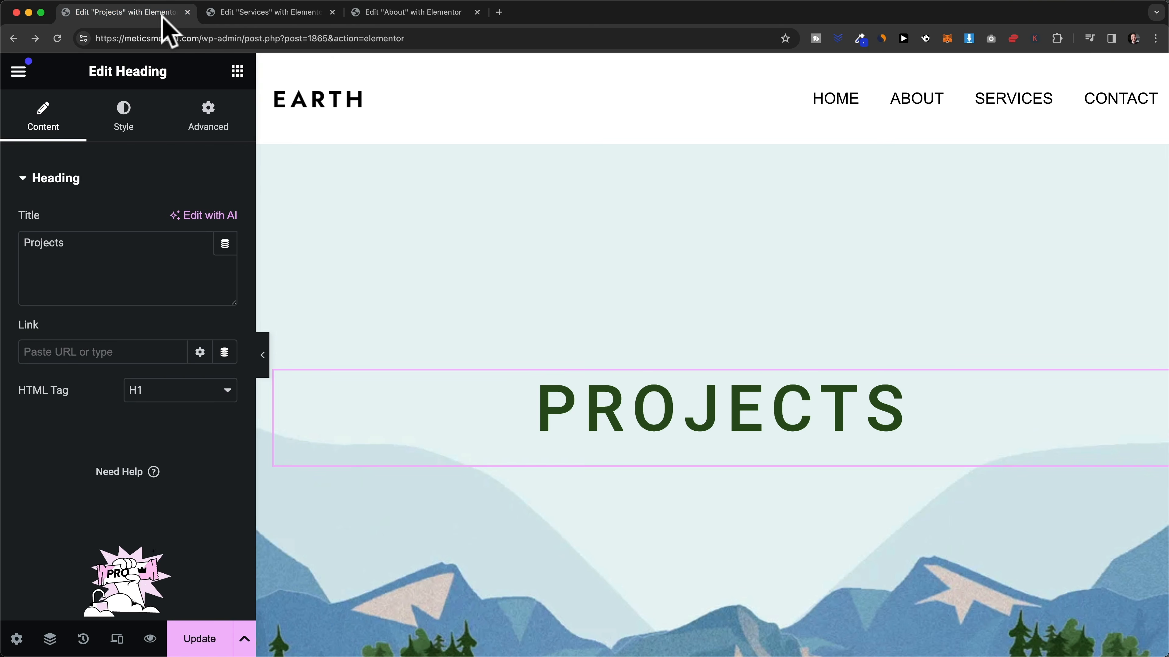
pyautogui.scroll(-10, 754, 341)
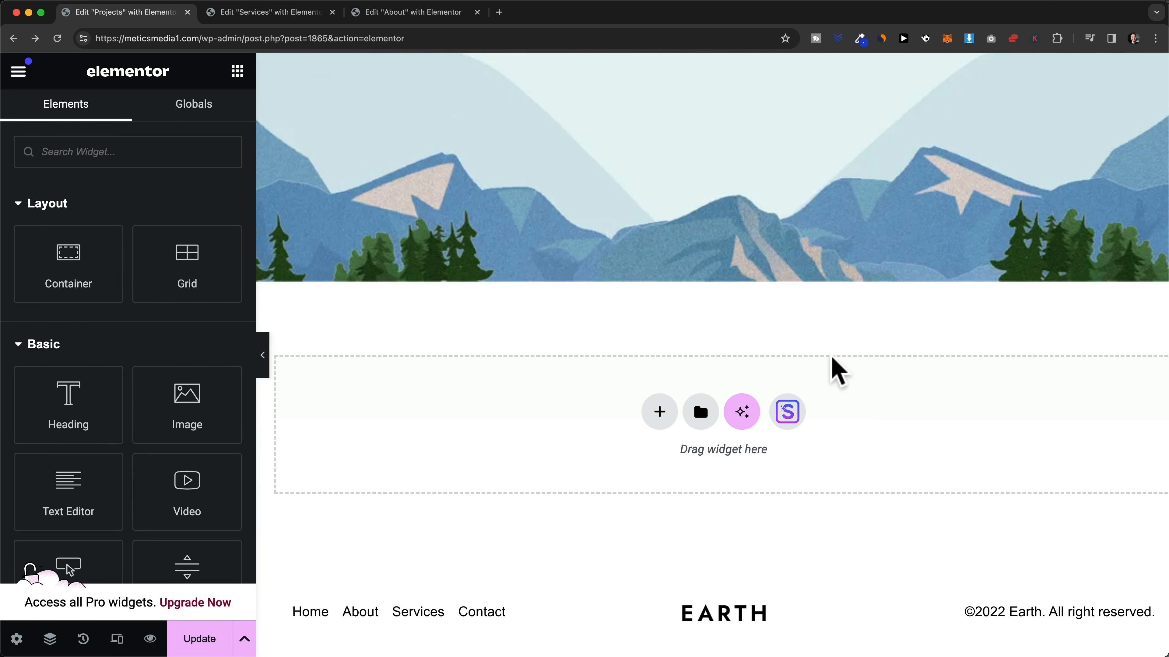
pyautogui.rightClick(870, 380)
pyautogui.click(909, 401)
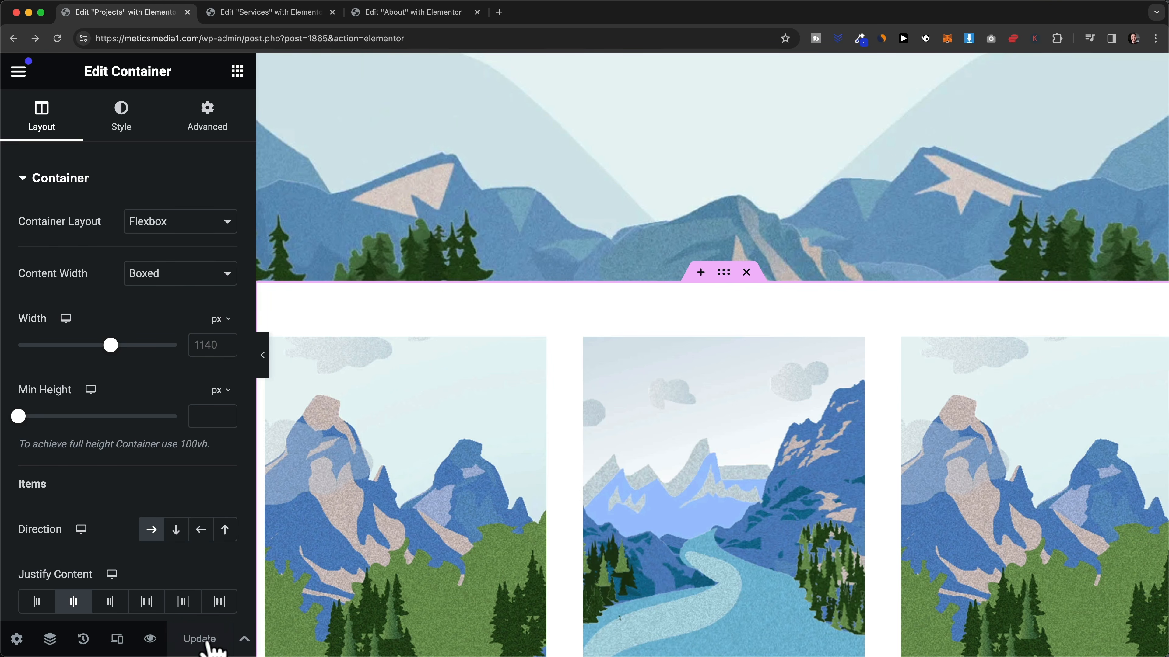
pyautogui.click(149, 640)
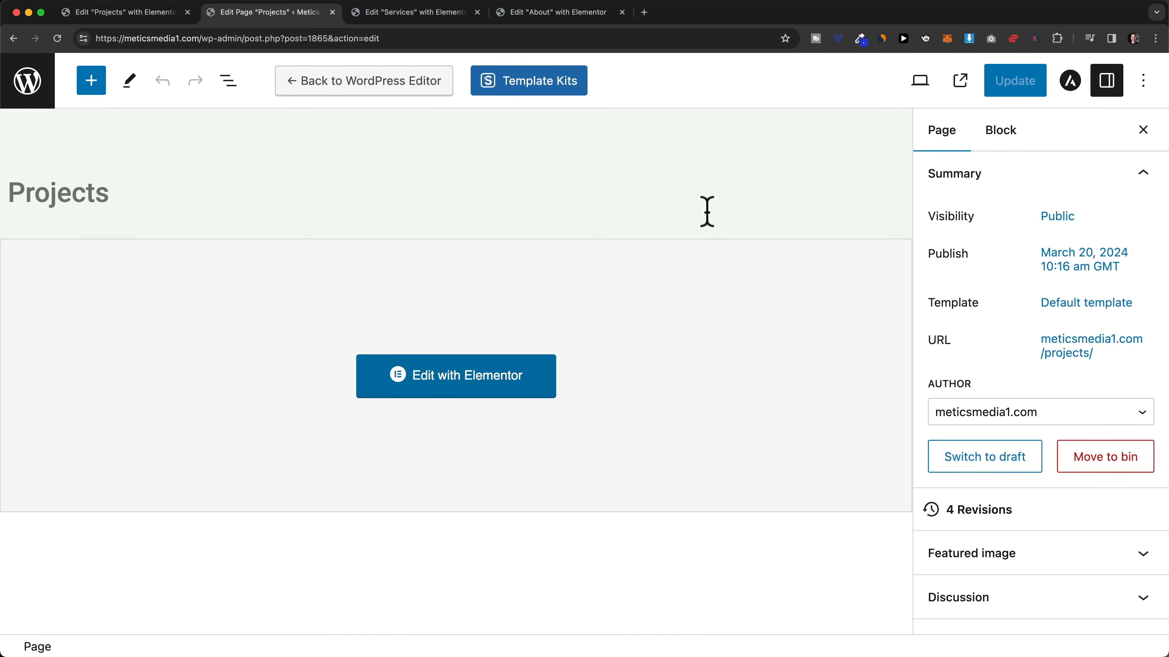
# - Enable Astra's Transparent Header for the Projects page, update it, and view it live
pyautogui.click(1070, 82)
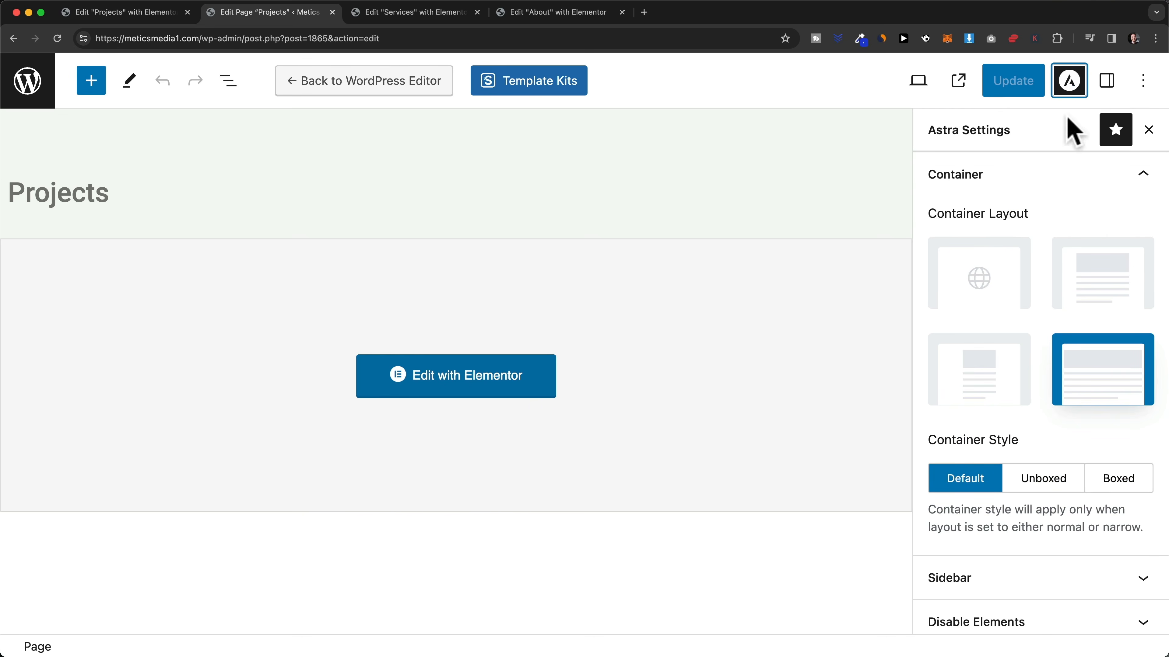
pyautogui.scroll(-2, 1082, 340)
pyautogui.scroll(-2, 1086, 347)
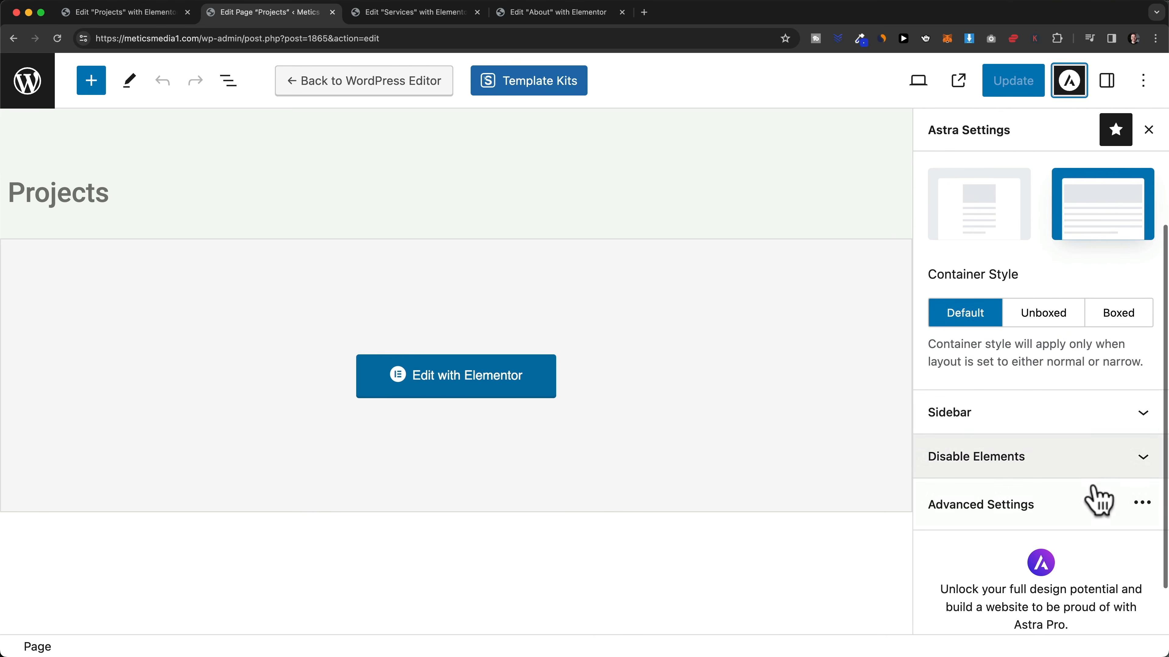
pyautogui.click(1050, 519)
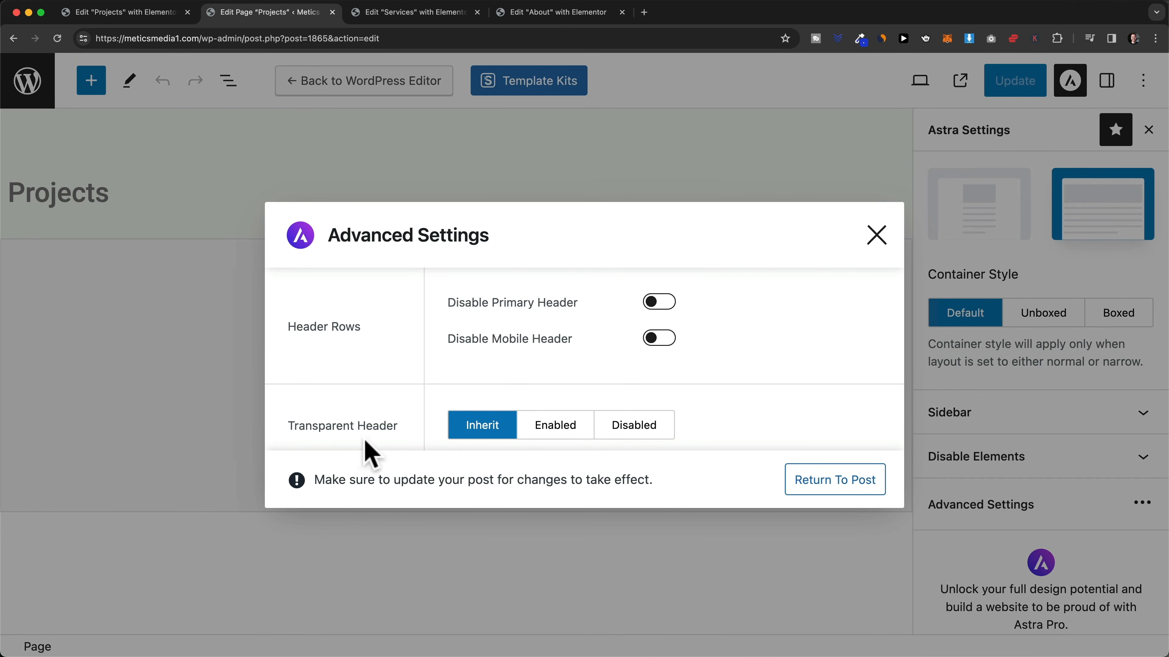
pyautogui.click(556, 439)
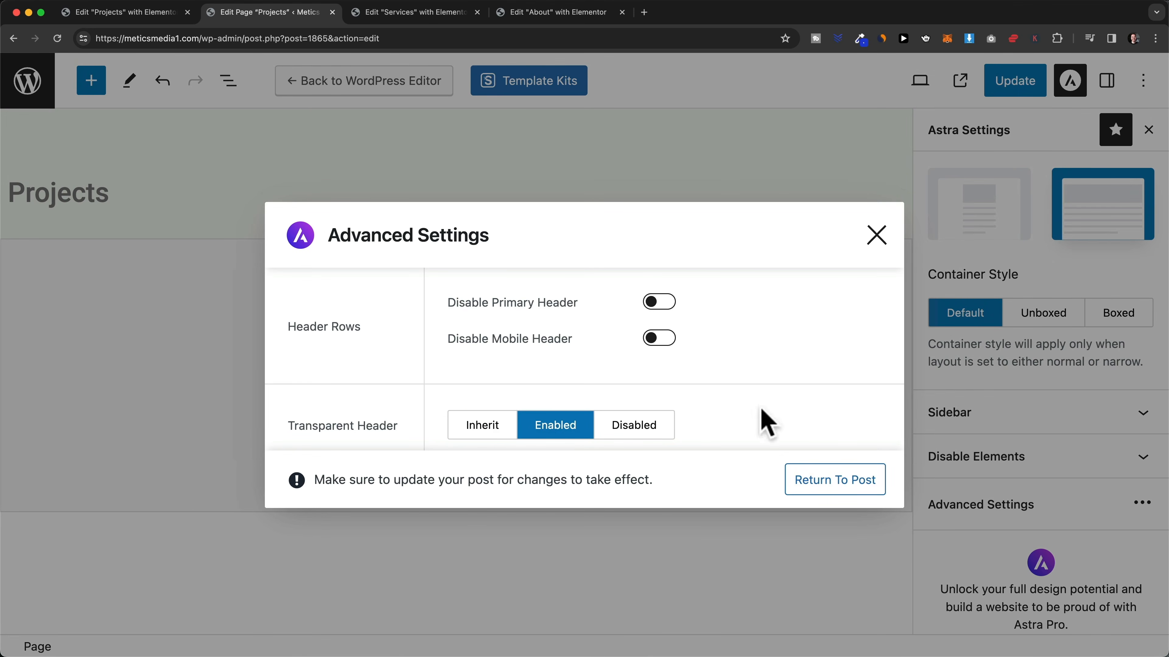
pyautogui.click(879, 236)
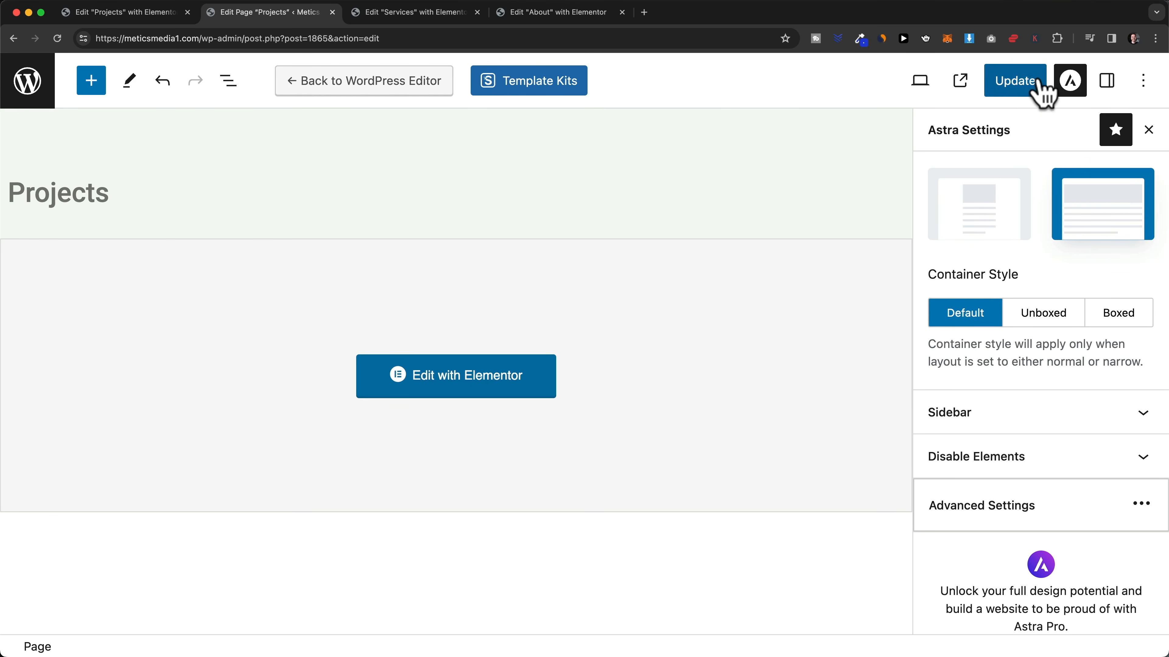
pyautogui.click(1031, 85)
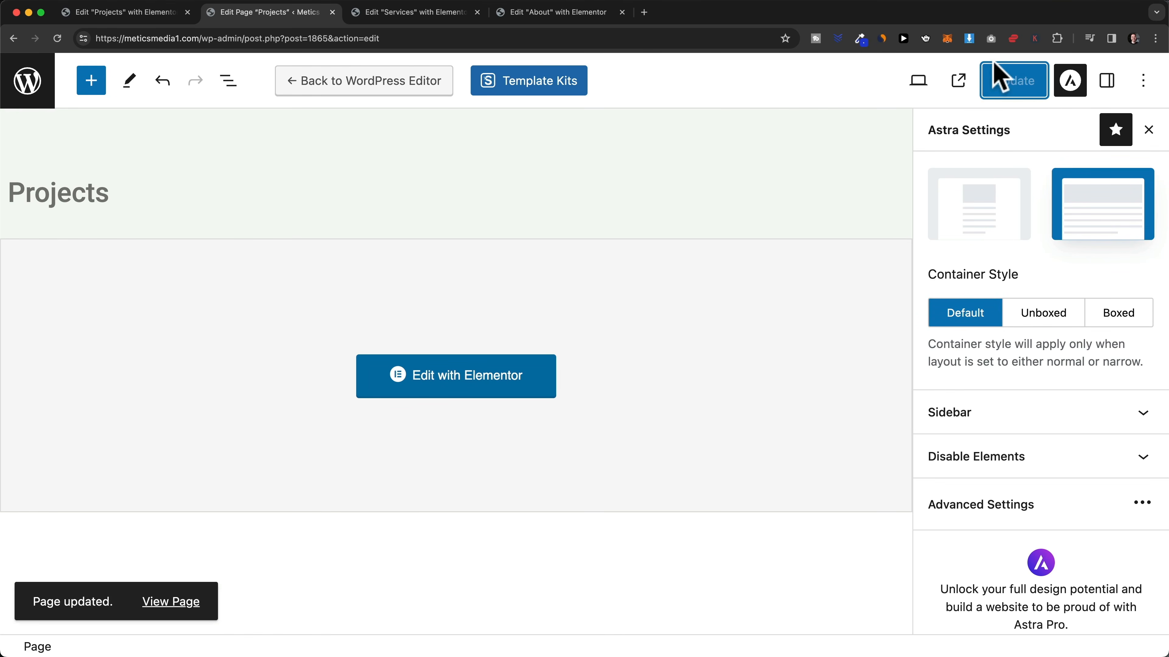
pyautogui.click(959, 83)
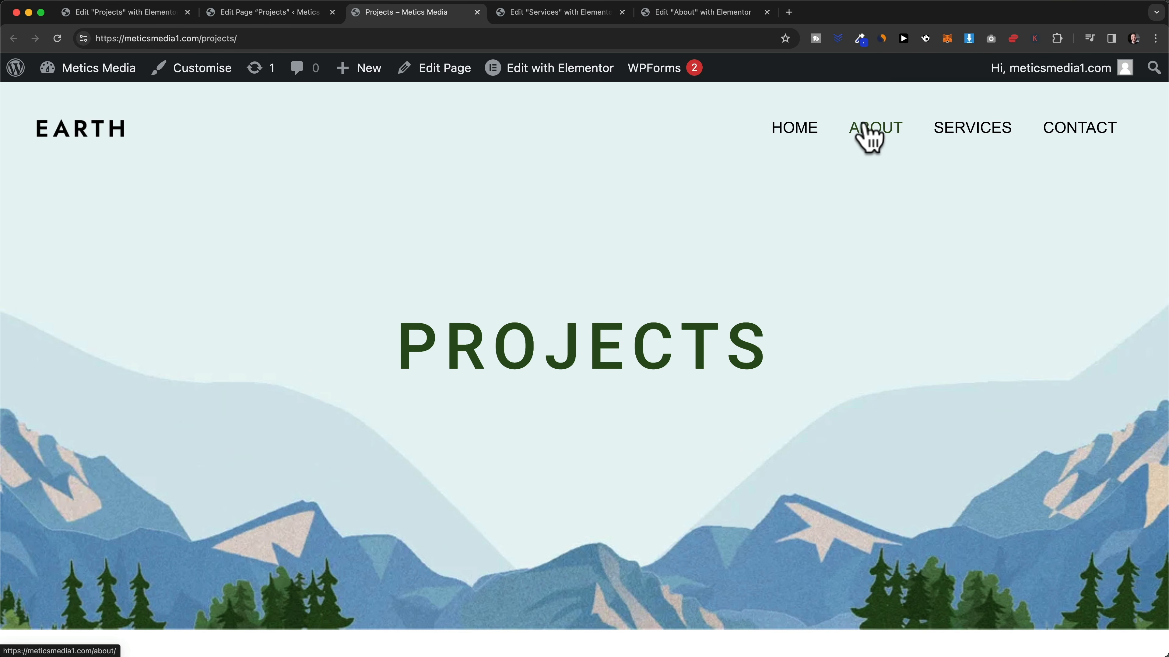
# - Add the Projects page to the Main Menu
pyautogui.moveTo(14, 76)
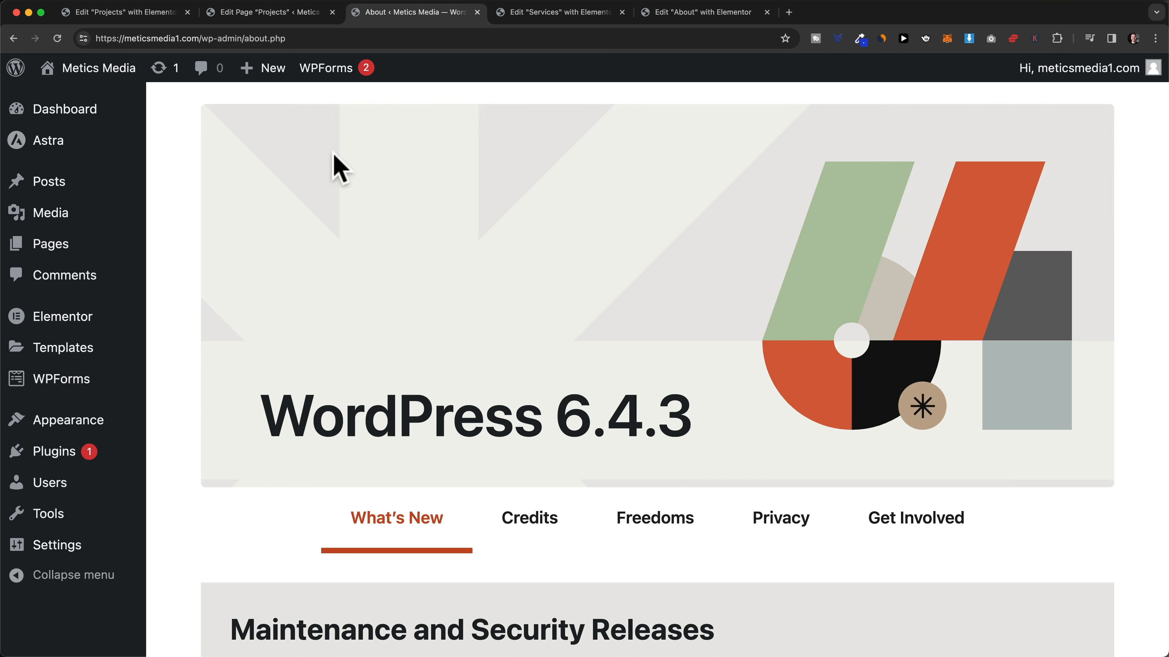
pyautogui.moveTo(105, 431)
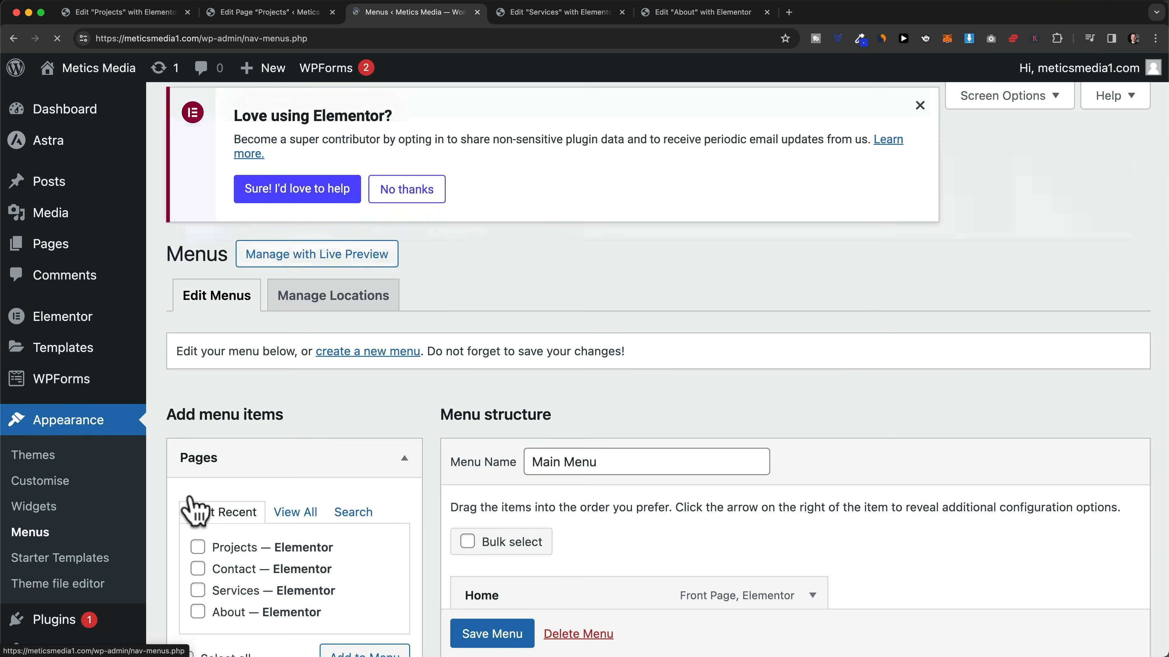
pyautogui.scroll(-5, 194, 504)
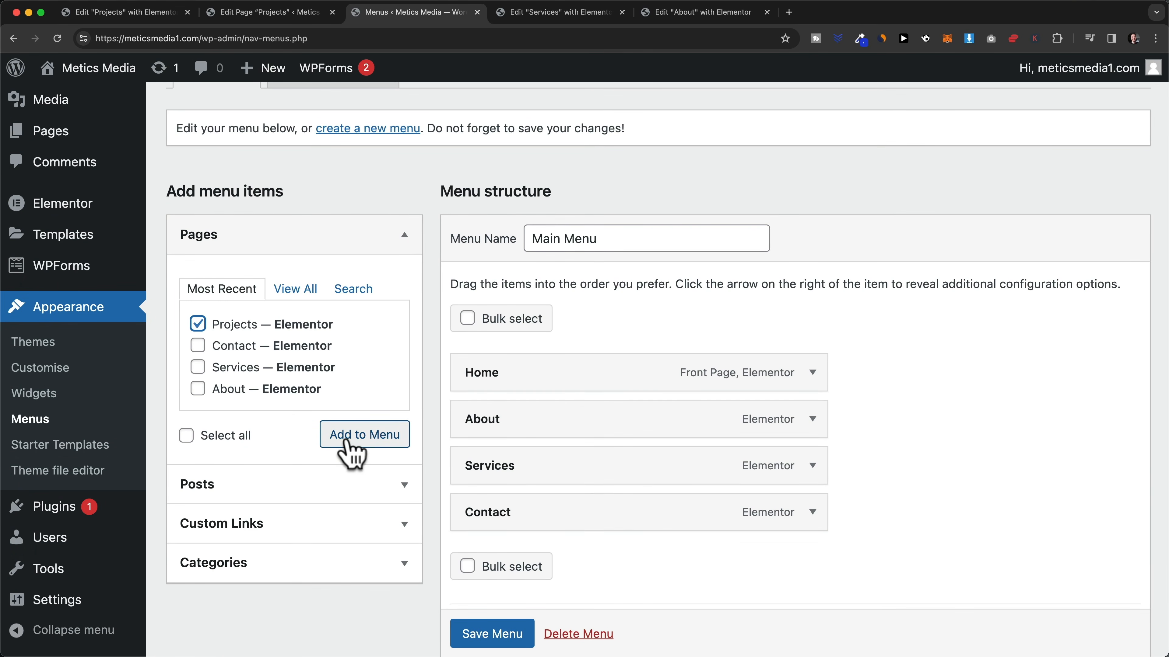
pyautogui.click(371, 441)
# - Move Projects above Contact, between Services and Contact, and save the menu
pyautogui.scroll(-2, 438, 397)
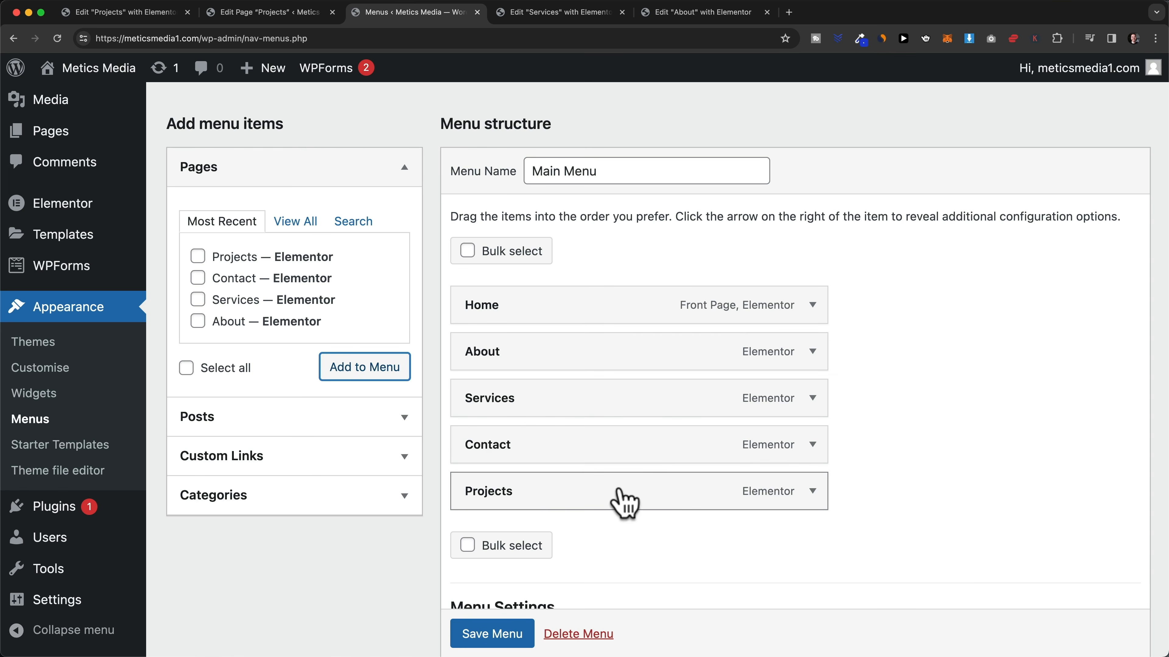
pyautogui.moveTo(539, 500); pyautogui.dragTo(542, 458)
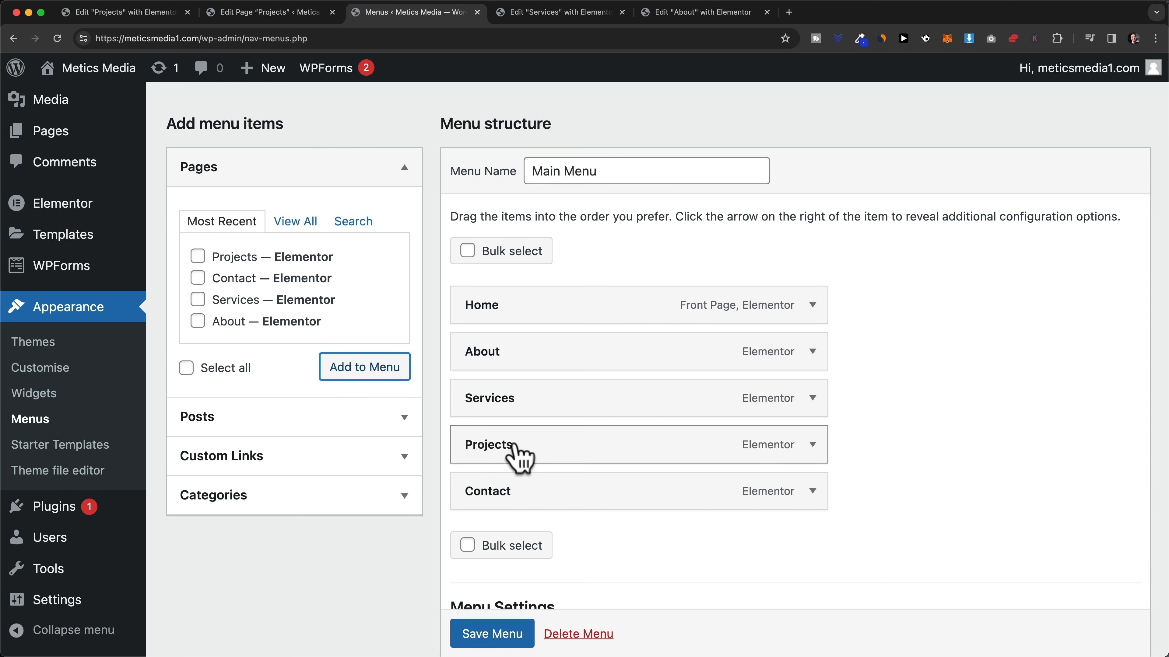
pyautogui.scroll(-2, 488, 634)
pyautogui.click(492, 635)
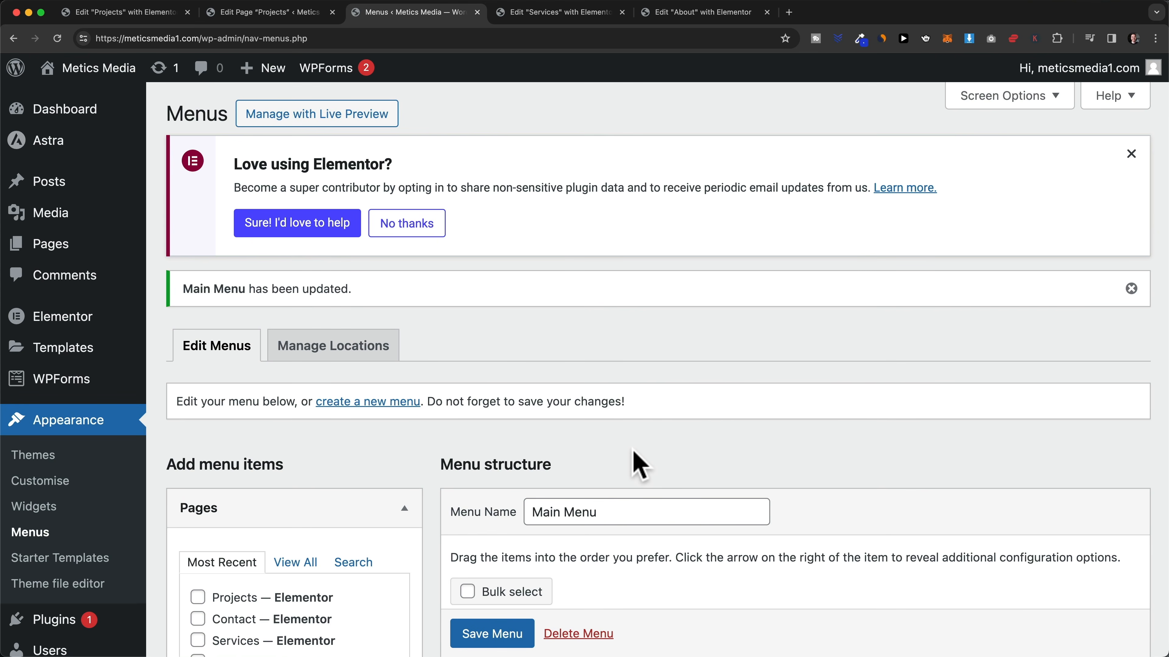
pyautogui.click(789, 13)
# - Load meticsmedia1.com to check that Projects appears in the homepage menu
pyautogui.write('meticsmedia1.com')
pyautogui.press('Return')
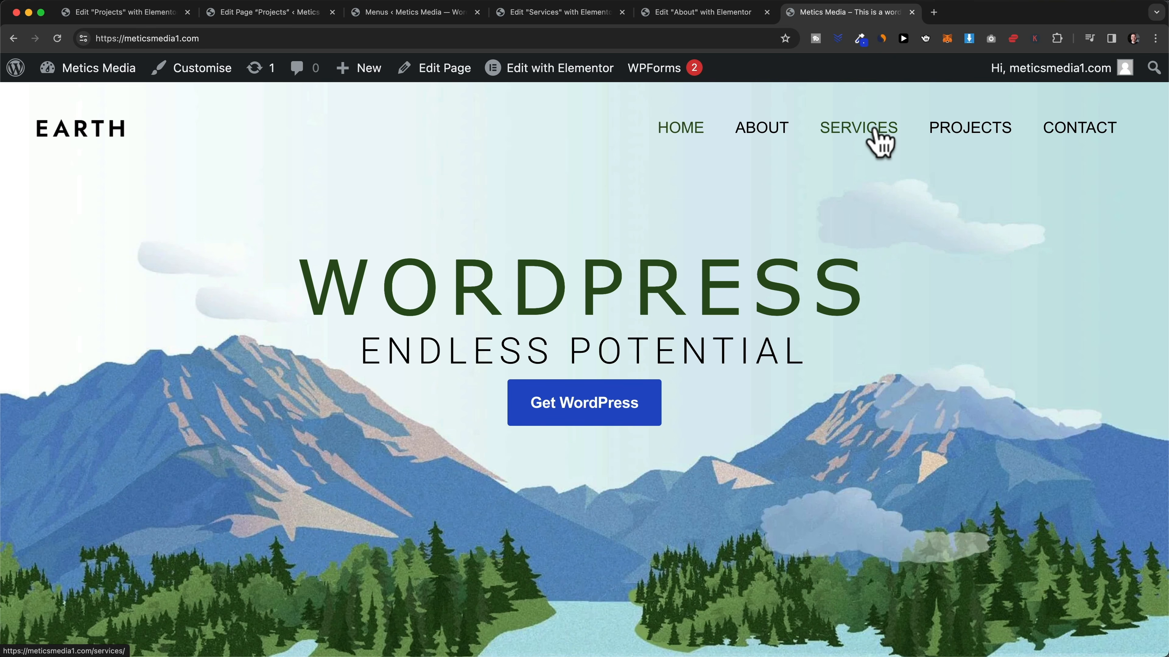
# - Nest Projects as a sub item under Services and save the Main Menu
pyautogui.click(454, 18)
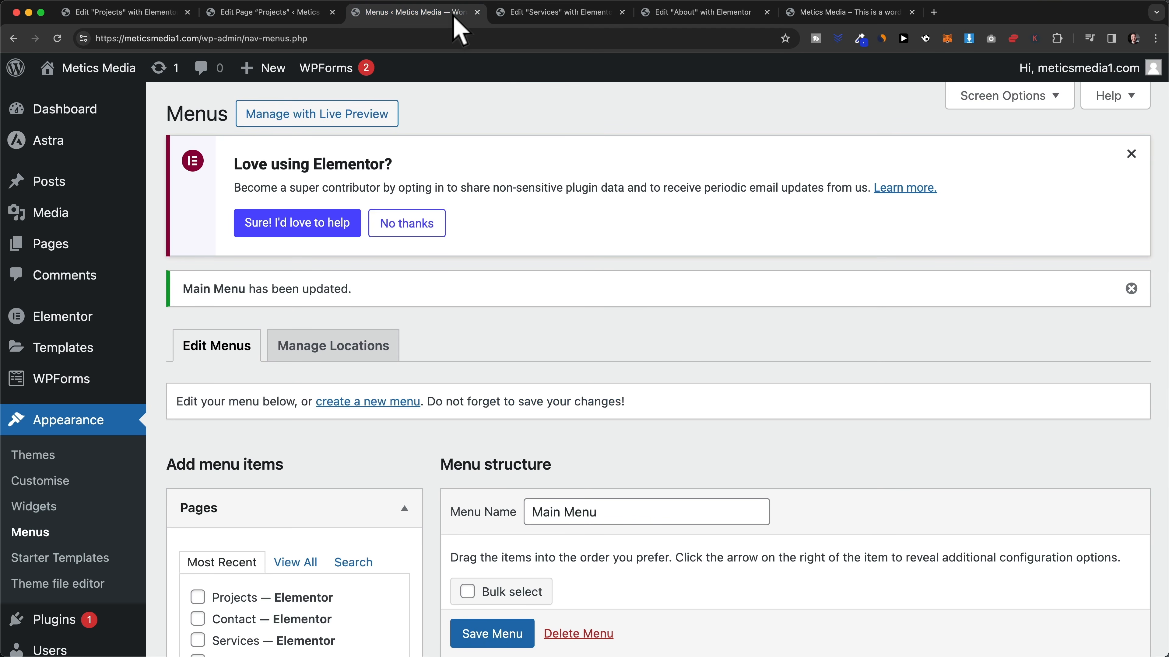
pyautogui.scroll(-10, 667, 345)
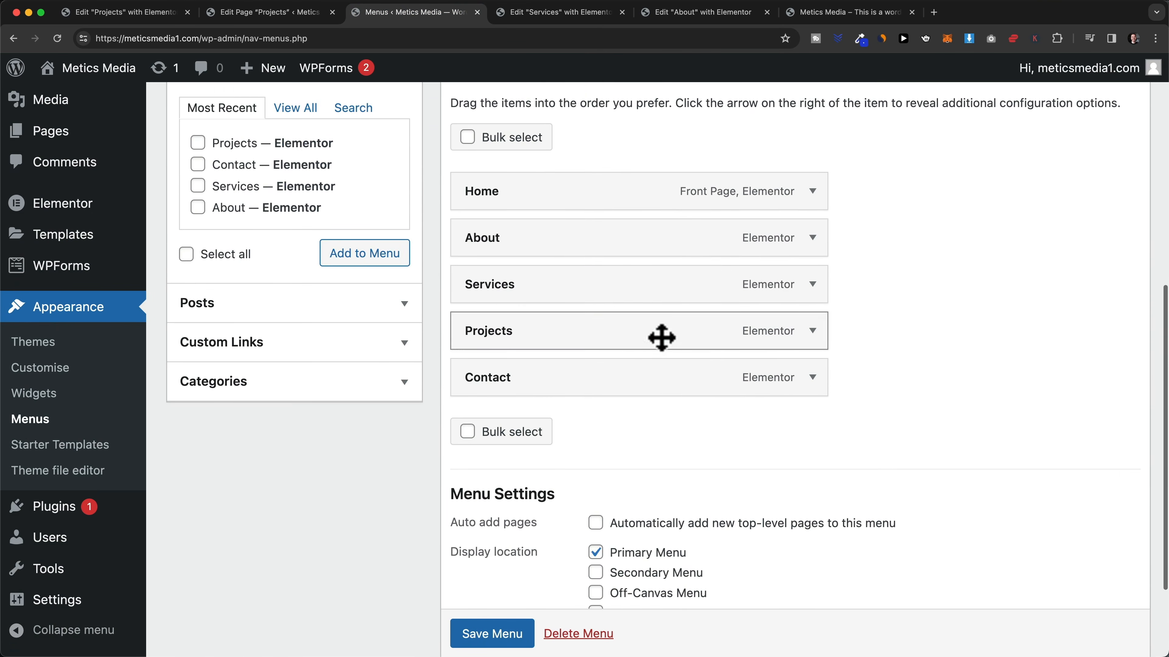
pyautogui.moveTo(508, 336); pyautogui.dragTo(546, 336)
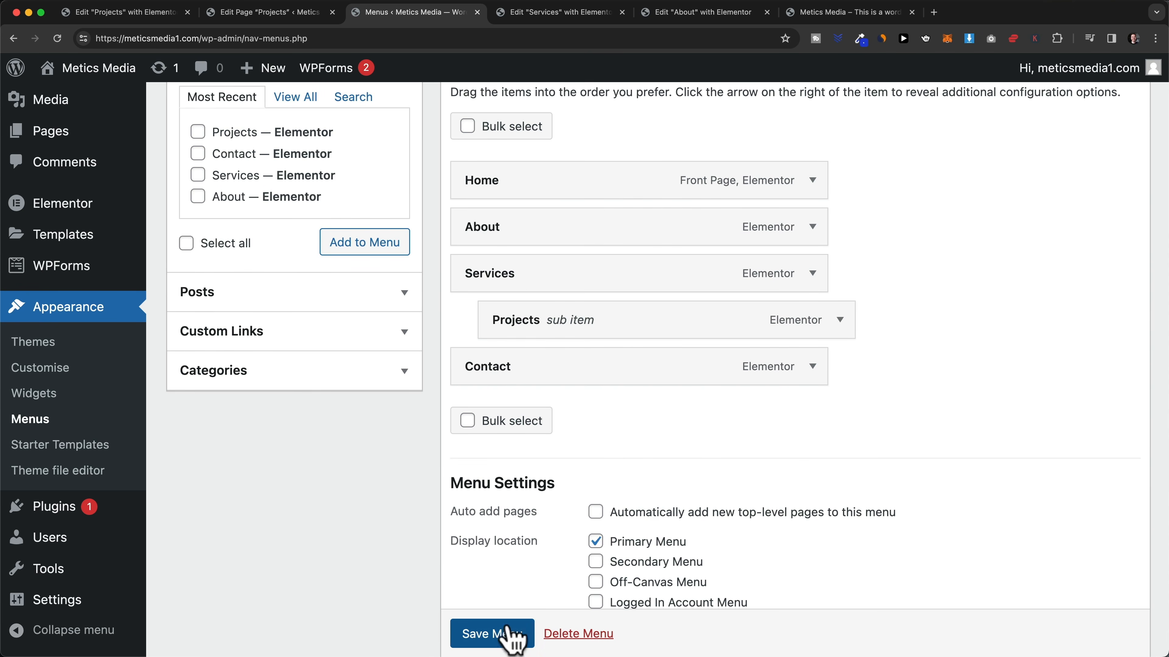
pyautogui.click(513, 635)
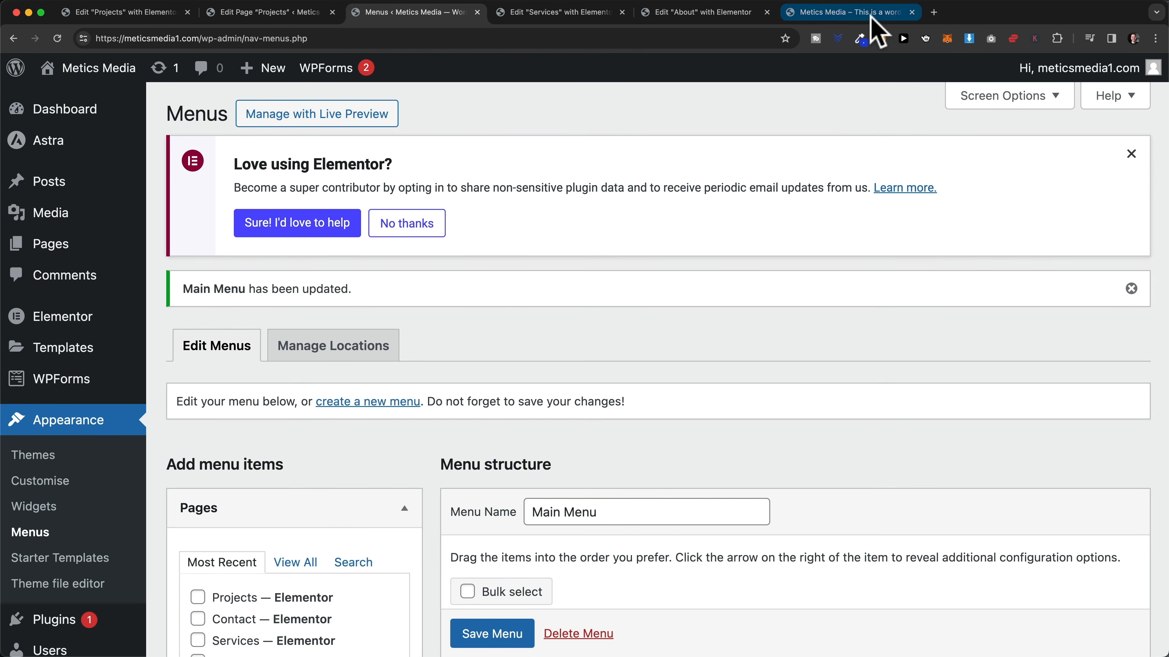
pyautogui.click(871, 14)
# - Reload the homepage and check that Projects now appears in the Services dropdown
pyautogui.moveTo(87, 56)
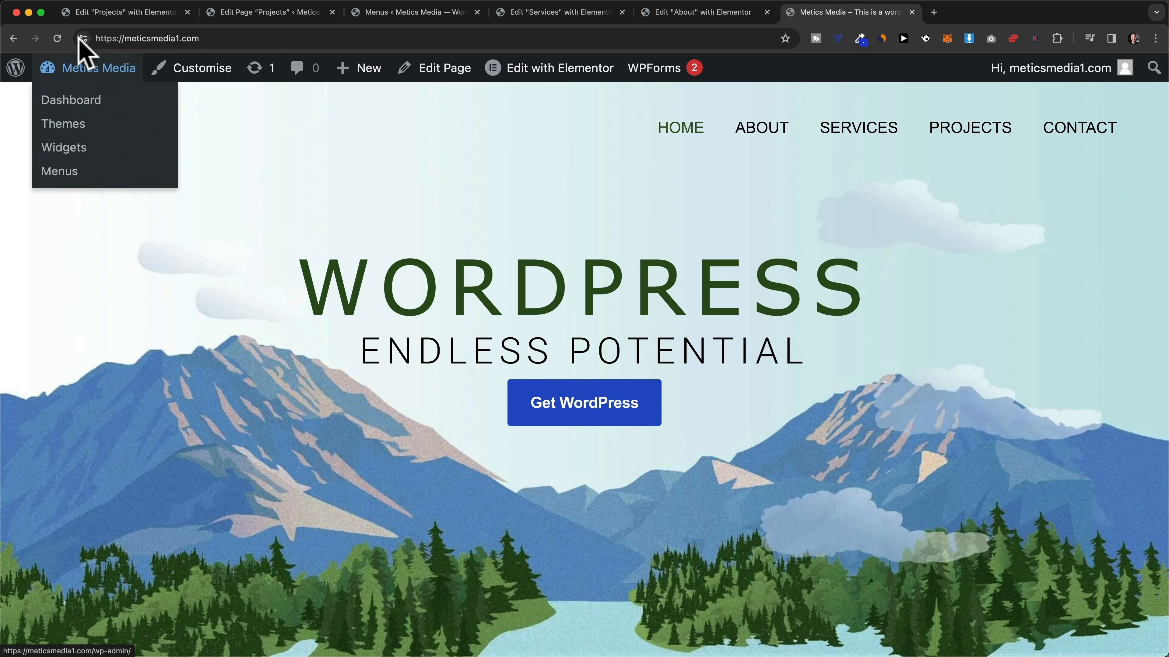
pyautogui.click(57, 38)
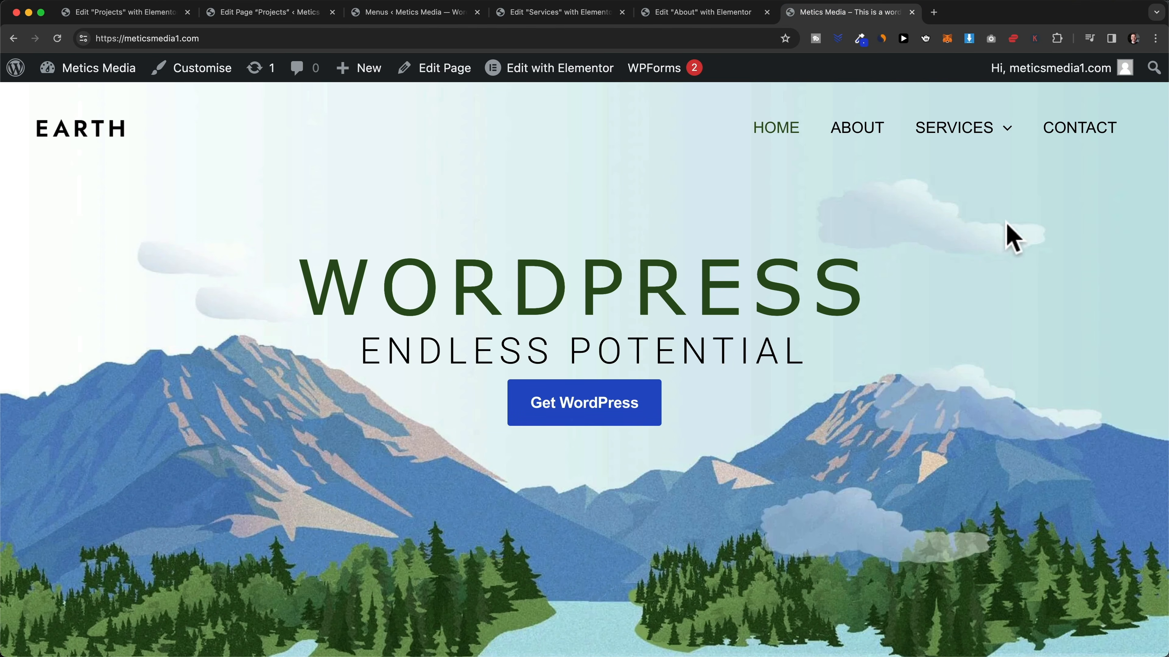
pyautogui.moveTo(1011, 151)
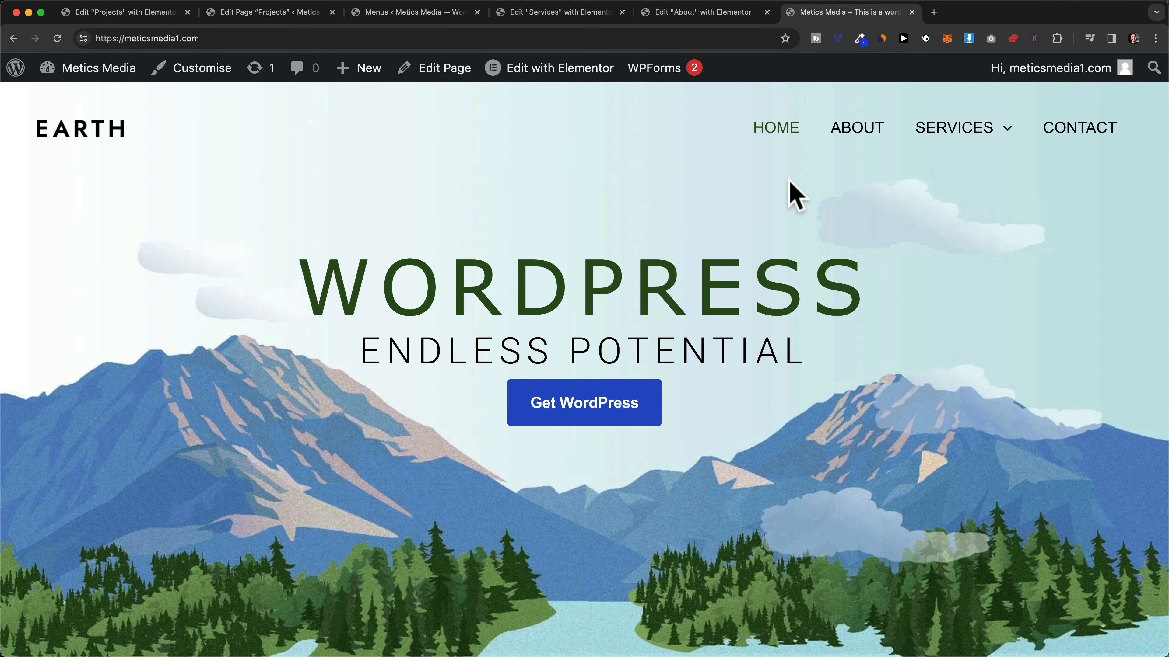
# - Remove Home from the Main Menu and save, leaving About, Services and Contact
pyautogui.click(426, 17)
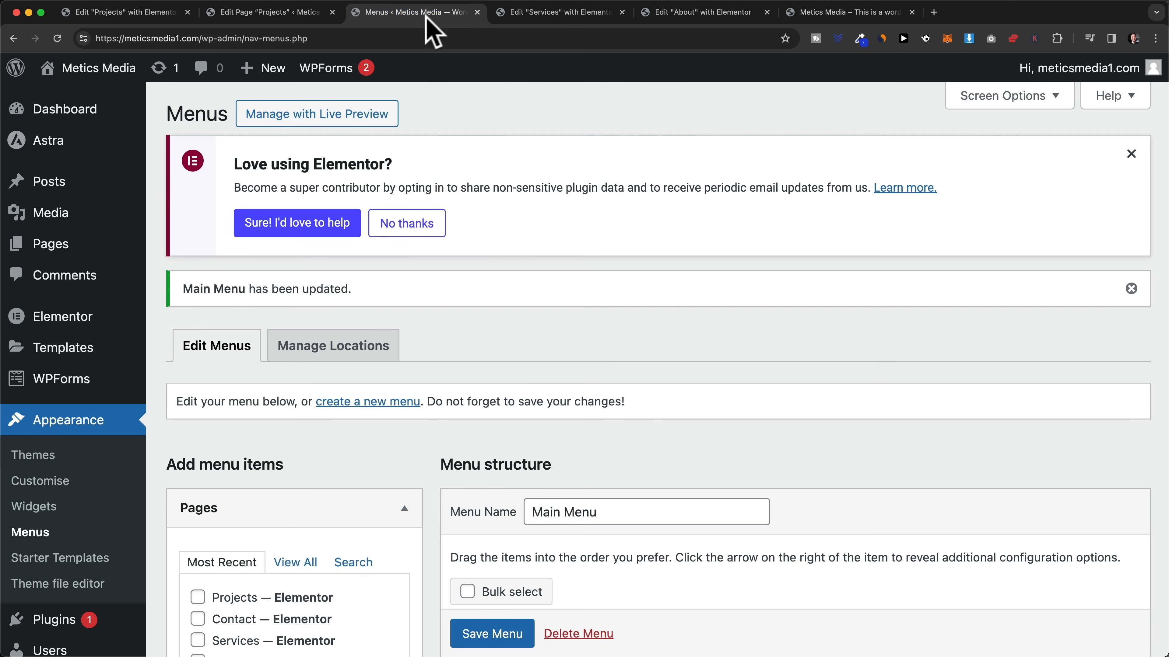
pyautogui.scroll(-8, 470, 548)
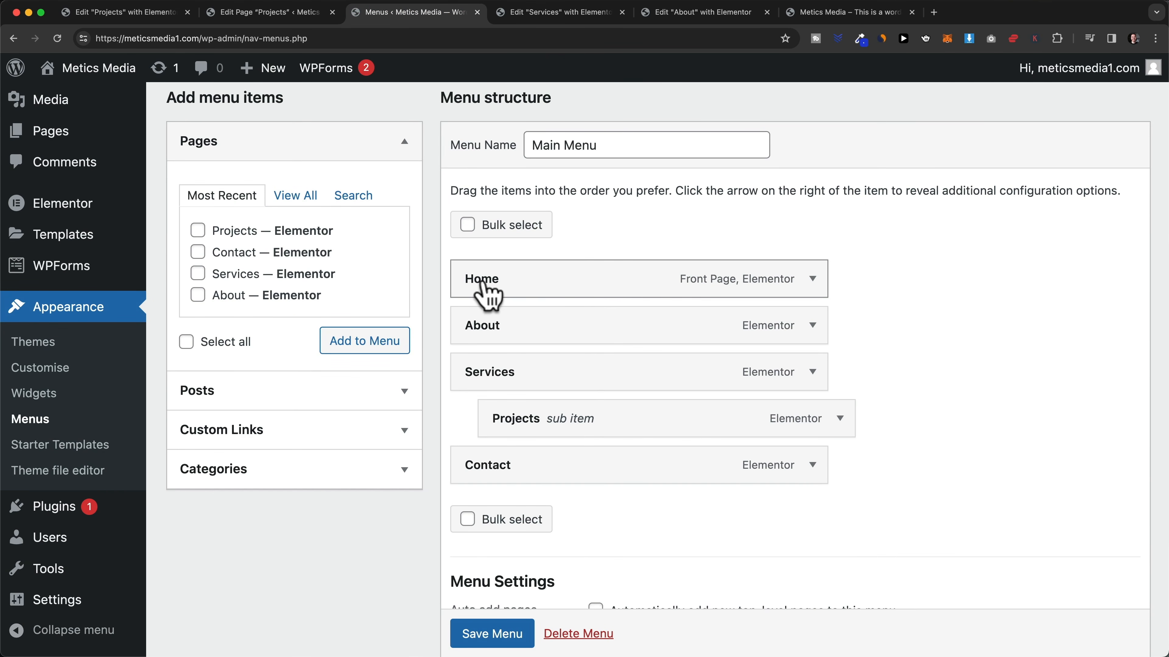
pyautogui.click(813, 280)
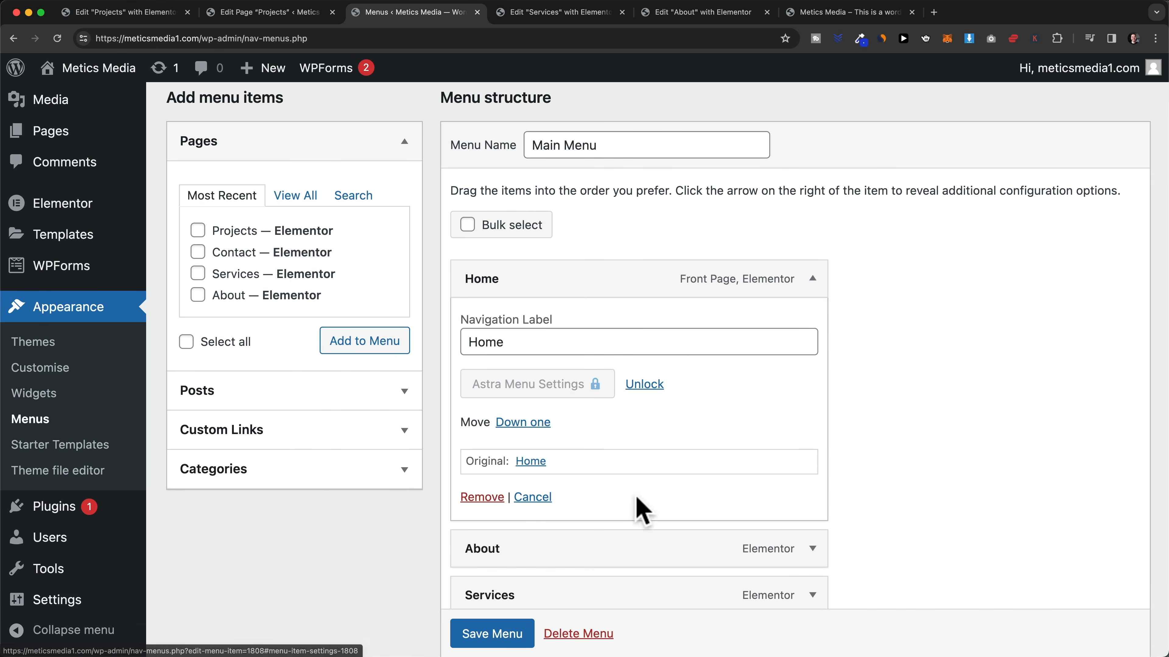
pyautogui.click(489, 498)
pyautogui.click(491, 634)
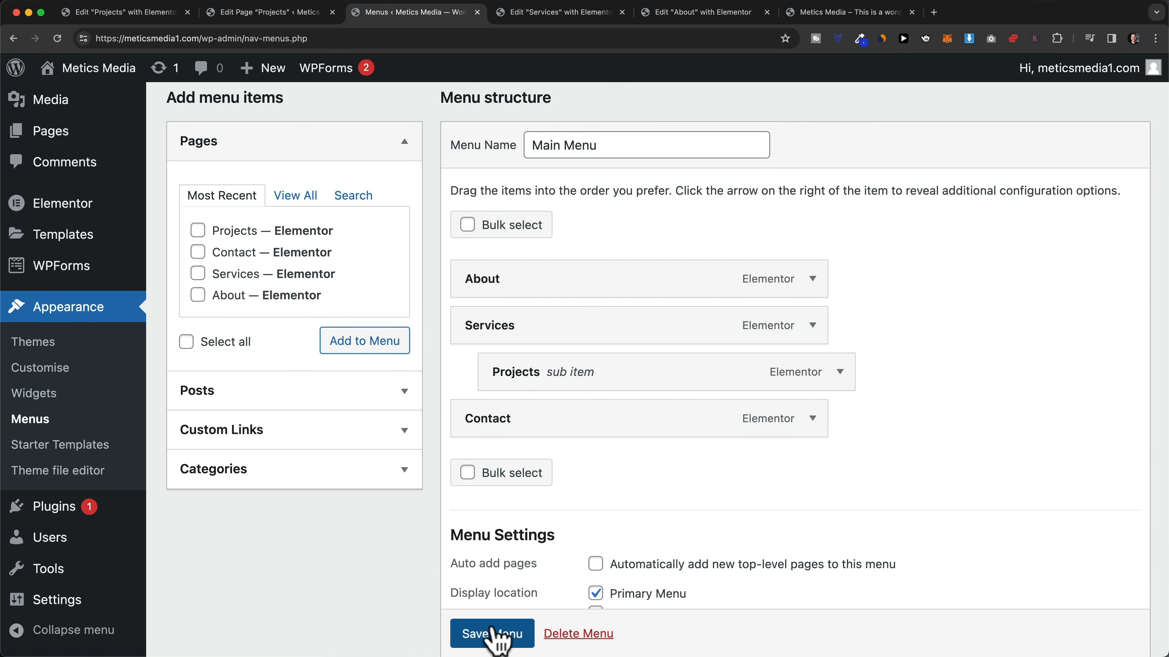
pyautogui.click(881, 13)
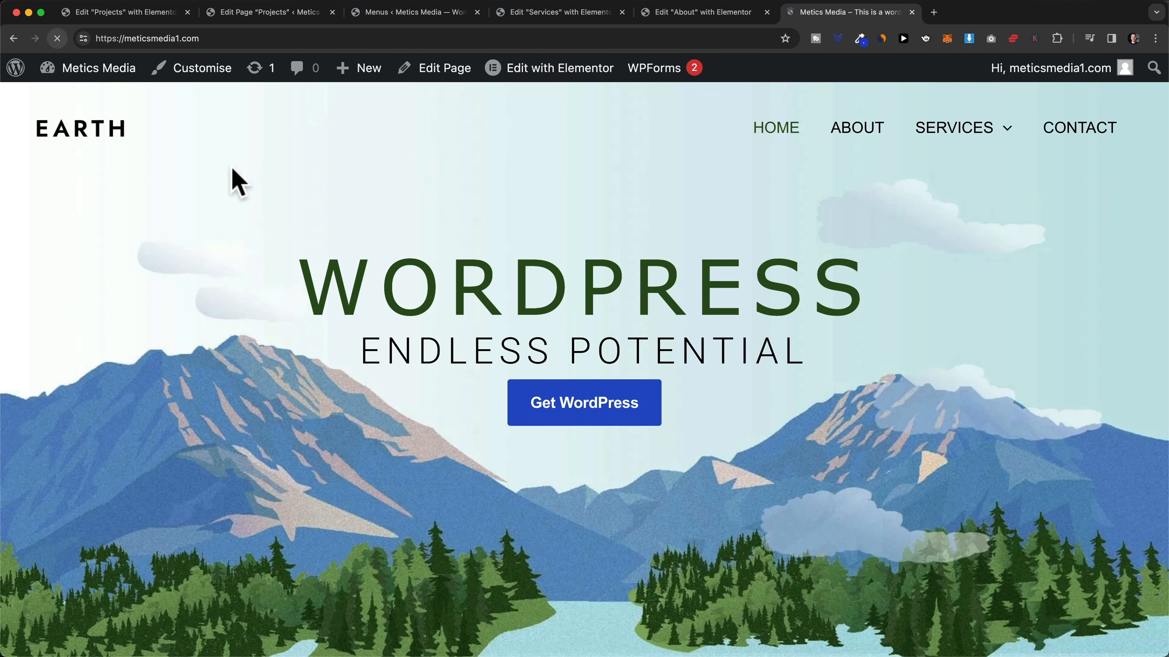
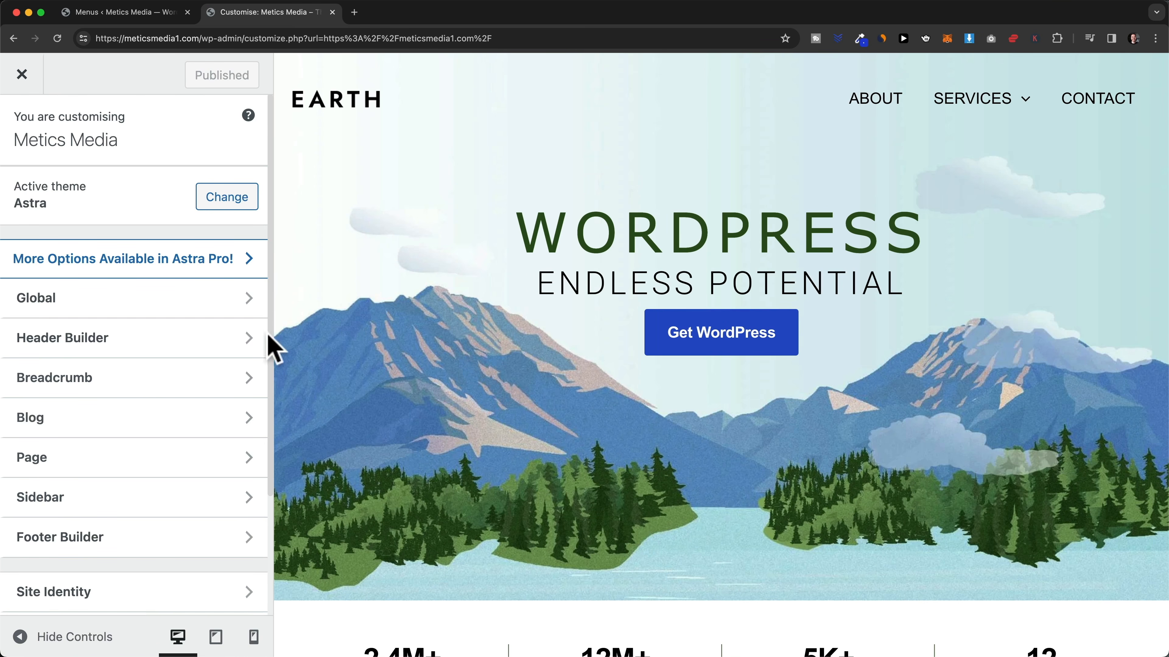
# - Replace the header logo with the uploaded logo-black.png, skipping the crop
pyautogui.click(144, 354)
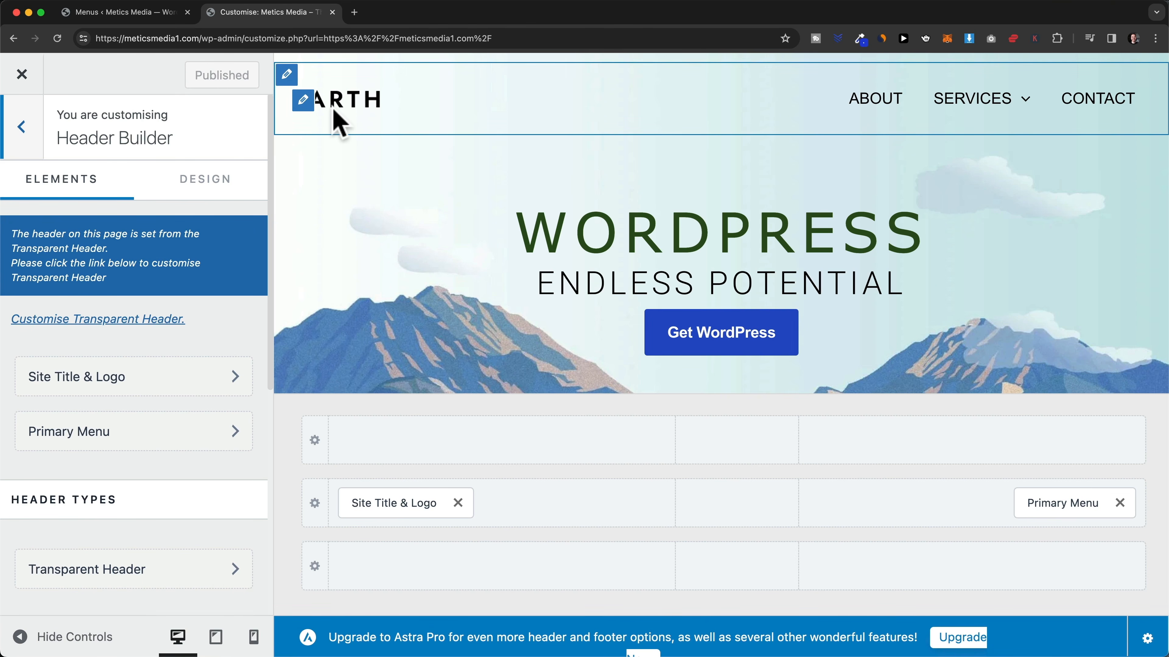
pyautogui.click(170, 383)
pyautogui.scroll(-3, 175, 391)
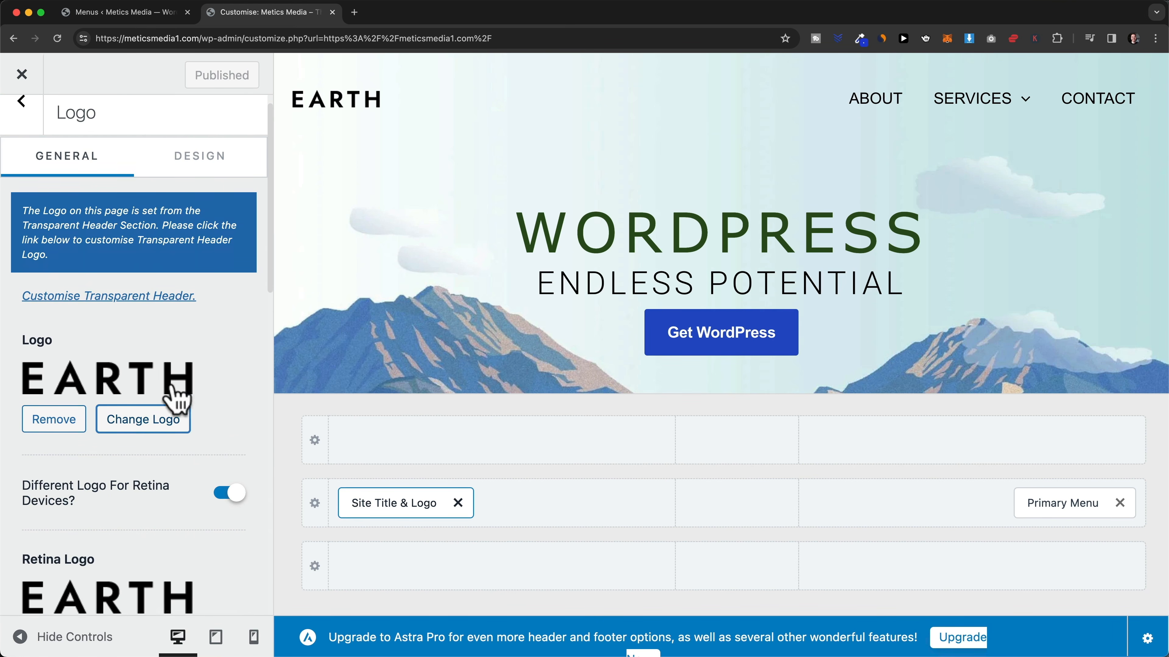
pyautogui.click(149, 373)
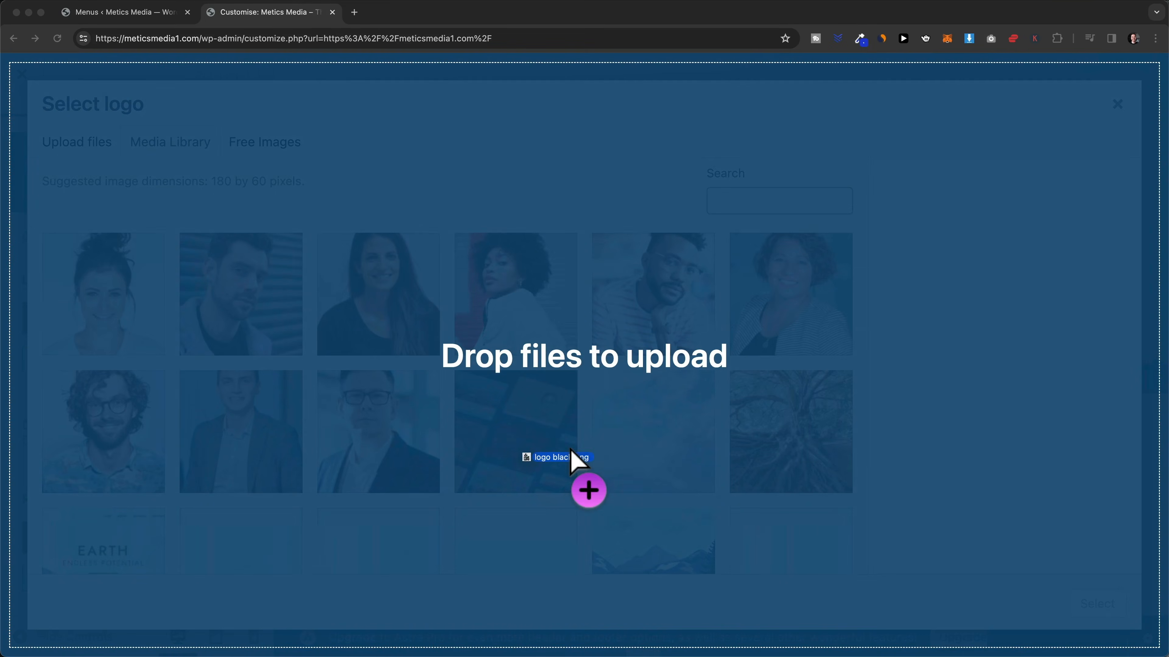
pyautogui.moveTo(573, 464); pyautogui.dragTo(575, 466)
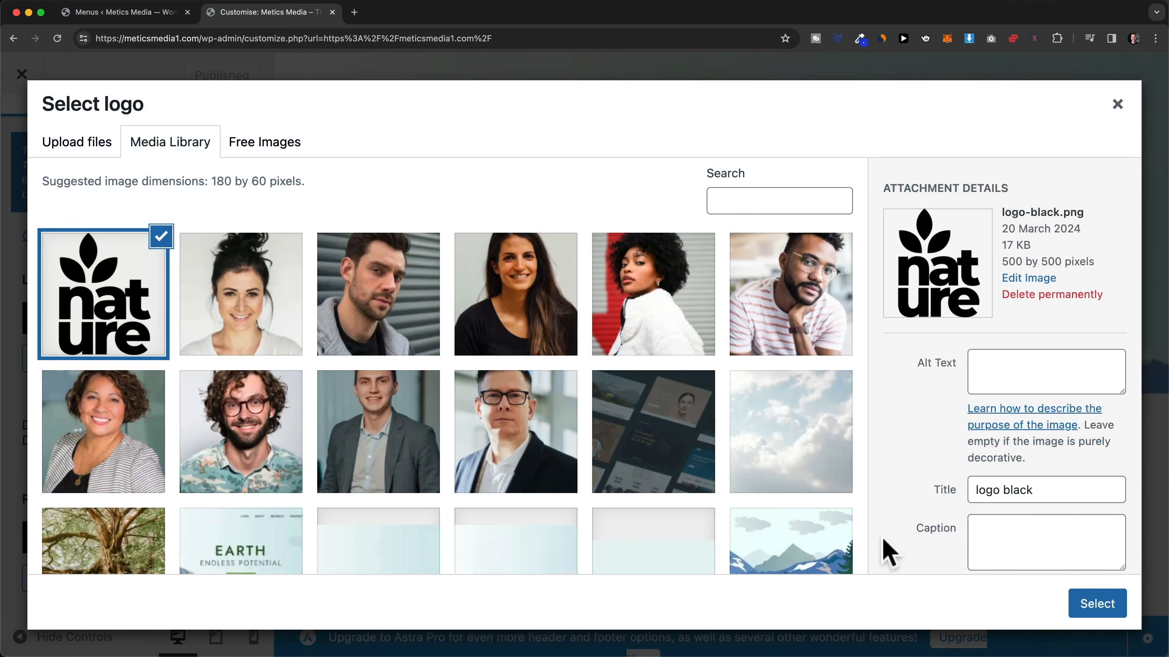
pyautogui.click(1086, 605)
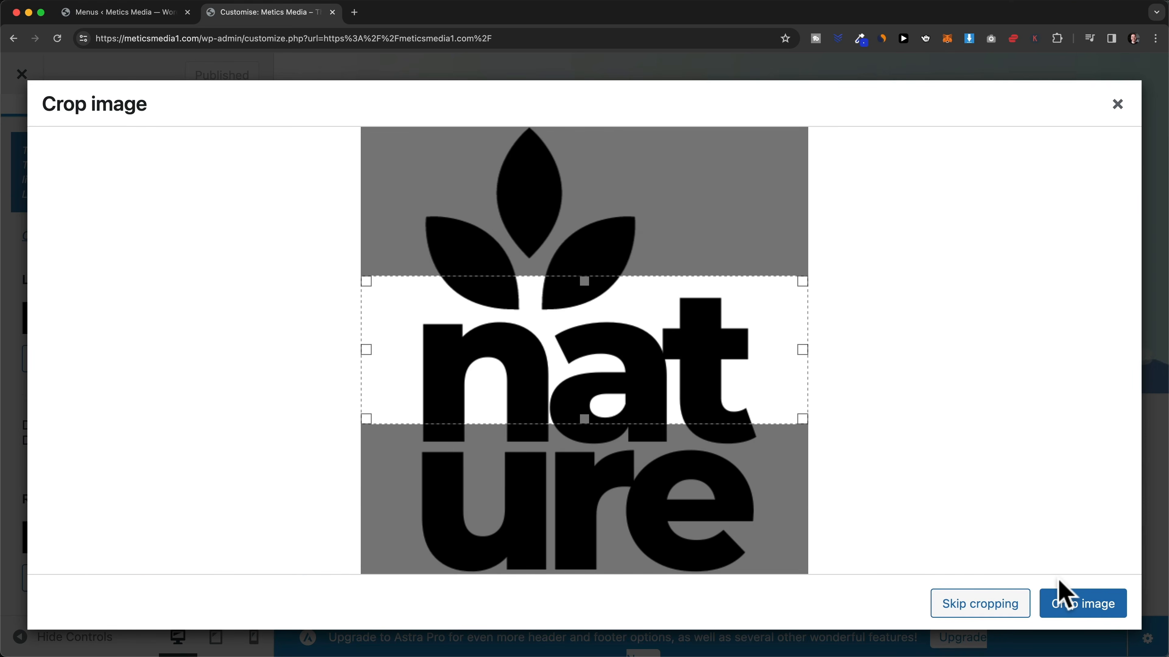
pyautogui.moveTo(585, 281)
pyautogui.mouseDown()
pyautogui.moveTo(593, 248)
pyautogui.moveTo(593, 268)
pyautogui.mouseUp()
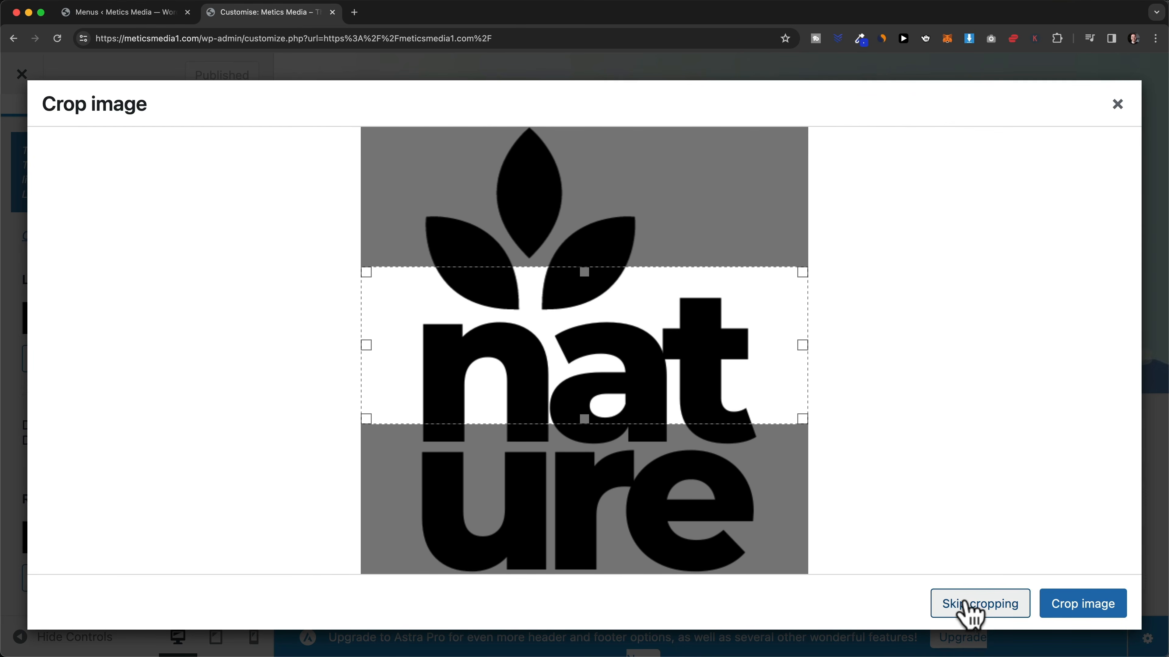
pyautogui.click(969, 617)
pyautogui.scroll(2, 165, 351)
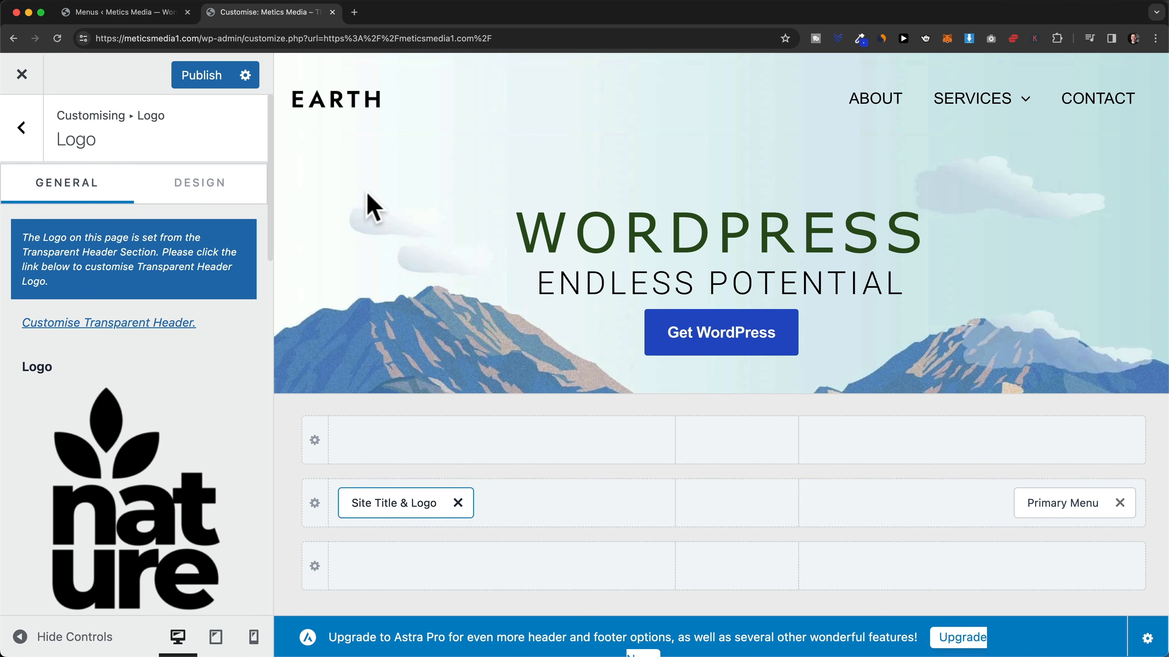
# - Remove the EARTH retina logo from the header logo settings
pyautogui.scroll(-10, 184, 354)
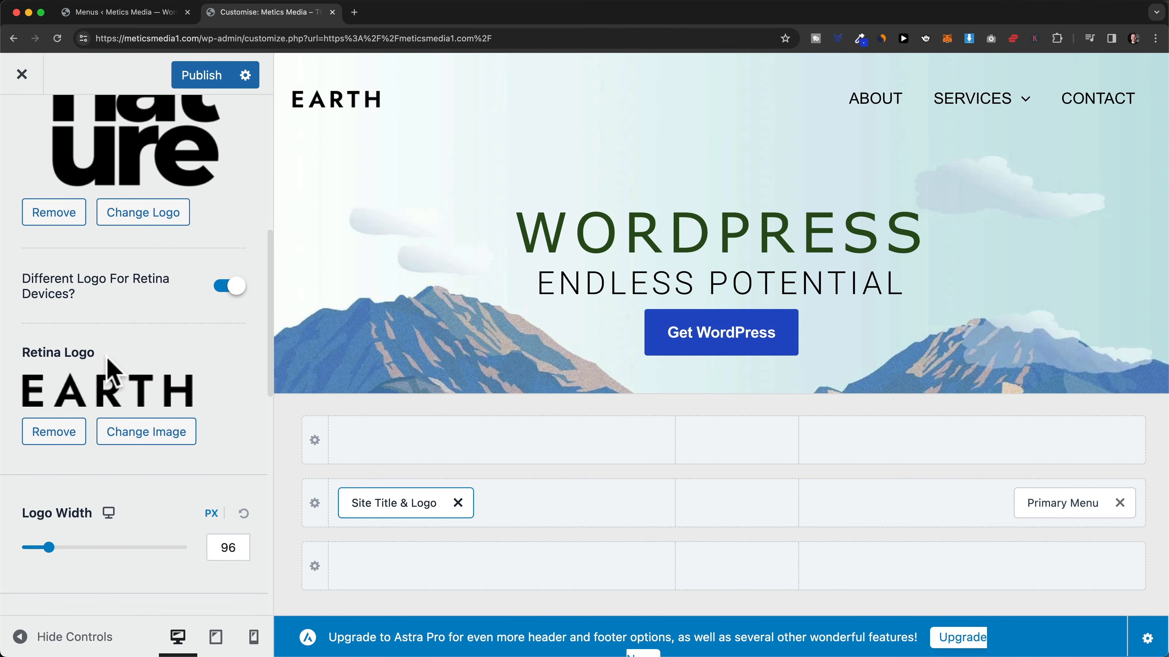
pyautogui.scroll(4, 111, 373)
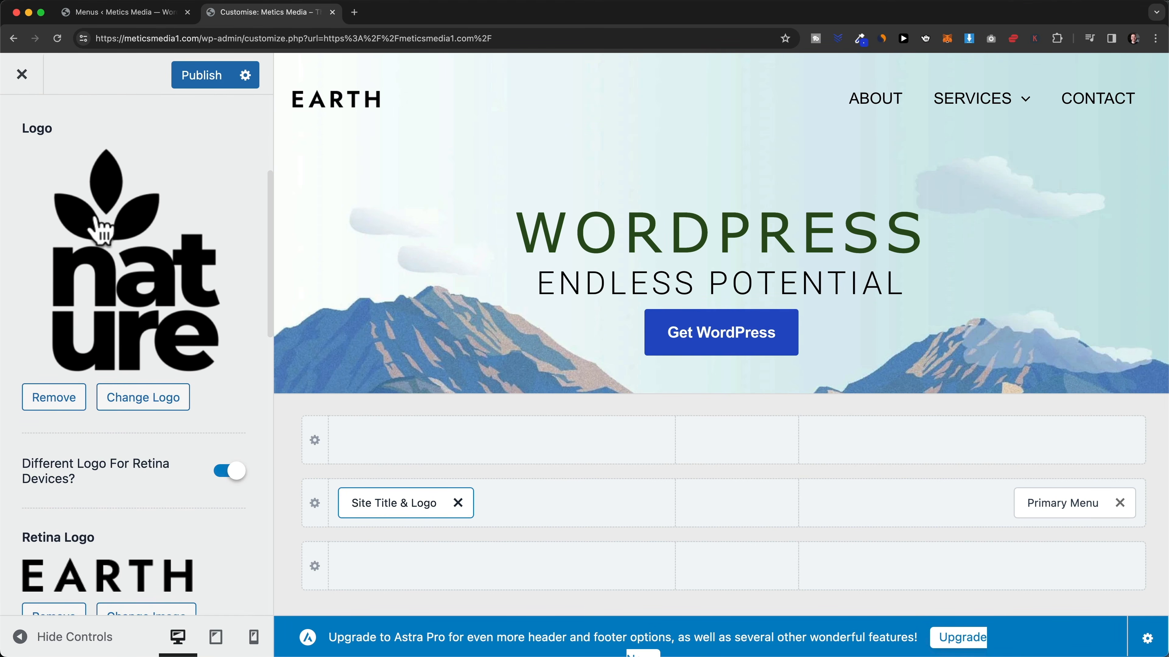
pyautogui.scroll(-1, 104, 230)
pyautogui.scroll(-2, 185, 461)
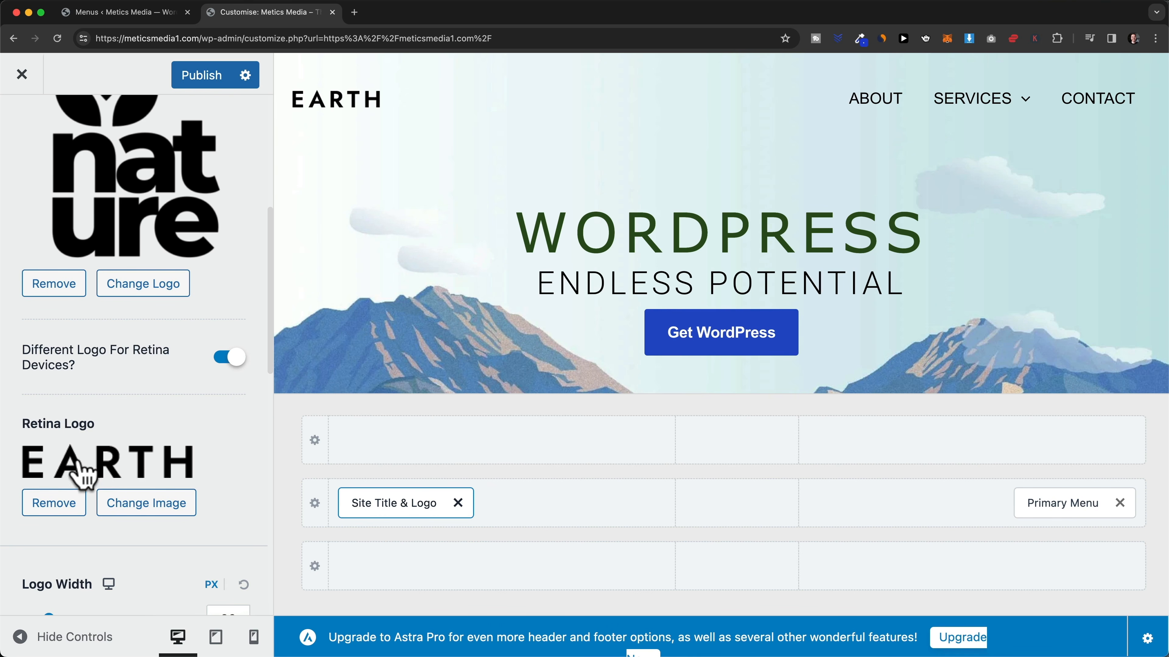
pyautogui.click(53, 506)
# - Shrink the header logo width to 35 px
pyautogui.scroll(5, 152, 433)
pyautogui.scroll(-3, 156, 303)
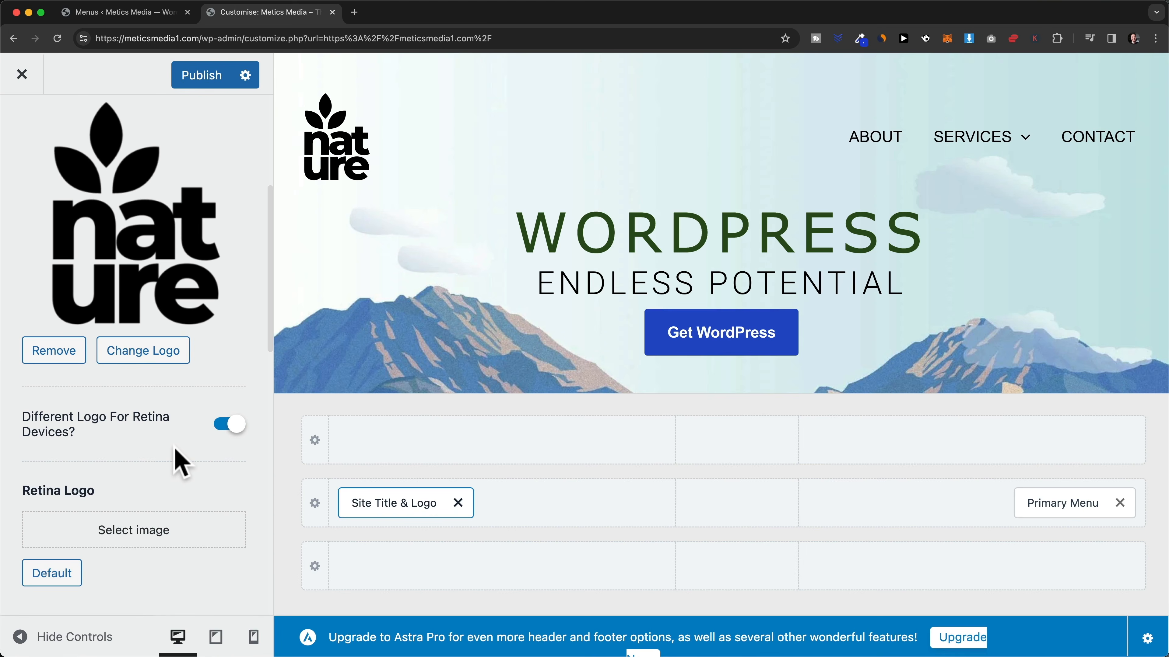
pyautogui.scroll(-5, 179, 462)
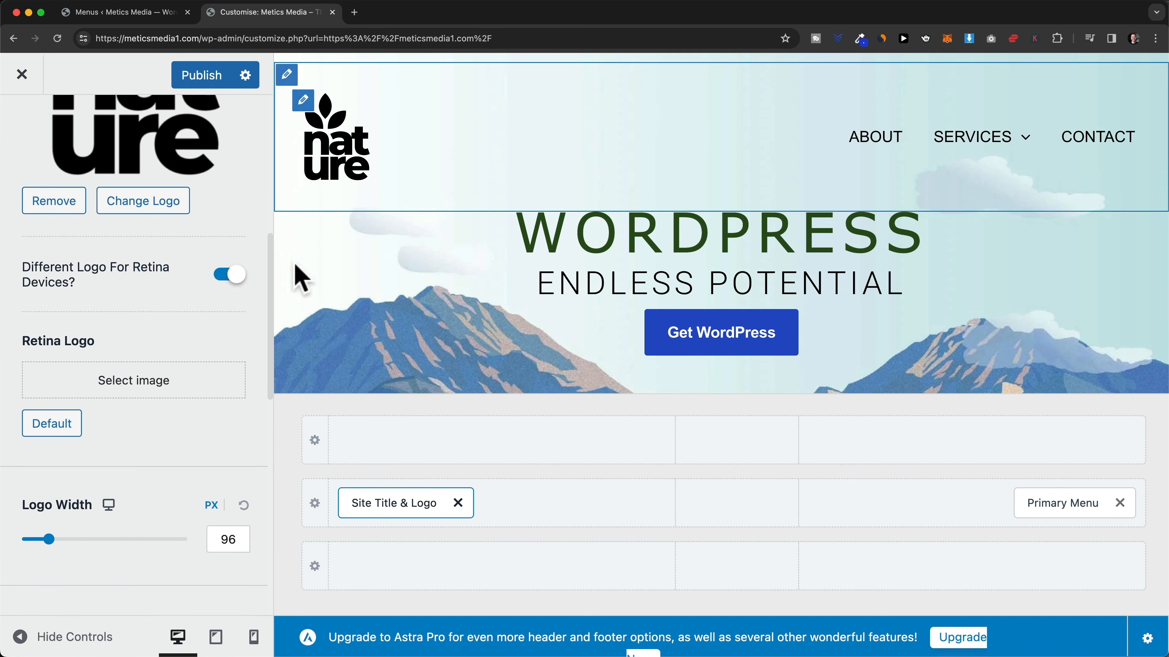
pyautogui.moveTo(49, 539); pyautogui.dragTo(31, 540)
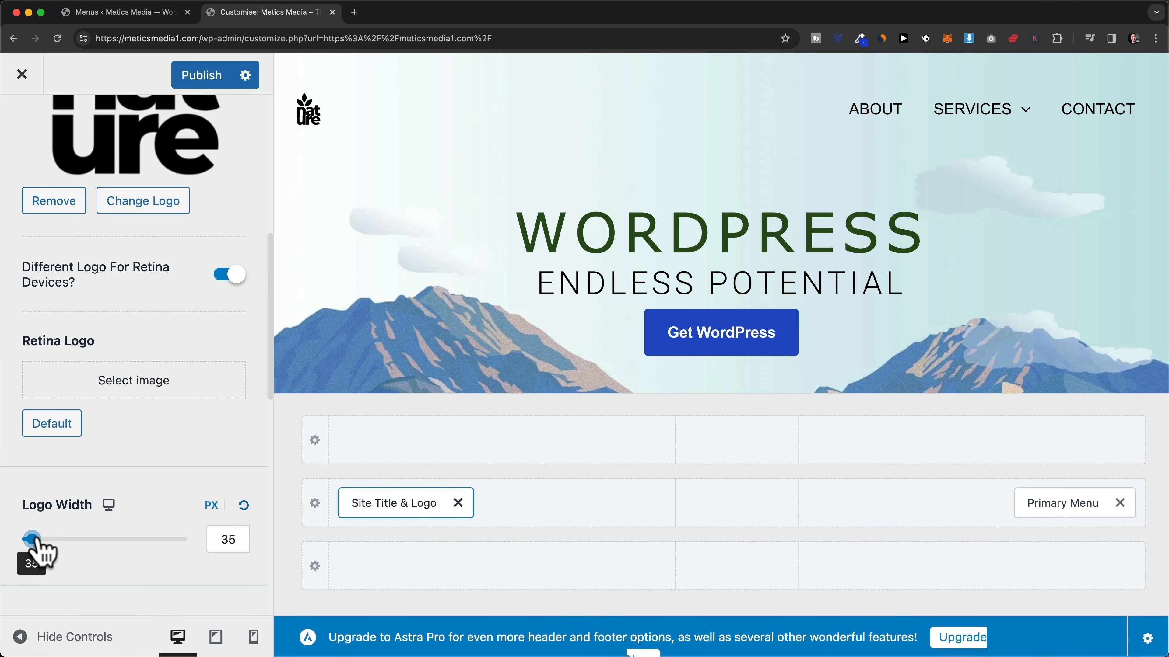
pyautogui.scroll(-3, 202, 338)
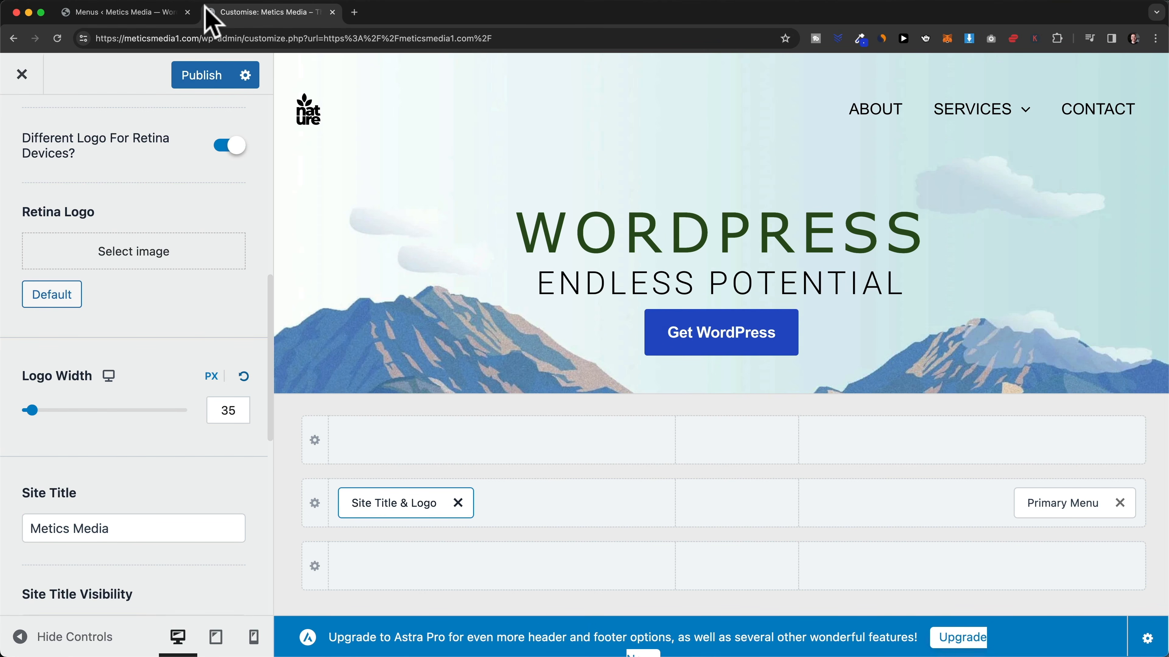
pyautogui.scroll(-15, 221, 340)
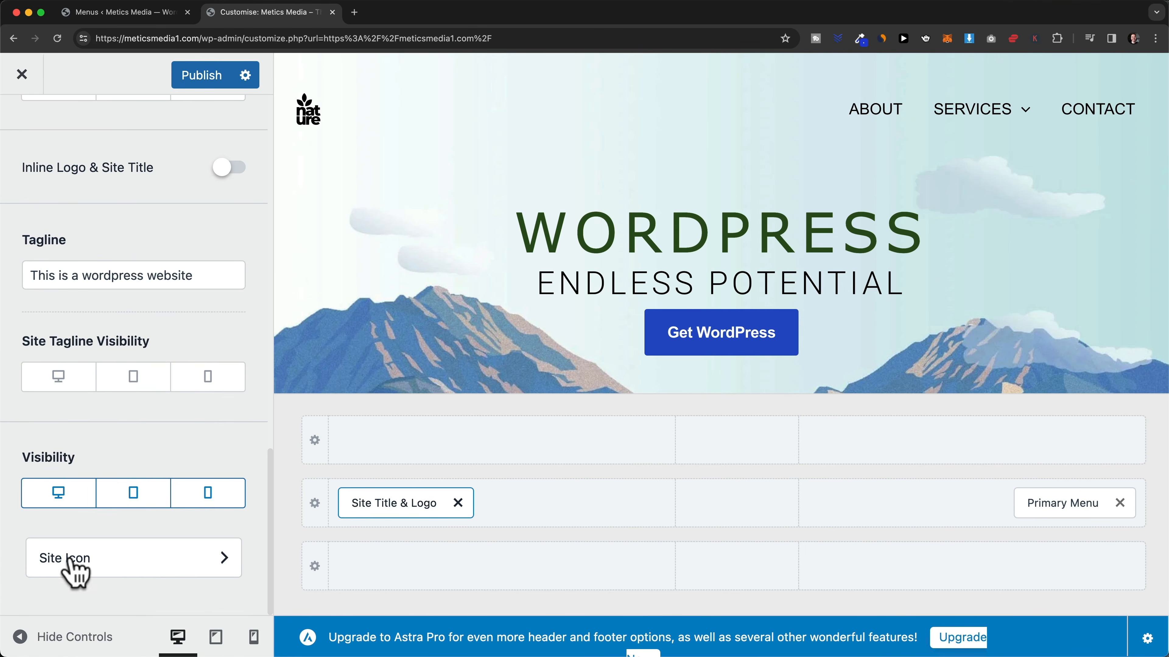
# - Upload site-icon.png as the cropped black leaf site icon, then return to the main Customizer menu
pyautogui.click(157, 579)
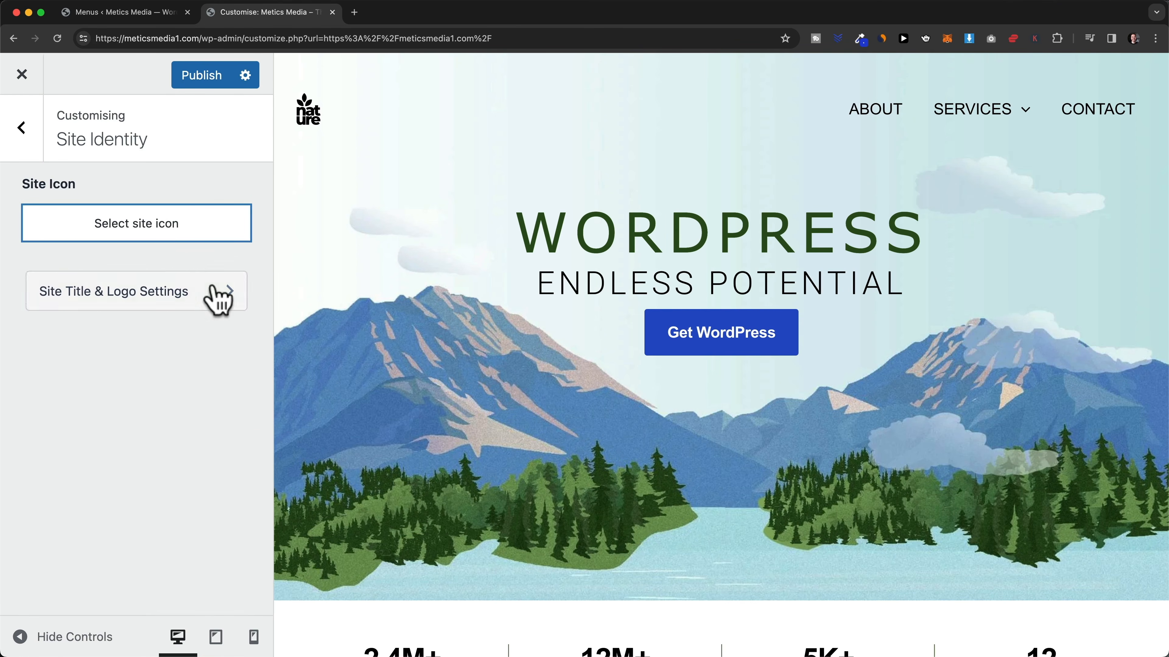
pyautogui.click(155, 230)
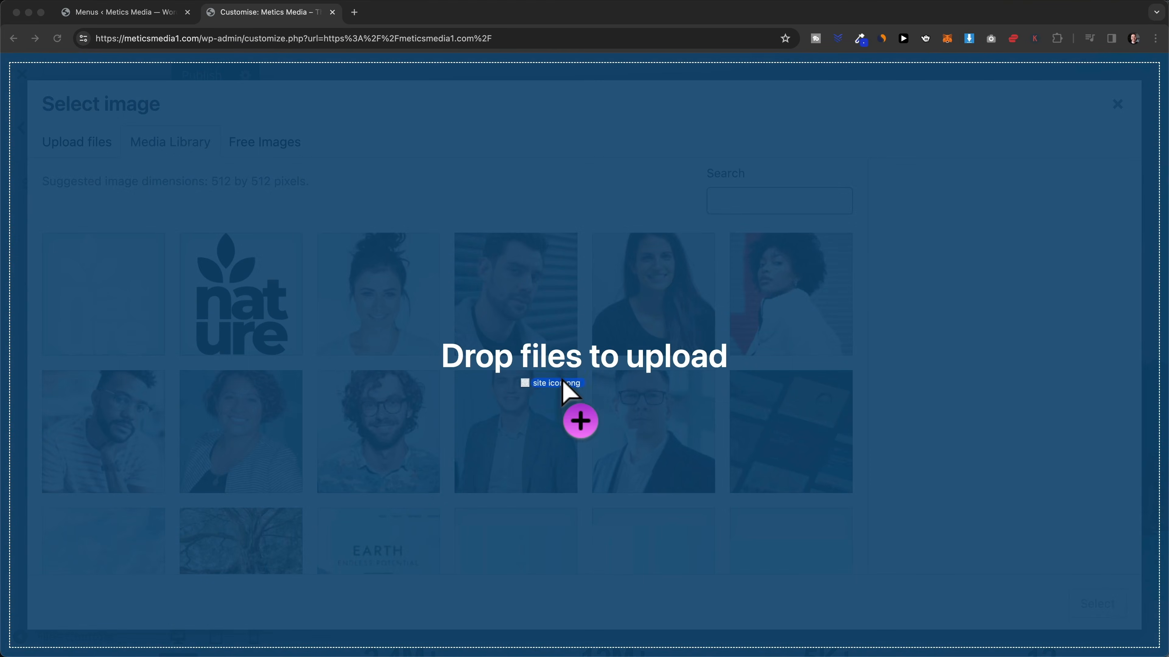
pyautogui.moveTo(561, 392); pyautogui.dragTo(555, 391)
pyautogui.click(1091, 613)
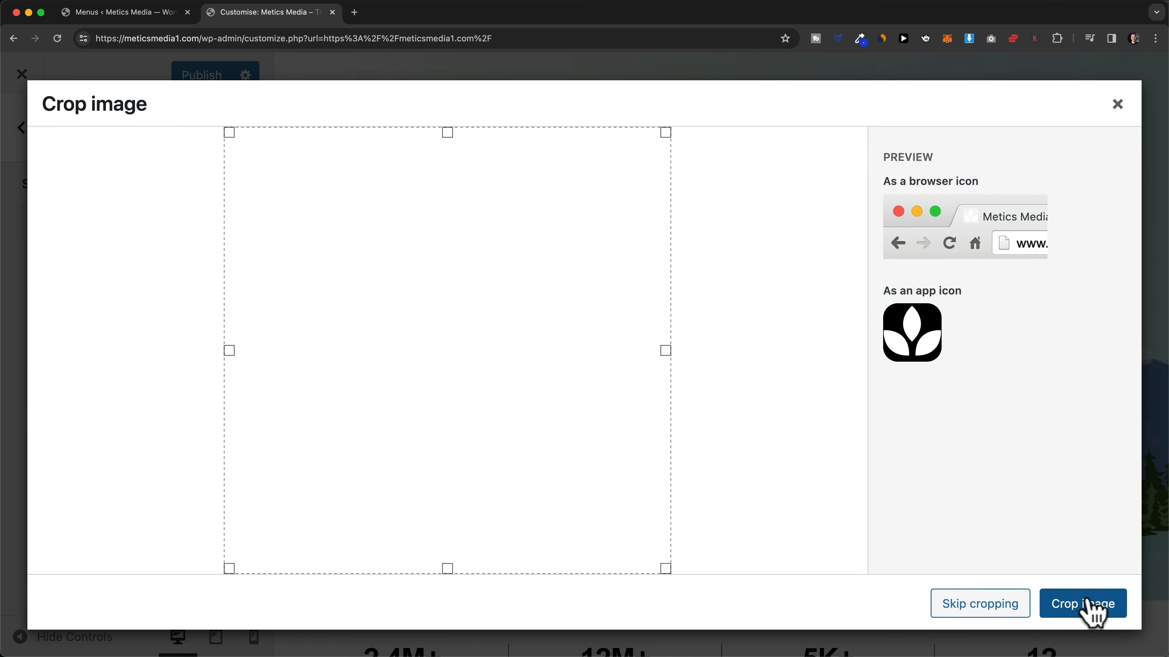
pyautogui.click(979, 608)
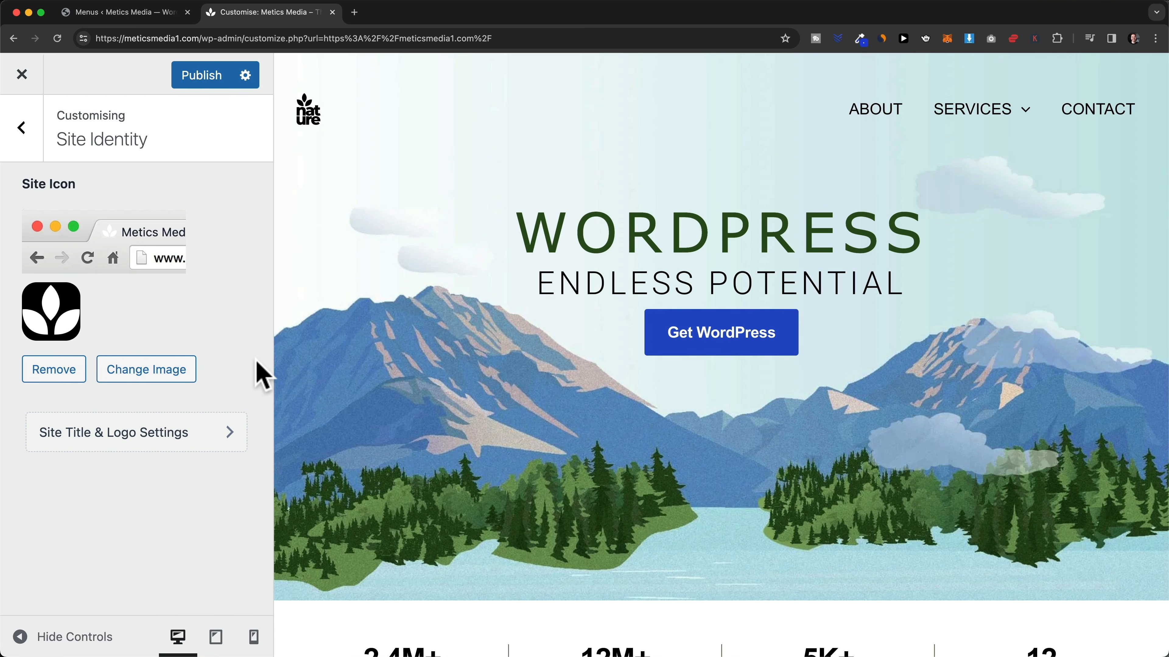
pyautogui.click(28, 144)
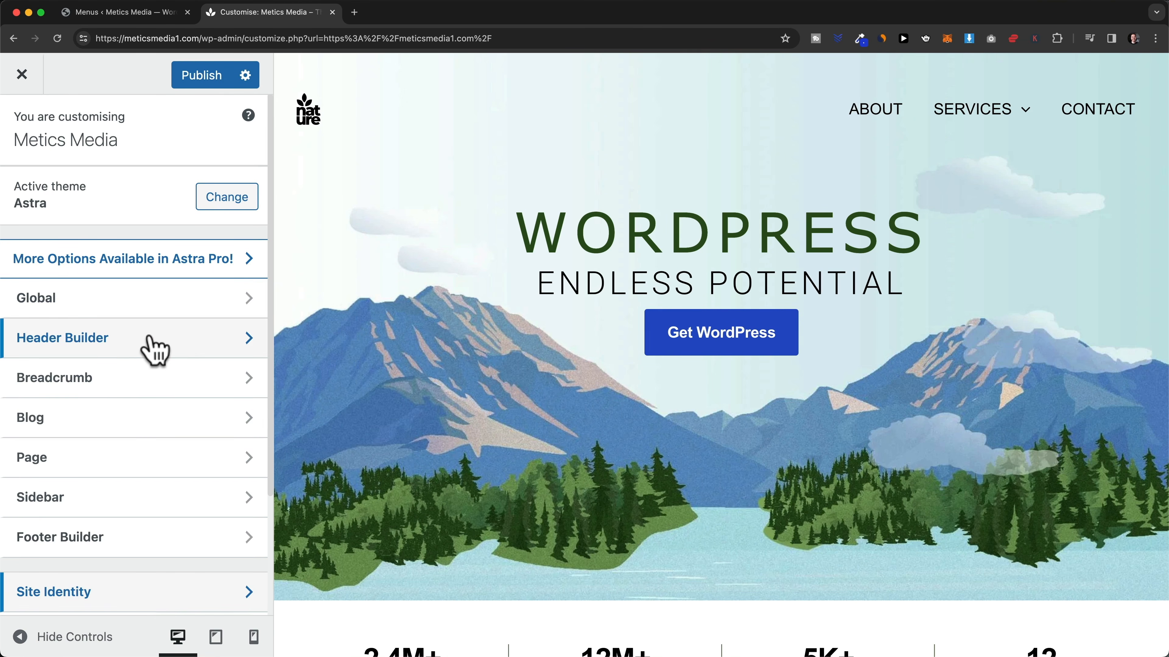
# - Put Site Title & Logo in the middle row's left column and Primary Menu in the right column
pyautogui.click(166, 350)
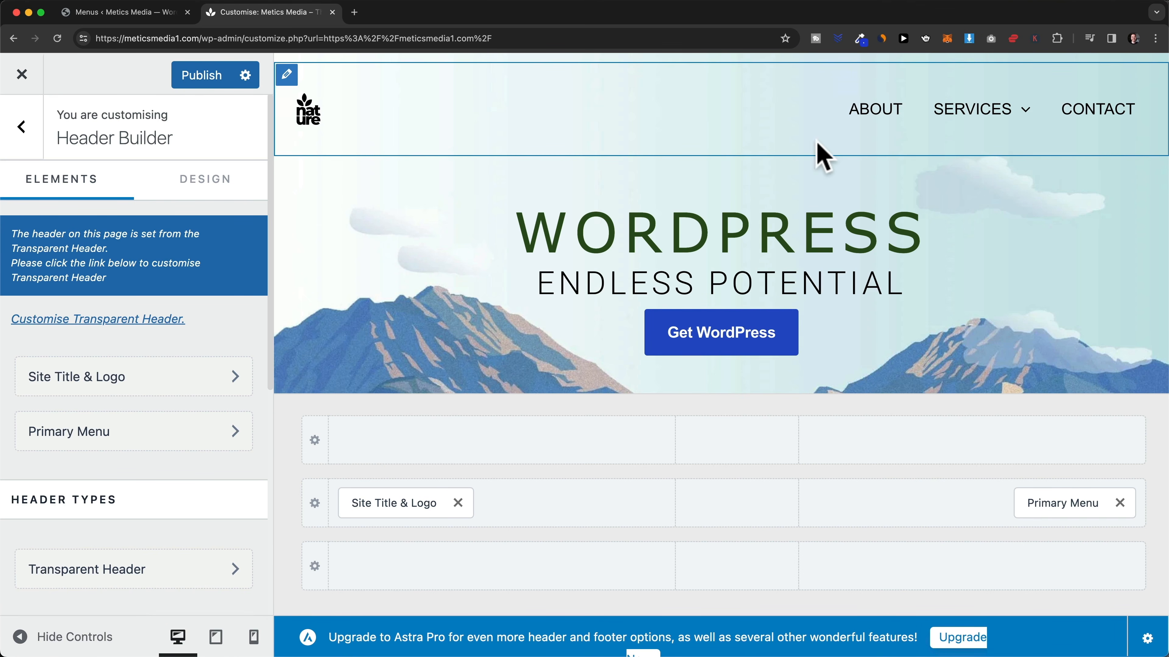
pyautogui.moveTo(1022, 504); pyautogui.dragTo(582, 502)
pyautogui.moveTo(431, 499); pyautogui.dragTo(1051, 512)
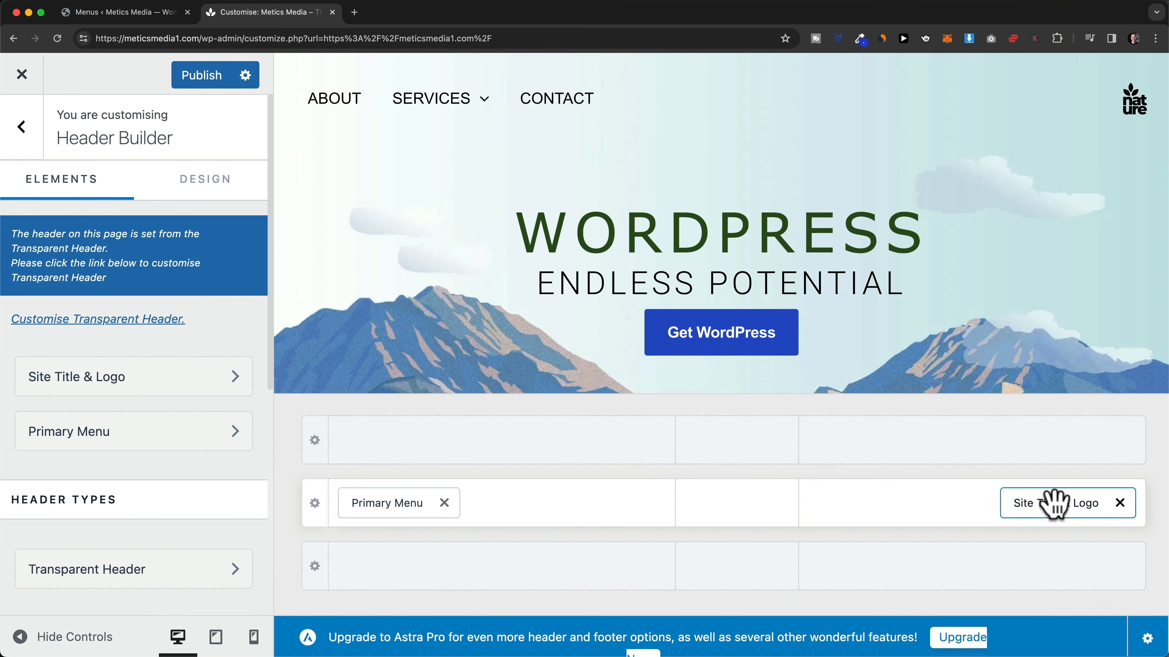
pyautogui.moveTo(1038, 504); pyautogui.dragTo(744, 506)
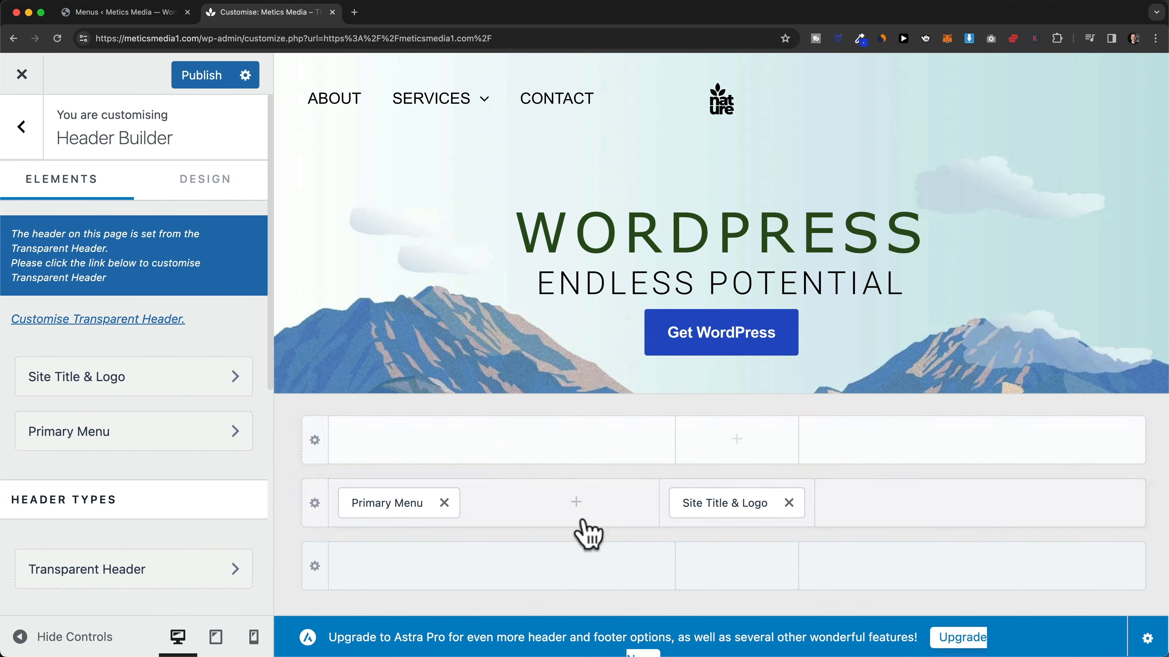
pyautogui.moveTo(437, 511); pyautogui.dragTo(1004, 513)
pyautogui.moveTo(785, 506); pyautogui.dragTo(444, 518)
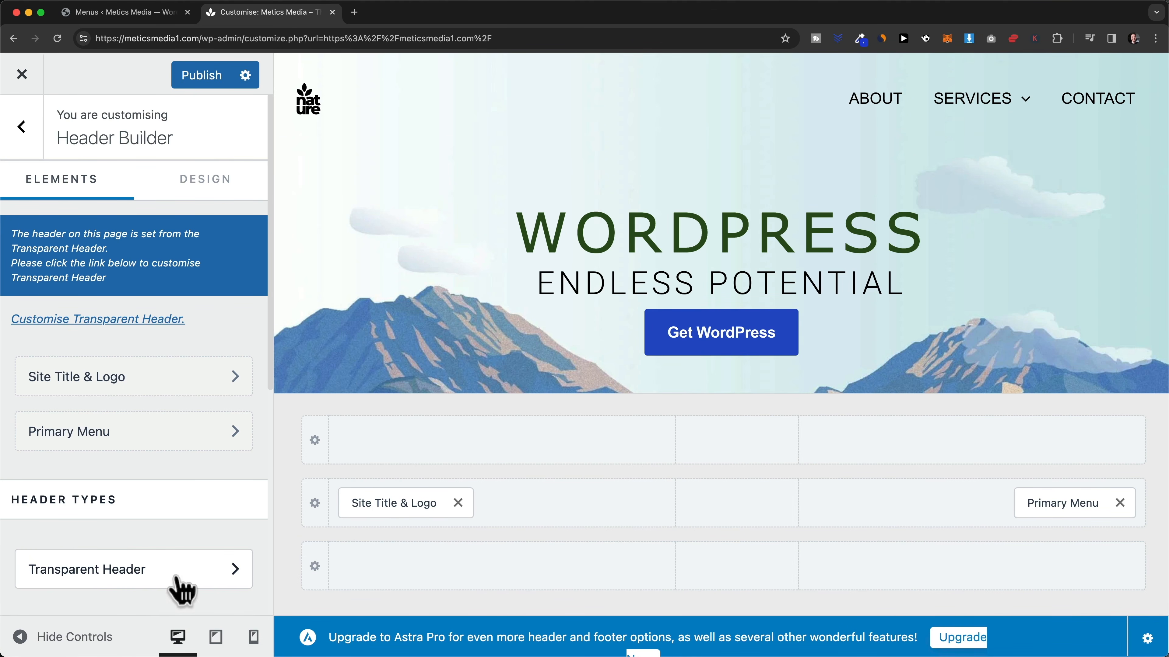
# - Set the transparent header's menu link colour to black
pyautogui.click(179, 590)
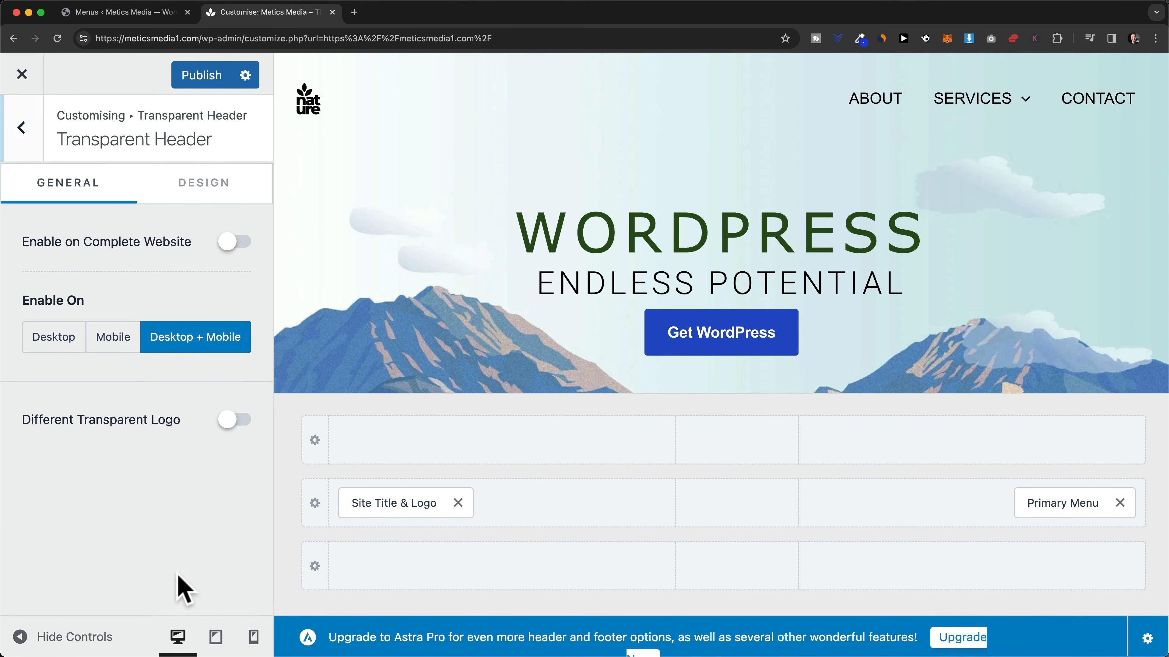
pyautogui.click(226, 192)
pyautogui.scroll(-6, 177, 253)
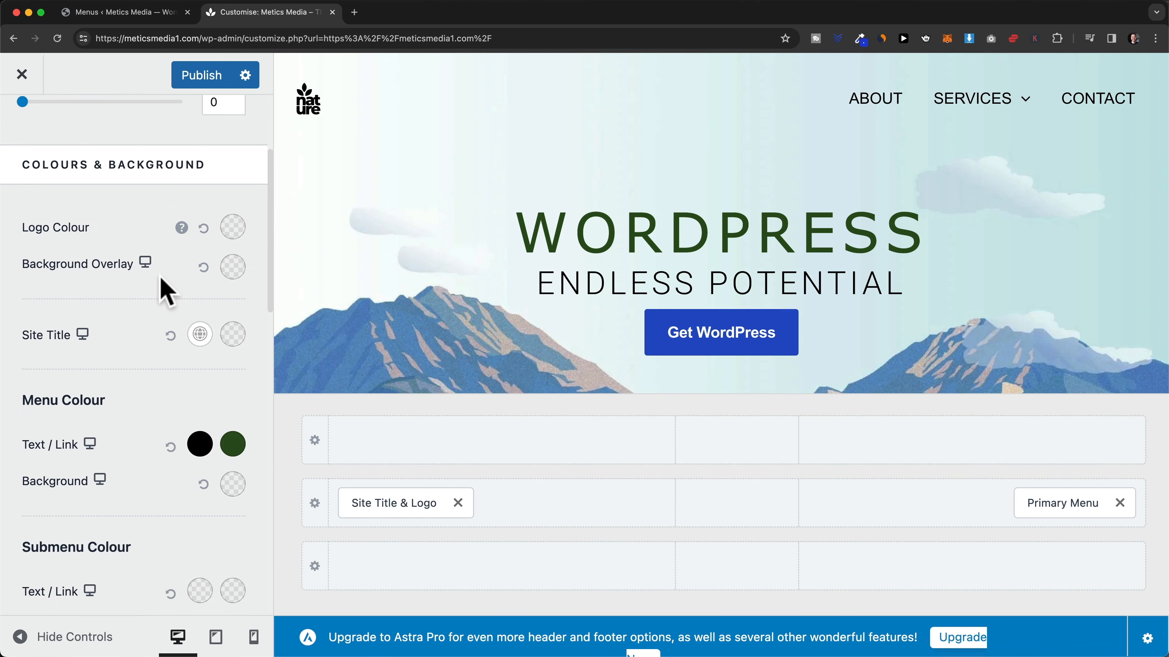
pyautogui.scroll(-1, 107, 302)
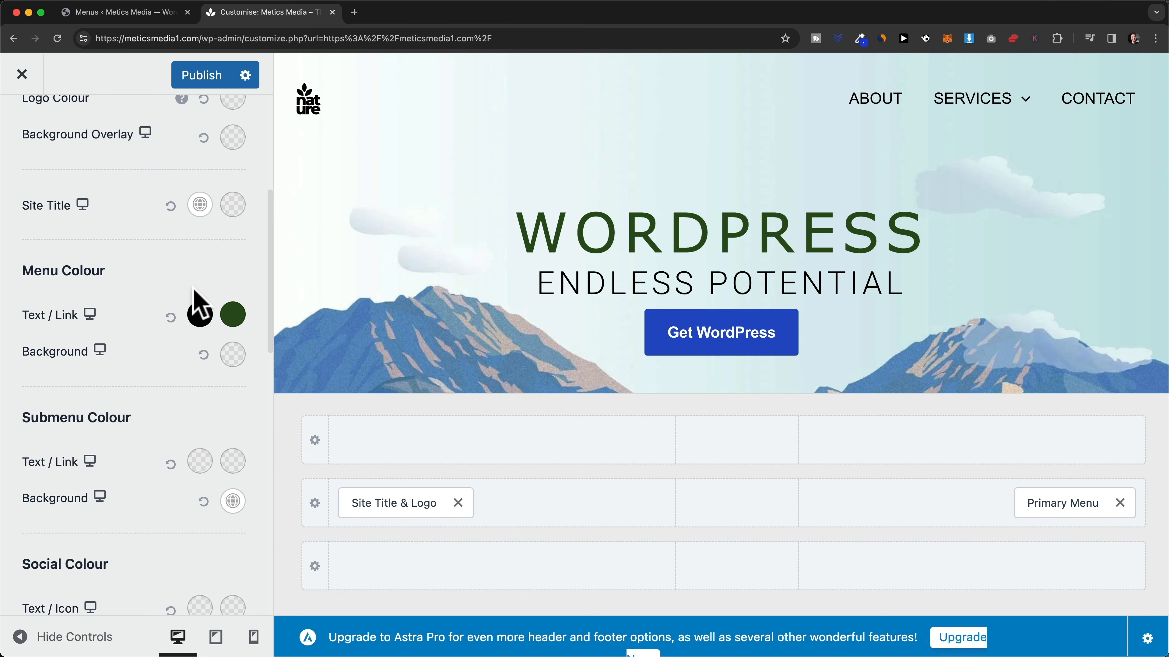
pyautogui.click(200, 317)
pyautogui.moveTo(190, 405); pyautogui.dragTo(313, 354)
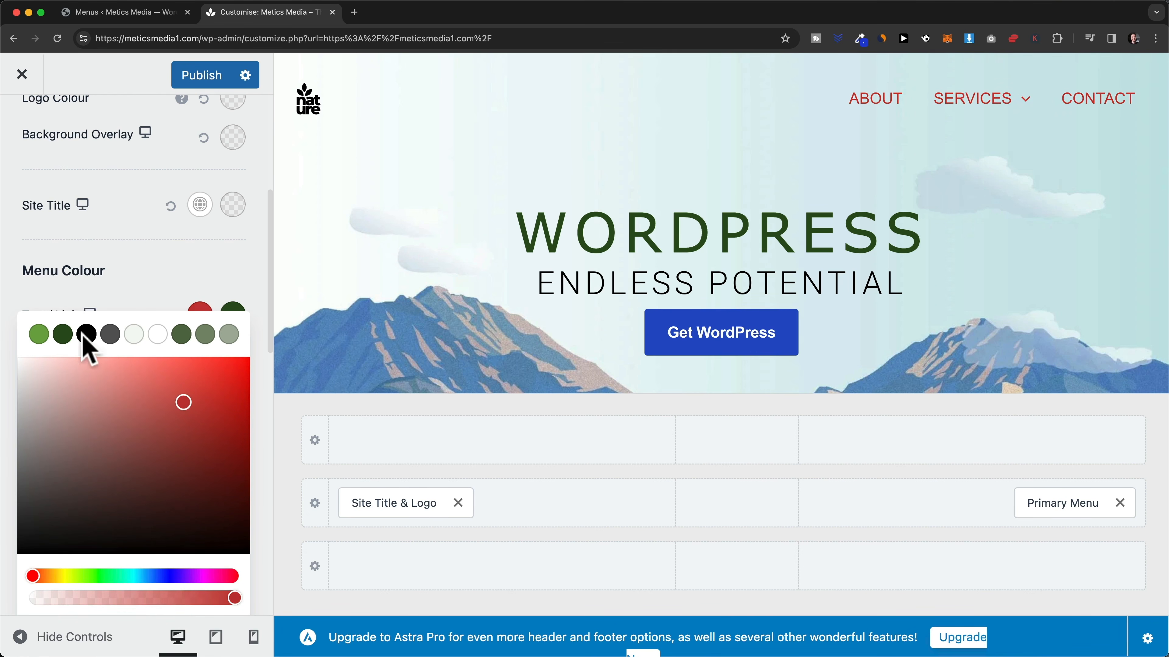
pyautogui.click(66, 337)
pyautogui.moveTo(102, 401); pyautogui.dragTo(18, 559)
pyautogui.click(18, 557)
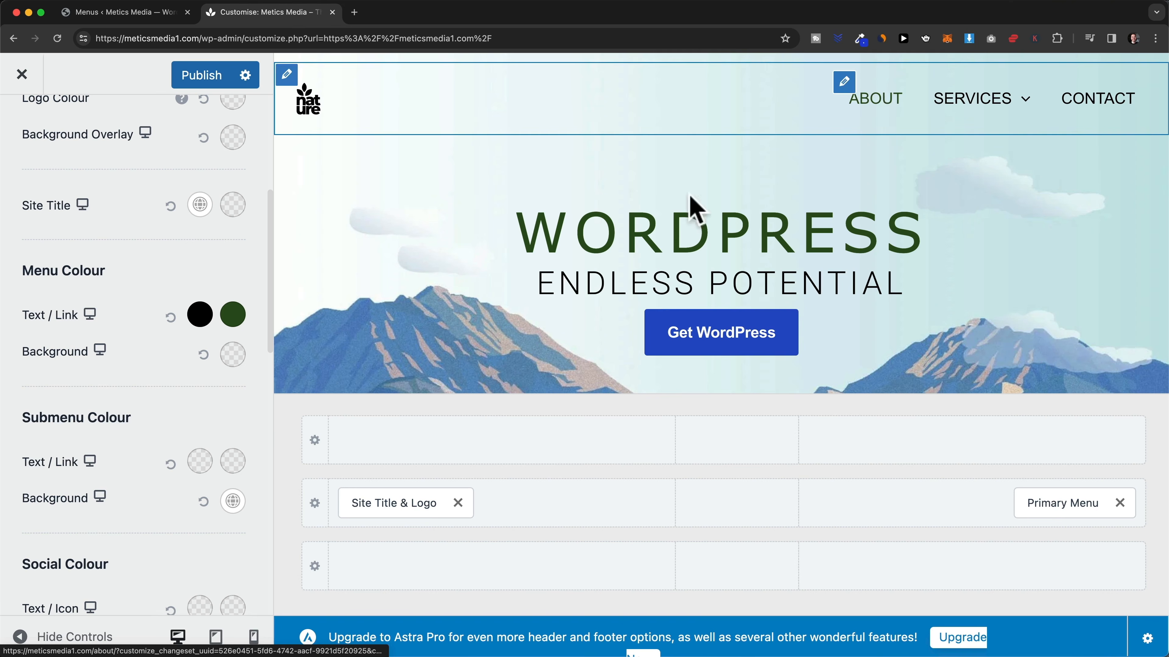
# - Make the menu hover colour a brighter green, preview the About page, and publish
pyautogui.click(233, 316)
pyautogui.moveTo(166, 487); pyautogui.dragTo(161, 444)
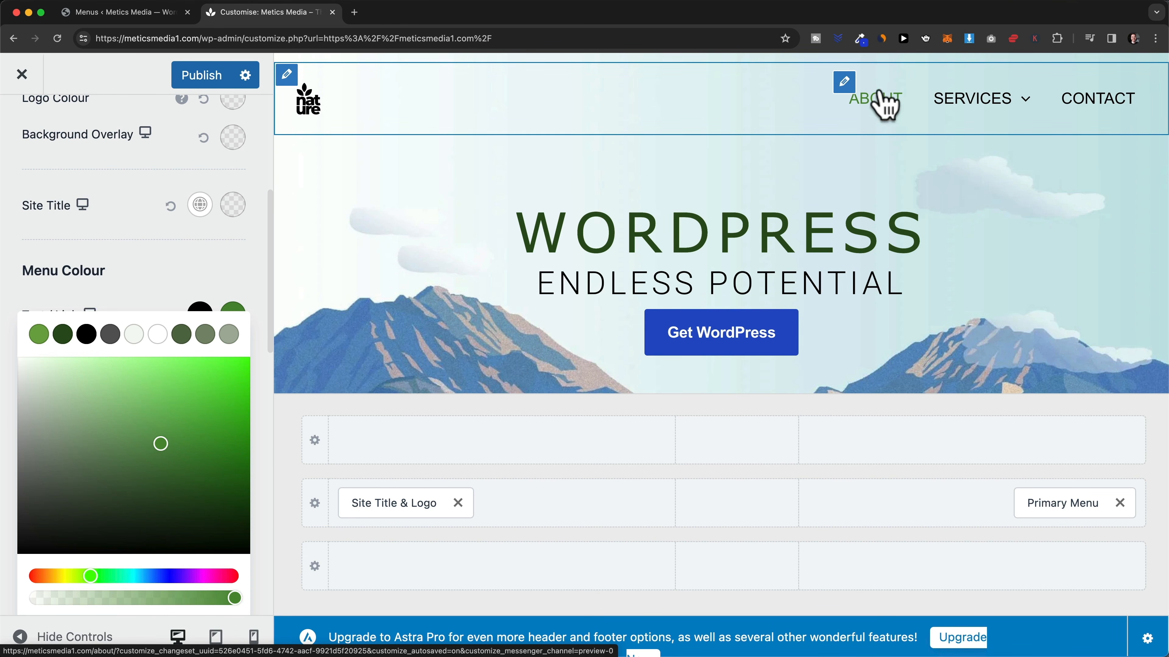
pyautogui.click(885, 107)
pyautogui.scroll(-1, 853, 235)
pyautogui.scroll(1, 852, 252)
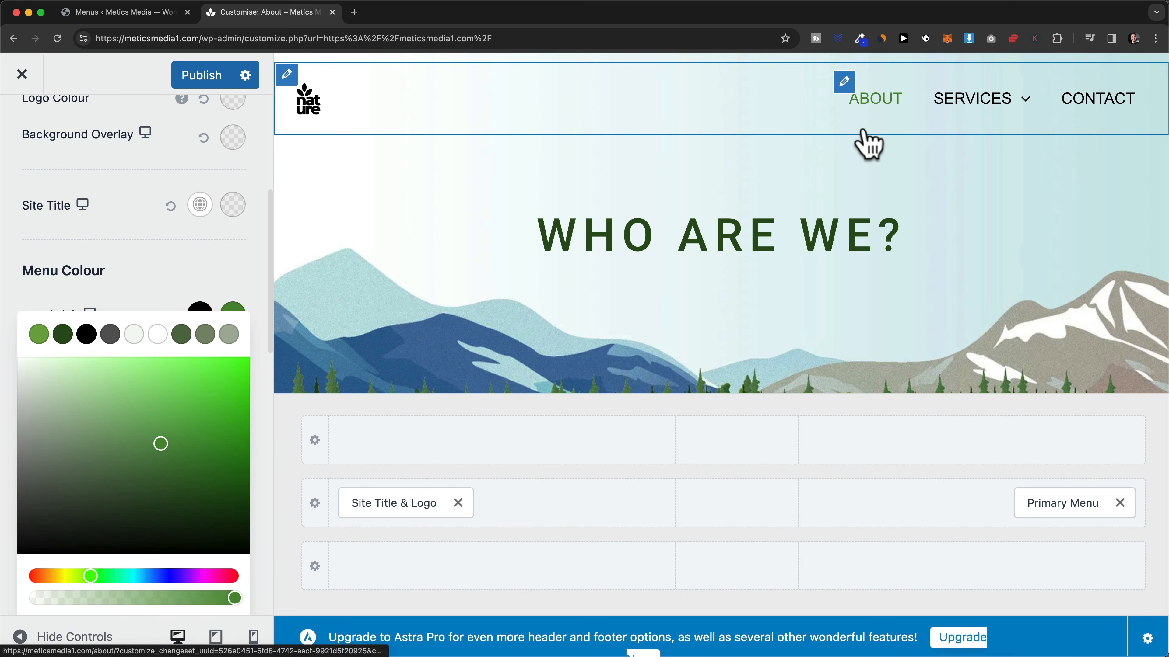
pyautogui.click(550, 417)
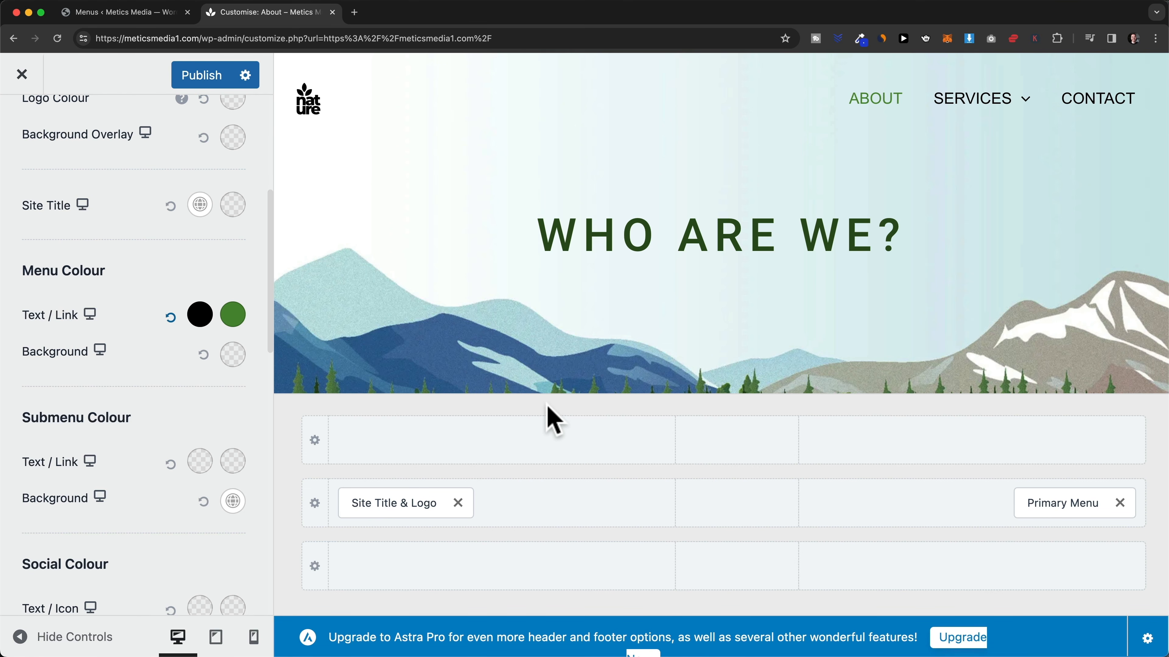
pyautogui.click(210, 81)
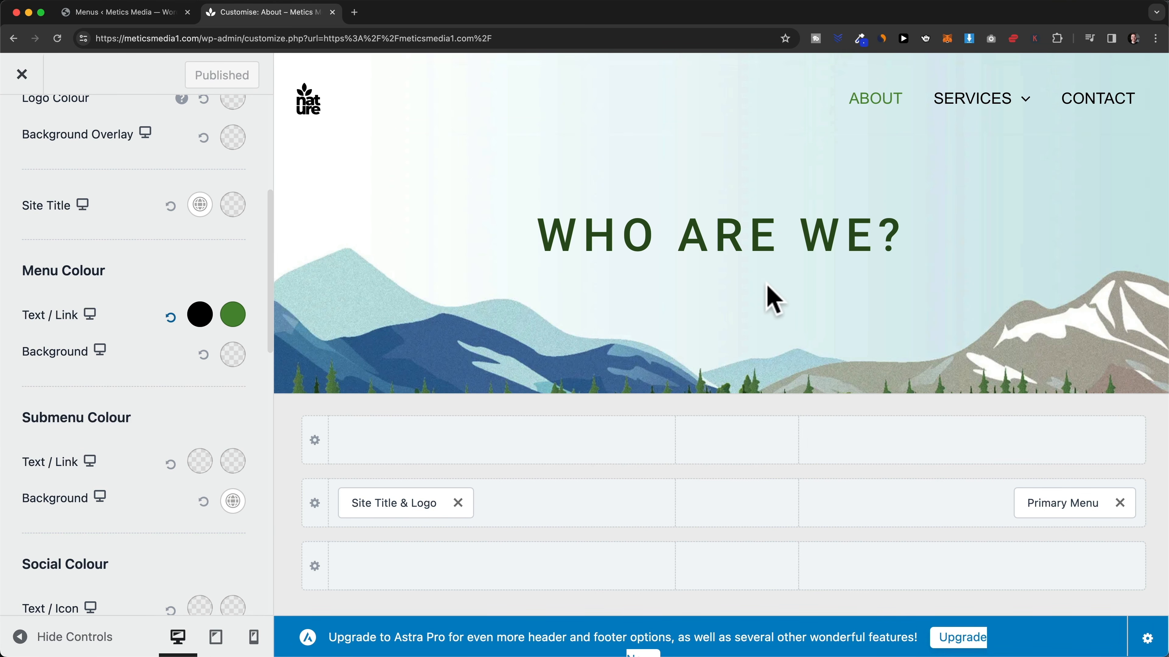
pyautogui.scroll(-15, 776, 287)
pyautogui.scroll(-10, 761, 289)
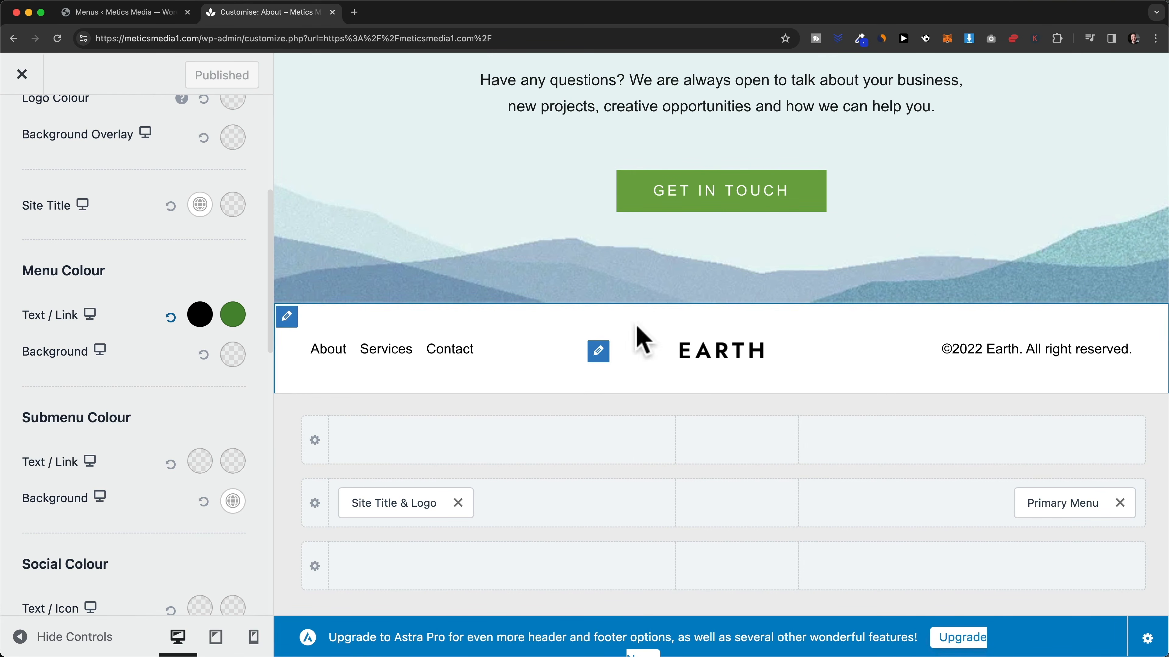
# - Go back to the main Customizer menu and open the Footer Builder
pyautogui.scroll(6, 131, 226)
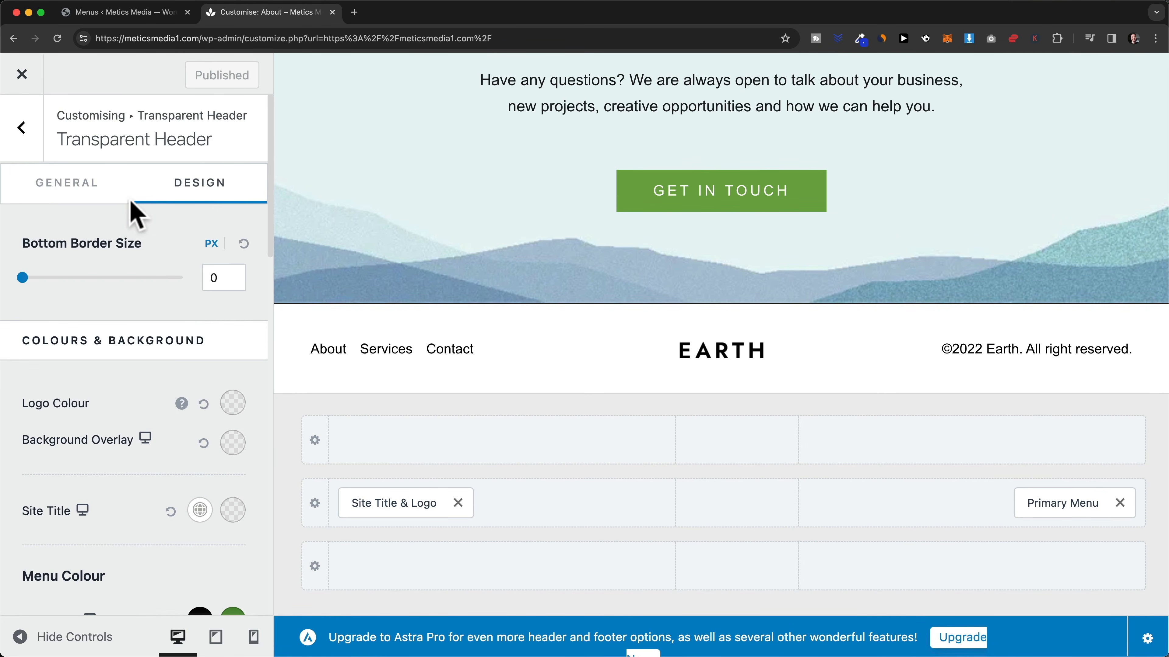
pyautogui.click(30, 138)
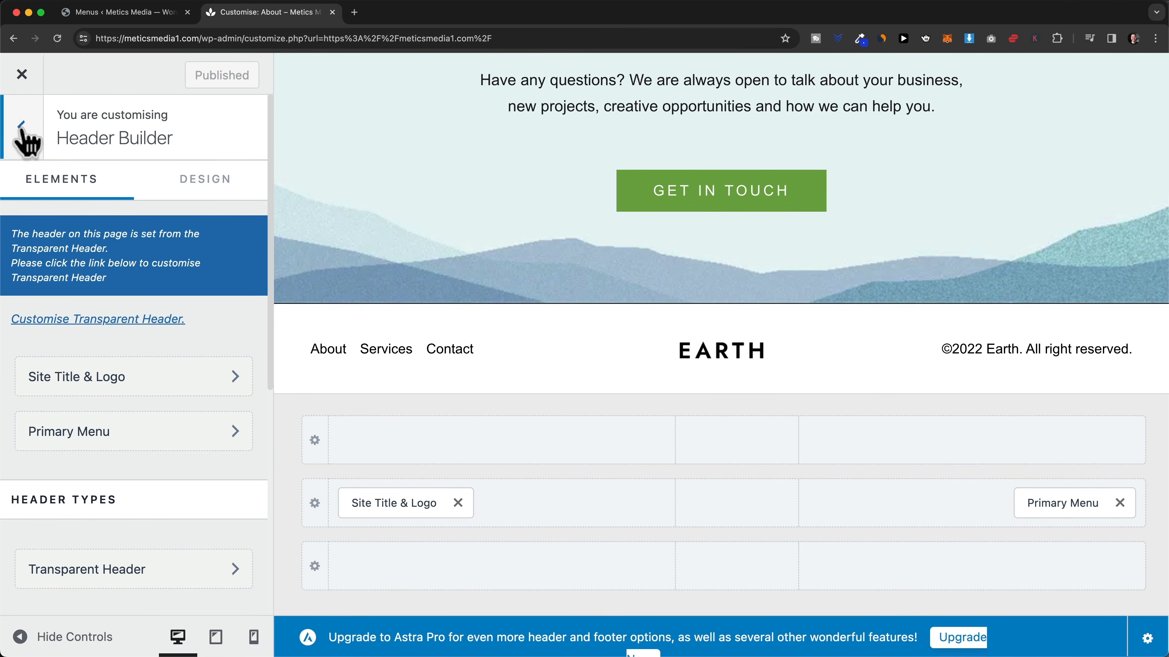
pyautogui.click(24, 135)
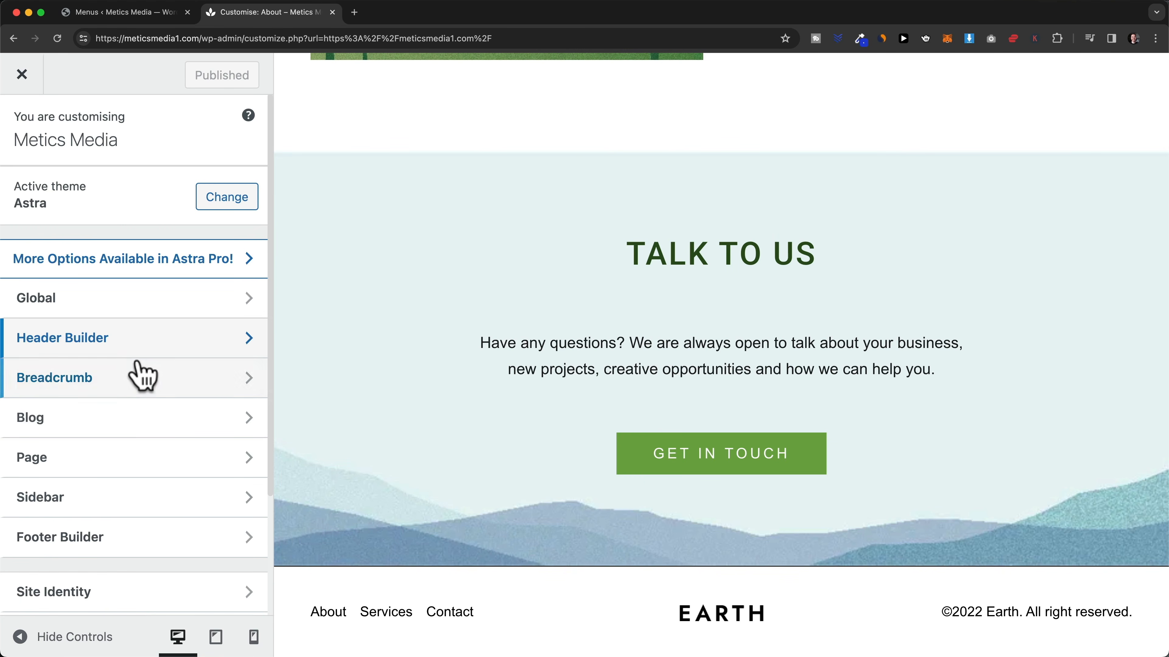
pyautogui.click(171, 556)
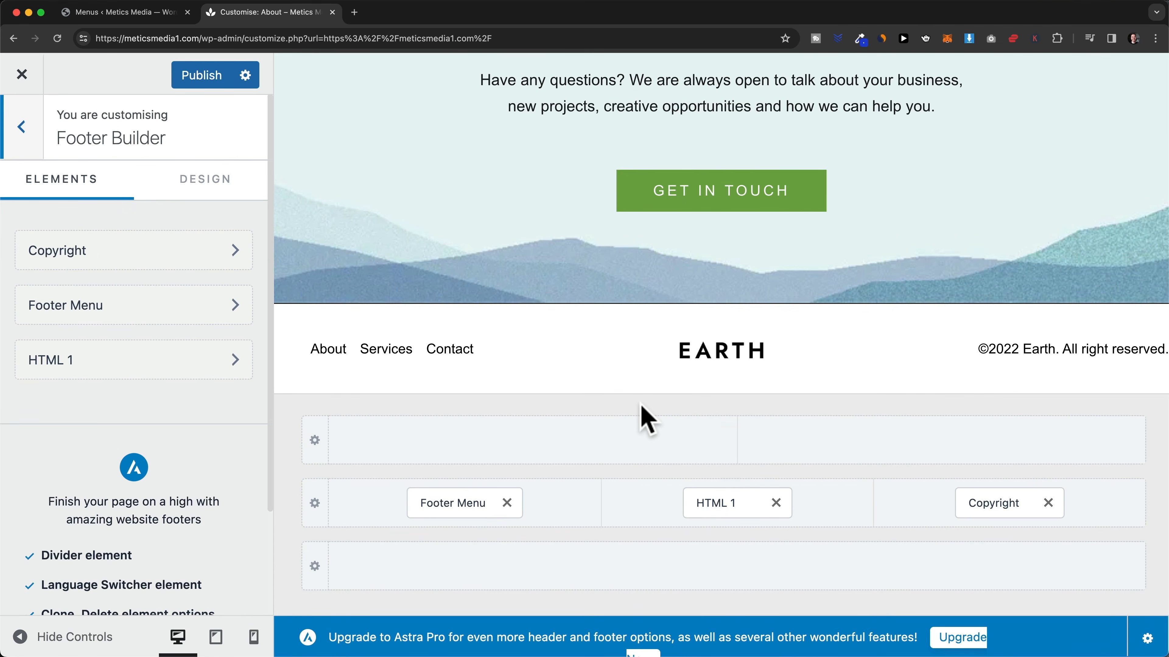
pyautogui.moveTo(994, 503)
pyautogui.mouseDown()
pyautogui.moveTo(668, 530)
pyautogui.moveTo(563, 530)
pyautogui.moveTo(519, 504)
pyautogui.moveTo(1001, 508)
pyautogui.mouseUp()
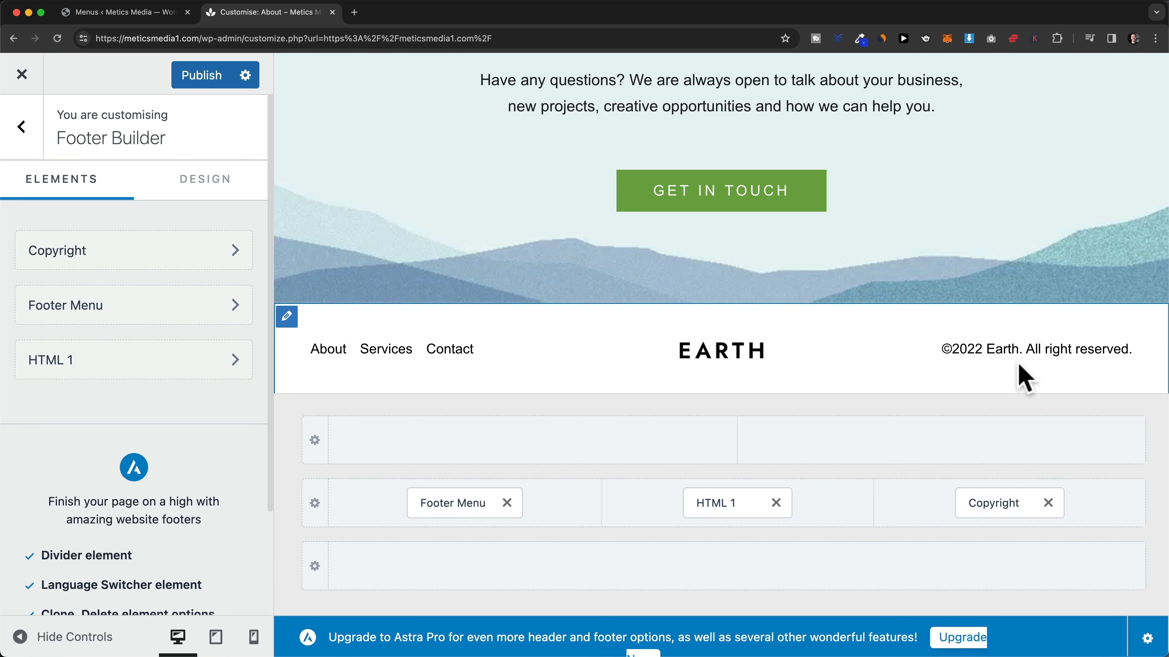
# - Replace the footer copyright text with '[copyright] [current_year] Metics Media'
pyautogui.click(999, 503)
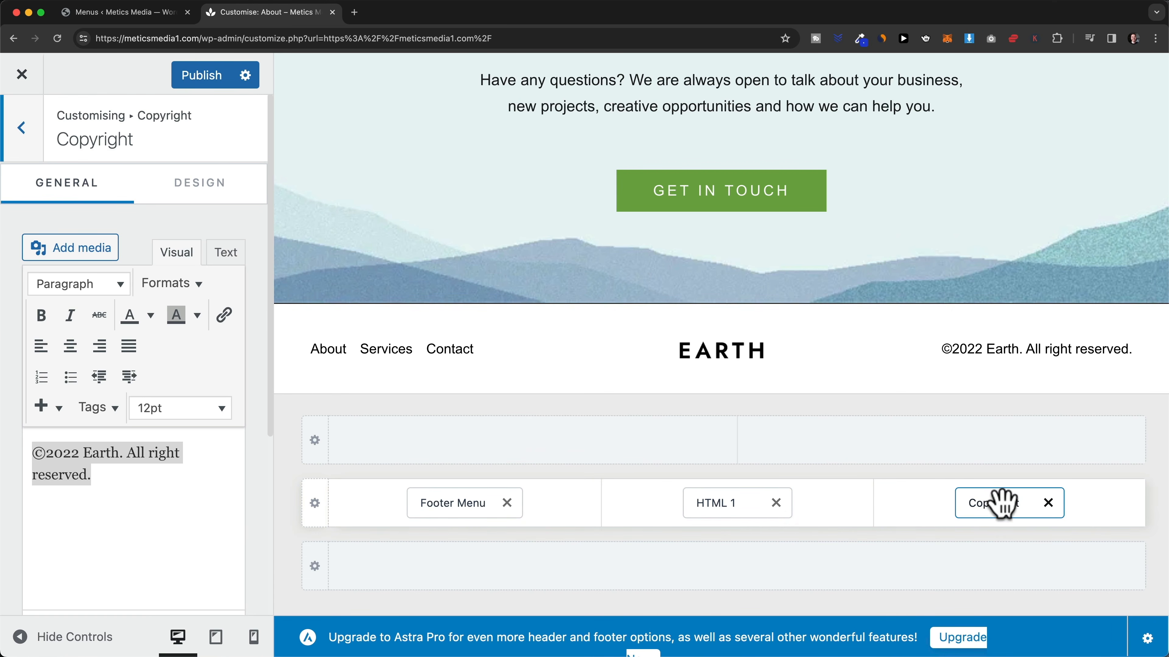
pyautogui.click(162, 509)
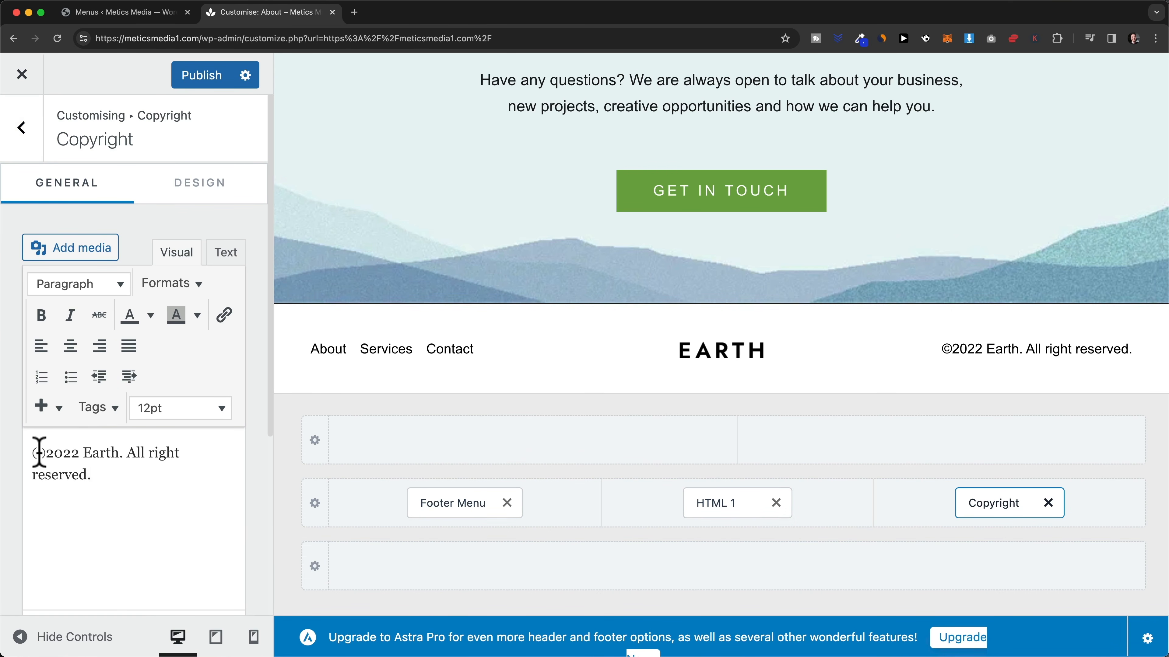
pyautogui.moveTo(34, 448); pyautogui.dragTo(109, 481)
pyautogui.press('BackSpace')
pyautogui.write('[copyright] [current_year]')
pyautogui.moveTo(33, 451); pyautogui.dragTo(90, 453)
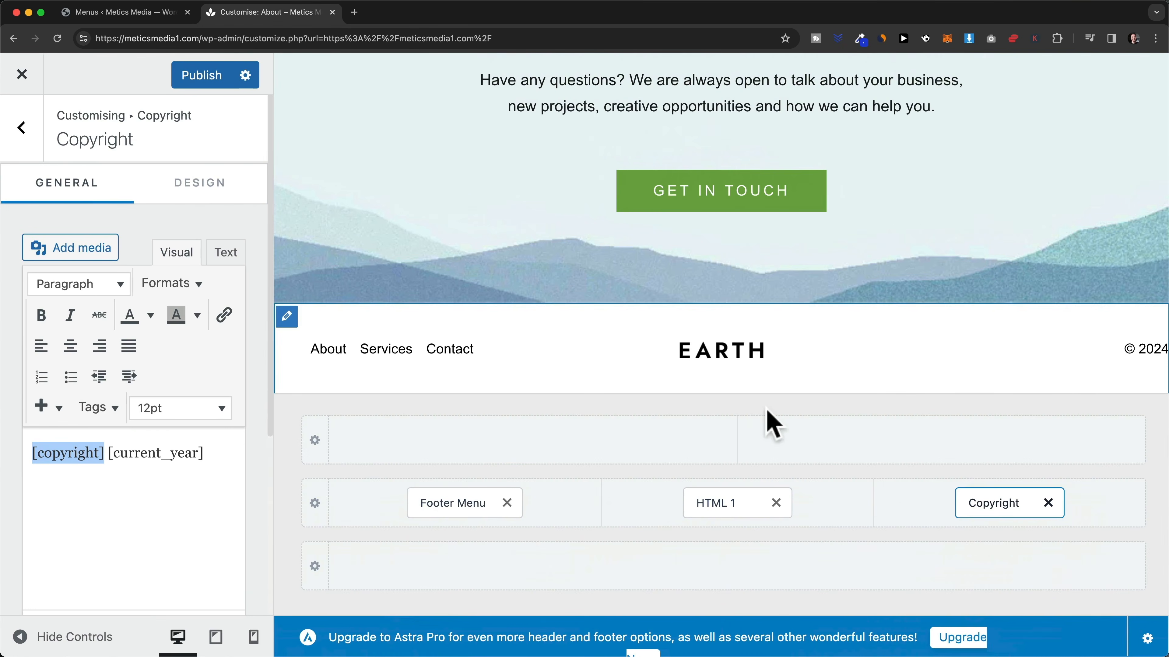
pyautogui.click(112, 455)
pyautogui.moveTo(117, 454); pyautogui.dragTo(185, 455)
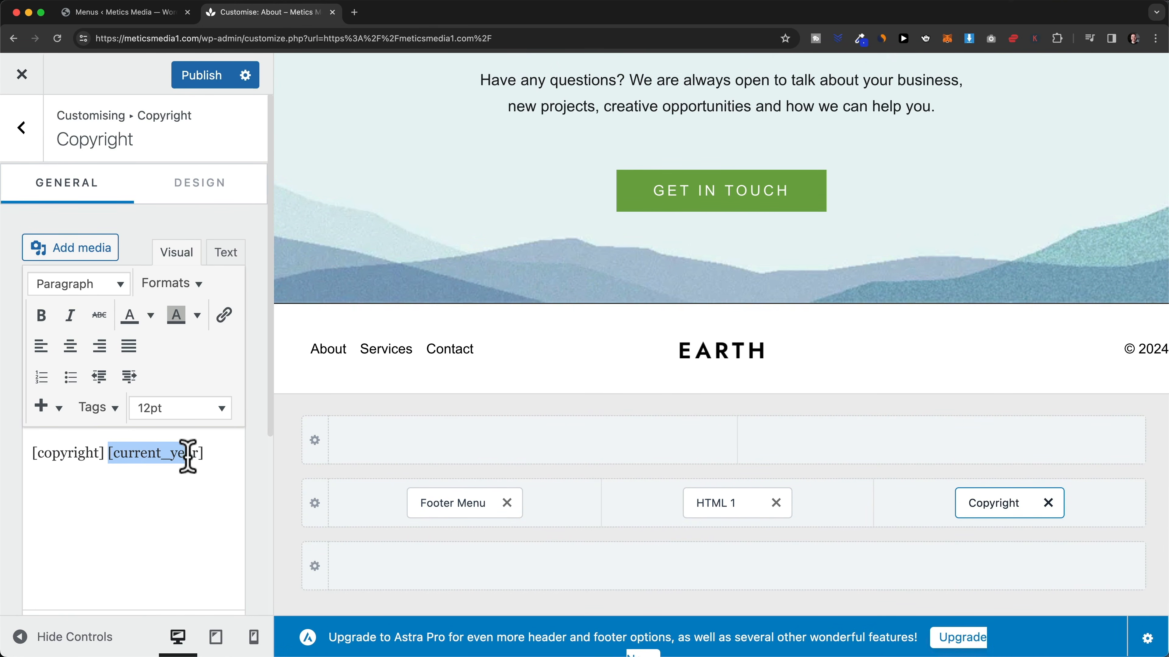
pyautogui.click(136, 453)
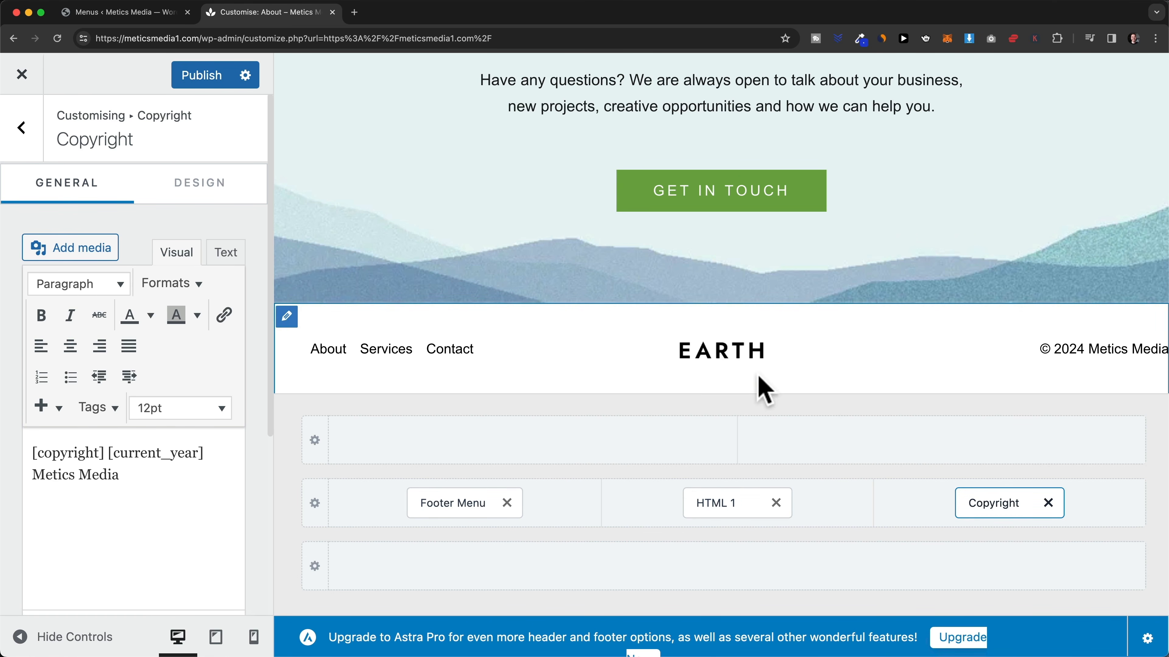
# - Swap the EARTH image in the footer's HTML 1 block for logo-black.png
pyautogui.click(723, 506)
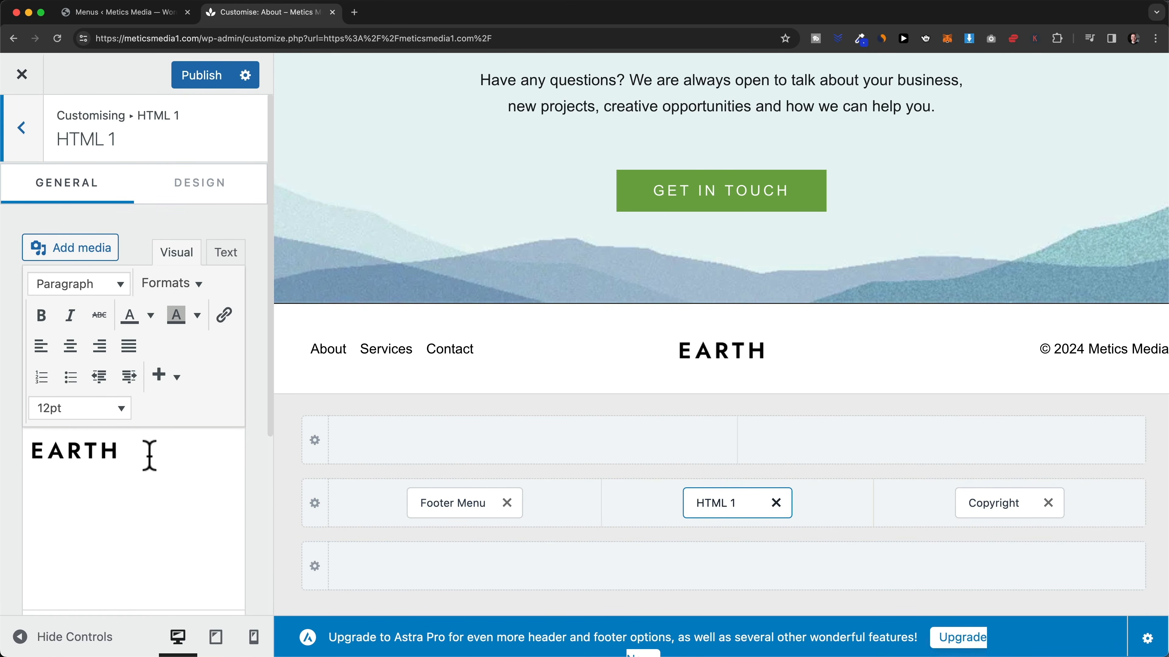
pyautogui.click(88, 450)
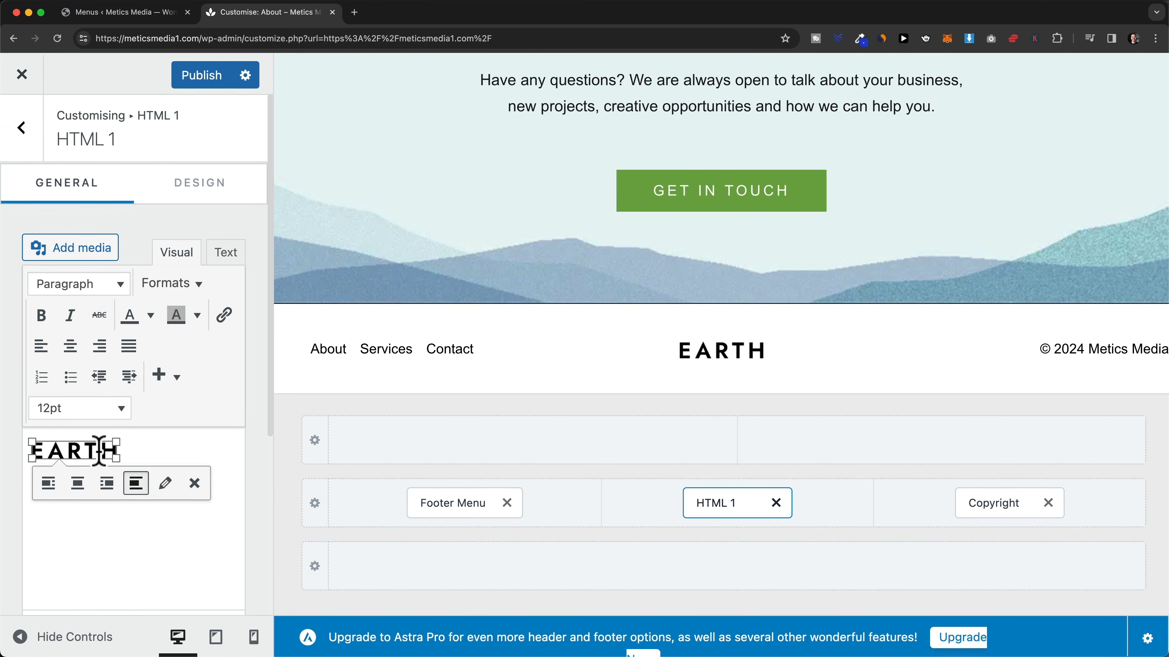
pyautogui.click(162, 483)
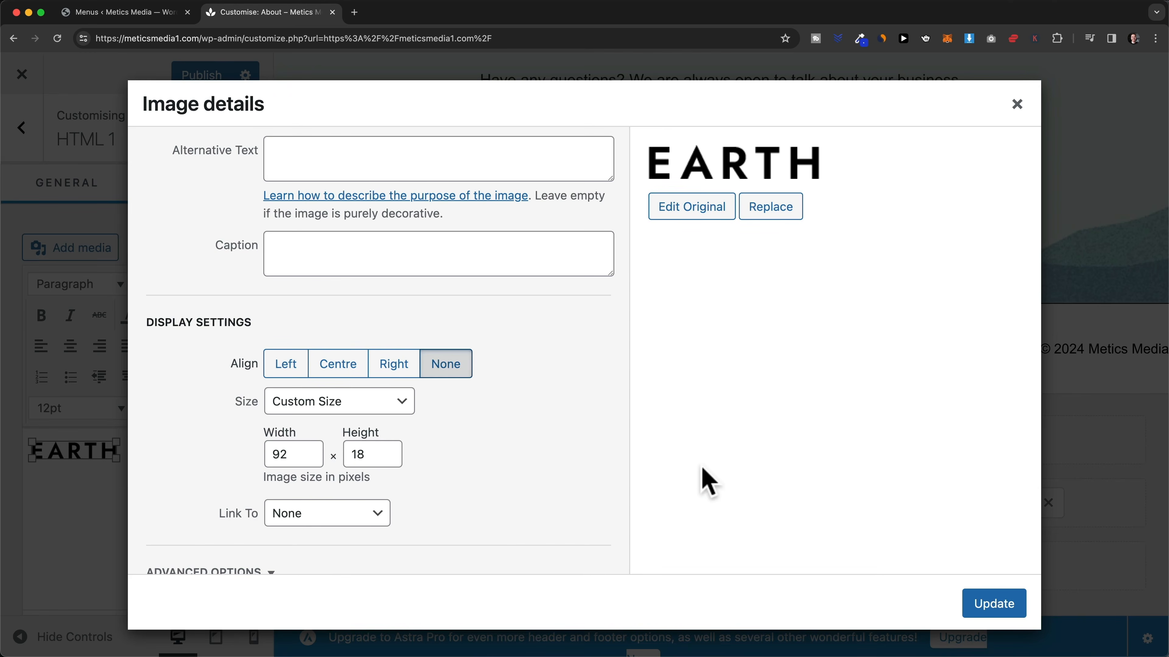
pyautogui.click(773, 210)
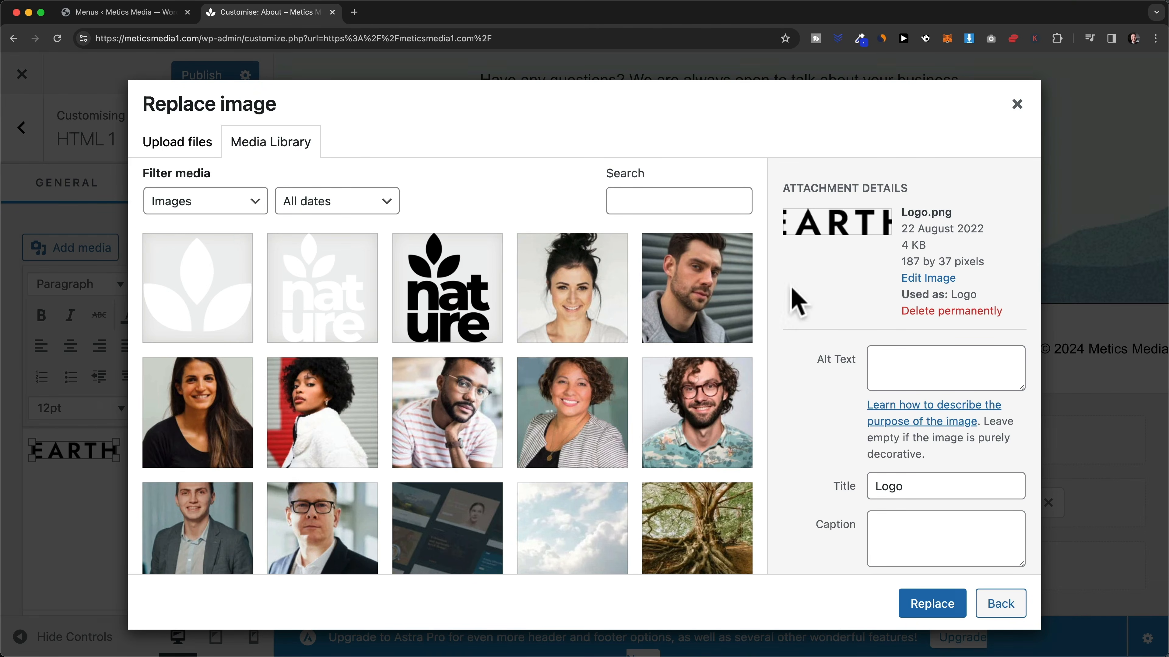
pyautogui.click(461, 283)
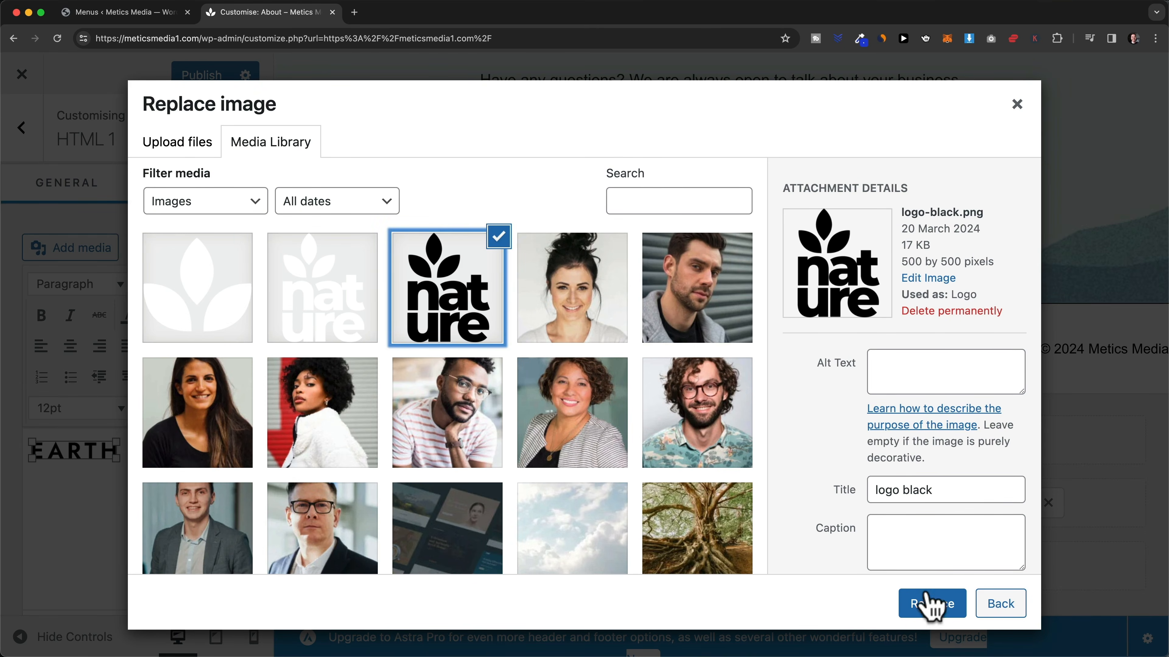
pyautogui.click(931, 603)
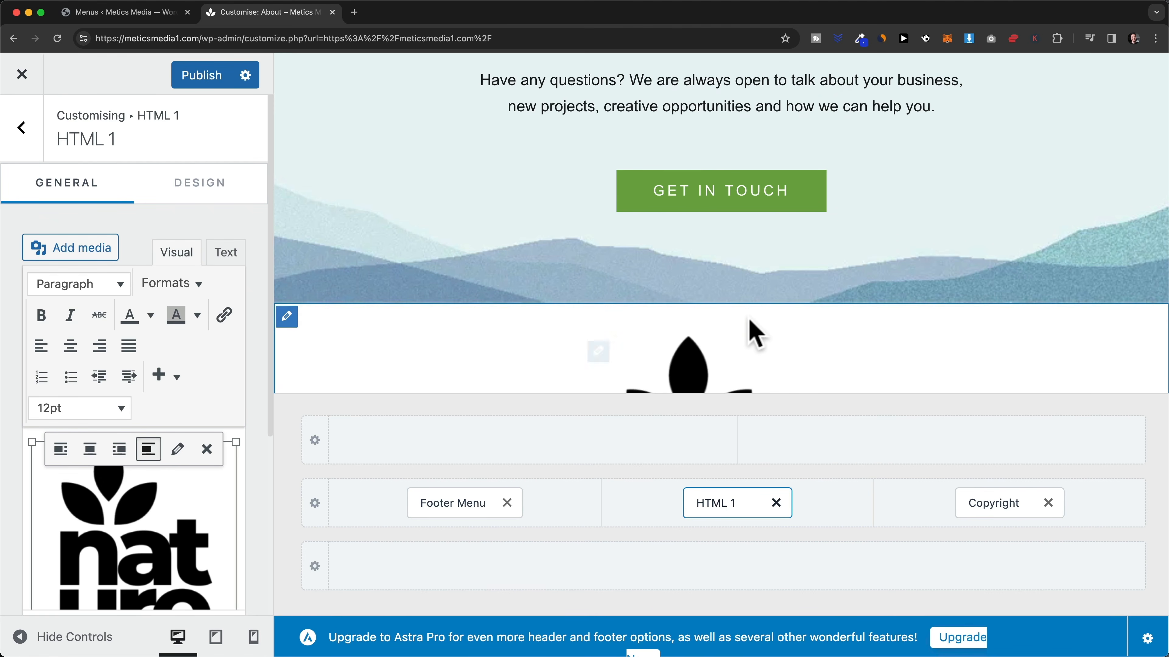
pyautogui.scroll(-5, 750, 341)
pyautogui.scroll(-1, 723, 315)
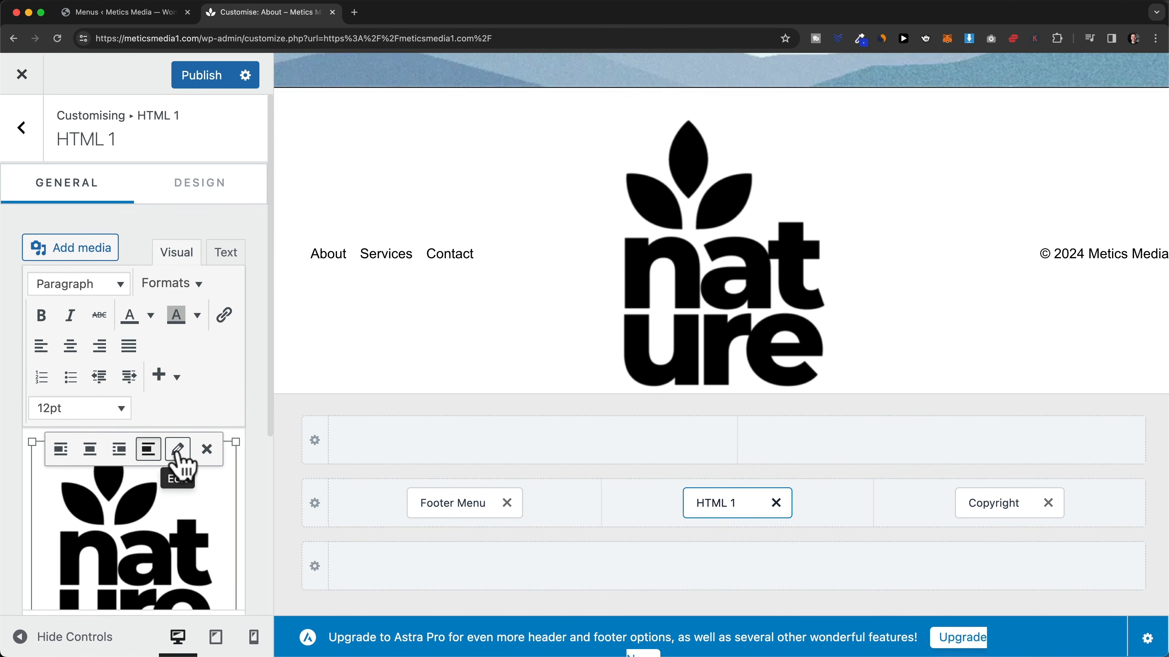
# - Give the footer logo a custom 50 × 50 size and update it
pyautogui.click(177, 449)
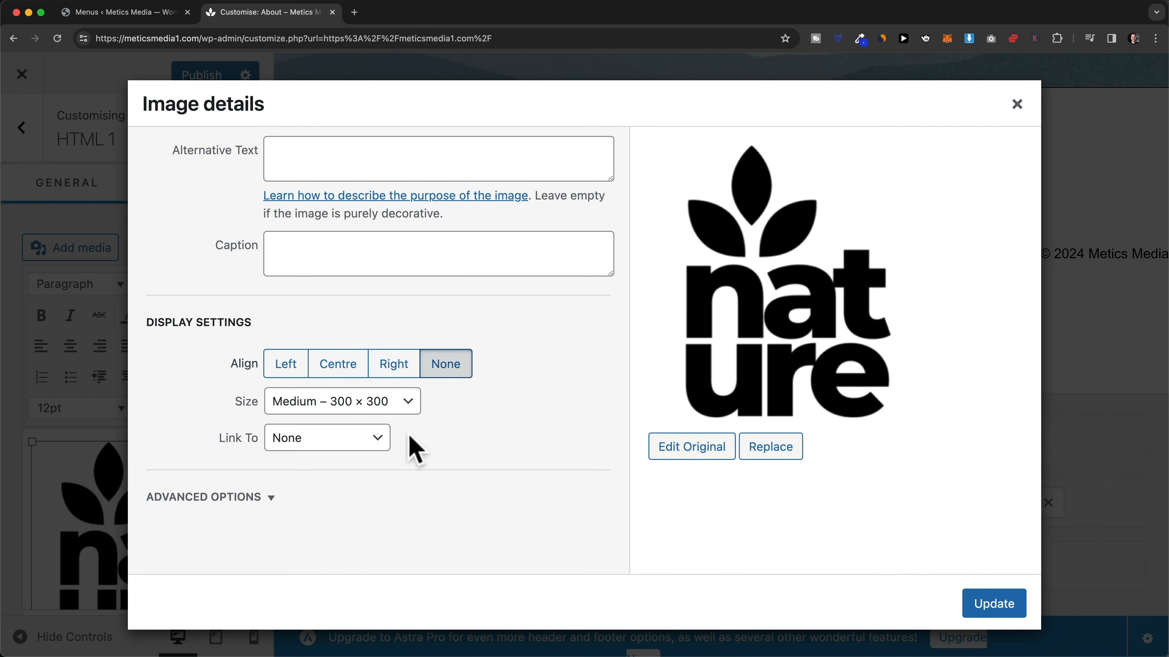
pyautogui.click(334, 408)
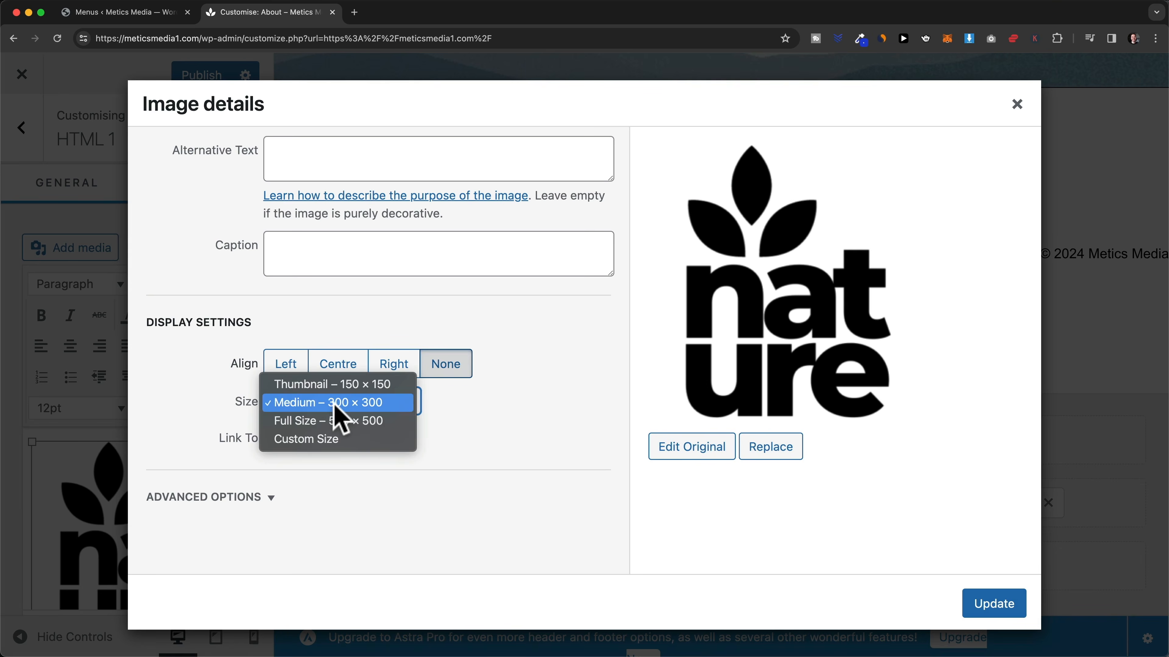
pyautogui.click(353, 439)
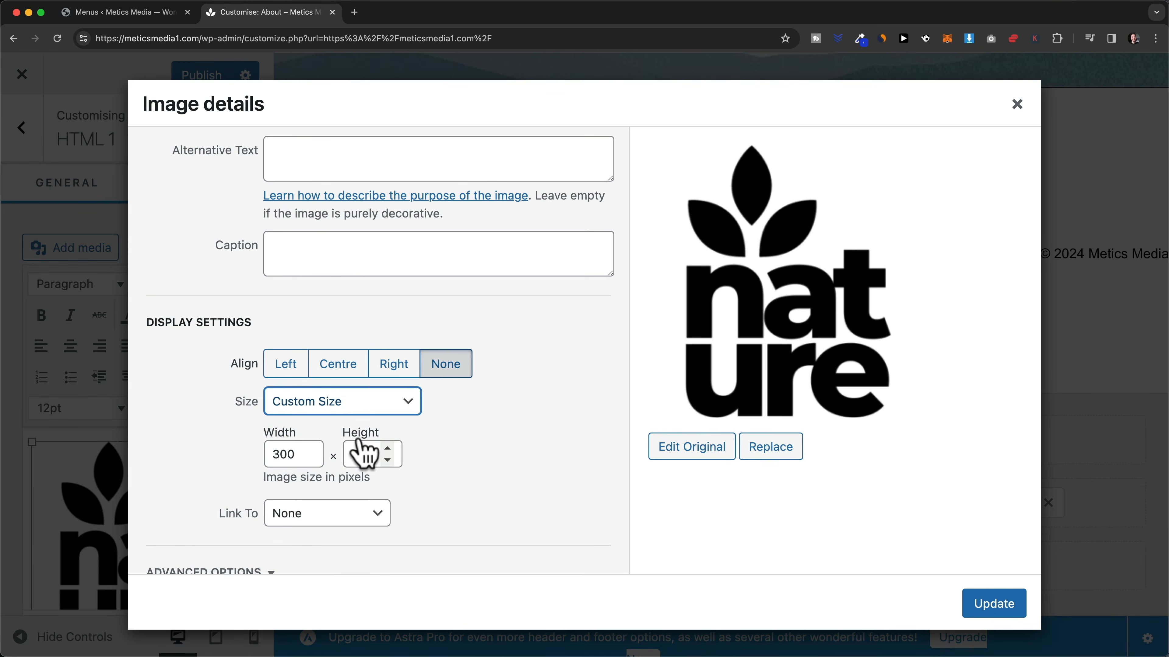
pyautogui.moveTo(300, 454); pyautogui.dragTo(274, 454)
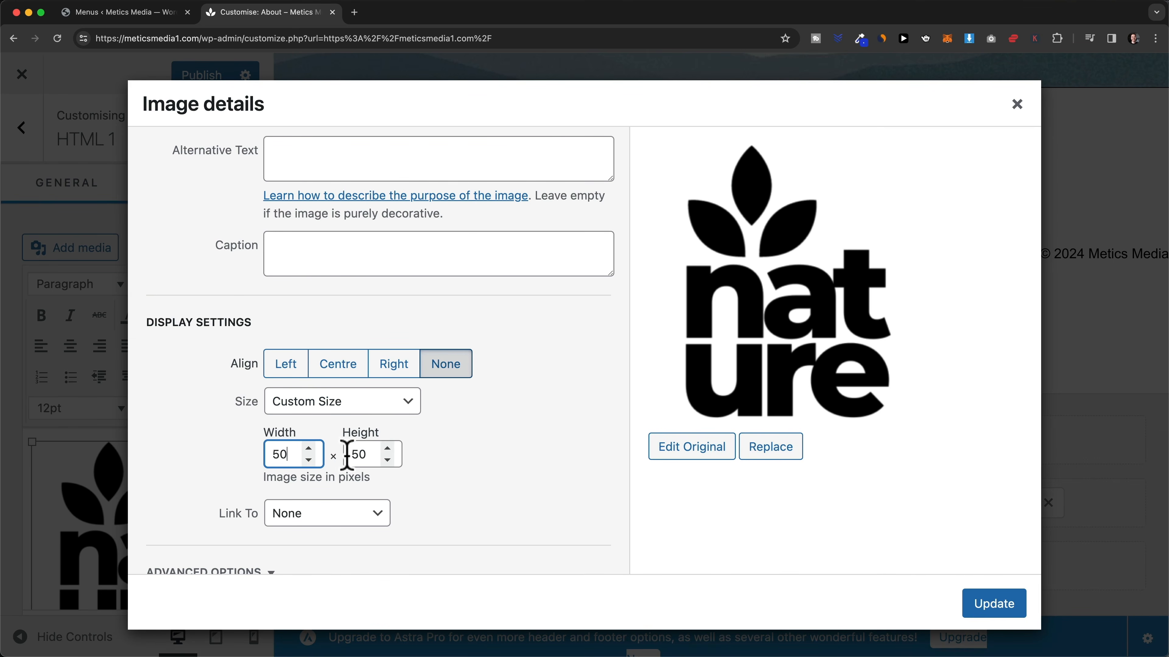
pyautogui.click(983, 604)
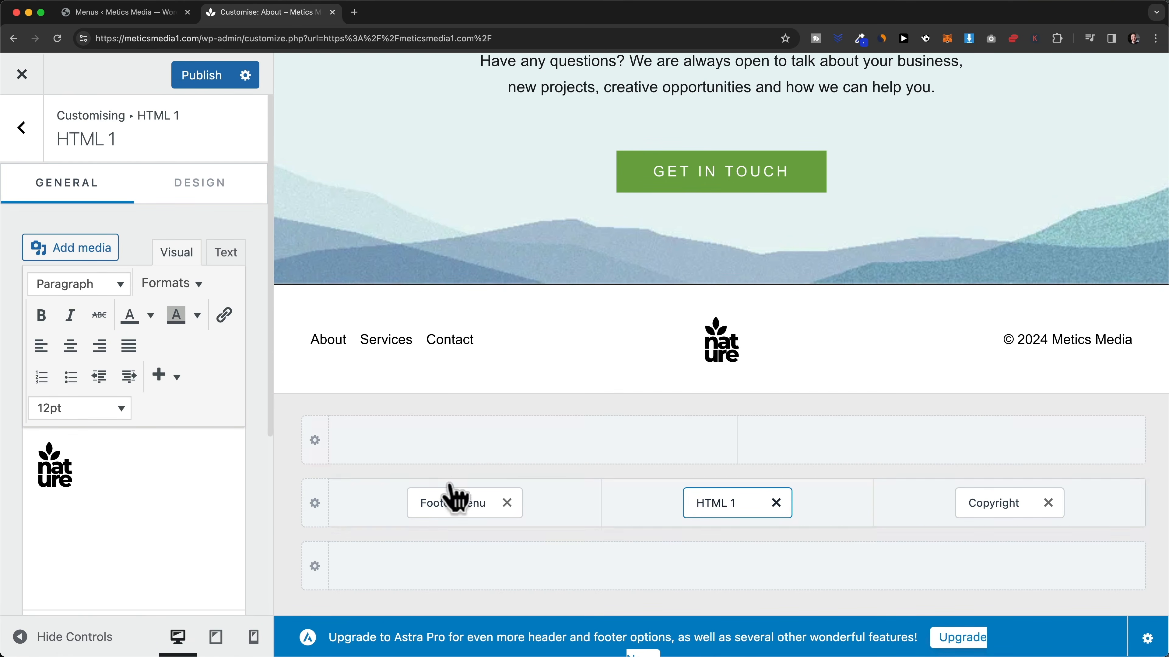
# - Keep the footer menu inline, check the tablet and mobile previews, and publish
pyautogui.click(459, 502)
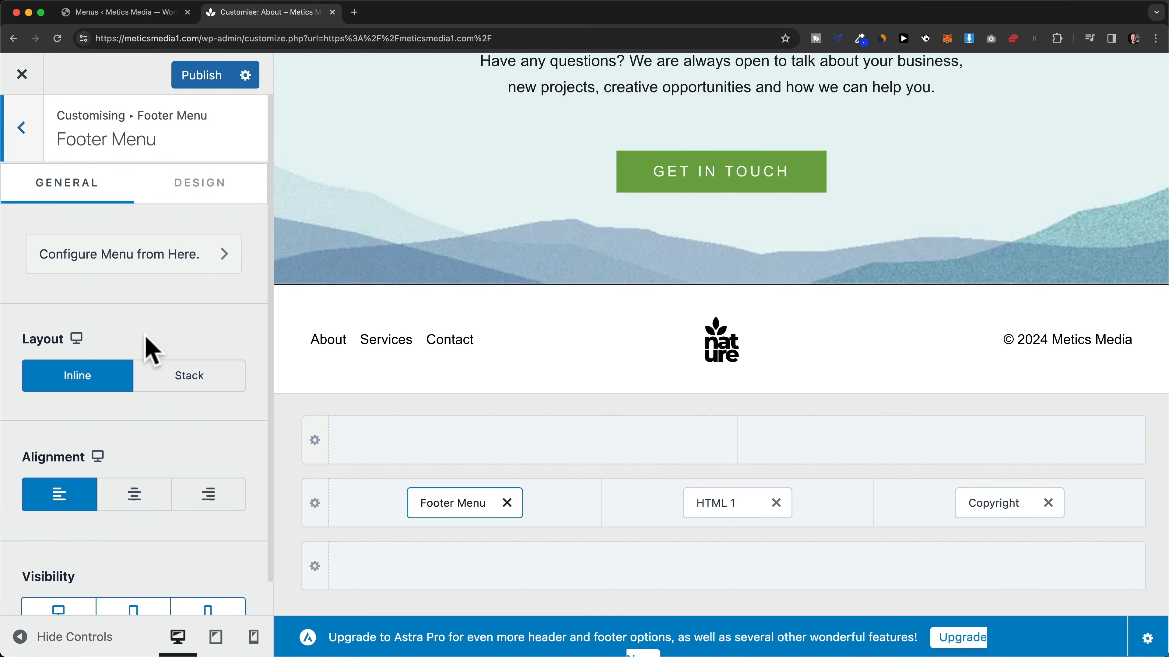
pyautogui.click(165, 382)
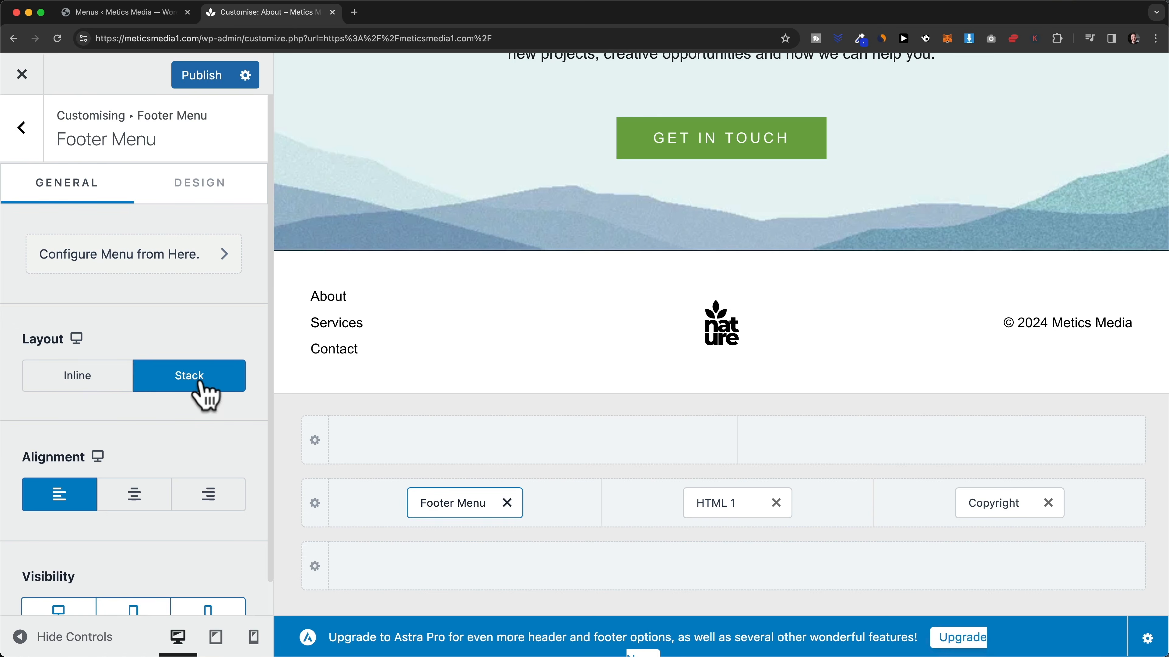
pyautogui.click(98, 381)
pyautogui.scroll(-2, 138, 461)
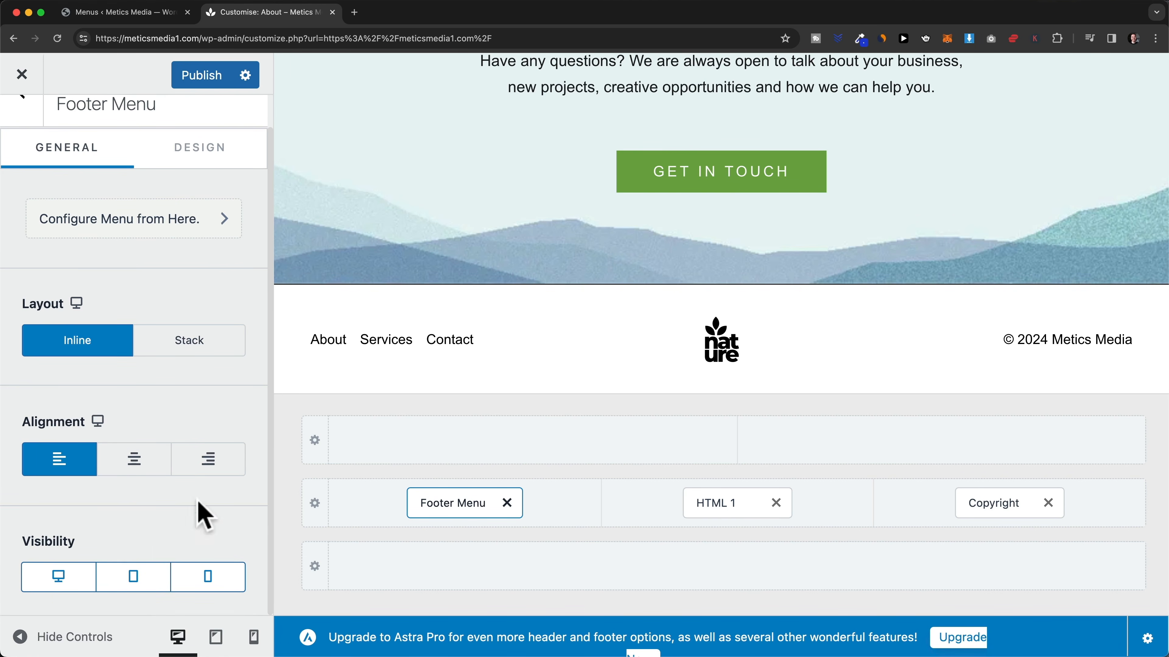
pyautogui.click(216, 640)
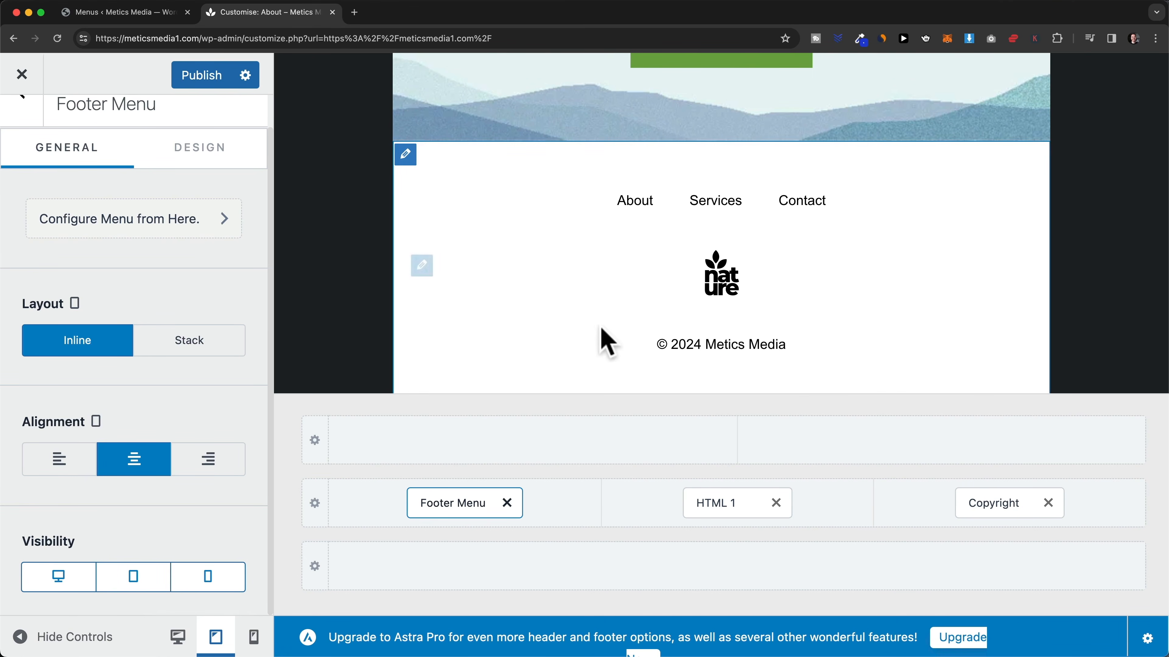
pyautogui.click(253, 637)
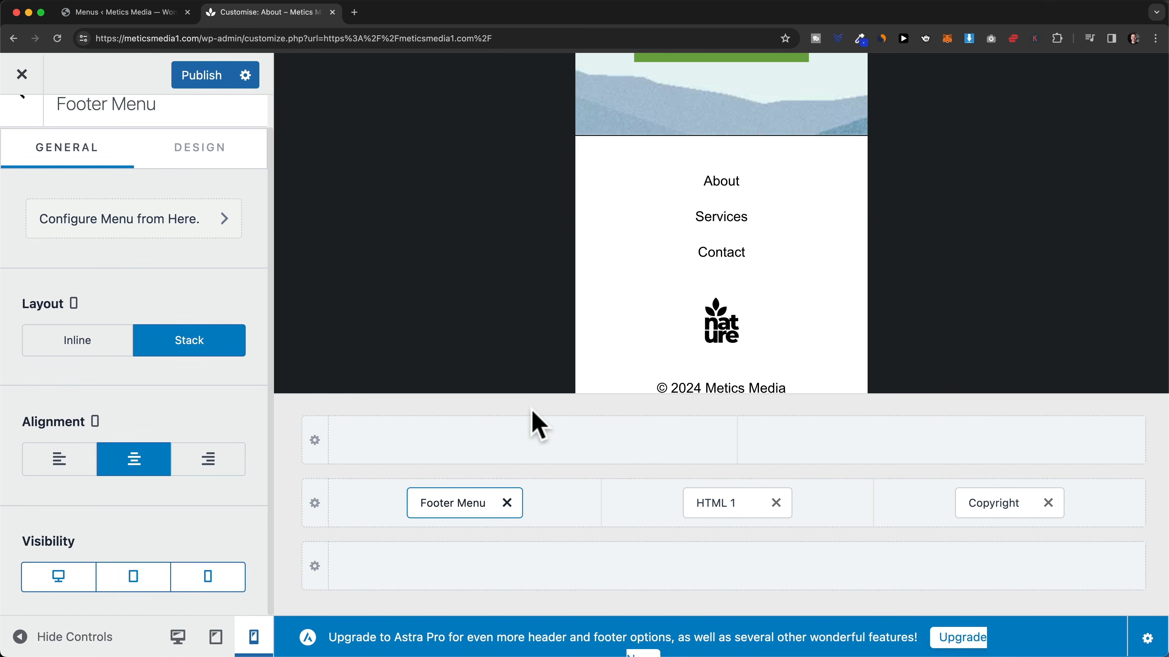
pyautogui.click(220, 69)
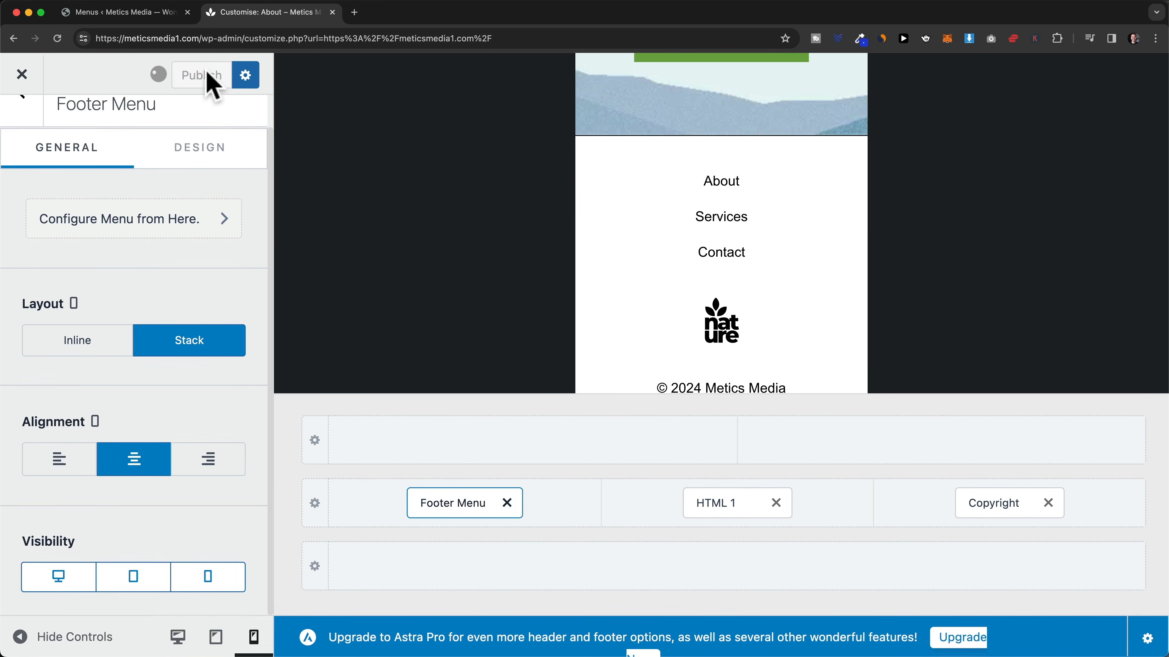
# - Exit the Customizer and activate LiteSpeed Cache on the Installed Plugins page
pyautogui.click(22, 74)
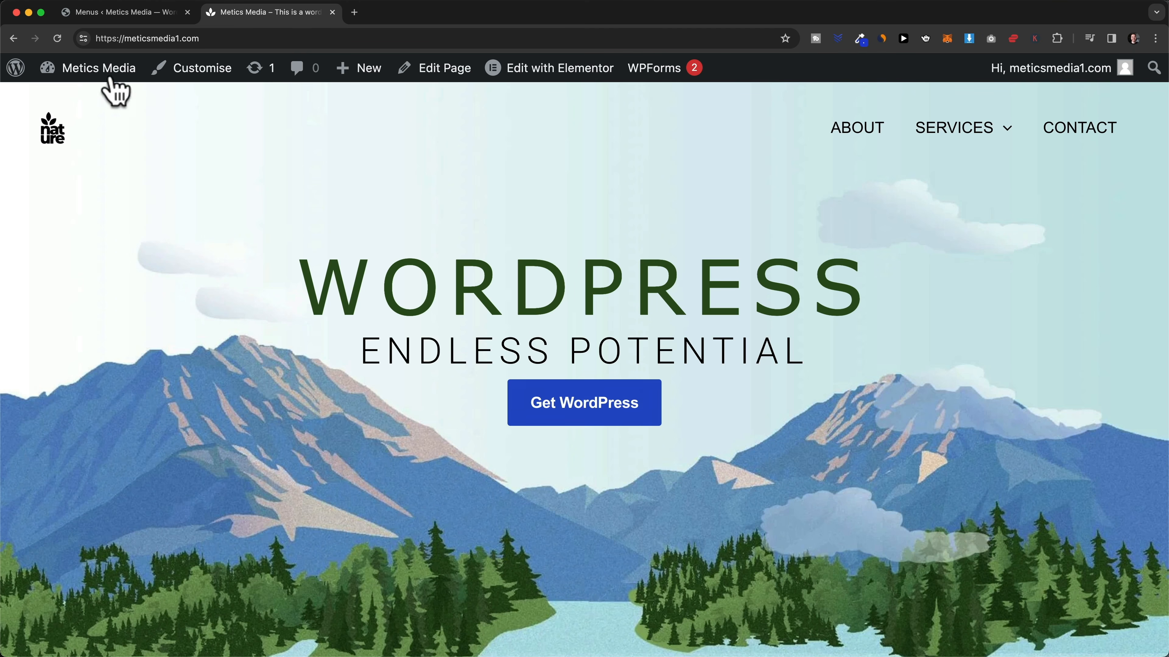
pyautogui.click(16, 73)
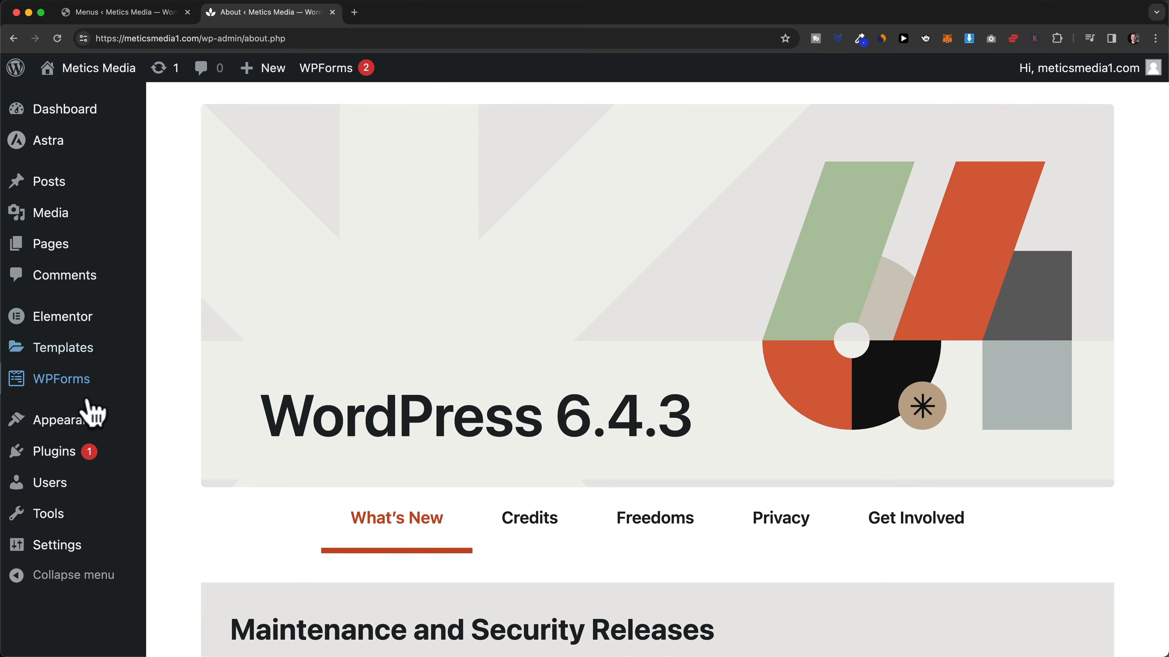
pyautogui.click(66, 451)
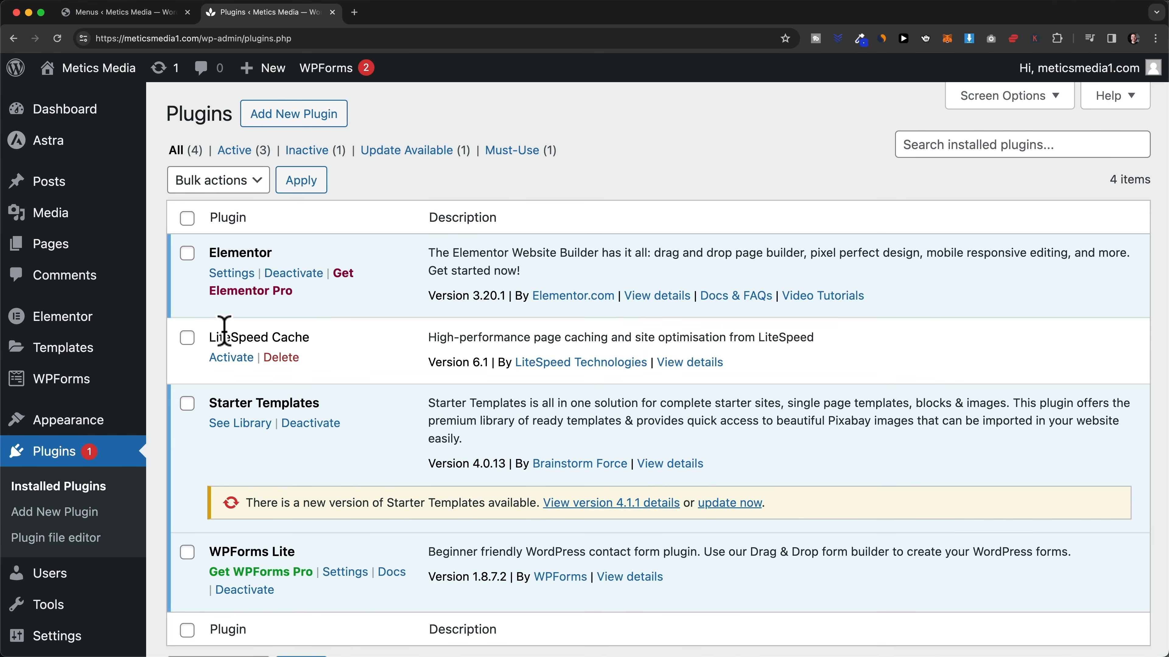
pyautogui.click(230, 359)
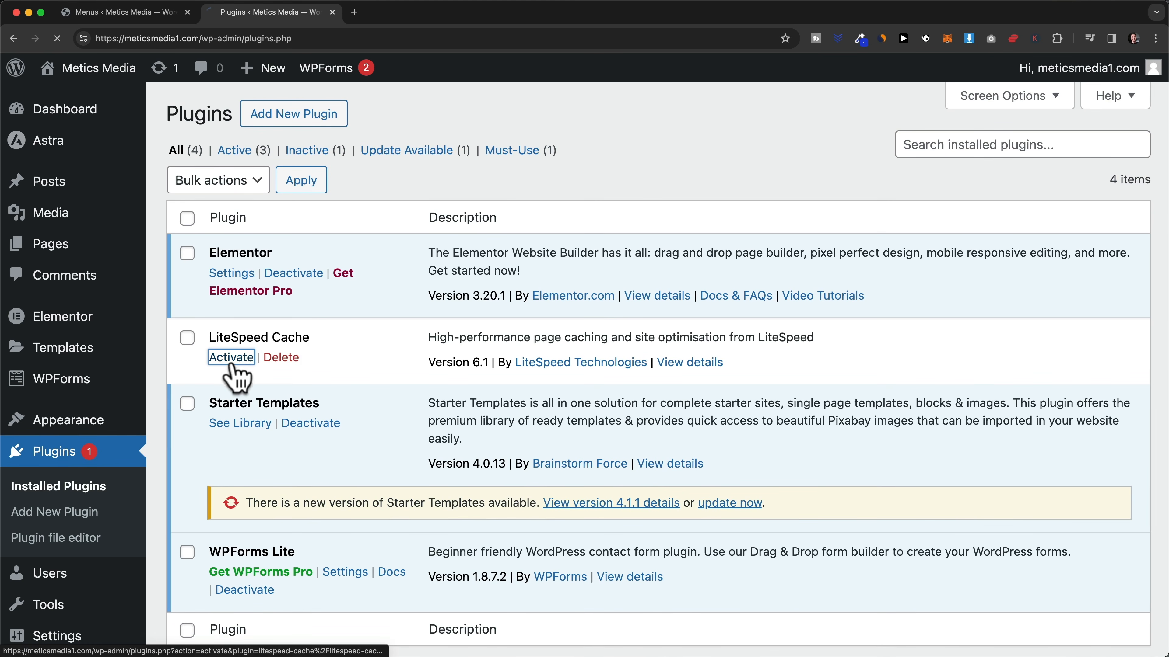